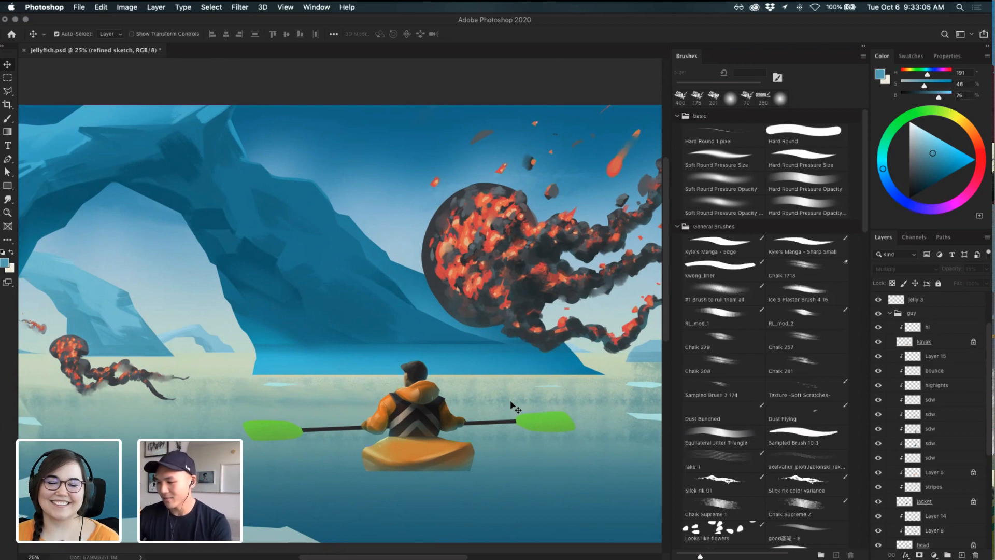
- Examine the kayaker and the surrounding scene up close at 50% zoom
{"action": "left_click_drag", "start_coordinate": [473, 443], "coordinate": [384, 432]}
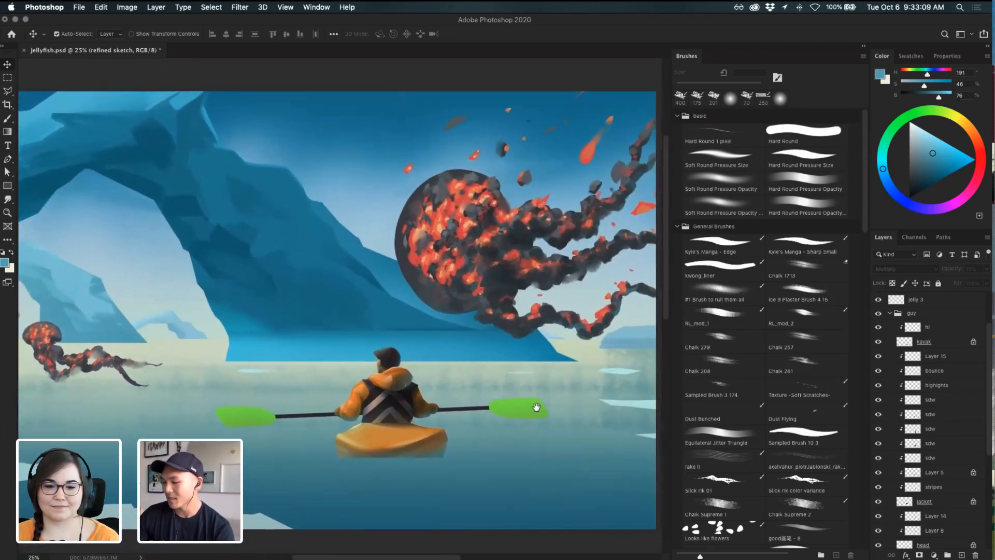
{"action": "left_click_drag", "start_coordinate": [536, 406], "coordinate": [543, 397]}
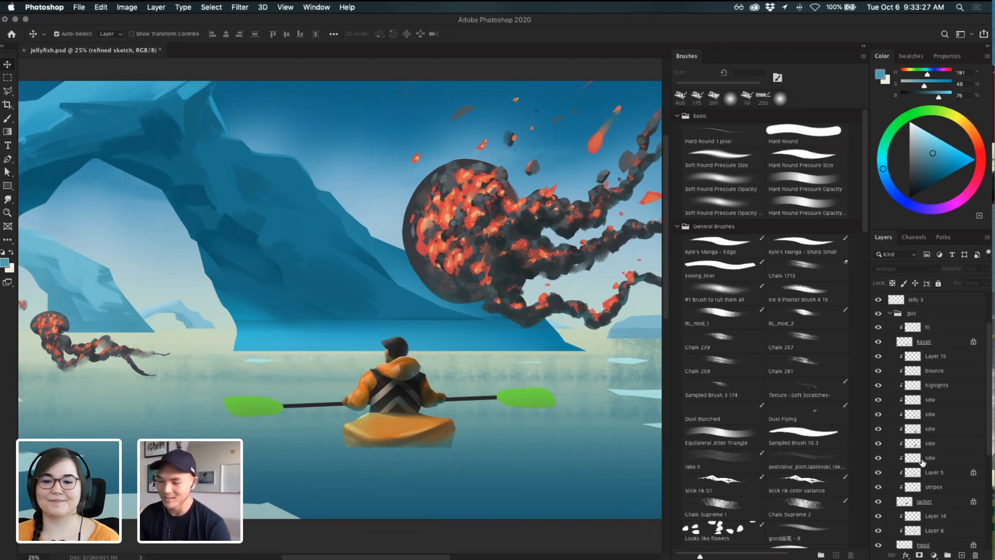
{"action": "left_click_drag", "start_coordinate": [422, 375], "coordinate": [438, 369]}
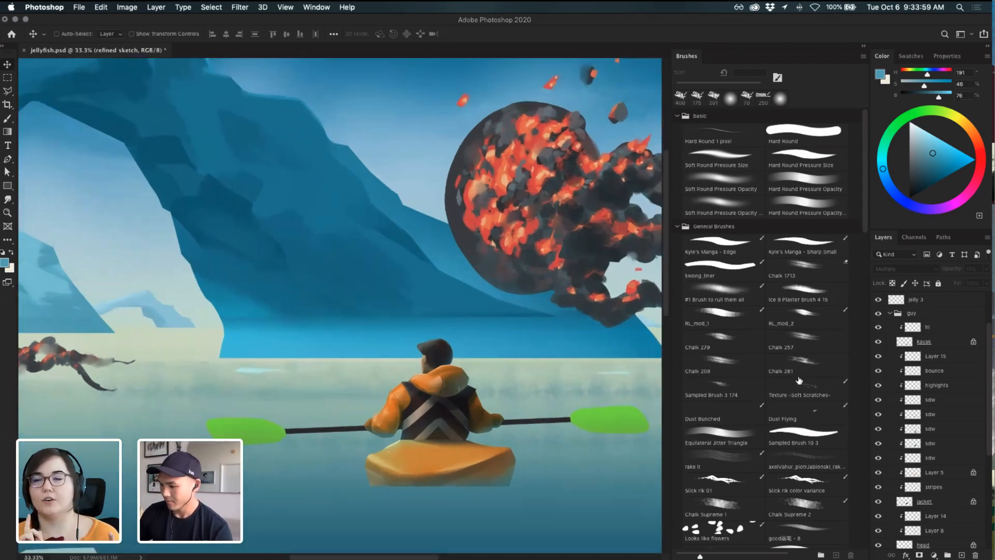
{"action": "key", "text": "b"}
{"action": "key", "text": "super+equal"}
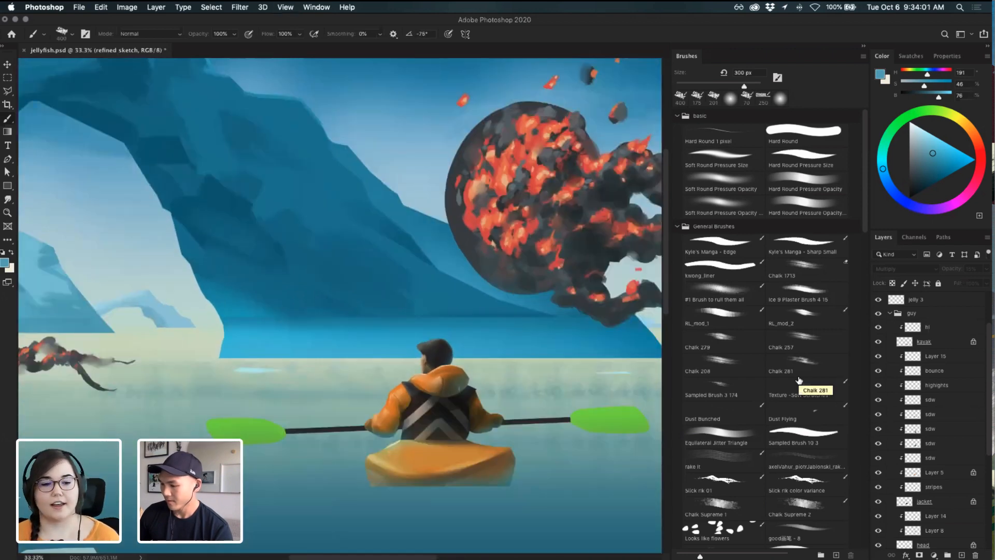
{"action": "key", "text": "v"}
{"action": "left_click_drag", "start_coordinate": [487, 342], "coordinate": [434, 307]}
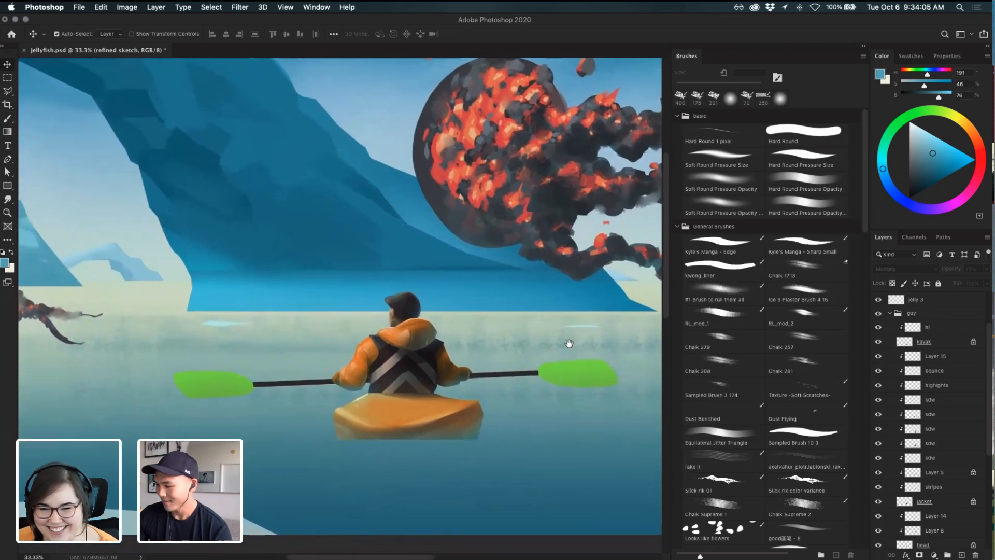
{"action": "key", "text": "super+equal"}
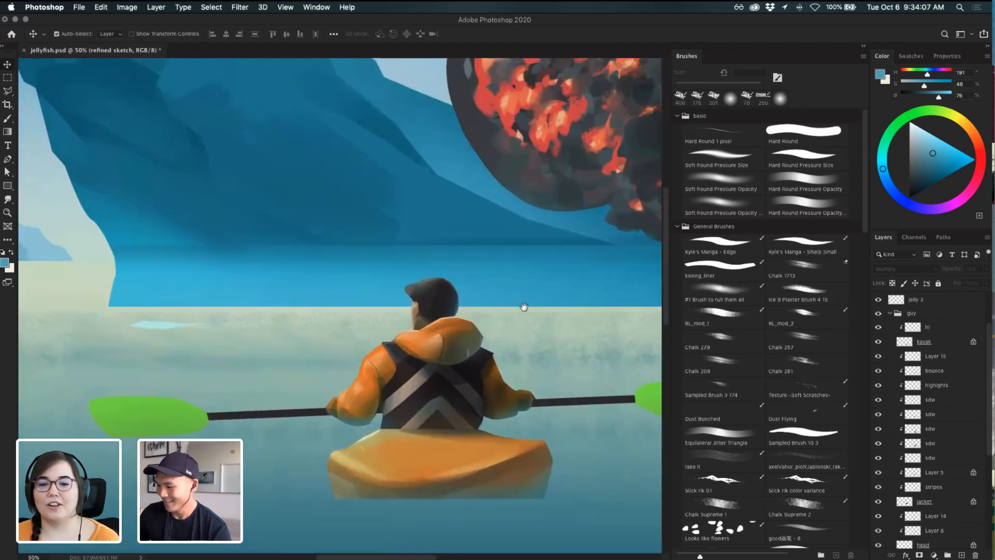
{"action": "key", "text": "super+equal"}
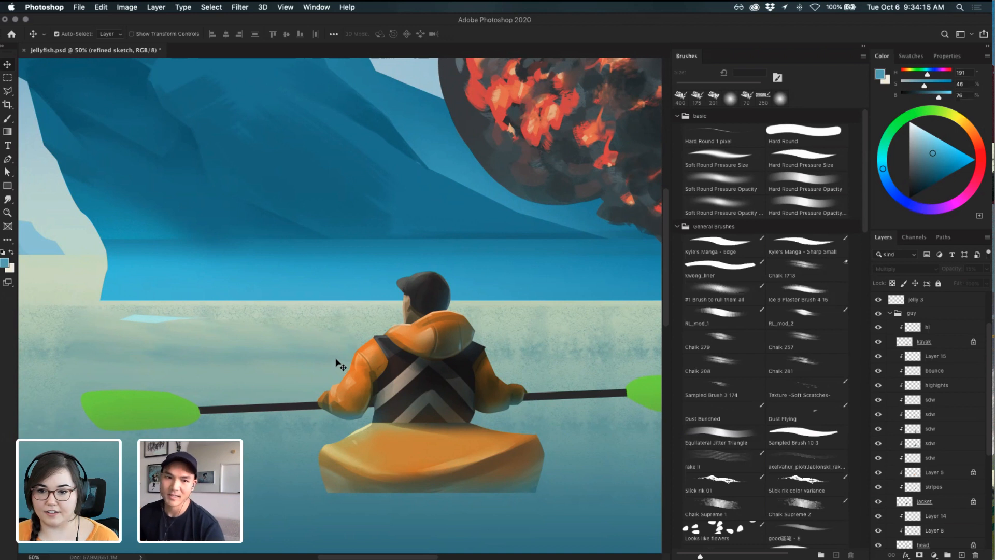
{"action": "scroll", "coordinate": [354, 375], "scroll_direction": "right", "scroll_amount": 3}
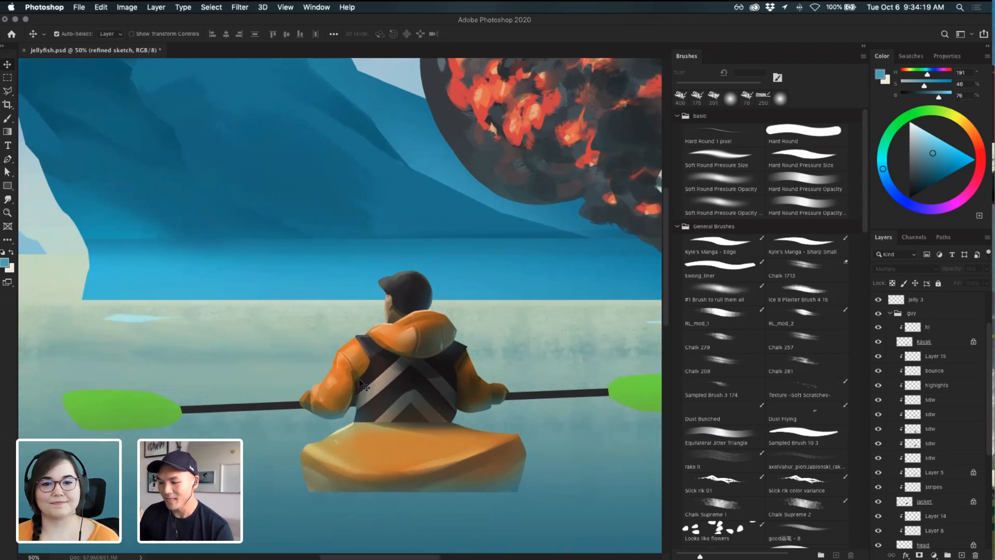
{"action": "key", "text": "super+minus"}
{"action": "key", "text": "super+plus"}
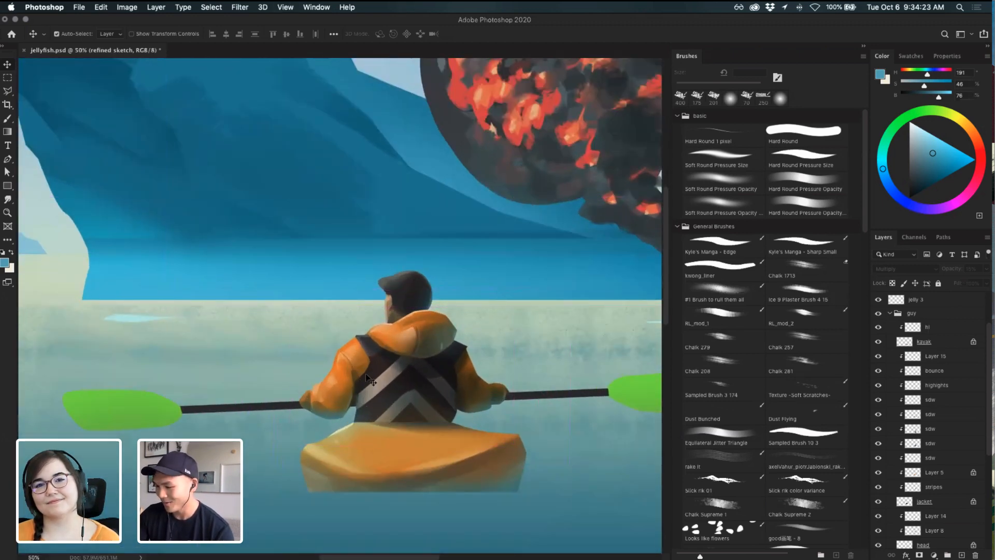
- Select the 22% opacity sdw layer on the kayaker's jacket and toggle its visibility to compare the shading
{"action": "left_click", "coordinate": [355, 376]}
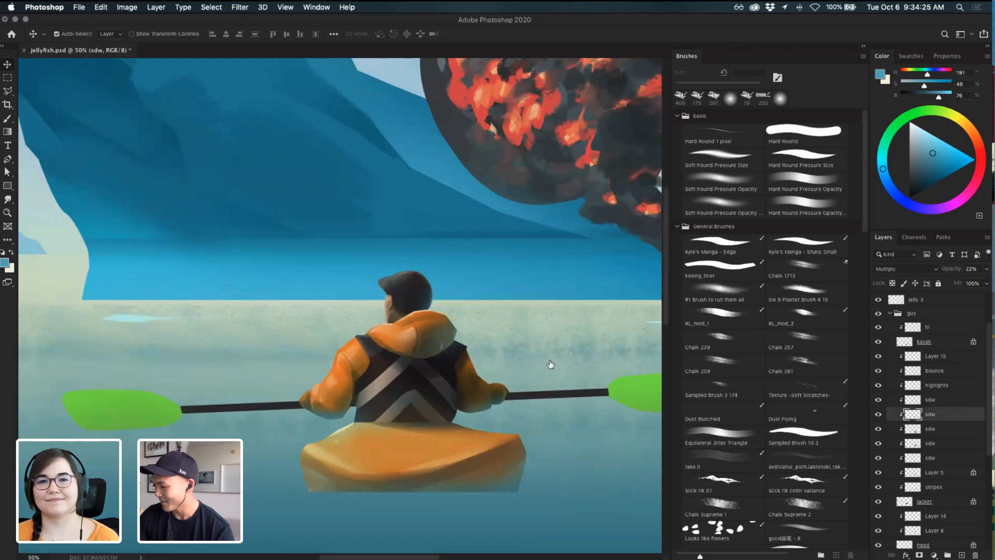
{"action": "left_click", "coordinate": [878, 415]}
{"action": "left_click", "coordinate": [879, 415]}
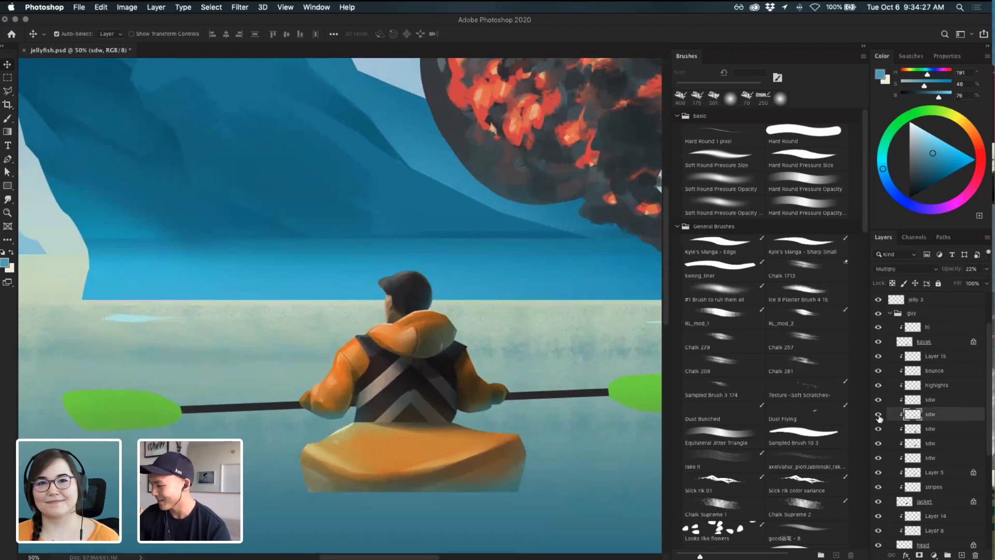
{"action": "left_click", "coordinate": [879, 416]}
{"action": "left_click", "coordinate": [879, 416]}
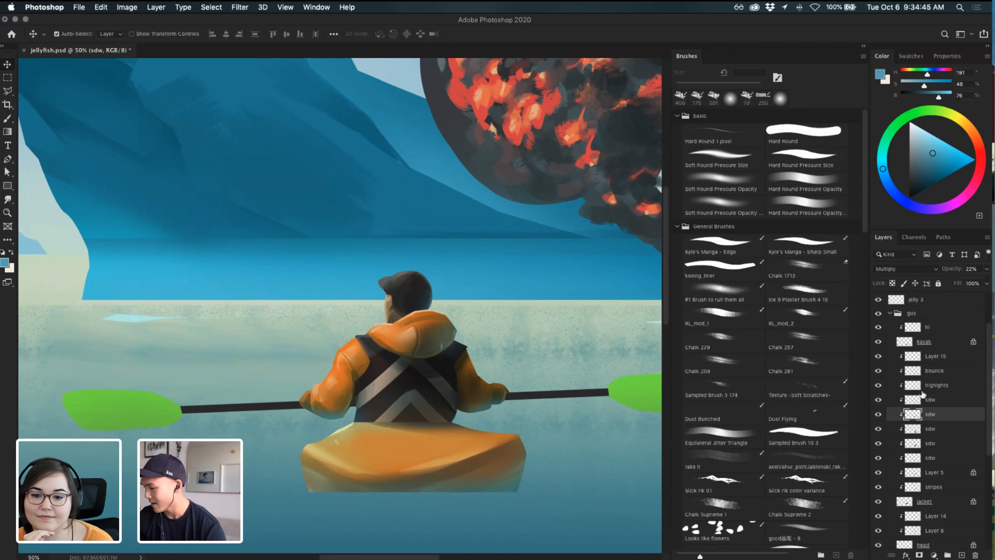
- Hide Layer 15, bounce, highlights and all five sdw layers to expose the jacket's flat colours
{"action": "left_click", "coordinate": [877, 357]}
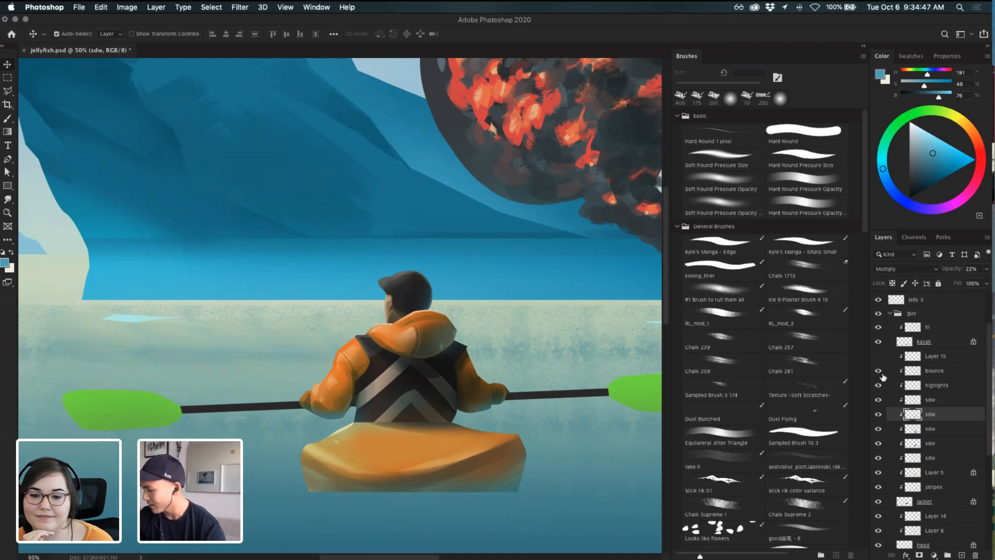
{"action": "left_click", "coordinate": [878, 371]}
{"action": "left_click_drag", "start_coordinate": [879, 389], "coordinate": [881, 432]}
{"action": "left_click", "coordinate": [879, 444]}
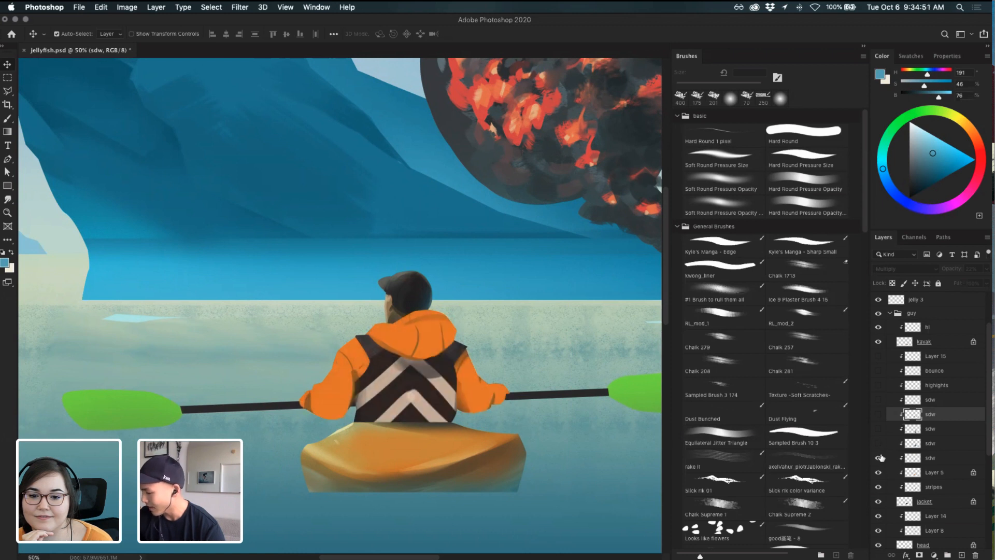
{"action": "left_click", "coordinate": [879, 458]}
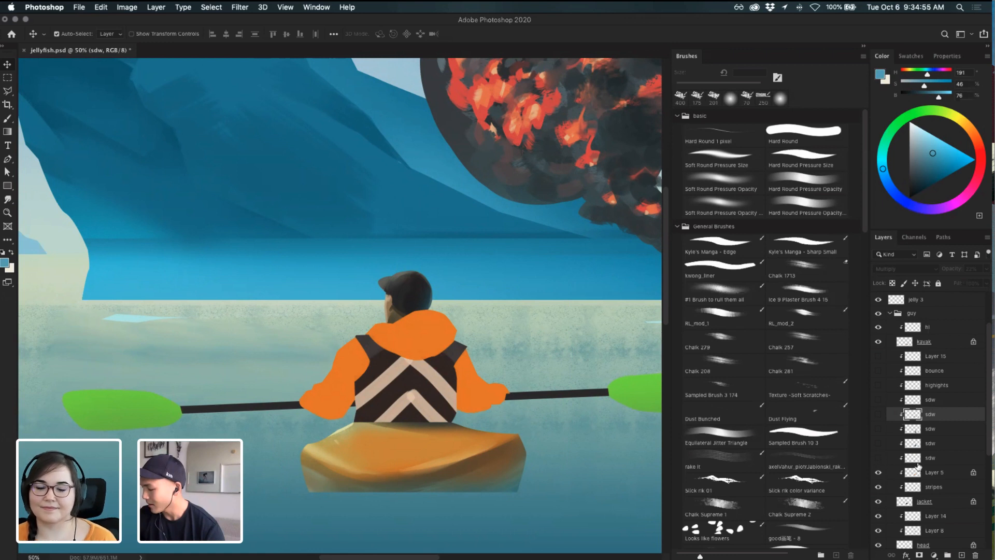
- Select and show the lowest sdw layer, and toggle the sdw layer above it, leaving both visible
{"action": "left_click", "coordinate": [918, 460]}
{"action": "left_click", "coordinate": [878, 458]}
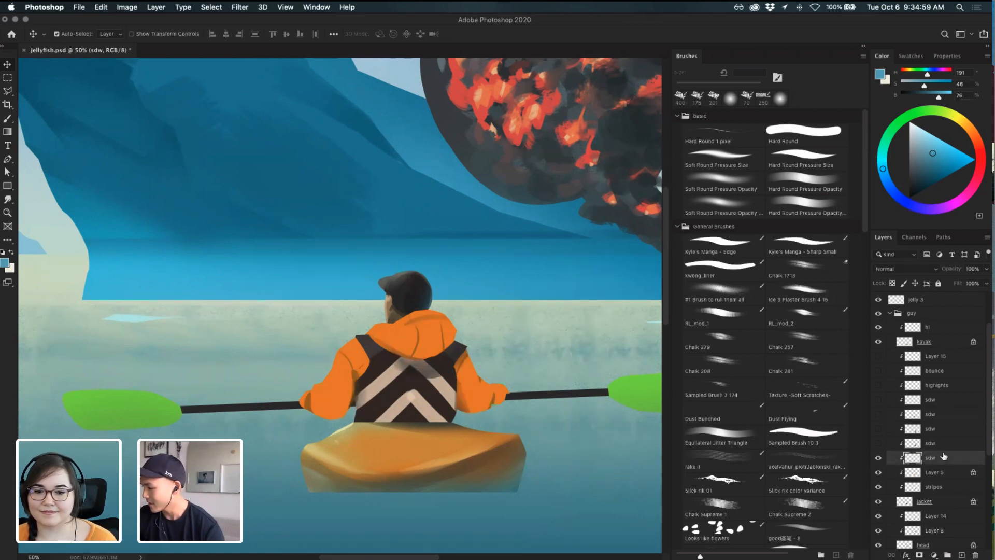
{"action": "left_click", "coordinate": [878, 444]}
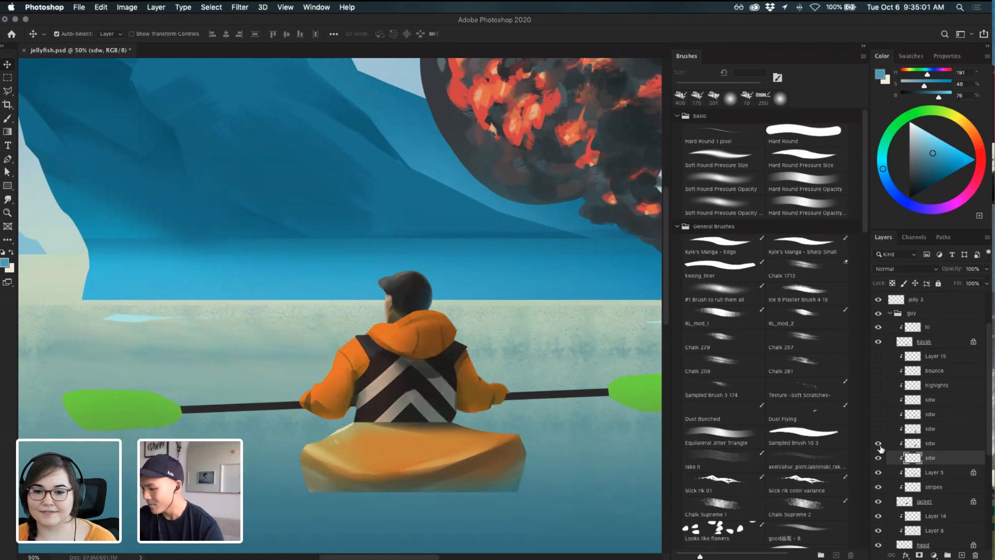
{"action": "left_click", "coordinate": [878, 444]}
{"action": "left_click", "coordinate": [878, 444]}
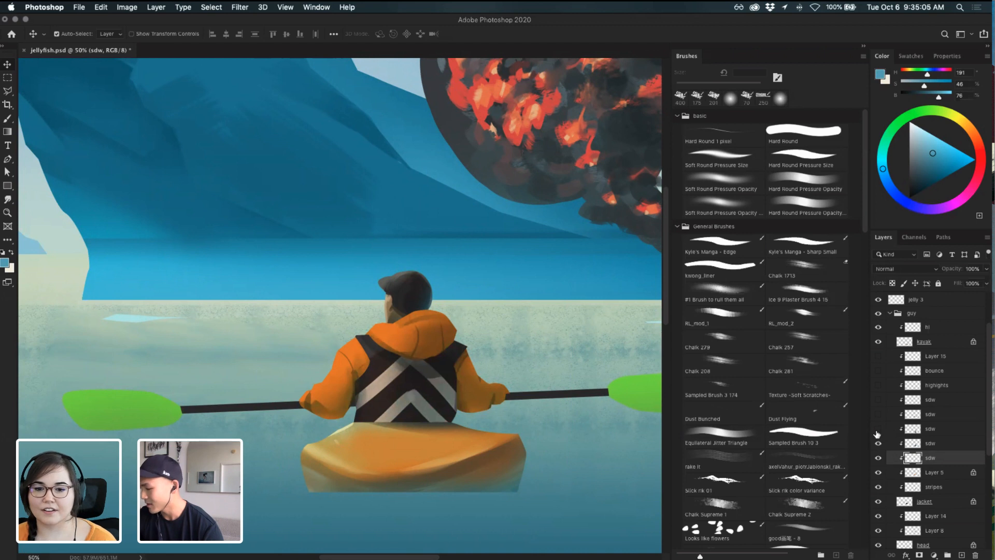
- Show and select the third sdw layer from below, and compare the jacket with the fourth and fifth sdw layers on and off
{"action": "left_click", "coordinate": [877, 429]}
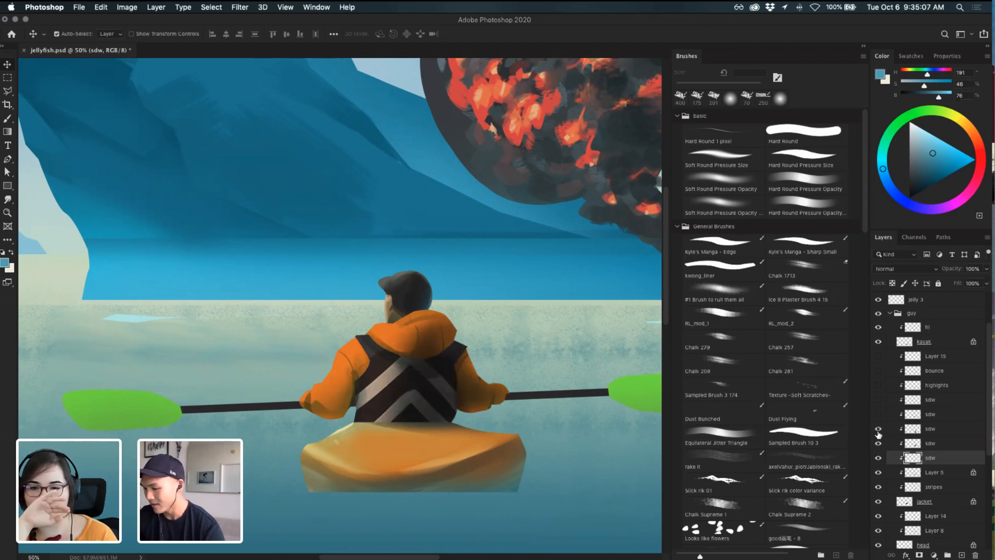
{"action": "left_click", "coordinate": [947, 430]}
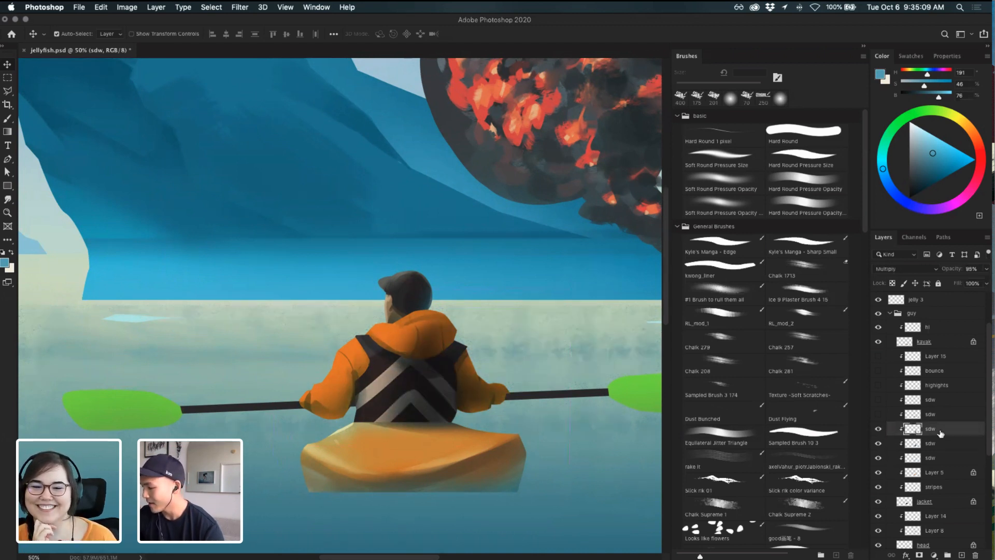
{"action": "left_click", "coordinate": [877, 416]}
{"action": "left_click", "coordinate": [878, 400]}
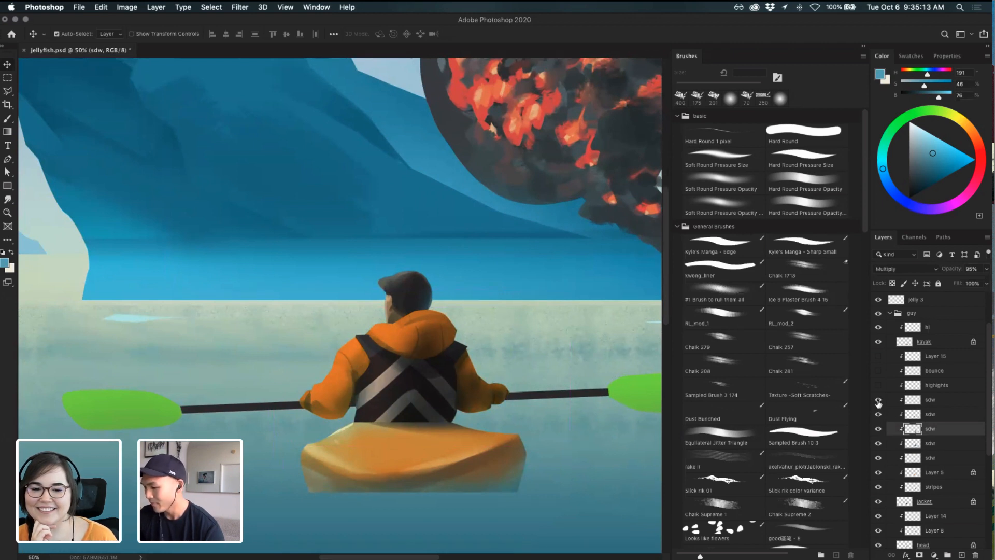
{"action": "left_click", "coordinate": [878, 401]}
{"action": "left_click", "coordinate": [878, 415]}
{"action": "left_click", "coordinate": [878, 414]}
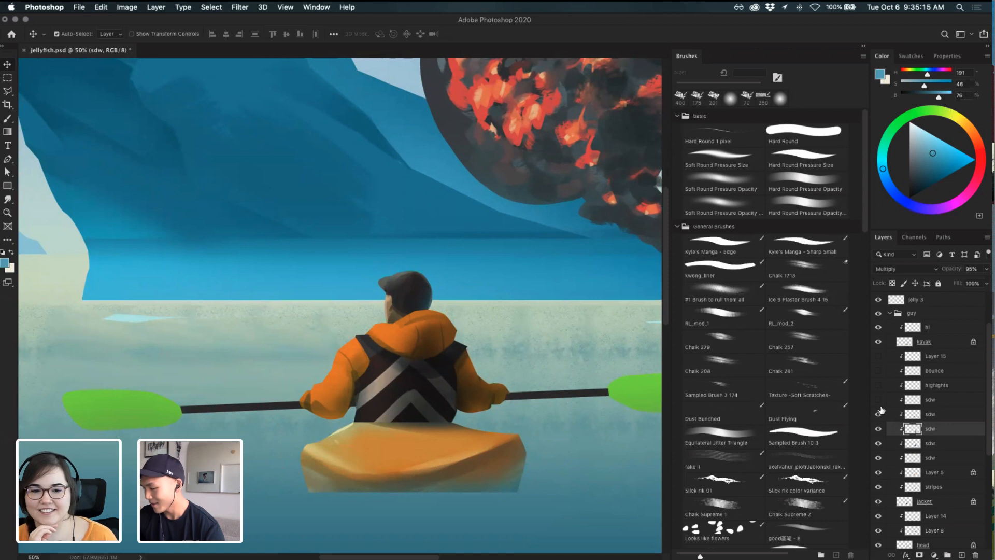
- Show the topmost sdw layer above the jacket and set its opacity to 86%
{"action": "left_click", "coordinate": [877, 400]}
{"action": "left_click", "coordinate": [950, 402]}
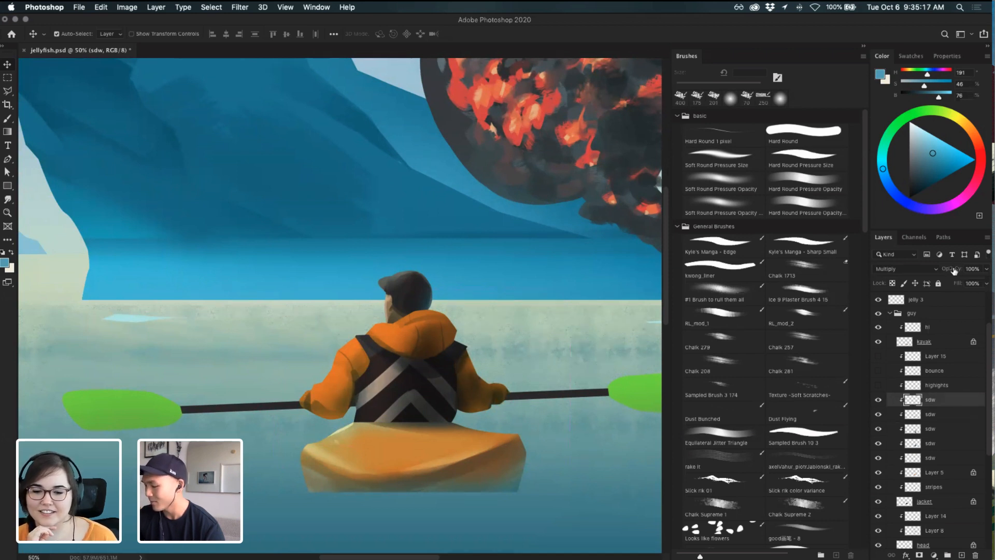
{"action": "mouse_move", "coordinate": [958, 269]}
{"action": "left_mouse_down"}
{"action": "mouse_move", "coordinate": [944, 272]}
{"action": "mouse_move", "coordinate": [967, 269]}
{"action": "mouse_move", "coordinate": [965, 284]}
{"action": "left_mouse_up"}
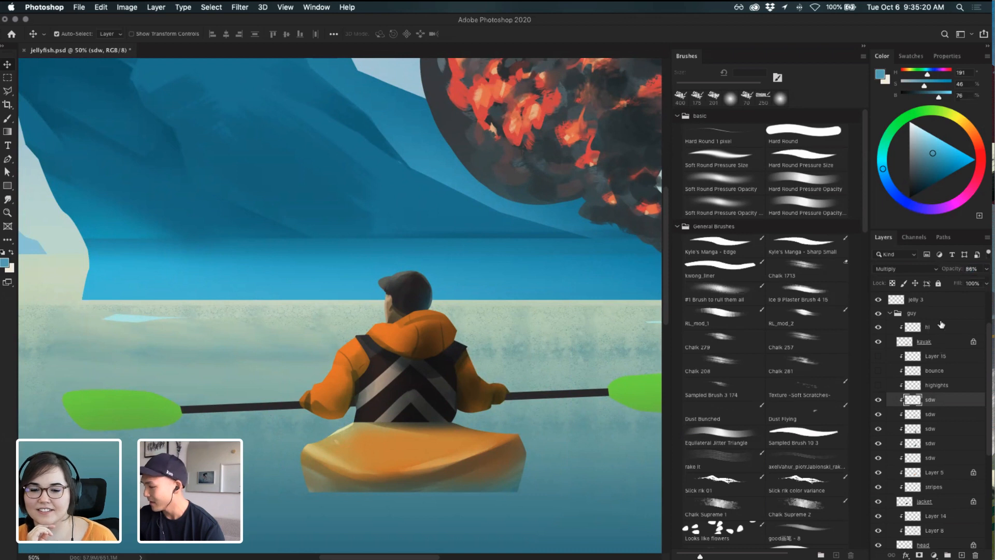
- Show the highlights layer and check the kayaker's lighting against the whole painting
{"action": "left_click", "coordinate": [878, 385]}
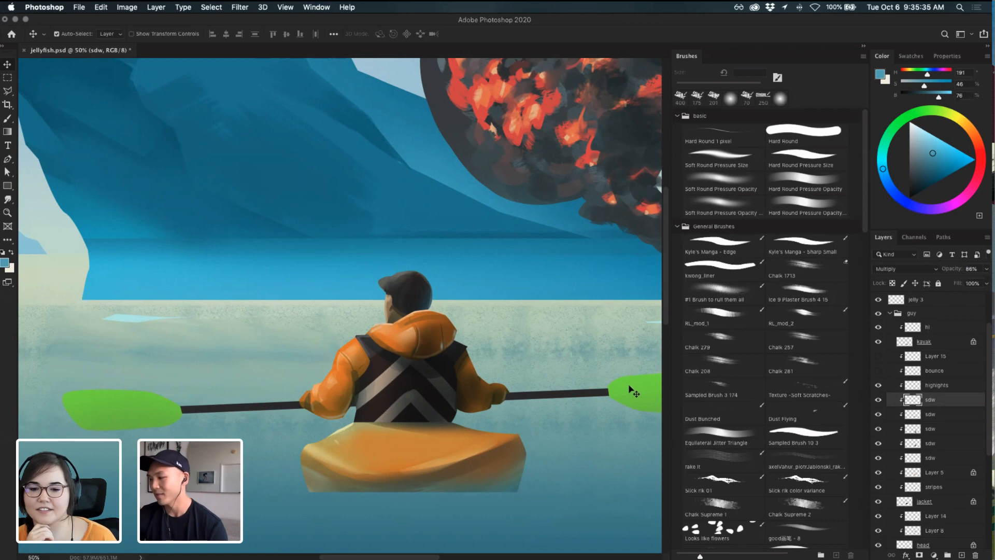
{"action": "key", "text": "super+minus"}
{"action": "key", "text": "super+minus"}
{"action": "key", "text": "super+minus"}
{"action": "key", "text": "super+minus"}
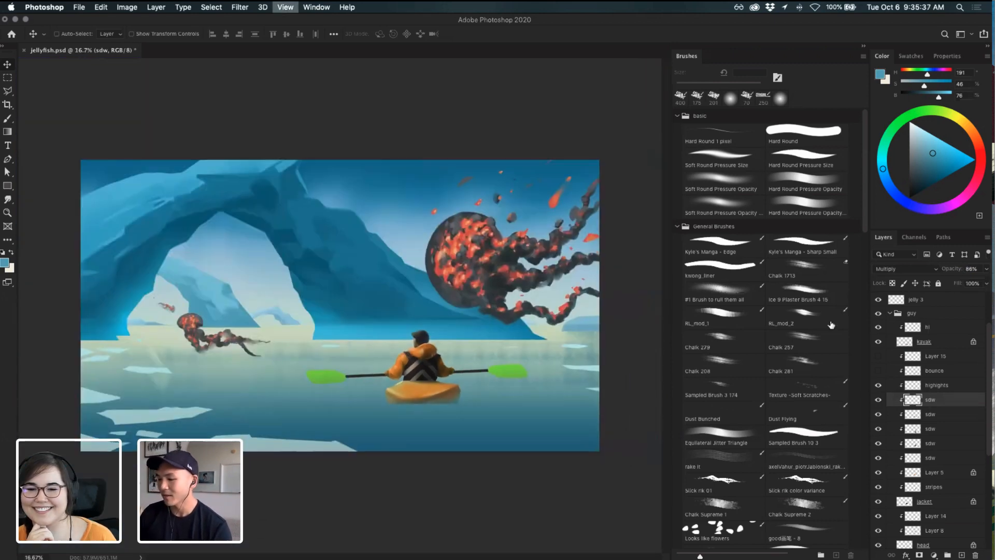
{"action": "left_click", "coordinate": [831, 324]}
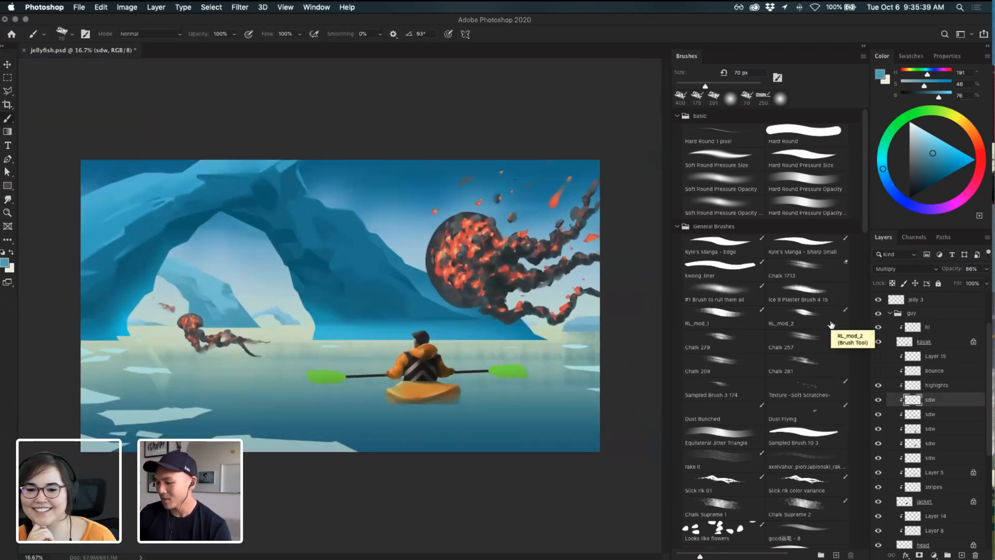
{"action": "key", "text": "super+plus"}
{"action": "key", "text": "super+plus"}
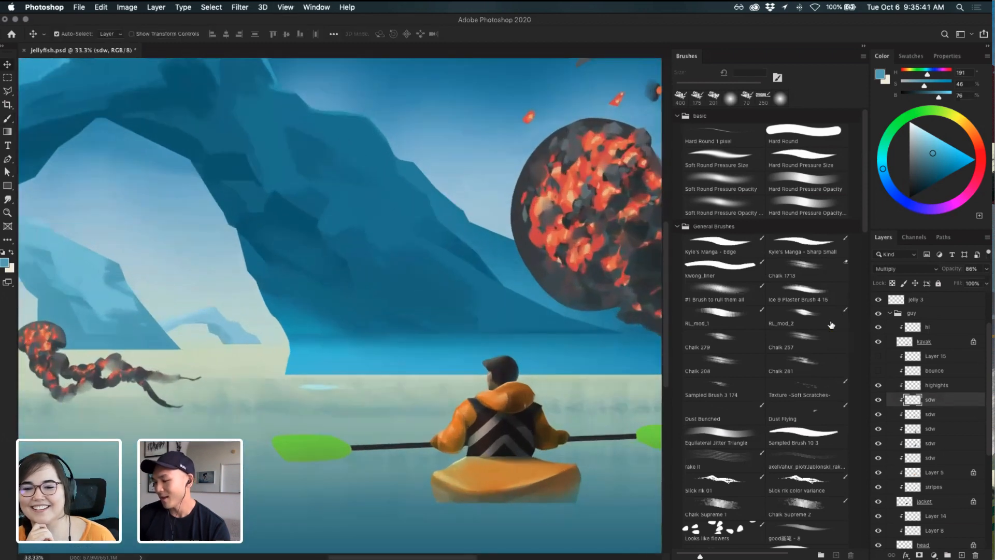
- Show the bounce layer and Layer 15 on the jacket, and select the lowest sdw layer
{"action": "left_click", "coordinate": [877, 371]}
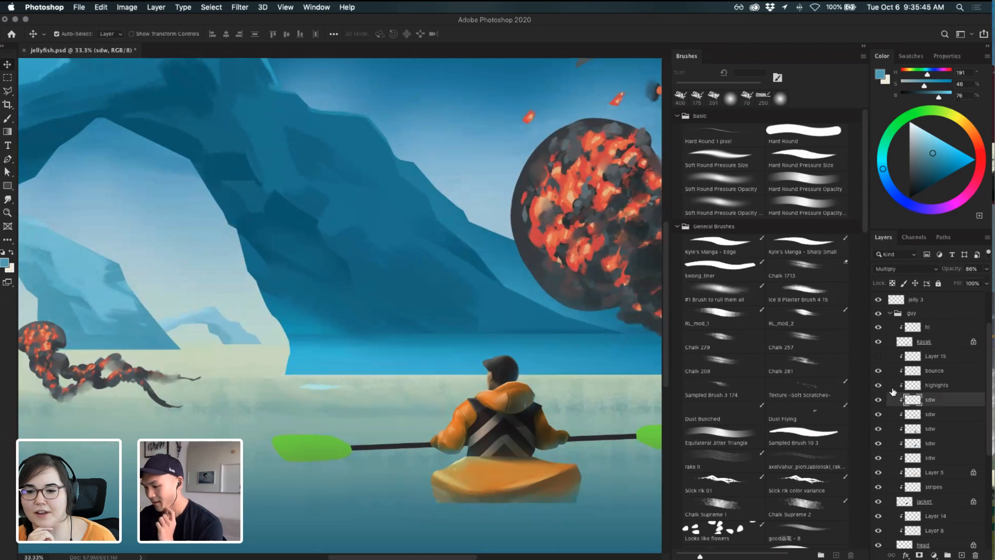
{"action": "left_click", "coordinate": [935, 373]}
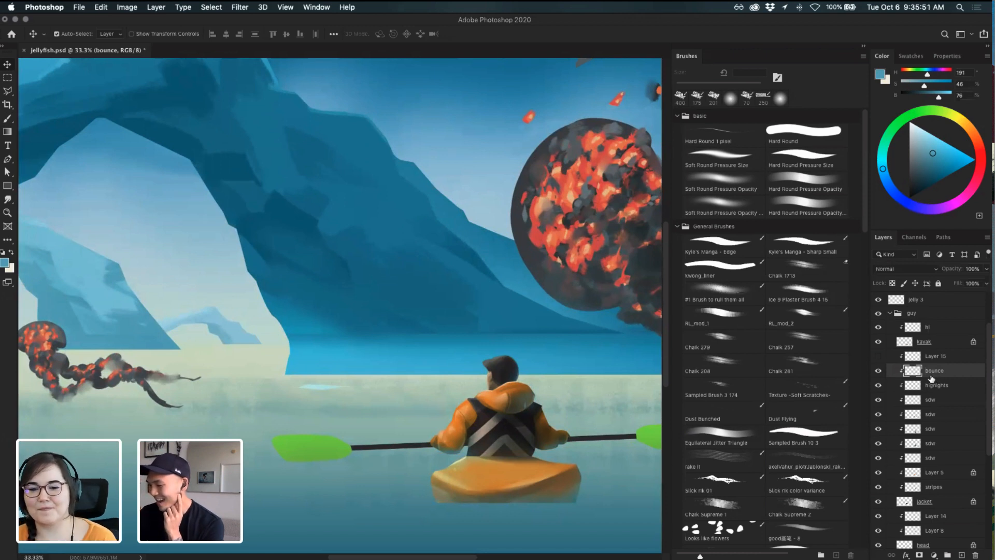
{"action": "left_click", "coordinate": [878, 356]}
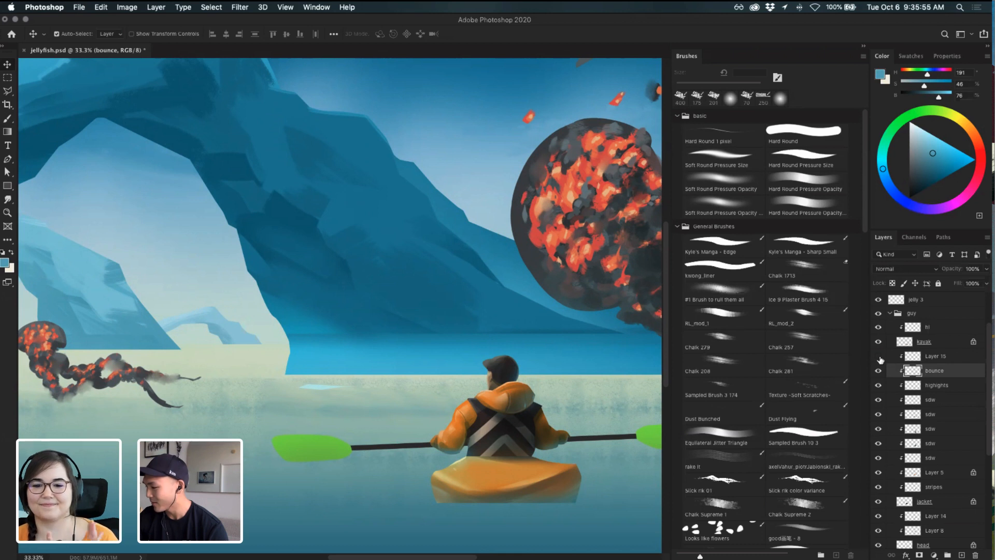
{"action": "left_click", "coordinate": [948, 458]}
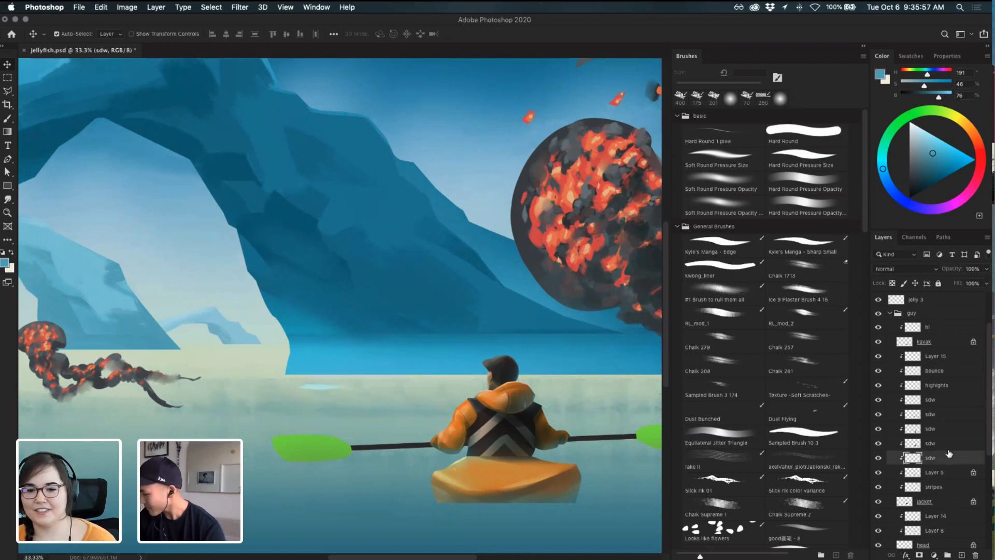
- Select the paddles layer from the green paddle blade in the artwork
{"action": "scroll", "coordinate": [363, 363], "scroll_direction": "right", "scroll_amount": 5}
{"action": "scroll", "coordinate": [363, 363], "scroll_direction": "down", "scroll_amount": 2}
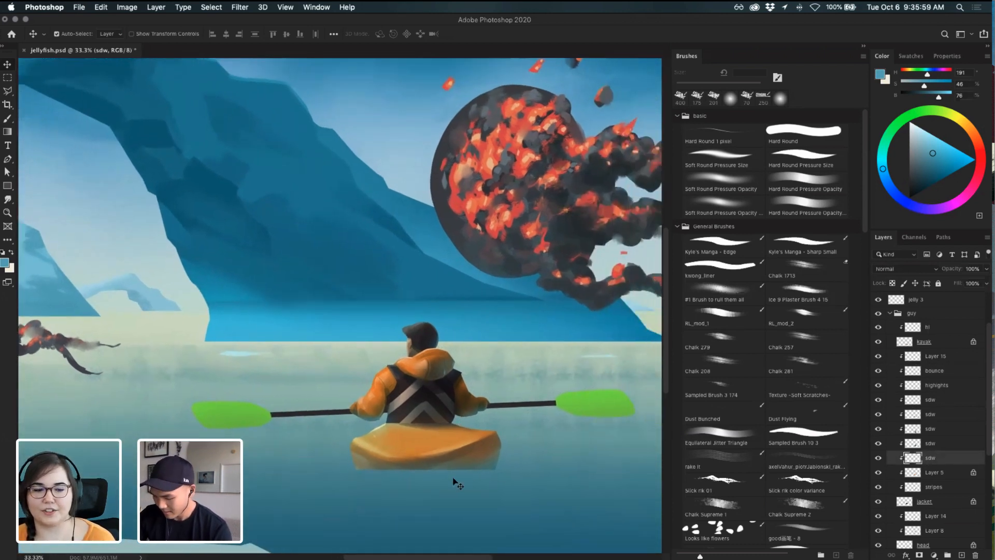
{"action": "left_click", "coordinate": [243, 419]}
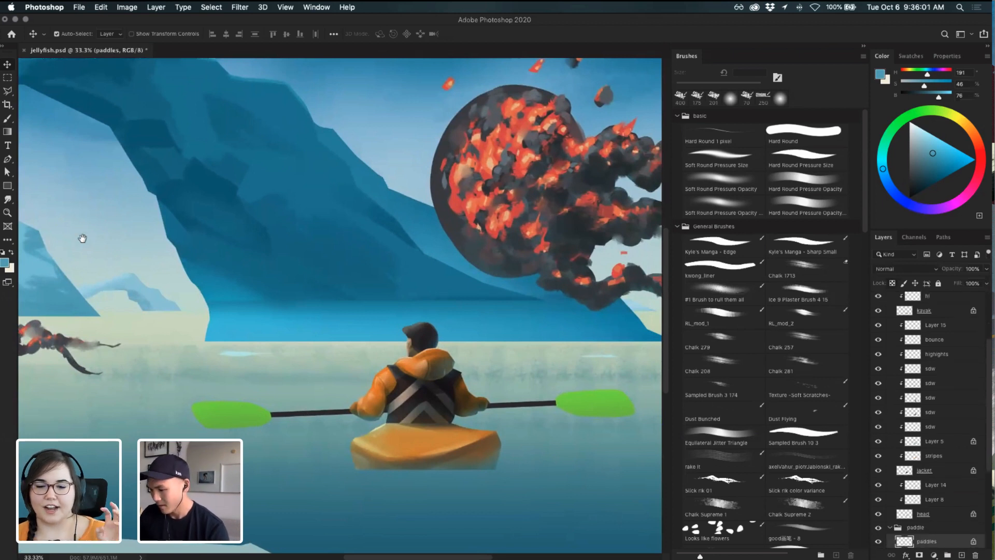
{"action": "left_click_drag", "start_coordinate": [211, 347], "coordinate": [208, 344]}
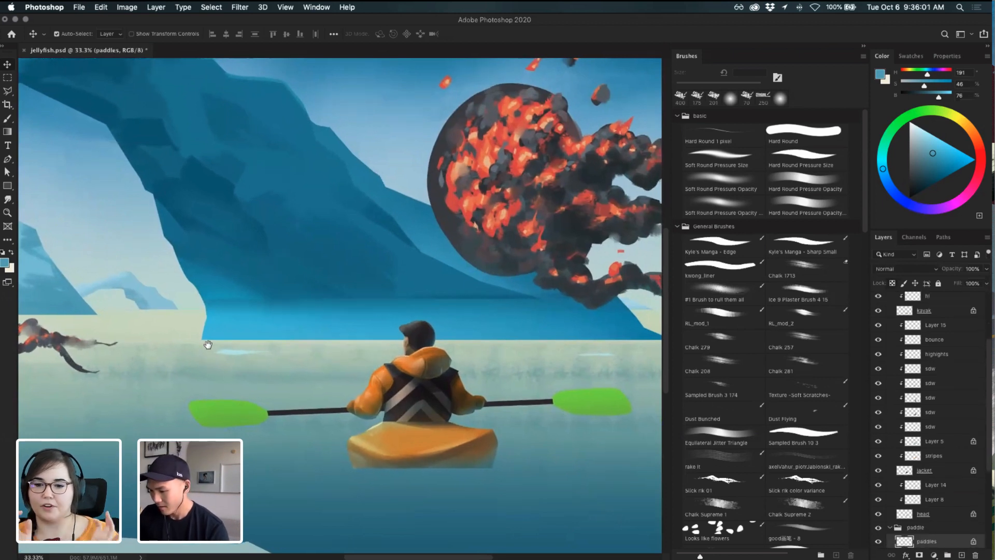
- Select the paddle's handle layer and choose the Soft Round Pressure Opacity brush at 40 px
{"action": "left_click", "coordinate": [288, 414]}
{"action": "scroll", "coordinate": [901, 471], "scroll_direction": "down", "scroll_amount": 2}
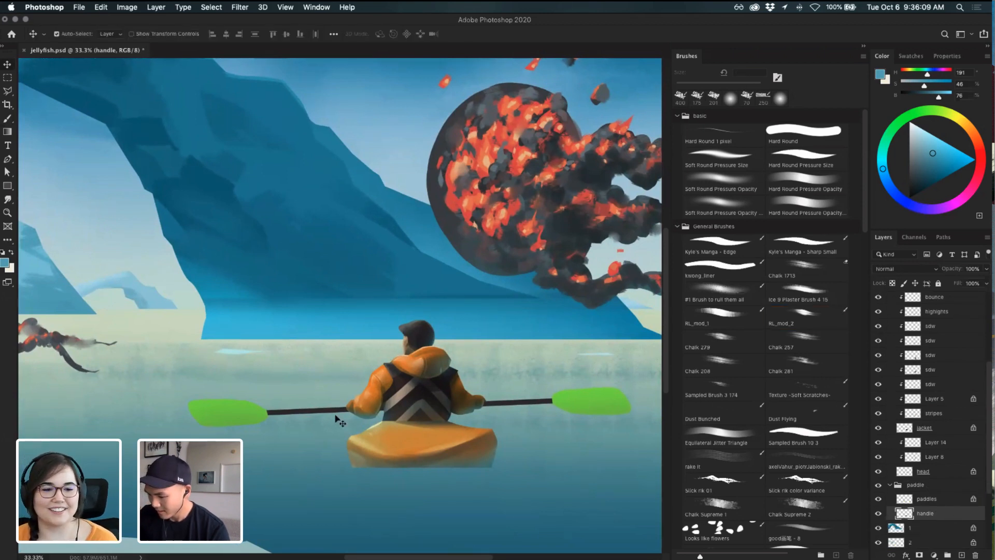
{"action": "key", "text": "b"}
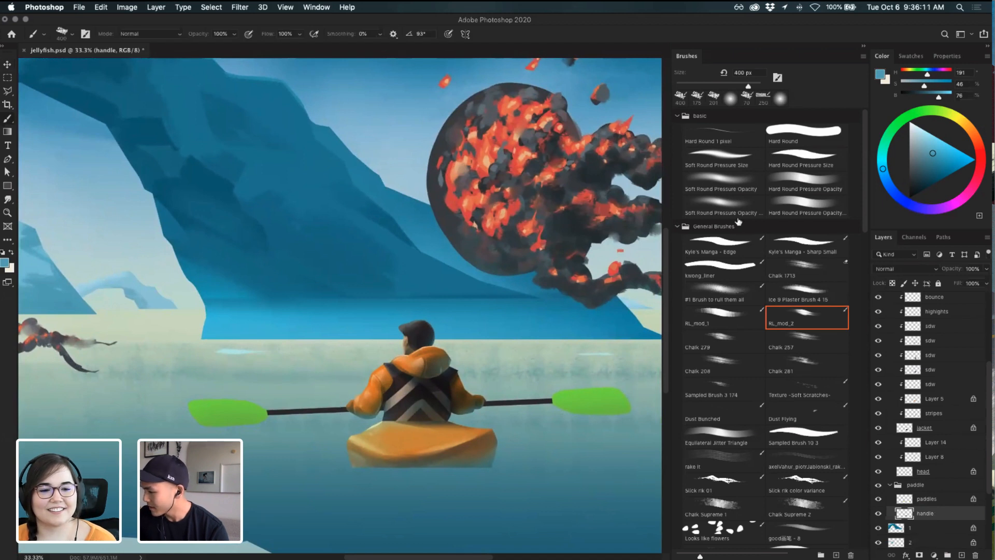
{"action": "left_click", "coordinate": [728, 184]}
{"action": "key", "text": "bracketleft"}
{"action": "key", "text": "bracketleft"}
{"action": "key", "text": "bracketleft"}
{"action": "key", "text": "bracketleft"}
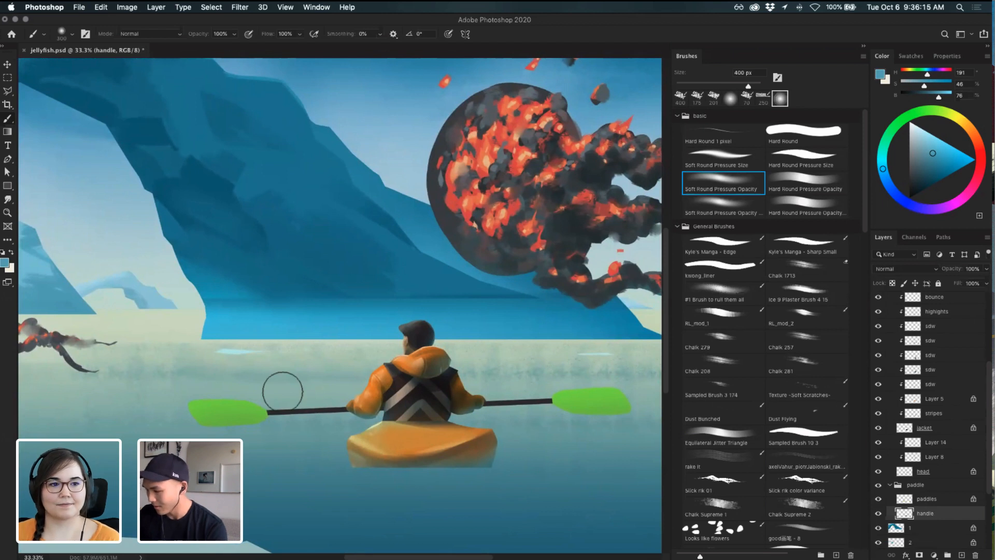
{"action": "key", "text": "bracketleft"}
{"action": "key", "text": "bracketleft"}
{"action": "key", "text": "bracketleft"}
{"action": "key", "text": "bracketleft"}
{"action": "key", "text": "bracketleft"}
{"action": "key", "text": "bracketleft"}
{"action": "key", "text": "bracketleft"}
{"action": "key", "text": "bracketleft"}
{"action": "key", "text": "bracketleft"}
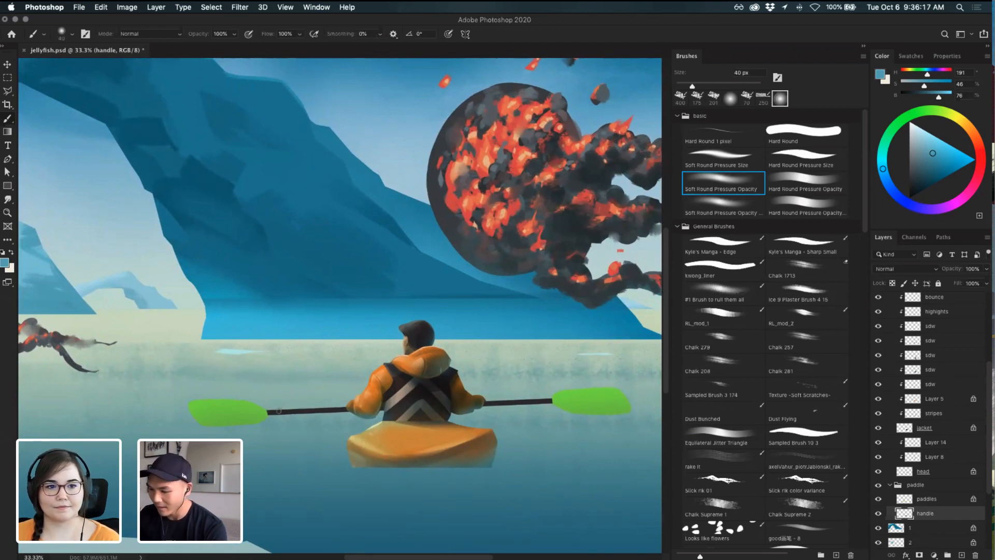
- Sample the handle's dark grey and lighten the foreground color to a neutral mid grey with 0% saturation and 49% brightness
{"action": "left_click", "coordinate": [280, 408], "text": "alt"}
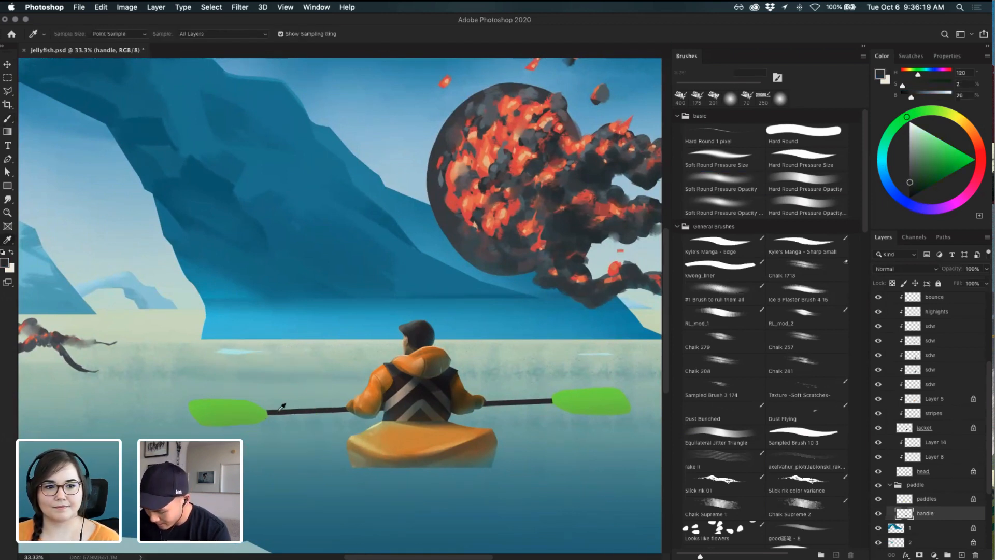
{"action": "key", "text": "v"}
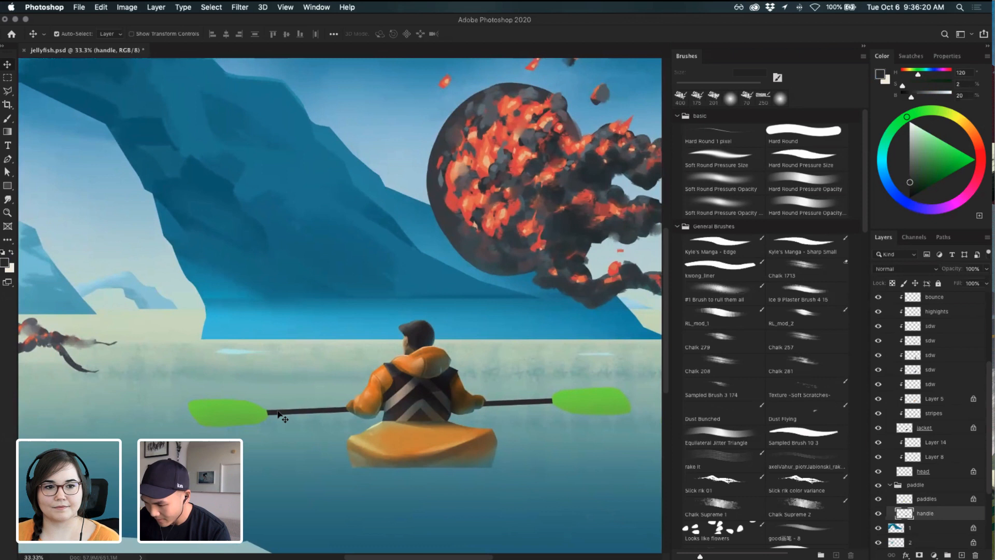
{"action": "left_click", "coordinate": [5, 263]}
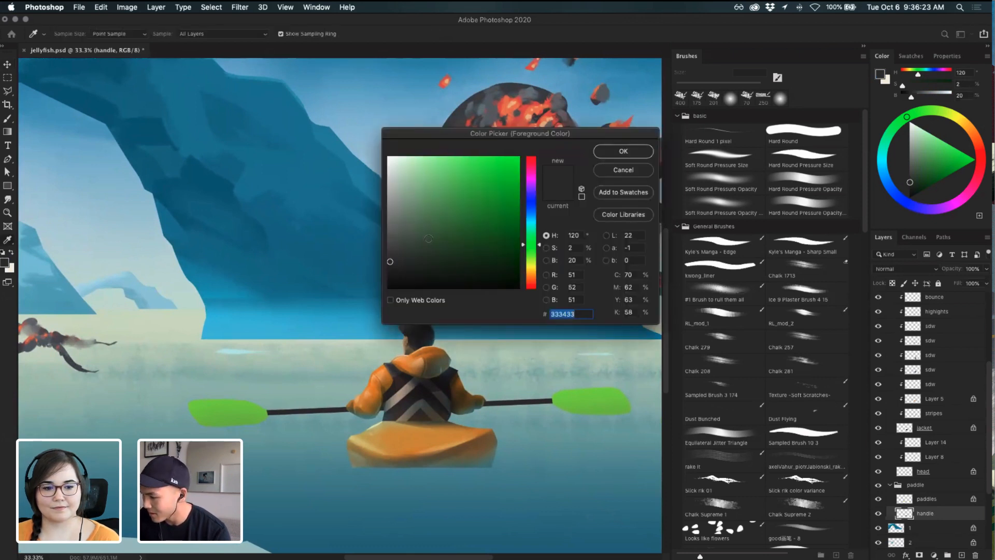
{"action": "left_click_drag", "start_coordinate": [428, 238], "coordinate": [385, 225]}
{"action": "left_click", "coordinate": [624, 154]}
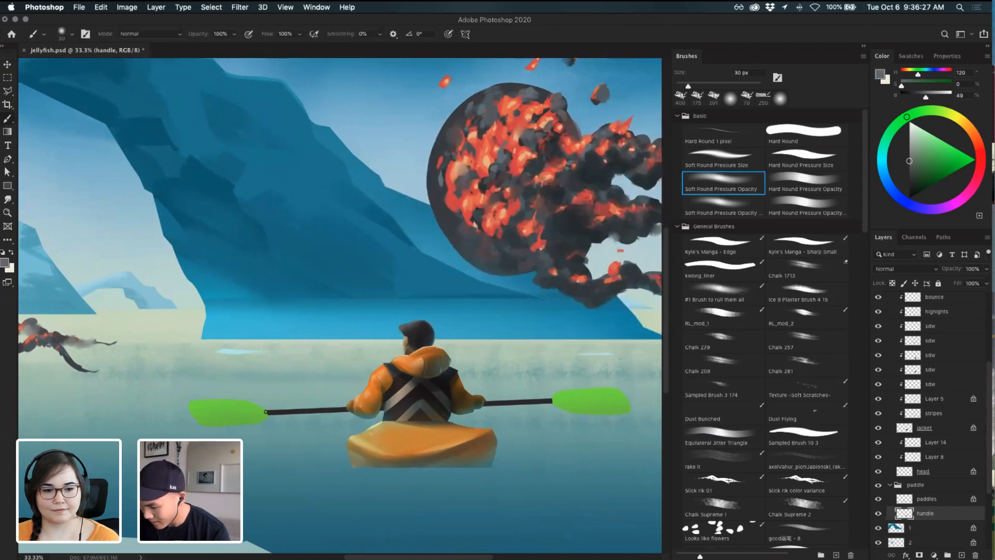
- Try a straight 30 px grey stroke along the handle from blade to blade, and undo it
{"action": "left_click", "coordinate": [266, 412]}
{"action": "left_click", "coordinate": [557, 399], "text": "shift"}
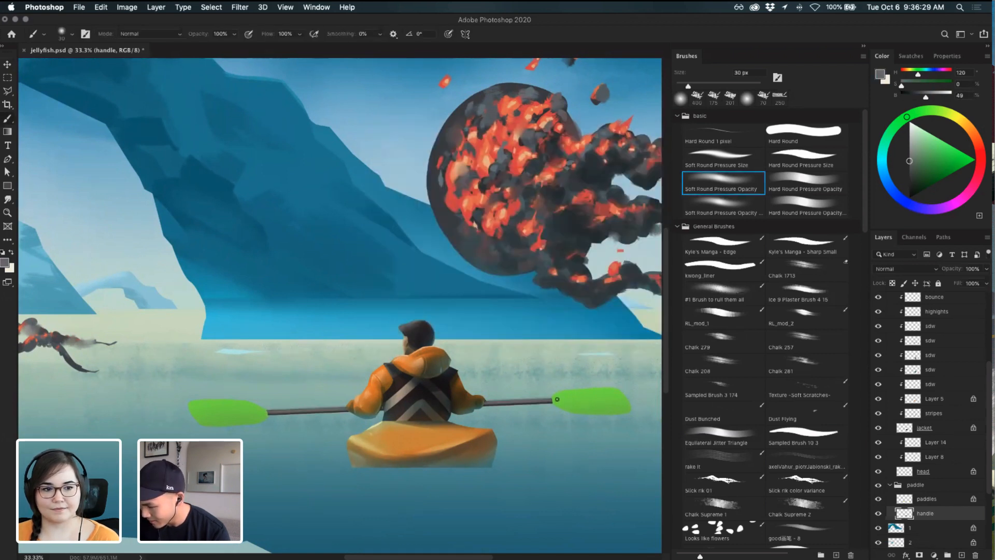
{"action": "key", "text": "ctrl+z"}
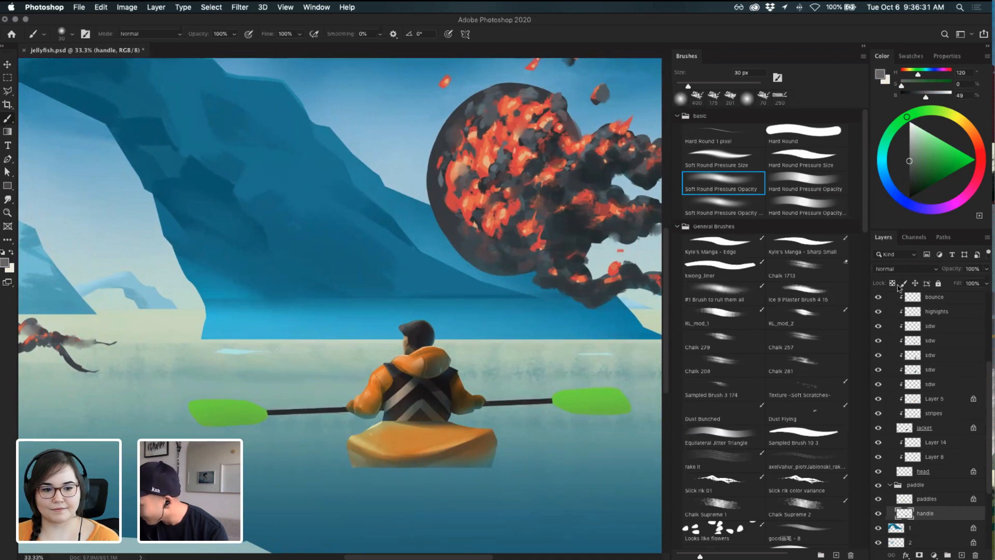
- Scribble a wavy test stroke across the handle with its transparent pixels unlocked, and undo it
{"action": "left_click", "coordinate": [892, 283]}
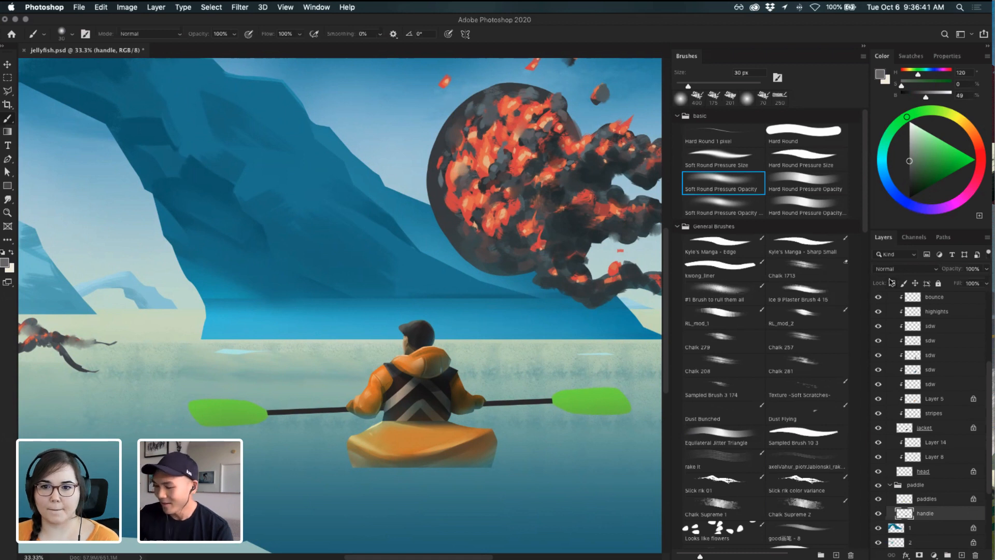
{"action": "mouse_move", "coordinate": [270, 433]}
{"action": "left_mouse_down"}
{"action": "mouse_move", "coordinate": [366, 379]}
{"action": "mouse_move", "coordinate": [537, 423]}
{"action": "mouse_move", "coordinate": [592, 393]}
{"action": "left_mouse_up"}
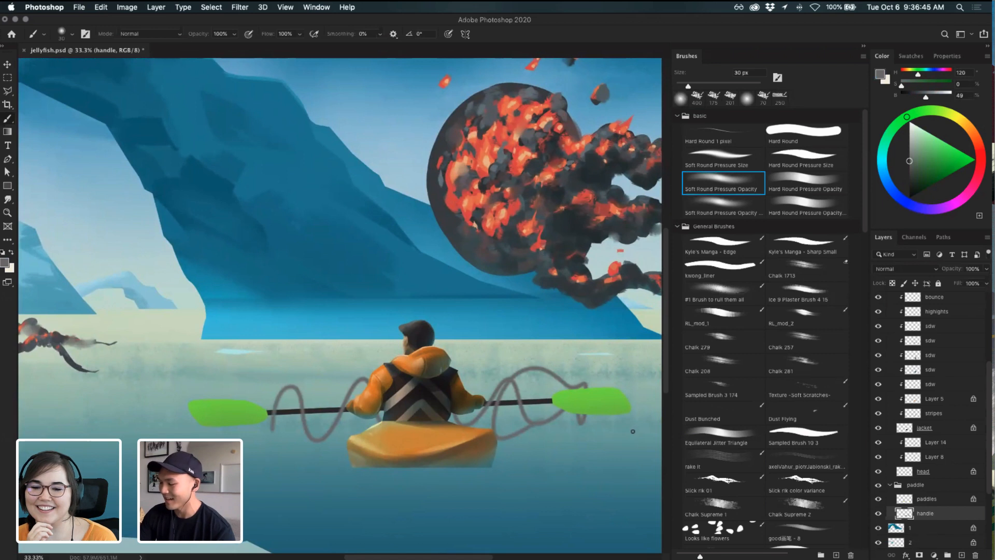
{"action": "key", "text": "super+z"}
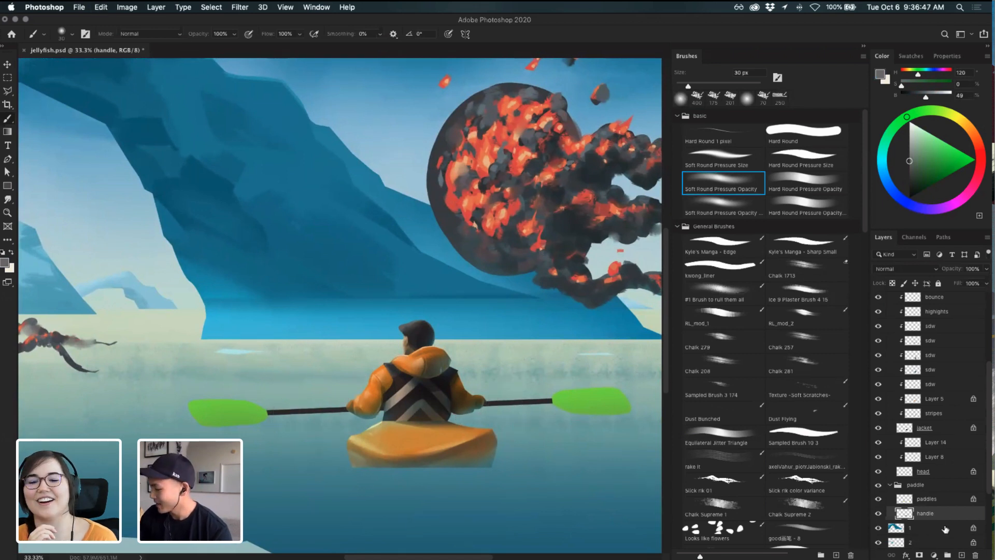
- Try adding a new layer clipped to the handle layer, and undo both changes
{"action": "left_click", "coordinate": [962, 555]}
{"action": "left_click", "coordinate": [949, 517], "text": "alt"}
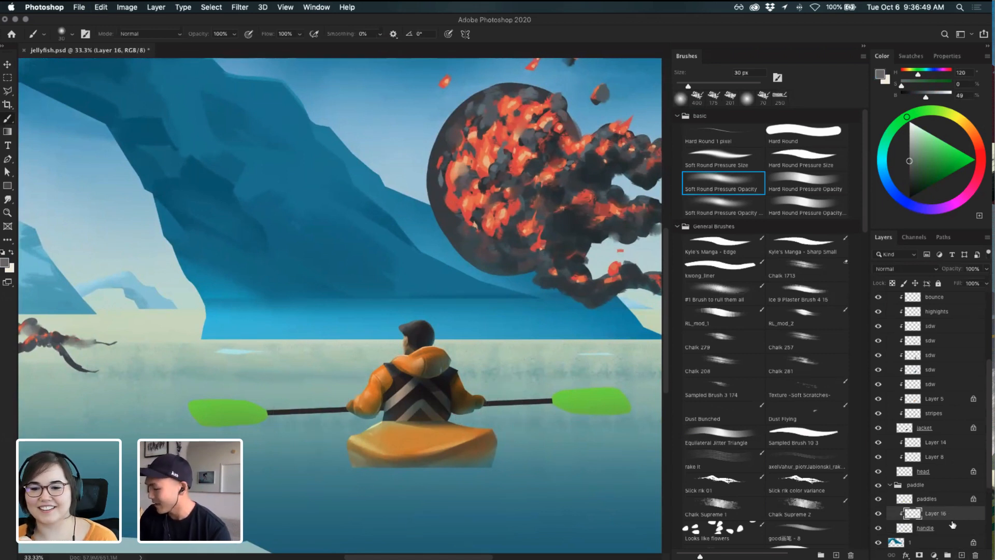
{"action": "key", "text": "super+z"}
{"action": "key", "text": "super+z"}
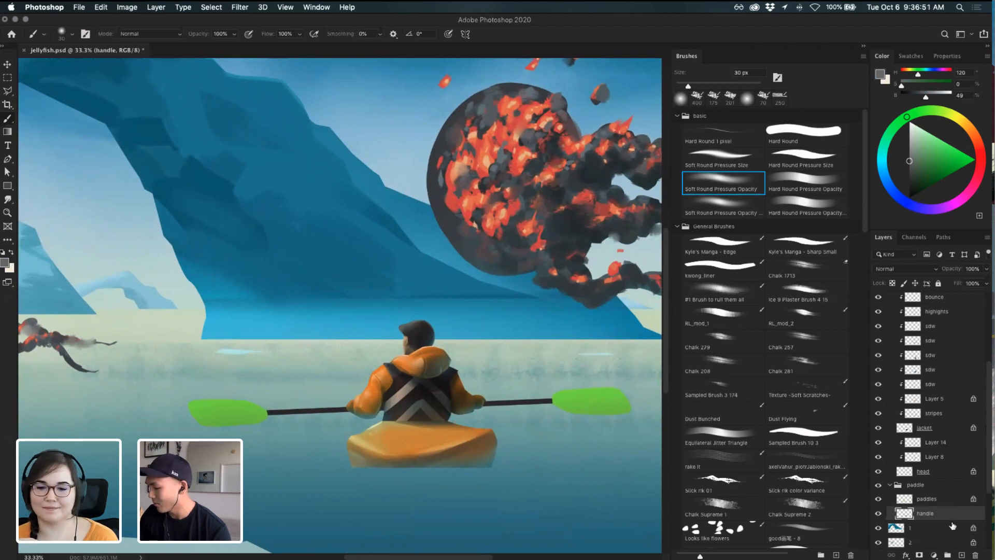
- Lock the handle layer's transparent pixels and paint a straight 30 px mid-grey stroke along the handle from blade to blade
{"action": "left_click", "coordinate": [891, 283]}
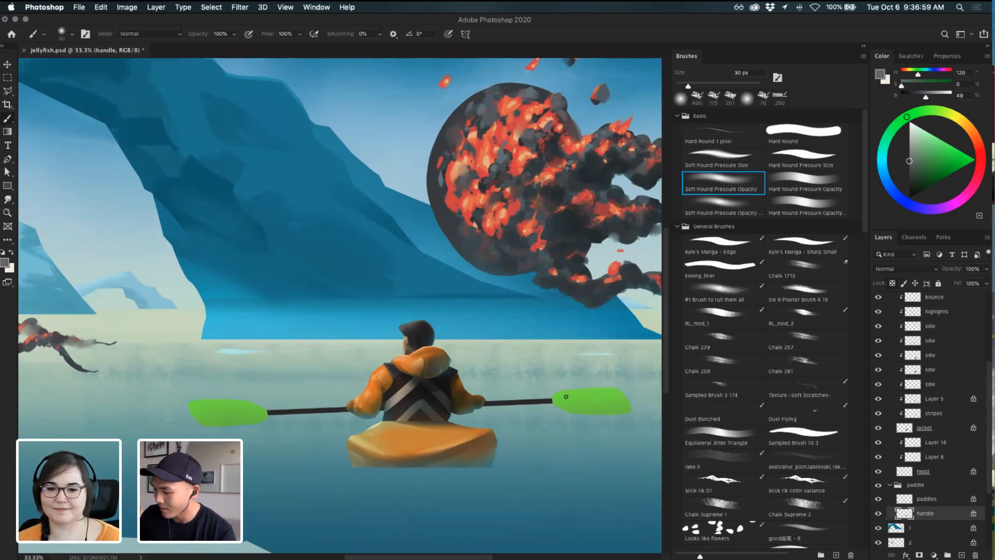
{"action": "left_click", "coordinate": [556, 399], "text": "shift"}
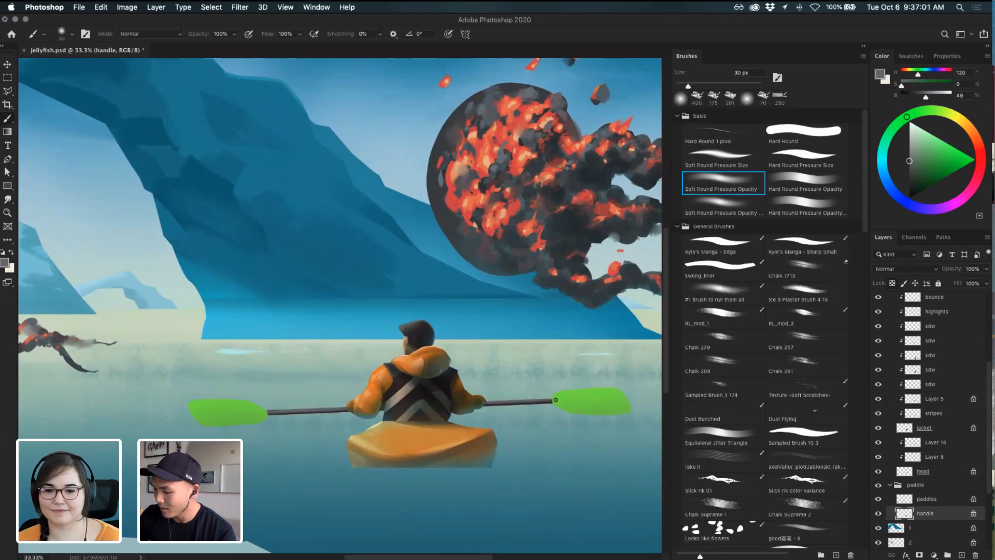
{"action": "key", "text": "super+z"}
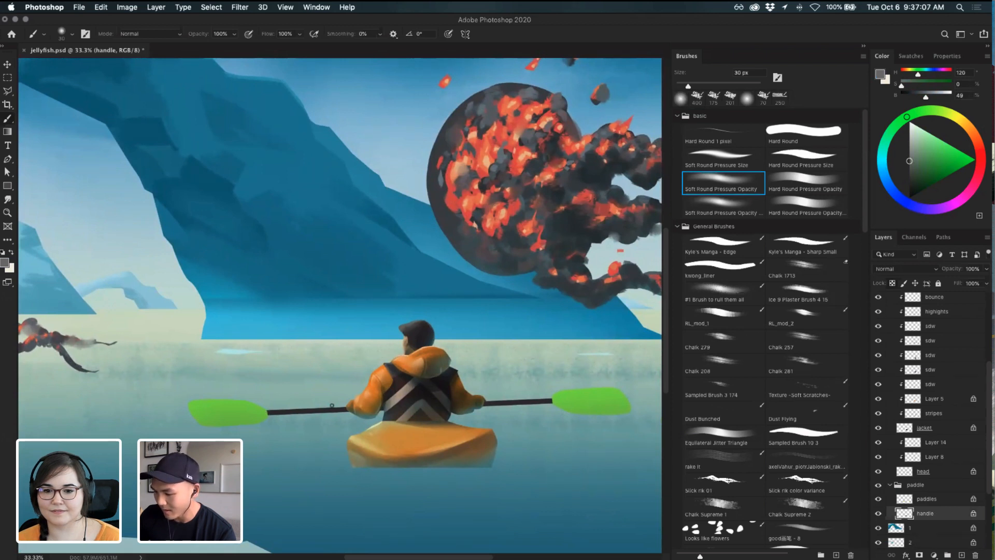
{"action": "left_click", "coordinate": [556, 398], "text": "shift"}
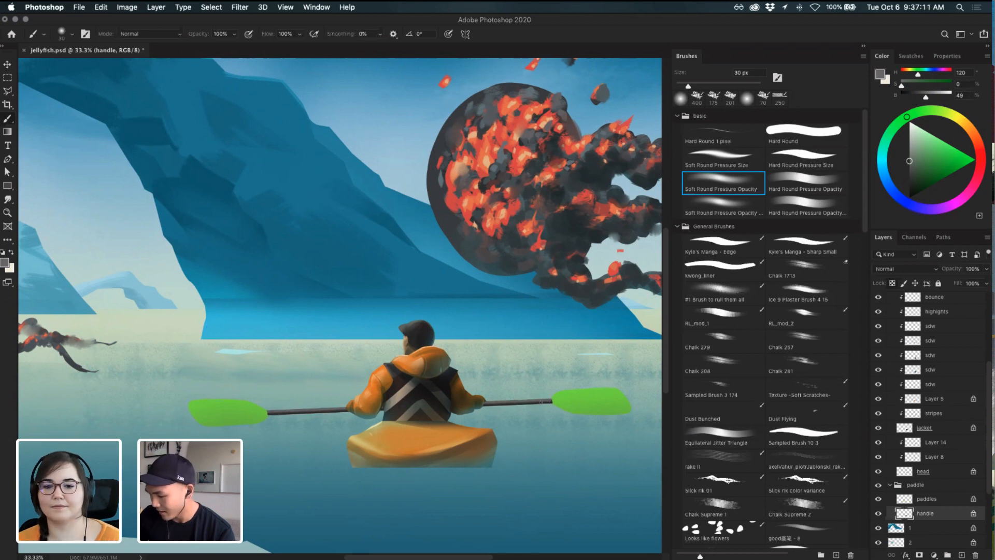
- Sample a darker grey from the handle and paint a straight 45 px shadow stroke along its underside
{"action": "key", "text": "i"}
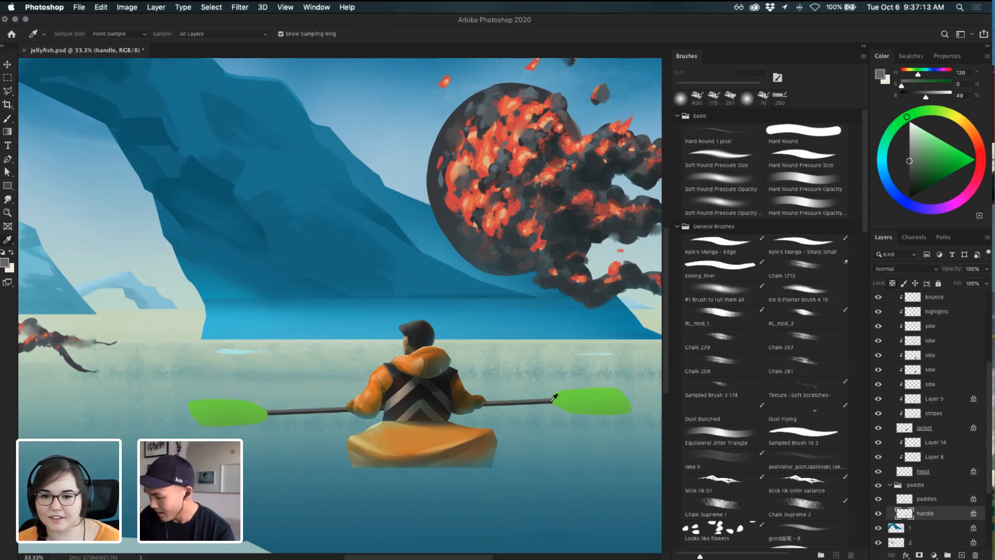
{"action": "left_click", "coordinate": [553, 397]}
{"action": "key", "text": "b"}
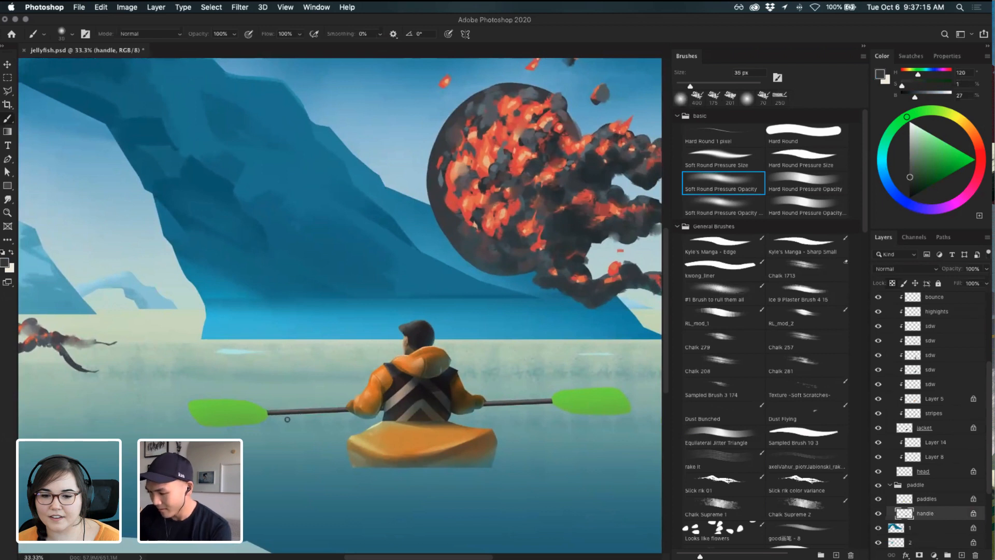
{"action": "key", "text": "bracketright"}
{"action": "key", "text": "bracketright"}
{"action": "key", "text": "bracketright"}
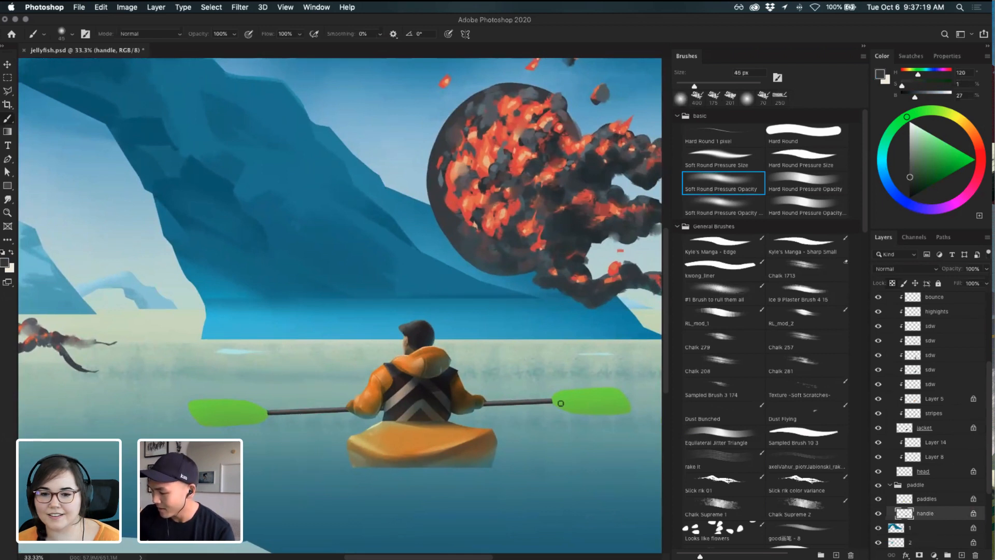
{"action": "left_click", "coordinate": [560, 403], "text": "shift"}
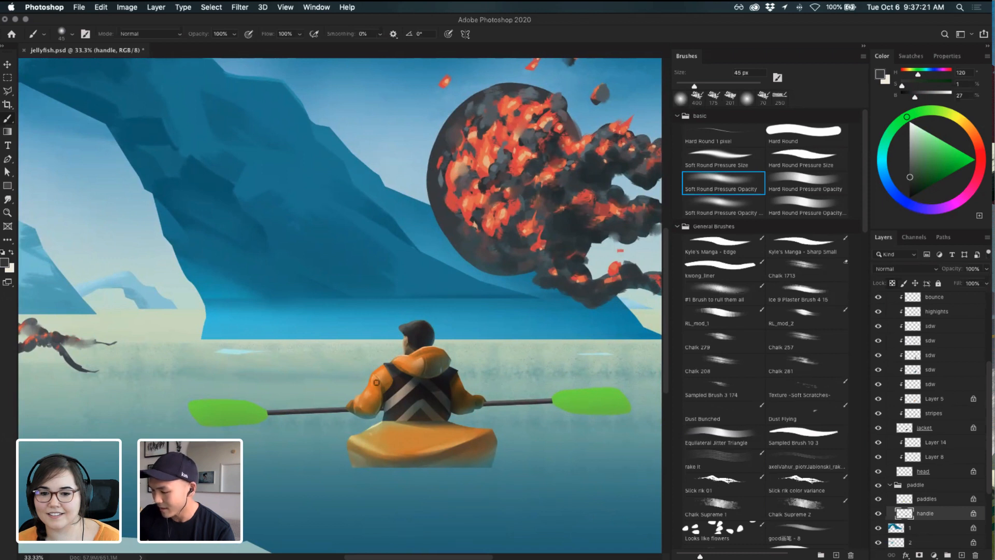
- Sample the dark blue of the water and paint a straight 35 px reflected-light stroke along the handle's underside
{"action": "left_click", "coordinate": [334, 512], "text": "alt"}
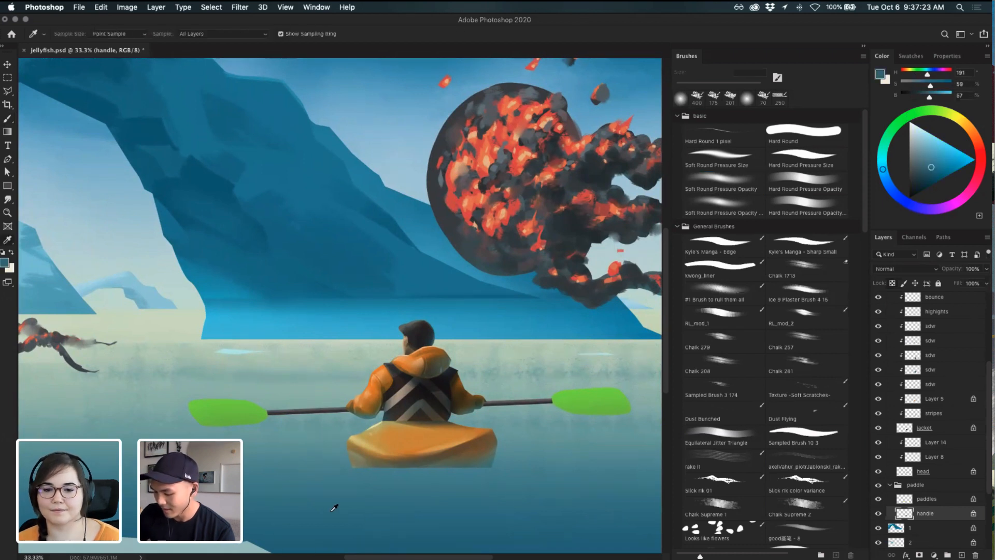
{"action": "key", "text": "bracketleft"}
{"action": "key", "text": "bracketleft"}
{"action": "key", "text": "bracketleft"}
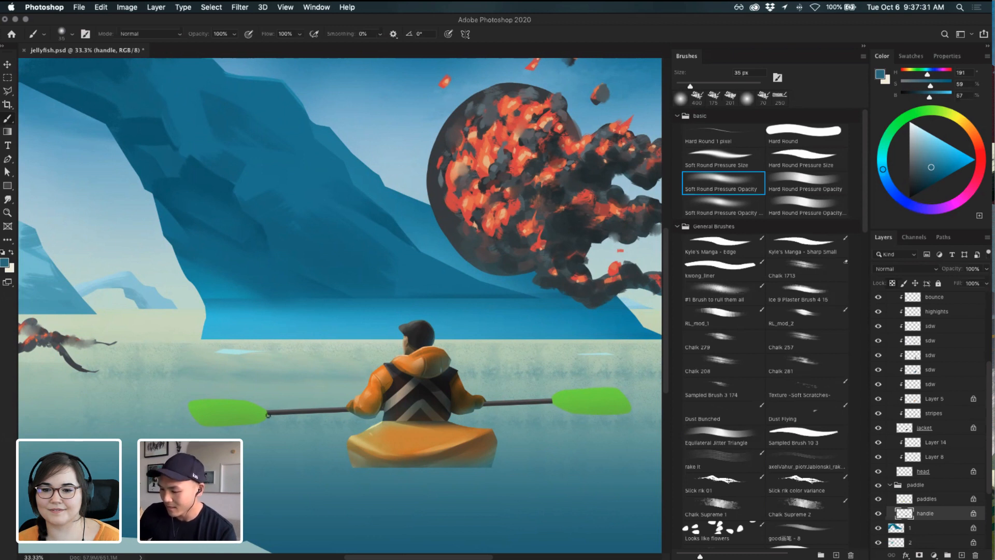
{"action": "left_click", "coordinate": [559, 403], "text": "shift"}
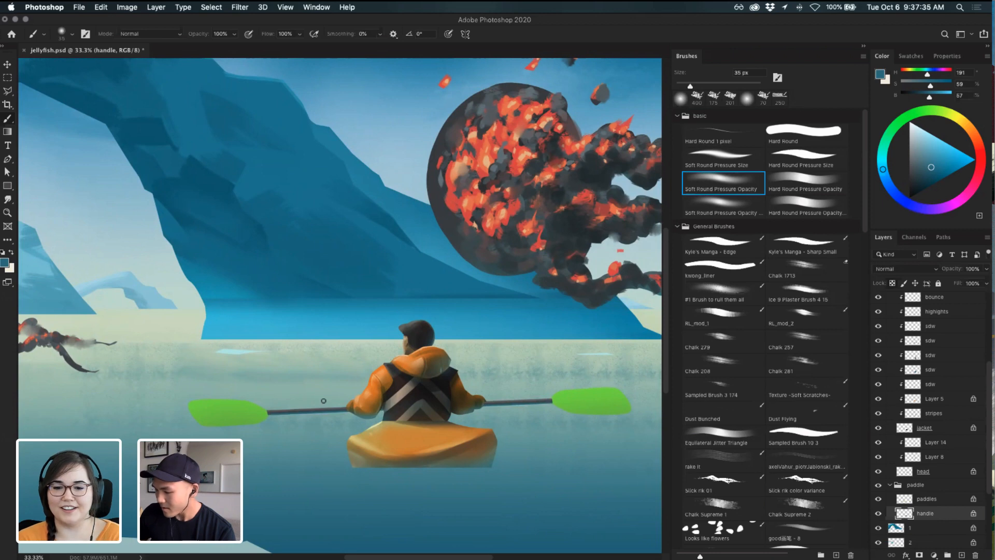
- Set the foreground color to a pale yellowish grey with 10% saturation and 79% brightness, and reduce the brush to 9 px
{"action": "key", "text": "super+minus"}
{"action": "key", "text": "super+minus"}
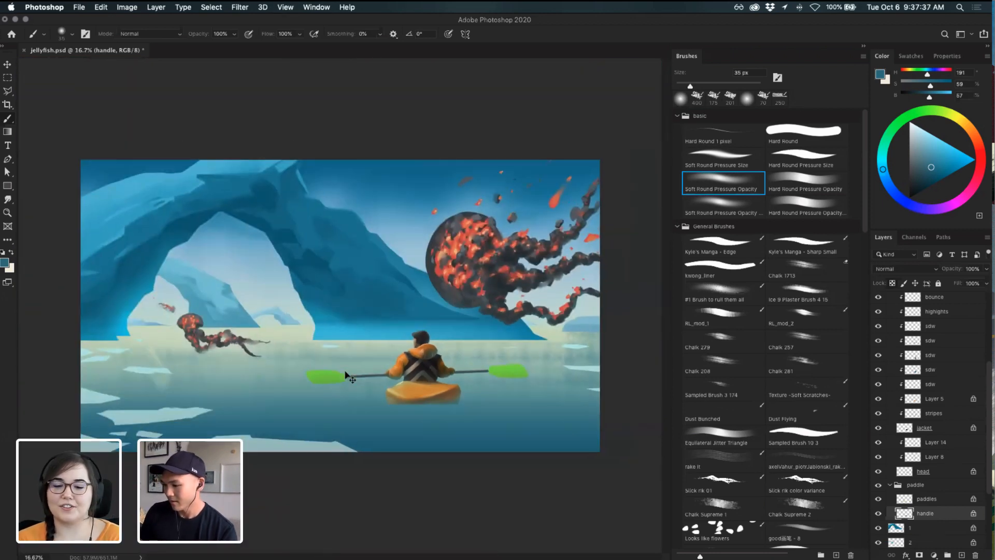
{"action": "key", "text": "super+plus"}
{"action": "key", "text": "super+plus"}
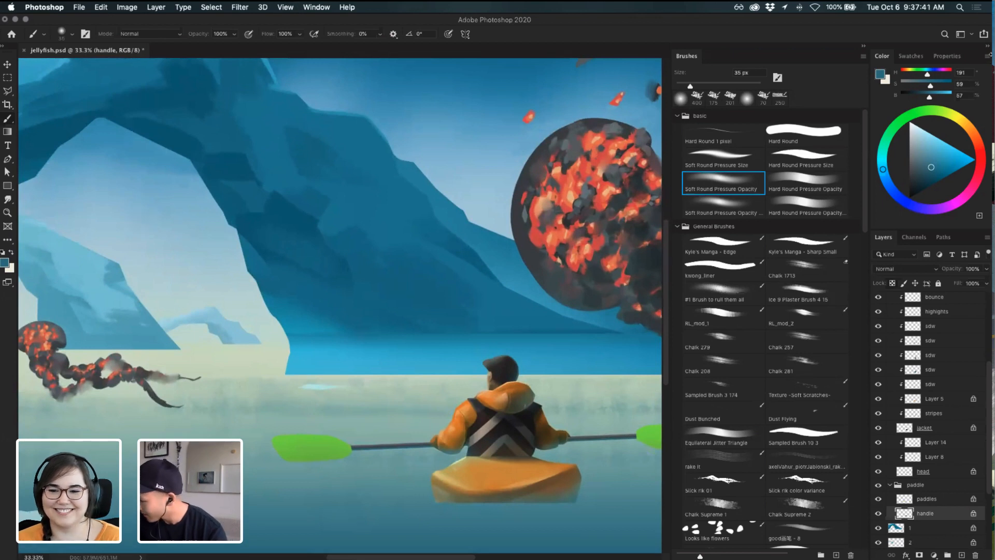
{"action": "left_click_drag", "start_coordinate": [925, 143], "coordinate": [914, 140]}
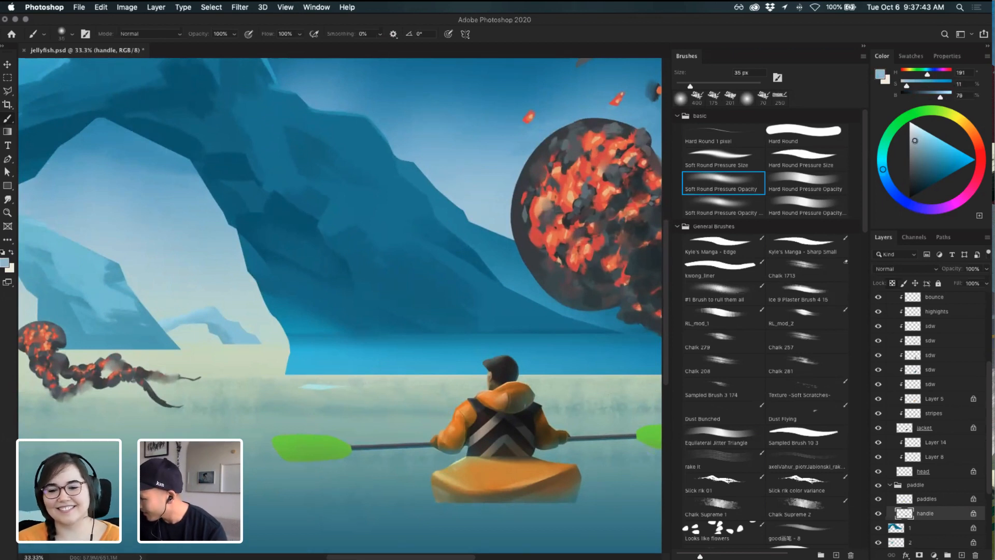
{"action": "left_click", "coordinate": [959, 118]}
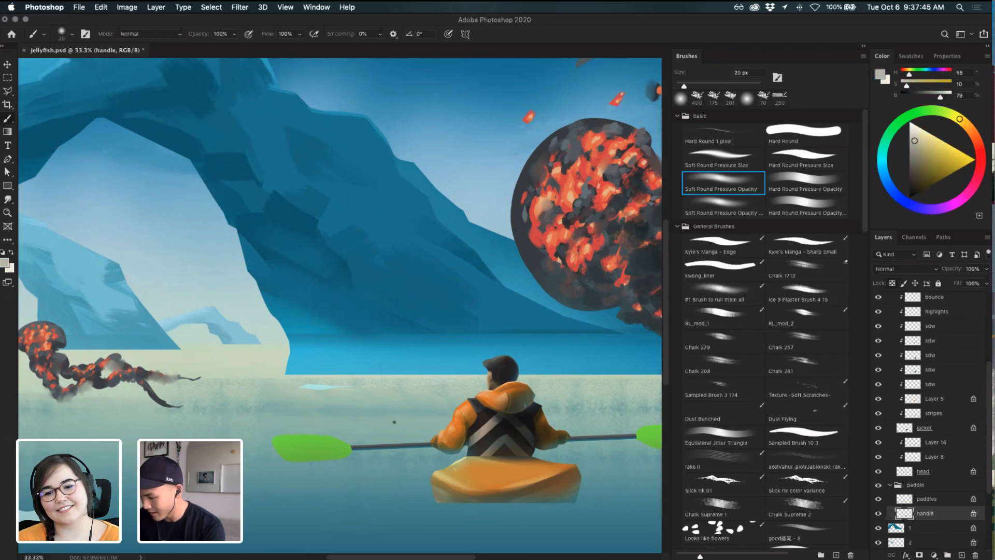
{"action": "key", "text": "bracketleft"}
{"action": "key", "text": "bracketleft"}
{"action": "key", "text": "bracketleft"}
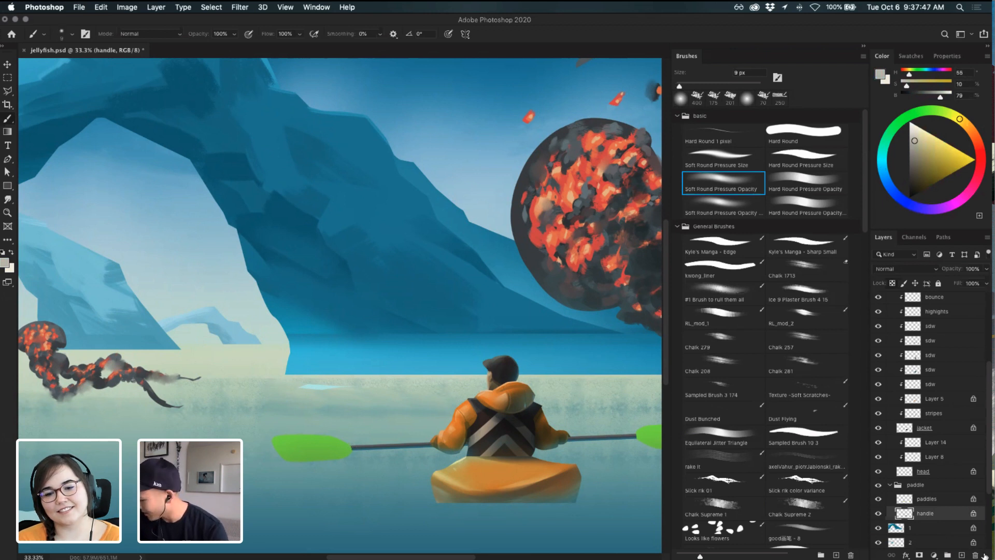
- Add a new layer clipped to the handle layer and paint a thin straight highlight along the handle between the blades
{"action": "left_click", "coordinate": [961, 554]}
{"action": "left_click", "coordinate": [956, 520], "text": "alt"}
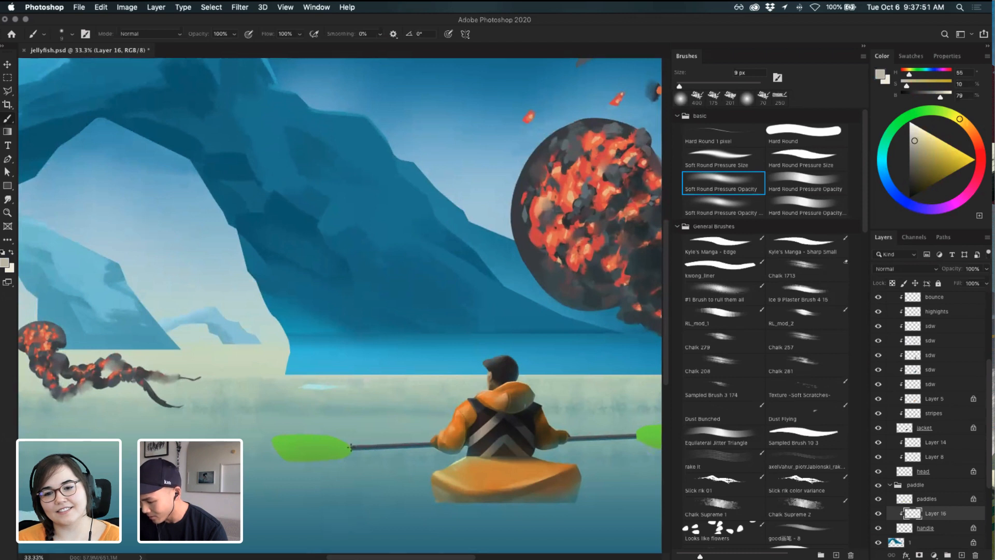
{"action": "left_click", "coordinate": [642, 434], "text": "shift"}
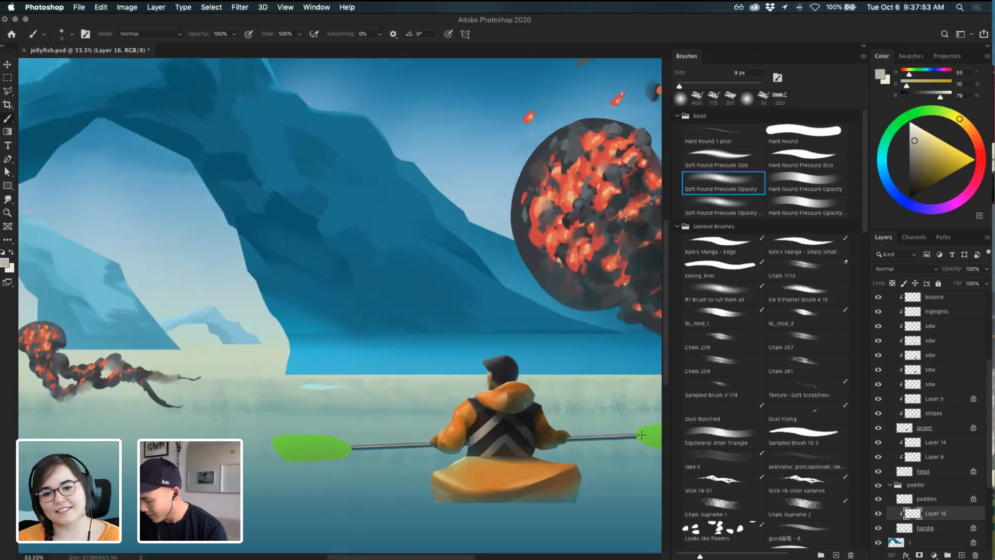
- Fade the highlight on the handle near the blade with a 150 px Soft Round Pressure Opacity eraser
{"action": "key", "text": "e"}
{"action": "left_click", "coordinate": [730, 205]}
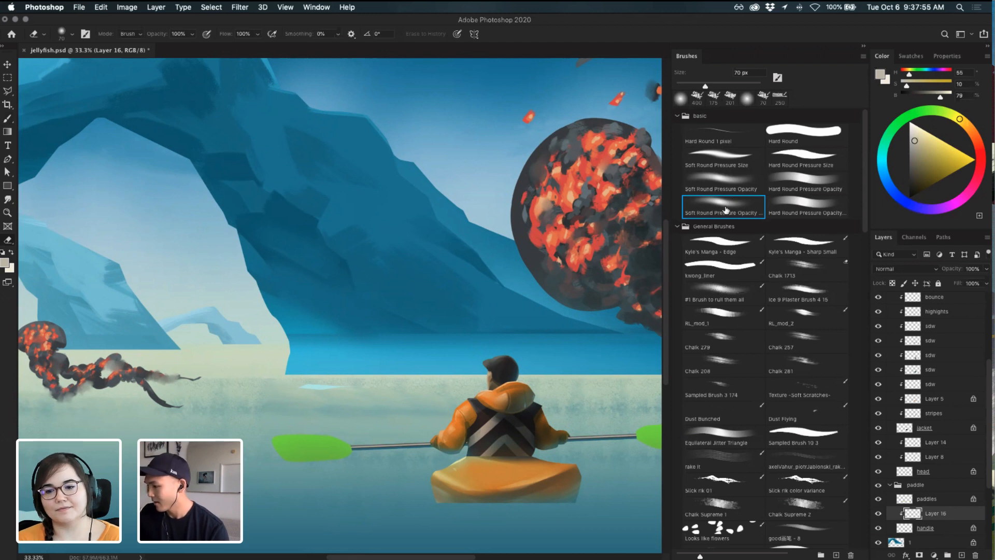
{"action": "key", "text": "bracketright"}
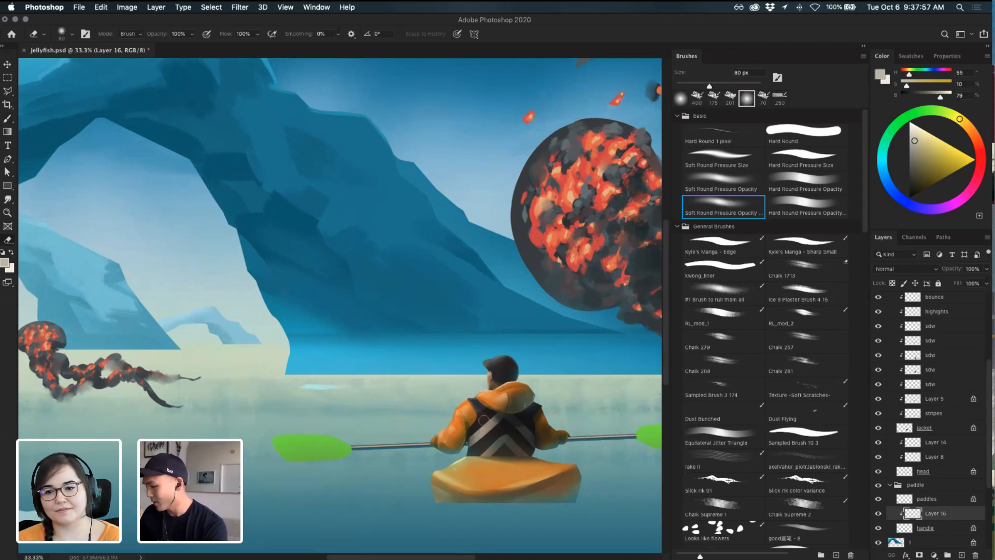
{"action": "key", "text": "bracketright"}
{"action": "key", "text": "bracketright"}
{"action": "key", "text": "bracketright"}
{"action": "key", "text": "bracketright"}
{"action": "key", "text": "bracketright"}
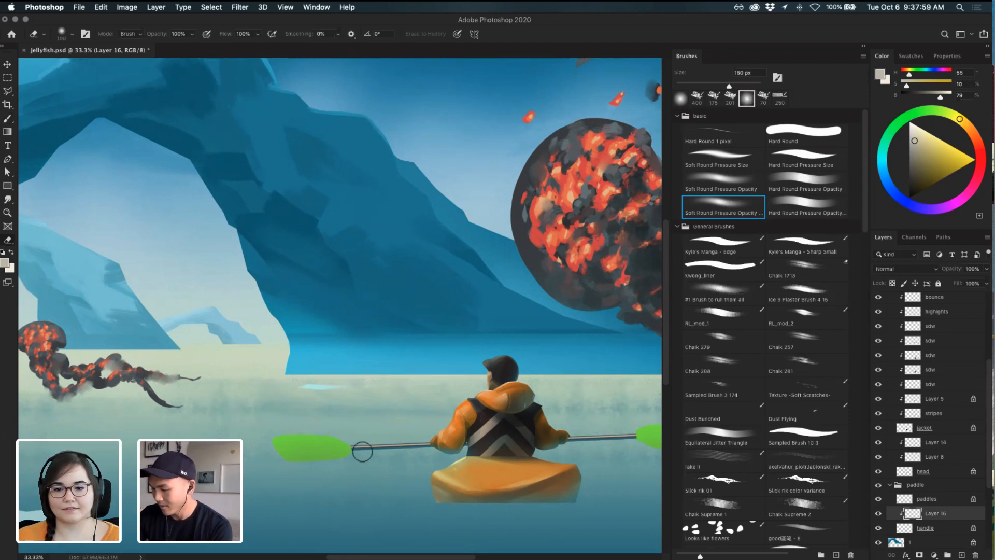
{"action": "left_click_drag", "start_coordinate": [362, 451], "coordinate": [402, 440]}
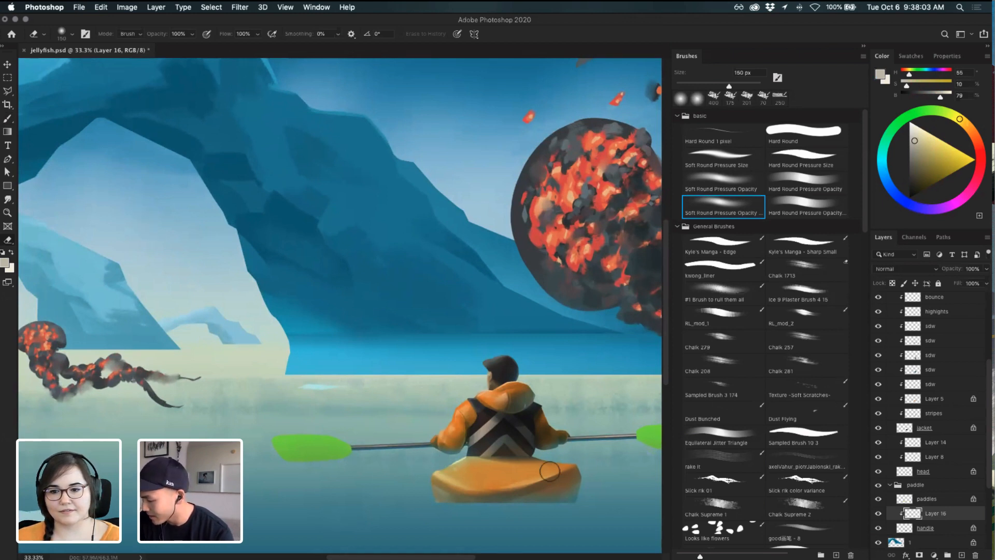
- Merge the highlight layer into the handle layer, rename the result "handle" and lock its transparent pixels
{"action": "scroll", "coordinate": [604, 471], "scroll_direction": "right", "scroll_amount": 3}
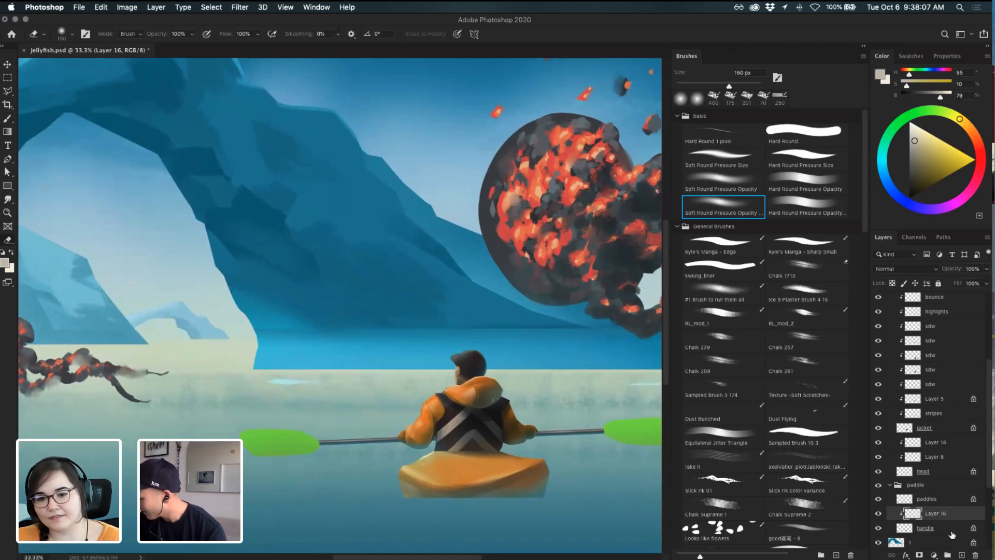
{"action": "left_click", "coordinate": [952, 533], "text": "shift"}
{"action": "key", "text": "super+e"}
{"action": "double_click", "coordinate": [927, 514]}
{"action": "type", "text": "handle"}
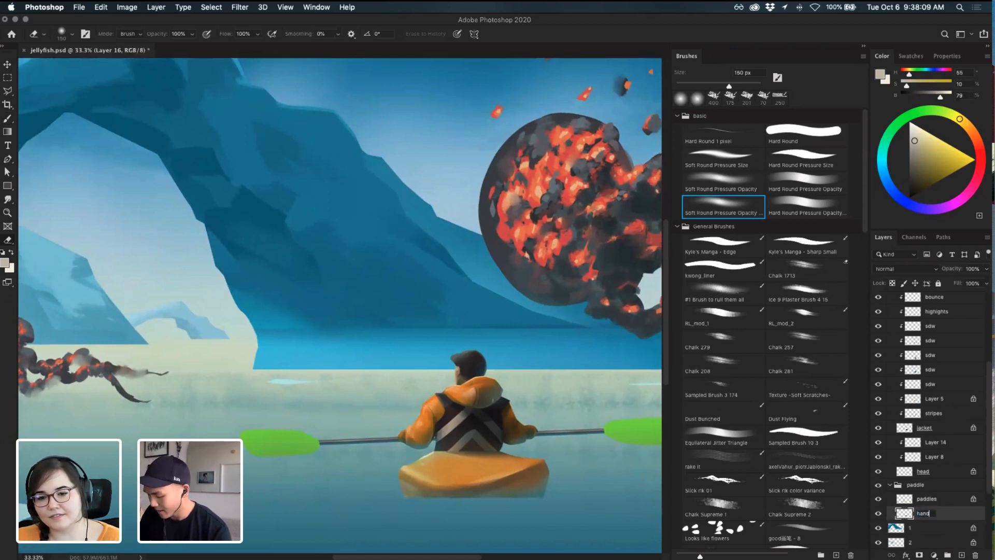
{"action": "key", "text": "Return"}
{"action": "left_click", "coordinate": [891, 283]}
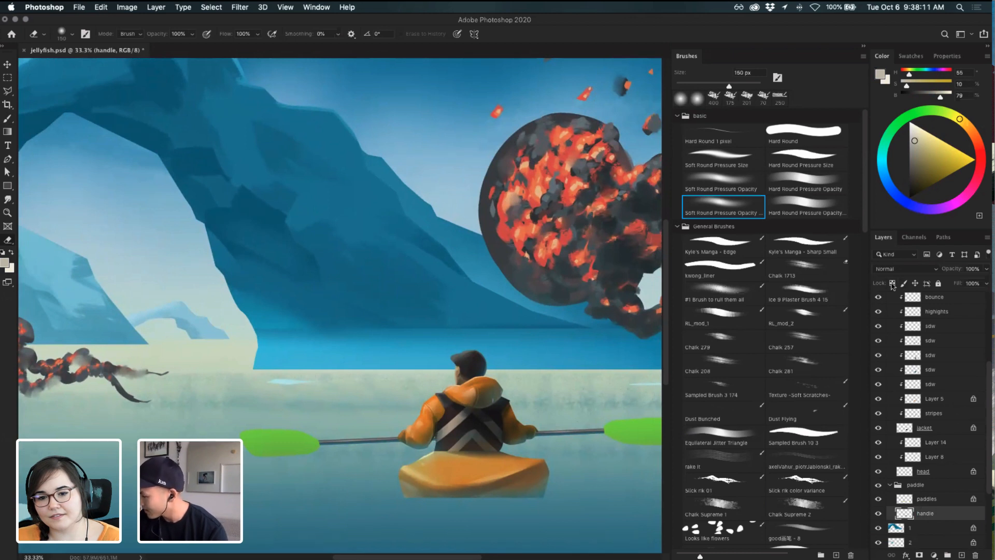
- Sample a dark grey with 29% brightness at the handle's end and choose the 70 px Hard Round Pressure Opacity brush
{"action": "key", "text": "i"}
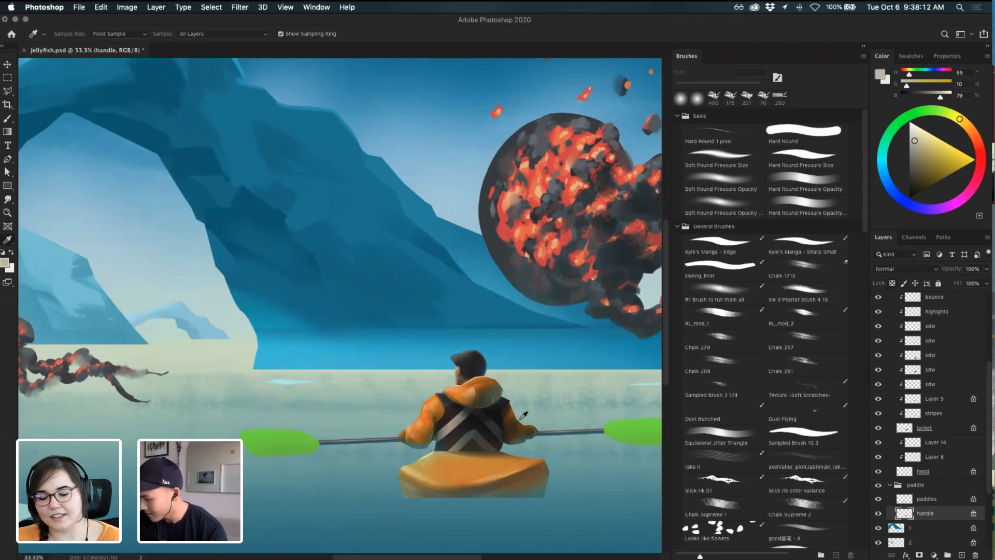
{"action": "left_click", "coordinate": [602, 426]}
{"action": "left_click", "coordinate": [722, 183]}
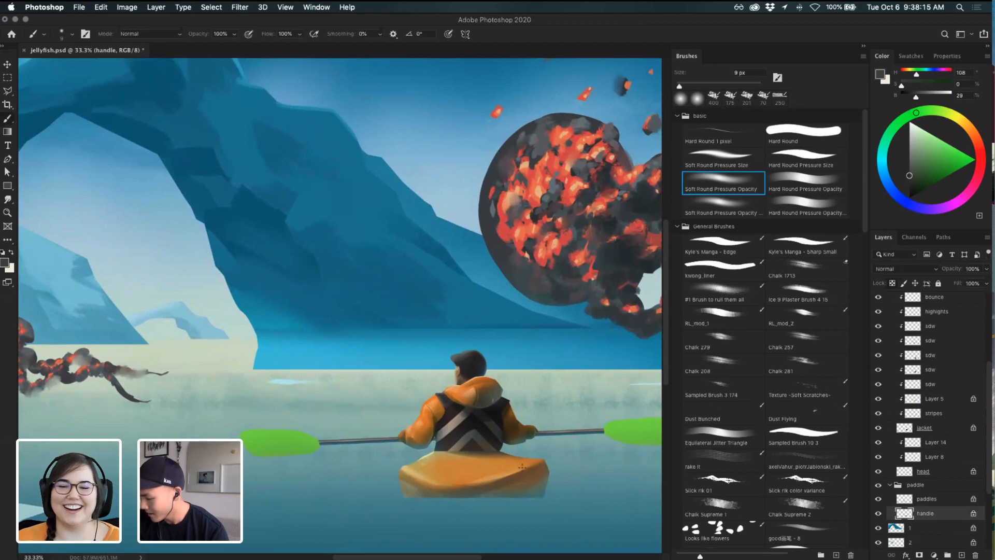
{"action": "key", "text": "bracketright"}
{"action": "key", "text": "bracketright"}
{"action": "key", "text": "bracketright"}
{"action": "key", "text": "bracketright"}
{"action": "key", "text": "bracketright"}
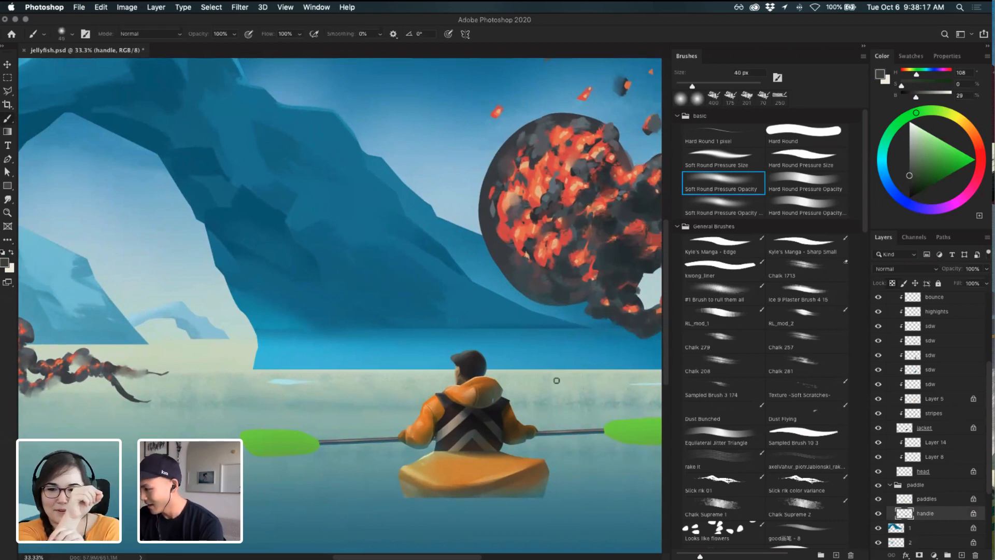
{"action": "left_click", "coordinate": [806, 207]}
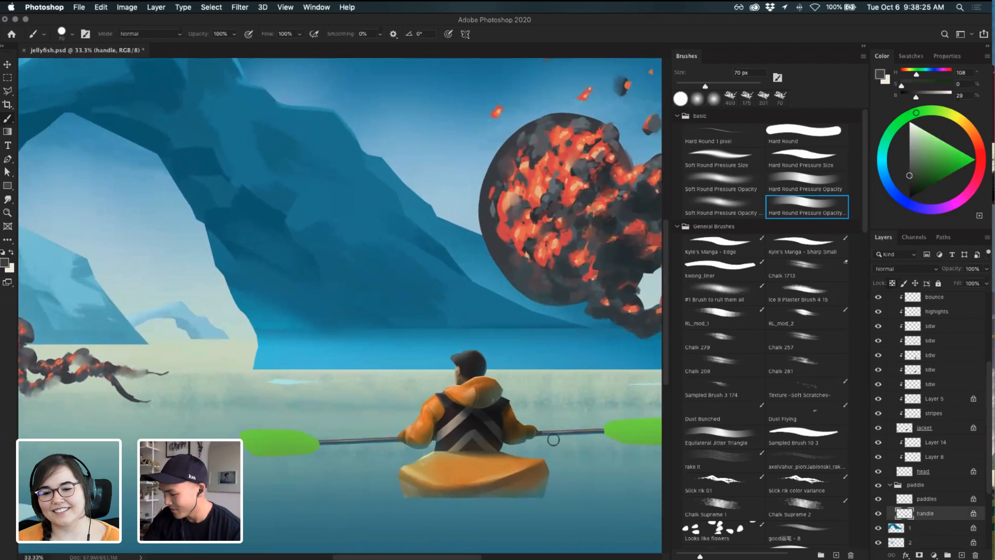
- Duplicate the green paddles layer, clip the copy to the original and shift it slightly with Free Transform
{"action": "left_click_drag", "start_coordinate": [509, 413], "coordinate": [530, 410]}
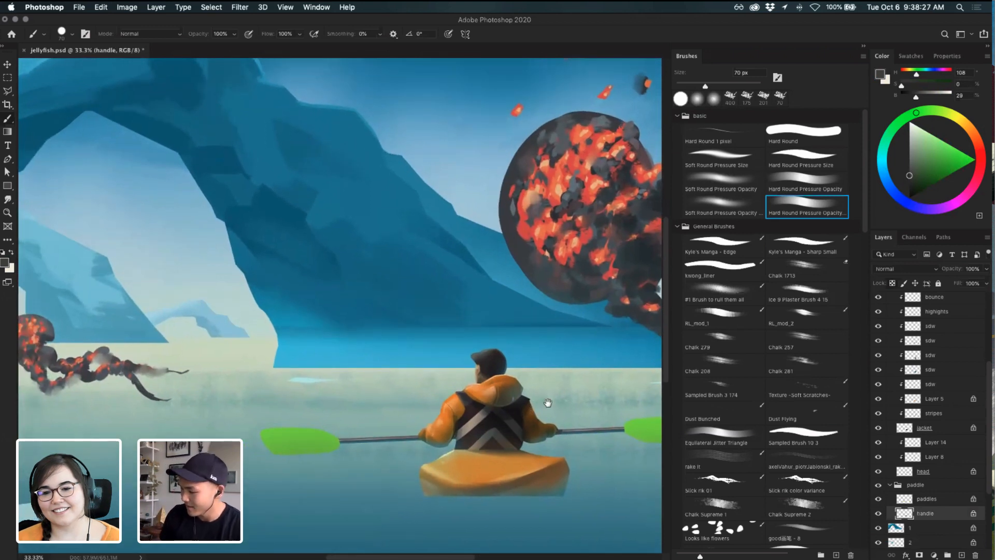
{"action": "key", "text": "v"}
{"action": "left_click", "coordinate": [327, 443]}
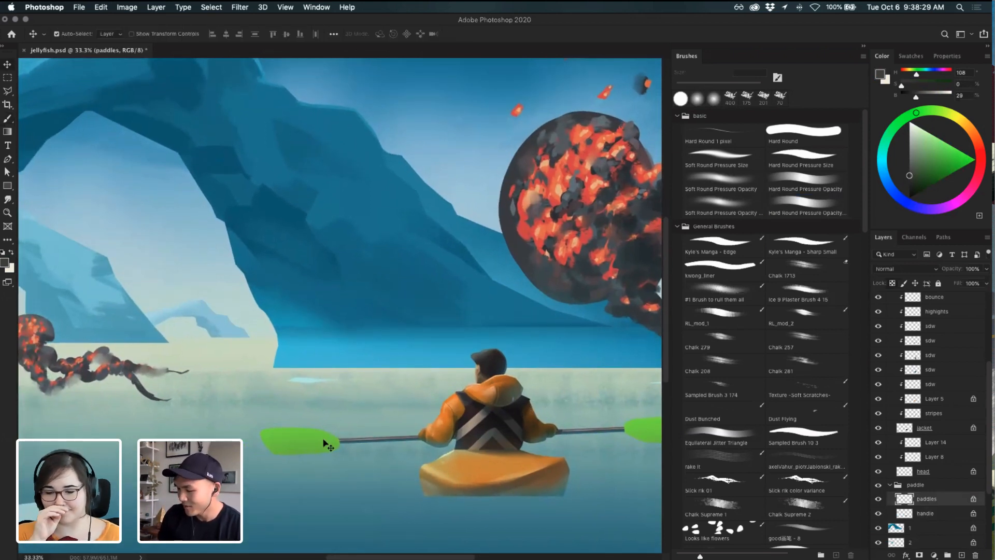
{"action": "left_click_drag", "start_coordinate": [378, 407], "coordinate": [355, 398]}
{"action": "left_click_drag", "start_coordinate": [418, 391], "coordinate": [383, 376]}
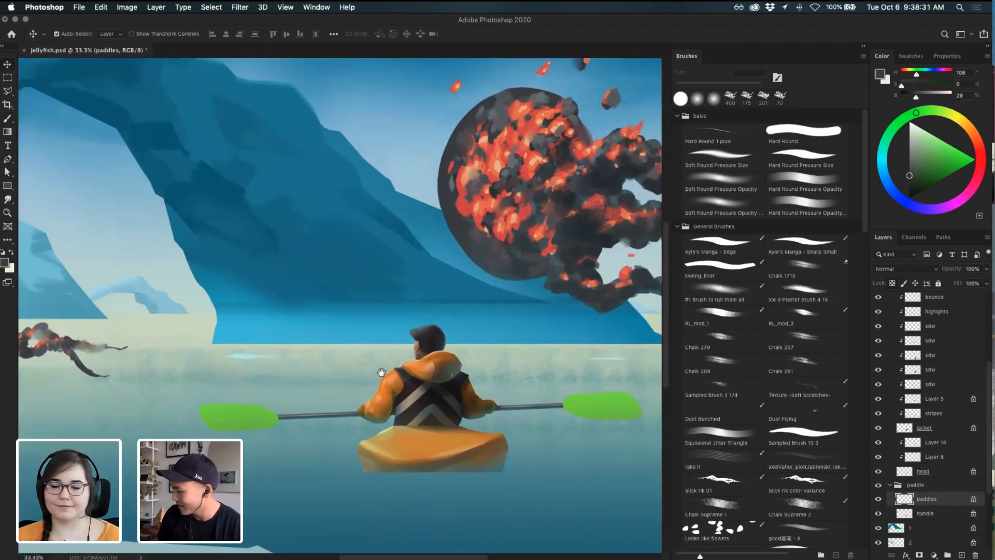
{"action": "key", "text": "super+j"}
{"action": "key", "text": "super"}
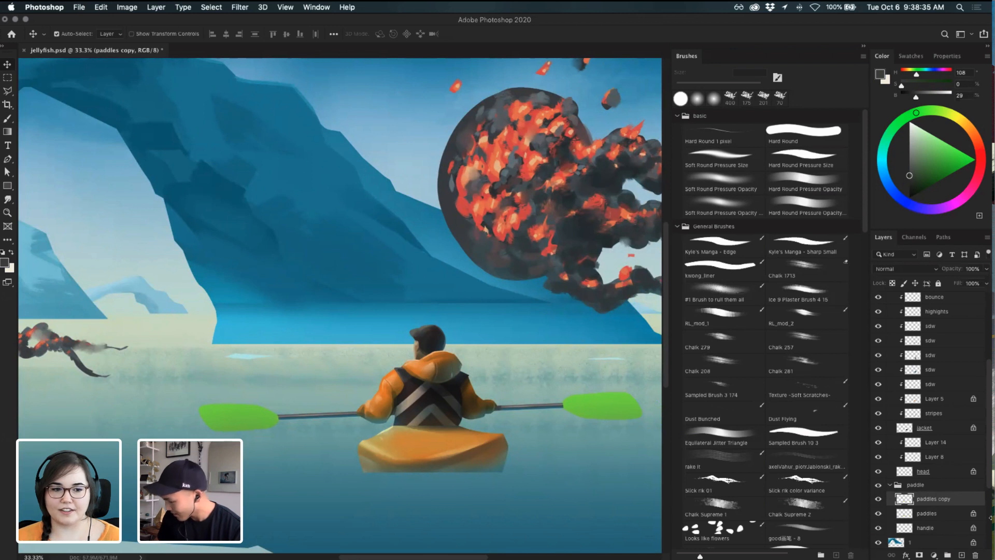
{"action": "left_click", "coordinate": [957, 506], "text": "alt"}
{"action": "key", "text": "super+t"}
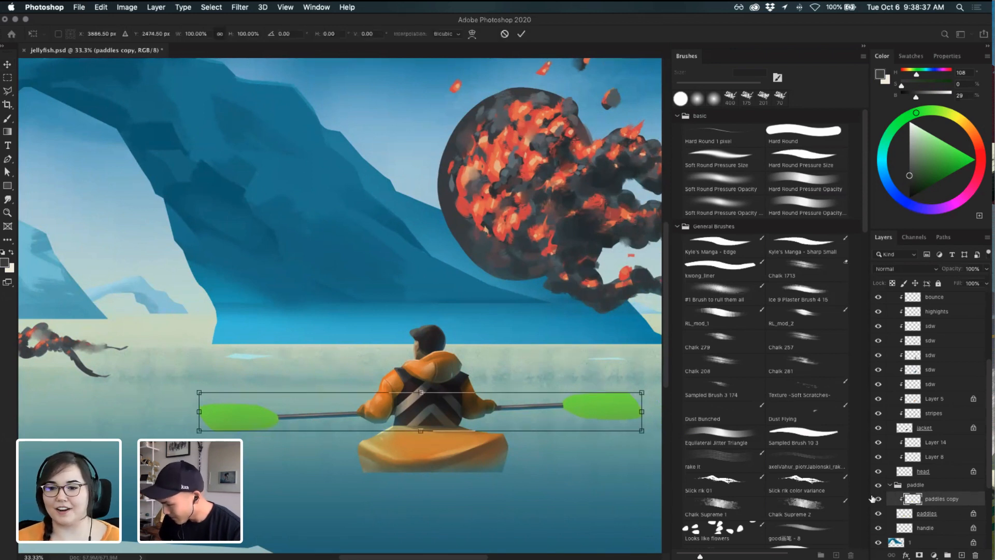
{"action": "key", "text": "Return"}
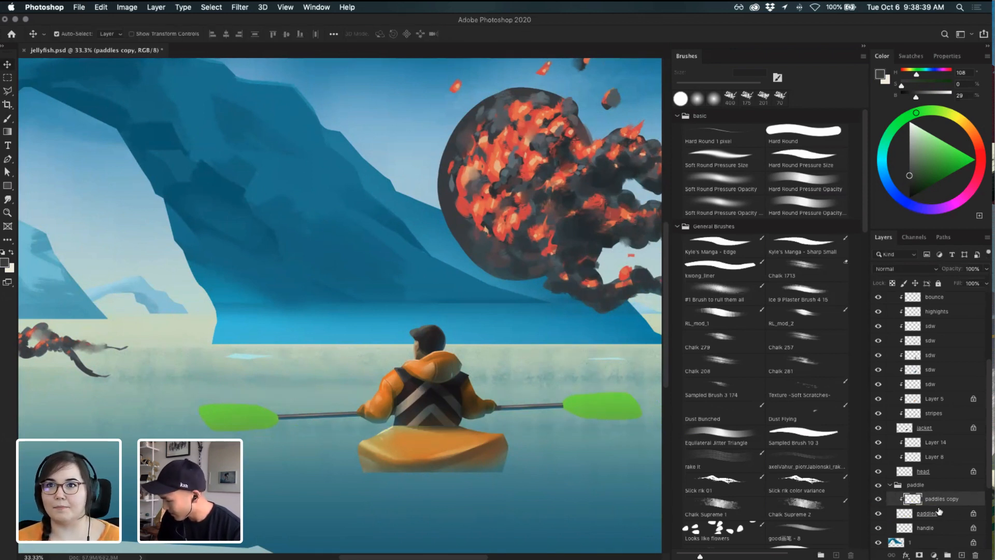
- Recolor the underlying paddles layer with a darker version of the blade green, at 44% saturation and 48% brightness
{"action": "left_click", "coordinate": [959, 515]}
{"action": "key", "text": "i"}
{"action": "left_click", "coordinate": [611, 400]}
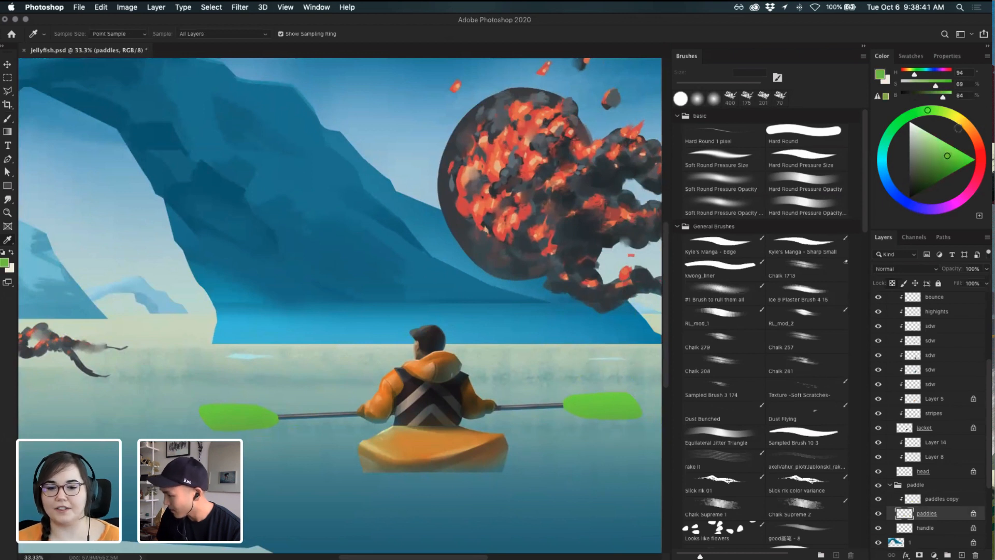
{"action": "left_click_drag", "start_coordinate": [945, 156], "coordinate": [923, 169]}
{"action": "key", "text": "b"}
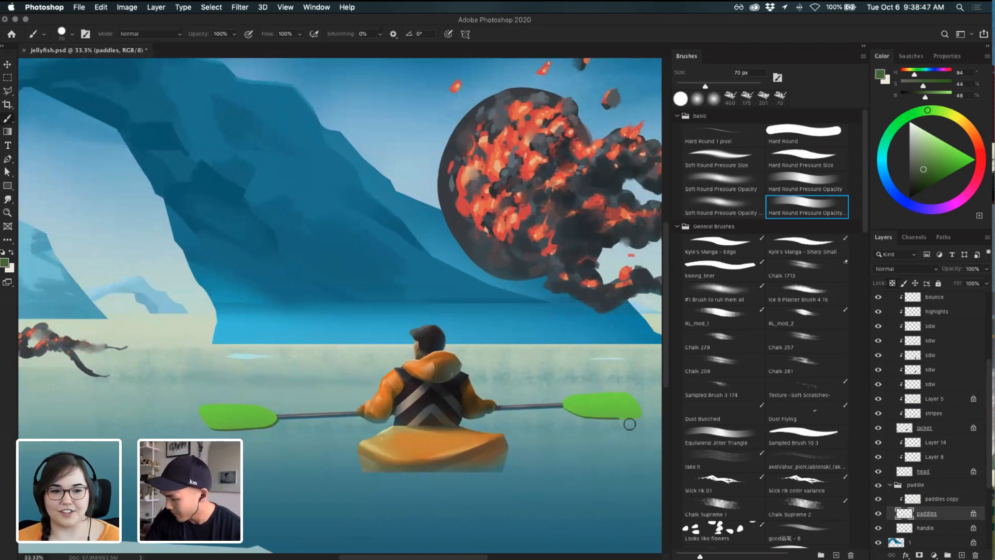
- Adjust the clipped paddles copy's offset with Free Transform so the darker layer forms an edge beneath the blades
{"action": "left_click", "coordinate": [946, 497]}
{"action": "key", "text": "ctrl+t"}
{"action": "key", "text": "Return"}
{"action": "key", "text": "b"}
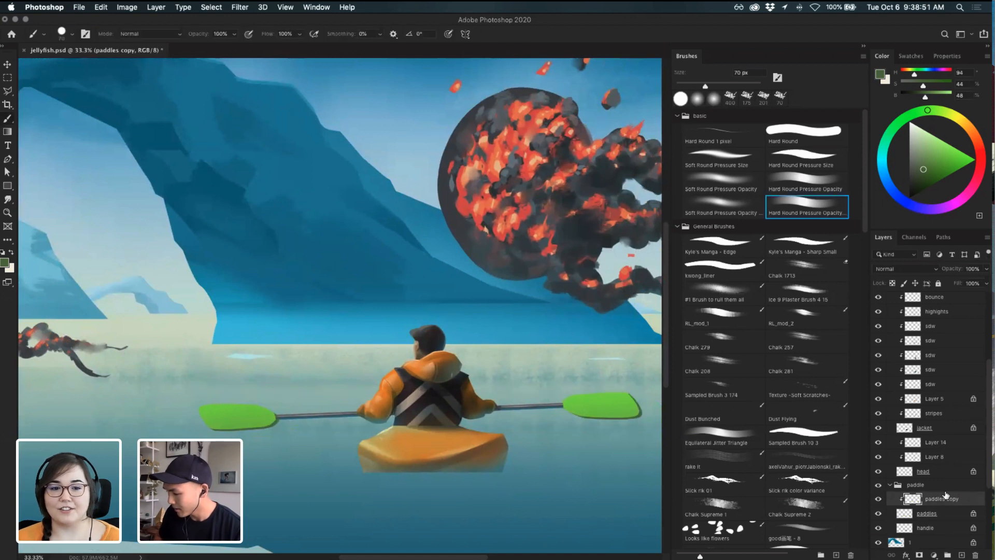
{"action": "key", "text": "ctrl+t"}
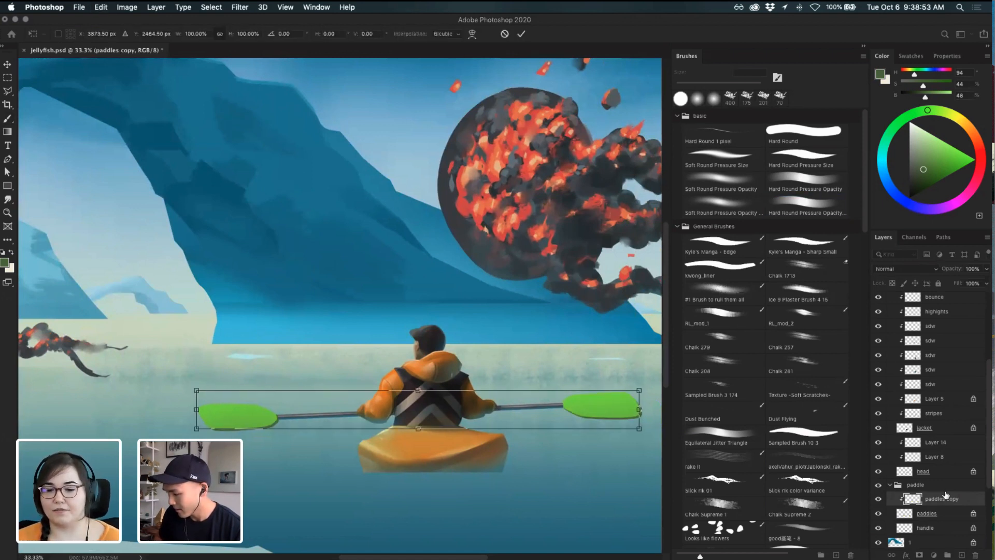
{"action": "key", "text": "Return"}
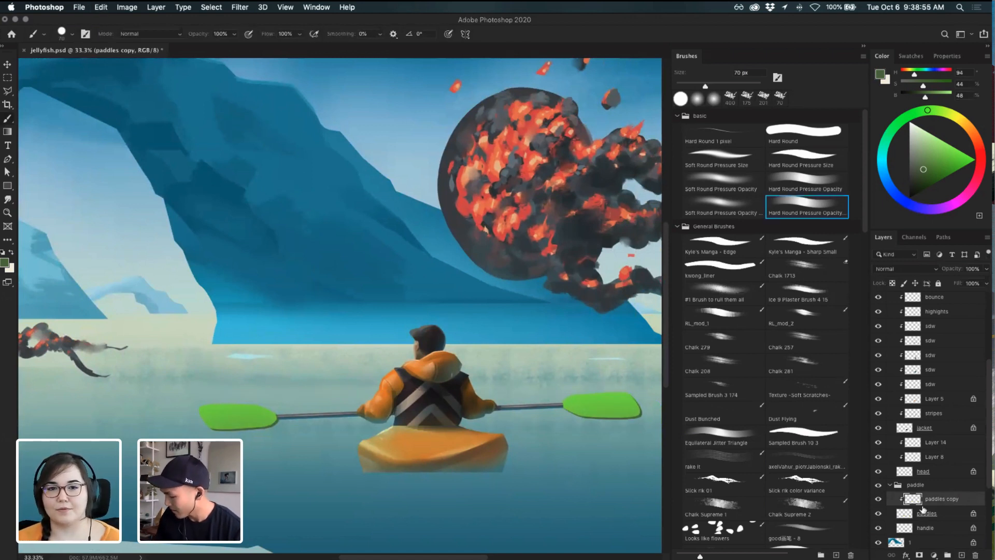
- Sample the blade green, darken it to 68% saturation and 52% brightness, and apply it to the underlying paddles layer
{"action": "key", "text": "i"}
{"action": "left_click", "coordinate": [628, 410]}
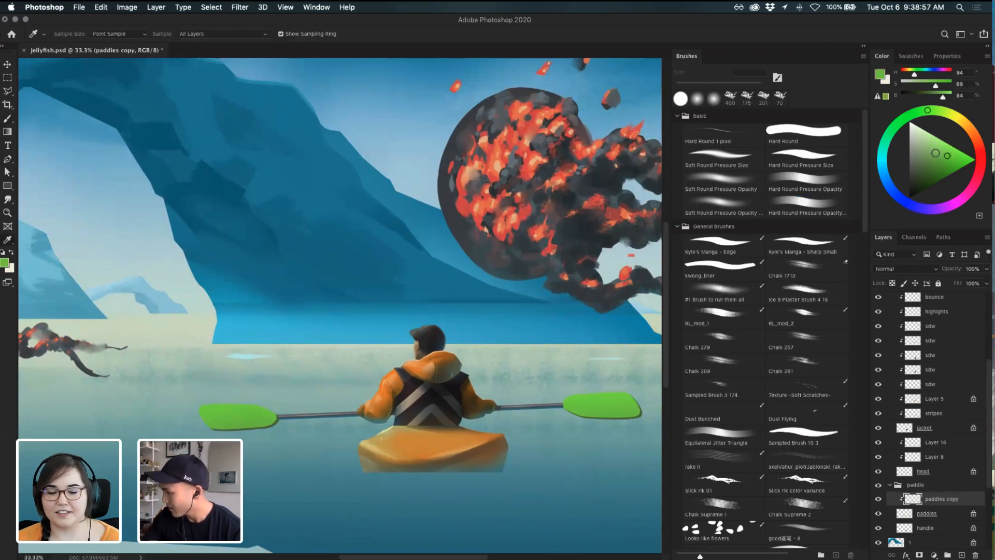
{"action": "left_click_drag", "start_coordinate": [937, 162], "coordinate": [933, 171]}
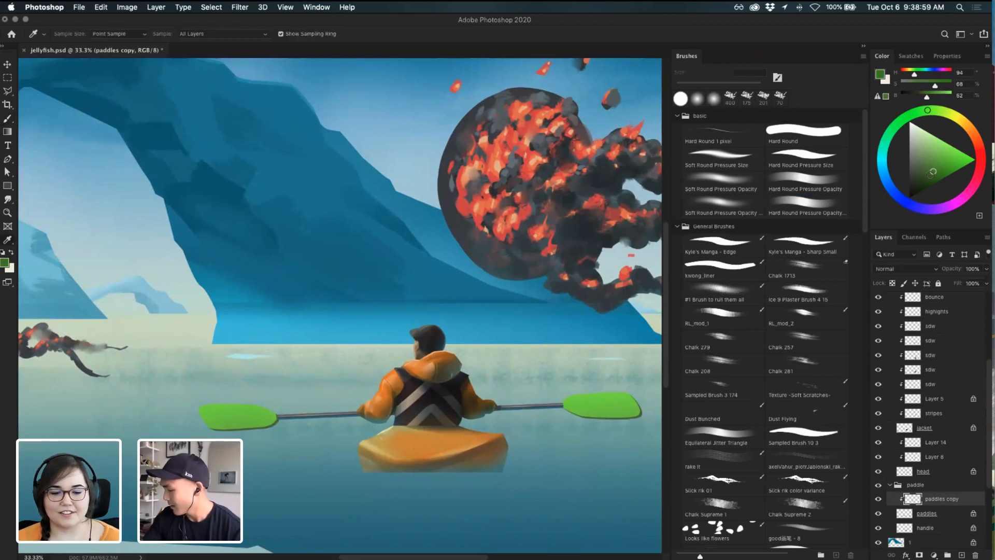
{"action": "left_click", "coordinate": [942, 512]}
{"action": "key", "text": "b"}
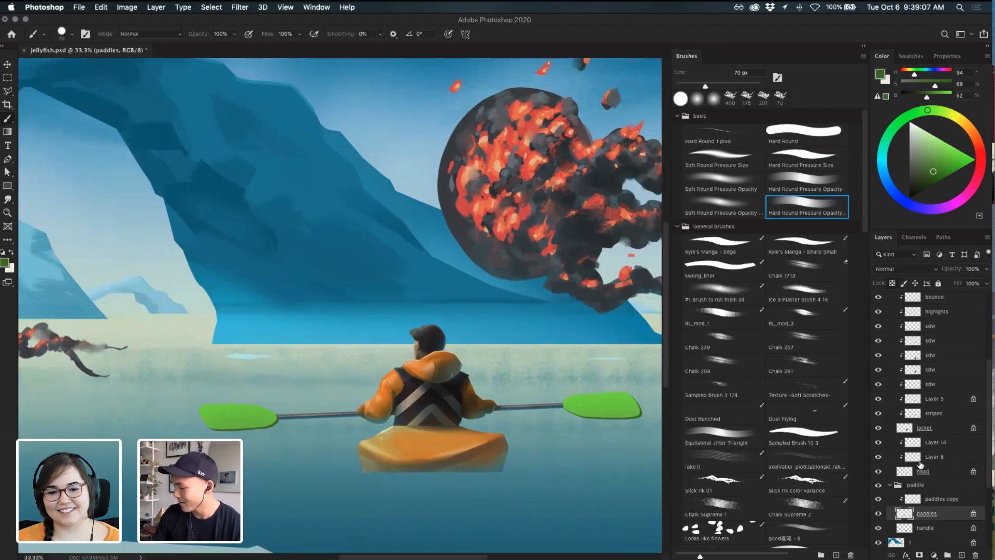
- Lock the transparent pixels of the clipped paddles copy layer
{"action": "left_click", "coordinate": [942, 498]}
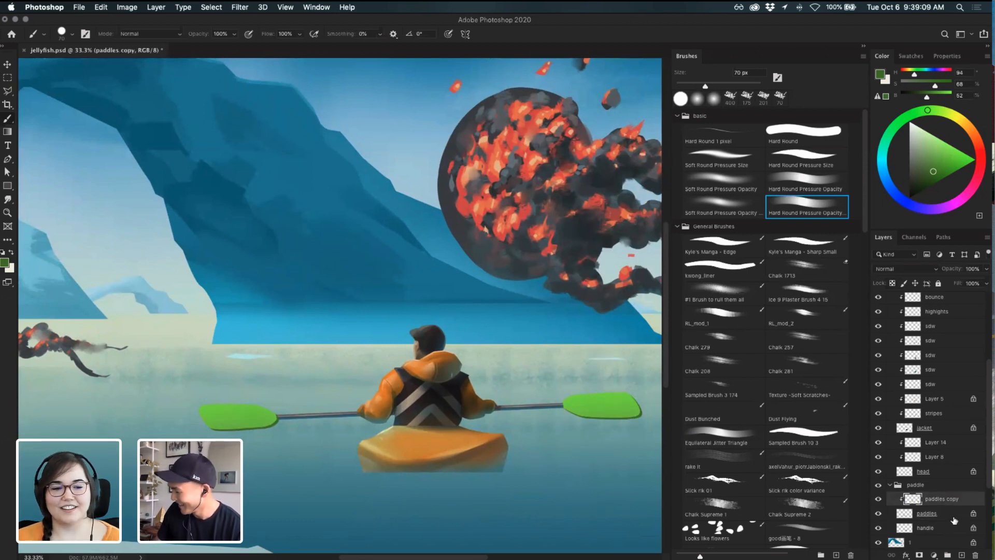
{"action": "left_click", "coordinate": [953, 516]}
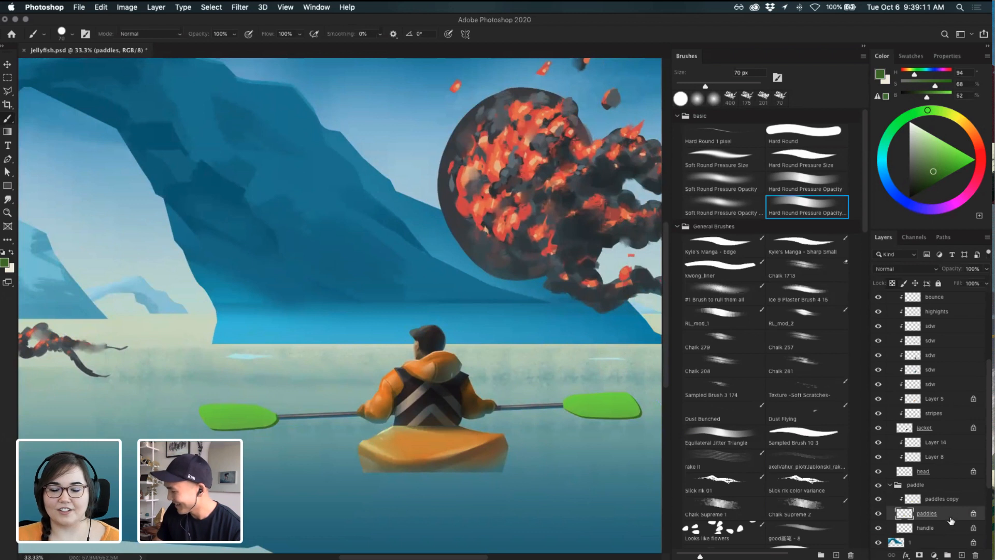
{"action": "left_click", "coordinate": [951, 500]}
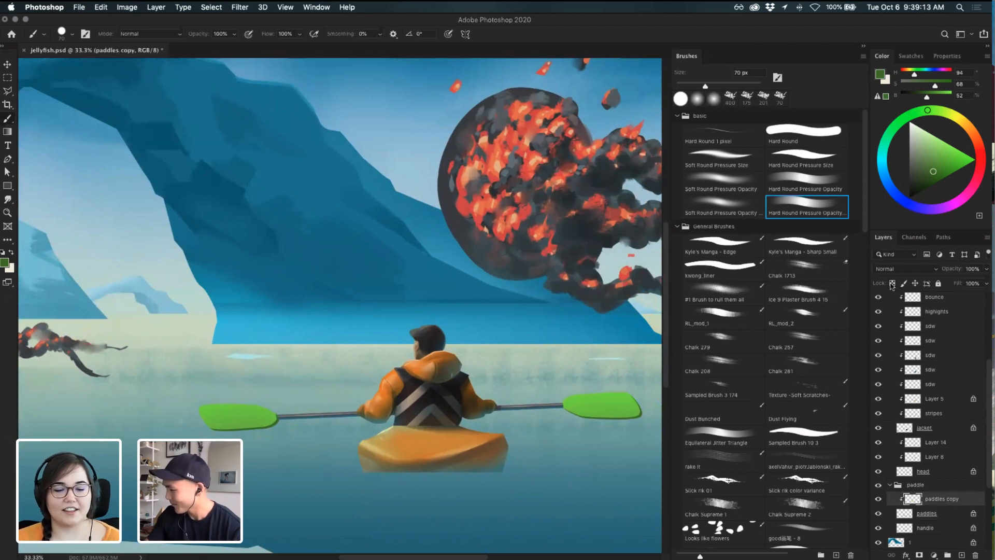
{"action": "left_click", "coordinate": [892, 283]}
- Pick a light green with 39% saturation and paint highlights on the paddle blades with the 70 px Hard Round Pressure Opacity brush
{"action": "left_click_drag", "start_coordinate": [932, 155], "coordinate": [934, 145]}
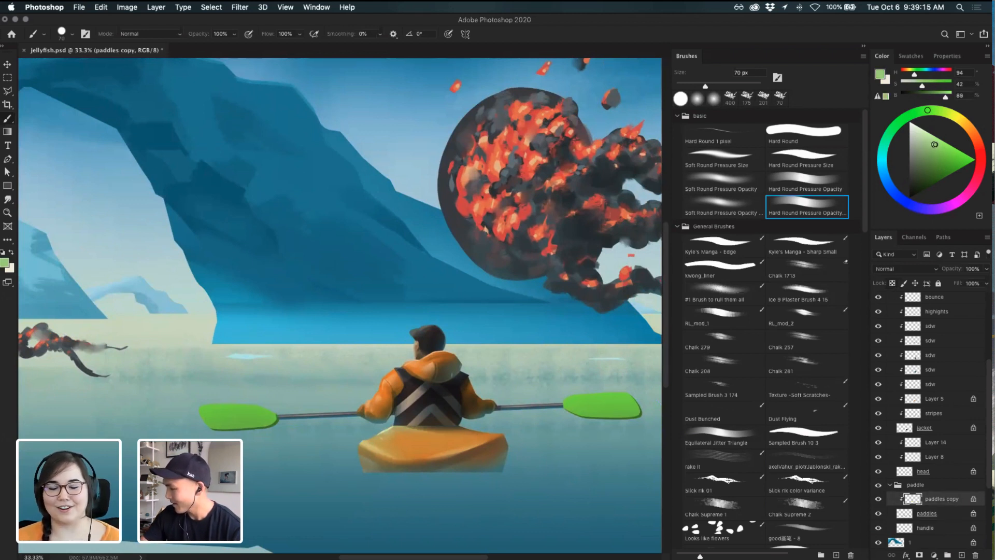
{"action": "key", "text": "i"}
{"action": "left_click", "coordinate": [614, 386]}
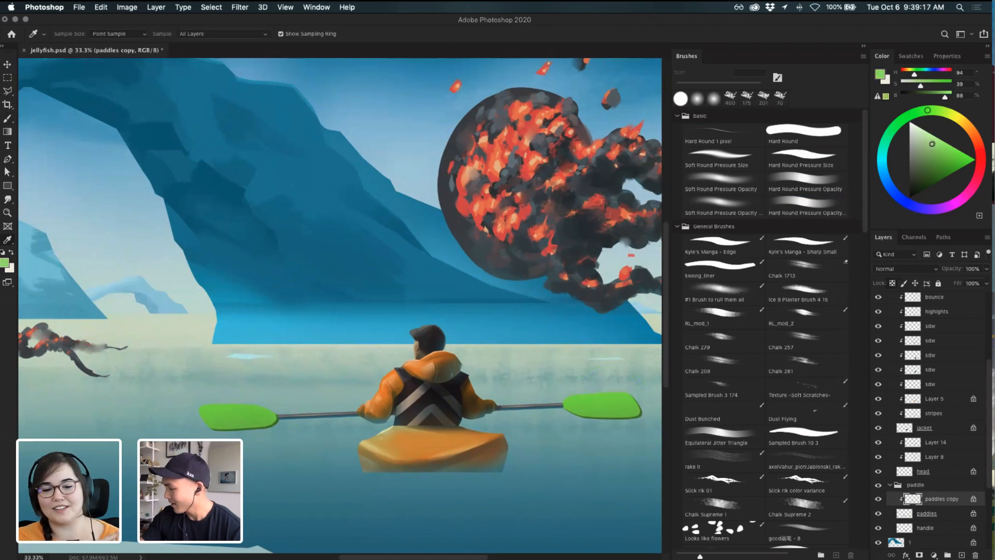
{"action": "left_click", "coordinate": [807, 206]}
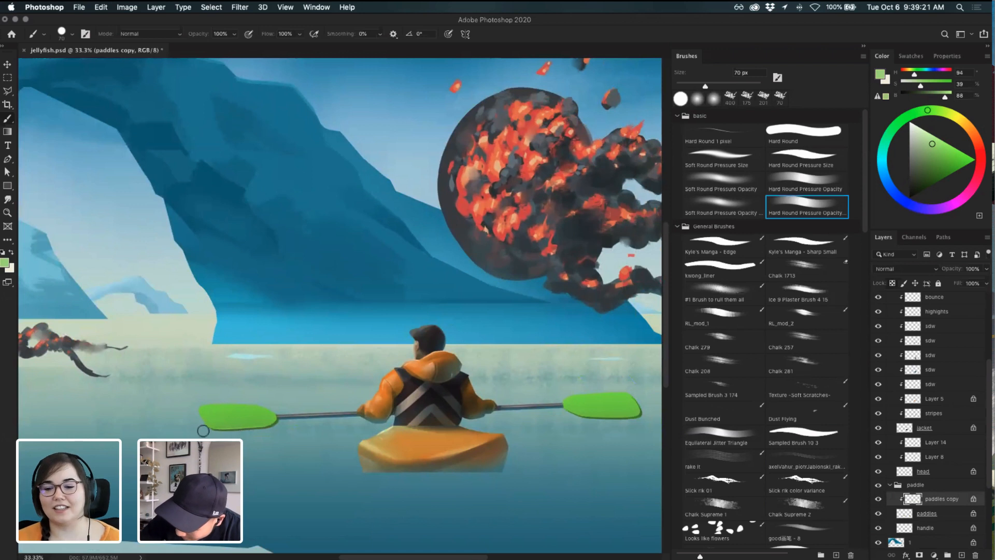
{"action": "mouse_move", "coordinate": [291, 414]}
{"action": "left_mouse_down"}
{"action": "mouse_move", "coordinate": [262, 432]}
{"action": "mouse_move", "coordinate": [281, 420]}
{"action": "left_mouse_up"}
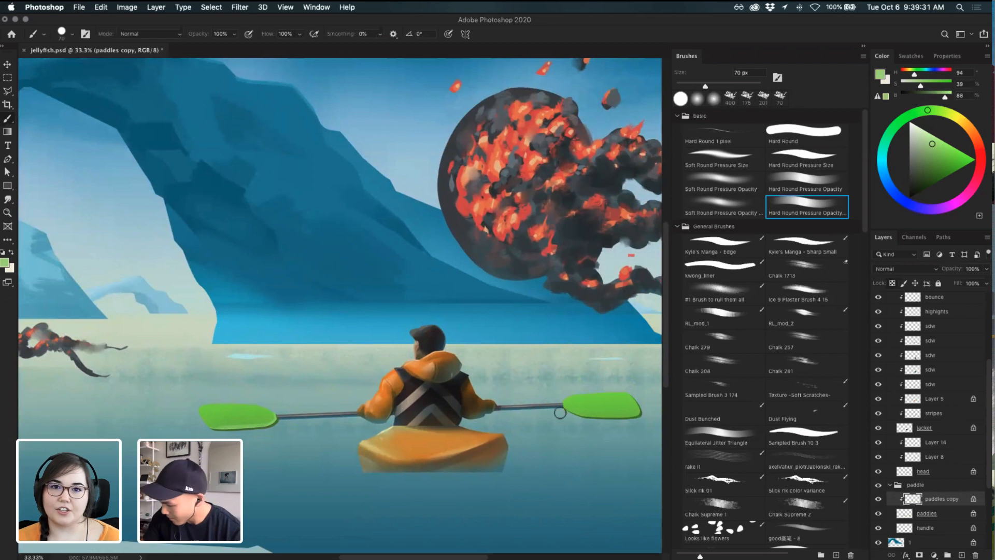
- Sample a light green with 45% saturation from the highlight on the kayaker's paddle blades
{"action": "left_click", "coordinate": [236, 419], "text": "alt"}
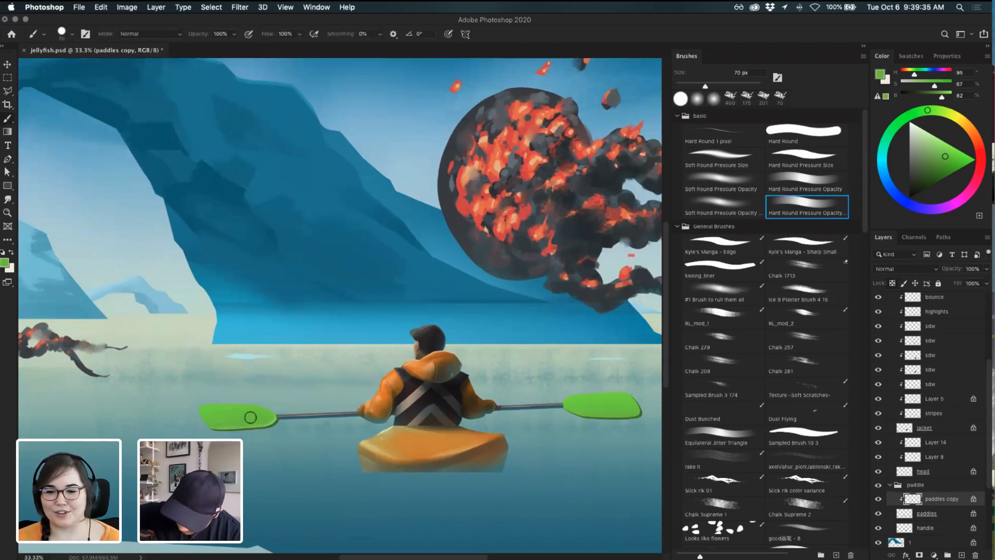
{"action": "key", "text": "i"}
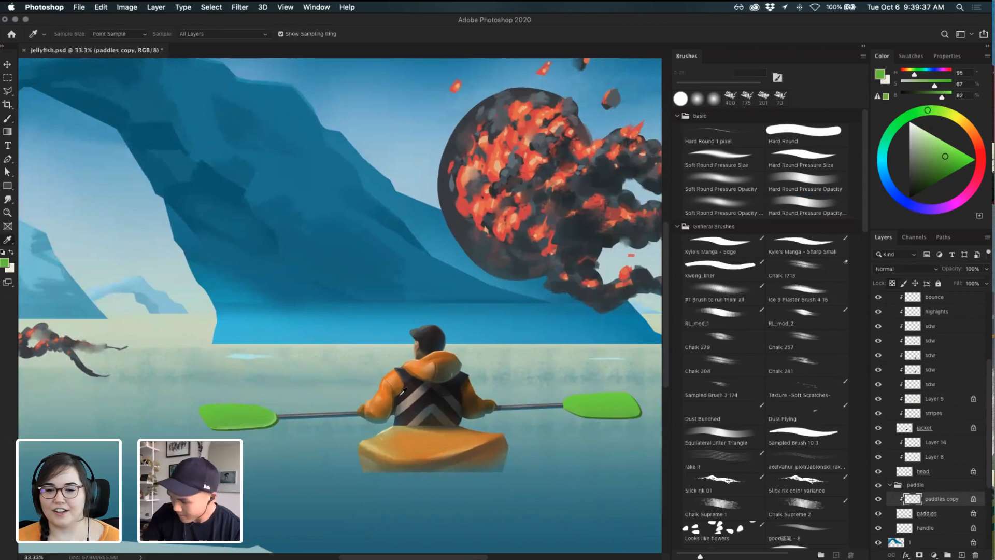
{"action": "key", "text": "super+="}
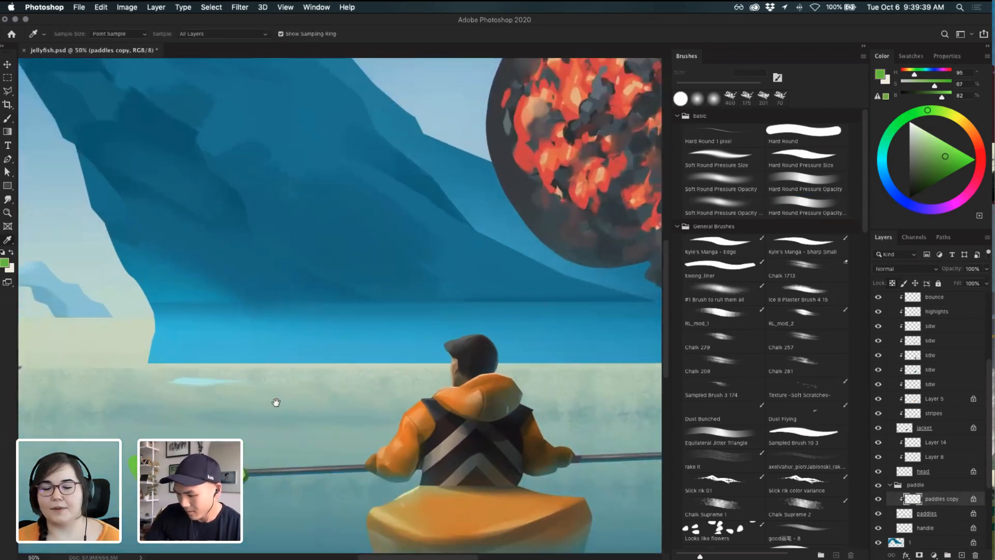
{"action": "left_click_drag", "start_coordinate": [239, 481], "coordinate": [304, 400]}
{"action": "left_click", "coordinate": [284, 389]}
{"action": "scroll", "coordinate": [342, 325], "scroll_direction": "right", "scroll_amount": 10}
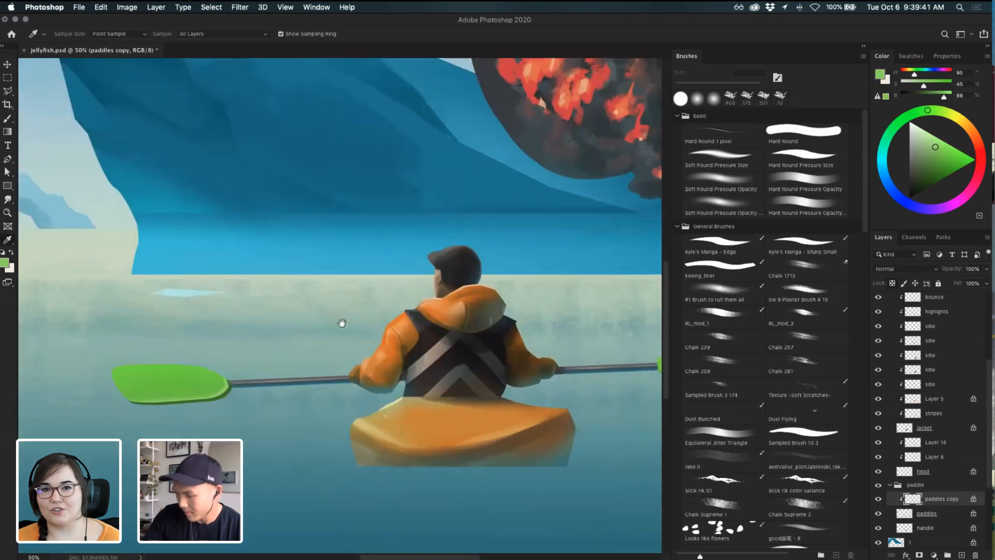
{"action": "key", "text": "b"}
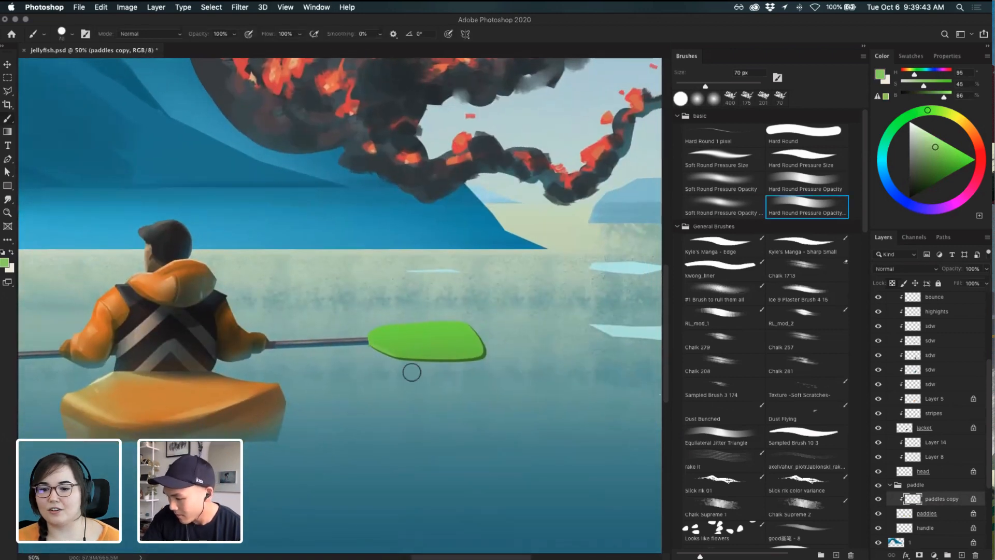
- Paint a light green highlight along the lower and outer edges of the blade right of the kayaker, redoing unsatisfactory strokes
{"action": "left_click_drag", "start_coordinate": [389, 363], "coordinate": [519, 355]}
{"action": "key", "text": "super+z"}
{"action": "key", "text": "super+z"}
{"action": "mouse_move", "coordinate": [401, 362]}
{"action": "left_mouse_down"}
{"action": "mouse_move", "coordinate": [529, 348]}
{"action": "mouse_move", "coordinate": [519, 358]}
{"action": "left_mouse_up"}
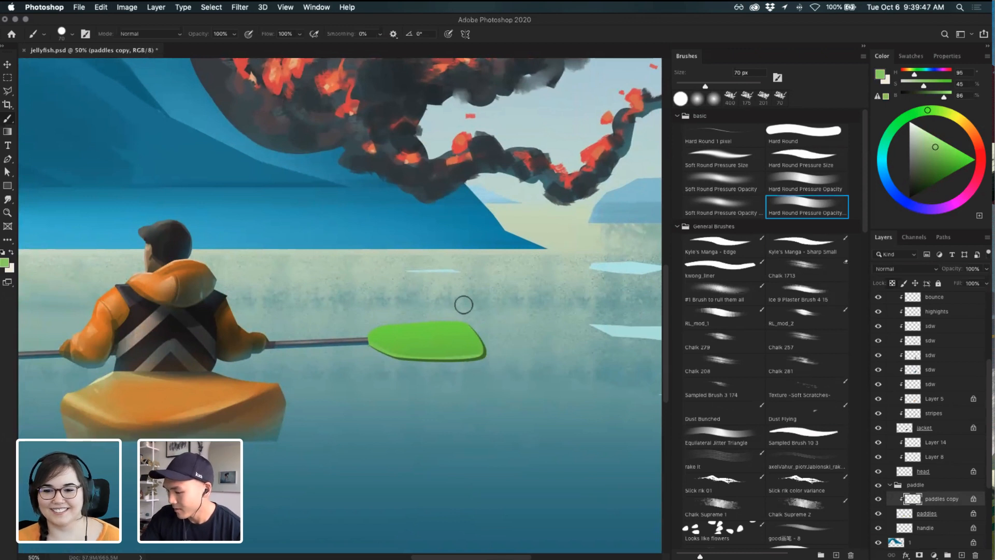
{"action": "key", "text": "super+z"}
{"action": "left_click_drag", "start_coordinate": [480, 322], "coordinate": [477, 368]}
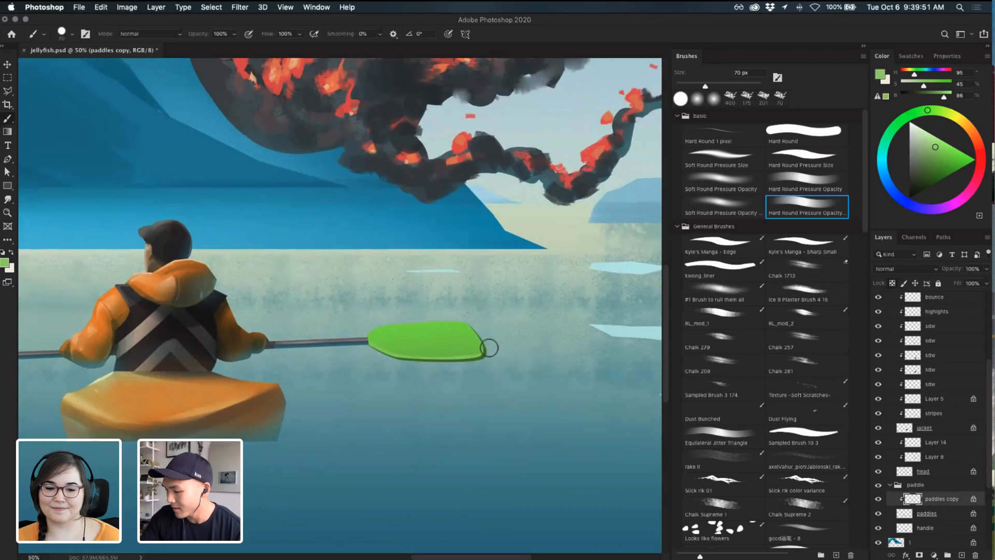
{"action": "key", "text": "super+z"}
{"action": "left_click_drag", "start_coordinate": [487, 322], "coordinate": [509, 324]}
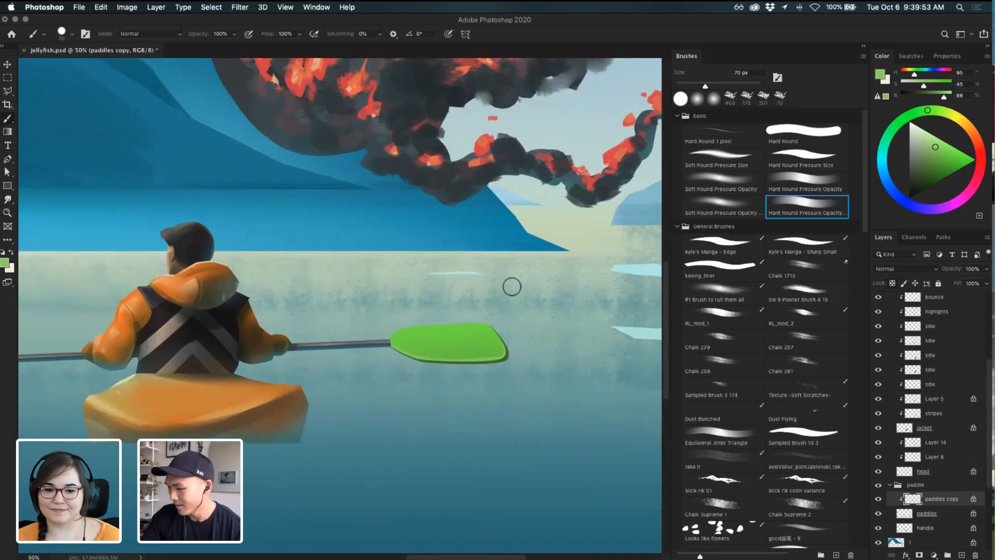
- Enlarge the Hard Round Pressure Opacity brush to 125 px
{"action": "key", "text": "super+minus"}
{"action": "key", "text": "super+minus"}
{"action": "left_click_drag", "start_coordinate": [508, 289], "coordinate": [609, 285]}
{"action": "left_click_drag", "start_coordinate": [469, 328], "coordinate": [548, 324]}
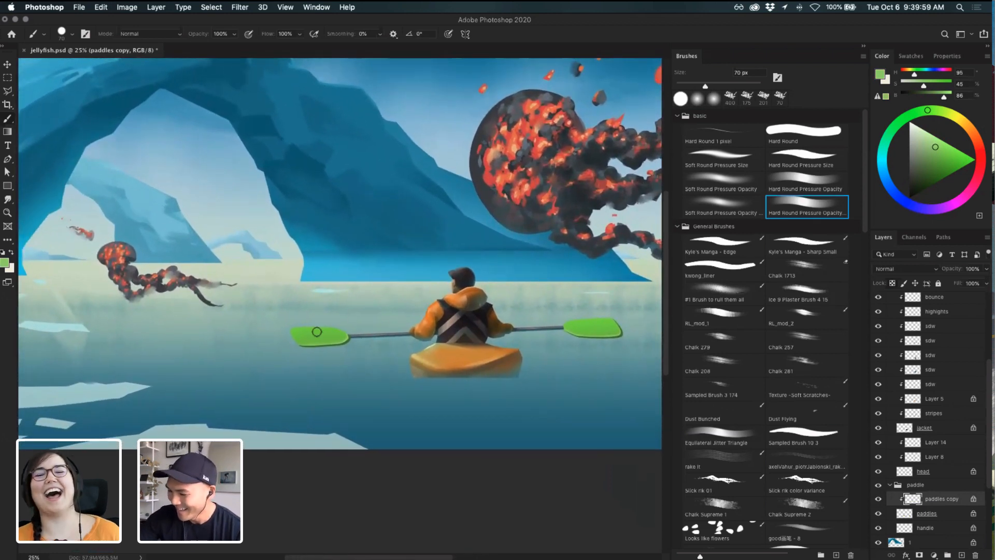
{"action": "key", "text": "bracketright"}
{"action": "key", "text": "bracketright"}
{"action": "key", "text": "bracketright"}
{"action": "key", "text": "bracketright"}
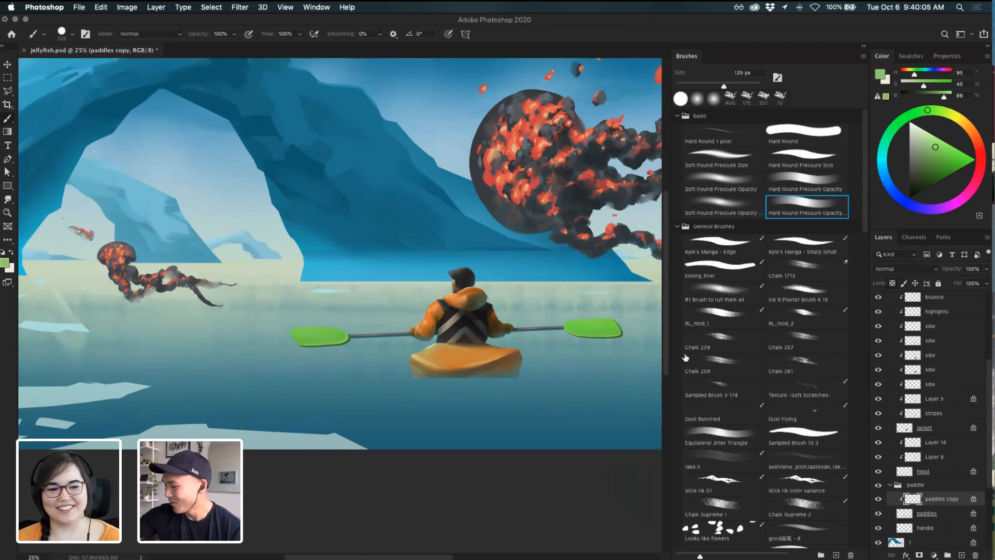
- Select the fire jelly layer with the Move tool and add a new layer clipped to it
{"action": "left_click_drag", "start_coordinate": [448, 354], "coordinate": [514, 352]}
{"action": "left_click_drag", "start_coordinate": [452, 327], "coordinate": [517, 383]}
{"action": "mouse_move", "coordinate": [583, 346]}
{"action": "left_mouse_down"}
{"action": "mouse_move", "coordinate": [456, 401]}
{"action": "mouse_move", "coordinate": [429, 433]}
{"action": "left_mouse_up"}
{"action": "key", "text": "v"}
{"action": "left_click", "coordinate": [474, 346]}
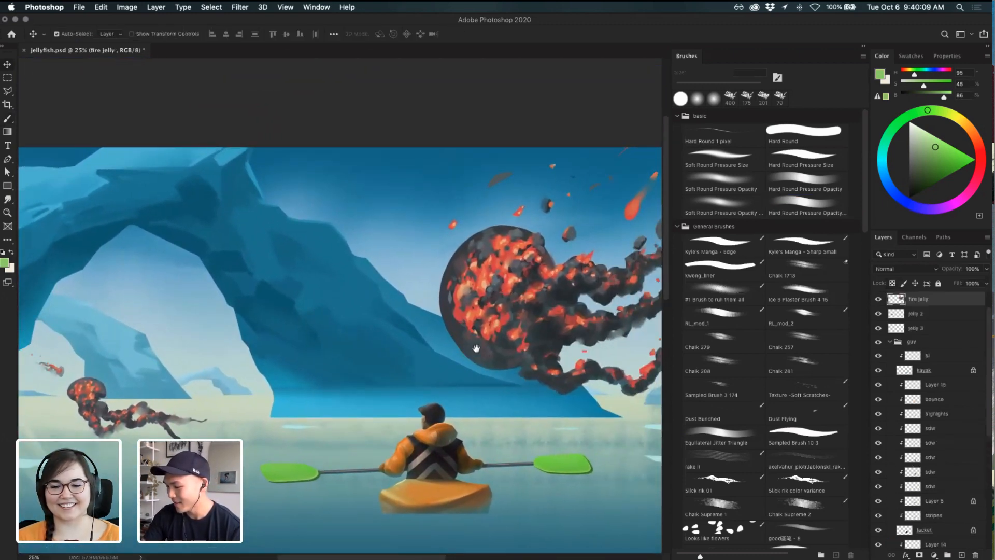
{"action": "left_click_drag", "start_coordinate": [482, 350], "coordinate": [443, 299]}
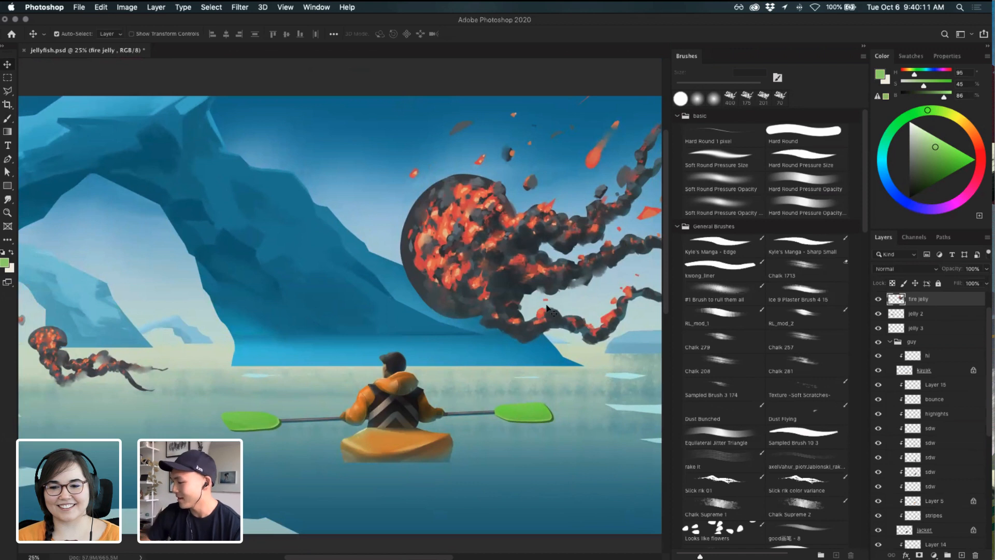
{"action": "left_click", "coordinate": [961, 555]}
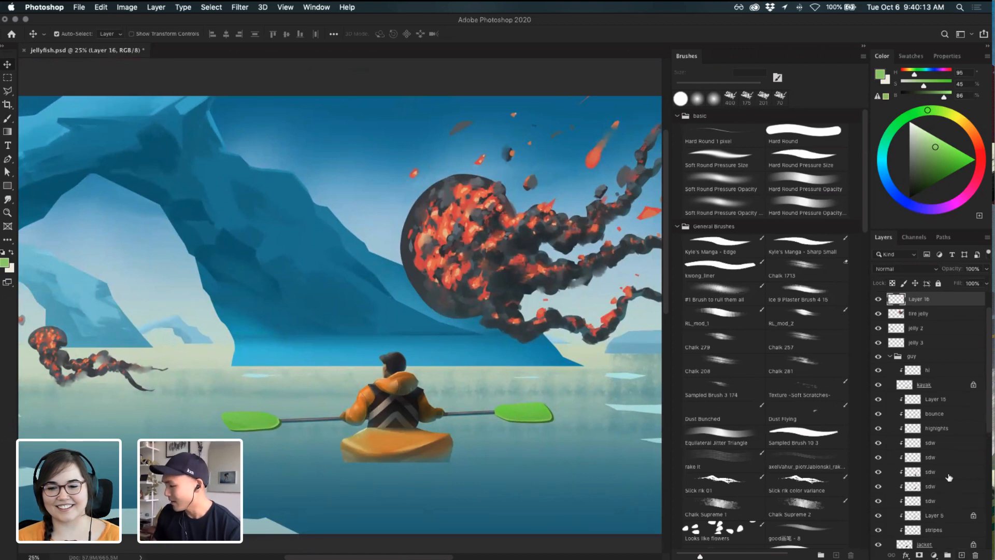
{"action": "key", "text": "super+z"}
{"action": "left_click", "coordinate": [962, 555]}
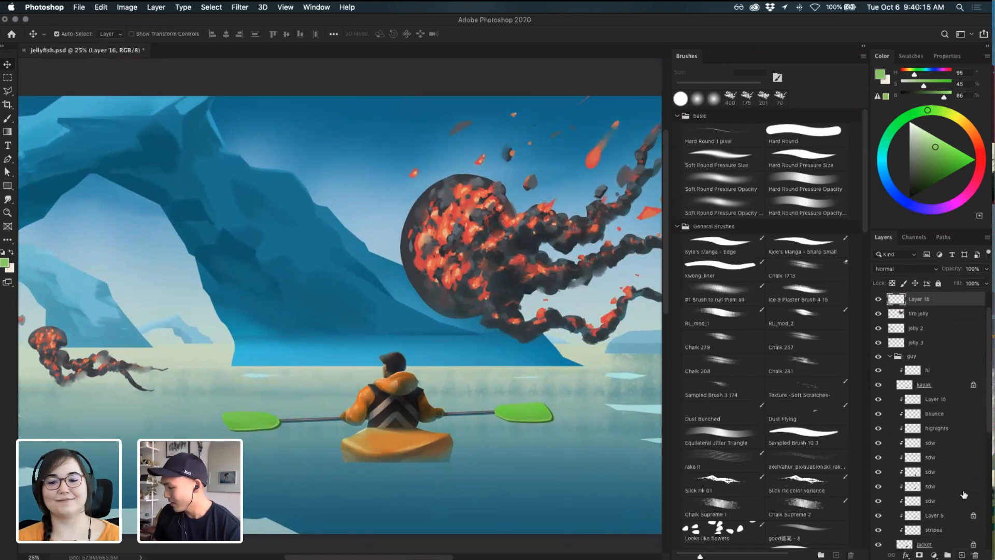
{"action": "left_click", "coordinate": [958, 305], "text": "alt"}
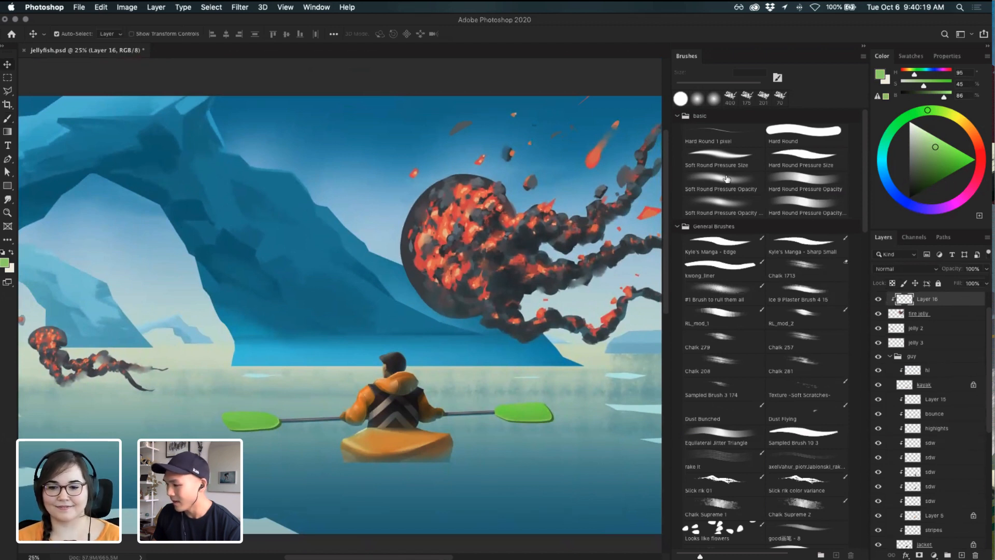
- Pick a muted blue with hue 191 and 71% brightness and try a test stroke on the large jellyfish's dark rim
{"action": "left_click", "coordinate": [885, 176]}
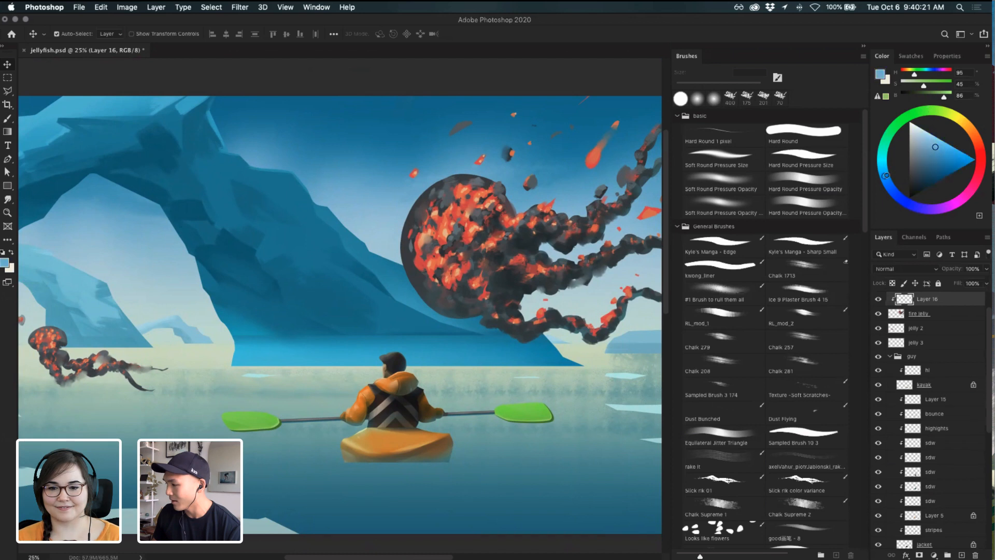
{"action": "left_click", "coordinate": [947, 162]}
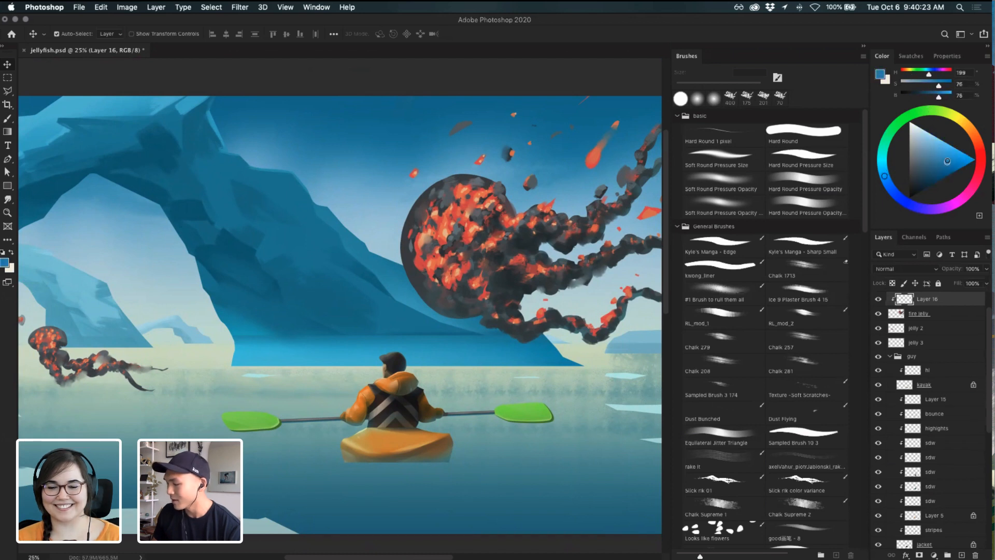
{"action": "left_click_drag", "start_coordinate": [948, 160], "coordinate": [935, 158]}
{"action": "left_click", "coordinate": [887, 169]}
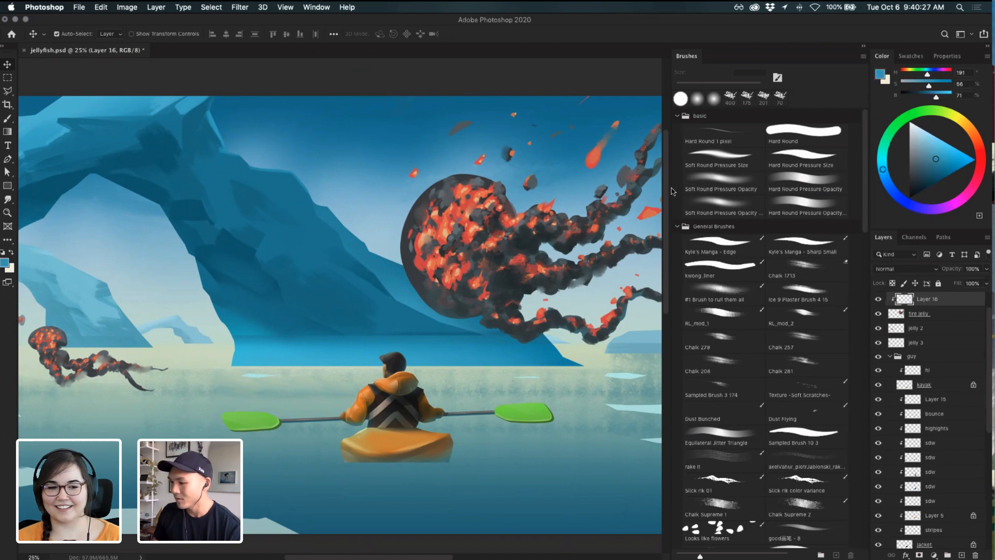
{"action": "key", "text": "b"}
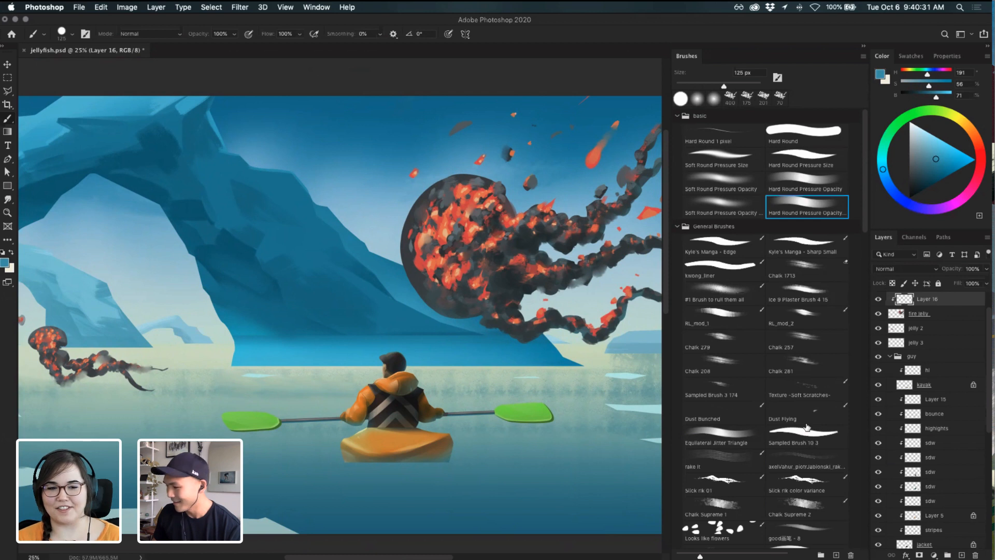
{"action": "mouse_move", "coordinate": [417, 225]}
{"action": "left_mouse_down"}
{"action": "mouse_move", "coordinate": [442, 179]}
{"action": "mouse_move", "coordinate": [408, 239]}
{"action": "left_mouse_up"}
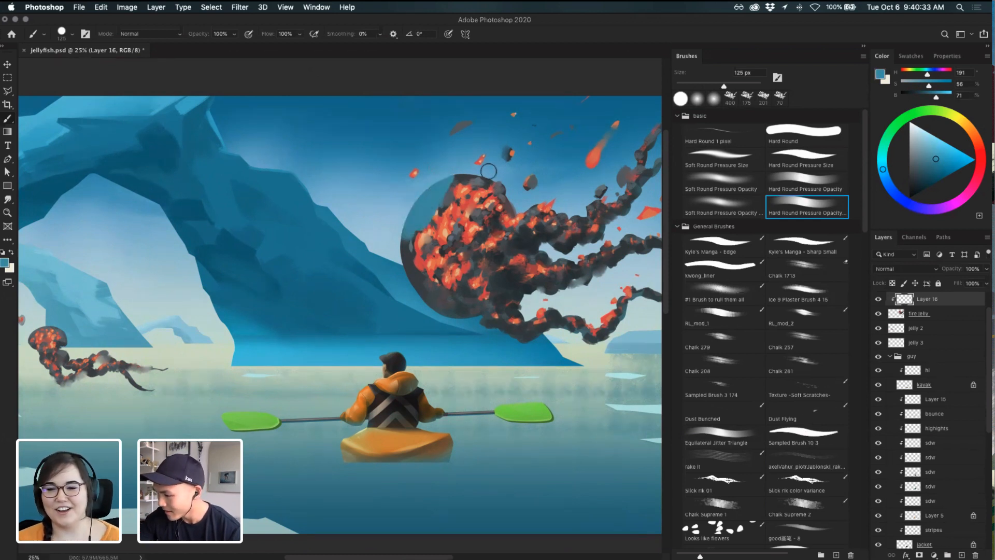
{"action": "key", "text": "ctrl+z"}
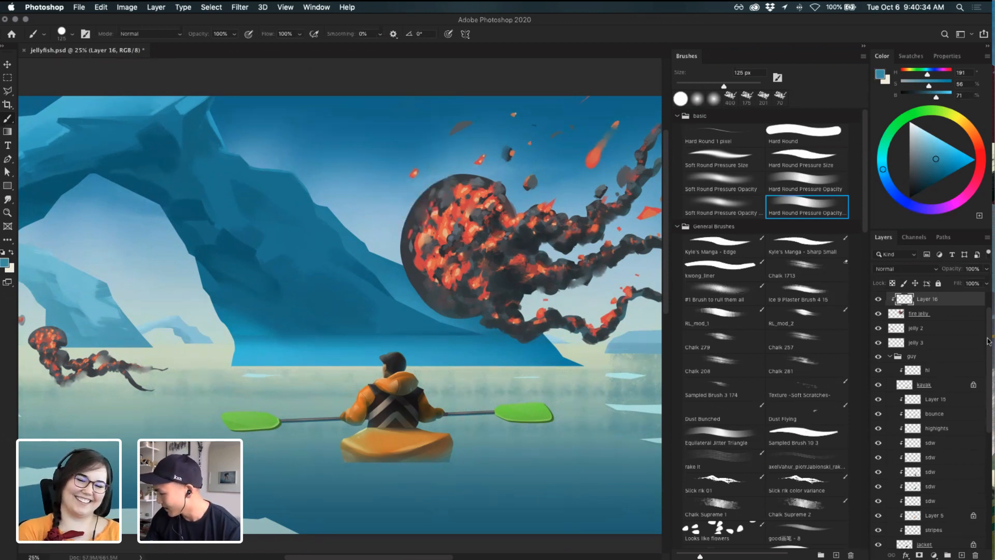
- Show the refined sketch layer and reselect the new layer clipped to fire jelly
{"action": "left_click_drag", "start_coordinate": [987, 340], "coordinate": [983, 306]}
{"action": "left_click", "coordinate": [930, 314]}
{"action": "left_click", "coordinate": [877, 313]}
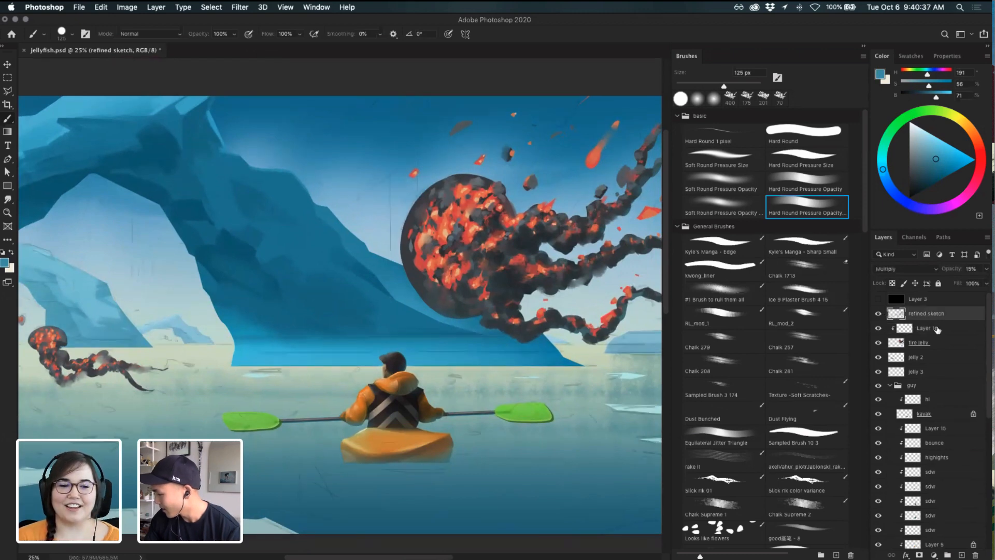
{"action": "left_click", "coordinate": [937, 330]}
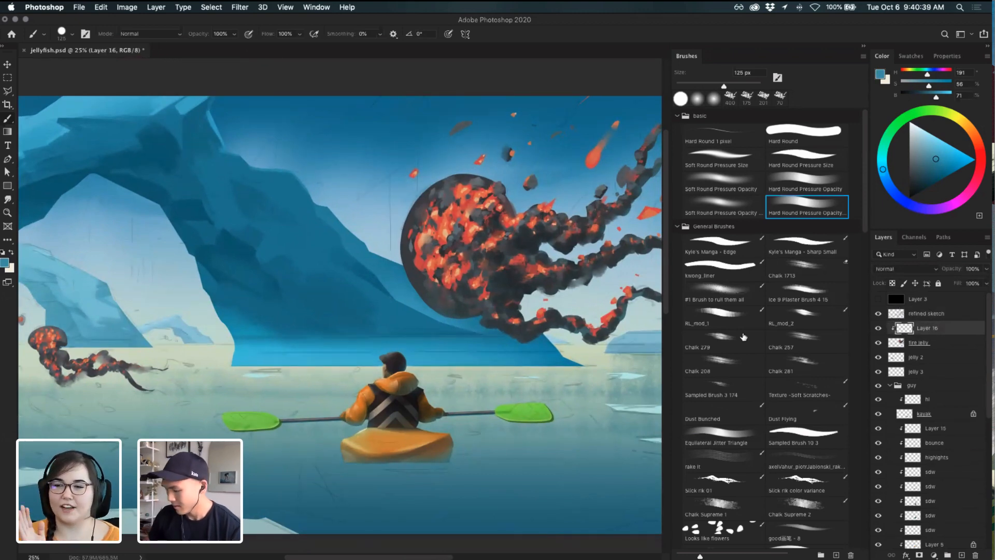
- Paint the muted blue over the dark upper and left rim of the large jellyfish's bell with the 125 px brush
{"action": "key", "text": "super+plus"}
{"action": "left_click_drag", "start_coordinate": [466, 346], "coordinate": [444, 411]}
{"action": "mouse_move", "coordinate": [451, 206]}
{"action": "left_mouse_down"}
{"action": "mouse_move", "coordinate": [476, 184]}
{"action": "mouse_move", "coordinate": [467, 198]}
{"action": "mouse_move", "coordinate": [521, 191]}
{"action": "mouse_move", "coordinate": [477, 192]}
{"action": "mouse_move", "coordinate": [526, 203]}
{"action": "left_mouse_up"}
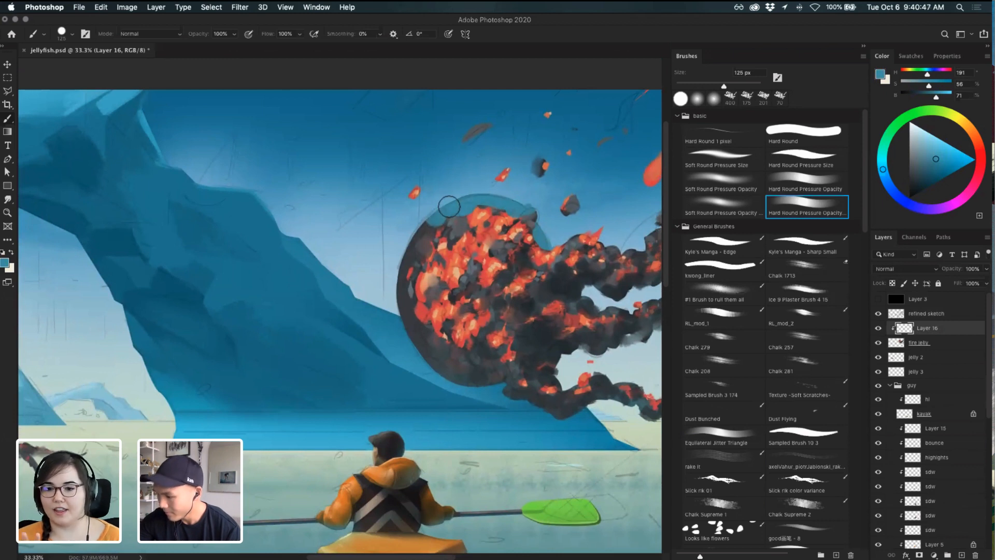
{"action": "mouse_move", "coordinate": [449, 206]}
{"action": "left_mouse_down"}
{"action": "mouse_move", "coordinate": [418, 217]}
{"action": "mouse_move", "coordinate": [418, 242]}
{"action": "mouse_move", "coordinate": [394, 258]}
{"action": "mouse_move", "coordinate": [425, 216]}
{"action": "mouse_move", "coordinate": [400, 282]}
{"action": "mouse_move", "coordinate": [403, 317]}
{"action": "mouse_move", "coordinate": [416, 272]}
{"action": "mouse_move", "coordinate": [396, 277]}
{"action": "mouse_move", "coordinate": [435, 310]}
{"action": "mouse_move", "coordinate": [412, 320]}
{"action": "mouse_move", "coordinate": [416, 309]}
{"action": "mouse_move", "coordinate": [410, 333]}
{"action": "left_mouse_up"}
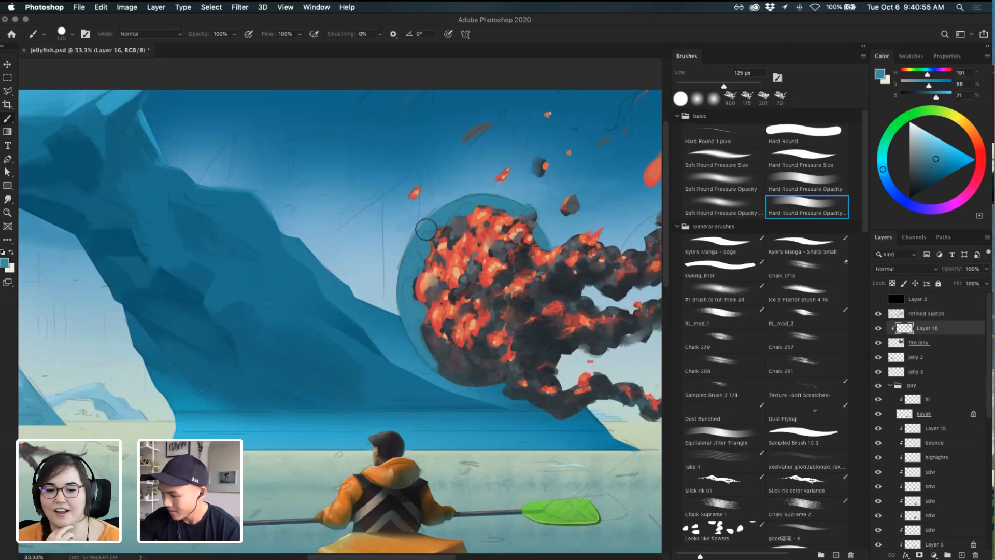
- Shrink the brush to 60 px and paint the blue around the lower rim of the large jellyfish's bell
{"action": "key", "text": "bracketleft"}
{"action": "key", "text": "bracketleft"}
{"action": "key", "text": "bracketleft"}
{"action": "key", "text": "bracketleft"}
{"action": "key", "text": "bracketleft"}
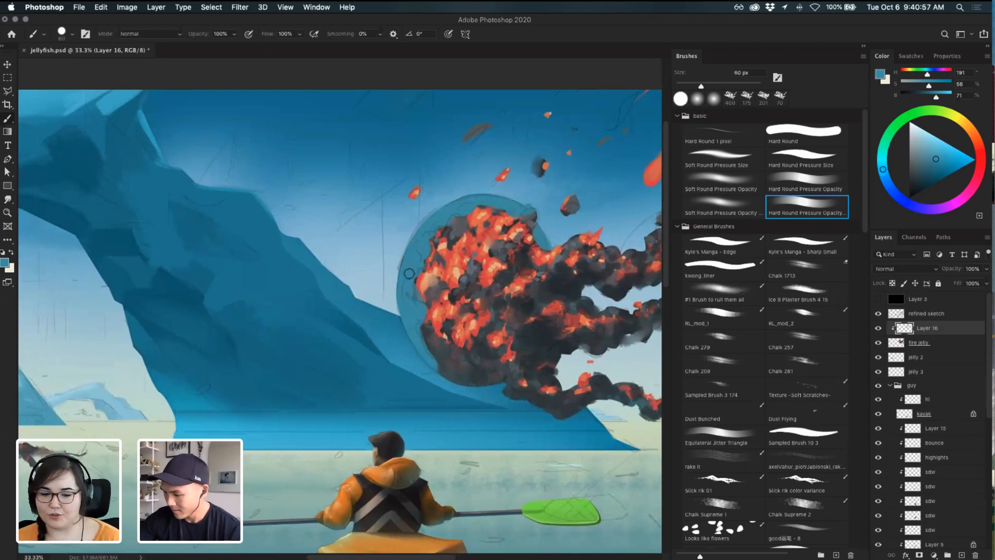
{"action": "key", "text": "super+z"}
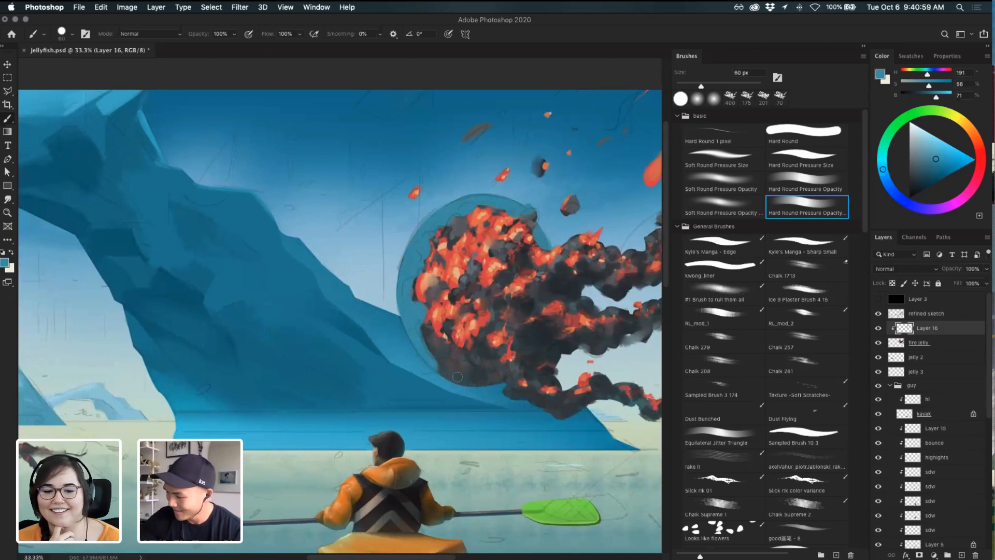
{"action": "mouse_move", "coordinate": [424, 353]}
{"action": "left_mouse_down"}
{"action": "mouse_move", "coordinate": [446, 360]}
{"action": "mouse_move", "coordinate": [451, 383]}
{"action": "mouse_move", "coordinate": [464, 379]}
{"action": "mouse_move", "coordinate": [455, 389]}
{"action": "mouse_move", "coordinate": [486, 372]}
{"action": "left_mouse_up"}
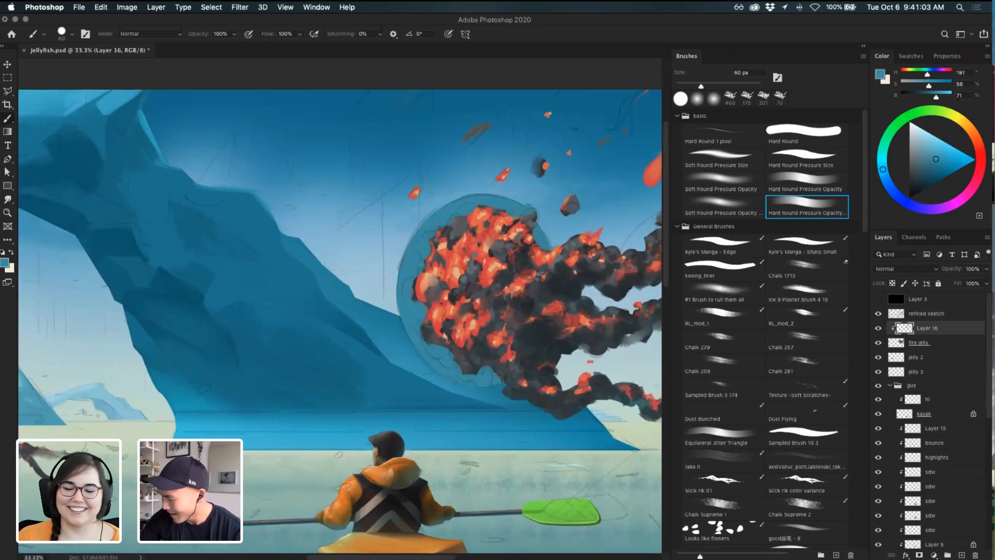
{"action": "scroll", "coordinate": [498, 381], "scroll_direction": "down", "scroll_amount": 5}
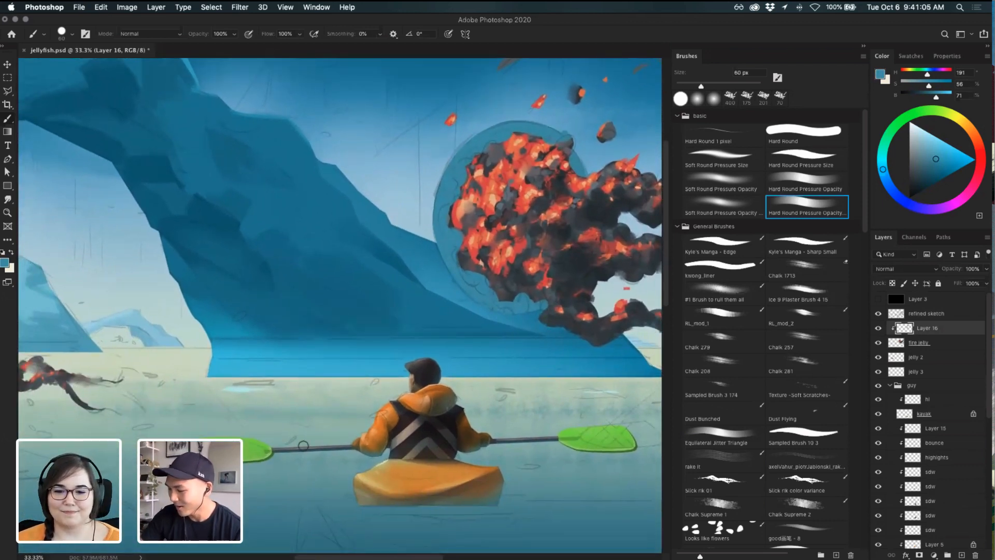
{"action": "left_click_drag", "start_coordinate": [553, 315], "coordinate": [528, 325]}
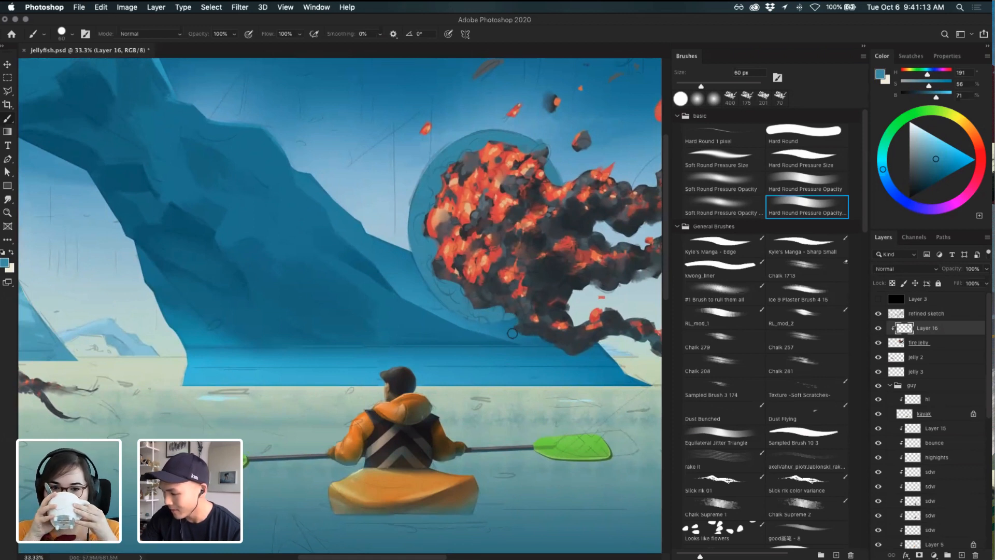
{"action": "left_click_drag", "start_coordinate": [578, 271], "coordinate": [568, 287]}
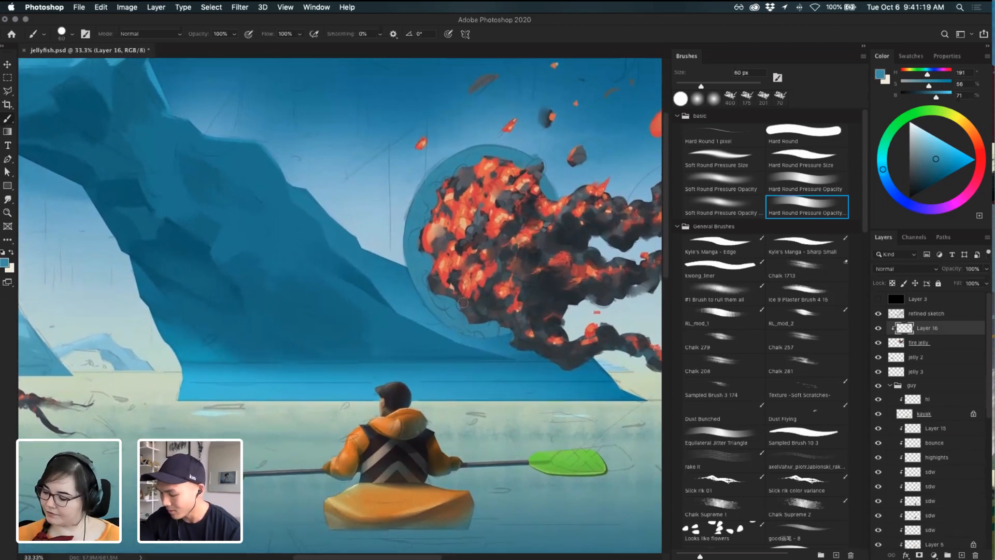
- Set the Eraser to the Hard Round Pressure Opacity preset and return to the Brush tool
{"action": "key", "text": "e"}
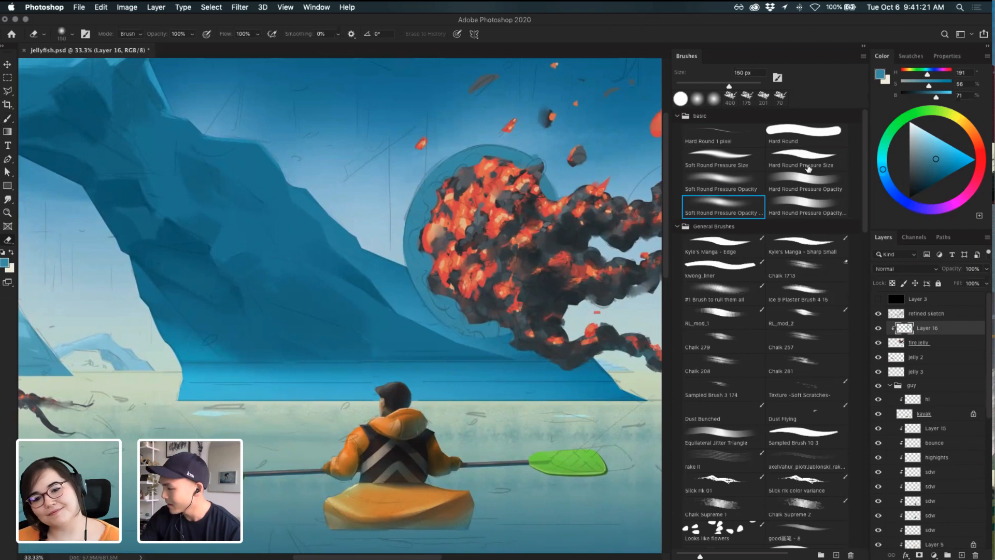
{"action": "left_click", "coordinate": [807, 182]}
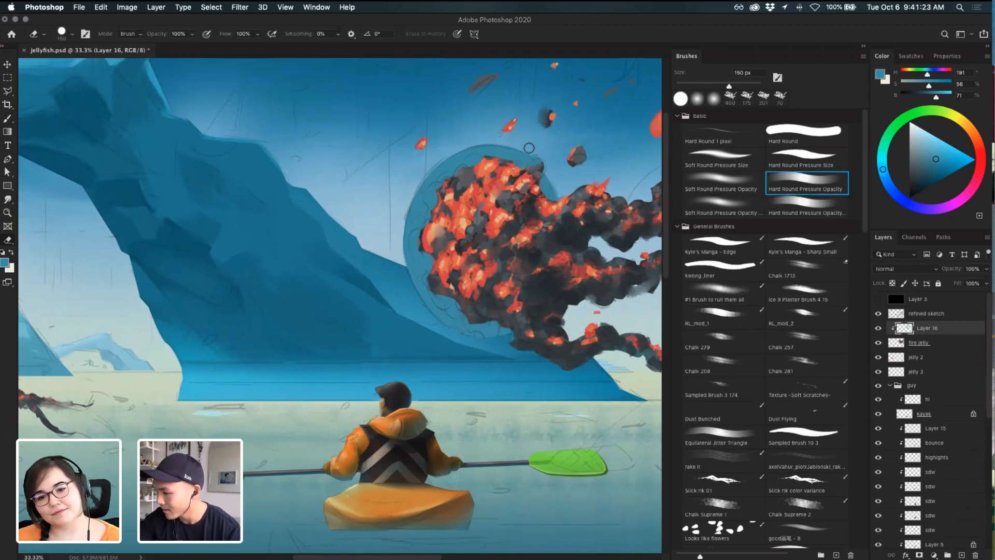
{"action": "key", "text": "b"}
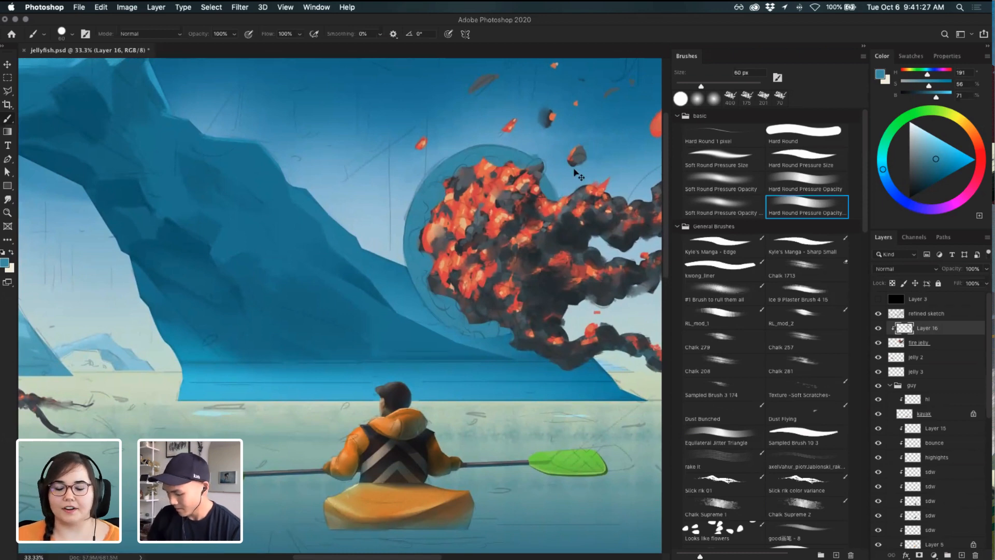
{"action": "key", "text": "super+minus"}
{"action": "key", "text": "super+minus"}
{"action": "key", "text": "super+plus"}
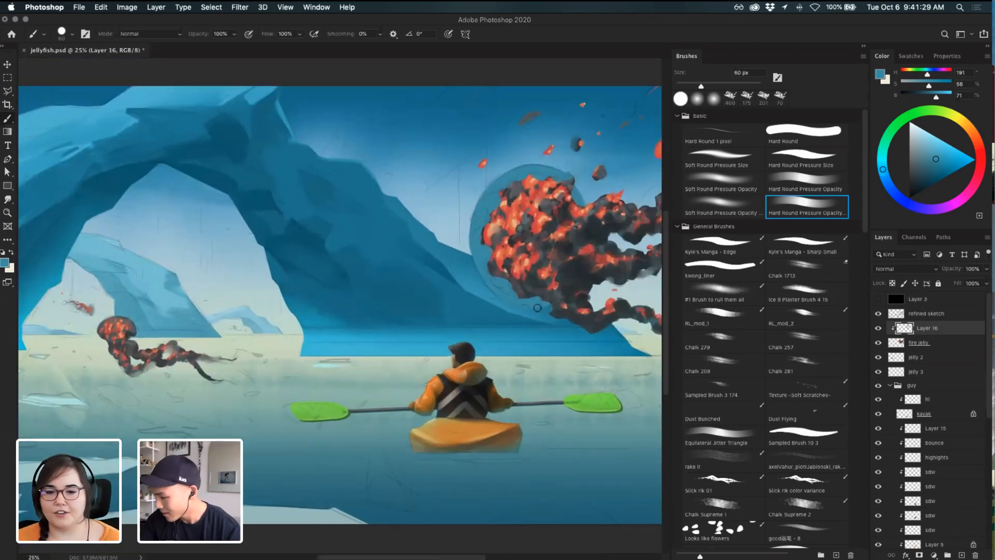
- Refine the blue paint beside the embers at the bell's left side, alternating the brush with the Eraser reduced to 60 px
{"action": "left_click_drag", "start_coordinate": [529, 301], "coordinate": [523, 297]}
{"action": "key", "text": "super+z"}
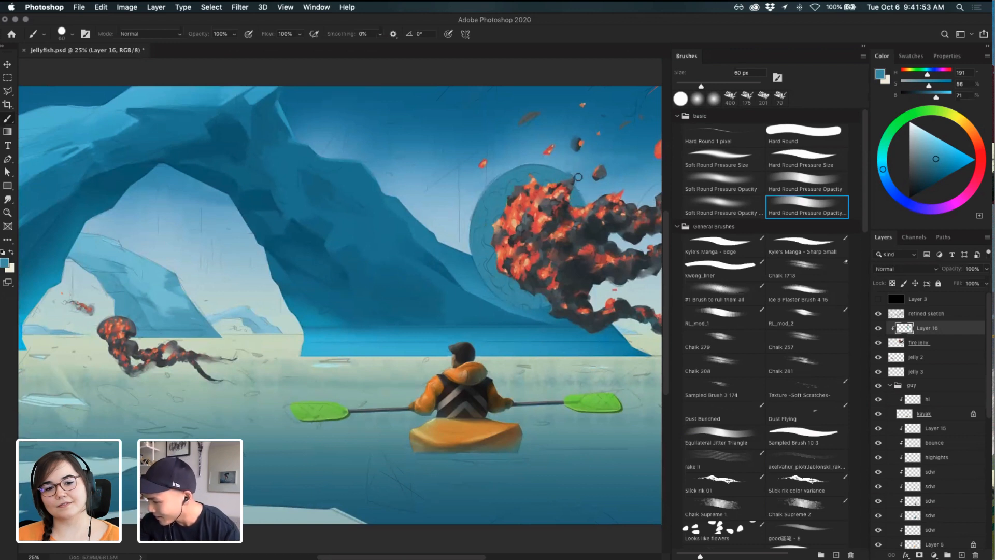
{"action": "key", "text": "e"}
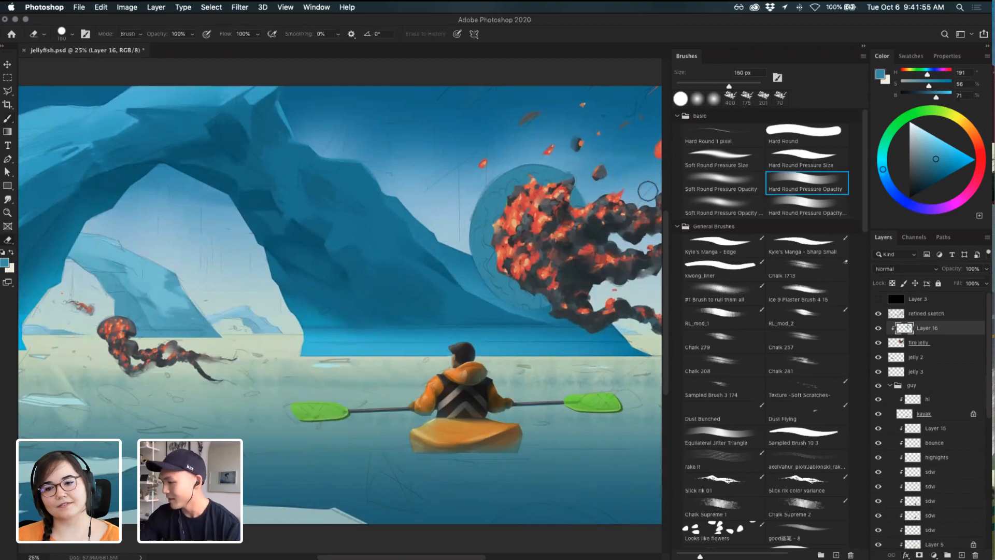
{"action": "key", "text": "bracketleft"}
{"action": "key", "text": "bracketleft"}
{"action": "key", "text": "bracketleft"}
{"action": "key", "text": "bracketleft"}
{"action": "key", "text": "bracketleft"}
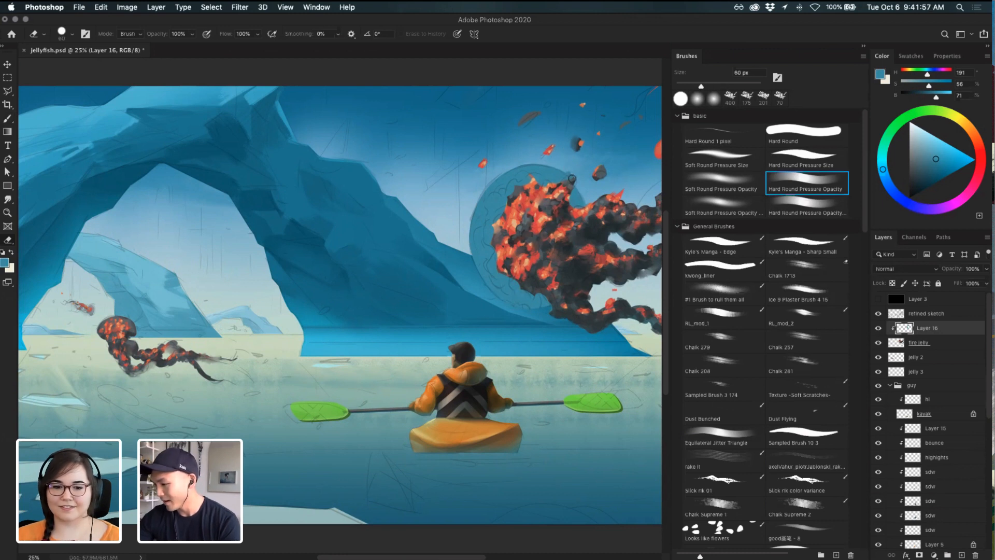
{"action": "key", "text": "b"}
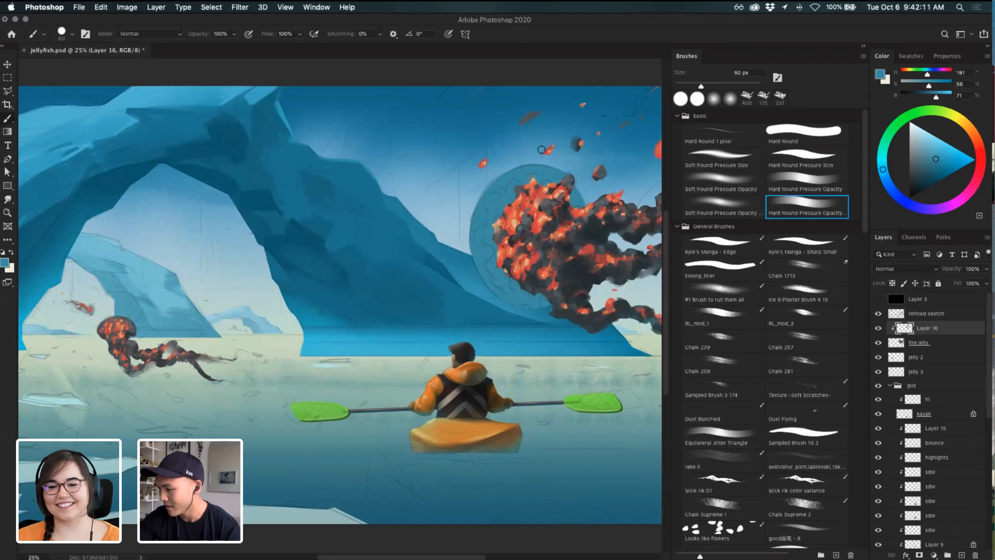
{"action": "key", "text": "super+z"}
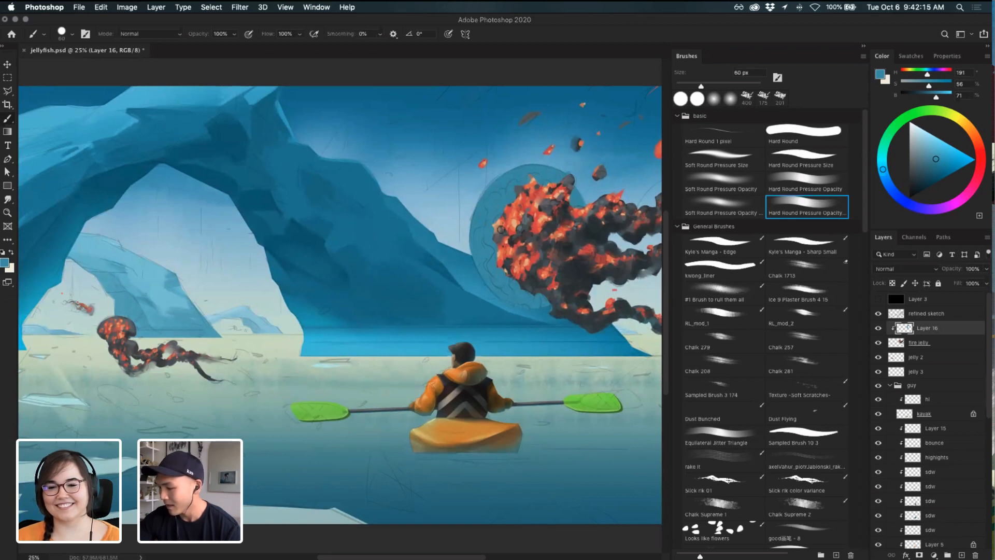
{"action": "key", "text": "e"}
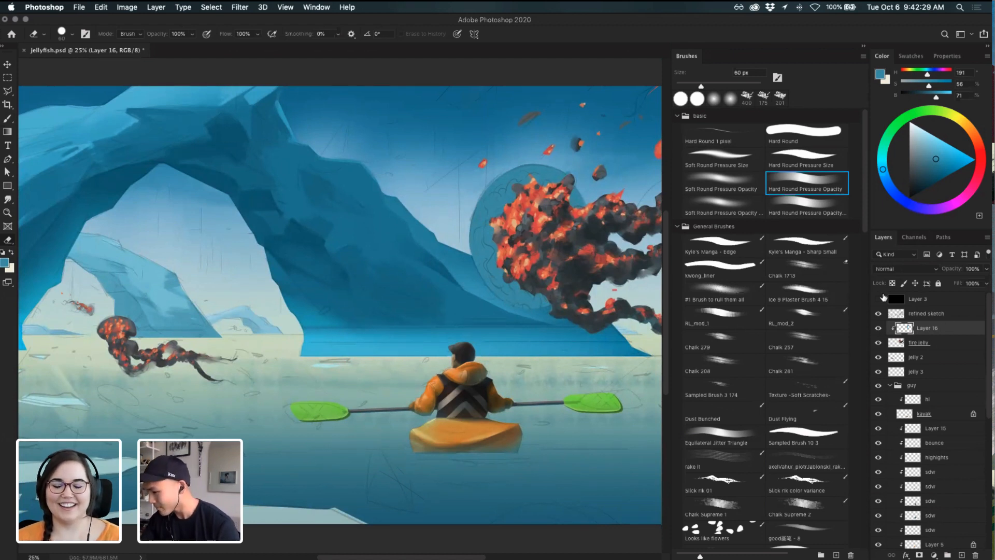
- Lock the transparent pixels of Layer 16 and set its blend mode to Vivid Light
{"action": "key", "text": "slash"}
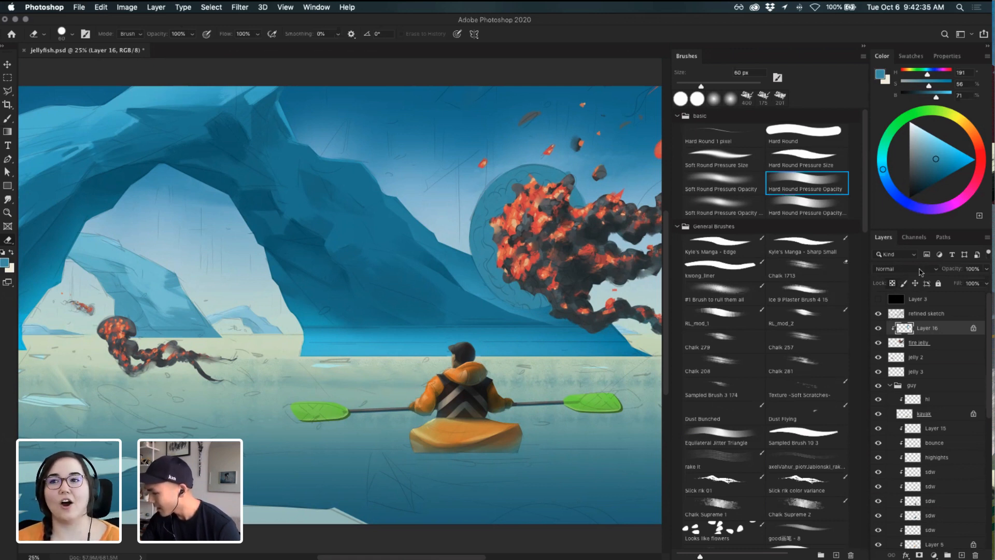
{"action": "left_click", "coordinate": [931, 271]}
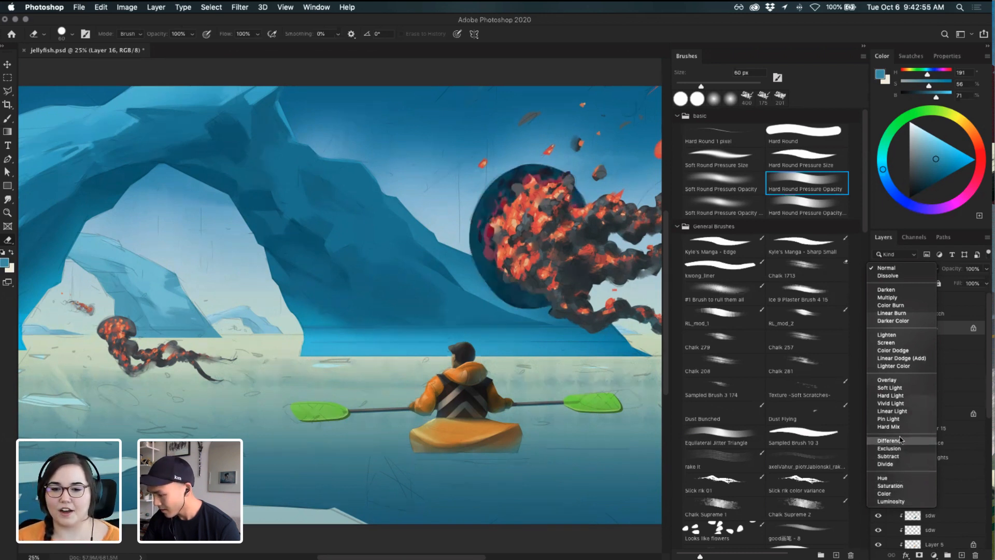
{"action": "left_click", "coordinate": [902, 402]}
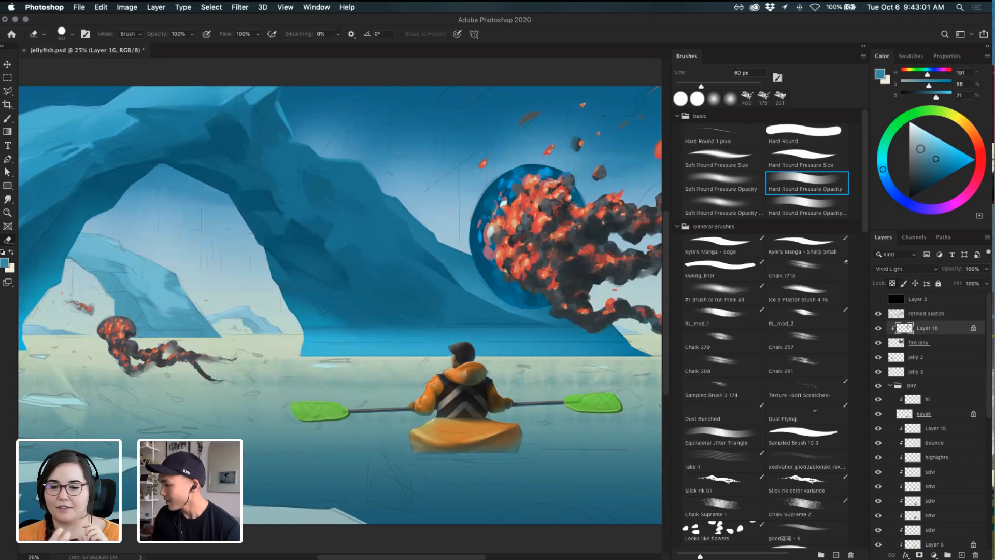
- Pick a lighter blue (H 191, S 37, B 90) and enlarge the brush to 200 px
{"action": "left_click", "coordinate": [931, 145]}
{"action": "left_click", "coordinate": [931, 145]}
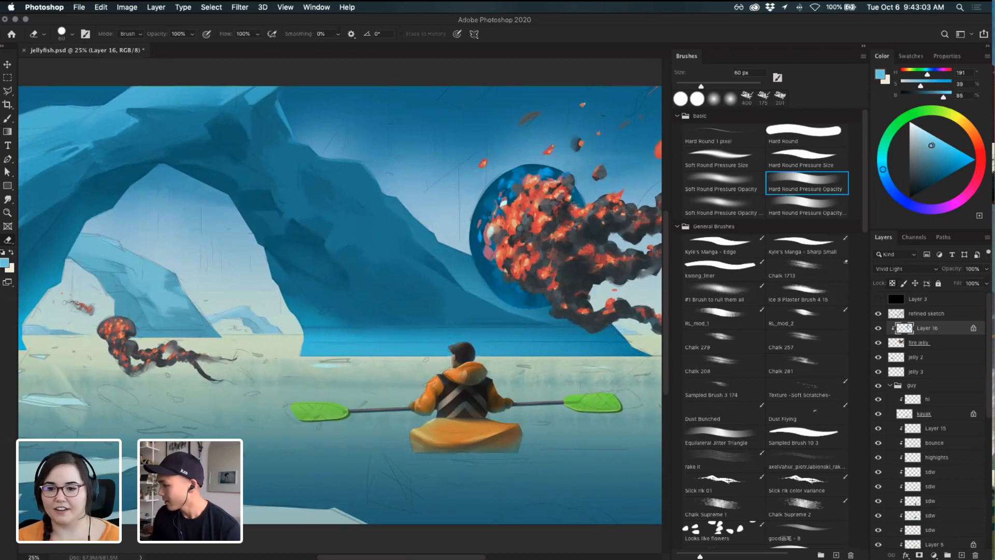
{"action": "key", "text": "b"}
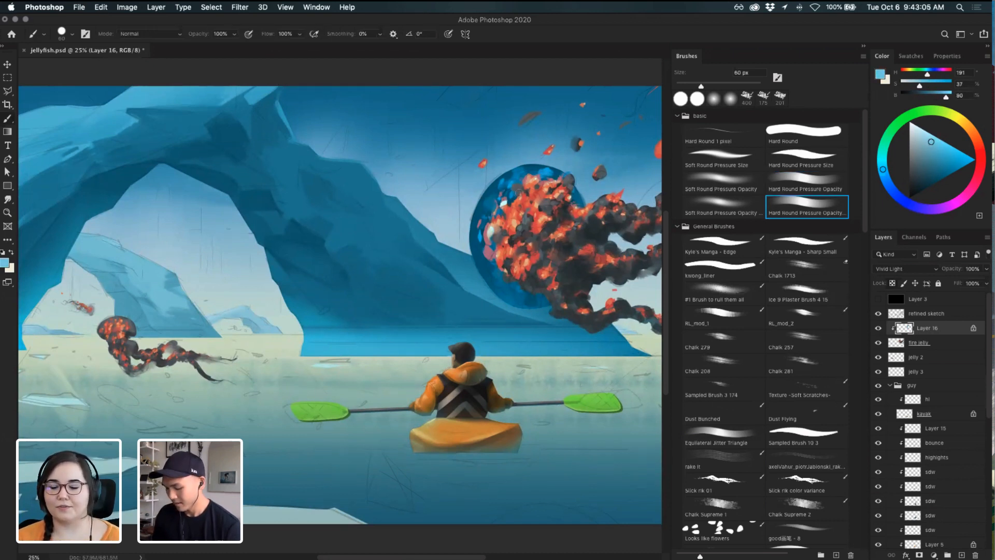
{"action": "key", "text": "bracketright"}
{"action": "key", "text": "bracketright"}
{"action": "key", "text": "bracketright"}
{"action": "key", "text": "bracketright"}
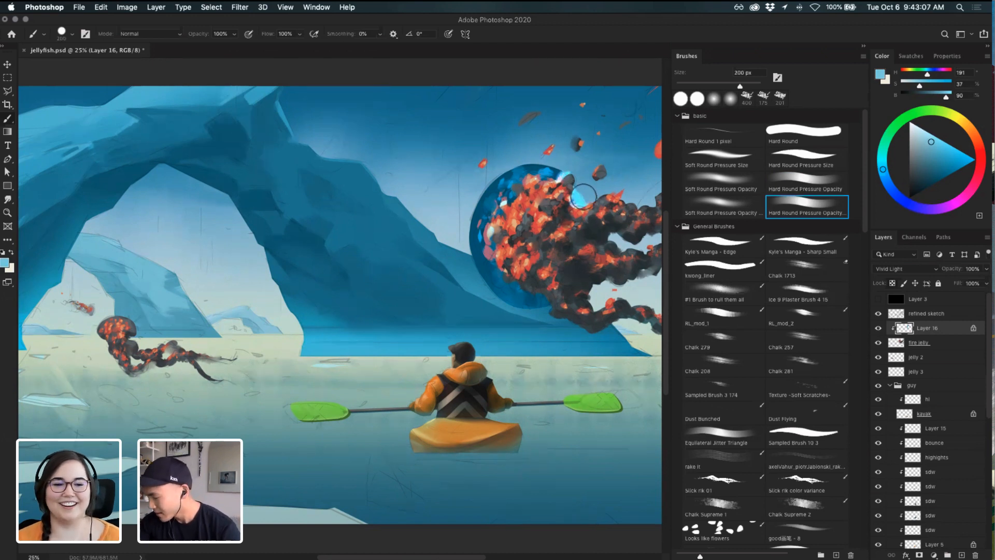
- Set Layer 16's blend mode to Overlay and paint light blue along the bell's left and lower rim
{"action": "left_click", "coordinate": [921, 269]}
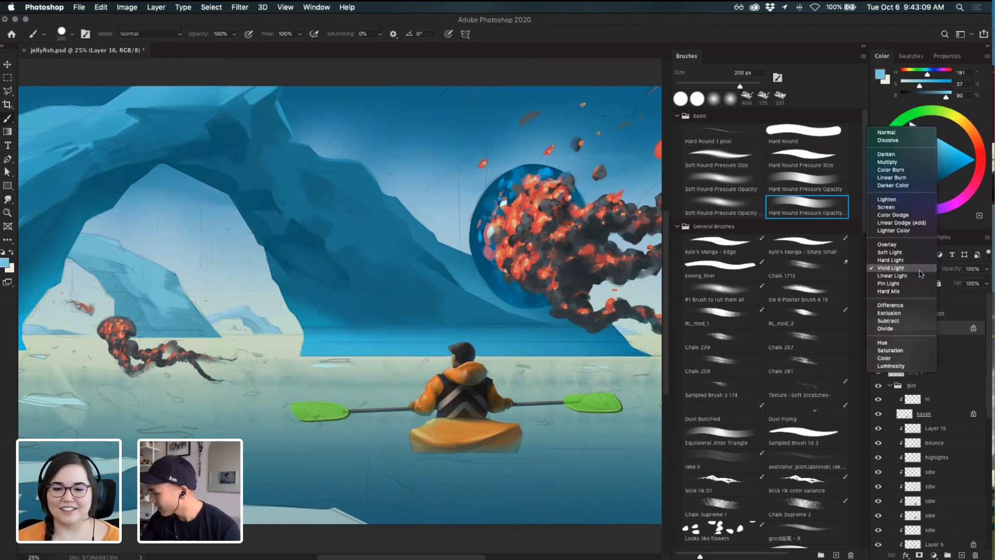
{"action": "left_click", "coordinate": [917, 245]}
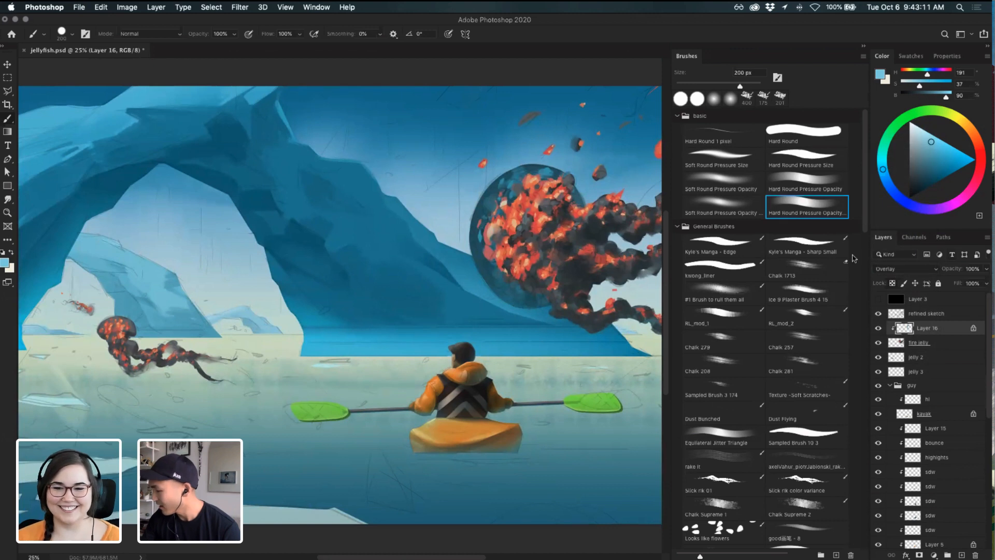
{"action": "mouse_move", "coordinate": [560, 170]}
{"action": "left_mouse_down"}
{"action": "mouse_move", "coordinate": [513, 188]}
{"action": "mouse_move", "coordinate": [545, 171]}
{"action": "left_mouse_up"}
{"action": "key", "text": "super+z"}
{"action": "mouse_move", "coordinate": [503, 182]}
{"action": "left_mouse_down"}
{"action": "mouse_move", "coordinate": [484, 253]}
{"action": "mouse_move", "coordinate": [500, 281]}
{"action": "mouse_move", "coordinate": [542, 307]}
{"action": "left_mouse_up"}
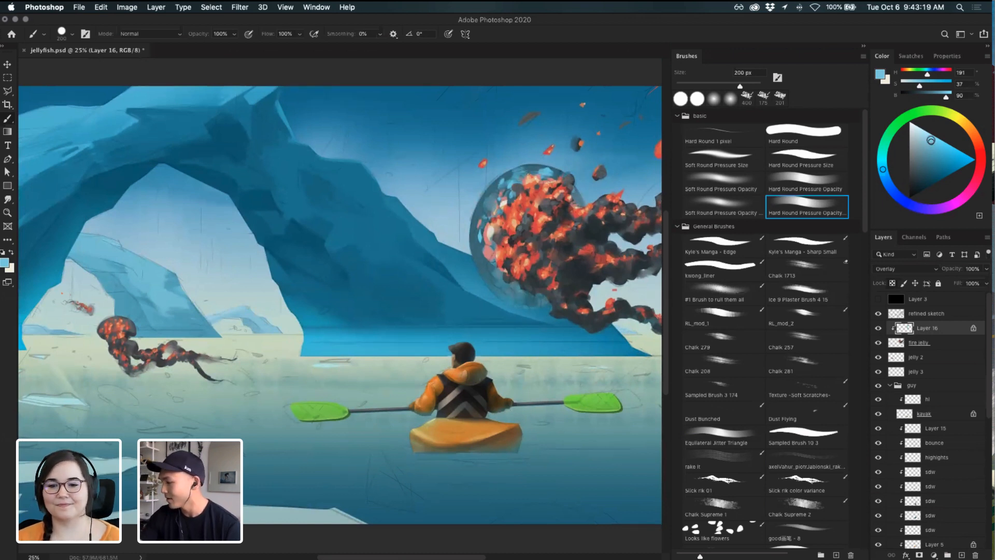
- Pick a more saturated blue (H 191, S 51, B 87) and touch up the bell's rim, undoing the last stroke
{"action": "left_click_drag", "start_coordinate": [931, 141], "coordinate": [938, 148]}
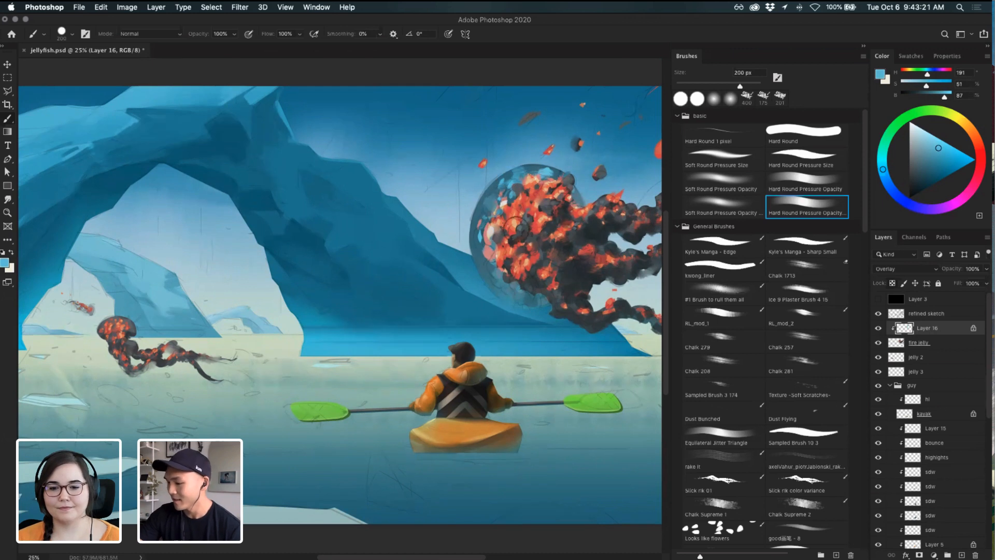
{"action": "key", "text": "super+z"}
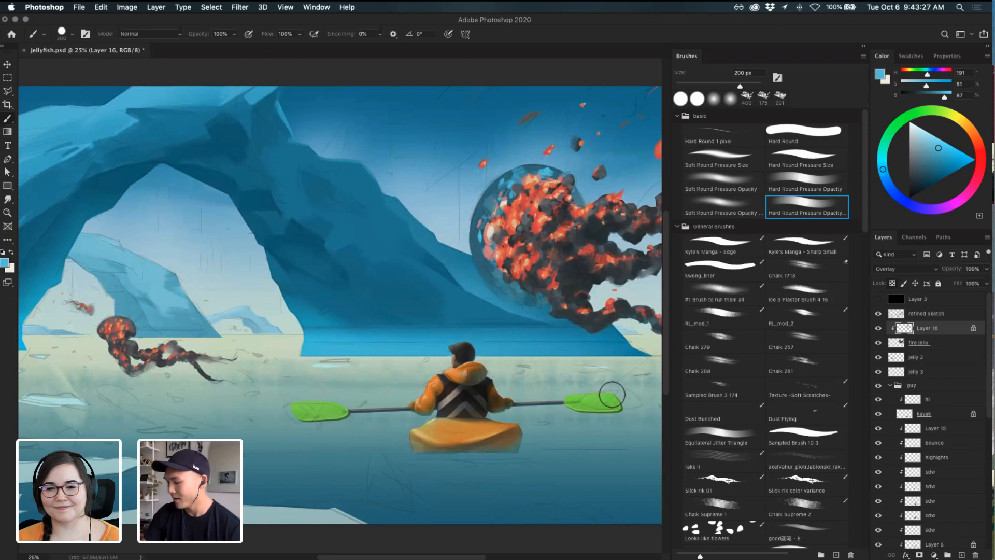
{"action": "left_click_drag", "start_coordinate": [570, 259], "coordinate": [551, 273]}
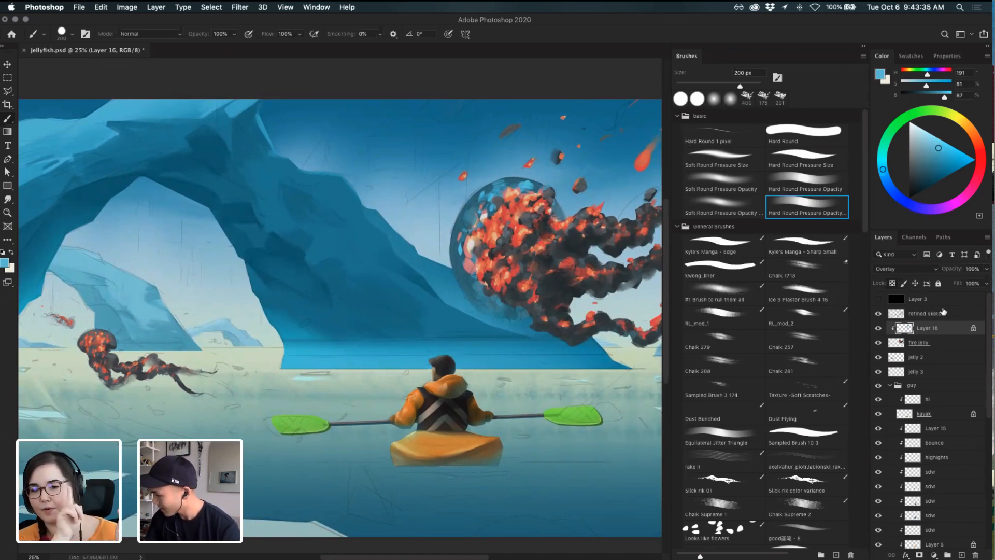
- Pick a darker blue (H 191, S 51, B 52) and try shading the bell's left rim with the second Soft Round Pressure Opacity brush
{"action": "left_click_drag", "start_coordinate": [939, 152], "coordinate": [928, 167]}
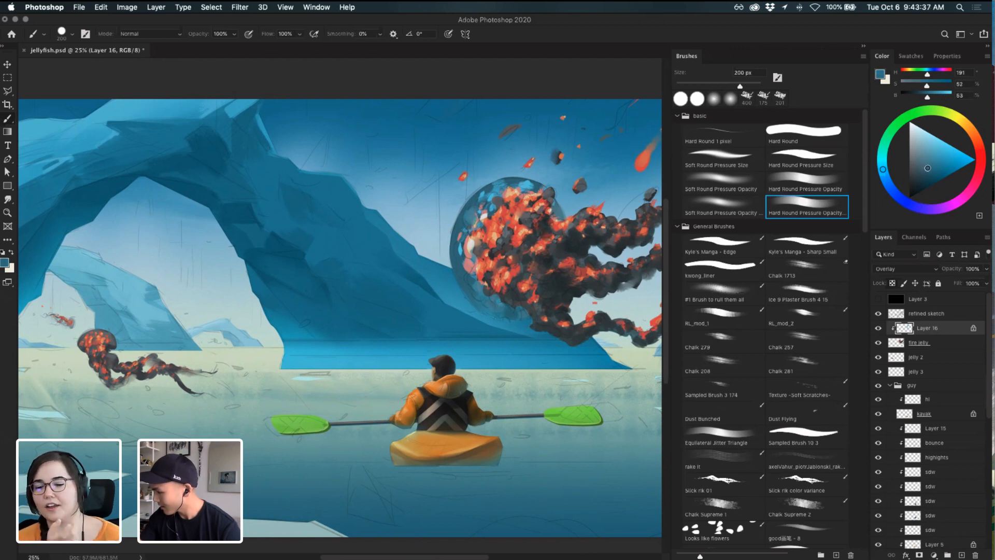
{"action": "left_click", "coordinate": [718, 209]}
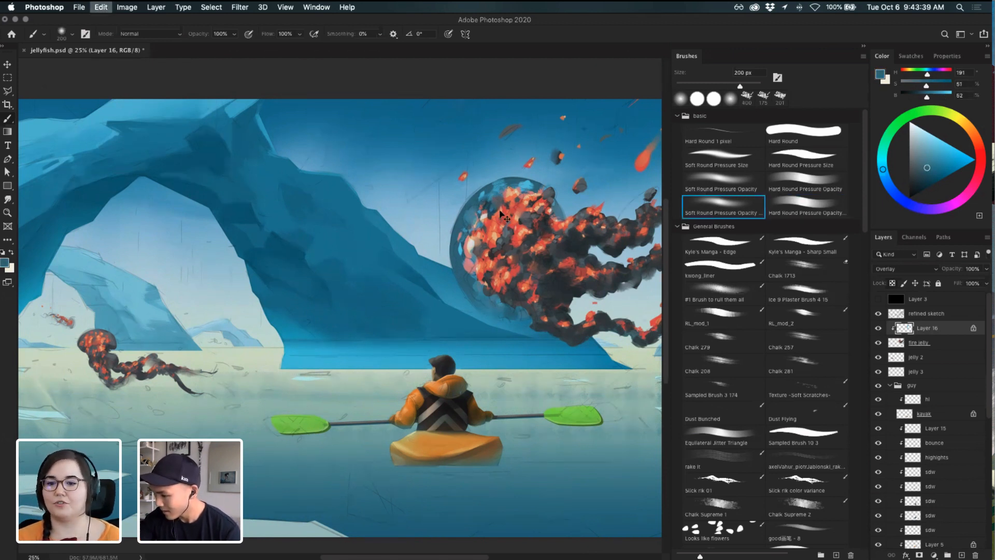
{"action": "mouse_move", "coordinate": [500, 213]}
{"action": "left_mouse_down"}
{"action": "mouse_move", "coordinate": [480, 241]}
{"action": "mouse_move", "coordinate": [481, 228]}
{"action": "mouse_move", "coordinate": [481, 254]}
{"action": "left_mouse_up"}
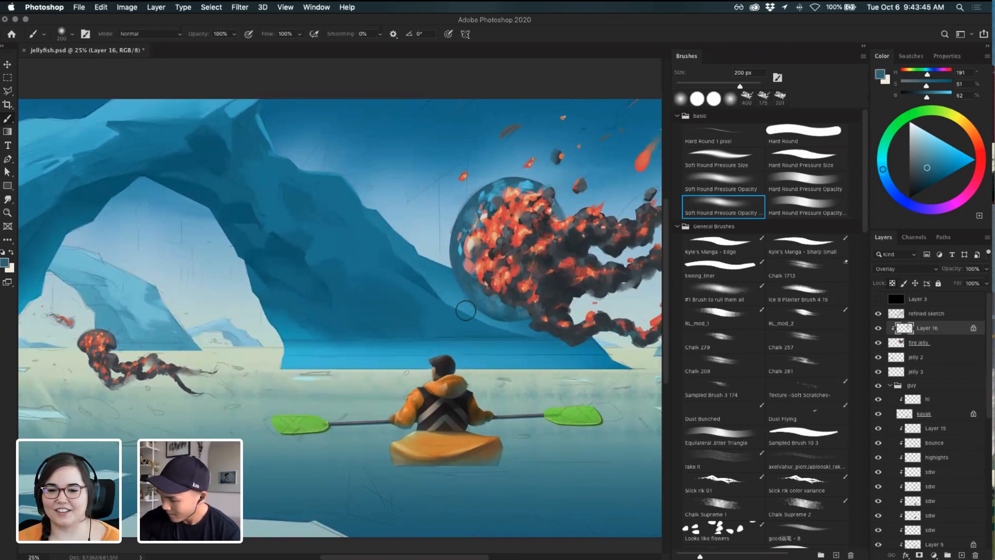
{"action": "mouse_move", "coordinate": [510, 328]}
{"action": "left_mouse_down"}
{"action": "mouse_move", "coordinate": [465, 284]}
{"action": "mouse_move", "coordinate": [547, 307]}
{"action": "mouse_move", "coordinate": [479, 314]}
{"action": "mouse_move", "coordinate": [446, 205]}
{"action": "left_mouse_up"}
{"action": "key", "text": "super+z"}
{"action": "key", "text": "super+z"}
{"action": "key", "text": "super+z"}
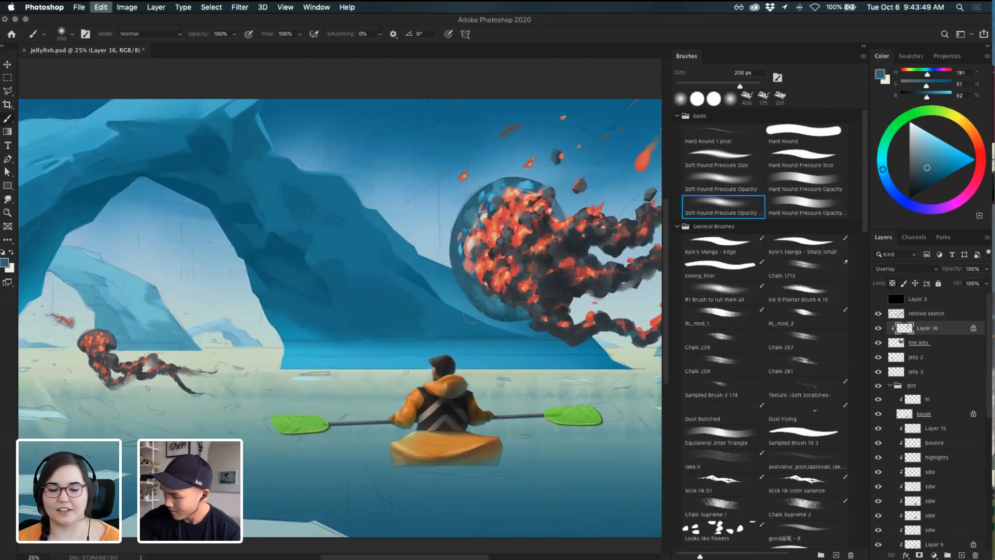
- Darken the bell's outer rim from its lower left over the top with soft 200 px strokes, undoing the unwanted ones
{"action": "mouse_move", "coordinate": [457, 285]}
{"action": "left_mouse_down"}
{"action": "mouse_move", "coordinate": [459, 212]}
{"action": "mouse_move", "coordinate": [551, 159]}
{"action": "left_mouse_up"}
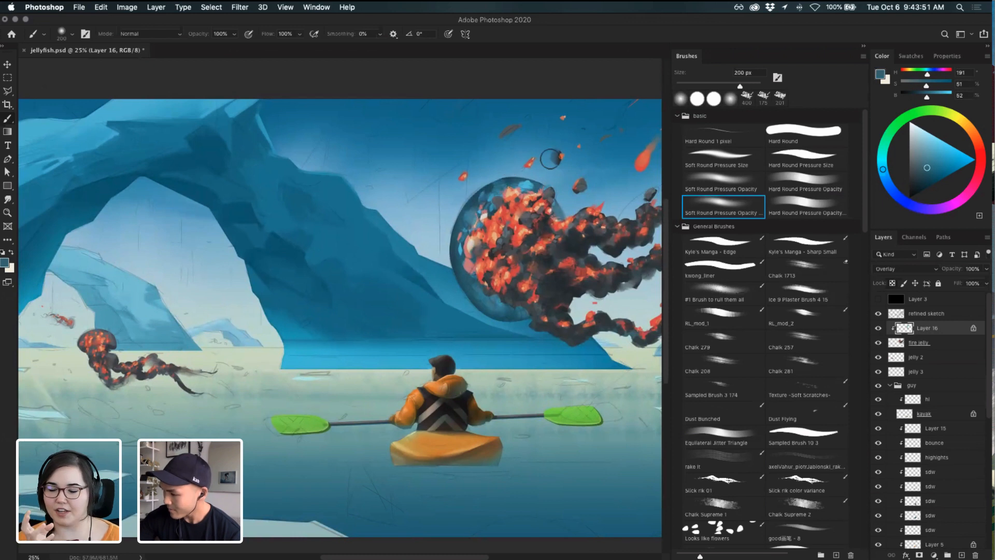
{"action": "key", "text": "super+z"}
{"action": "left_click_drag", "start_coordinate": [453, 216], "coordinate": [530, 158]}
{"action": "key", "text": "super+z"}
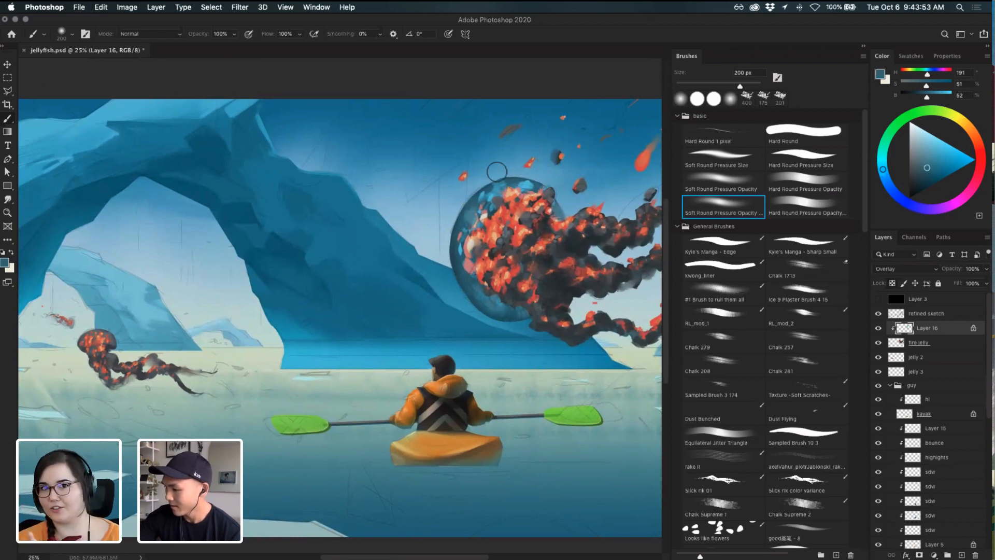
{"action": "key", "text": "super+z"}
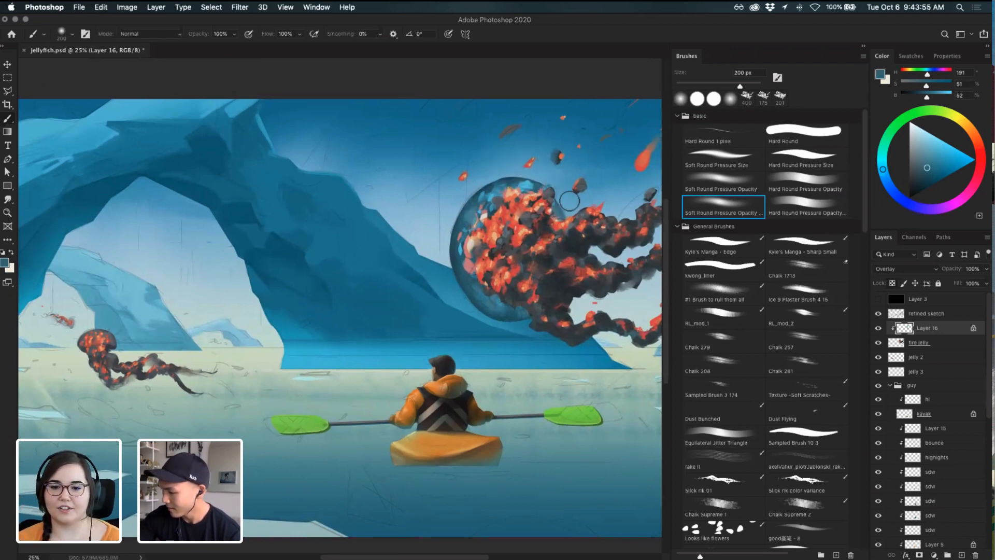
{"action": "left_click_drag", "start_coordinate": [530, 181], "coordinate": [552, 186]}
{"action": "key", "text": "super+z"}
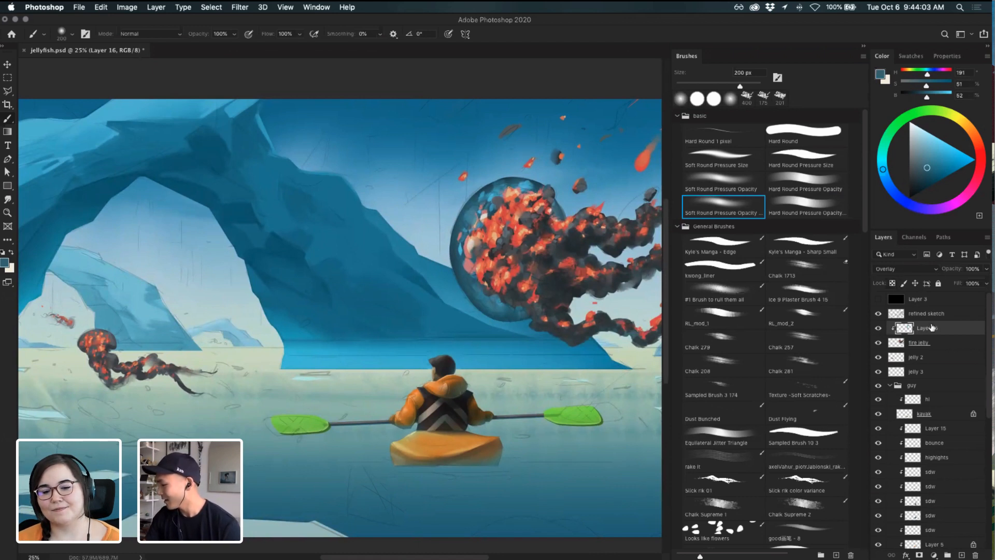
- Pick a dark grey-blue (H 191, S 35, B 41) and touch up the bell's lower edge with the kwong_liner brush at 20 px
{"action": "mouse_move", "coordinate": [927, 167]}
{"action": "left_mouse_down"}
{"action": "mouse_move", "coordinate": [916, 180]}
{"action": "mouse_move", "coordinate": [918, 171]}
{"action": "left_mouse_up"}
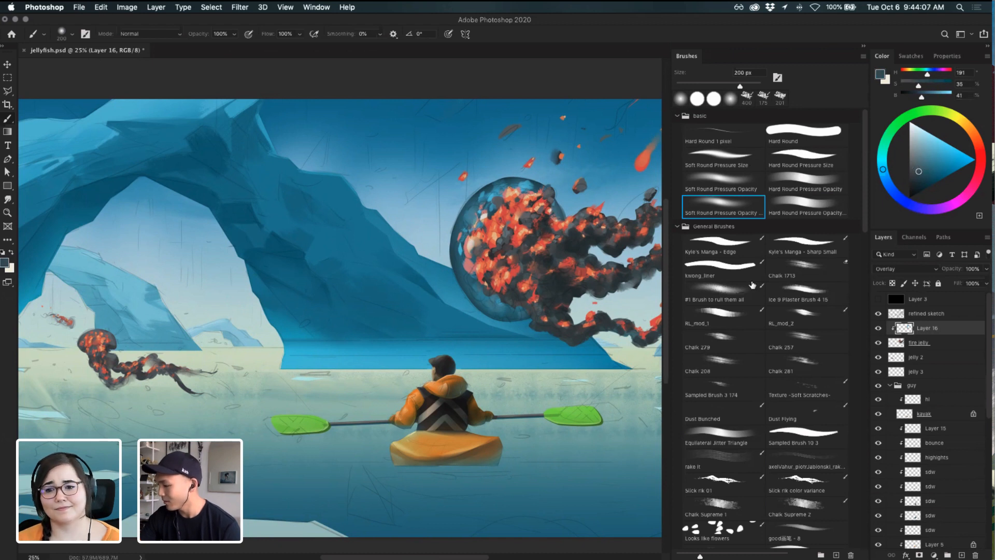
{"action": "left_click", "coordinate": [736, 269]}
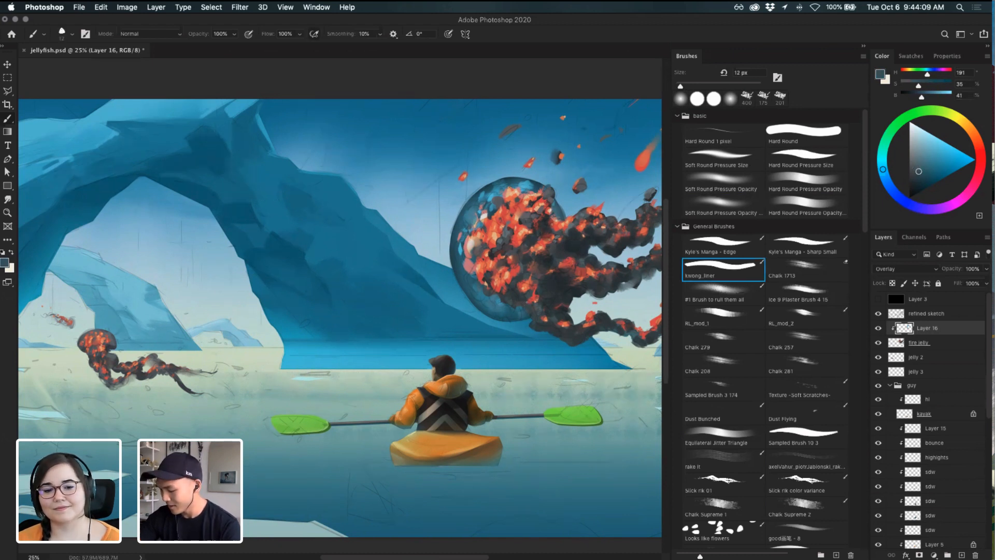
{"action": "key", "text": "bracketright"}
{"action": "key", "text": "bracketright"}
{"action": "key", "text": "bracketright"}
{"action": "key", "text": "bracketright"}
{"action": "left_click_drag", "start_coordinate": [522, 307], "coordinate": [531, 308]}
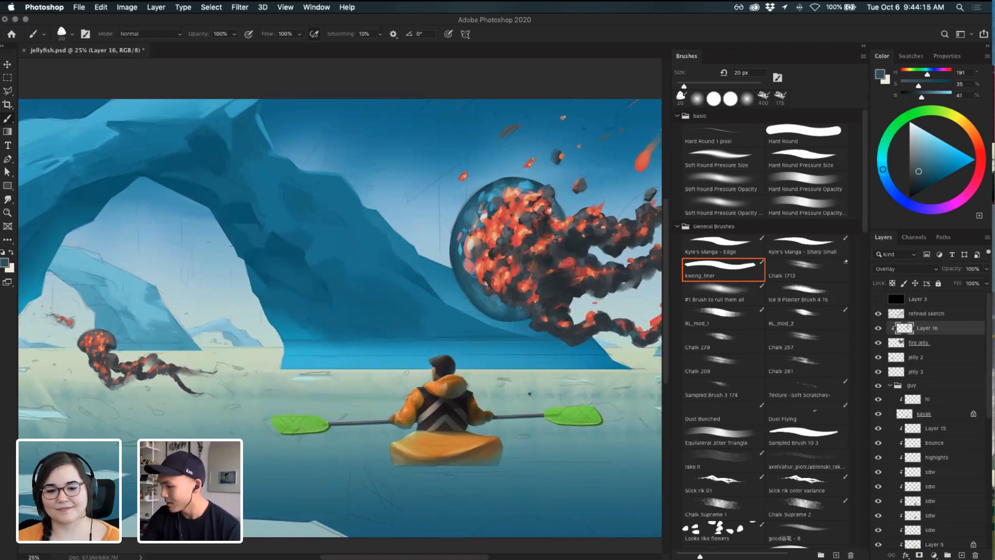
- Pick a pale blue (H 191, S 34, B 90) and add a new layer above Layer 16, clipped to fire jelly, for painting with the brush
{"action": "left_click_drag", "start_coordinate": [922, 151], "coordinate": [928, 140]}
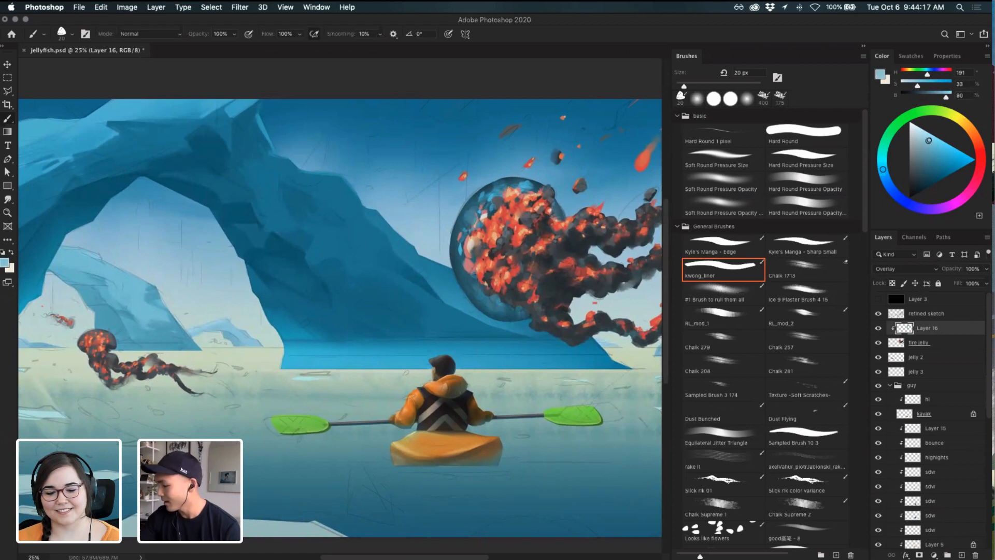
{"action": "left_click", "coordinate": [960, 555]}
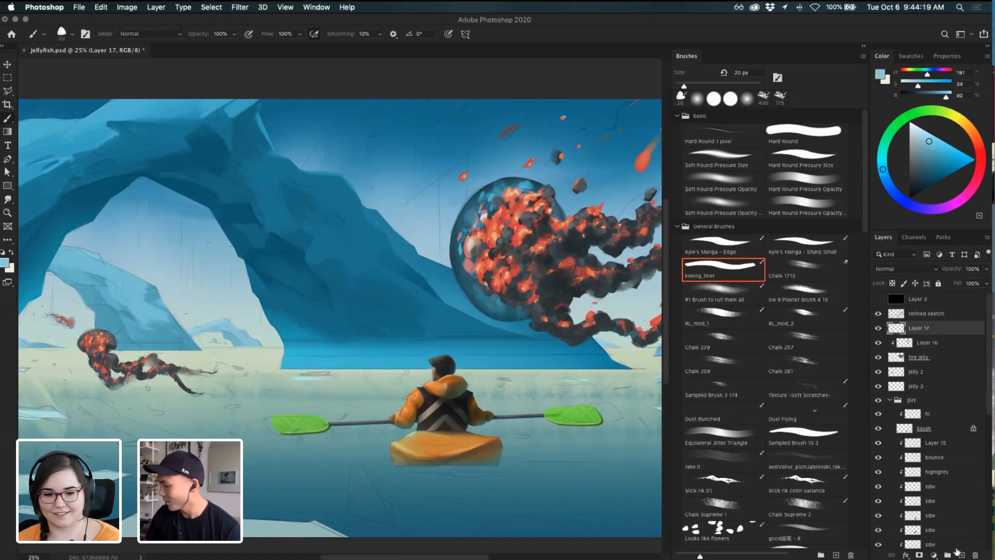
{"action": "left_click", "coordinate": [933, 332], "text": "alt"}
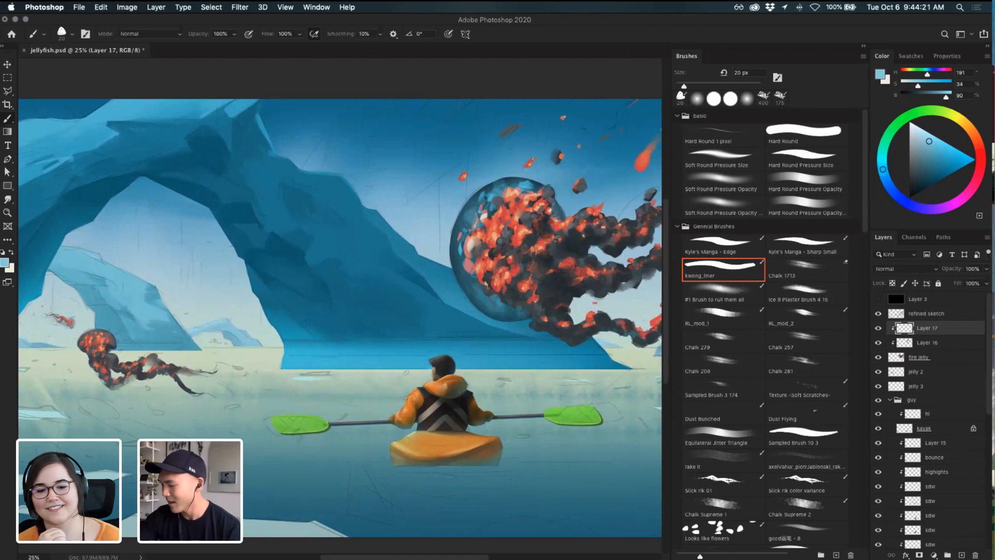
{"action": "scroll", "coordinate": [489, 171], "scroll_direction": "up", "scroll_amount": 5}
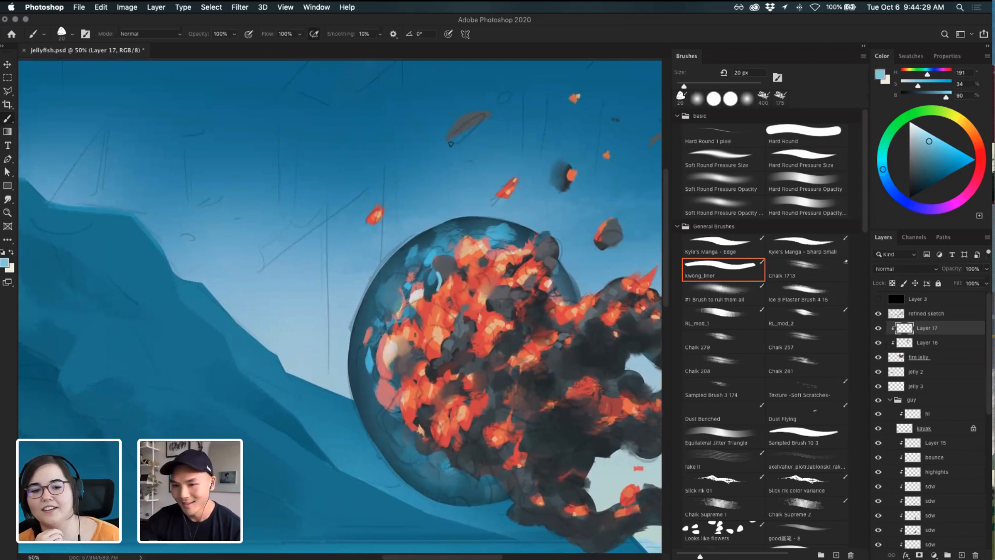
{"action": "key", "text": "e"}
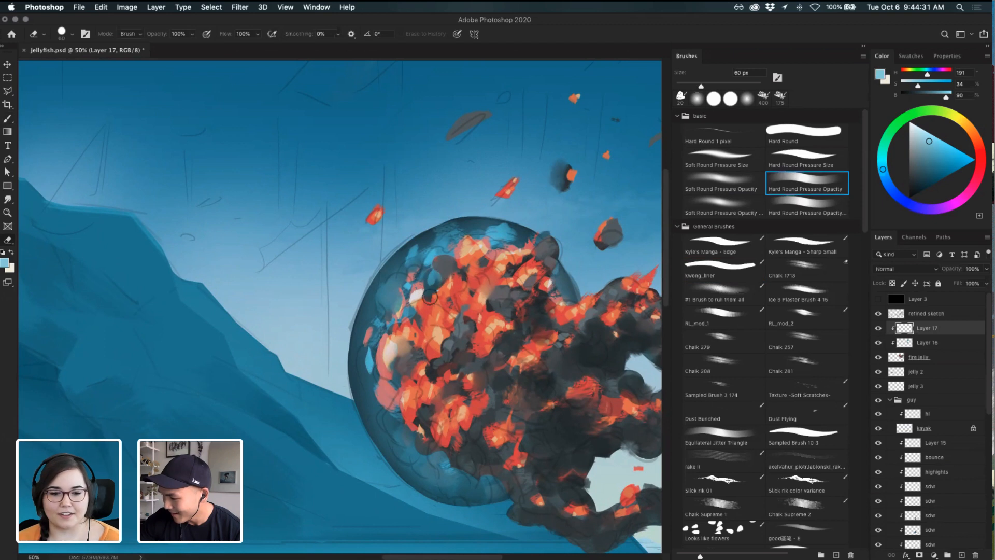
{"action": "key", "text": "b"}
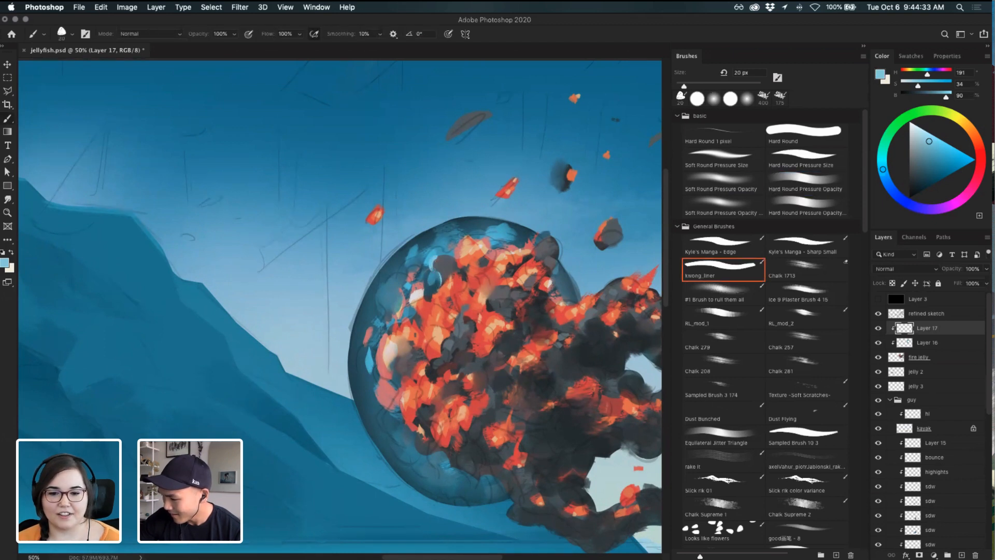
- Pick a paler blue (H 191, S 21, B 86) and set up the Hard Round Pressure Opacity brush at 7 px
{"action": "key", "text": "e"}
{"action": "key", "text": "b"}
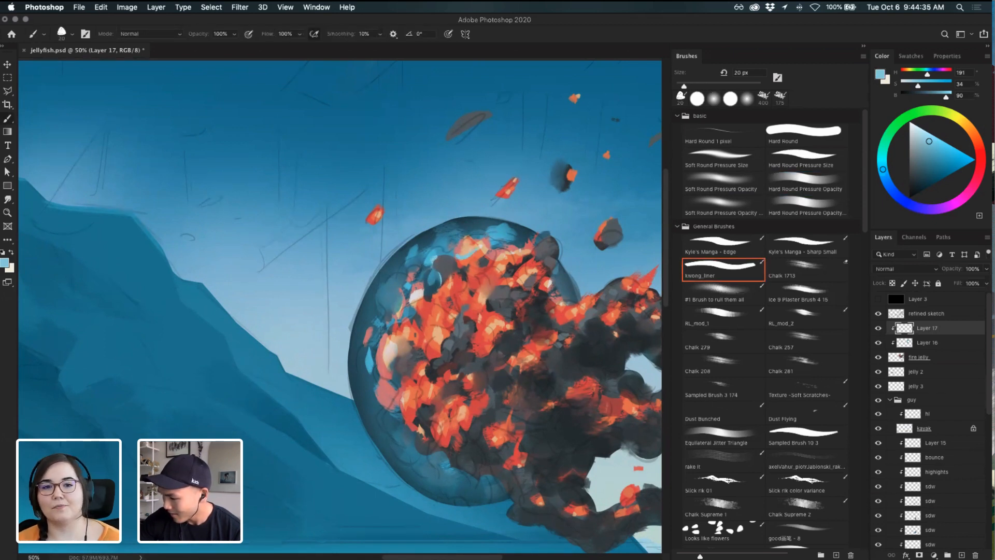
{"action": "key", "text": "super+z"}
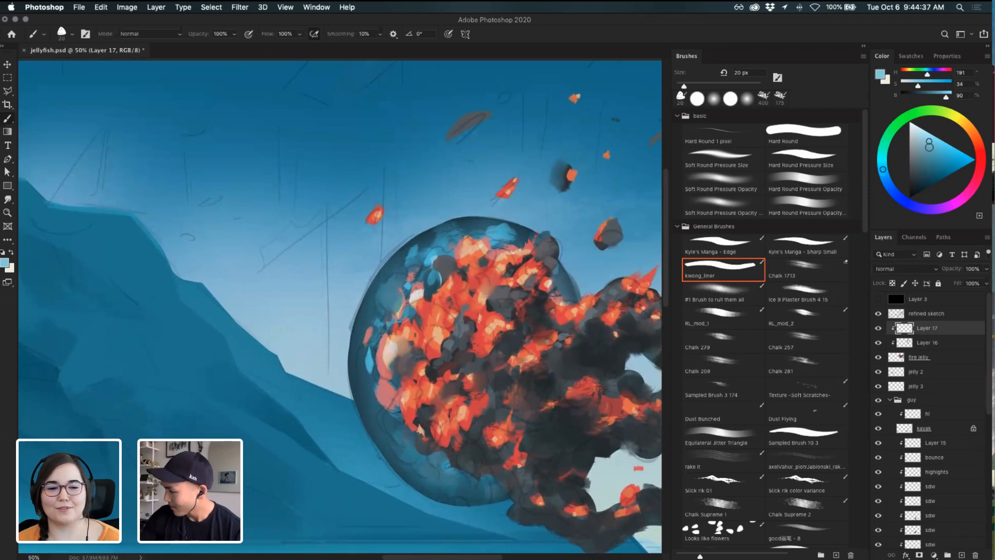
{"action": "left_click", "coordinate": [921, 139]}
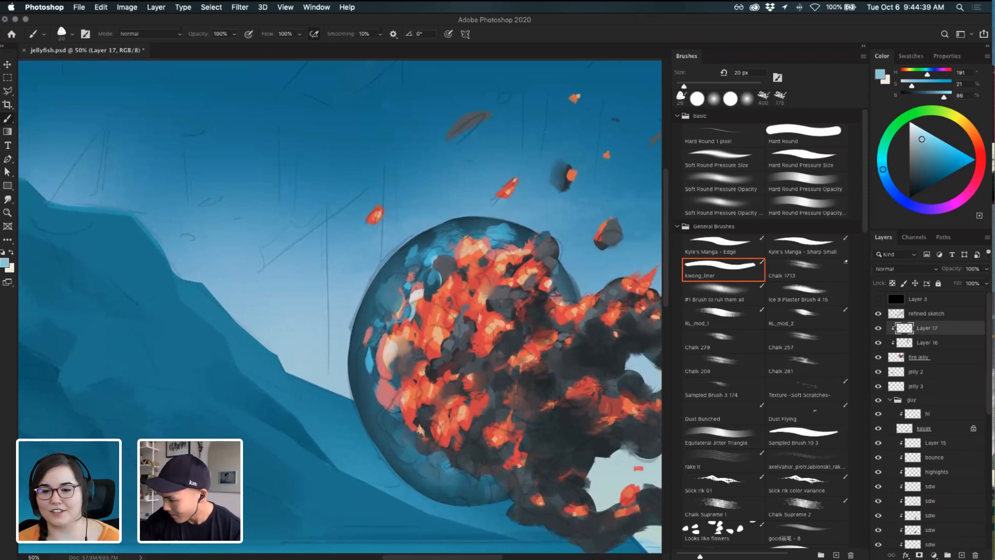
{"action": "left_click", "coordinate": [814, 181]}
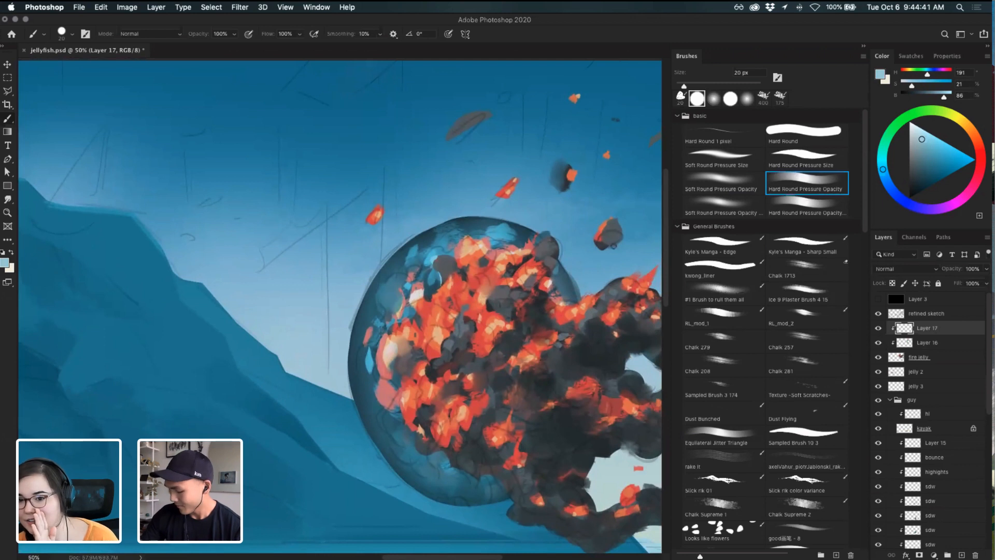
{"action": "key", "text": "bracketleft"}
{"action": "key", "text": "bracketleft"}
{"action": "key", "text": "bracketleft"}
{"action": "key", "text": "bracketleft"}
- Try a thin pale highlight stroke down the left side of the bell
{"action": "left_click_drag", "start_coordinate": [403, 309], "coordinate": [389, 339]}
{"action": "key", "text": "super+z"}
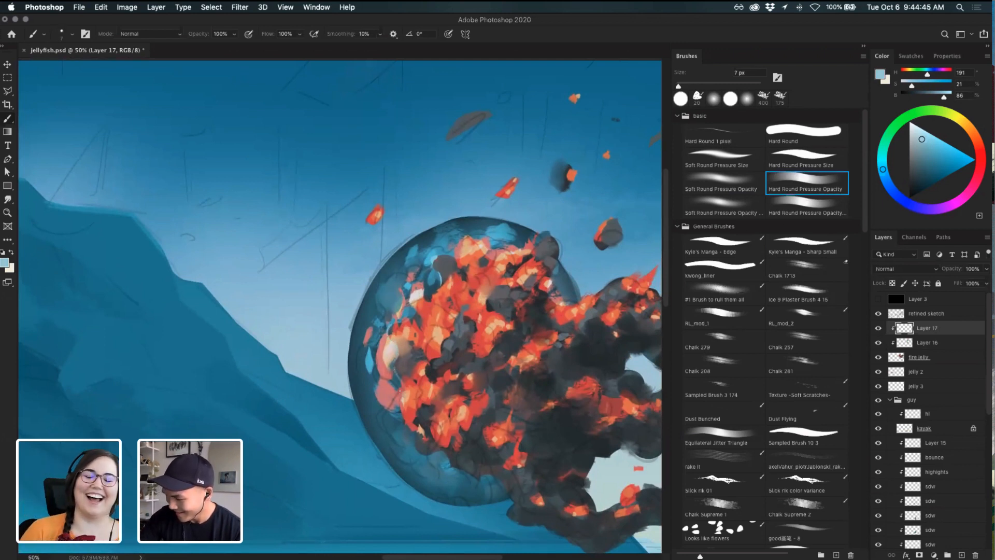
{"action": "key", "text": "super+z"}
- Paint a thin curved highlight at the fire cluster's lower left and soften it with a 60 px Soft Round Pressure Opacity eraser
{"action": "left_click_drag", "start_coordinate": [414, 431], "coordinate": [423, 452]}
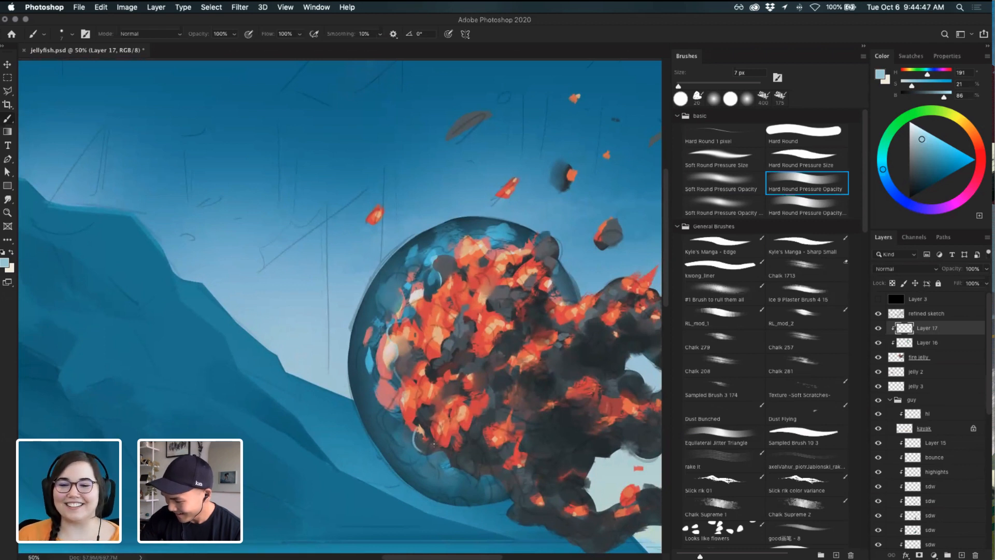
{"action": "key", "text": "e"}
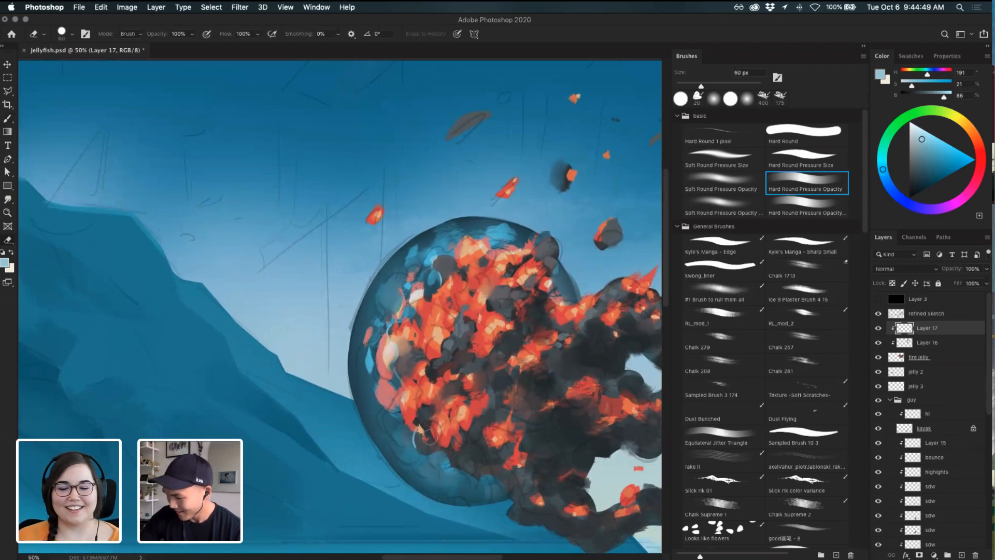
{"action": "key", "text": "comma"}
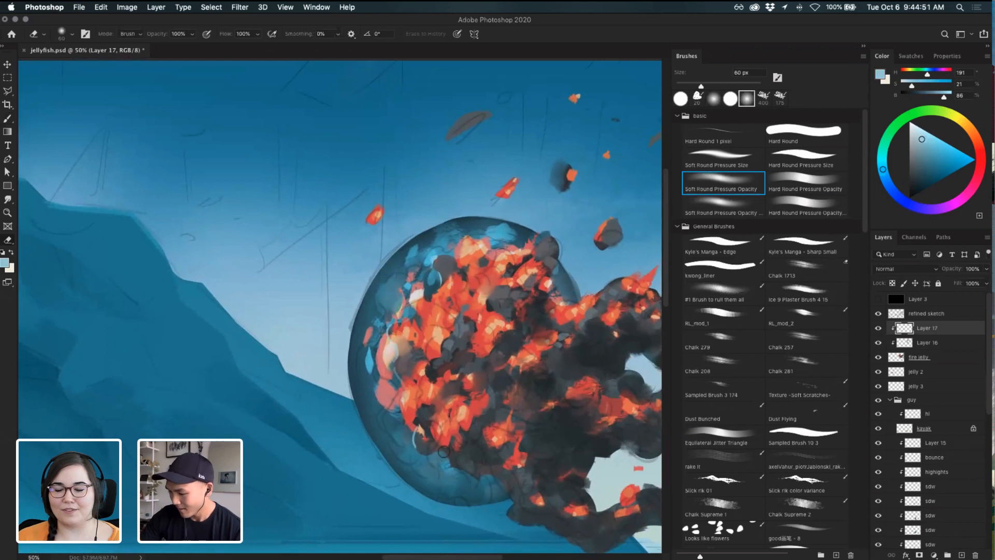
{"action": "left_click_drag", "start_coordinate": [444, 451], "coordinate": [425, 441]}
{"action": "key", "text": "b"}
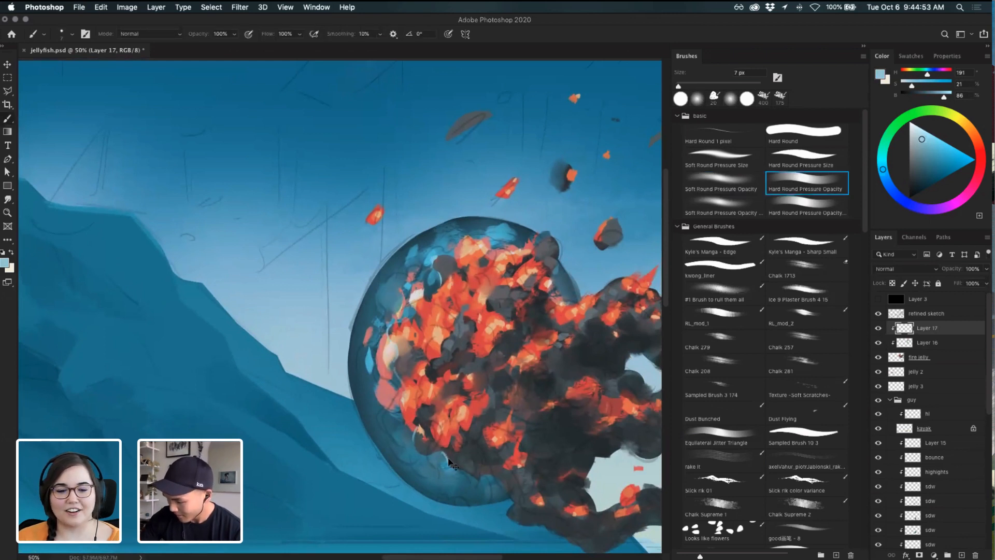
- Try thin wavy highlight strokes along the bell's lower edge beneath the fire cluster
{"action": "key", "text": "comma"}
{"action": "key", "text": "period"}
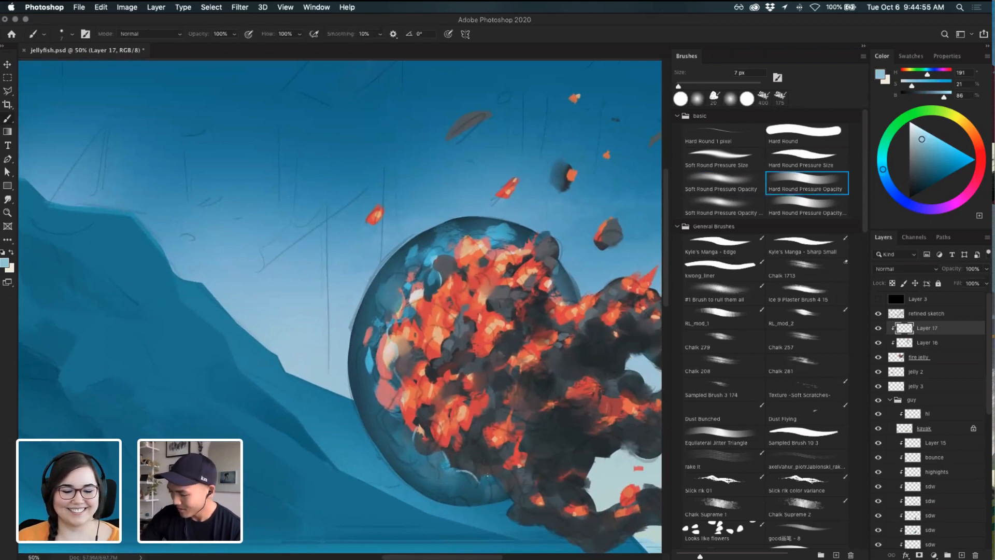
{"action": "key", "text": "comma"}
{"action": "key", "text": "period"}
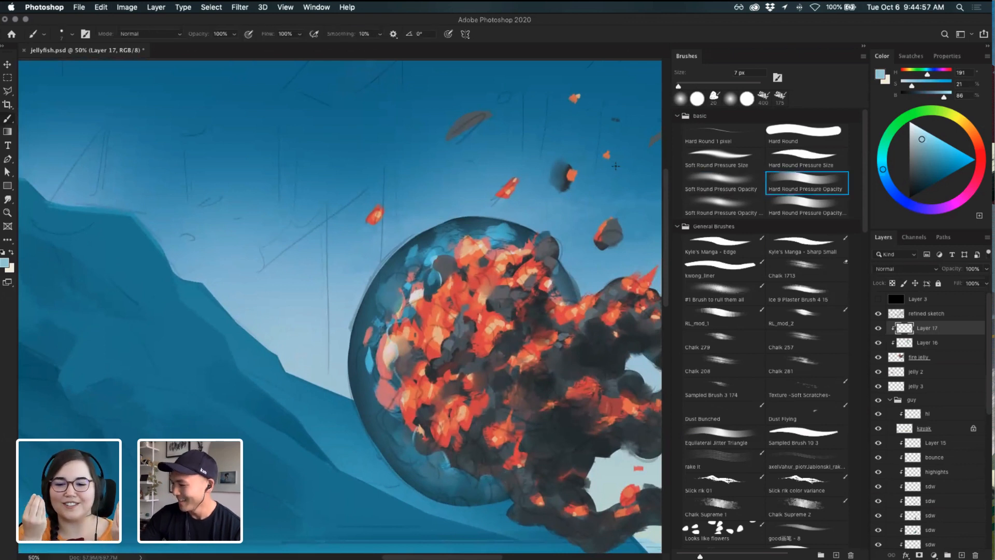
{"action": "key", "text": "super+z"}
- Add thin pale highlights near the bell's right rim and upper left, softening them with the eraser and undoing the unwanted ones
{"action": "mouse_move", "coordinate": [559, 300]}
{"action": "left_mouse_down"}
{"action": "mouse_move", "coordinate": [554, 270]}
{"action": "mouse_move", "coordinate": [546, 293]}
{"action": "mouse_move", "coordinate": [577, 304]}
{"action": "left_mouse_up"}
{"action": "key", "text": "e"}
{"action": "key", "text": "b"}
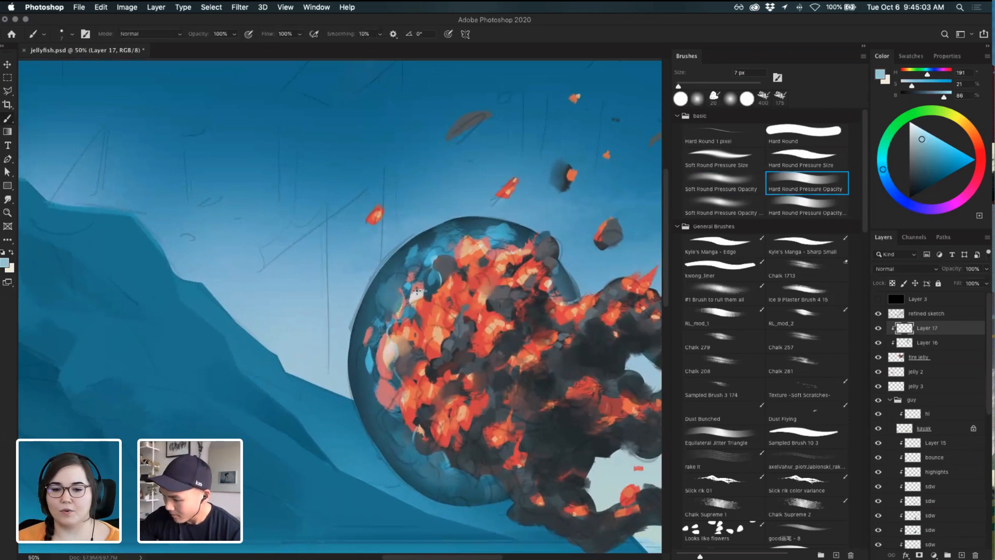
{"action": "mouse_move", "coordinate": [417, 290]}
{"action": "left_mouse_down"}
{"action": "mouse_move", "coordinate": [416, 307]}
{"action": "mouse_move", "coordinate": [423, 280]}
{"action": "mouse_move", "coordinate": [412, 297]}
{"action": "left_mouse_up"}
{"action": "key", "text": "e"}
{"action": "key", "text": "b"}
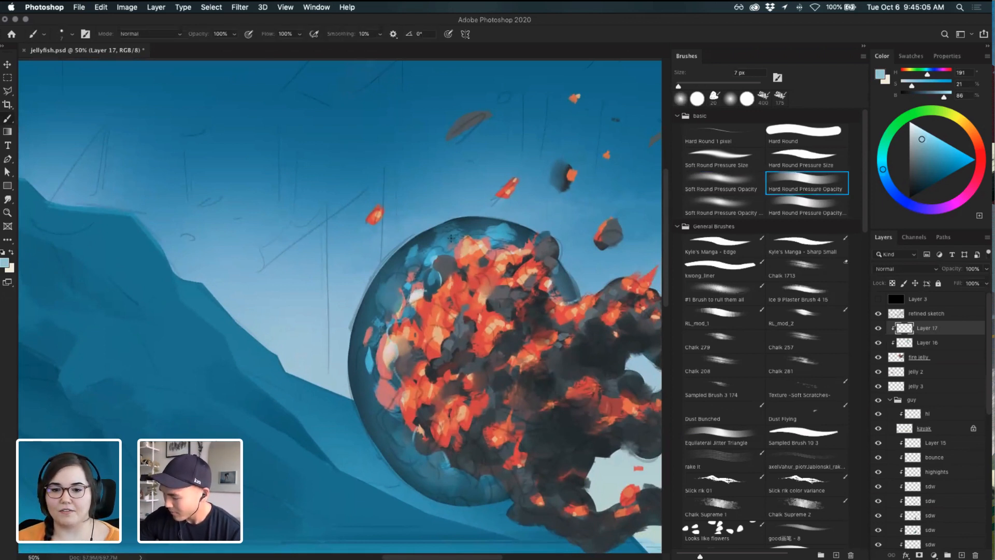
{"action": "left_click_drag", "start_coordinate": [427, 255], "coordinate": [447, 245]}
{"action": "key", "text": "ctrl+z"}
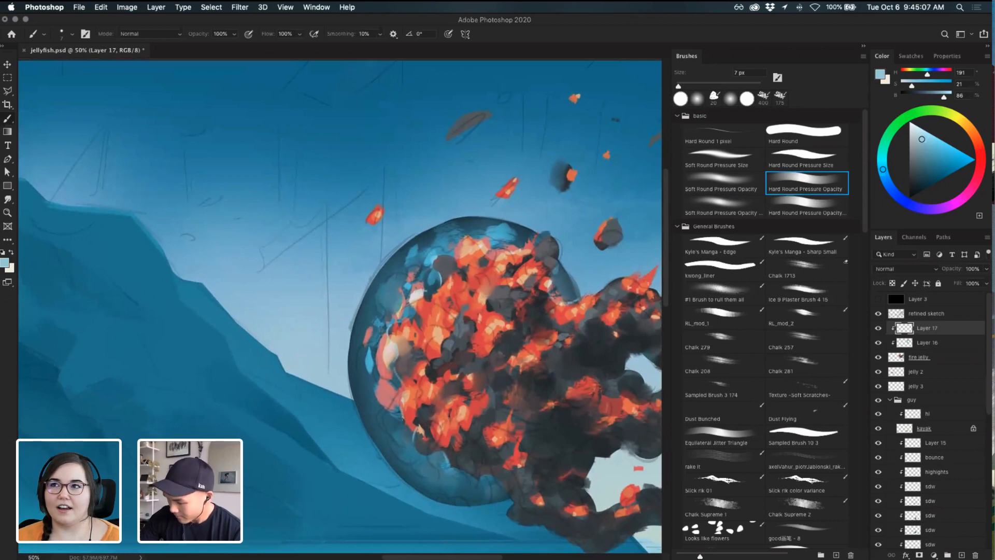
{"action": "key", "text": "super+z"}
- Paint thin pale highlights along the bell's lower left and bottom edge, undoing unwanted strokes and softening the rest with the eraser
{"action": "mouse_move", "coordinate": [403, 399]}
{"action": "left_mouse_down"}
{"action": "mouse_move", "coordinate": [411, 422]}
{"action": "mouse_move", "coordinate": [400, 422]}
{"action": "mouse_move", "coordinate": [421, 421]}
{"action": "mouse_move", "coordinate": [451, 457]}
{"action": "mouse_move", "coordinate": [426, 459]}
{"action": "mouse_move", "coordinate": [478, 476]}
{"action": "left_mouse_up"}
{"action": "key", "text": "e"}
{"action": "key", "text": "b"}
{"action": "key", "text": "super+z"}
{"action": "key", "text": "e"}
{"action": "key", "text": "b"}
{"action": "key", "text": "super+z"}
{"action": "key", "text": "super+z"}
{"action": "key", "text": "e"}
{"action": "key", "text": "b"}
{"action": "key", "text": "e"}
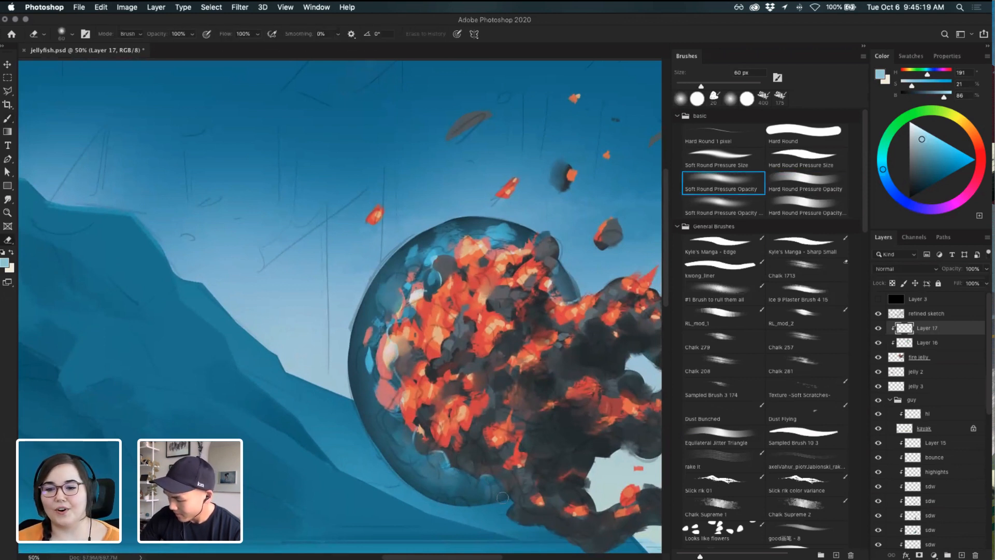
{"action": "key", "text": "b"}
- Try merging Layer 17 with Layer 16
{"action": "key", "text": "super+minus"}
{"action": "key", "text": "super+minus"}
{"action": "key", "text": "super+minus"}
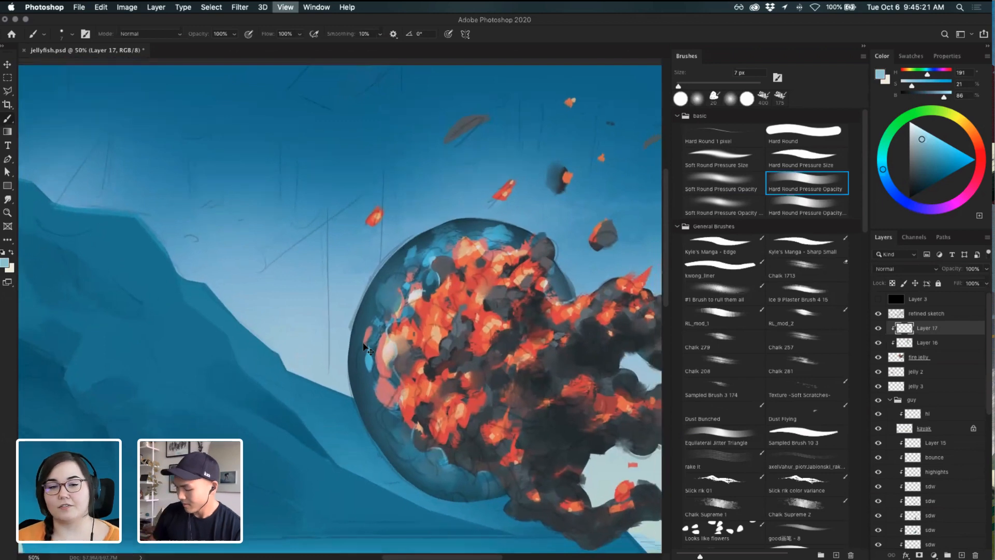
{"action": "key", "text": "super+plus"}
{"action": "key", "text": "super+plus"}
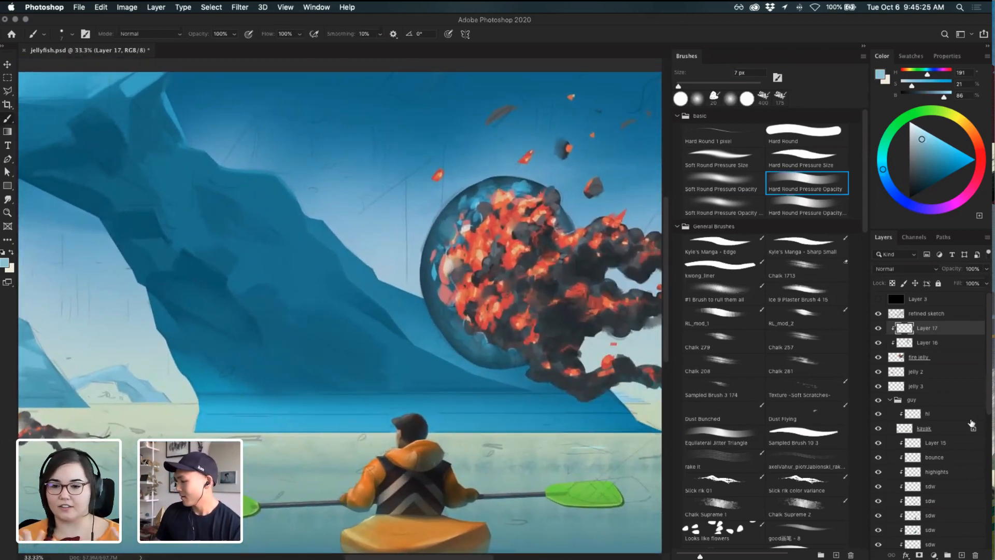
{"action": "left_click", "coordinate": [937, 343], "text": "shift"}
{"action": "key", "text": "super+e"}
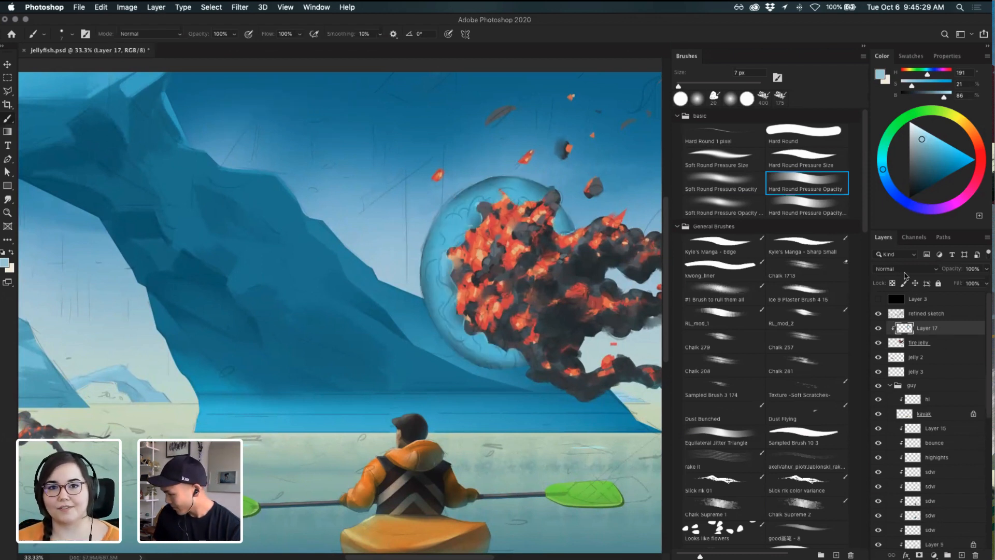
{"action": "key", "text": "super+z"}
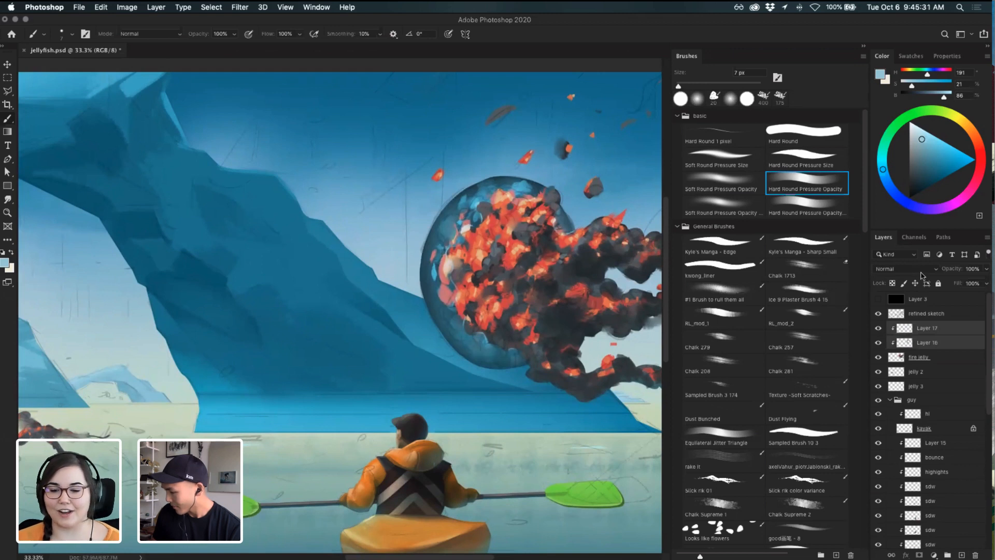
- Adjust Layer 16 with Hue/Saturation, setting Hue to -18, Saturation to +17 and Lightness to +22
{"action": "left_click", "coordinate": [946, 344]}
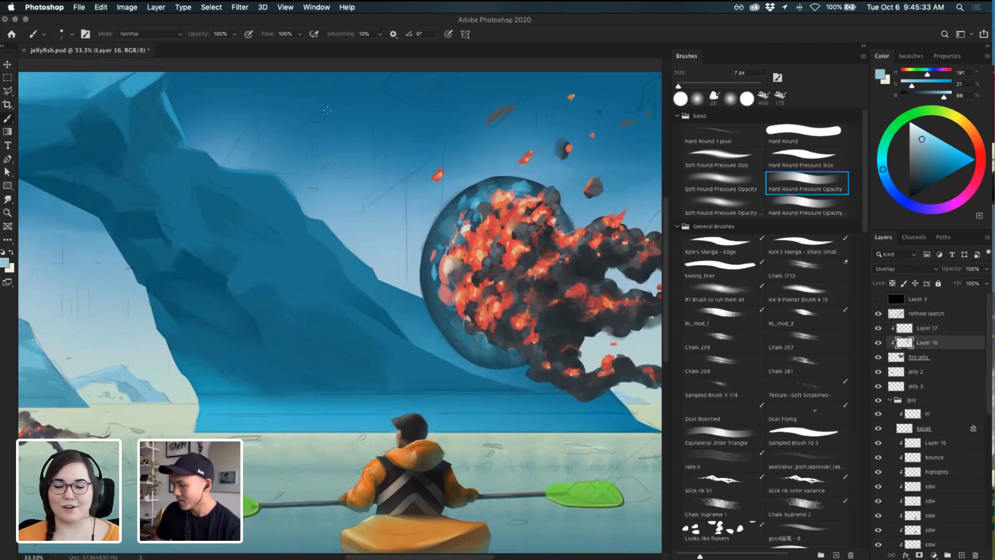
{"action": "left_click", "coordinate": [126, 8]}
{"action": "mouse_move", "coordinate": [171, 35]}
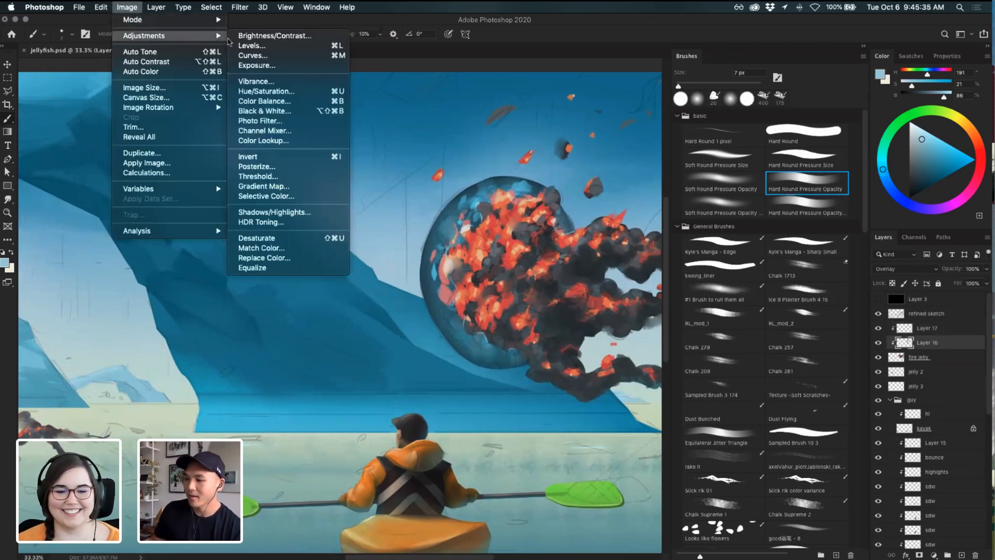
{"action": "left_click", "coordinate": [285, 93]}
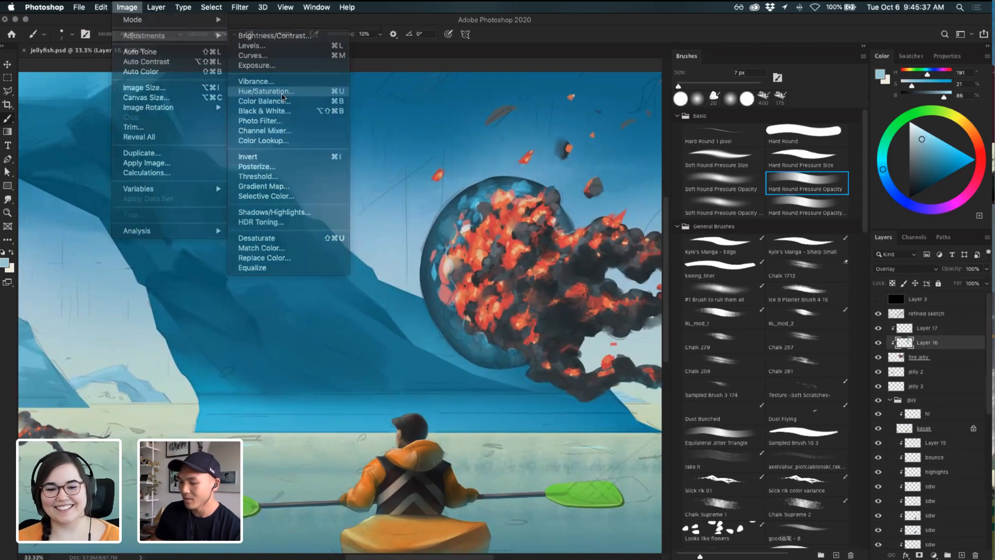
{"action": "left_click_drag", "start_coordinate": [672, 116], "coordinate": [356, 237]}
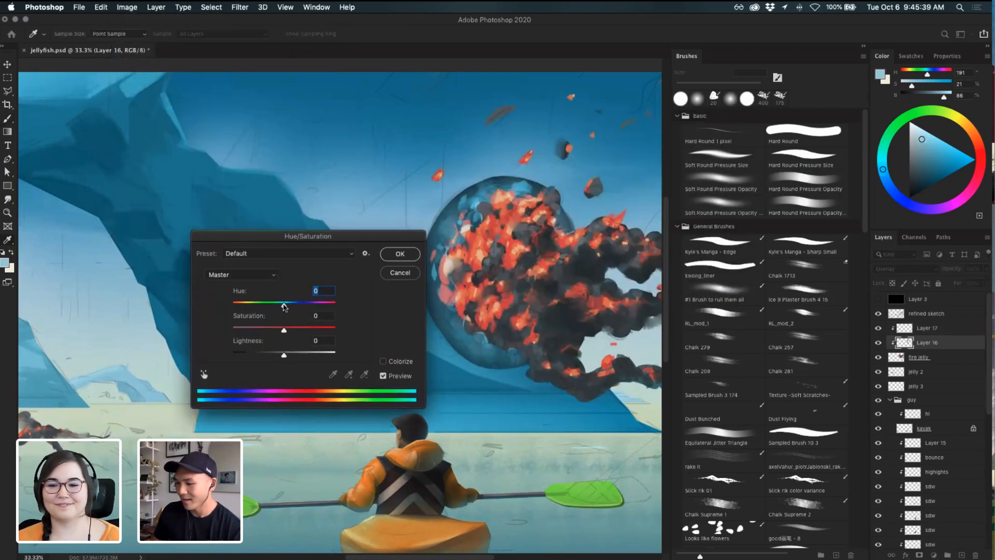
{"action": "left_click_drag", "start_coordinate": [284, 306], "coordinate": [296, 357]}
{"action": "left_click", "coordinate": [294, 354]}
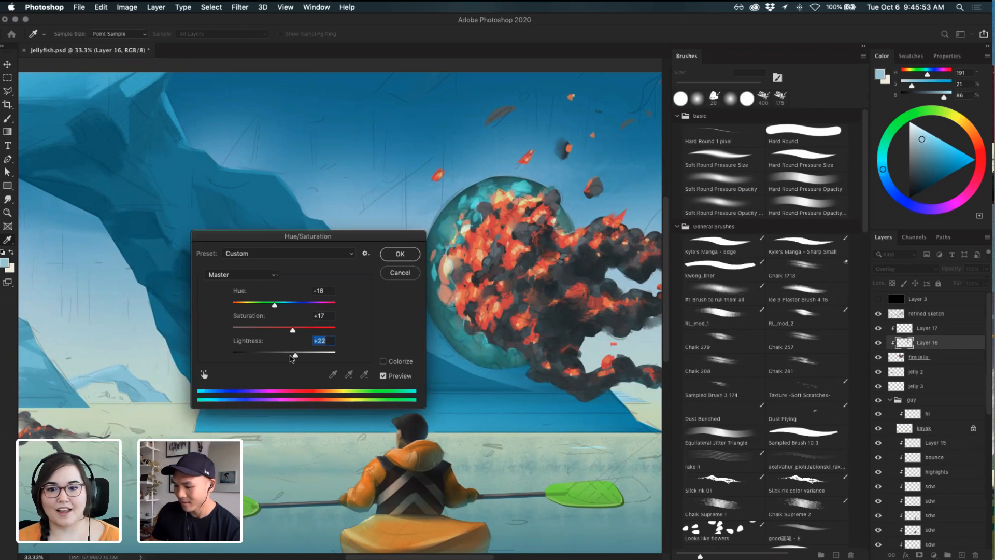
{"action": "left_click", "coordinate": [391, 255]}
{"action": "key", "text": "b"}
- Sample a light teal (H 174, S 43, B 94) from the bell and compare Layer 16's blend modes, ending on Overlay
{"action": "key", "text": "super+minus"}
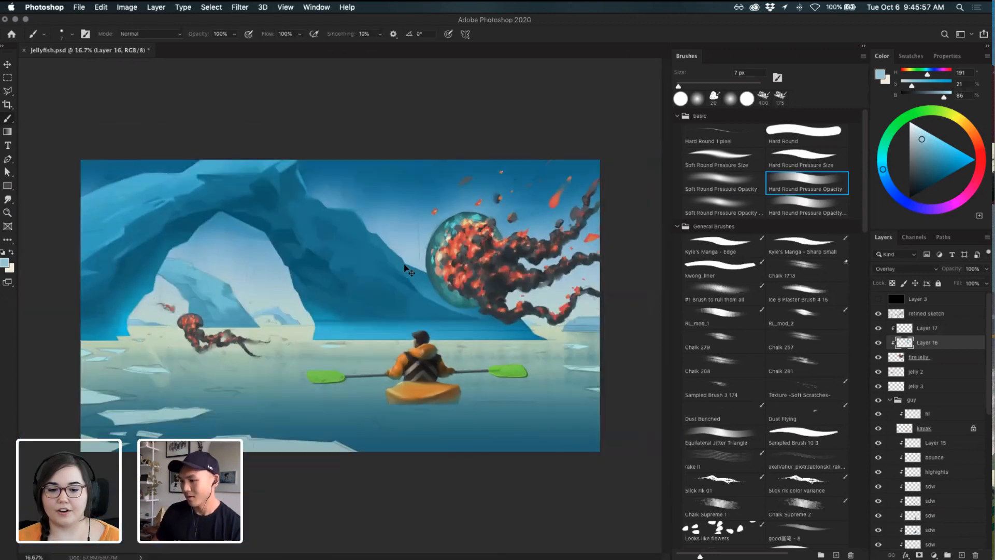
{"action": "key", "text": "super+plus"}
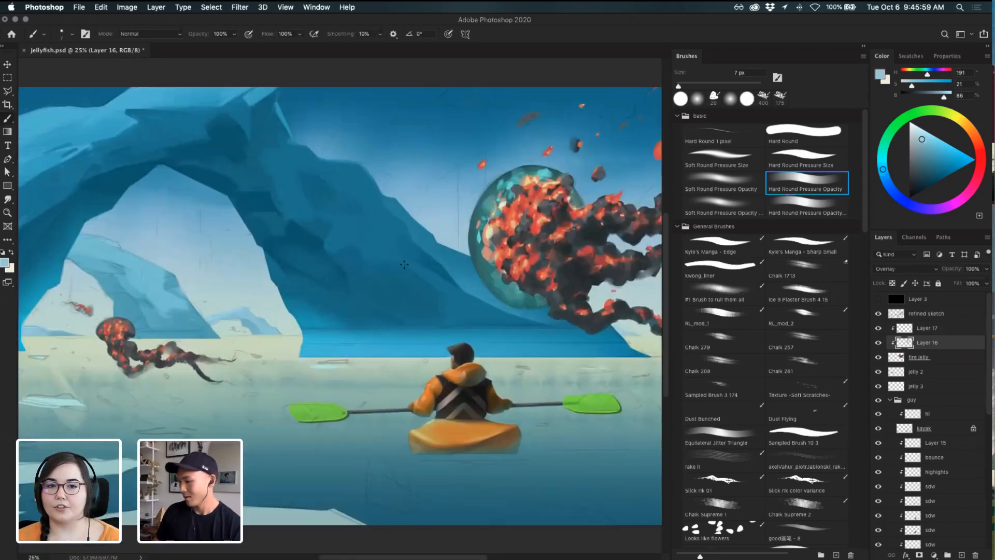
{"action": "left_click", "coordinate": [904, 269]}
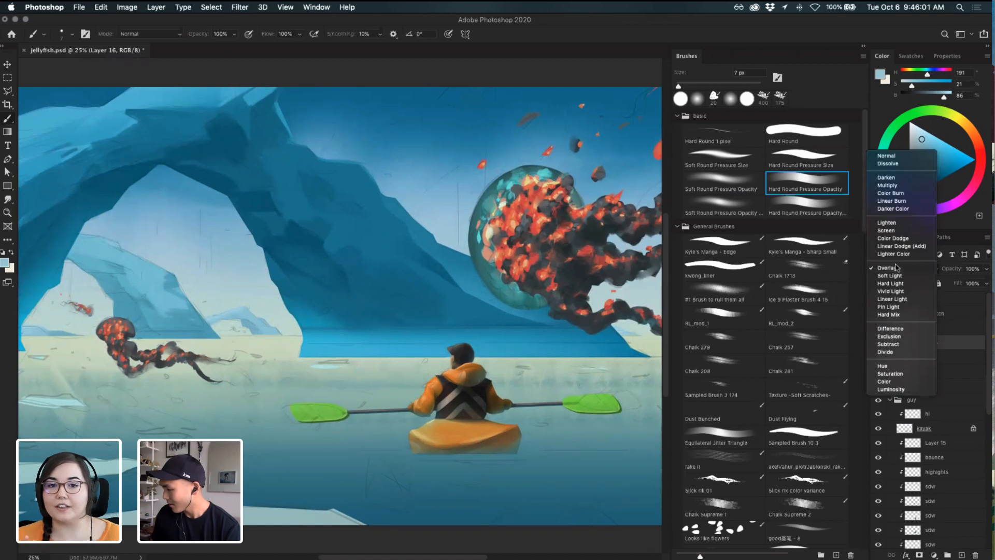
{"action": "left_click", "coordinate": [495, 211], "text": "alt"}
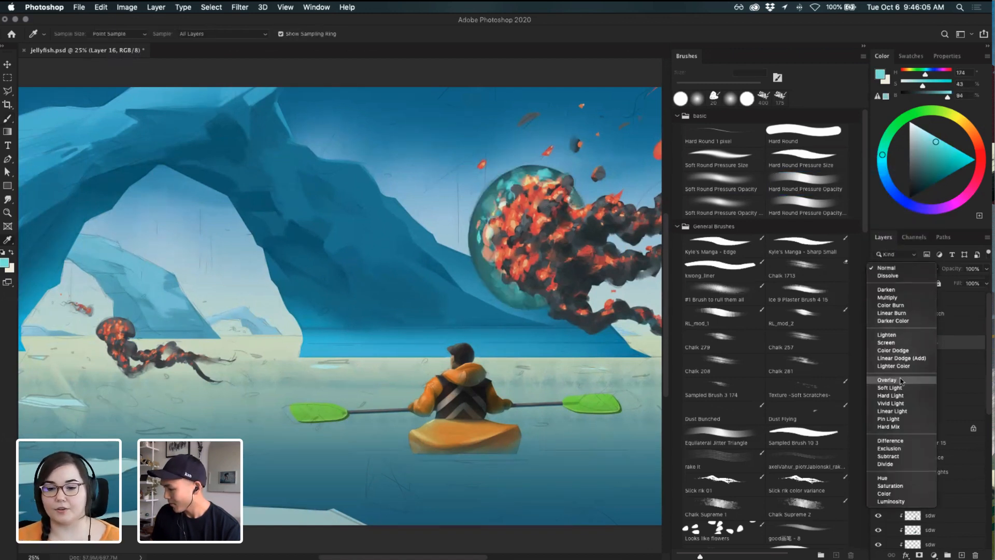
{"action": "left_click", "coordinate": [886, 380]}
- Soften Layer 16's teal shading on the bell's left and lower side with a 150 px soft eraser at 50% opacity, undoing unwanted strokes
{"action": "key", "text": "e"}
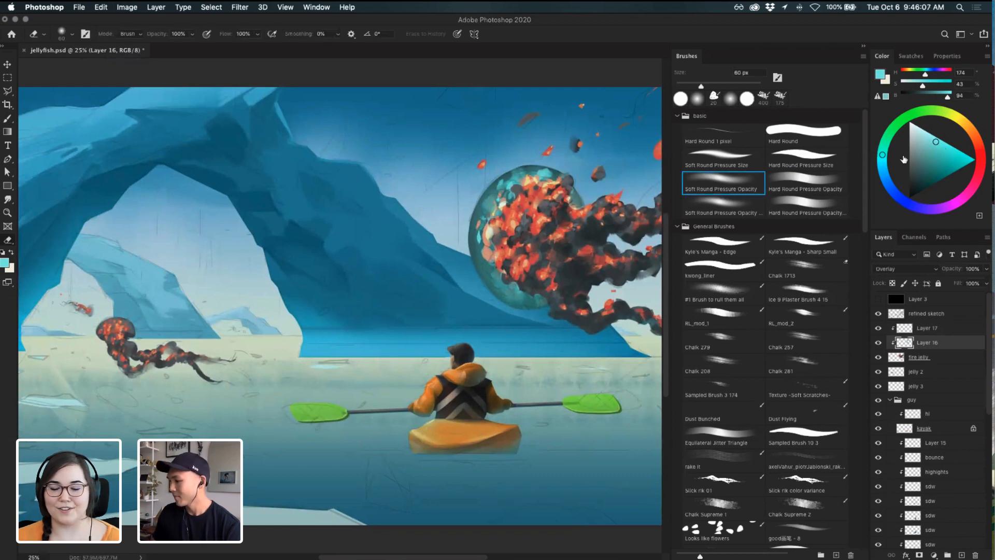
{"action": "key", "text": "bracketright"}
{"action": "key", "text": "bracketright"}
{"action": "key", "text": "bracketright"}
{"action": "key", "text": "bracketright"}
{"action": "key", "text": "bracketright"}
{"action": "key", "text": "bracketright"}
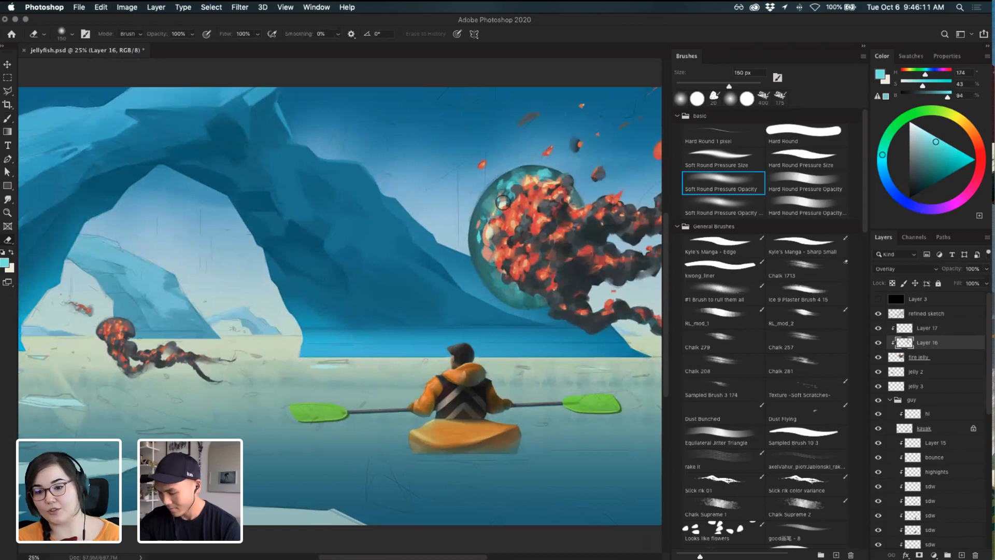
{"action": "key", "text": "5"}
{"action": "left_click_drag", "start_coordinate": [486, 236], "coordinate": [498, 297]}
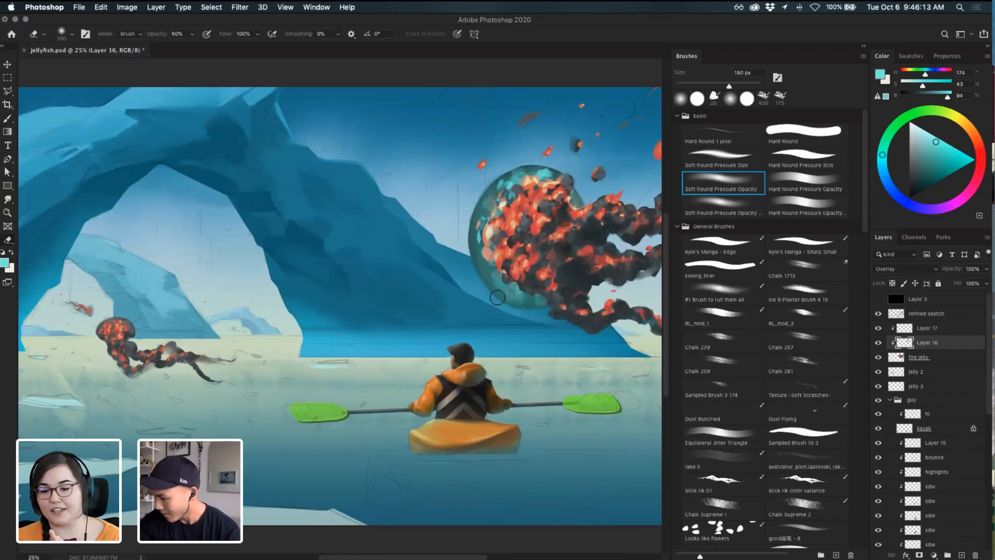
{"action": "key", "text": "super+z"}
{"action": "mouse_move", "coordinate": [485, 221]}
{"action": "left_mouse_down"}
{"action": "mouse_move", "coordinate": [485, 262]}
{"action": "mouse_move", "coordinate": [516, 290]}
{"action": "mouse_move", "coordinate": [507, 295]}
{"action": "mouse_move", "coordinate": [553, 299]}
{"action": "left_mouse_up"}
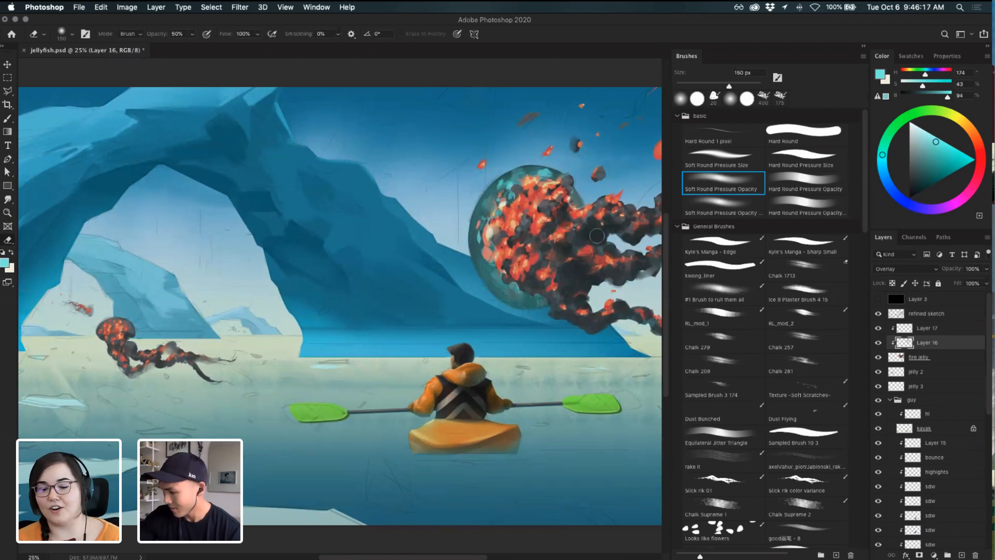
{"action": "key", "text": "super+z"}
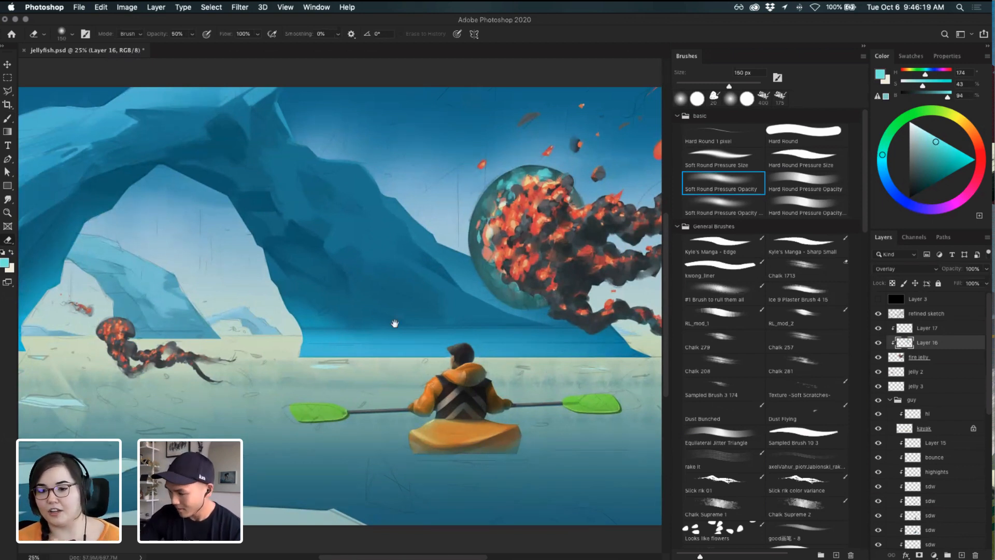
- Create a new layer clipped to jelly 2 and set its blend mode to Overlay
{"action": "left_click_drag", "start_coordinate": [395, 323], "coordinate": [430, 312]}
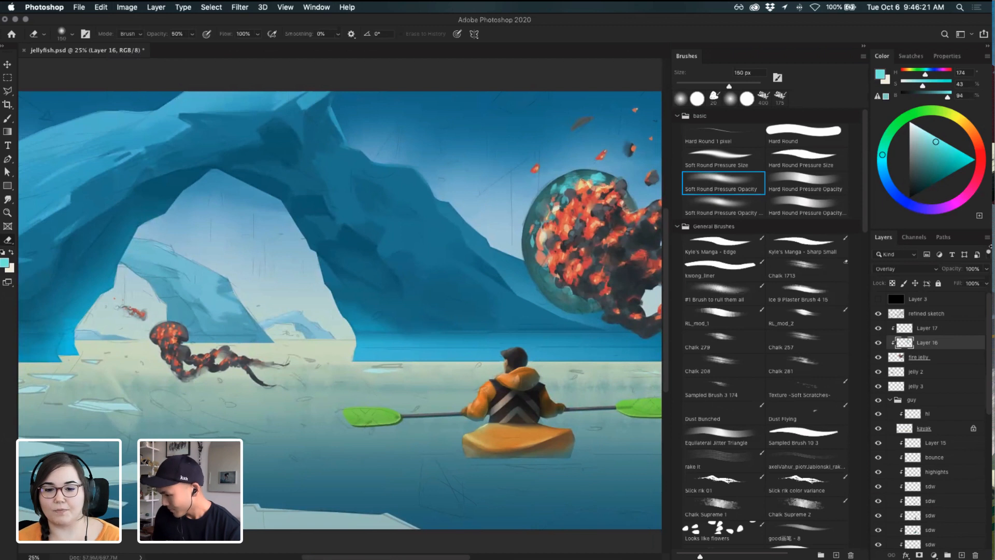
{"action": "left_click", "coordinate": [935, 374]}
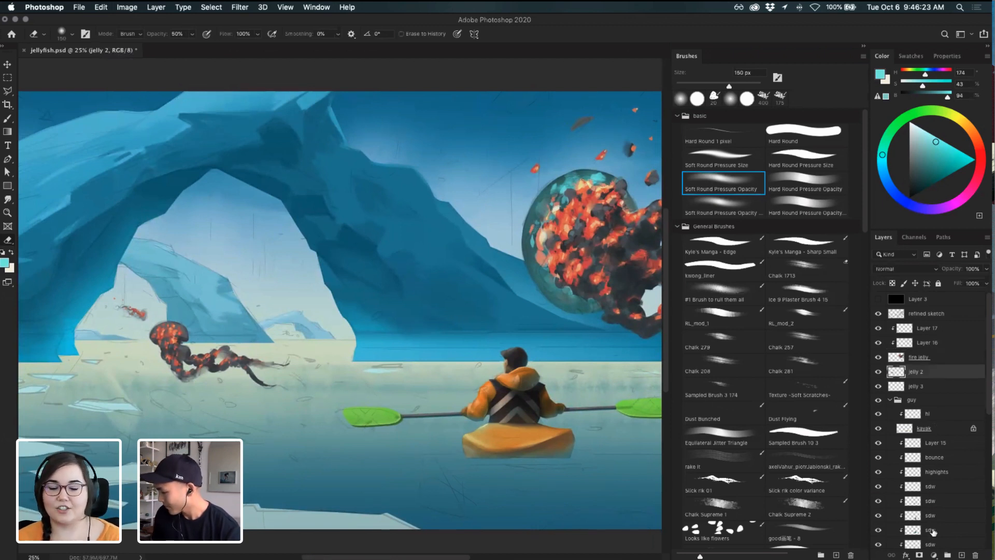
{"action": "key", "text": "super+alt+shift+n"}
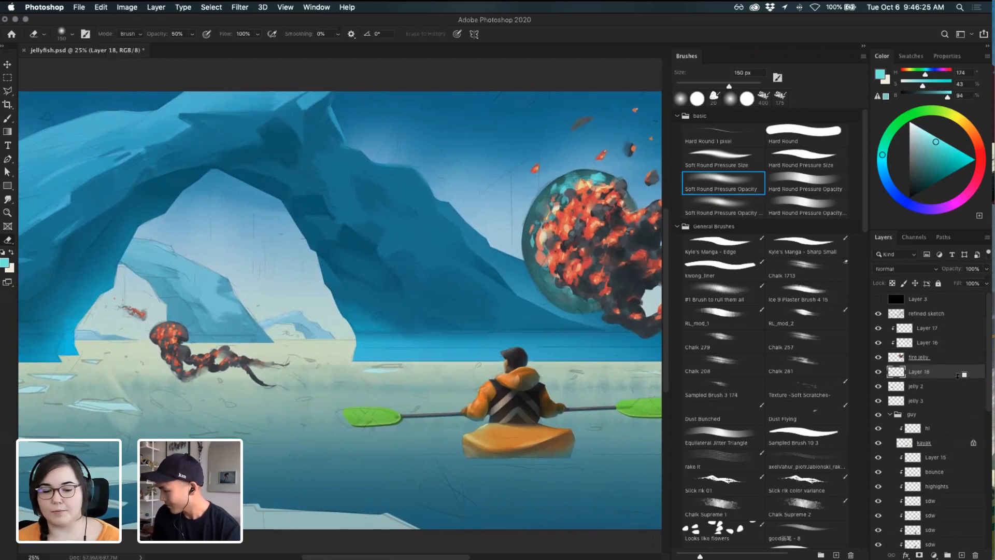
{"action": "key", "text": "b"}
{"action": "left_click", "coordinate": [899, 269]}
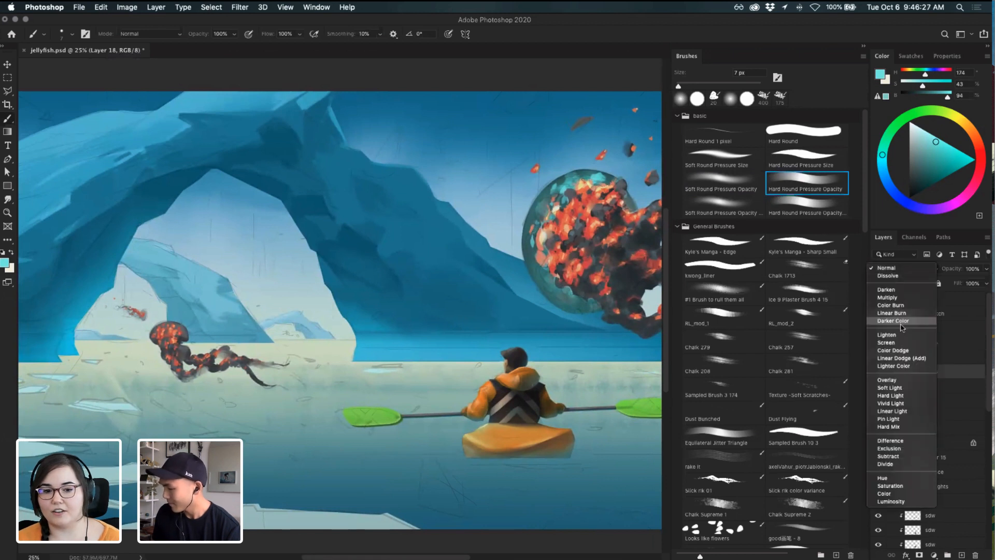
{"action": "left_click", "coordinate": [897, 380]}
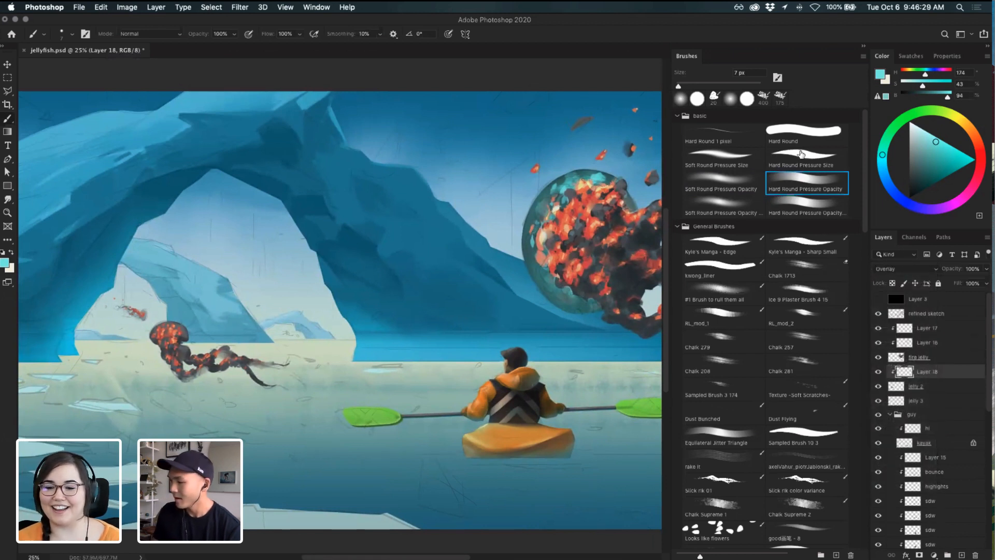
- Paint the jelly 2 bell light teal on the clipped Overlay layer with the Hard Round brush at 60 px
{"action": "left_click", "coordinate": [806, 133]}
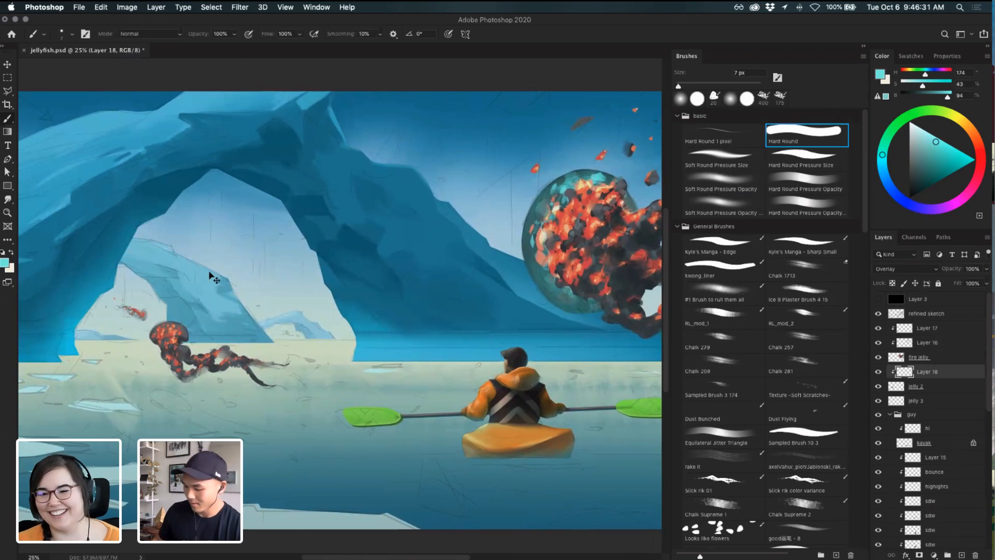
{"action": "key", "text": "super+equal"}
{"action": "left_click_drag", "start_coordinate": [293, 328], "coordinate": [403, 329]}
{"action": "key", "text": "bracketright"}
{"action": "key", "text": "bracketright"}
{"action": "key", "text": "bracketright"}
{"action": "key", "text": "bracketright"}
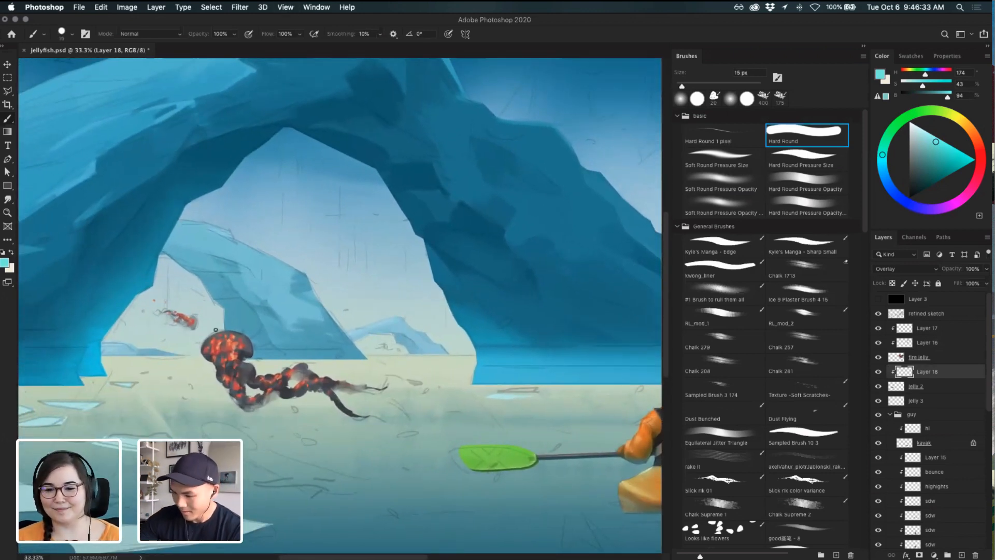
{"action": "key", "text": "bracketright"}
{"action": "key", "text": "bracketright"}
{"action": "key", "text": "bracketright"}
{"action": "key", "text": "bracketright"}
{"action": "key", "text": "bracketright"}
{"action": "key", "text": "bracketright"}
{"action": "mouse_move", "coordinate": [208, 345]}
{"action": "left_mouse_down"}
{"action": "mouse_move", "coordinate": [222, 331]}
{"action": "mouse_move", "coordinate": [212, 336]}
{"action": "mouse_move", "coordinate": [220, 344]}
{"action": "mouse_move", "coordinate": [228, 331]}
{"action": "mouse_move", "coordinate": [245, 346]}
{"action": "left_mouse_up"}
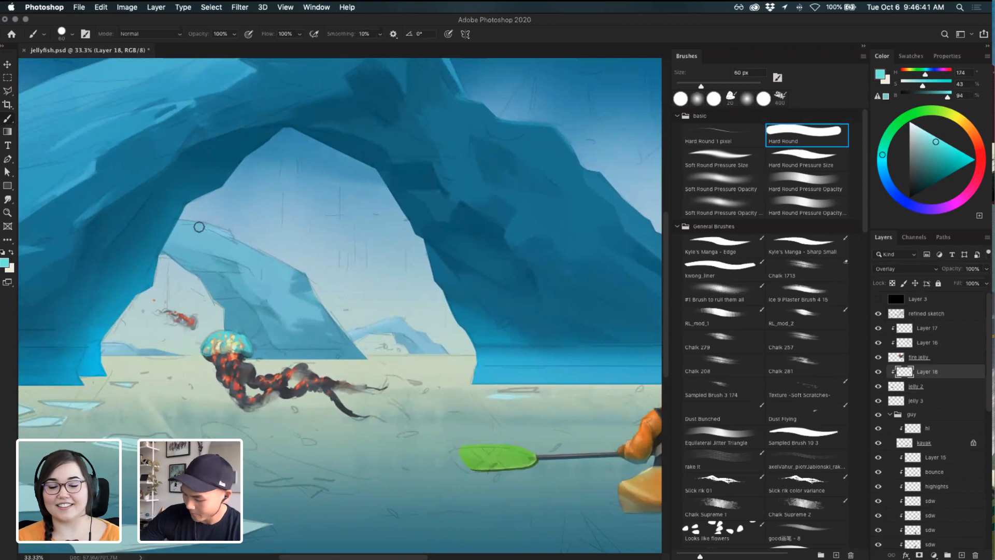
- Try refining the jelly 2 bell's teal with a 30 px hard brush and undo the strokes
{"action": "key", "text": "bracketleft"}
{"action": "key", "text": "bracketleft"}
{"action": "key", "text": "bracketleft"}
{"action": "key", "text": "bracketleft"}
{"action": "key", "text": "bracketleft"}
{"action": "key", "text": "super+z"}
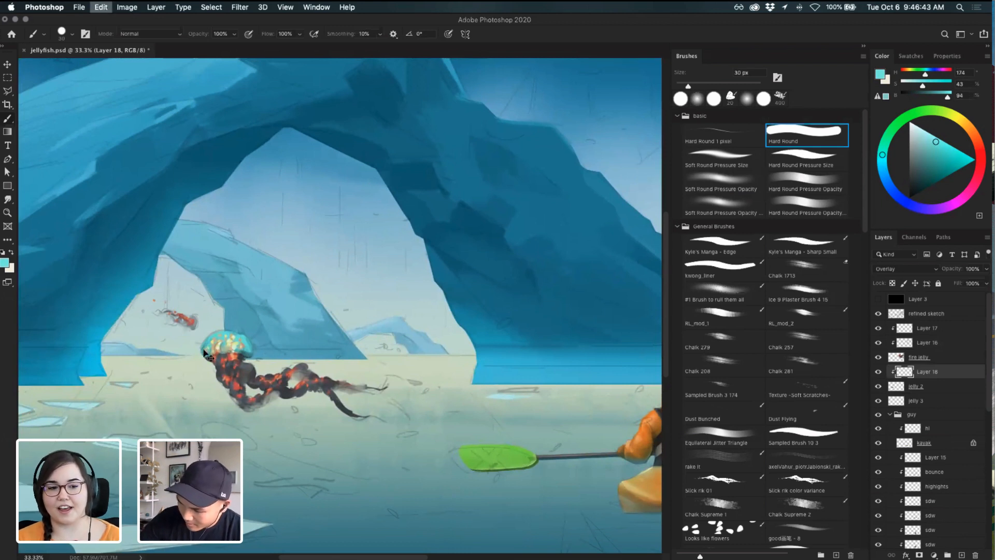
{"action": "key", "text": "super+z"}
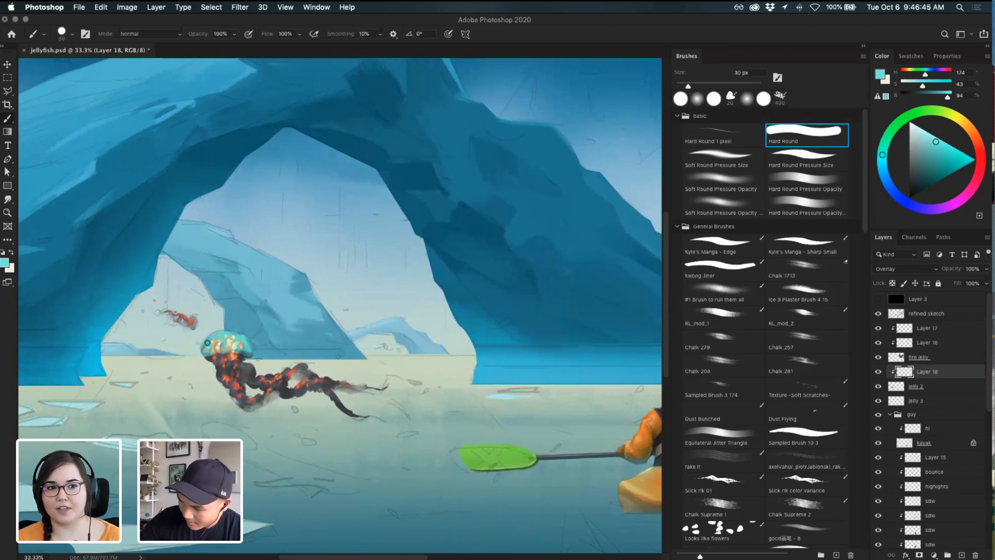
- Soften the teal on the lower part of the jelly 2 bell with a 70 px soft eraser at 50% opacity
{"action": "key", "text": "e"}
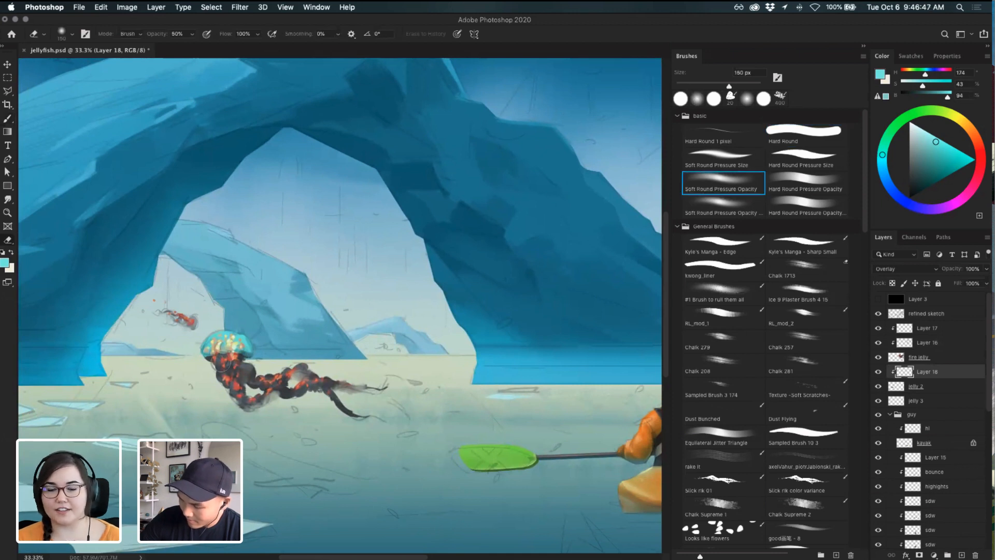
{"action": "left_click_drag", "start_coordinate": [220, 355], "coordinate": [241, 352]}
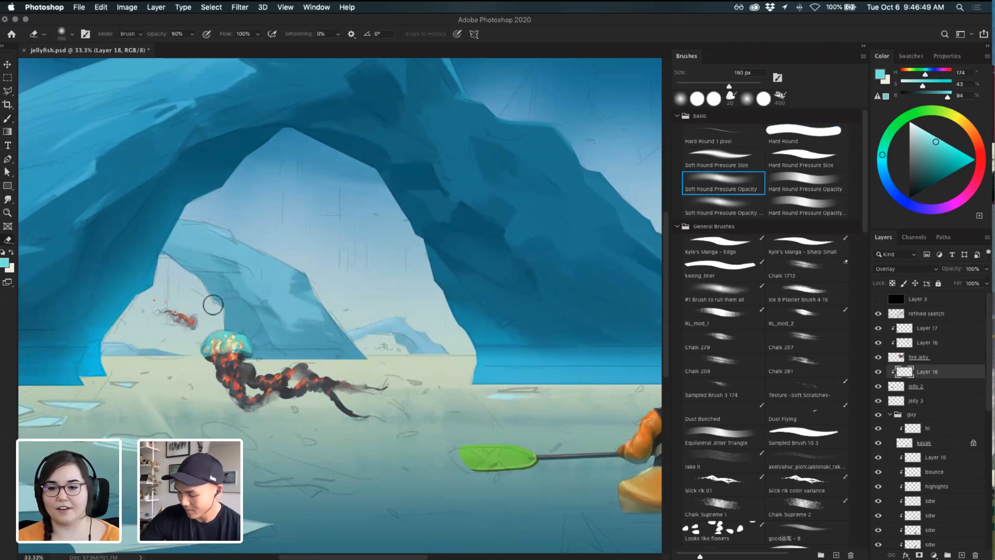
{"action": "key", "text": "bracketleft"}
{"action": "key", "text": "bracketleft"}
{"action": "key", "text": "bracketleft"}
{"action": "key", "text": "bracketleft"}
{"action": "key", "text": "bracketleft"}
{"action": "key", "text": "super+z"}
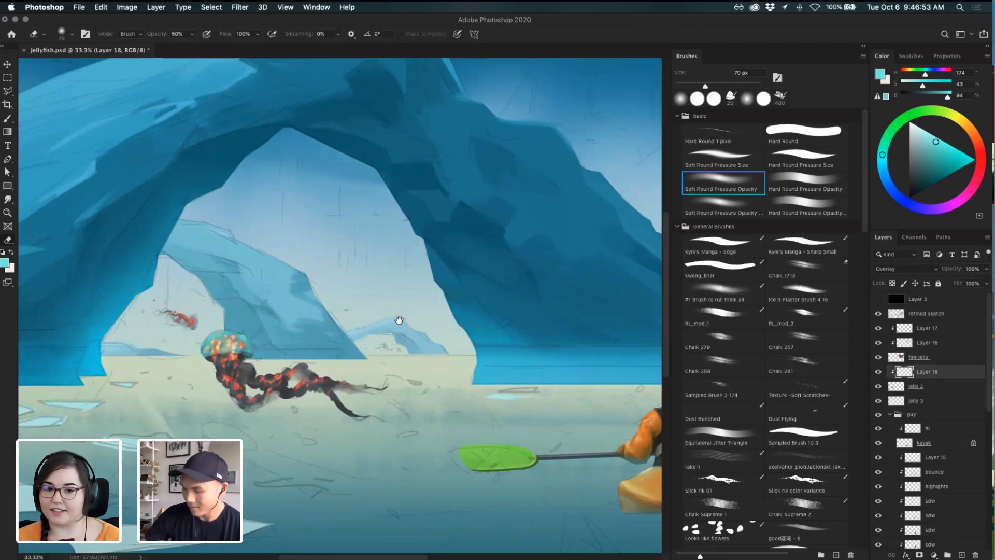
{"action": "left_click_drag", "start_coordinate": [398, 320], "coordinate": [382, 331]}
{"action": "key", "text": "super+minus"}
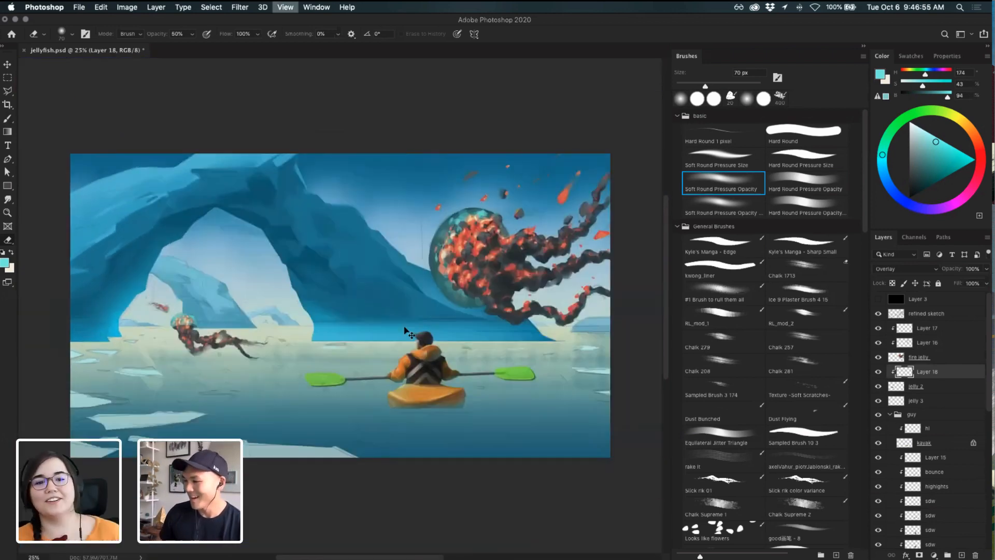
- Lock Layer 18's transparency and shade the jelly 2 bell with a darker teal (H 174, S 52, B 66) using a 150 px soft round brush
{"action": "key", "text": "i"}
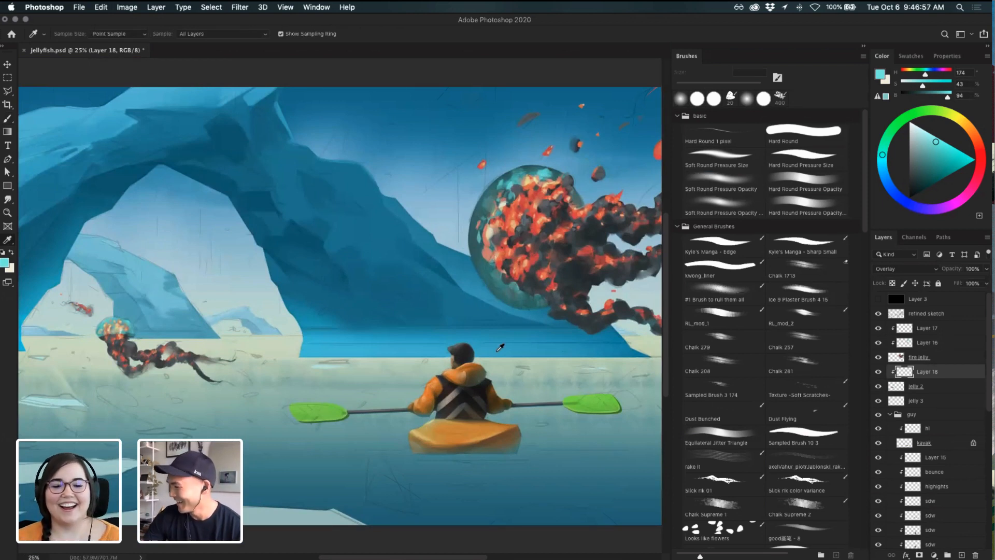
{"action": "left_click_drag", "start_coordinate": [934, 151], "coordinate": [931, 160]}
{"action": "key", "text": "b"}
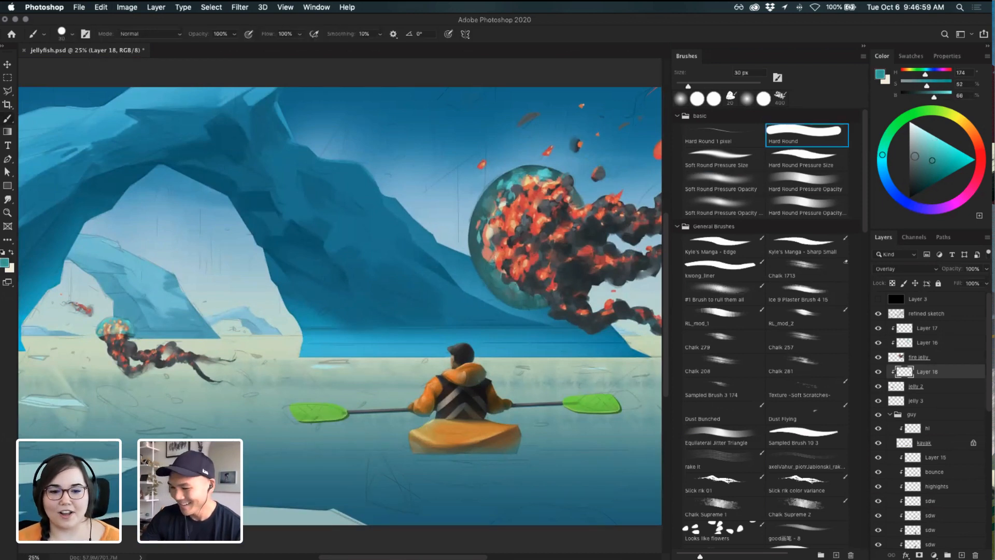
{"action": "left_click_drag", "start_coordinate": [324, 280], "coordinate": [456, 269]}
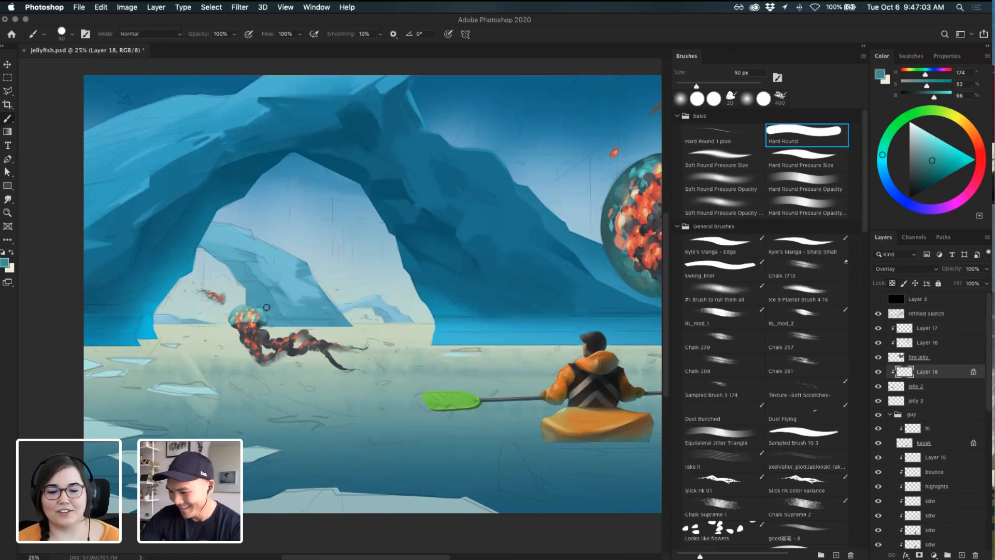
{"action": "key", "text": "bracketright"}
{"action": "key", "text": "bracketright"}
{"action": "key", "text": "bracketright"}
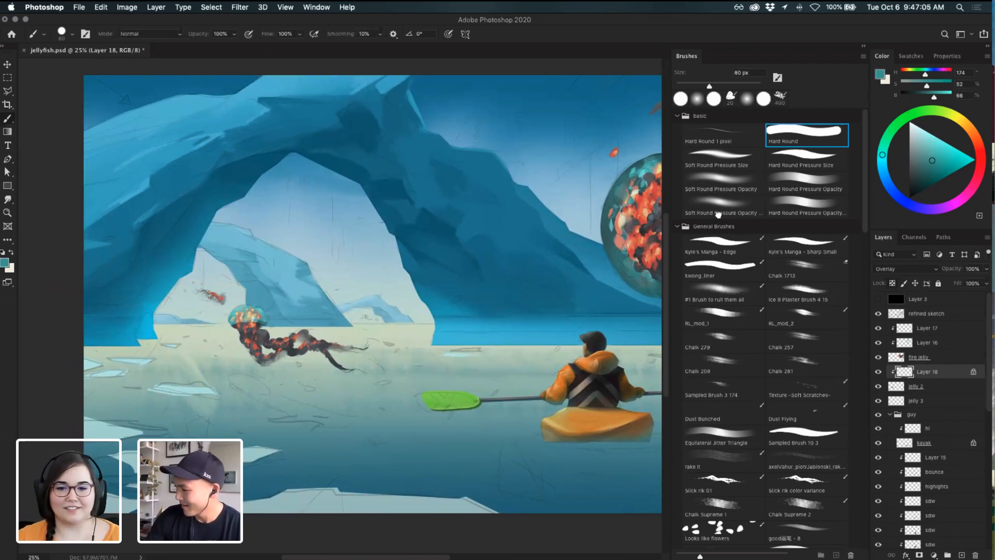
{"action": "left_click", "coordinate": [717, 214]}
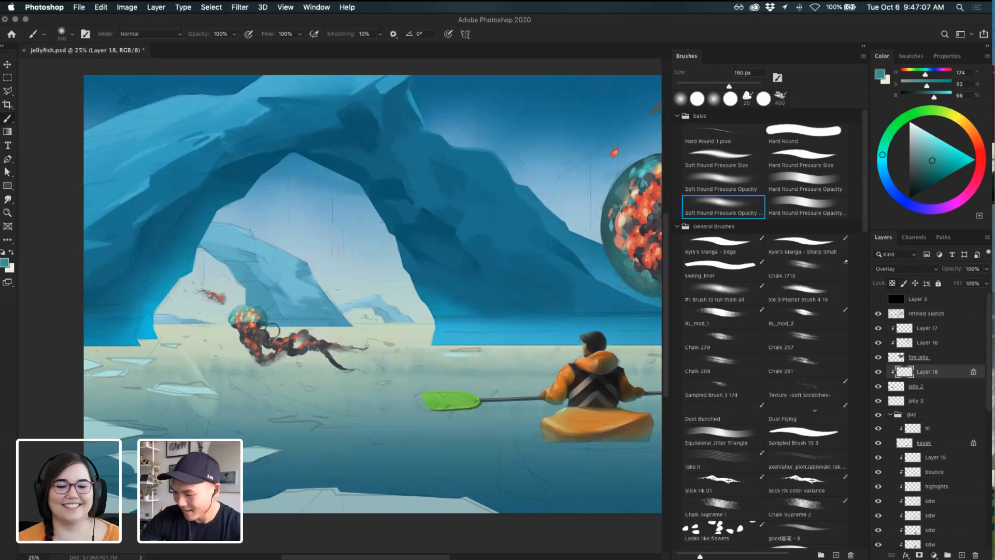
{"action": "key", "text": "super+z"}
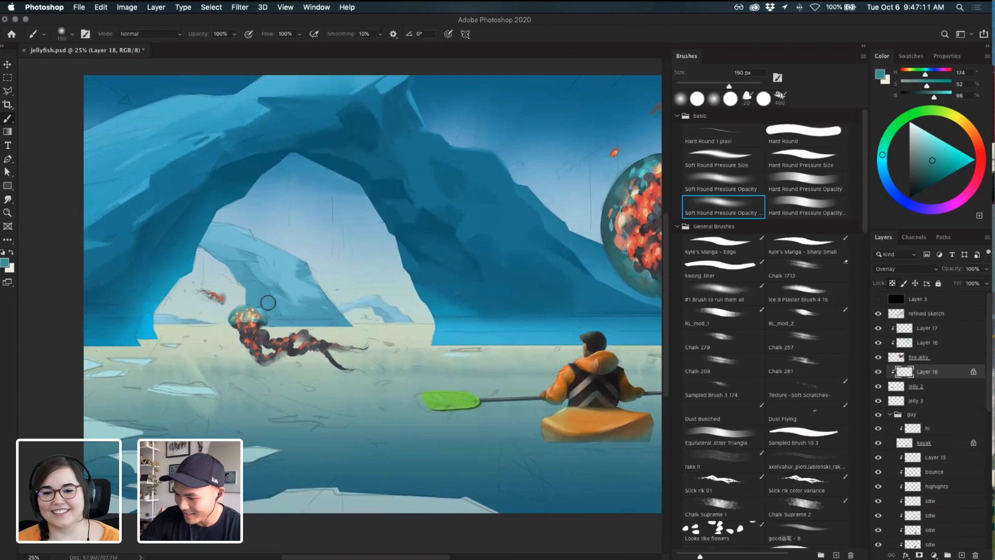
{"action": "left_click_drag", "start_coordinate": [327, 300], "coordinate": [202, 298]}
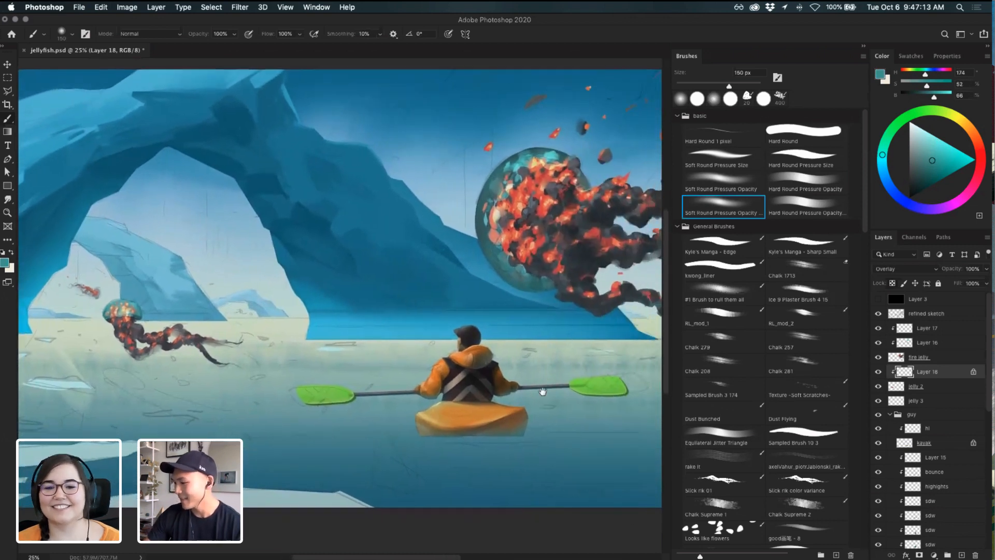
{"action": "left_click_drag", "start_coordinate": [541, 390], "coordinate": [558, 428]}
{"action": "left_click_drag", "start_coordinate": [481, 417], "coordinate": [518, 384]}
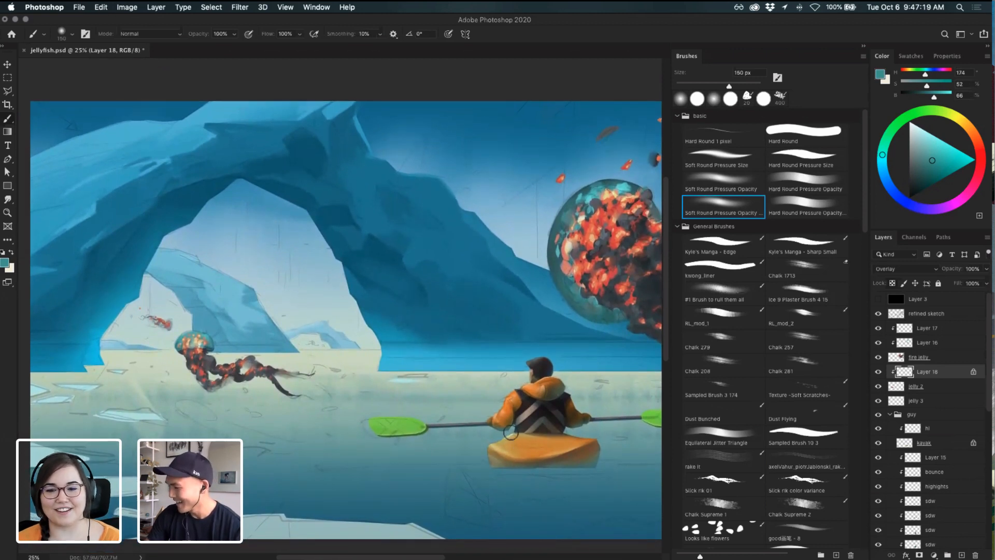
- Select the smallest, farthest jellyfish's layer, jelly 3, and create a new layer clipped to it
{"action": "key", "text": "v"}
{"action": "left_click_drag", "start_coordinate": [559, 267], "coordinate": [548, 267]}
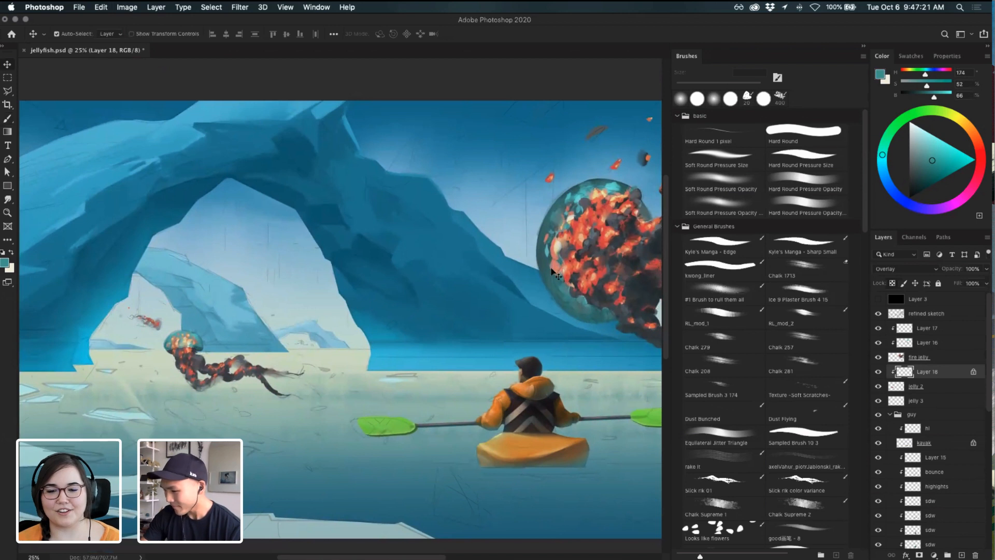
{"action": "left_click", "coordinate": [160, 331]}
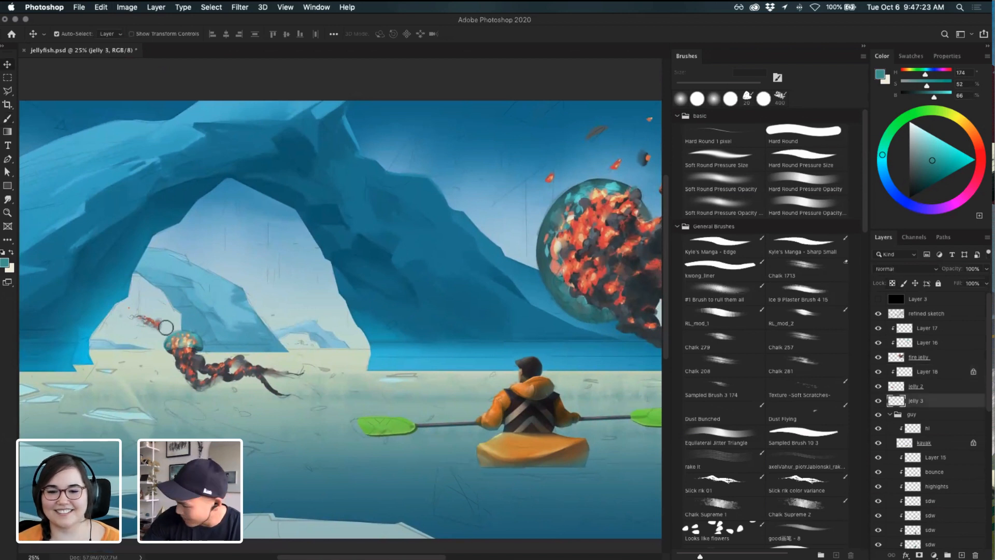
{"action": "key", "text": "b"}
{"action": "left_click", "coordinate": [961, 554]}
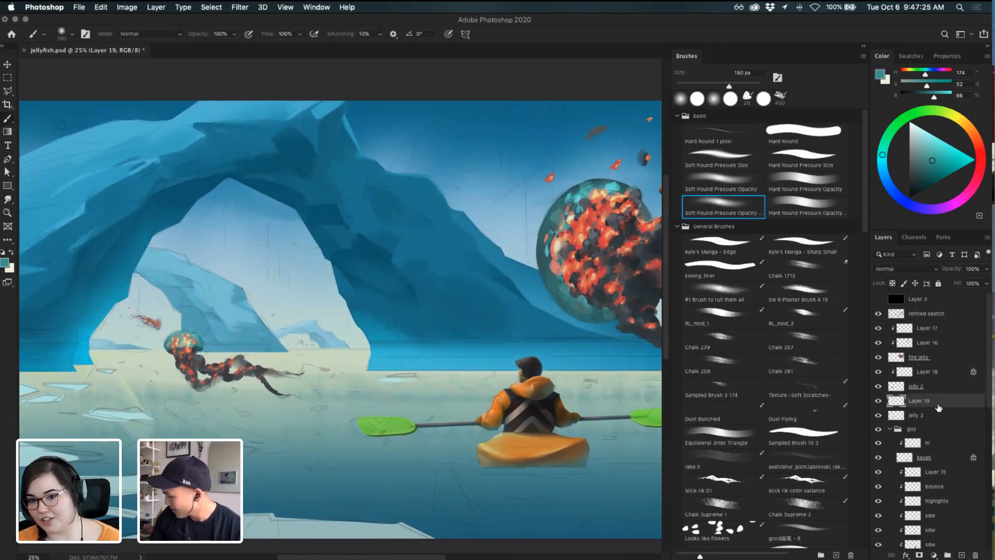
{"action": "left_click", "coordinate": [937, 405], "text": "alt"}
- Paint the tip of the farthest jellyfish dark teal as its bell with the Hard Round brush at 50 px
{"action": "left_click", "coordinate": [810, 136]}
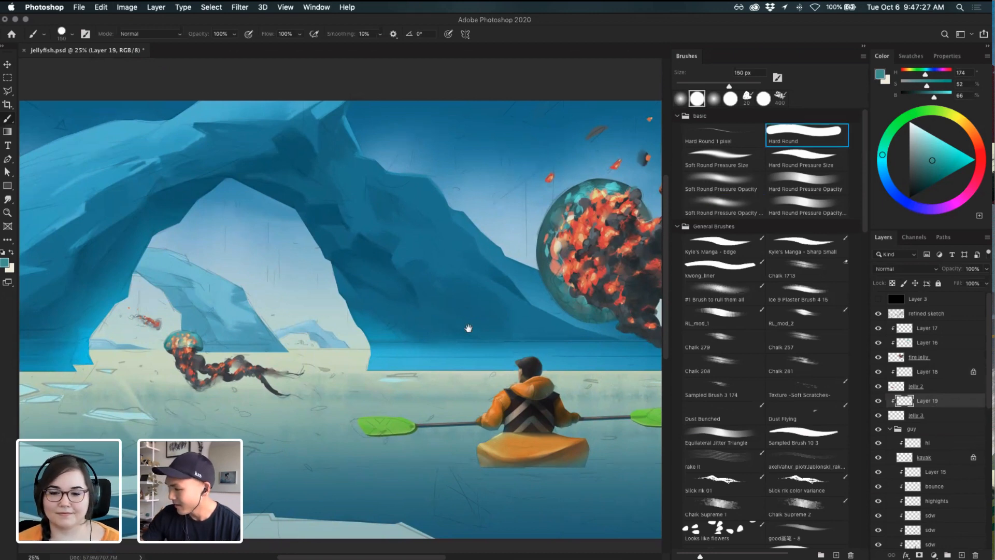
{"action": "scroll", "coordinate": [469, 323], "scroll_direction": "left", "scroll_amount": 5}
{"action": "key", "text": "super+="}
{"action": "key", "text": "super+="}
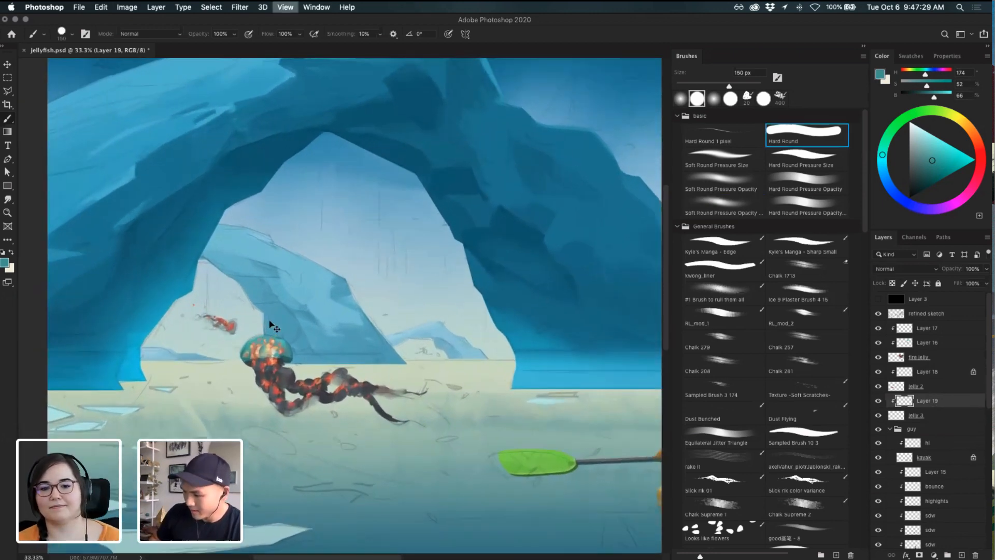
{"action": "left_click_drag", "start_coordinate": [358, 342], "coordinate": [460, 316]}
{"action": "key", "text": "["}
{"action": "key", "text": "["}
{"action": "key", "text": "["}
{"action": "key", "text": "["}
{"action": "key", "text": "["}
{"action": "key", "text": "["}
{"action": "key", "text": "["}
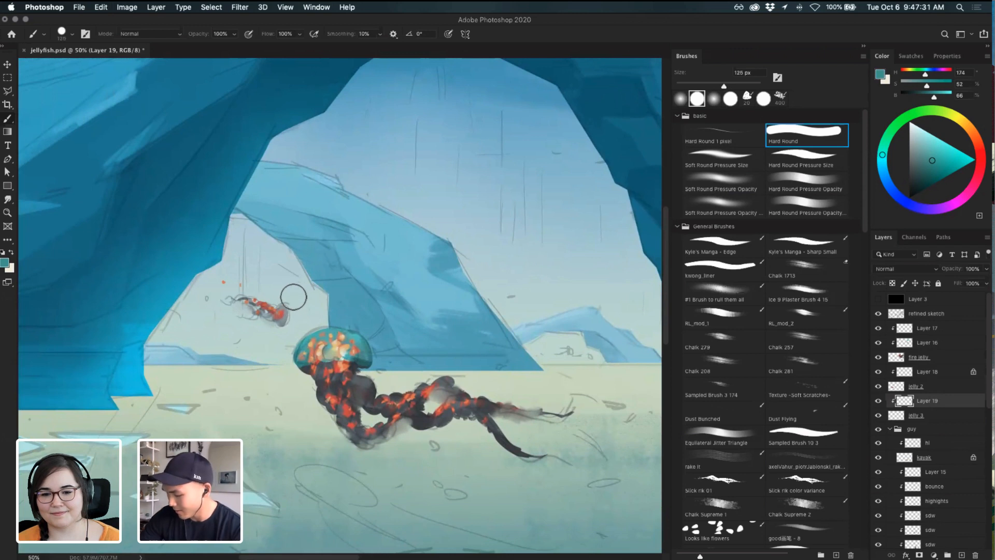
{"action": "mouse_move", "coordinate": [285, 306]}
{"action": "left_mouse_down"}
{"action": "mouse_move", "coordinate": [278, 328]}
{"action": "mouse_move", "coordinate": [288, 310]}
{"action": "left_mouse_up"}
{"action": "key", "text": "e"}
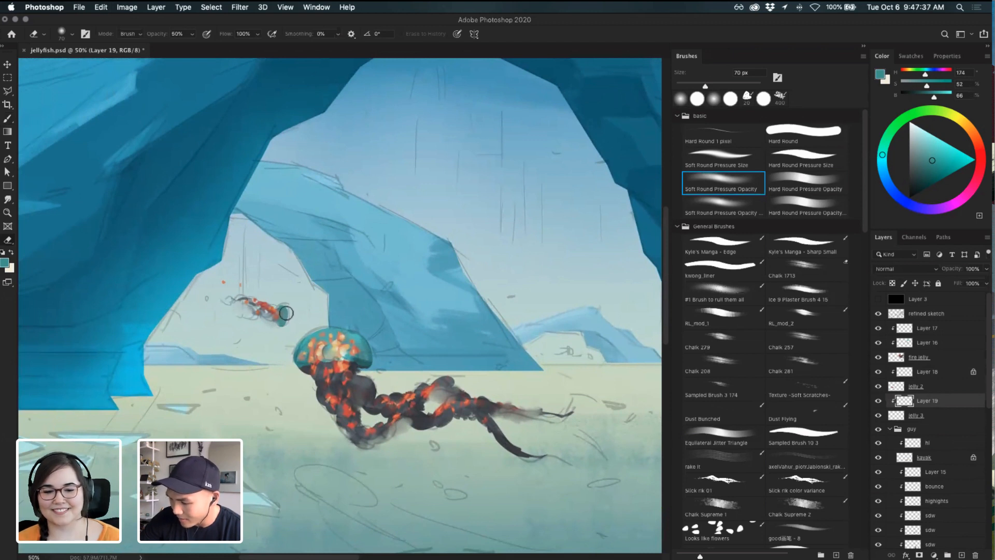
{"action": "key", "text": "b"}
{"action": "mouse_move", "coordinate": [468, 345]}
{"action": "left_mouse_down"}
{"action": "mouse_move", "coordinate": [442, 342]}
{"action": "mouse_move", "coordinate": [457, 355]}
{"action": "left_mouse_up"}
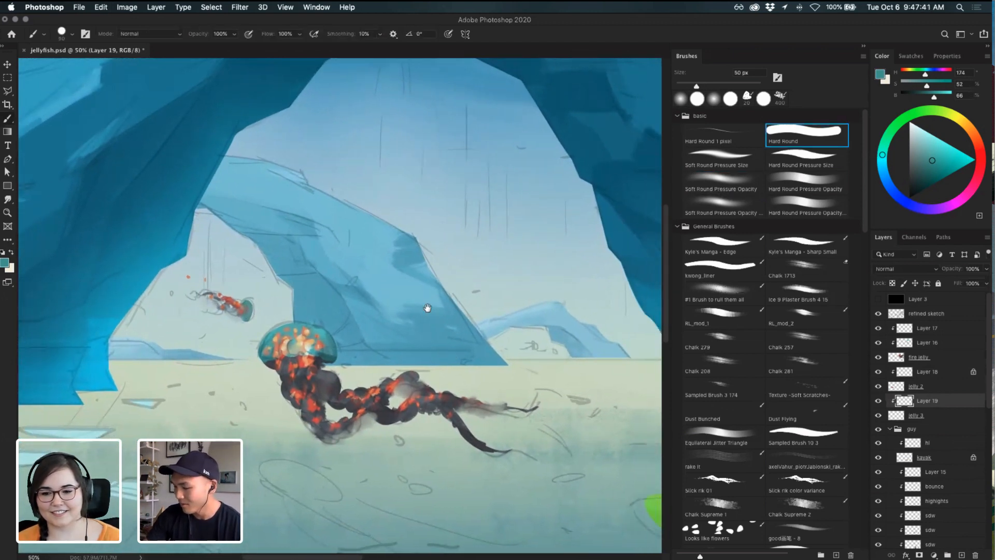
- Select the jelly 2 bell's shading layer and check its blend mode, keeping Overlay
{"action": "key", "text": "v"}
{"action": "left_click", "coordinate": [326, 330]}
{"action": "left_click", "coordinate": [932, 269]}
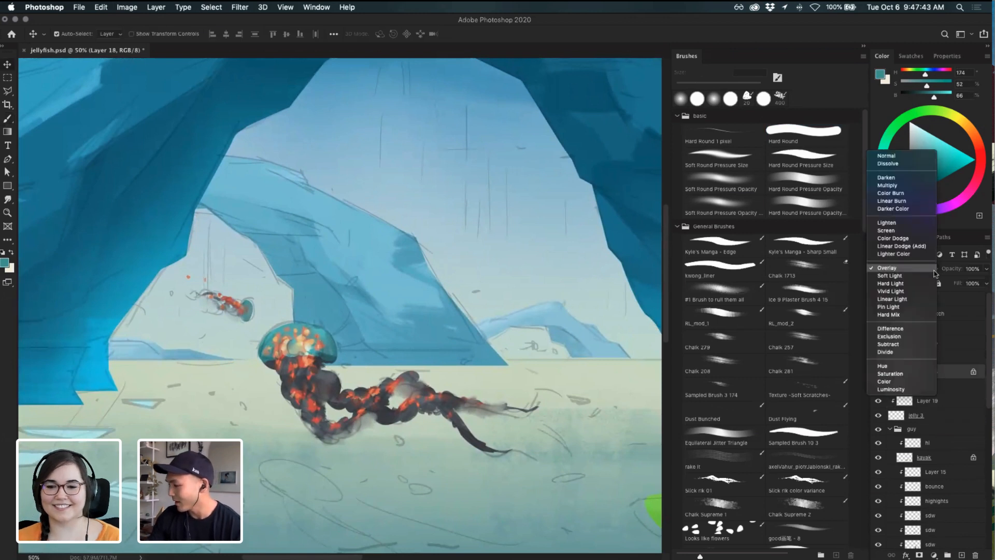
{"action": "left_click", "coordinate": [929, 270]}
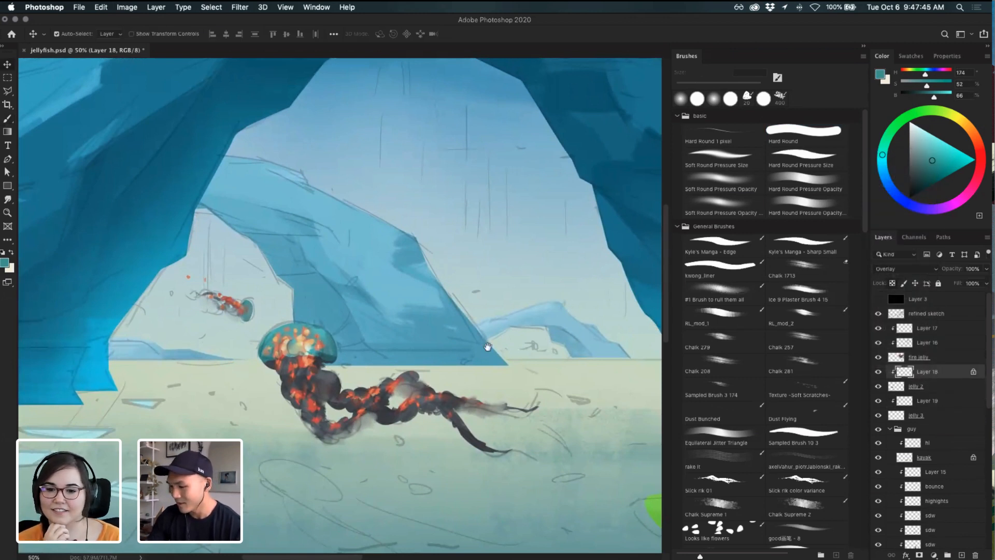
- Try softening the jelly 2 bell's shading with the 70 px soft eraser, undo it and review the wider scene
{"action": "scroll", "coordinate": [487, 350], "scroll_direction": "down", "scroll_amount": 1}
{"action": "key", "text": "e"}
{"action": "key", "text": "super+z"}
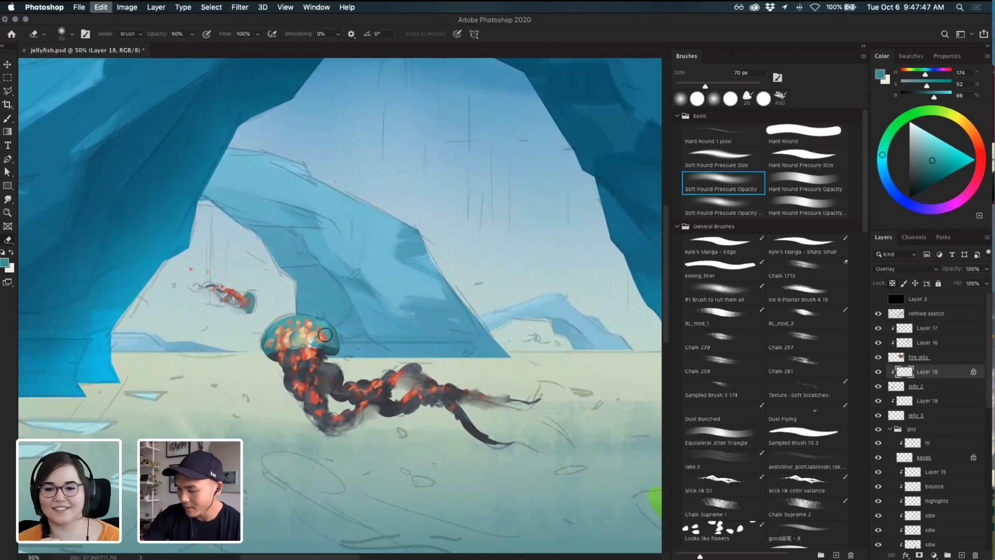
{"action": "key", "text": "b"}
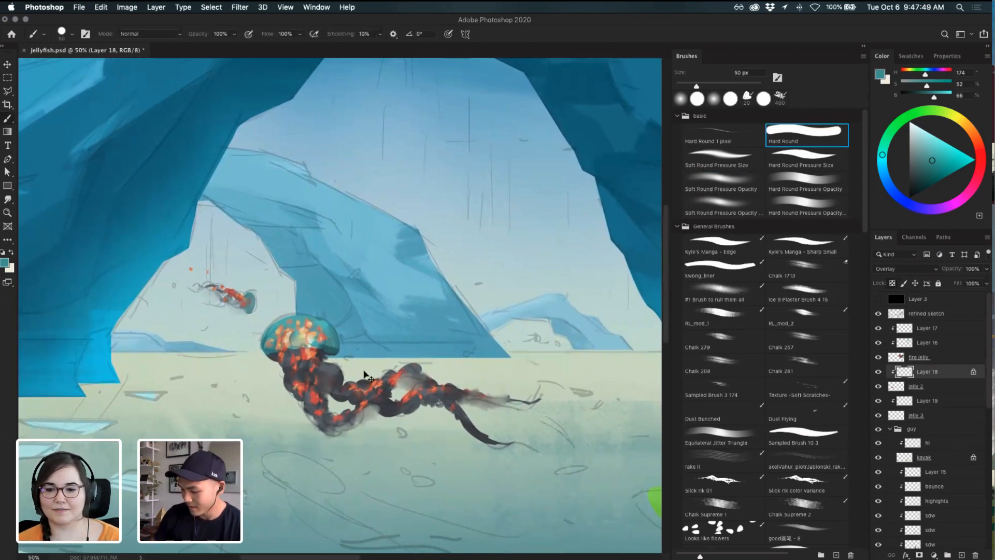
{"action": "key", "text": "super+minus"}
{"action": "key", "text": "super+minus"}
{"action": "key", "text": "super+plus"}
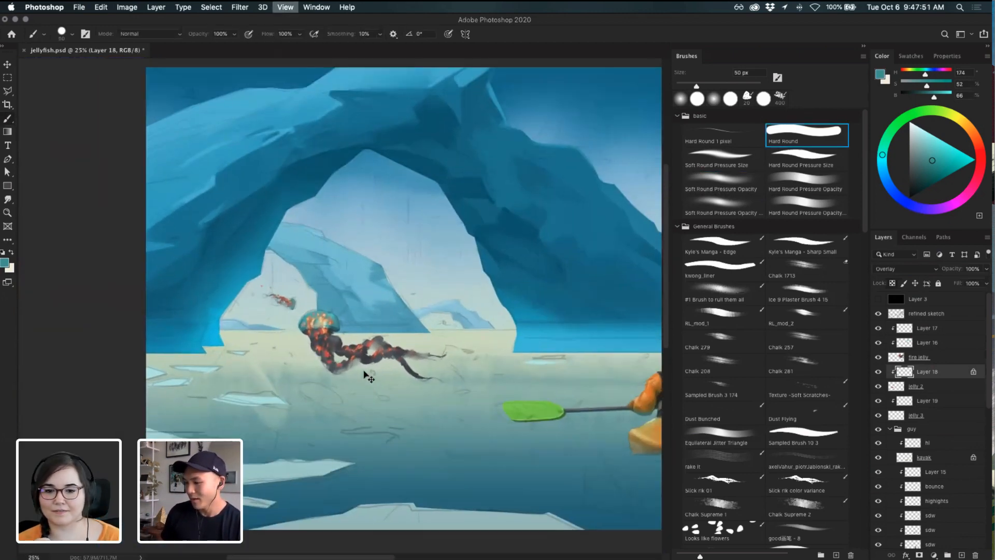
- Create a new clipped layer directly above the large jellyfish's fire jelly layer
{"action": "key", "text": "super+minus"}
{"action": "left_click_drag", "start_coordinate": [372, 296], "coordinate": [331, 302]}
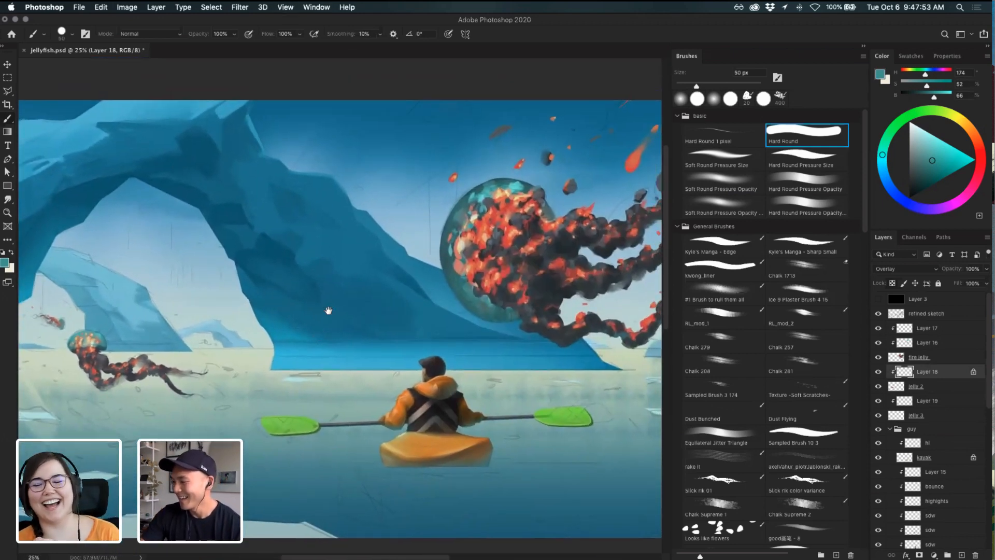
{"action": "left_click", "coordinate": [460, 224], "text": "super"}
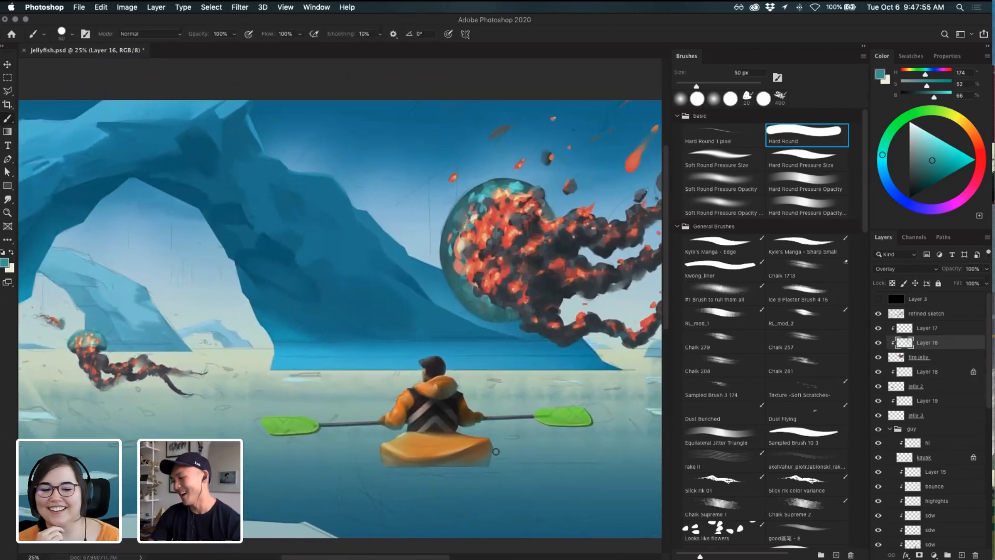
{"action": "left_click", "coordinate": [948, 356]}
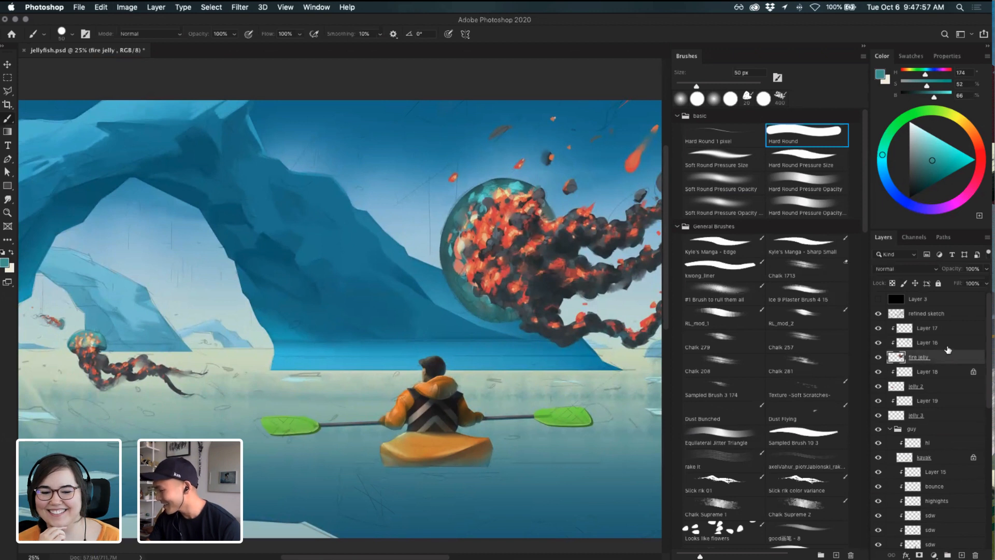
{"action": "left_click", "coordinate": [960, 555]}
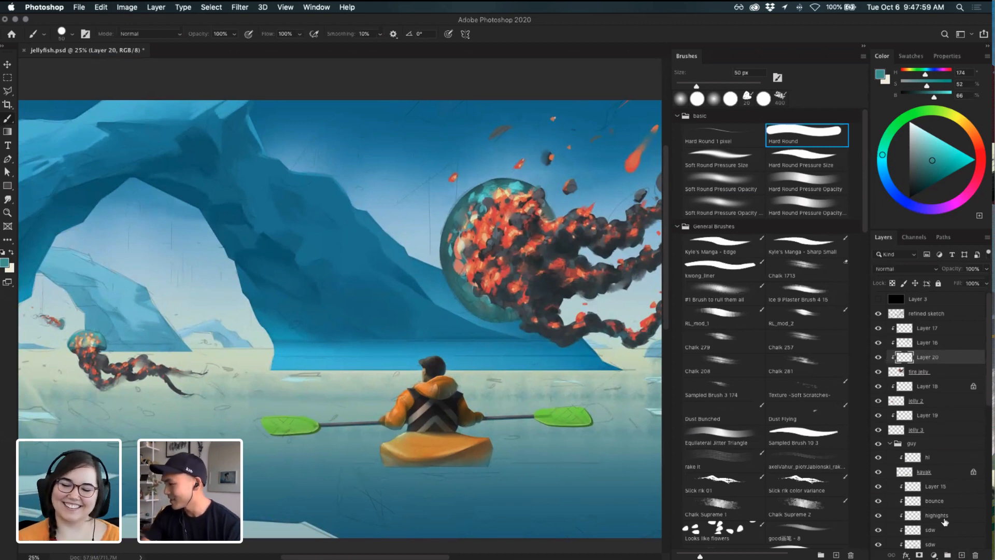
- Select the large bell's Overlay shading layer, Layer 16, and set up a 200 px Soft Round Pressure Opacity brush in pale yellow
{"action": "left_click", "coordinate": [469, 224], "text": "super"}
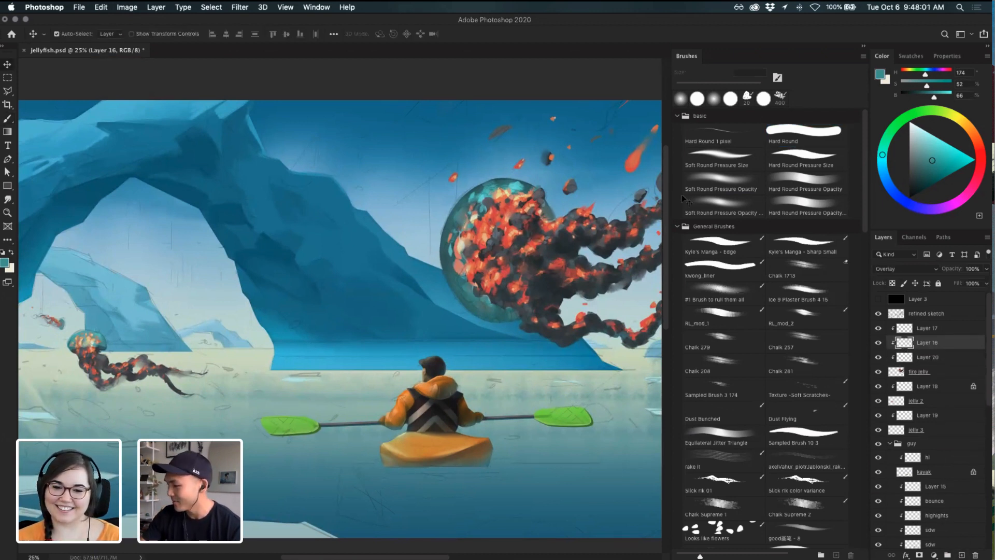
{"action": "mouse_move", "coordinate": [979, 153]}
{"action": "left_mouse_down"}
{"action": "mouse_move", "coordinate": [976, 139]}
{"action": "mouse_move", "coordinate": [951, 154]}
{"action": "left_mouse_up"}
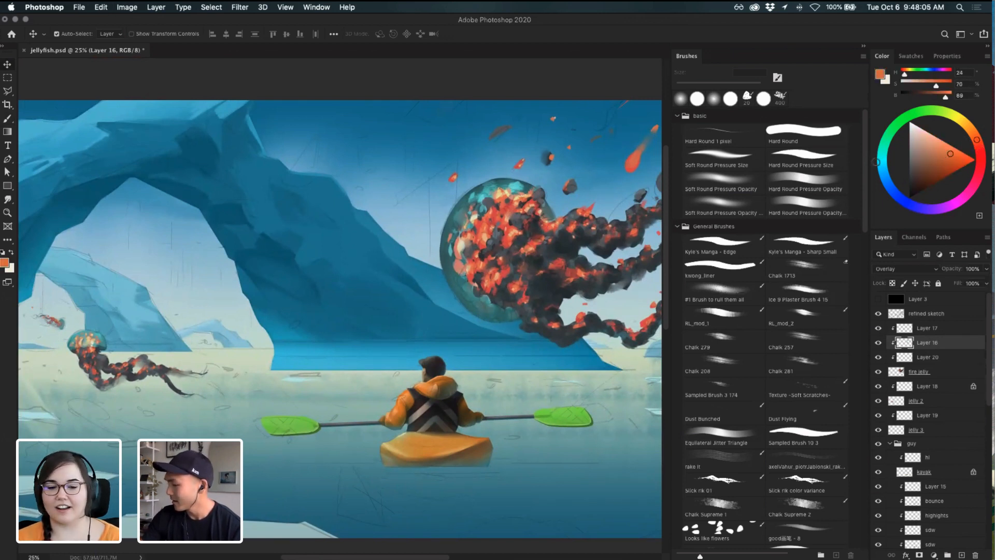
{"action": "left_click", "coordinate": [803, 132]}
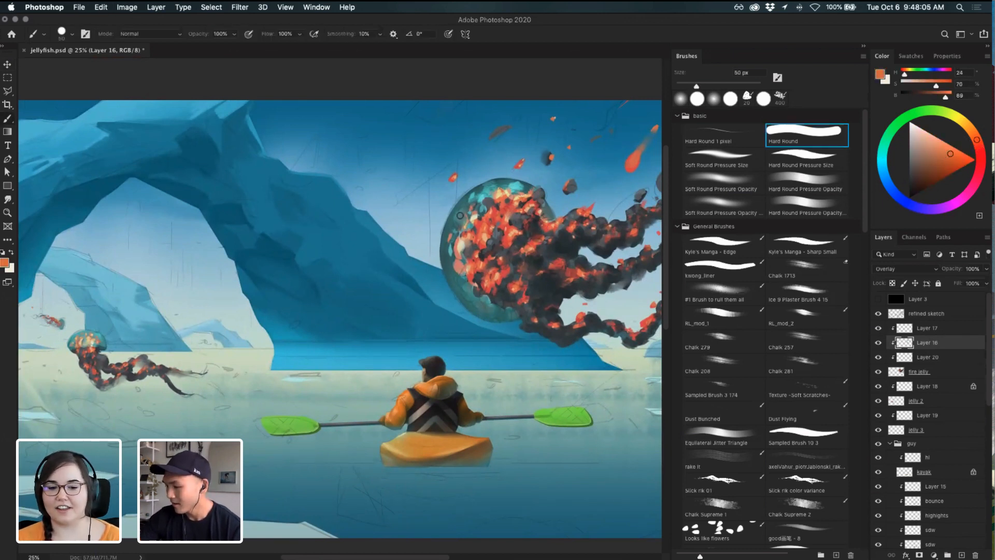
{"action": "left_click", "coordinate": [734, 207]}
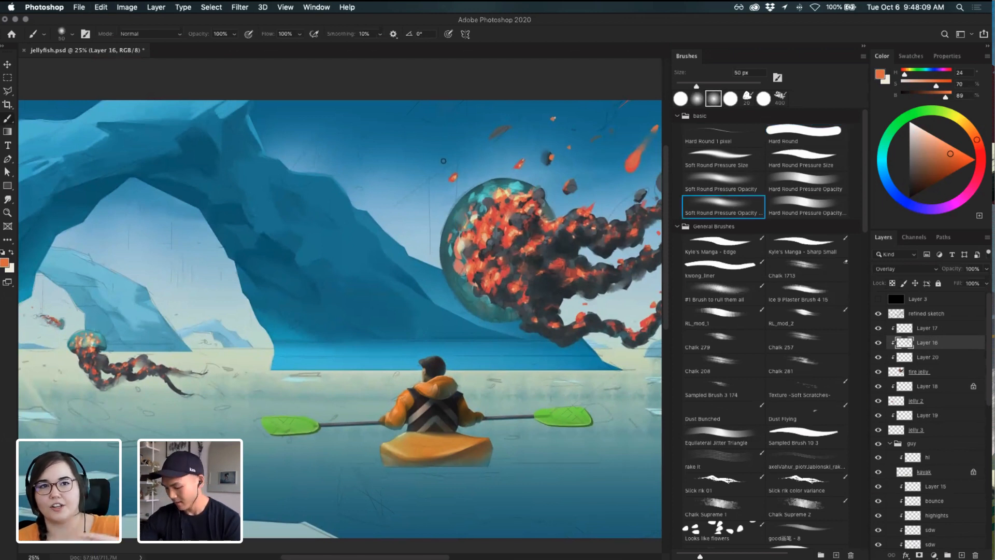
{"action": "key", "text": "bracketright"}
{"action": "key", "text": "bracketright"}
{"action": "key", "text": "bracketright"}
{"action": "key", "text": "bracketright"}
{"action": "key", "text": "bracketright"}
{"action": "key", "text": "bracketright"}
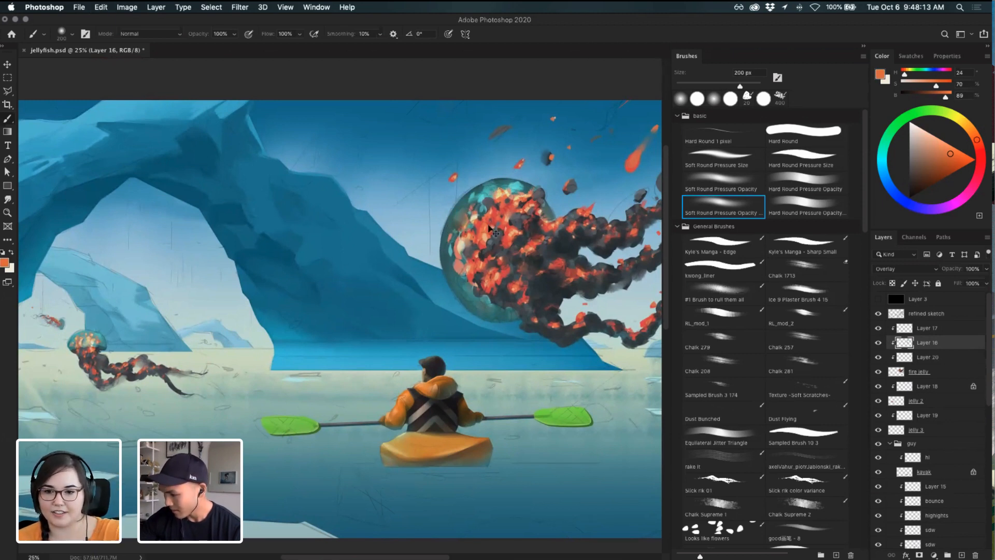
{"action": "key", "text": "i"}
{"action": "left_click", "coordinate": [500, 191]}
{"action": "key", "text": "b"}
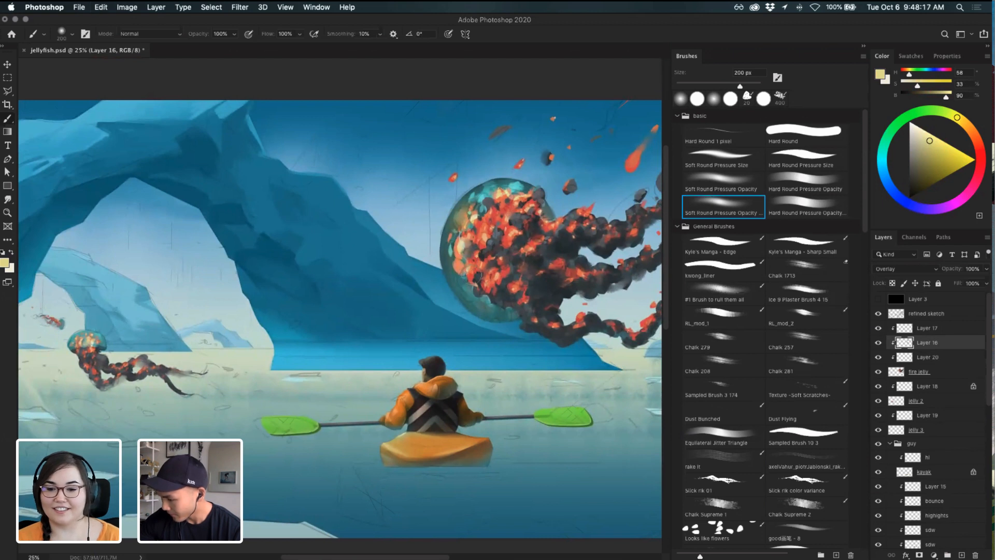
- Try soft pale-yellow glow strokes on the large bell with the 200 px brush and undo them
{"action": "key", "text": "super+z"}
{"action": "key", "text": "super+z"}
{"action": "key", "text": "super+z"}
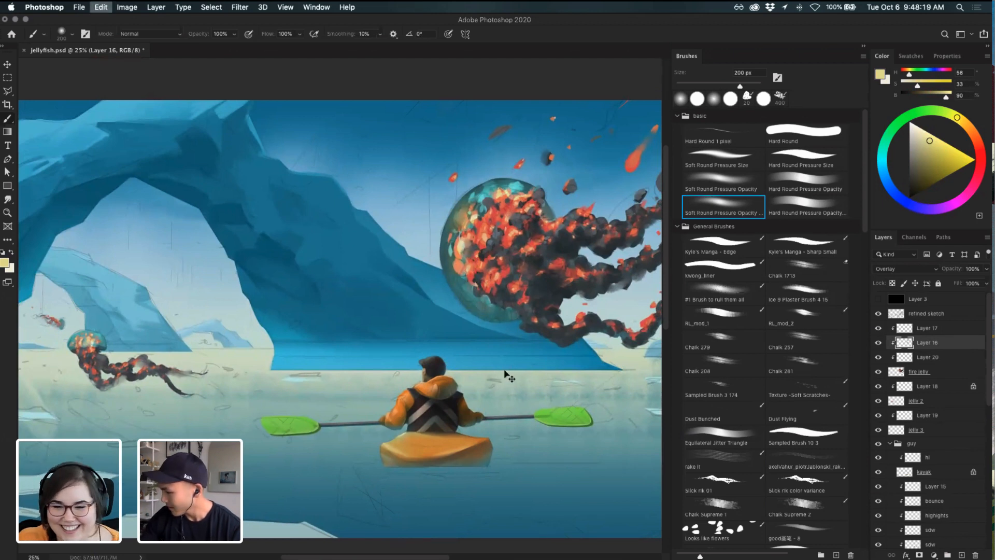
{"action": "key", "text": "super+z"}
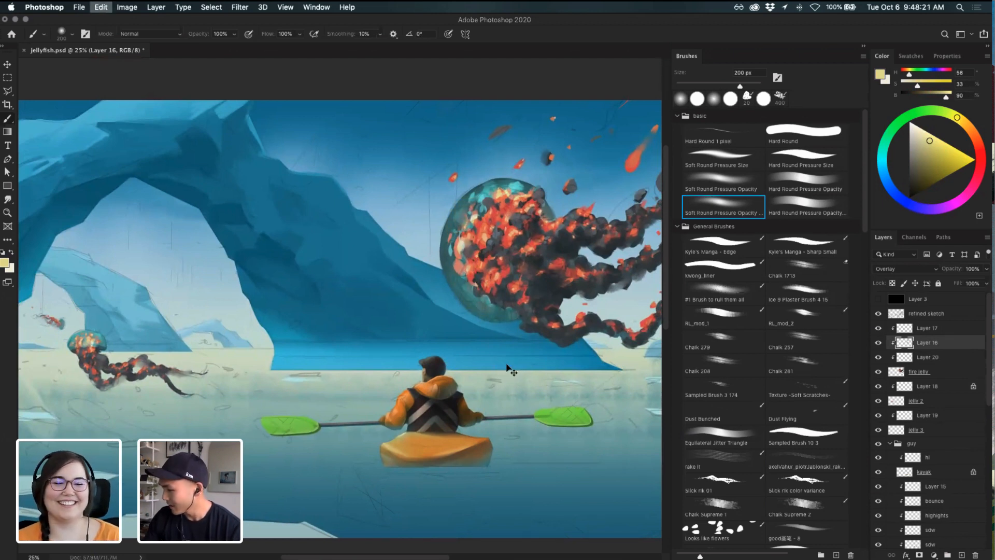
{"action": "key", "text": "super+z"}
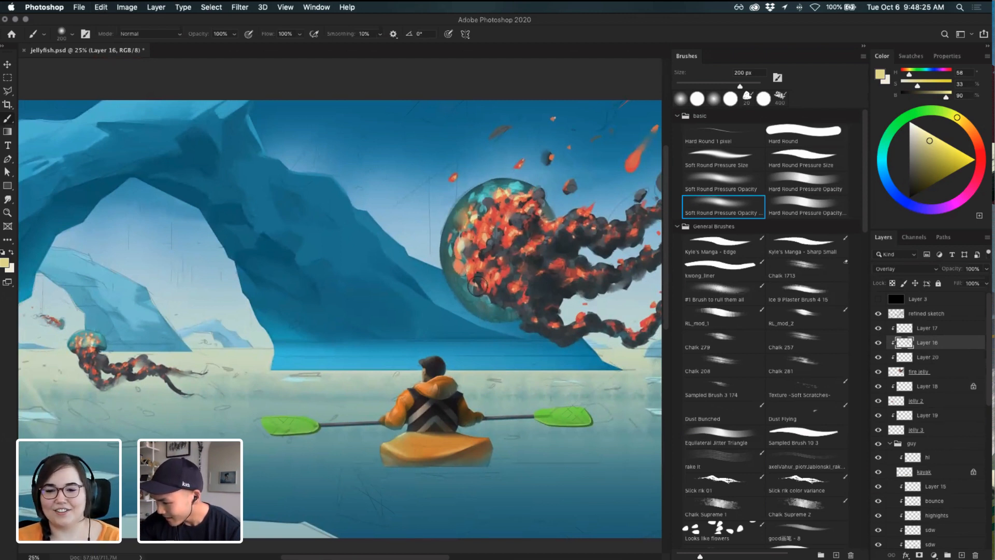
- Paint a soft pale-yellow glow over the teal parts of the large bell at 100 px, undoing unwanted strokes
{"action": "key", "text": "bracketleft"}
{"action": "key", "text": "bracketleft"}
{"action": "key", "text": "bracketleft"}
{"action": "key", "text": "bracketleft"}
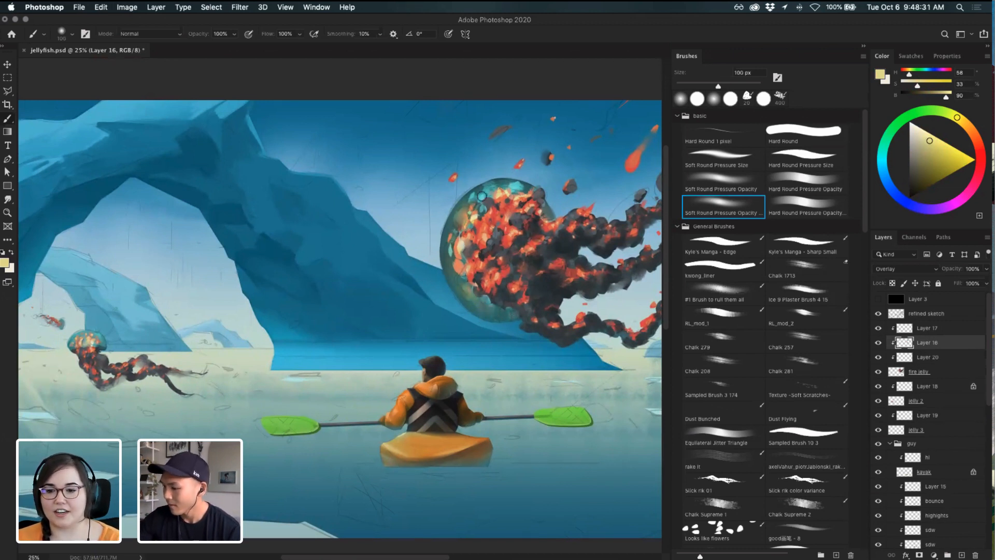
{"action": "key", "text": "super+z"}
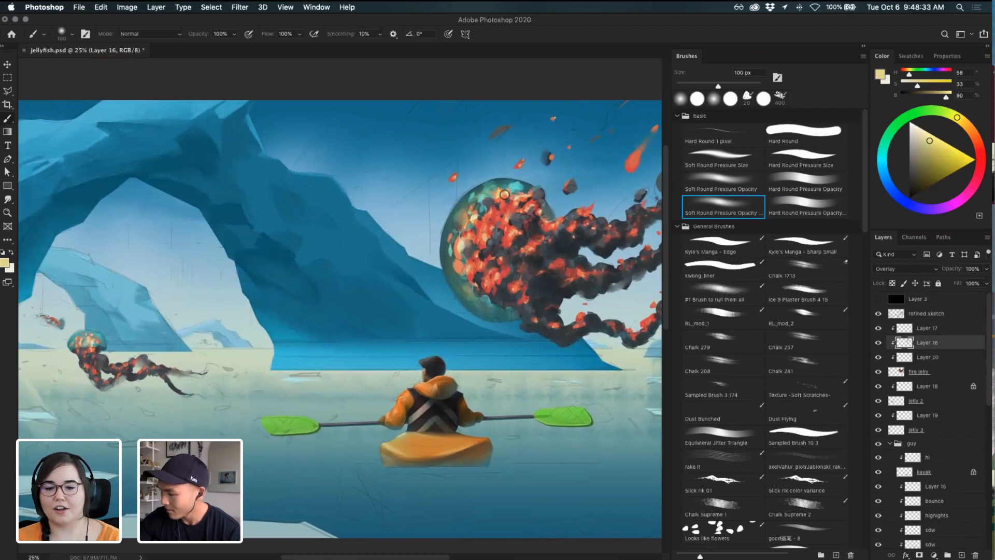
{"action": "key", "text": "super+z"}
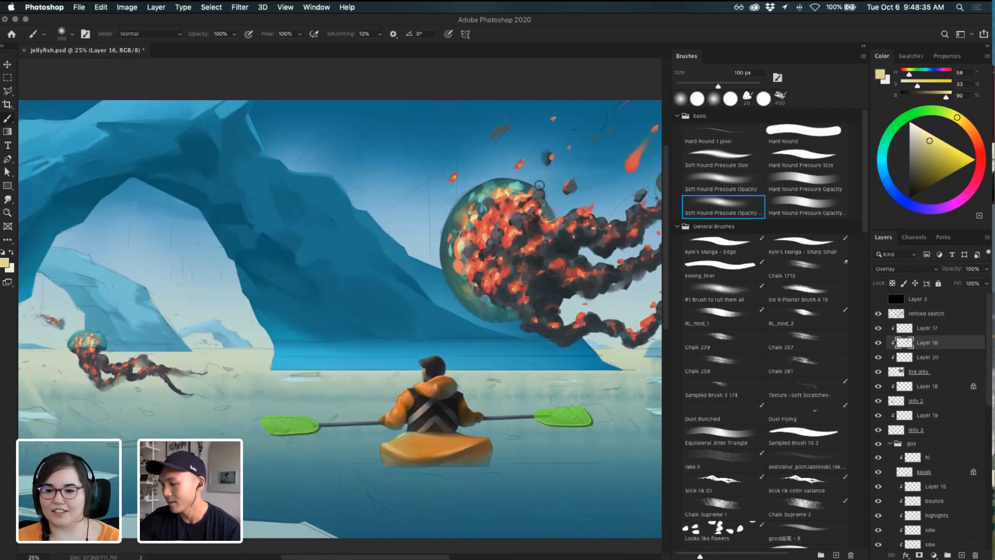
{"action": "key", "text": "super+z"}
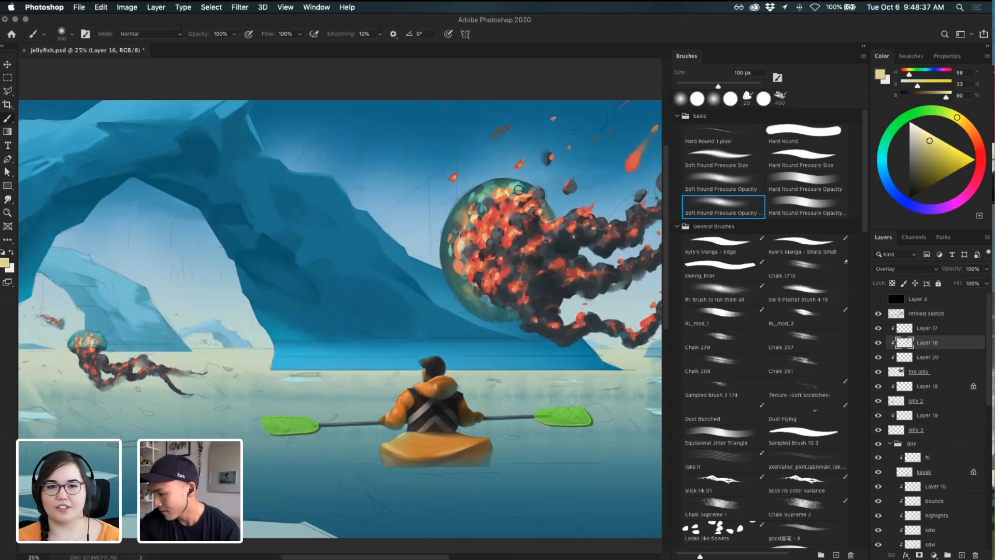
{"action": "key", "text": "super+z"}
{"action": "key", "text": "super+z"}
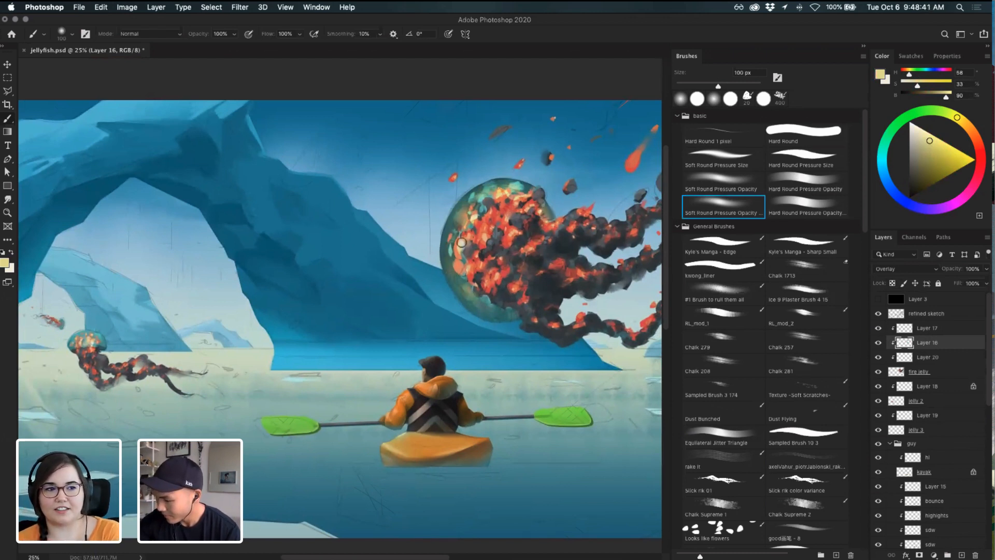
- Select the jelly 2 bell's Overlay shading layer, Layer 18, and unlock its transparent pixels
{"action": "scroll", "coordinate": [454, 243], "scroll_direction": "left", "scroll_amount": 5}
{"action": "key", "text": "v"}
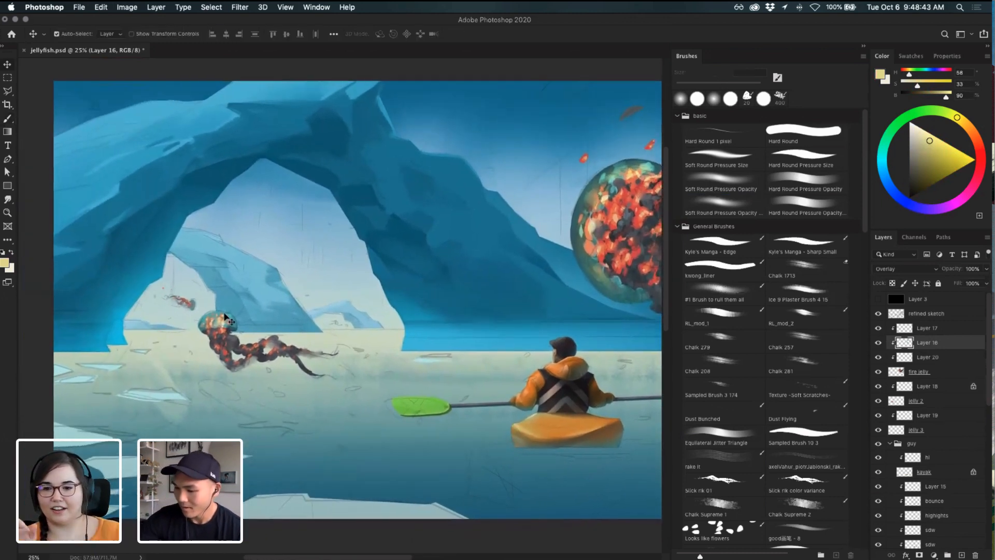
{"action": "left_click", "coordinate": [228, 320]}
{"action": "key", "text": "b"}
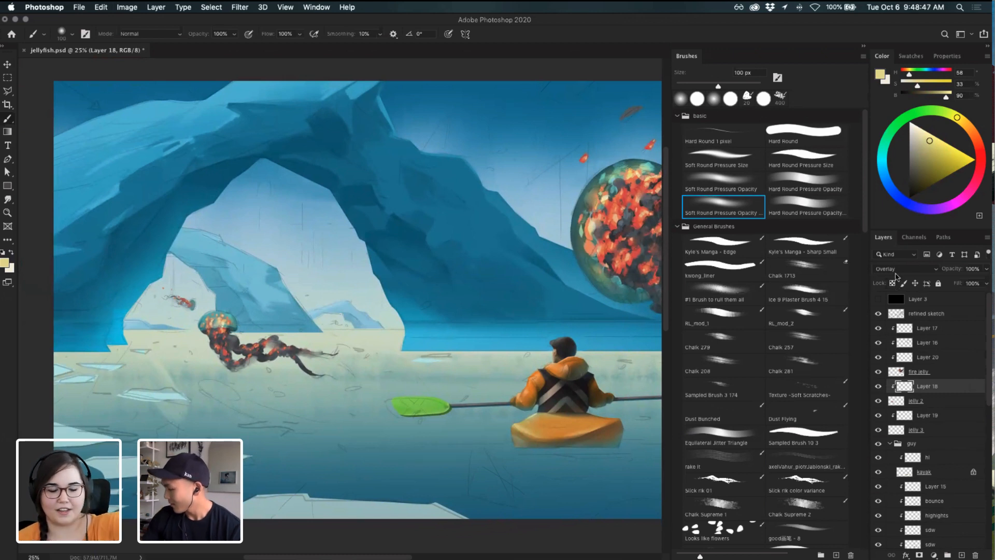
- Paint a warm pale-yellow glow inside the jelly 2 bell, undoing unwanted strokes and reducing the soft brush to 60 px
{"action": "key", "text": "super+z"}
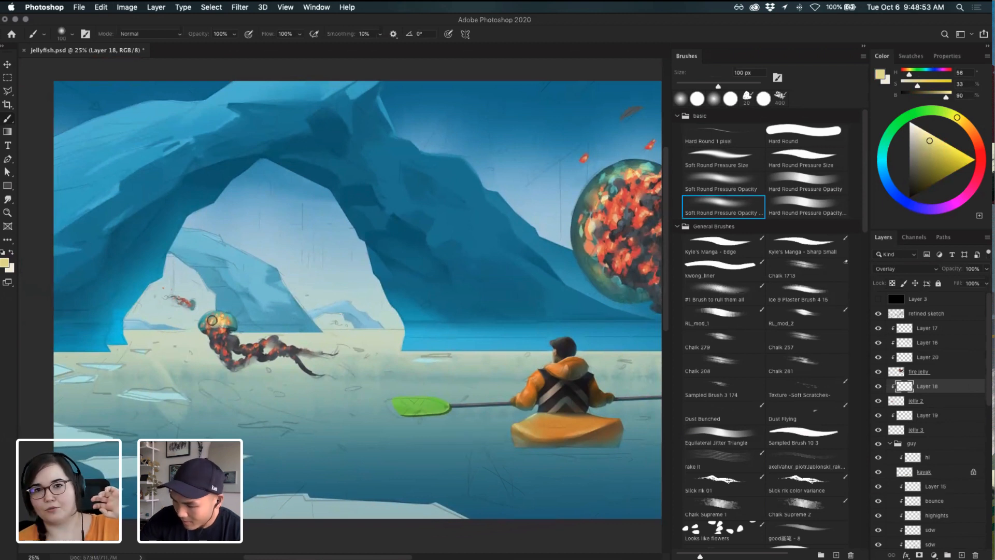
{"action": "key", "text": "super+z"}
{"action": "key", "text": "bracketleft"}
{"action": "key", "text": "bracketleft"}
{"action": "key", "text": "bracketleft"}
{"action": "key", "text": "bracketleft"}
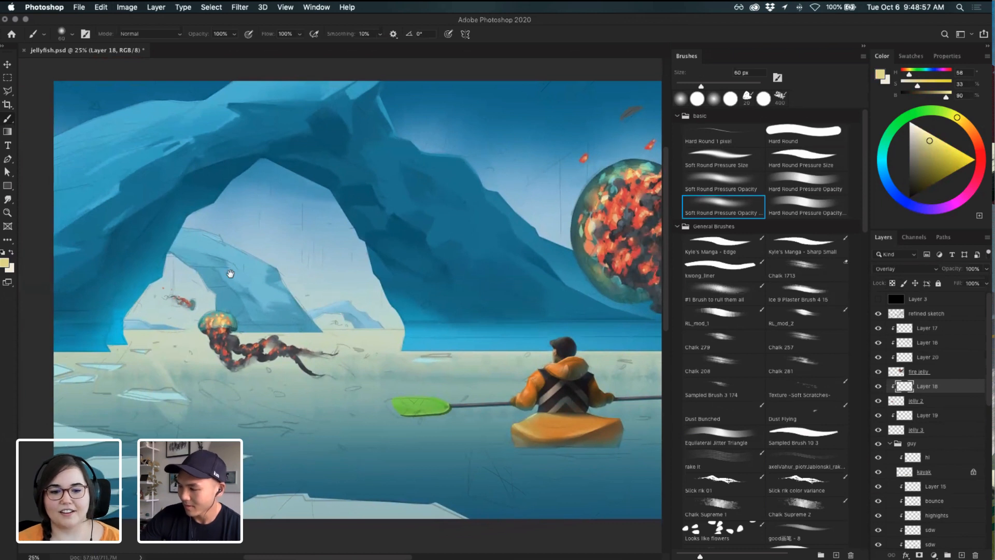
- Reselect the large bell's shading layer, Layer 16, and refine the pale-yellow glow along the bell's outer side at 60 px
{"action": "left_click_drag", "start_coordinate": [362, 263], "coordinate": [298, 280]}
{"action": "left_click_drag", "start_coordinate": [508, 355], "coordinate": [448, 346]}
{"action": "left_click", "coordinate": [493, 301], "text": "super"}
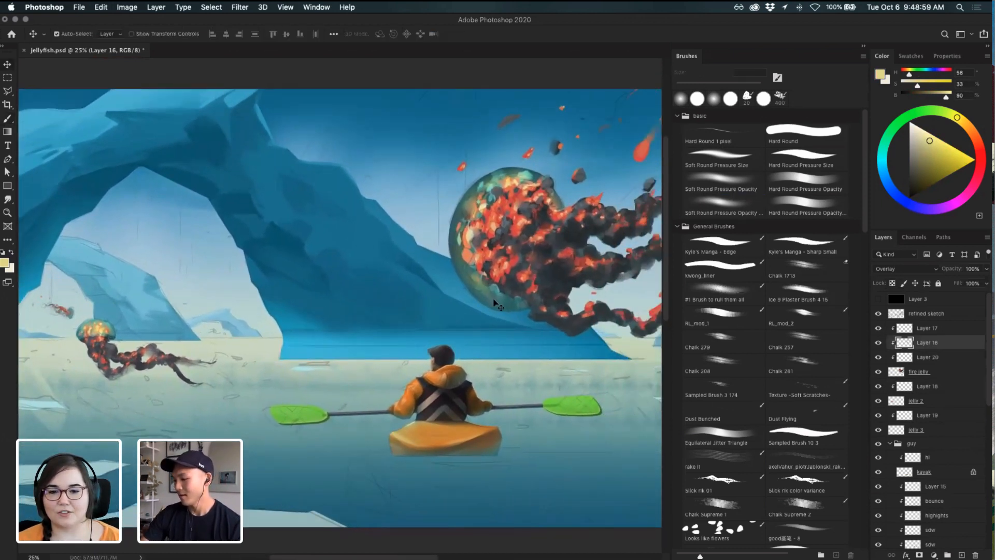
{"action": "key", "text": "super+z"}
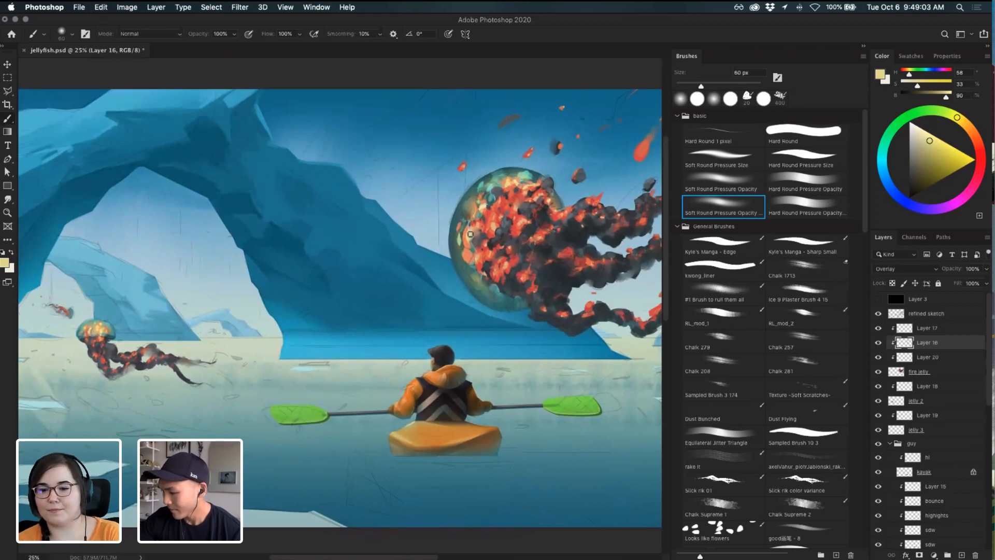
{"action": "key", "text": "super+z"}
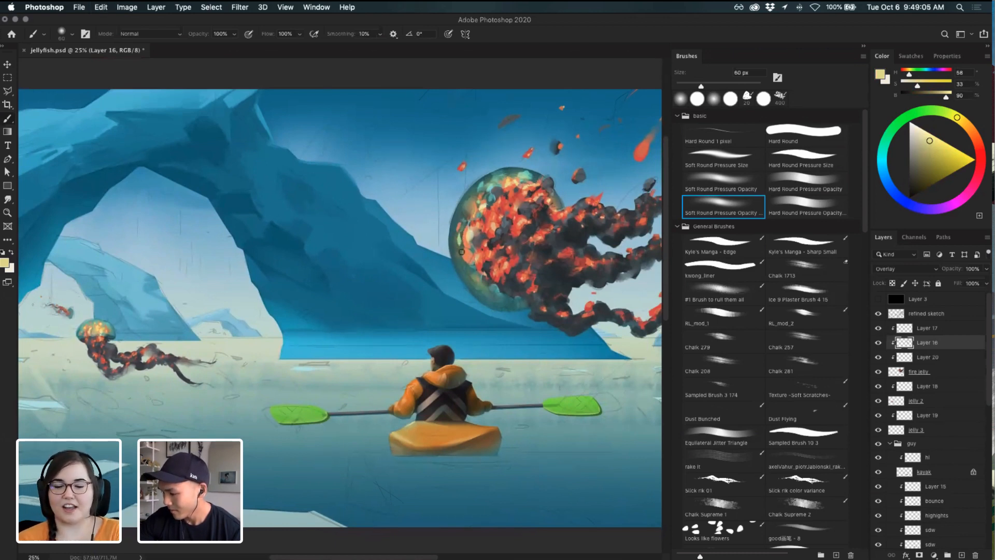
{"action": "left_click_drag", "start_coordinate": [573, 232], "coordinate": [559, 241]}
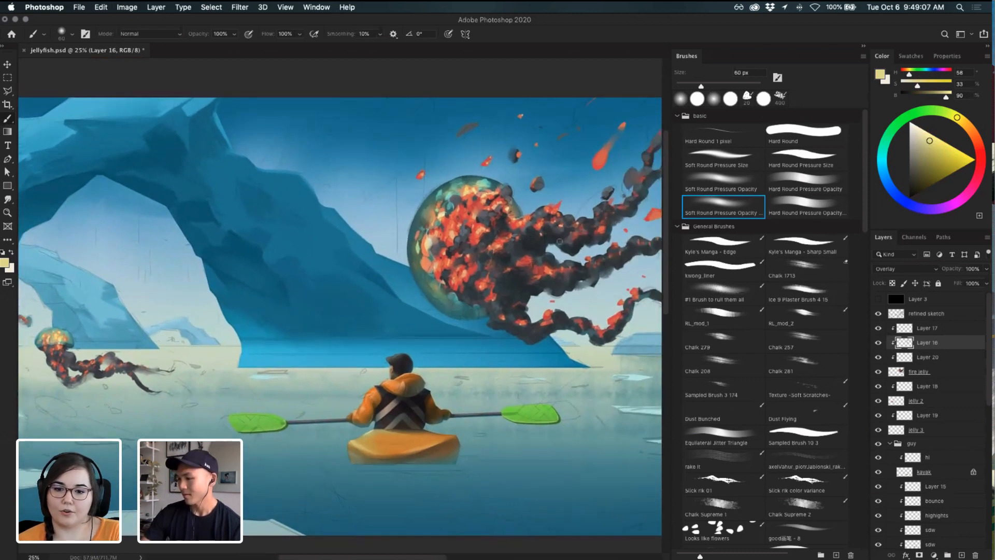
{"action": "key", "text": "super+z"}
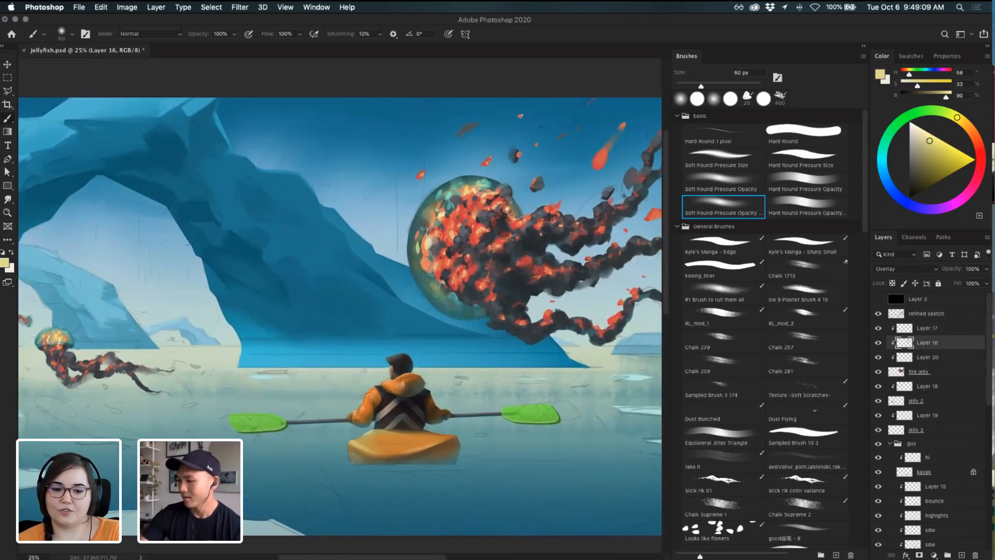
- Select the farthest jellyfish's clipped bell layer, Layer 19, and add a small pale-yellow glow with the soft brush at 25 px
{"action": "left_click_drag", "start_coordinate": [322, 293], "coordinate": [569, 298]}
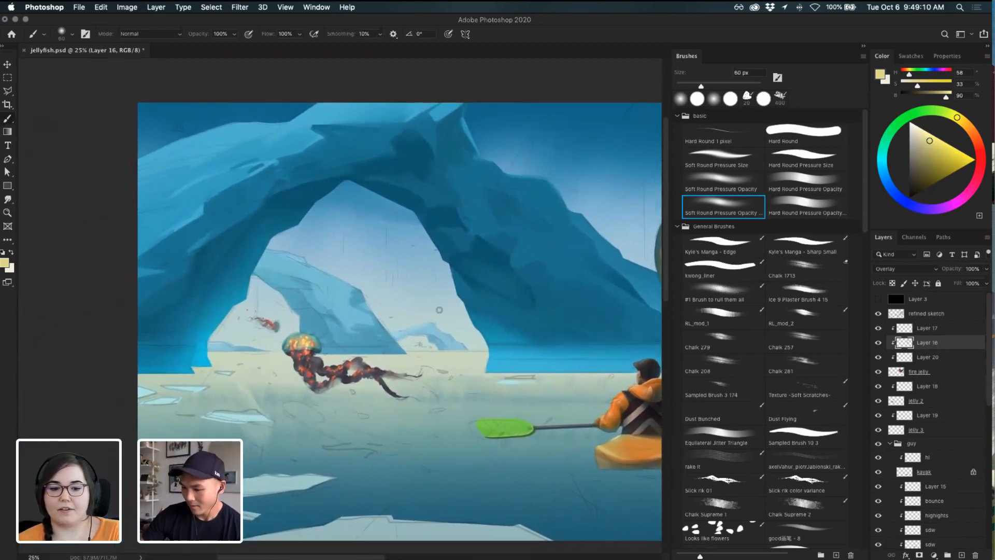
{"action": "left_click", "coordinate": [278, 326], "text": "super"}
{"action": "key", "text": "super+="}
{"action": "key", "text": "super+="}
{"action": "key", "text": "super+="}
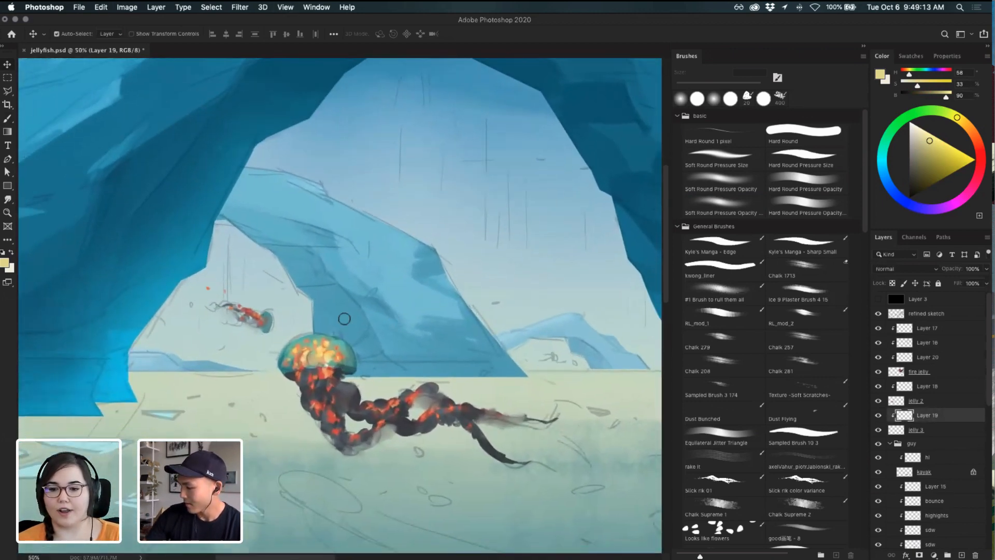
{"action": "key", "text": "b"}
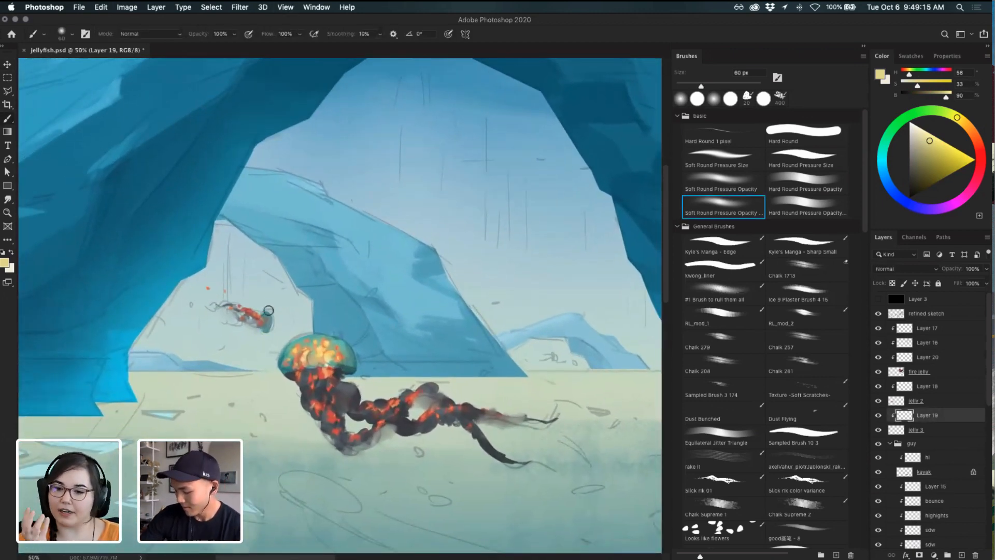
{"action": "key", "text": "["}
{"action": "key", "text": "["}
{"action": "key", "text": "["}
{"action": "key", "text": "["}
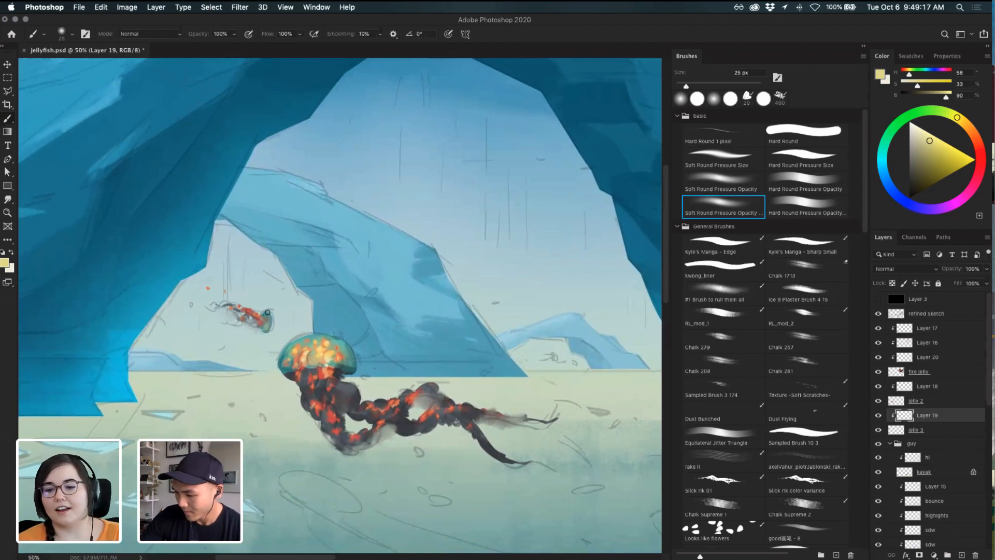
{"action": "key", "text": "super+z"}
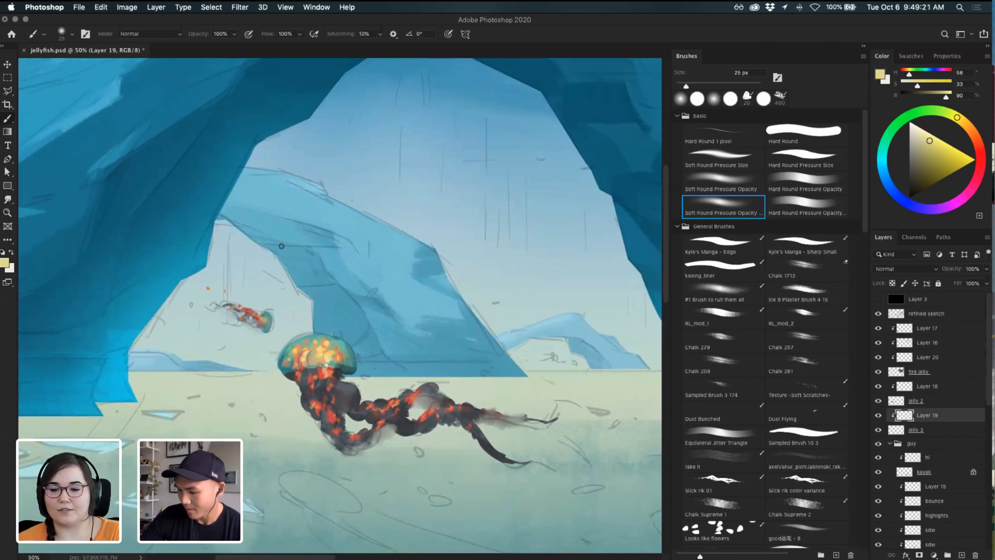
- Review all three jellyfish in the full scene and reselect the large bell's shading layer, Layer 16
{"action": "key", "text": "super+minus"}
{"action": "key", "text": "super+minus"}
{"action": "key", "text": "super+minus"}
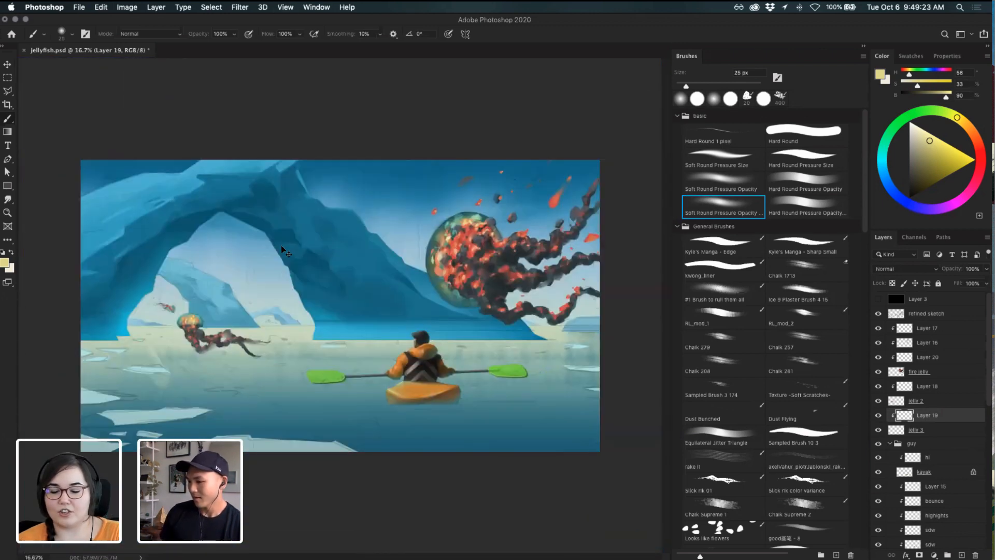
{"action": "key", "text": "super+plus"}
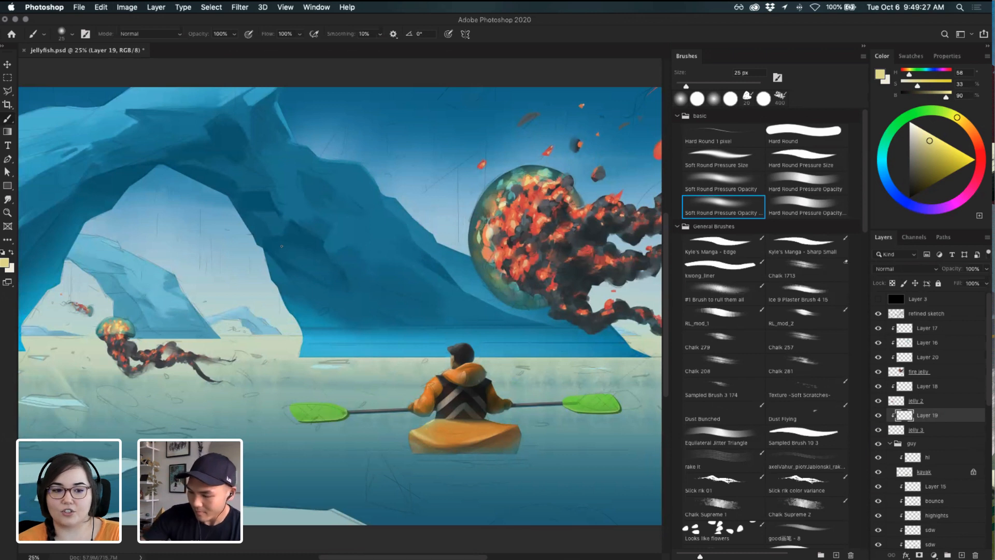
{"action": "left_click_drag", "start_coordinate": [501, 259], "coordinate": [469, 275]}
{"action": "left_click", "coordinate": [456, 227], "text": "super"}
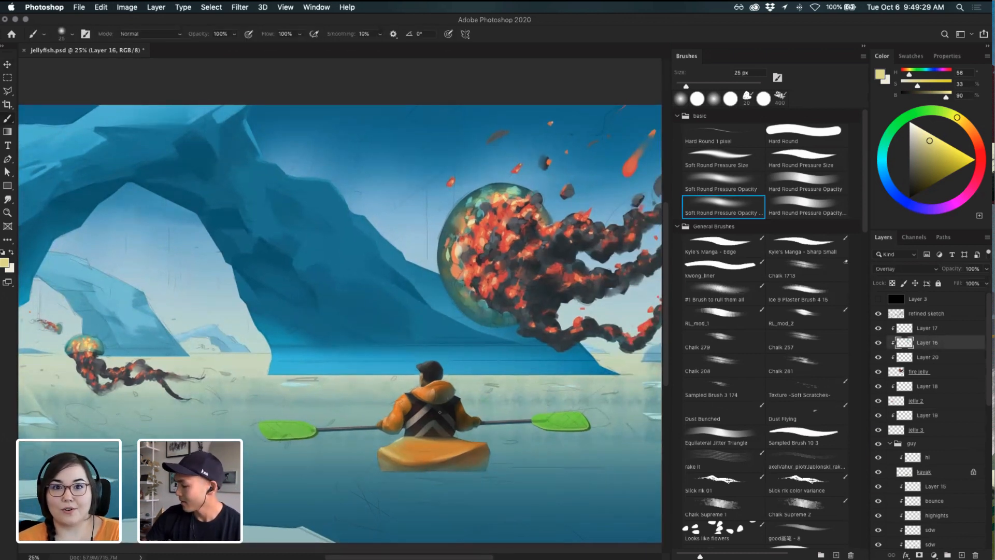
- Add a clipped layer above the large bell's shading layers and set Hard Round Pressure Opacity with a paler yellow for highlights
{"action": "left_click", "coordinate": [803, 182]}
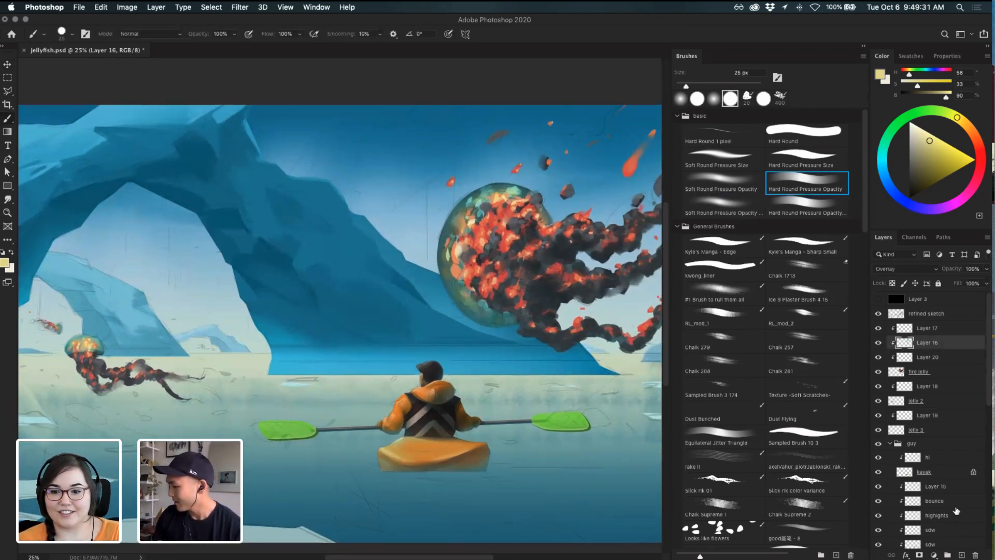
{"action": "left_click", "coordinate": [962, 554]}
{"action": "key", "text": "super+bracketright"}
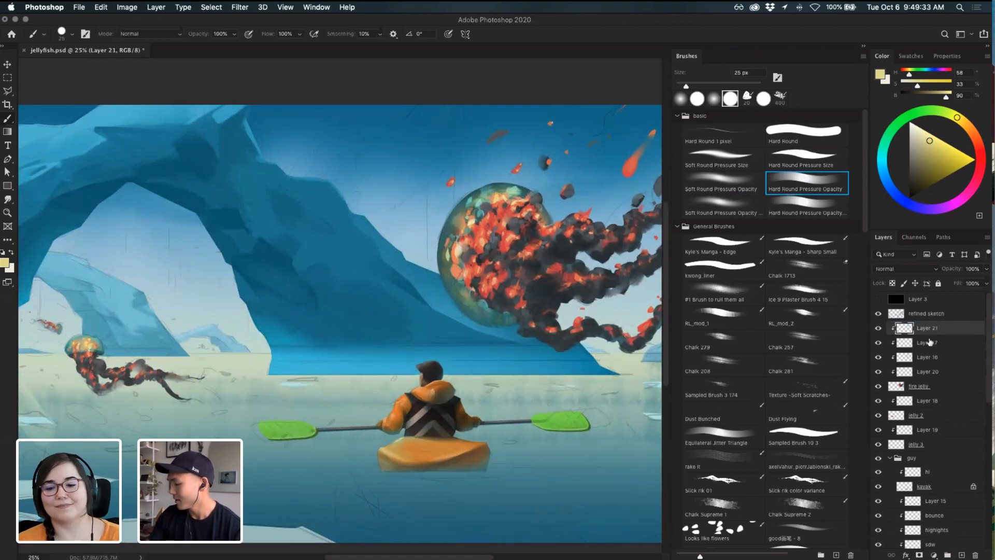
{"action": "left_click_drag", "start_coordinate": [928, 138], "coordinate": [918, 130]}
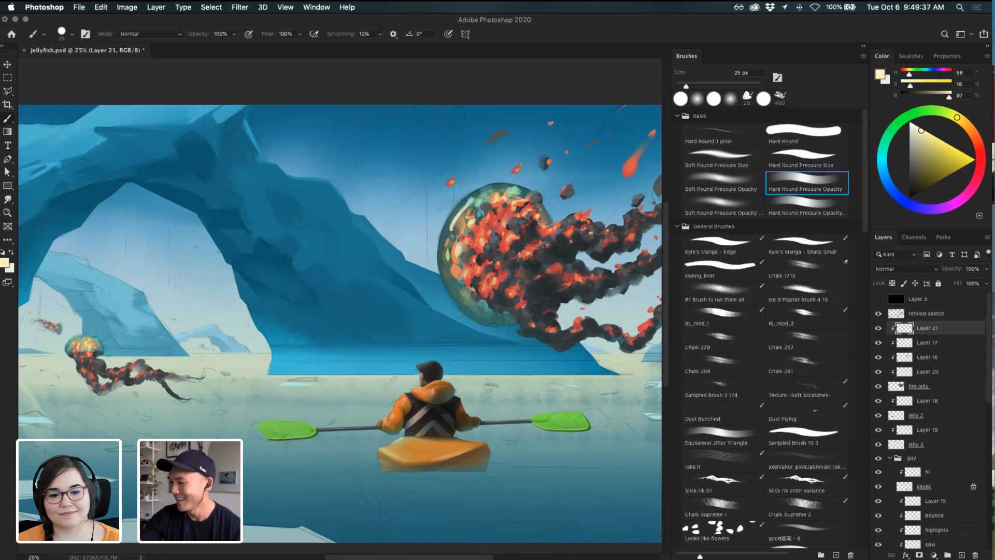
- Enlarge the hard brush to 80 px, try highlight strokes on the large bell's outer side, and undo them
{"action": "key", "text": "bracketright"}
{"action": "key", "text": "bracketright"}
{"action": "key", "text": "bracketright"}
{"action": "key", "text": "bracketright"}
{"action": "key", "text": "bracketright"}
{"action": "key", "text": "bracketright"}
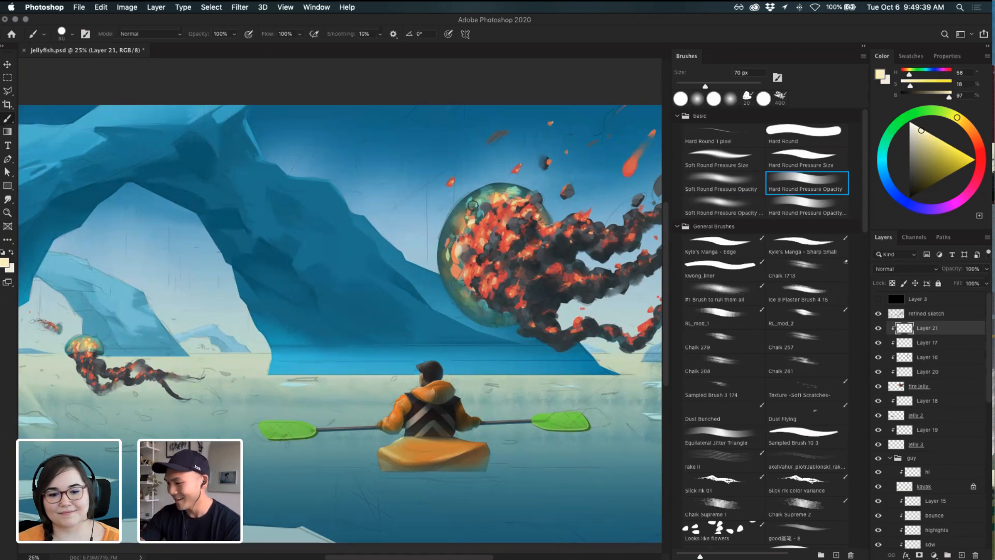
{"action": "key", "text": "super+z"}
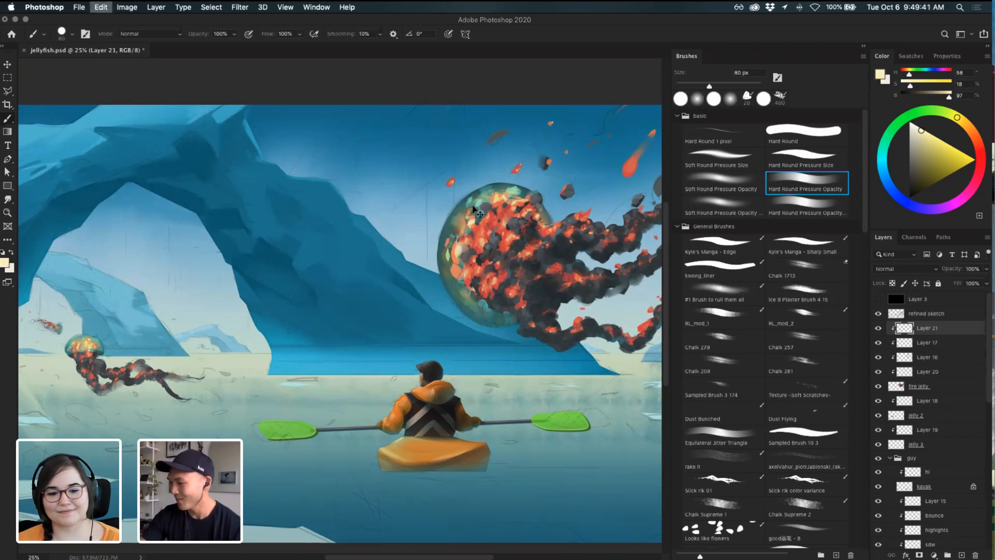
{"action": "mouse_move", "coordinate": [475, 199]}
{"action": "left_mouse_down"}
{"action": "mouse_move", "coordinate": [459, 264]}
{"action": "mouse_move", "coordinate": [452, 225]}
{"action": "left_mouse_up"}
{"action": "key", "text": "super+z"}
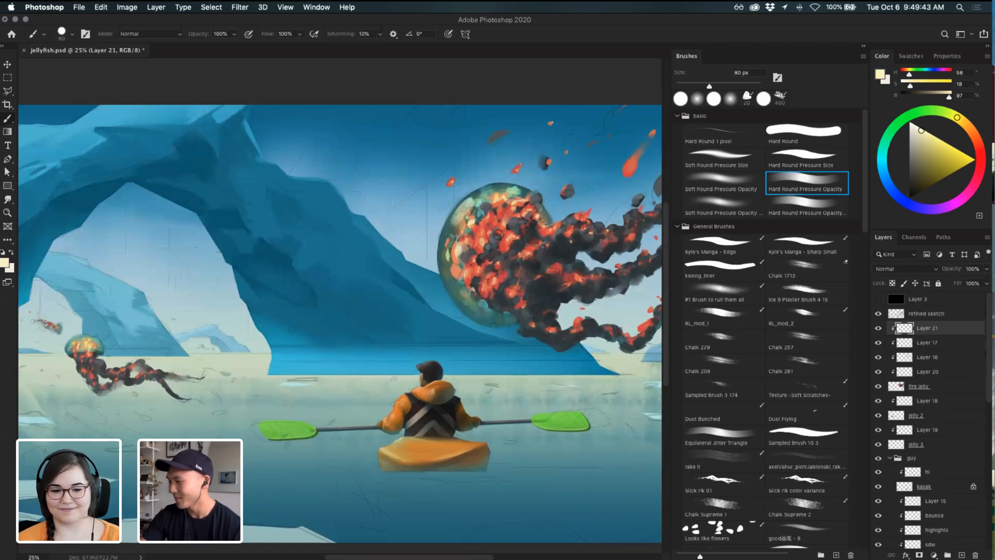
- Soften the large bell's highlights on Layer 21 with the soft eraser enlarged to 175 px
{"action": "key", "text": "e"}
{"action": "key", "text": "bracketright"}
{"action": "key", "text": "bracketright"}
{"action": "key", "text": "bracketright"}
{"action": "key", "text": "bracketright"}
{"action": "key", "text": "bracketright"}
{"action": "key", "text": "bracketright"}
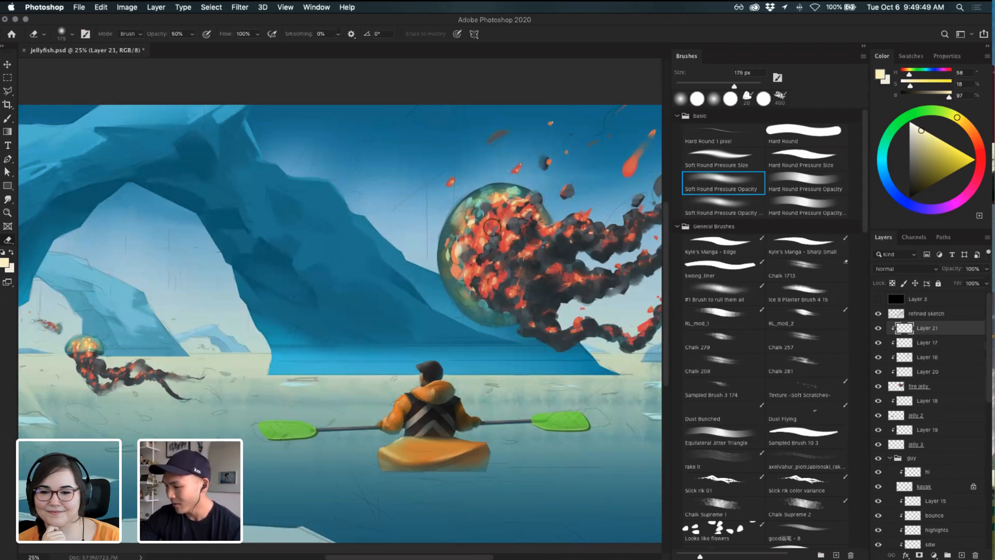
- Refine the pale-yellow highlights on the large bell, alternating 80 px hard and soft brushes with the 175 px soft eraser
{"action": "key", "text": "b"}
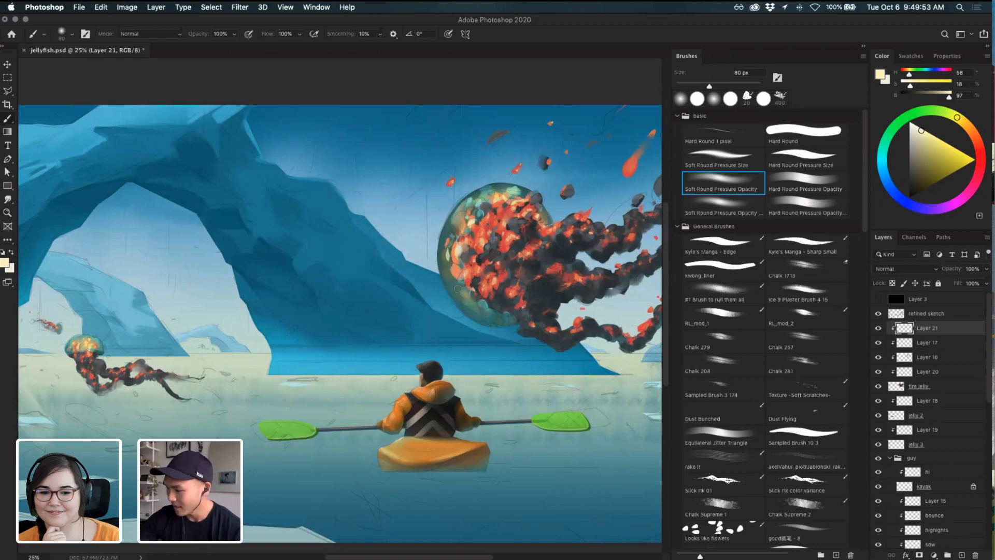
{"action": "left_click", "coordinate": [810, 182]}
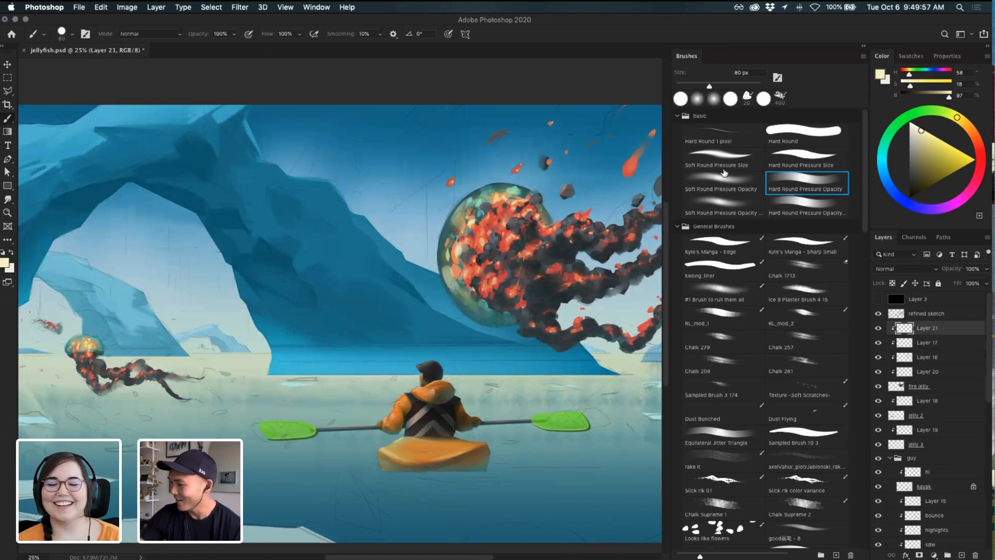
{"action": "key", "text": "e"}
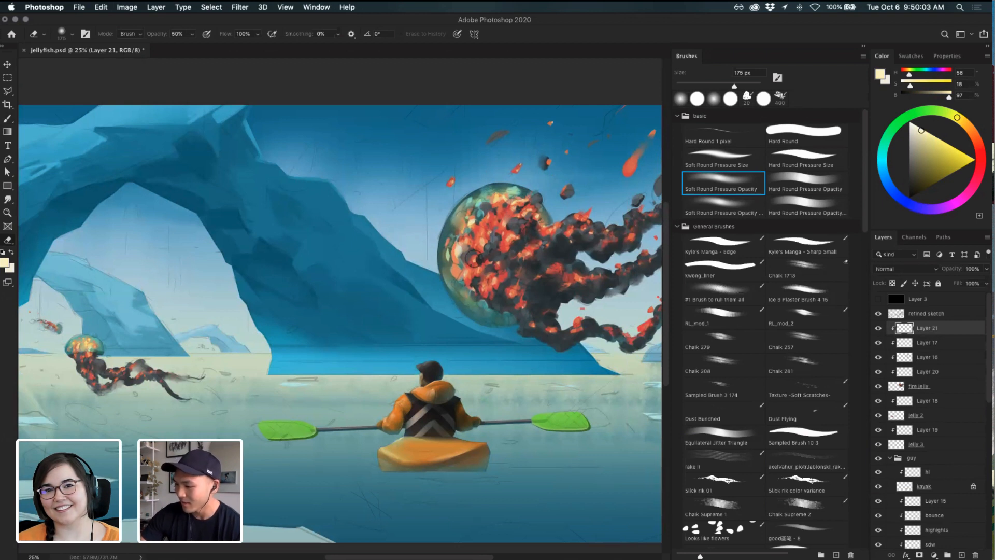
{"action": "key", "text": "b"}
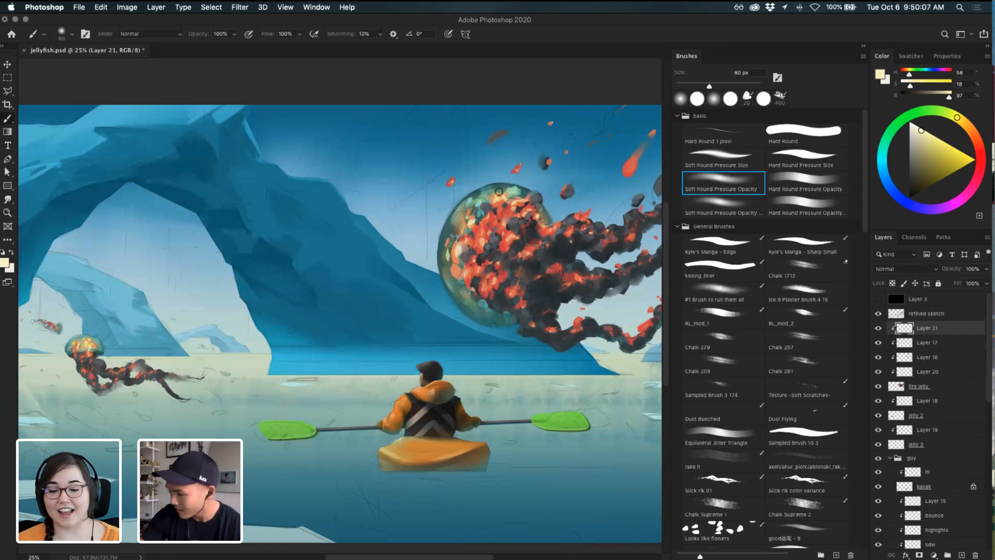
{"action": "key", "text": "e"}
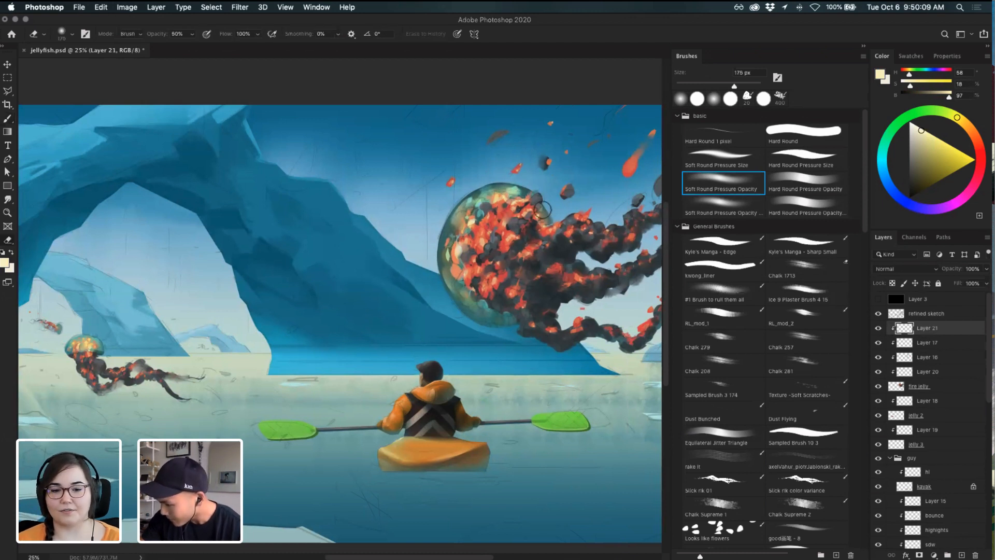
- Reduce the Soft Round Pressure Opacity brush to 30 px for finer highlights on the large bell
{"action": "key", "text": "b"}
{"action": "key", "text": "["}
{"action": "key", "text": "["}
{"action": "key", "text": "["}
{"action": "key", "text": "["}
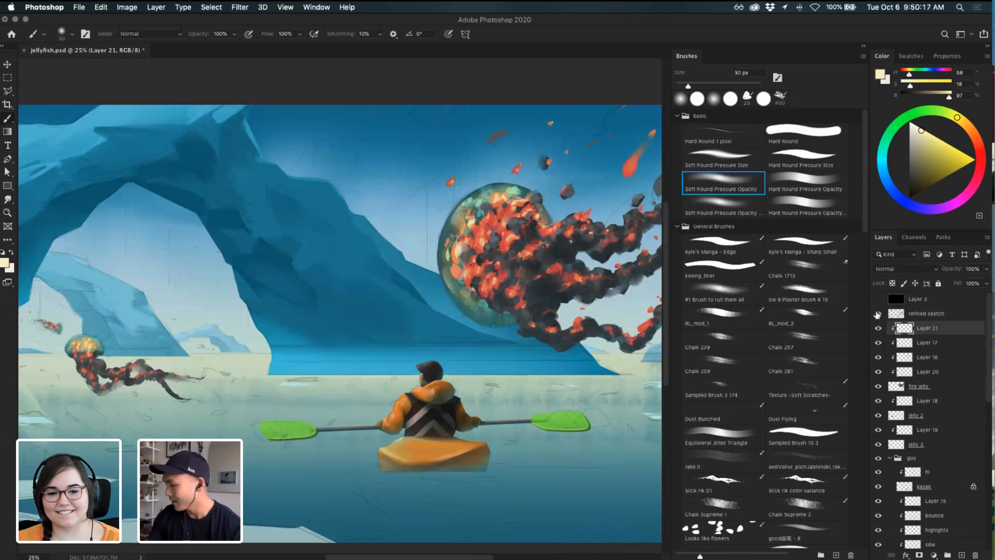
- Hide the refined sketch layer and examine the painted scene without its lines
{"action": "left_click", "coordinate": [877, 313]}
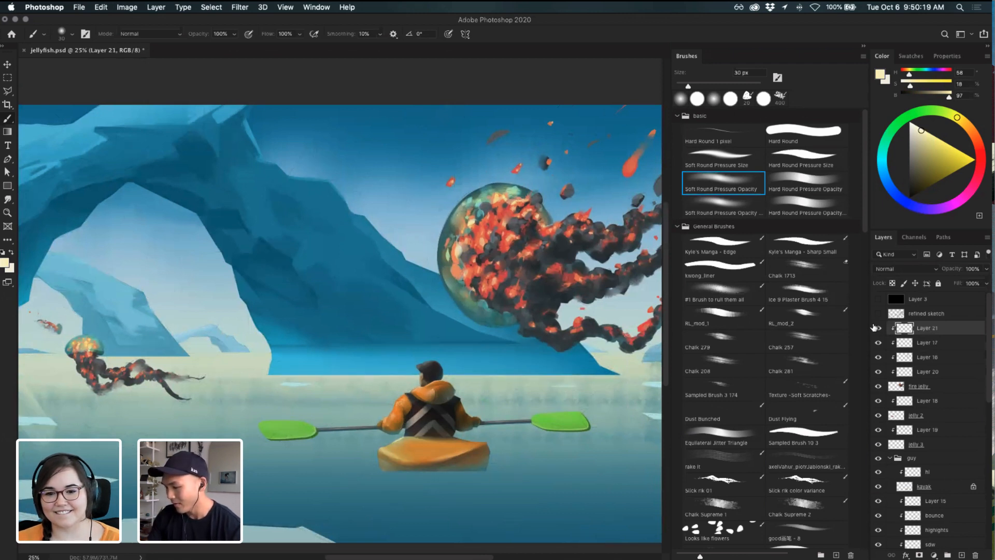
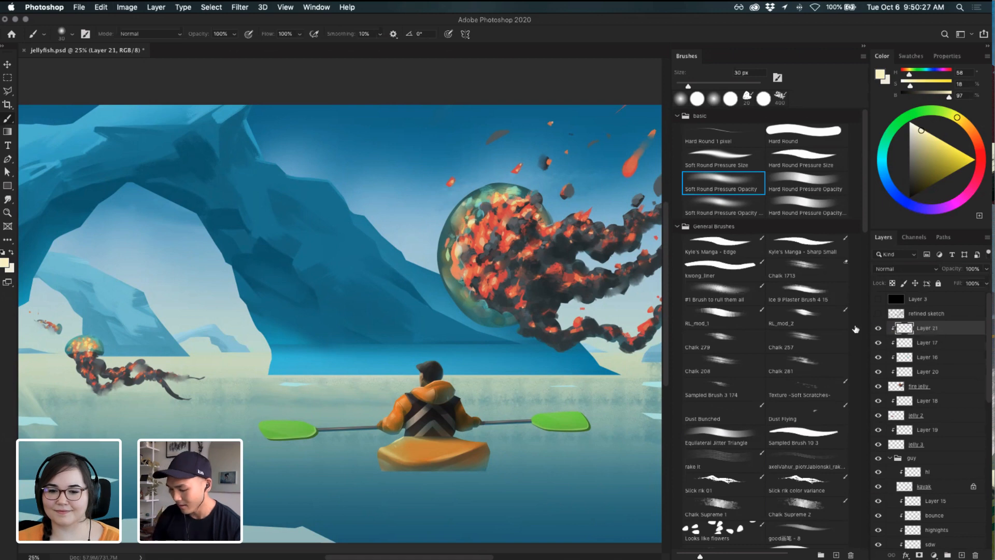
{"action": "key", "text": "super+equal"}
{"action": "key", "text": "super+equal"}
{"action": "key", "text": "super+minus"}
{"action": "key", "text": "super+minus"}
{"action": "key", "text": "super+equal"}
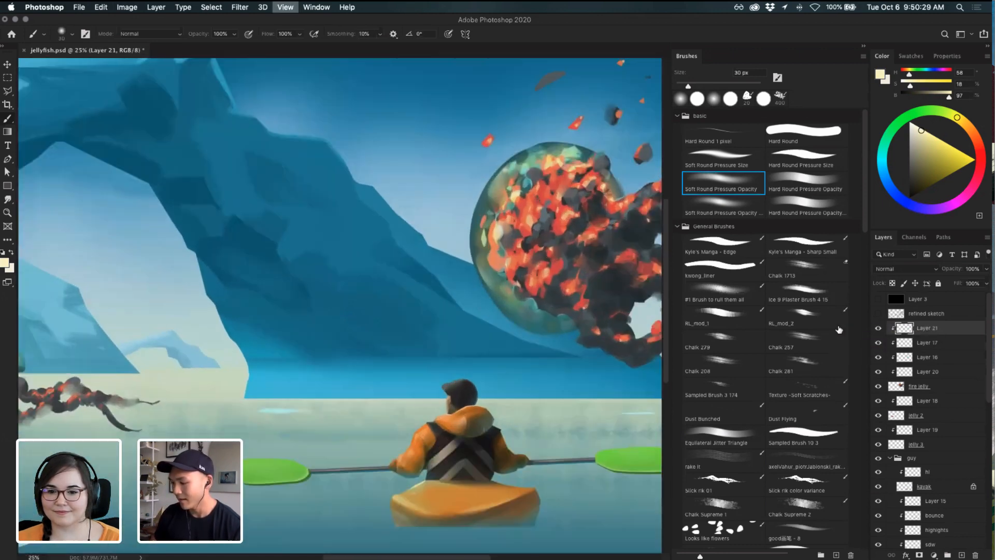
- Try curved pale-yellow highlight lines across the large bell with the 30 px soft brush, and undo them
{"action": "left_click_drag", "start_coordinate": [541, 292], "coordinate": [490, 336]}
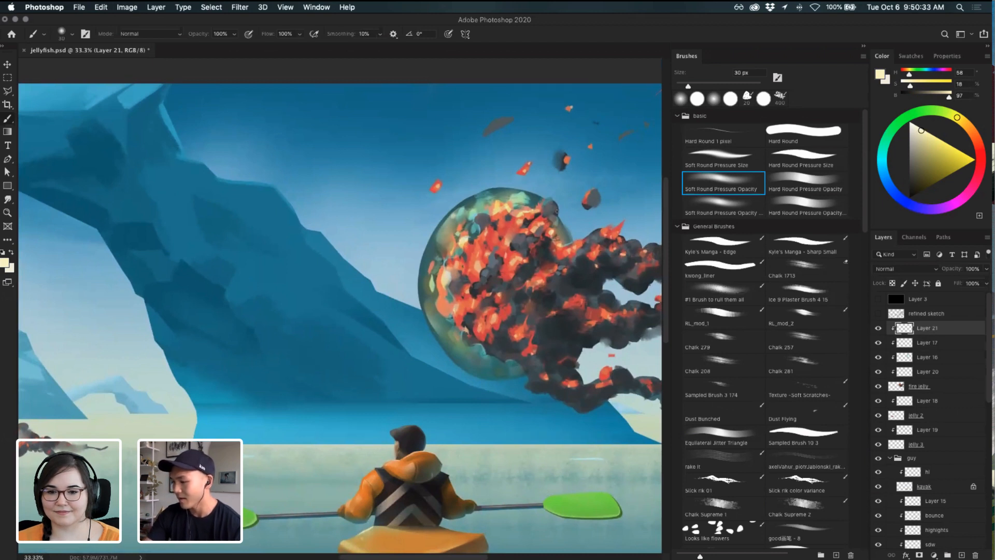
{"action": "left_click_drag", "start_coordinate": [426, 263], "coordinate": [487, 209]}
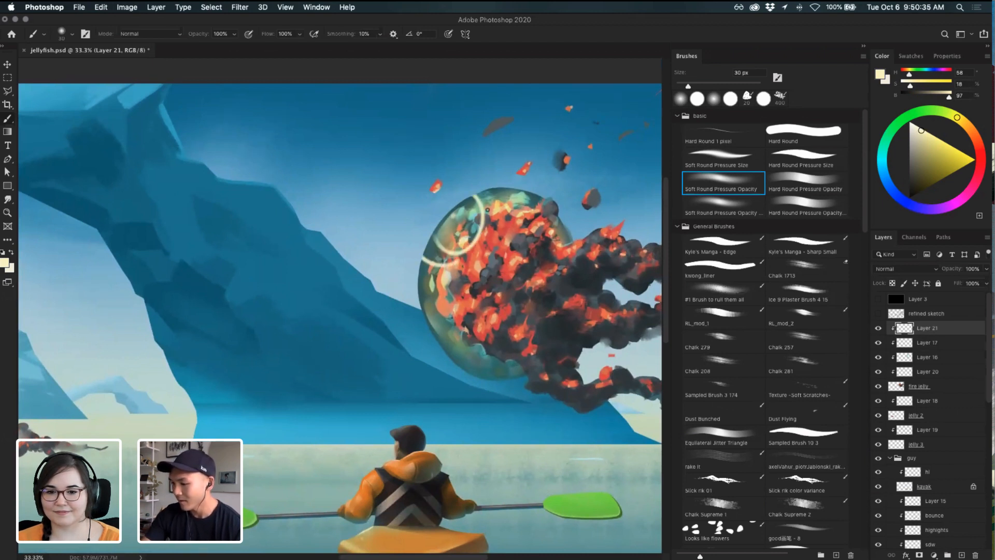
{"action": "key", "text": "super+z"}
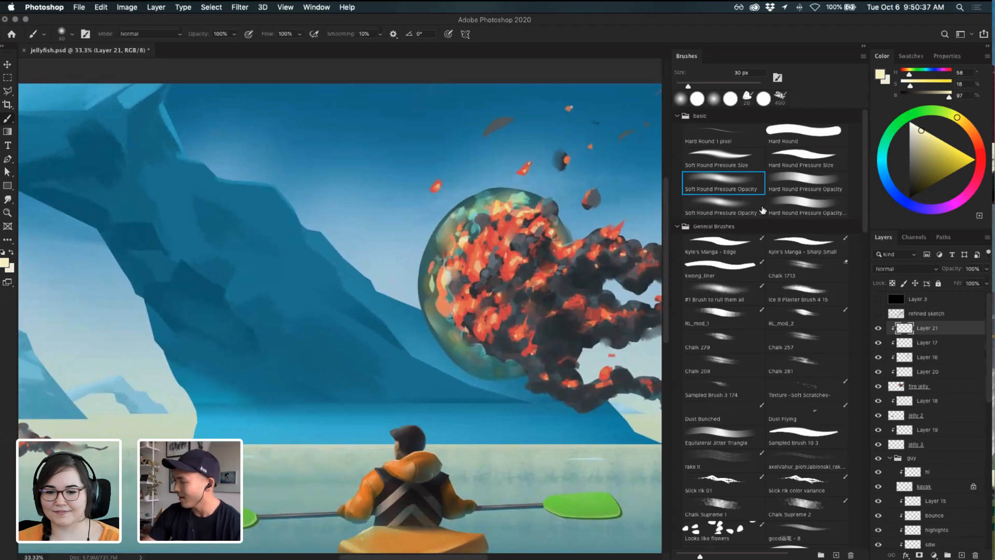
- Review the overall composition and compare the large jellyfish, the distant jellyfish and the ice arch without the sketch
{"action": "key", "text": "super+minus"}
{"action": "key", "text": "super+minus"}
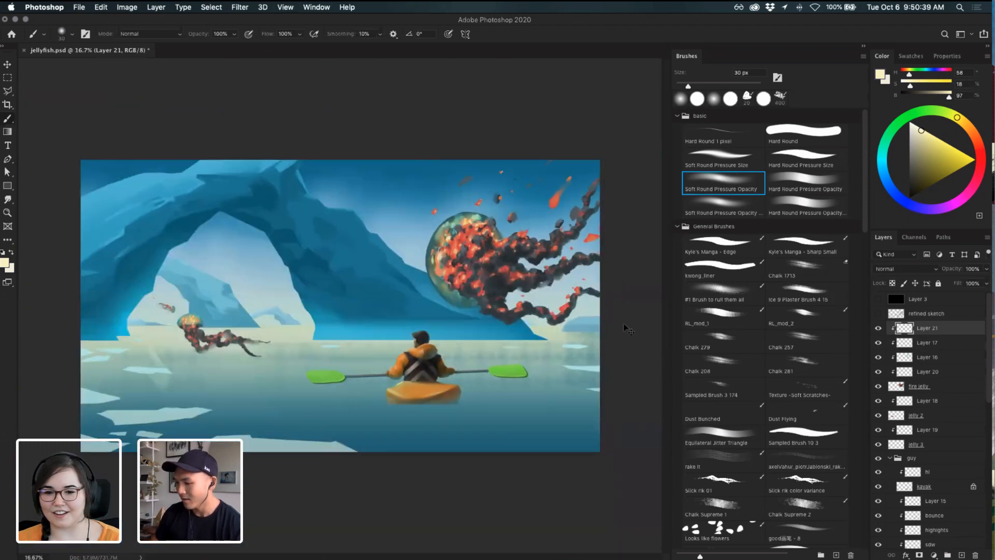
{"action": "key", "text": "super+plus"}
{"action": "left_click_drag", "start_coordinate": [465, 329], "coordinate": [488, 341]}
{"action": "left_click_drag", "start_coordinate": [612, 371], "coordinate": [553, 388]}
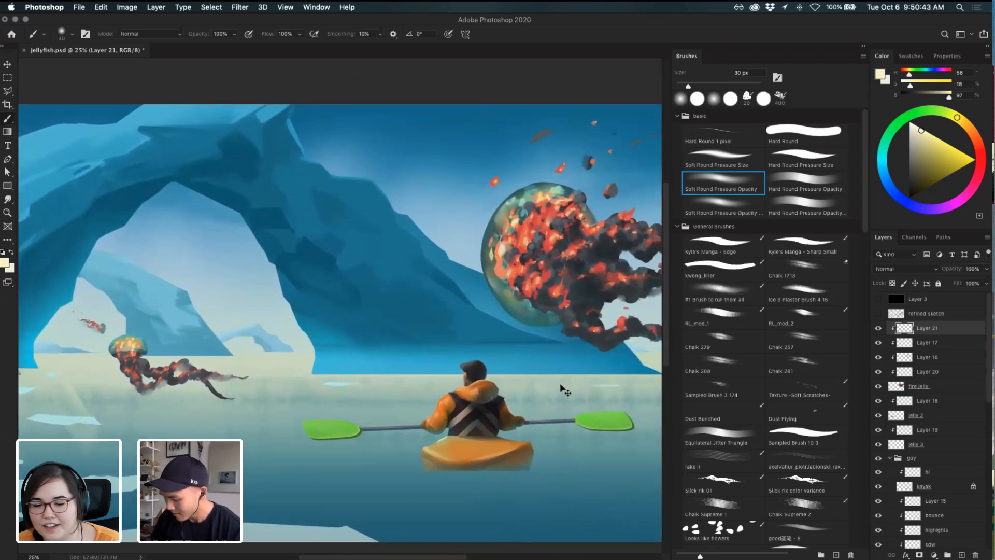
{"action": "key", "text": "super+minus"}
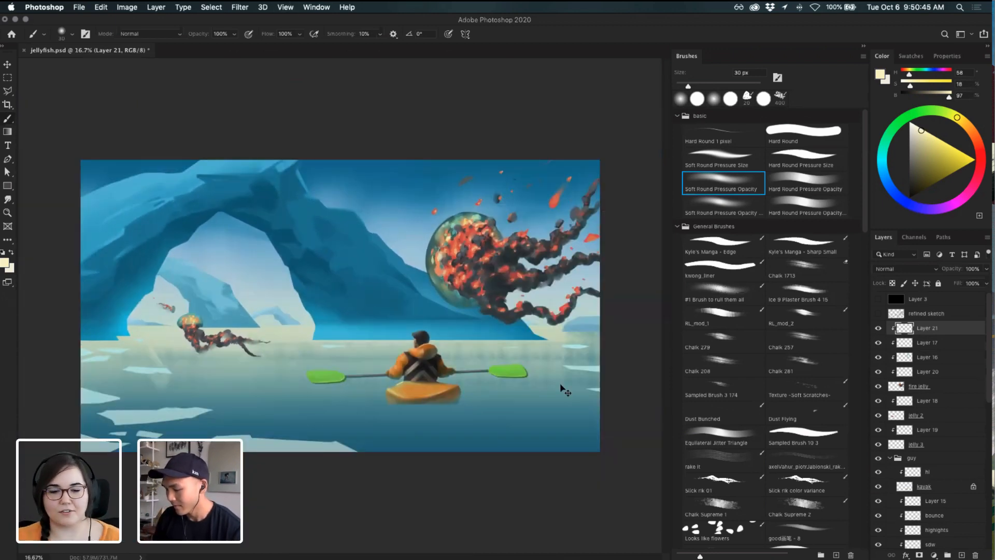
{"action": "key", "text": "super+plus"}
{"action": "left_click_drag", "start_coordinate": [508, 314], "coordinate": [596, 322]}
{"action": "left_click_drag", "start_coordinate": [429, 315], "coordinate": [475, 331]}
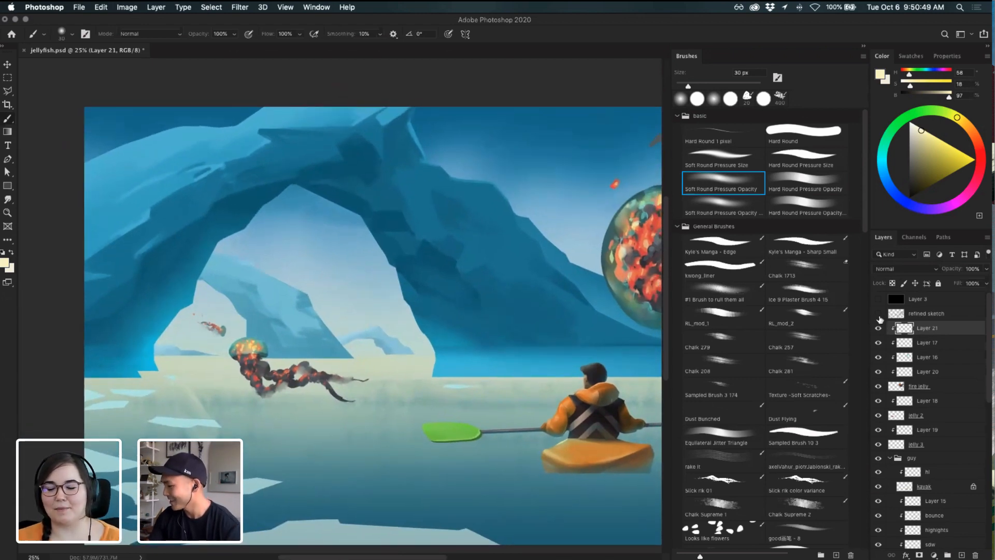
- Show the refined sketch layer again and lower its opacity to 11%
{"action": "left_click", "coordinate": [877, 314]}
{"action": "left_click", "coordinate": [917, 313]}
{"action": "left_click_drag", "start_coordinate": [950, 271], "coordinate": [952, 270]}
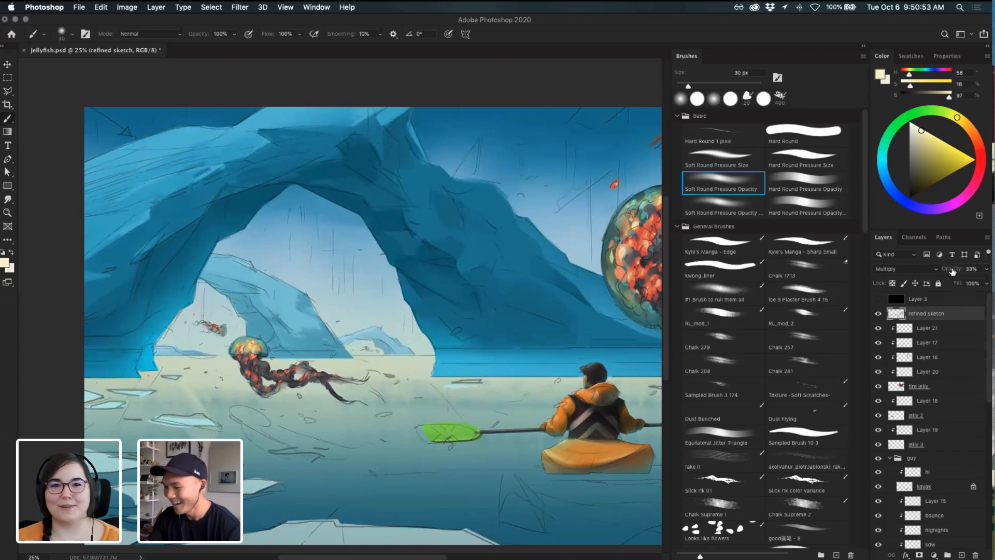
{"action": "left_click_drag", "start_coordinate": [437, 325], "coordinate": [402, 327]}
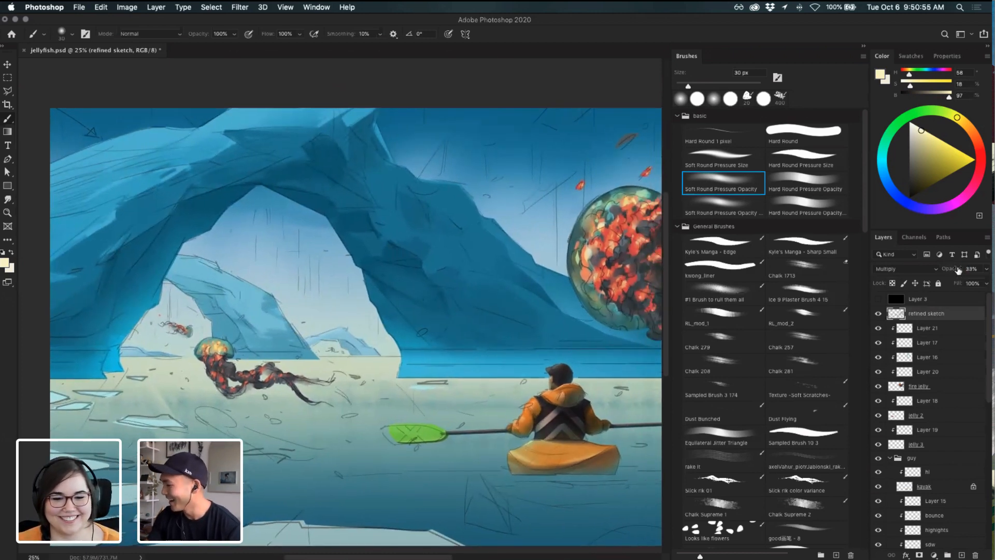
{"action": "left_click_drag", "start_coordinate": [958, 271], "coordinate": [953, 273]}
{"action": "left_click_drag", "start_coordinate": [524, 352], "coordinate": [518, 362]}
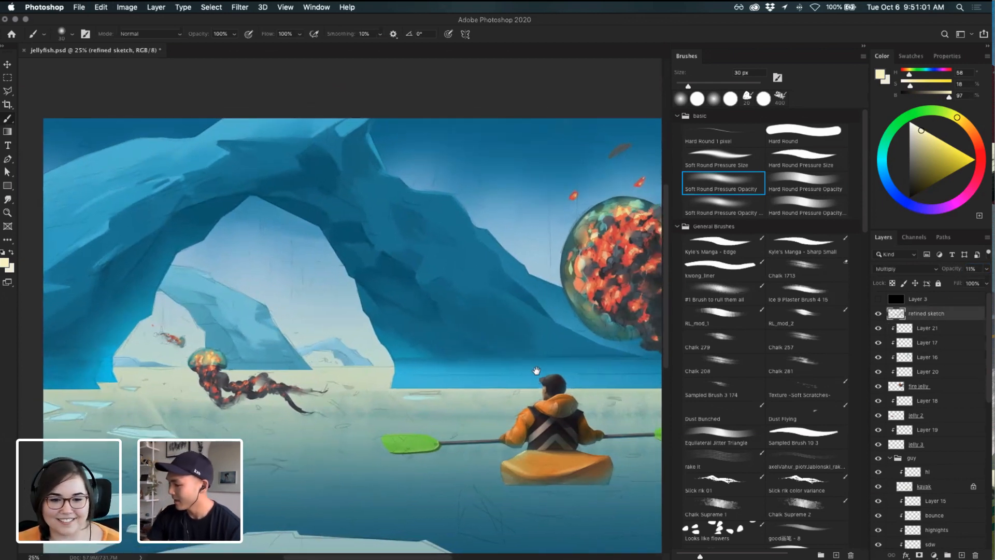
- Select the large ice arch's layer, 1, by picking it on the canvas, and locate it in the layer stack
{"action": "key", "text": "v"}
{"action": "left_click", "coordinate": [424, 327]}
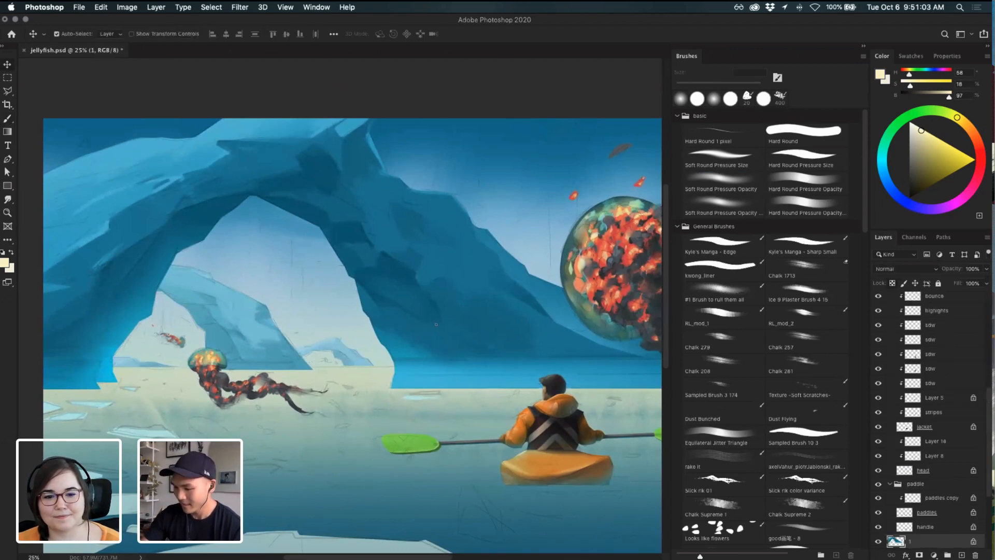
{"action": "key", "text": "b"}
{"action": "mouse_move", "coordinate": [444, 354]}
{"action": "left_mouse_down"}
{"action": "mouse_move", "coordinate": [475, 266]}
{"action": "mouse_move", "coordinate": [458, 352]}
{"action": "left_mouse_up"}
{"action": "key", "text": "v"}
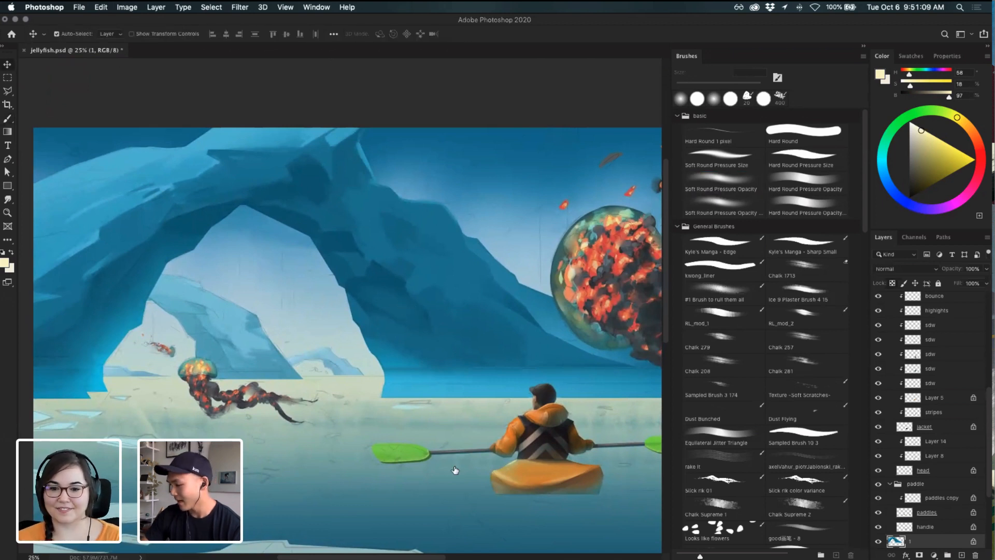
{"action": "scroll", "coordinate": [984, 399], "scroll_direction": "down", "scroll_amount": 3}
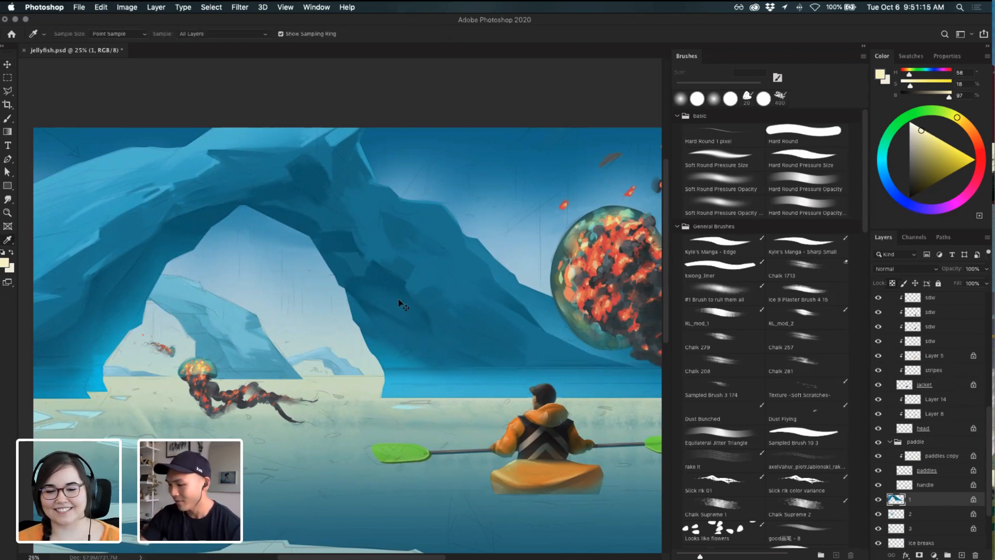
- Choose the Chalk 279 brush and add a new layer clipped to the ice arch's layer, 1
{"action": "key", "text": "b"}
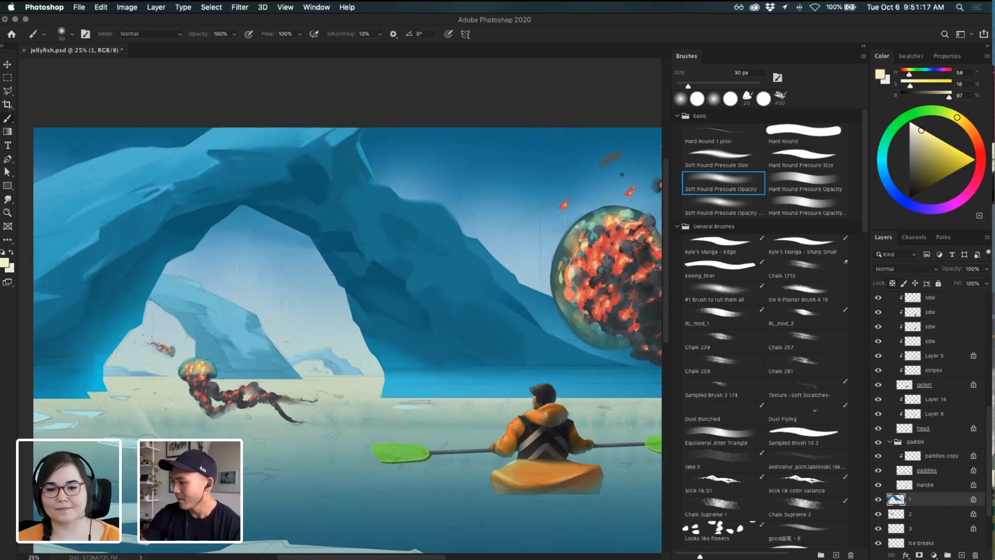
{"action": "left_click", "coordinate": [795, 216]}
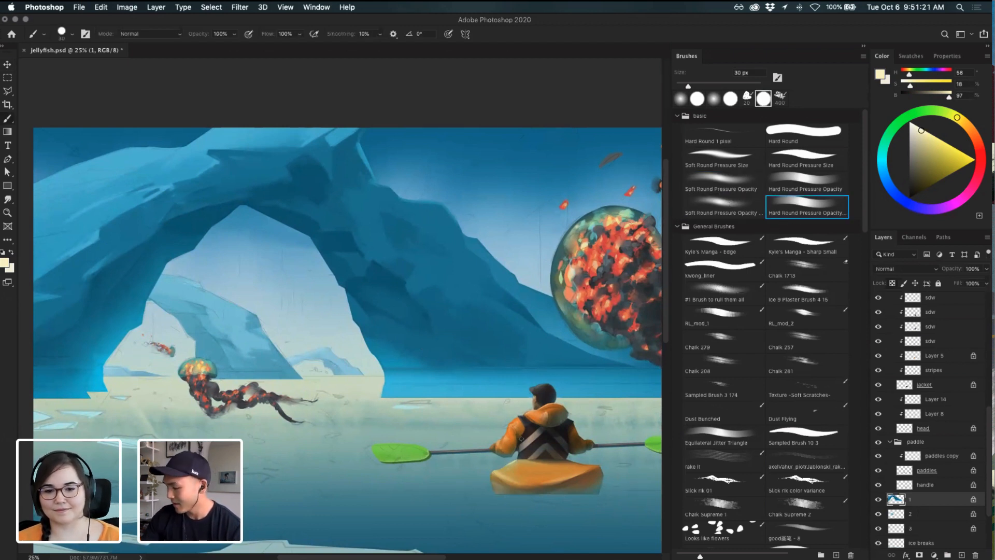
{"action": "left_click", "coordinate": [730, 339]}
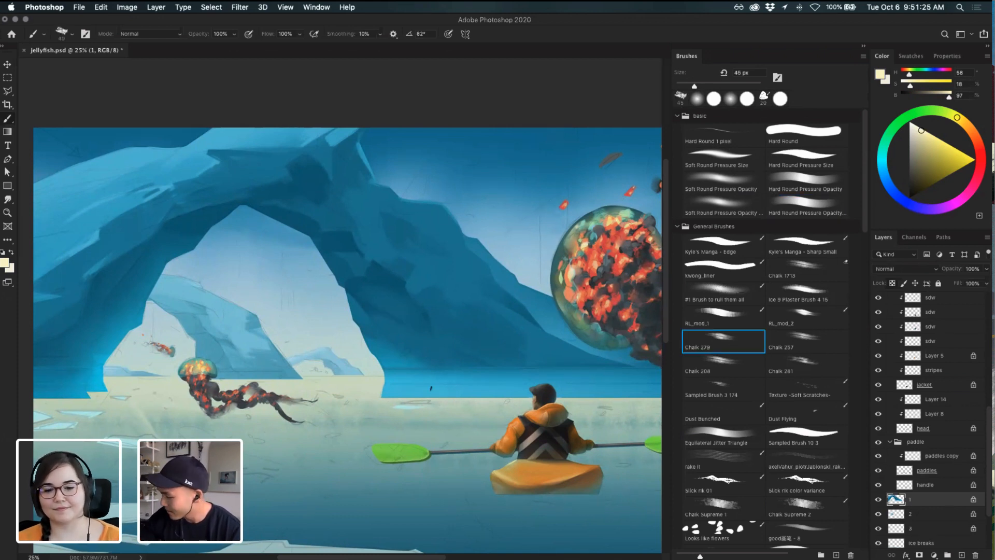
{"action": "left_click", "coordinate": [960, 554]}
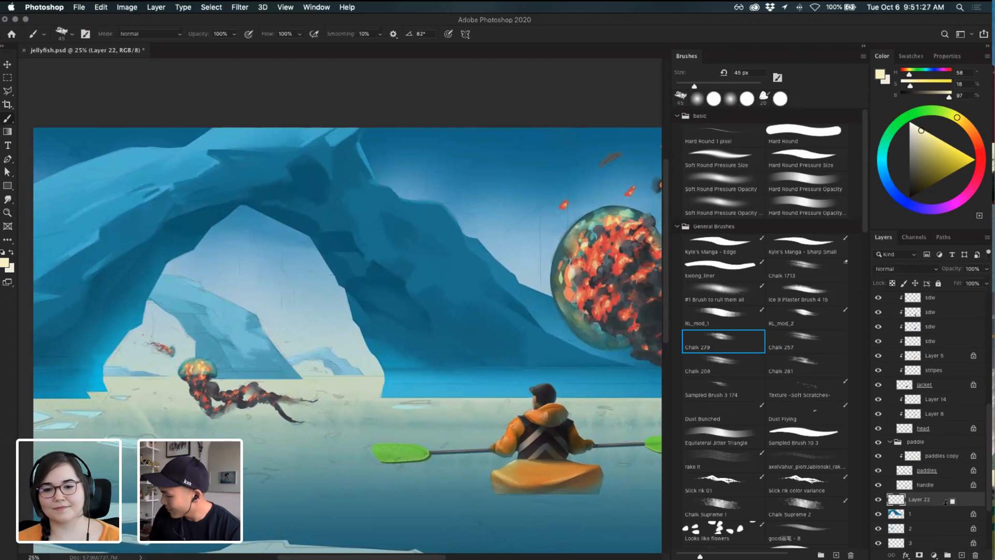
{"action": "left_click", "coordinate": [919, 506], "text": "alt"}
{"action": "key", "text": "super+plus"}
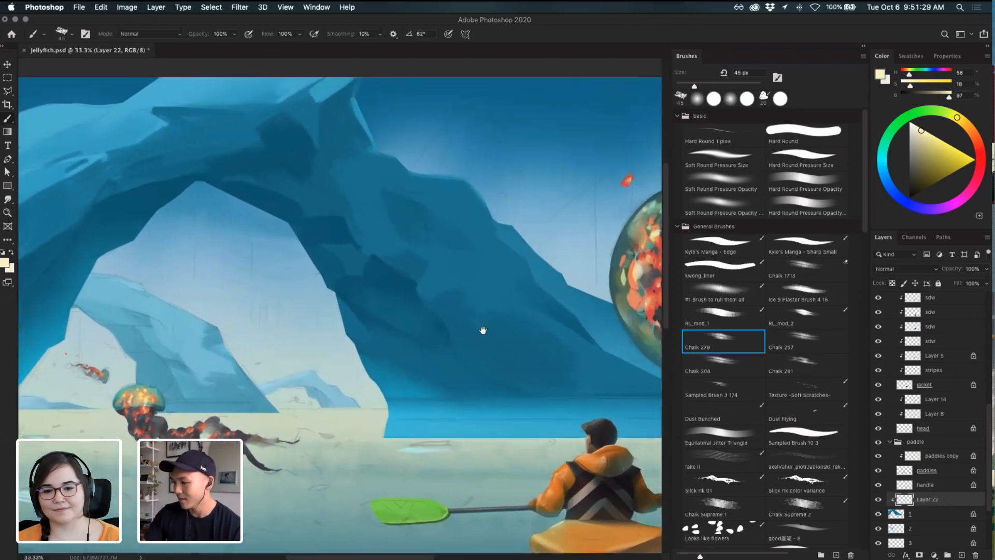
{"action": "left_click_drag", "start_coordinate": [536, 345], "coordinate": [538, 347]}
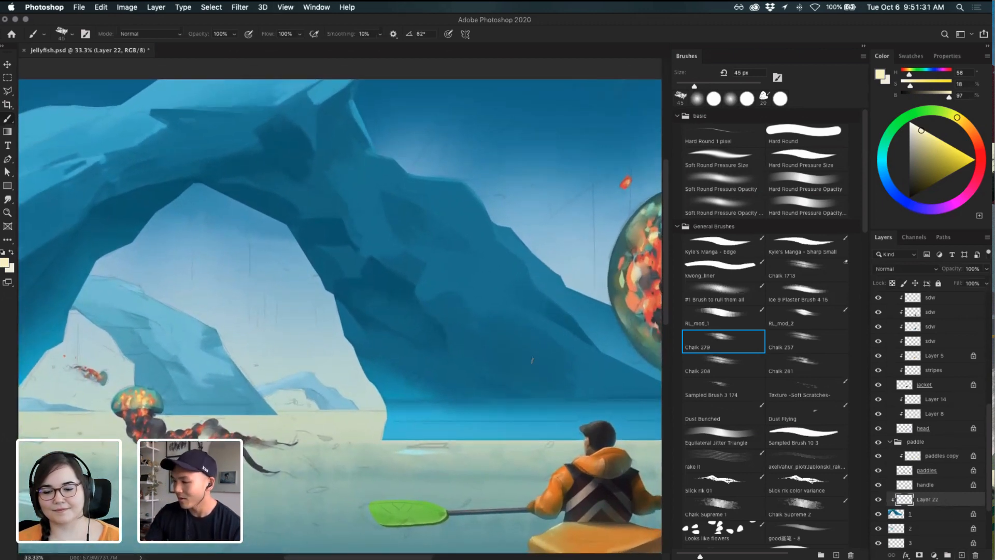
- Sample the dark shadow blue from the large arch and paint chalk shadow strokes on its right leg with a 100 px brush
{"action": "left_click", "coordinate": [393, 288], "text": "alt"}
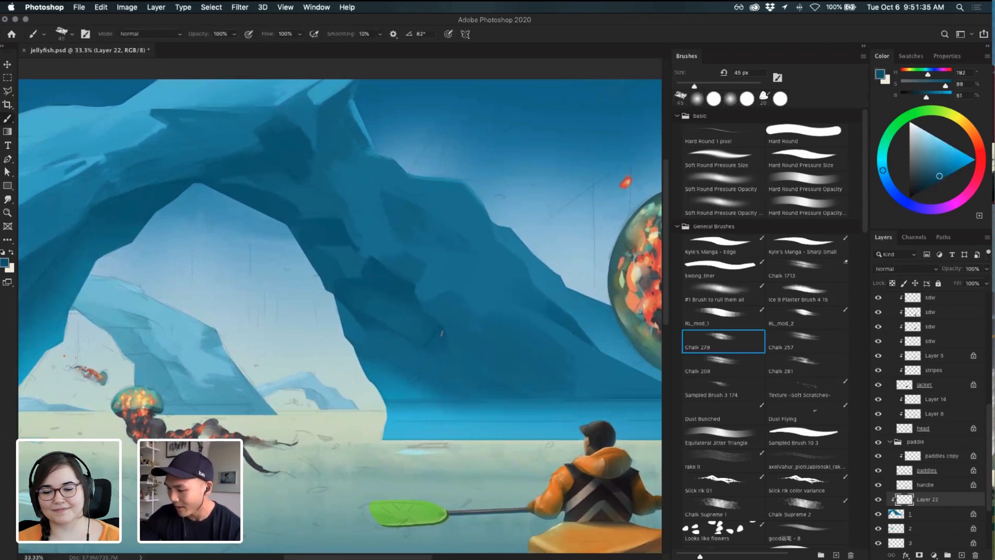
{"action": "key", "text": "bracketright"}
{"action": "key", "text": "bracketright"}
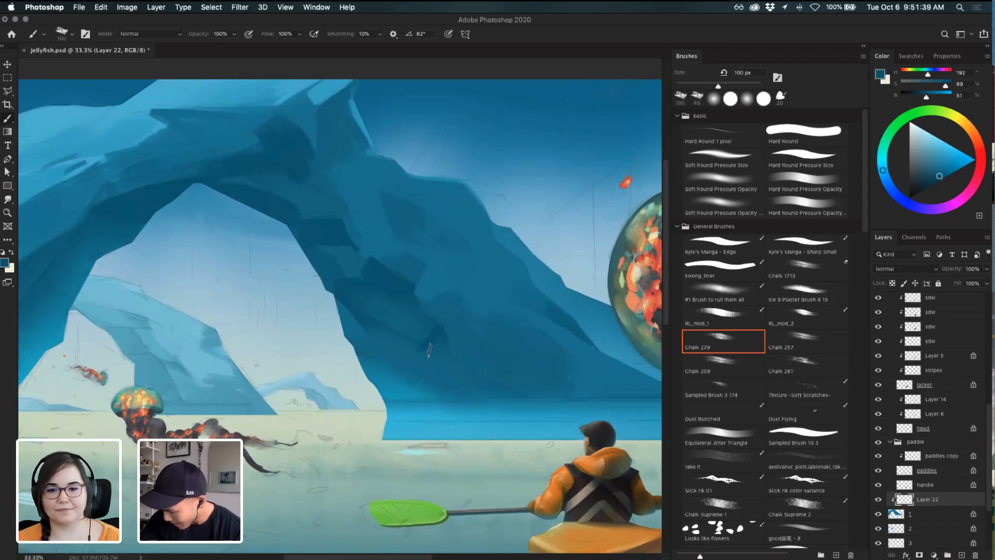
{"action": "left_click_drag", "start_coordinate": [435, 342], "coordinate": [447, 360]}
{"action": "key", "text": "super+z"}
{"action": "key", "text": "super+z"}
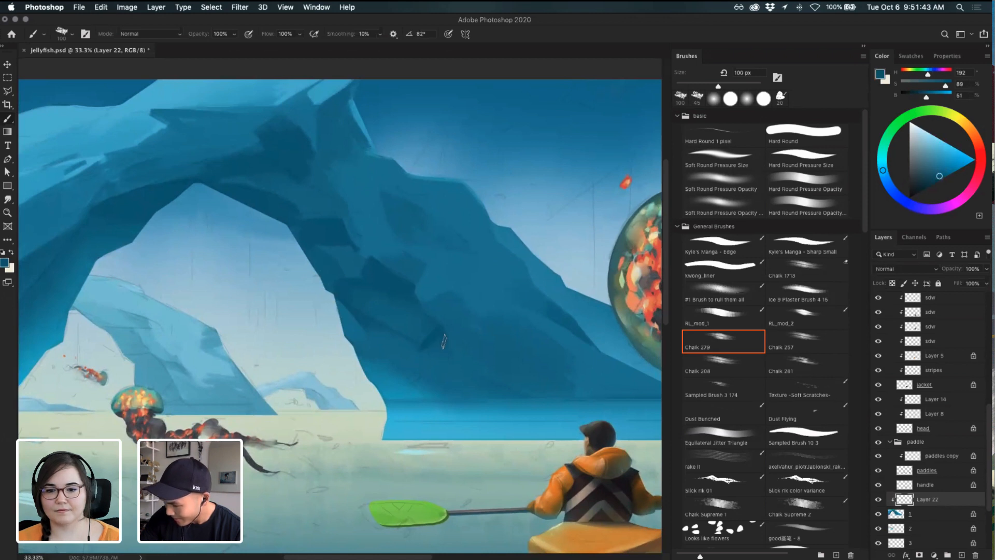
{"action": "left_click_drag", "start_coordinate": [437, 321], "coordinate": [469, 335]}
- Extend the dark shadow plane below the arch's peak and sample the mid-blue beside it
{"action": "key", "text": "i"}
{"action": "left_click_drag", "start_coordinate": [320, 180], "coordinate": [374, 227]}
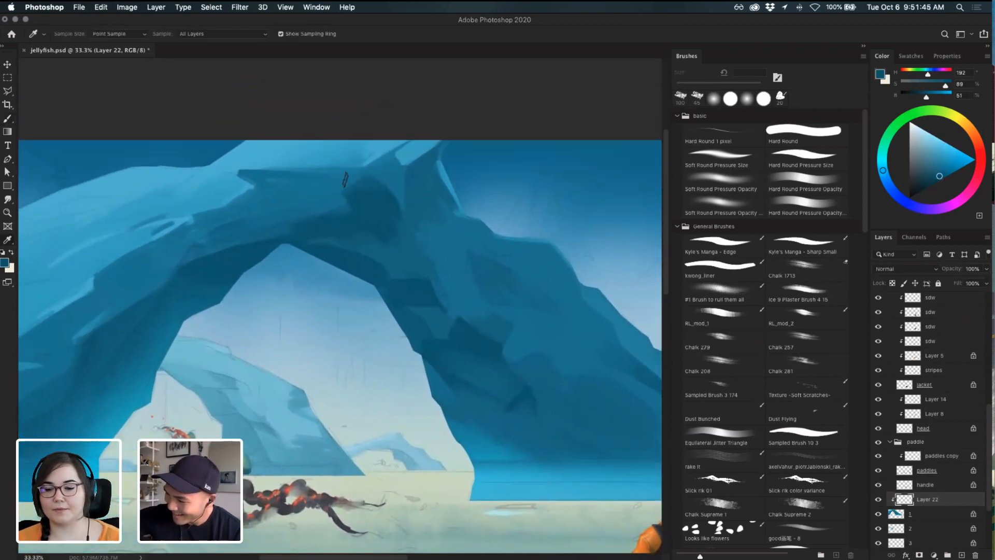
{"action": "key", "text": "b"}
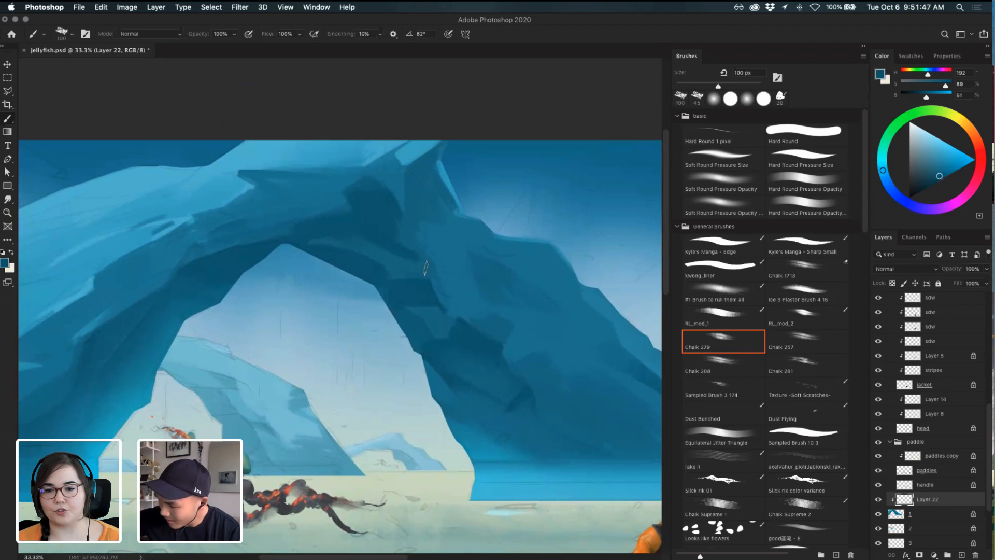
{"action": "key", "text": "i"}
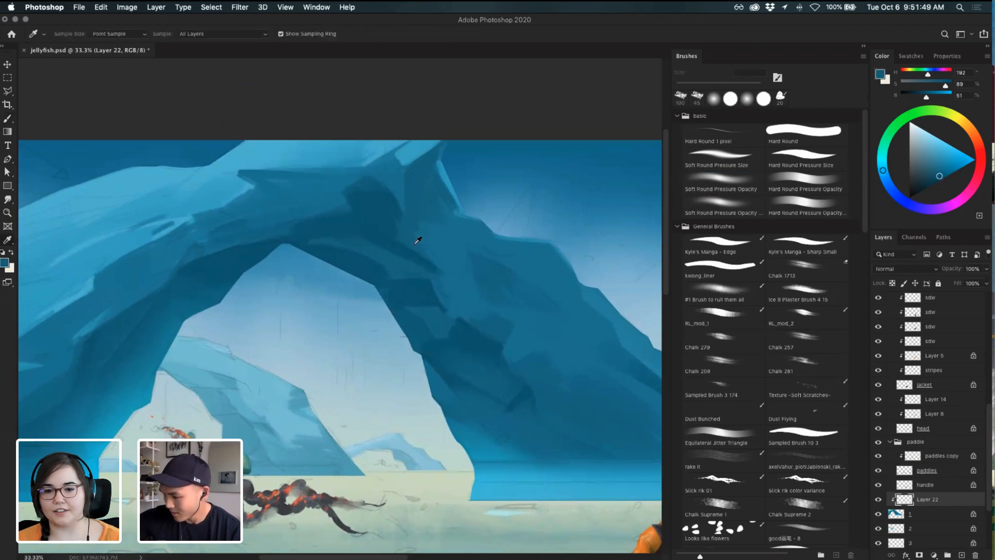
{"action": "left_click", "coordinate": [418, 240]}
- Trim the shadow edges below the arch's peak using a 60 px Hard Round Pressure Opacity eraser
{"action": "key", "text": "e"}
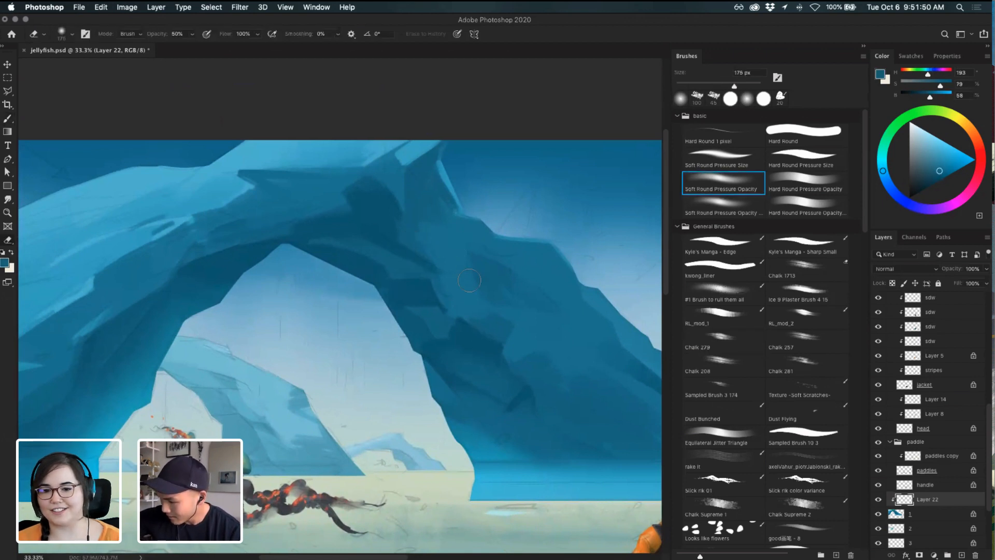
{"action": "left_click", "coordinate": [824, 189]}
{"action": "left_click_drag", "start_coordinate": [411, 222], "coordinate": [451, 255]}
{"action": "key", "text": "super+z"}
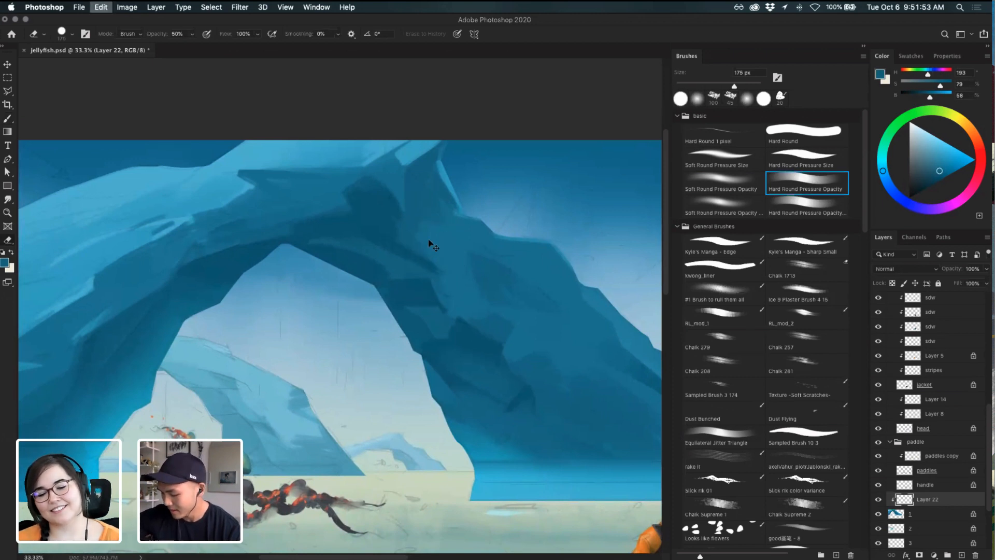
{"action": "key", "text": "bracketleft"}
{"action": "key", "text": "bracketleft"}
{"action": "key", "text": "bracketleft"}
{"action": "key", "text": "bracketleft"}
{"action": "key", "text": "bracketleft"}
{"action": "key", "text": "bracketleft"}
{"action": "key", "text": "bracketleft"}
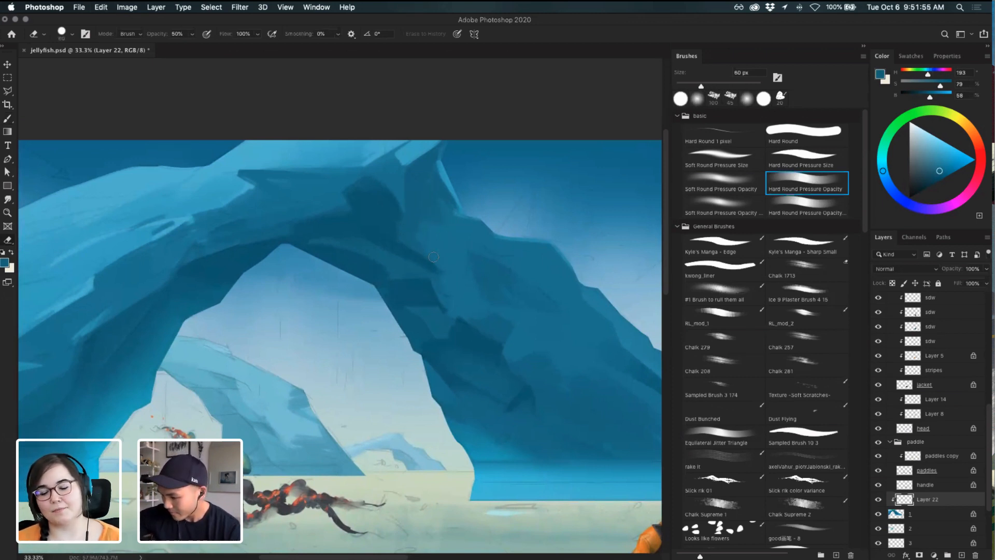
{"action": "left_click_drag", "start_coordinate": [471, 255], "coordinate": [570, 250]}
- Sample dark blue from the arch's underside and paint an angular chalk shadow edge along the left of the opening's top
{"action": "key", "text": "b"}
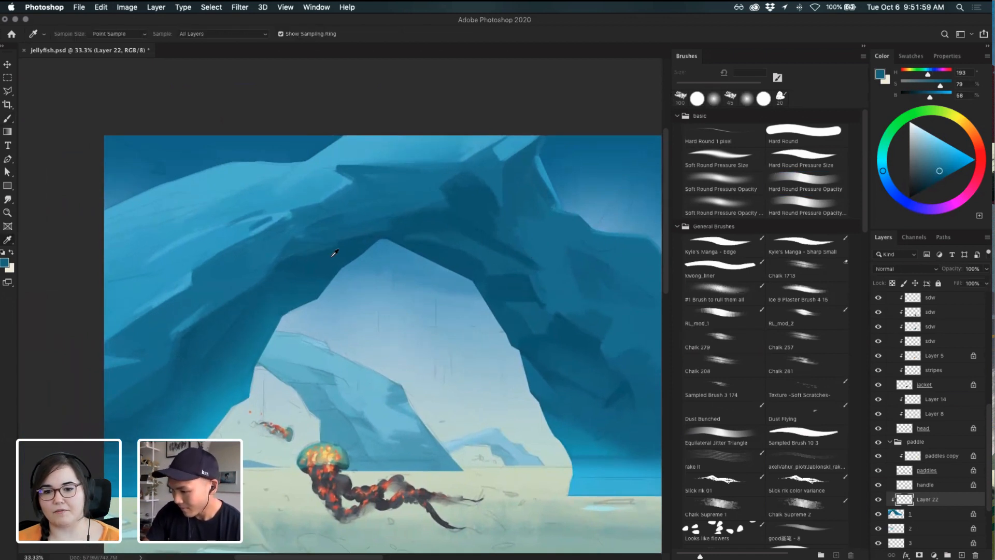
{"action": "left_click", "coordinate": [284, 250], "text": "alt"}
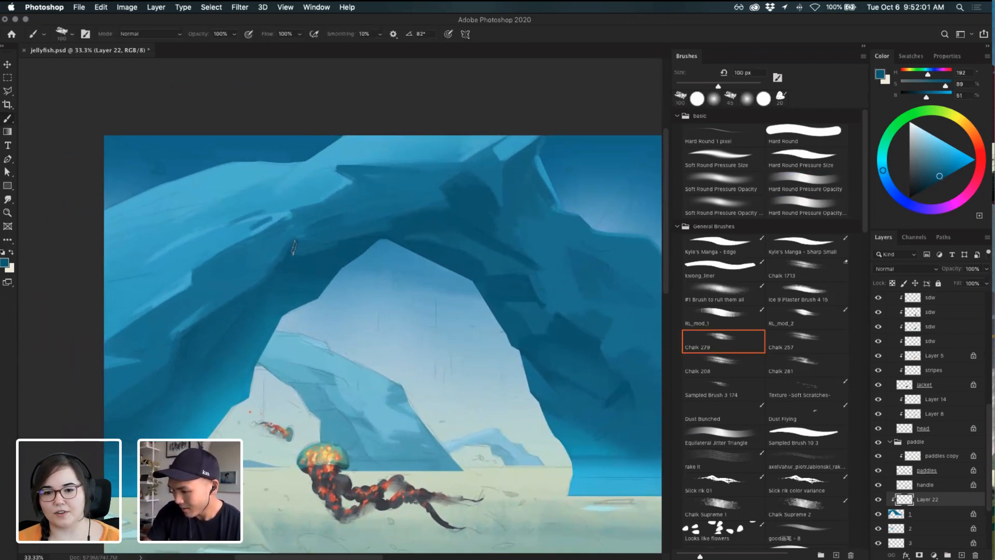
{"action": "key", "text": "e"}
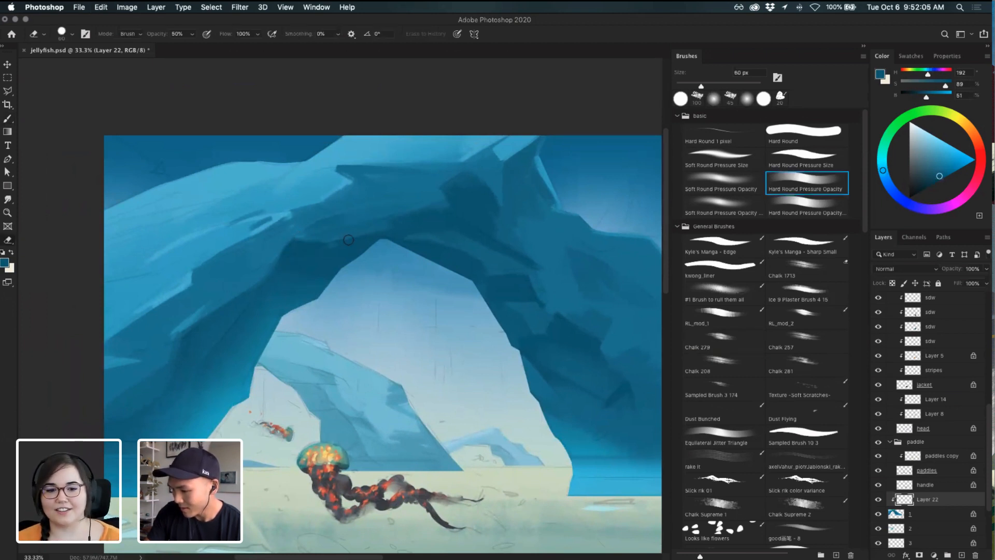
{"action": "key", "text": "b"}
{"action": "left_click_drag", "start_coordinate": [348, 248], "coordinate": [413, 261]}
- Set the eraser to a 70 px soft round pressure-opacity brush, blend the underside shadow, and return to the Chalk 279 brush
{"action": "key", "text": "e"}
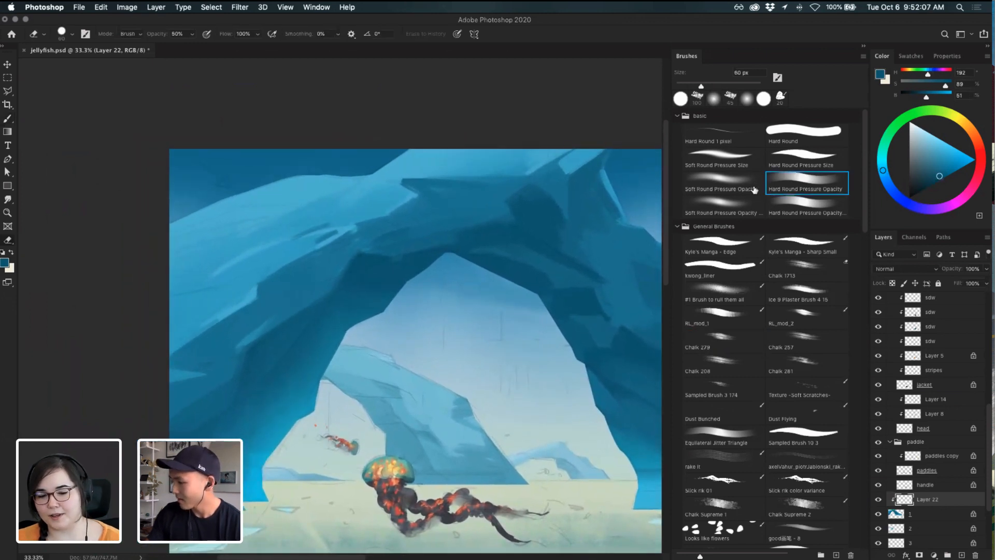
{"action": "left_click", "coordinate": [728, 203]}
{"action": "key", "text": "bracketright"}
{"action": "key", "text": "bracketright"}
{"action": "key", "text": "bracketright"}
{"action": "key", "text": "bracketright"}
{"action": "key", "text": "bracketright"}
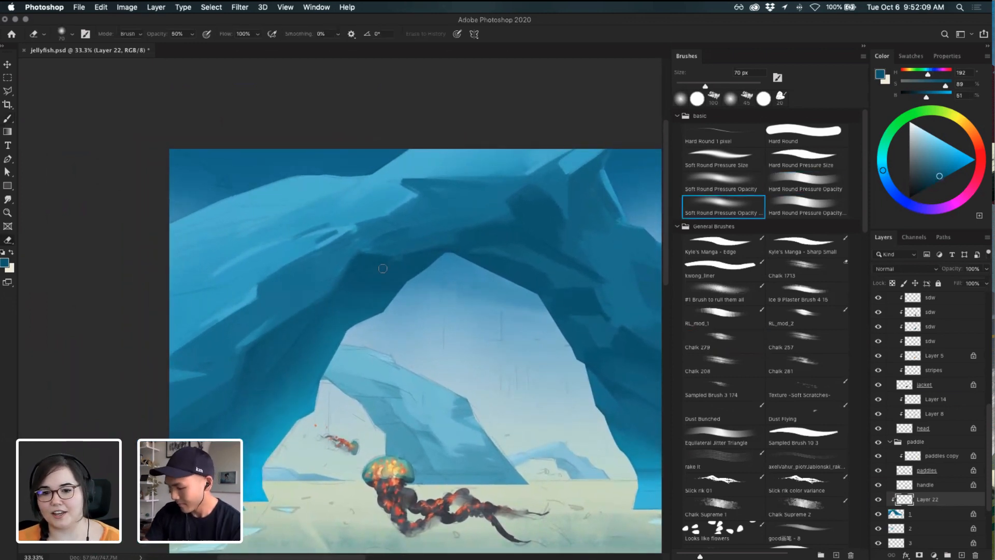
{"action": "key", "text": "b"}
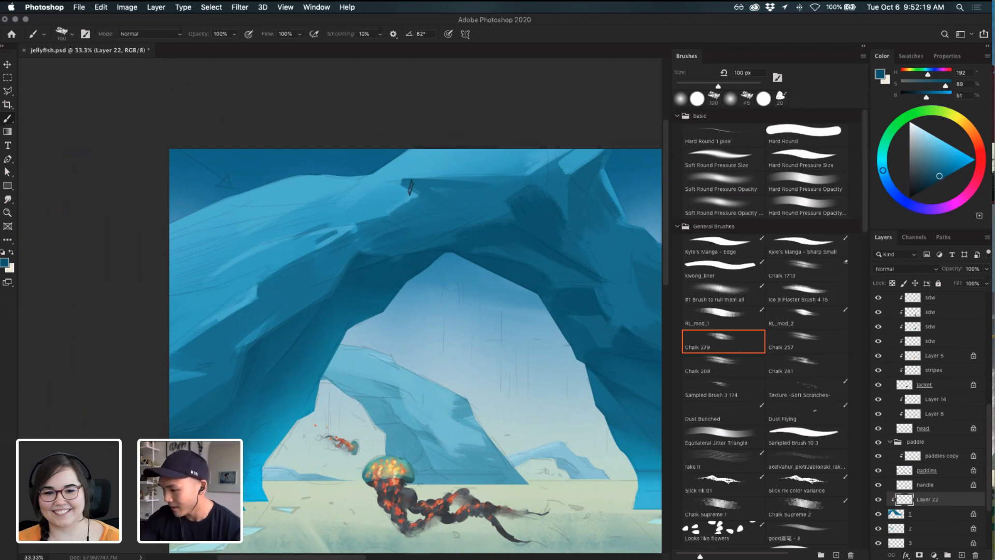
{"action": "left_click_drag", "start_coordinate": [409, 184], "coordinate": [462, 214]}
{"action": "key", "text": "super+z"}
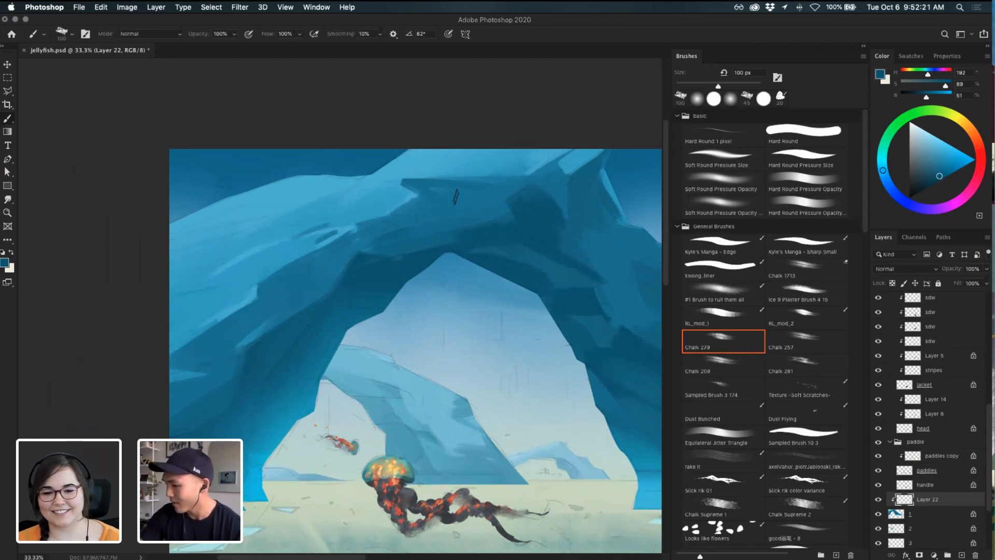
{"action": "left_click_drag", "start_coordinate": [386, 243], "coordinate": [456, 216]}
{"action": "key", "text": "super+z"}
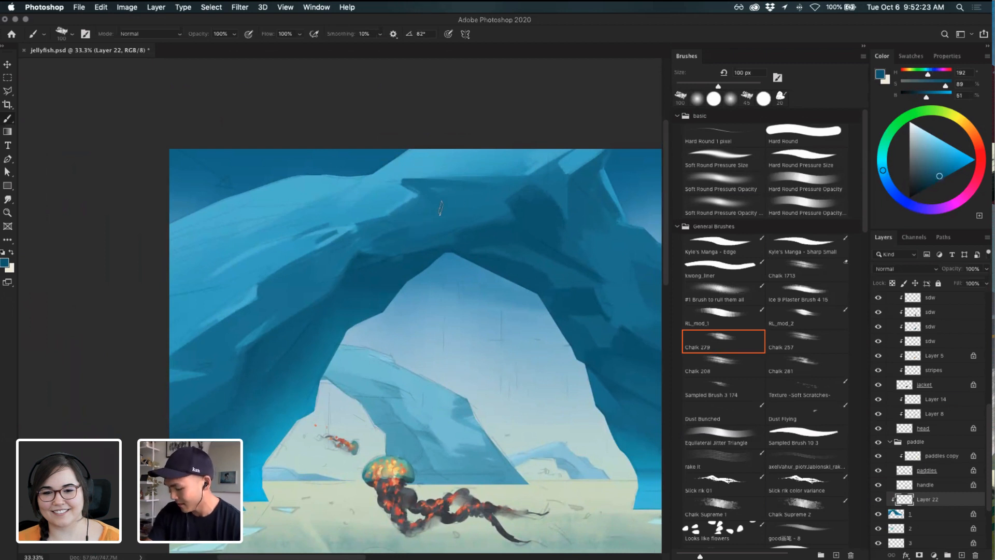
- Paint a dark 200 px chalk shadow patch under the arch's crown and soften it with a 125 px Soft Round Pressure Opacity eraser
{"action": "key", "text": "]"}
{"action": "key", "text": "]"}
{"action": "key", "text": "]"}
{"action": "key", "text": "]"}
{"action": "left_click_drag", "start_coordinate": [394, 233], "coordinate": [444, 219]}
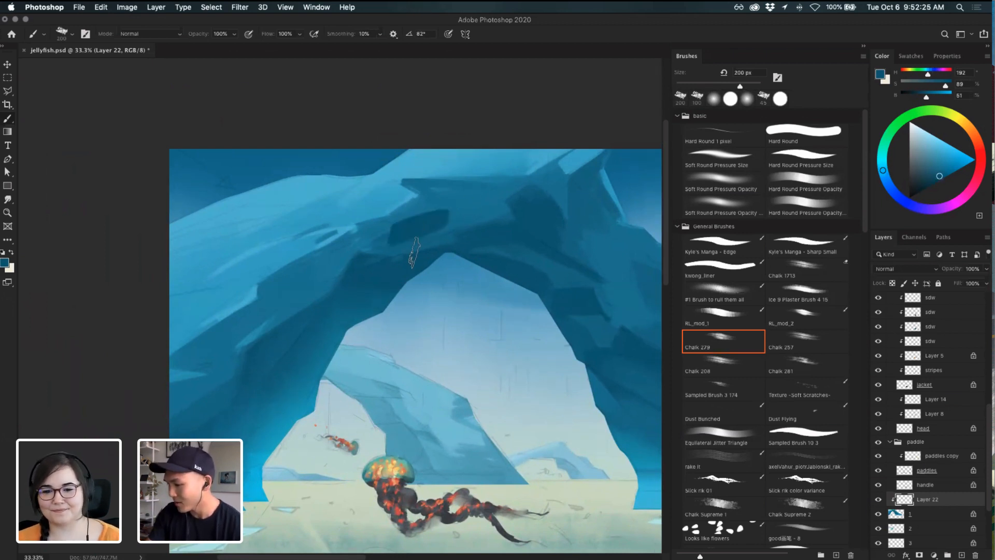
{"action": "key", "text": "e"}
{"action": "left_click", "coordinate": [703, 180]}
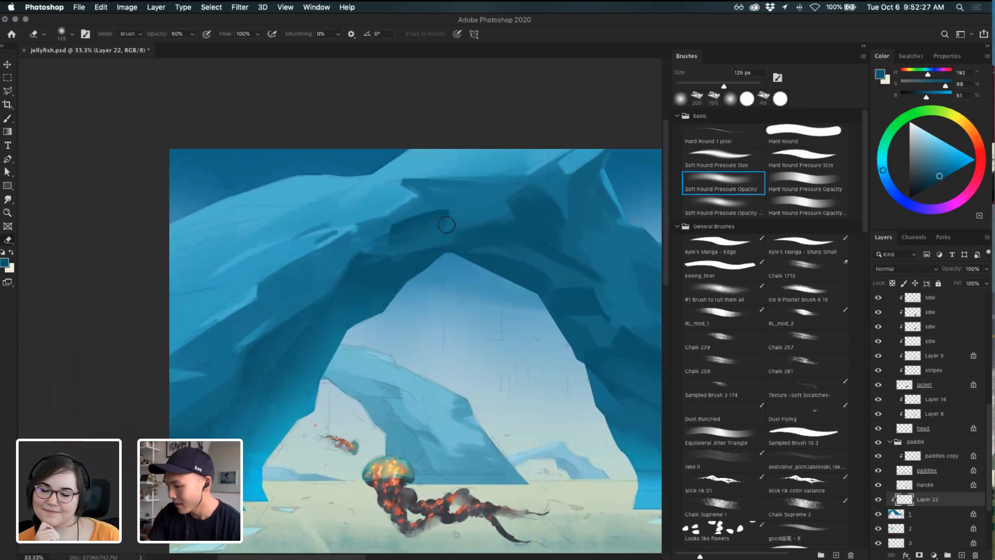
{"action": "left_click", "coordinate": [787, 159]}
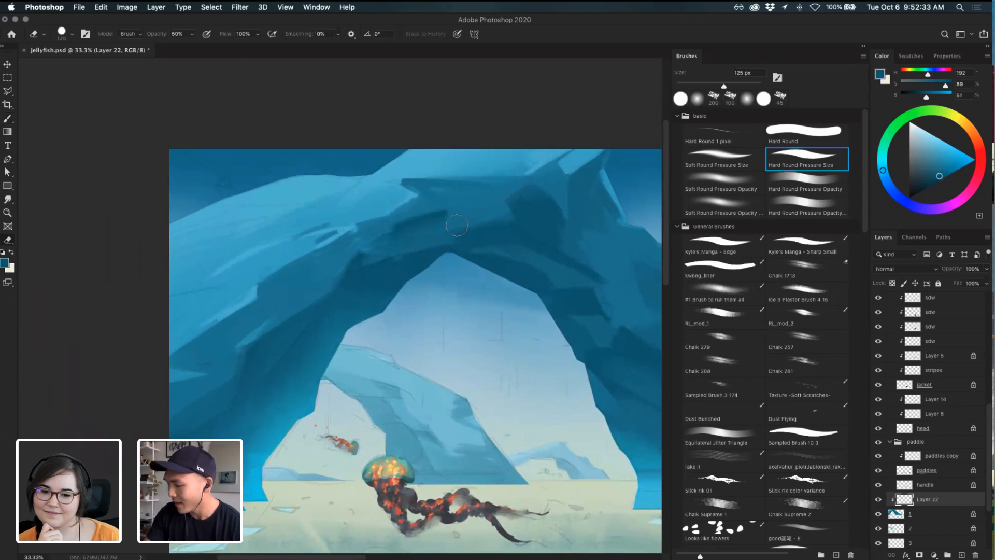
{"action": "left_click", "coordinate": [720, 180]}
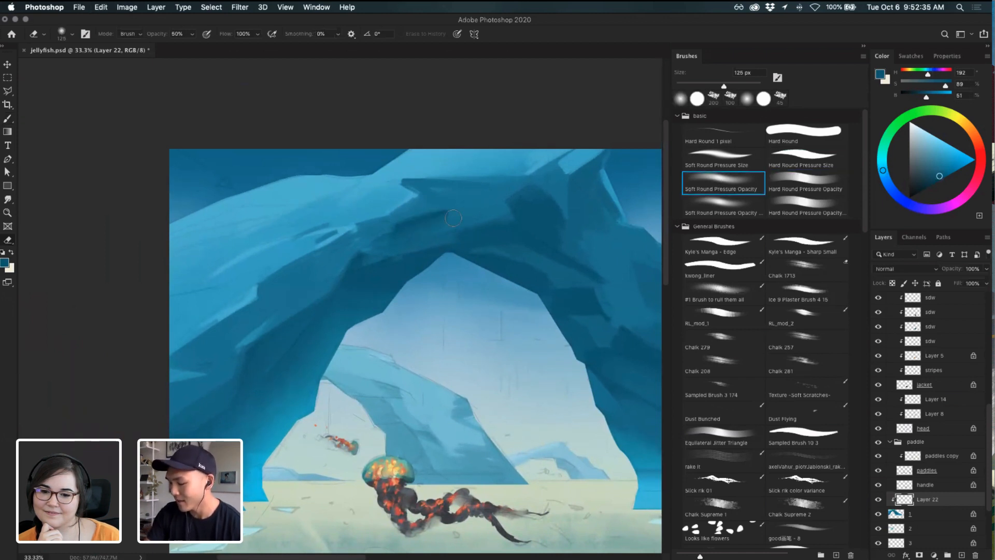
- Paint broad dark chalk shadows down the arch's left leg with a 250 px brush and soften their edges with the eraser
{"action": "key", "text": "b"}
{"action": "scroll", "coordinate": [400, 233], "scroll_direction": "left", "scroll_amount": 5}
{"action": "scroll", "coordinate": [400, 233], "scroll_direction": "down", "scroll_amount": 3}
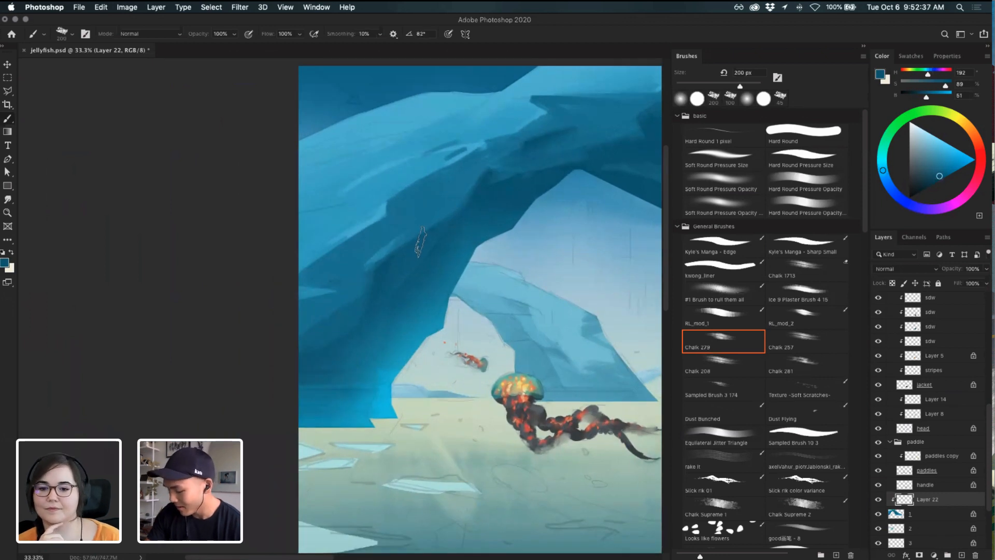
{"action": "left_click_drag", "start_coordinate": [376, 281], "coordinate": [478, 216]}
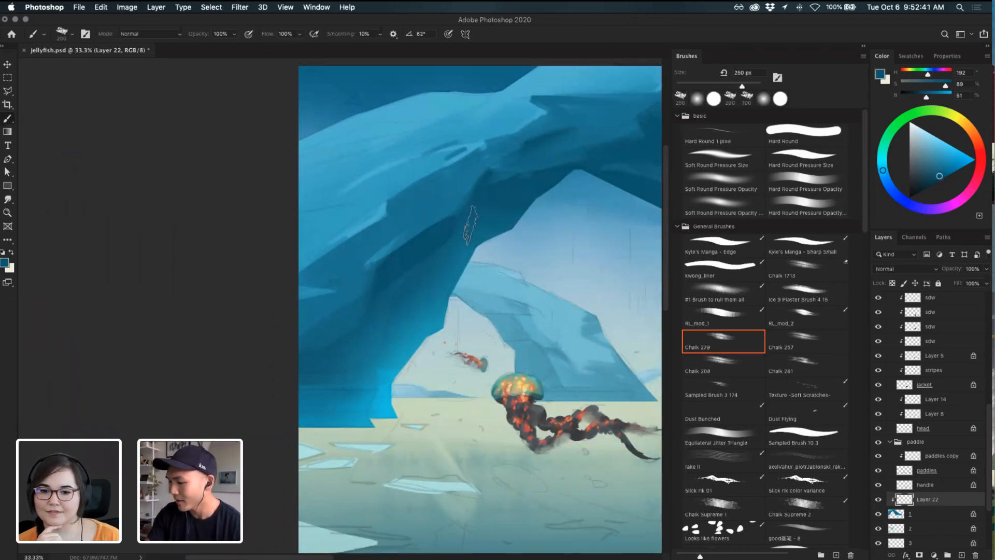
{"action": "key", "text": "e"}
{"action": "left_click_drag", "start_coordinate": [454, 226], "coordinate": [427, 265]}
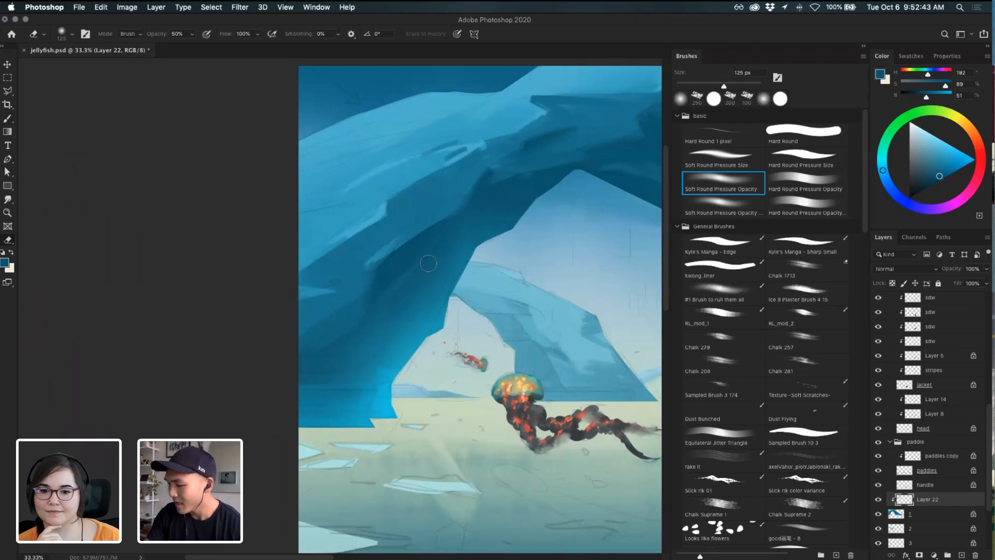
- Rework the shadow strokes on the lower part of the left leg and fade them with the soft eraser
{"action": "left_click_drag", "start_coordinate": [384, 291], "coordinate": [330, 365]}
{"action": "key", "text": "super+z"}
{"action": "left_click_drag", "start_coordinate": [362, 329], "coordinate": [327, 376]}
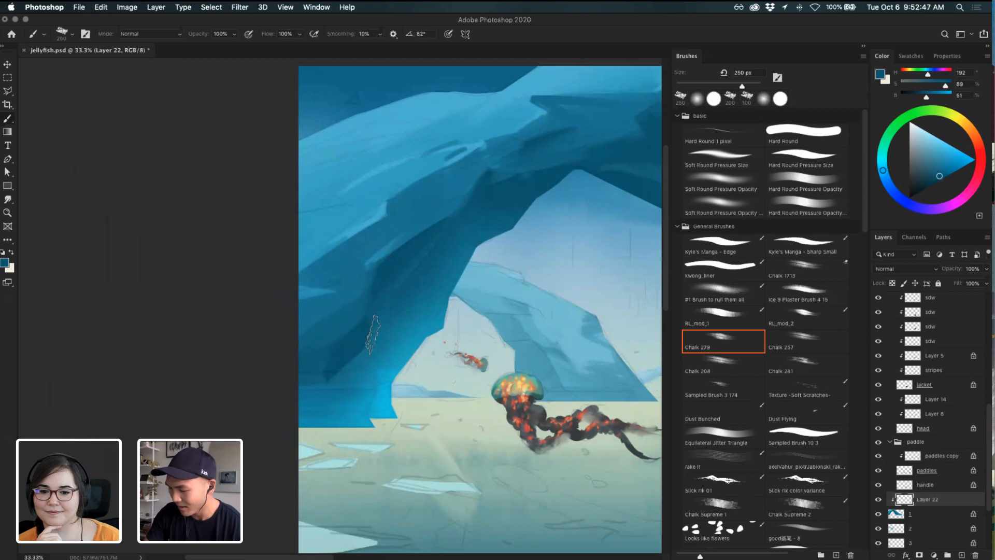
{"action": "key", "text": "e"}
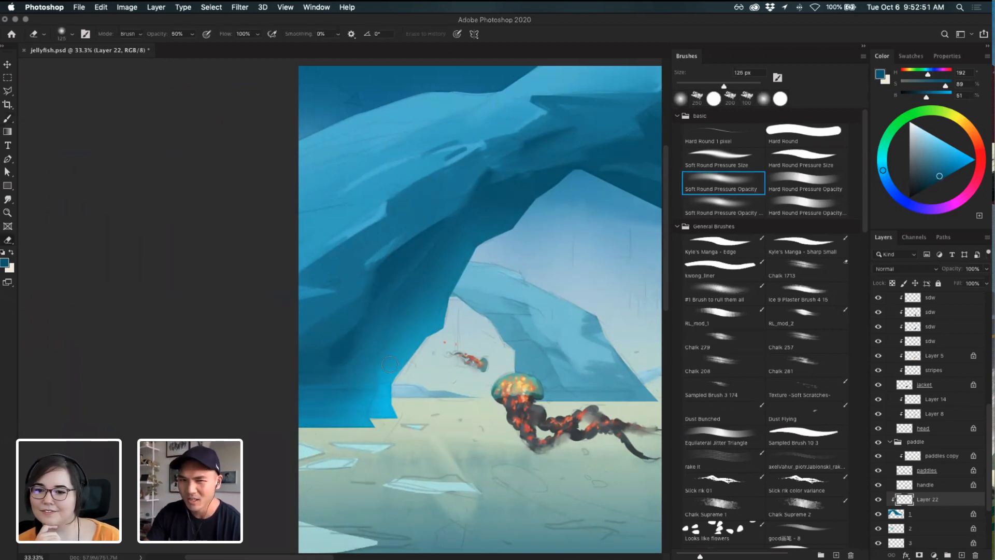
{"action": "left_click_drag", "start_coordinate": [539, 178], "coordinate": [554, 171]}
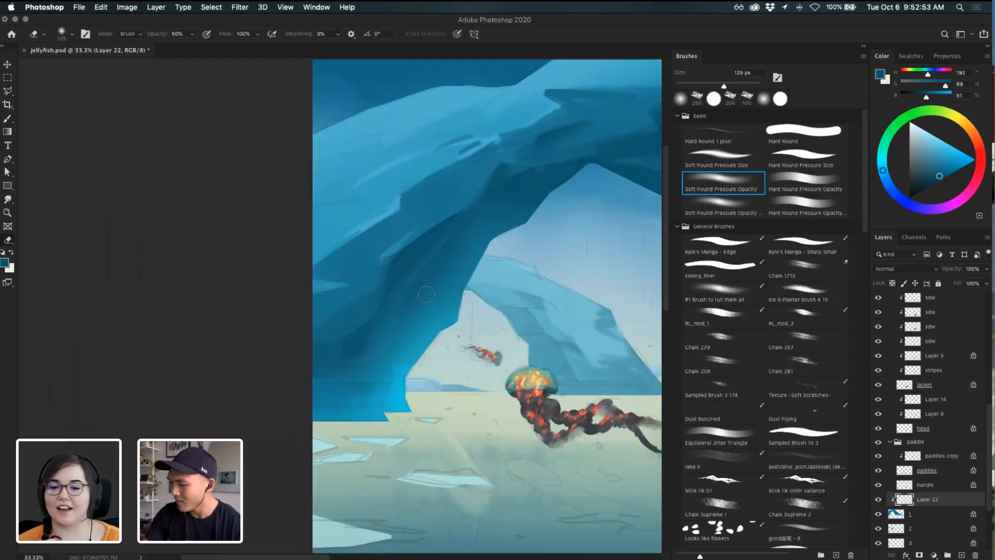
{"action": "key", "text": "b"}
{"action": "key", "text": "super+z"}
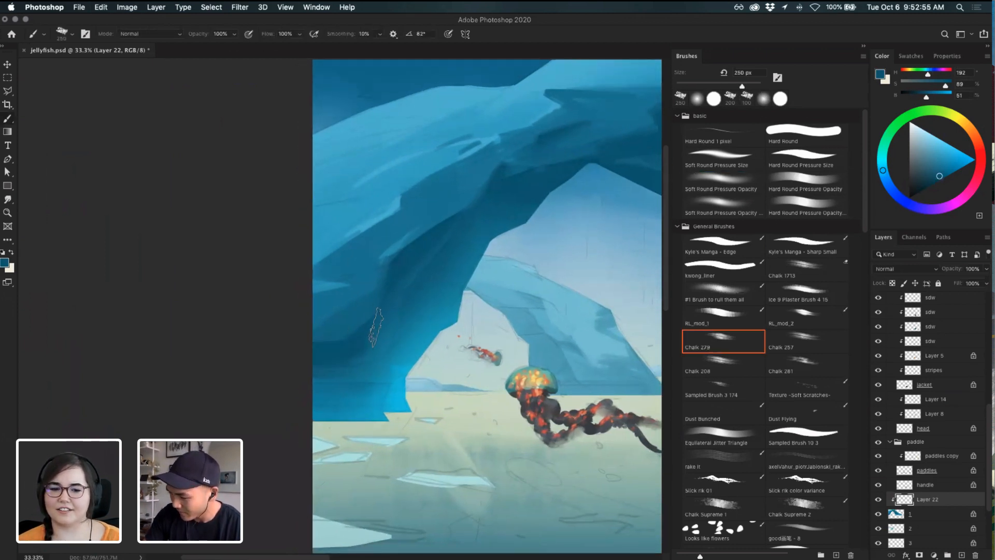
{"action": "key", "text": "e"}
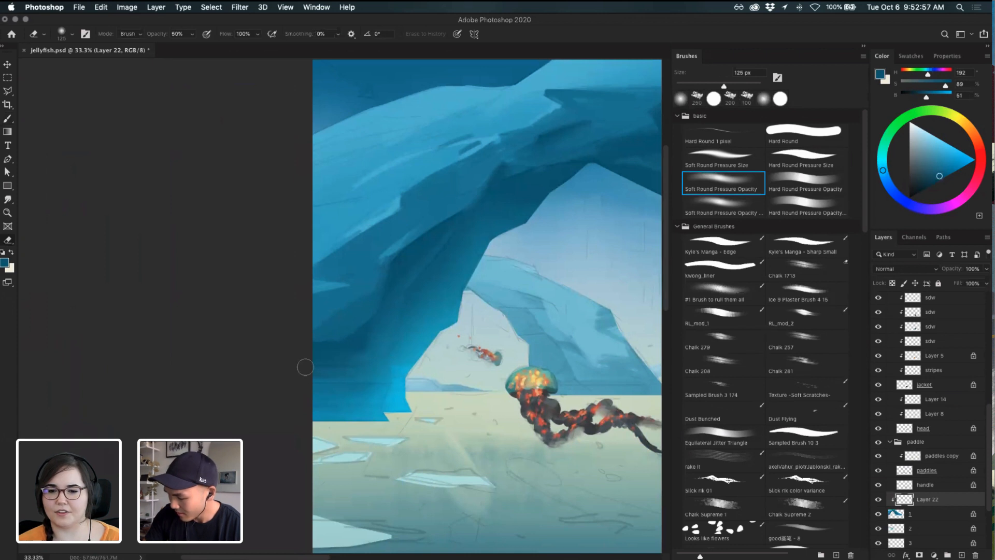
{"action": "left_click_drag", "start_coordinate": [429, 316], "coordinate": [377, 376]}
- Paint small shadow details under the arch's crown with an 80 px Chalk 279 brush and blend them with the soft eraser
{"action": "key", "text": "b"}
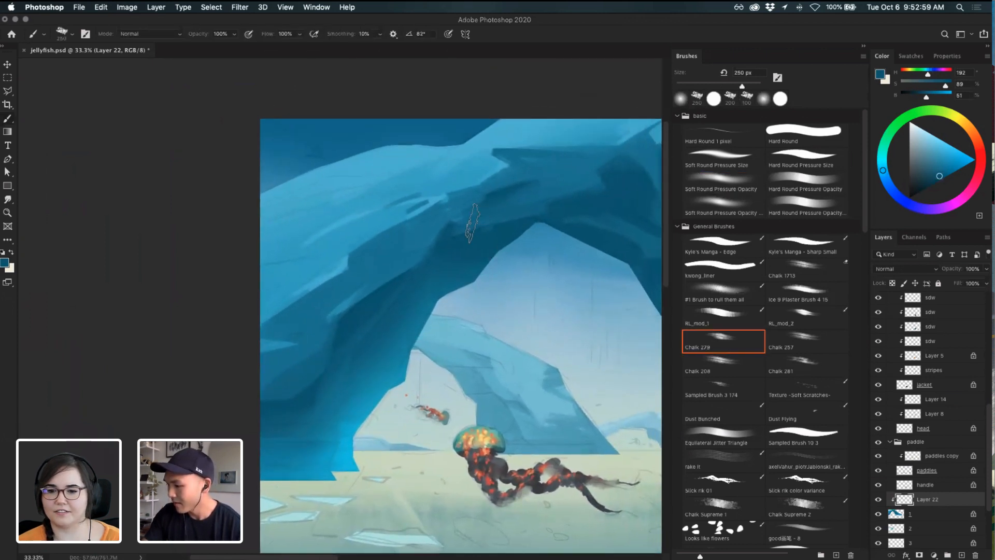
{"action": "key", "text": "bracketleft"}
{"action": "key", "text": "bracketleft"}
{"action": "key", "text": "bracketleft"}
{"action": "key", "text": "bracketleft"}
{"action": "key", "text": "bracketleft"}
{"action": "key", "text": "bracketleft"}
{"action": "key", "text": "bracketleft"}
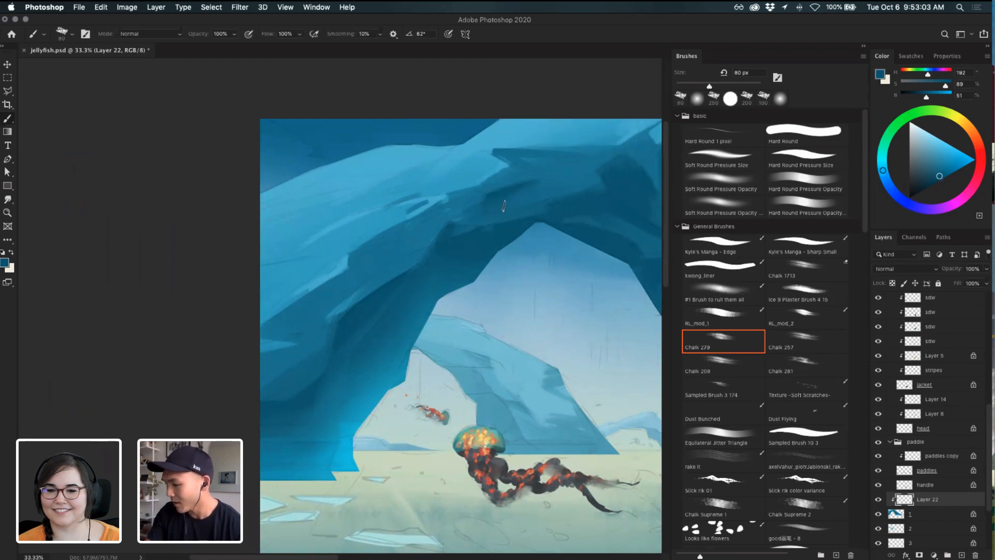
{"action": "key", "text": "e"}
{"action": "left_click_drag", "start_coordinate": [462, 216], "coordinate": [475, 195]}
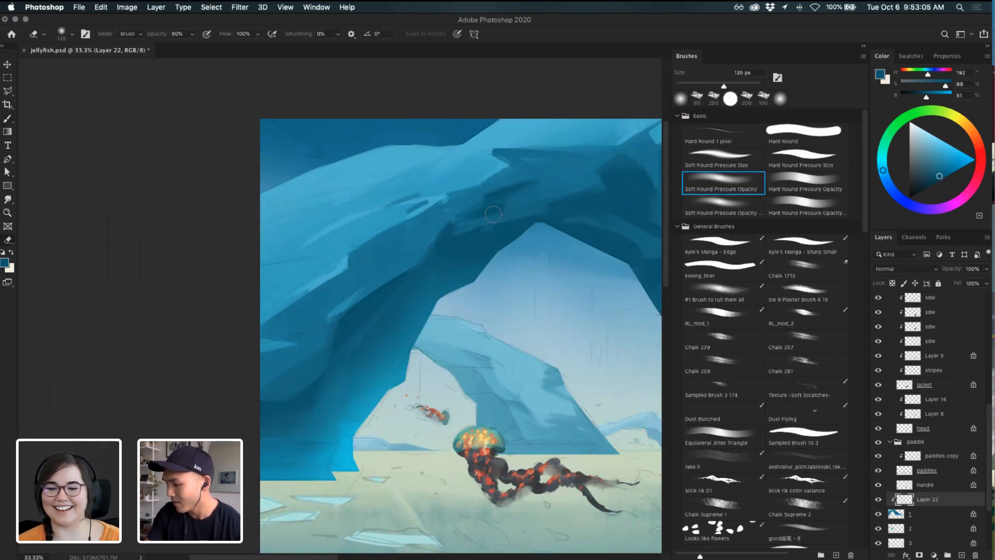
{"action": "left_click_drag", "start_coordinate": [532, 209], "coordinate": [497, 216]}
- Add small dark chalk shadow strokes around the arch's crown with the 80 px Chalk 279 brush
{"action": "key", "text": "b"}
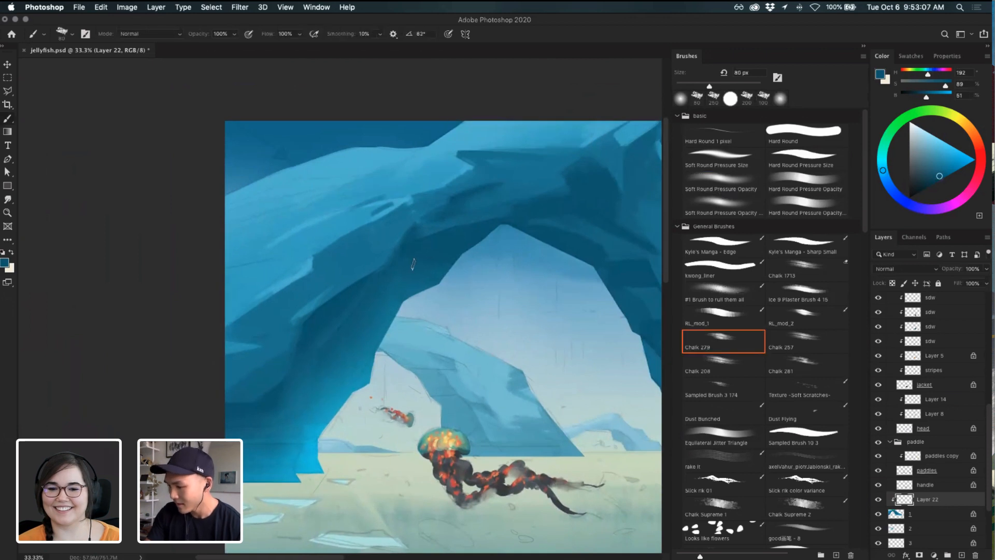
{"action": "left_click_drag", "start_coordinate": [394, 258], "coordinate": [381, 268]}
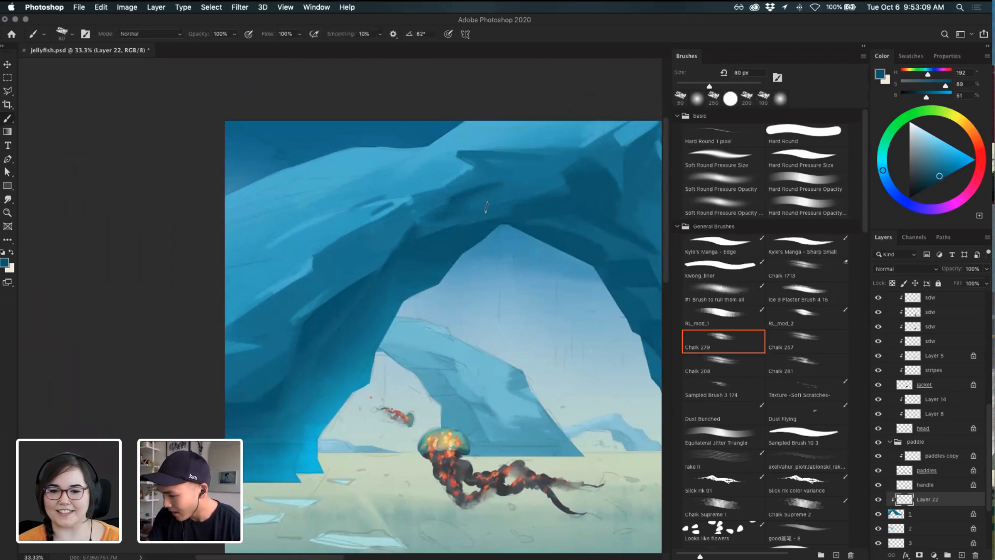
{"action": "mouse_move", "coordinate": [519, 214]}
{"action": "left_mouse_down"}
{"action": "mouse_move", "coordinate": [492, 211]}
{"action": "mouse_move", "coordinate": [535, 199]}
{"action": "left_mouse_up"}
{"action": "key", "text": "super+z"}
{"action": "key", "text": "e"}
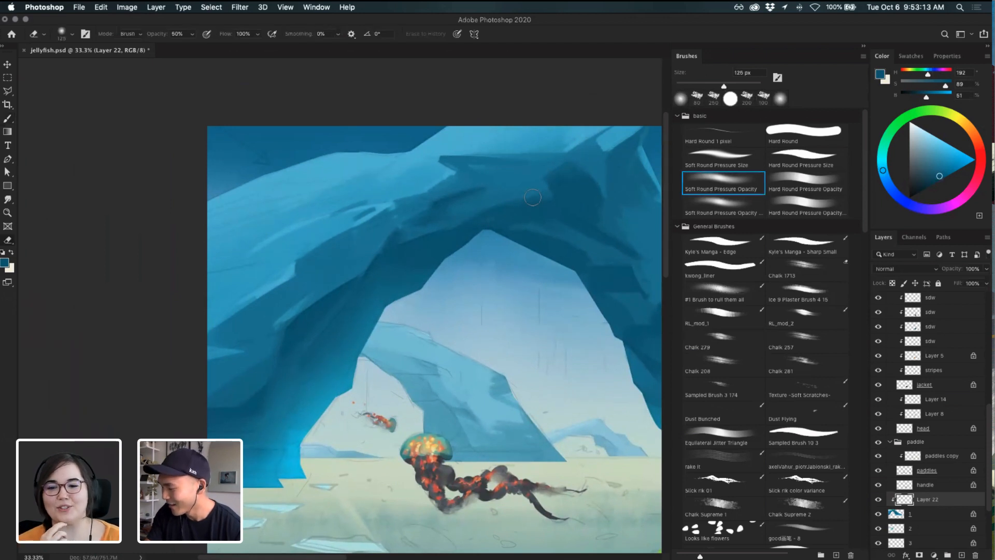
{"action": "key", "text": "b"}
{"action": "mouse_move", "coordinate": [437, 238]}
{"action": "left_mouse_down"}
{"action": "mouse_move", "coordinate": [556, 179]}
{"action": "mouse_move", "coordinate": [496, 221]}
{"action": "left_mouse_up"}
{"action": "mouse_move", "coordinate": [559, 185]}
{"action": "left_mouse_down"}
{"action": "mouse_move", "coordinate": [529, 201]}
{"action": "mouse_move", "coordinate": [536, 237]}
{"action": "left_mouse_up"}
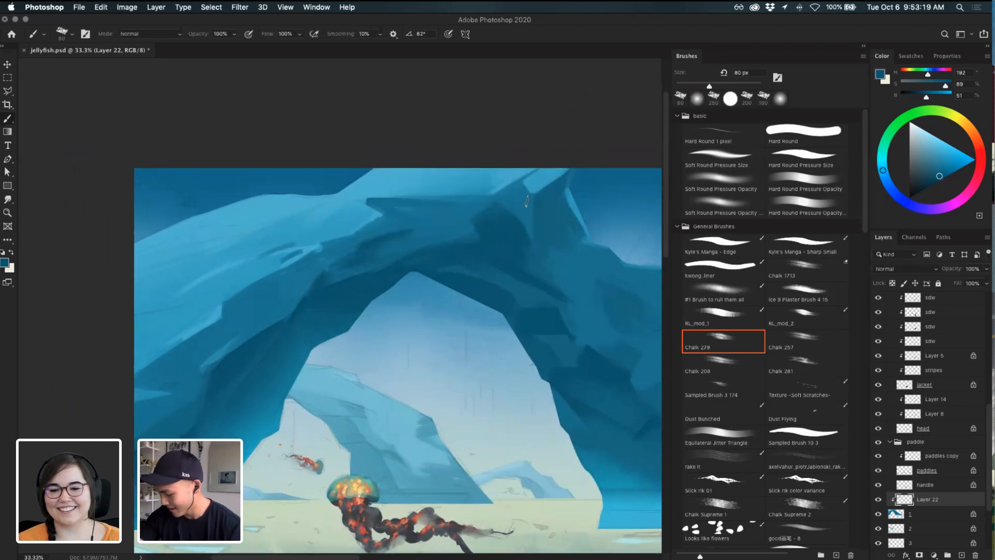
- Paint a shadow plane below the arch's pointed peak with a 150 px chalk brush and soften it with the 125 px soft eraser
{"action": "key", "text": "bracketright"}
{"action": "key", "text": "bracketright"}
{"action": "left_click_drag", "start_coordinate": [535, 202], "coordinate": [533, 261]}
{"action": "key", "text": "super+z"}
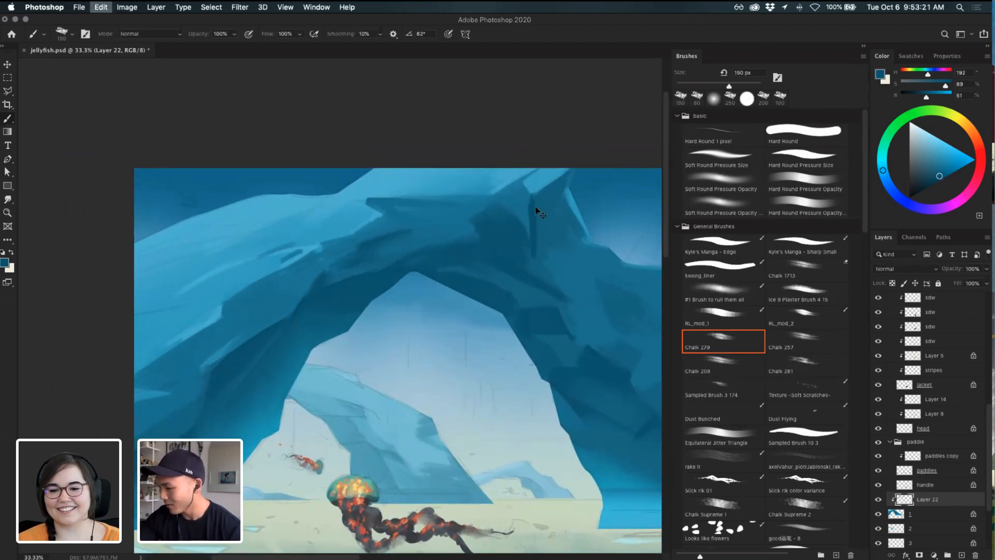
{"action": "mouse_move", "coordinate": [533, 194]}
{"action": "left_mouse_down"}
{"action": "mouse_move", "coordinate": [537, 232]}
{"action": "mouse_move", "coordinate": [527, 196]}
{"action": "mouse_move", "coordinate": [552, 225]}
{"action": "mouse_move", "coordinate": [552, 237]}
{"action": "mouse_move", "coordinate": [540, 224]}
{"action": "mouse_move", "coordinate": [551, 265]}
{"action": "left_mouse_up"}
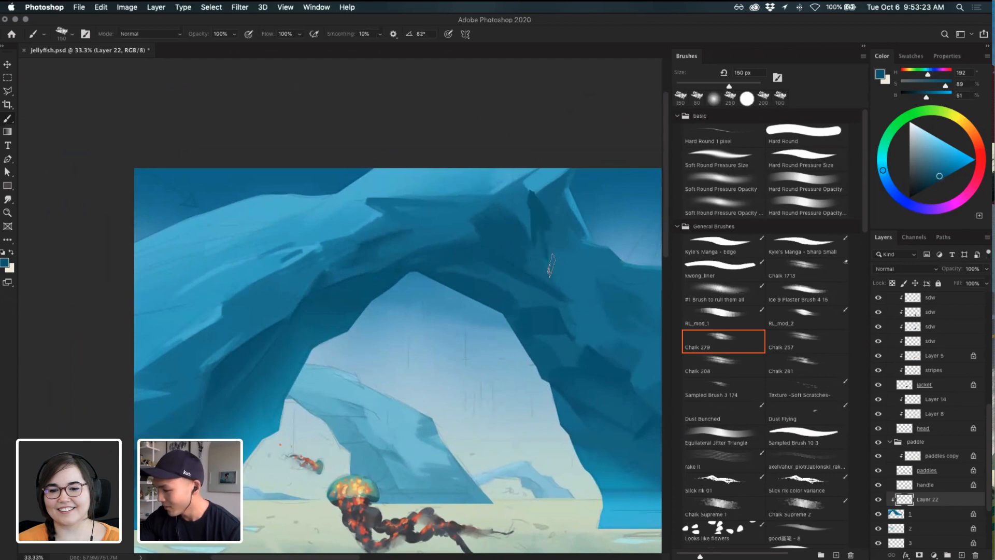
{"action": "key", "text": "e"}
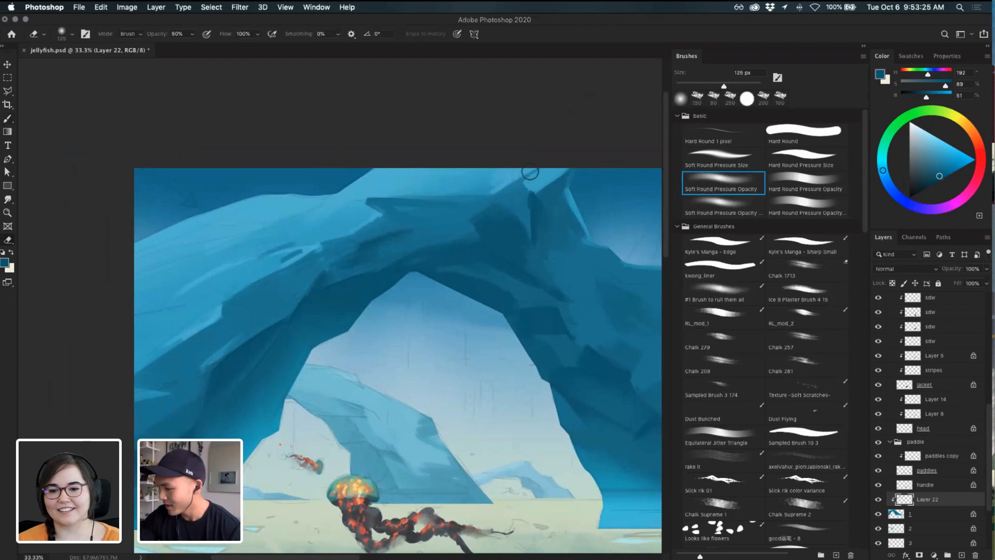
{"action": "key", "text": "b"}
{"action": "left_click_drag", "start_coordinate": [540, 207], "coordinate": [573, 172]}
{"action": "key", "text": "e"}
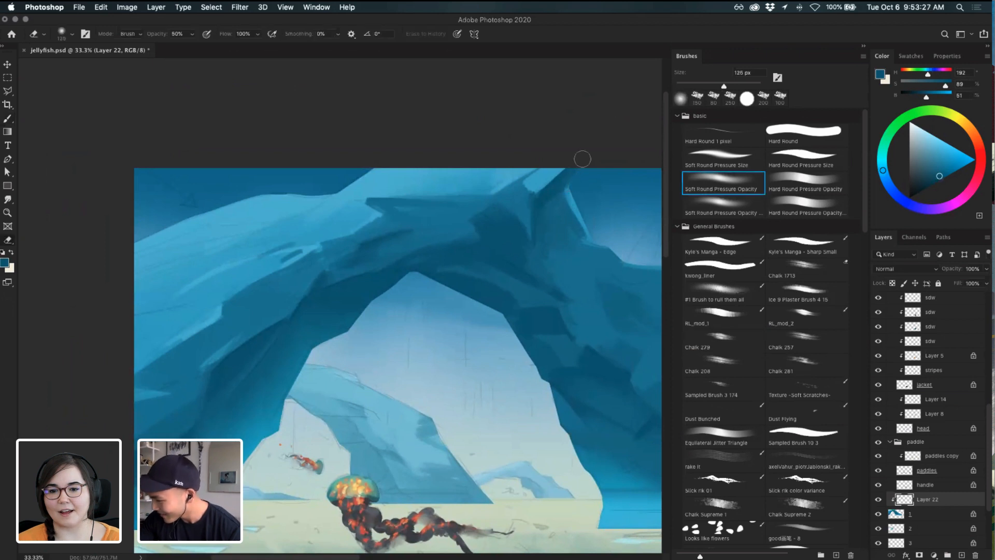
- Sample a dark blue from the arch's right leg and reduce the chalk brush to 60 px
{"action": "scroll", "coordinate": [556, 218], "scroll_direction": "down", "scroll_amount": 5}
{"action": "scroll", "coordinate": [556, 218], "scroll_direction": "right", "scroll_amount": 4}
{"action": "key", "text": "b"}
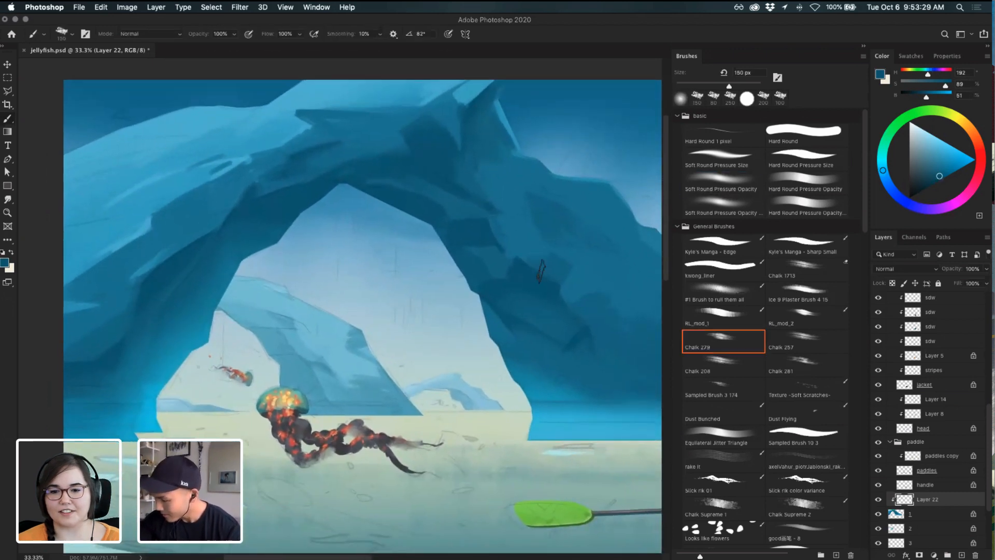
{"action": "left_click", "coordinate": [515, 311], "text": "alt"}
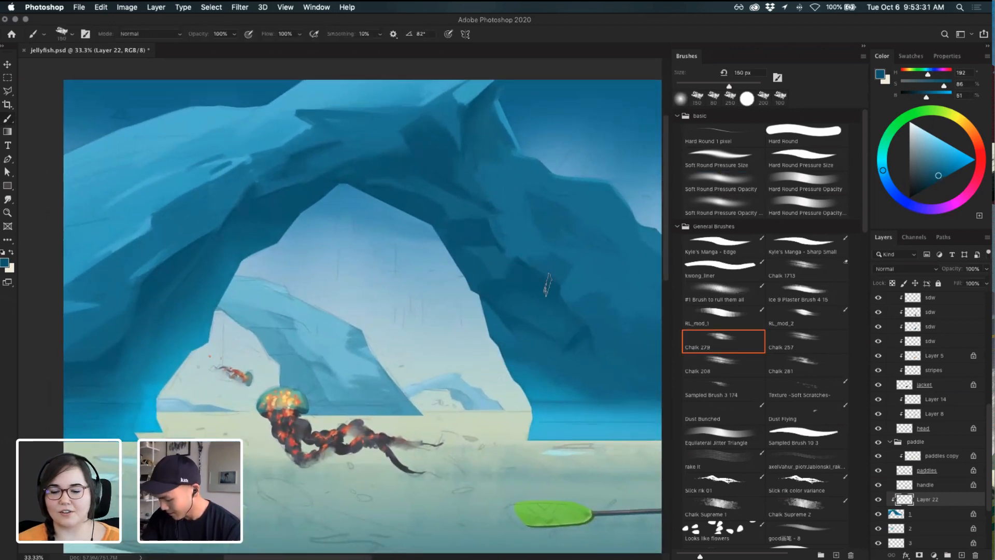
{"action": "key", "text": "bracketleft"}
{"action": "key", "text": "bracketleft"}
{"action": "key", "text": "bracketleft"}
{"action": "key", "text": "bracketleft"}
{"action": "key", "text": "bracketleft"}
{"action": "key", "text": "bracketleft"}
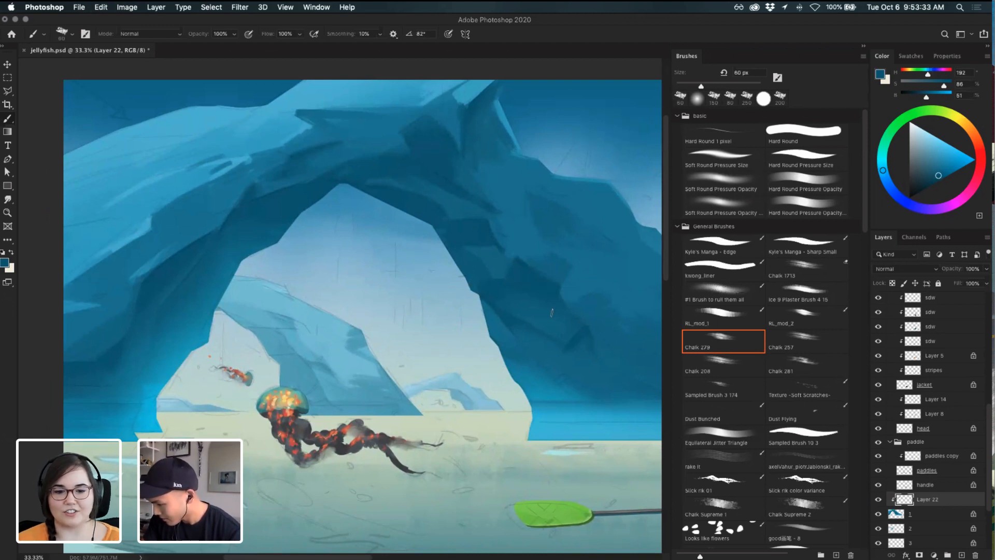
{"action": "key", "text": "i"}
{"action": "scroll", "coordinate": [513, 313], "scroll_direction": "left", "scroll_amount": 6}
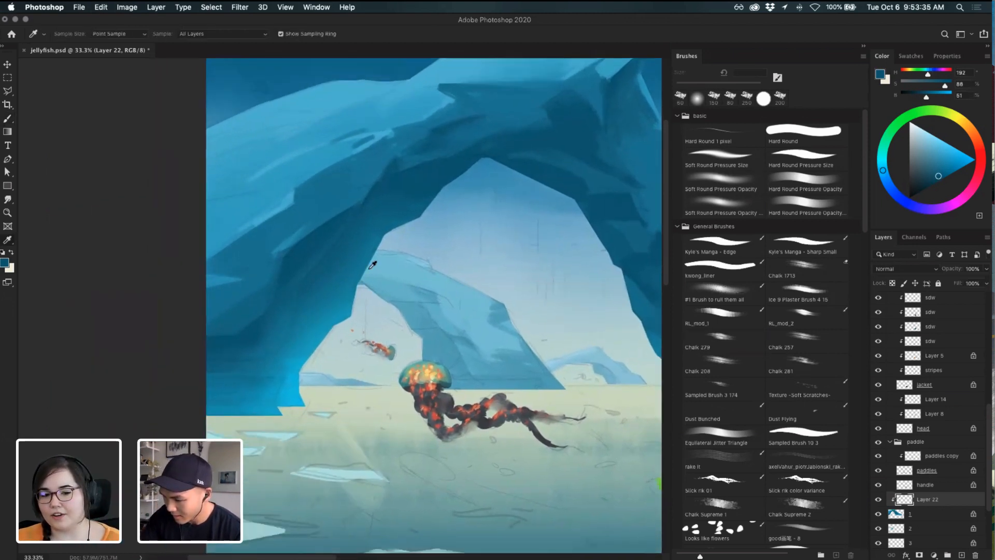
{"action": "key", "text": "b"}
{"action": "key", "text": "super+z"}
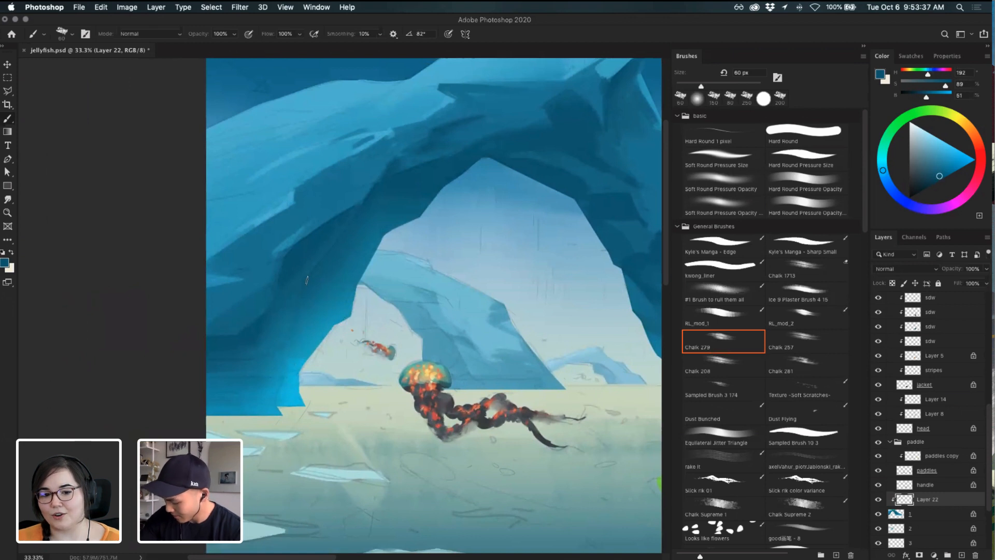
- Paint a dark shadow down the inner side of the left leg with a 150 px chalk brush and soften it with the eraser
{"action": "key", "text": "bracketright"}
{"action": "key", "text": "bracketright"}
{"action": "key", "text": "bracketright"}
{"action": "key", "text": "bracketright"}
{"action": "key", "text": "bracketright"}
{"action": "key", "text": "bracketright"}
{"action": "left_click_drag", "start_coordinate": [304, 278], "coordinate": [286, 344]}
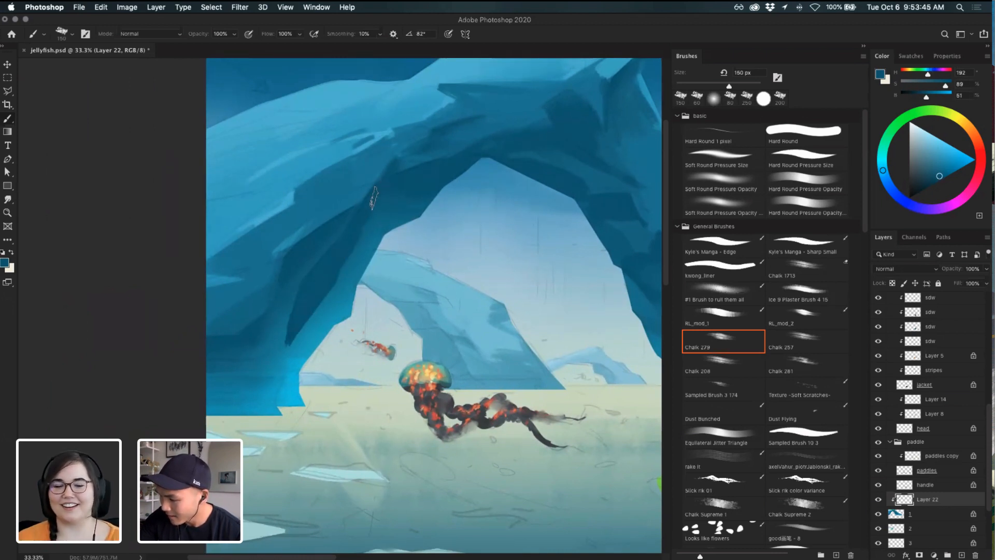
{"action": "key", "text": "e"}
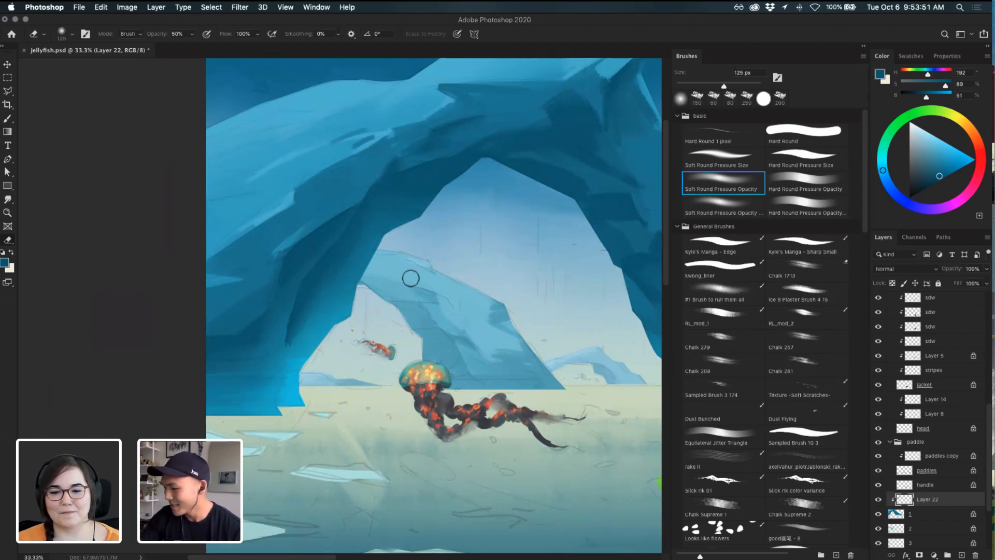
- Switch the eraser to a 35 px Hard Round Pressure Size brush for crisping the left leg's shadow edge
{"action": "key", "text": "r"}
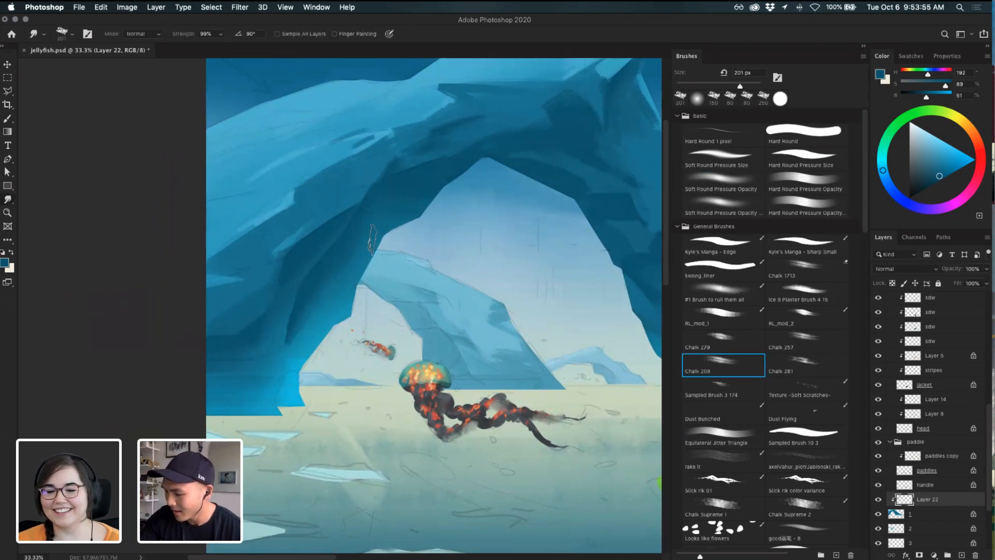
{"action": "key", "text": "e"}
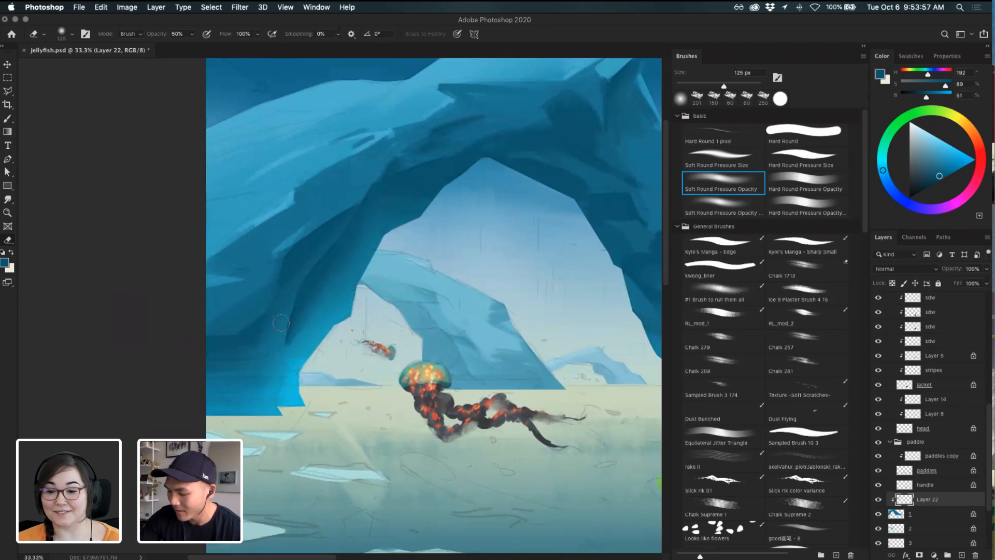
{"action": "left_click", "coordinate": [791, 154]}
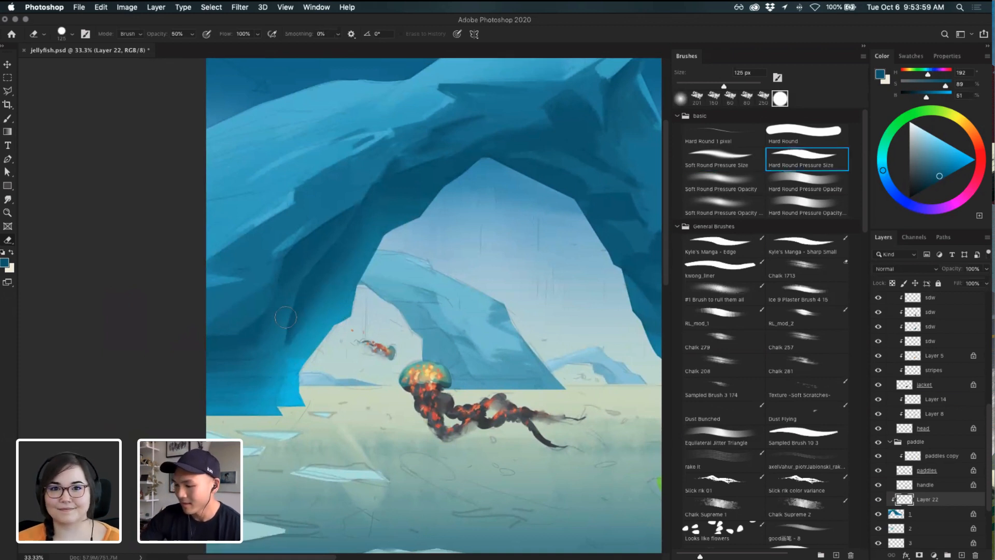
{"action": "key", "text": "bracketleft"}
{"action": "key", "text": "bracketleft"}
{"action": "key", "text": "bracketleft"}
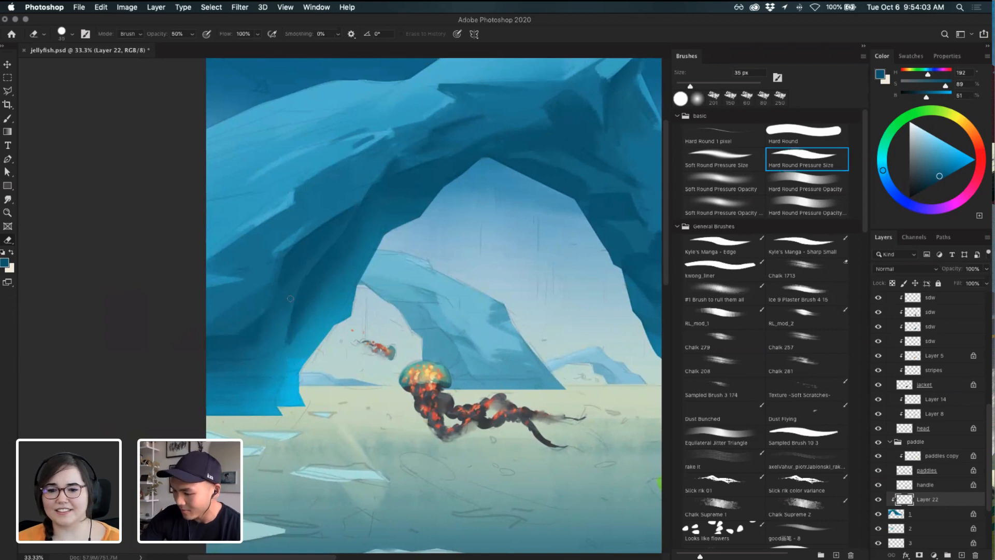
- Paint a horizontal dark chalk band across the base of the left leg, redoing the stroke until it fits
{"action": "key", "text": "b"}
{"action": "mouse_move", "coordinate": [230, 368]}
{"action": "left_mouse_down"}
{"action": "mouse_move", "coordinate": [301, 369]}
{"action": "mouse_move", "coordinate": [206, 383]}
{"action": "mouse_move", "coordinate": [294, 363]}
{"action": "left_mouse_up"}
{"action": "key", "text": "super+z"}
{"action": "left_click_drag", "start_coordinate": [213, 369], "coordinate": [288, 372]}
{"action": "key", "text": "super+z"}
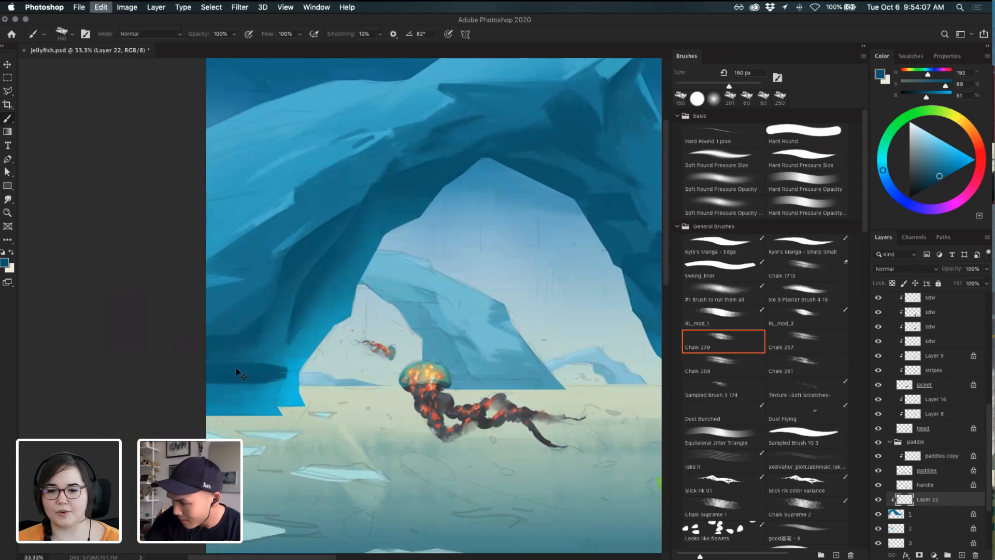
{"action": "mouse_move", "coordinate": [202, 370]}
{"action": "left_mouse_down"}
{"action": "mouse_move", "coordinate": [267, 372]}
{"action": "mouse_move", "coordinate": [299, 389]}
{"action": "mouse_move", "coordinate": [279, 373]}
{"action": "mouse_move", "coordinate": [266, 386]}
{"action": "mouse_move", "coordinate": [268, 362]}
{"action": "left_mouse_up"}
{"action": "key", "text": "e"}
{"action": "key", "text": "super+z"}
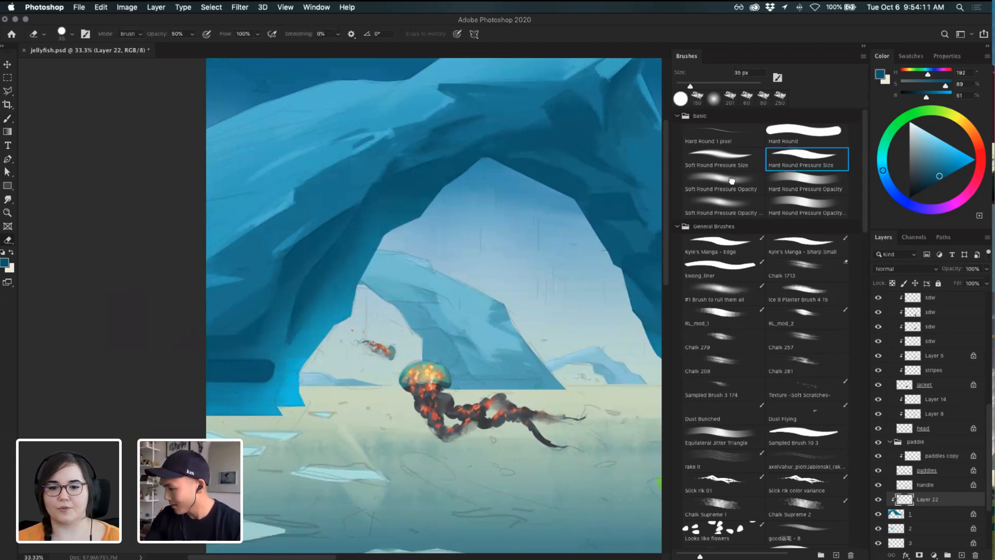
- Fade the dark band at the left leg's base with a 150 px Soft Round Pressure Opacity eraser, raising its opacity to 100%
{"action": "left_click", "coordinate": [731, 180]}
{"action": "key", "text": "bracketright"}
{"action": "key", "text": "bracketright"}
{"action": "key", "text": "bracketright"}
{"action": "key", "text": "bracketright"}
{"action": "key", "text": "bracketright"}
{"action": "key", "text": "bracketright"}
{"action": "key", "text": "bracketright"}
{"action": "key", "text": "bracketright"}
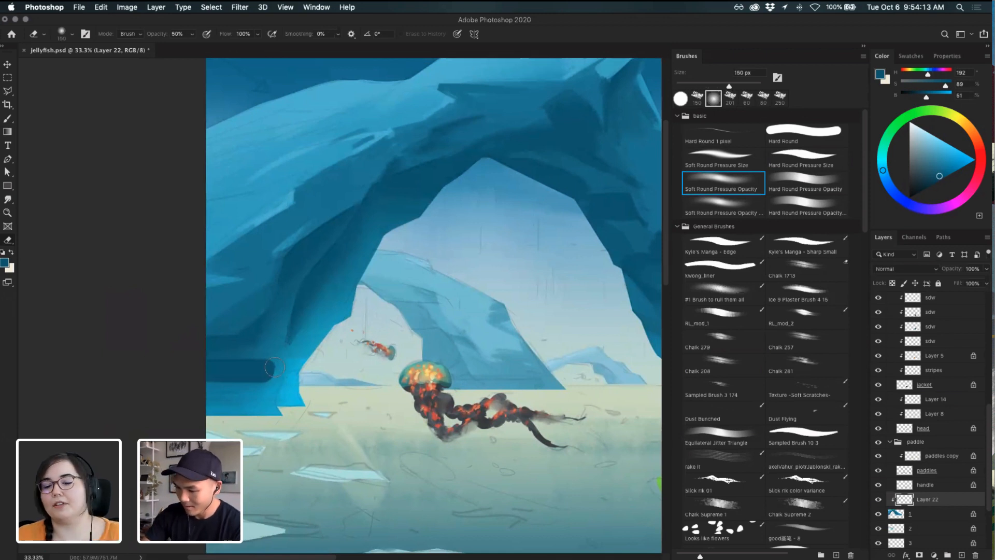
{"action": "left_click_drag", "start_coordinate": [257, 392], "coordinate": [285, 358]}
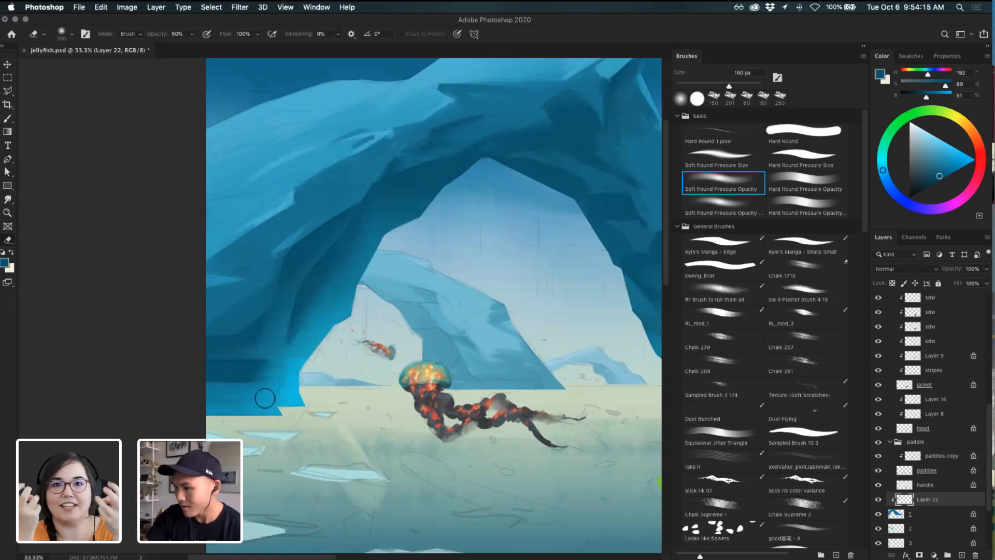
{"action": "key", "text": "0"}
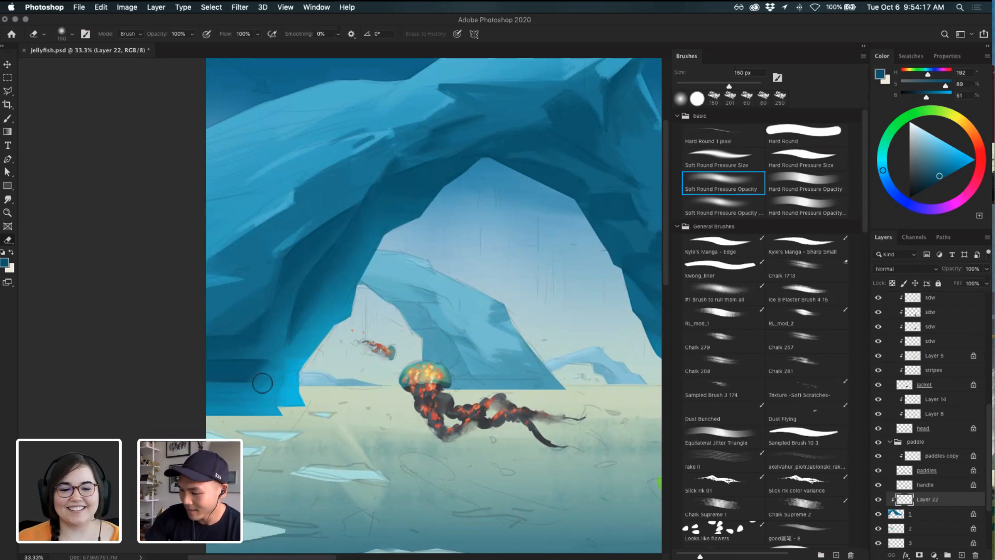
{"action": "mouse_move", "coordinate": [262, 382]}
{"action": "left_mouse_down"}
{"action": "mouse_move", "coordinate": [269, 376]}
{"action": "mouse_move", "coordinate": [247, 384]}
{"action": "left_mouse_up"}
- Paint a vertical chalk shadow near the inner edge of the left leg's base and soften it with the eraser
{"action": "key", "text": "b"}
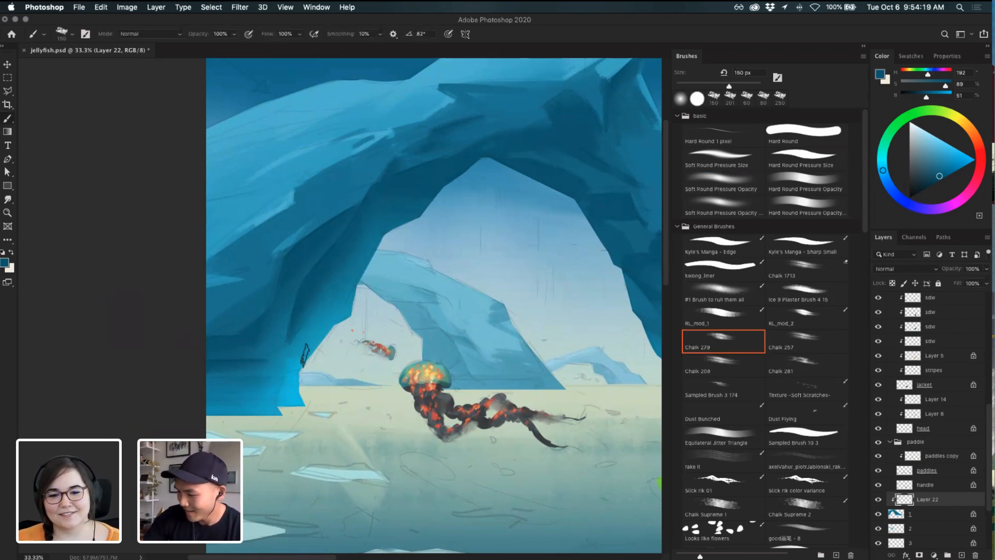
{"action": "left_click_drag", "start_coordinate": [291, 332], "coordinate": [288, 379]}
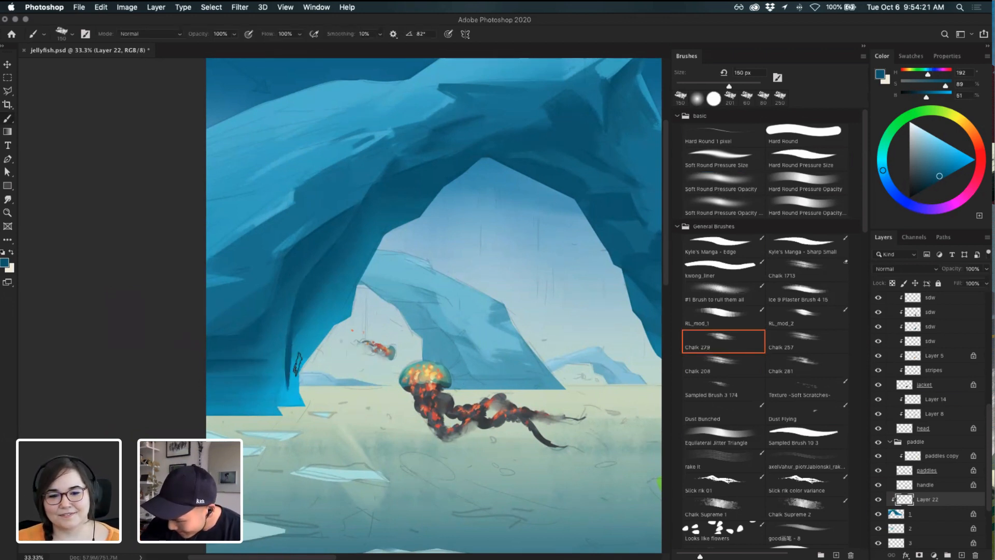
{"action": "key", "text": "e"}
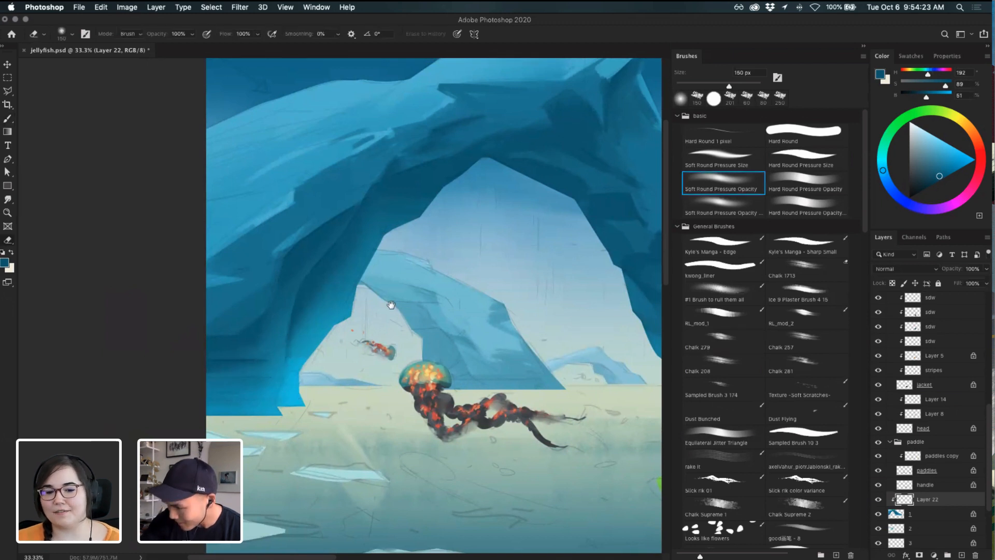
- Darken the left leg's inner edge up toward the arch opening with 150 px chalk strokes, blending with the soft eraser
{"action": "scroll", "coordinate": [389, 304], "scroll_direction": "up", "scroll_amount": 2}
{"action": "scroll", "coordinate": [388, 304], "scroll_direction": "right", "scroll_amount": 2}
{"action": "key", "text": "b"}
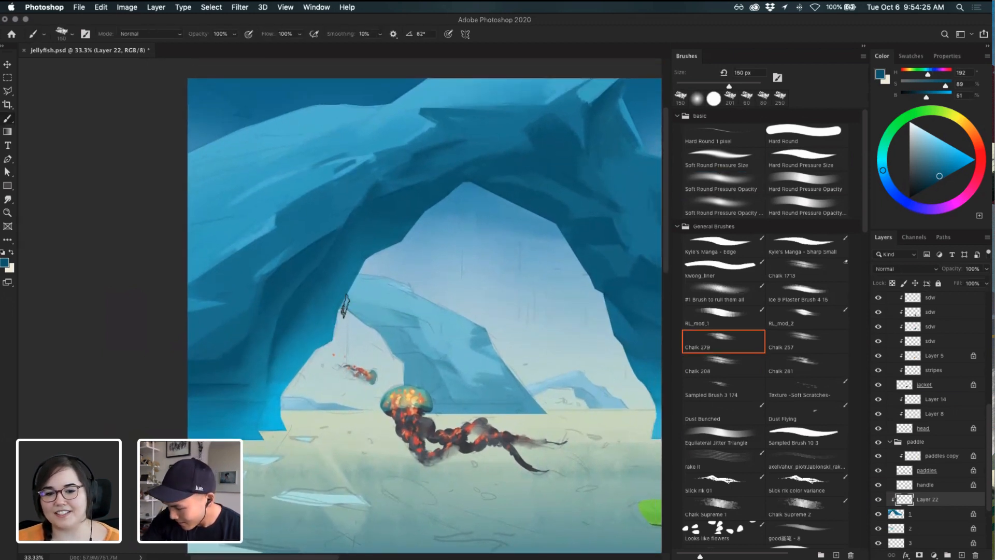
{"action": "key", "text": "e"}
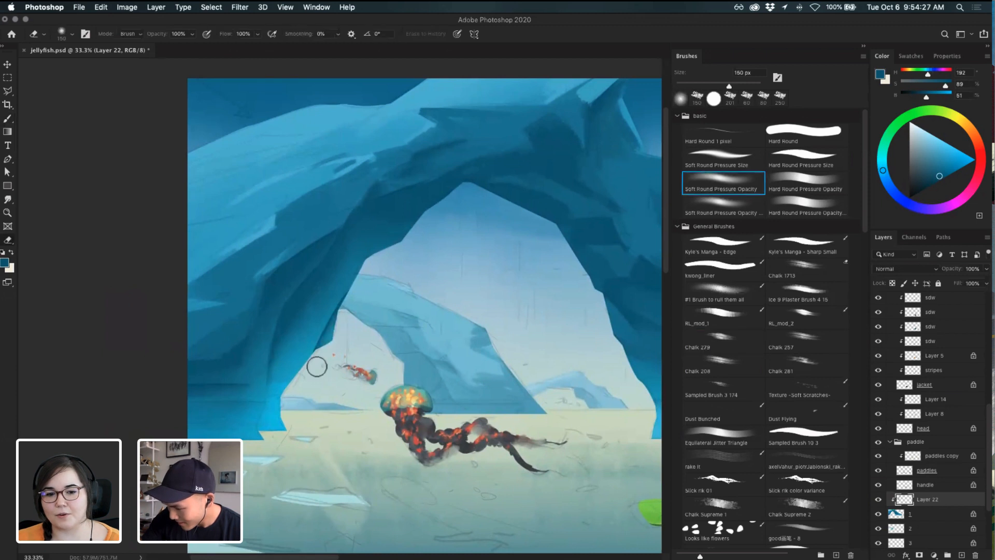
{"action": "key", "text": "b"}
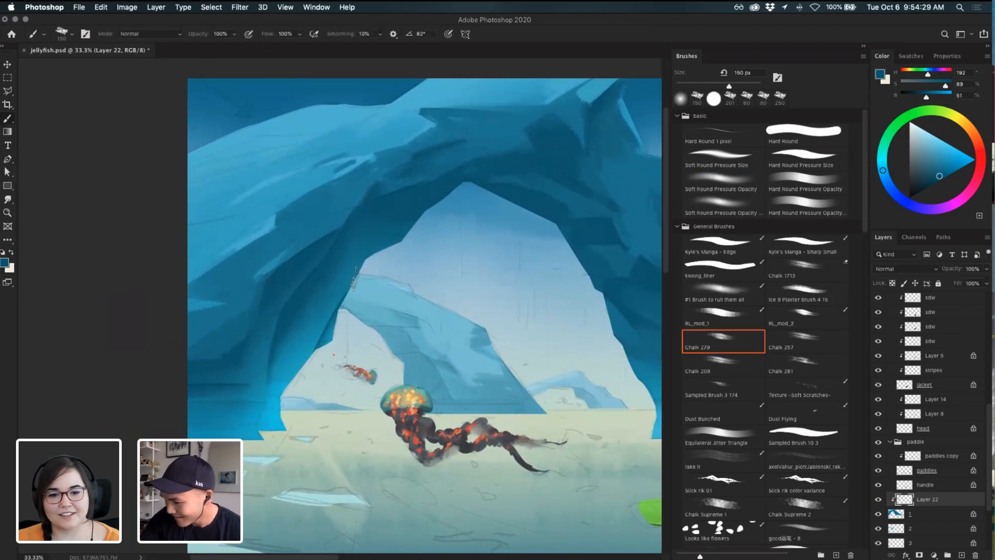
{"action": "key", "text": "super+z"}
{"action": "left_click_drag", "start_coordinate": [356, 280], "coordinate": [377, 243]}
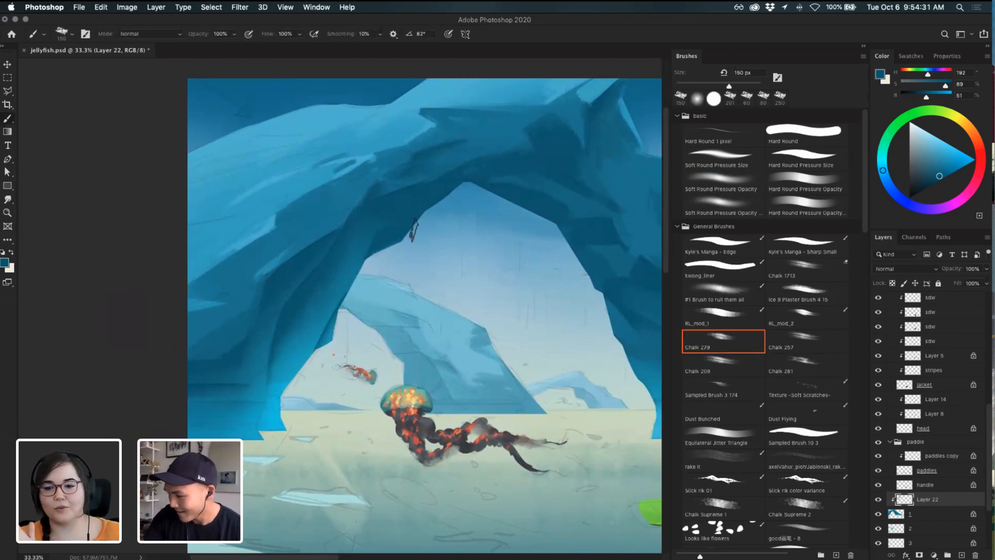
- Switch to the Eraser with the Hard Round Pressure Opacity brush for cleaning up the ice arch
{"action": "key", "text": "e"}
{"action": "left_click_drag", "start_coordinate": [445, 214], "coordinate": [402, 250]}
{"action": "key", "text": "b"}
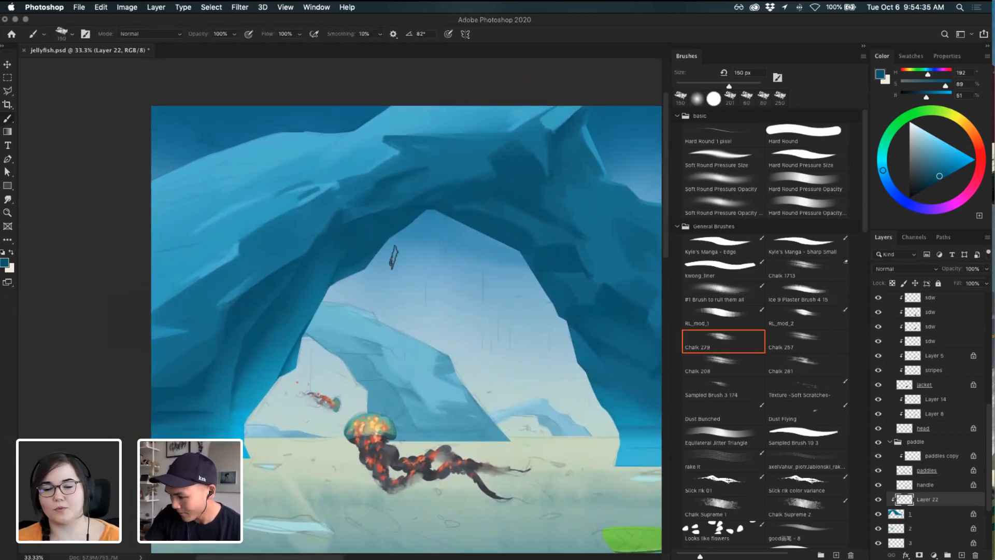
{"action": "scroll", "coordinate": [393, 254], "scroll_direction": "right", "scroll_amount": 5}
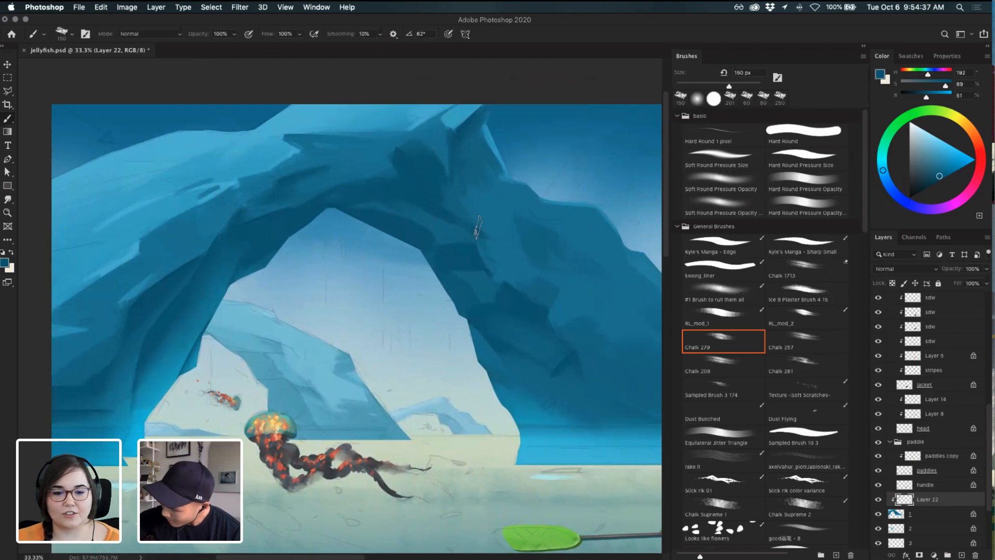
{"action": "key", "text": "e"}
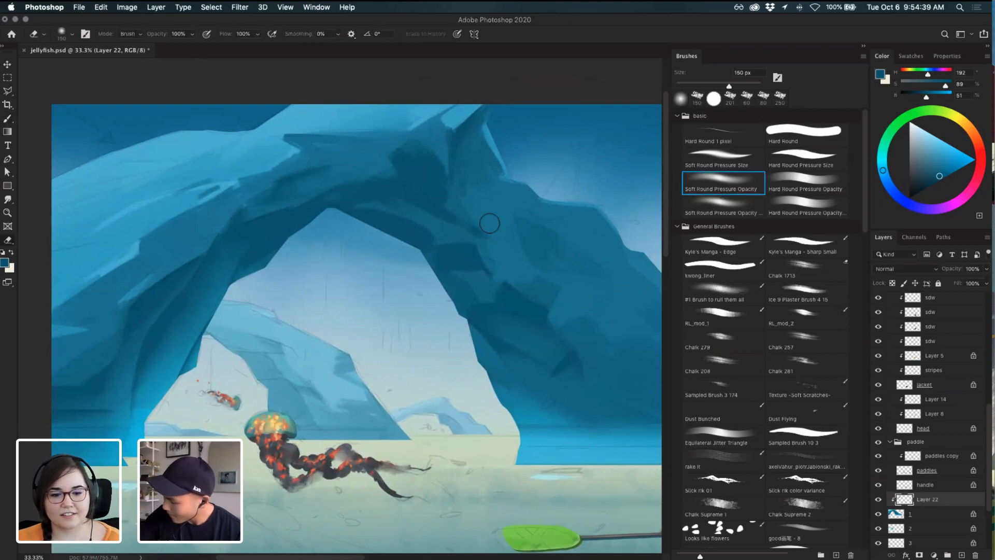
{"action": "left_click", "coordinate": [804, 177]}
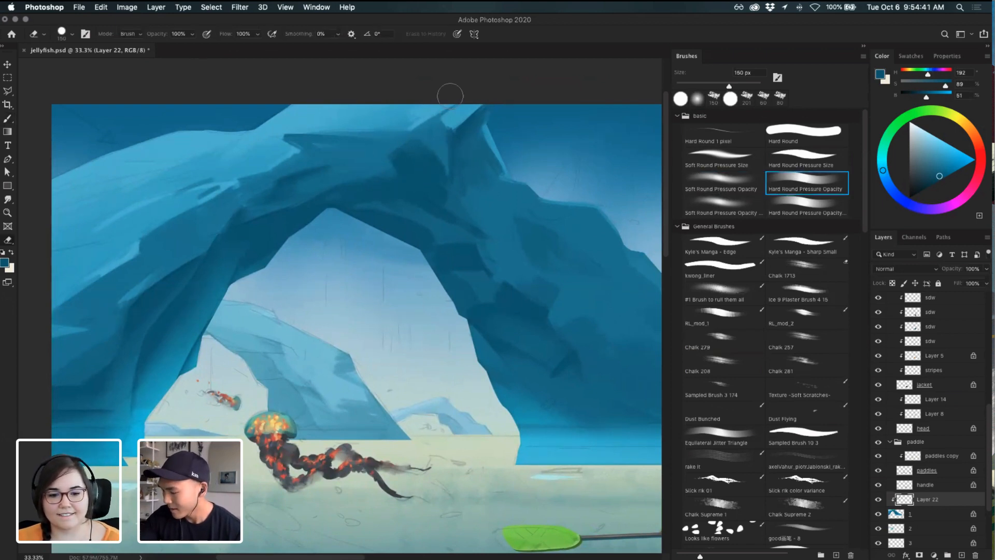
- Hide the refined sketch layer and check the painting without its lines
{"action": "key", "text": "b"}
{"action": "left_click", "coordinate": [958, 327]}
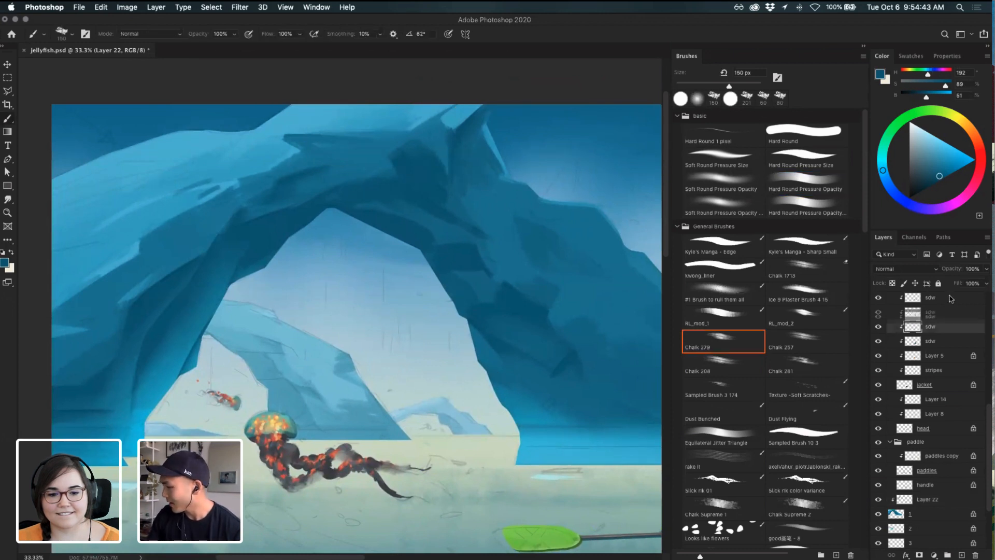
{"action": "scroll", "coordinate": [933, 415], "scroll_direction": "up", "scroll_amount": 10}
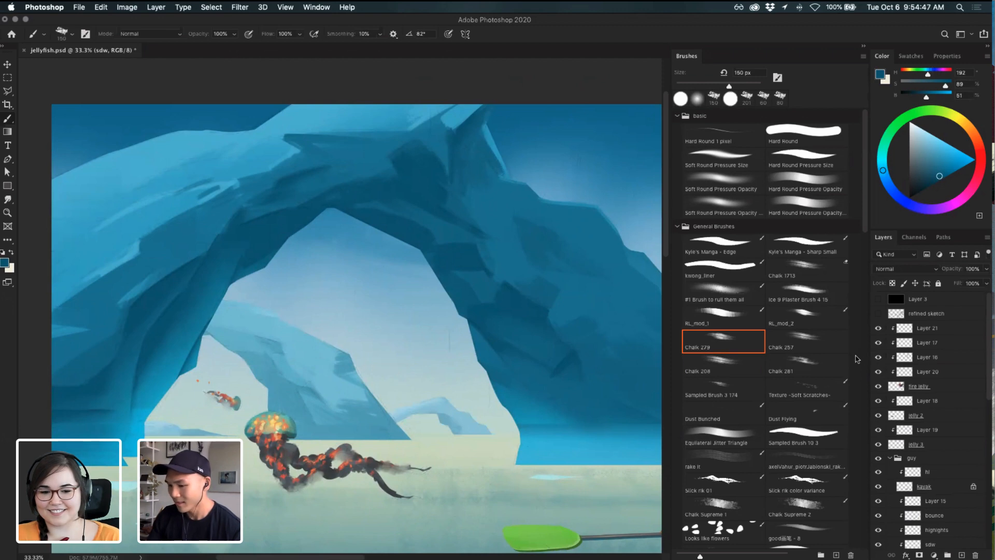
{"action": "key", "text": "super+minus"}
{"action": "key", "text": "super+minus"}
{"action": "key", "text": "super+equal"}
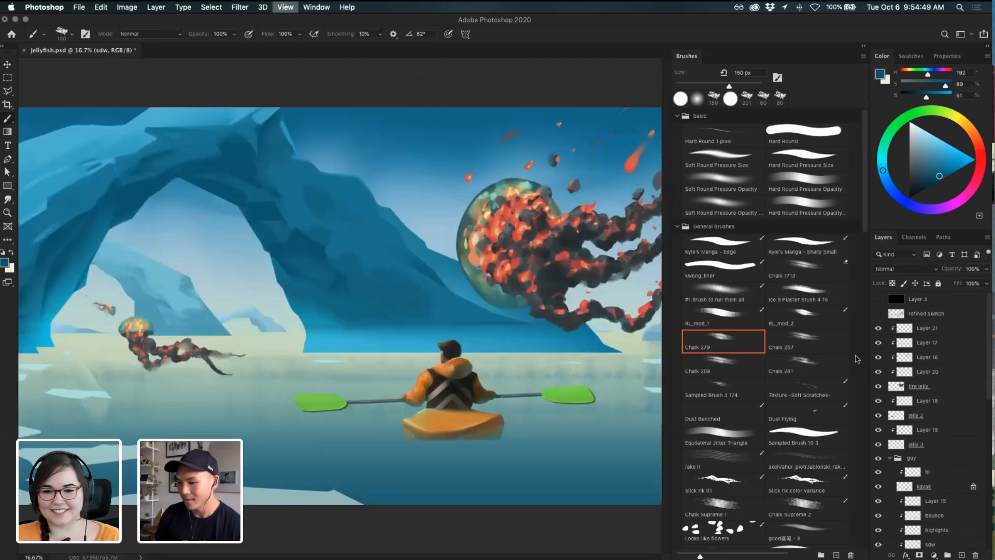
{"action": "left_click_drag", "start_coordinate": [423, 270], "coordinate": [636, 287]}
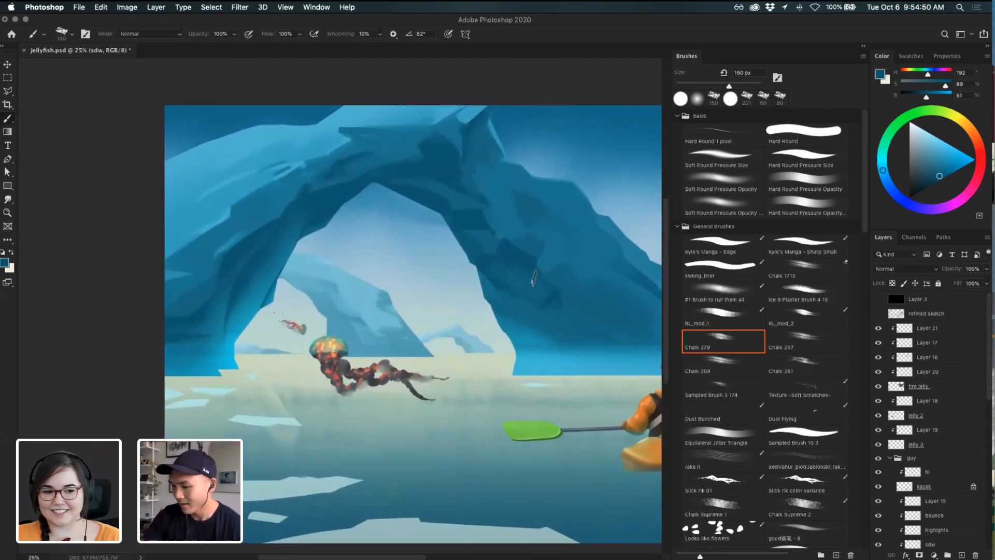
- Paint a sampled mid-blue stroke on the inner edge of the arch's left leg on Layer 22, using Chalk 209 at 250 px
{"action": "left_click", "coordinate": [254, 264], "text": "super"}
{"action": "left_click", "coordinate": [247, 300], "text": "alt"}
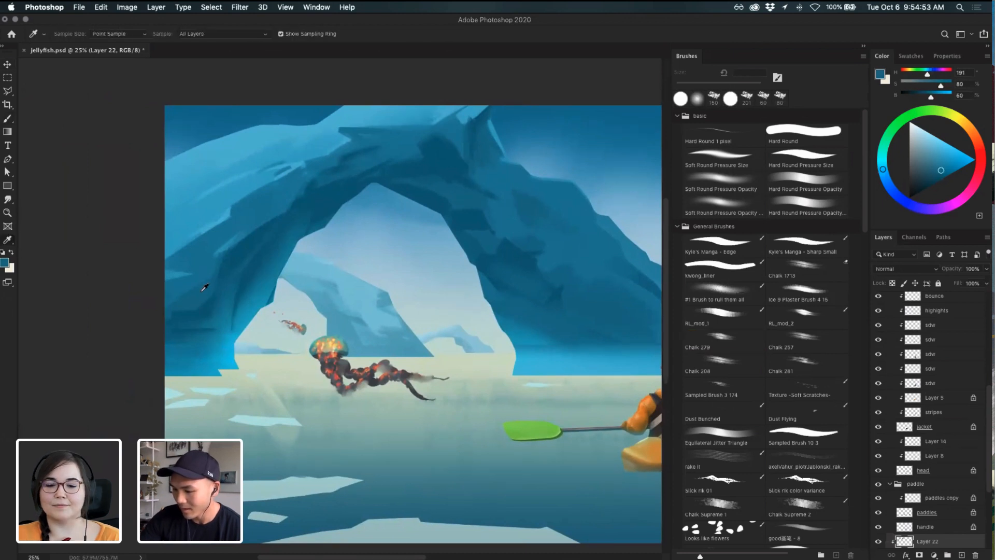
{"action": "left_click_drag", "start_coordinate": [283, 243], "coordinate": [279, 263]}
{"action": "key", "text": "super+z"}
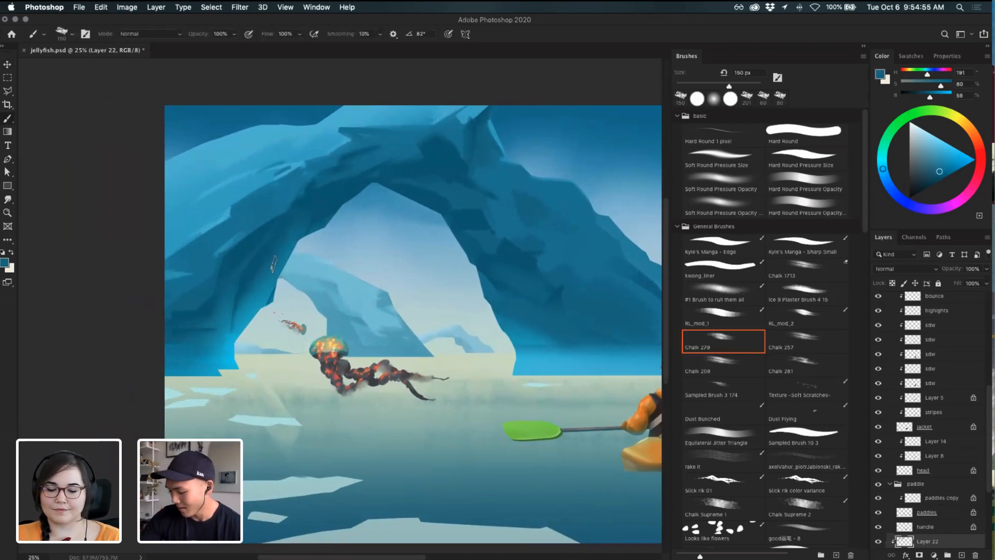
{"action": "key", "text": "bracketright"}
{"action": "key", "text": "bracketright"}
{"action": "key", "text": "bracketright"}
{"action": "key", "text": "bracketright"}
{"action": "left_click", "coordinate": [721, 363]}
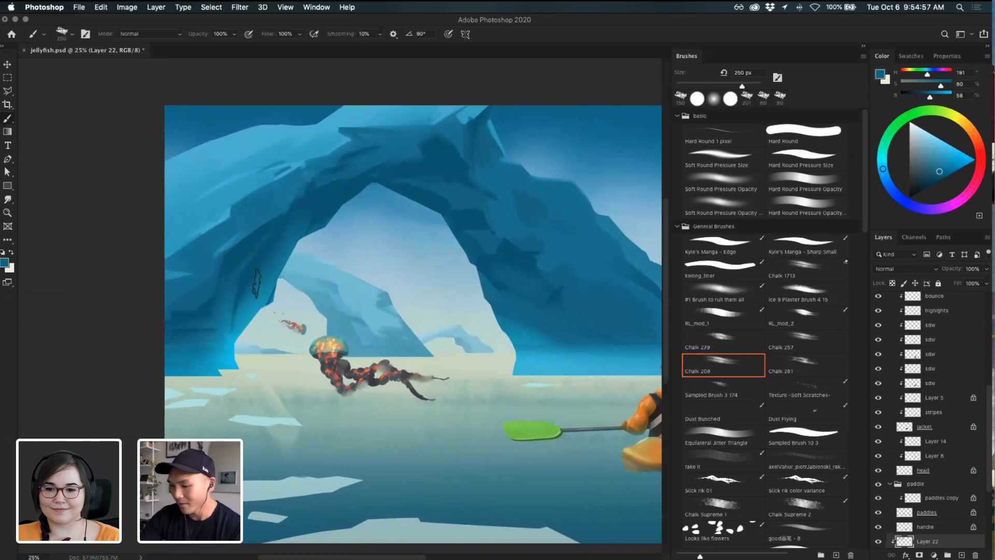
{"action": "left_click_drag", "start_coordinate": [274, 258], "coordinate": [263, 278]}
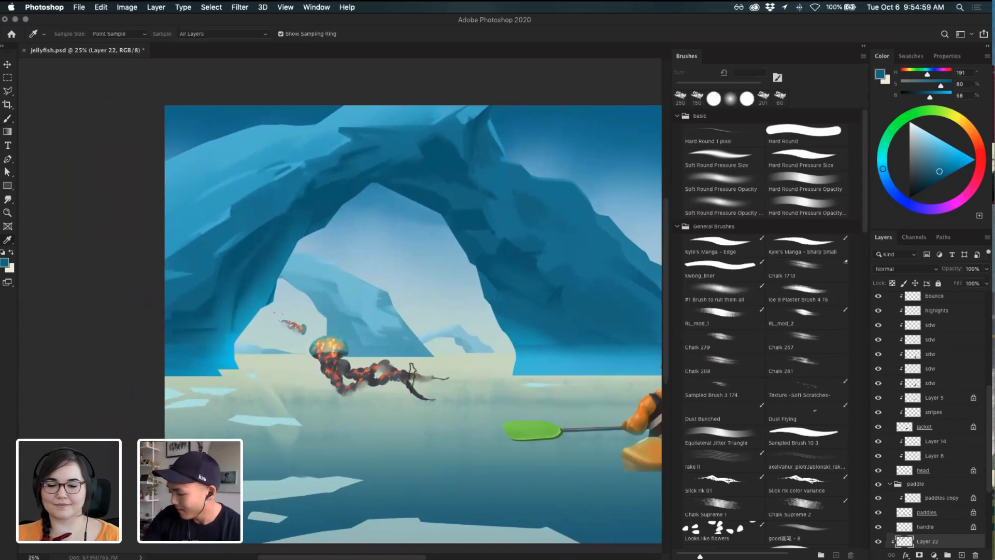
- Try a darker blue stroke up the inner edge of the arch's left leg with Chalk 279 at 150 px
{"action": "left_click", "coordinate": [727, 336]}
{"action": "left_click", "coordinate": [249, 268], "text": "alt"}
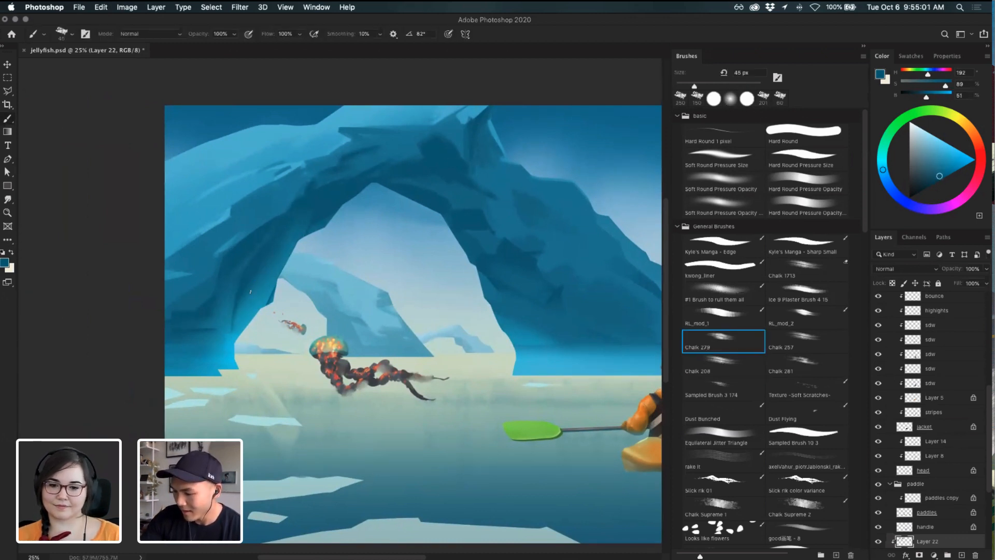
{"action": "key", "text": "]"}
{"action": "key", "text": "]"}
{"action": "key", "text": "]"}
{"action": "key", "text": "]"}
{"action": "key", "text": "]"}
{"action": "left_click_drag", "start_coordinate": [250, 289], "coordinate": [280, 255]}
{"action": "key", "text": "super+z"}
- Try lighter blues sampled from the arch's left leg along the same inner edge
{"action": "left_click", "coordinate": [229, 268], "text": "alt"}
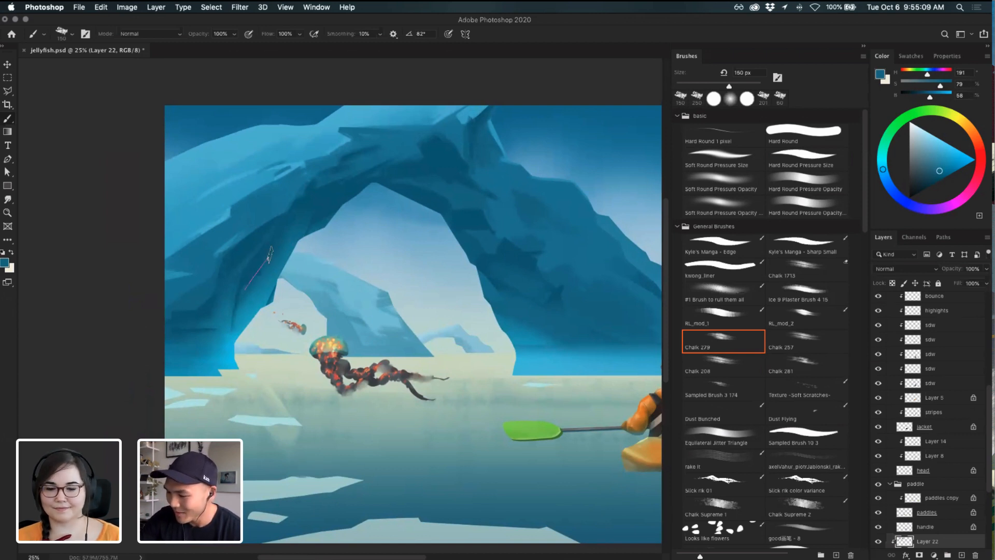
{"action": "left_click", "coordinate": [260, 283], "text": "alt"}
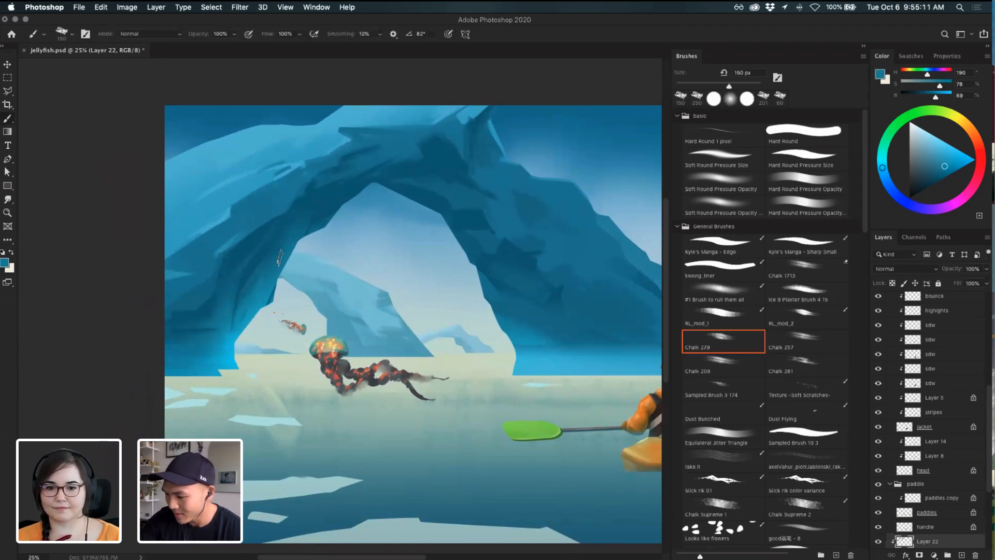
{"action": "key", "text": "super+z"}
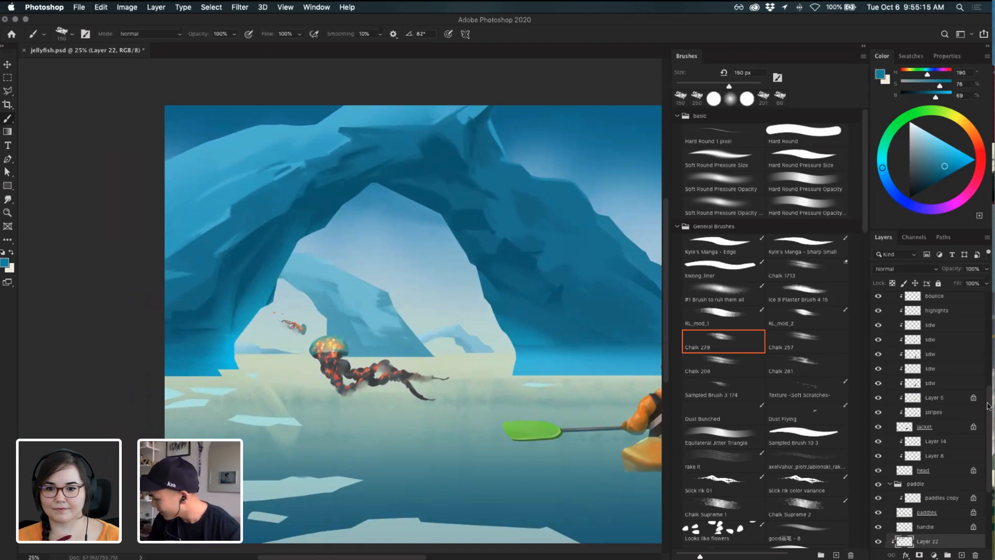
- Set Layer 22's opacity to 80% and merge it with the arch layer 1 below it
{"action": "scroll", "coordinate": [974, 420], "scroll_direction": "down", "scroll_amount": 3}
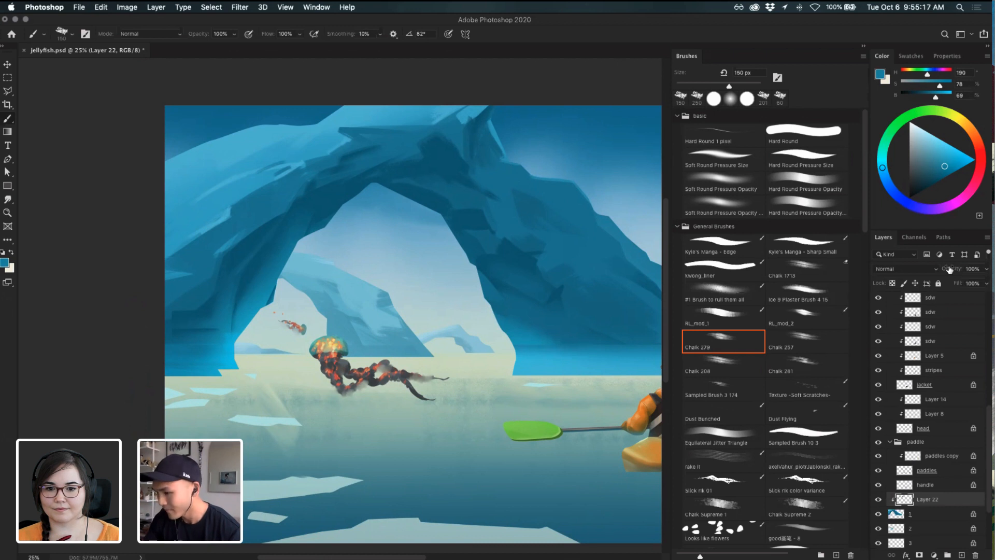
{"action": "left_click_drag", "start_coordinate": [956, 270], "coordinate": [958, 273]}
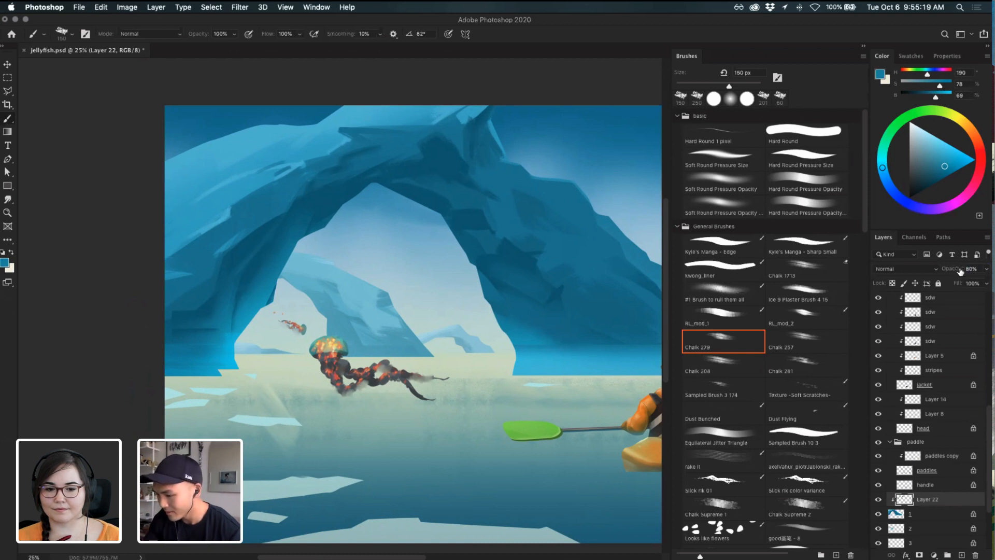
{"action": "left_click", "coordinate": [939, 516], "text": "shift"}
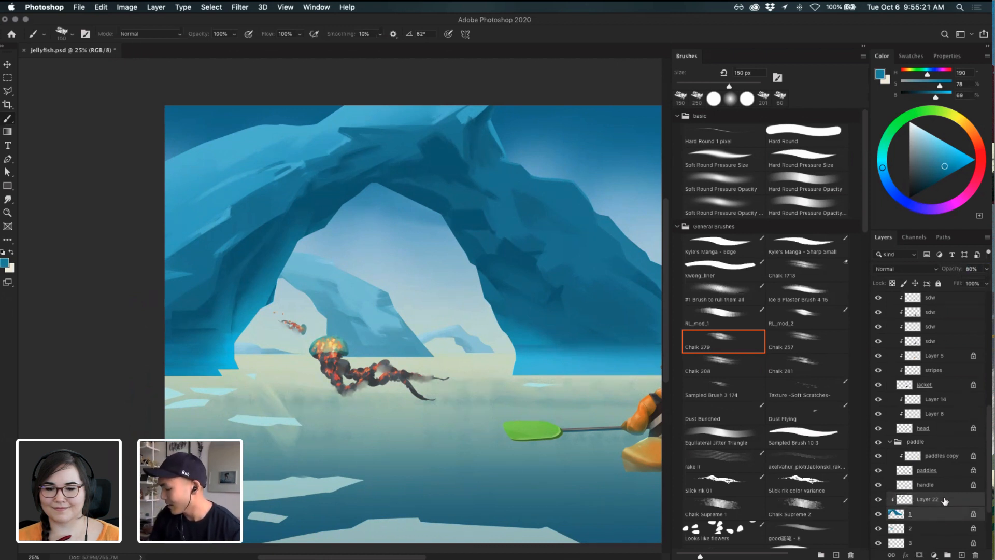
{"action": "key", "text": "super+e"}
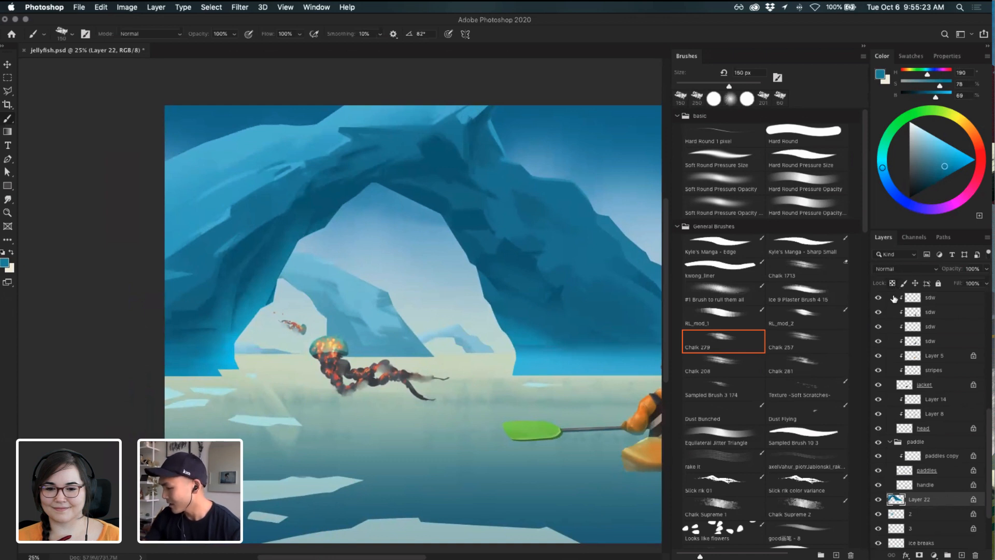
- Sample a light blue from the arch's upper surface and try a highlight stroke on the rock right of the opening
{"action": "left_click_drag", "start_coordinate": [462, 323], "coordinate": [449, 330]}
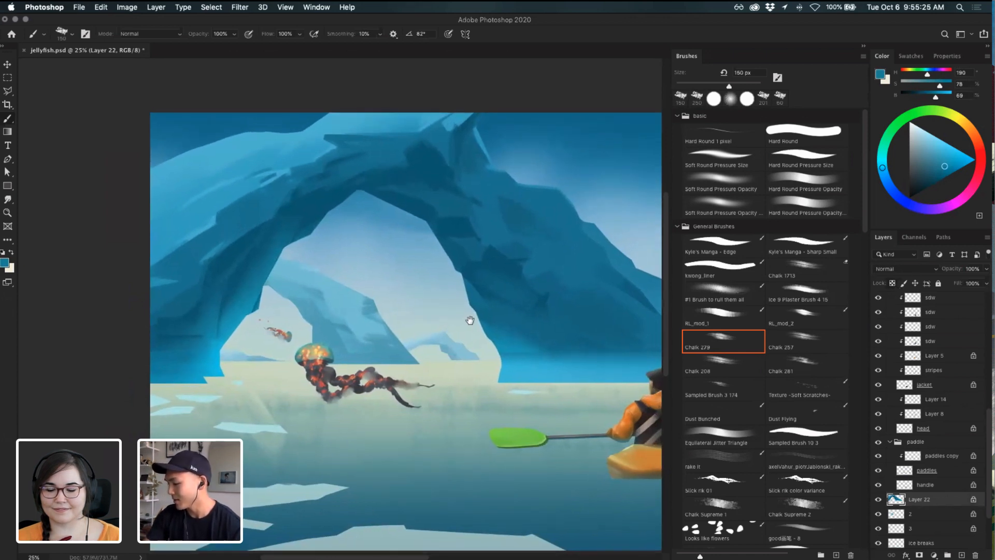
{"action": "left_click_drag", "start_coordinate": [491, 243], "coordinate": [504, 264]}
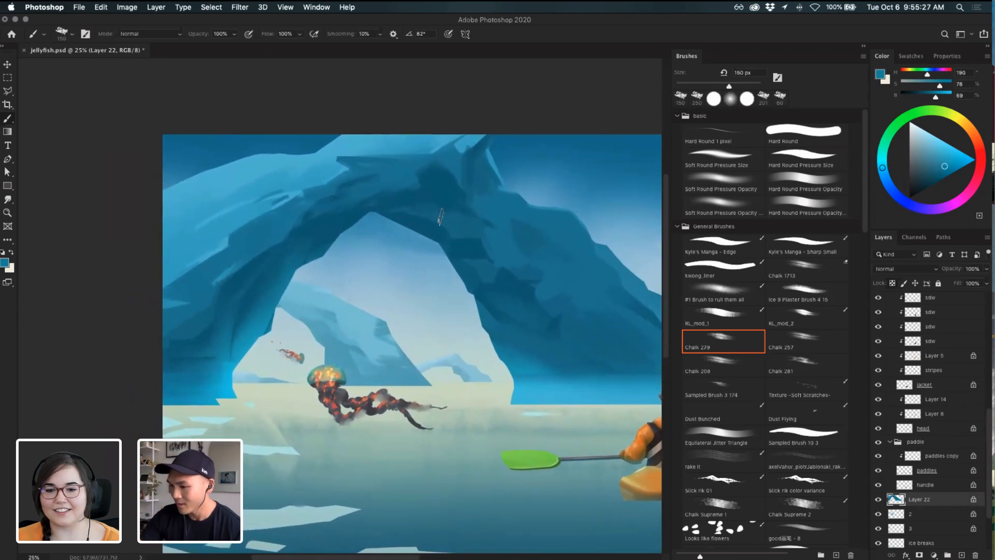
{"action": "key", "text": "i"}
{"action": "left_click", "coordinate": [341, 174], "text": "alt"}
{"action": "left_click_drag", "start_coordinate": [492, 230], "coordinate": [514, 260]}
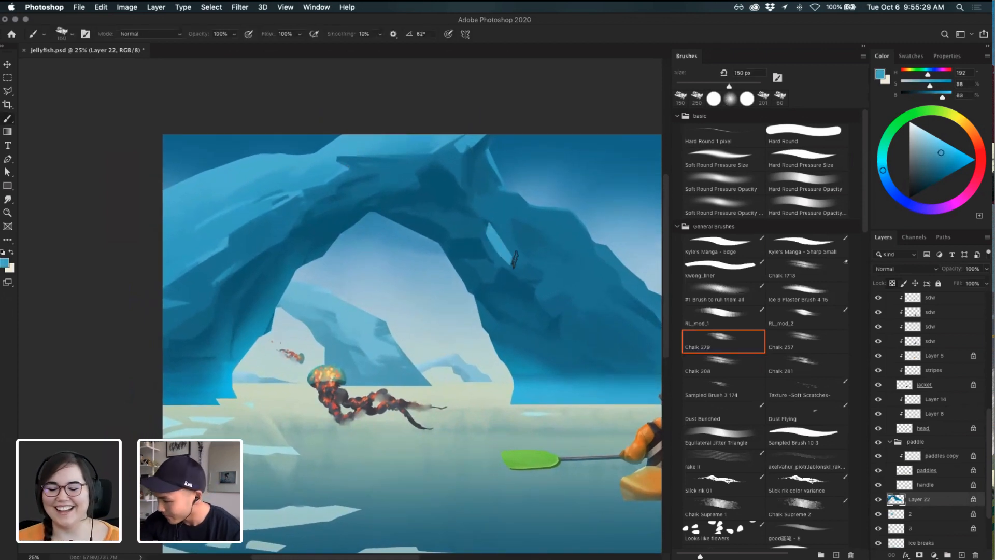
{"action": "key", "text": "super+z"}
- Add a new layer above the merged arch layer and clip it to that layer
{"action": "left_click", "coordinate": [962, 554]}
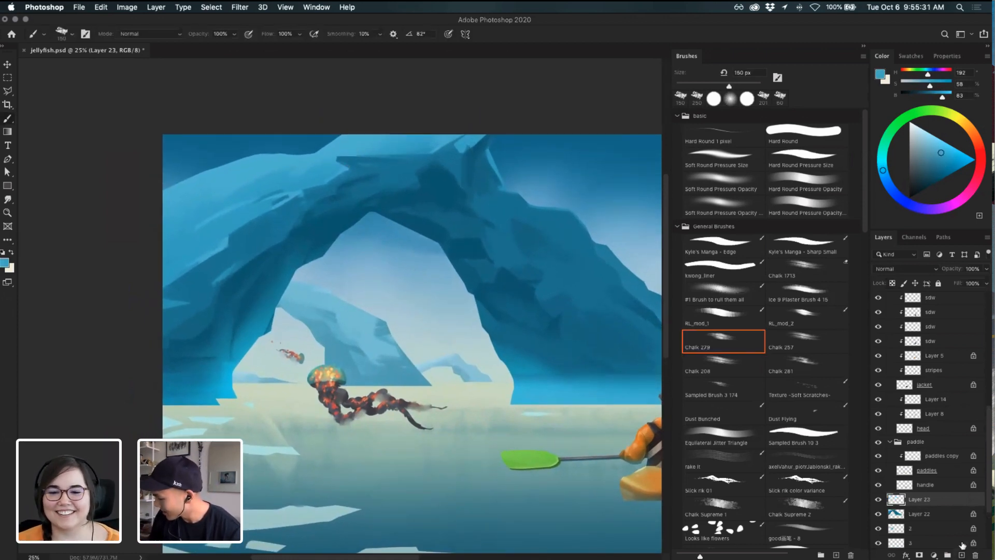
{"action": "left_click", "coordinate": [941, 501], "text": "alt"}
{"action": "scroll", "coordinate": [581, 346], "scroll_direction": "up", "scroll_amount": 2}
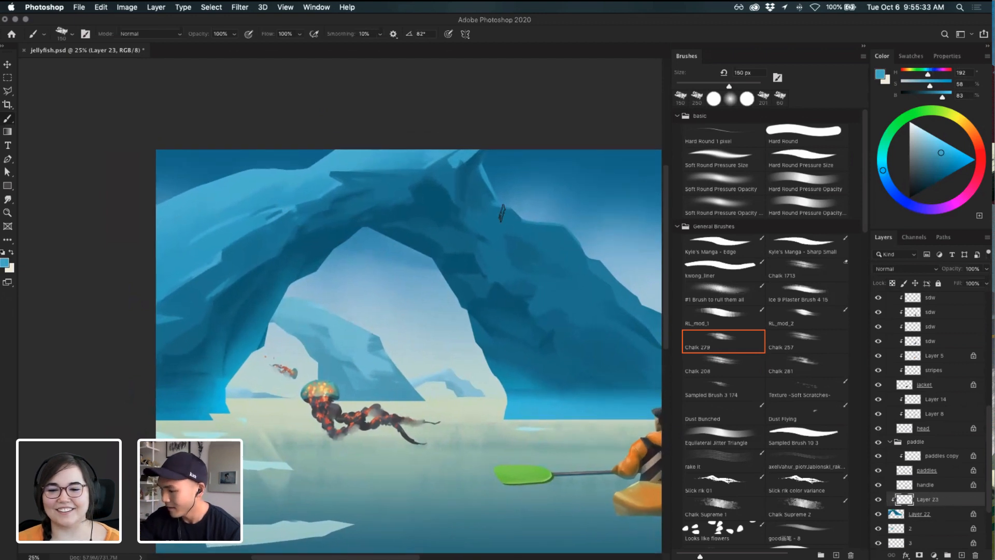
- Lasso a small facet below the arch's peak and paint a light-blue highlight in it with #1 Brush to rull them all at 250 px
{"action": "left_click", "coordinate": [8, 91]}
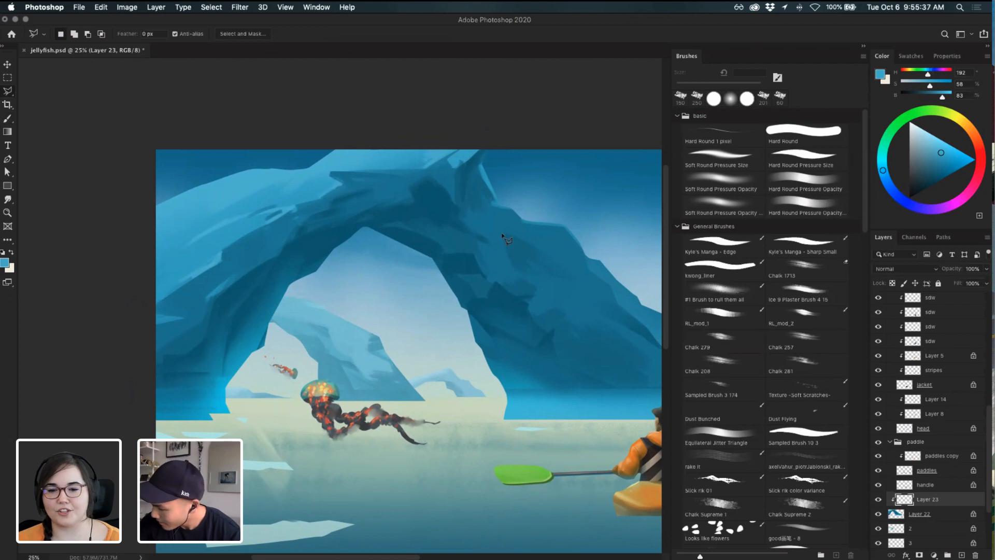
{"action": "left_click", "coordinate": [485, 205]}
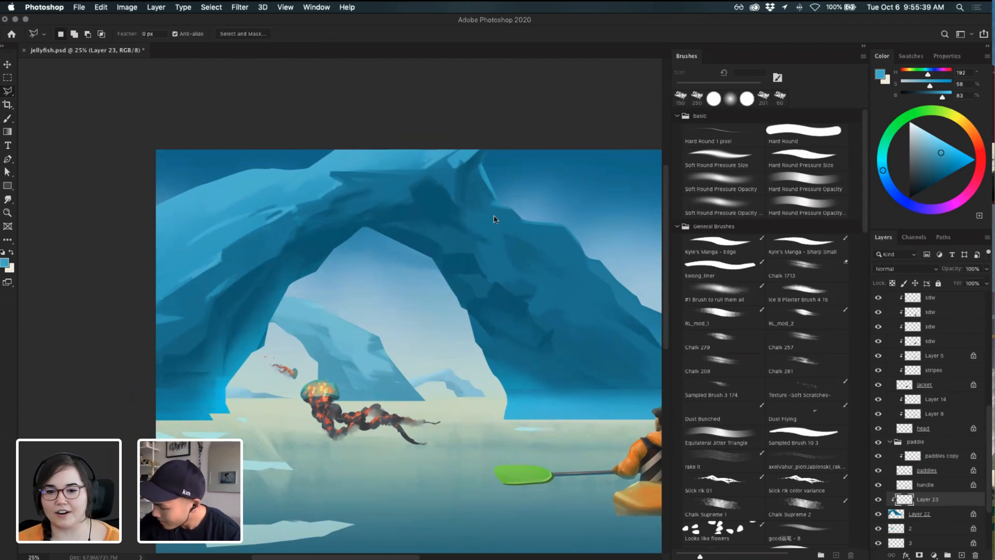
{"action": "left_click", "coordinate": [723, 341]}
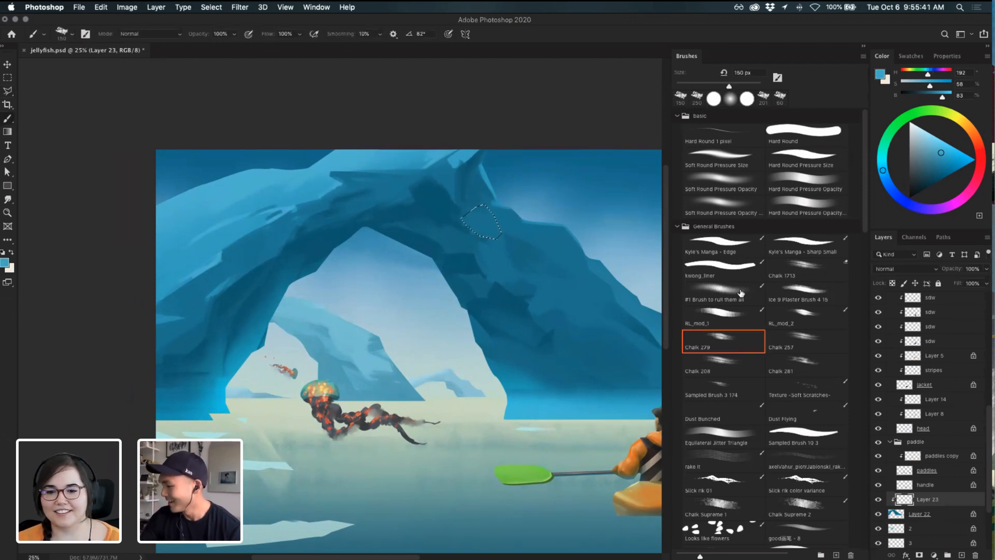
{"action": "left_click", "coordinate": [722, 292]}
{"action": "key", "text": "bracketright"}
{"action": "key", "text": "bracketright"}
{"action": "key", "text": "bracketright"}
{"action": "key", "text": "bracketright"}
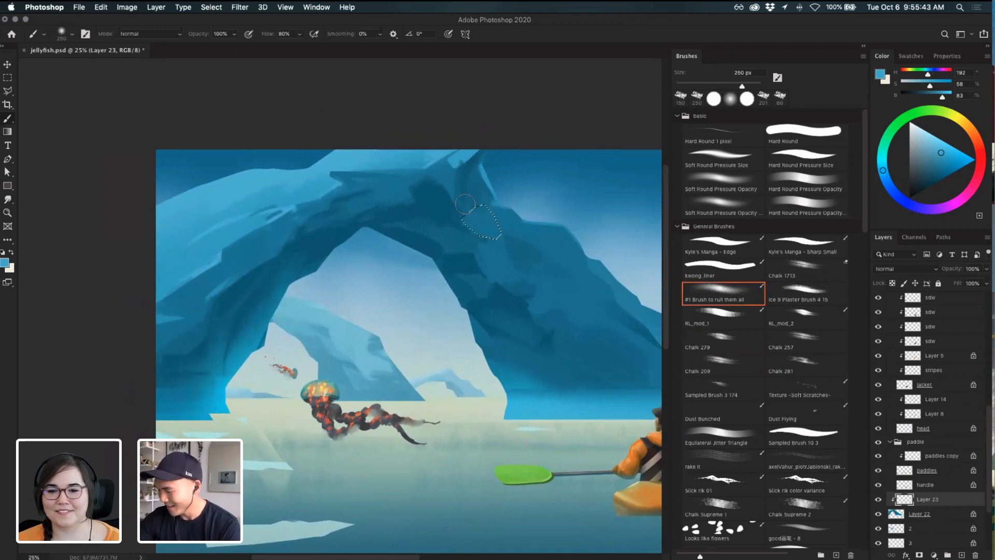
{"action": "mouse_move", "coordinate": [466, 217]}
{"action": "left_mouse_down"}
{"action": "mouse_move", "coordinate": [508, 195]}
{"action": "mouse_move", "coordinate": [474, 216]}
{"action": "mouse_move", "coordinate": [488, 228]}
{"action": "left_mouse_up"}
{"action": "left_click", "coordinate": [510, 212], "text": "alt"}
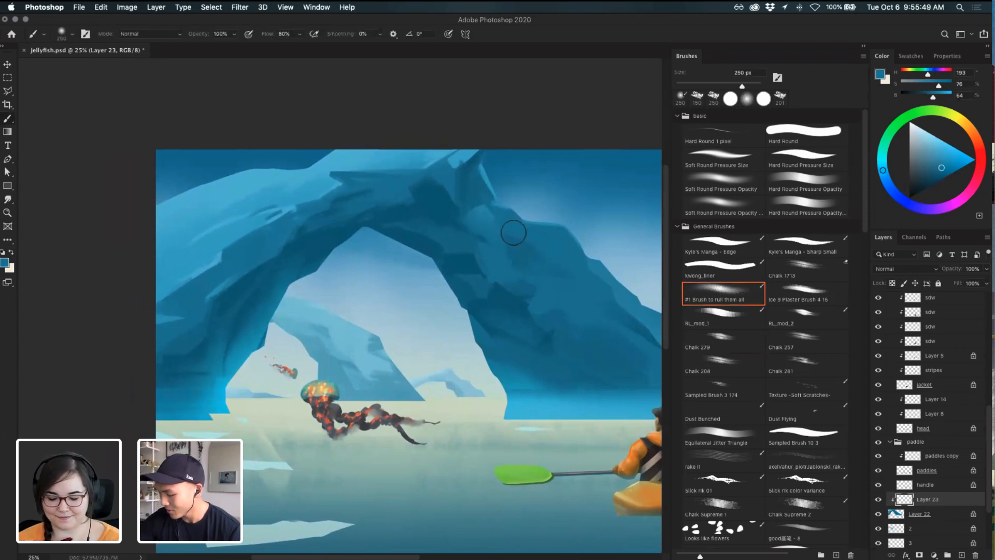
- Lasso a four-sided facet along the top of the arch, brush it with light blue sampled from the ice, and deselect
{"action": "key", "text": "l"}
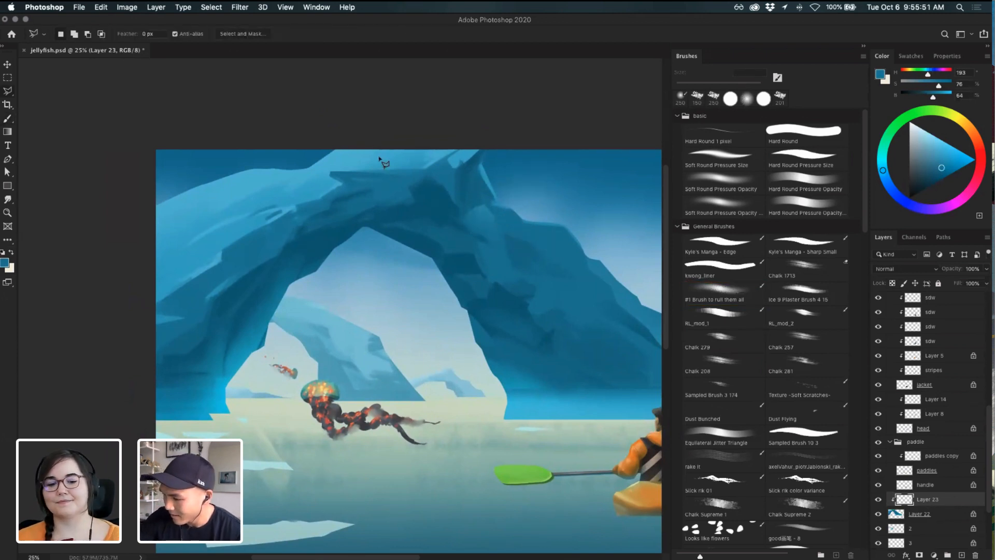
{"action": "left_click", "coordinate": [348, 169]}
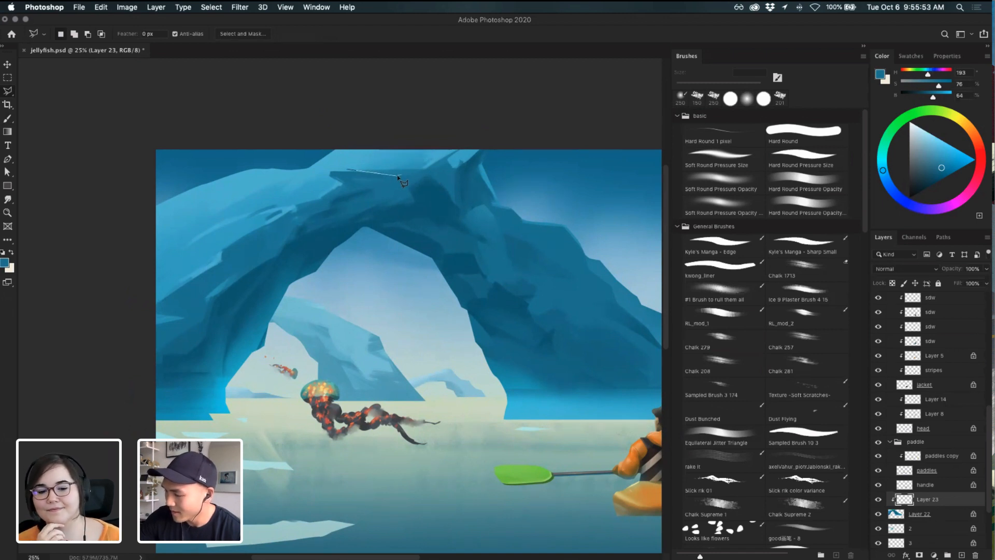
{"action": "left_click", "coordinate": [437, 154]}
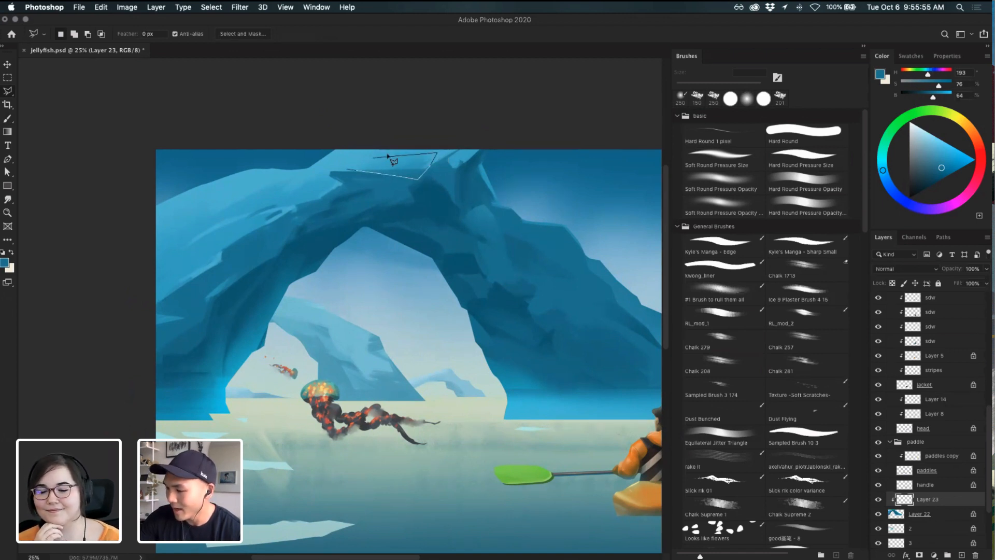
{"action": "left_click", "coordinate": [369, 154]}
{"action": "left_click", "coordinate": [349, 169]}
{"action": "key", "text": "b"}
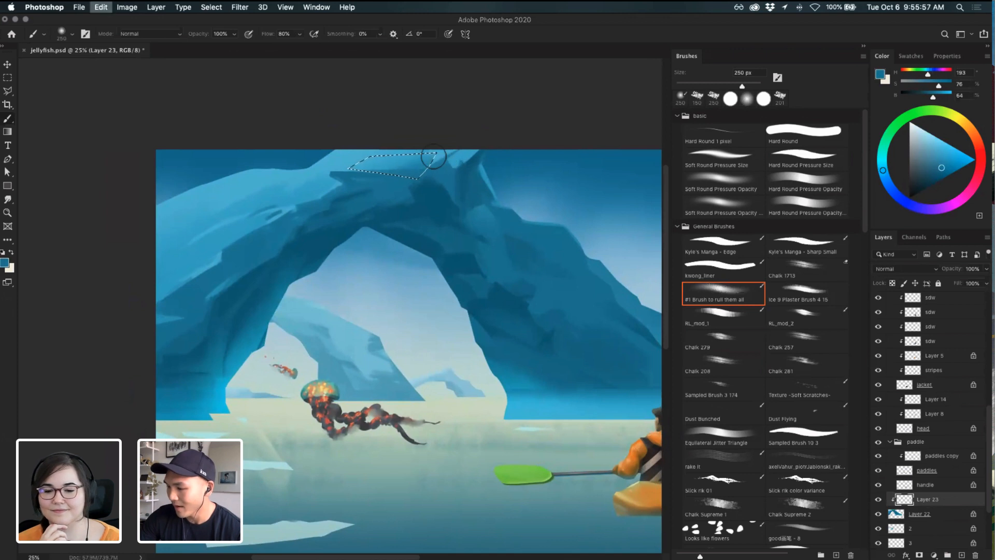
{"action": "left_click", "coordinate": [401, 171], "text": "alt"}
{"action": "key", "text": "ctrl+d"}
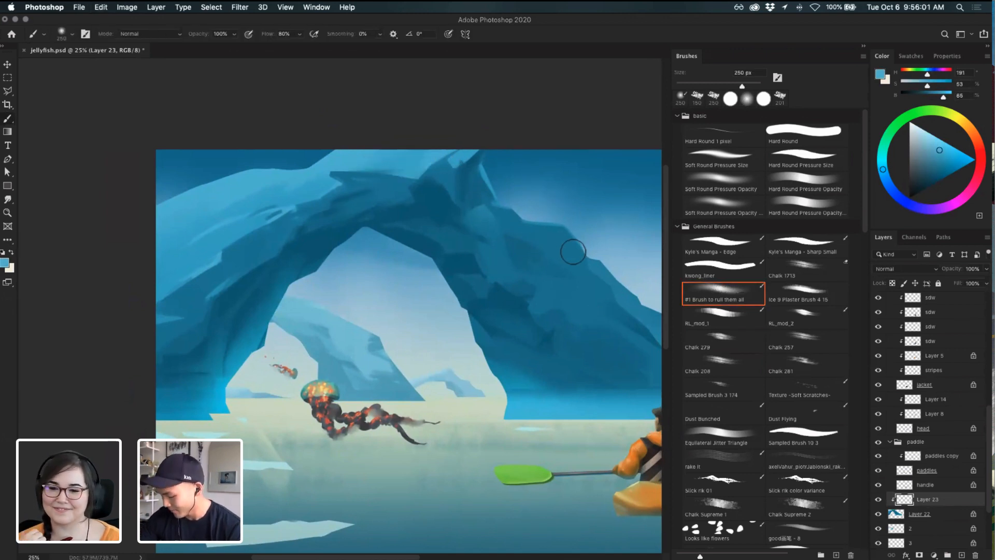
- Lasso a small facet along the arch's upper edge just right of the peak, brush it with light blue, and deselect
{"action": "key", "text": "l"}
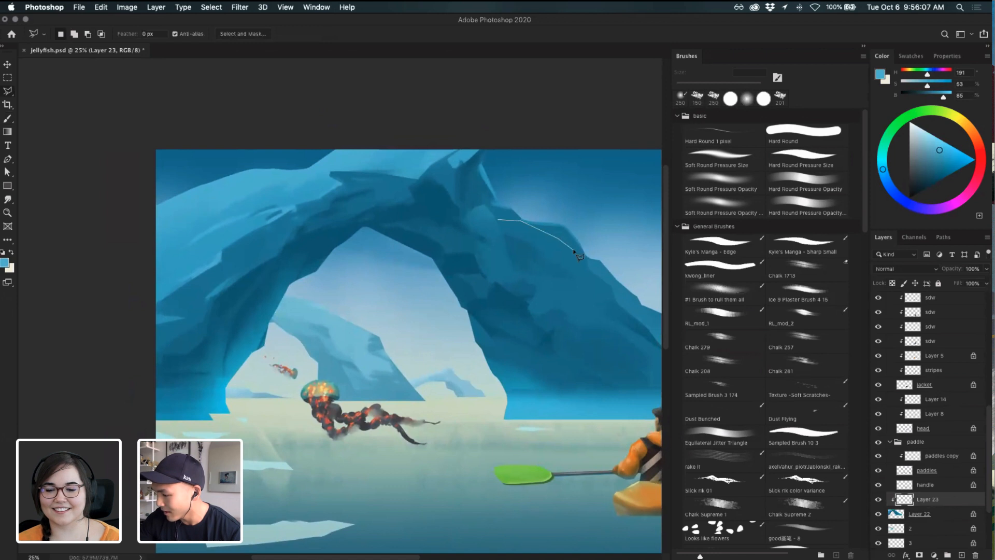
{"action": "left_click", "coordinate": [568, 227]}
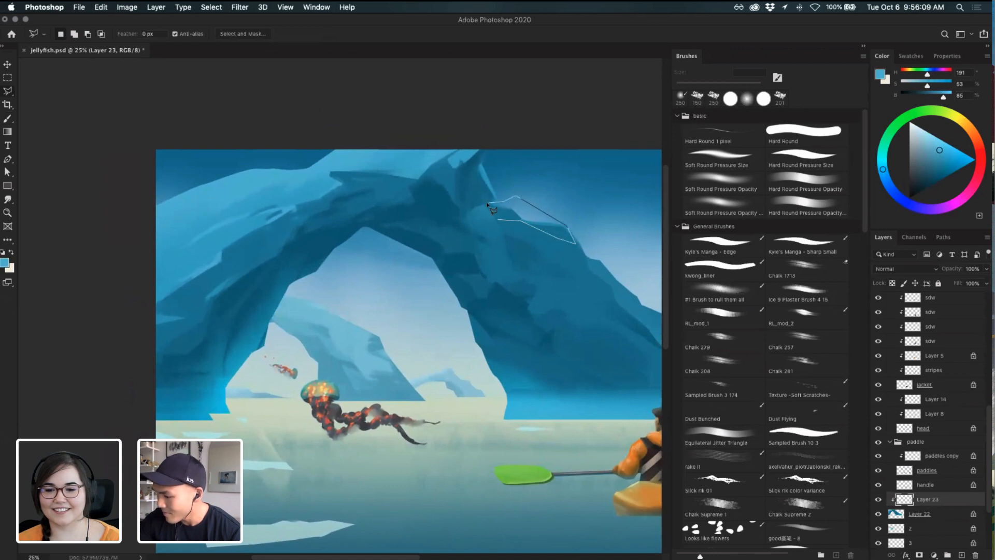
{"action": "left_click", "coordinate": [487, 205]}
{"action": "key", "text": "b"}
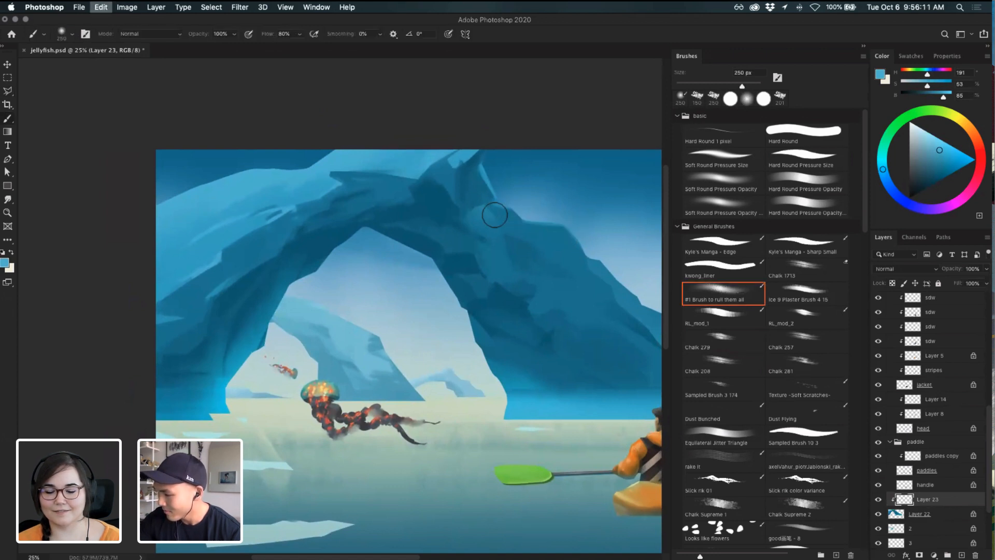
{"action": "key", "text": "super+d"}
- Sample a darker blue from the ice right of the peak and paint a short stroke below the new facet with RL_mod_1 at 60 px
{"action": "left_click_drag", "start_coordinate": [581, 297], "coordinate": [548, 292]}
{"action": "key", "text": "i"}
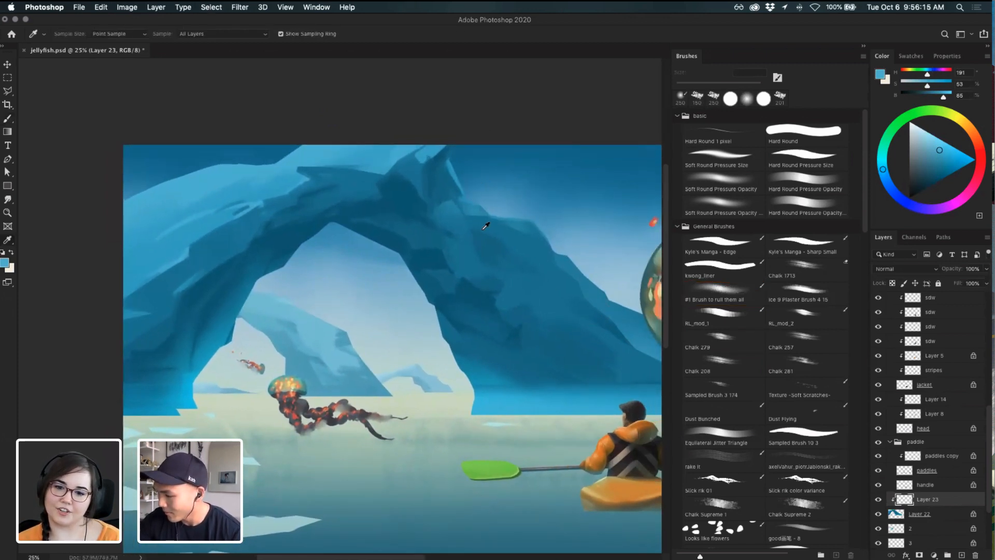
{"action": "left_click", "coordinate": [484, 228]}
{"action": "key", "text": "b"}
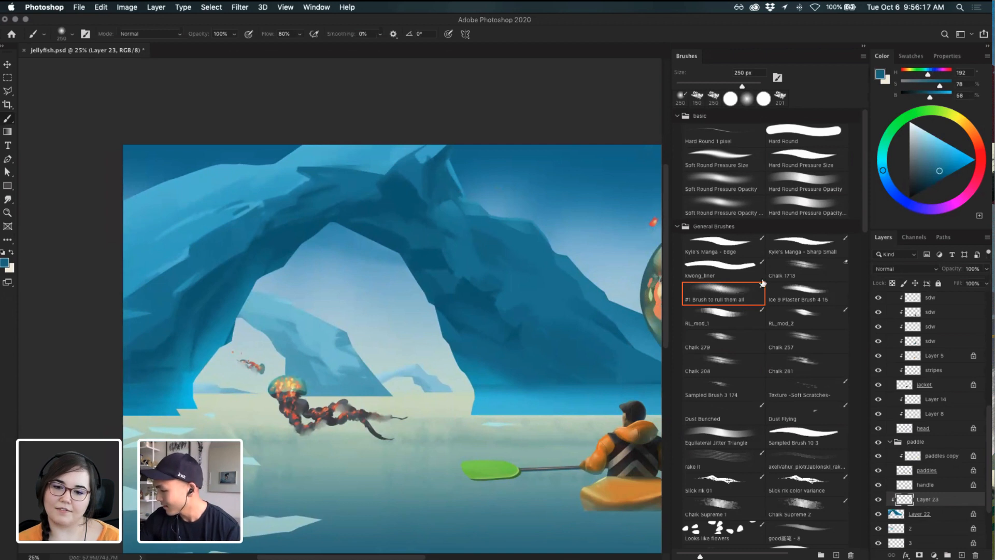
{"action": "left_click", "coordinate": [732, 321]}
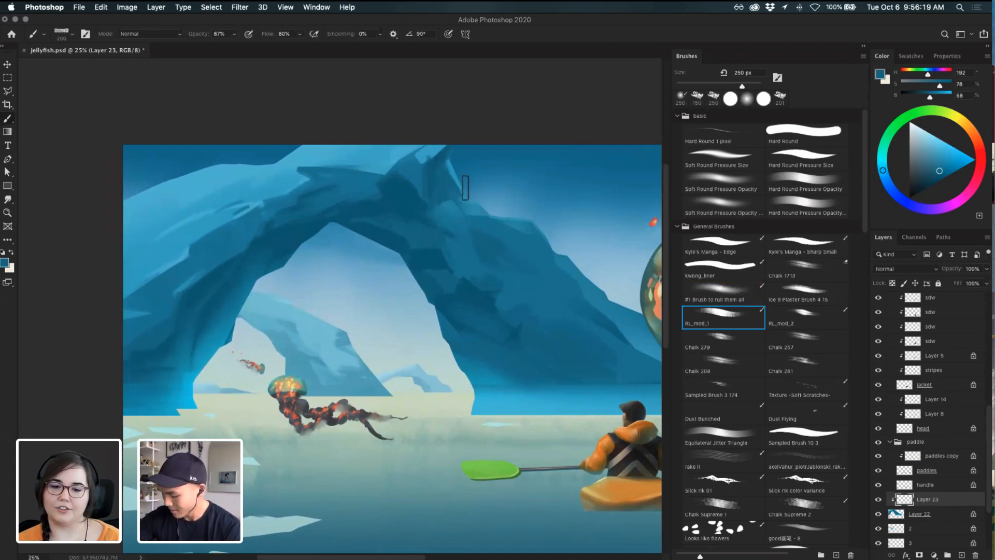
{"action": "key", "text": "bracketleft"}
{"action": "key", "text": "bracketleft"}
{"action": "key", "text": "bracketleft"}
{"action": "left_click_drag", "start_coordinate": [457, 206], "coordinate": [476, 224]}
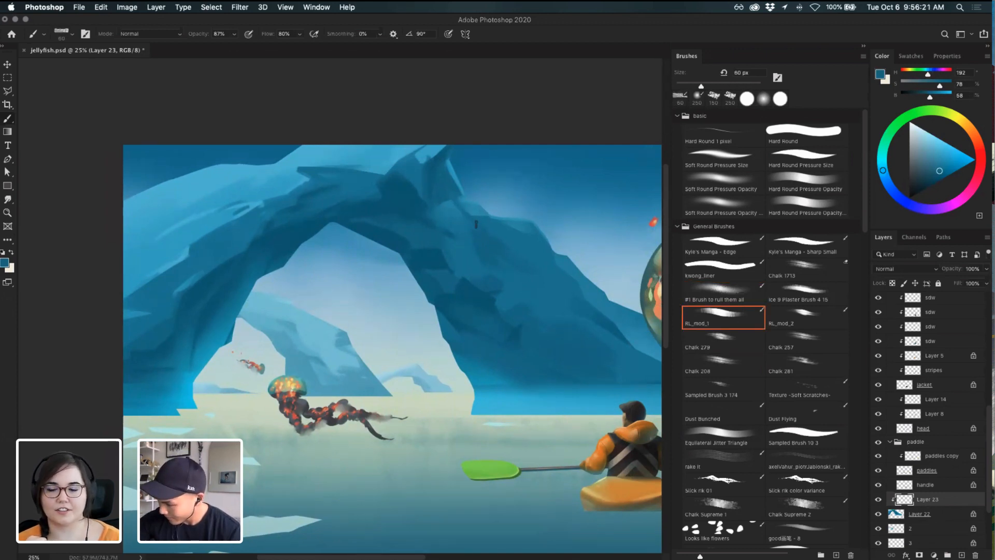
- Sample dark blue from the arch's left leg and smudge the shading beside the opening with Chalk 209 at 99% strength
{"action": "left_click_drag", "start_coordinate": [573, 301], "coordinate": [528, 273]}
{"action": "left_click_drag", "start_coordinate": [462, 294], "coordinate": [550, 324]}
{"action": "left_click", "coordinate": [352, 298], "text": "alt"}
{"action": "key", "text": "r"}
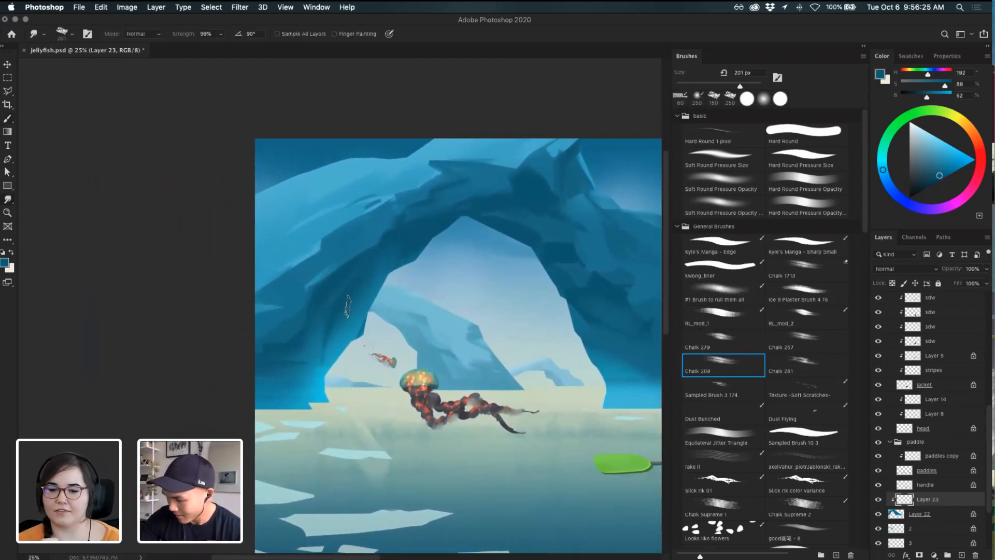
{"action": "key", "text": "b"}
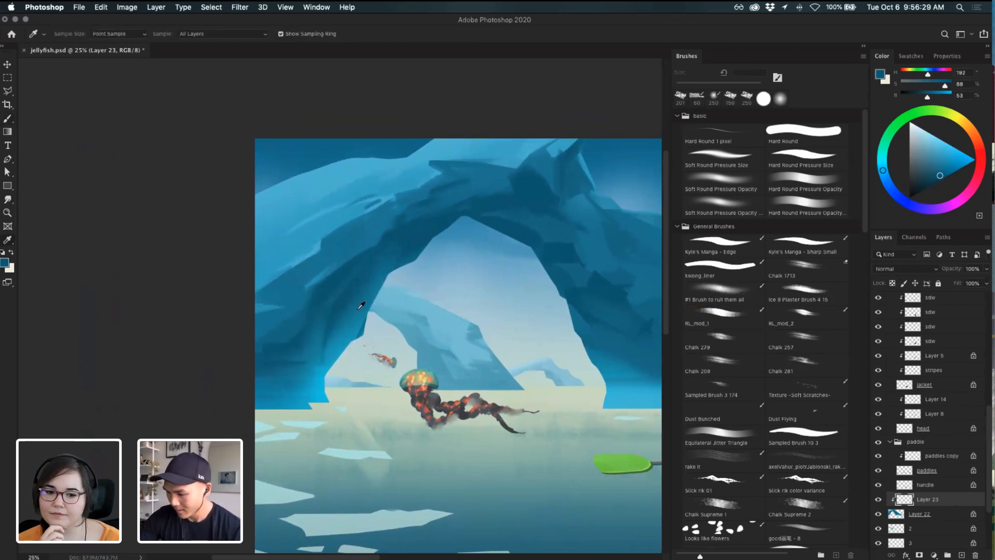
- Try strokes along the left leg's inner edge with RL_mod_1 at 200 px and Ice 9 Plaster Brush 4 15 at 94 px, undoing each
{"action": "left_click", "coordinate": [352, 307], "text": "alt"}
{"action": "left_click_drag", "start_coordinate": [370, 303], "coordinate": [346, 322]}
{"action": "key", "text": "super+z"}
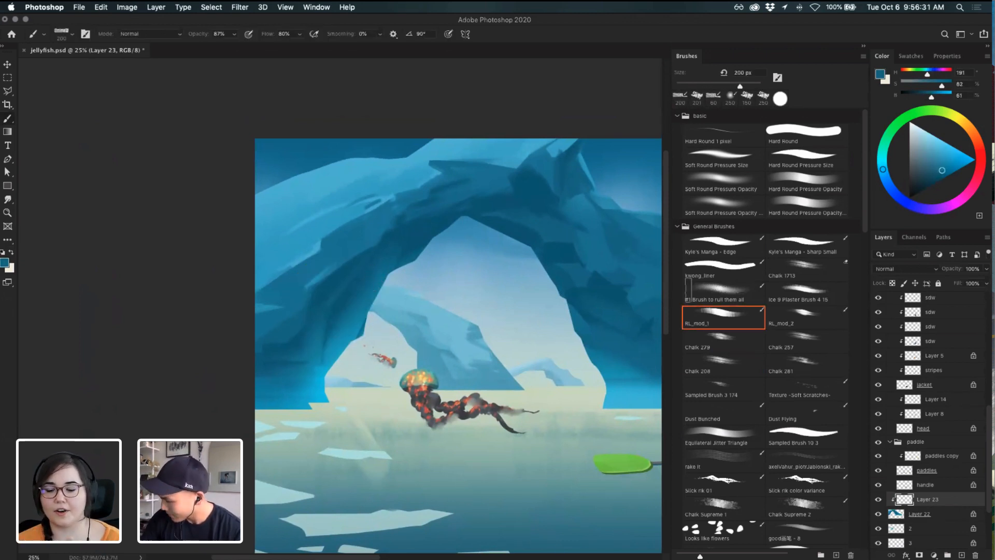
{"action": "left_click", "coordinate": [802, 288]}
{"action": "left_click_drag", "start_coordinate": [368, 284], "coordinate": [386, 268]}
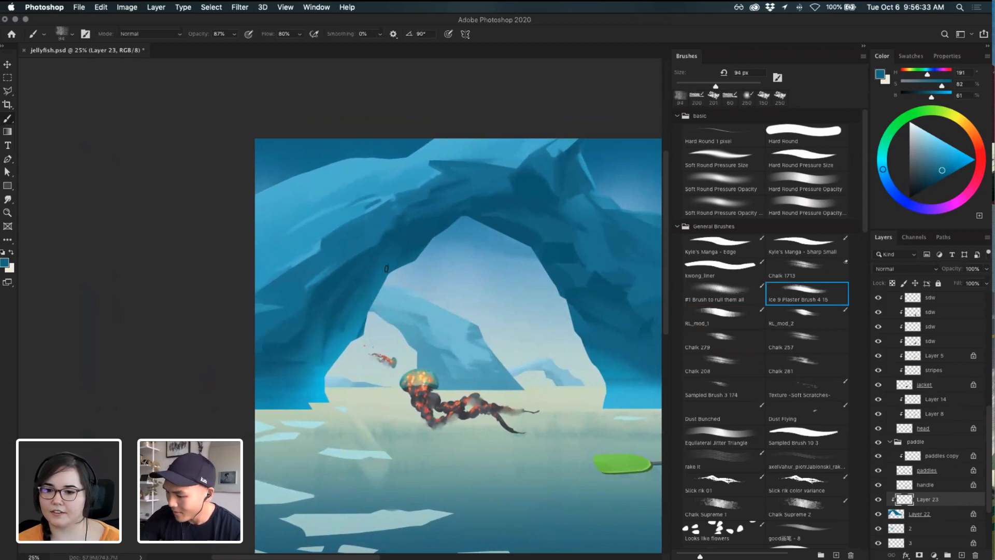
{"action": "key", "text": "super+z"}
- Shade the left leg's inner edge beside the opening with Chalk 279 at 175 px, using a darker blue sampled from the leg
{"action": "left_click", "coordinate": [811, 310]}
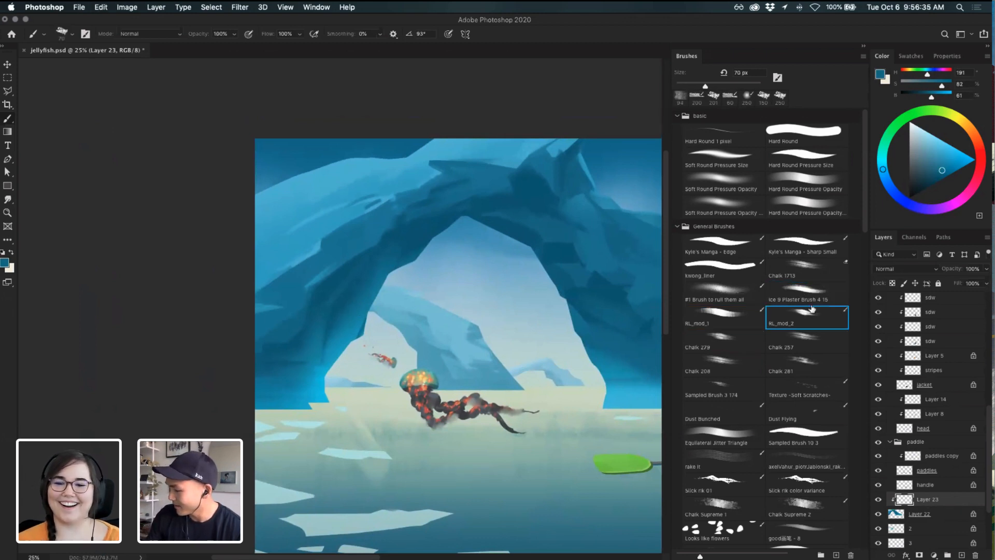
{"action": "left_click", "coordinate": [727, 345]}
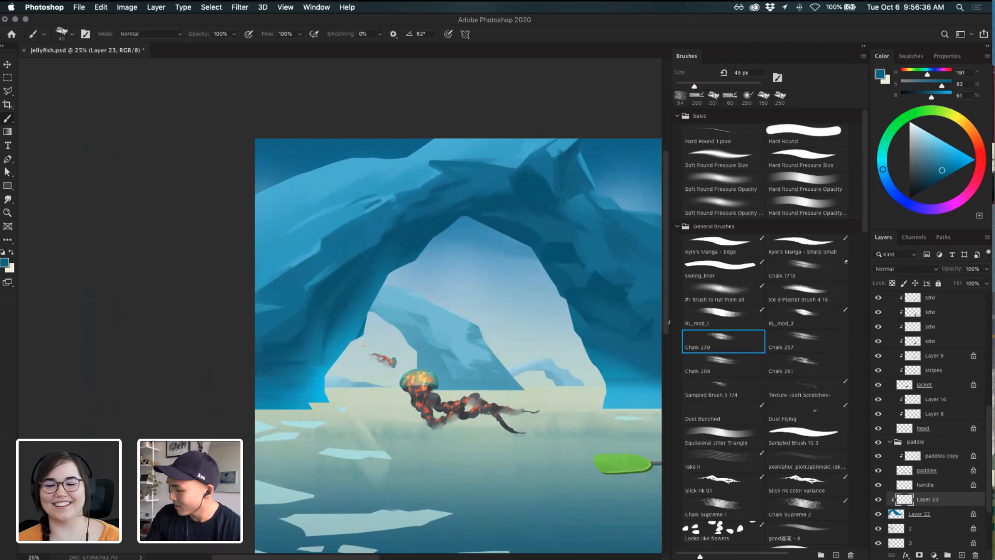
{"action": "left_click", "coordinate": [347, 314], "text": "alt"}
{"action": "left_click_drag", "start_coordinate": [365, 294], "coordinate": [369, 285]}
{"action": "key", "text": "super+z"}
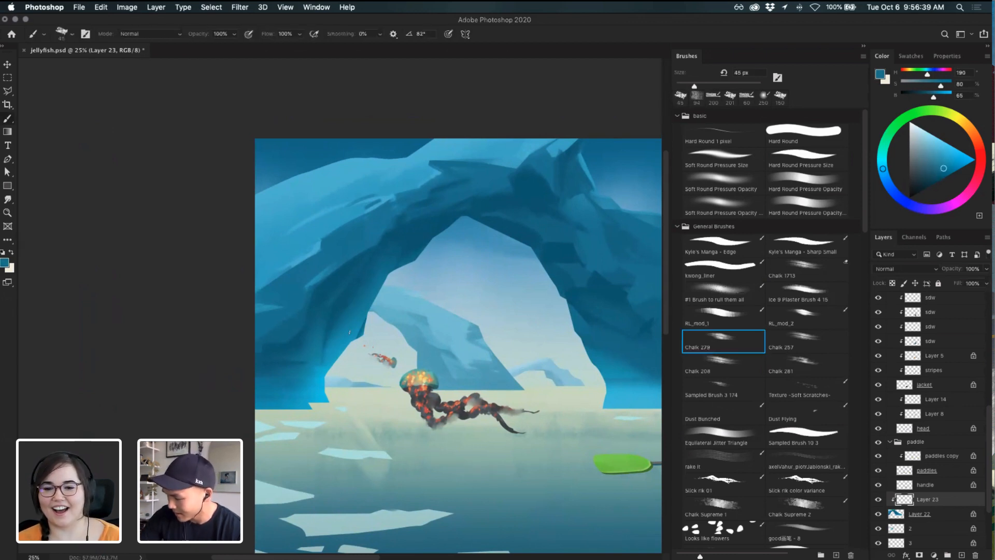
{"action": "key", "text": "i"}
{"action": "left_click", "coordinate": [305, 366]}
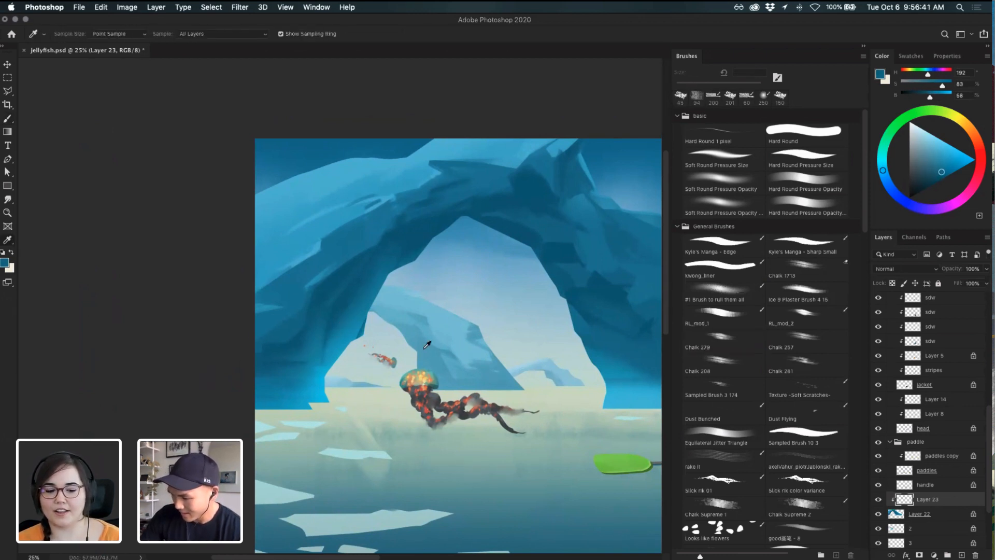
{"action": "key", "text": "b"}
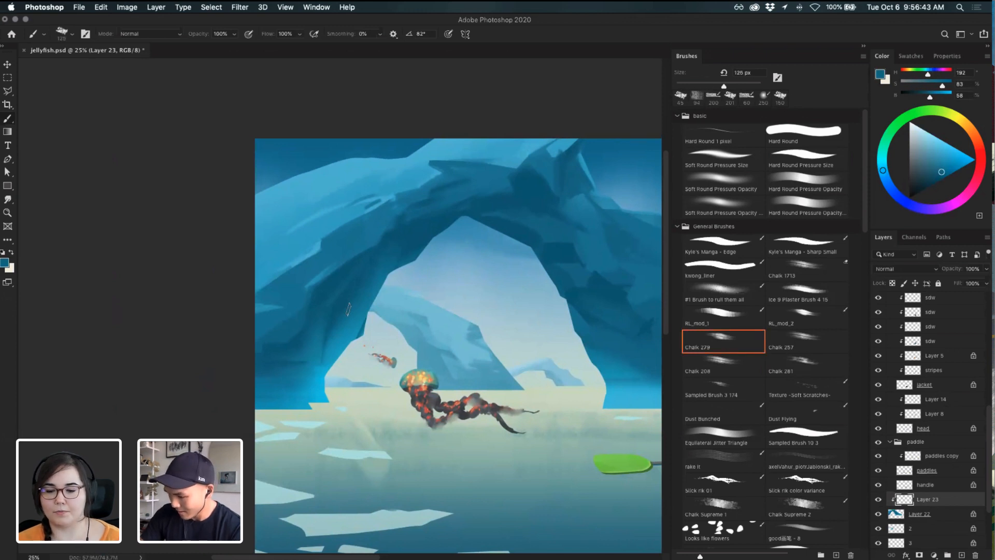
{"action": "left_click_drag", "start_coordinate": [358, 298], "coordinate": [383, 275]}
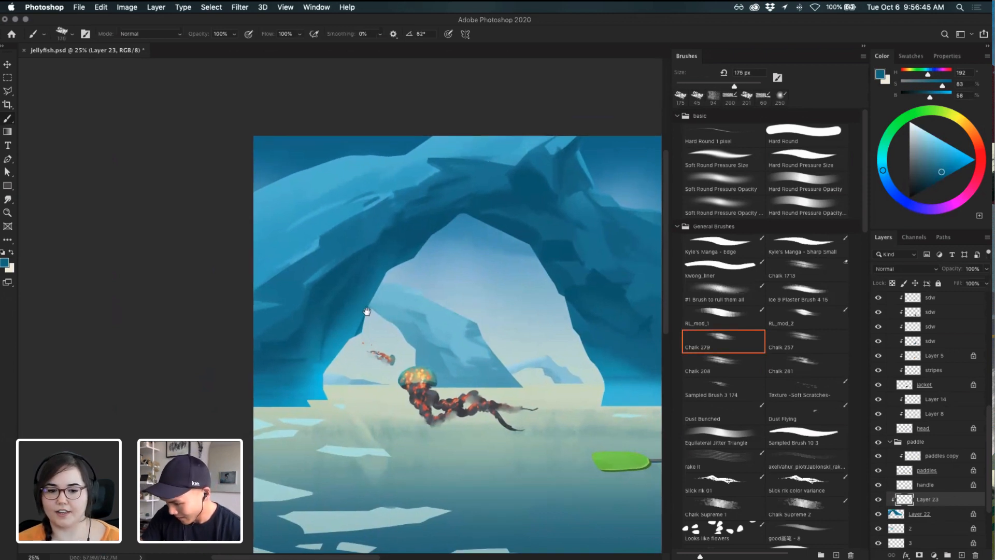
- Paint the foot of the arch's left leg with Chalk 279, alternating bright and dark blues sampled from the ice
{"action": "left_click_drag", "start_coordinate": [367, 312], "coordinate": [364, 297]}
{"action": "left_click", "coordinate": [297, 351], "text": "alt"}
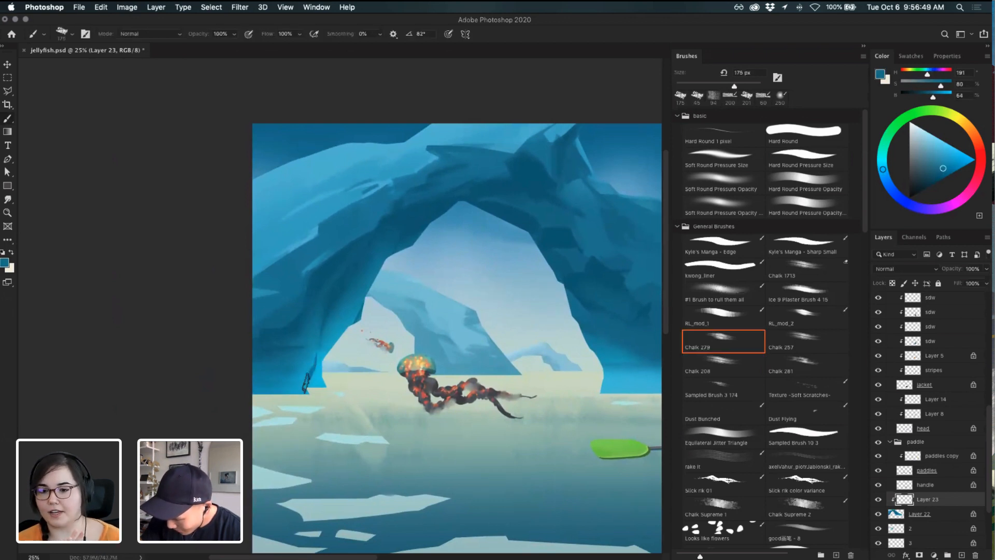
{"action": "key", "text": "i"}
{"action": "left_click", "coordinate": [318, 371]}
{"action": "key", "text": "b"}
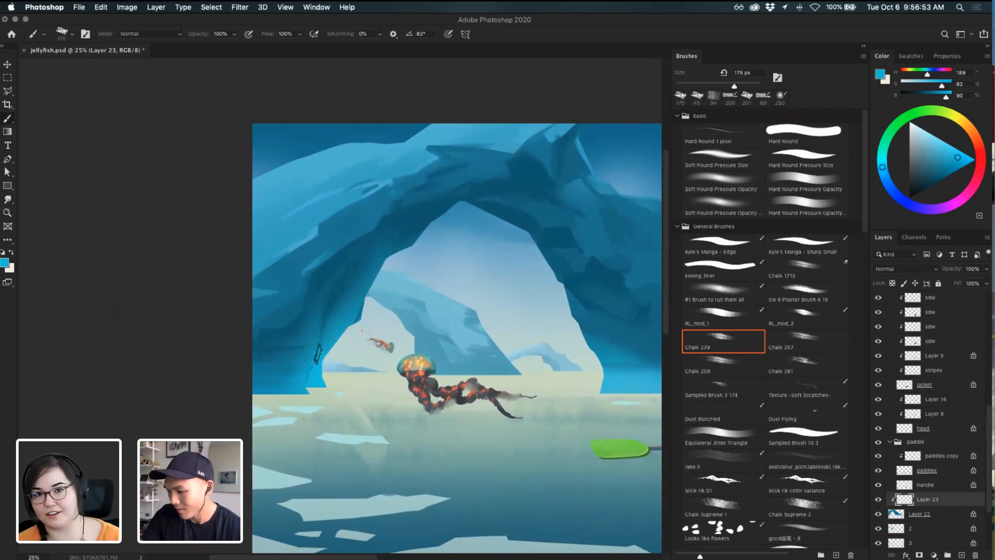
{"action": "left_click", "coordinate": [334, 344], "text": "alt"}
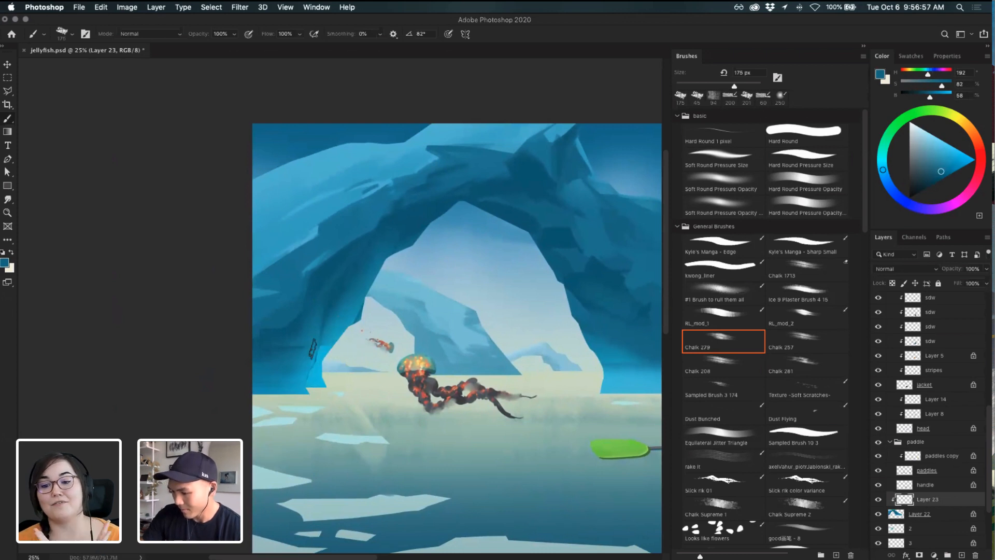
{"action": "left_click_drag", "start_coordinate": [313, 348], "coordinate": [336, 335]}
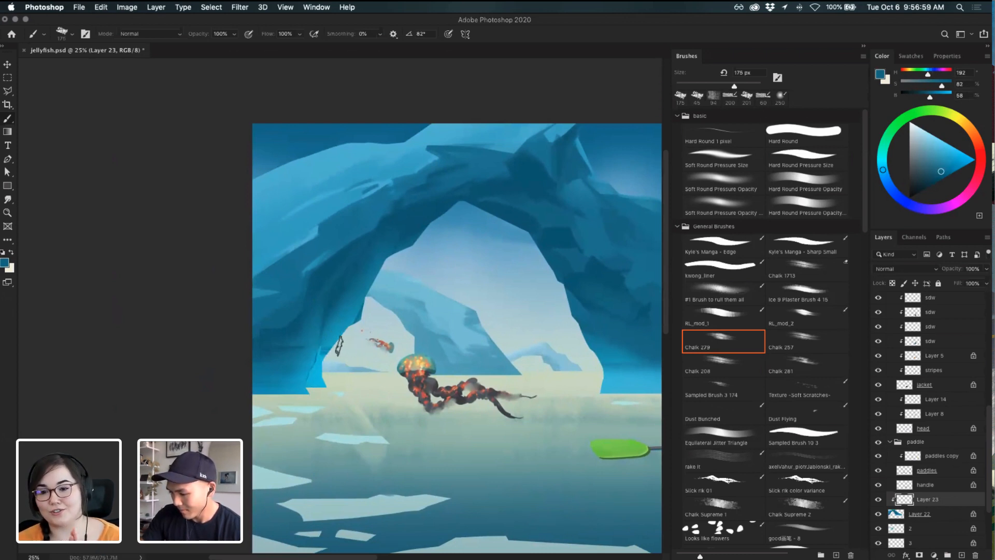
- Enlarge Chalk 279 to 500 px and brush light blue sampled from the right leg's base along its waterline, undoing the first broad stroke
{"action": "left_click_drag", "start_coordinate": [451, 338], "coordinate": [378, 320]}
{"action": "mouse_move", "coordinate": [533, 388]}
{"action": "left_mouse_down"}
{"action": "mouse_move", "coordinate": [402, 349]}
{"action": "mouse_move", "coordinate": [431, 318]}
{"action": "left_mouse_up"}
{"action": "key", "text": "super+z"}
{"action": "key", "text": "i"}
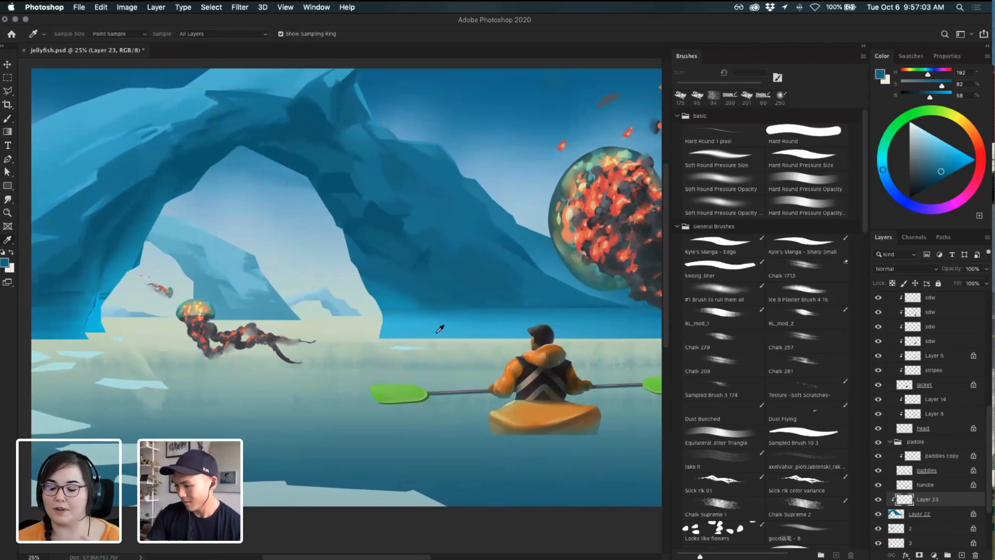
{"action": "left_click", "coordinate": [399, 310]}
{"action": "key", "text": "b"}
{"action": "key", "text": "bracketright"}
{"action": "key", "text": "bracketright"}
{"action": "key", "text": "bracketright"}
{"action": "key", "text": "bracketright"}
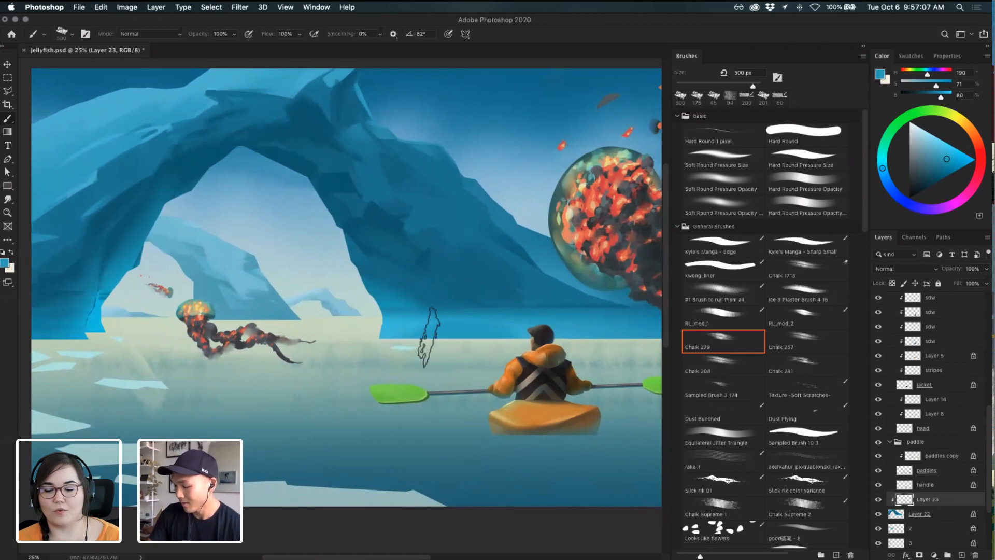
{"action": "left_click_drag", "start_coordinate": [394, 328], "coordinate": [559, 316]}
{"action": "key", "text": "super+z"}
{"action": "mouse_move", "coordinate": [400, 330]}
{"action": "left_mouse_down"}
{"action": "mouse_move", "coordinate": [516, 325]}
{"action": "mouse_move", "coordinate": [391, 324]}
{"action": "left_mouse_up"}
- Paint a broad band along the base of the right leg behind the kayaker, using mid and lighter blues sampled from the ice
{"action": "key", "text": "space"}
{"action": "left_click", "coordinate": [485, 315], "text": "alt"}
{"action": "key", "text": "super+z"}
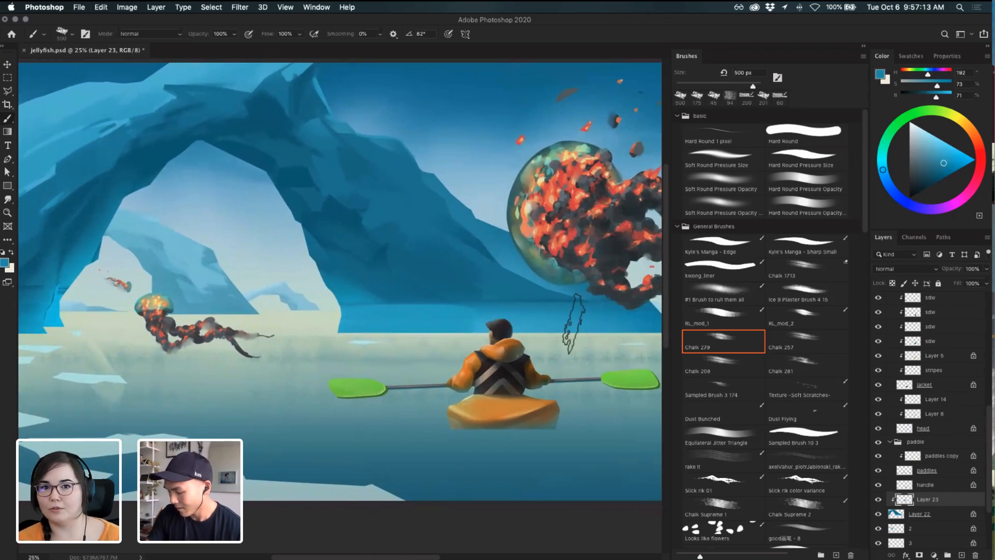
{"action": "left_click_drag", "start_coordinate": [407, 321], "coordinate": [533, 323]}
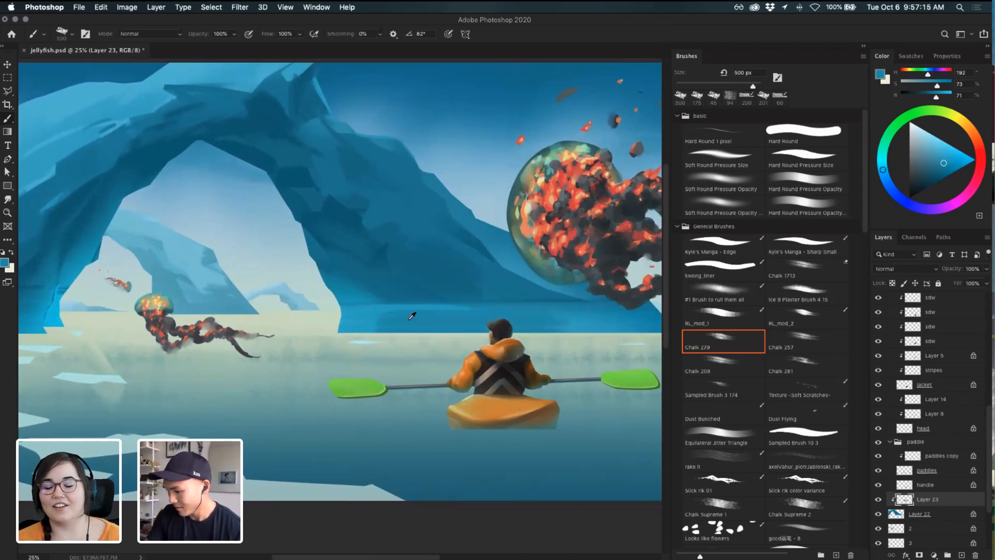
{"action": "left_click", "coordinate": [359, 322], "text": "alt"}
{"action": "mouse_move", "coordinate": [370, 324]}
{"action": "left_mouse_down"}
{"action": "mouse_move", "coordinate": [560, 335]}
{"action": "mouse_move", "coordinate": [501, 333]}
{"action": "left_mouse_up"}
{"action": "key", "text": "space"}
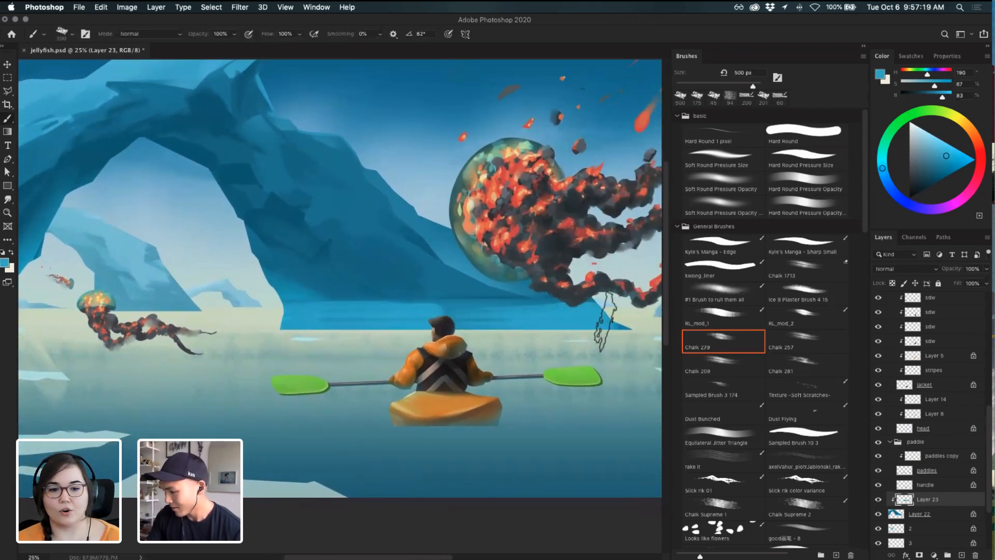
- Sample a darker blue above the base band, paint a thin dark edge along it with Chalk 279 at 100 px, and undo the extra waterline stroke
{"action": "left_click", "coordinate": [459, 296], "text": "alt"}
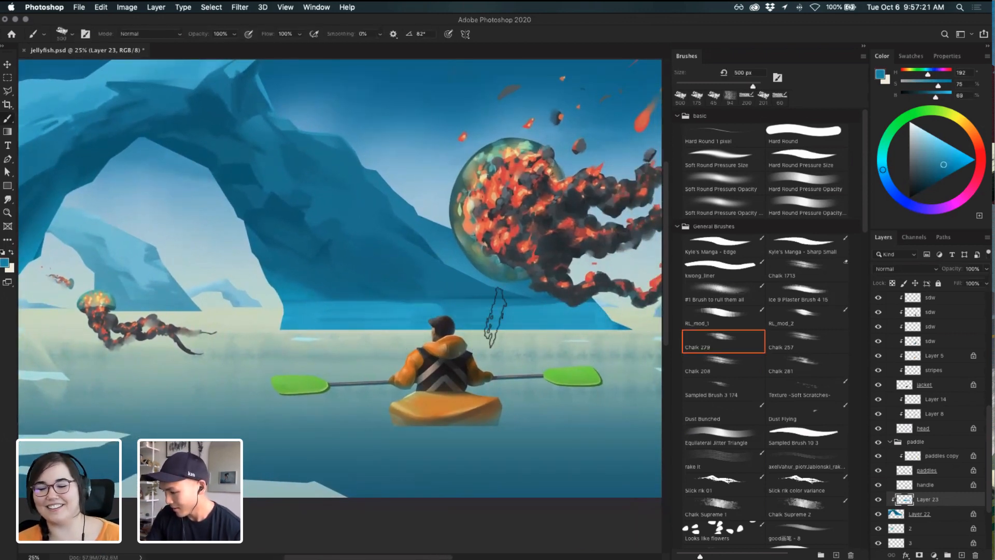
{"action": "key", "text": "i"}
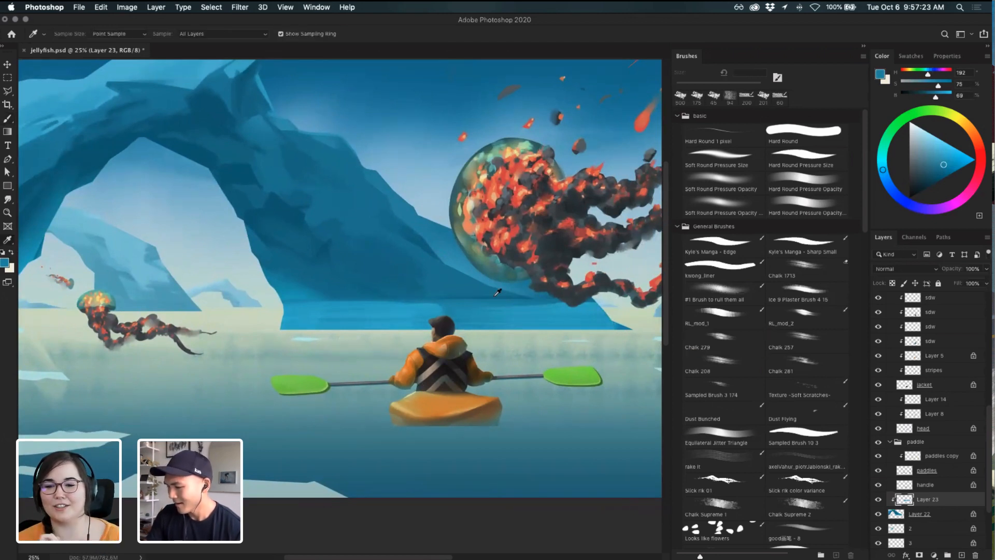
{"action": "left_click", "coordinate": [489, 293]}
{"action": "key", "text": "b"}
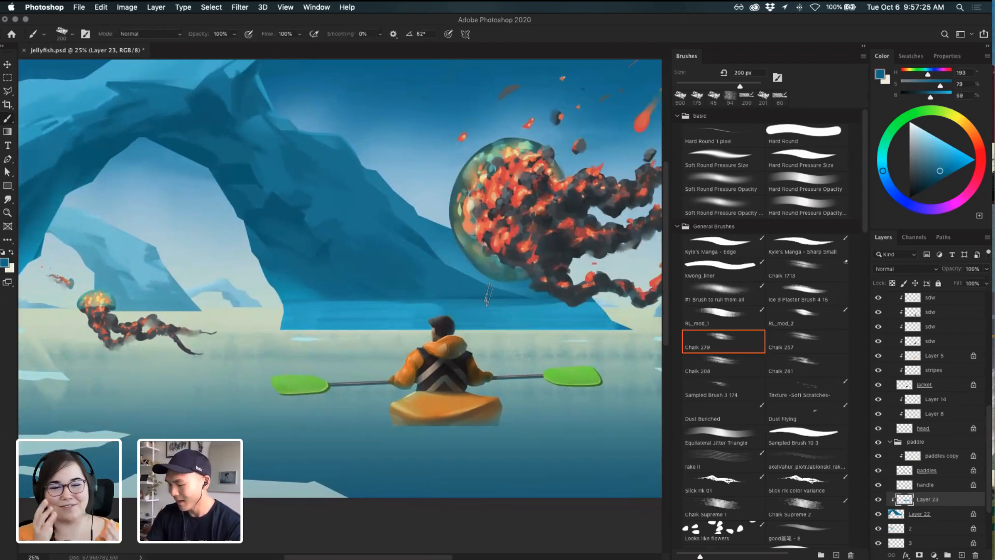
{"action": "key", "text": "]"}
{"action": "key", "text": "]"}
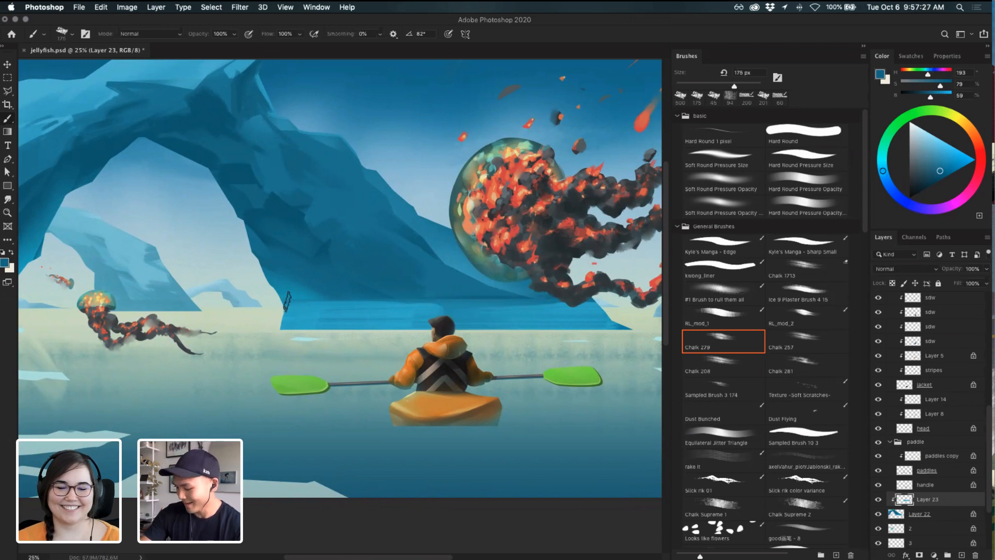
{"action": "left_click_drag", "start_coordinate": [272, 304], "coordinate": [656, 302]}
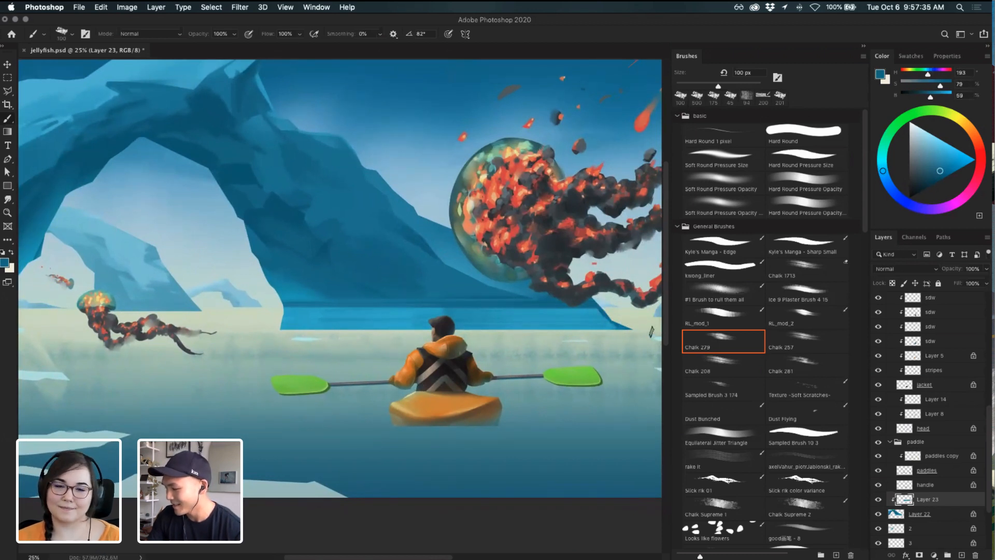
{"action": "left_click_drag", "start_coordinate": [626, 328], "coordinate": [505, 327]}
{"action": "key", "text": "super+z"}
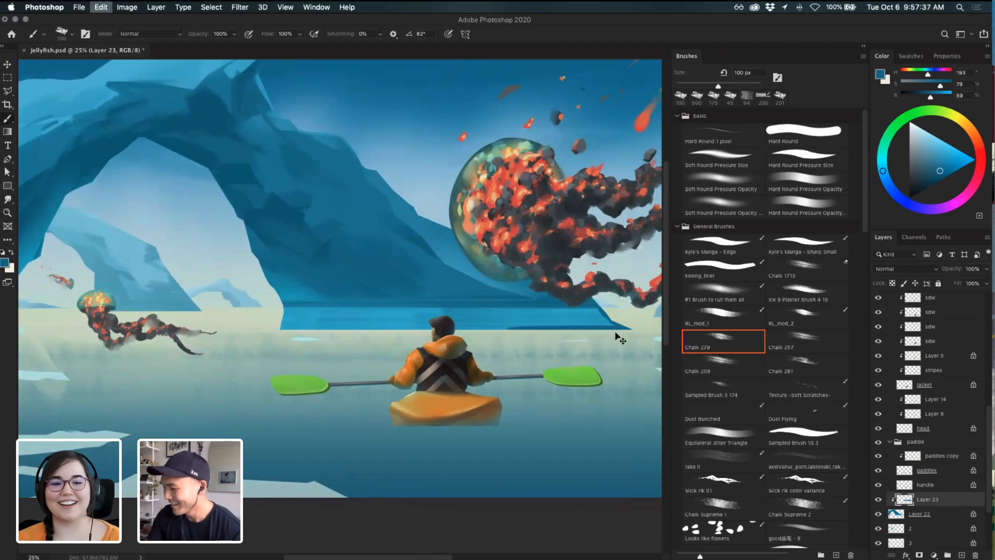
- Sample a dark blue from the arch's right leg and show the refined sketch layer over the painting
{"action": "mouse_move", "coordinate": [439, 347]}
{"action": "left_mouse_down"}
{"action": "mouse_move", "coordinate": [549, 374]}
{"action": "mouse_move", "coordinate": [506, 352]}
{"action": "left_mouse_up"}
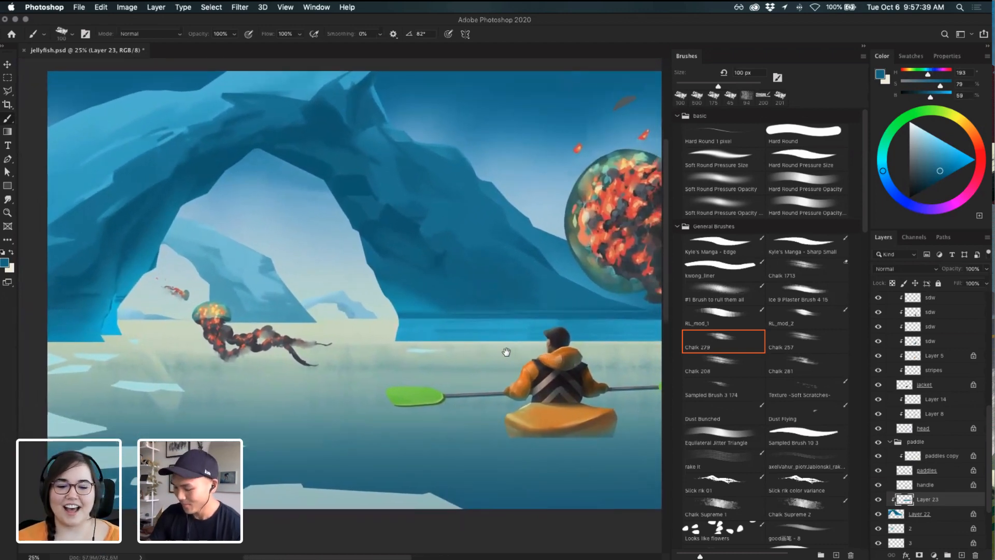
{"action": "key", "text": "super+minus"}
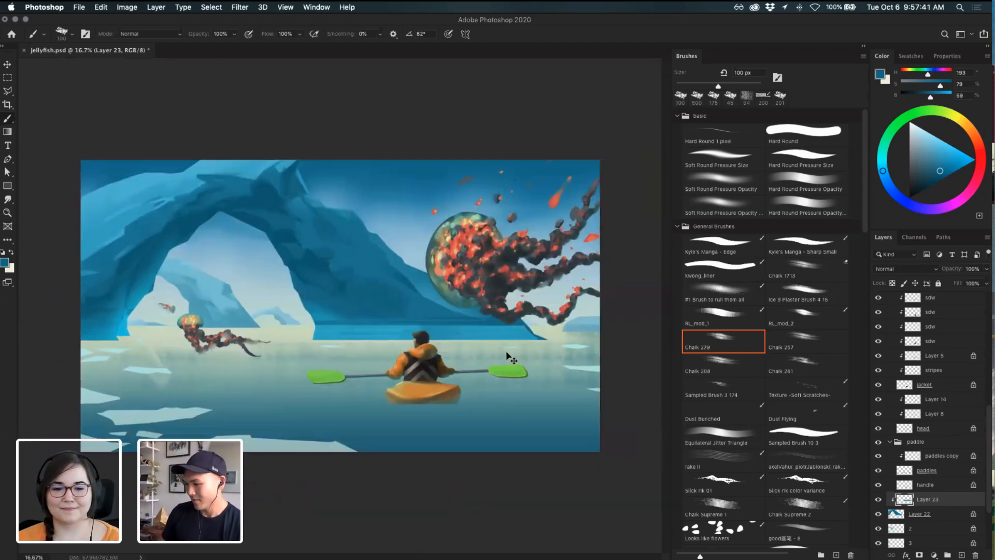
{"action": "key", "text": "super+equal"}
{"action": "left_click", "coordinate": [345, 269], "text": "alt"}
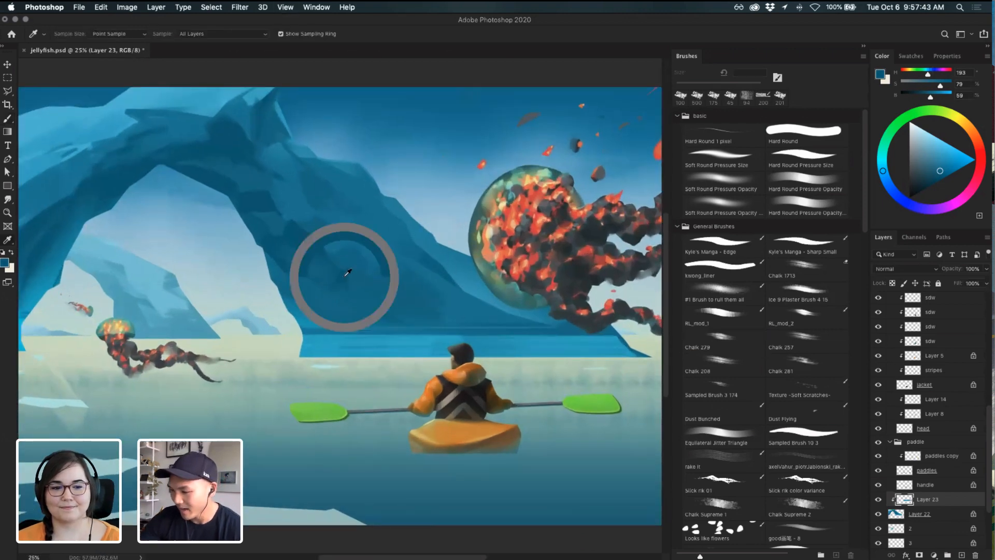
{"action": "key", "text": "i"}
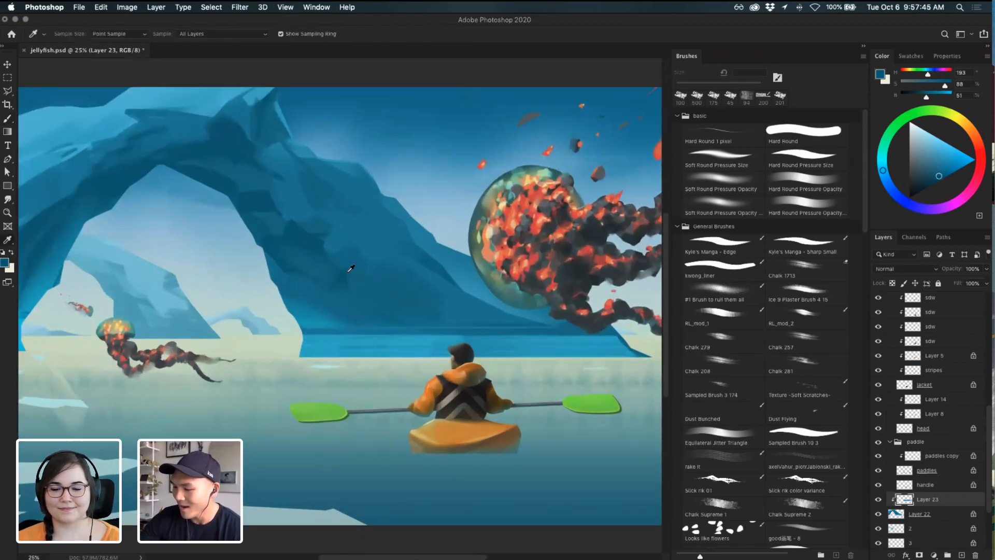
{"action": "key", "text": "b"}
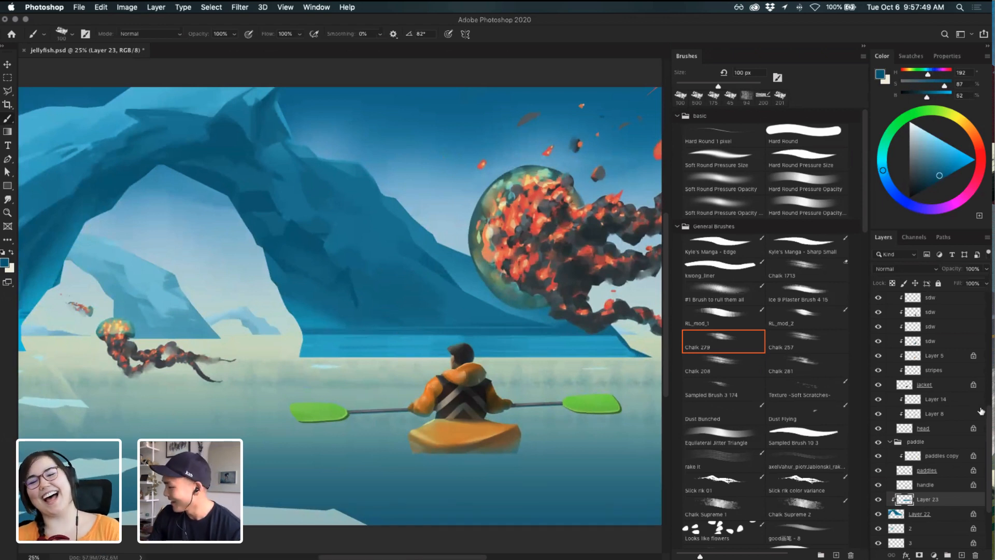
{"action": "scroll", "coordinate": [888, 316], "scroll_direction": "up", "scroll_amount": 8}
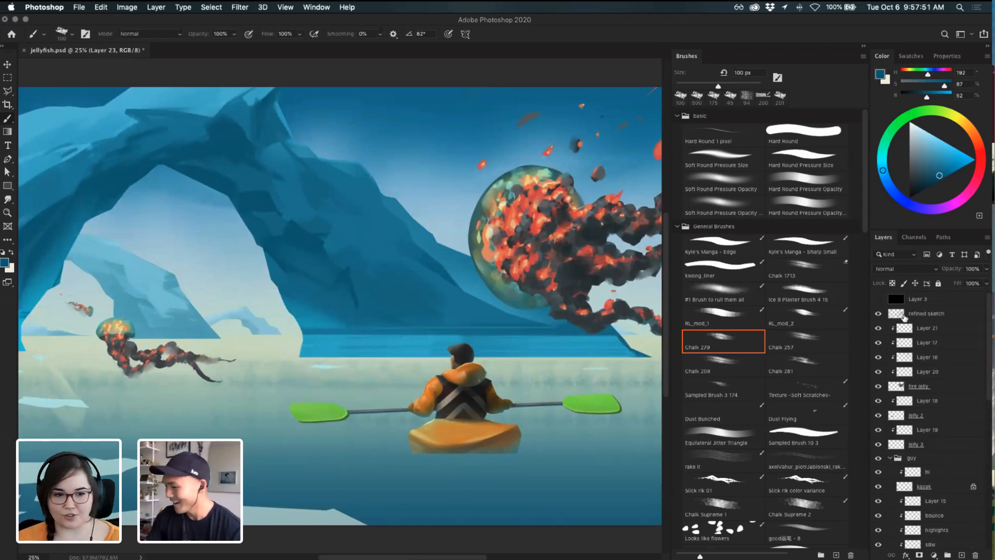
- Outline an angular facet at the right leg's inner base with the Polygonal Lasso, shade it with '#1 Brush to rull them all' at 500 px, and deselect
{"action": "key", "text": "l"}
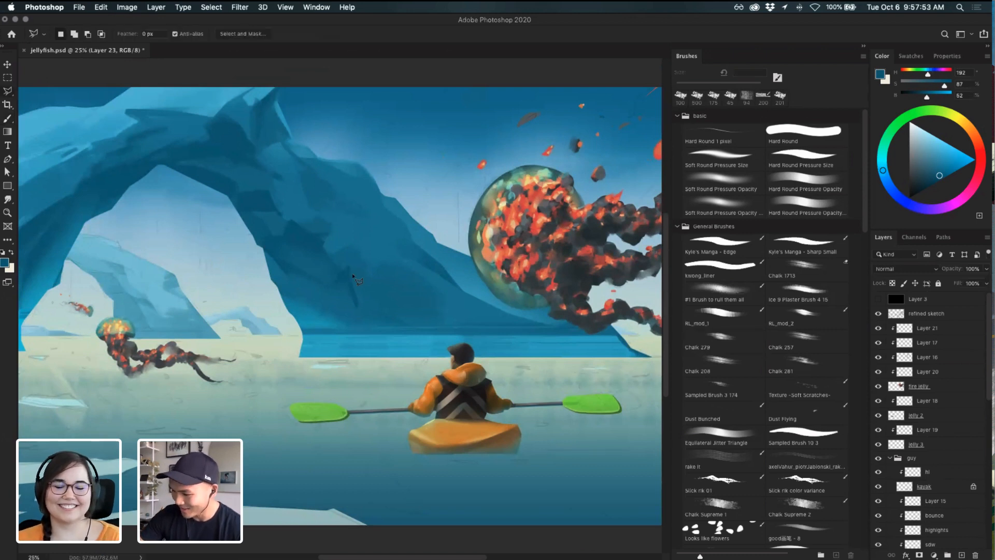
{"action": "left_click", "coordinate": [341, 335]}
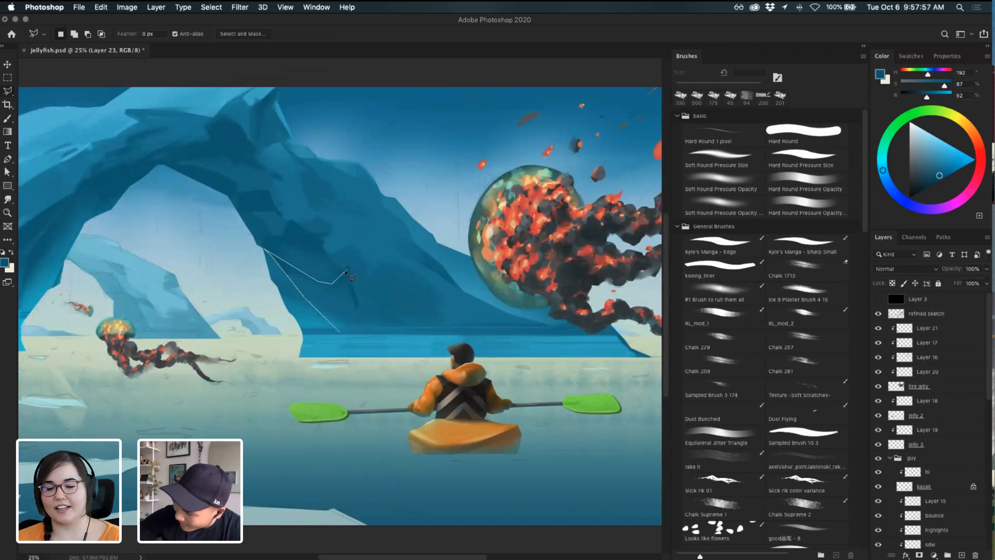
{"action": "left_click", "coordinate": [371, 310]}
{"action": "left_click", "coordinate": [419, 333]}
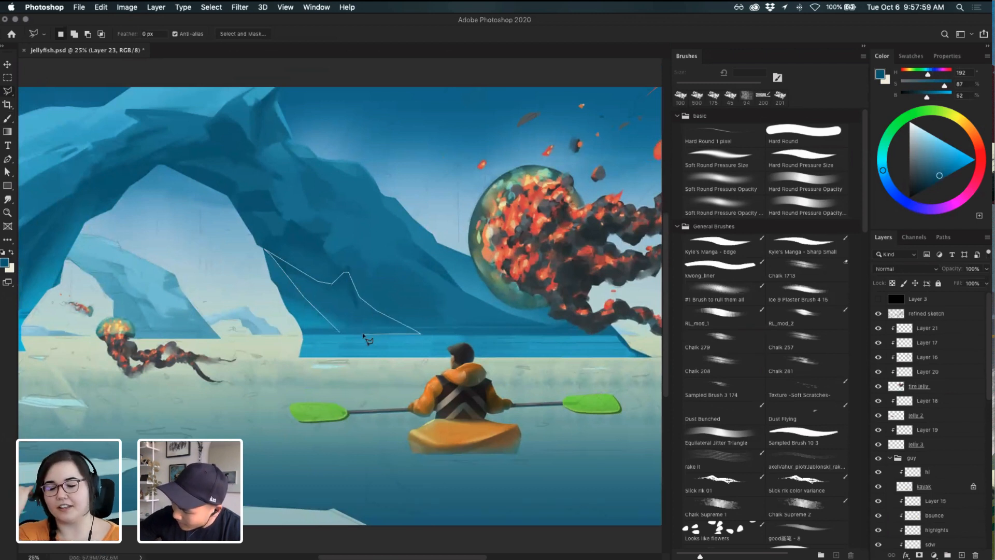
{"action": "left_click", "coordinate": [339, 332]}
{"action": "key", "text": "b"}
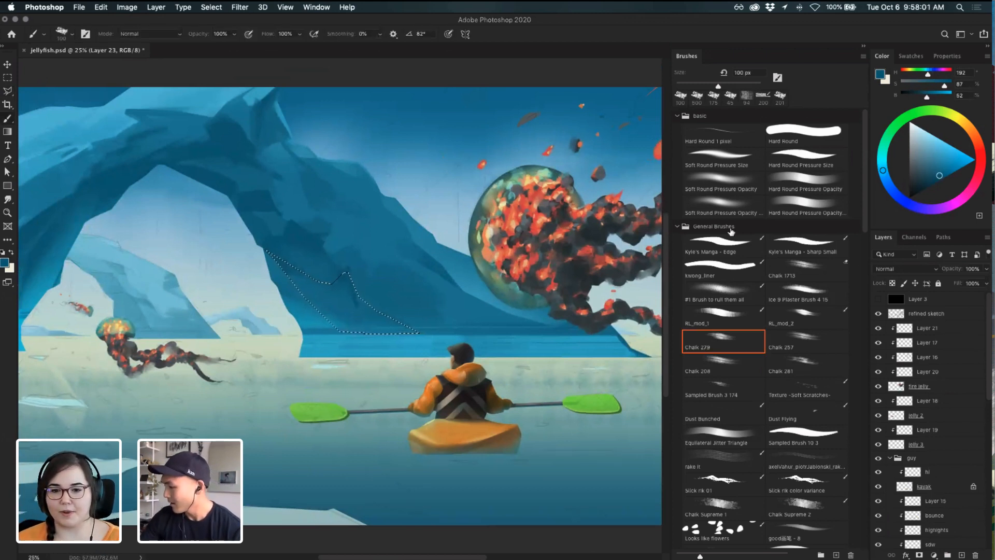
{"action": "left_click", "coordinate": [735, 289]}
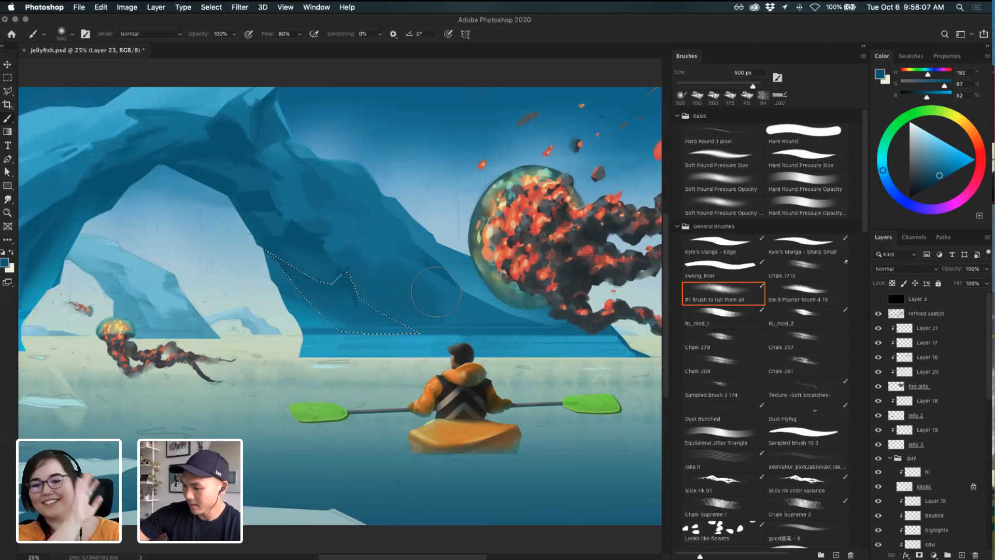
{"action": "key", "text": "super+d"}
- Select a long tapering facet along the right leg's waterline, shade it dark blue with the 500 px brush, and deselect
{"action": "left_click_drag", "start_coordinate": [487, 314], "coordinate": [516, 335]}
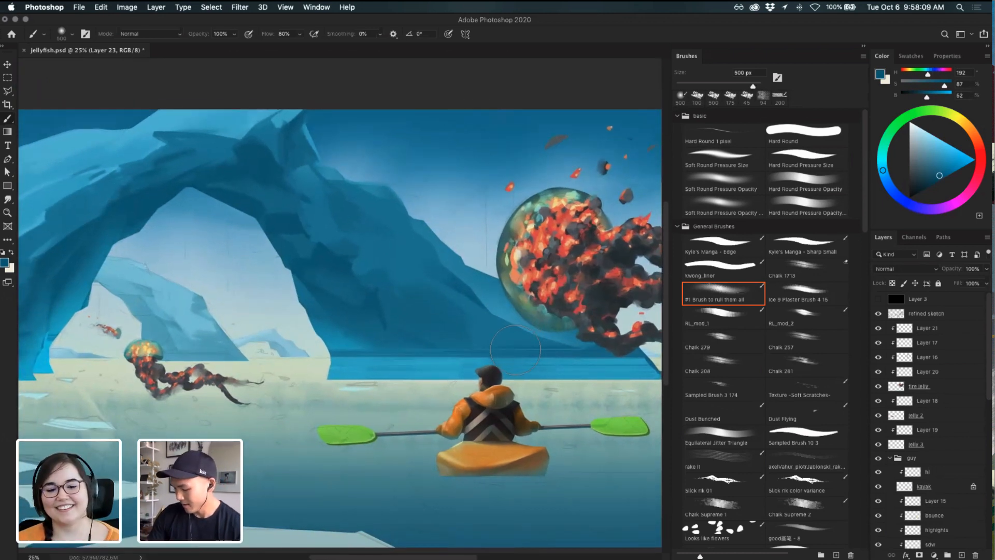
{"action": "key", "text": "l"}
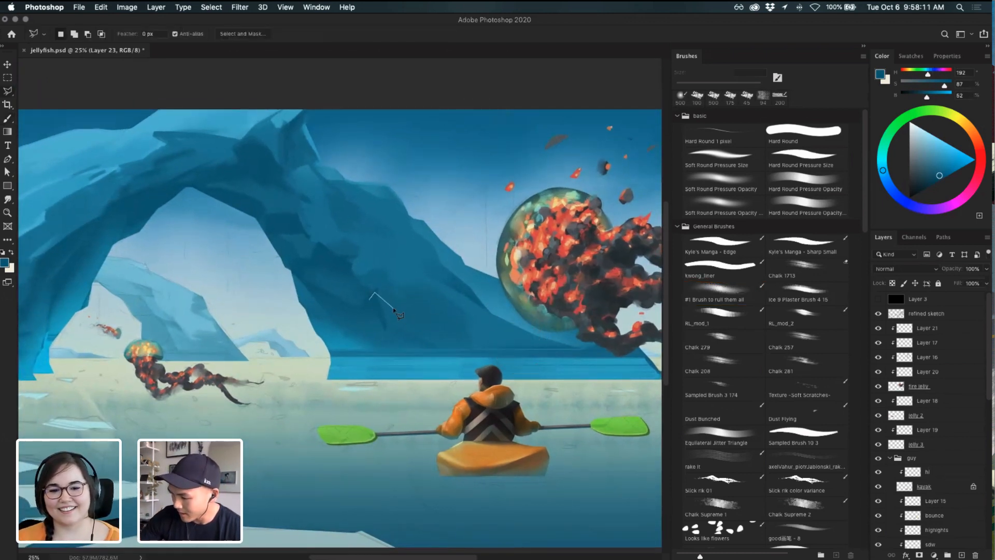
{"action": "mouse_move", "coordinate": [481, 335]}
{"action": "left_mouse_down"}
{"action": "mouse_move", "coordinate": [497, 353]}
{"action": "mouse_move", "coordinate": [567, 351]}
{"action": "left_mouse_up"}
{"action": "left_click_drag", "start_coordinate": [494, 351], "coordinate": [415, 354]}
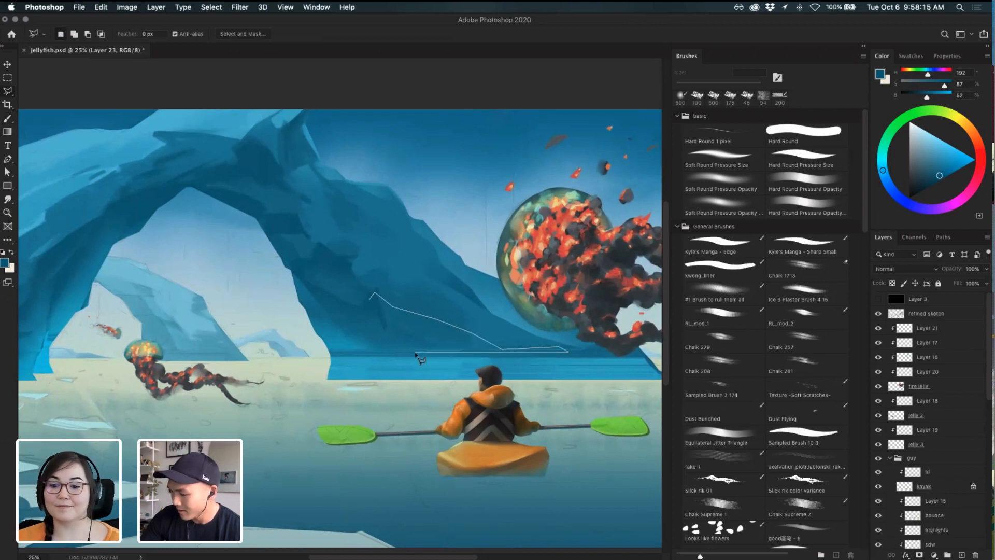
{"action": "left_click_drag", "start_coordinate": [377, 319], "coordinate": [377, 319]}
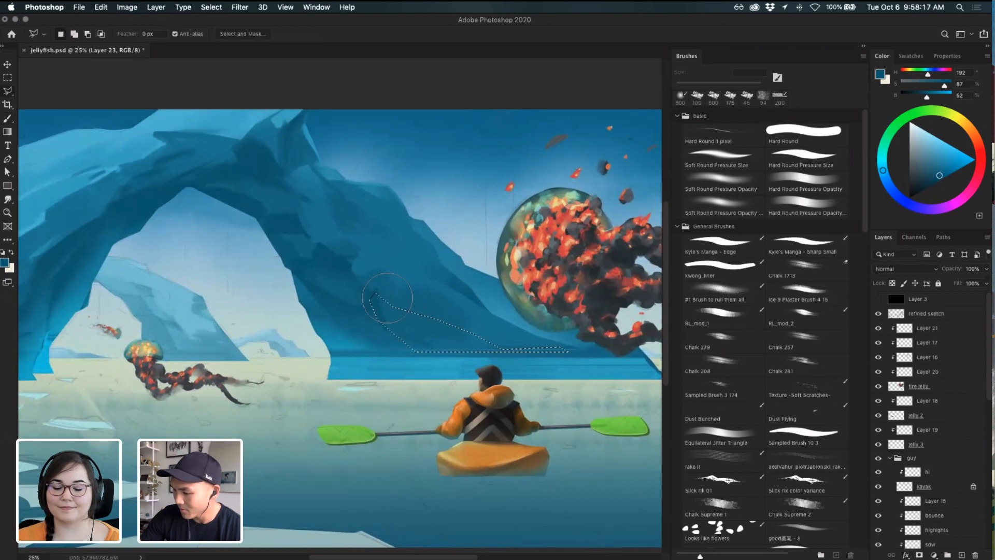
{"action": "key", "text": "b"}
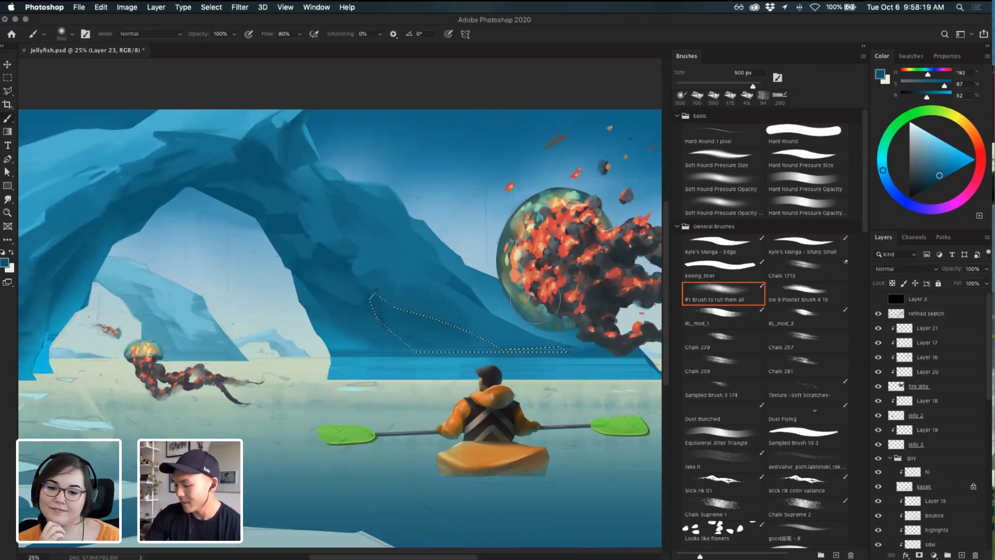
{"action": "key", "text": "super+d"}
- Merge Layer 23 with the ice arch layer beneath it
{"action": "scroll", "coordinate": [467, 311], "scroll_direction": "up", "scroll_amount": 2}
{"action": "key", "text": "i"}
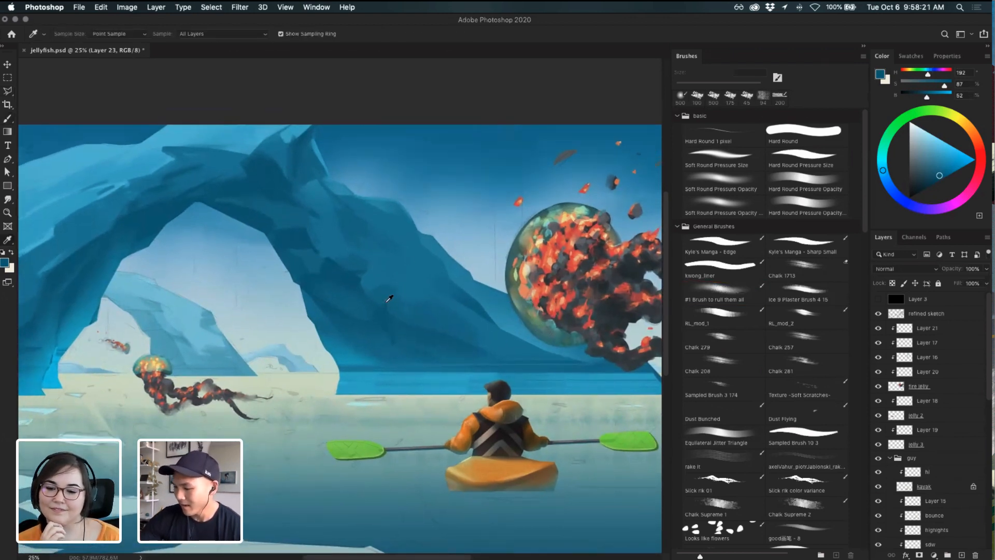
{"action": "key", "text": "r"}
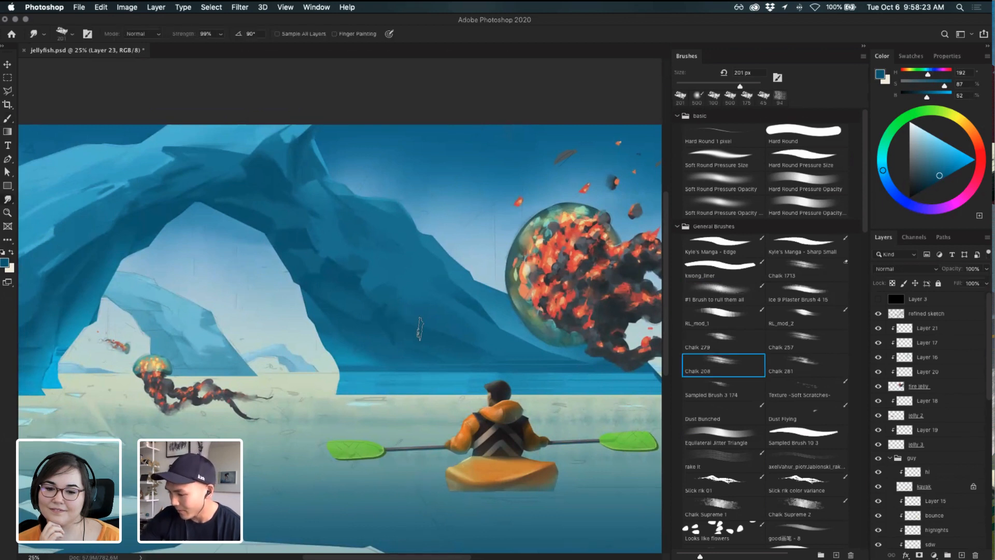
{"action": "scroll", "coordinate": [975, 456], "scroll_direction": "down", "scroll_amount": 10}
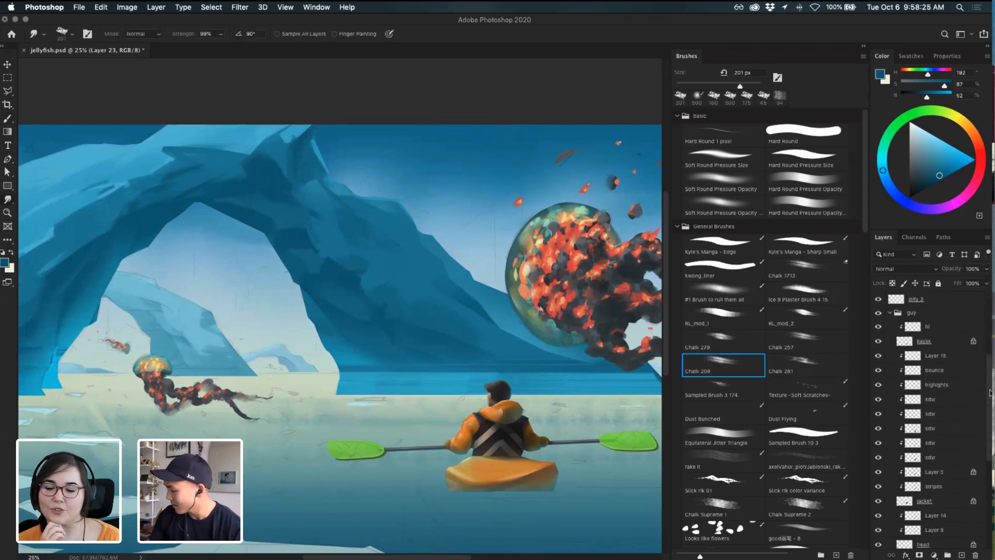
{"action": "key", "text": "super+e"}
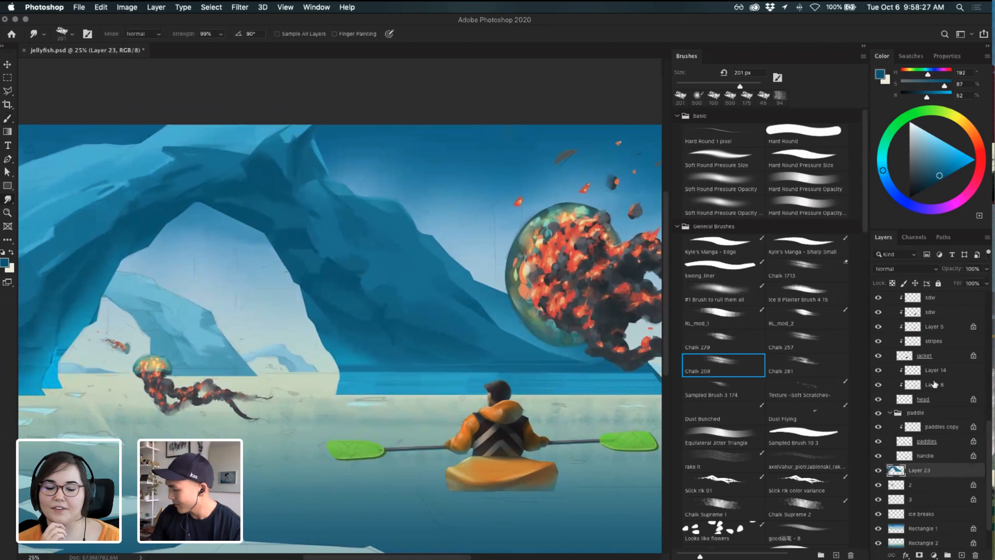
- Sample a dark blue from the ice and draw a small wedge-shaped crack on the arch's upper right shoulder with the liner brush at 25 px
{"action": "left_click_drag", "start_coordinate": [467, 311], "coordinate": [520, 330]}
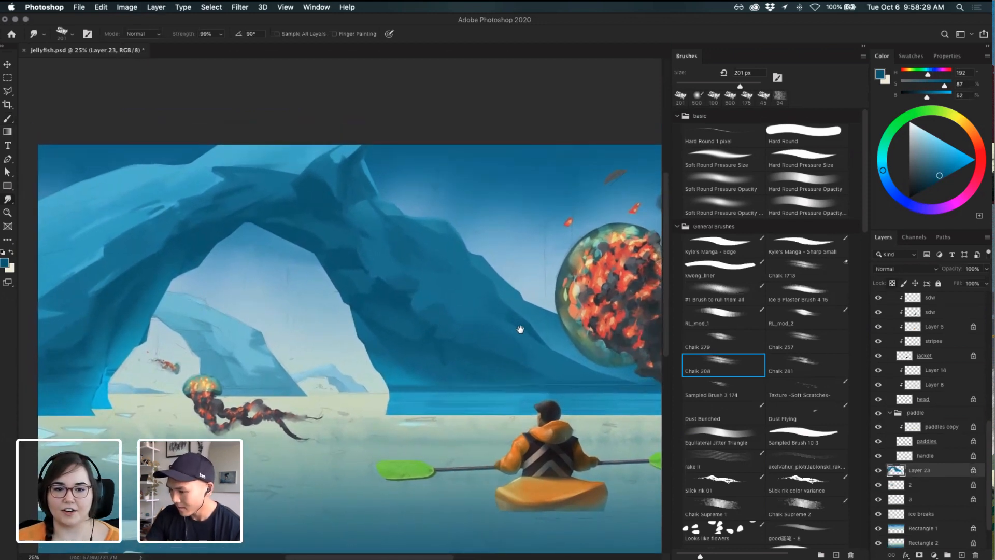
{"action": "key", "text": "i"}
{"action": "left_click", "coordinate": [390, 284]}
{"action": "key", "text": "b"}
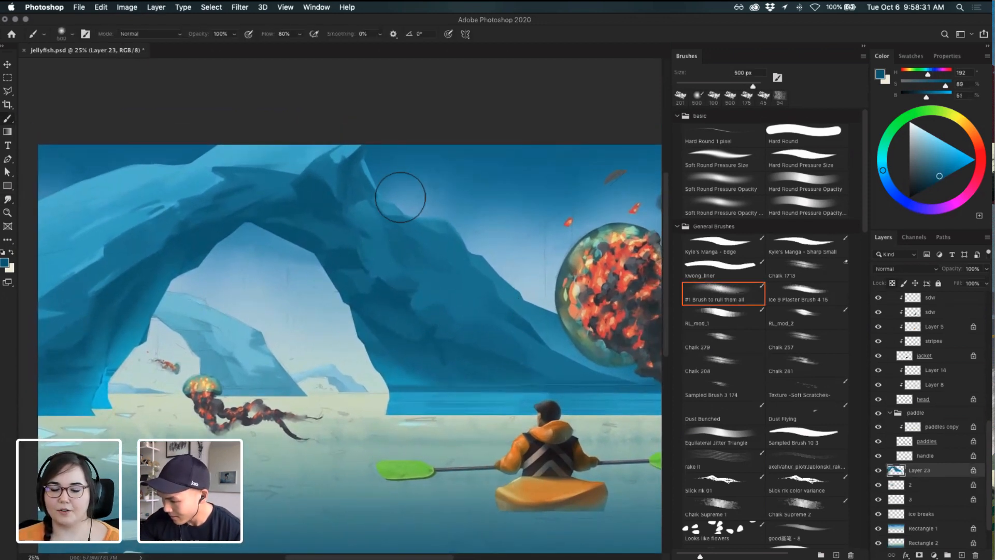
{"action": "left_click", "coordinate": [744, 270]}
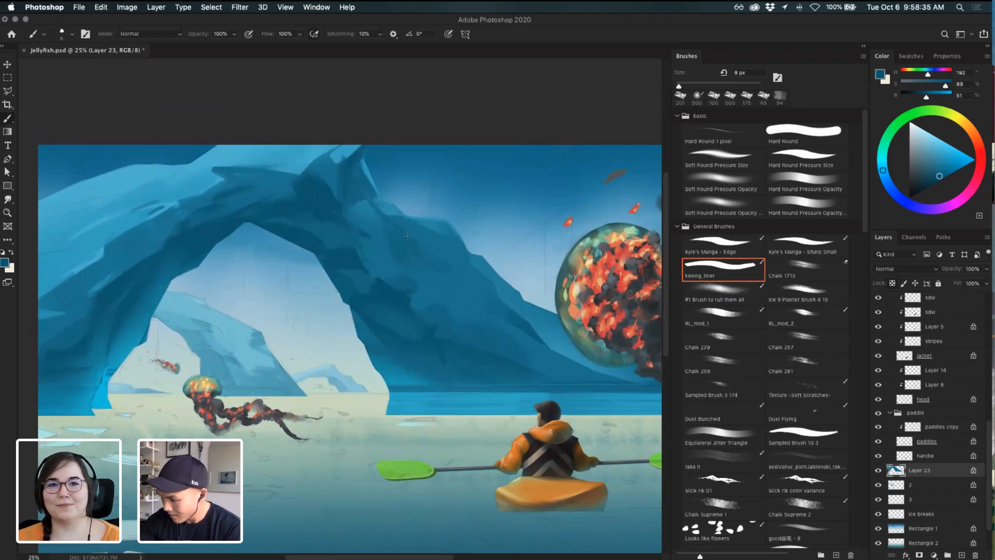
{"action": "left_click_drag", "start_coordinate": [406, 234], "coordinate": [415, 258]}
{"action": "key", "text": "super+z"}
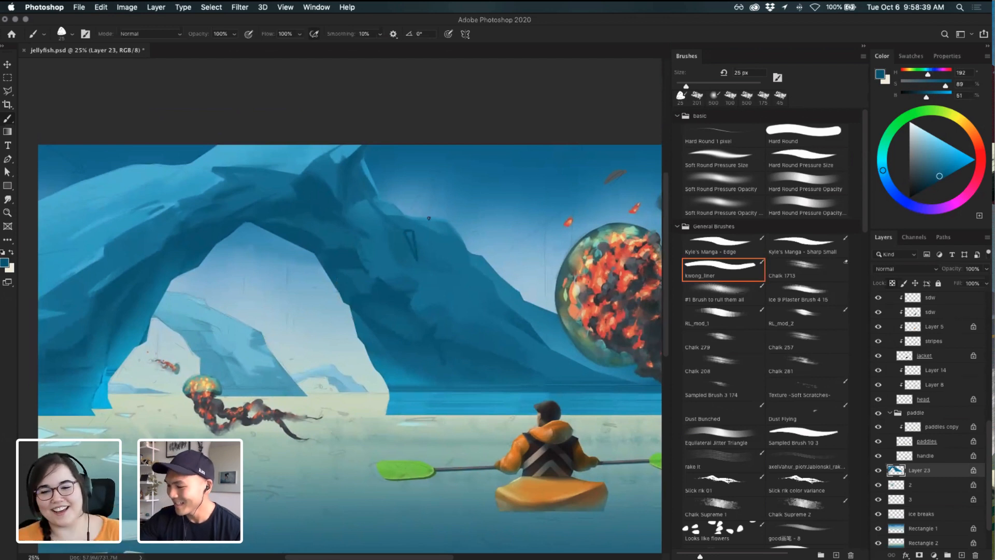
- Sample the mid blue beside the shoulder crack and trim the crack's shape with the 25 px liner brush
{"action": "left_click_drag", "start_coordinate": [483, 329], "coordinate": [533, 333]}
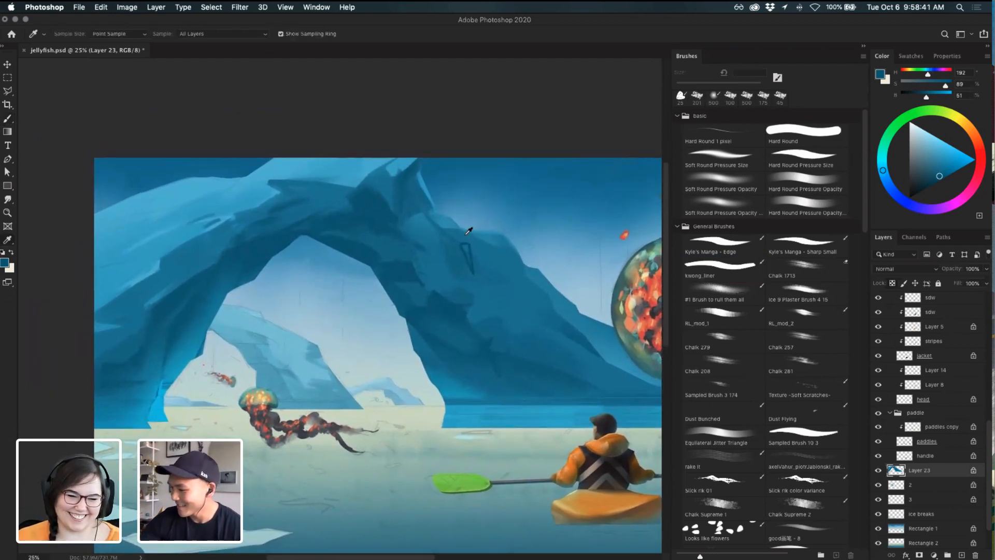
{"action": "left_click", "coordinate": [459, 239], "text": "alt"}
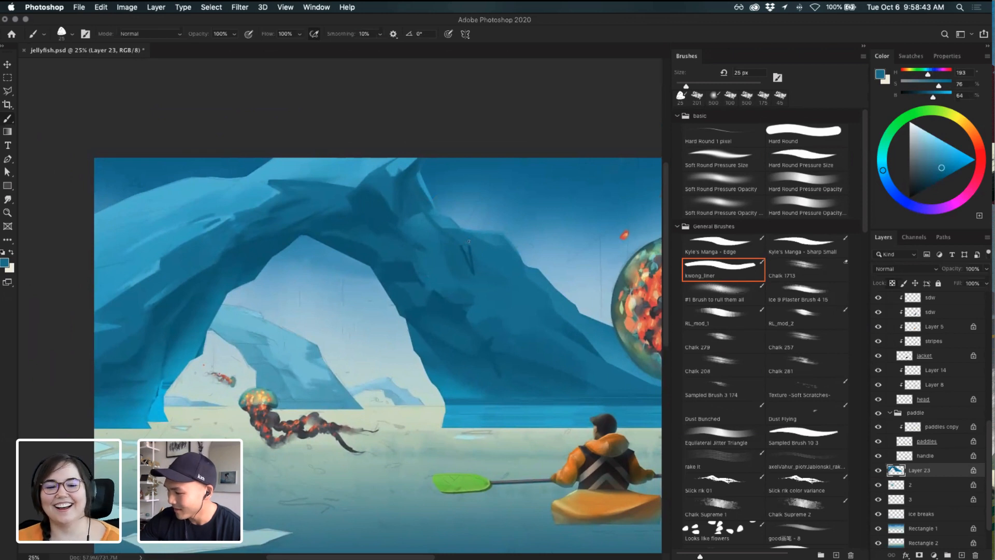
{"action": "mouse_move", "coordinate": [484, 263]}
{"action": "left_mouse_down"}
{"action": "mouse_move", "coordinate": [522, 290]}
{"action": "mouse_move", "coordinate": [506, 333]}
{"action": "mouse_move", "coordinate": [556, 336]}
{"action": "left_mouse_up"}
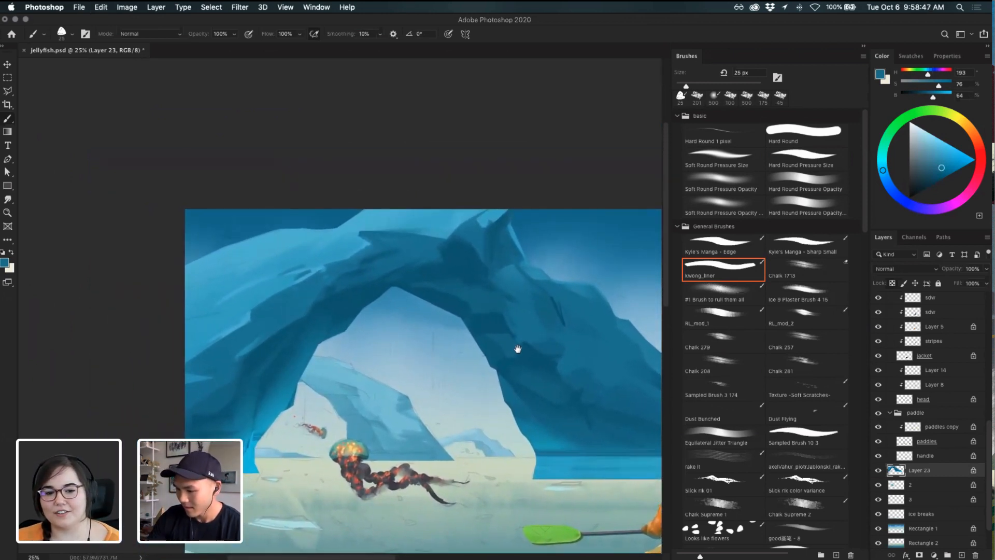
- Add a new layer above Layer 23 and clip it to the ice arch
{"action": "left_click", "coordinate": [10, 92]}
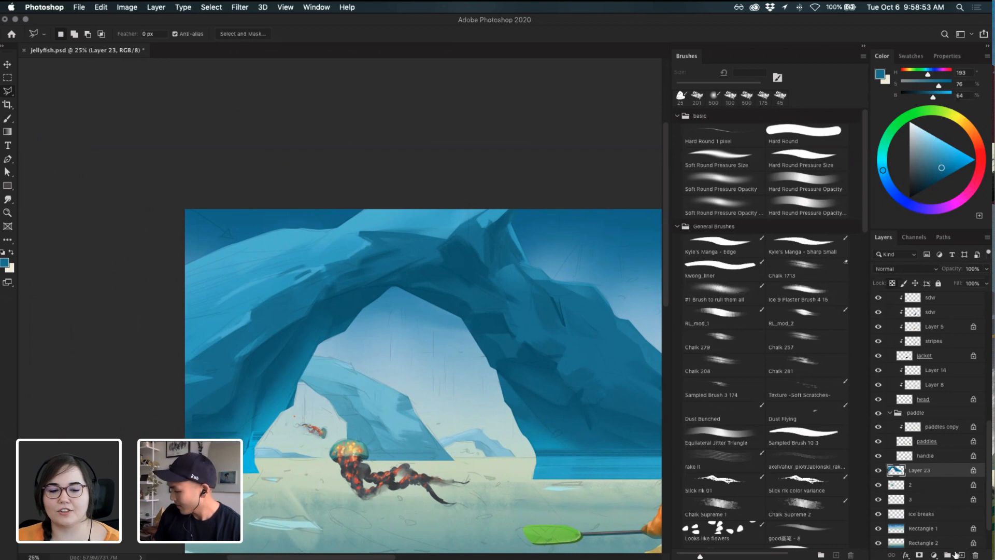
{"action": "left_click", "coordinate": [957, 554]}
{"action": "left_click", "coordinate": [941, 474], "text": "alt"}
{"action": "key", "text": "b"}
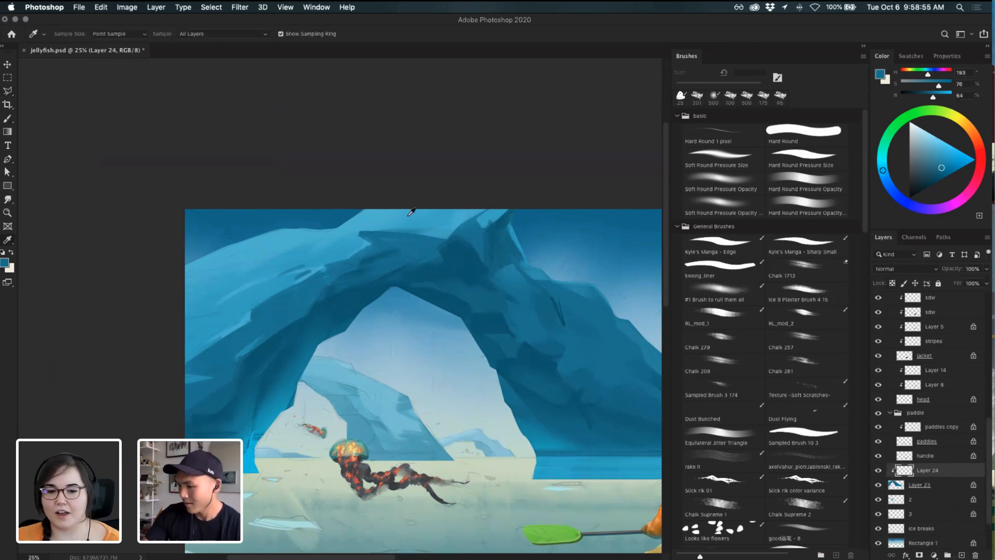
- Sample light blue from the top of the arch and change the foreground colour to pale cyan a5e8e9
{"action": "left_click", "coordinate": [411, 216], "text": "alt"}
{"action": "left_click", "coordinate": [5, 263]}
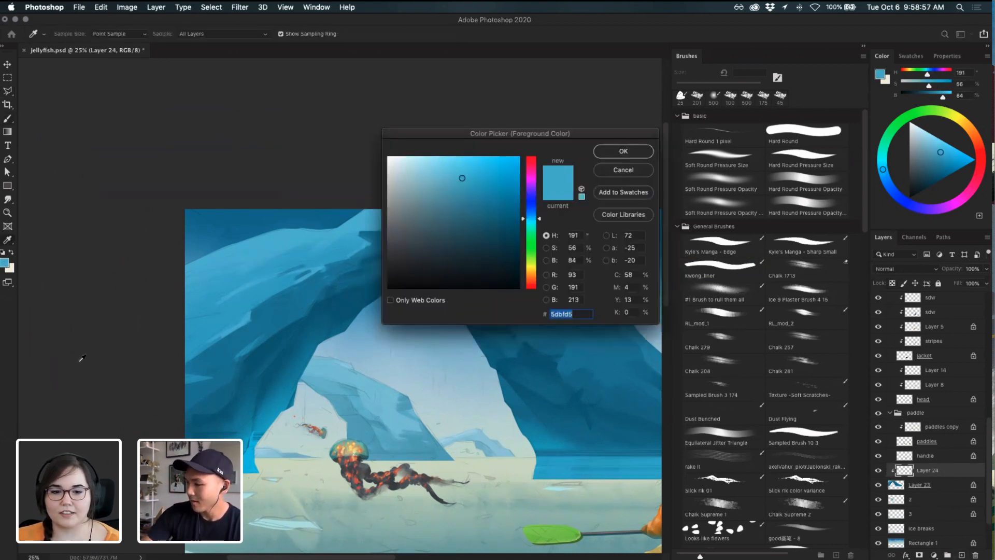
{"action": "left_click", "coordinate": [435, 169]}
{"action": "left_click", "coordinate": [423, 167]}
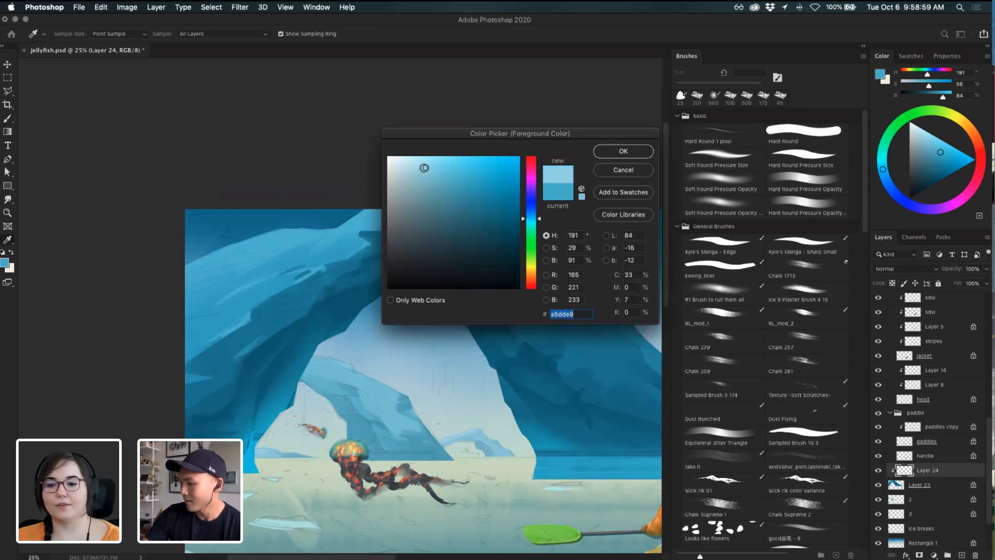
{"action": "left_click_drag", "start_coordinate": [543, 219], "coordinate": [539, 222]}
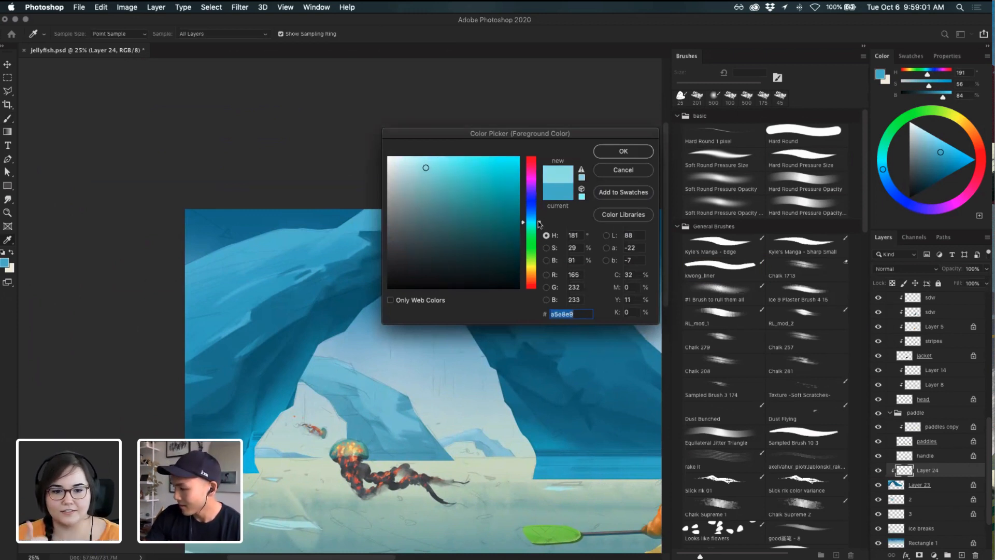
{"action": "left_click", "coordinate": [624, 151]}
{"action": "key", "text": "b"}
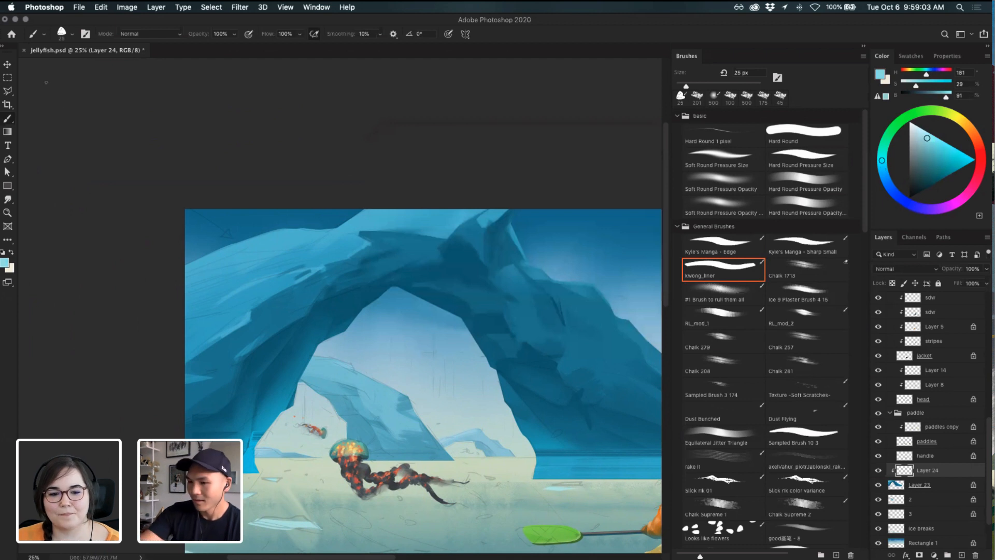
- Paint broad pale cyan highlights across the arch's upper left slope with the Chalk 209 brush at 800 px
{"action": "left_click", "coordinate": [732, 346]}
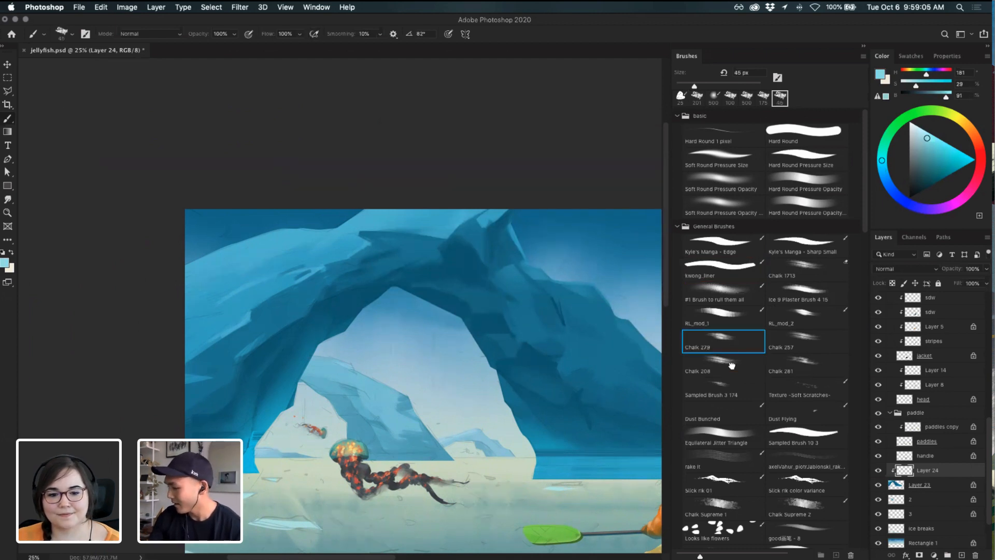
{"action": "left_click", "coordinate": [730, 365]}
{"action": "left_click", "coordinate": [738, 341]}
{"action": "left_click", "coordinate": [738, 365]}
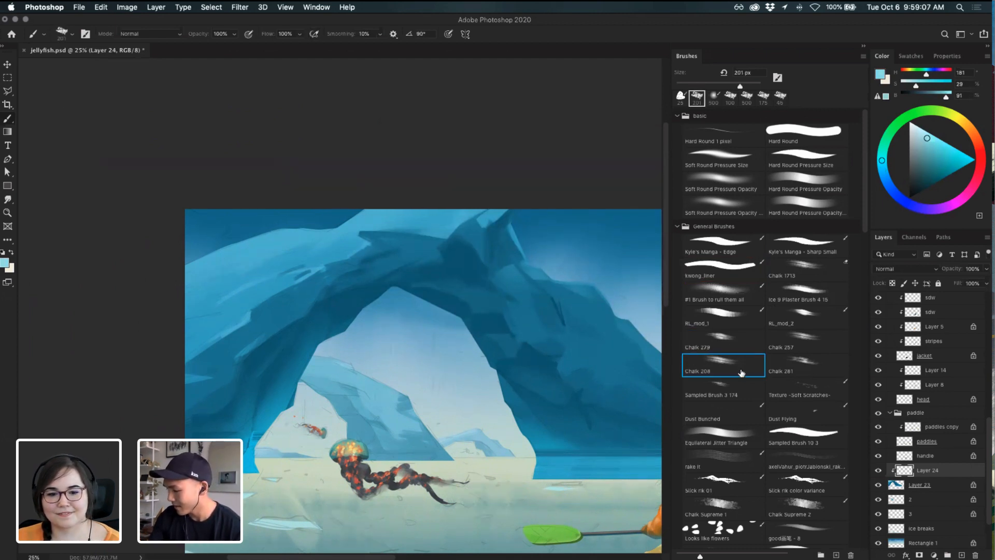
{"action": "key", "text": "bracketright"}
{"action": "key", "text": "bracketright"}
{"action": "key", "text": "bracketright"}
{"action": "key", "text": "bracketright"}
{"action": "key", "text": "bracketright"}
{"action": "key", "text": "bracketright"}
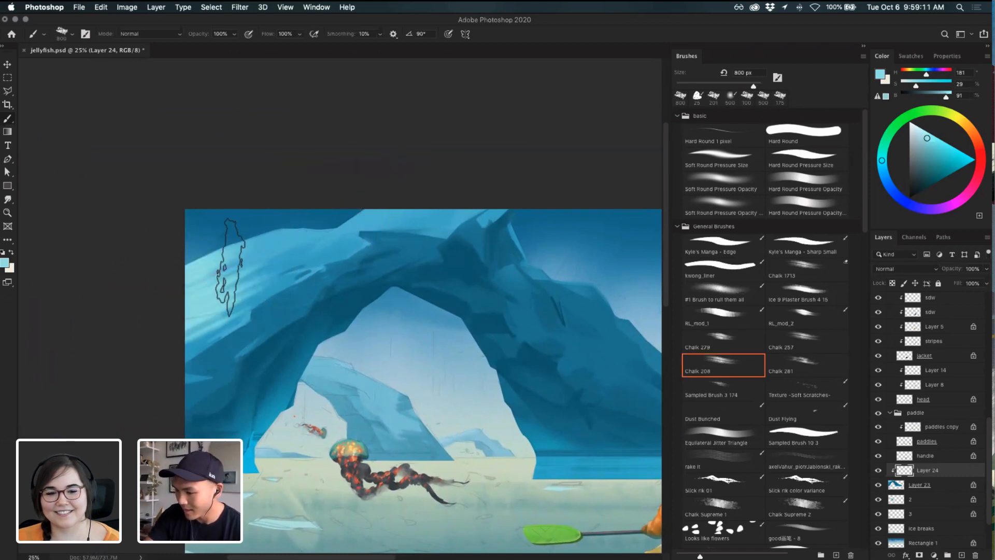
{"action": "mouse_move", "coordinate": [231, 266]}
{"action": "left_mouse_down"}
{"action": "mouse_move", "coordinate": [428, 165]}
{"action": "mouse_move", "coordinate": [407, 166]}
{"action": "mouse_move", "coordinate": [400, 177]}
{"action": "left_mouse_up"}
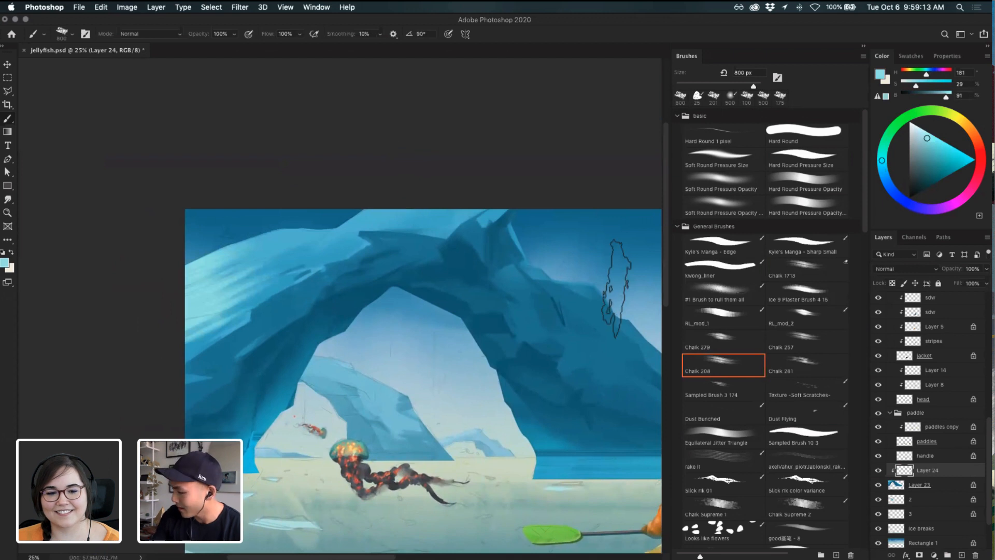
- Add pale cyan streaks along the arch's upper left slope with Chalk 257 at 400 px, undoing the last stroke
{"action": "left_click", "coordinate": [729, 346]}
{"action": "left_click", "coordinate": [800, 341]}
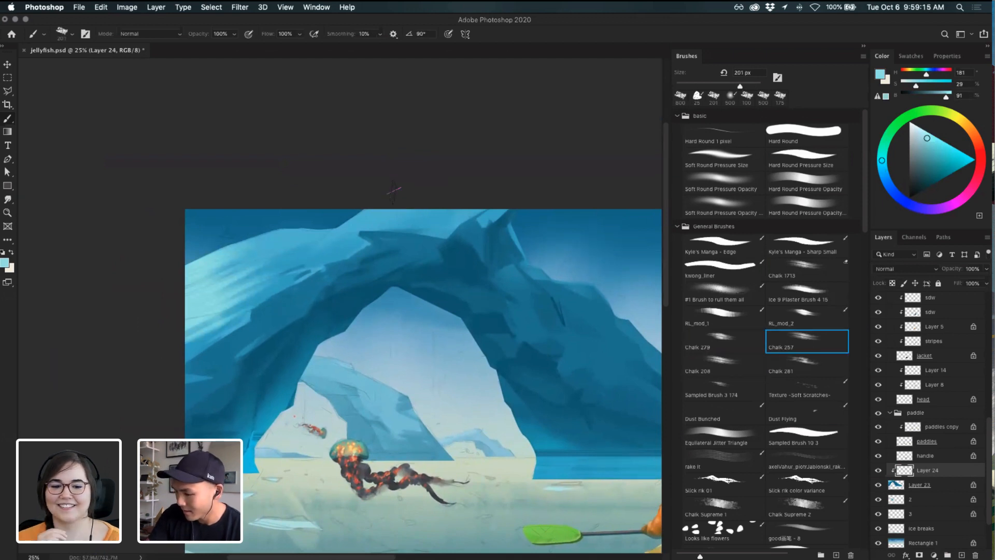
{"action": "key", "text": "]"}
{"action": "key", "text": "]"}
{"action": "key", "text": "]"}
{"action": "left_click_drag", "start_coordinate": [338, 210], "coordinate": [155, 300]}
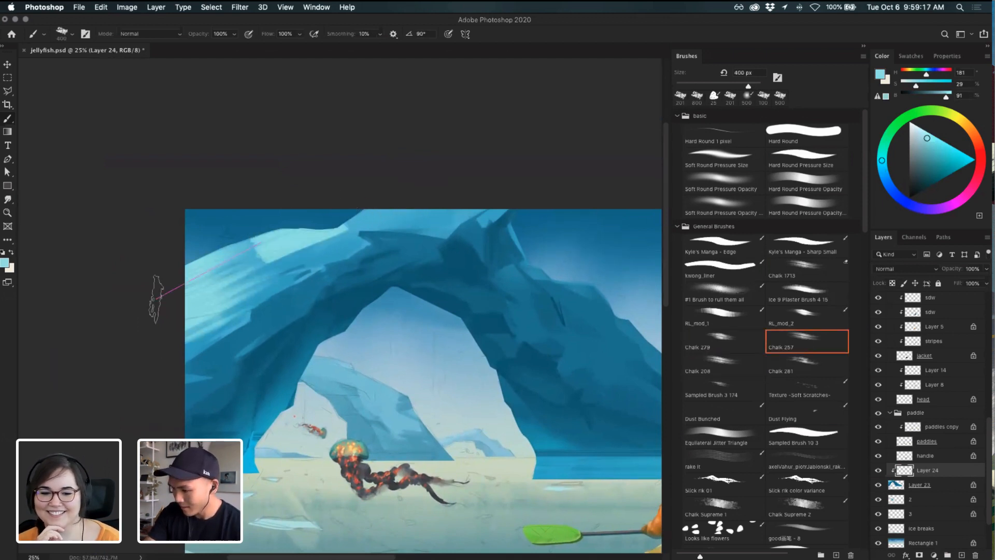
{"action": "mouse_move", "coordinate": [288, 274]}
{"action": "left_mouse_down"}
{"action": "mouse_move", "coordinate": [375, 229]}
{"action": "mouse_move", "coordinate": [395, 197]}
{"action": "mouse_move", "coordinate": [376, 206]}
{"action": "mouse_move", "coordinate": [361, 238]}
{"action": "mouse_move", "coordinate": [319, 233]}
{"action": "left_mouse_up"}
{"action": "key", "text": "super+z"}
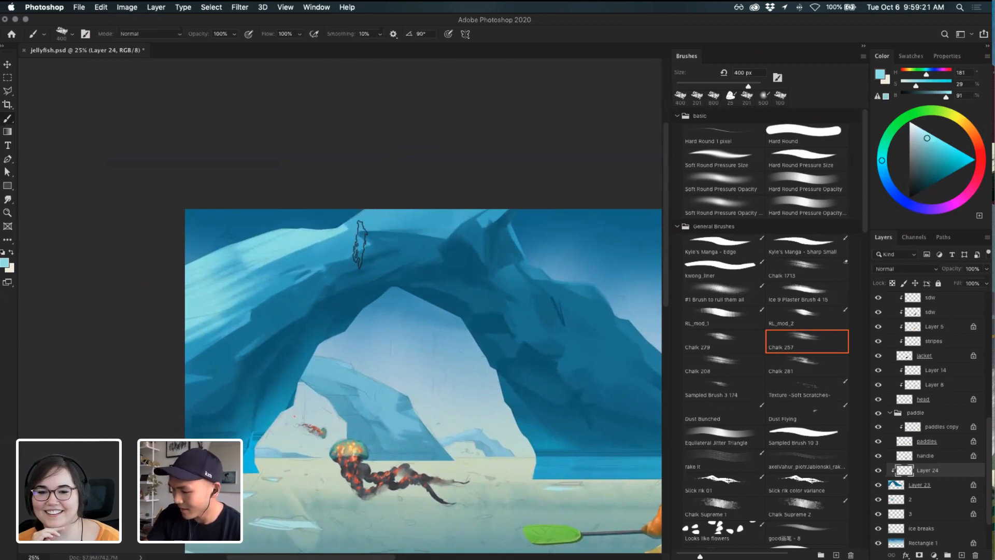
- Trim the highlight's edge near the top of the arch with the Hard Round Pressure Size eraser at 40 px
{"action": "key", "text": "e"}
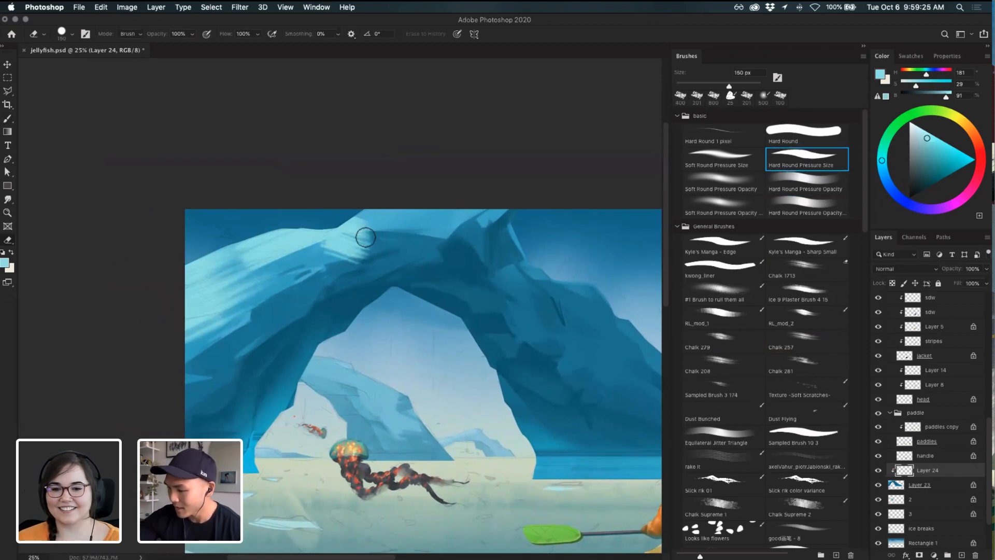
{"action": "key", "text": "bracketleft"}
{"action": "key", "text": "bracketleft"}
{"action": "key", "text": "bracketleft"}
{"action": "key", "text": "bracketleft"}
{"action": "key", "text": "bracketleft"}
{"action": "key", "text": "bracketleft"}
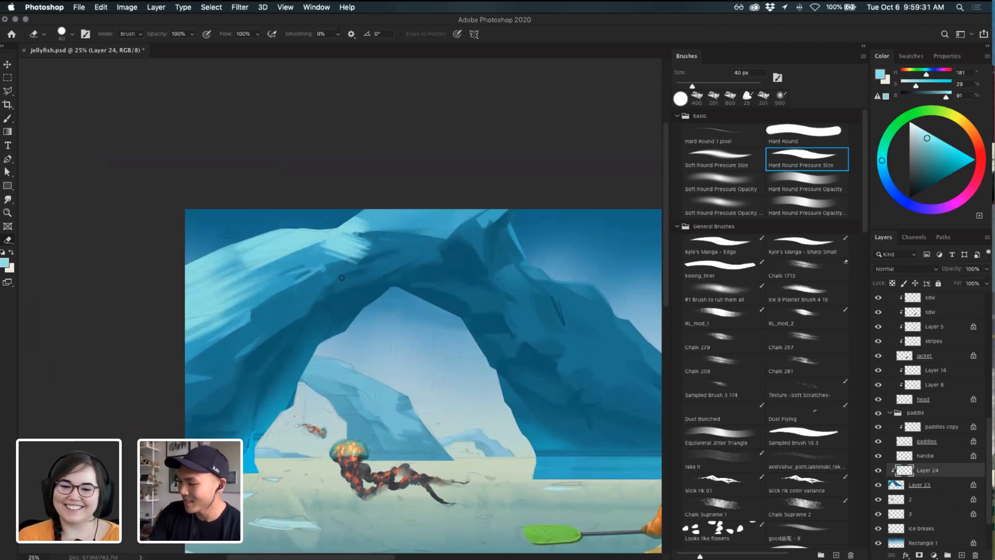
- Extend the pale cyan highlights across the arch's top to the peak with Chalk 257 at 400 px, shaping them with the 40 px eraser
{"action": "key", "text": "b"}
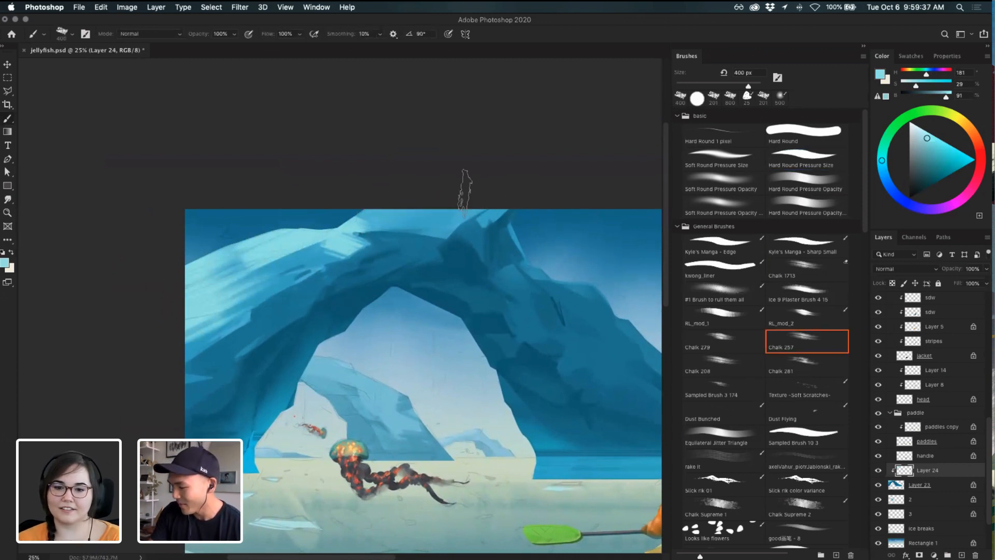
{"action": "key", "text": "e"}
{"action": "mouse_move", "coordinate": [374, 237]}
{"action": "left_mouse_down"}
{"action": "mouse_move", "coordinate": [458, 235]}
{"action": "mouse_move", "coordinate": [506, 207]}
{"action": "mouse_move", "coordinate": [472, 223]}
{"action": "left_mouse_up"}
{"action": "key", "text": "b"}
{"action": "key", "text": "e"}
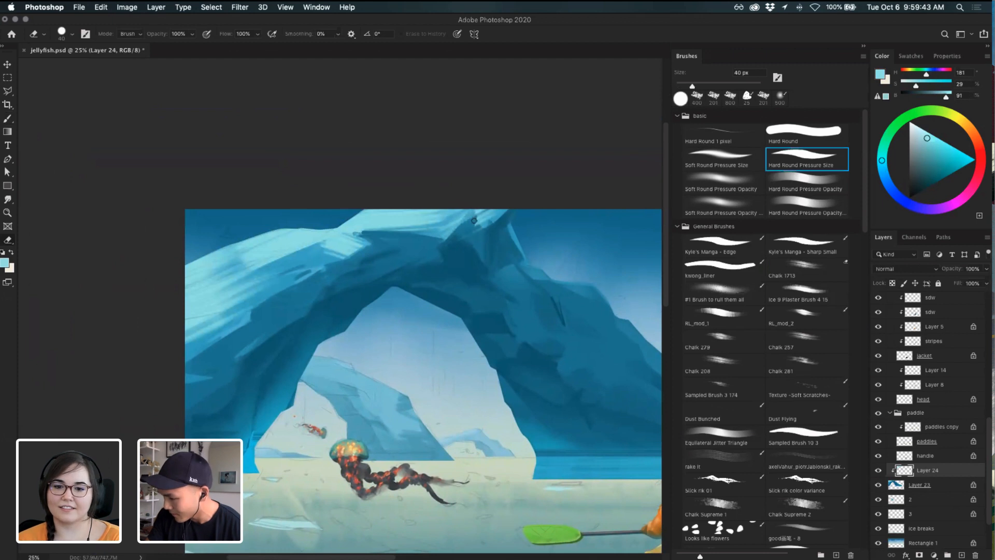
{"action": "key", "text": "b"}
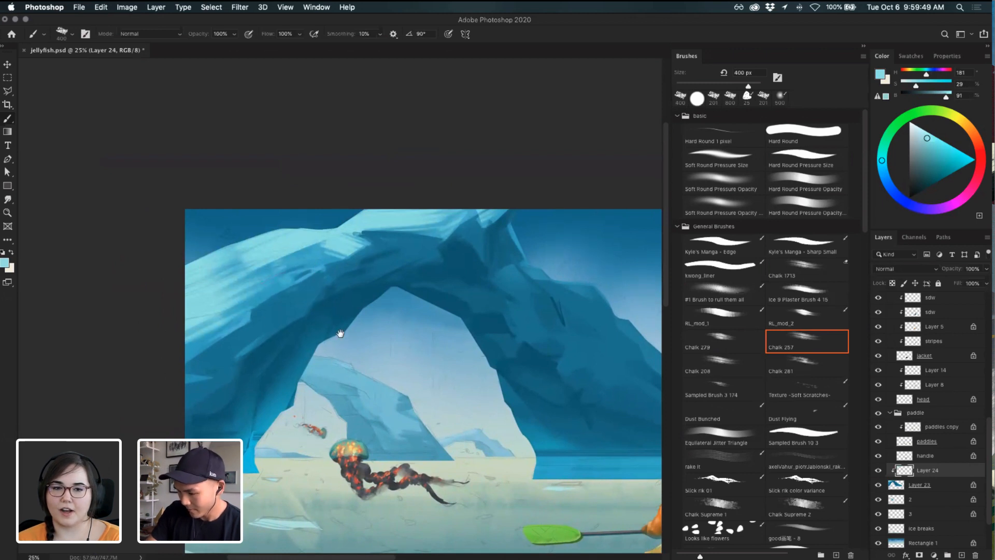
{"action": "key", "text": "e"}
{"action": "key", "text": "b"}
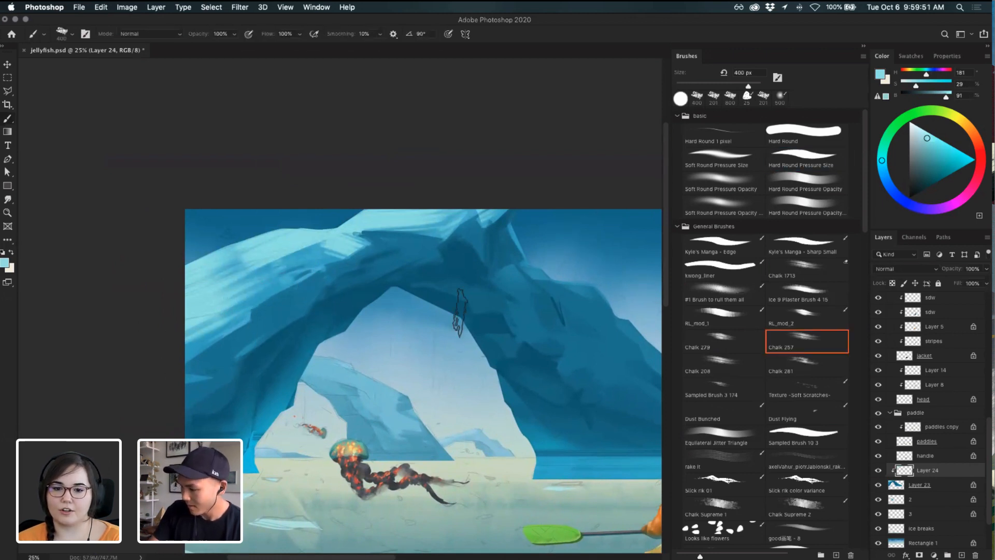
- Paint thin pale cyan highlights along the right edges of the arch's peak and shoulder with Chalk 257 at 90 px
{"action": "scroll", "coordinate": [460, 311], "scroll_direction": "right", "scroll_amount": 3}
{"action": "key", "text": "bracketleft"}
{"action": "key", "text": "bracketleft"}
{"action": "key", "text": "bracketleft"}
{"action": "key", "text": "bracketleft"}
{"action": "key", "text": "bracketleft"}
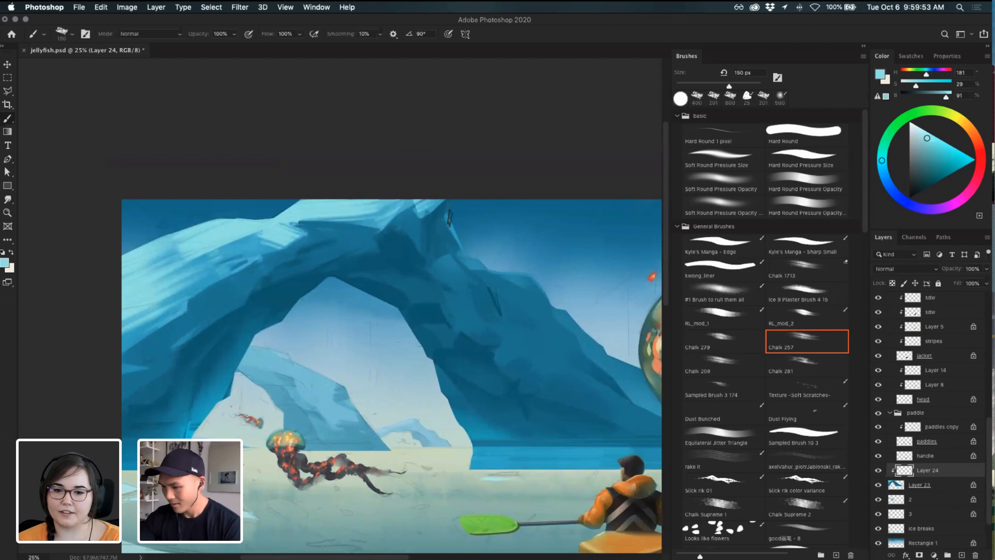
{"action": "key", "text": "bracketleft"}
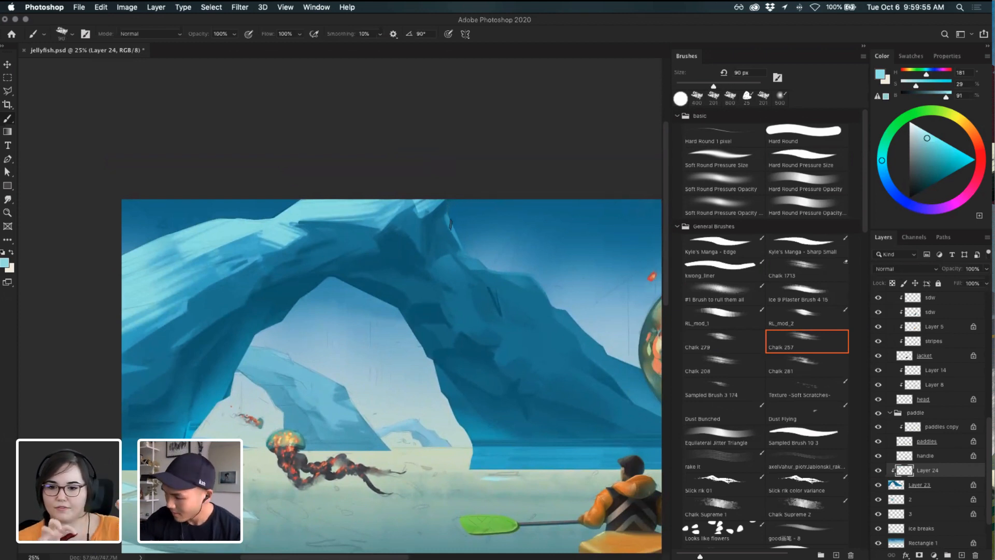
{"action": "mouse_move", "coordinate": [462, 248]}
{"action": "left_mouse_down"}
{"action": "mouse_move", "coordinate": [451, 220]}
{"action": "mouse_move", "coordinate": [460, 246]}
{"action": "left_mouse_up"}
{"action": "key", "text": "super+z"}
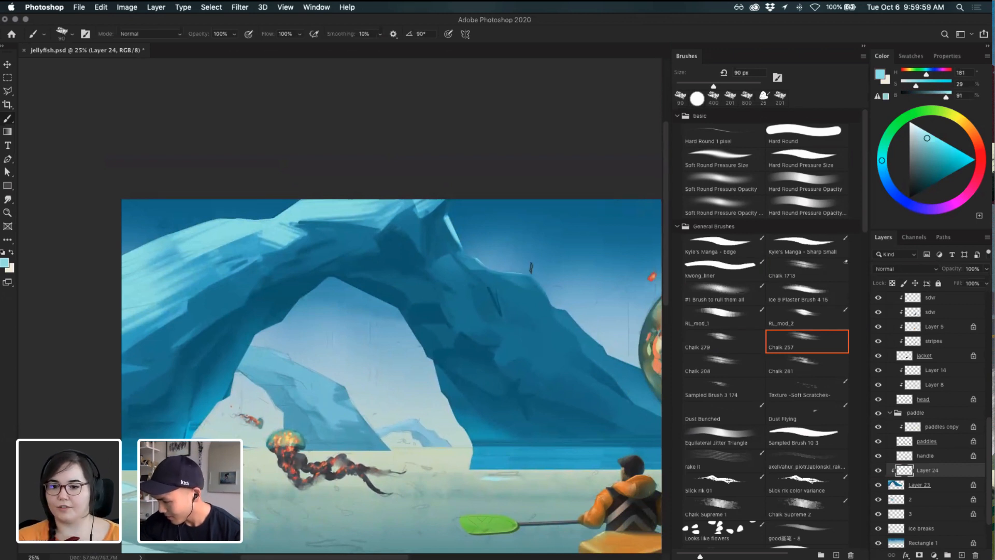
{"action": "left_click_drag", "start_coordinate": [560, 258], "coordinate": [462, 209]}
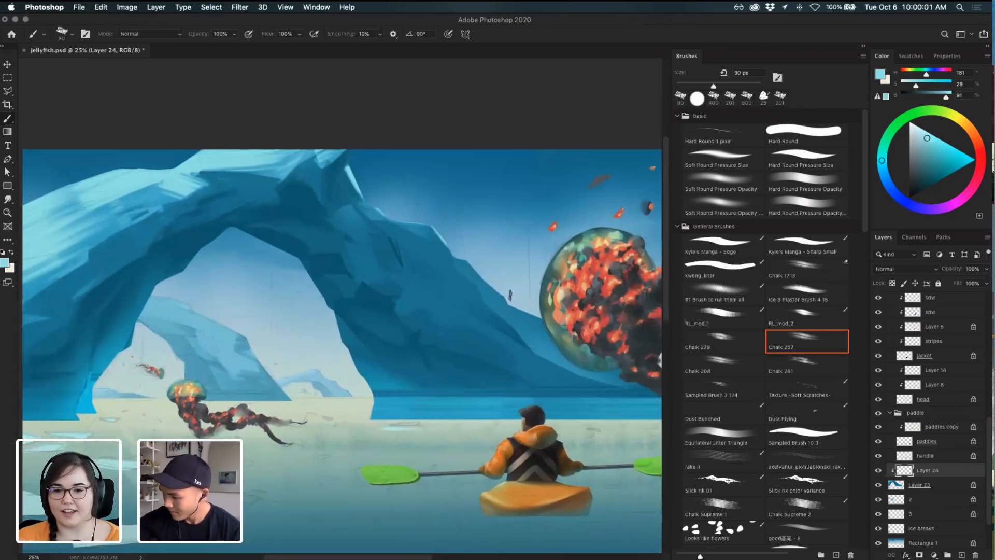
{"action": "left_click_drag", "start_coordinate": [370, 269], "coordinate": [553, 262]}
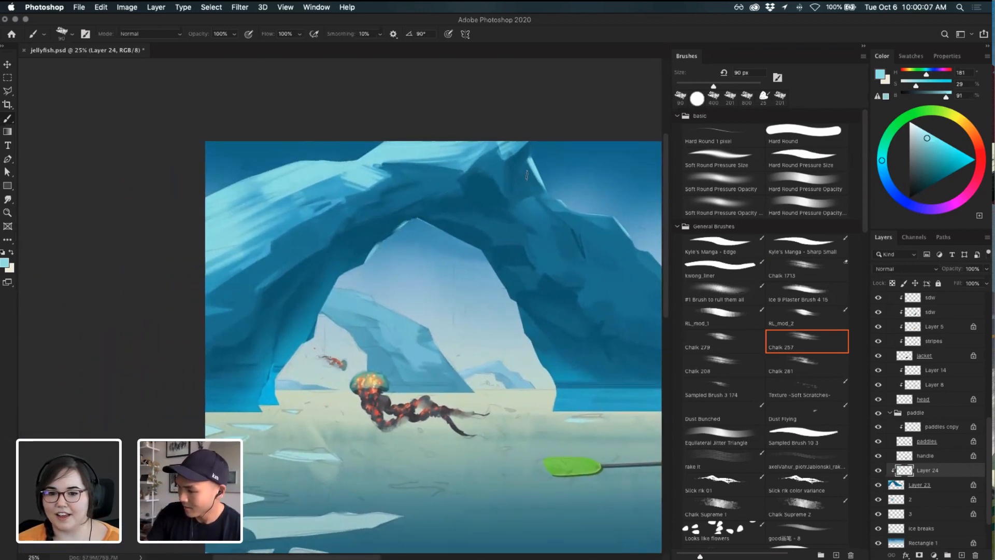
- Sample the dark blue beside the opening's upper left edge and merge Layer 24 into the ice arch layer
{"action": "left_click", "coordinate": [367, 254], "text": "alt"}
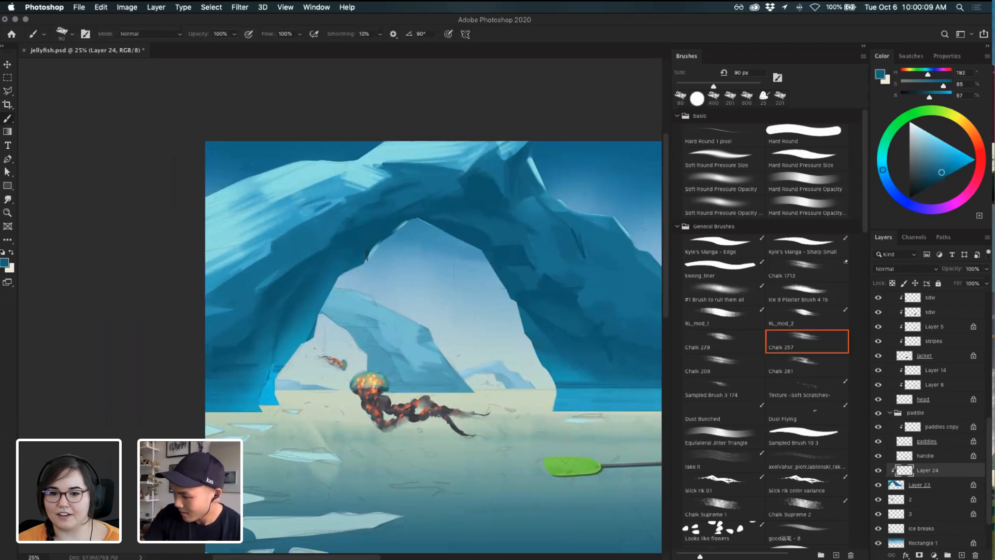
{"action": "left_click_drag", "start_coordinate": [395, 282], "coordinate": [391, 284]}
{"action": "key", "text": "super+e"}
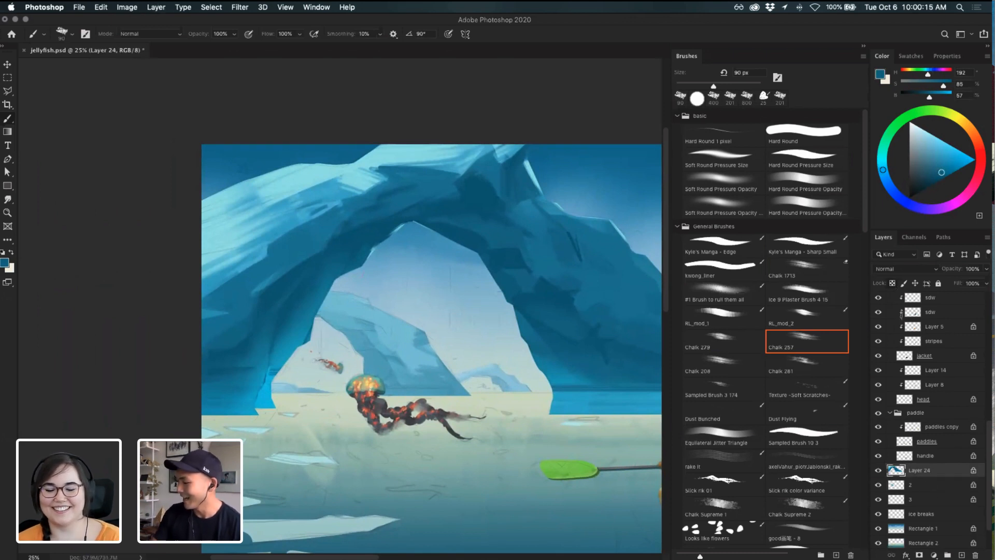
- Sample a deeper blue from the arch's left leg and shade that leg with Chalk 257, enlarging the brush to 250 px
{"action": "left_click_drag", "start_coordinate": [419, 340], "coordinate": [426, 351]}
{"action": "left_click", "coordinate": [300, 317], "text": "alt"}
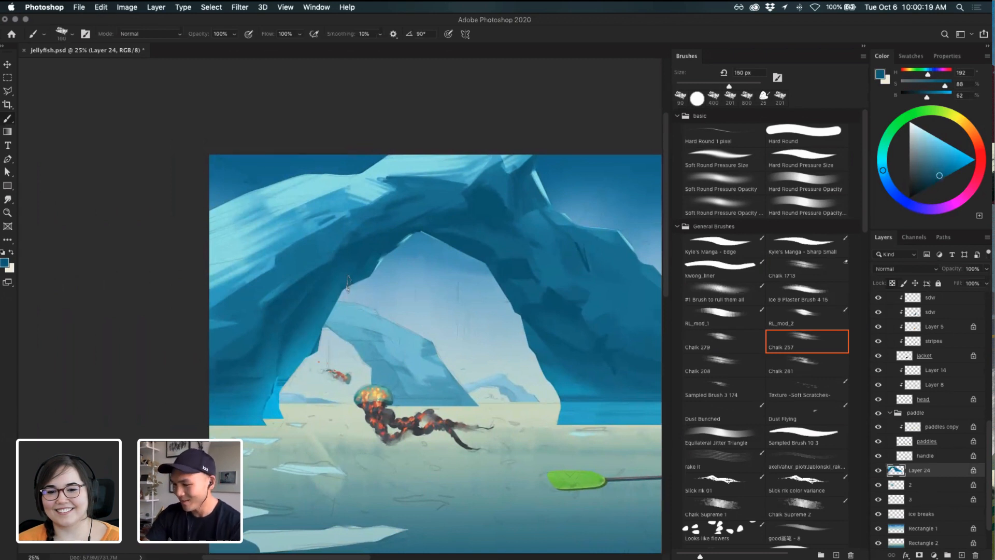
{"action": "key", "text": "bracketright"}
{"action": "key", "text": "bracketright"}
{"action": "key", "text": "bracketright"}
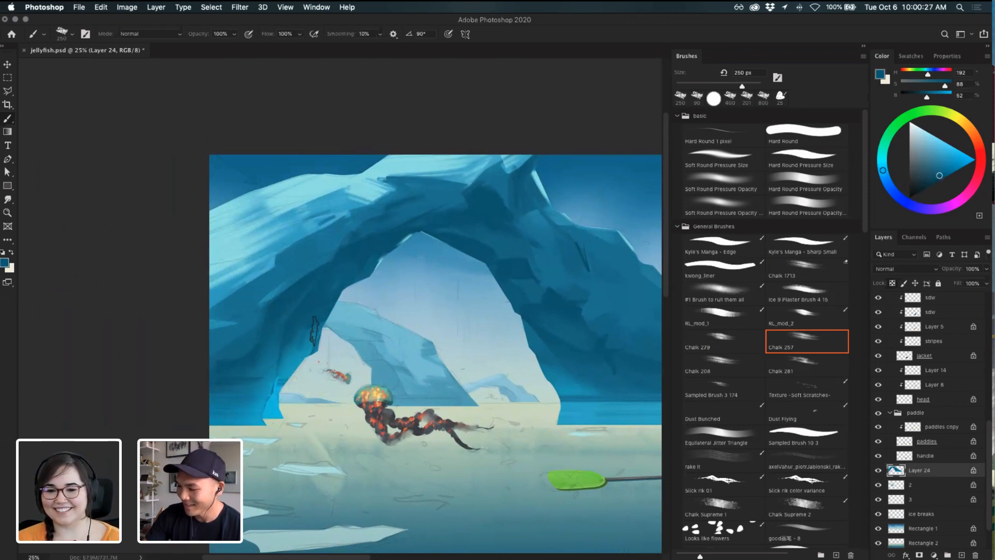
- Sample dark blue from the arch's right leg and paint horizontal strokes across its base near the waterline
{"action": "scroll", "coordinate": [433, 326], "scroll_direction": "right", "scroll_amount": 3}
{"action": "scroll", "coordinate": [434, 326], "scroll_direction": "down", "scroll_amount": 1}
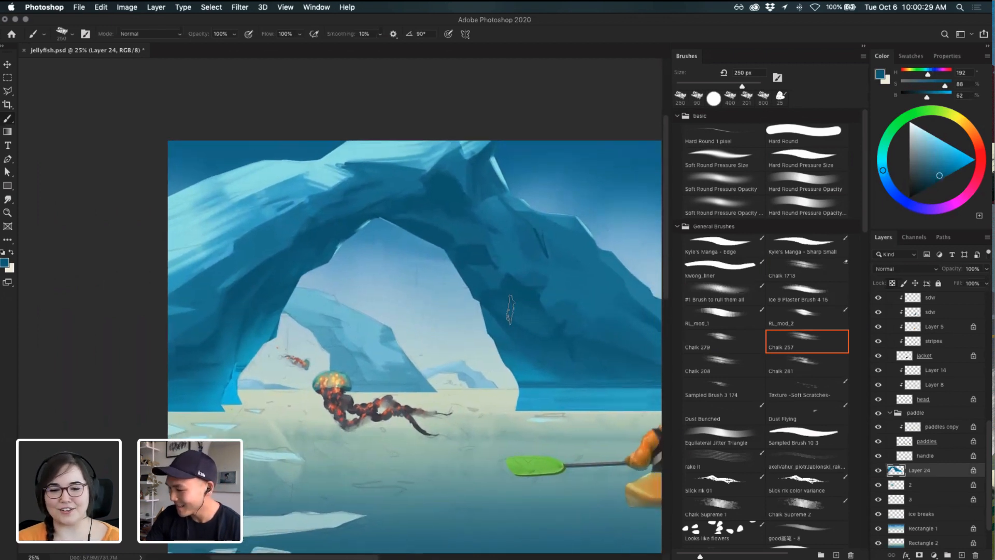
{"action": "scroll", "coordinate": [518, 342], "scroll_direction": "right", "scroll_amount": 3}
{"action": "scroll", "coordinate": [518, 342], "scroll_direction": "down", "scroll_amount": 2}
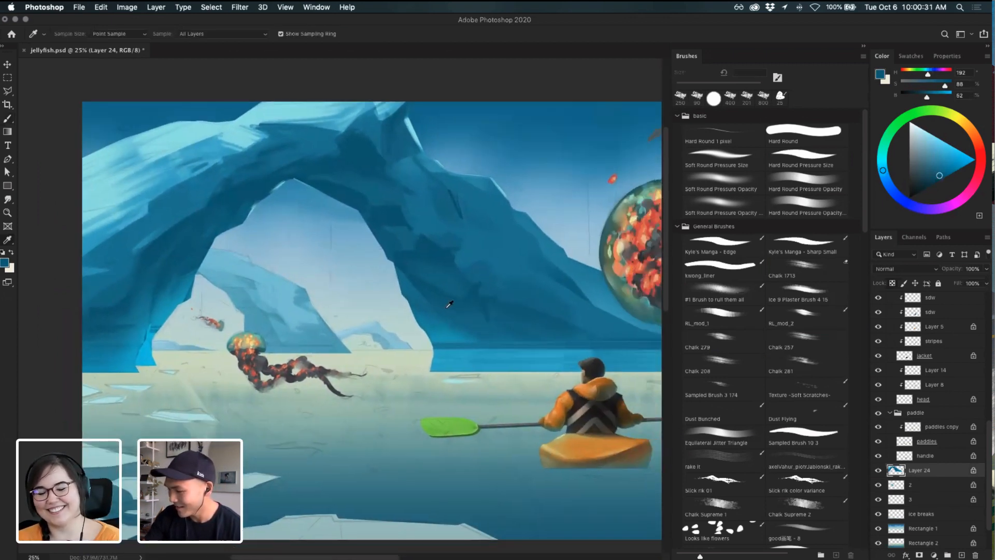
{"action": "left_click", "coordinate": [444, 300], "text": "alt"}
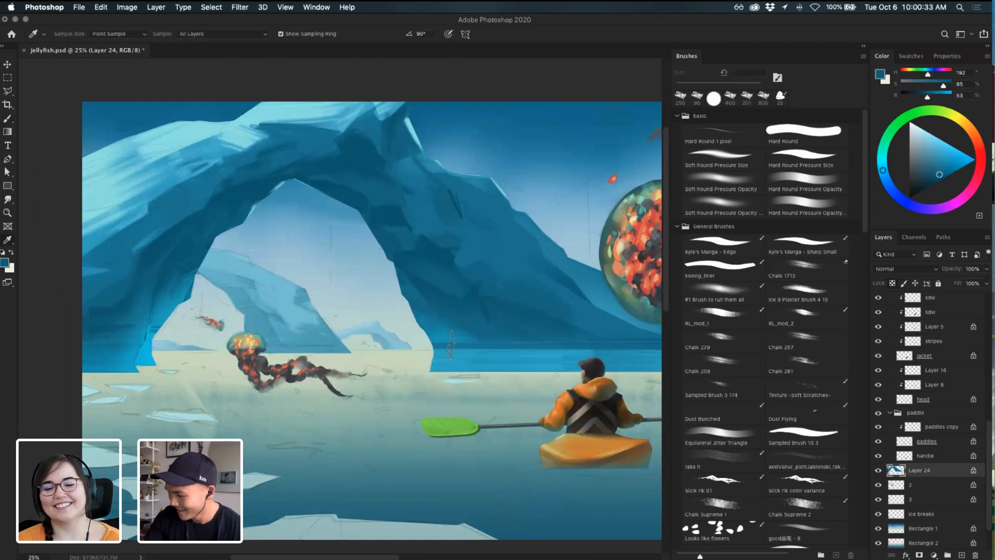
{"action": "left_click_drag", "start_coordinate": [435, 335], "coordinate": [511, 336]}
- Sample mid blue from the arch's left leg and paint horizontal strokes across its base near the waterline
{"action": "scroll", "coordinate": [365, 331], "scroll_direction": "left", "scroll_amount": 6}
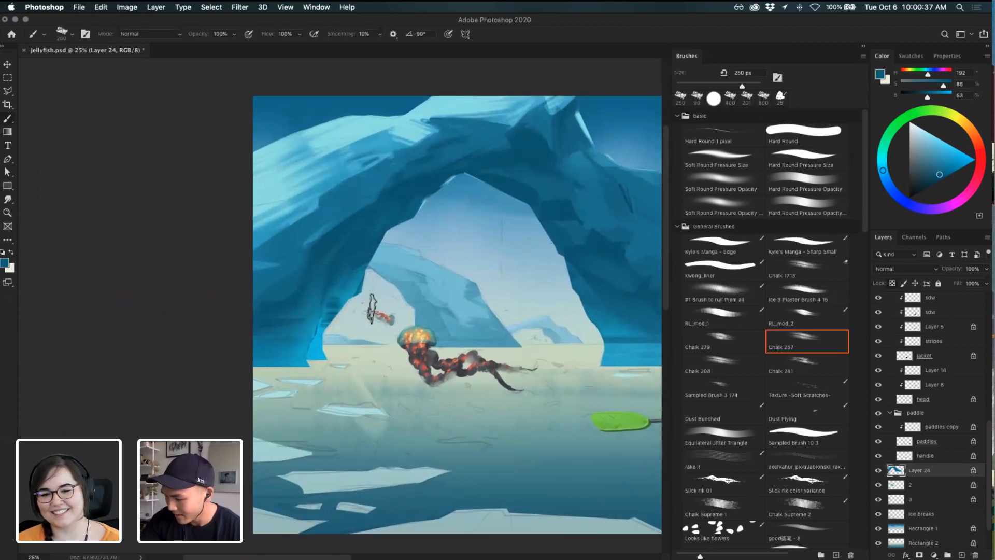
{"action": "left_click", "coordinate": [340, 313], "text": "alt"}
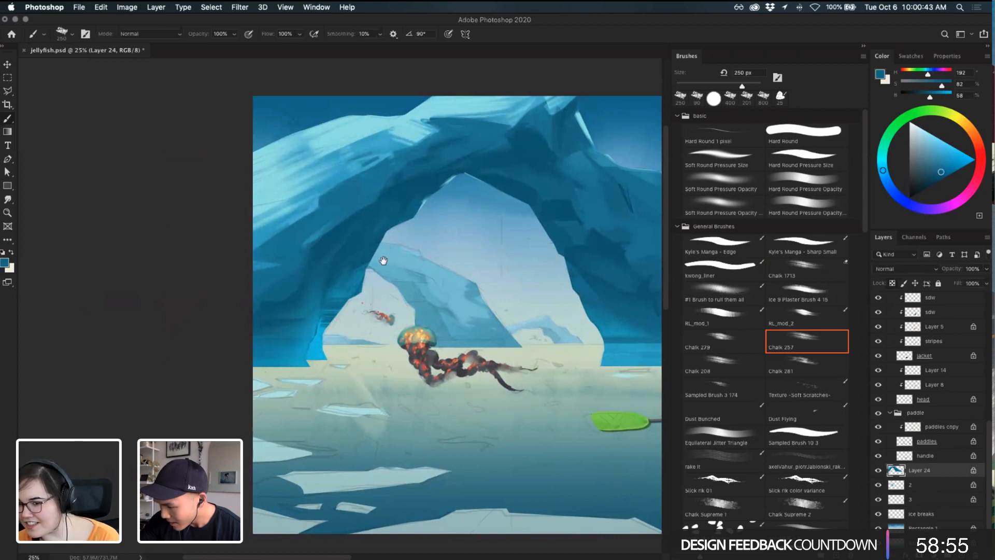
{"action": "scroll", "coordinate": [341, 296], "scroll_direction": "left", "scroll_amount": 2}
{"action": "left_click_drag", "start_coordinate": [490, 294], "coordinate": [462, 302]}
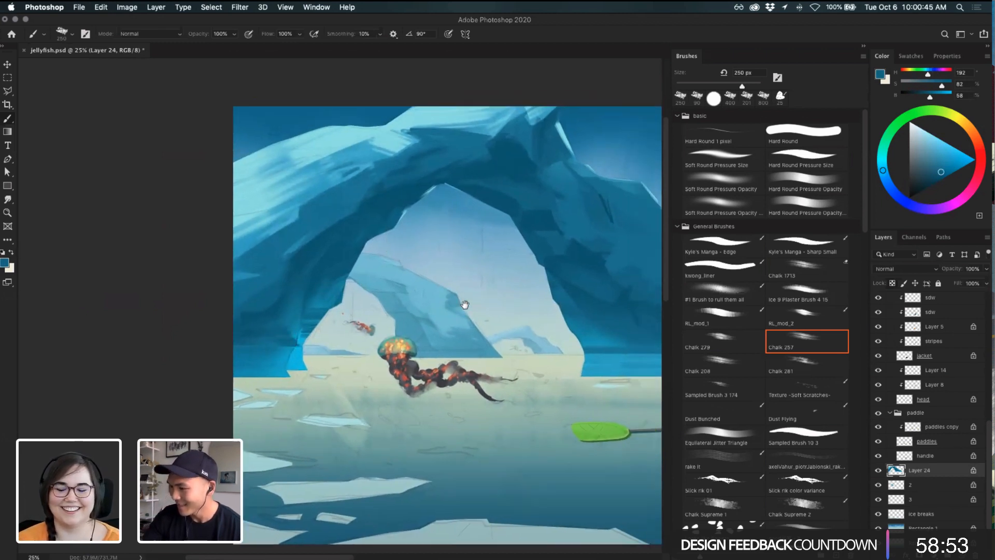
{"action": "left_click_drag", "start_coordinate": [565, 308], "coordinate": [498, 371]}
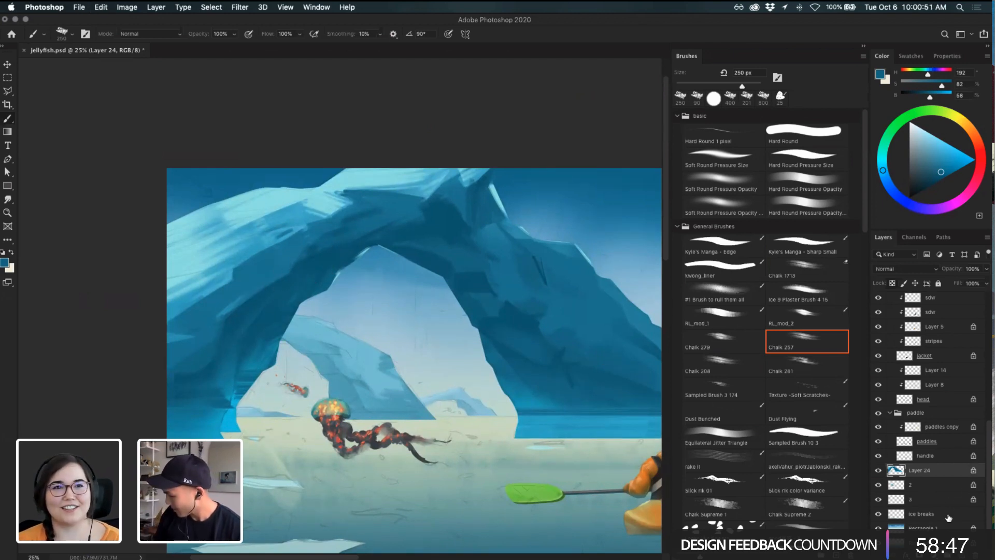
- Add a new layer clipped to the ice arch and paint a mid blue stroke across the arch's inner left side at 250 px
{"action": "key", "text": "super+shift+alt+n"}
{"action": "key", "text": "super+alt+g"}
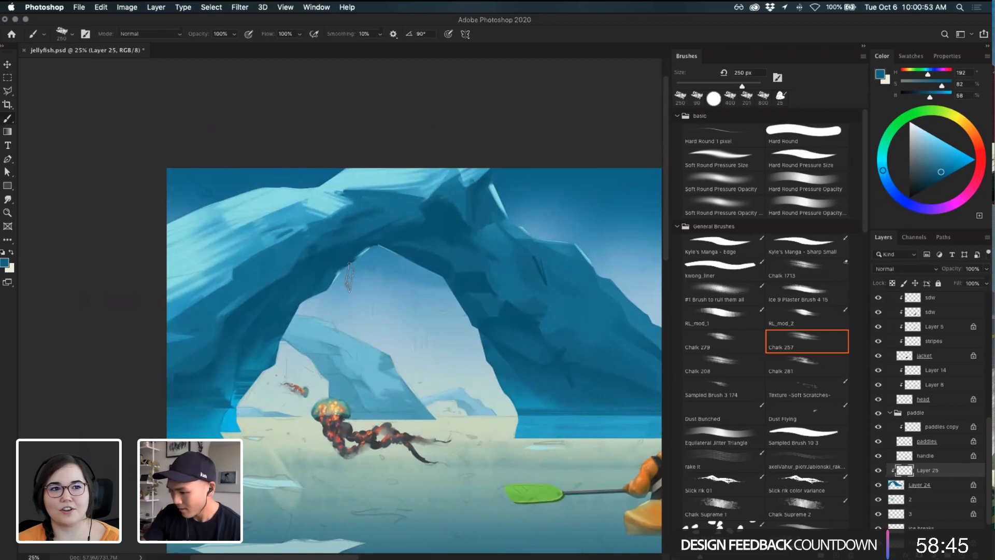
{"action": "left_click_drag", "start_coordinate": [266, 293], "coordinate": [343, 265]}
{"action": "key", "text": "super+z"}
{"action": "left_click_drag", "start_coordinate": [264, 288], "coordinate": [348, 254]}
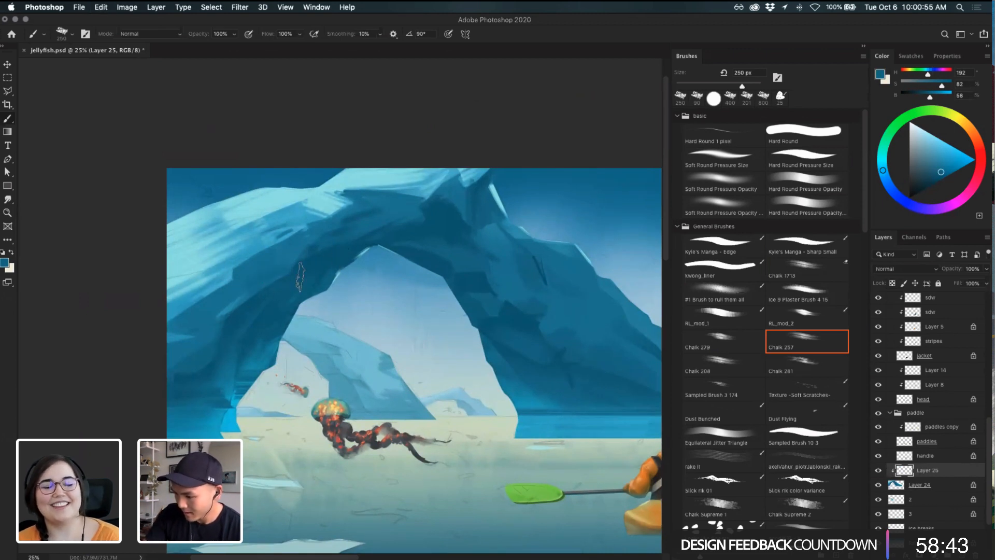
- Paint mid blue facets on the arch's right slope with Chalk 257 at 250 px and trim them with the 40 px eraser
{"action": "key", "text": "e"}
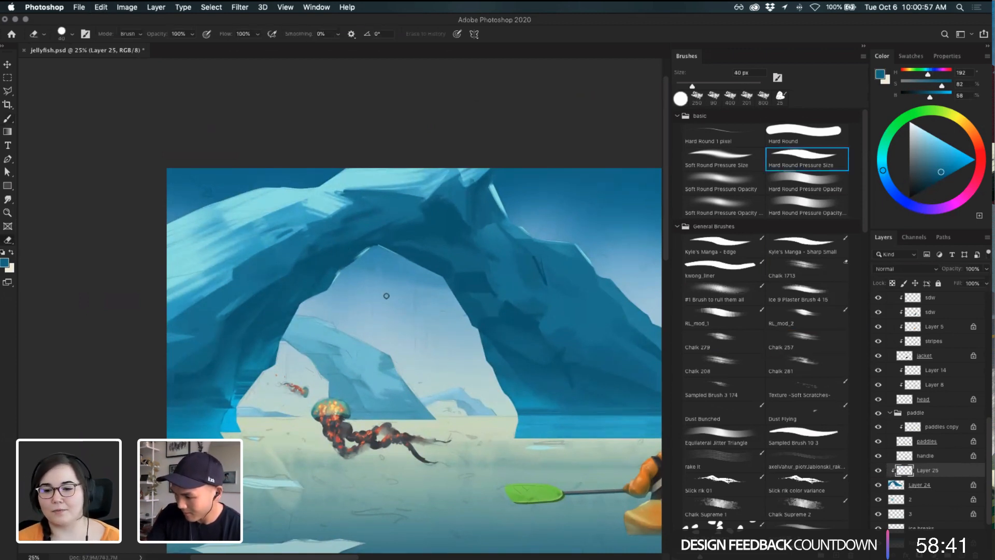
{"action": "scroll", "coordinate": [632, 331], "scroll_direction": "right", "scroll_amount": 3}
{"action": "key", "text": "b"}
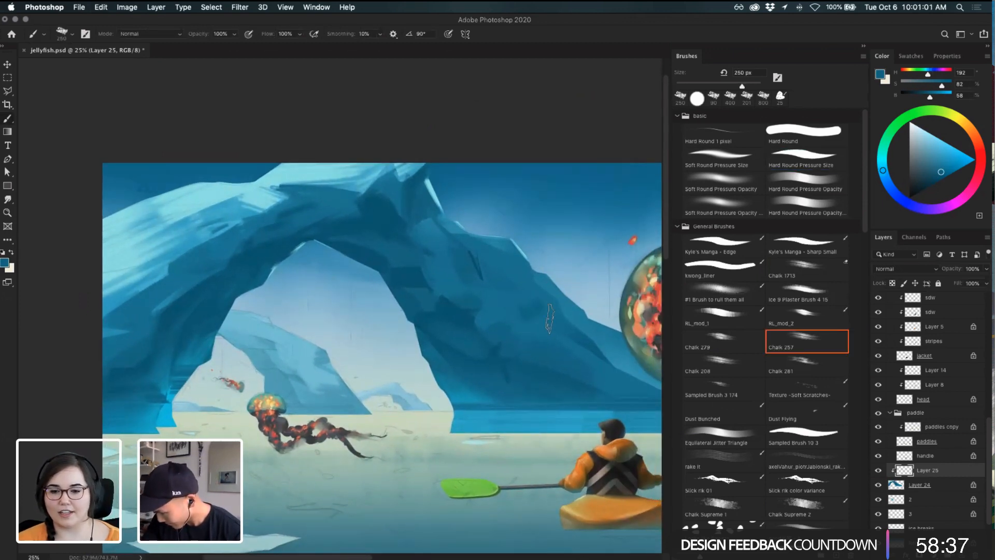
{"action": "key", "text": "e"}
{"action": "mouse_move", "coordinate": [550, 324]}
{"action": "left_mouse_down"}
{"action": "mouse_move", "coordinate": [514, 334]}
{"action": "mouse_move", "coordinate": [516, 291]}
{"action": "left_mouse_up"}
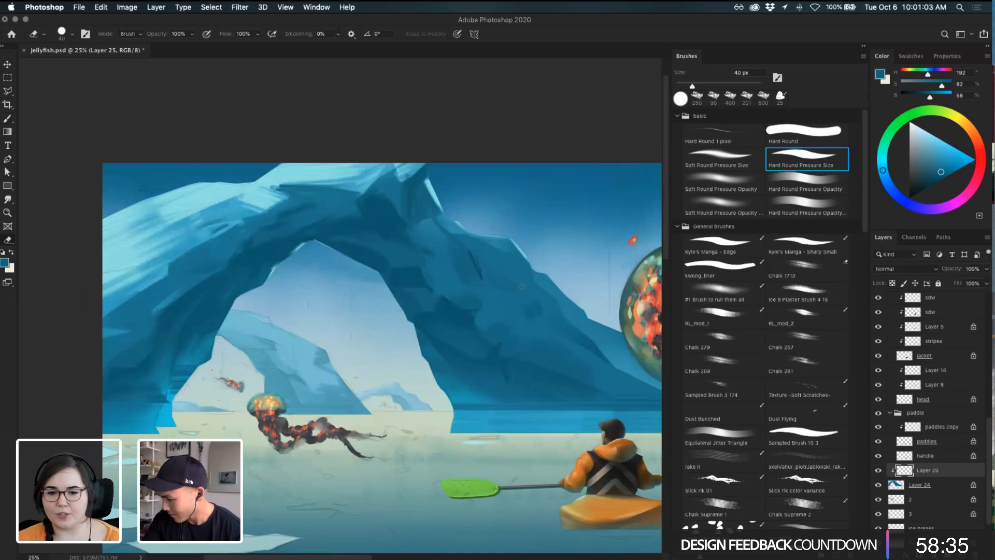
{"action": "key", "text": "b"}
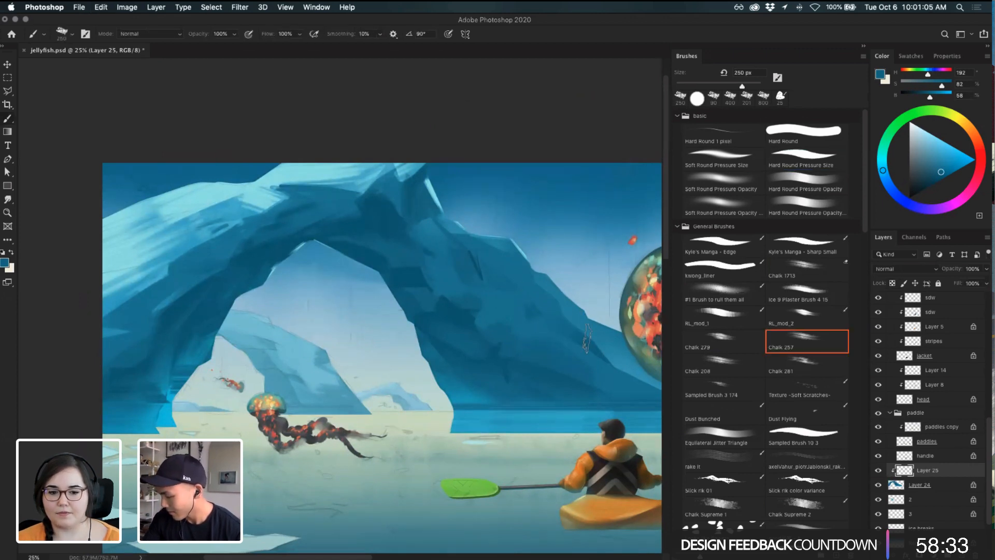
- Make the ice arch's Layer 24 active and reduce the Chalk 257 brush to 60 px
{"action": "key", "text": "e"}
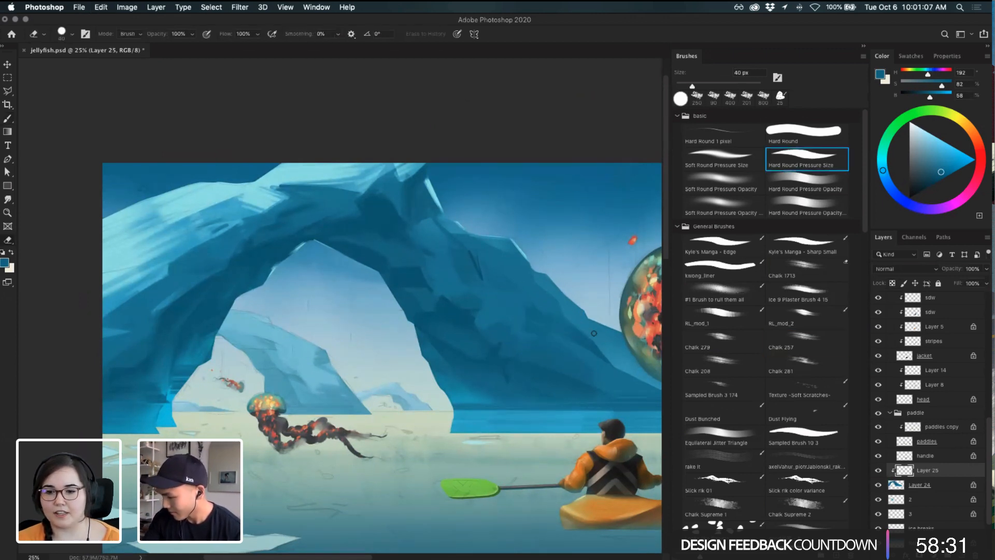
{"action": "left_click_drag", "start_coordinate": [584, 353], "coordinate": [343, 269]}
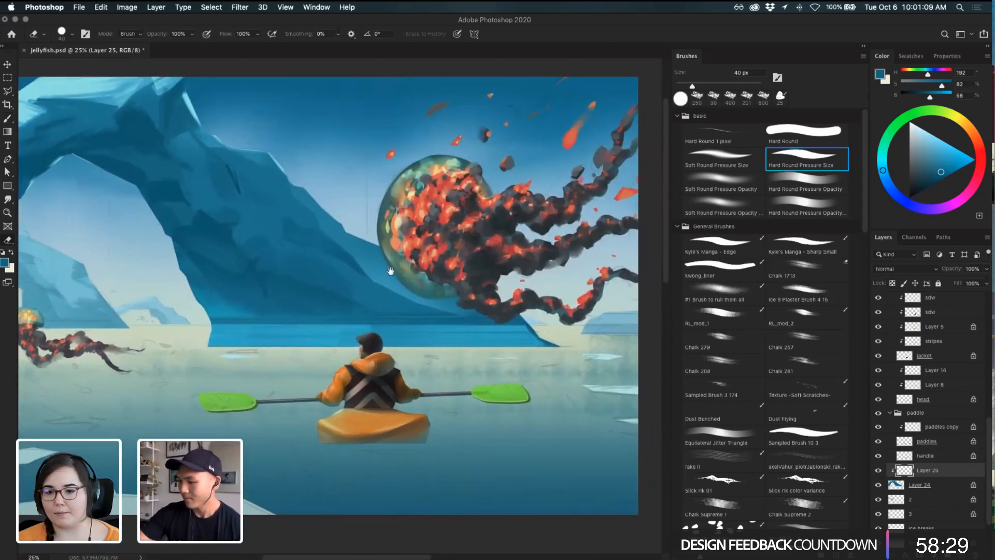
{"action": "key", "text": "b"}
{"action": "key", "text": "alt+bracketleft"}
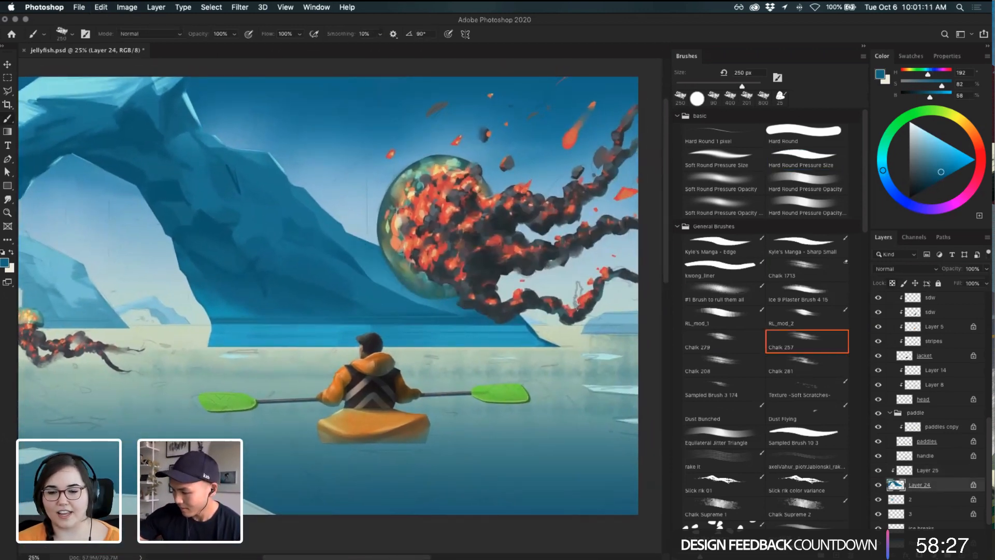
{"action": "left_click_drag", "start_coordinate": [476, 331], "coordinate": [546, 360]}
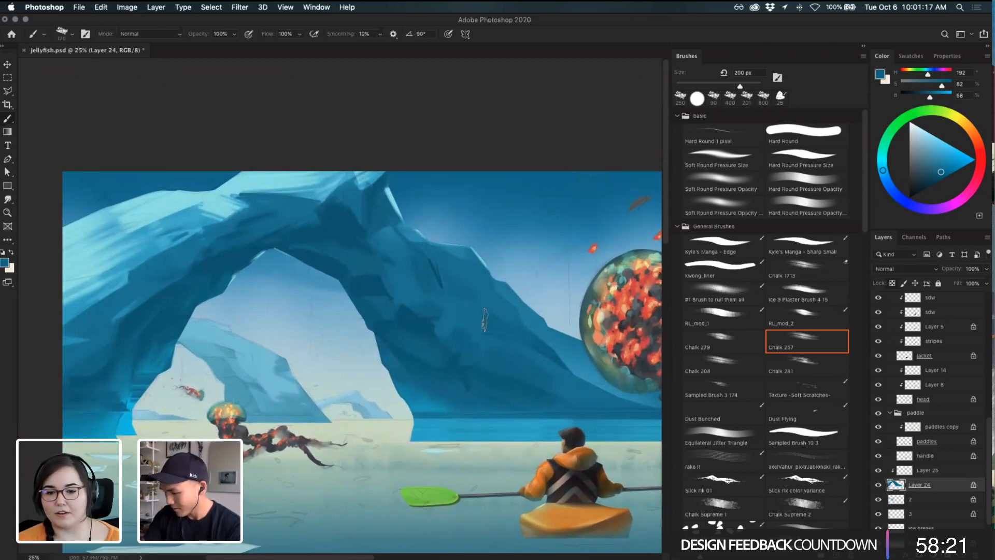
{"action": "key", "text": "bracketleft"}
{"action": "key", "text": "bracketleft"}
{"action": "key", "text": "bracketleft"}
{"action": "key", "text": "bracketleft"}
{"action": "key", "text": "bracketleft"}
{"action": "key", "text": "bracketleft"}
{"action": "key", "text": "bracketleft"}
{"action": "key", "text": "bracketleft"}
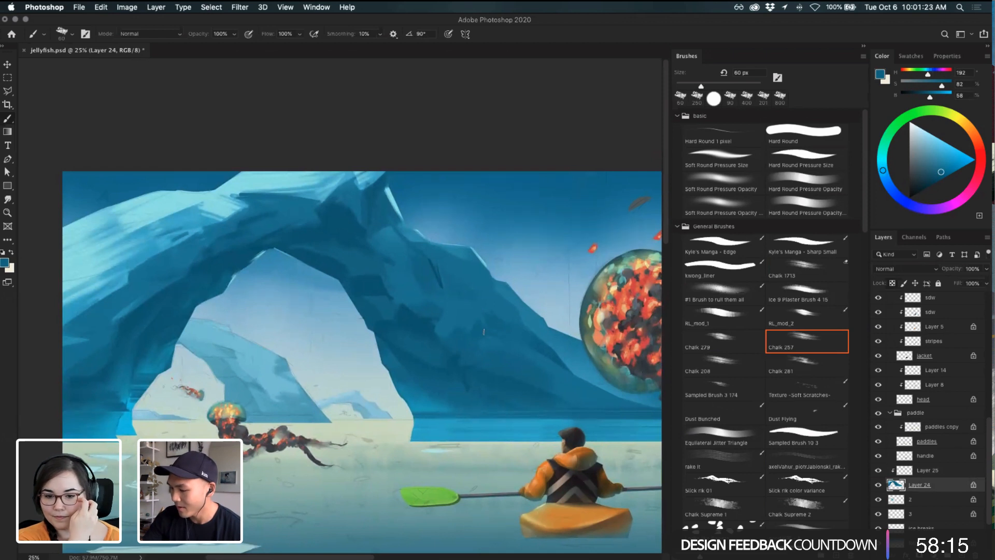
- Try erasing a short mark on the arch's right slope with the 40 px eraser
{"action": "key", "text": "e"}
{"action": "left_click_drag", "start_coordinate": [467, 302], "coordinate": [471, 318]}
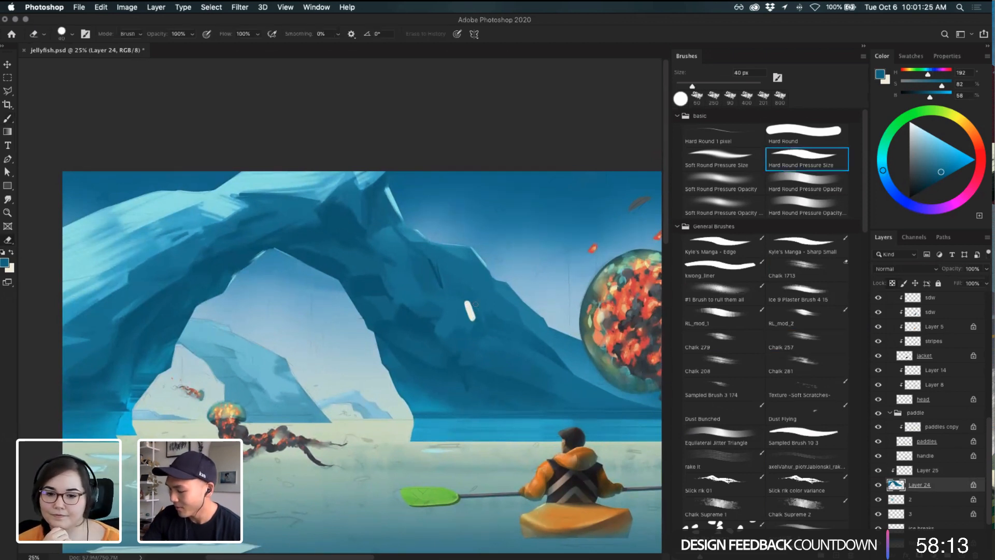
{"action": "key", "text": "b"}
{"action": "key", "text": "super+z"}
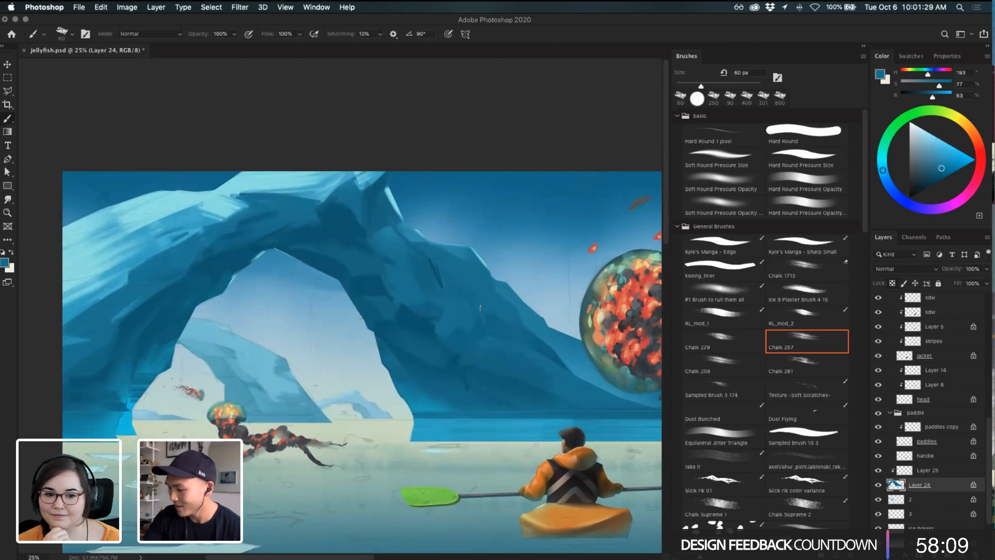
- Sample mid blue from the arch's right slope and try a 60 px chalk stroke across its upper left slope
{"action": "left_click_drag", "start_coordinate": [479, 297], "coordinate": [489, 307]}
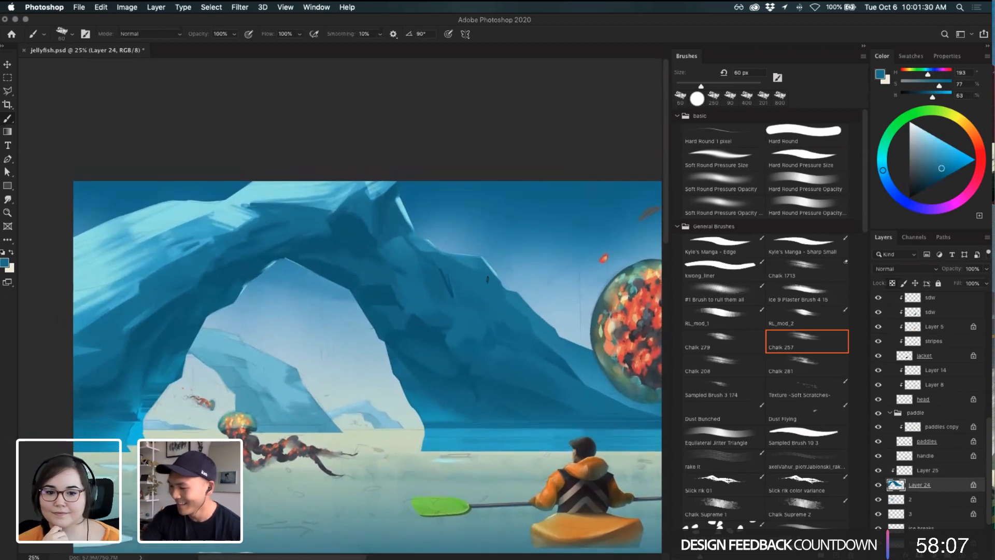
{"action": "left_click", "coordinate": [432, 279], "text": "alt"}
{"action": "key", "text": "super+z"}
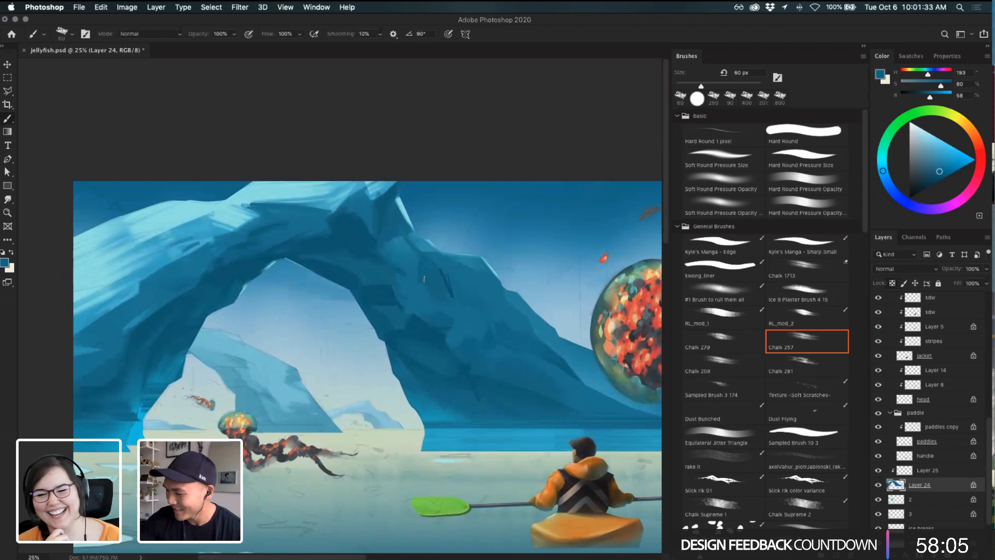
{"action": "key", "text": "i"}
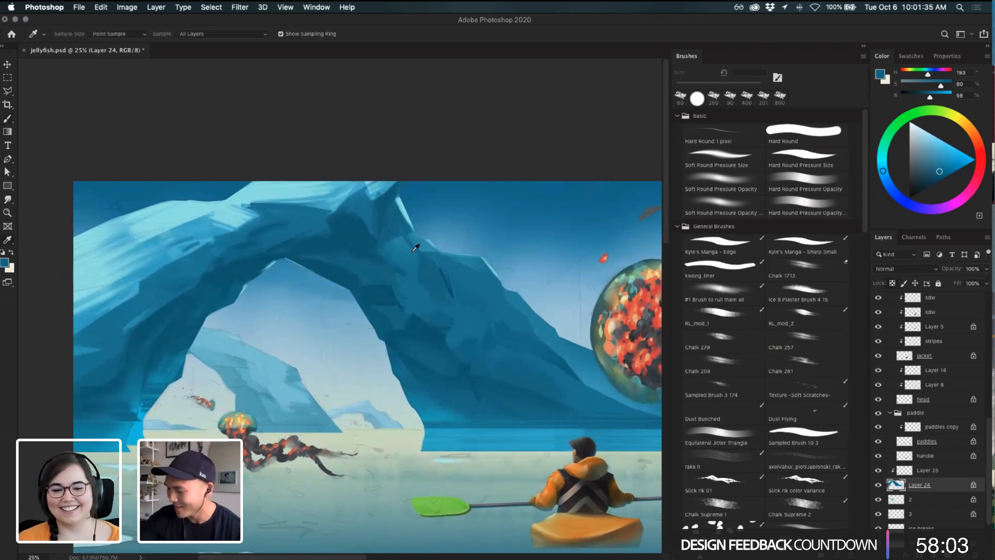
{"action": "left_click_drag", "start_coordinate": [409, 238], "coordinate": [468, 257]}
{"action": "left_click_drag", "start_coordinate": [340, 229], "coordinate": [446, 225]}
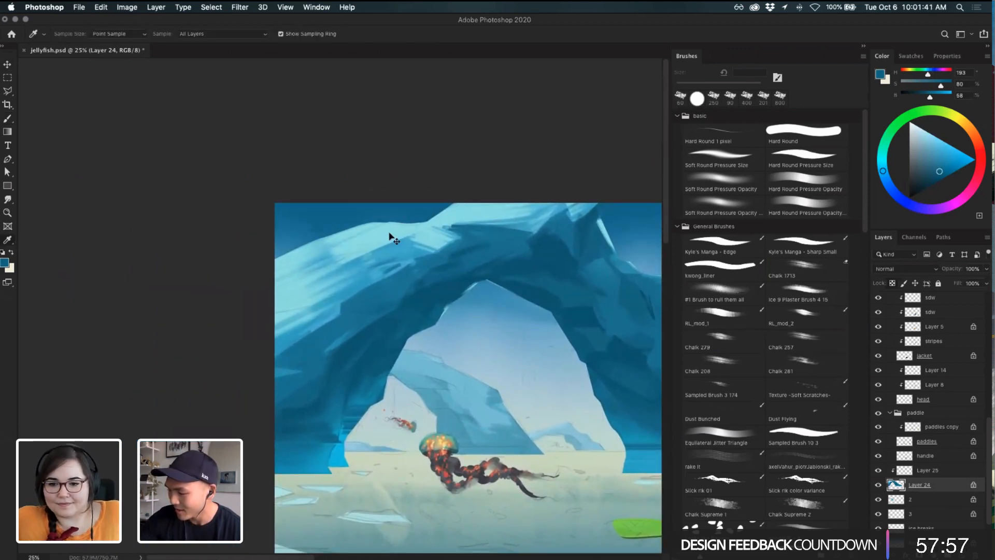
{"action": "key", "text": "b"}
{"action": "left_click_drag", "start_coordinate": [335, 257], "coordinate": [428, 241]}
{"action": "key", "text": "super+z"}
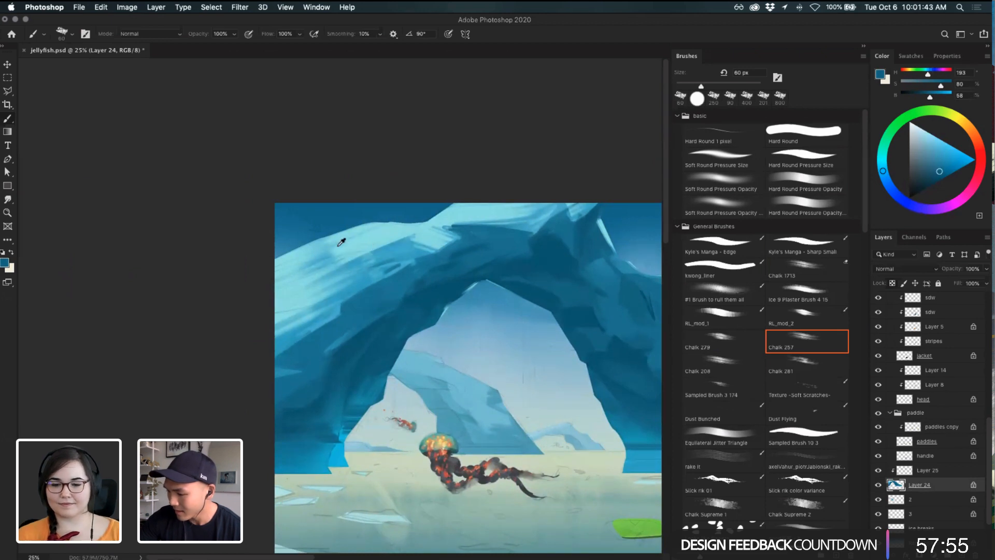
- Sample light blue from the arch's upper left slope and try a 60 px chalk stroke across its highlights
{"action": "key", "text": "i"}
{"action": "left_click", "coordinate": [330, 250]}
{"action": "left_click", "coordinate": [409, 240]}
{"action": "key", "text": "b"}
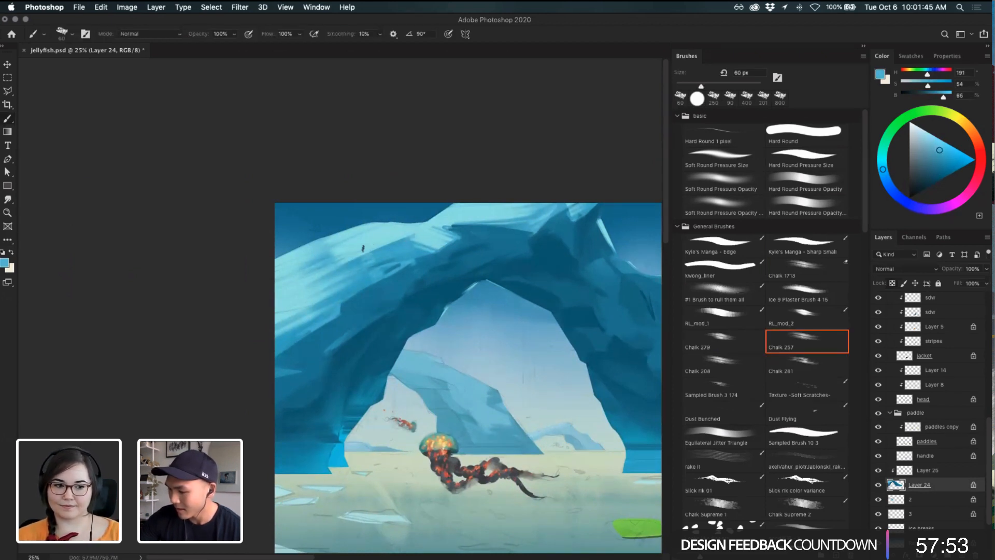
{"action": "left_click_drag", "start_coordinate": [328, 250], "coordinate": [391, 247]}
{"action": "key", "text": "super+z"}
- Enlarge the chalk brush to 125 px and try a light blue stroke along the arch's upper left edge
{"action": "key", "text": "bracketright"}
{"action": "key", "text": "bracketright"}
{"action": "key", "text": "bracketright"}
{"action": "key", "text": "bracketright"}
{"action": "key", "text": "bracketright"}
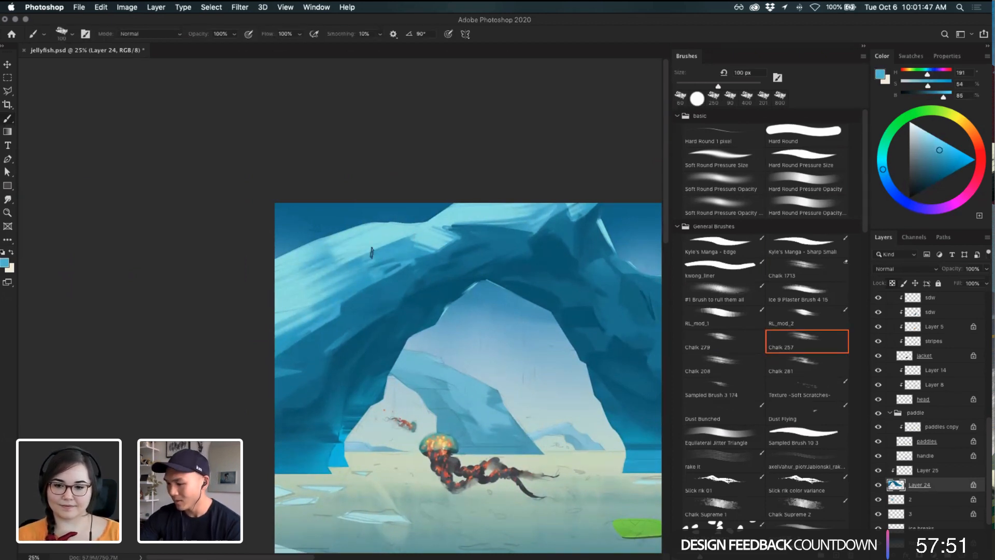
{"action": "key", "text": "super+z"}
{"action": "left_click_drag", "start_coordinate": [291, 261], "coordinate": [335, 253]}
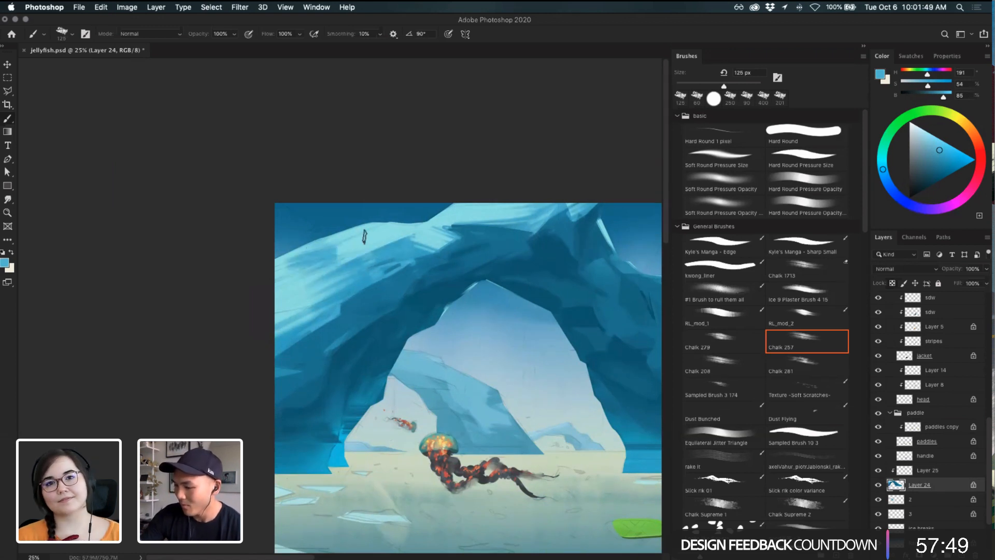
{"action": "key", "text": "super+z"}
- Outline a thin sliver along the arch's upper left slope with the Polygonal Lasso, brush light blue inside it and deselect
{"action": "left_click", "coordinate": [9, 91]}
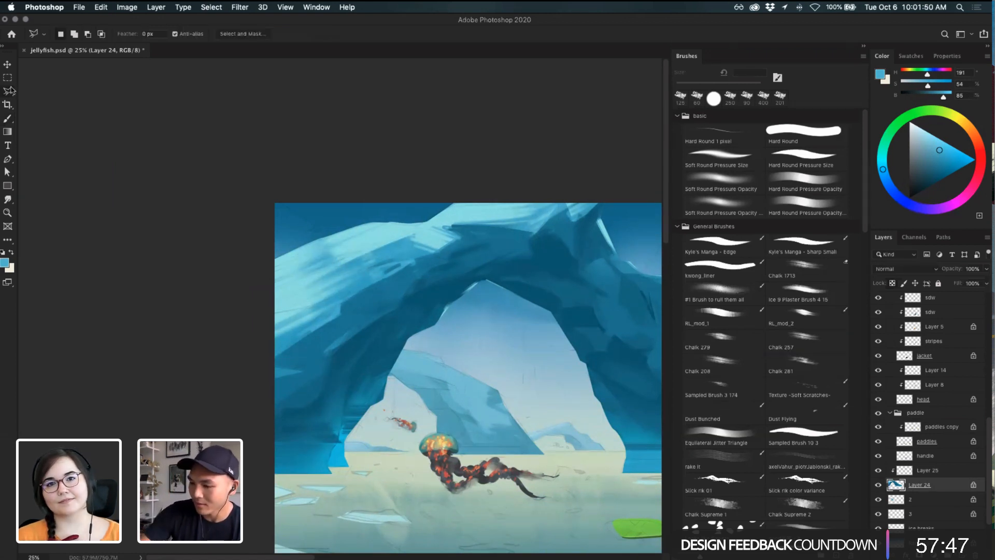
{"action": "left_click", "coordinate": [266, 270]}
{"action": "left_click", "coordinate": [325, 247]}
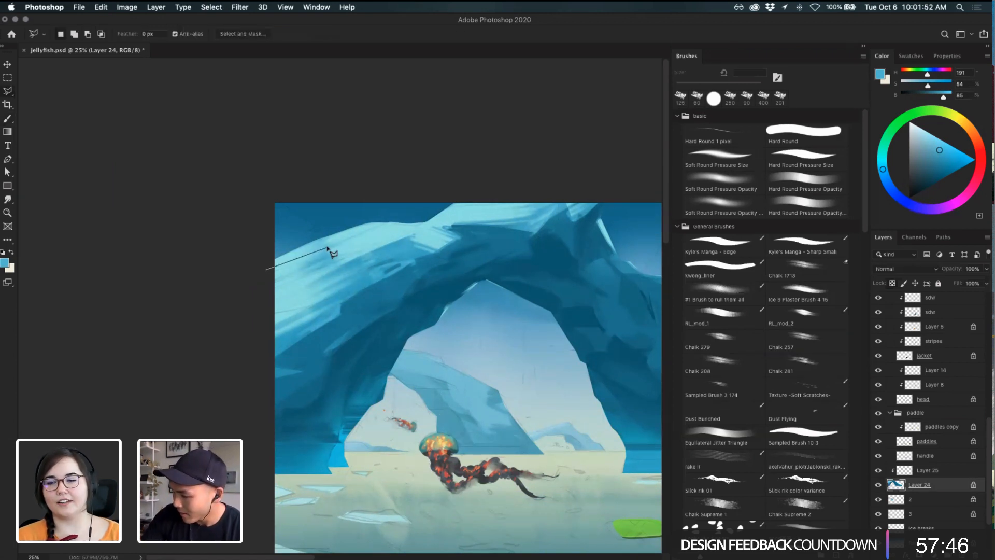
{"action": "left_click", "coordinate": [407, 245]}
{"action": "double_click", "coordinate": [322, 257]}
{"action": "key", "text": "b"}
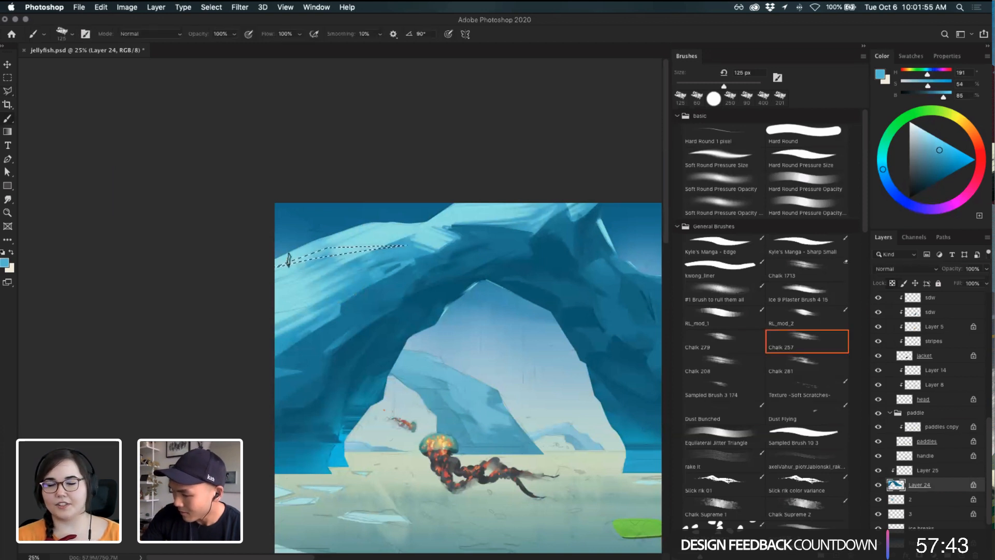
{"action": "key", "text": "super+d"}
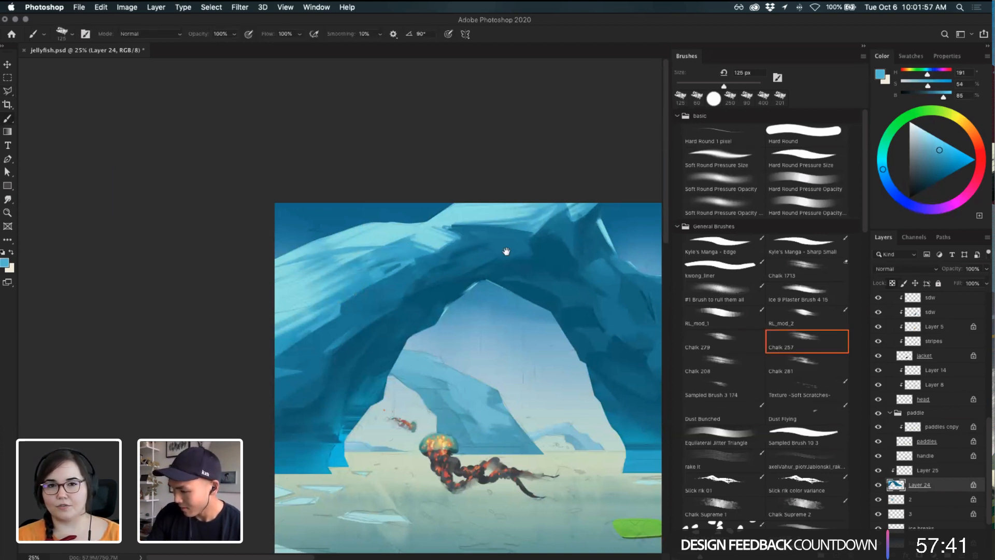
- Sample dark blue from the shadow below the arch's crest for shading with the 125 px chalk brush
{"action": "left_click_drag", "start_coordinate": [537, 231], "coordinate": [527, 237]}
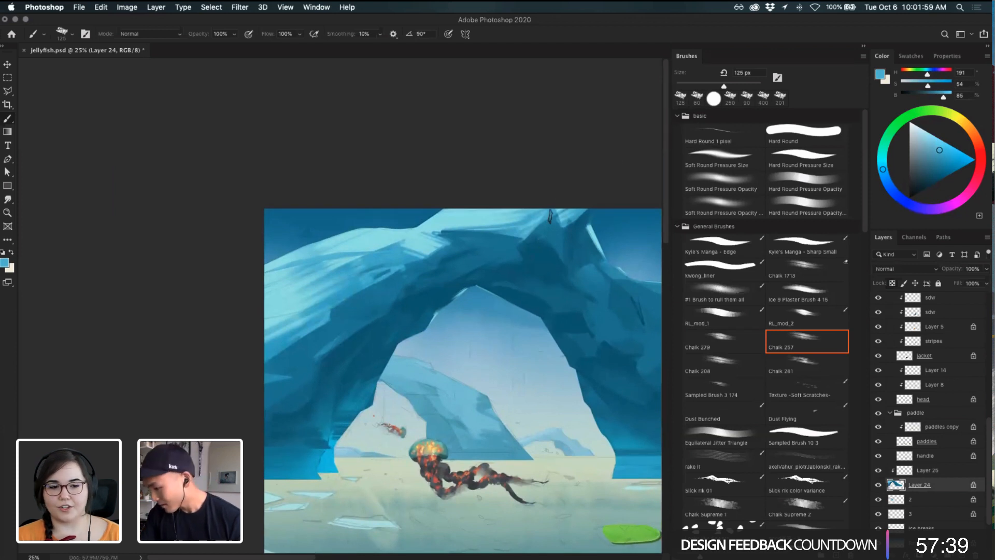
{"action": "left_click", "coordinate": [542, 228], "text": "alt"}
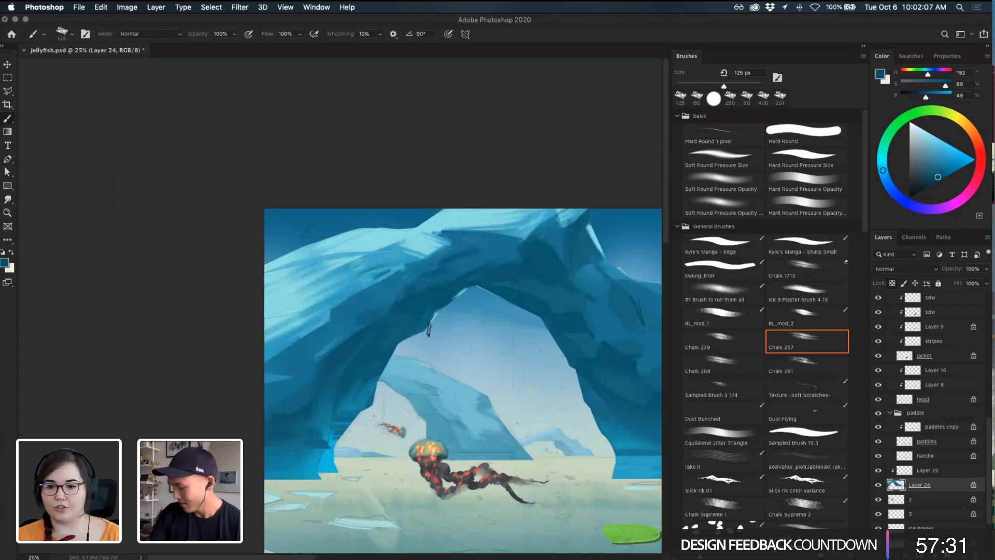
{"action": "left_click_drag", "start_coordinate": [503, 294], "coordinate": [428, 283]}
{"action": "key", "text": "super+minus"}
{"action": "key", "text": "super+minus"}
{"action": "key", "text": "super+plus"}
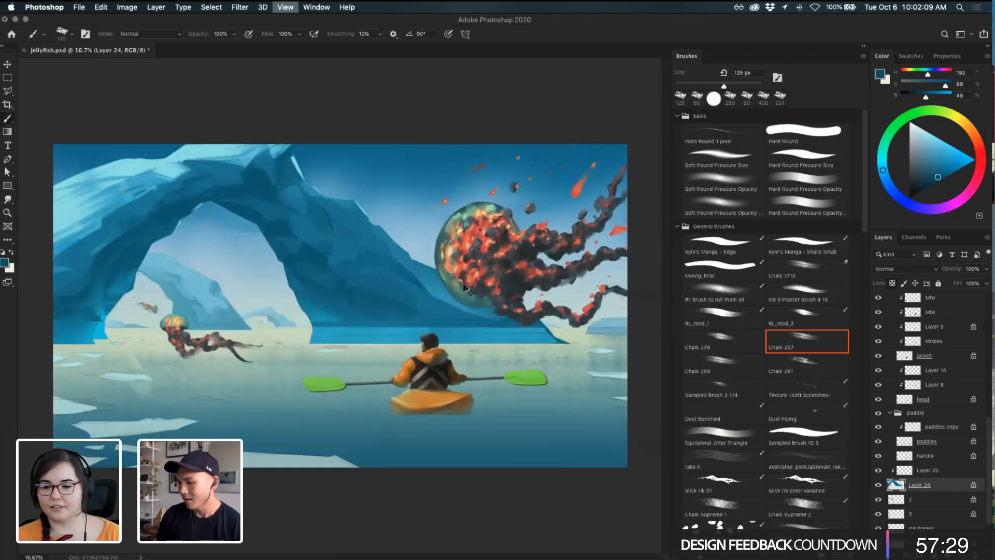
{"action": "key", "text": "super+plus"}
{"action": "key", "text": "super+minus"}
{"action": "key", "text": "super+plus"}
{"action": "left_click_drag", "start_coordinate": [493, 338], "coordinate": [544, 382]}
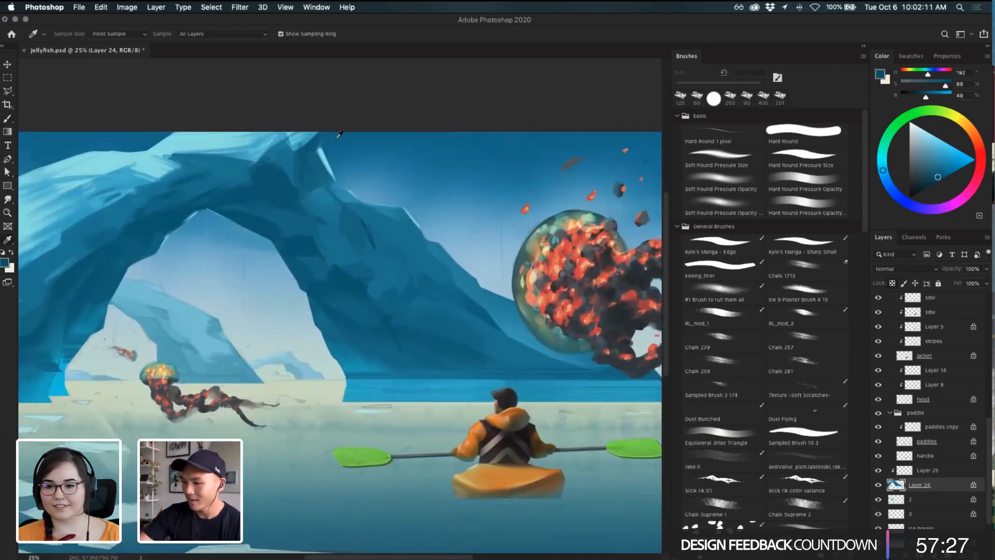
- Sample pale cyan from the arch's peak and try a highlight stroke along its right ridge
{"action": "left_click", "coordinate": [339, 134], "text": "alt"}
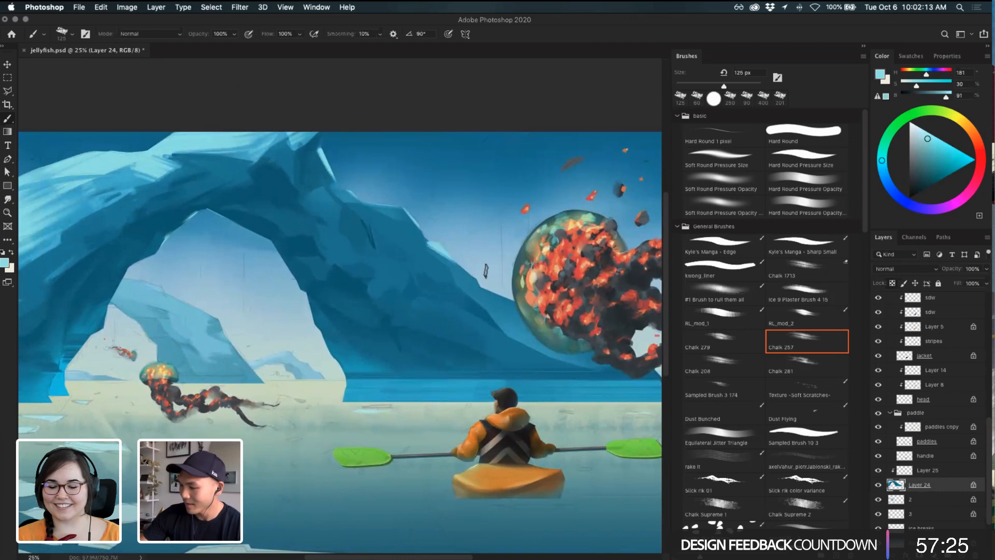
{"action": "key", "text": "super+z"}
{"action": "left_click_drag", "start_coordinate": [426, 239], "coordinate": [452, 259]}
{"action": "key", "text": "super+z"}
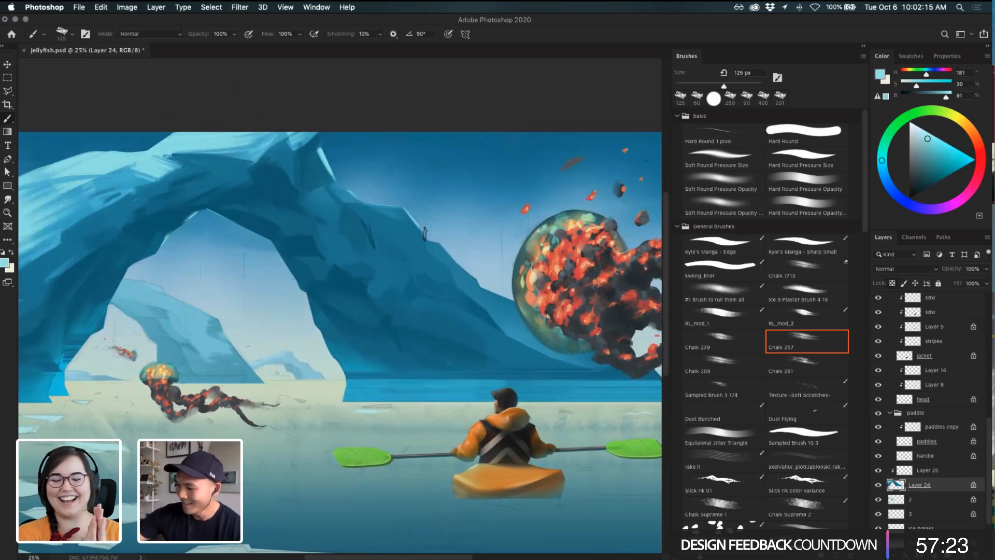
- Merge the clipped Layer 25 with the ice arch's Layer 24
{"action": "left_click_drag", "start_coordinate": [534, 308], "coordinate": [528, 304]}
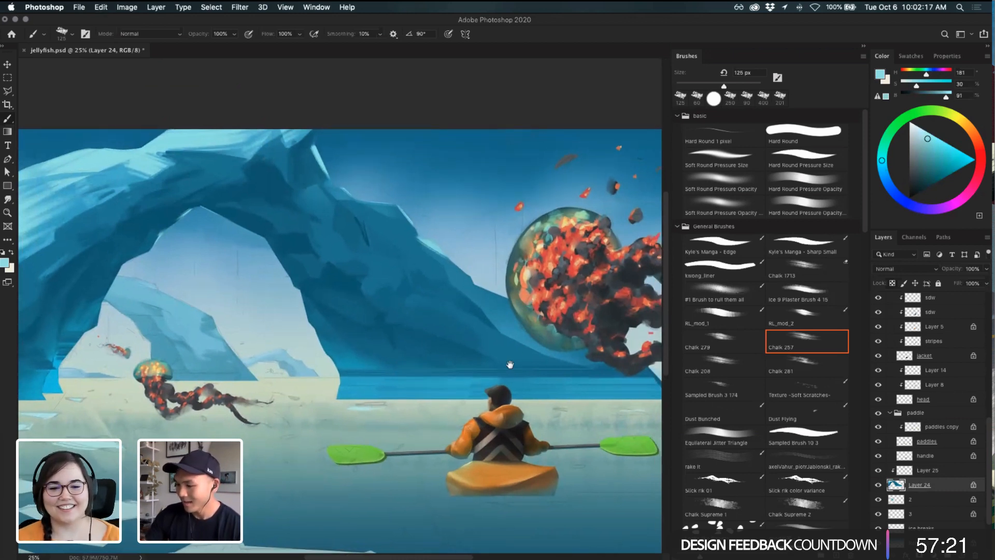
{"action": "left_click_drag", "start_coordinate": [510, 364], "coordinate": [528, 482]}
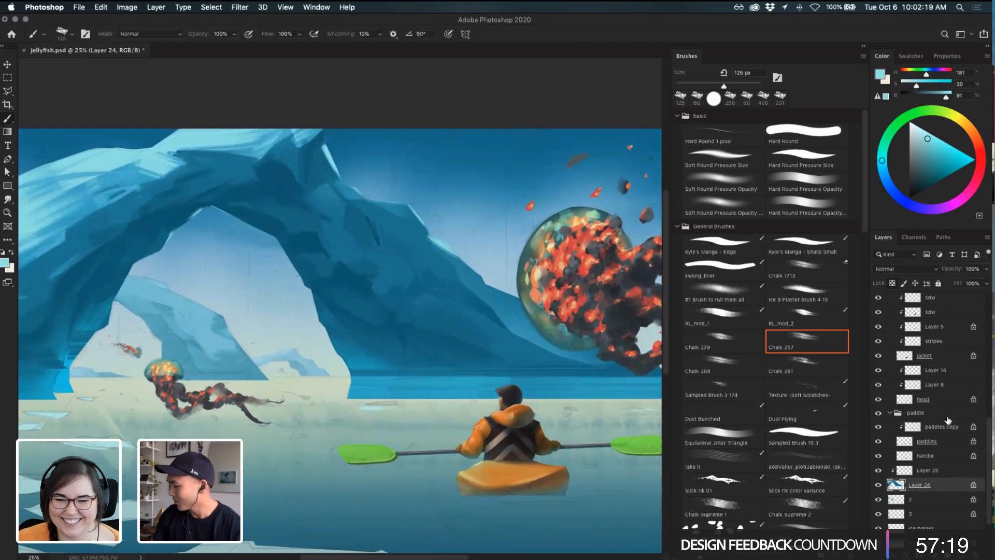
{"action": "left_click", "coordinate": [933, 471], "text": "shift"}
{"action": "key", "text": "super+e"}
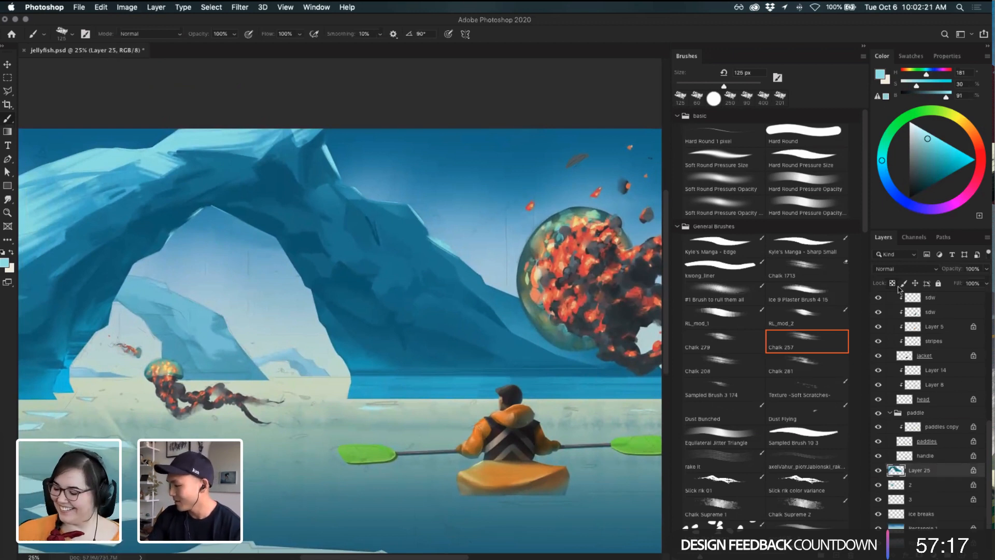
- Hide the refined sketch layer and select the Rectangle 1 layer with the Move tool
{"action": "left_click_drag", "start_coordinate": [517, 370], "coordinate": [545, 385]}
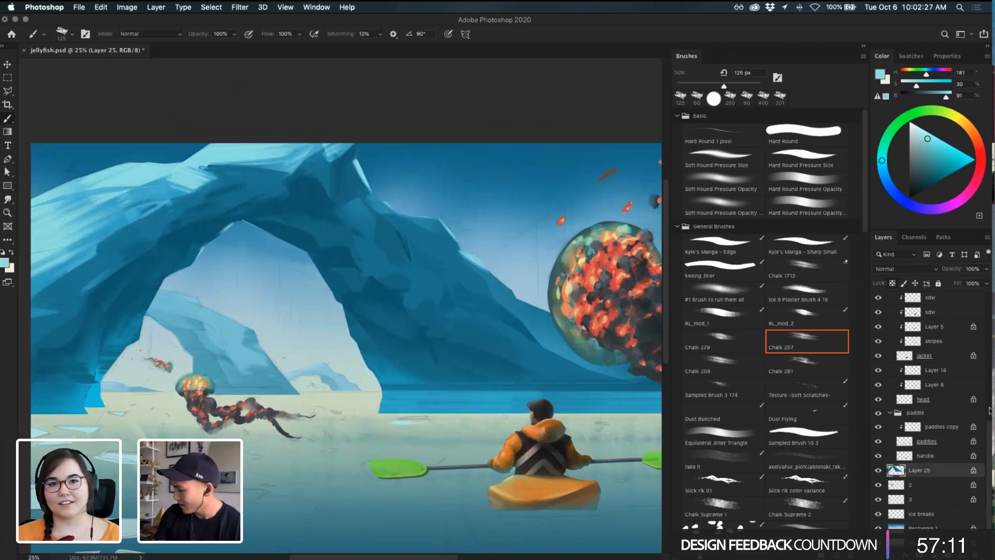
{"action": "scroll", "coordinate": [987, 433], "scroll_direction": "up", "scroll_amount": 10}
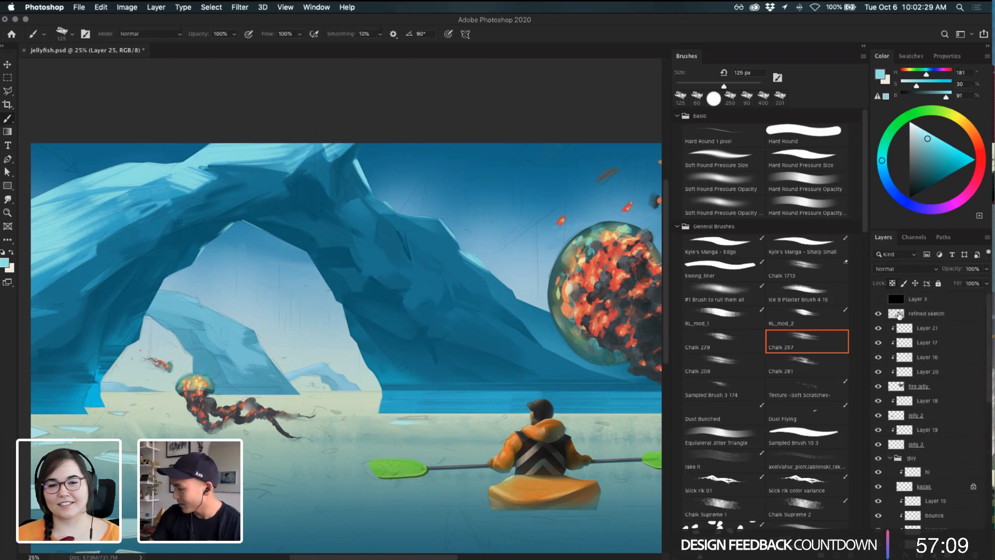
{"action": "mouse_move", "coordinate": [434, 351]}
{"action": "left_mouse_down"}
{"action": "mouse_move", "coordinate": [513, 361]}
{"action": "mouse_move", "coordinate": [500, 371]}
{"action": "mouse_move", "coordinate": [520, 338]}
{"action": "mouse_move", "coordinate": [507, 339]}
{"action": "left_mouse_up"}
{"action": "key", "text": "super+plus"}
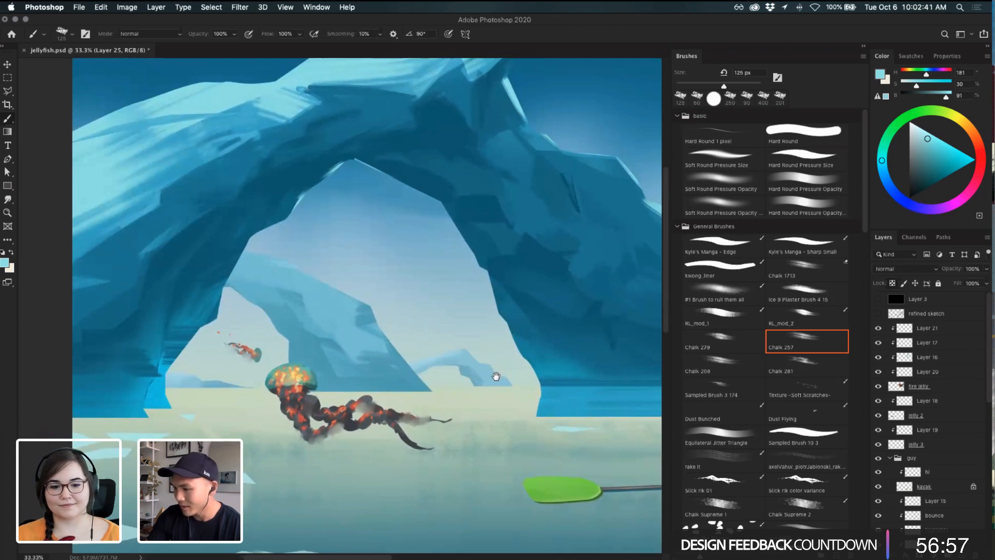
{"action": "left_click_drag", "start_coordinate": [508, 398], "coordinate": [491, 390]}
{"action": "key", "text": "v"}
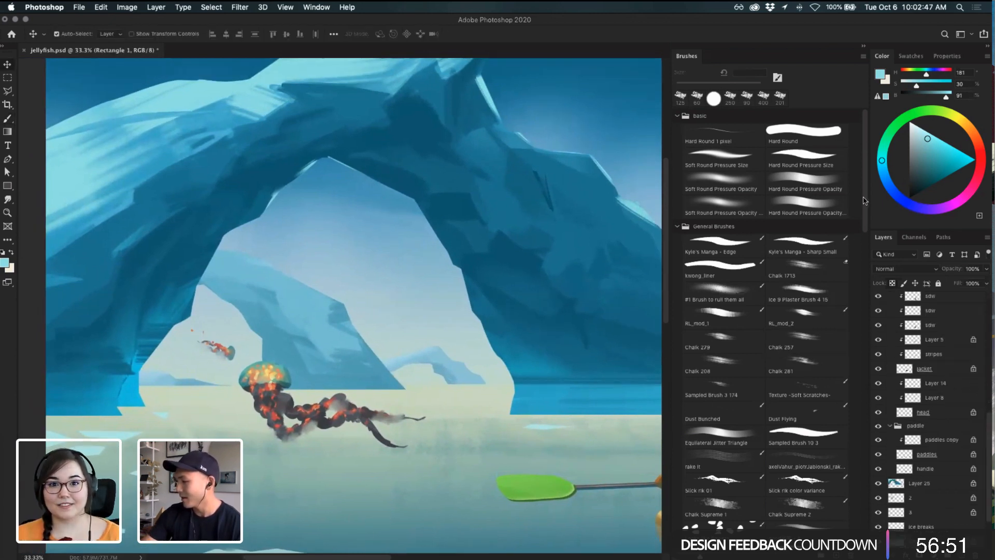
- Collapse the basic, General Brushes and dry_media brush groups, keeping the megapack group expanded
{"action": "left_click", "coordinate": [677, 116]}
{"action": "left_click", "coordinate": [677, 131]}
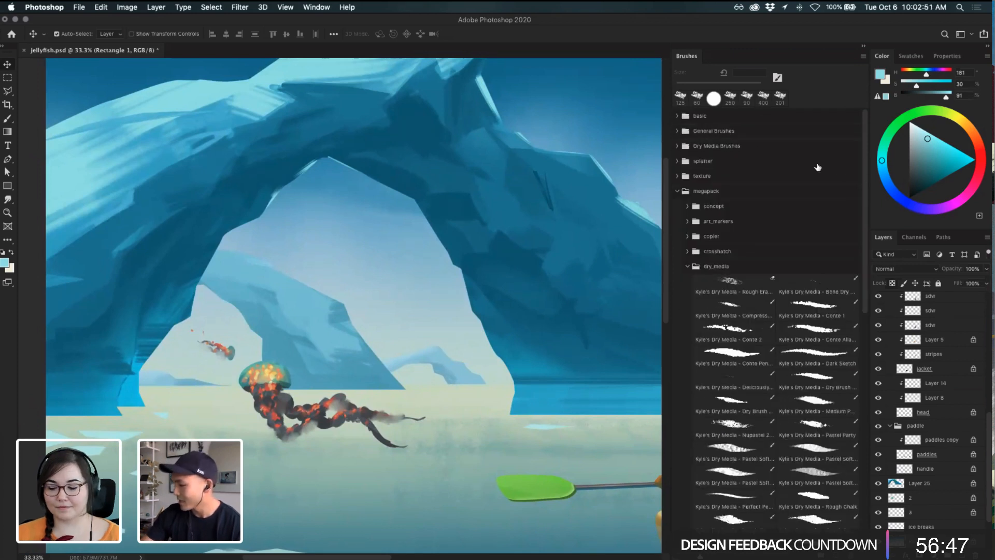
{"action": "left_click", "coordinate": [688, 267]}
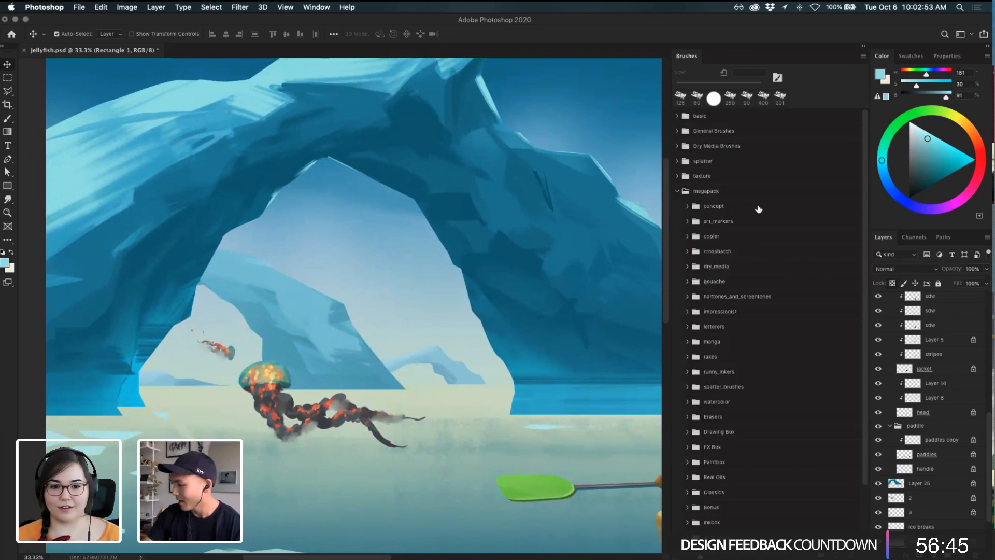
{"action": "left_click", "coordinate": [676, 191]}
{"action": "left_click", "coordinate": [677, 190]}
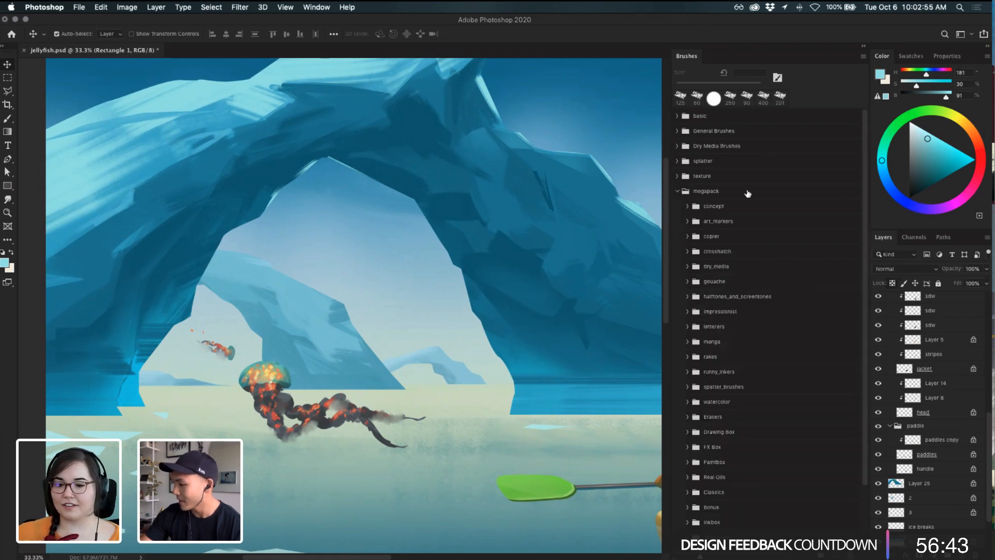
- Expand the sky brush group and select the Inca_Trail_Day_2_1.jpg 3 cloud brush
{"action": "scroll", "coordinate": [849, 257], "scroll_direction": "down", "scroll_amount": 4}
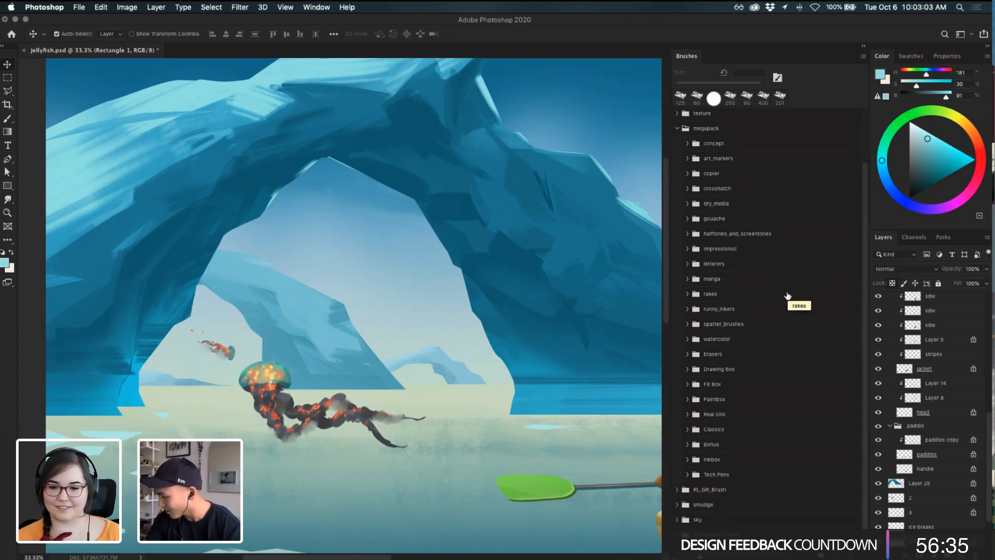
{"action": "scroll", "coordinate": [851, 302], "scroll_direction": "down", "scroll_amount": 1}
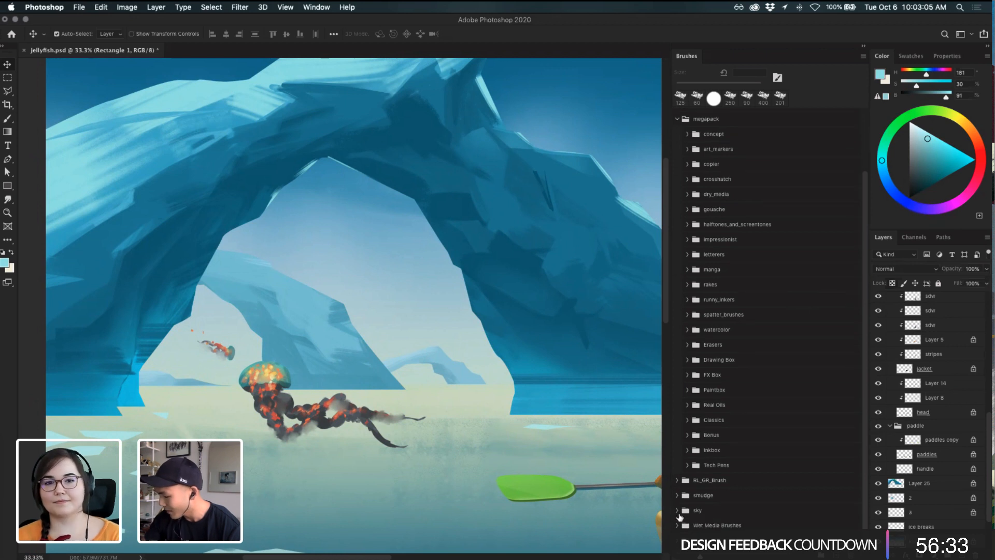
{"action": "left_click", "coordinate": [677, 511]}
{"action": "scroll", "coordinate": [860, 254], "scroll_direction": "down", "scroll_amount": 10}
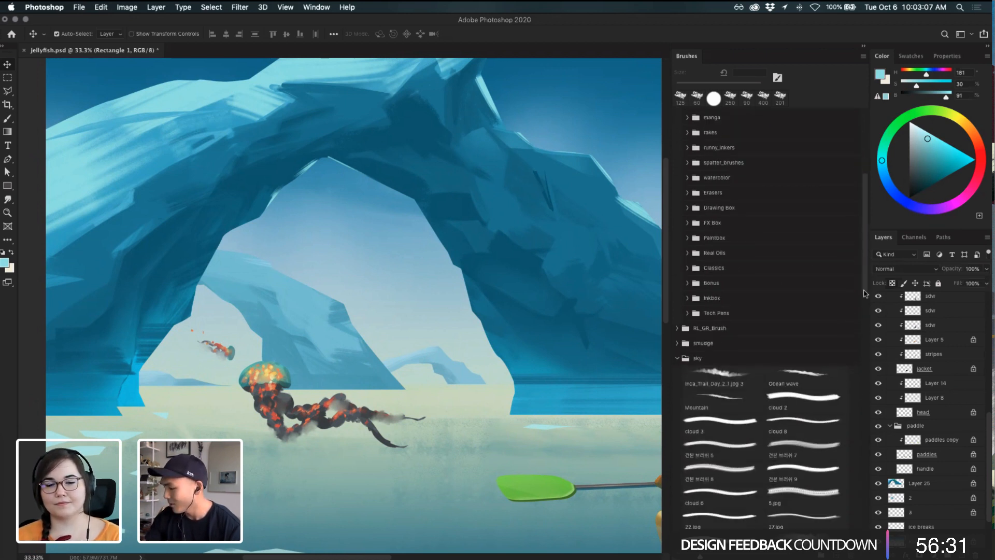
{"action": "left_click", "coordinate": [733, 360]}
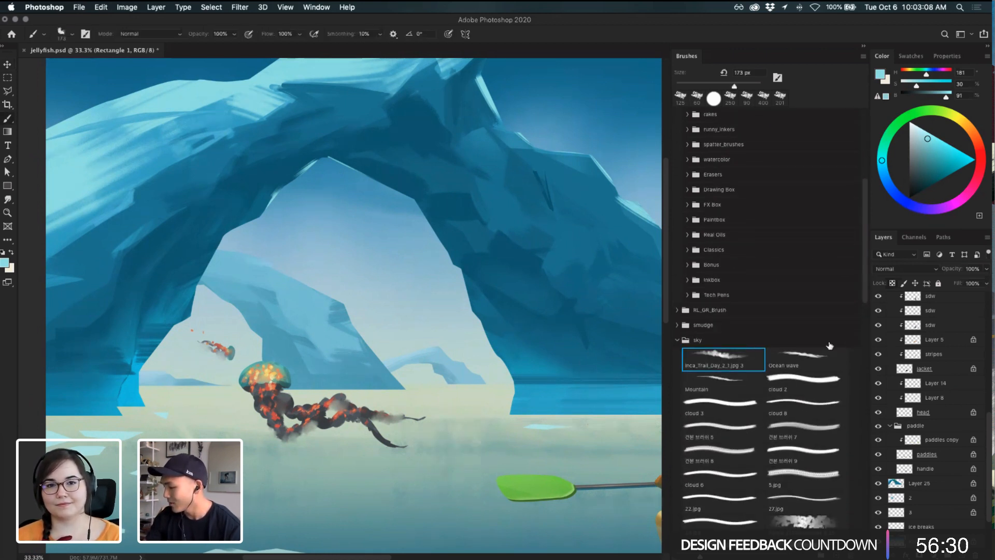
- Sample a light blue from the sky inside the arch and enlarge the cloud brush to 600 px
{"action": "left_click", "coordinate": [399, 233], "text": "alt"}
{"action": "key", "text": "]"}
{"action": "key", "text": "]"}
{"action": "key", "text": "]"}
{"action": "key", "text": "]"}
{"action": "key", "text": "]"}
{"action": "key", "text": "]"}
{"action": "key", "text": "]"}
{"action": "key", "text": "]"}
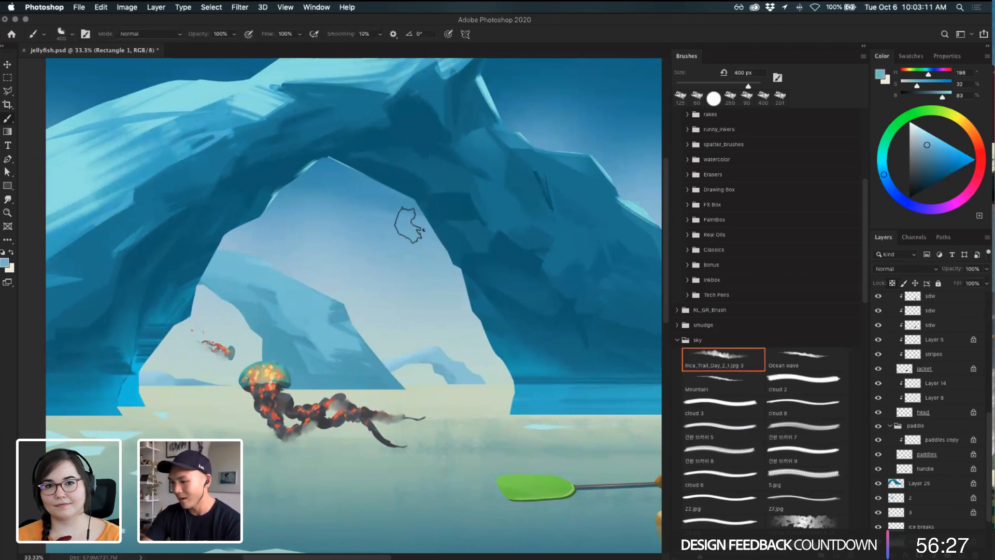
- Try a broad light blue cloud stroke across the sky behind the arch and undo it
{"action": "left_click_drag", "start_coordinate": [325, 258], "coordinate": [552, 165]}
{"action": "key", "text": "super+z"}
{"action": "key", "text": "super+minus"}
{"action": "key", "text": "super+minus"}
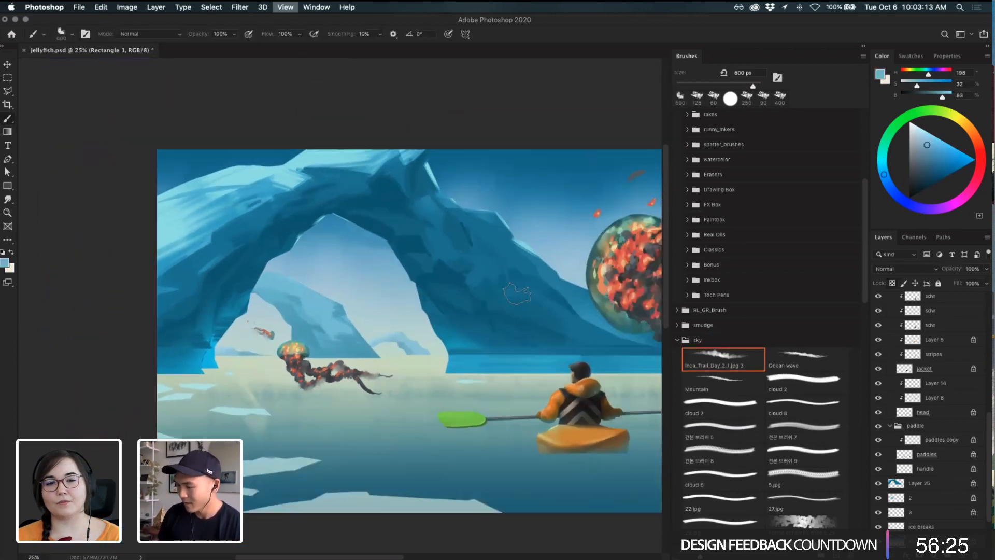
- Sample medium blues around the arch and paint cloud texture in the sky within its opening, undoing the last dab
{"action": "key", "text": "i"}
{"action": "left_click", "coordinate": [247, 223]}
{"action": "key", "text": "b"}
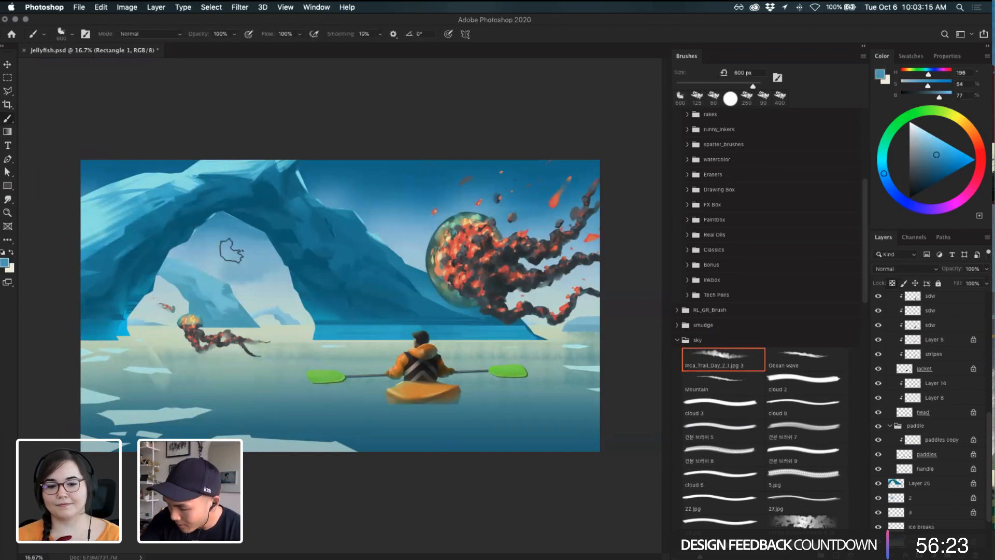
{"action": "left_click", "coordinate": [213, 252], "text": "alt"}
{"action": "left_click_drag", "start_coordinate": [280, 265], "coordinate": [251, 262]}
{"action": "left_click", "coordinate": [230, 236], "text": "alt"}
{"action": "left_click", "coordinate": [207, 256]}
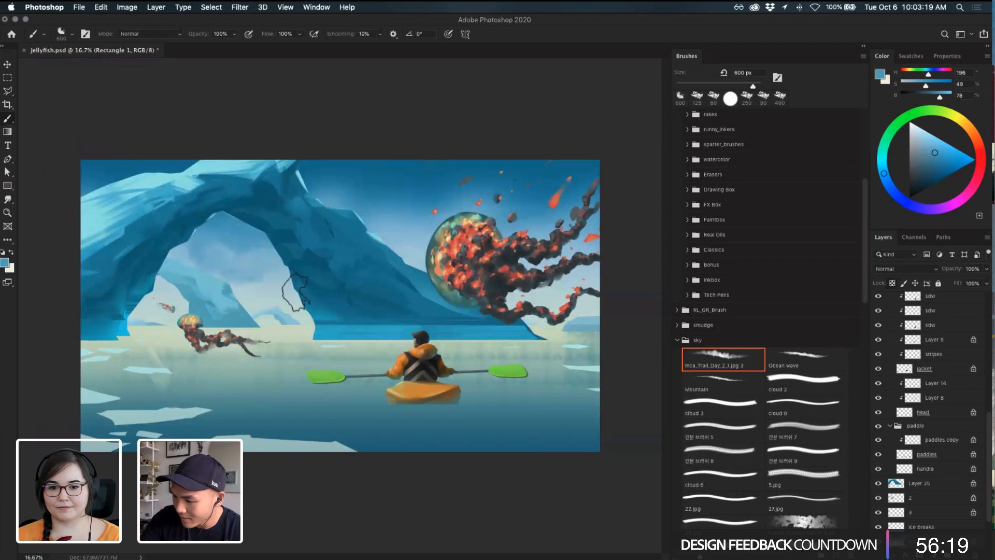
{"action": "key", "text": "super+z"}
- Sample the pale horizon colour and paint a soft cloud patch low in the arch's opening
{"action": "left_click", "coordinate": [271, 294], "text": "alt"}
{"action": "left_click_drag", "start_coordinate": [277, 296], "coordinate": [245, 275]}
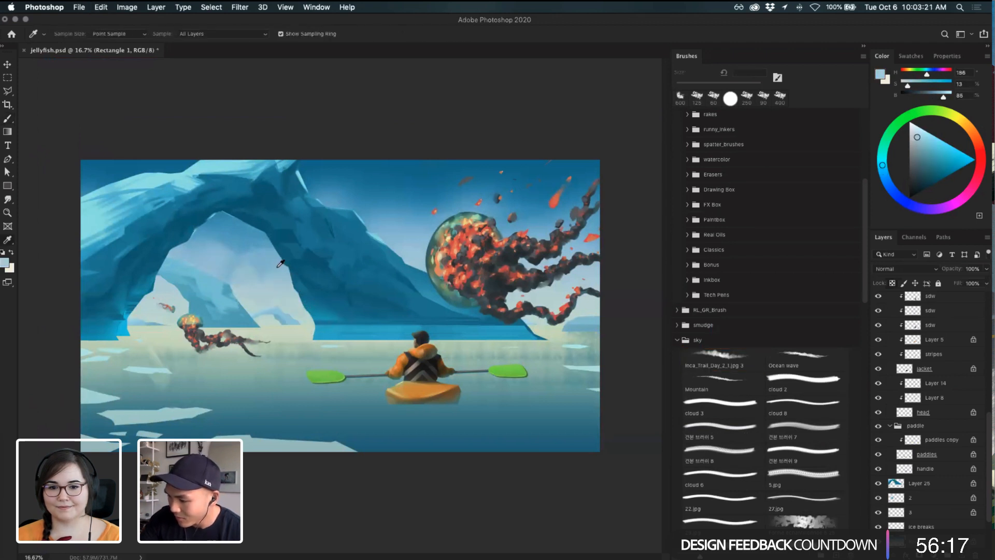
{"action": "left_click", "coordinate": [253, 240], "text": "alt"}
- Try a pale blue cloud stroke behind the large jellyfish's tentacles, undo it and sample a blue from that sky area
{"action": "left_click", "coordinate": [386, 244], "text": "alt"}
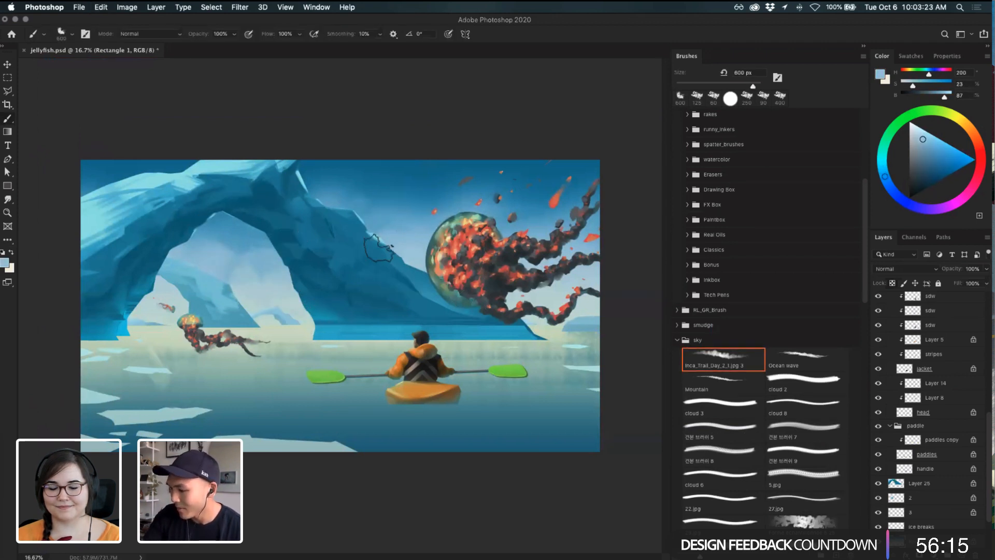
{"action": "left_click_drag", "start_coordinate": [514, 217], "coordinate": [551, 210]}
{"action": "key", "text": "super+z"}
{"action": "key", "text": "alt"}
{"action": "left_click", "coordinate": [542, 224], "text": "alt"}
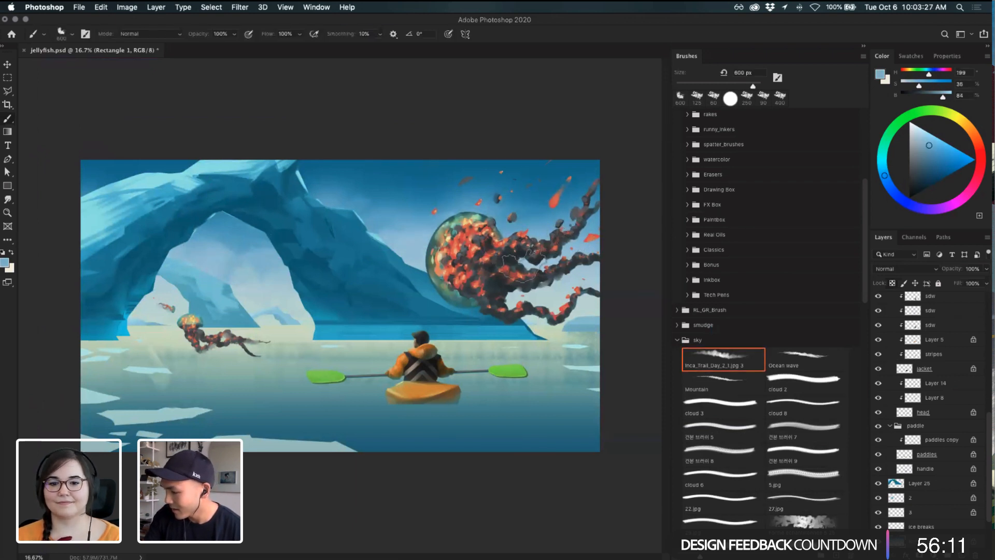
- Sample a deep blue from the upper sky, try a stroke between the arch and the large jellyfish, and undo it
{"action": "left_click", "coordinate": [541, 188], "text": "alt"}
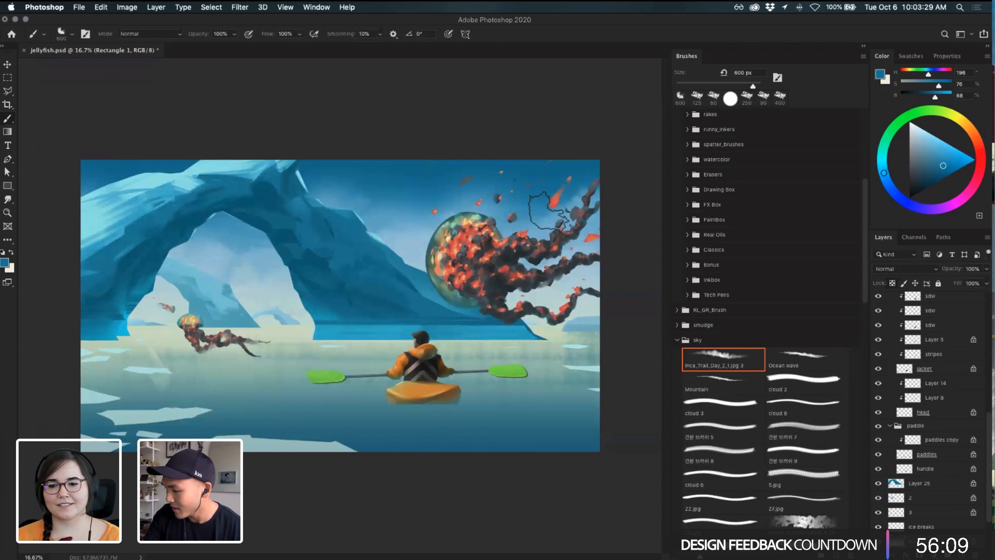
{"action": "left_click_drag", "start_coordinate": [402, 231], "coordinate": [437, 222]}
{"action": "key", "text": "super+z"}
{"action": "key", "text": "super+z"}
- Sample blues from the sky around the large jellyfish and inside the arch for touching up the clouds
{"action": "left_click", "coordinate": [410, 216], "text": "alt"}
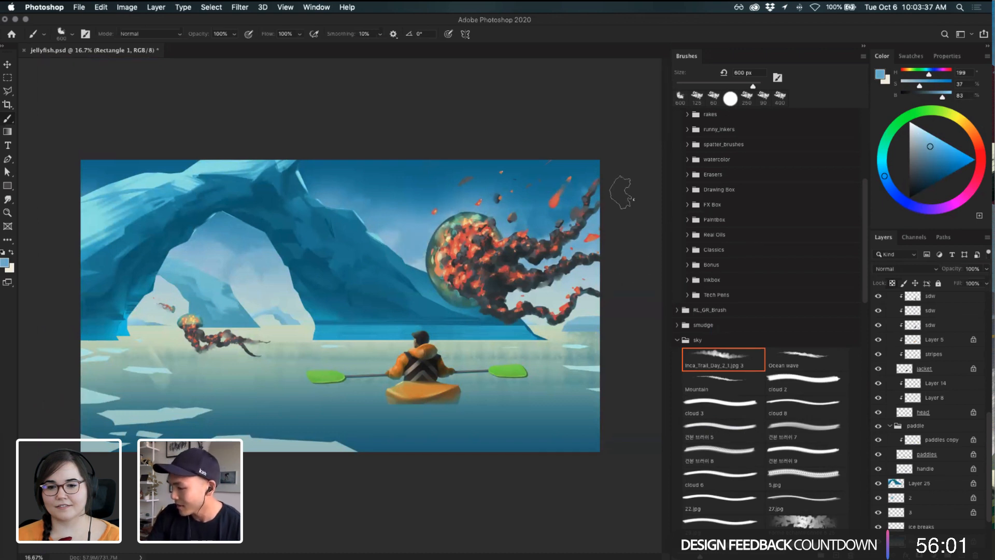
{"action": "left_click", "coordinate": [522, 224], "text": "alt"}
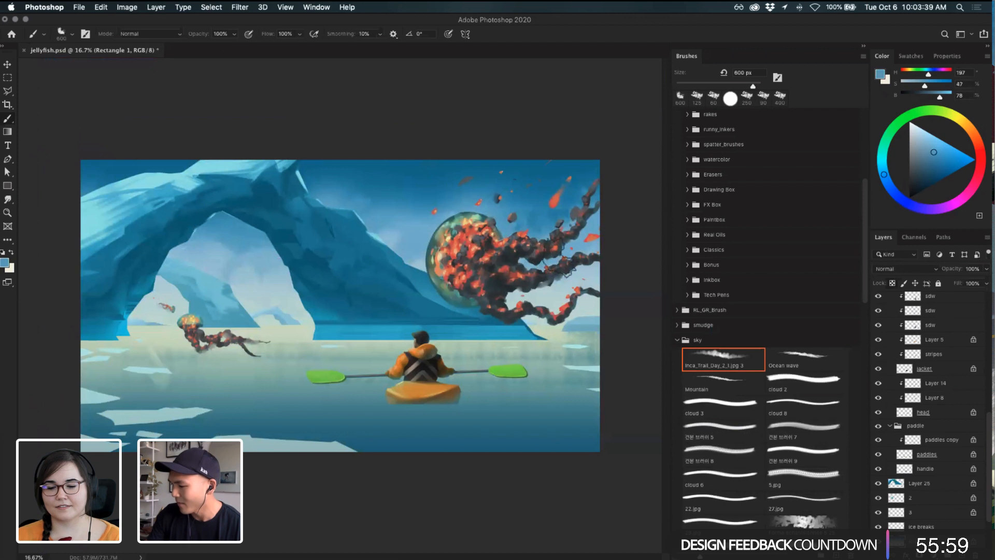
{"action": "left_click", "coordinate": [562, 262], "text": "alt"}
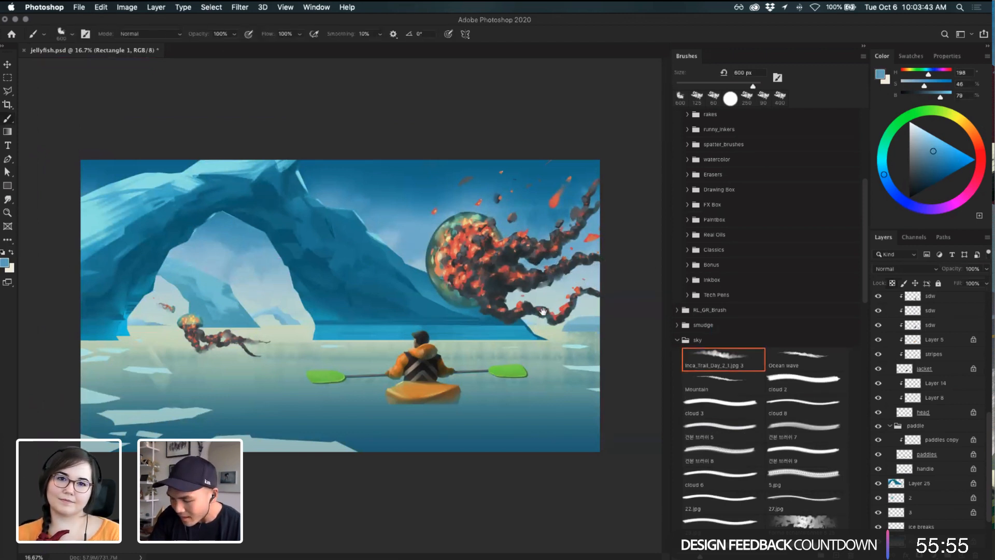
{"action": "left_click", "coordinate": [240, 245], "text": "alt"}
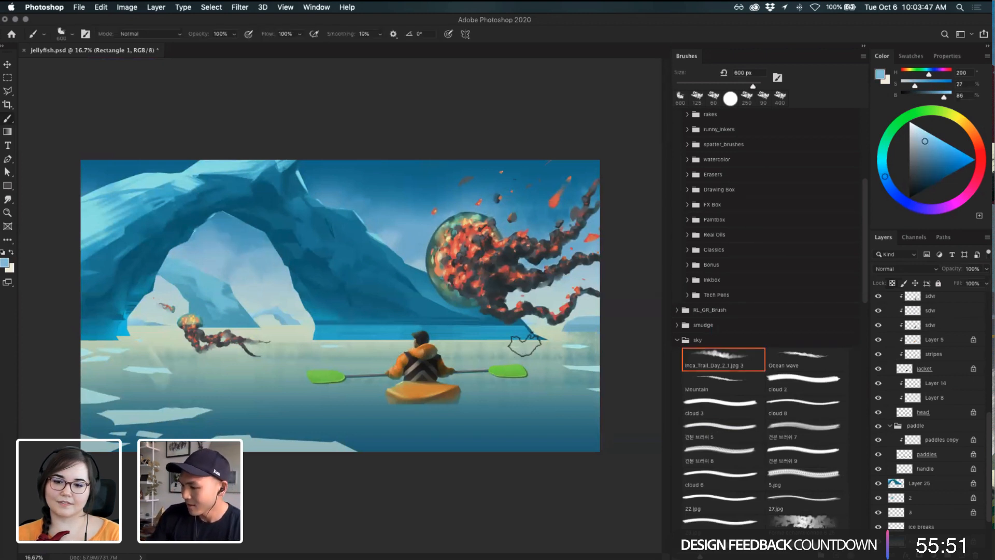
- Switch to the Smudge tool, try softening the clouds beside the large jellyfish and enlarge the smudge brush to 600 px, undoing the strokes
{"action": "key", "text": "r"}
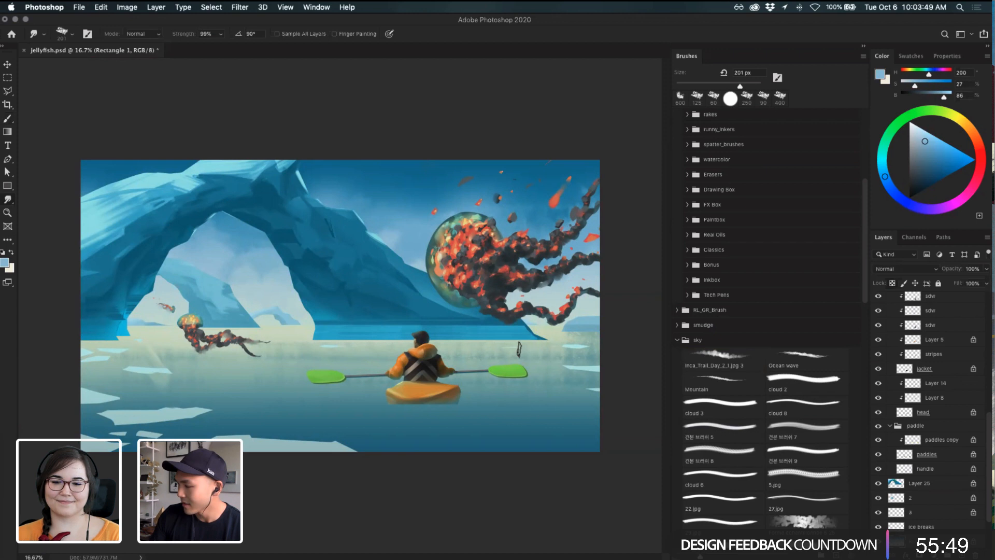
{"action": "left_click_drag", "start_coordinate": [400, 205], "coordinate": [430, 233]}
{"action": "key", "text": "super+z"}
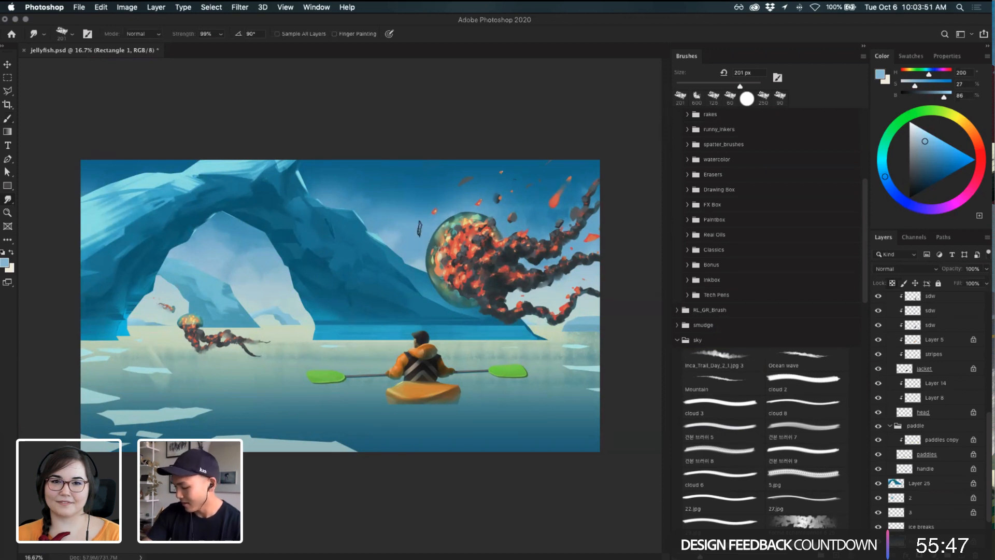
{"action": "key", "text": "]"}
{"action": "key", "text": "]"}
{"action": "key", "text": "]"}
{"action": "key", "text": "]"}
{"action": "key", "text": "]"}
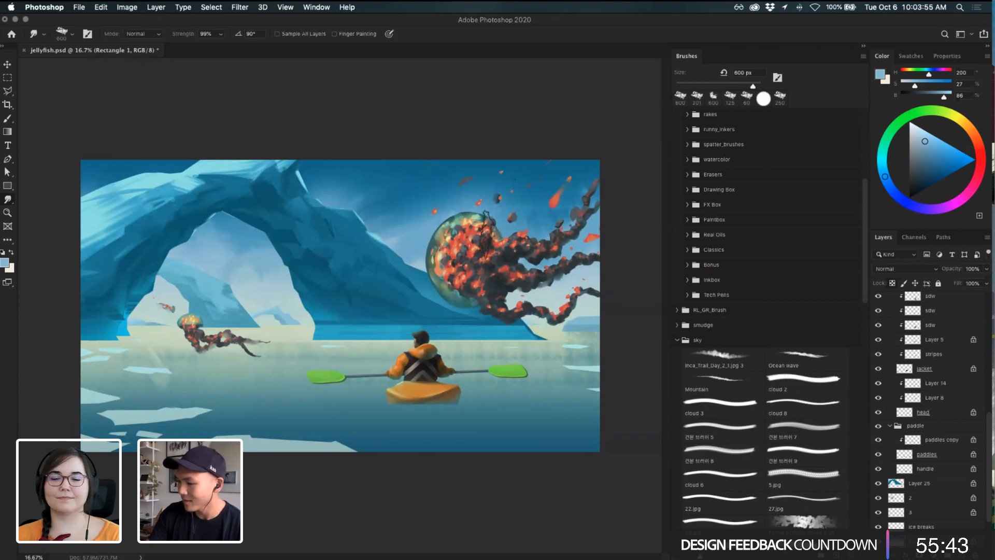
{"action": "key", "text": "super+z"}
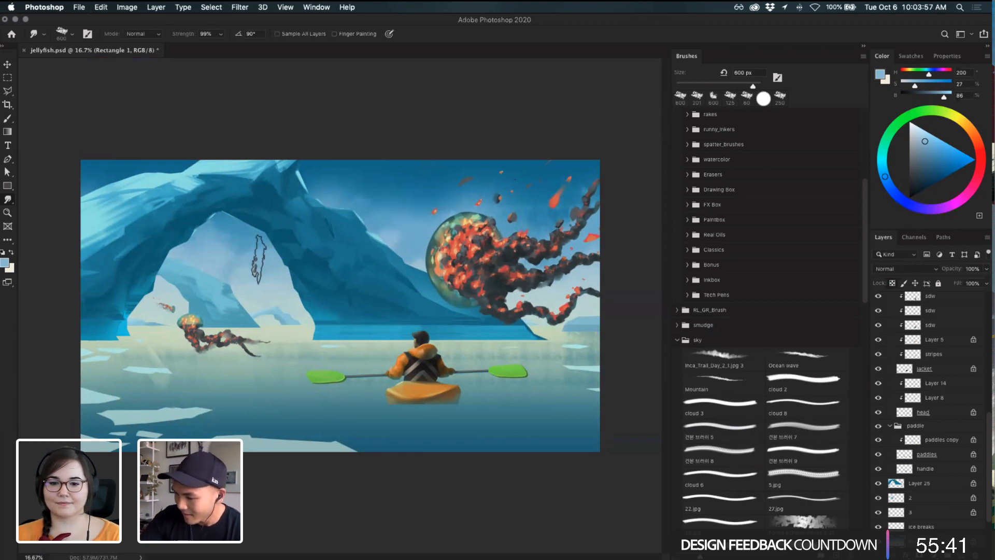
- Reduce the smudge brush to 200 px, try blending the clouds inside the arch's opening and undo the stroke
{"action": "key", "text": "bracketleft"}
{"action": "key", "text": "bracketleft"}
{"action": "key", "text": "bracketleft"}
{"action": "key", "text": "bracketleft"}
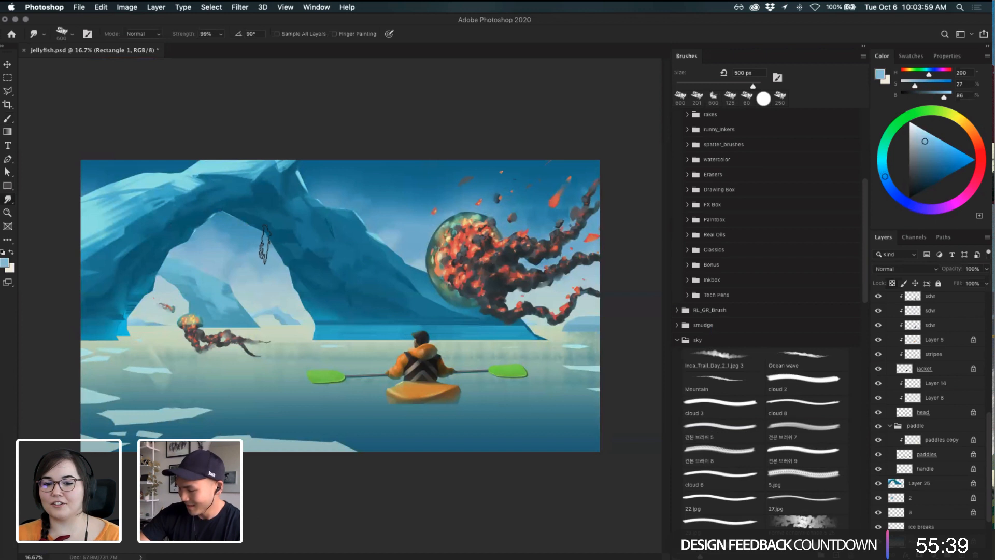
{"action": "left_click_drag", "start_coordinate": [298, 240], "coordinate": [274, 252]}
{"action": "key", "text": "super+z"}
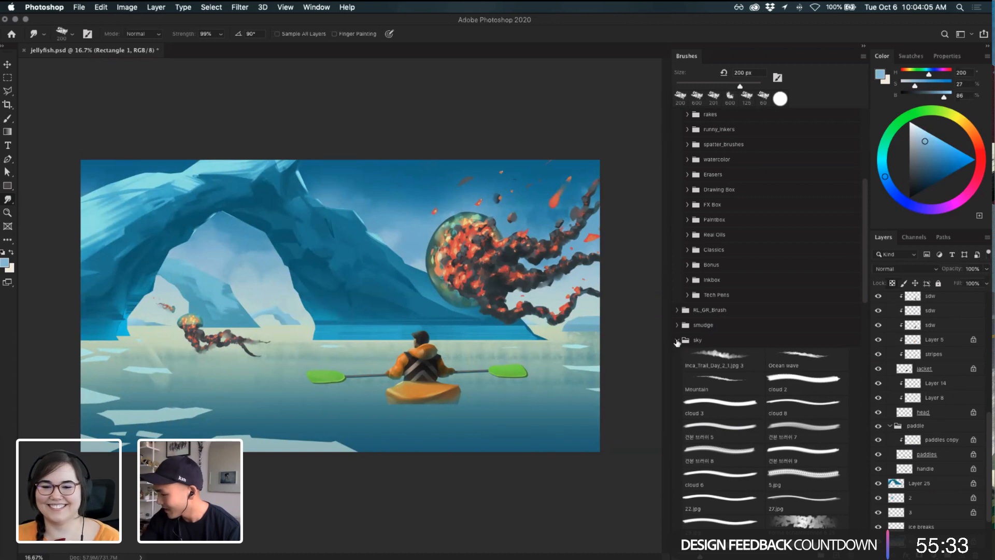
- Collapse the sky brush group and expand the Wet Media Brushes and smudge groups
{"action": "left_click", "coordinate": [676, 340]}
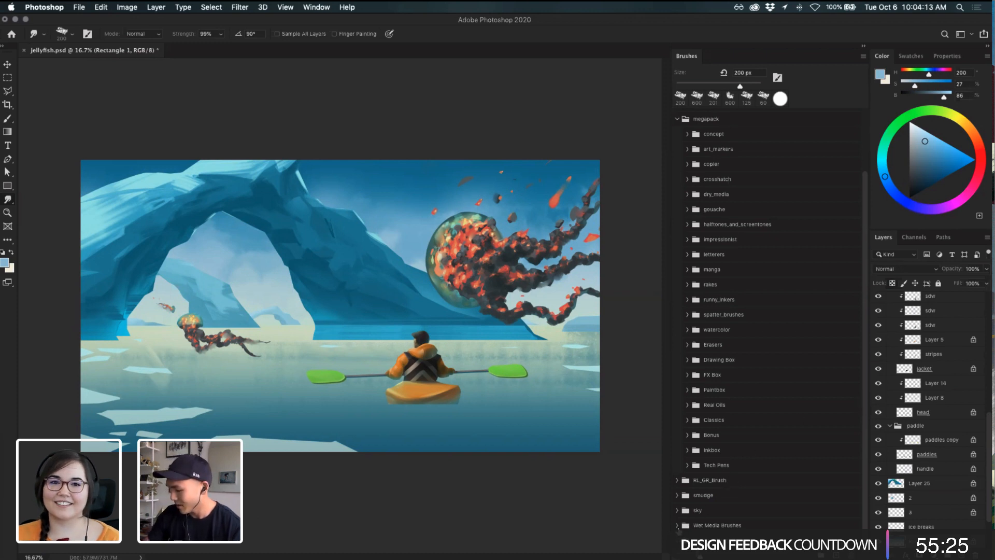
{"action": "left_click", "coordinate": [676, 525]}
{"action": "scroll", "coordinate": [734, 448], "scroll_direction": "down", "scroll_amount": 3}
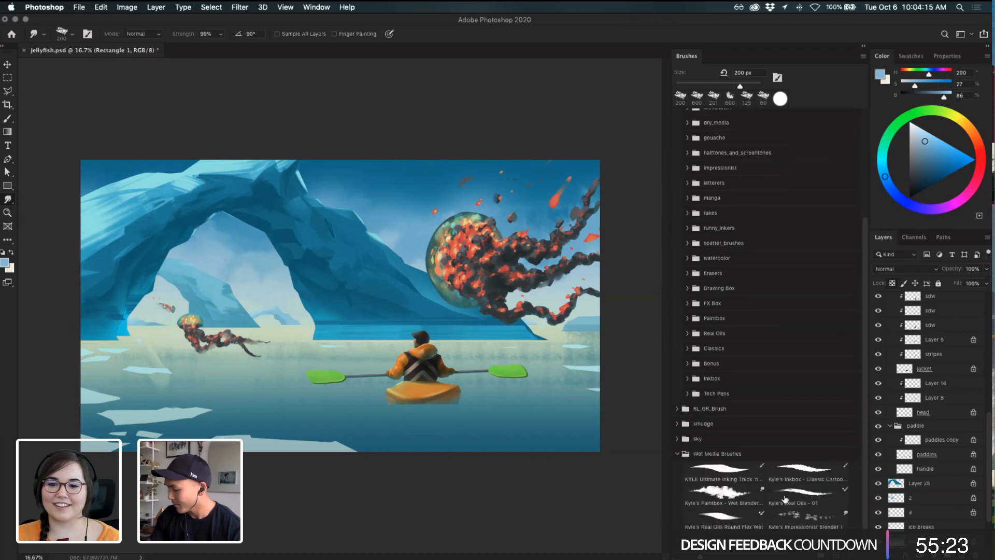
{"action": "left_click", "coordinate": [677, 423]}
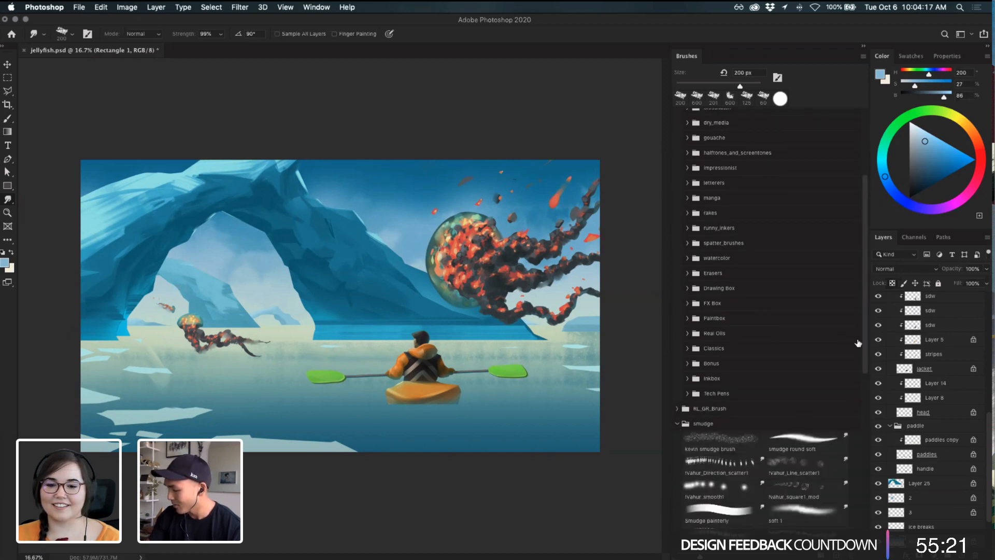
{"action": "scroll", "coordinate": [805, 397], "scroll_direction": "down", "scroll_amount": 5}
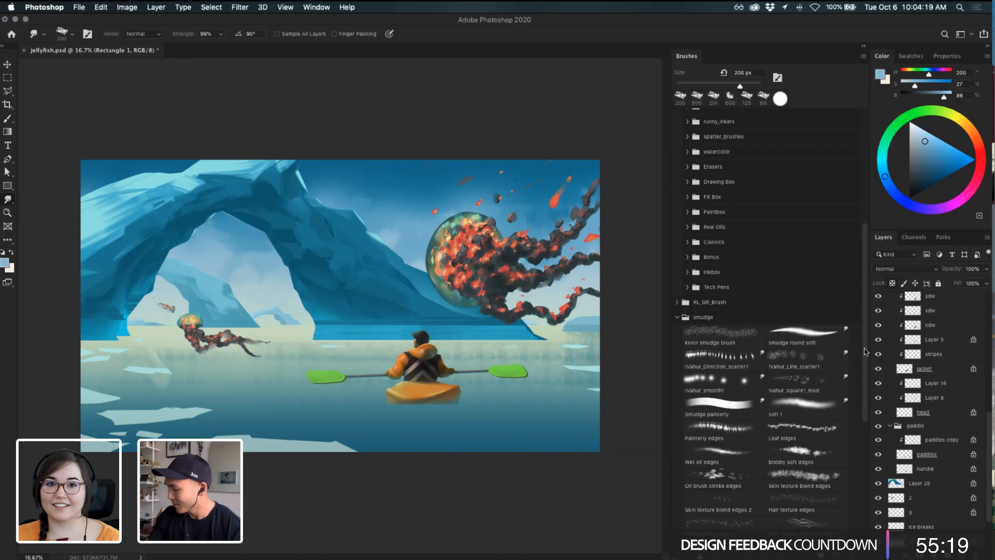
- Compare the Wet oil edges, blobby soft edges and soft 1 smudge brushes, and select Oil brush stroke edges
{"action": "left_click", "coordinate": [722, 419]}
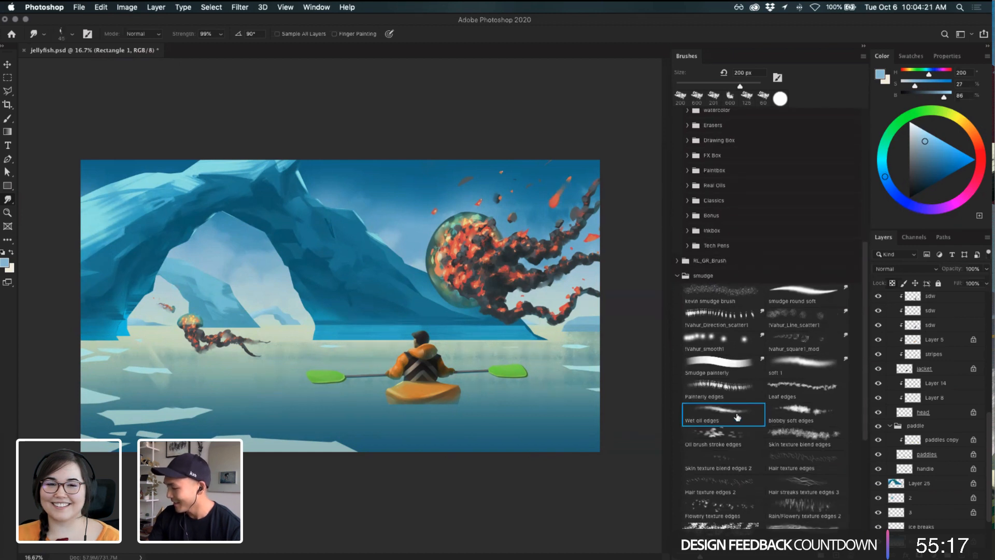
{"action": "left_click", "coordinate": [802, 413]}
{"action": "left_click", "coordinate": [808, 362]}
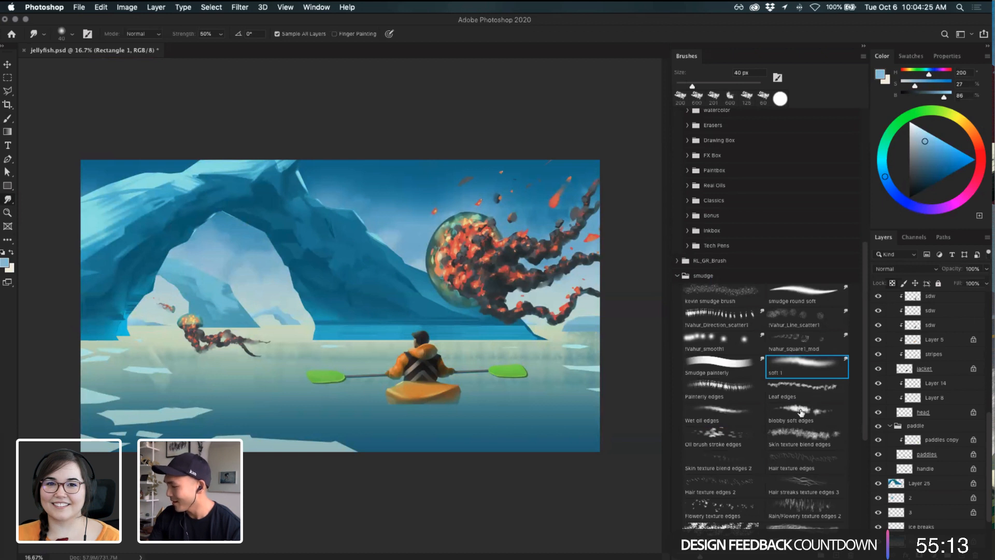
{"action": "left_click", "coordinate": [731, 420]}
{"action": "left_click", "coordinate": [735, 441]}
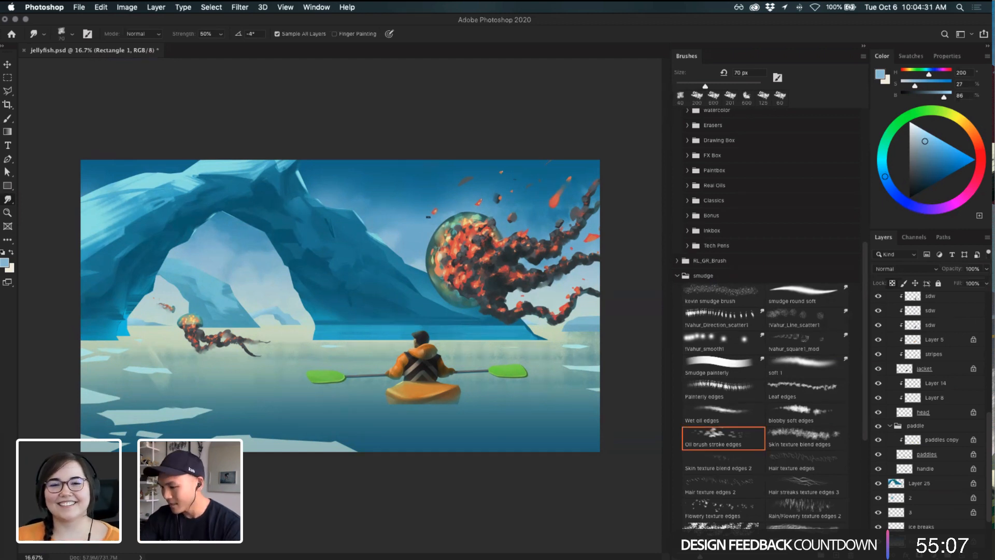
- Enlarge the Oil brush stroke edges brush to 175 px, try it on the clouds and undo the last smudge
{"action": "key", "text": "bracketright"}
{"action": "key", "text": "bracketright"}
{"action": "key", "text": "bracketright"}
{"action": "key", "text": "bracketright"}
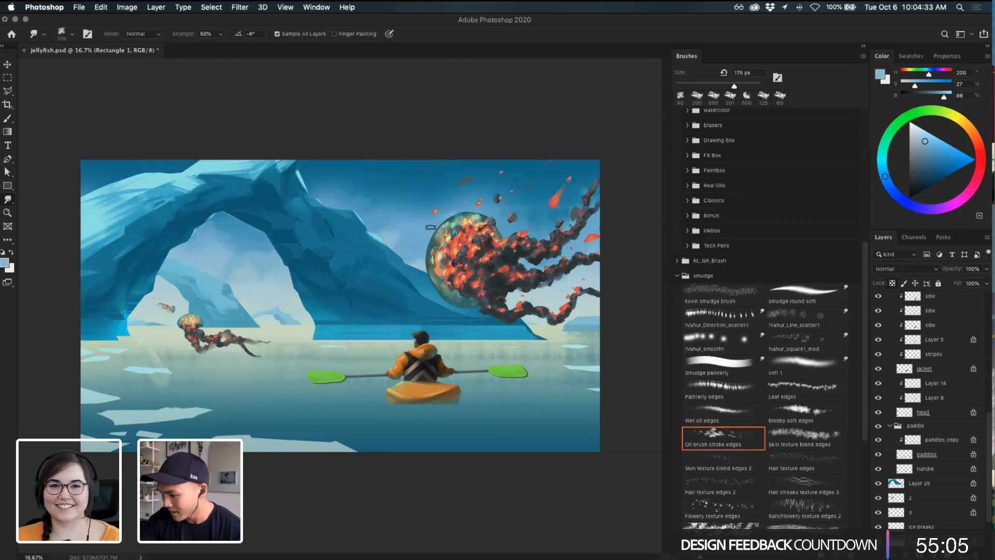
{"action": "key", "text": "super+z"}
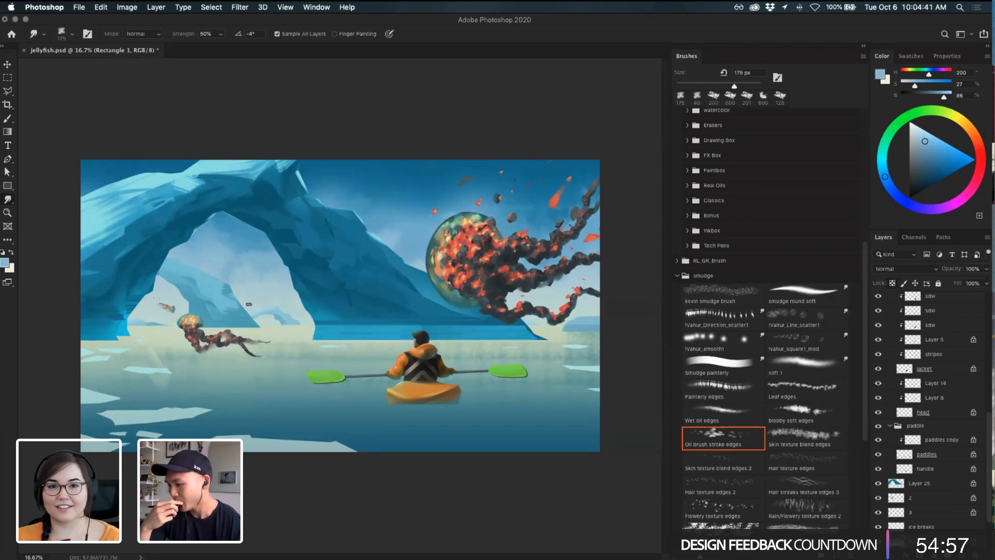
- Sample blue from the sky inside the arch, paint a 600 px cloud stroke down the opening and return to the Smudge tool
{"action": "key", "text": "i"}
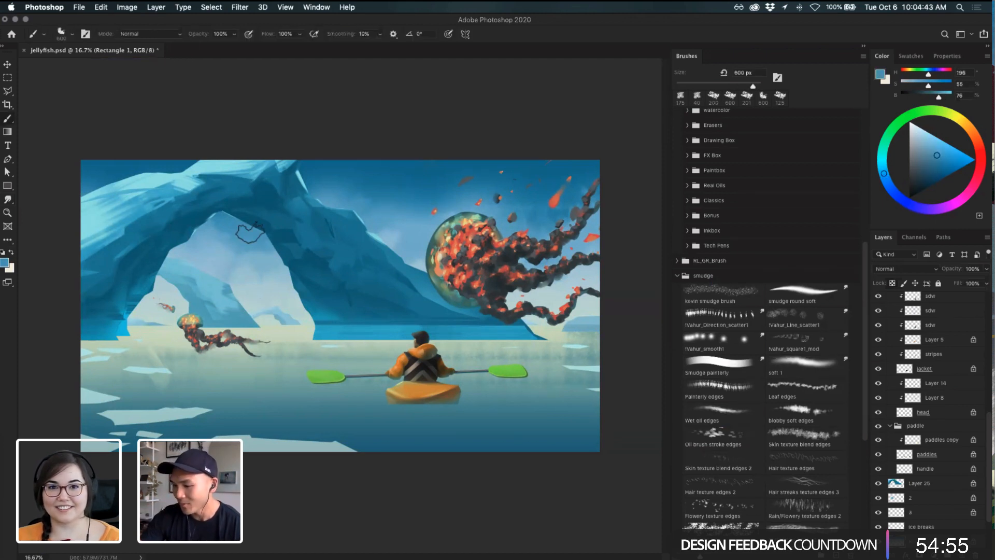
{"action": "left_click", "coordinate": [242, 228]}
{"action": "left_click", "coordinate": [238, 231]}
{"action": "key", "text": "b"}
{"action": "mouse_move", "coordinate": [231, 238]}
{"action": "left_mouse_down"}
{"action": "mouse_move", "coordinate": [244, 235]}
{"action": "mouse_move", "coordinate": [240, 285]}
{"action": "left_mouse_up"}
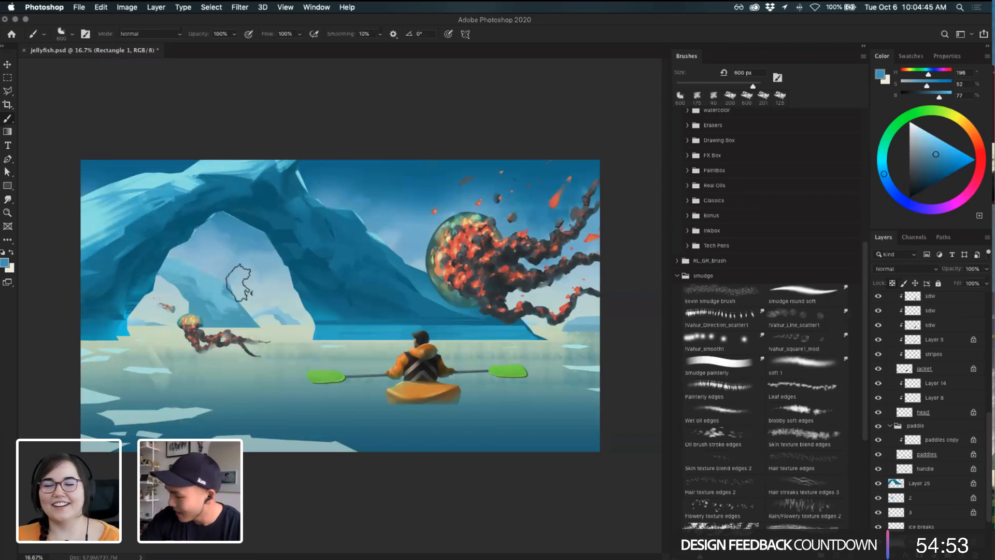
{"action": "key", "text": "r"}
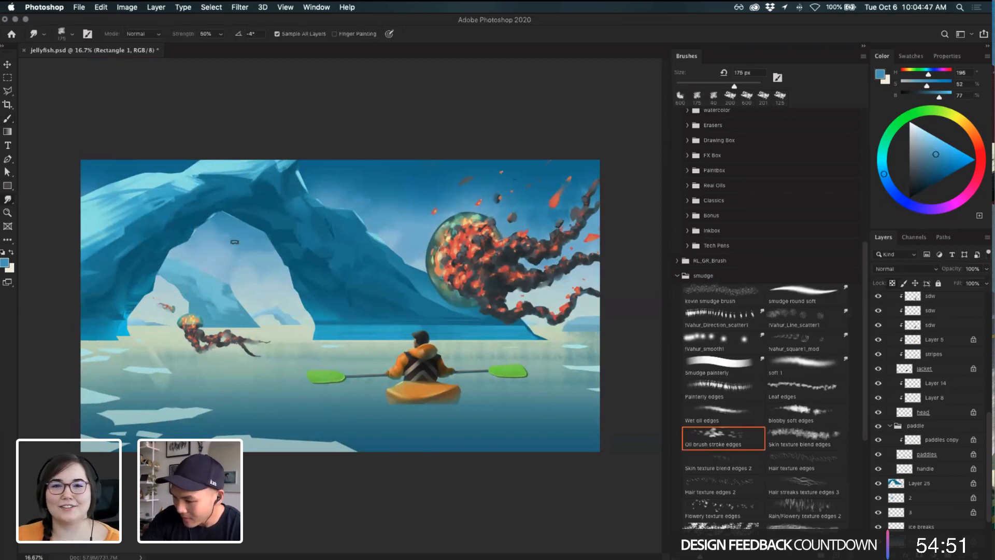
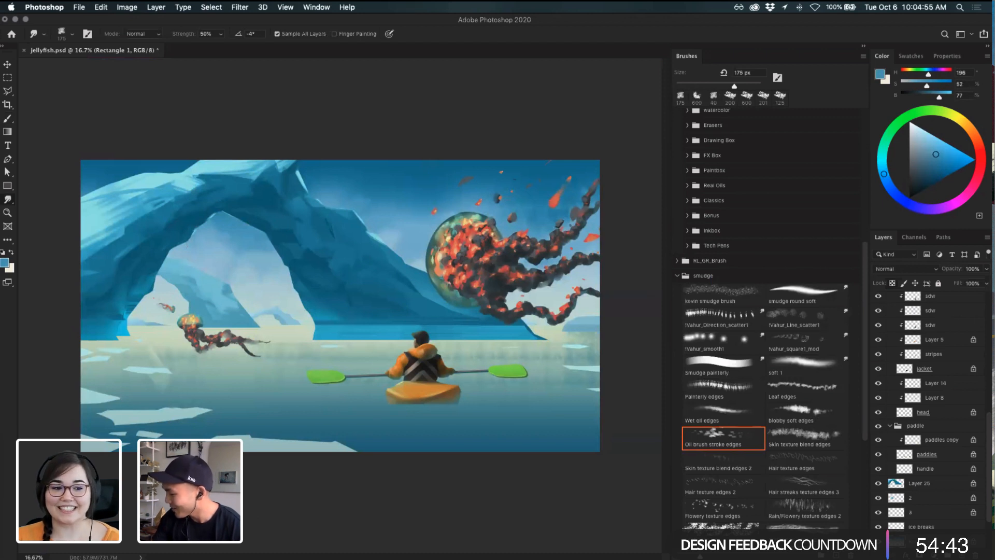
- Compare smudge brushes, choose blobby soft edges, enlarge it to 100 px and smudge the clouds between the arch and the large jellyfish
{"action": "left_click", "coordinate": [806, 365]}
{"action": "left_click", "coordinate": [723, 366]}
{"action": "left_click", "coordinate": [807, 414]}
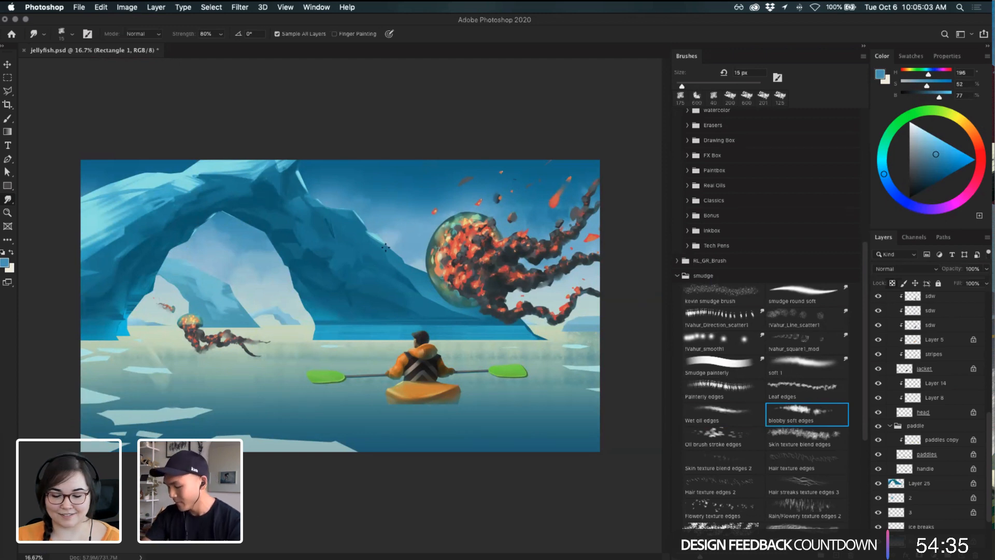
{"action": "key", "text": "bracketright"}
{"action": "key", "text": "bracketright"}
{"action": "key", "text": "bracketright"}
{"action": "key", "text": "bracketright"}
{"action": "key", "text": "bracketright"}
{"action": "key", "text": "bracketright"}
{"action": "key", "text": "bracketright"}
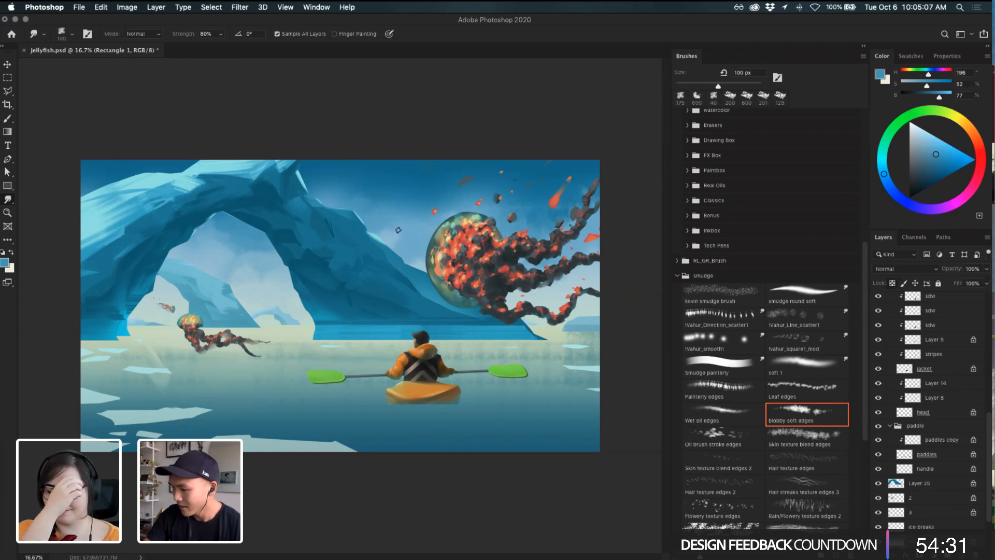
{"action": "left_click_drag", "start_coordinate": [384, 244], "coordinate": [409, 233]}
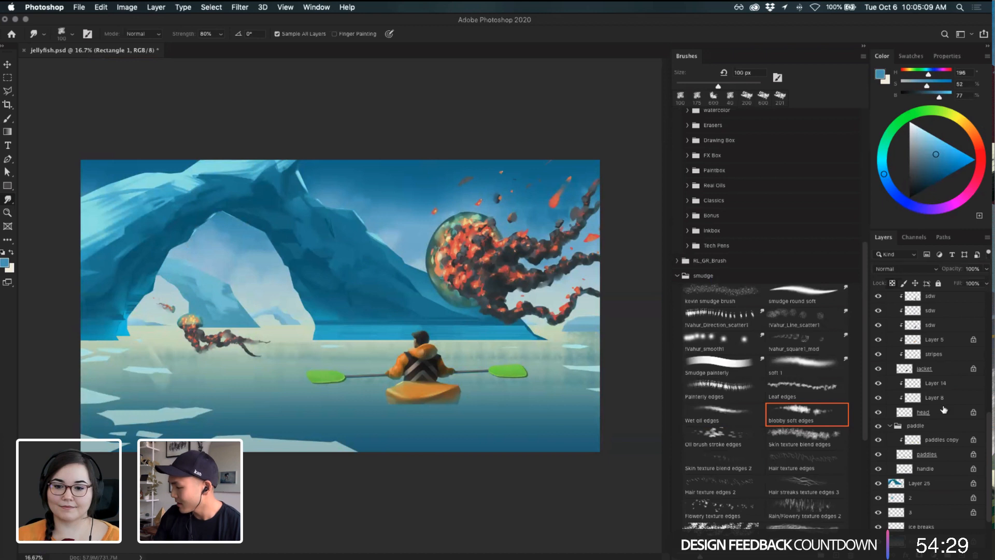
- Go to the top of the layer stack and collapse the smudge and megapack brush groups
{"action": "scroll", "coordinate": [989, 426], "scroll_direction": "up", "scroll_amount": 1}
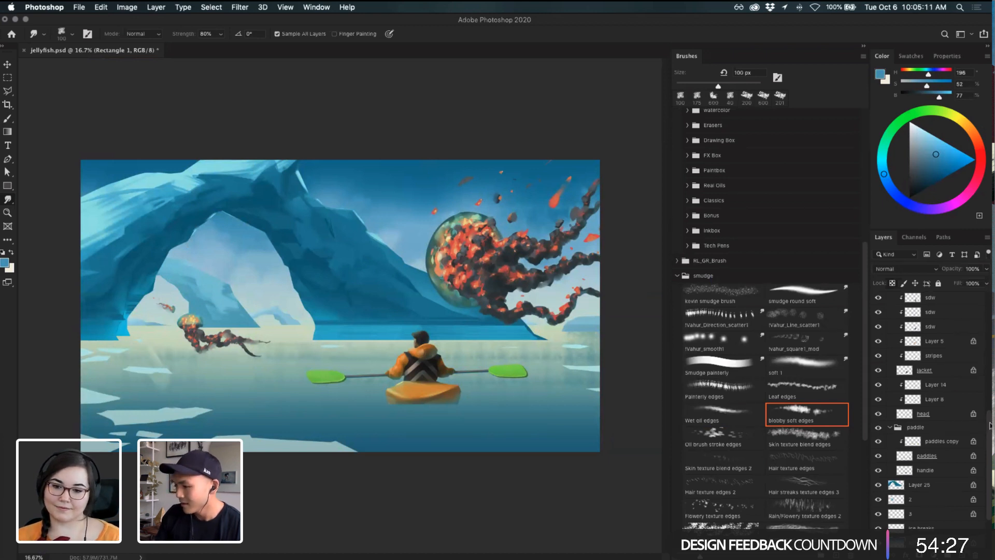
{"action": "left_click_drag", "start_coordinate": [989, 425], "coordinate": [980, 270]}
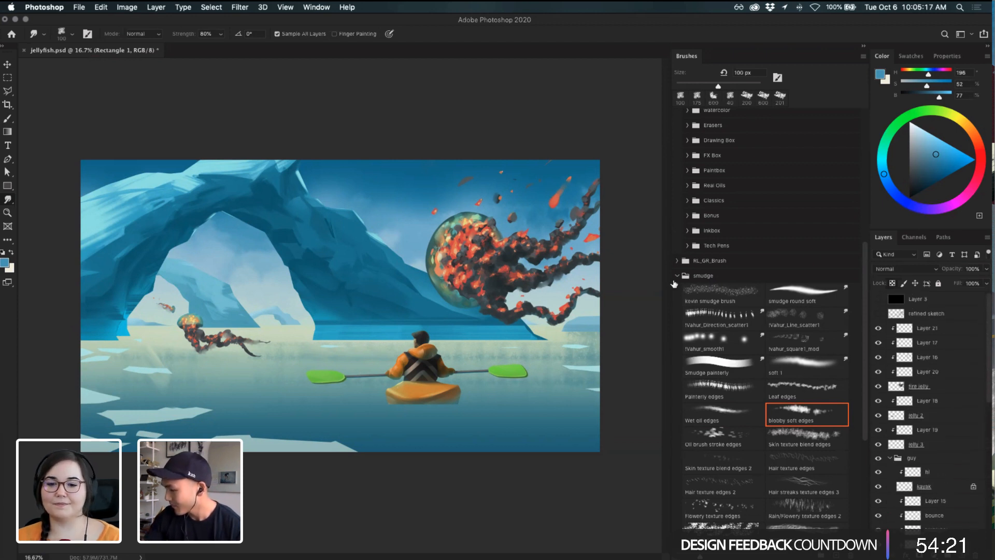
{"action": "left_click", "coordinate": [676, 275]}
{"action": "left_click", "coordinate": [690, 456]}
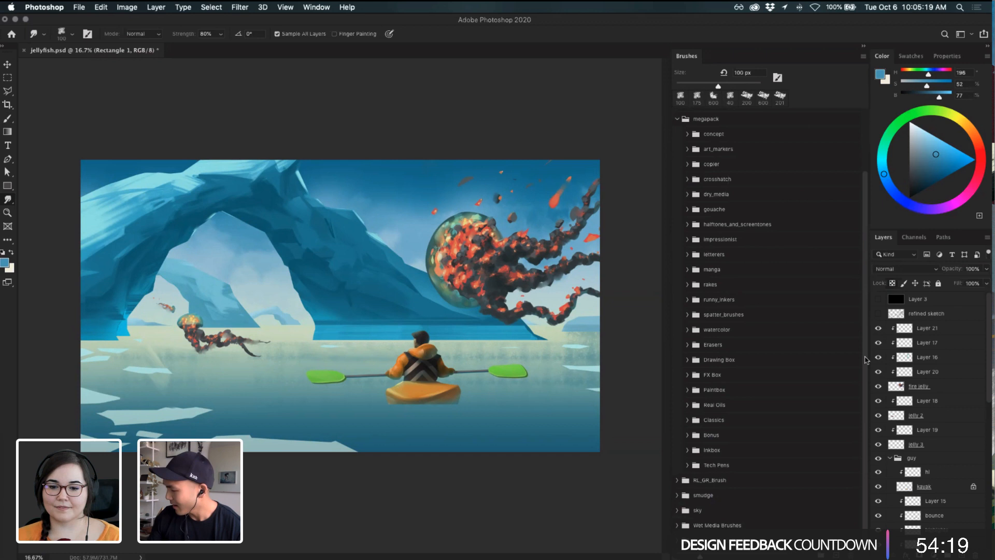
{"action": "scroll", "coordinate": [854, 209], "scroll_direction": "up", "scroll_amount": 5}
{"action": "left_click", "coordinate": [677, 190]}
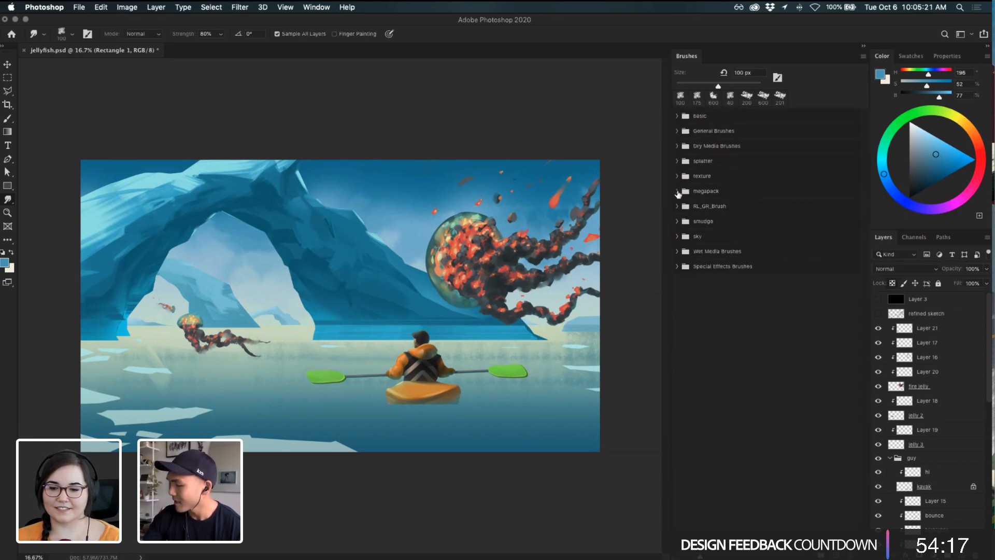
- With the 600 px cloud brush, sample sky blues inside the arch and a darker blue from the upper sky beside it
{"action": "key", "text": "b"}
{"action": "left_click", "coordinate": [224, 219], "text": "alt"}
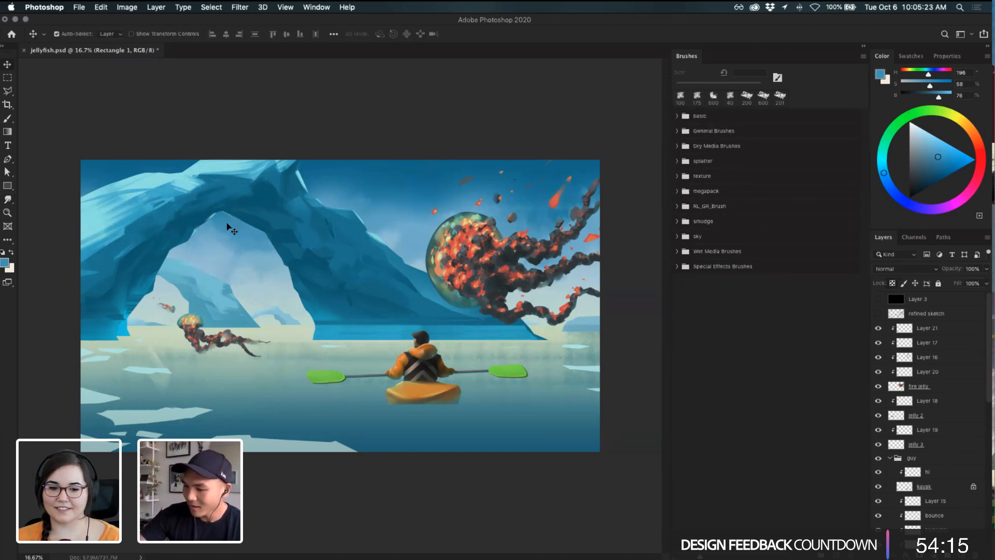
{"action": "left_click", "coordinate": [225, 226], "text": "alt"}
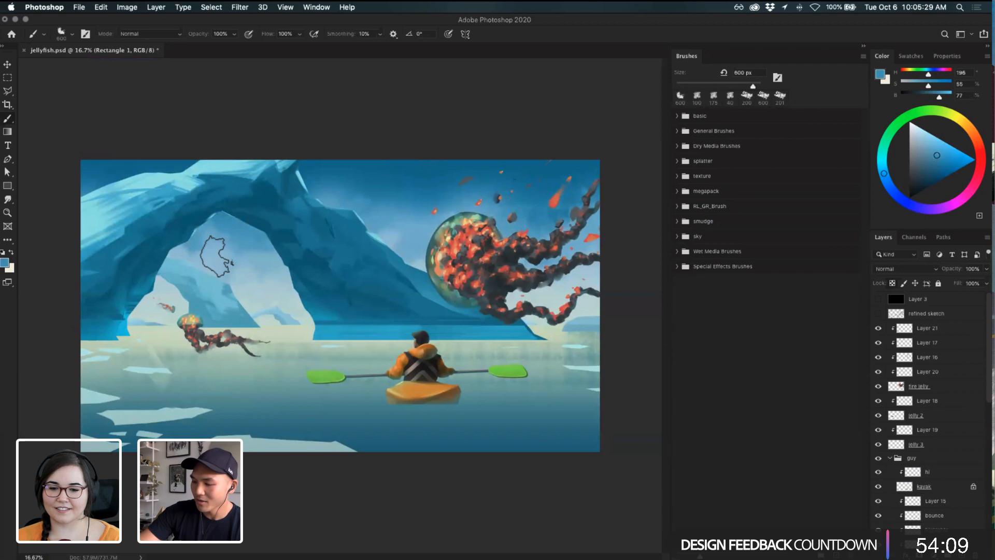
{"action": "left_click", "coordinate": [203, 251], "text": "alt"}
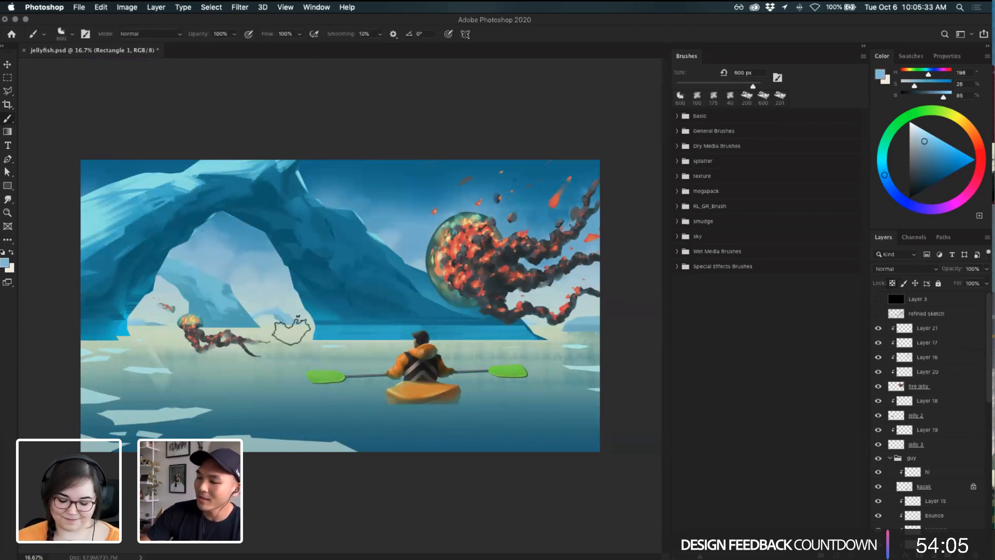
{"action": "key", "text": "i"}
{"action": "left_click", "coordinate": [382, 182]}
{"action": "left_click", "coordinate": [382, 182]}
{"action": "key", "text": "b"}
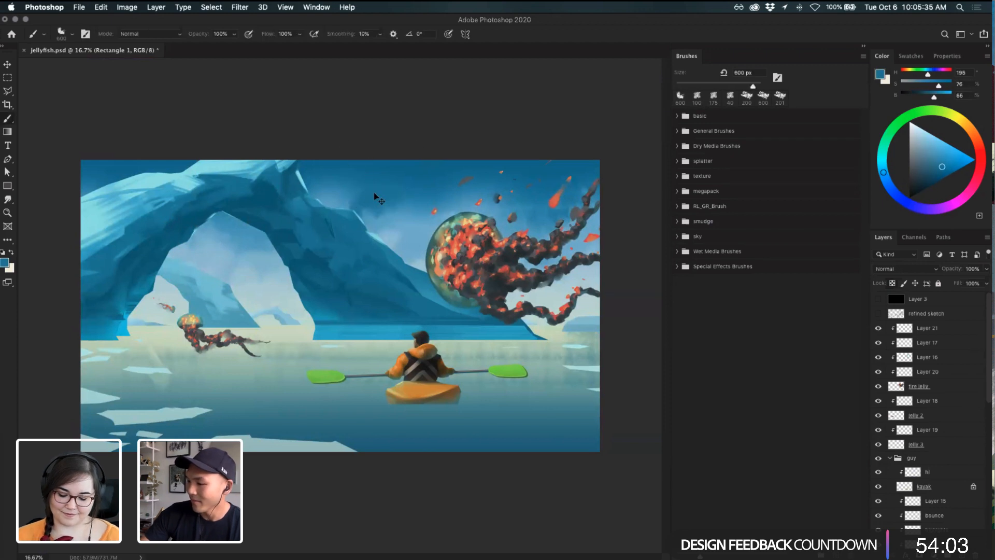
- Enlarge the smudge brush to 500 px and blend the clouds between the arch and the large jellyfish
{"action": "key", "text": "r"}
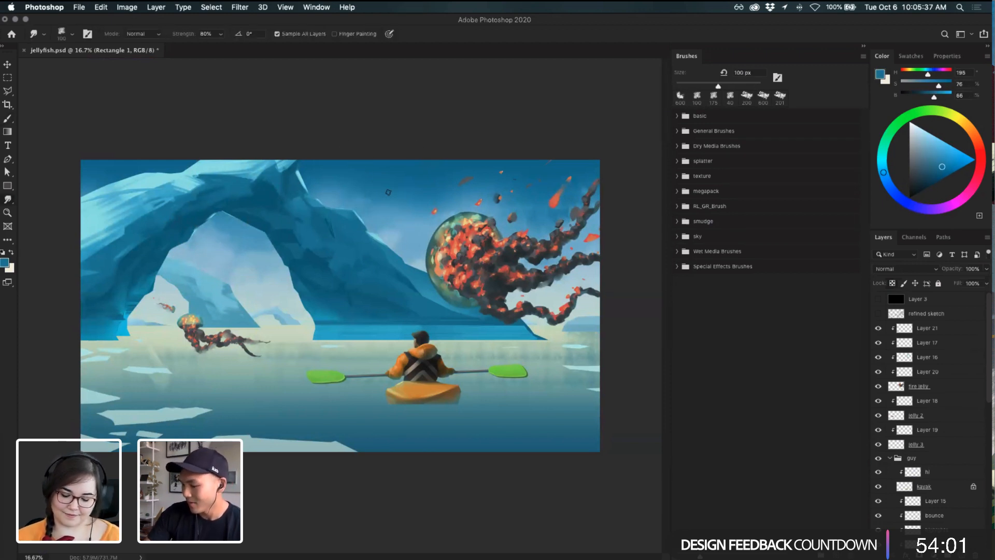
{"action": "key", "text": "bracketright"}
{"action": "key", "text": "bracketright"}
{"action": "key", "text": "bracketright"}
{"action": "key", "text": "bracketright"}
{"action": "key", "text": "bracketright"}
{"action": "key", "text": "bracketright"}
{"action": "key", "text": "bracketright"}
{"action": "key", "text": "bracketright"}
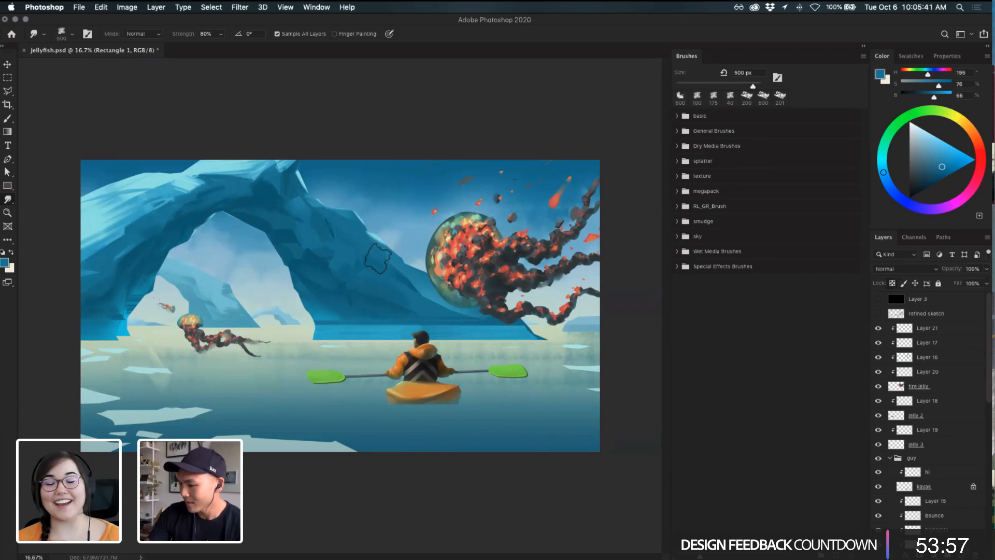
{"action": "left_click_drag", "start_coordinate": [399, 242], "coordinate": [400, 239]}
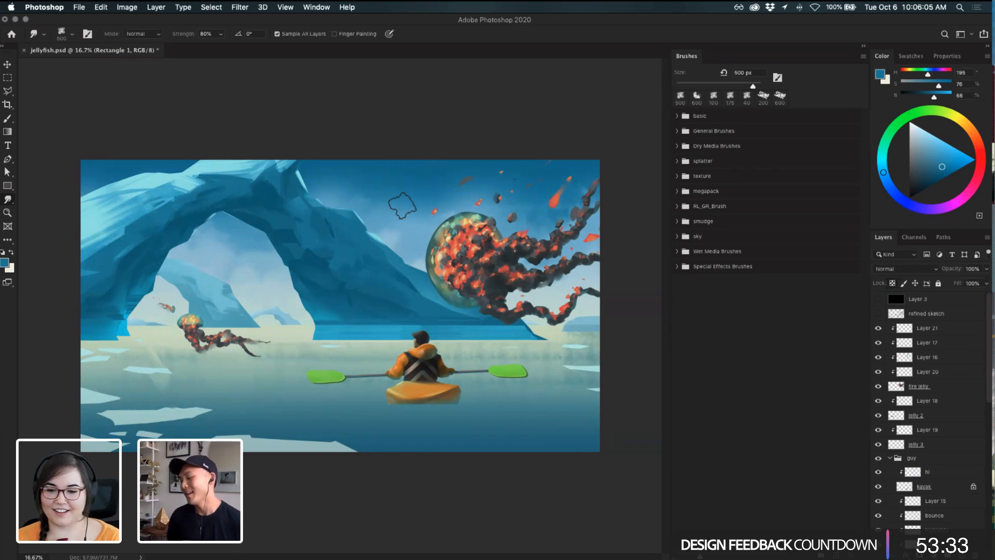
- Return to the 600 px Brush and sample a lighter blue from the sky beside the large jellyfish
{"action": "left_click", "coordinate": [402, 206], "text": "alt"}
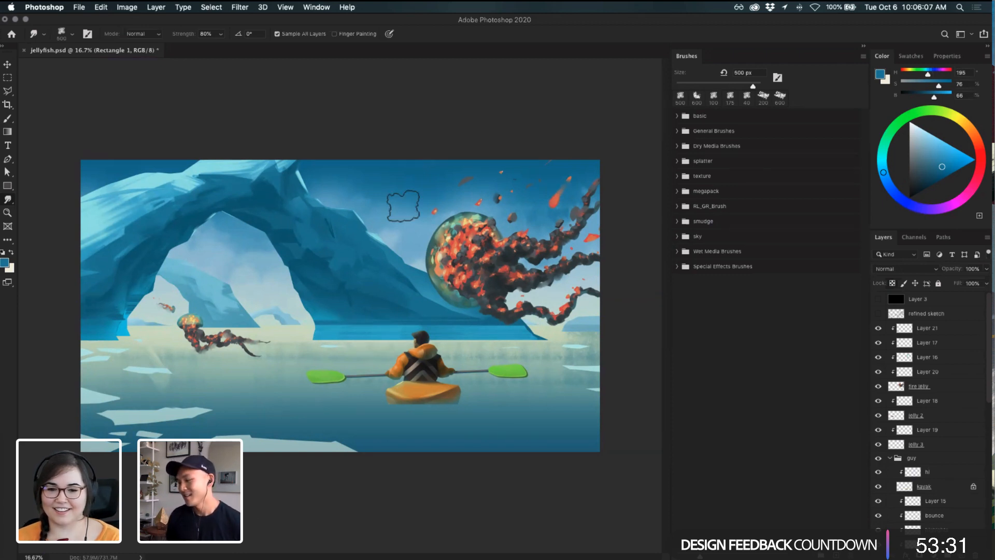
{"action": "key", "text": "v"}
{"action": "key", "text": "b"}
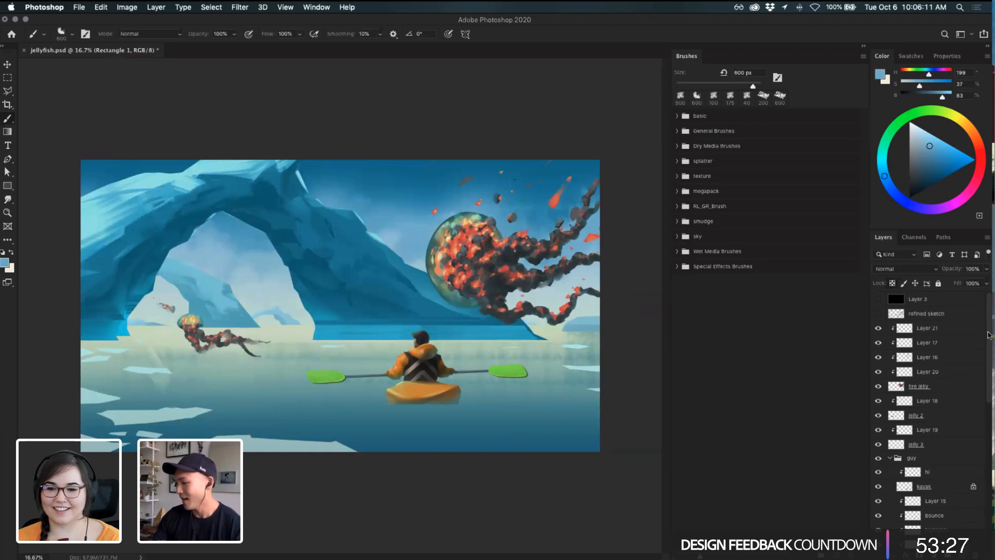
{"action": "scroll", "coordinate": [989, 340], "scroll_direction": "down", "scroll_amount": 1}
{"action": "scroll", "coordinate": [989, 341], "scroll_direction": "up", "scroll_amount": 1}
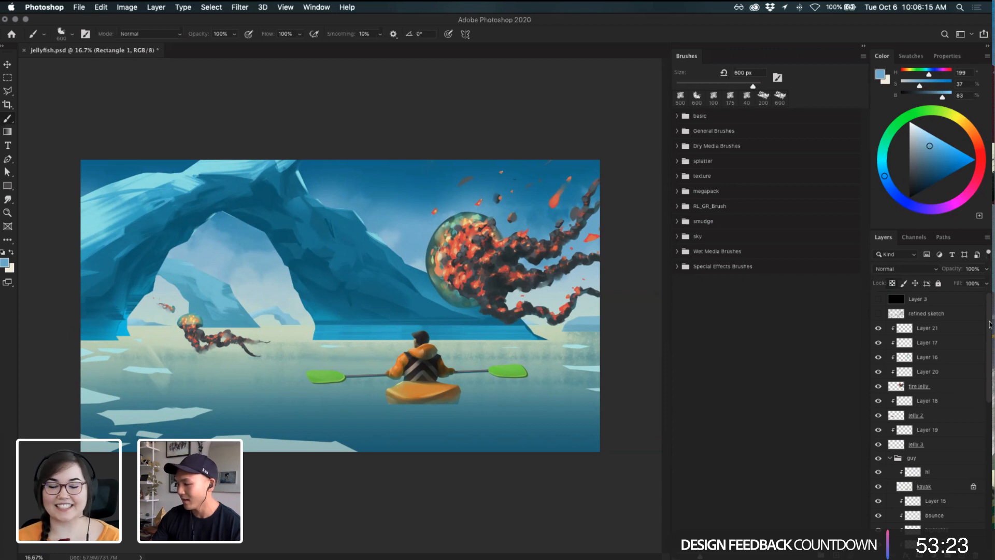
{"action": "key", "text": "i"}
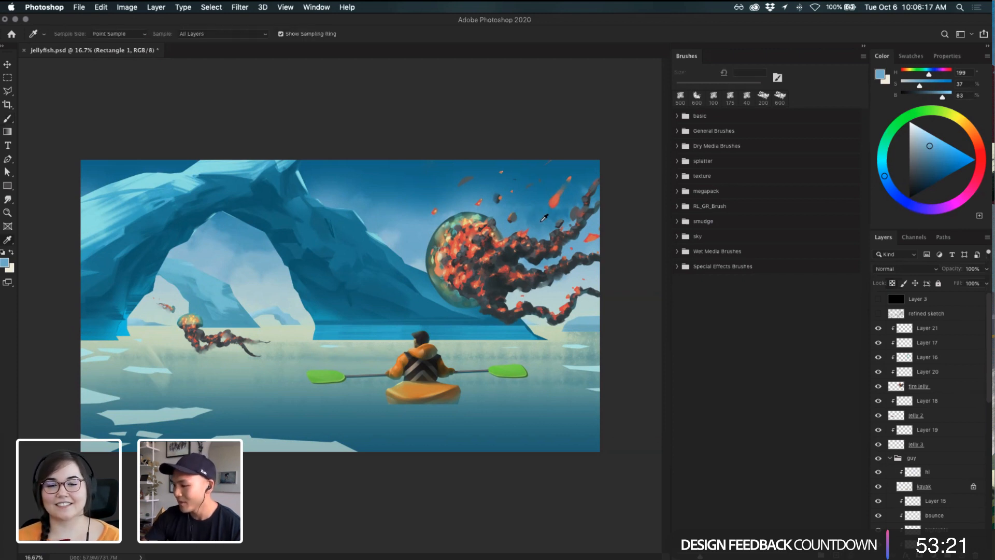
{"action": "key", "text": "b"}
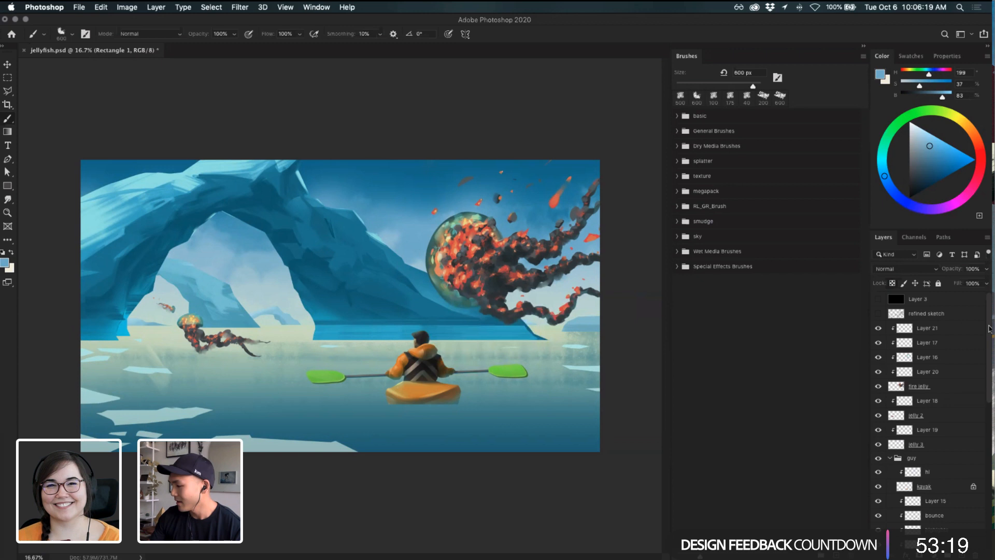
- Select the ice breaks layer, sample the ice colour near the canvas's lower edge and darken it to a grey-teal at 57% brightness
{"action": "left_click_drag", "start_coordinate": [988, 329], "coordinate": [981, 466]}
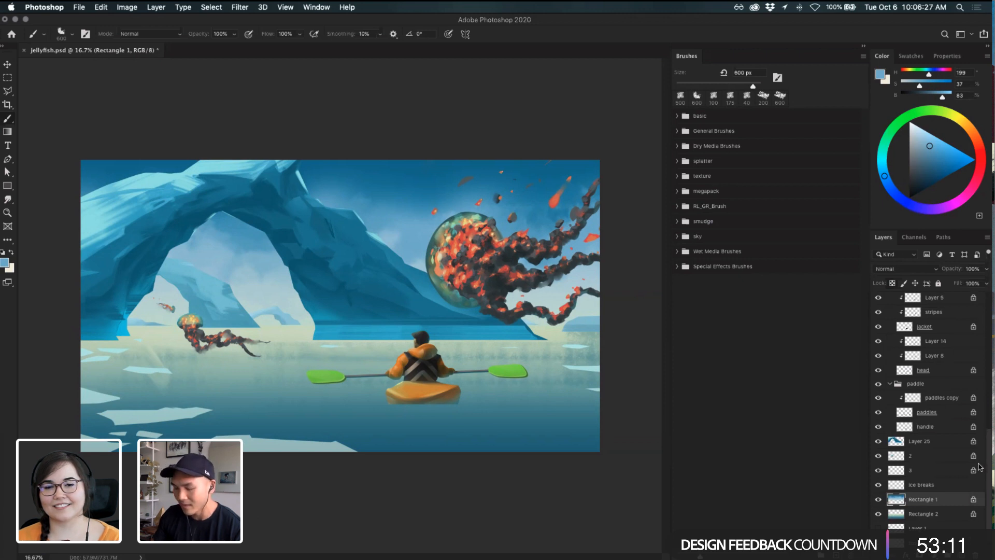
{"action": "scroll", "coordinate": [980, 466], "scroll_direction": "up", "scroll_amount": 1}
{"action": "key", "text": "v"}
{"action": "left_click", "coordinate": [318, 451]}
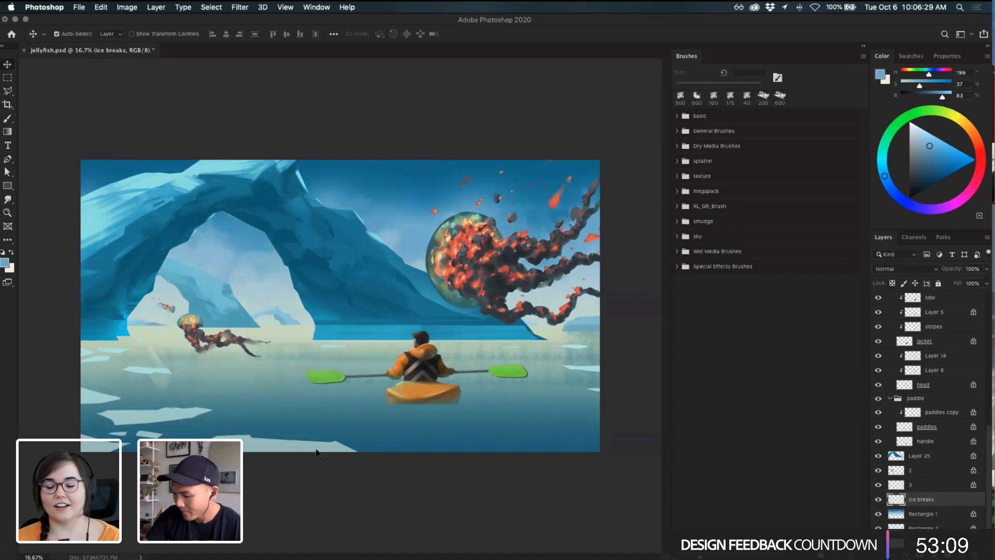
{"action": "key", "text": "b"}
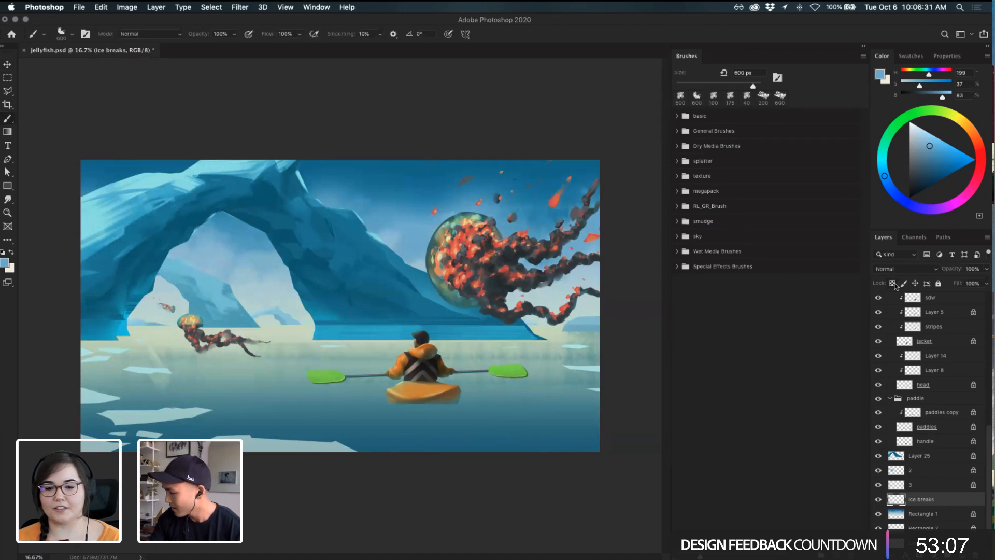
{"action": "left_click", "coordinate": [269, 433], "text": "alt"}
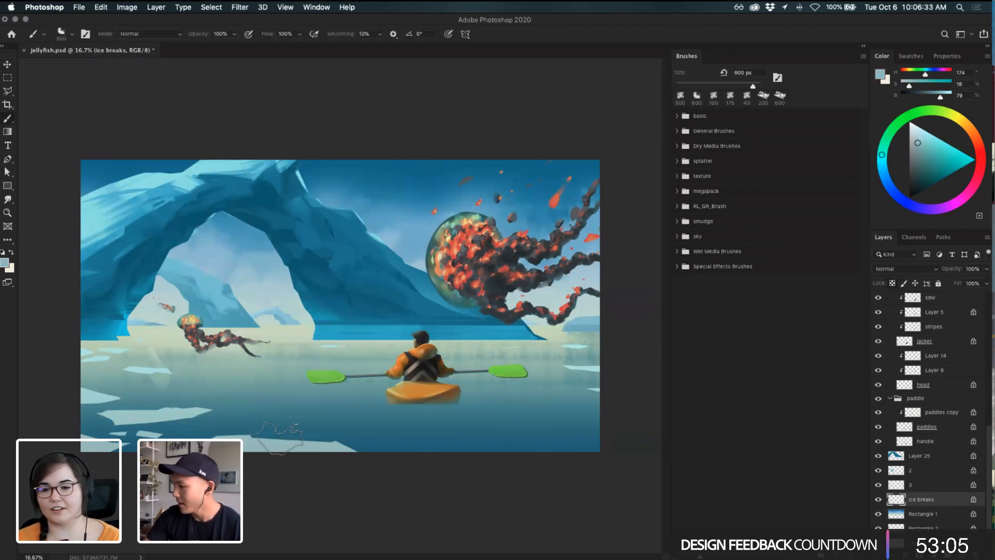
{"action": "left_click_drag", "start_coordinate": [925, 152], "coordinate": [917, 159]}
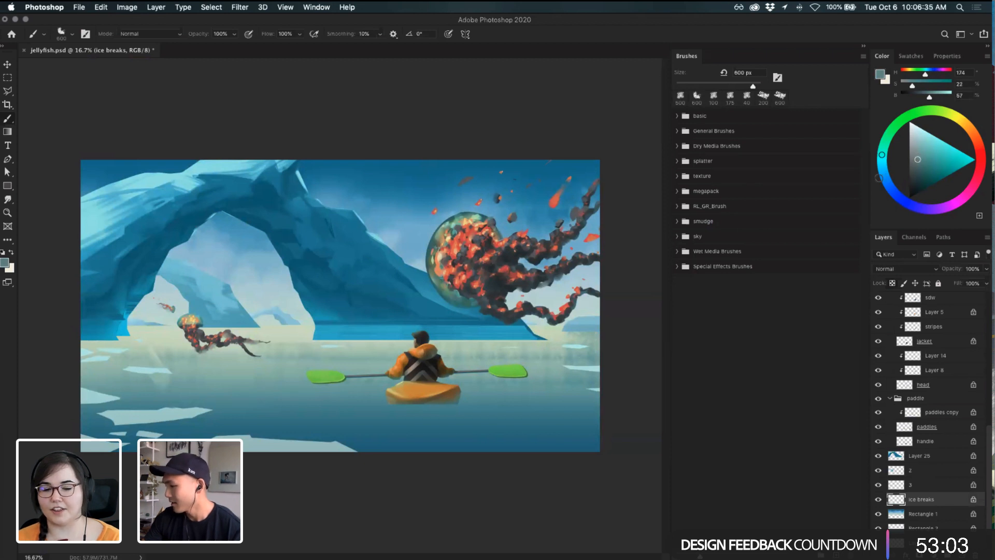
- Expand the basic and General Brushes groups and choose the RL_mod_1 brush
{"action": "left_click", "coordinate": [677, 116]}
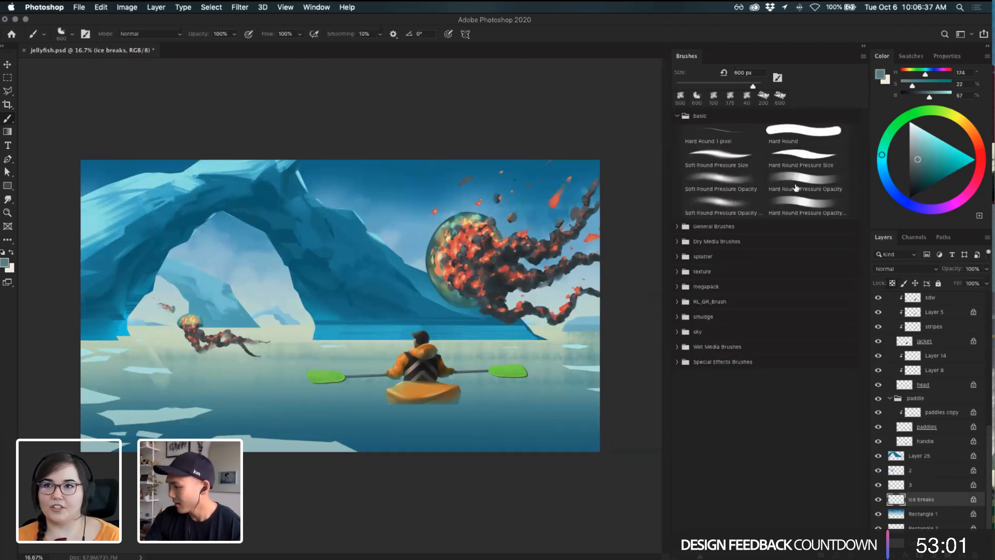
{"action": "left_click", "coordinate": [675, 226]}
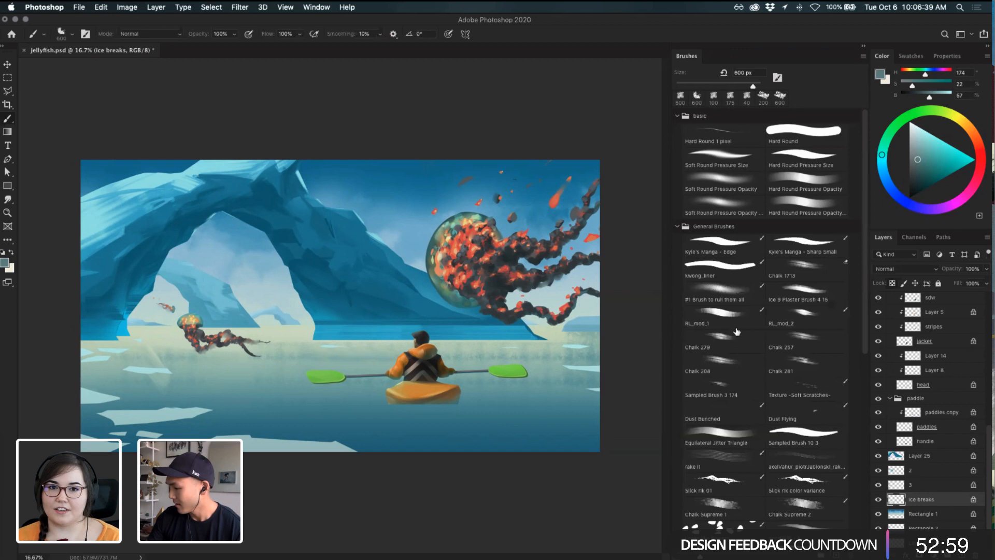
{"action": "left_click", "coordinate": [722, 314]}
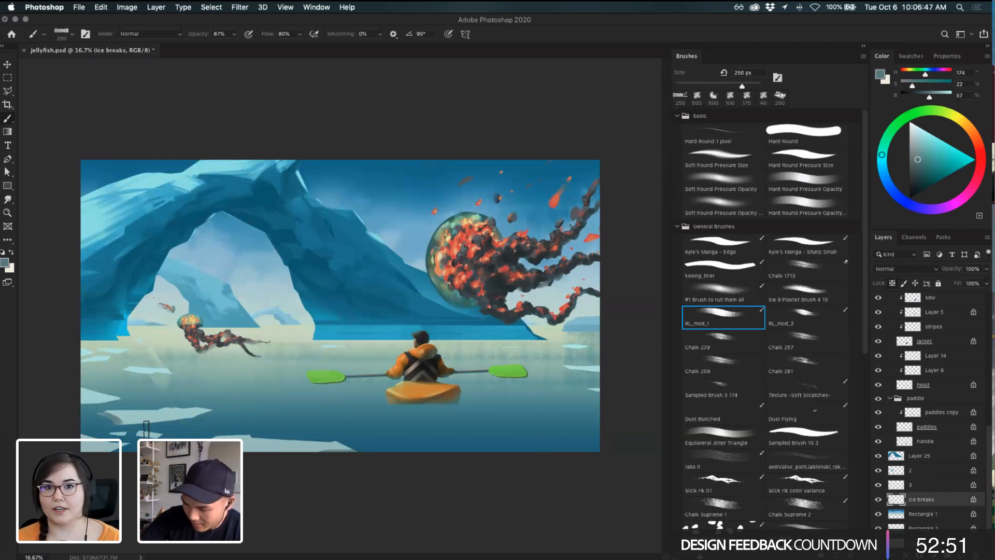
- Sample the pale ice colour, darken it to a grey-teal at 61% brightness and brush it over the ice floes on the water
{"action": "key", "text": "i"}
{"action": "left_click", "coordinate": [133, 415]}
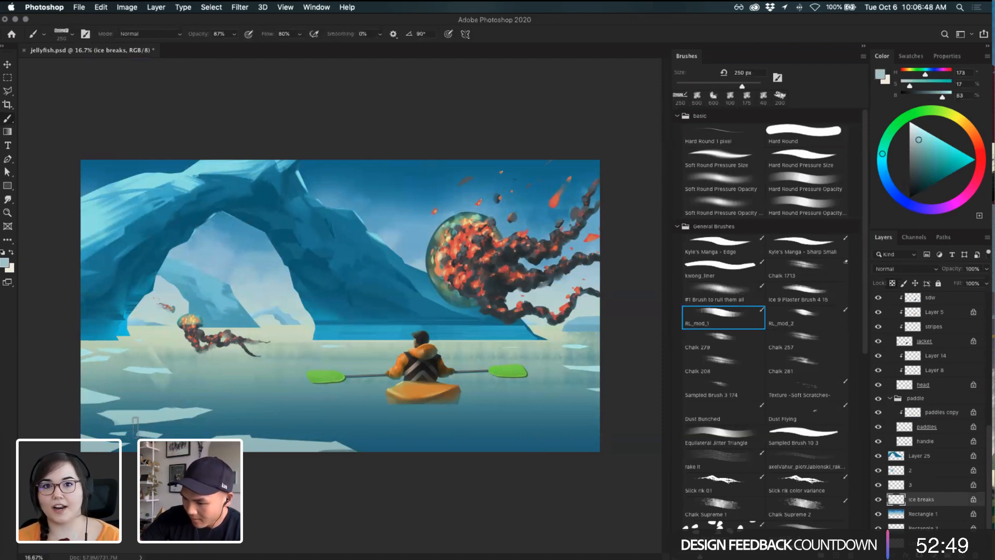
{"action": "left_click", "coordinate": [7, 263]}
{"action": "left_click", "coordinate": [411, 207]}
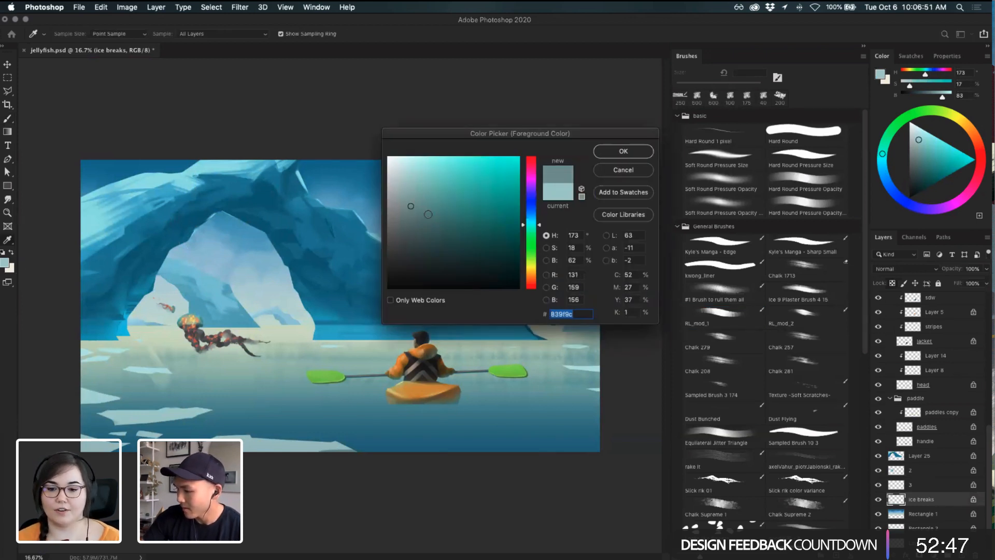
{"action": "left_click", "coordinate": [416, 208]}
{"action": "left_click", "coordinate": [623, 152]}
{"action": "key", "text": "b"}
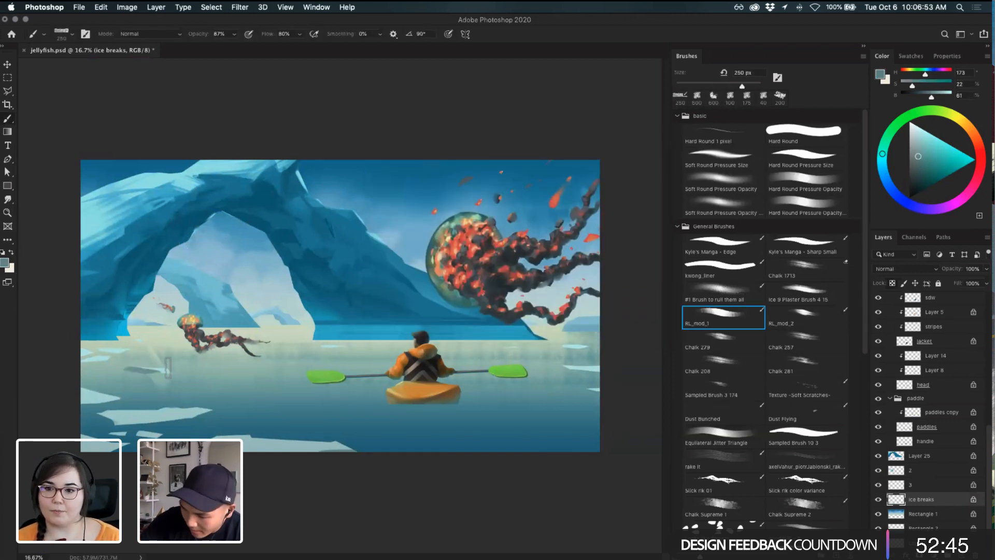
{"action": "left_click_drag", "start_coordinate": [168, 368], "coordinate": [127, 381]}
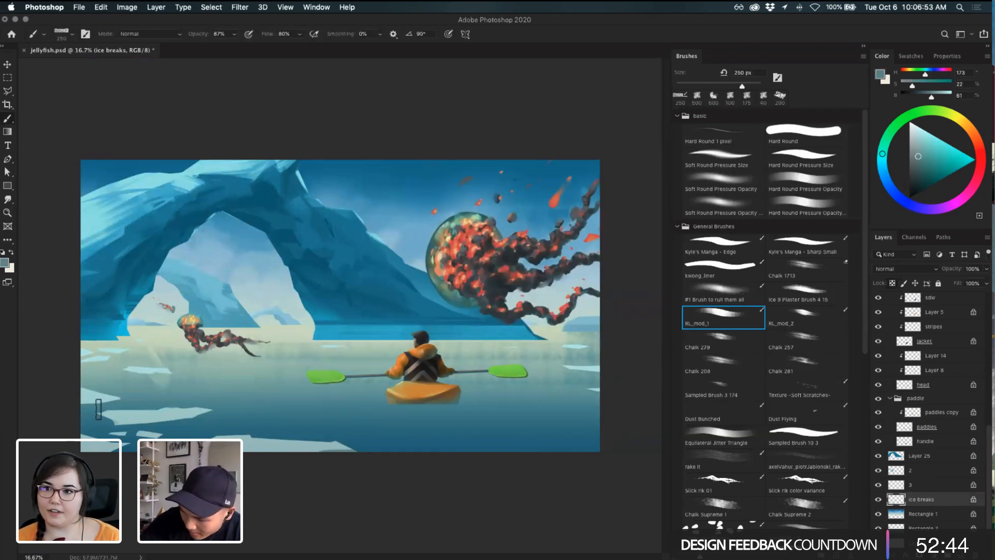
- Sample the pale ice colour from the floe near the canvas's lower edge and darken it to a grey-teal at 68% brightness
{"action": "left_click", "coordinate": [191, 396], "text": "alt"}
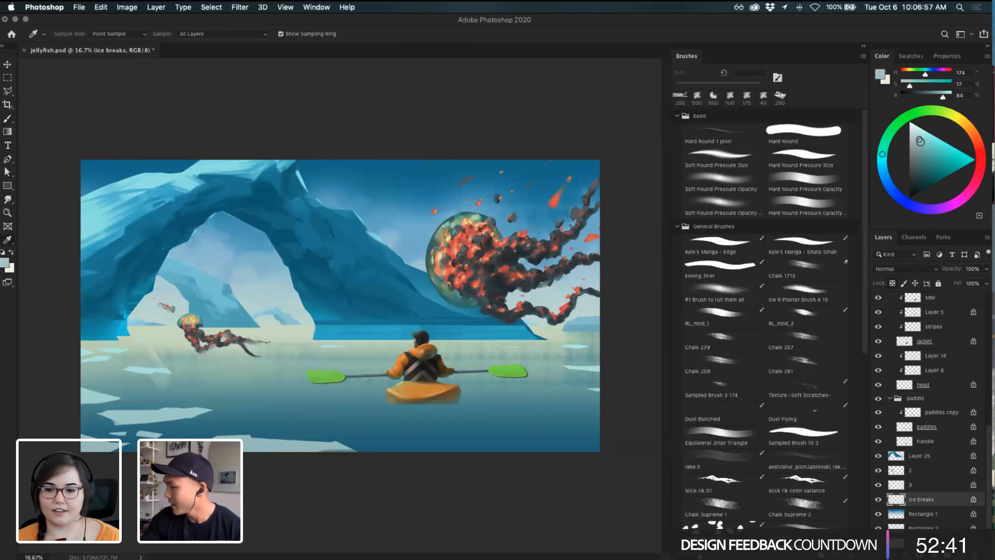
{"action": "left_click_drag", "start_coordinate": [920, 140], "coordinate": [919, 145]}
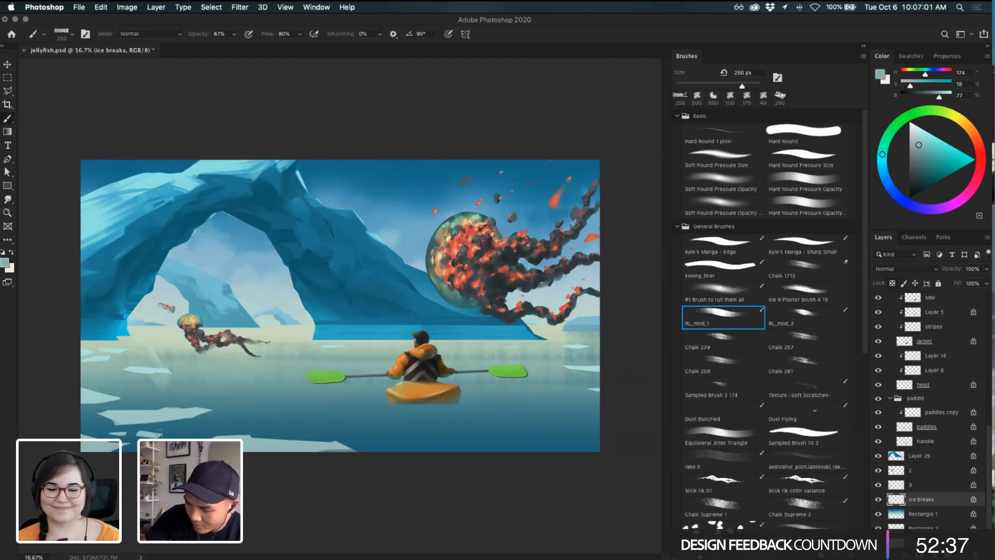
{"action": "left_click_drag", "start_coordinate": [919, 146], "coordinate": [920, 149]}
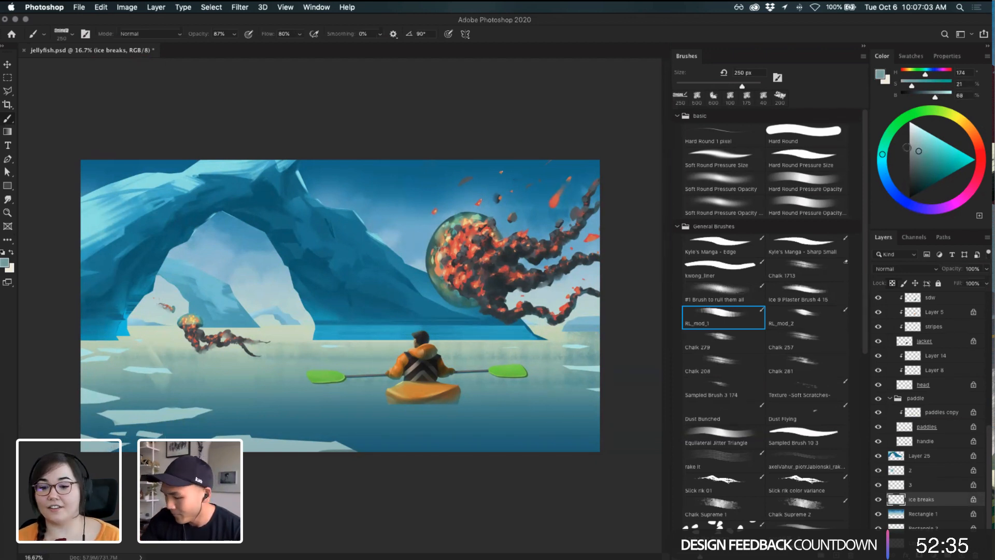
- Reduce the RL_mod_1 brush to 100 px and shade the underside of the large foreground ice floe, undoing the last stroke
{"action": "key", "text": "["}
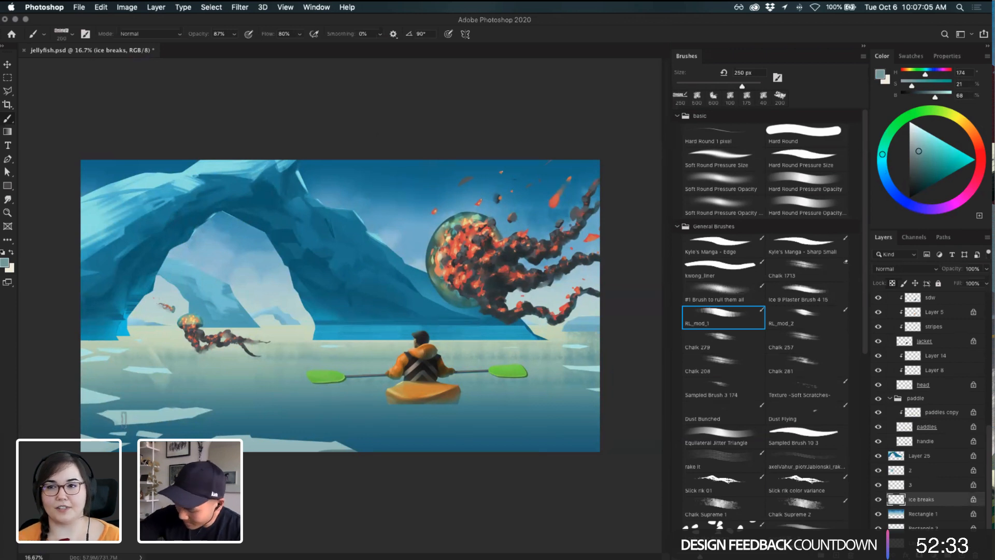
{"action": "key", "text": "["}
{"action": "key", "text": "["}
{"action": "key", "text": "["}
{"action": "key", "text": "["}
{"action": "left_click_drag", "start_coordinate": [101, 417], "coordinate": [196, 422]}
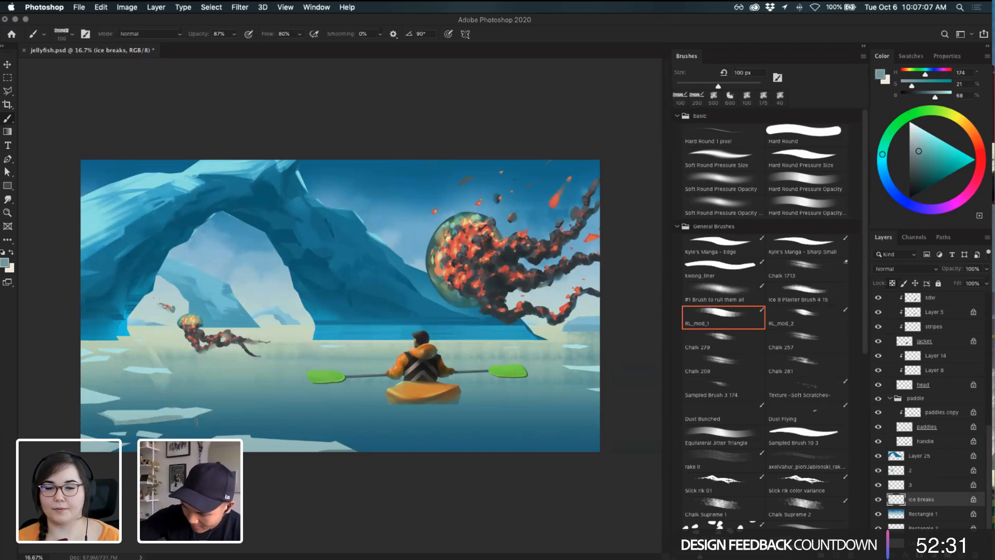
{"action": "key", "text": "super+z"}
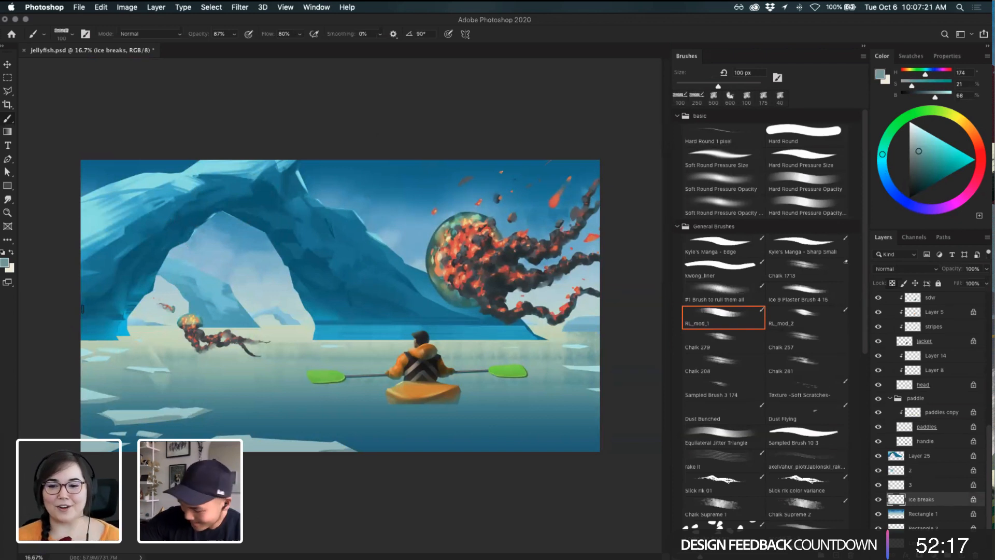
- Reduce the brush to 50 px and shade the small distant ice floes near the horizon, undoing stray strokes
{"action": "key", "text": "bracketleft"}
{"action": "key", "text": "bracketleft"}
{"action": "key", "text": "bracketleft"}
{"action": "left_click_drag", "start_coordinate": [119, 352], "coordinate": [101, 351]}
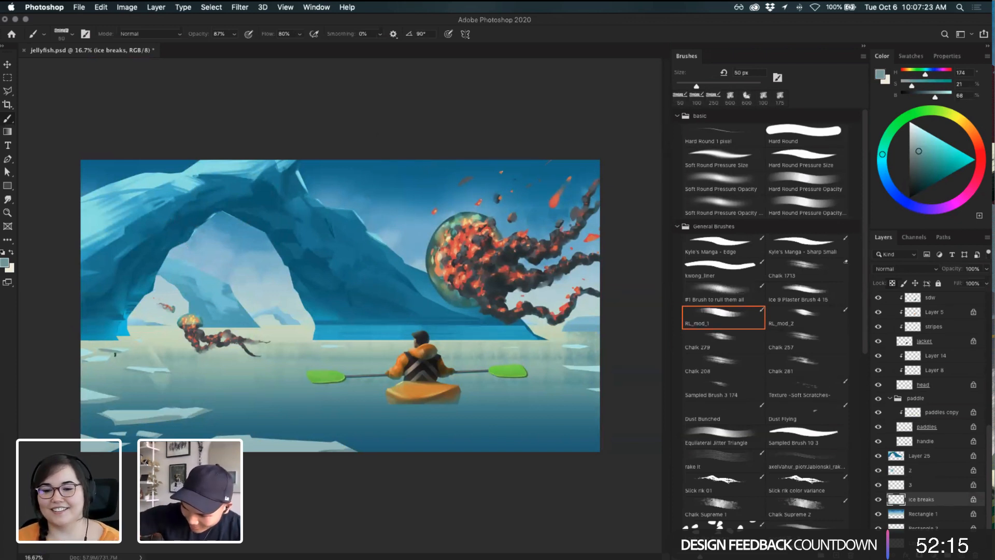
{"action": "key", "text": "super+z"}
{"action": "key", "text": "super+z"}
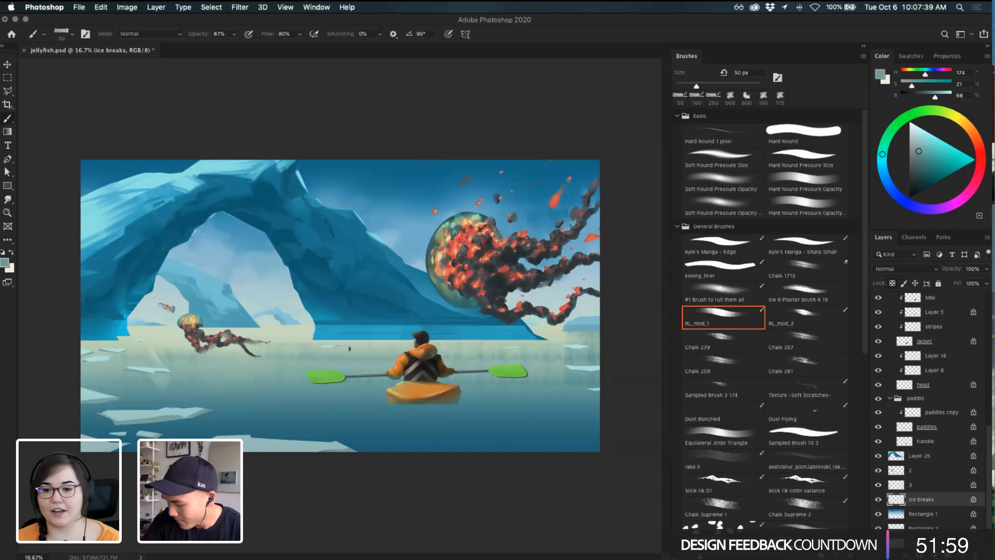
{"action": "left_click_drag", "start_coordinate": [345, 347], "coordinate": [326, 347]}
{"action": "key", "text": "super+z"}
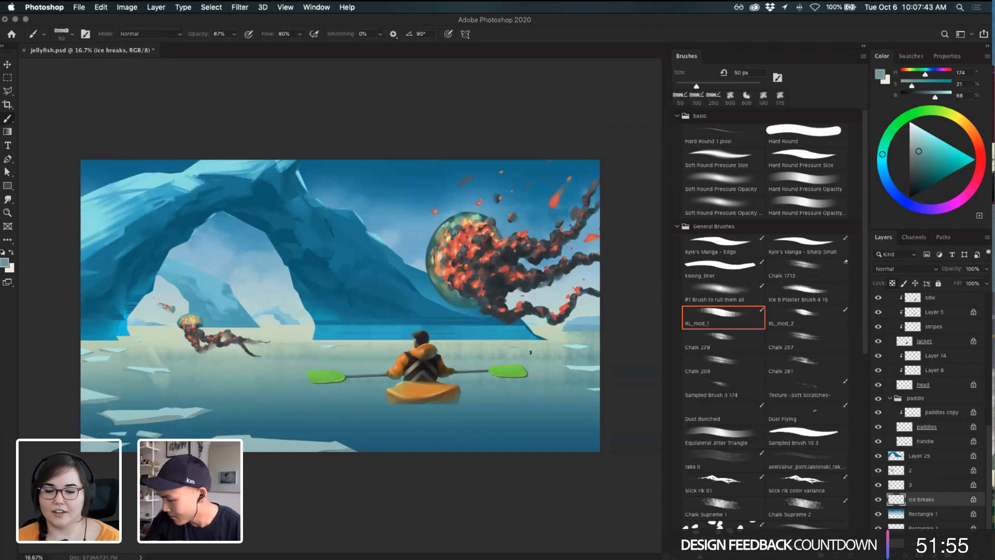
{"action": "key", "text": "super+z"}
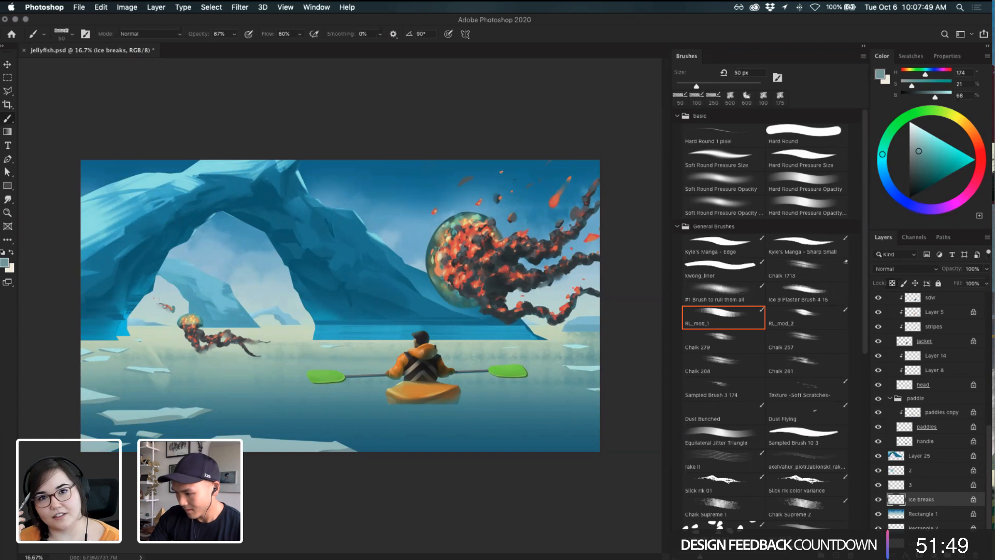
- Select the ice arch's layer, Layer 25, and sample the pale blue from the arch's top for the Brush
{"action": "left_click", "coordinate": [342, 255], "text": "super"}
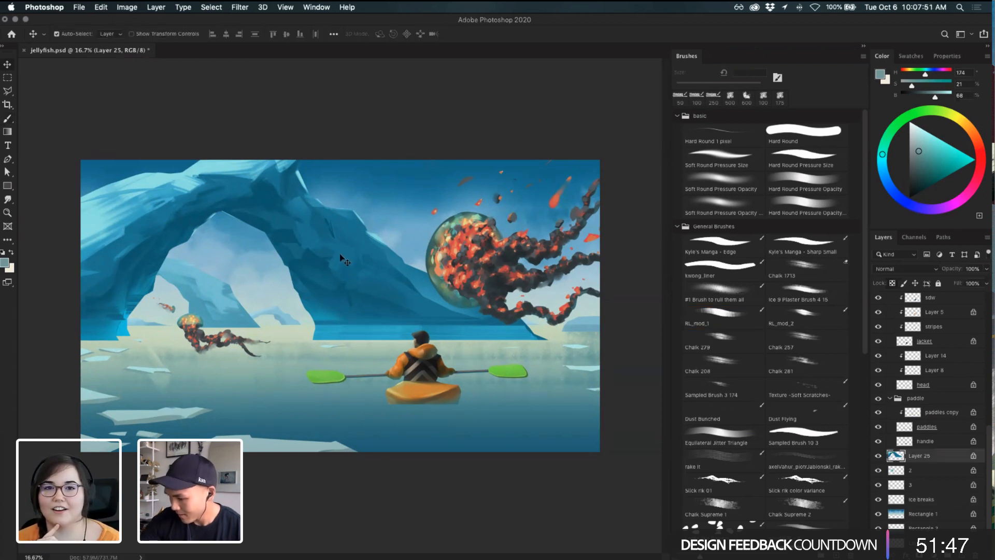
{"action": "key", "text": "i"}
{"action": "left_click", "coordinate": [229, 164]}
{"action": "key", "text": "b"}
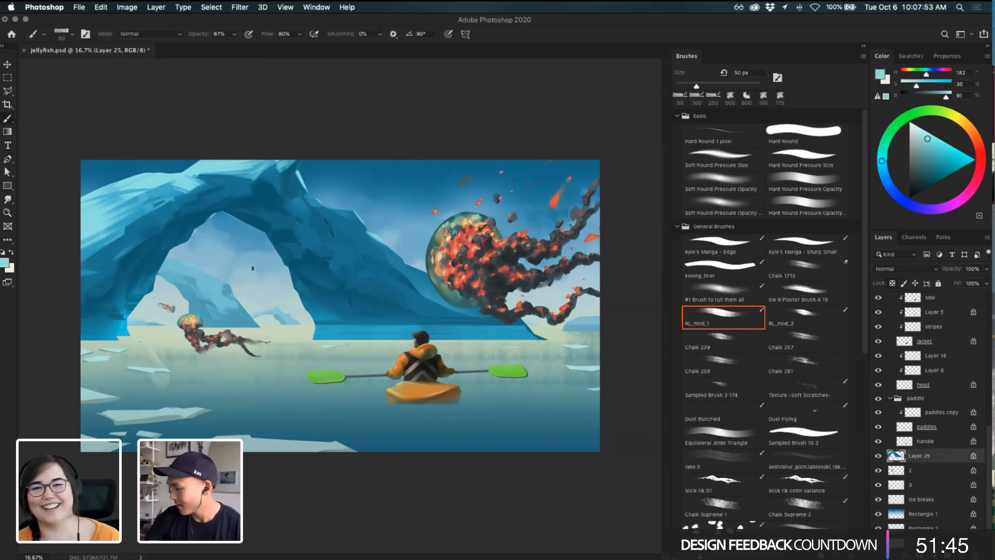
- Reselect Layer 25 and try a pale blue brush stroke on the shaded right side of the ice arch
{"action": "left_click", "coordinate": [892, 441]}
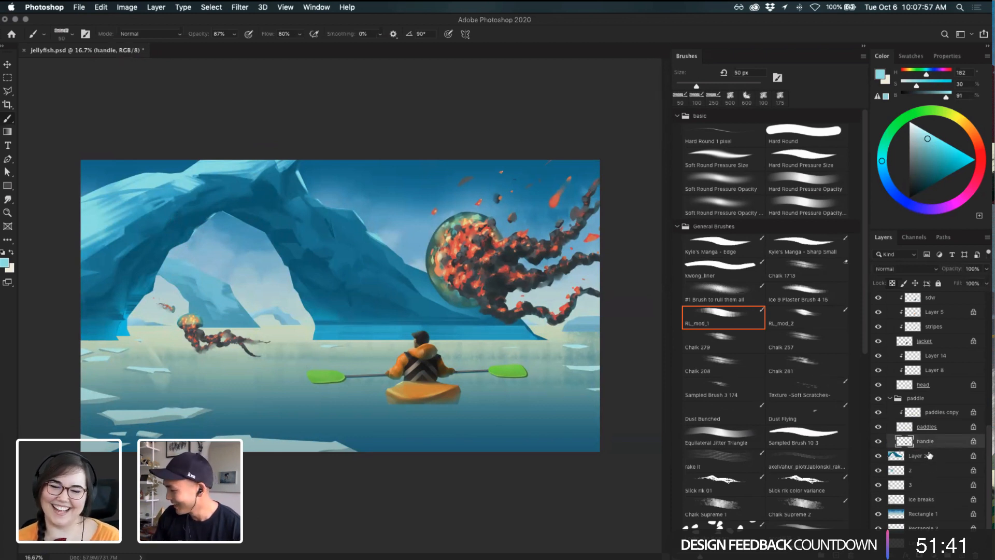
{"action": "key", "text": "v"}
{"action": "left_click", "coordinate": [352, 253]}
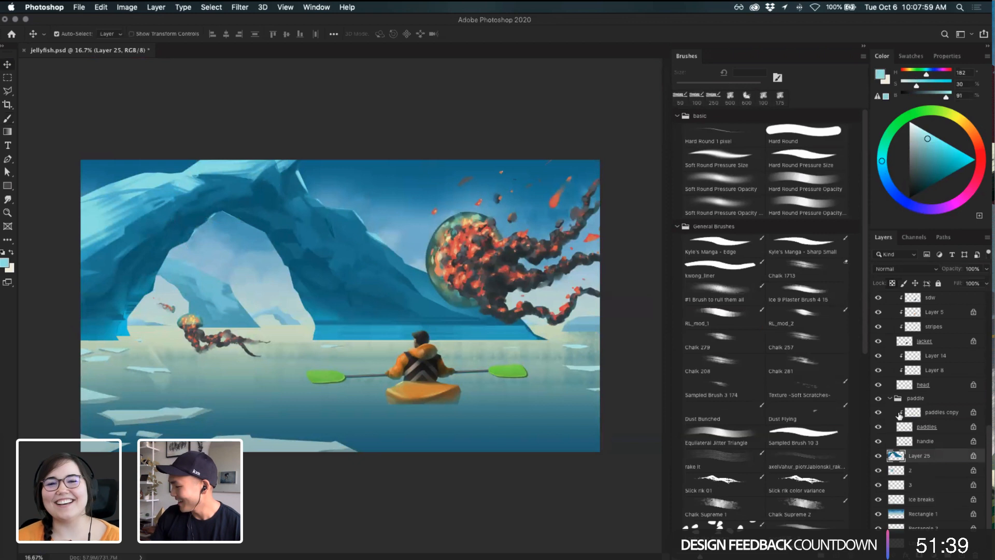
{"action": "key", "text": "b"}
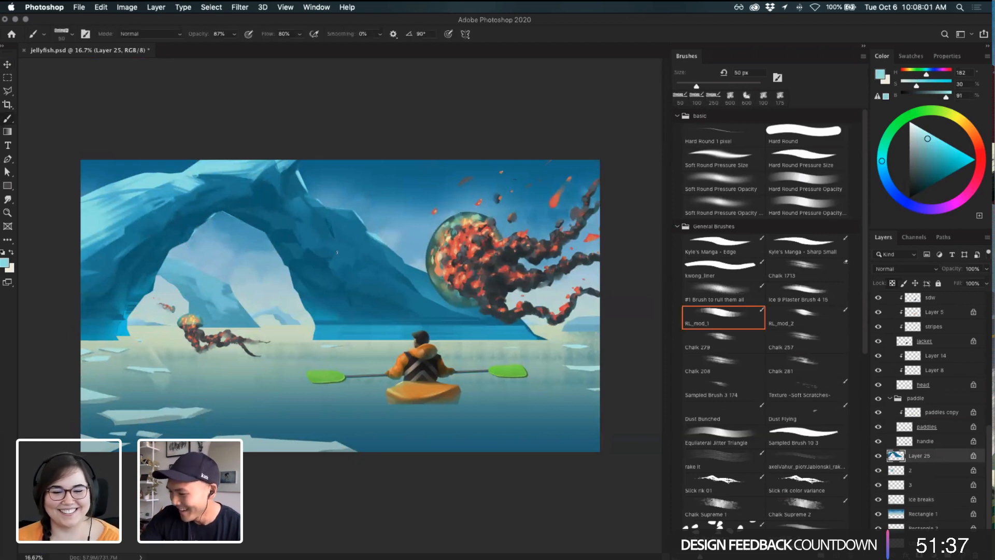
{"action": "left_click_drag", "start_coordinate": [343, 248], "coordinate": [331, 265]}
{"action": "key", "text": "super+z"}
- Sample the shaded blue on the arch's right side and lighten the foreground colour to 3298b2
{"action": "left_click", "coordinate": [345, 255], "text": "alt"}
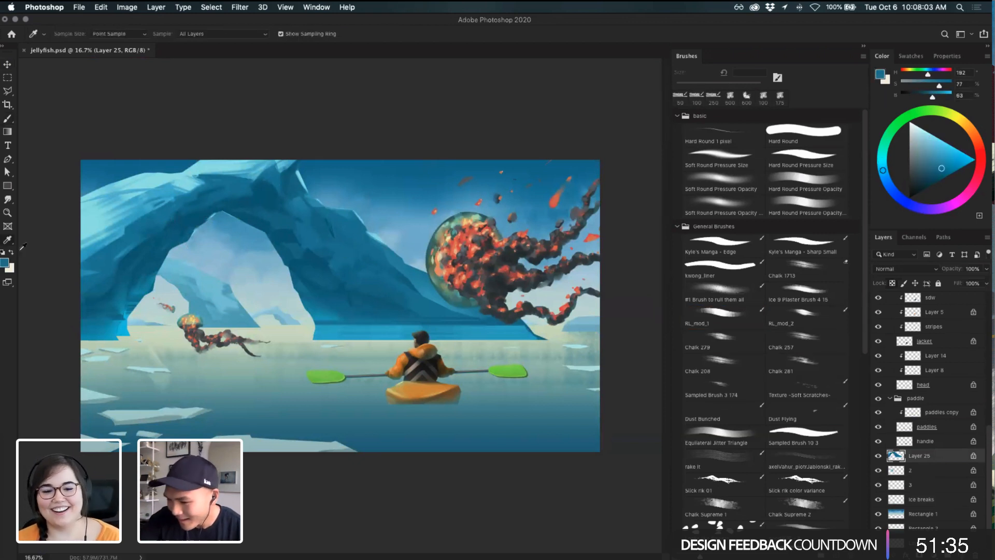
{"action": "left_click", "coordinate": [5, 261]}
{"action": "left_click_drag", "start_coordinate": [485, 205], "coordinate": [482, 195]}
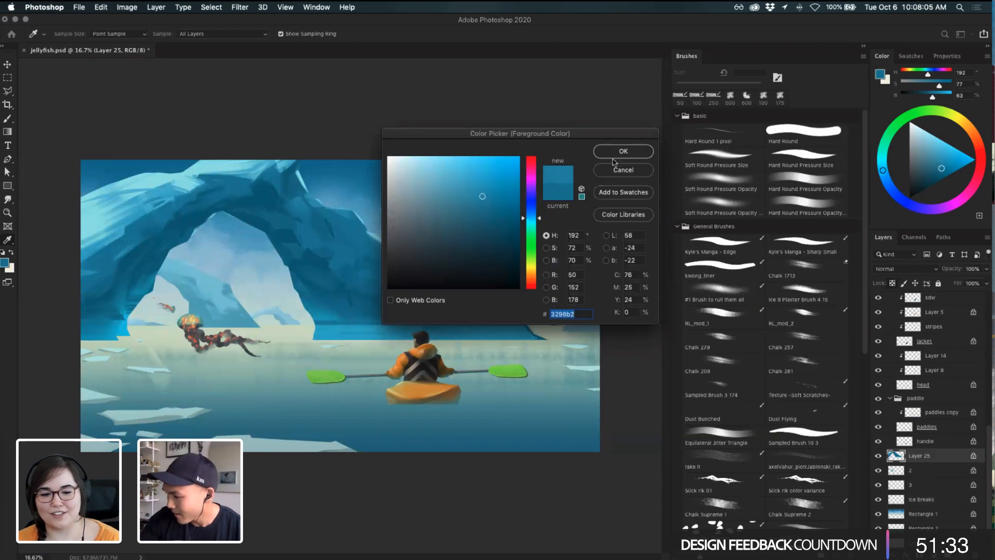
{"action": "left_click", "coordinate": [623, 151]}
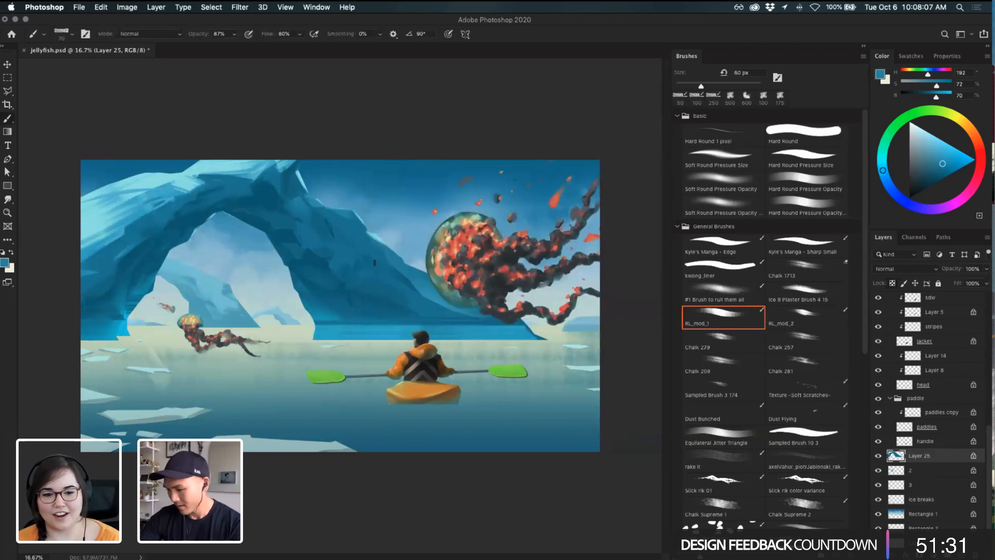
- Try a lighter blue stroke on the arch's right side with the RL_mod_1 brush enlarged to 100 px
{"action": "key", "text": "bracketright"}
{"action": "key", "text": "bracketright"}
{"action": "key", "text": "bracketright"}
{"action": "key", "text": "bracketright"}
{"action": "left_click_drag", "start_coordinate": [340, 252], "coordinate": [335, 258]}
{"action": "key", "text": "super+z"}
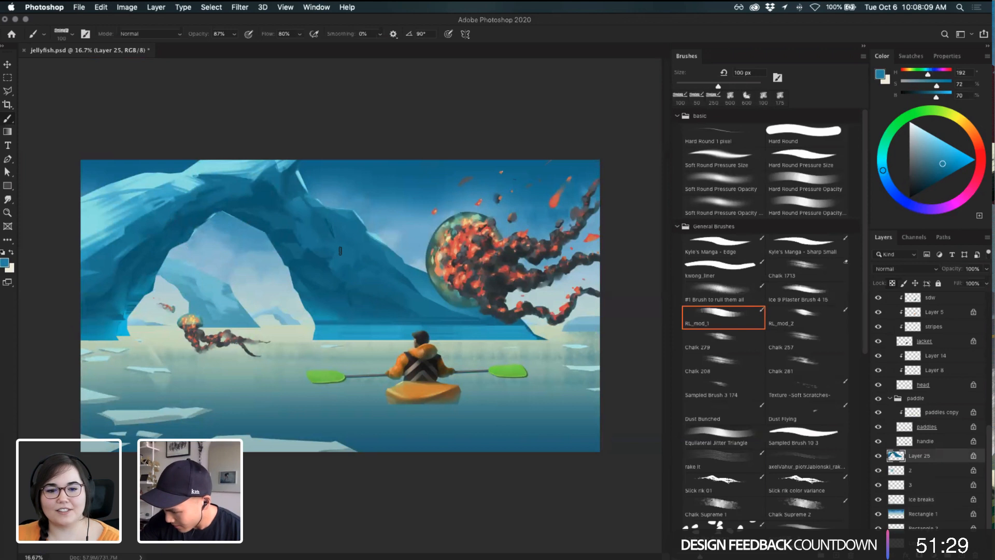
- Lasso a small facet on the arch's right side, paint it with the #1 Brush to rull them all enlarged to 300 px, and deselect
{"action": "key", "text": "l"}
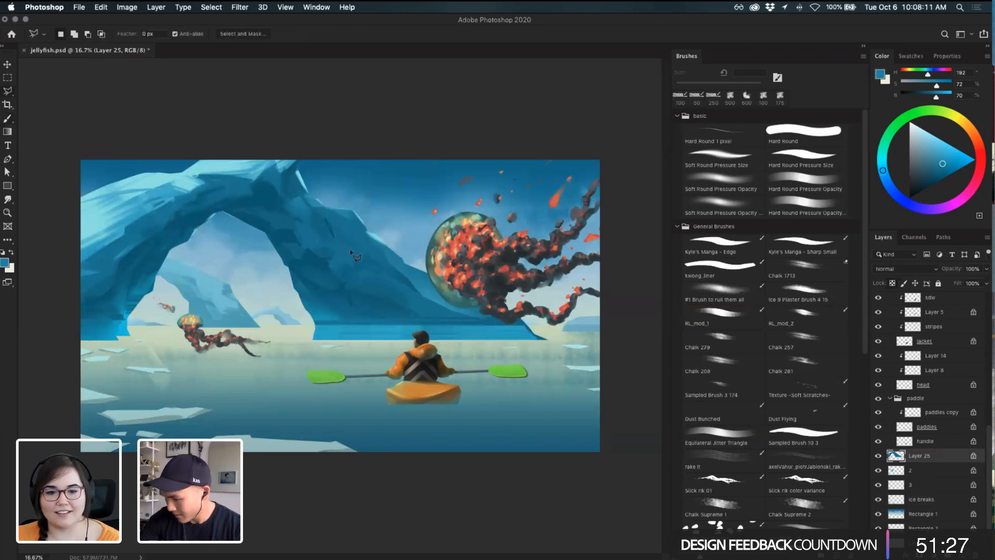
{"action": "mouse_move", "coordinate": [336, 255]}
{"action": "left_mouse_down"}
{"action": "mouse_move", "coordinate": [355, 248]}
{"action": "mouse_move", "coordinate": [346, 266]}
{"action": "mouse_move", "coordinate": [334, 263]}
{"action": "left_mouse_up"}
{"action": "key", "text": "b"}
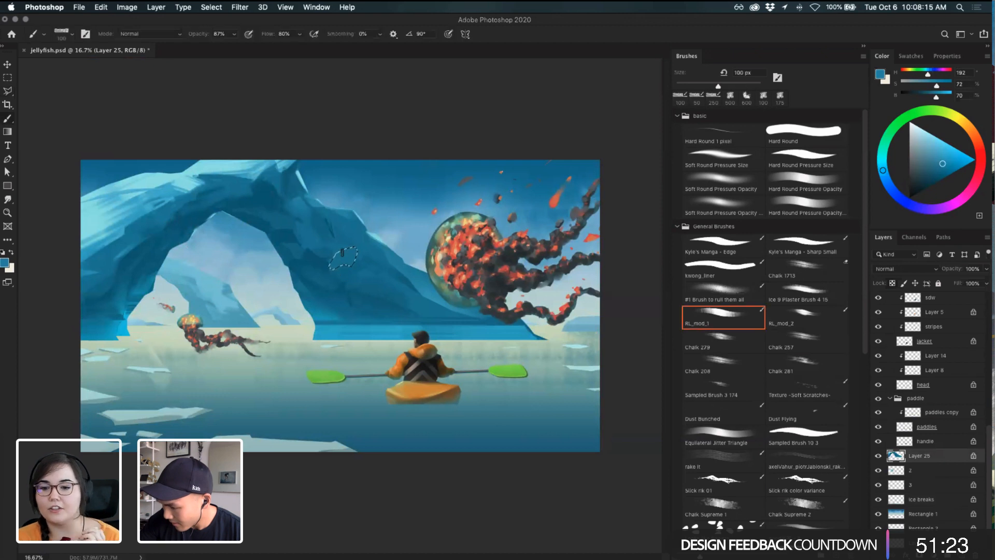
{"action": "left_click", "coordinate": [731, 208]}
{"action": "left_click", "coordinate": [731, 289]}
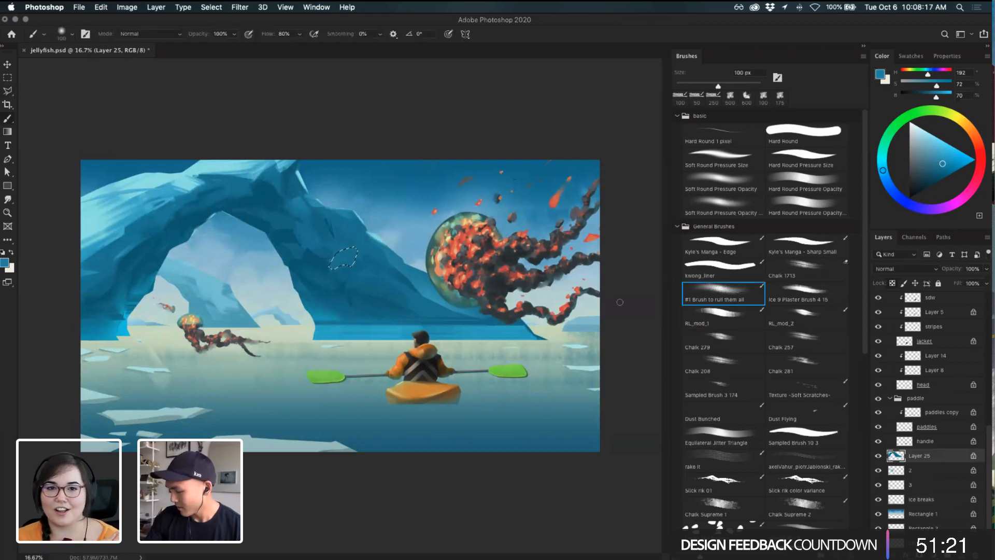
{"action": "key", "text": "bracketright"}
{"action": "key", "text": "bracketright"}
{"action": "key", "text": "bracketright"}
{"action": "key", "text": "bracketright"}
{"action": "key", "text": "bracketright"}
{"action": "key", "text": "bracketright"}
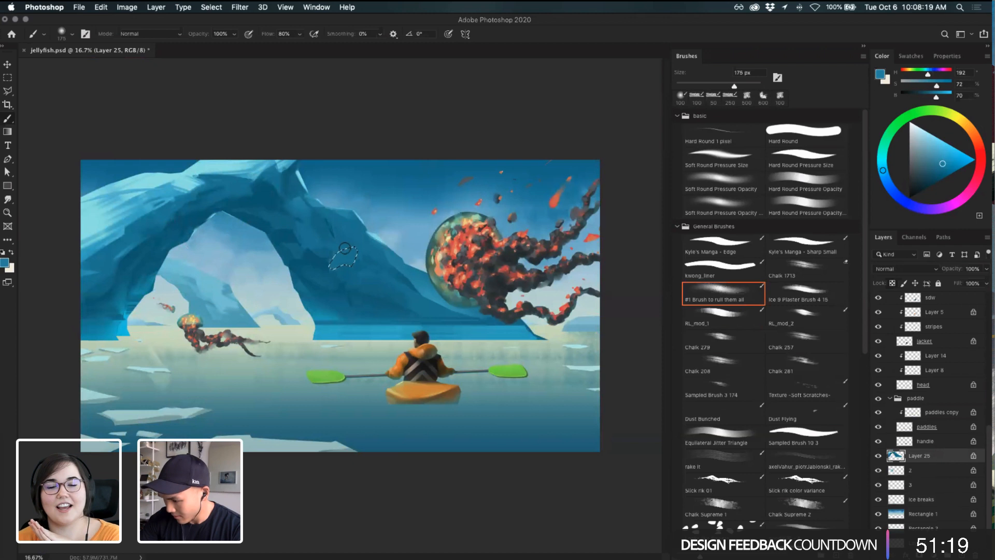
{"action": "key", "text": "super+d"}
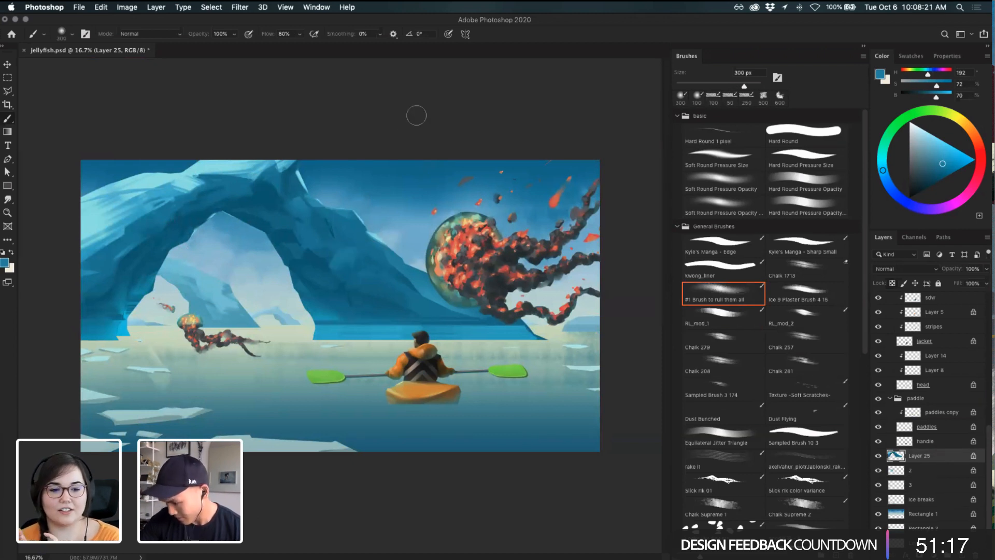
- Lasso a long narrow facet below the arch's peak, paint it with the lighter blue, and deselect
{"action": "key", "text": "l"}
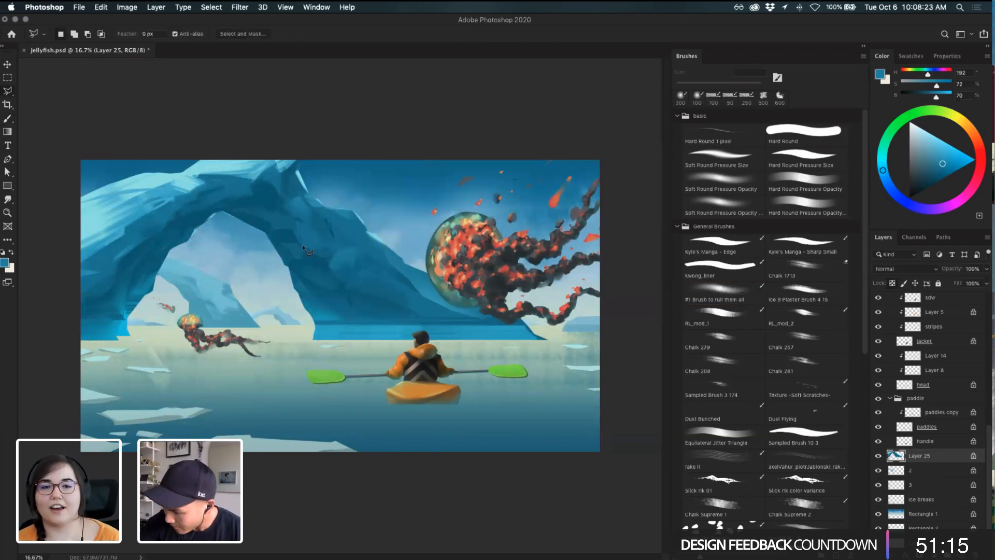
{"action": "mouse_move", "coordinate": [303, 222]}
{"action": "left_mouse_down"}
{"action": "mouse_move", "coordinate": [288, 208]}
{"action": "mouse_move", "coordinate": [300, 191]}
{"action": "mouse_move", "coordinate": [311, 247]}
{"action": "left_mouse_up"}
{"action": "key", "text": "b"}
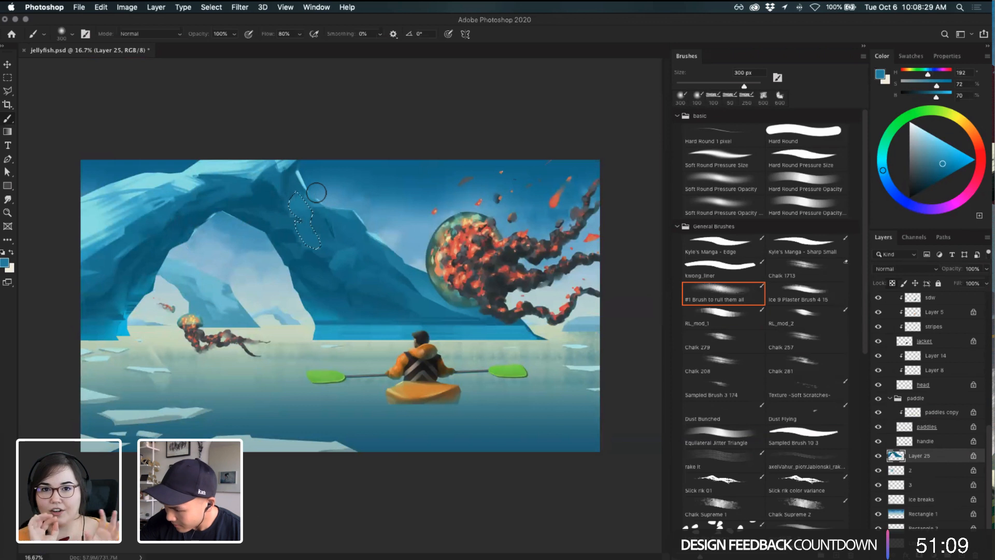
{"action": "key", "text": "super+d"}
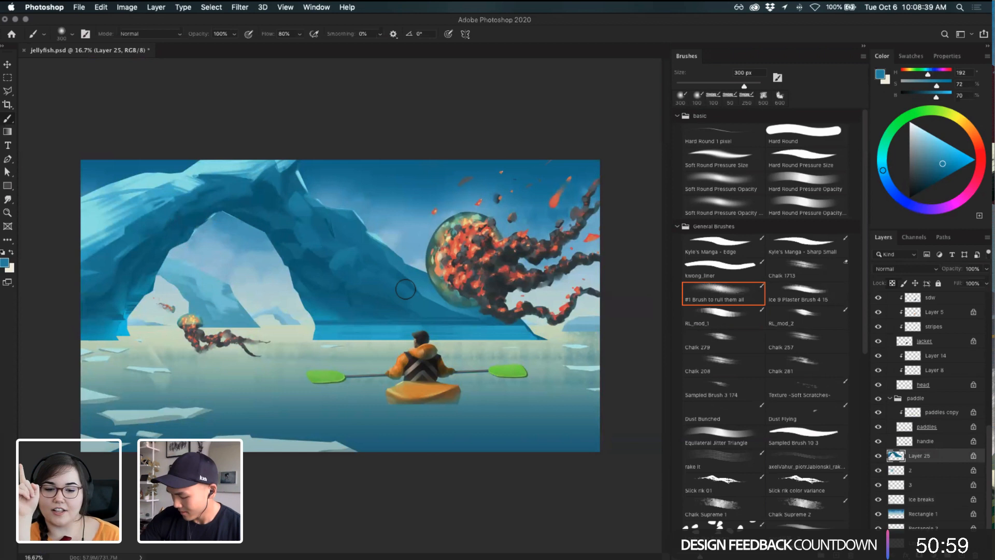
- Outline a facet on the arch's far left slope, paint it with pale blue sampled from the ice, and deselect
{"action": "key", "text": "l"}
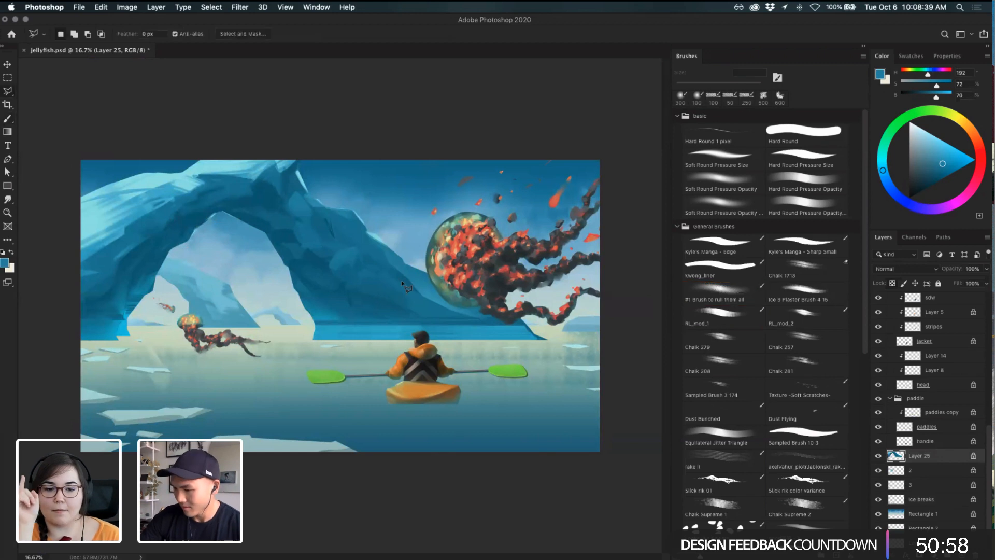
{"action": "left_click", "coordinate": [125, 227]}
{"action": "left_click", "coordinate": [124, 236]}
{"action": "left_click", "coordinate": [79, 263]}
{"action": "left_click", "coordinate": [74, 263]}
{"action": "left_click", "coordinate": [83, 232]}
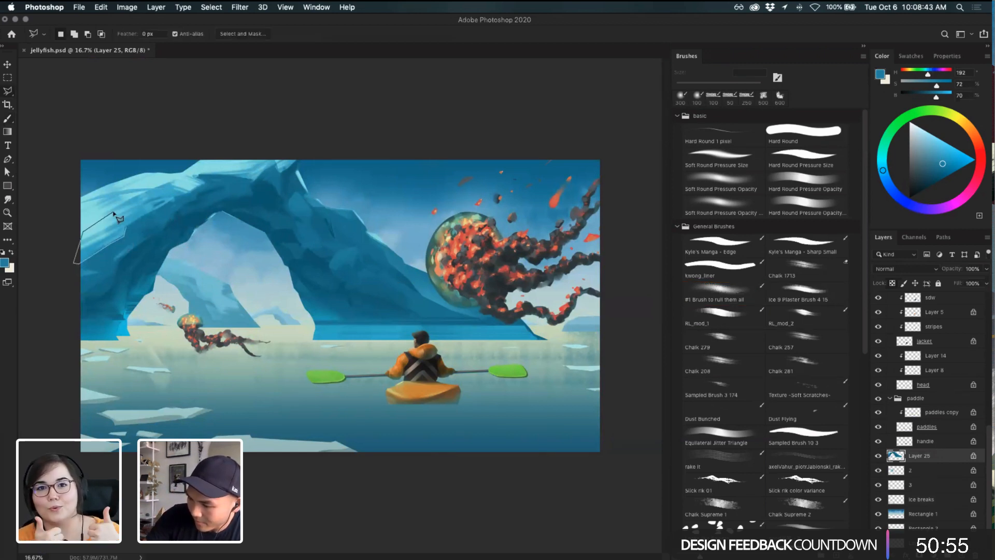
{"action": "left_click", "coordinate": [114, 213]}
{"action": "key", "text": "i"}
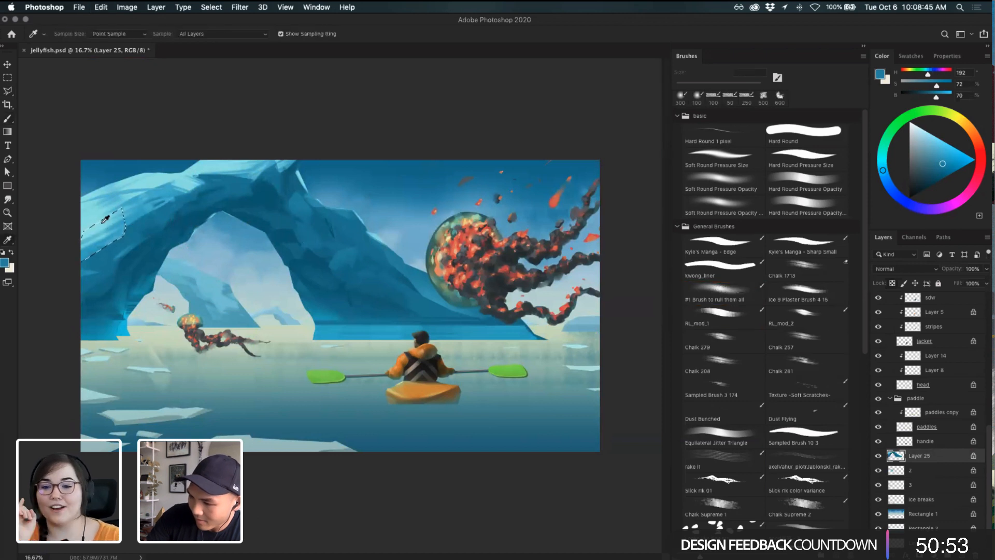
{"action": "left_click", "coordinate": [99, 227]}
{"action": "key", "text": "b"}
{"action": "key", "text": "super+d"}
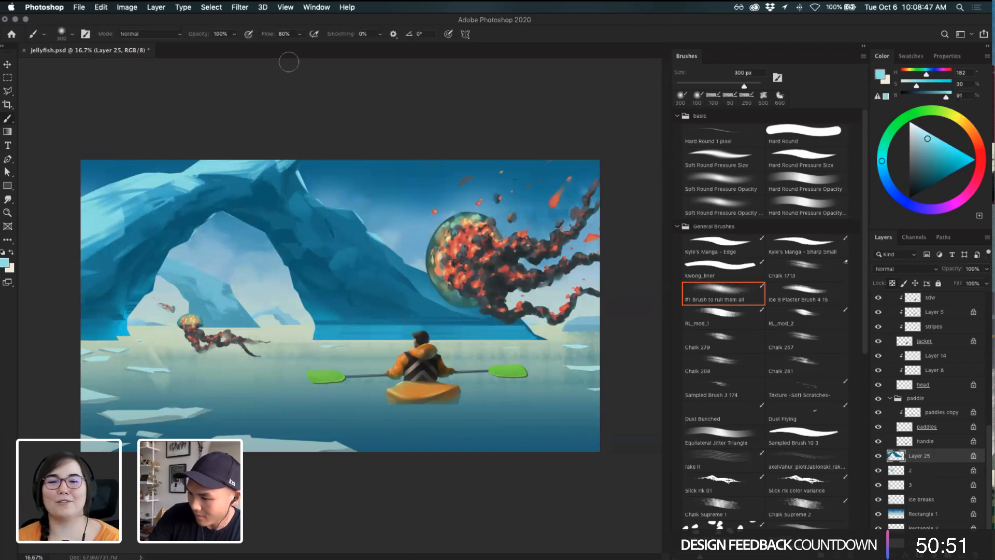
- Try blending the painted ice with the 500 px Smudge tool at 80% strength
{"action": "key", "text": "r"}
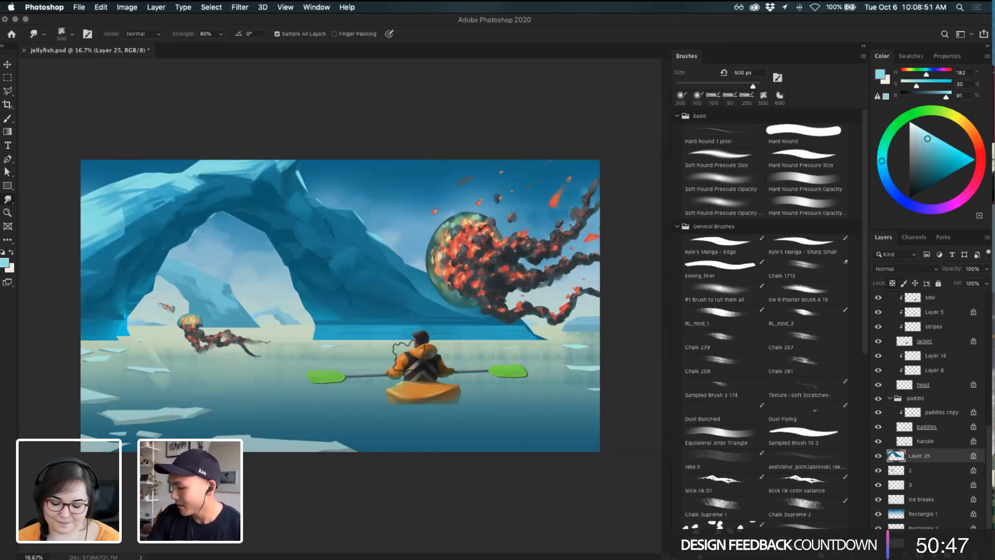
{"action": "key", "text": "super+z"}
- Choose the Kwong_liner brush at 12 px and add a new layer above the handle layer
{"action": "key", "text": "b"}
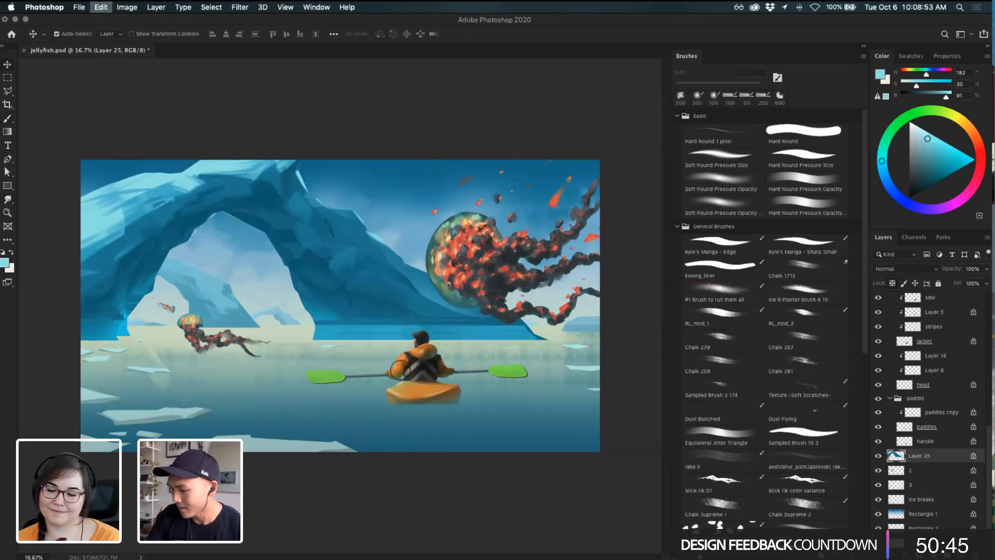
{"action": "left_click", "coordinate": [724, 269]}
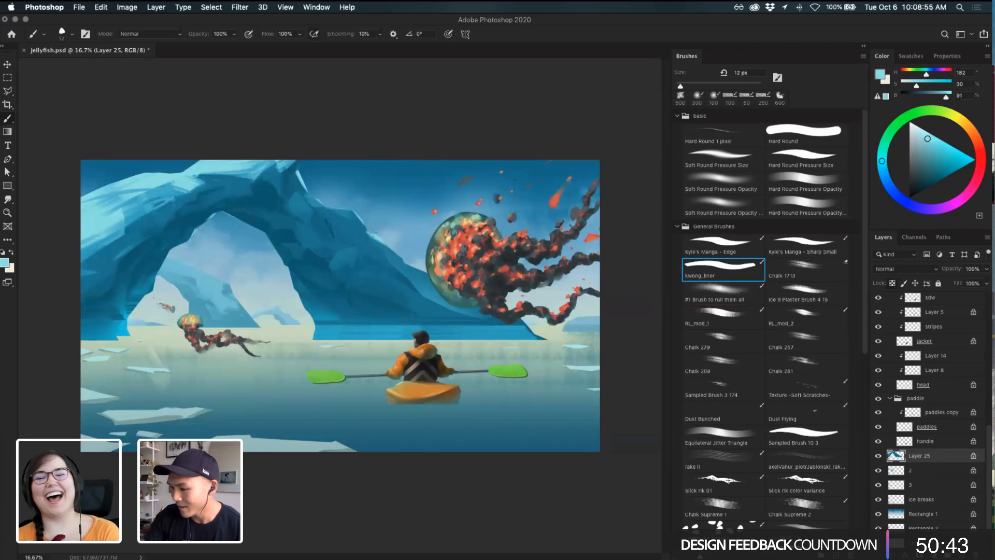
{"action": "left_click", "coordinate": [946, 444]}
{"action": "key", "text": "alt+shift+super+n"}
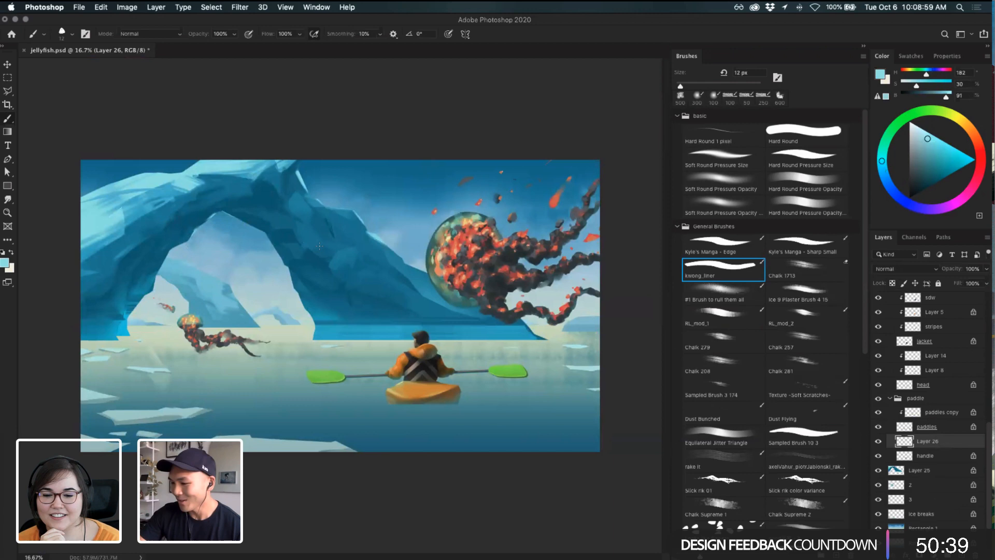
- Try circling a patch on the arch's right slope with the light-blue liner brush, and undo the mark
{"action": "left_click", "coordinate": [345, 257], "text": "alt"}
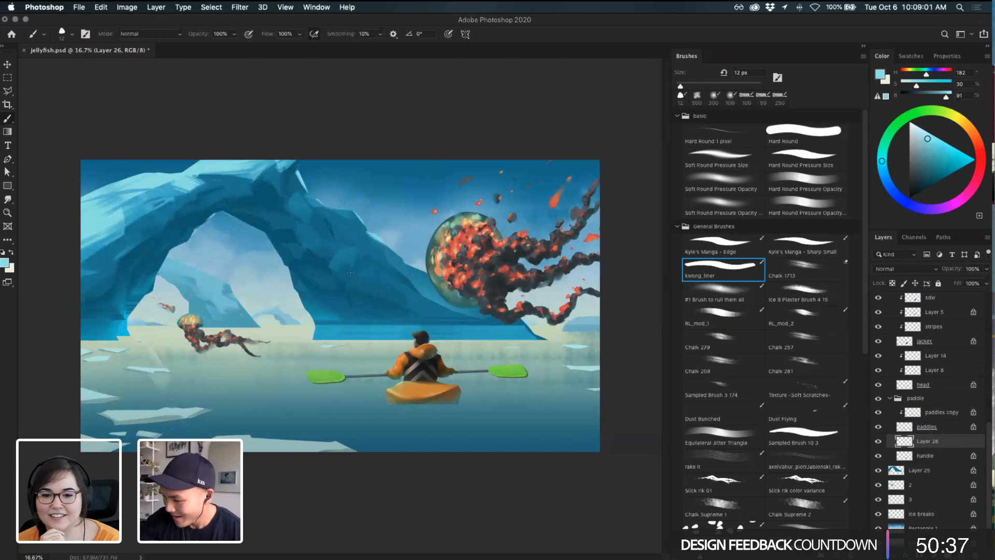
{"action": "scroll", "coordinate": [351, 272], "scroll_direction": "up", "scroll_amount": 1}
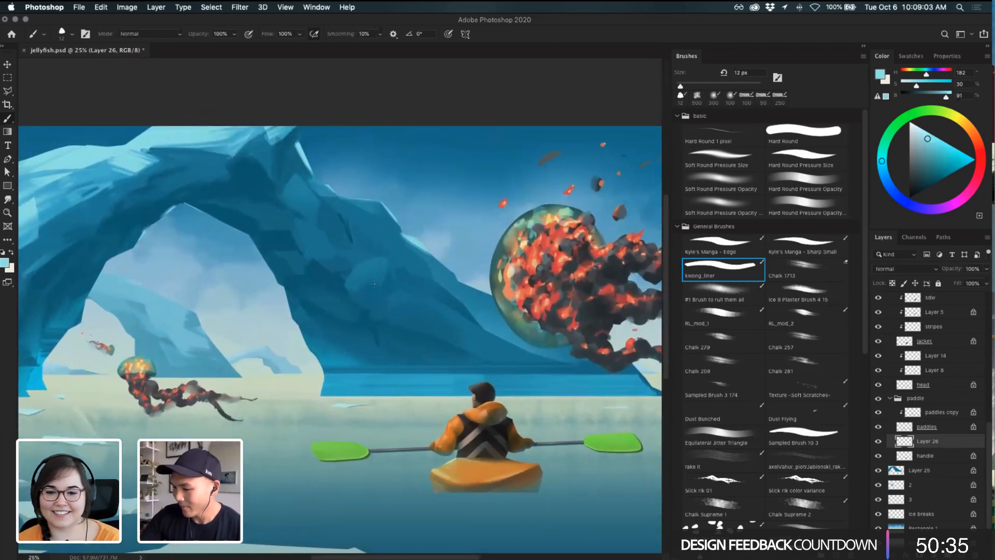
{"action": "left_click_drag", "start_coordinate": [372, 307], "coordinate": [361, 299]}
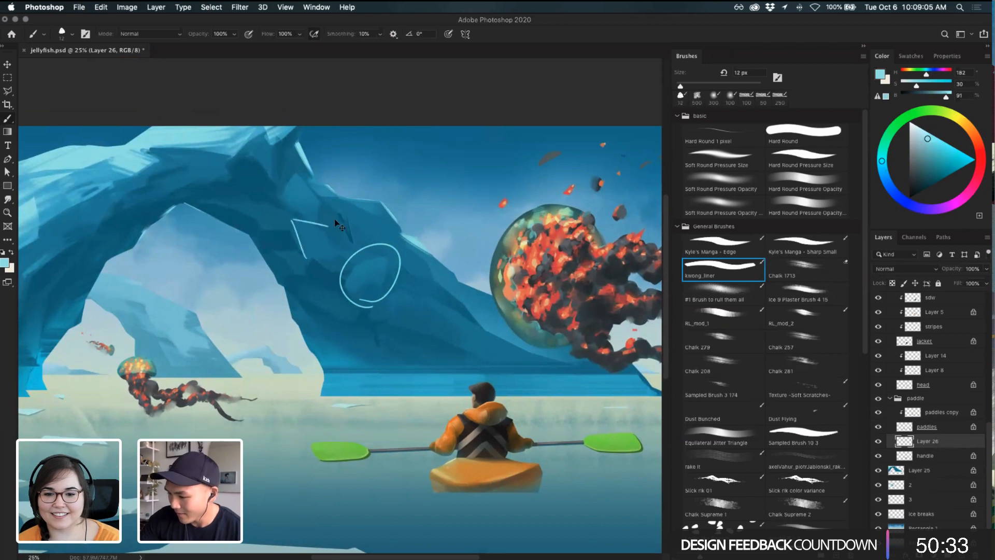
{"action": "key", "text": "super+z"}
- Sketch light-blue outlines of three angular facets down the arch's right slope, starting from below its peak
{"action": "mouse_move", "coordinate": [340, 286]}
{"action": "left_mouse_down"}
{"action": "mouse_move", "coordinate": [392, 251]}
{"action": "mouse_move", "coordinate": [336, 290]}
{"action": "left_mouse_up"}
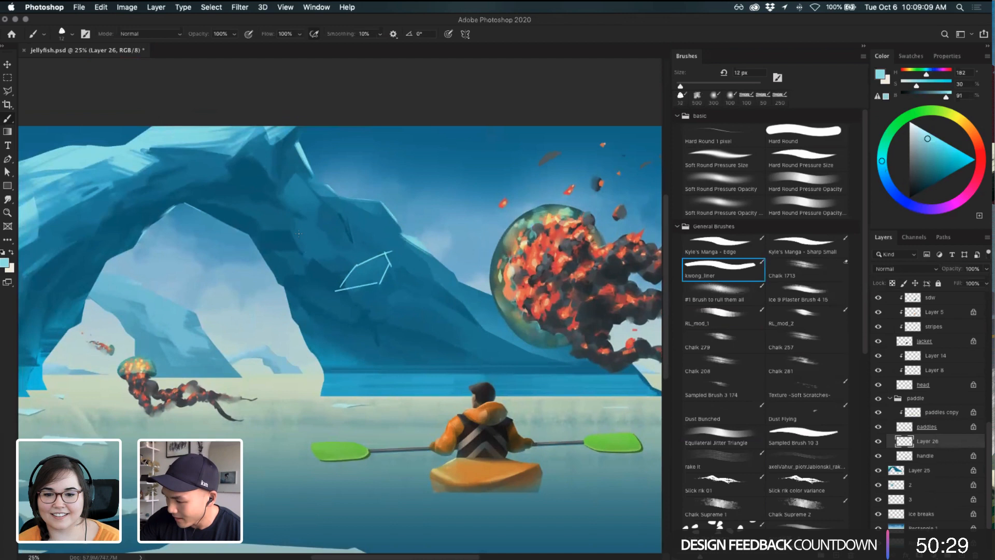
{"action": "mouse_move", "coordinate": [305, 255]}
{"action": "left_mouse_down"}
{"action": "mouse_move", "coordinate": [291, 221]}
{"action": "mouse_move", "coordinate": [325, 236]}
{"action": "mouse_move", "coordinate": [306, 255]}
{"action": "left_mouse_up"}
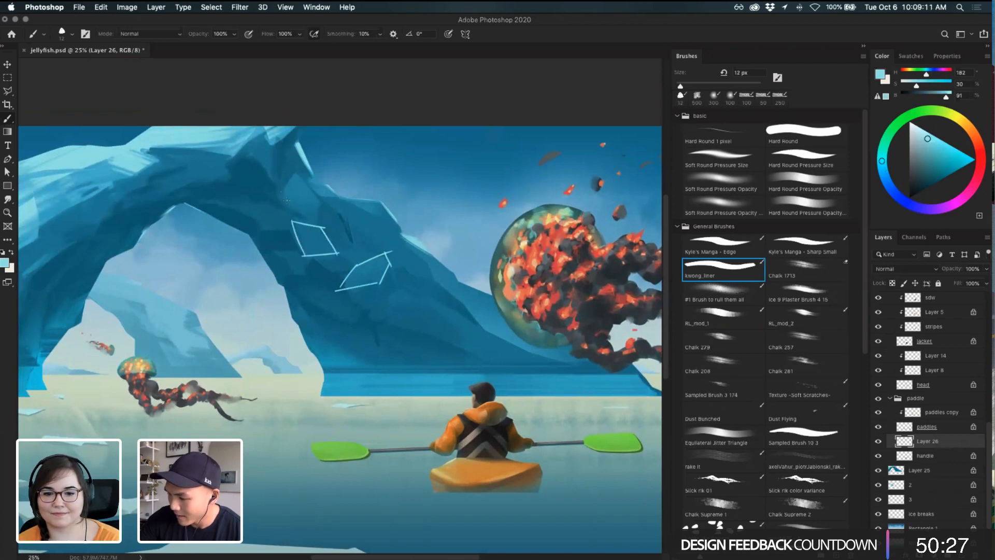
{"action": "mouse_move", "coordinate": [280, 192]}
{"action": "left_mouse_down"}
{"action": "mouse_move", "coordinate": [297, 214]}
{"action": "mouse_move", "coordinate": [318, 224]}
{"action": "left_mouse_up"}
{"action": "mouse_move", "coordinate": [299, 175]}
{"action": "left_mouse_down"}
{"action": "mouse_move", "coordinate": [321, 205]}
{"action": "mouse_move", "coordinate": [274, 199]}
{"action": "left_mouse_up"}
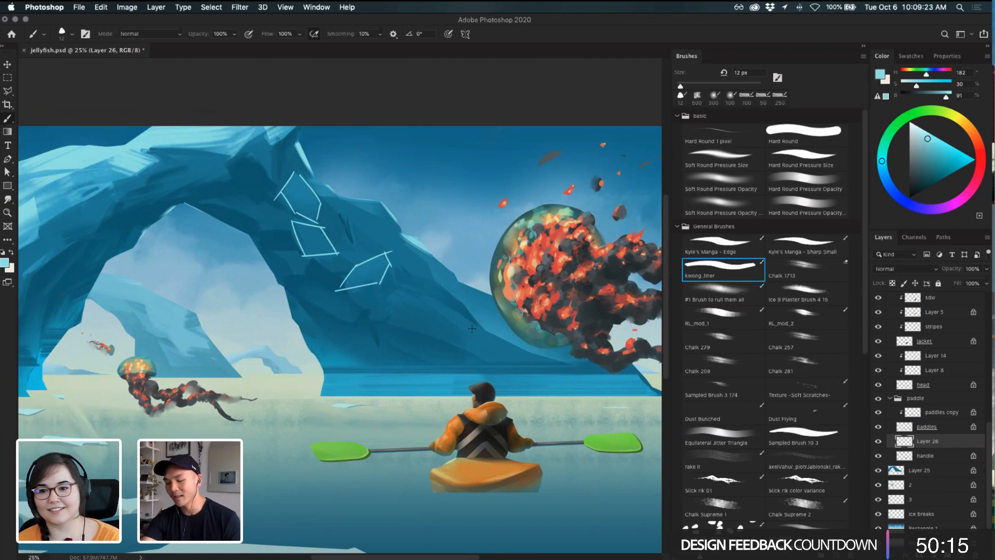
- Undo all the facet outlines sketched on the arch's right slope
{"action": "key", "text": "super+z"}
{"action": "key", "text": "super+z"}
{"action": "key", "text": "super+z"}
{"action": "key", "text": "super+z"}
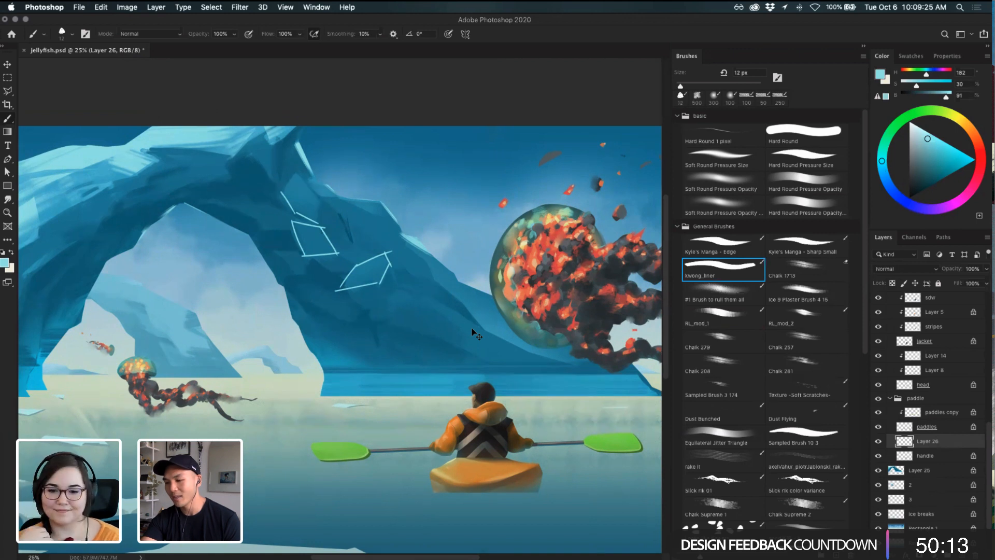
{"action": "key", "text": "super+z"}
{"action": "key", "text": "super+z"}
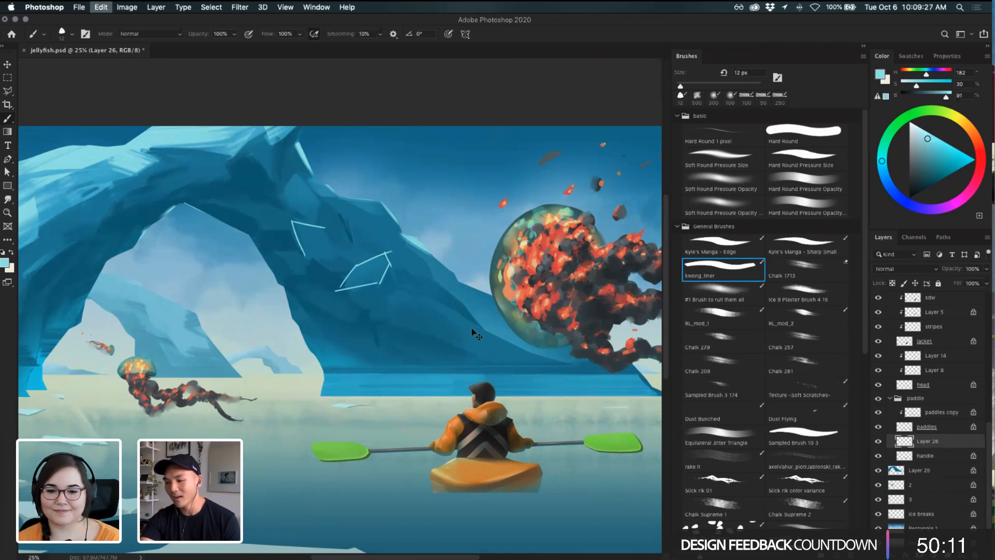
{"action": "key", "text": "super+shift+z"}
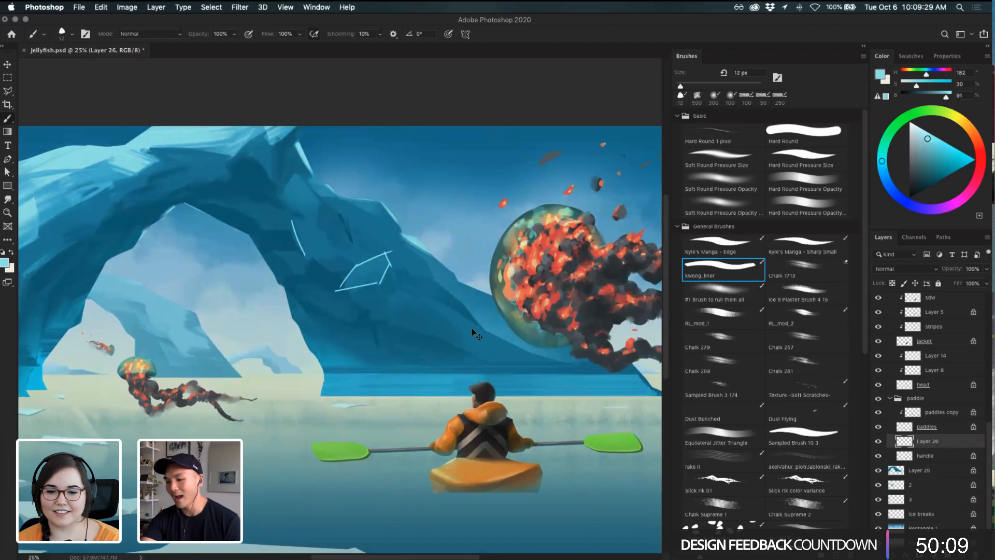
{"action": "key", "text": "super+z"}
{"action": "key", "text": "super+z"}
{"action": "key", "text": "super+z"}
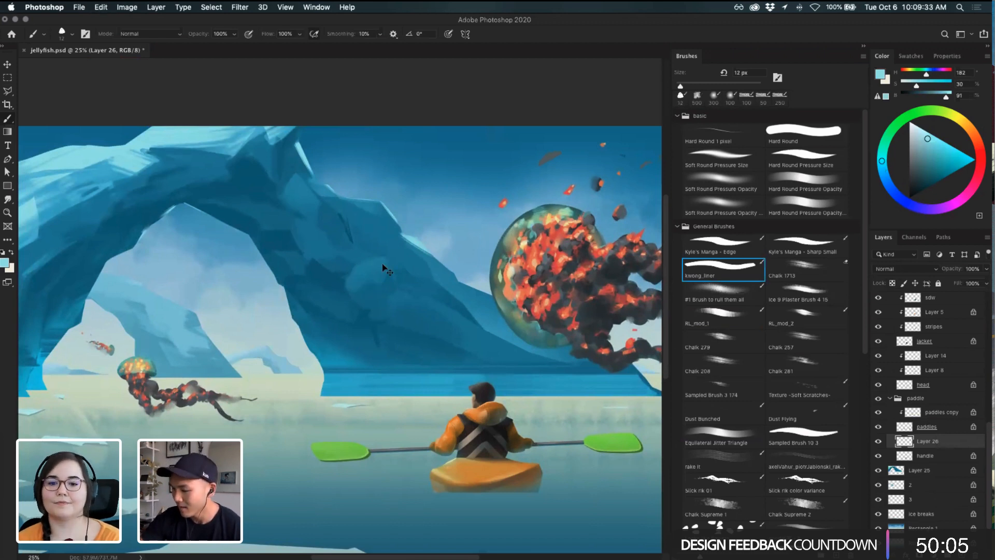
- Select the ice arch's layer, sample its dark blue, and choose the Chalk 279 brush enlarged to 175 px
{"action": "left_click", "coordinate": [378, 293], "text": "super"}
{"action": "left_click", "coordinate": [375, 284], "text": "alt"}
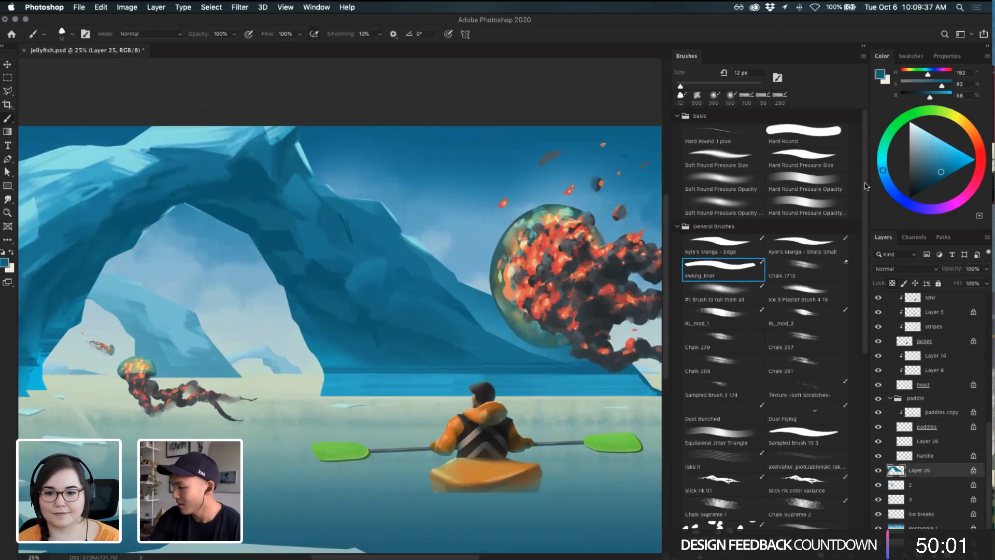
{"action": "left_click", "coordinate": [724, 341]}
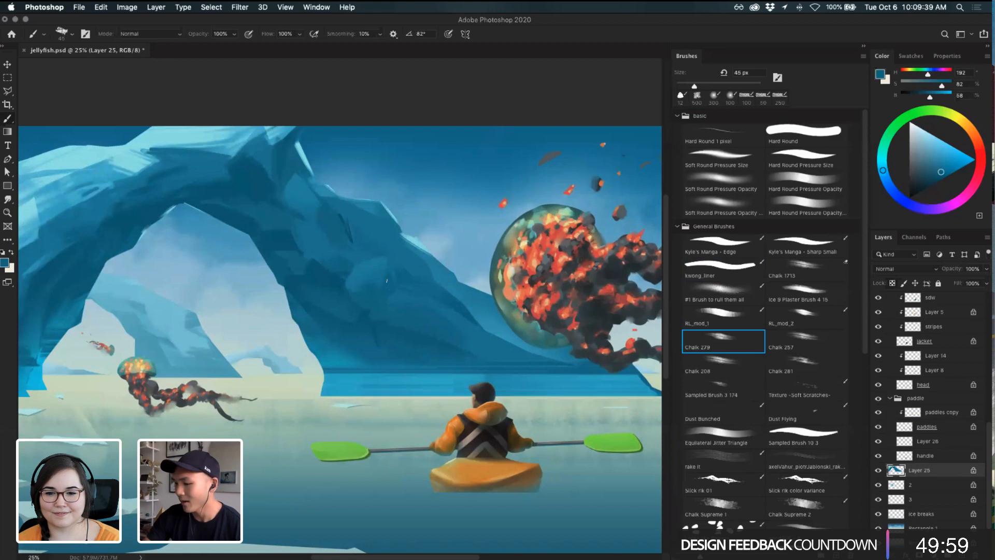
{"action": "key", "text": "bracketright"}
{"action": "key", "text": "bracketright"}
{"action": "key", "text": "bracketright"}
{"action": "key", "text": "bracketright"}
{"action": "key", "text": "bracketright"}
{"action": "key", "text": "bracketright"}
{"action": "key", "text": "bracketright"}
{"action": "key", "text": "bracketright"}
{"action": "key", "text": "bracketright"}
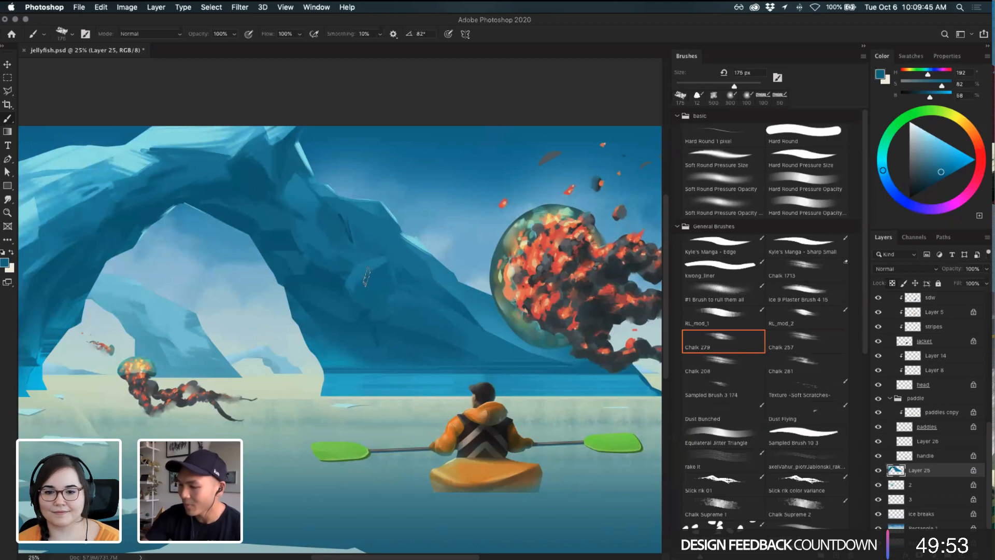
- Add a new layer above the paddle group and set the chalk brush to bright green at 60 px
{"action": "left_click_drag", "start_coordinate": [360, 257], "coordinate": [400, 263]}
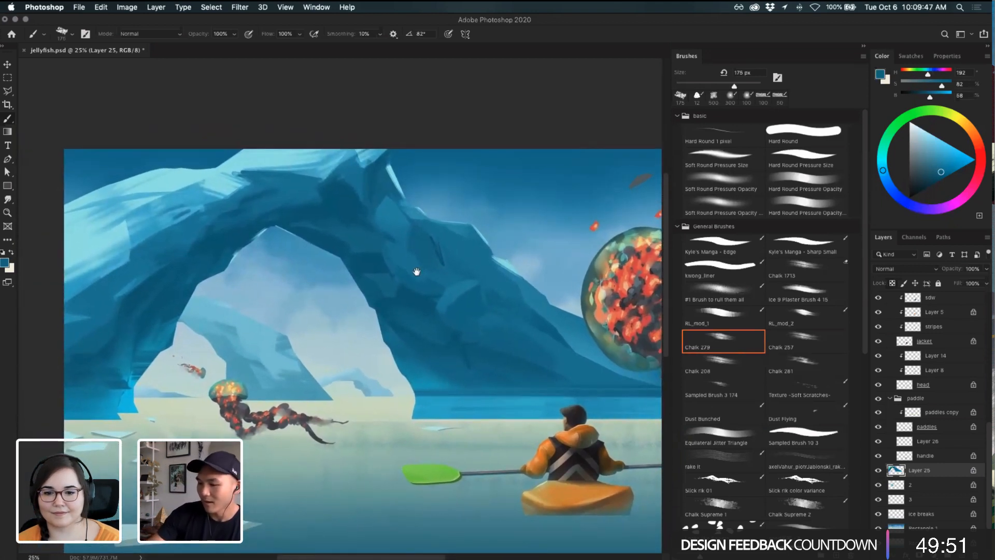
{"action": "left_click_drag", "start_coordinate": [952, 116], "coordinate": [911, 114]}
{"action": "left_click", "coordinate": [938, 427]}
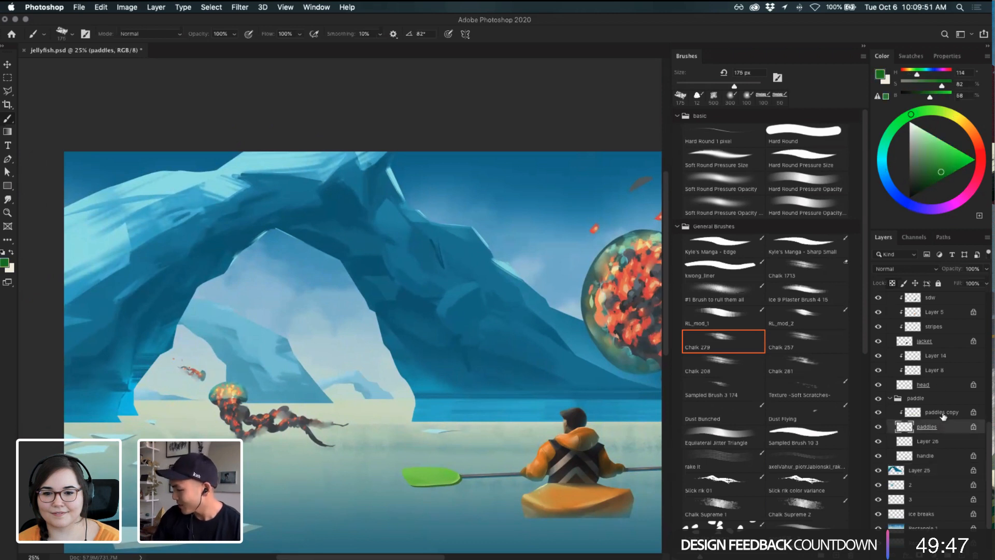
{"action": "left_click", "coordinate": [939, 399]}
{"action": "key", "text": "alt+shift+super+n"}
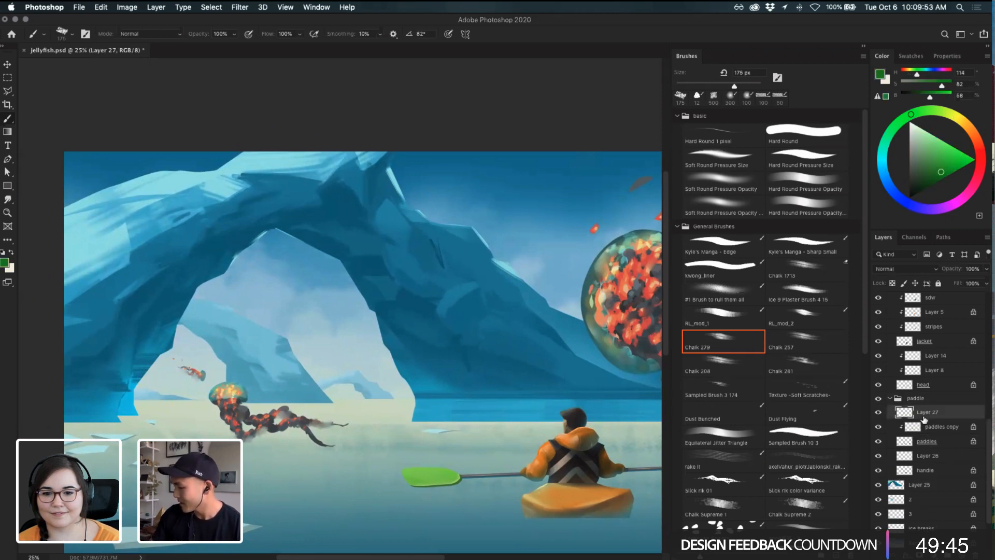
{"action": "left_click_drag", "start_coordinate": [923, 418], "coordinate": [935, 391]}
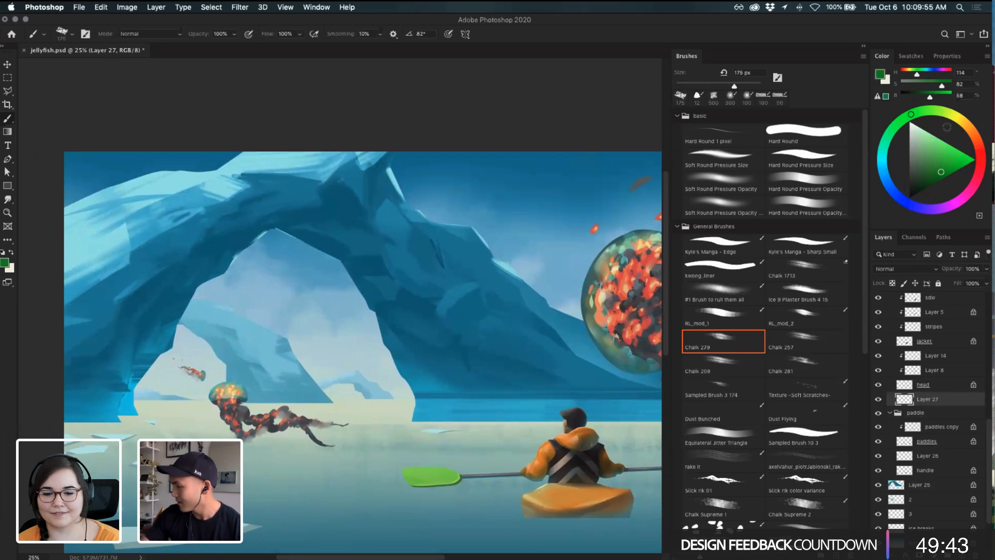
{"action": "left_click", "coordinate": [957, 150]}
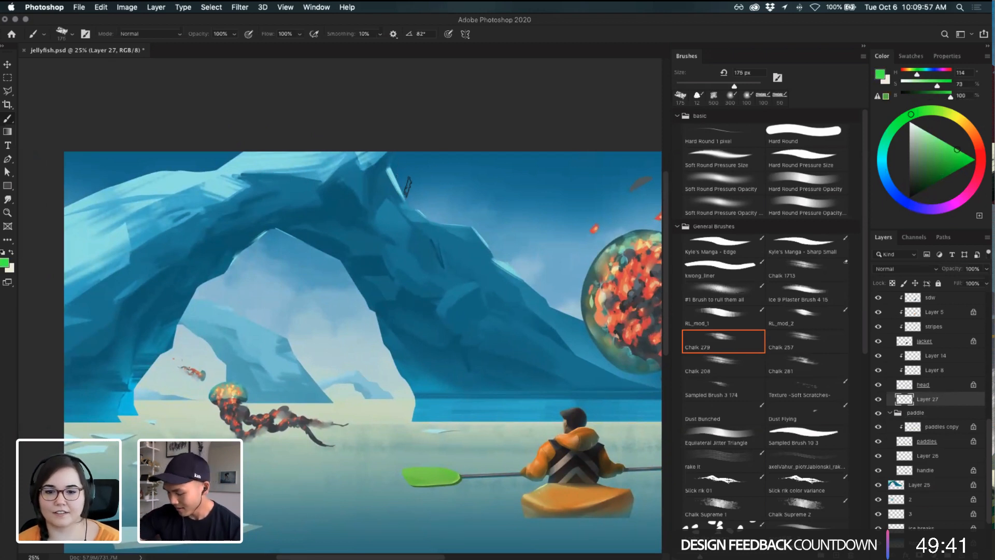
{"action": "key", "text": "bracketleft"}
{"action": "key", "text": "bracketleft"}
{"action": "key", "text": "bracketleft"}
{"action": "key", "text": "bracketleft"}
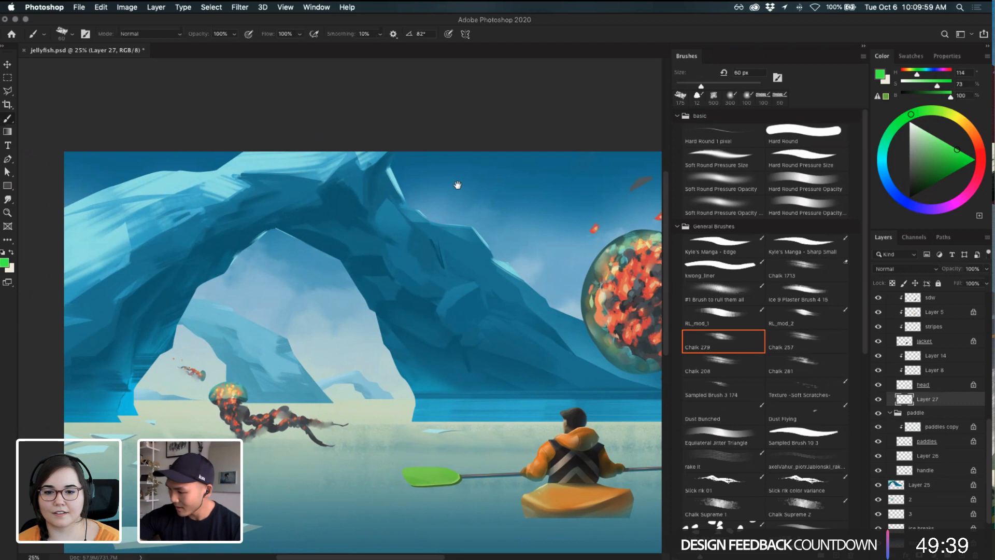
- Trace the arch's left and peak outer edges in green and annotate the segments with circled marks
{"action": "left_click_drag", "start_coordinate": [457, 185], "coordinate": [386, 192]}
{"action": "left_click_drag", "start_coordinate": [270, 223], "coordinate": [384, 205]}
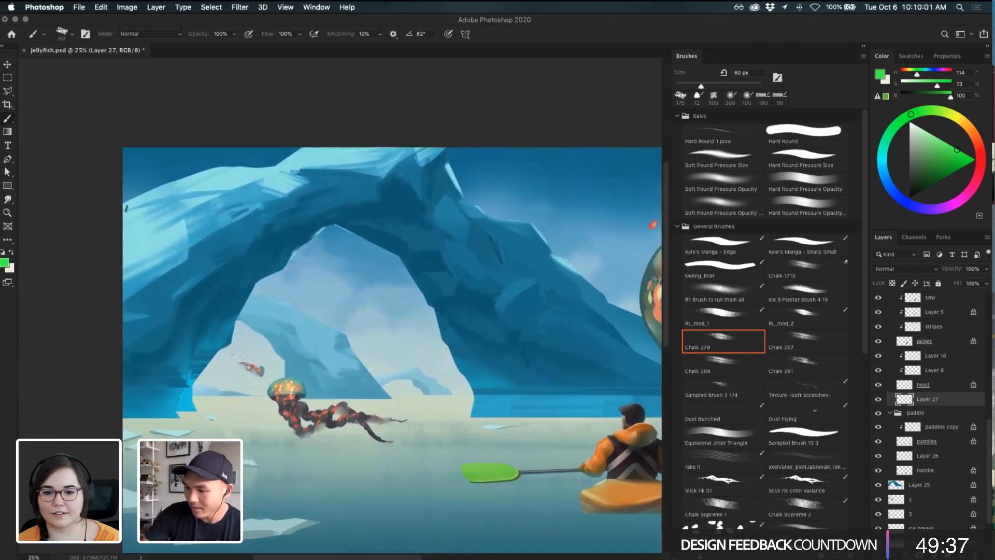
{"action": "mouse_move", "coordinate": [125, 206]}
{"action": "left_mouse_down"}
{"action": "mouse_move", "coordinate": [202, 170]}
{"action": "mouse_move", "coordinate": [282, 159]}
{"action": "mouse_move", "coordinate": [215, 168]}
{"action": "mouse_move", "coordinate": [124, 209]}
{"action": "left_mouse_up"}
{"action": "key", "text": "super+z"}
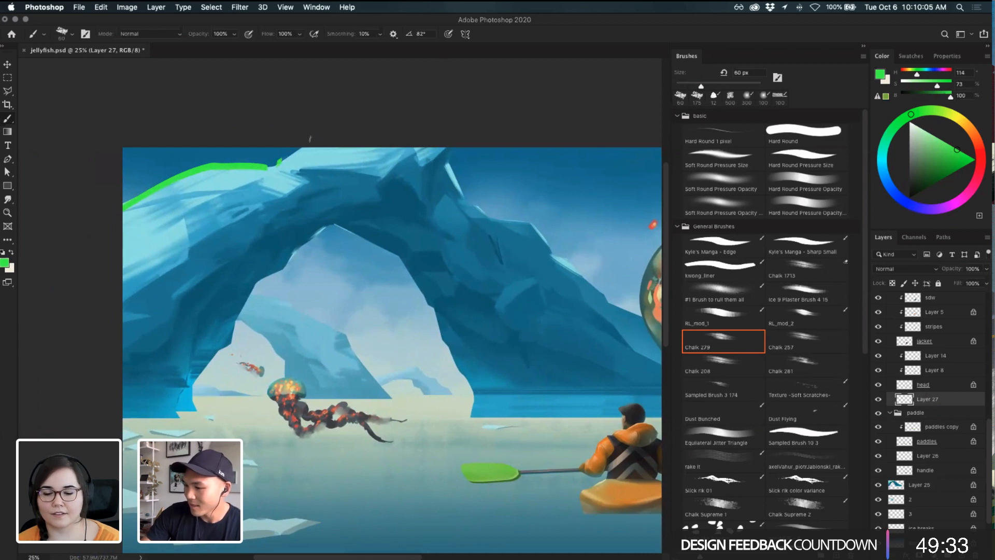
{"action": "left_click_drag", "start_coordinate": [310, 139], "coordinate": [303, 132]}
{"action": "left_click_drag", "start_coordinate": [158, 162], "coordinate": [166, 160]}
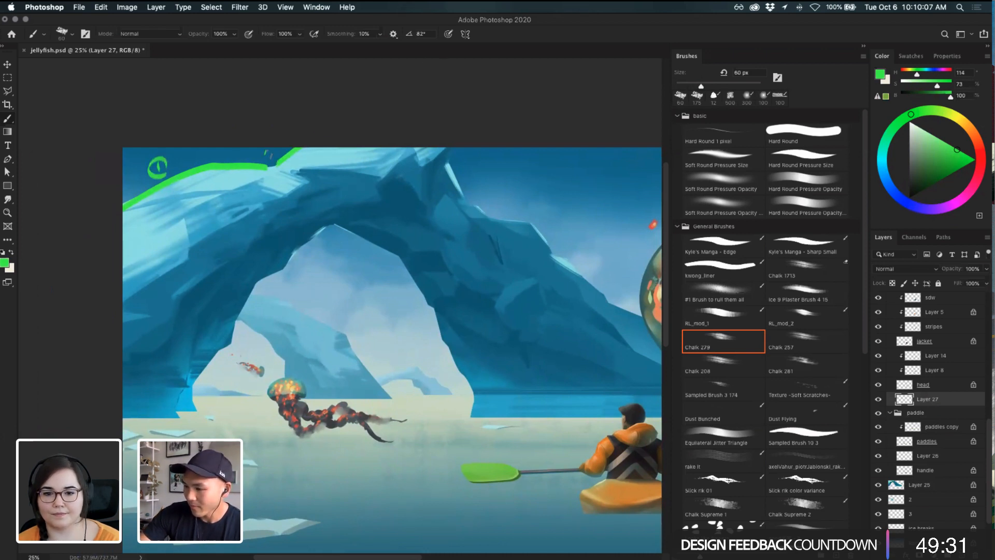
{"action": "left_click_drag", "start_coordinate": [270, 150], "coordinate": [273, 159]}
{"action": "mouse_move", "coordinate": [458, 155]}
{"action": "left_mouse_down"}
{"action": "mouse_move", "coordinate": [455, 148]}
{"action": "mouse_move", "coordinate": [464, 199]}
{"action": "mouse_move", "coordinate": [531, 219]}
{"action": "mouse_move", "coordinate": [553, 247]}
{"action": "mouse_move", "coordinate": [362, 199]}
{"action": "left_mouse_up"}
{"action": "left_click_drag", "start_coordinate": [502, 283], "coordinate": [548, 289]}
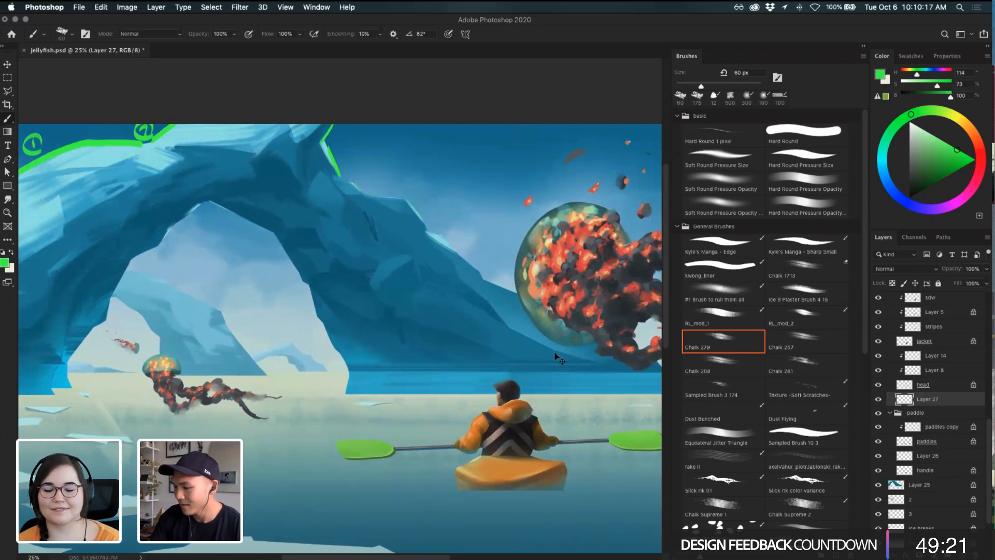
- Undo all the green edge lines and circled marks on the arch
{"action": "key", "text": "ctrl+z"}
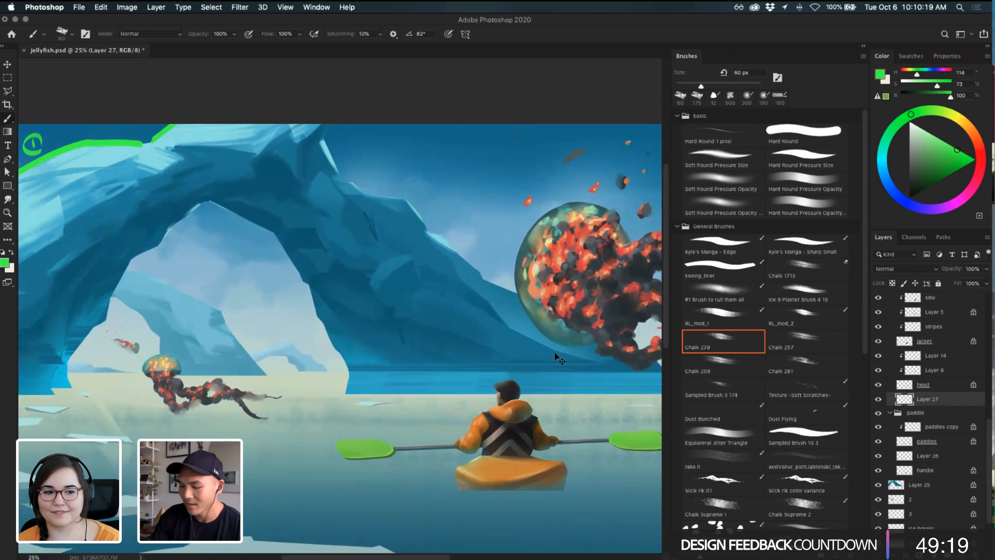
{"action": "key", "text": "ctrl+z"}
{"action": "key", "text": "ctrl+z"}
{"action": "key", "text": "ctrl+z"}
{"action": "key", "text": "ctrl+z"}
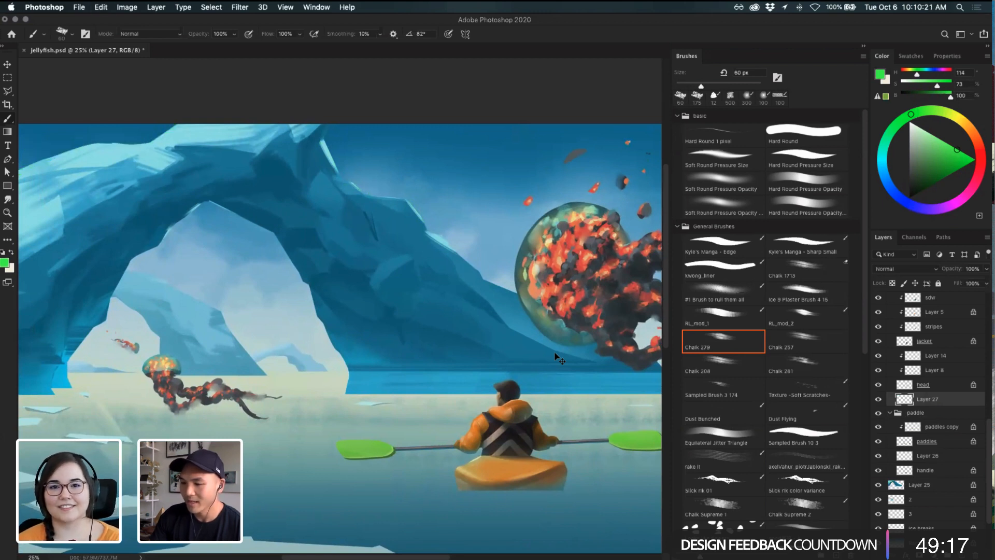
{"action": "left_click_drag", "start_coordinate": [490, 307], "coordinate": [551, 295]}
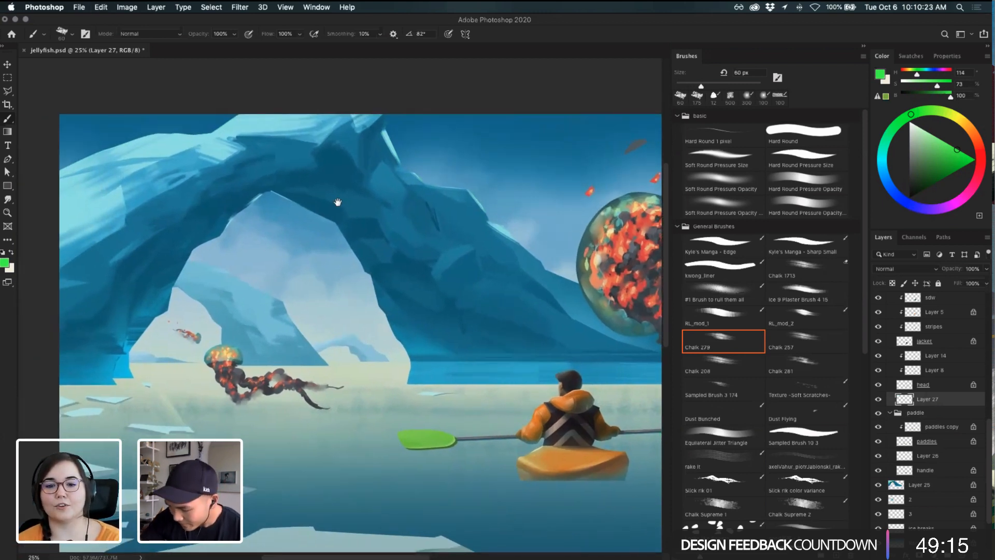
{"action": "left_click_drag", "start_coordinate": [338, 202], "coordinate": [375, 210]}
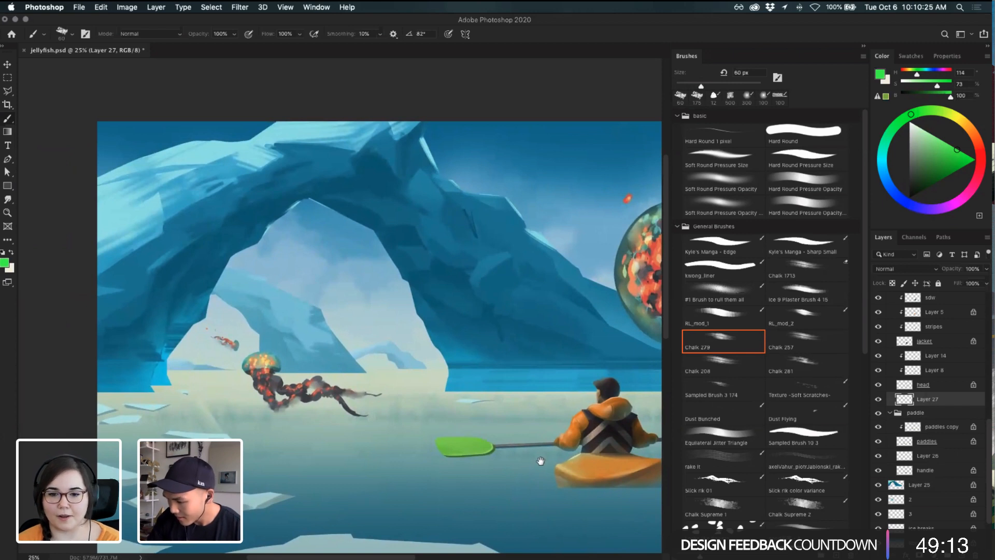
{"action": "left_click_drag", "start_coordinate": [540, 461], "coordinate": [522, 455]}
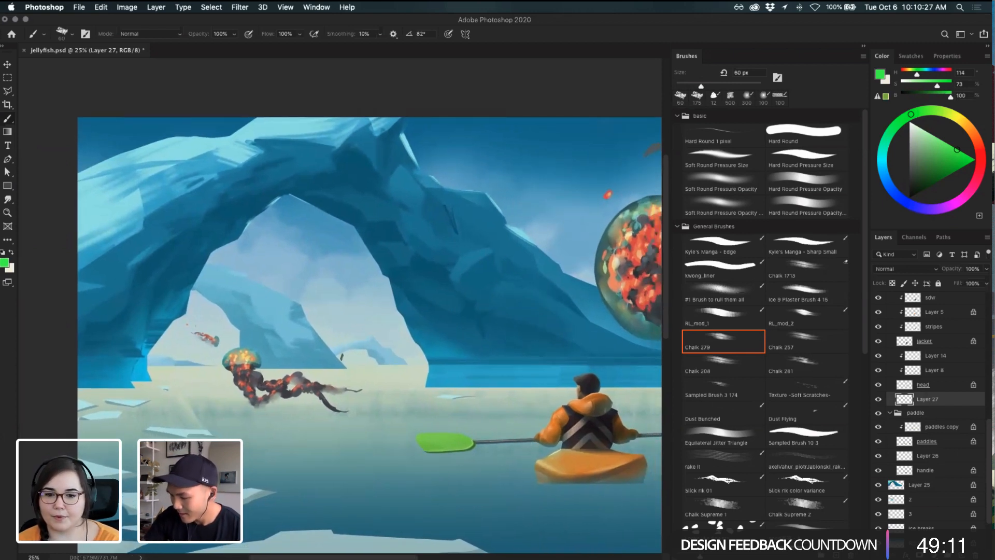
{"action": "left_click_drag", "start_coordinate": [340, 357], "coordinate": [361, 348]}
{"action": "key", "text": "super+z"}
{"action": "left_click_drag", "start_coordinate": [499, 346], "coordinate": [424, 337]}
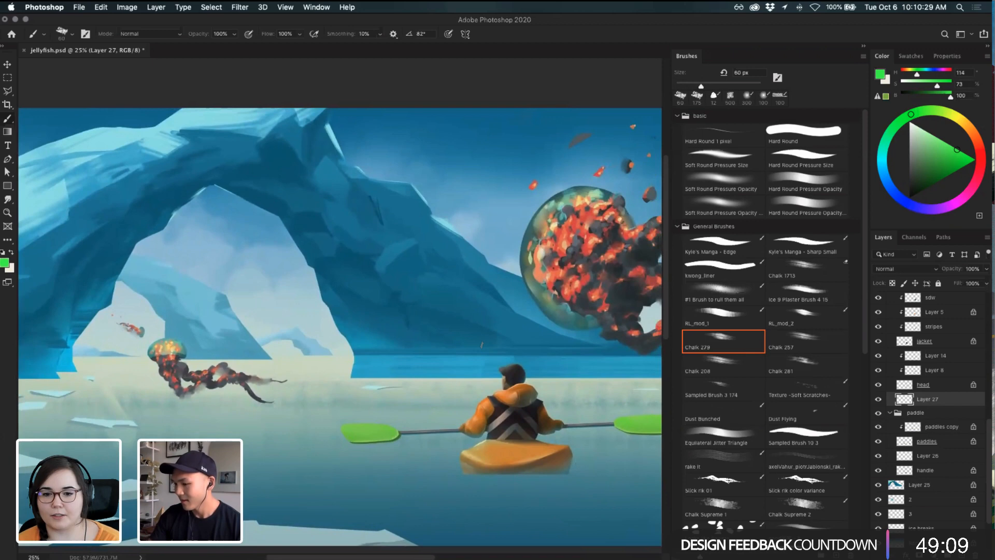
{"action": "key", "text": "super+minus"}
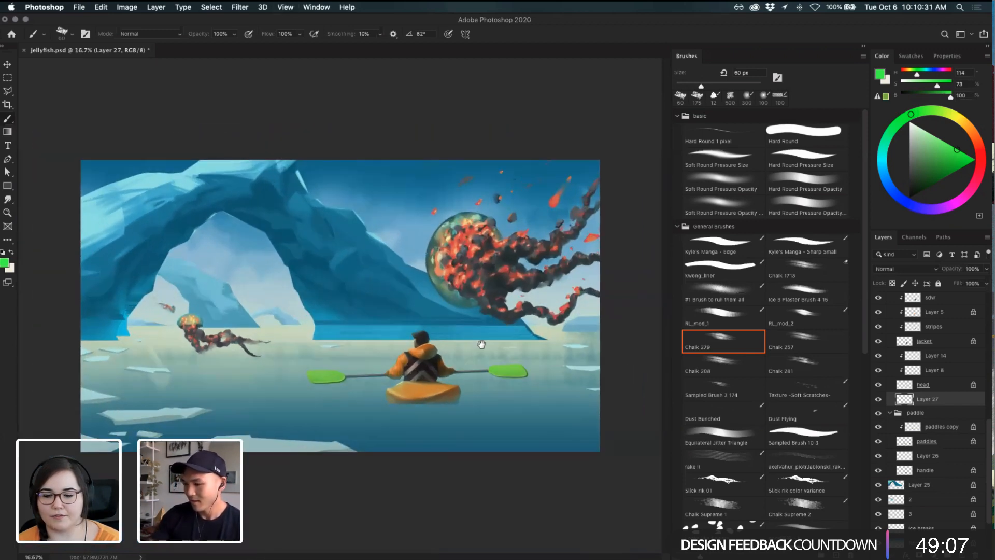
- Return to the arch's layer, sample blues around its peak, and set a lighter blue of H 192, S 44, B 84
{"action": "key", "text": "i"}
{"action": "left_click", "coordinate": [304, 171]}
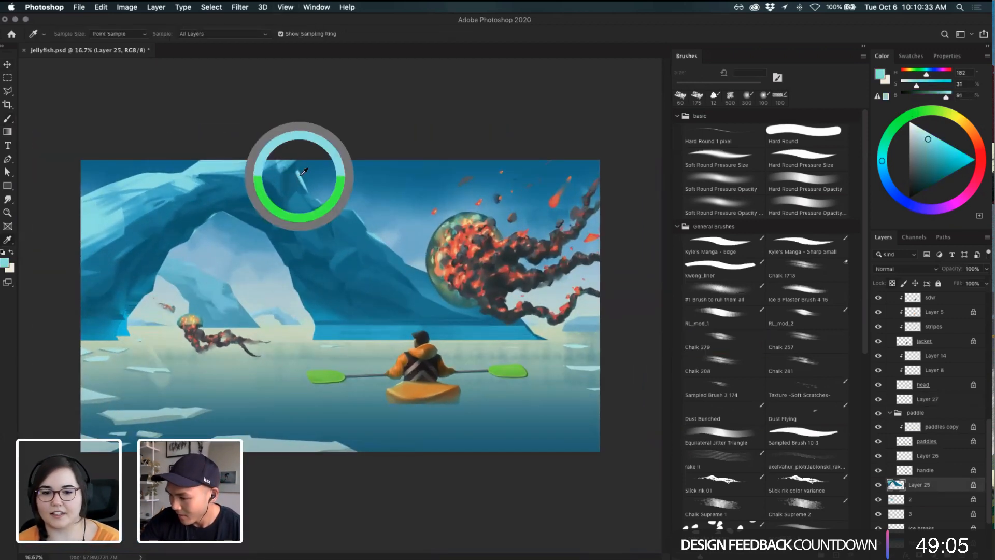
{"action": "key", "text": "b"}
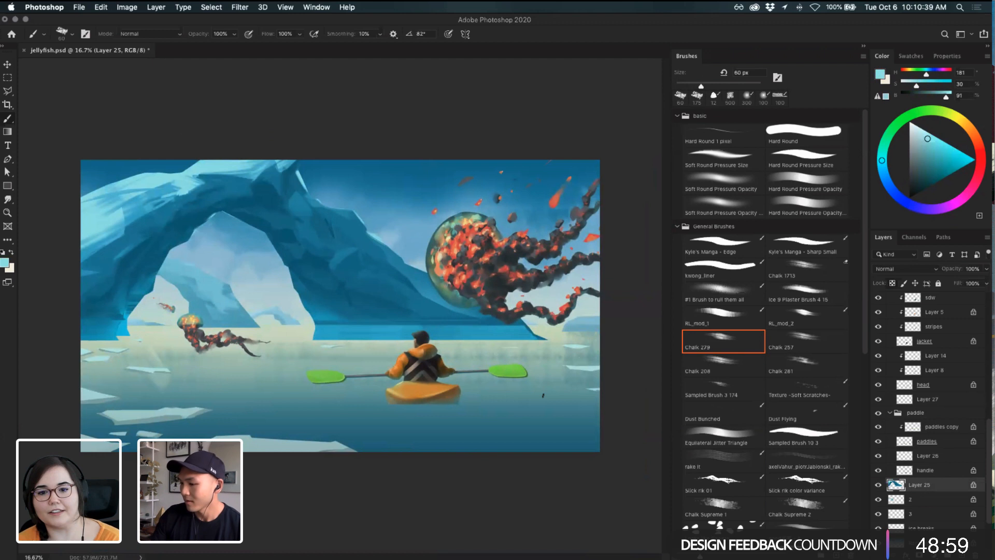
{"action": "left_click", "coordinate": [297, 193], "text": "alt"}
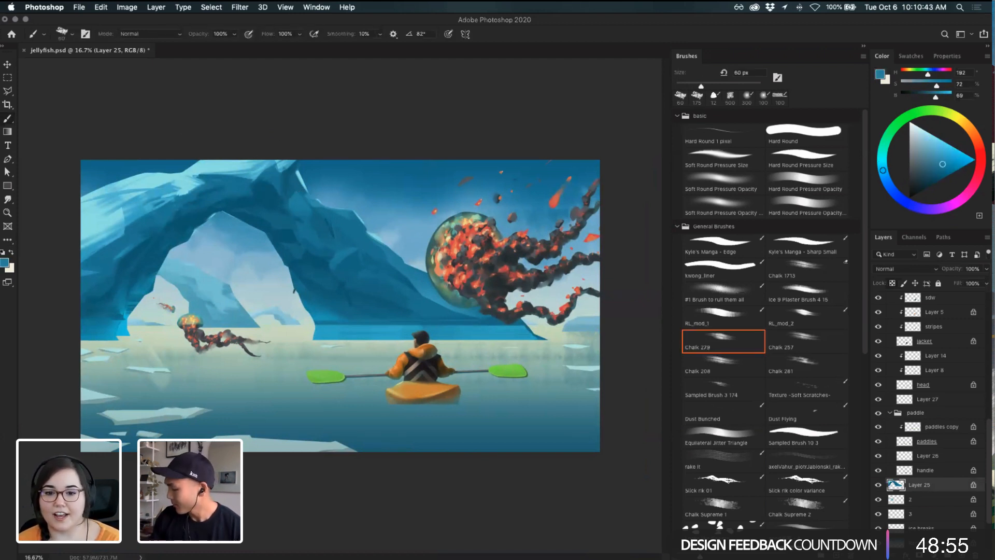
{"action": "left_click", "coordinate": [933, 148]}
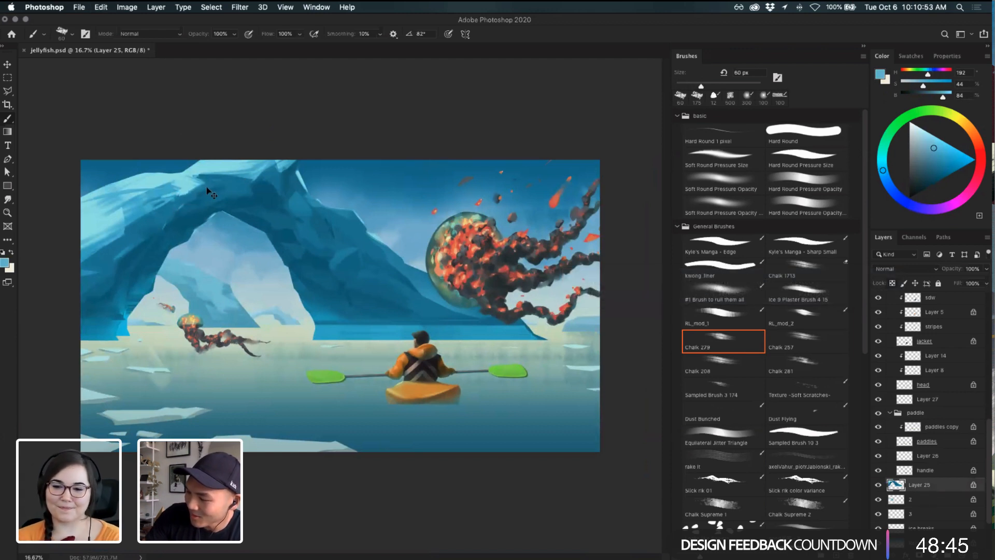
{"action": "key", "text": "super+equal"}
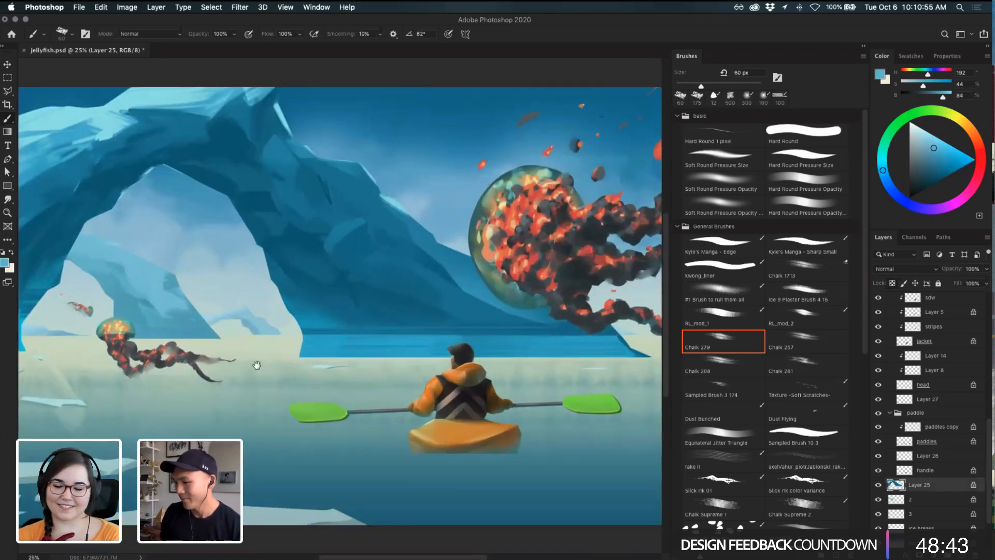
- Make layer 3 with the distant iceberg active and set the foreground to a muted grey-blue of H 193, S 19, B 43
{"action": "left_click_drag", "start_coordinate": [256, 317], "coordinate": [376, 340]}
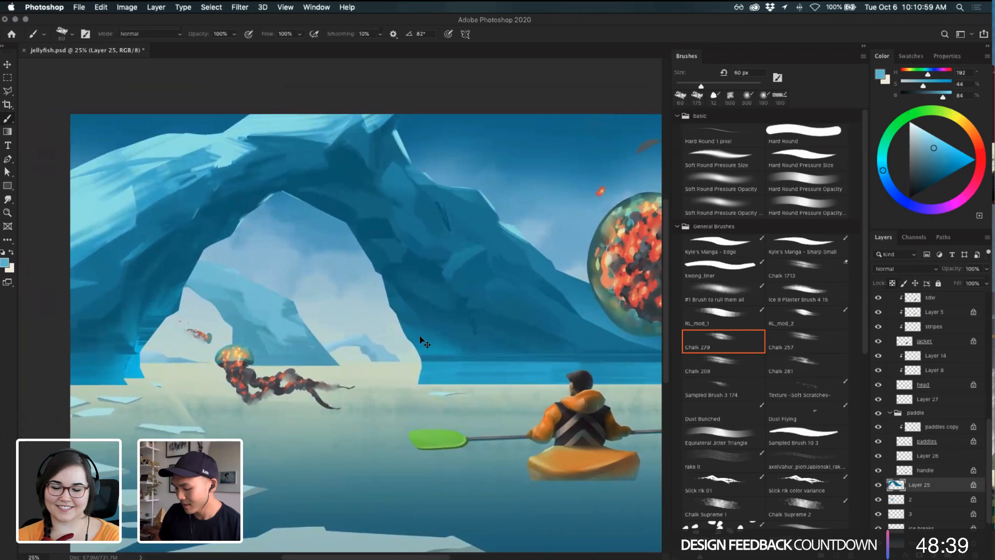
{"action": "key", "text": "super+minus"}
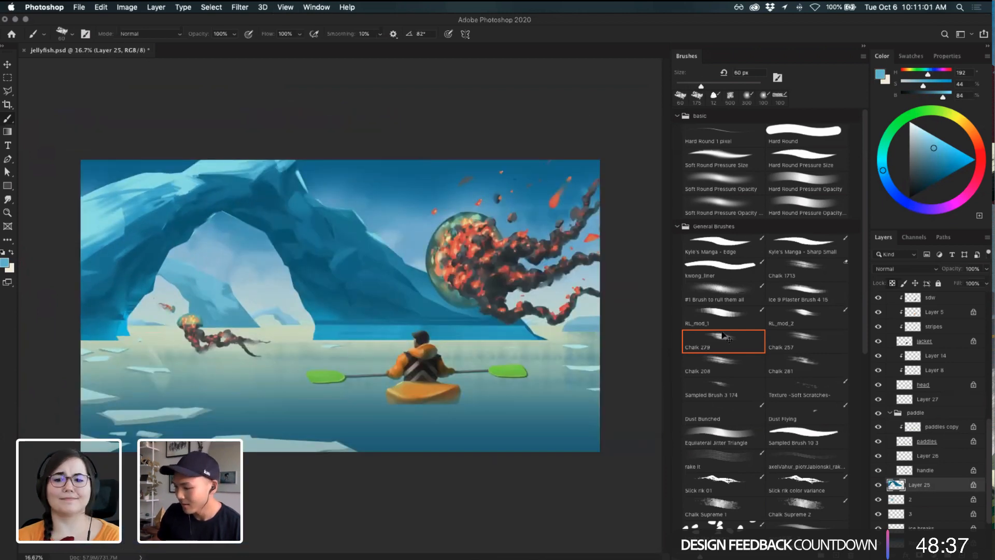
{"action": "key", "text": "v"}
{"action": "left_click", "coordinate": [592, 326]}
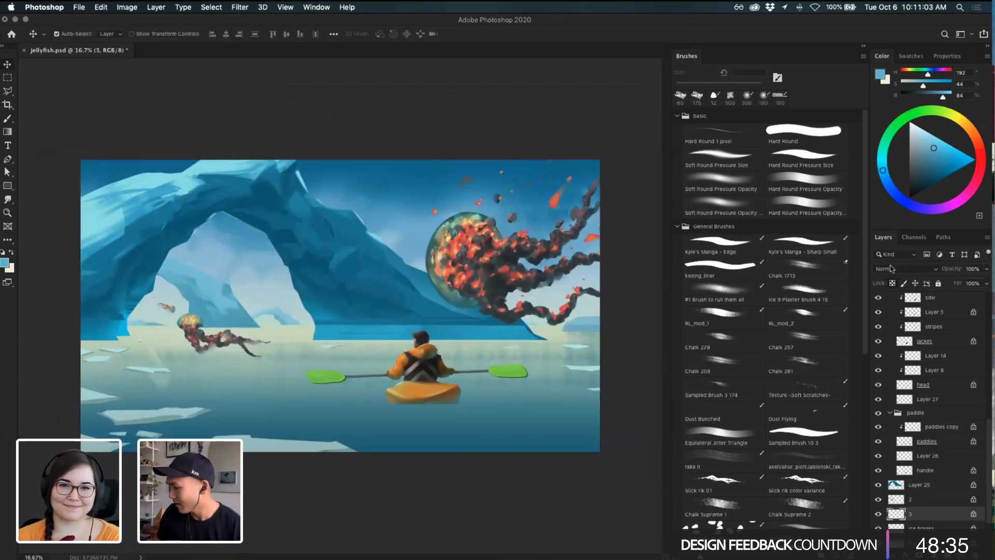
{"action": "key", "text": "i"}
{"action": "left_click", "coordinate": [927, 148]}
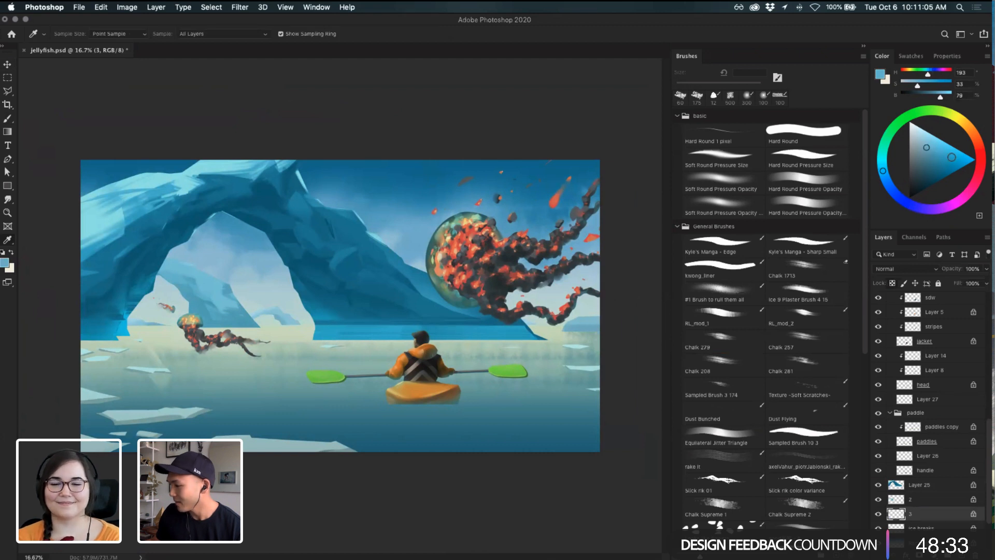
{"action": "left_click_drag", "start_coordinate": [936, 158], "coordinate": [916, 167]}
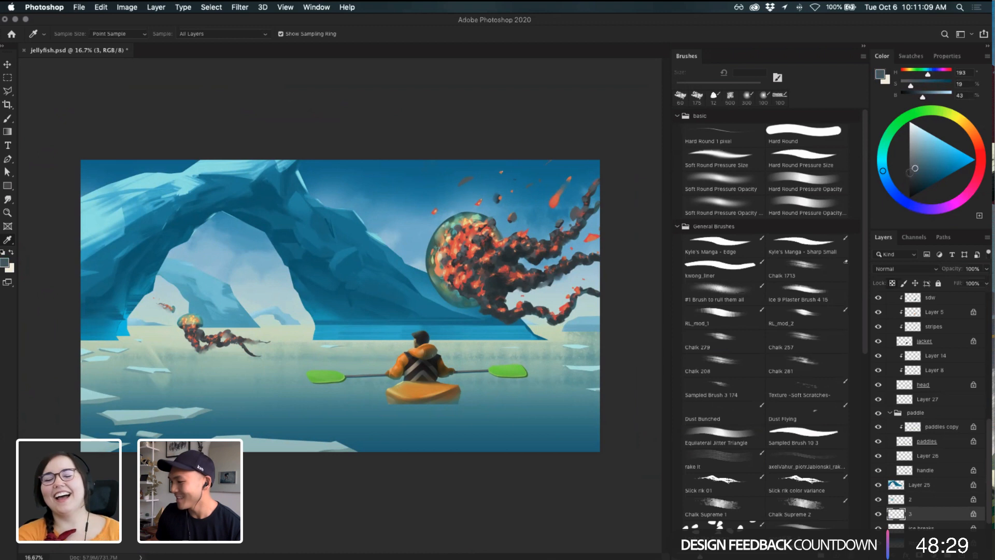
- Choose the Sampled Brush 3 174 brush and enlarge it to 150 px
{"action": "left_click", "coordinate": [721, 341]}
{"action": "left_click", "coordinate": [718, 367]}
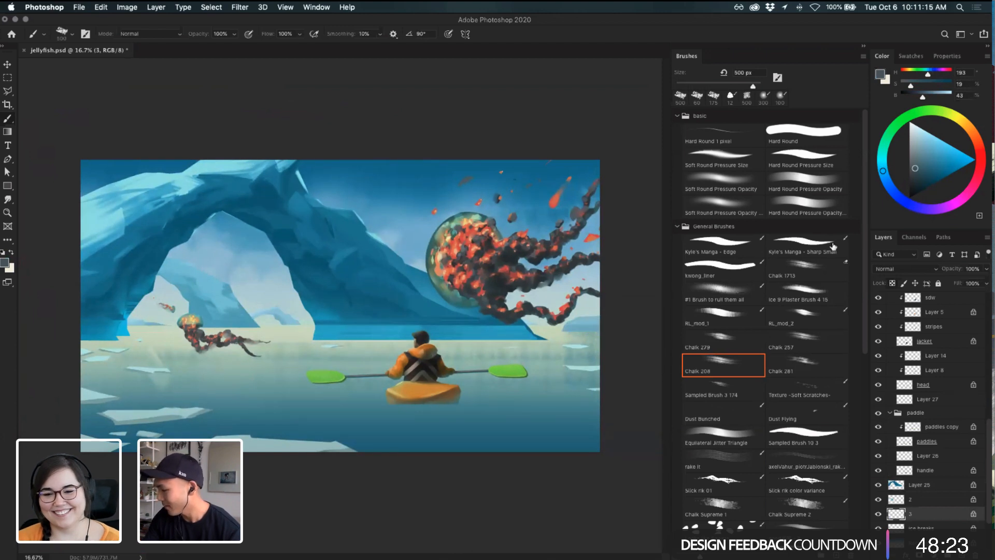
{"action": "left_click", "coordinate": [733, 384]}
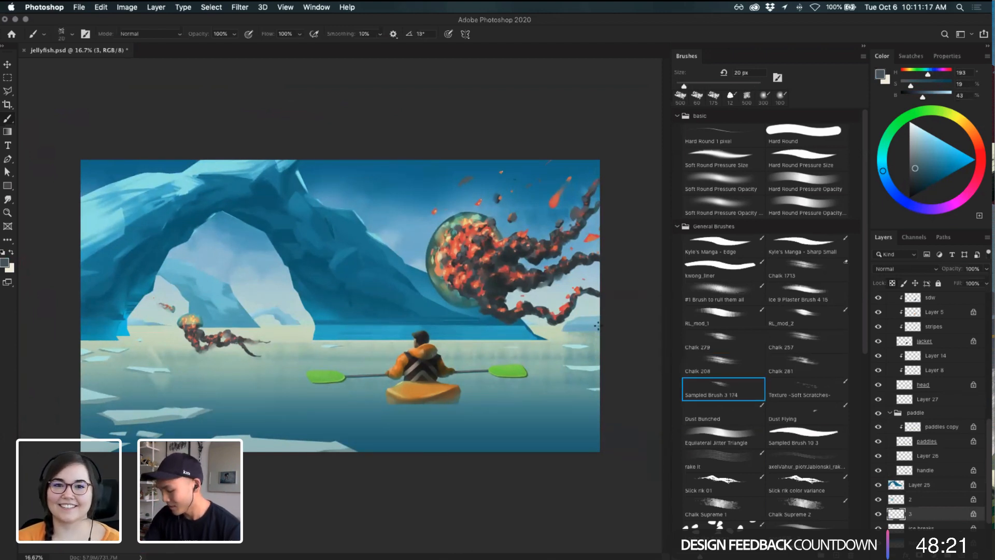
{"action": "key", "text": "bracketright"}
{"action": "key", "text": "bracketright"}
{"action": "key", "text": "bracketright"}
{"action": "key", "text": "bracketright"}
{"action": "key", "text": "bracketright"}
{"action": "key", "text": "bracketright"}
{"action": "key", "text": "bracketright"}
{"action": "key", "text": "bracketright"}
{"action": "key", "text": "bracketright"}
{"action": "key", "text": "bracketright"}
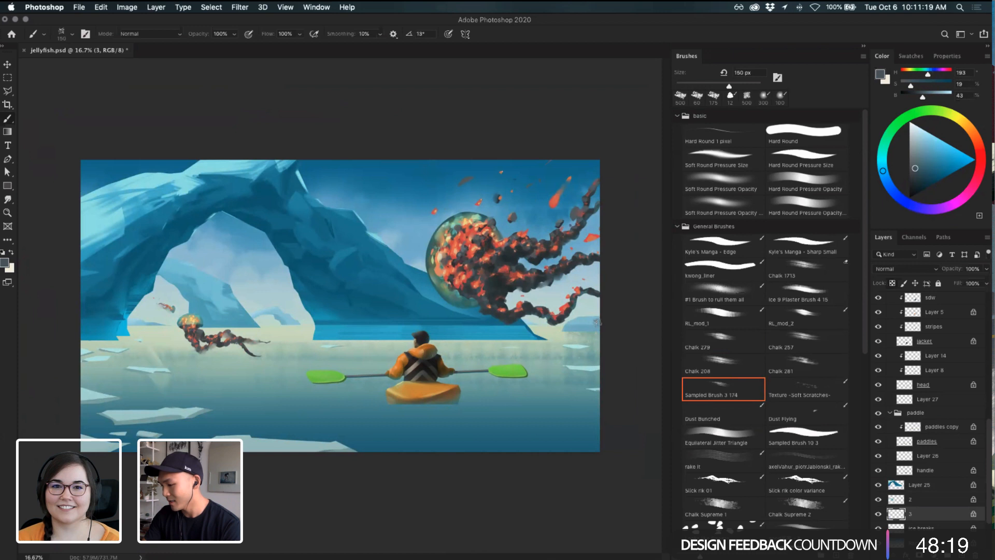
- Sample a dark grey from the large jellyfish's smoke and enlarge the textured brush to 400 px
{"action": "key", "text": "i"}
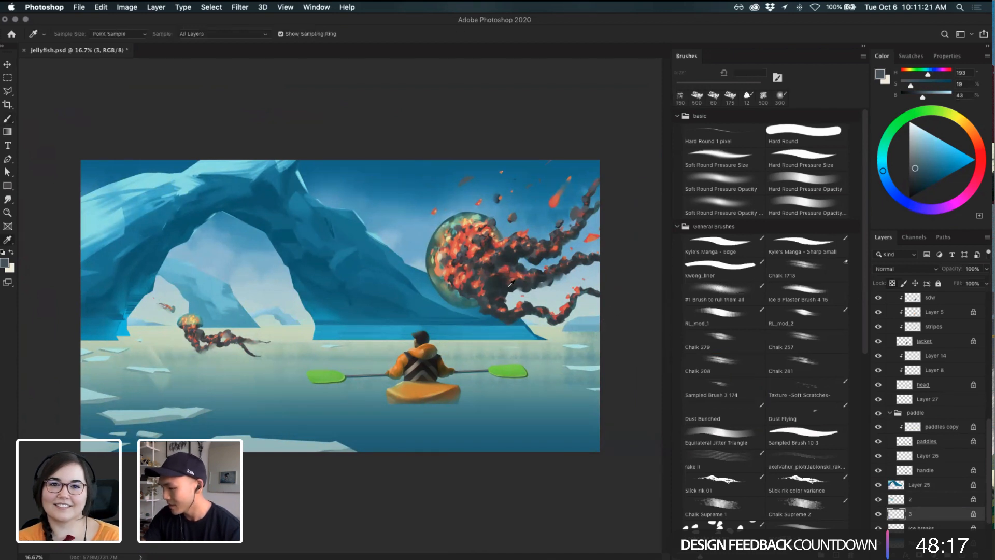
{"action": "left_click", "coordinate": [499, 286]}
{"action": "key", "text": "b"}
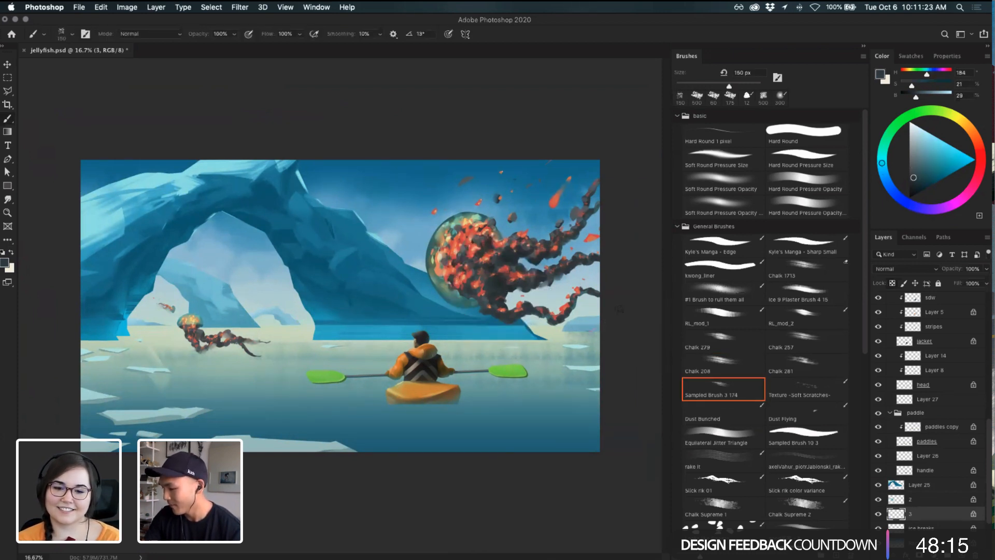
{"action": "key", "text": "bracketright"}
{"action": "key", "text": "bracketright"}
{"action": "key", "text": "bracketright"}
{"action": "key", "text": "bracketright"}
{"action": "key", "text": "bracketright"}
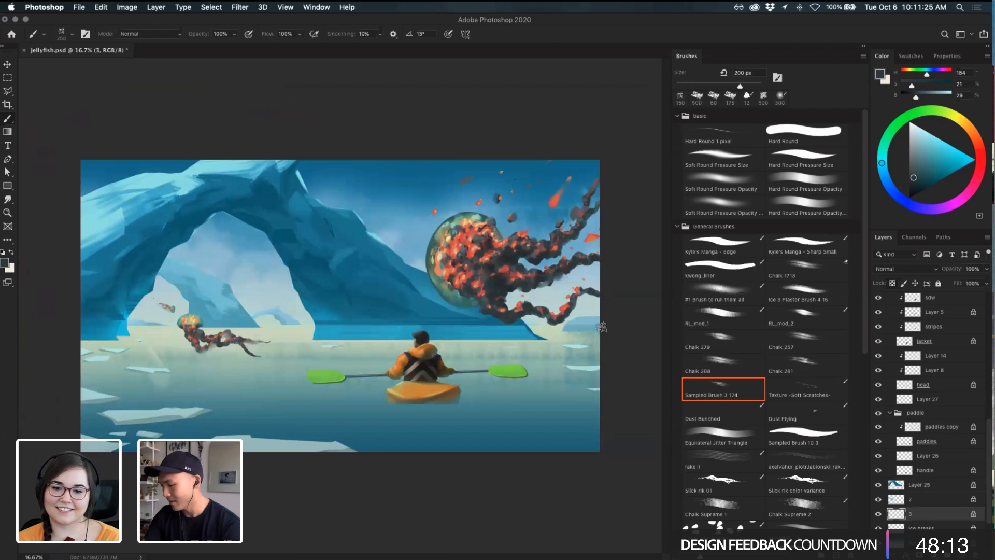
- Undo the trial stroke on the distant iceberg, resample the smoke's grey and lighten it to H 184, S 17, B 43
{"action": "left_click_drag", "start_coordinate": [582, 330], "coordinate": [609, 321]}
{"action": "key", "text": "ctrl+z"}
{"action": "key", "text": "i"}
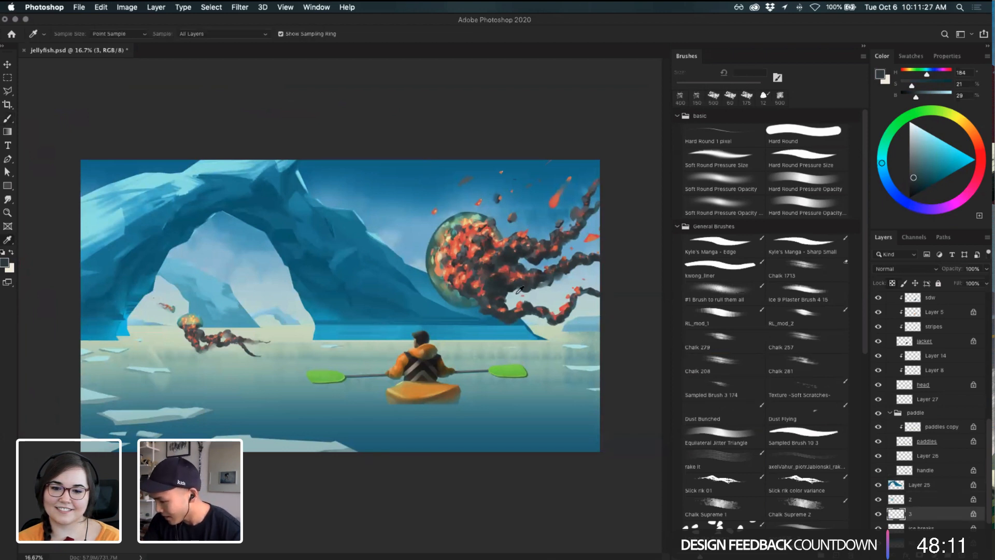
{"action": "left_click", "coordinate": [510, 288]}
{"action": "key", "text": "b"}
{"action": "left_click_drag", "start_coordinate": [913, 170], "coordinate": [915, 167]}
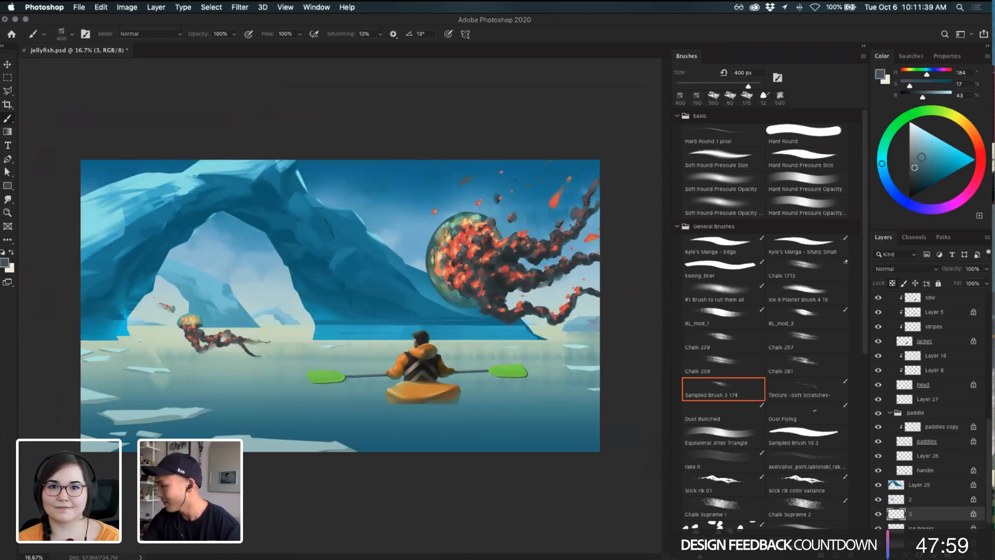
- Set a near-white blue of H 190, S 7, B 91 and highlight the distant iceberg using Chalk 209 at 250 px
{"action": "left_click_drag", "start_coordinate": [922, 157], "coordinate": [919, 143]}
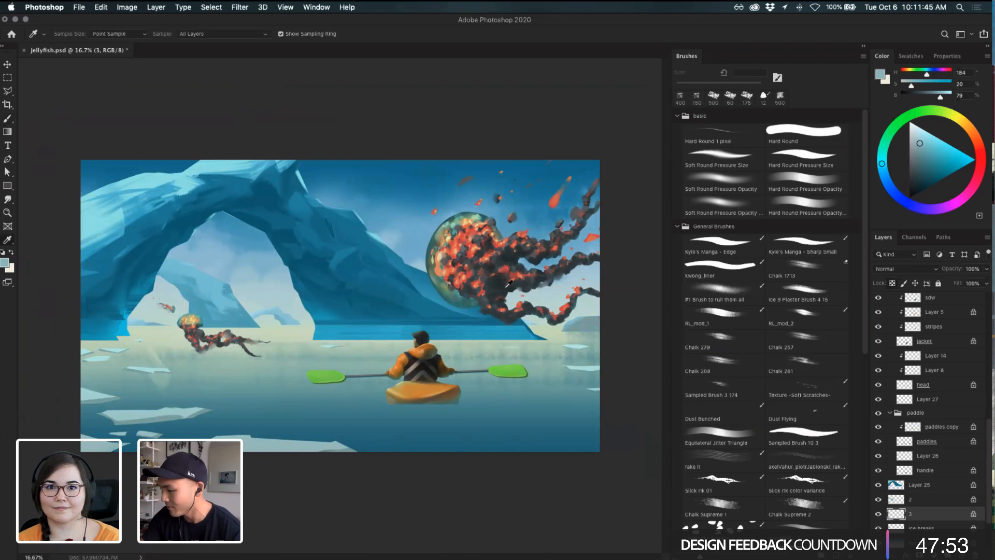
{"action": "left_click", "coordinate": [557, 284], "text": "alt"}
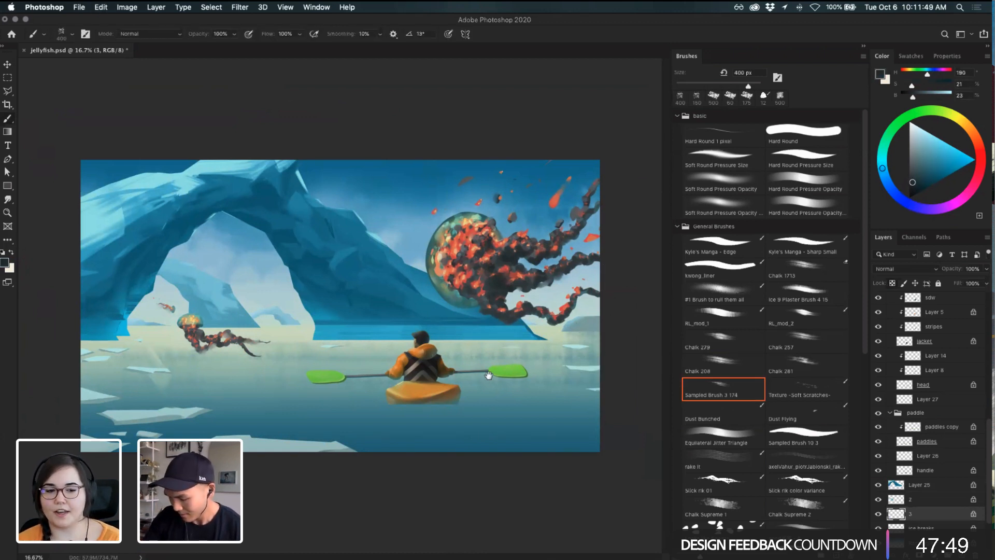
{"action": "left_click", "coordinate": [915, 147]}
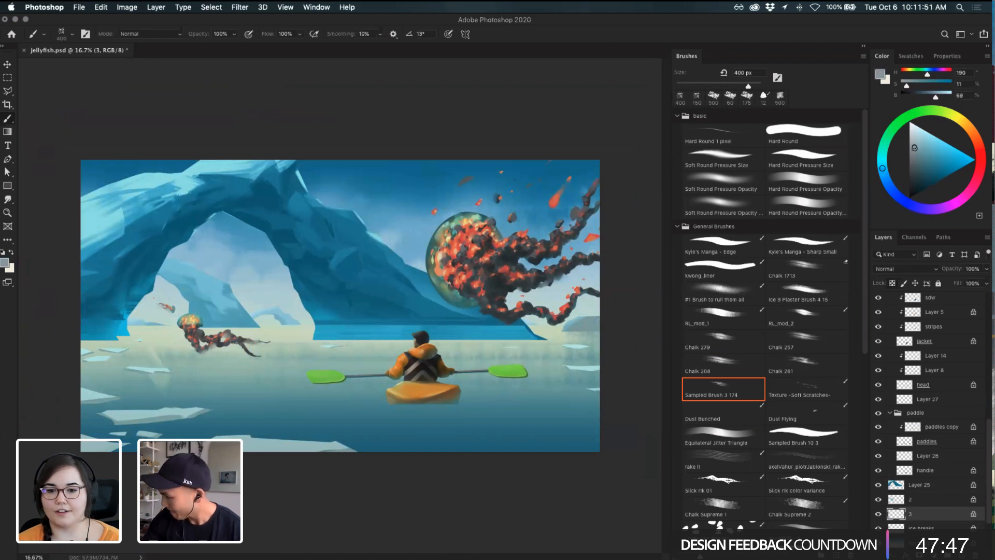
{"action": "left_click_drag", "start_coordinate": [915, 148], "coordinate": [913, 131]}
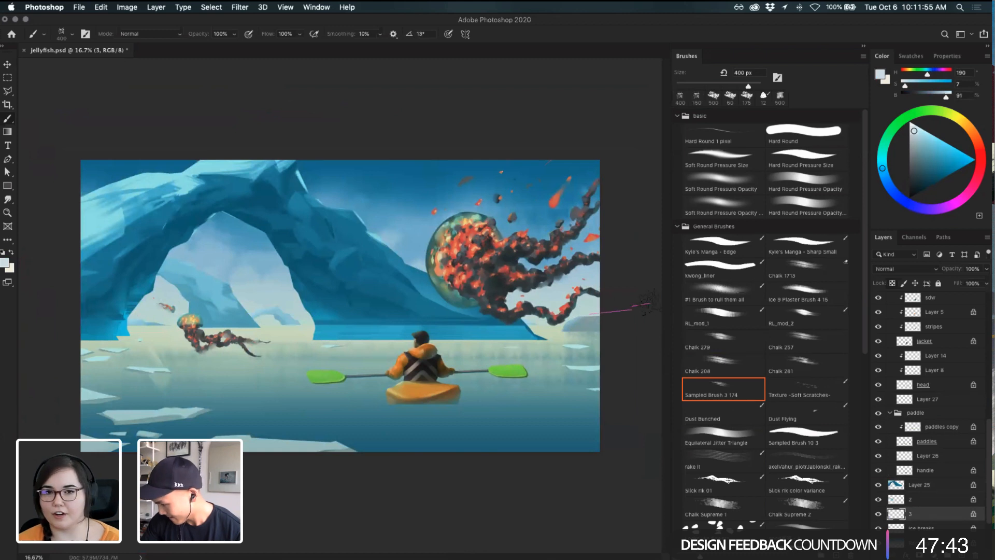
{"action": "left_click", "coordinate": [733, 359]}
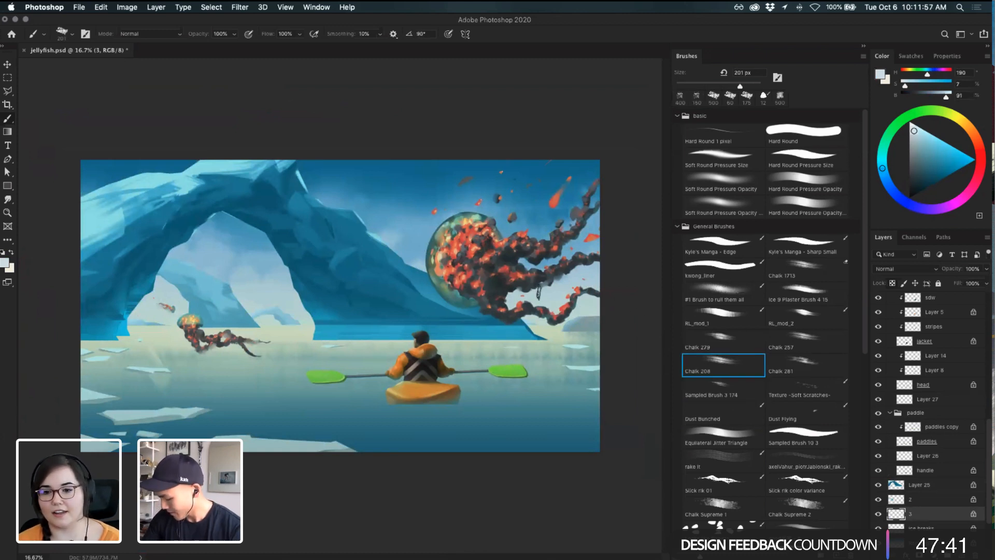
{"action": "key", "text": "bracketleft"}
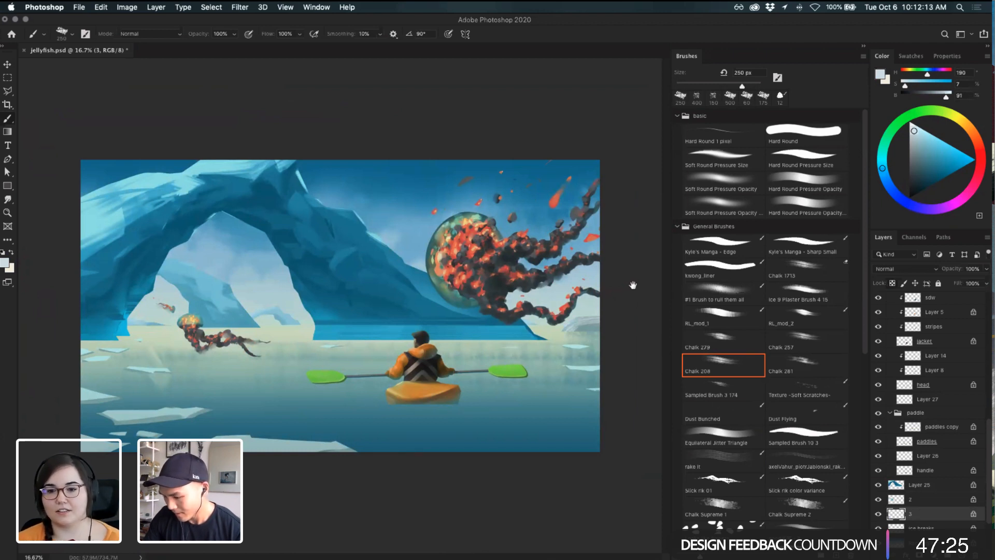
- Sample the grey-blue of the foreground ice floe and reduce the chalk brush to 80 px
{"action": "key", "text": "i"}
{"action": "left_click", "coordinate": [159, 415]}
{"action": "key", "text": "r"}
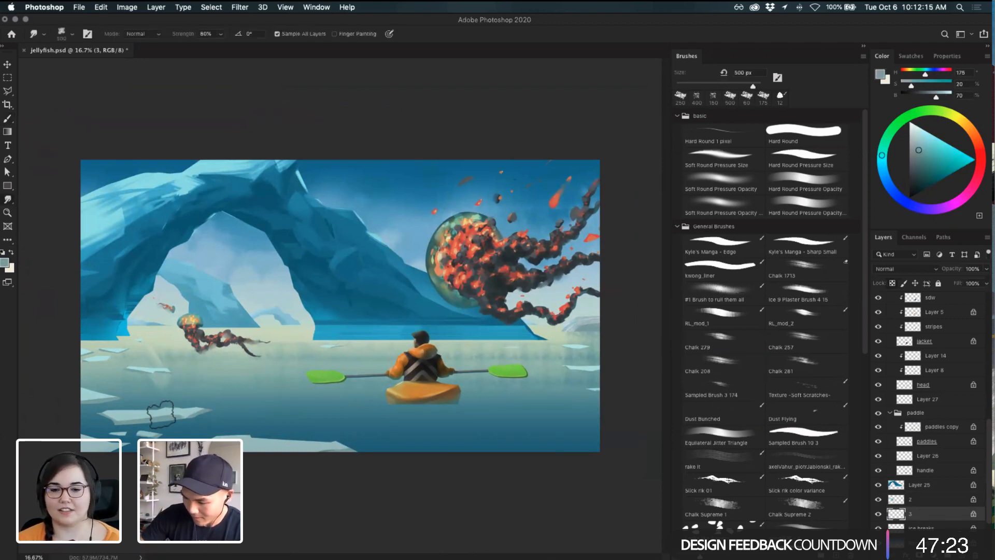
{"action": "key", "text": "b"}
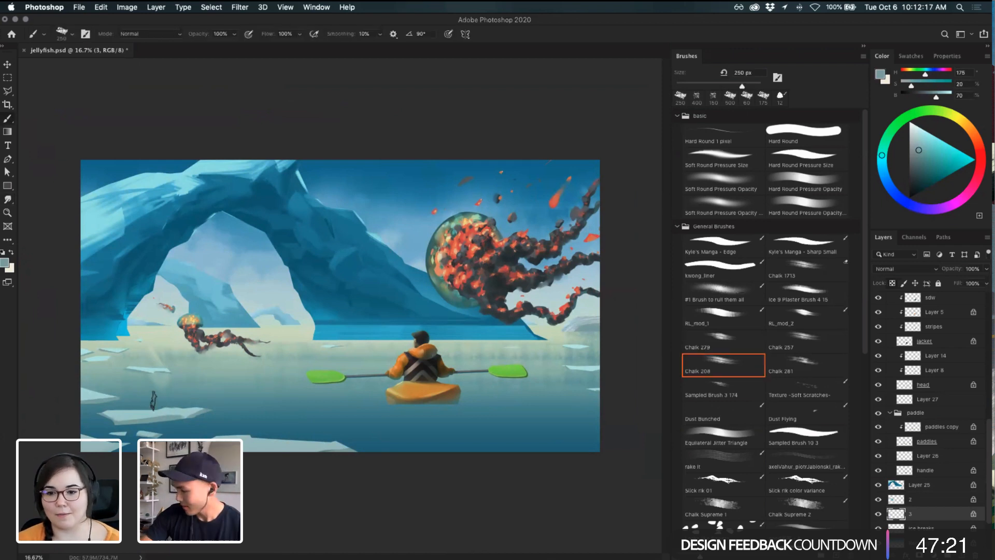
{"action": "key", "text": "bracketleft"}
{"action": "key", "text": "bracketleft"}
{"action": "key", "text": "bracketleft"}
{"action": "key", "text": "bracketleft"}
{"action": "key", "text": "bracketleft"}
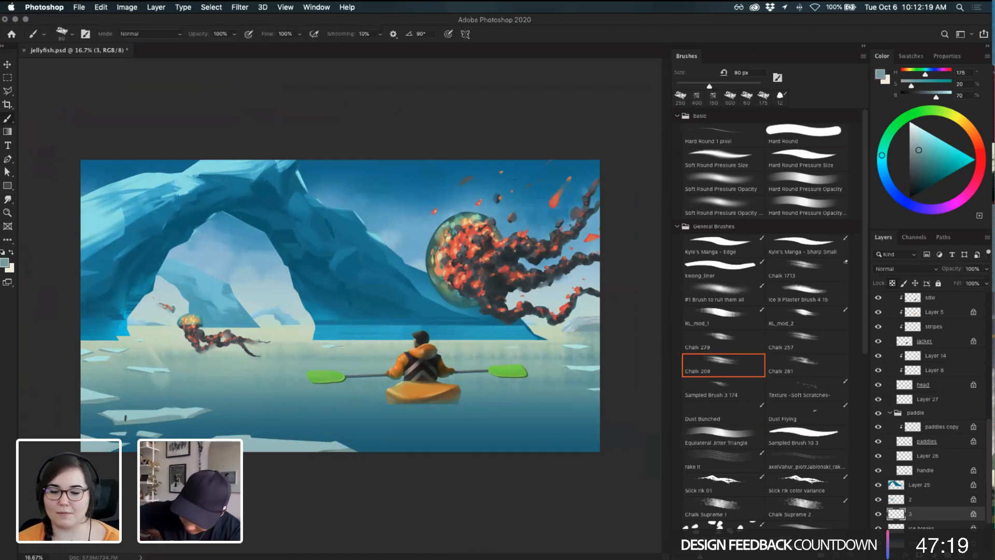
- Sample the floe's lighter tone of H 175, S 17, B 83 and make the ice breaks layer active for painting
{"action": "left_click", "coordinate": [155, 410]}
{"action": "left_click", "coordinate": [129, 417], "text": "alt"}
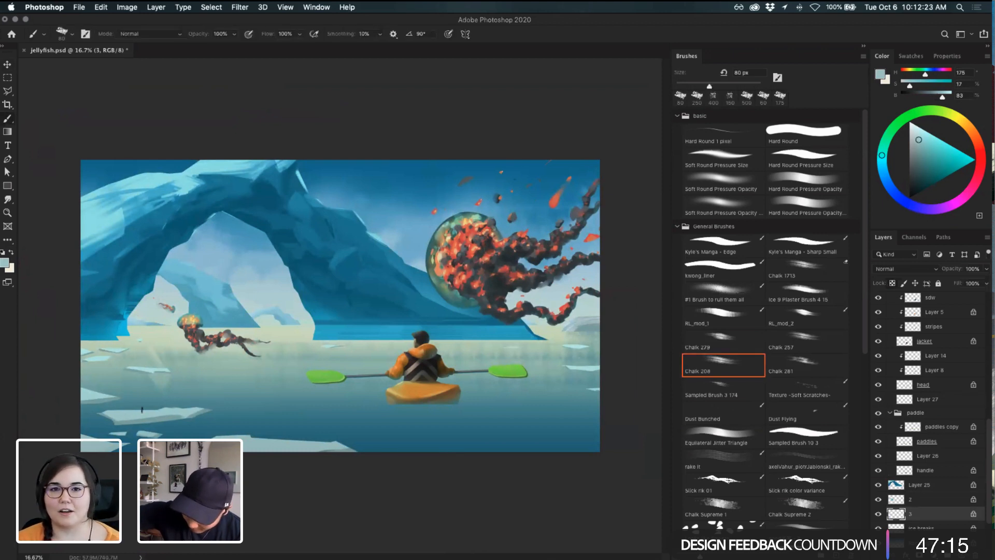
{"action": "key", "text": "v"}
{"action": "left_click", "coordinate": [163, 413]}
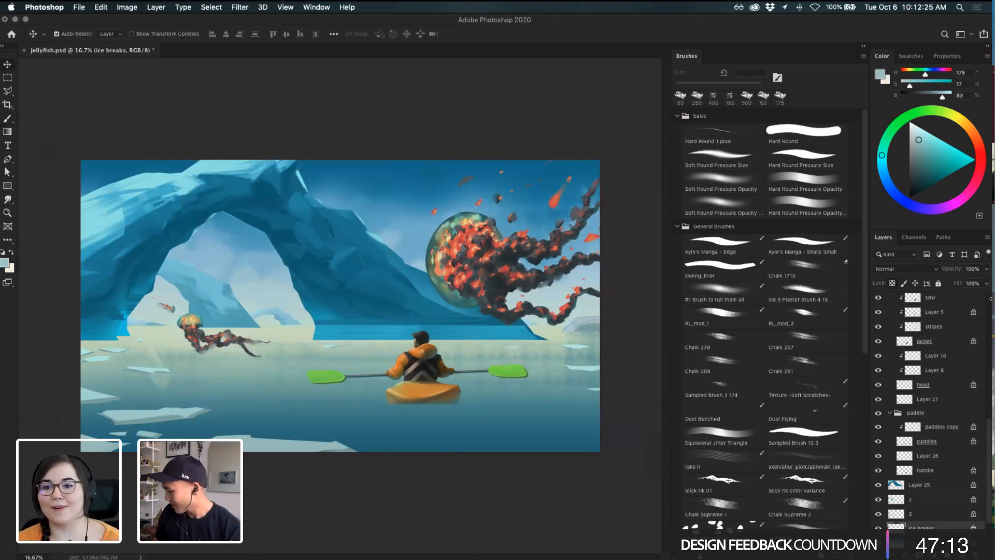
{"action": "key", "text": "i"}
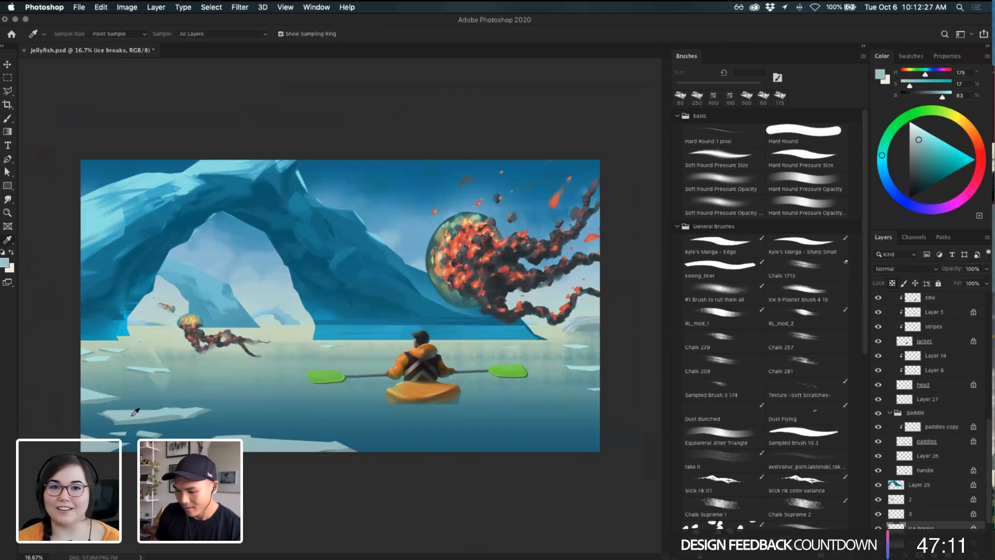
{"action": "key", "text": "b"}
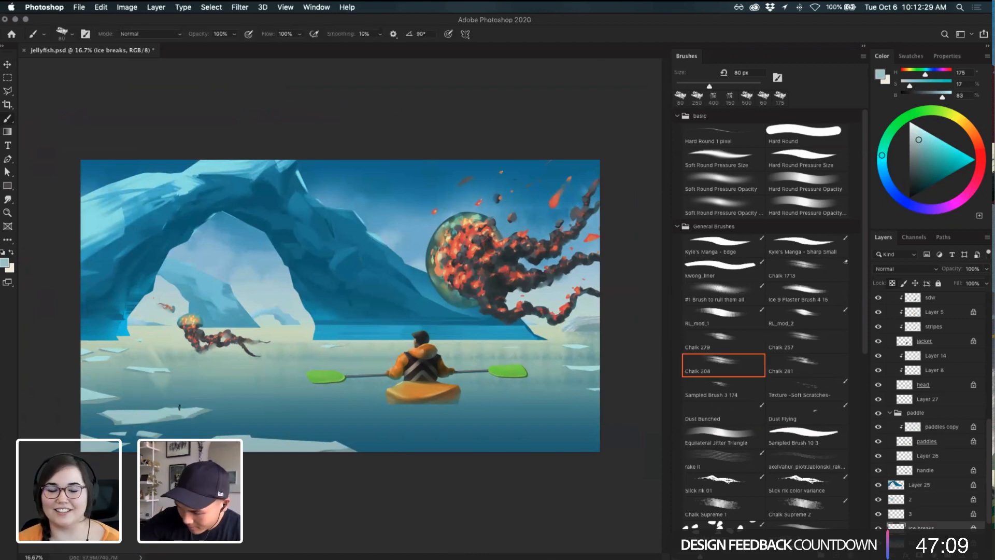
- Try pale chalk strokes on the floating ice floes and undo them
{"action": "key", "text": "super+z"}
{"action": "key", "text": "super+z"}
{"action": "mouse_move", "coordinate": [125, 419]}
{"action": "left_mouse_down"}
{"action": "mouse_move", "coordinate": [185, 412]}
{"action": "mouse_move", "coordinate": [165, 417]}
{"action": "left_mouse_up"}
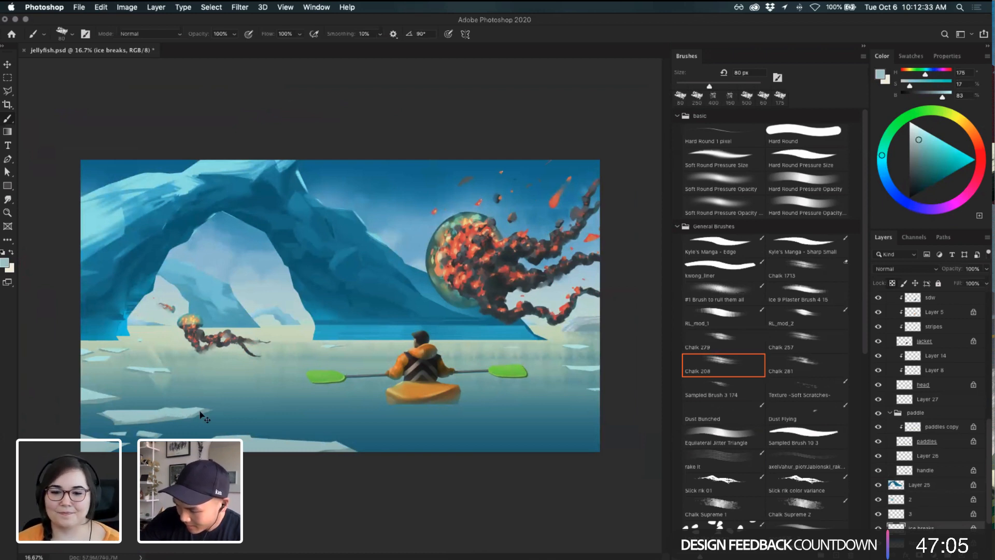
{"action": "key", "text": "super+z"}
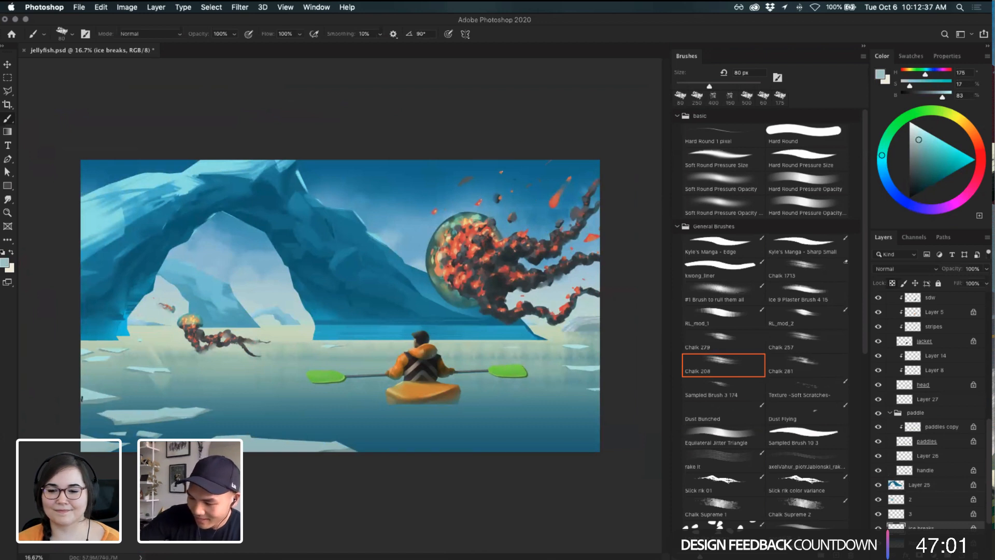
{"action": "key", "text": "super+z"}
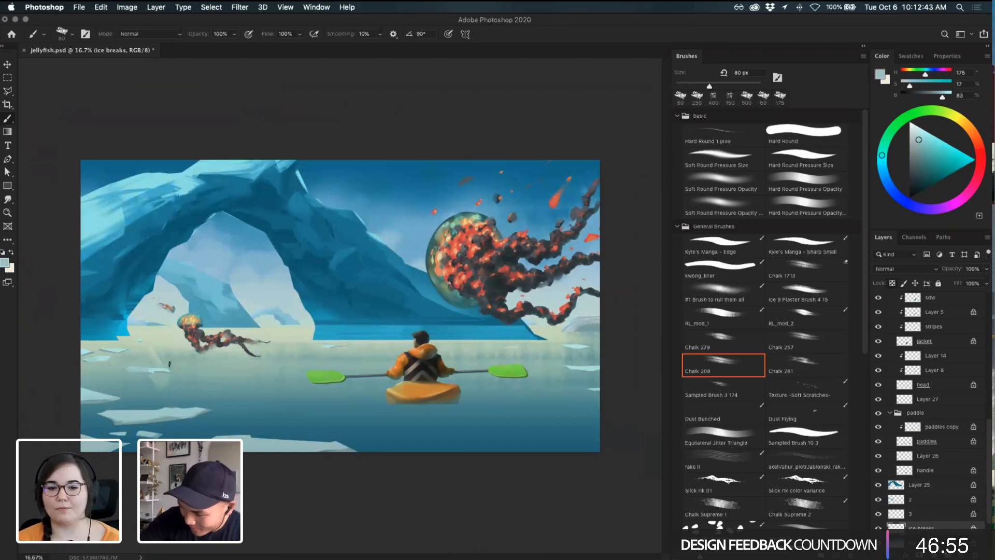
{"action": "key", "text": "super+z"}
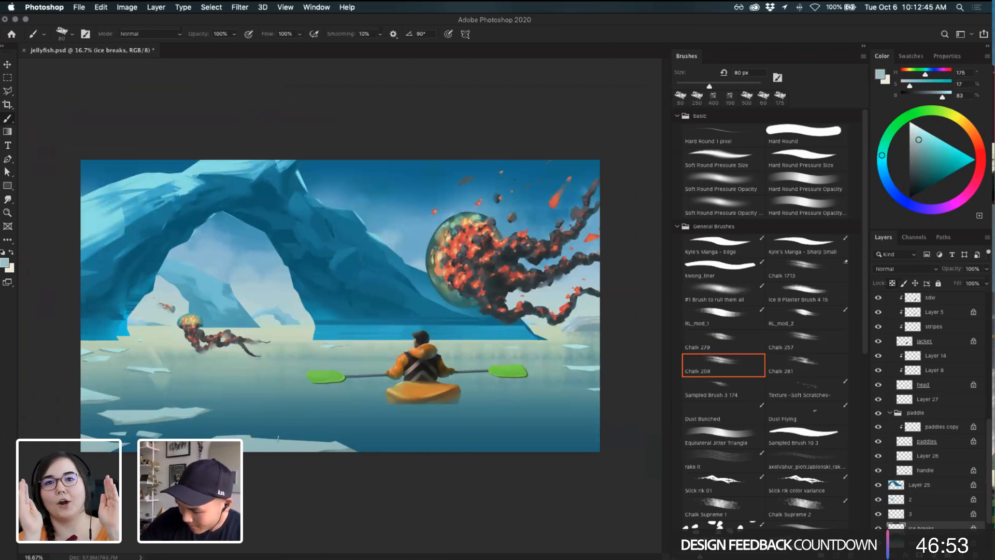
- Sample the arch's light cyan and paint a stroke along the nearest ice floe's surface
{"action": "left_click", "coordinate": [124, 217], "text": "alt"}
{"action": "left_click_drag", "start_coordinate": [274, 441], "coordinate": [340, 444]}
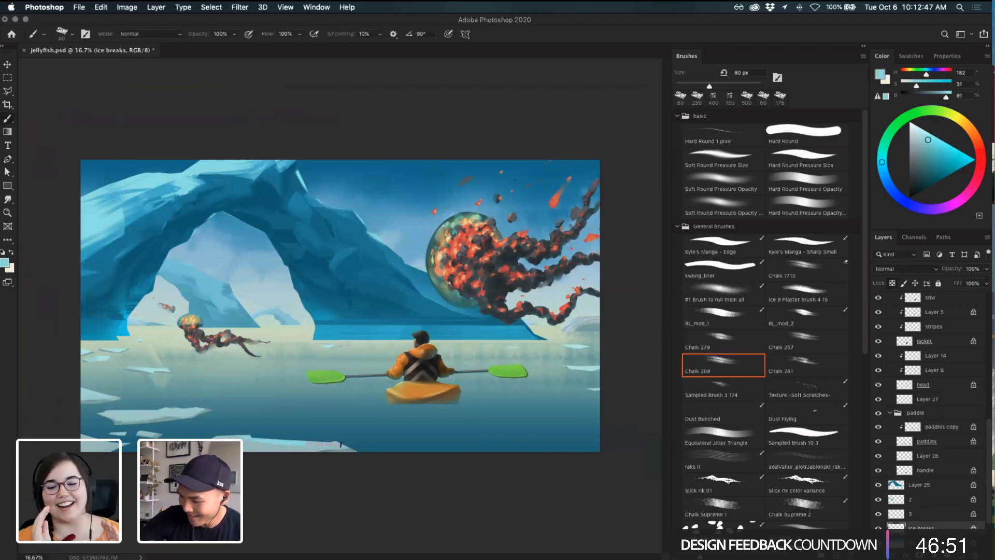
- Set the foreground to a paler cyan of H 182, S 20, B 96 and enlarge the chalk brush to 175 px
{"action": "key", "text": "i"}
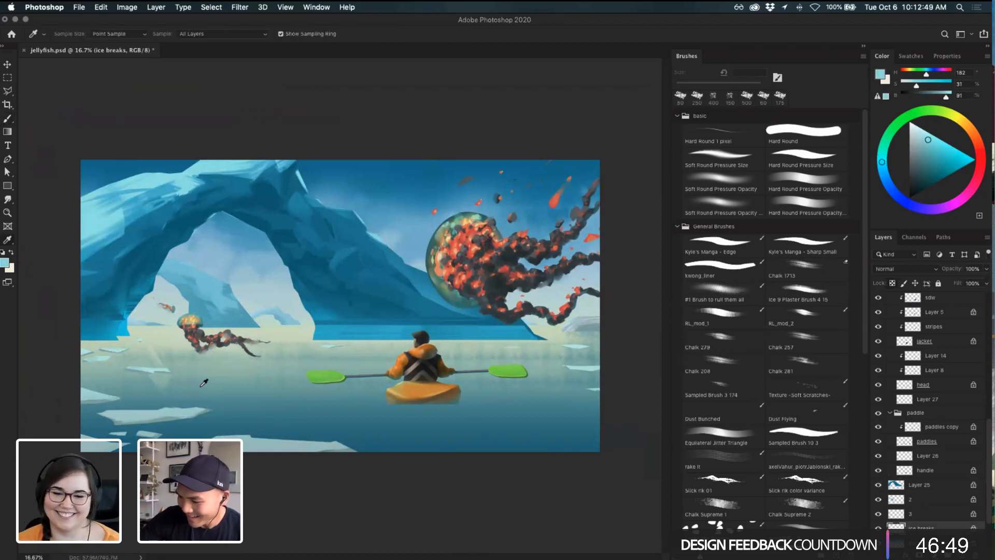
{"action": "left_click", "coordinate": [5, 261]}
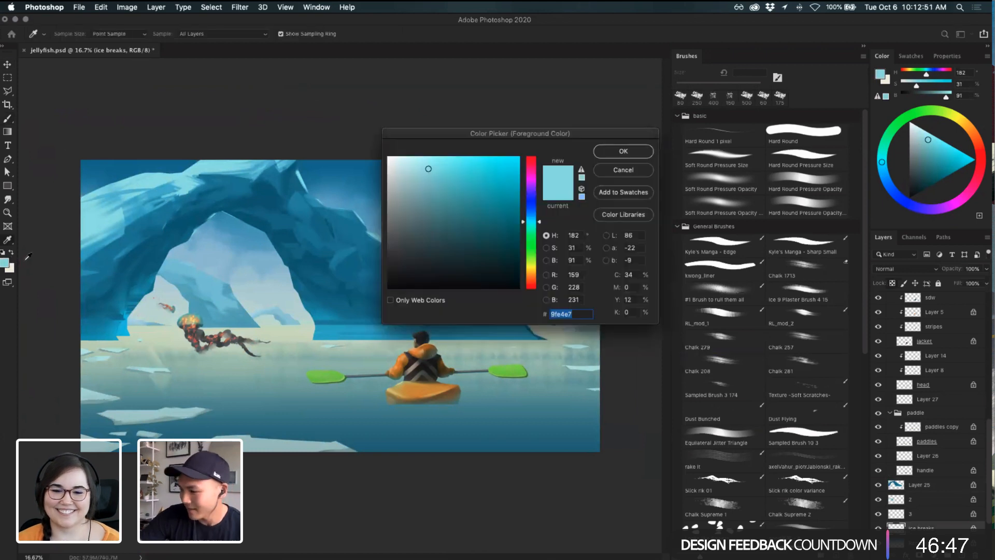
{"action": "left_click", "coordinate": [415, 161]}
{"action": "left_click", "coordinate": [618, 153]}
{"action": "key", "text": "b"}
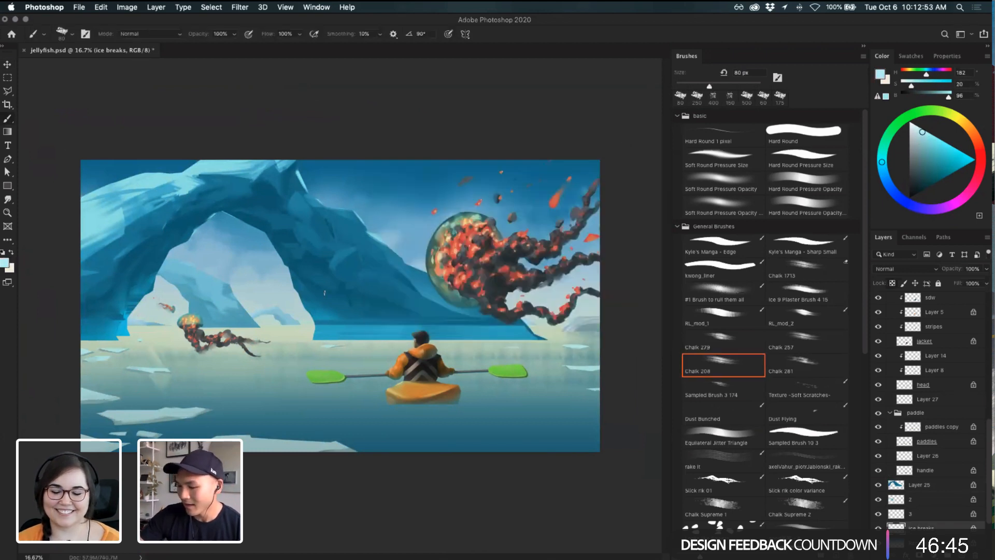
{"action": "key", "text": "bracketright"}
{"action": "key", "text": "bracketright"}
{"action": "key", "text": "bracketright"}
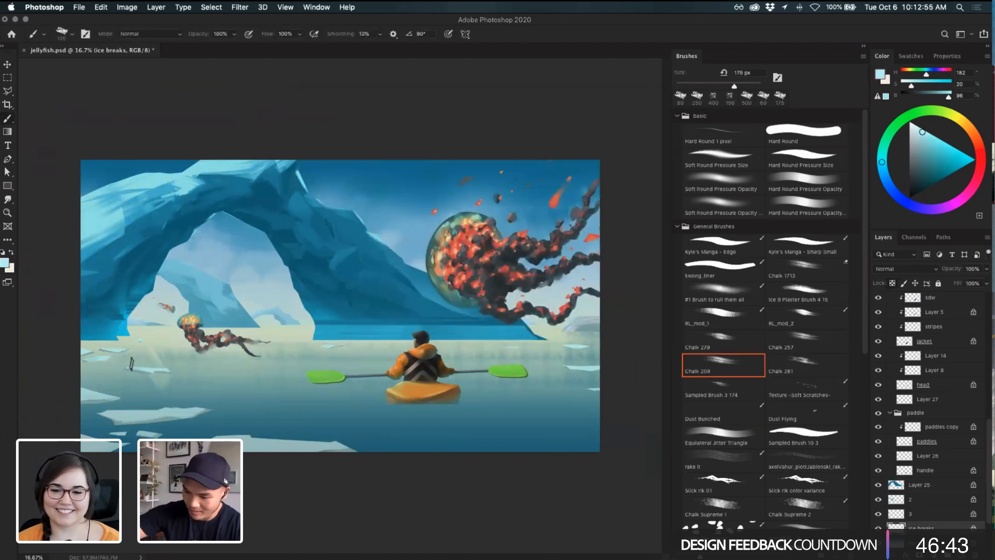
- Try a 175 px chalk stroke across the small ice floes beneath the arch and undo it
{"action": "left_click_drag", "start_coordinate": [128, 369], "coordinate": [170, 368]}
{"action": "key", "text": "super+z"}
{"action": "key", "text": "super+z"}
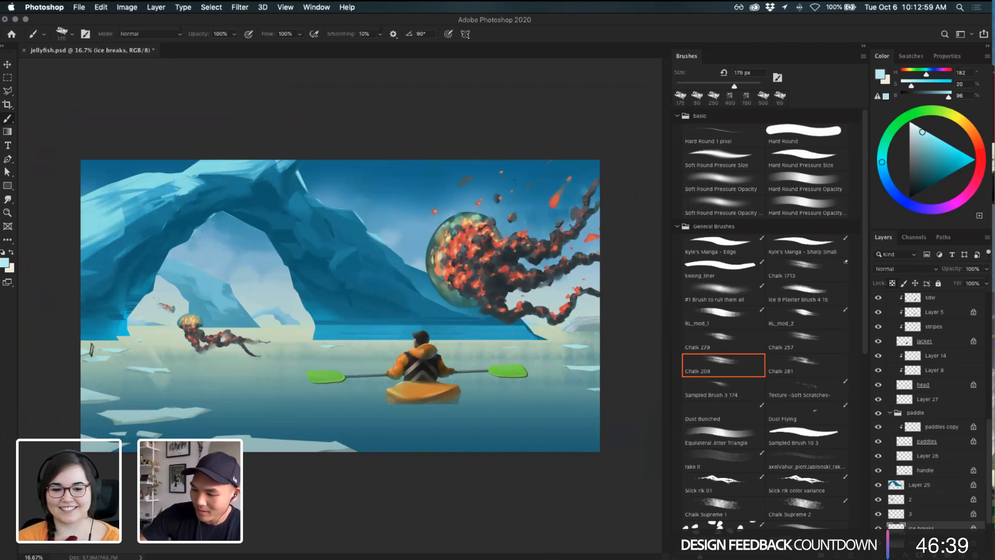
{"action": "key", "text": "super+z"}
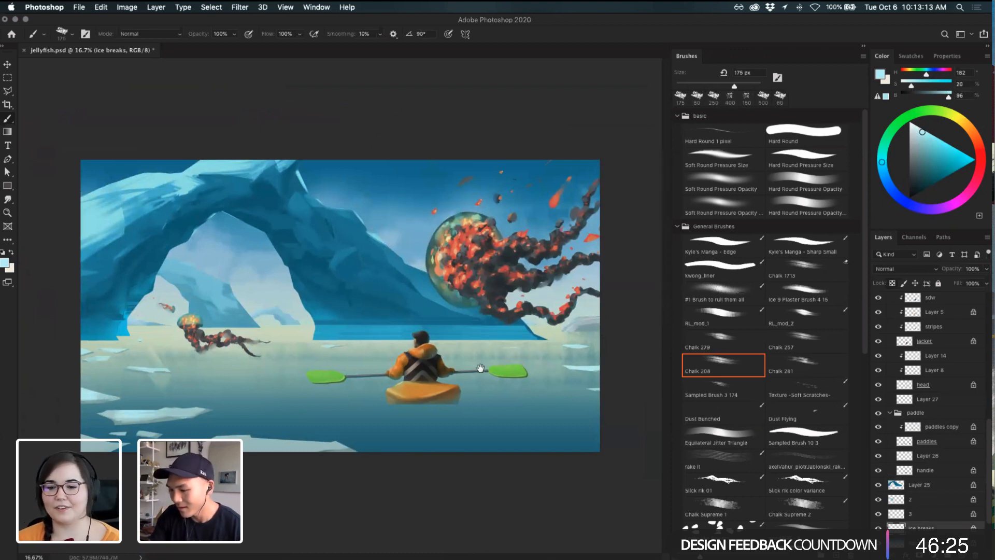
- Make the Rectangle 1 sky layer active, sample its pale blue of H 188, S 14, B 85, and try a stroke inside the arch
{"action": "left_click", "coordinate": [270, 274], "text": "super"}
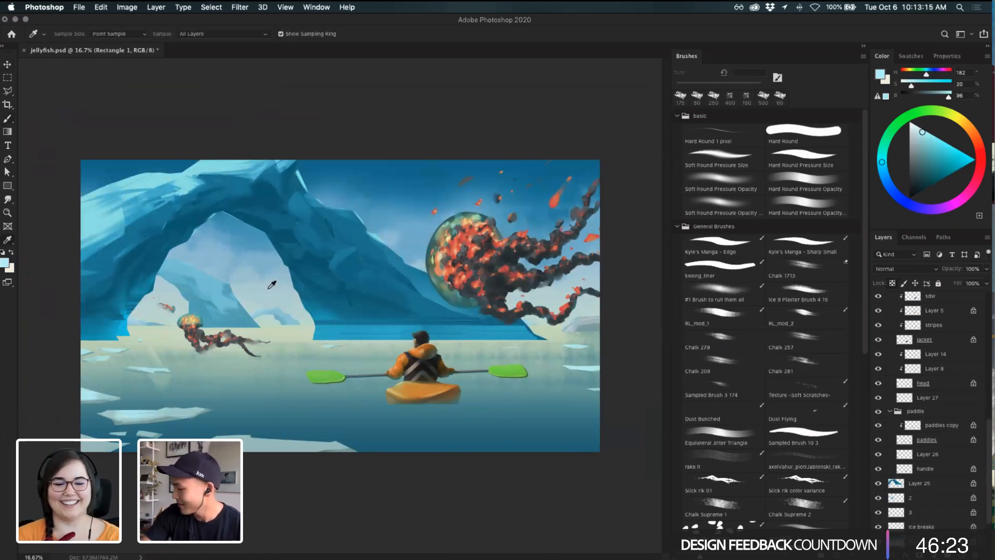
{"action": "left_click", "coordinate": [262, 283], "text": "alt"}
{"action": "left_click_drag", "start_coordinate": [253, 264], "coordinate": [268, 274]}
{"action": "key", "text": "super+z"}
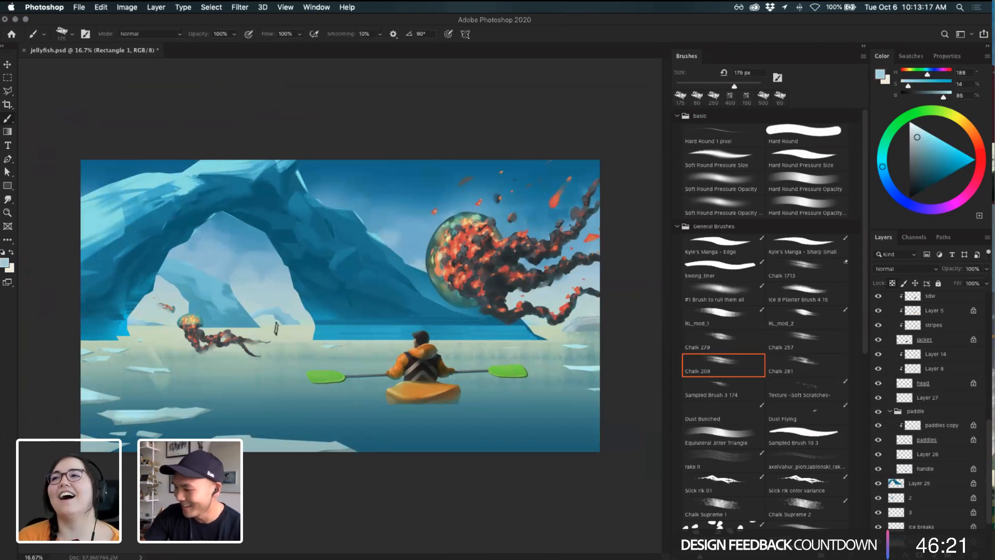
- Try a stroke on the sky inside the arch with the Chalk 209 brush at 201 px and undo it
{"action": "left_click", "coordinate": [742, 344]}
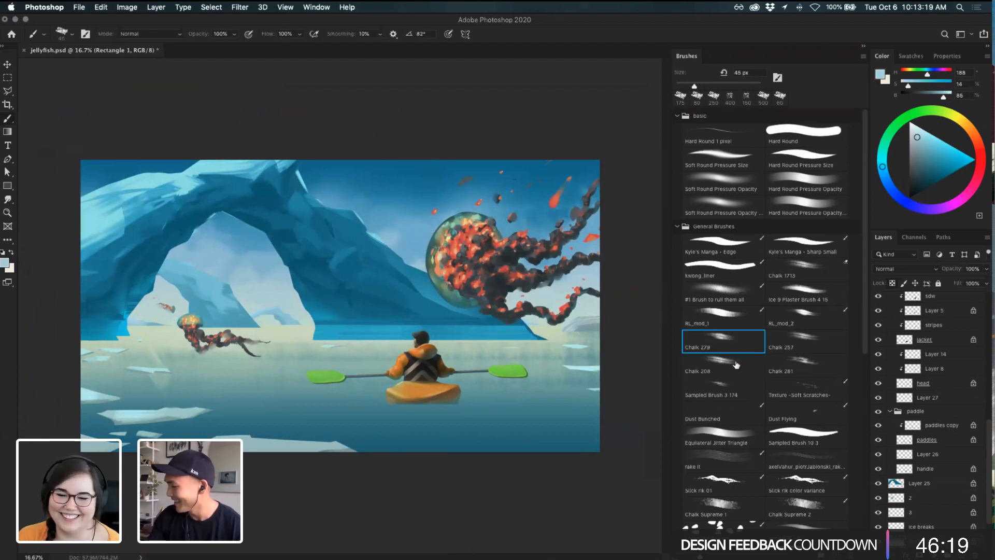
{"action": "left_click", "coordinate": [736, 362]}
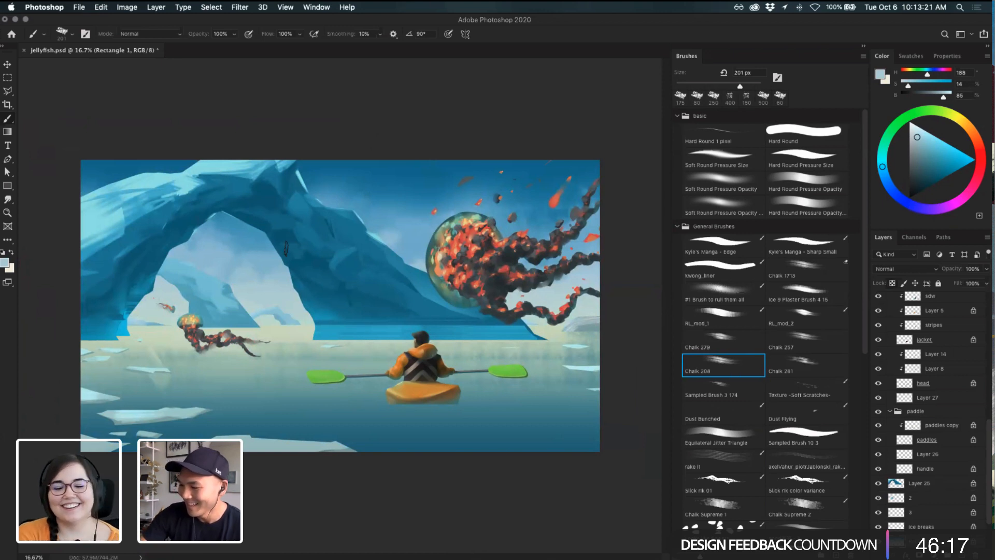
{"action": "left_click_drag", "start_coordinate": [241, 258], "coordinate": [274, 251]}
{"action": "key", "text": "super+z"}
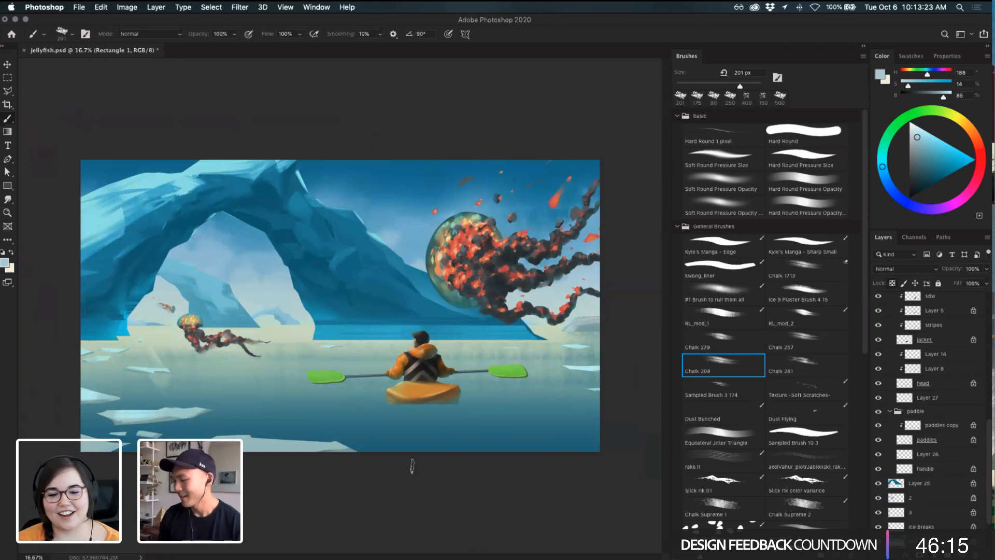
- Duplicate the Rectangle 1 sky layer
{"action": "key", "text": "v"}
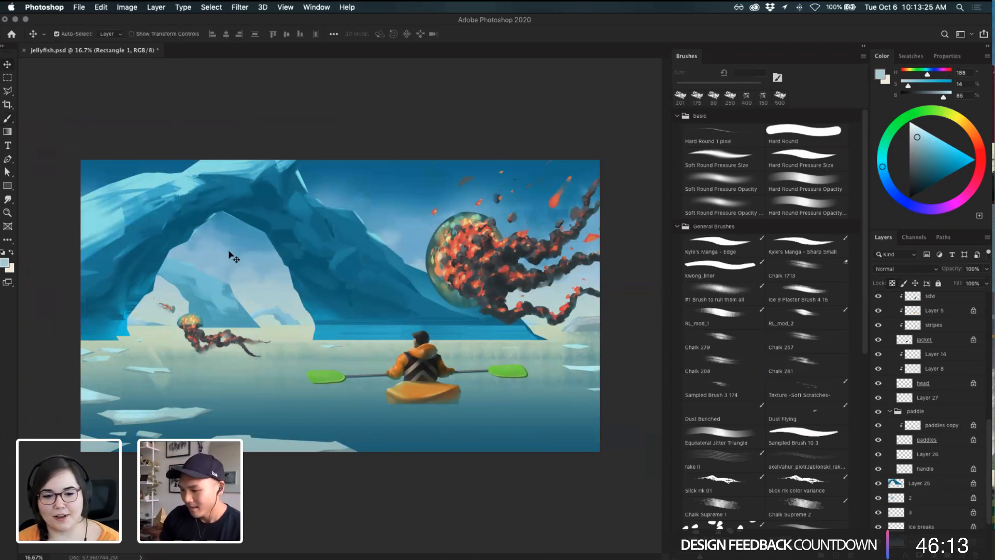
{"action": "scroll", "coordinate": [922, 508], "scroll_direction": "down", "scroll_amount": 2}
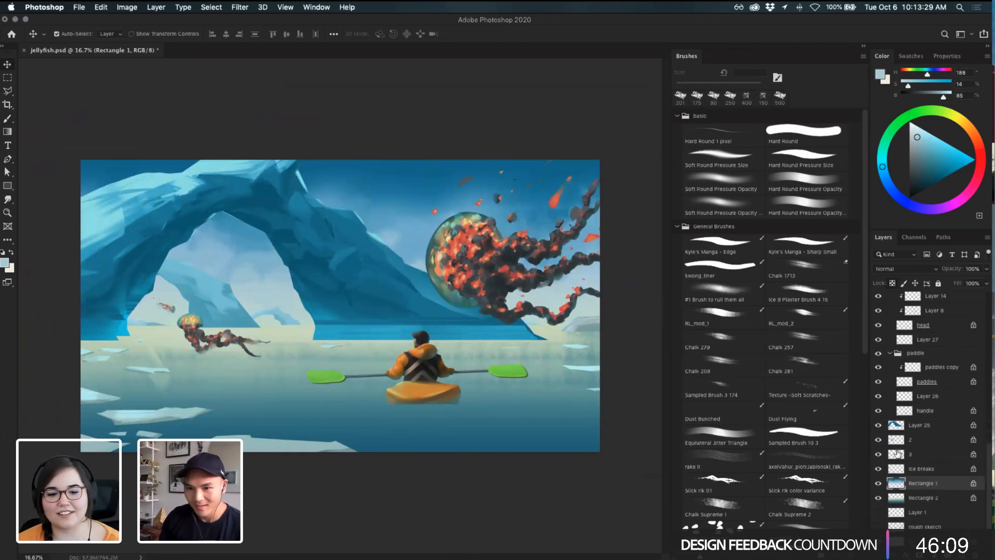
{"action": "key", "text": "super"}
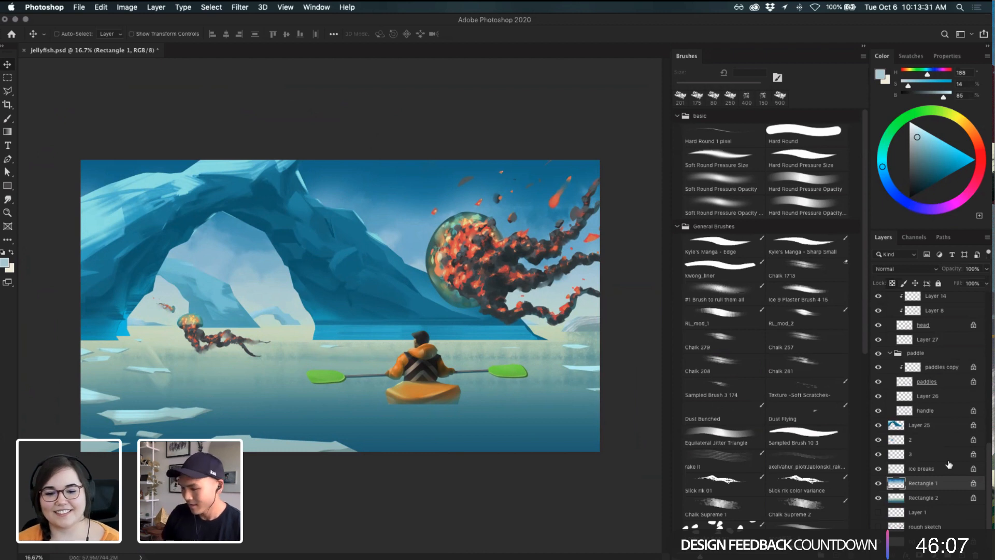
{"action": "key", "text": "super+j"}
{"action": "key", "text": "super+z"}
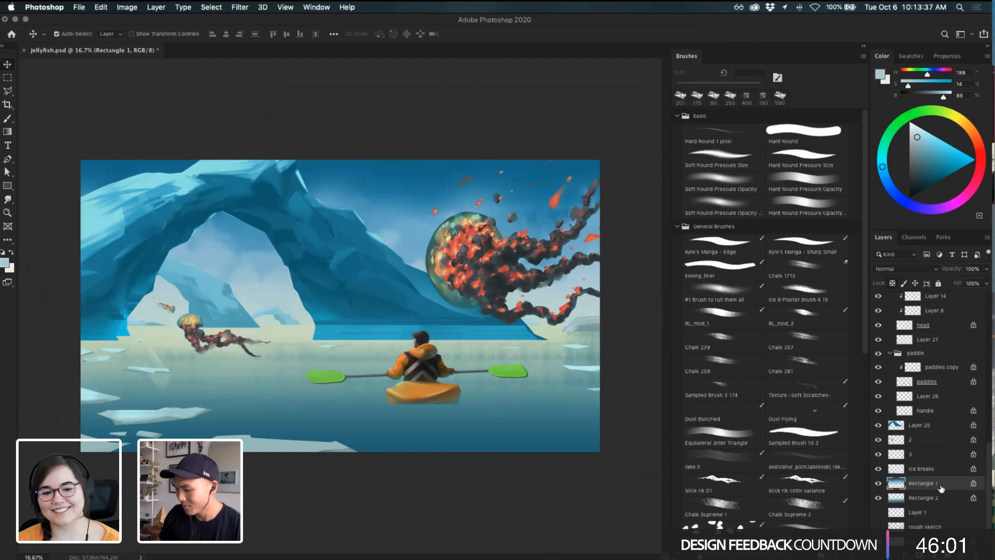
{"action": "left_click", "coordinate": [731, 418]}
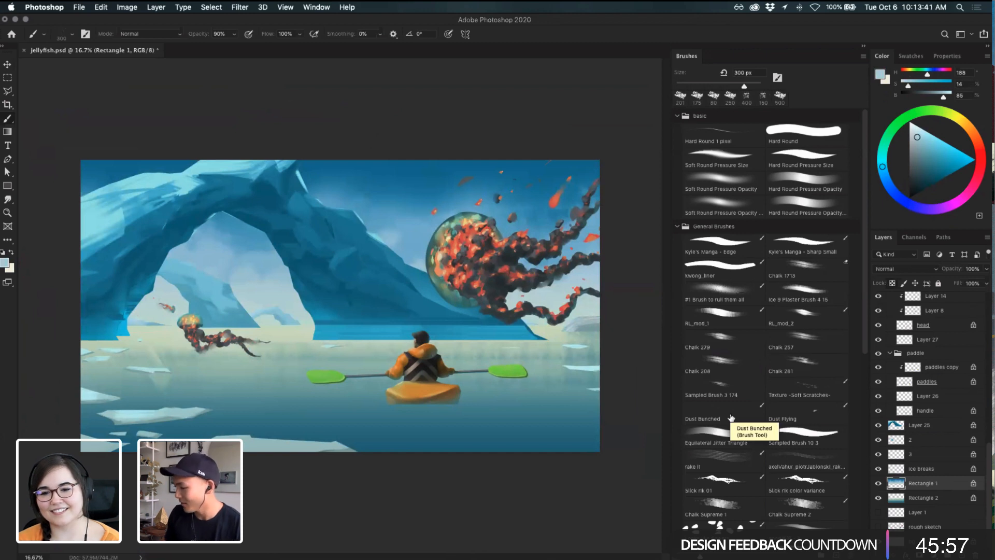
{"action": "key", "text": "super+j"}
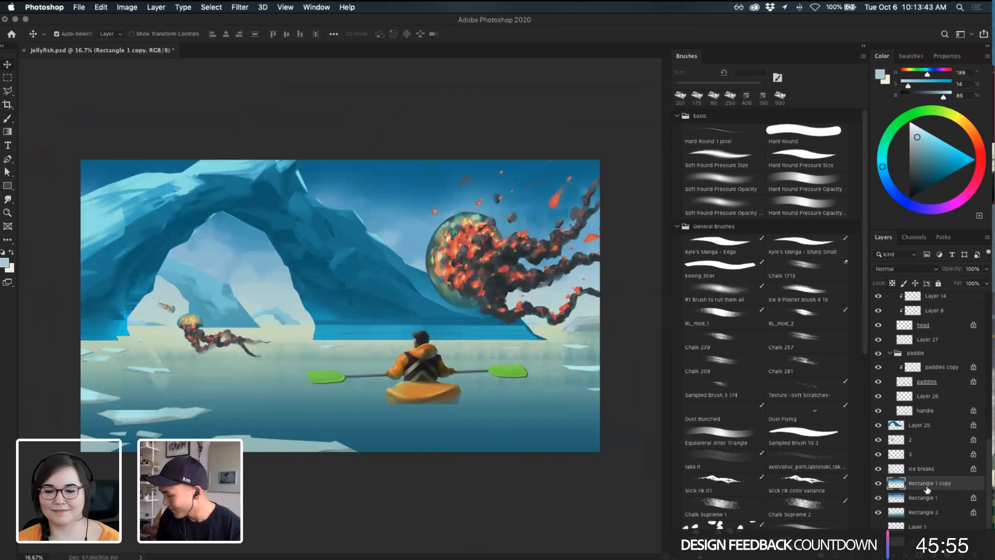
- Flip the sky copy vertically so it covers the water below the horizon, and clip it to the Rectangle 2 layer
{"action": "key", "text": "super+t"}
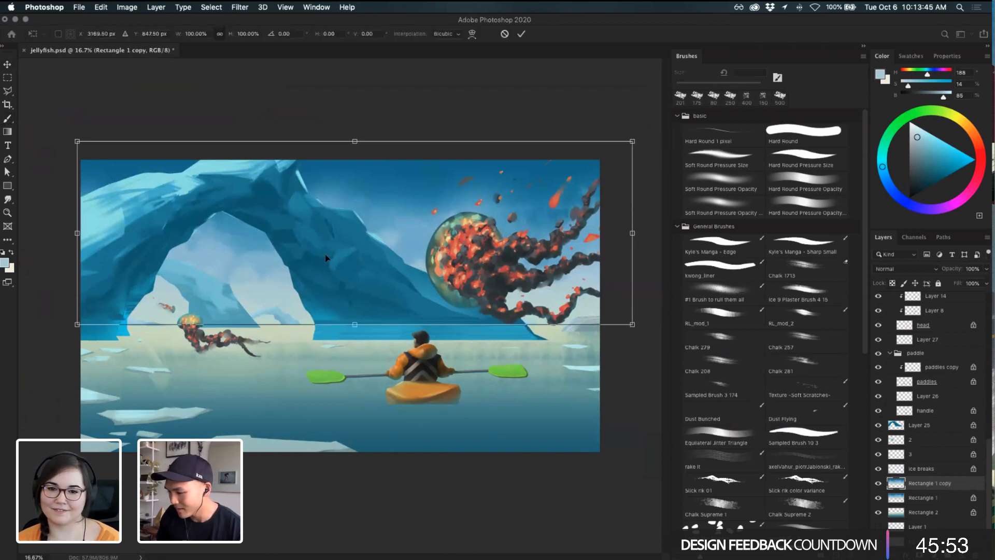
{"action": "right_click", "coordinate": [325, 258]}
{"action": "left_click", "coordinate": [383, 430]}
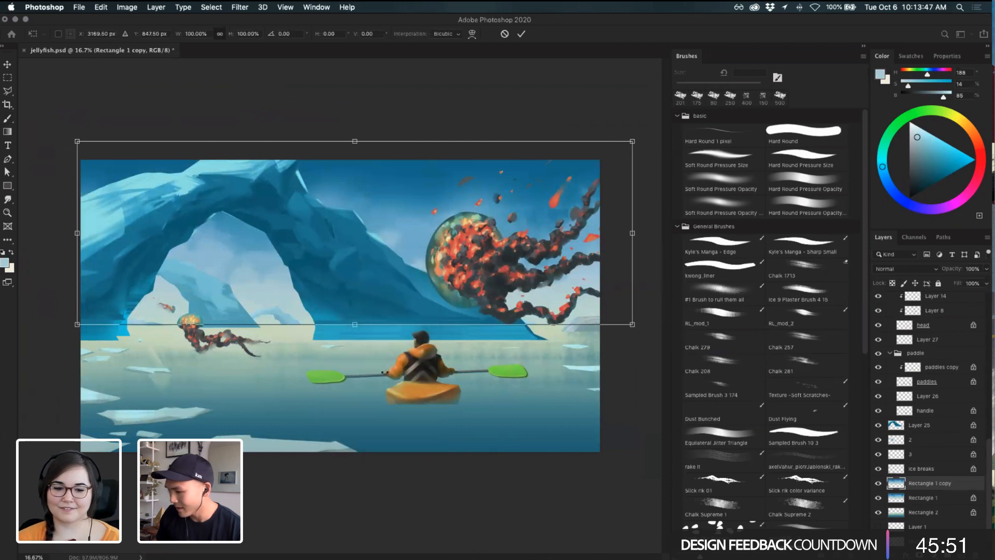
{"action": "right_click", "coordinate": [366, 208]}
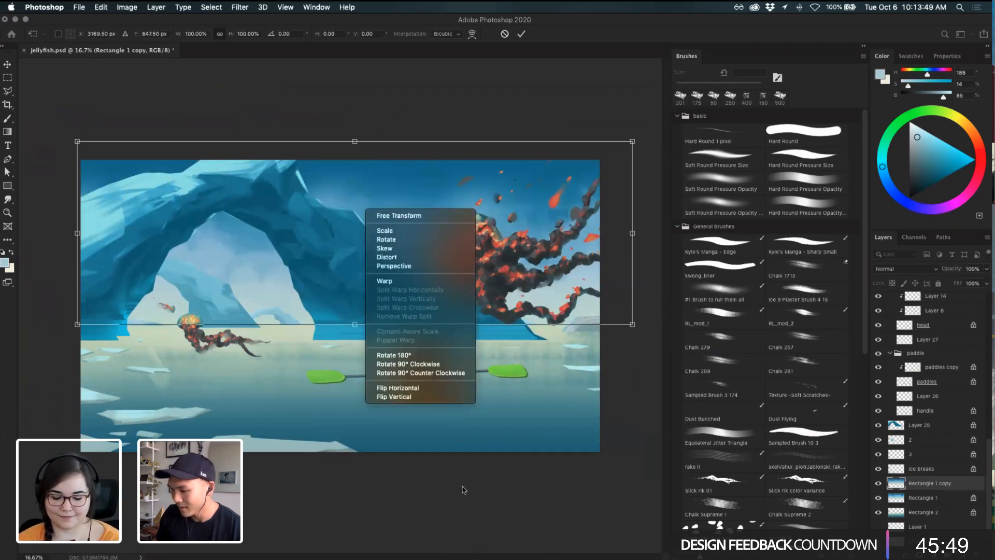
{"action": "left_click", "coordinate": [417, 397]}
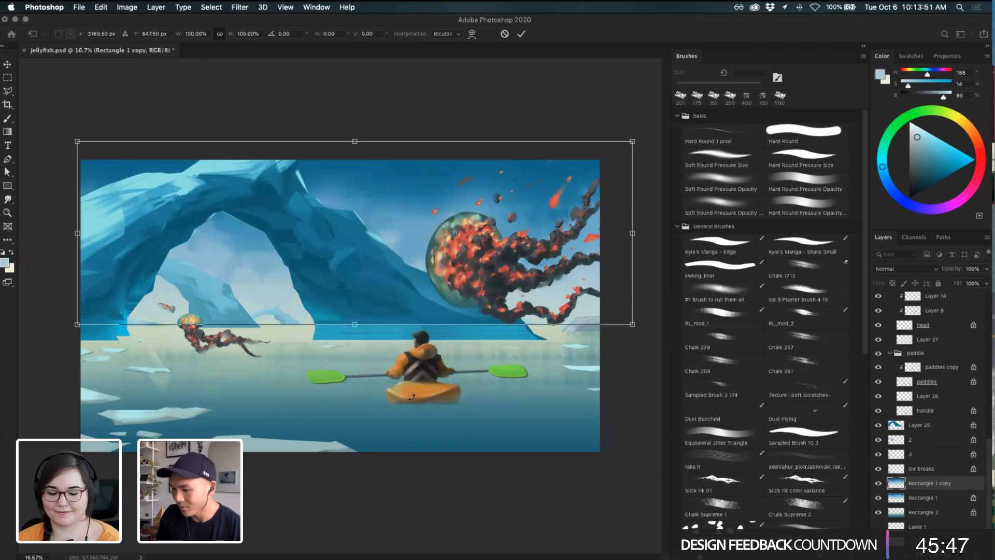
{"action": "left_click_drag", "start_coordinate": [406, 226], "coordinate": [402, 410]}
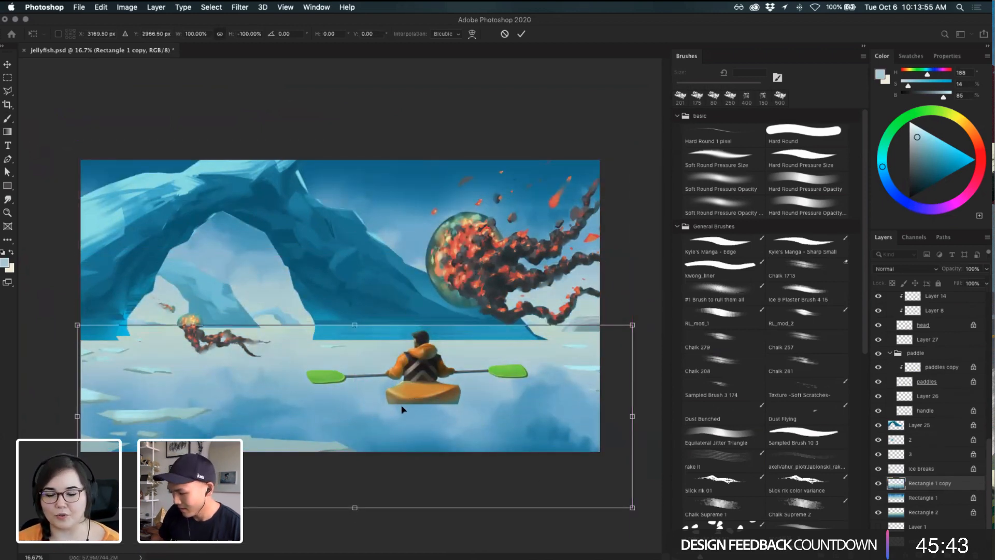
{"action": "key", "text": "Return"}
{"action": "left_click_drag", "start_coordinate": [926, 488], "coordinate": [926, 505]}
{"action": "left_click", "coordinate": [937, 503], "text": "alt"}
- Squash the flipped sky copy to about 80% height from its lower edge and spread both lower corners outward
{"action": "key", "text": "super+t"}
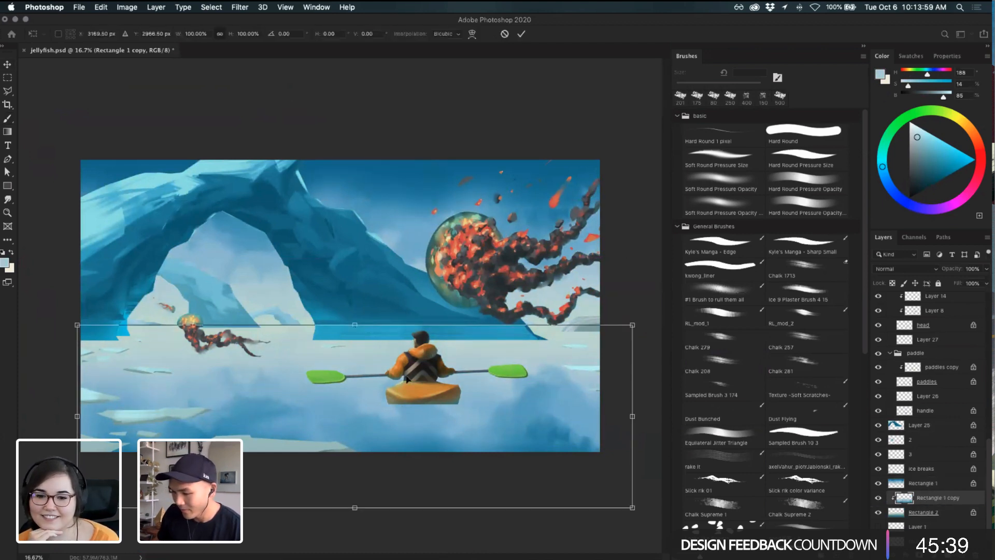
{"action": "left_click_drag", "start_coordinate": [384, 344], "coordinate": [383, 357]}
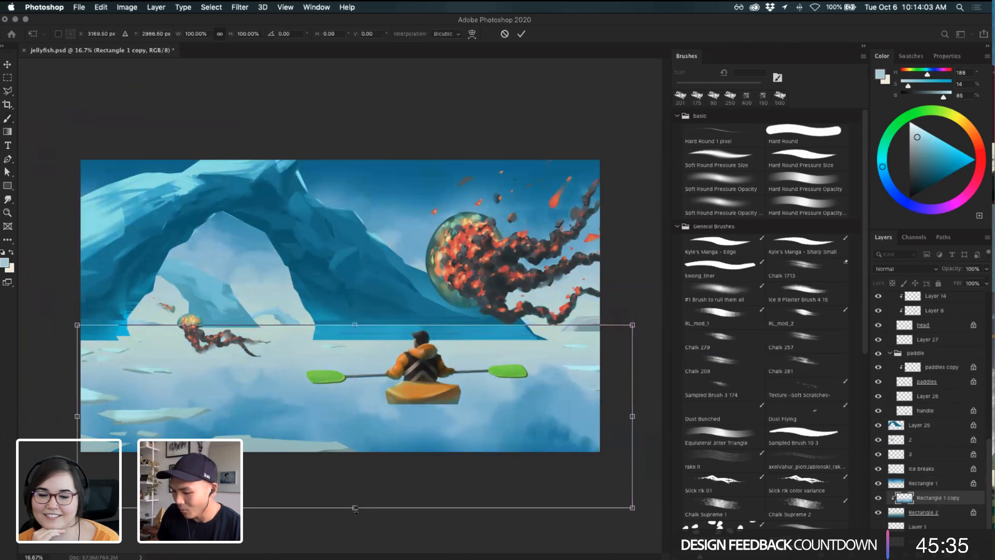
{"action": "left_click_drag", "start_coordinate": [355, 508], "coordinate": [354, 470]}
{"action": "key", "text": "super+z"}
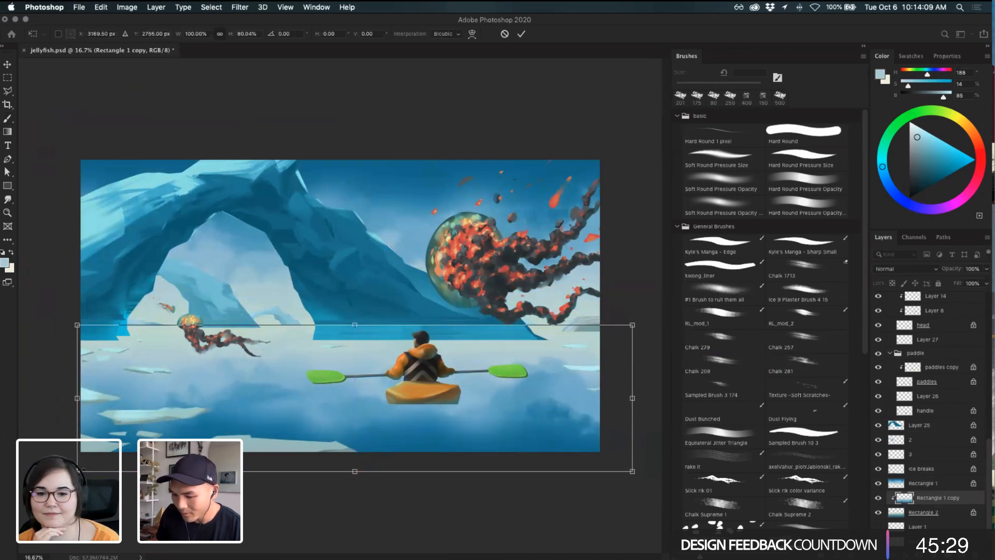
{"action": "left_click_drag", "start_coordinate": [76, 471], "coordinate": [25, 475]}
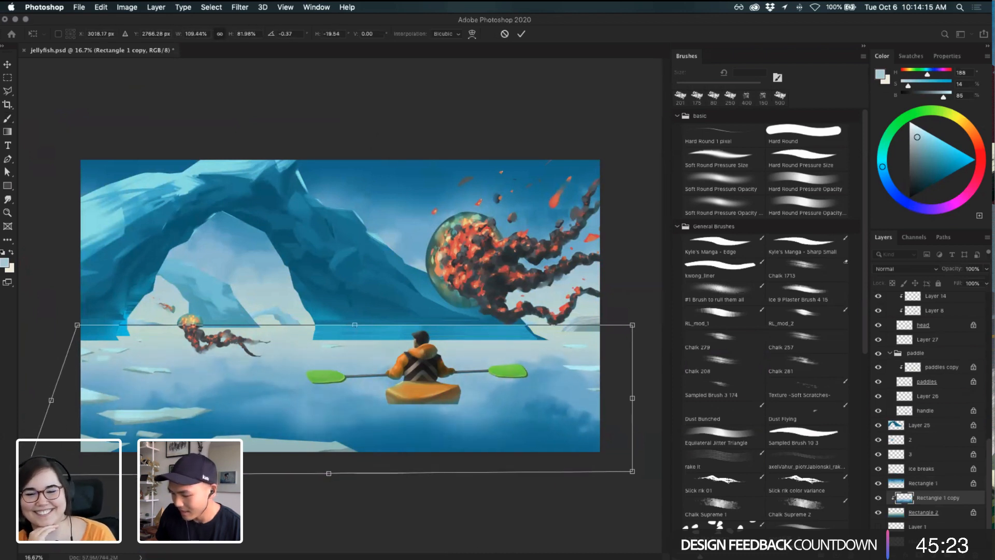
{"action": "left_click_drag", "start_coordinate": [633, 473], "coordinate": [679, 476]}
{"action": "key", "text": "Return"}
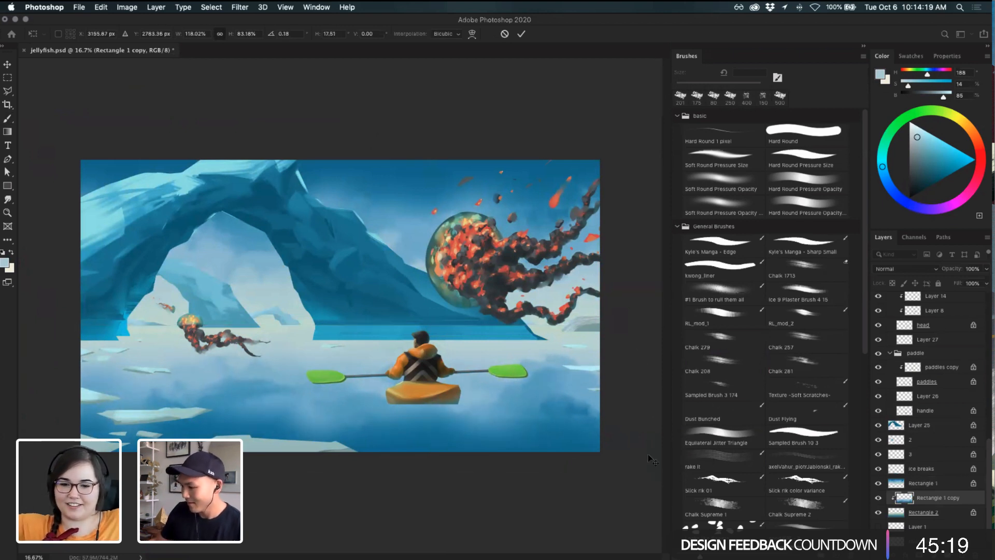
- Lower the opacity of the Rectangle 1 copy layer to 55%
{"action": "left_click_drag", "start_coordinate": [956, 269], "coordinate": [957, 265]}
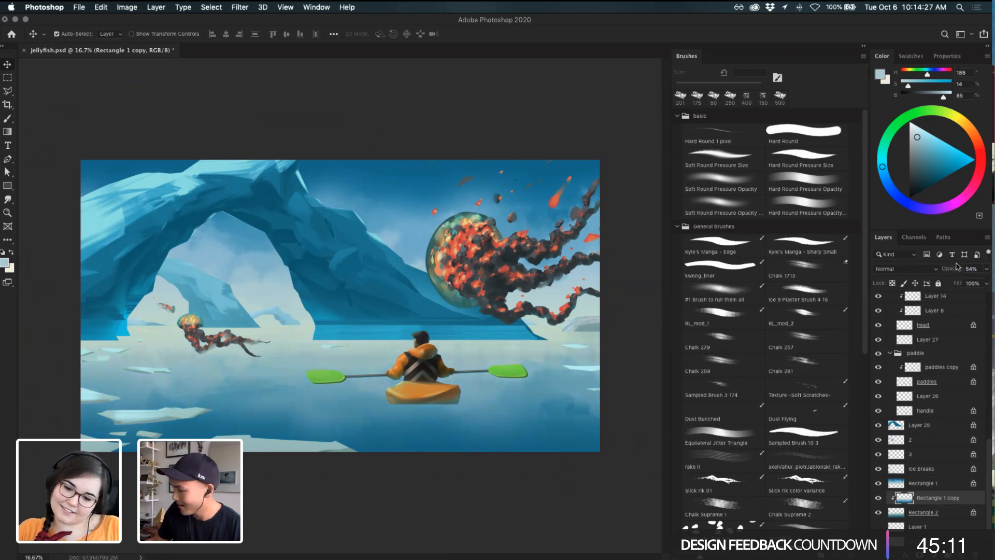
{"action": "left_click_drag", "start_coordinate": [957, 269], "coordinate": [955, 268]}
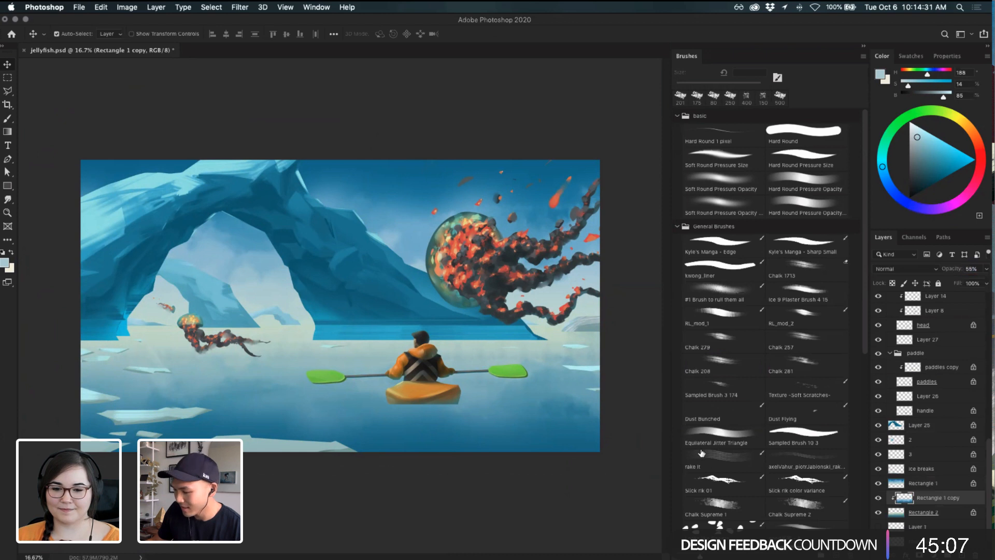
- Select layer 3 with the distant icebergs and toggle its visibility to check what it contains
{"action": "left_click", "coordinate": [288, 321]}
{"action": "left_click", "coordinate": [878, 456]}
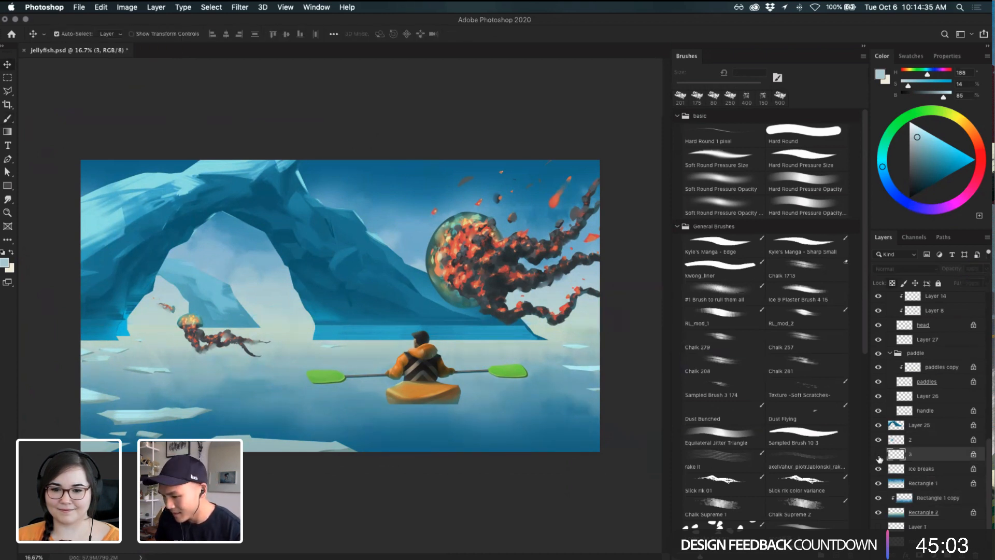
{"action": "left_click", "coordinate": [878, 456]}
{"action": "left_click", "coordinate": [879, 456]}
{"action": "left_click", "coordinate": [878, 456]}
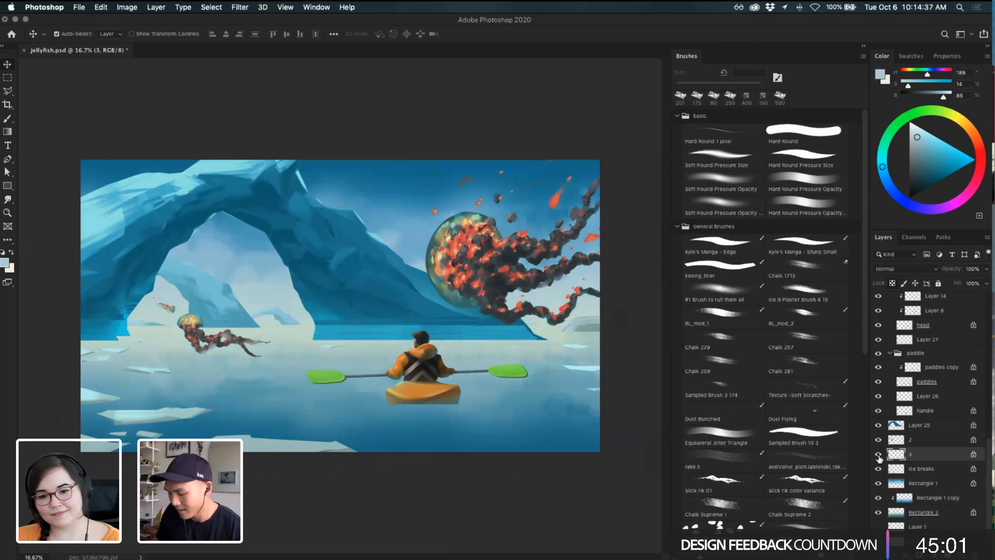
- Duplicate layer 3 and open the transform options for the copy
{"action": "key", "text": "super+j"}
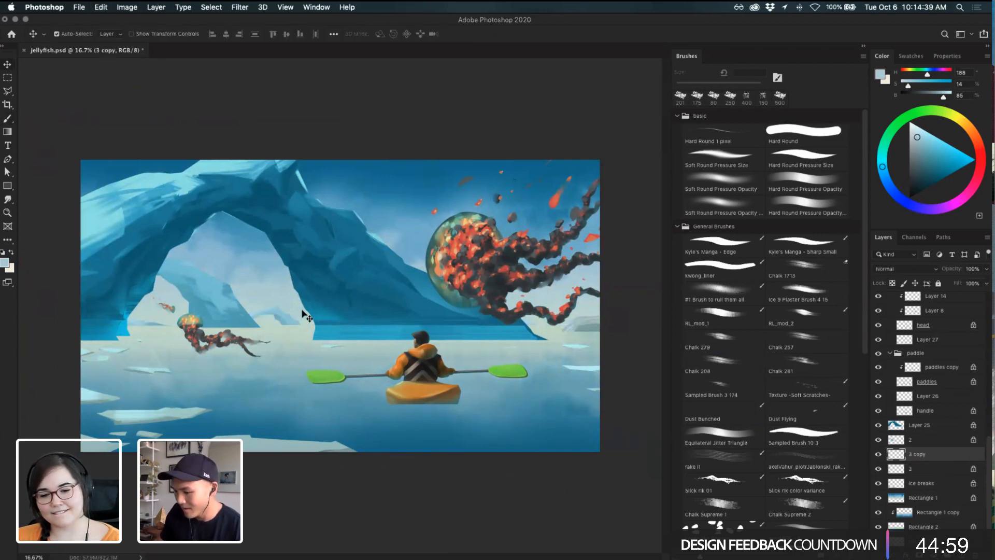
{"action": "key", "text": "super+t"}
{"action": "right_click", "coordinate": [291, 315]}
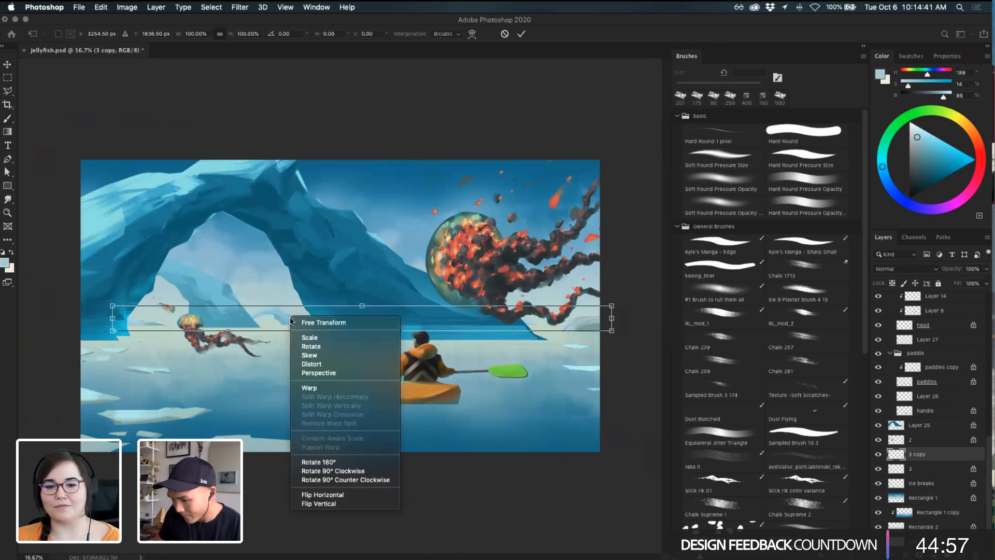
- Flip the 3 copy layer vertically and shift it down about 135 px as the distant ice's reflection
{"action": "left_click", "coordinate": [348, 506]}
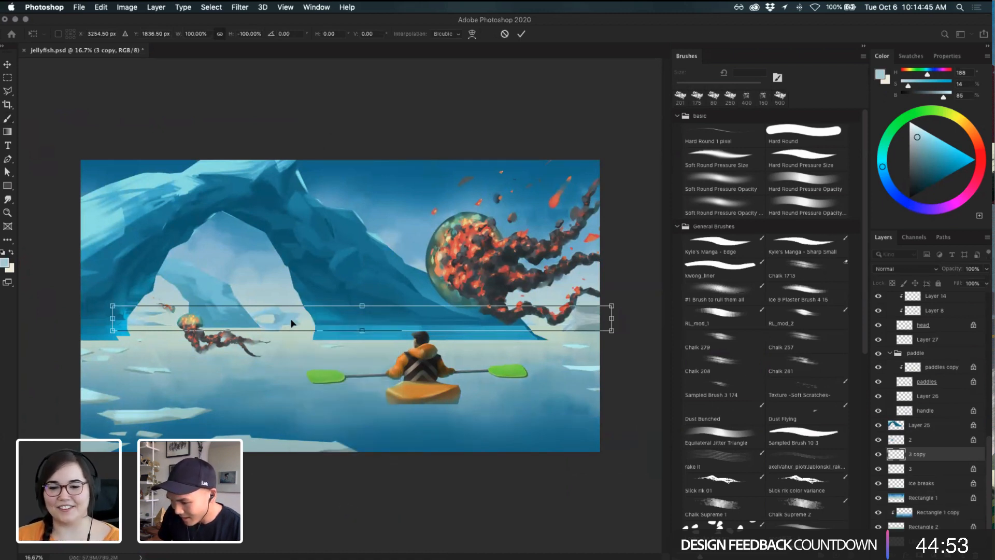
{"action": "left_click_drag", "start_coordinate": [291, 323], "coordinate": [291, 335]}
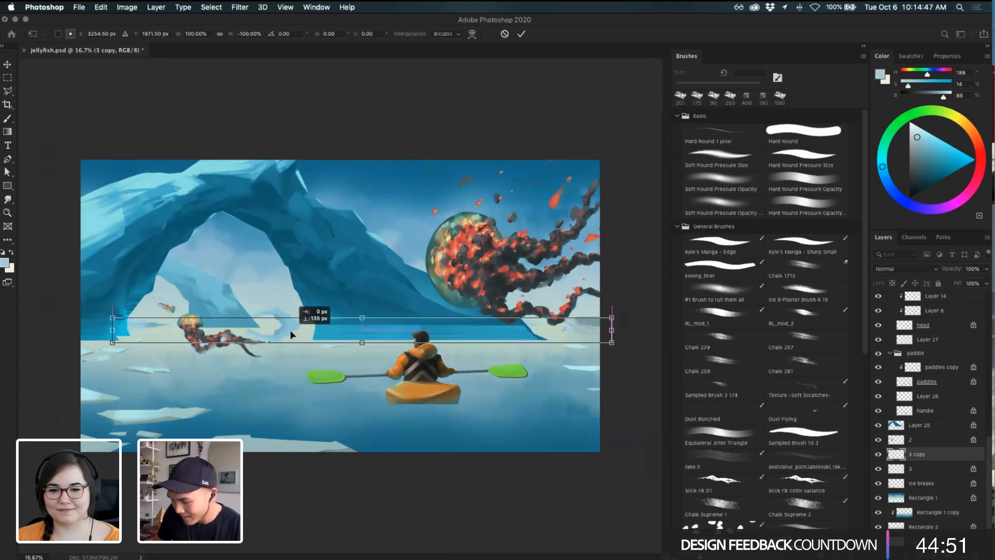
{"action": "key", "text": "Return"}
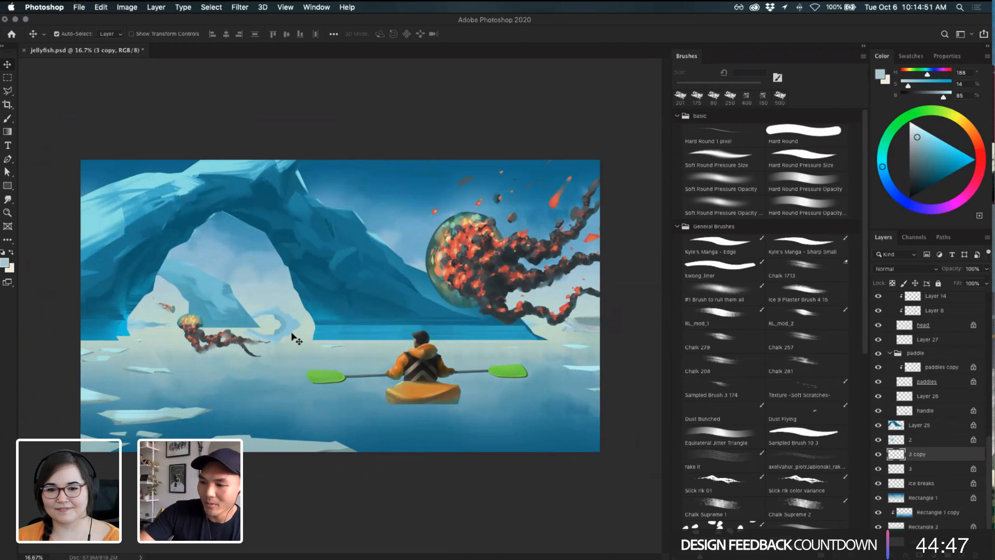
{"action": "left_click", "coordinate": [7, 80]}
{"action": "left_click_drag", "start_coordinate": [224, 299], "coordinate": [325, 375]}
{"action": "key", "text": "ctrl+t"}
{"action": "key", "text": "Escape"}
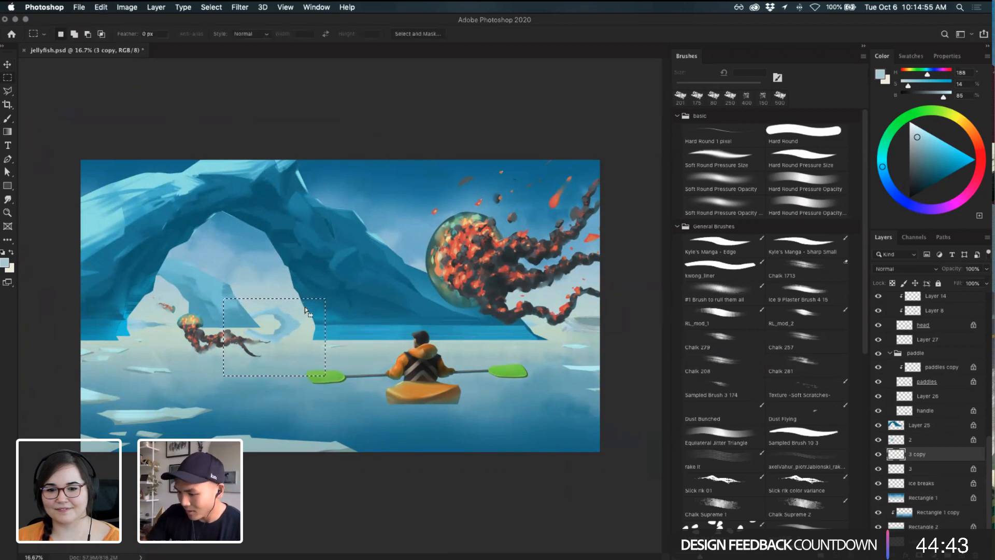
{"action": "key", "text": "ctrl+d"}
- Touch up the small ice arch's reflection with the Eraser and a 125 px Smudge brush, undoing the last stroke
{"action": "key", "text": "e"}
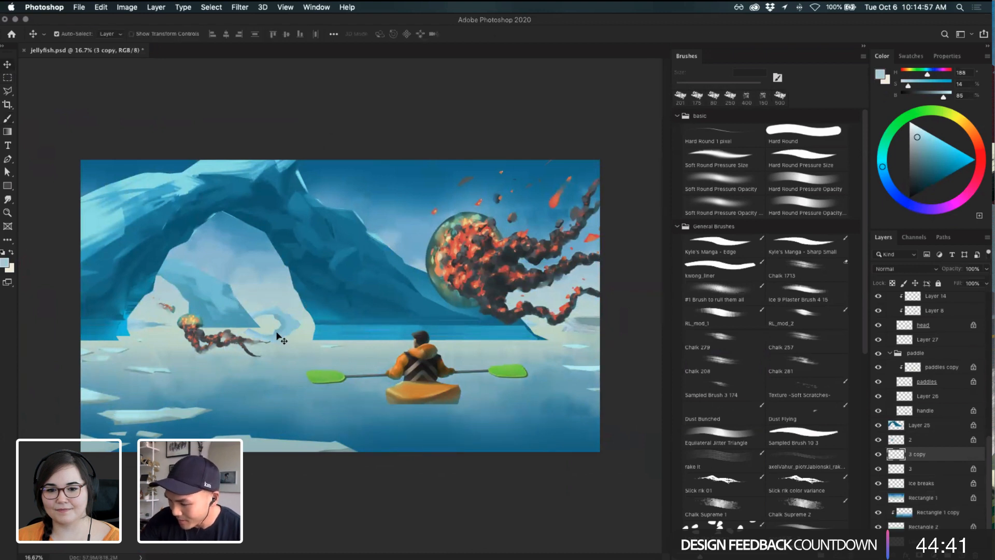
{"action": "left_click_drag", "start_coordinate": [283, 357], "coordinate": [277, 347]}
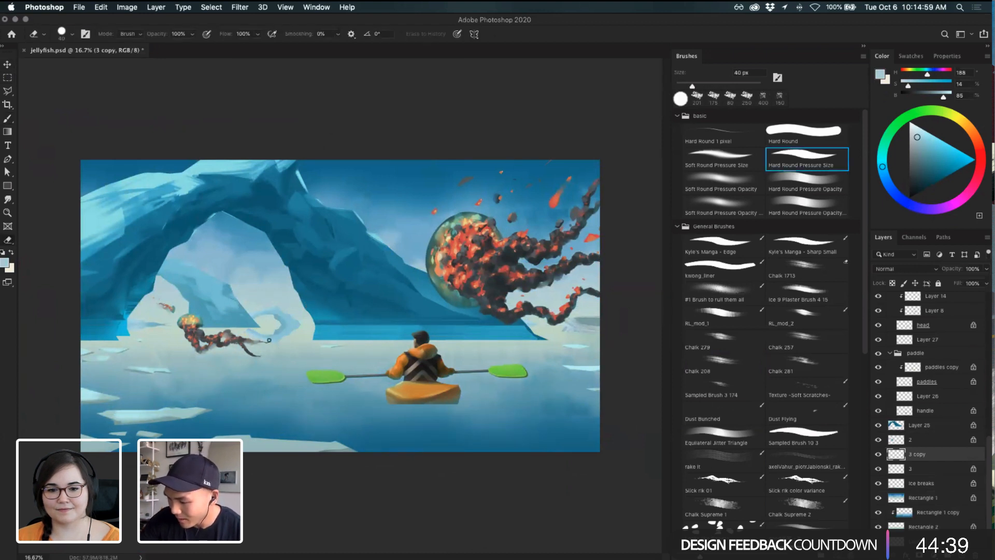
{"action": "key", "text": "r"}
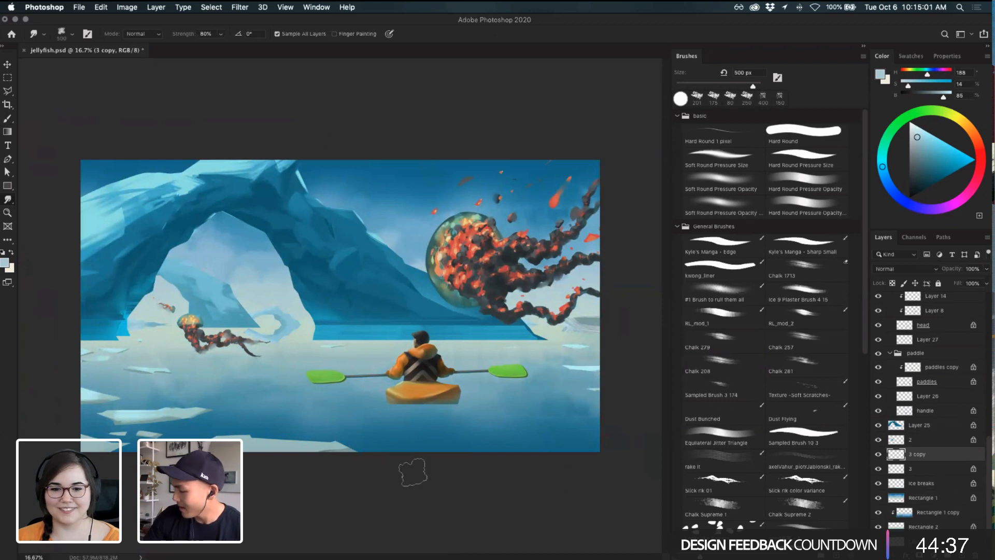
{"action": "key", "text": "bracketleft"}
{"action": "key", "text": "bracketleft"}
{"action": "key", "text": "bracketleft"}
{"action": "key", "text": "bracketleft"}
{"action": "key", "text": "bracketleft"}
{"action": "key", "text": "bracketleft"}
{"action": "key", "text": "bracketleft"}
{"action": "key", "text": "bracketleft"}
{"action": "key", "text": "bracketleft"}
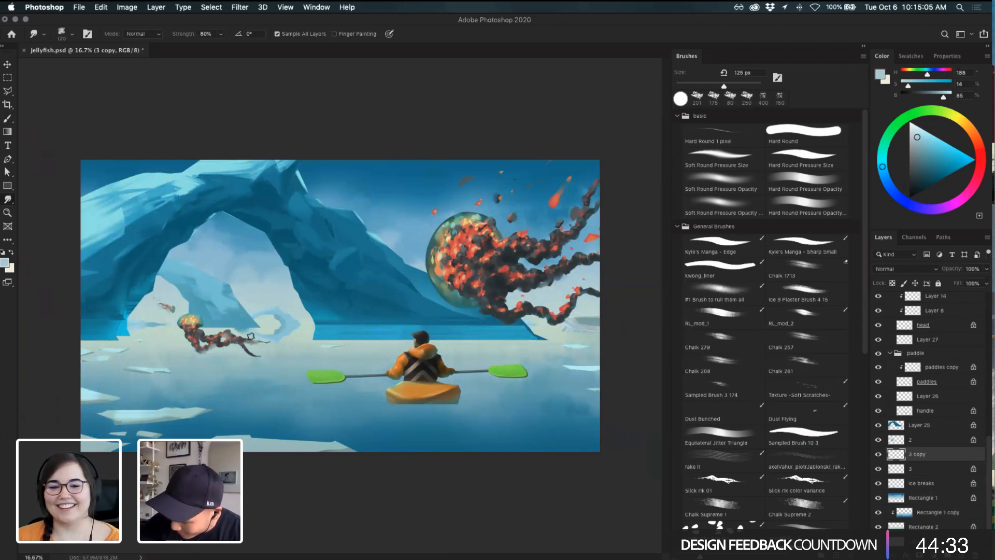
{"action": "left_click_drag", "start_coordinate": [244, 335], "coordinate": [229, 326]}
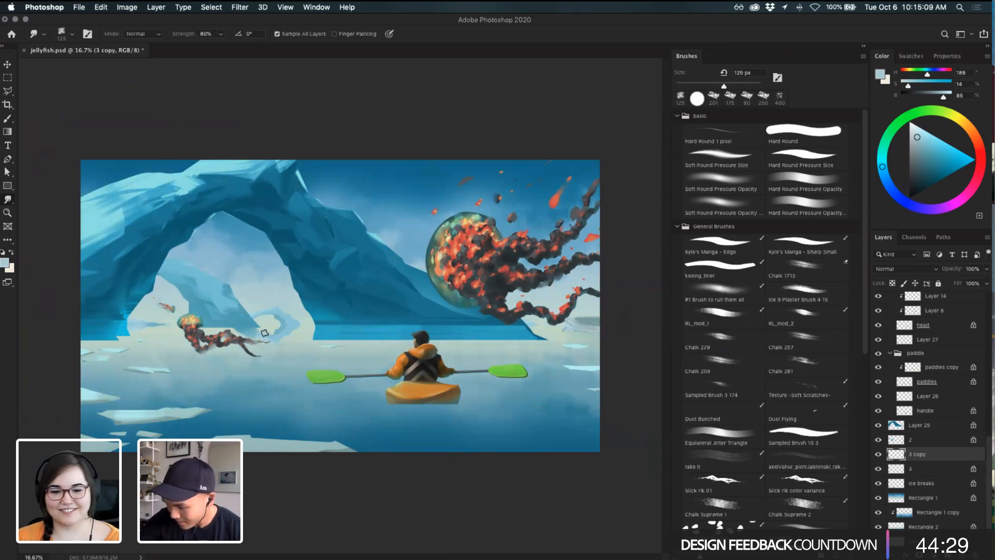
{"action": "key", "text": "e"}
{"action": "key", "text": "super+z"}
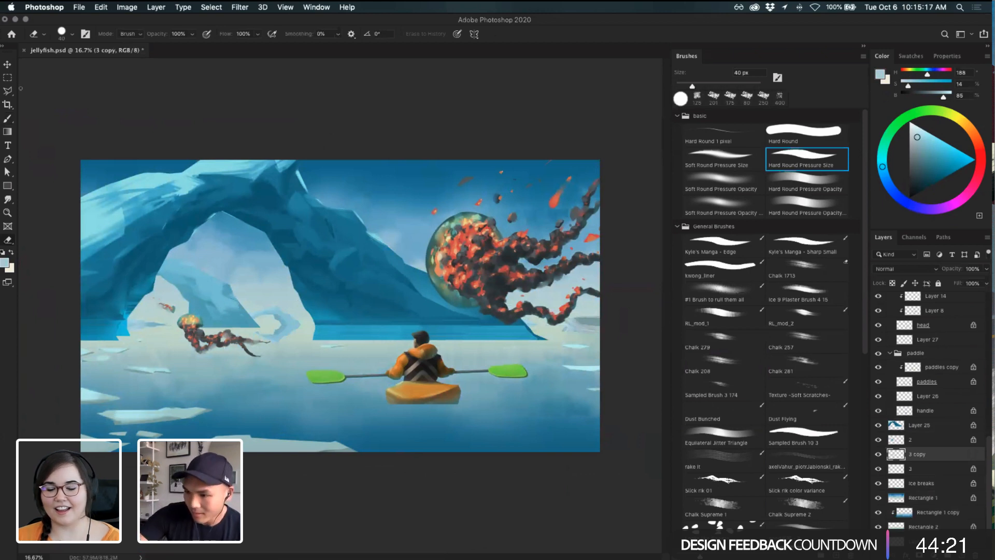
- Select the leftmost part of the 3 copy reflection with a rectangular marquee, lower it about 18 px and deselect
{"action": "left_click", "coordinate": [7, 78]}
{"action": "left_click_drag", "start_coordinate": [96, 292], "coordinate": [181, 344]}
{"action": "key", "text": "super+t"}
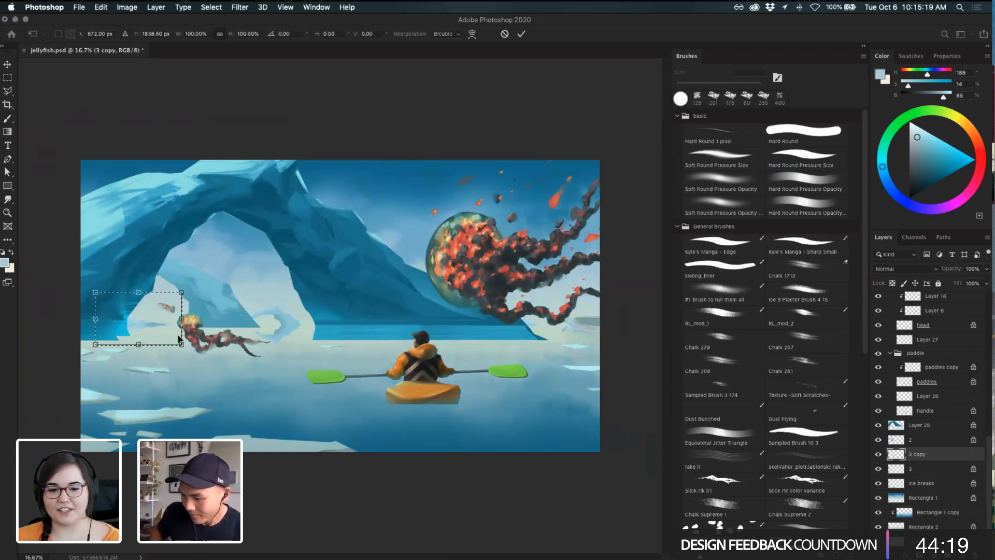
{"action": "key", "text": "Down"}
{"action": "key", "text": "Down"}
{"action": "key", "text": "Down"}
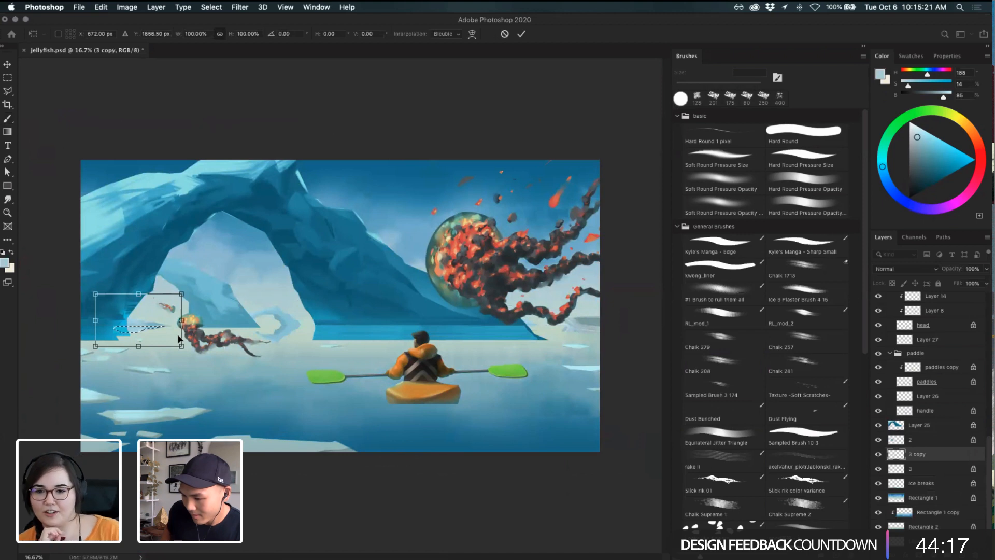
{"action": "key", "text": "Return"}
{"action": "key", "text": "super+d"}
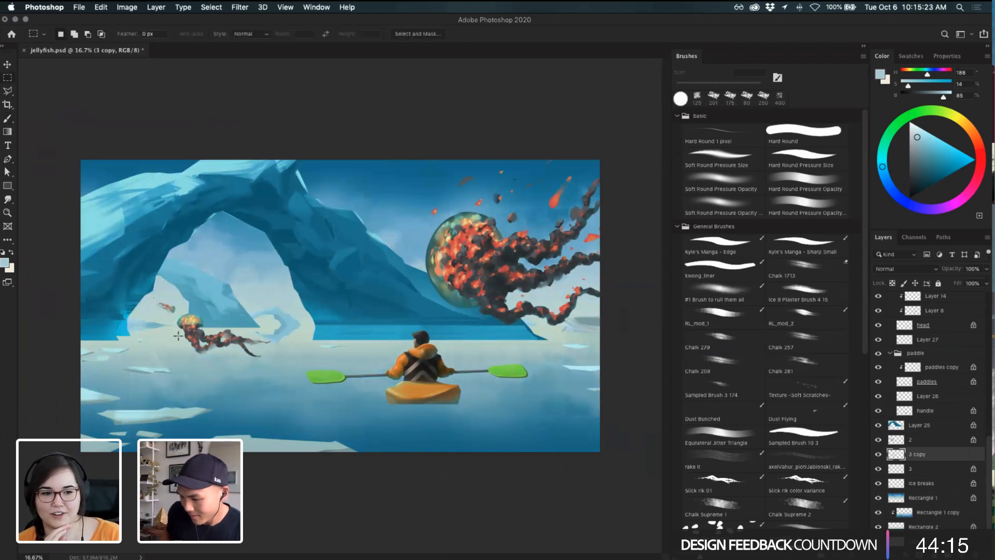
- Soften the distant ice's reflection on 3 copy using the Eraser with a Soft Round Pressure Opacity brush at 150 px
{"action": "key", "text": "e"}
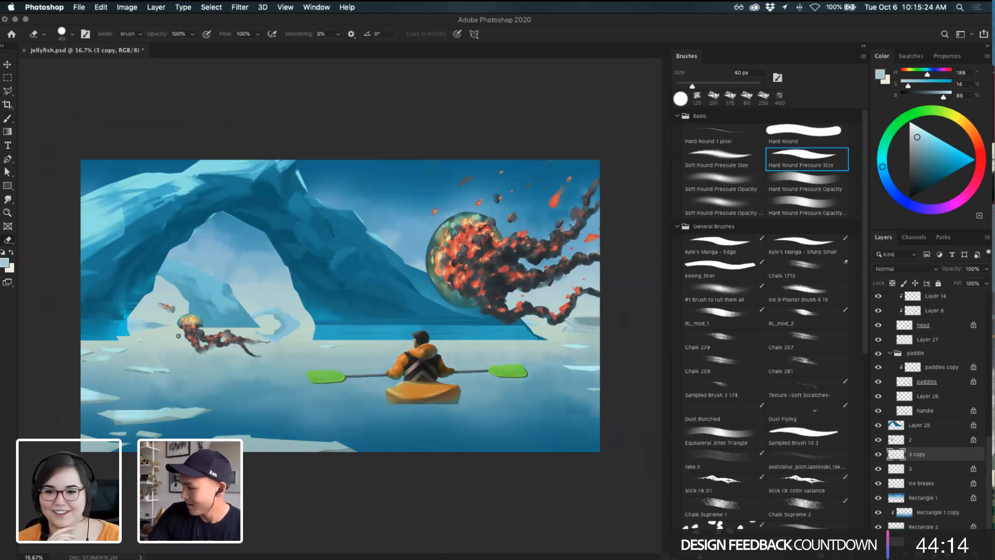
{"action": "left_click", "coordinate": [732, 208]}
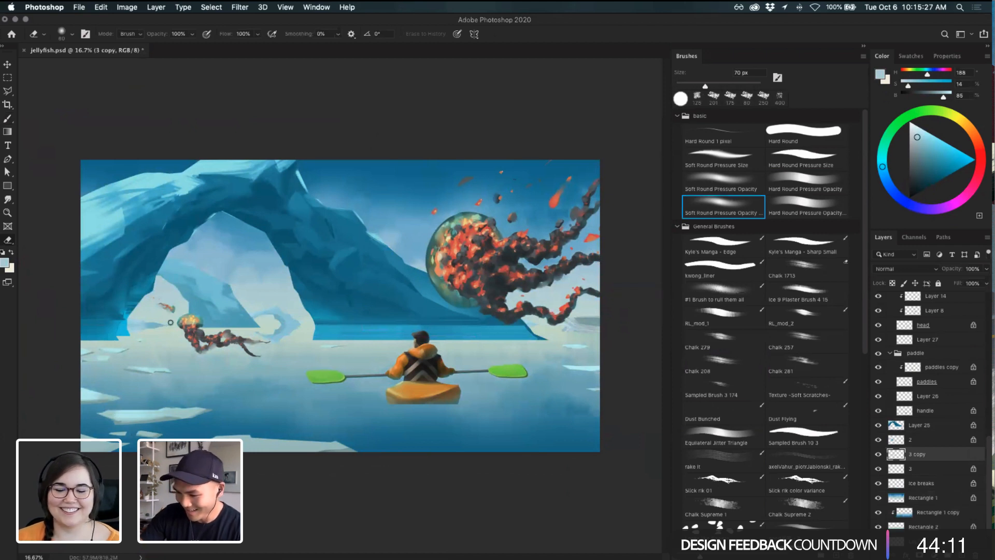
{"action": "key", "text": "bracketright"}
{"action": "key", "text": "bracketright"}
{"action": "key", "text": "bracketright"}
{"action": "key", "text": "bracketright"}
{"action": "key", "text": "bracketright"}
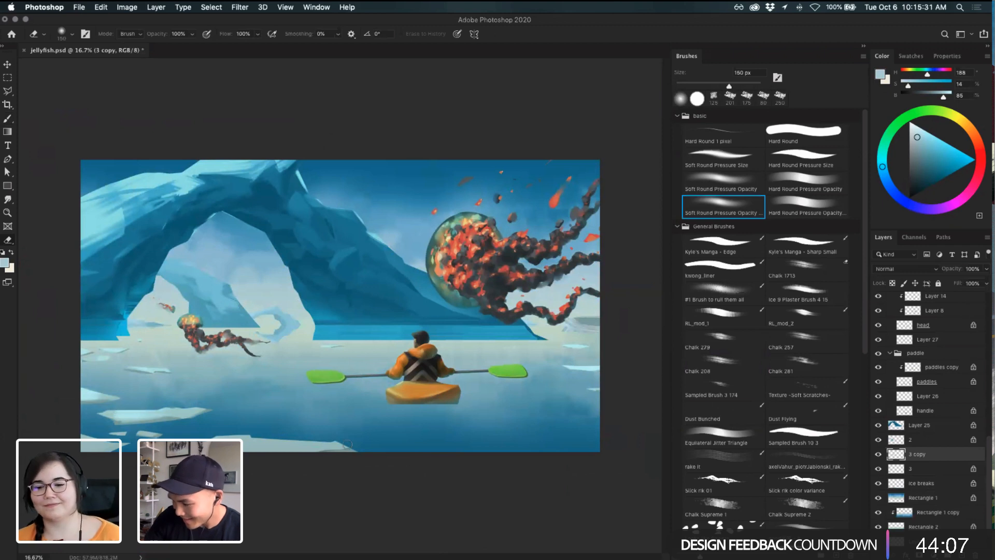
{"action": "key", "text": "v"}
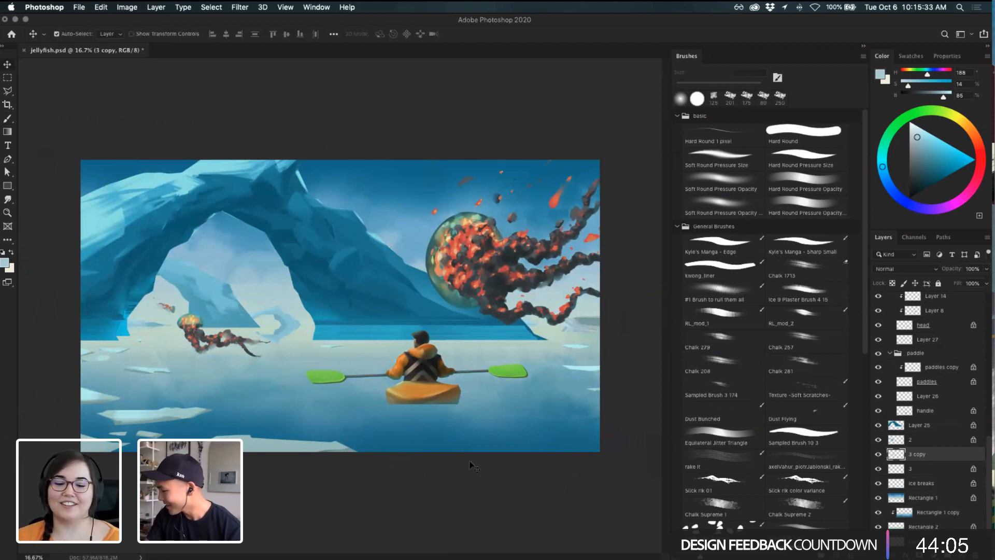
- Select the reflection of the far-right ice with a rectangular marquee and lower it about 120 px
{"action": "left_click", "coordinate": [10, 78]}
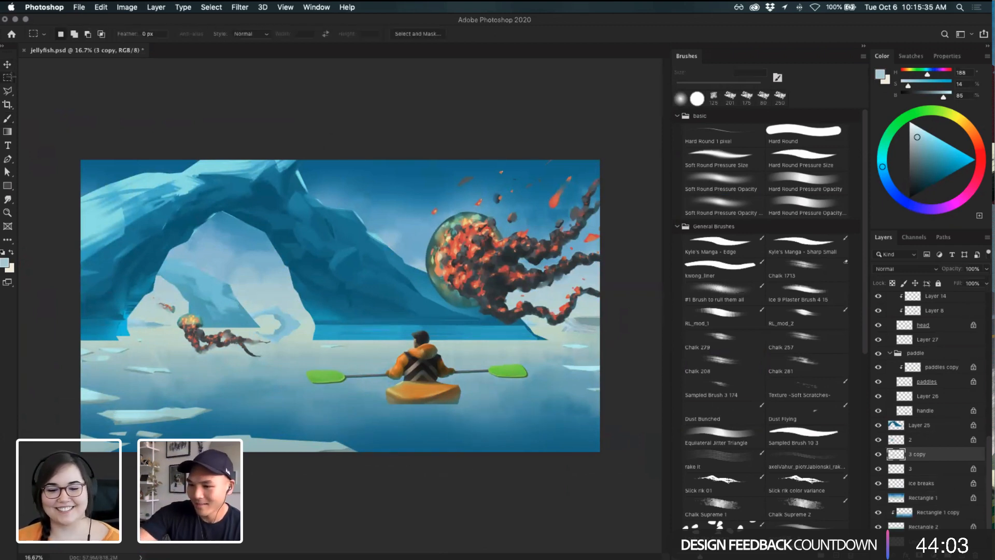
{"action": "left_click_drag", "start_coordinate": [531, 296], "coordinate": [639, 370]}
{"action": "key", "text": "super+t"}
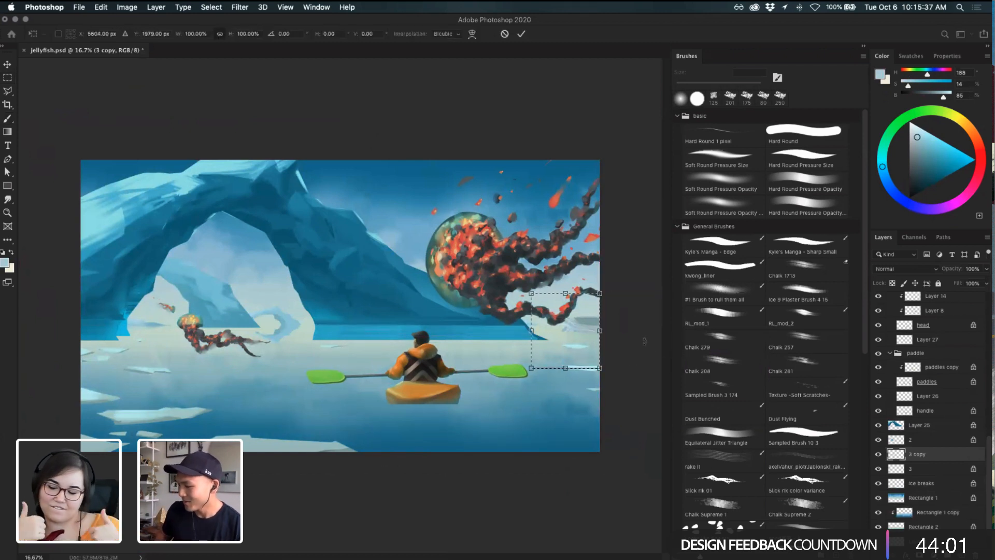
{"action": "key", "text": "shift+Down"}
{"action": "key", "text": "shift+Down"}
{"action": "key", "text": "shift+Down"}
{"action": "key", "text": "shift+Down"}
{"action": "key", "text": "shift+Down"}
{"action": "key", "text": "shift+Down"}
{"action": "key", "text": "shift+Down"}
{"action": "key", "text": "shift+Down"}
{"action": "key", "text": "shift+Down"}
{"action": "key", "text": "shift+Down"}
{"action": "key", "text": "shift+Down"}
{"action": "key", "text": "shift+Down"}
{"action": "key", "text": "shift+Down"}
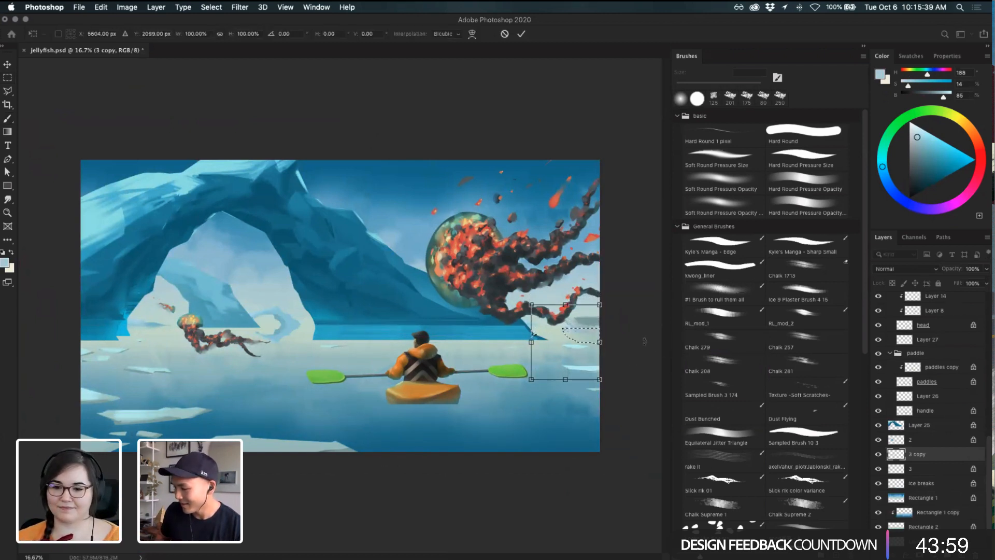
{"action": "key", "text": "Return"}
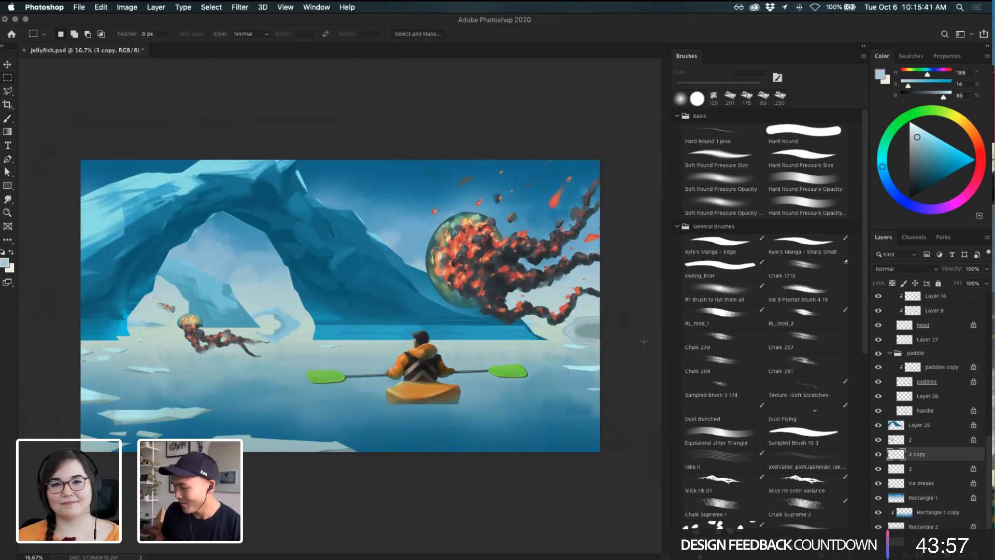
- Fade the far-right ice's reflection using the soft Eraser at 400 px
{"action": "key", "text": "e"}
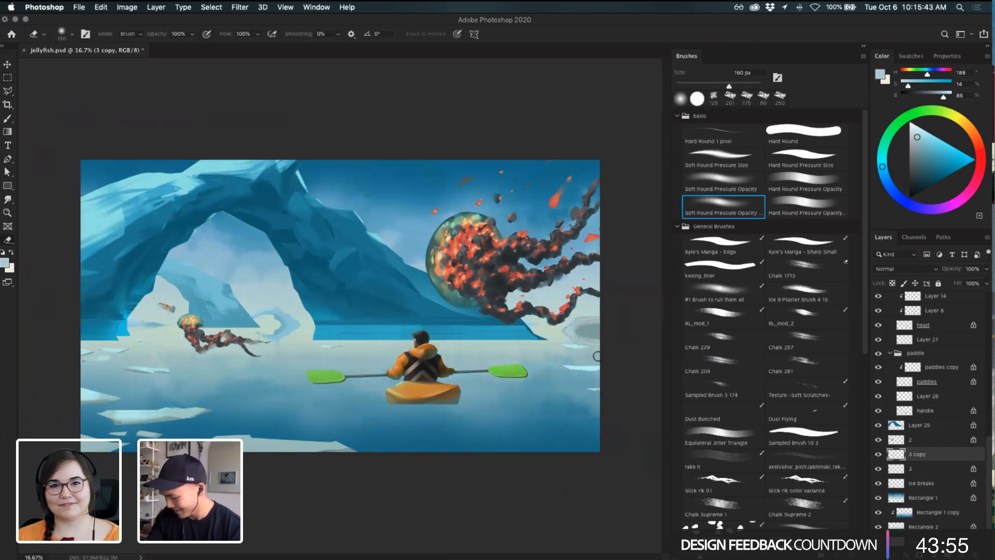
{"action": "key", "text": "]"}
{"action": "key", "text": "]"}
{"action": "key", "text": "]"}
{"action": "key", "text": "]"}
{"action": "key", "text": "]"}
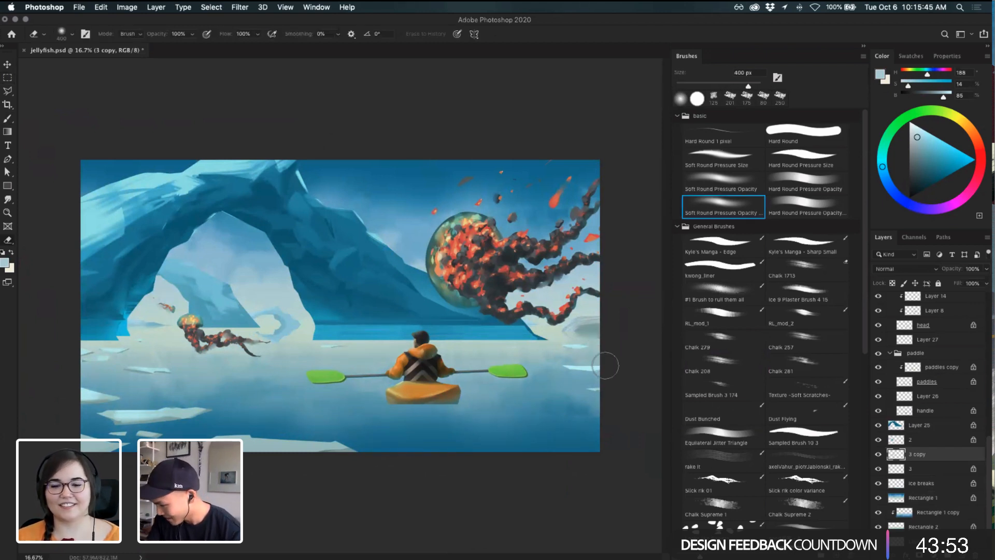
- Move the 3 copy layer beneath Rectangle 1, directly above Rectangle 1 copy
{"action": "key", "text": "v"}
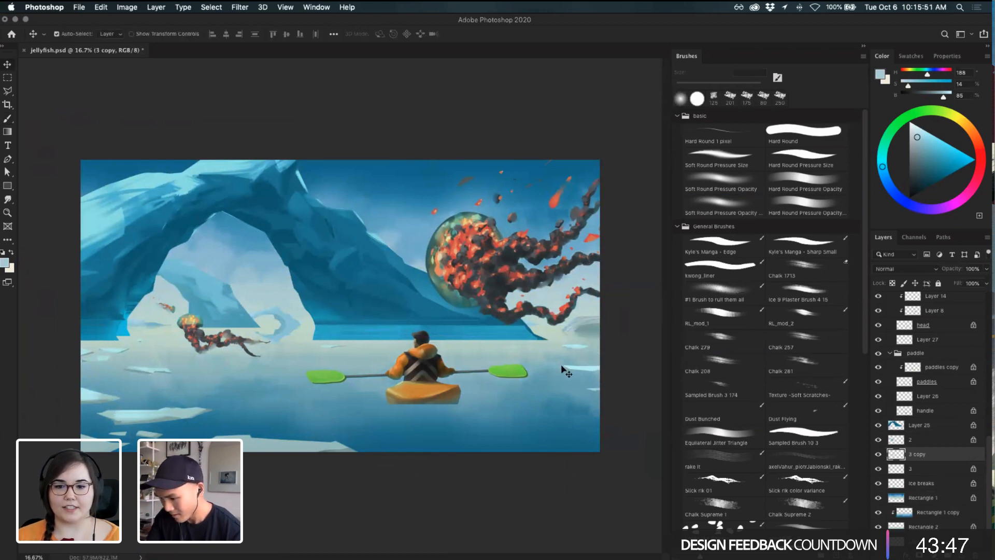
{"action": "key", "text": "e"}
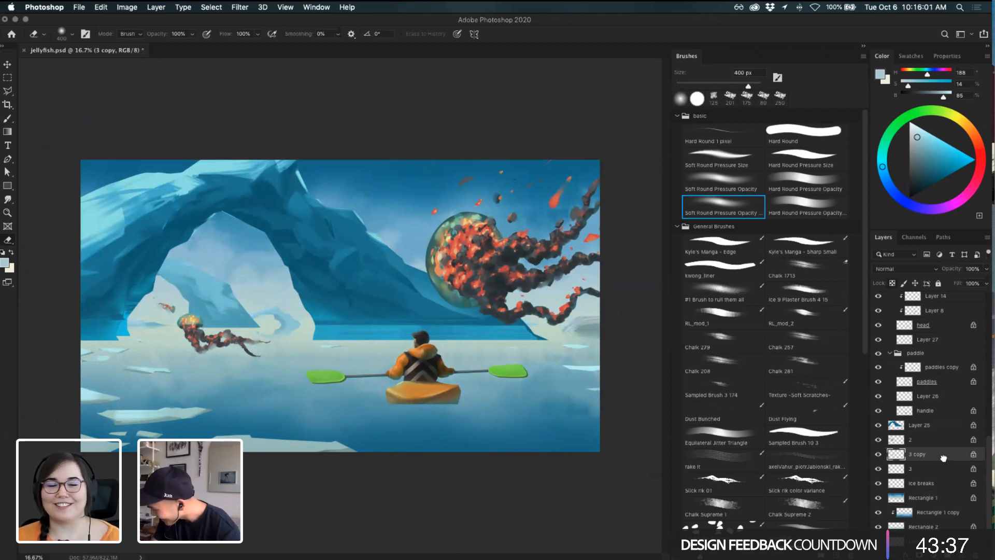
{"action": "left_click_drag", "start_coordinate": [943, 458], "coordinate": [950, 509]}
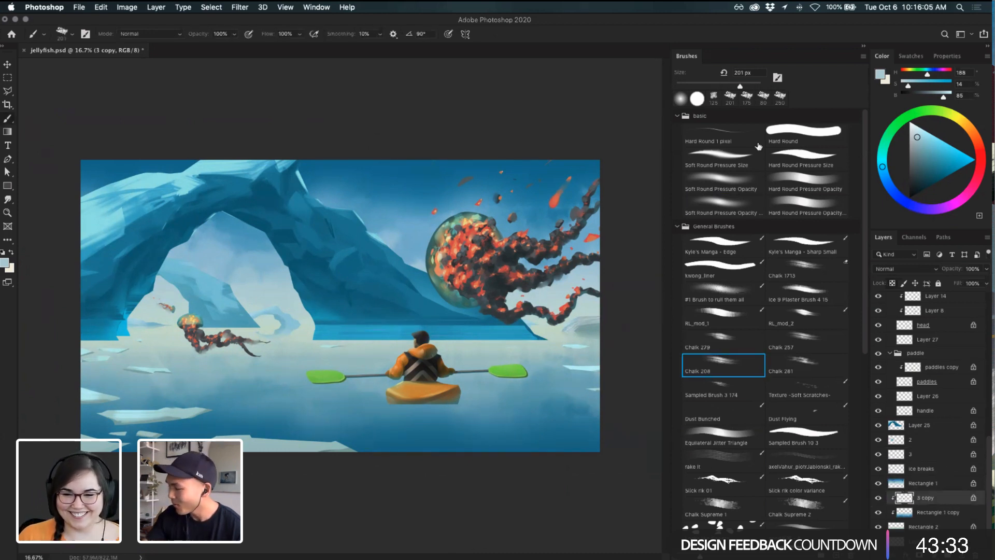
- Try to darken the far-right ice reflection using a Soft Round Pressure Opacity brush and a gray-blue with brightness 44
{"action": "left_click", "coordinate": [703, 189]}
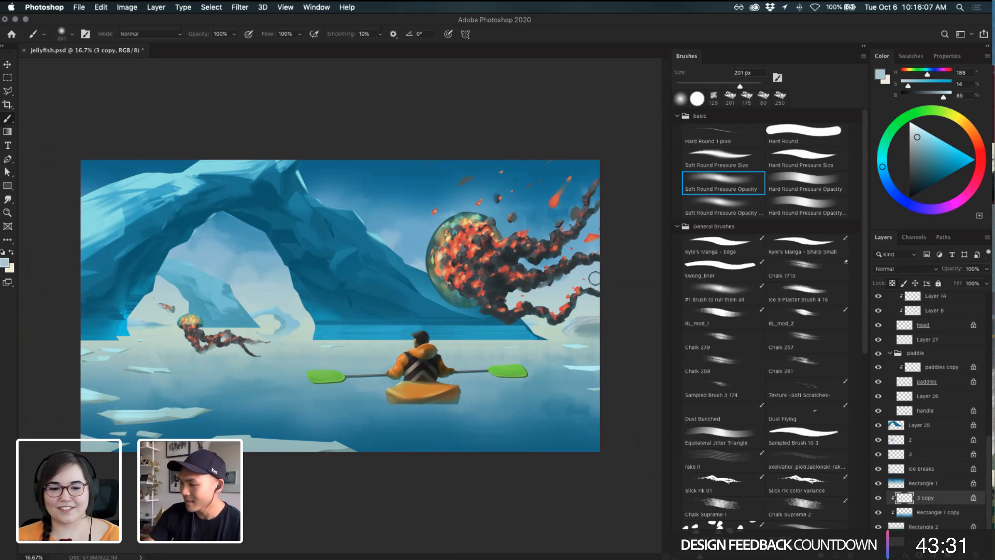
{"action": "left_click_drag", "start_coordinate": [915, 151], "coordinate": [896, 171]}
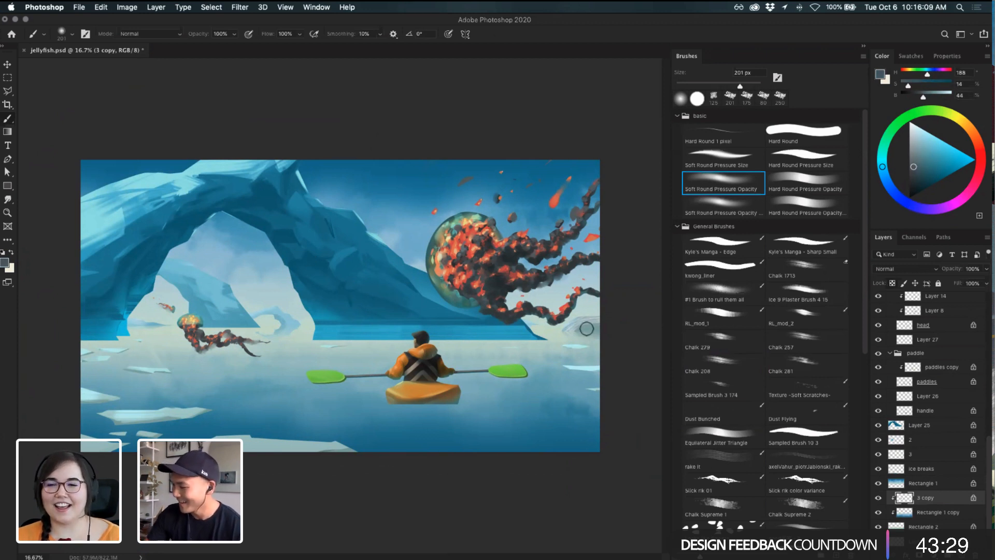
{"action": "left_click_drag", "start_coordinate": [580, 321], "coordinate": [640, 322]}
{"action": "mouse_move", "coordinate": [576, 335]}
{"action": "left_mouse_down"}
{"action": "mouse_move", "coordinate": [626, 334]}
{"action": "mouse_move", "coordinate": [620, 327]}
{"action": "left_mouse_up"}
{"action": "key", "text": "super+z"}
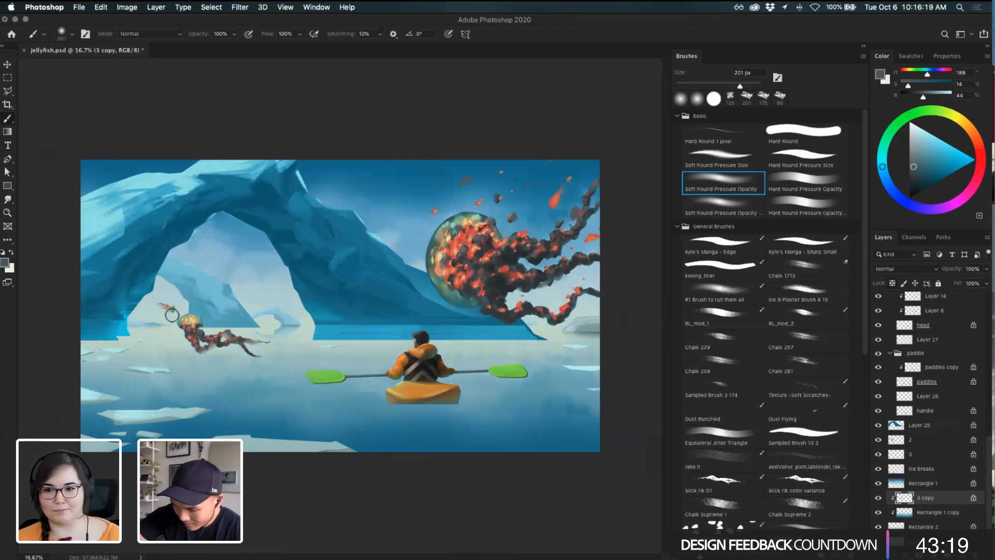
{"action": "key", "text": "super+z"}
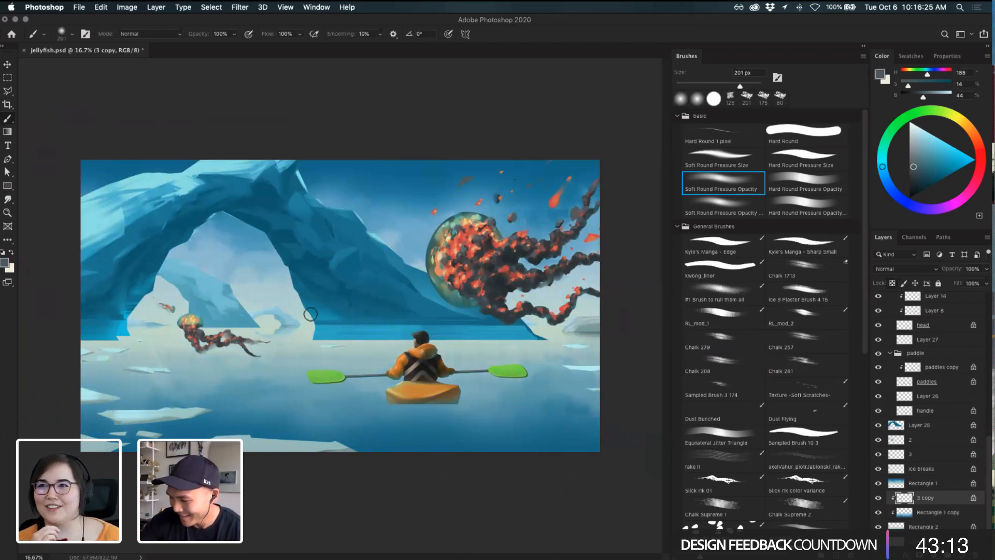
- Shade the distant ice on layer 3 with a blue sampled from it and darkened to saturation 37, brightness 55
{"action": "left_click", "coordinate": [293, 317], "text": "super"}
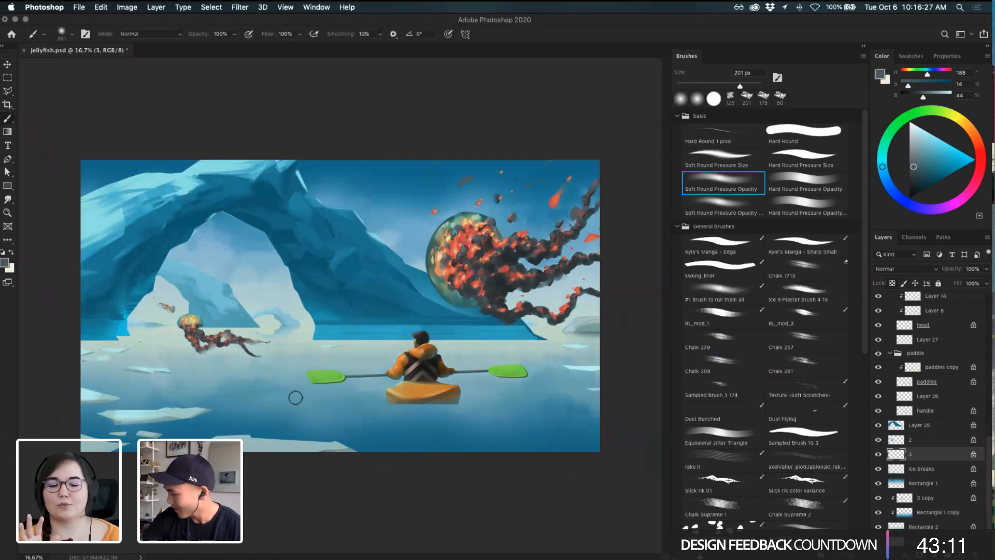
{"action": "left_click", "coordinate": [286, 325], "text": "alt"}
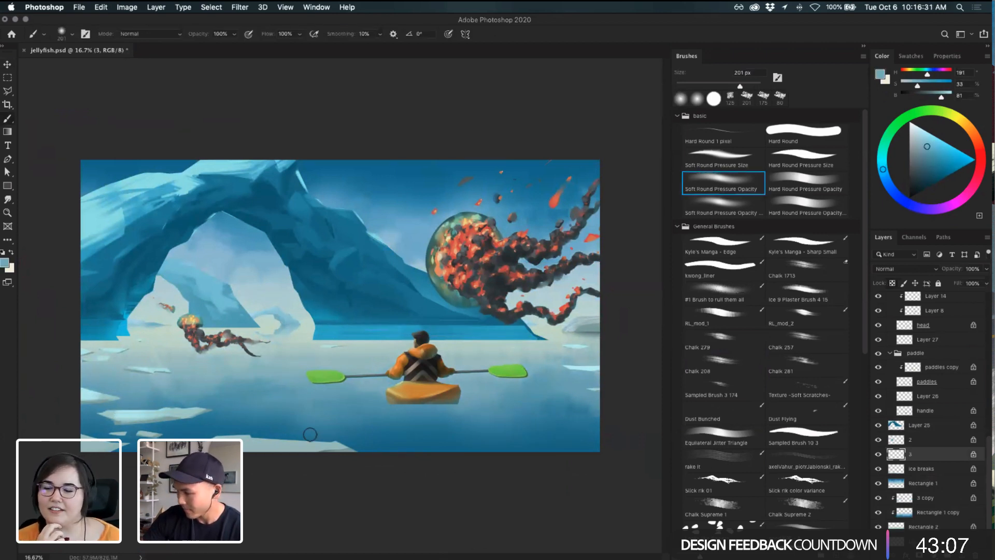
{"action": "left_click_drag", "start_coordinate": [927, 148], "coordinate": [922, 159]}
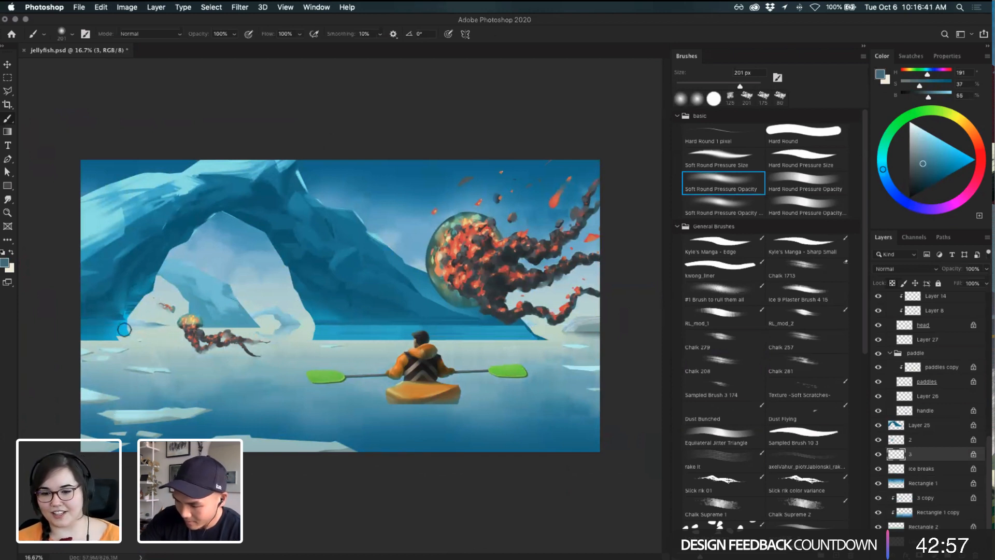
{"action": "key", "text": "v"}
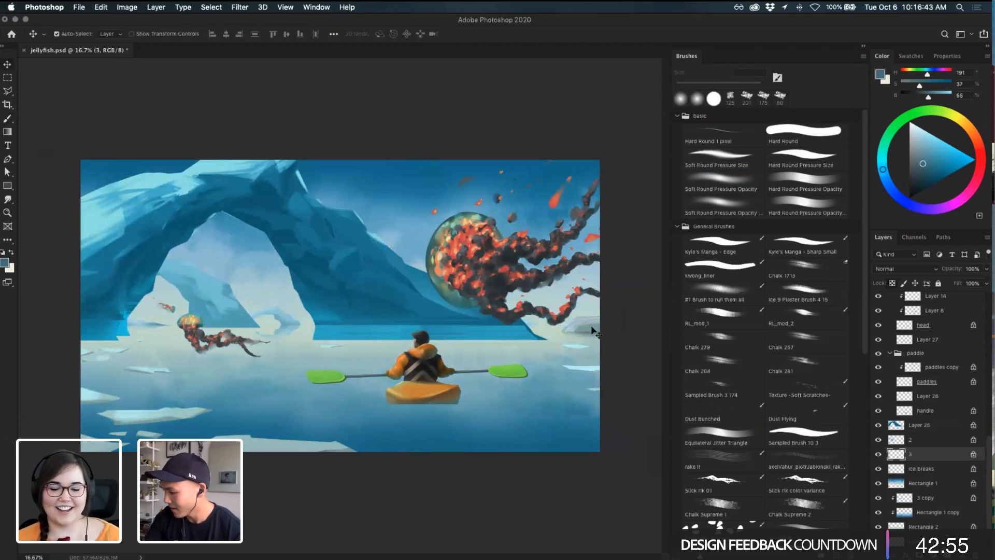
{"action": "key", "text": "b"}
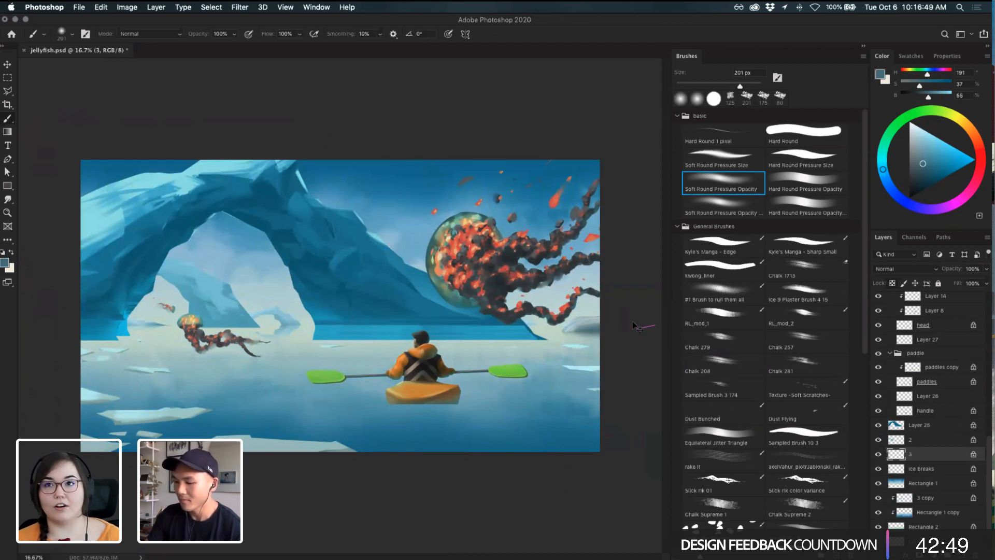
- Duplicate layer 2, clip the copy directly beneath Rectangle 1, and start a free transform on it
{"action": "key", "text": "v"}
{"action": "left_click", "coordinate": [231, 311]}
{"action": "key", "text": "super+j"}
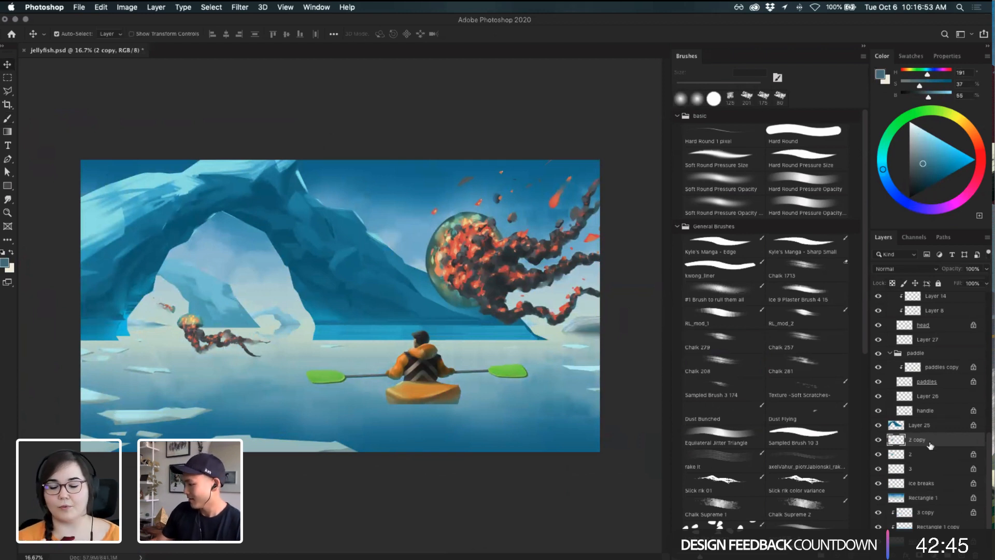
{"action": "left_click_drag", "start_coordinate": [930, 445], "coordinate": [930, 503]}
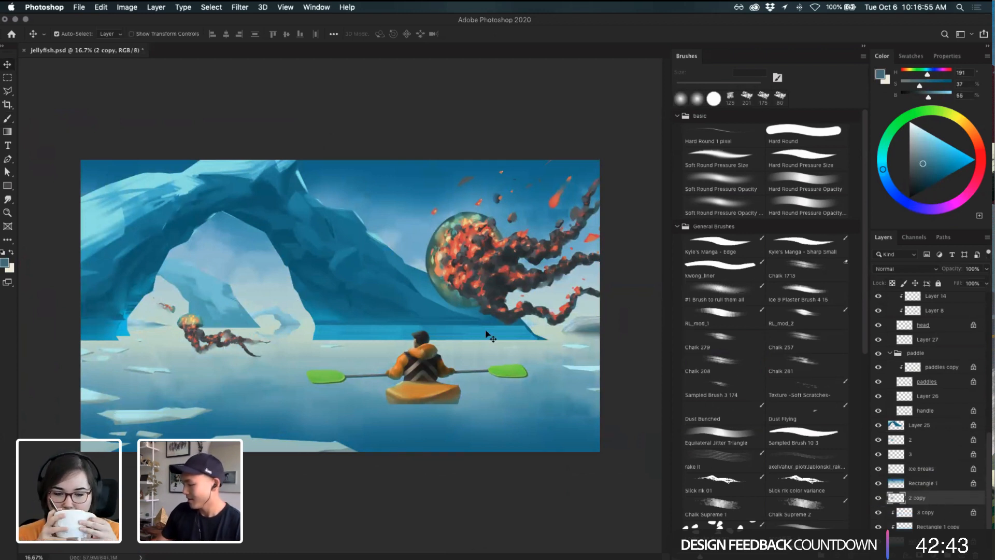
{"action": "left_click", "coordinate": [948, 501], "text": "alt"}
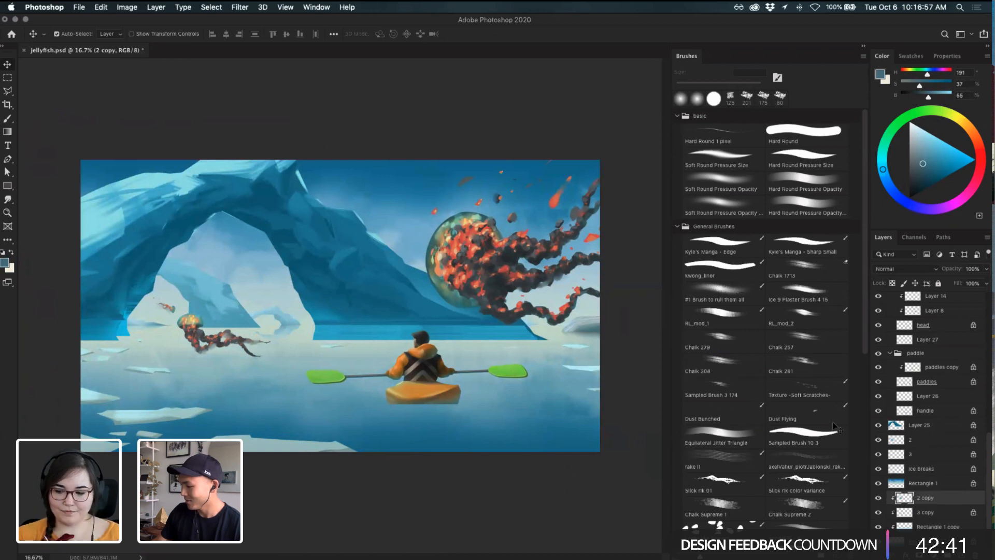
{"action": "key", "text": "super+t"}
{"action": "right_click", "coordinate": [232, 295]}
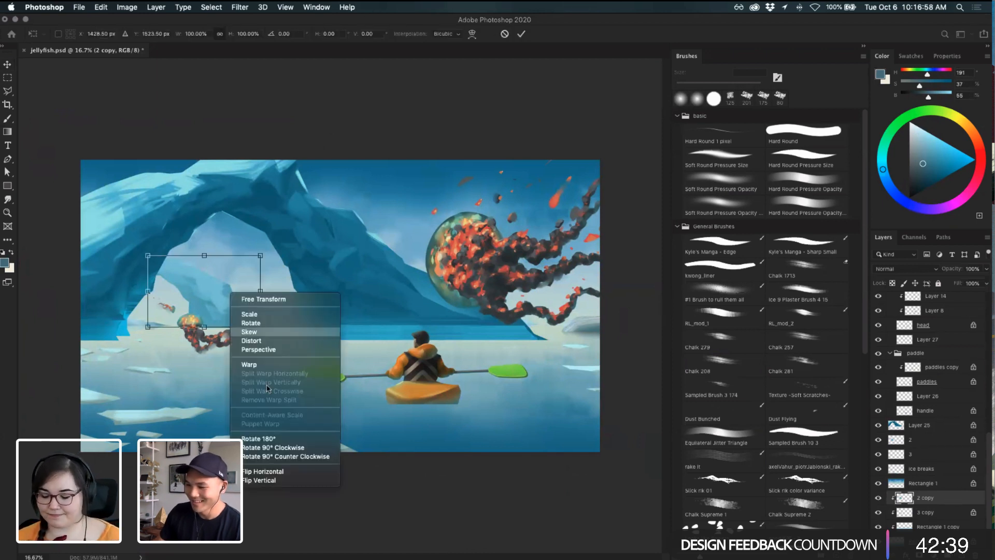
{"action": "left_click", "coordinate": [275, 471]}
{"action": "left_click_drag", "start_coordinate": [213, 294], "coordinate": [226, 356]}
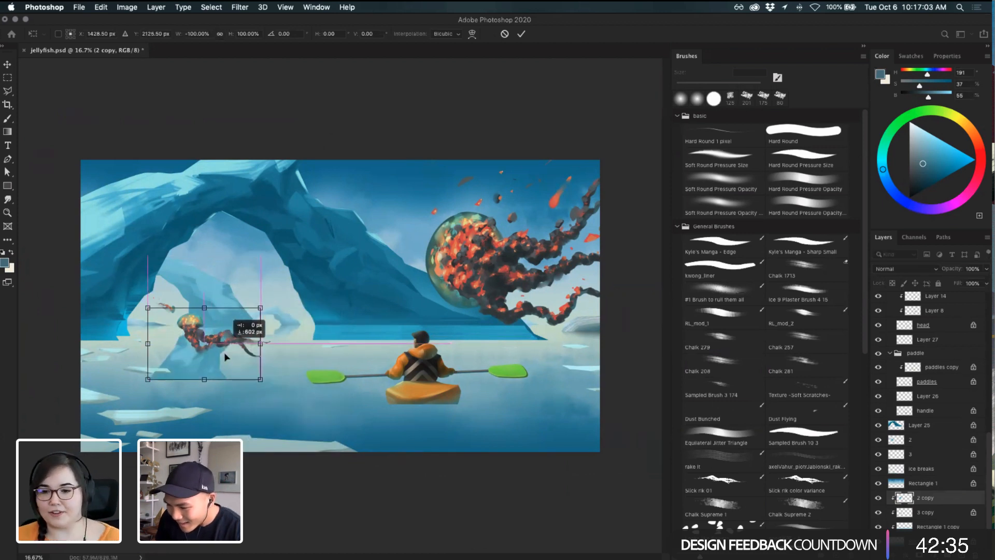
{"action": "key", "text": "super+z"}
{"action": "key", "text": "super+z"}
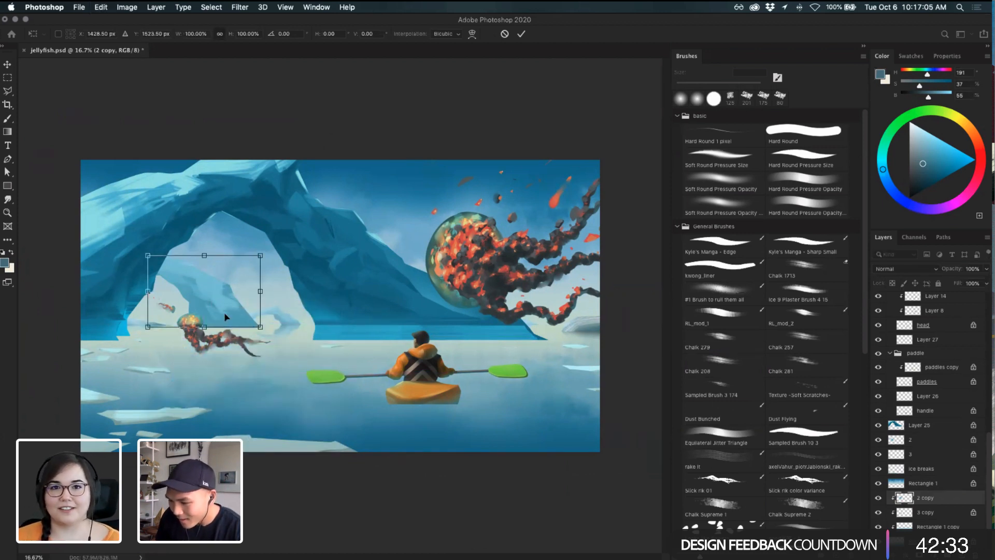
- Flip the 2 copy iceberg vertically and lower it about 830 px to form its water reflection
{"action": "right_click", "coordinate": [227, 289]}
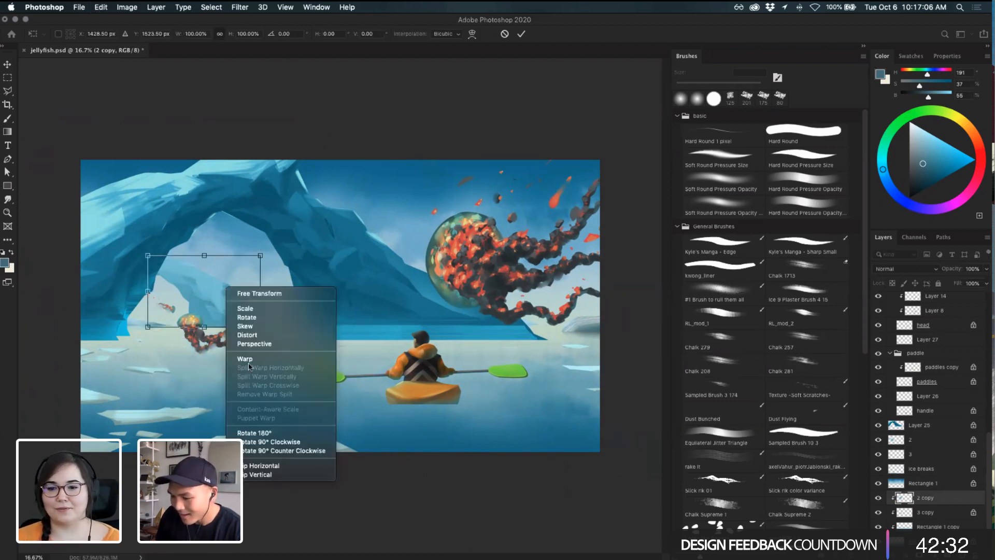
{"action": "left_click", "coordinate": [278, 475]}
{"action": "left_click_drag", "start_coordinate": [227, 294], "coordinate": [231, 365]}
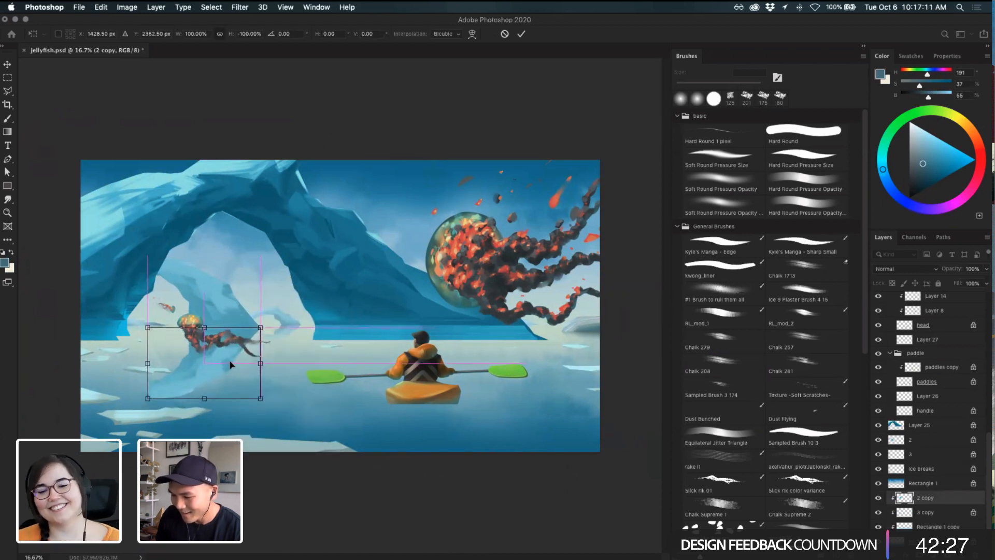
{"action": "left_click_drag", "start_coordinate": [205, 398], "coordinate": [202, 367]}
{"action": "key", "text": "super+z"}
{"action": "key", "text": "Return"}
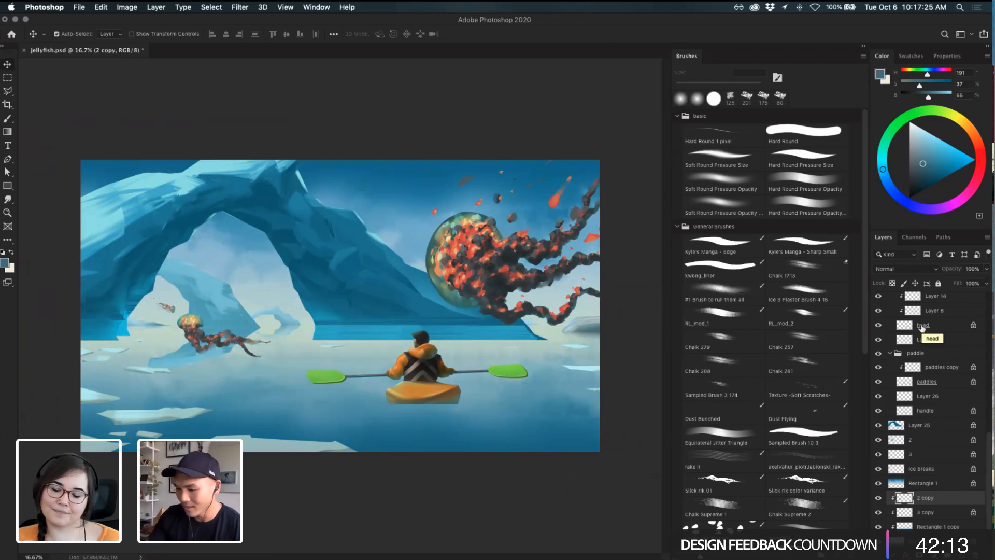
- Fade the iceberg reflection on 2 copy using the soft Eraser enlarged to 800 px
{"action": "key", "text": "e"}
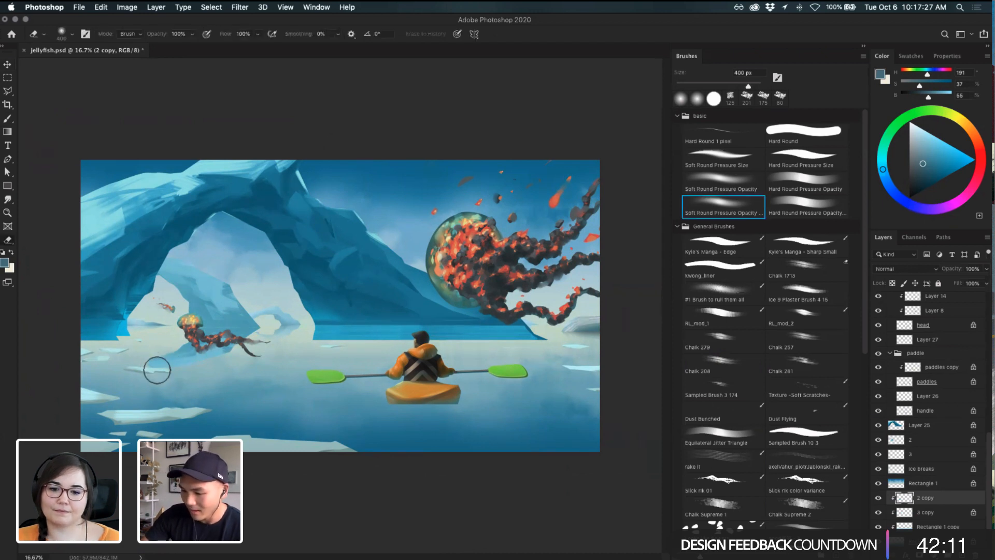
{"action": "key", "text": "super+z"}
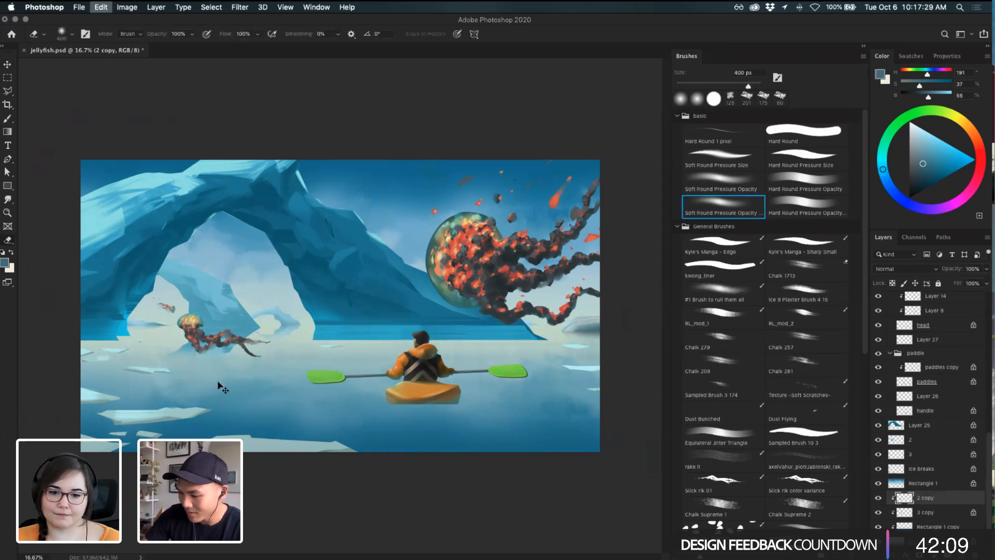
{"action": "key", "text": "bracketright"}
{"action": "key", "text": "bracketright"}
{"action": "key", "text": "bracketright"}
{"action": "key", "text": "bracketright"}
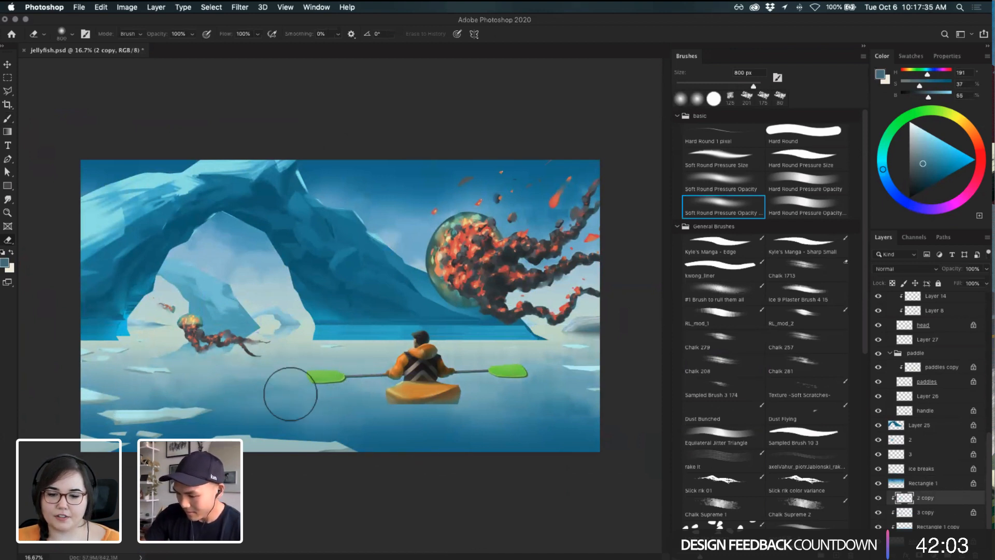
{"action": "key", "text": "super+z"}
{"action": "key", "text": "v"}
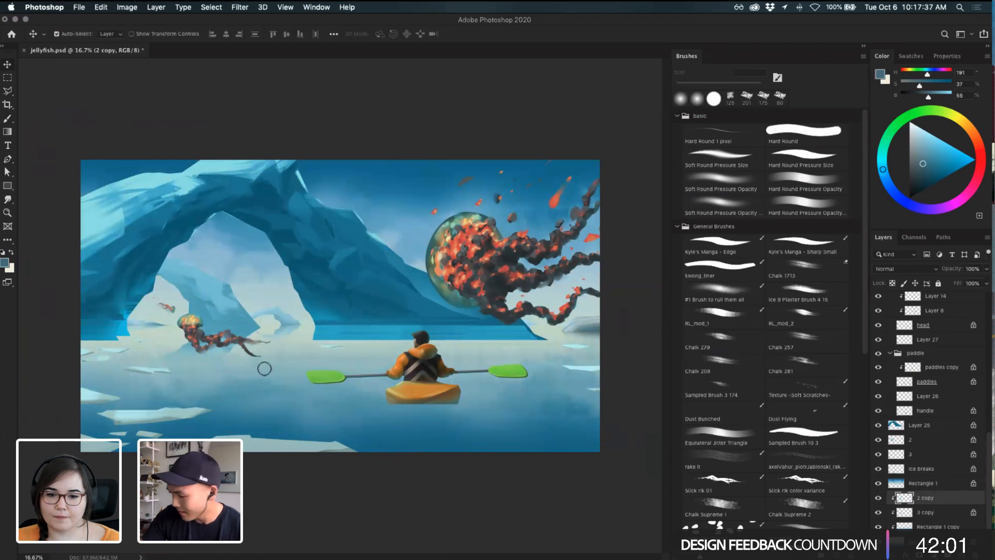
- Shade the base of the iceberg on layer 2 with a soft brush and a sampled blue darkened to brightness 62
{"action": "key", "text": "b"}
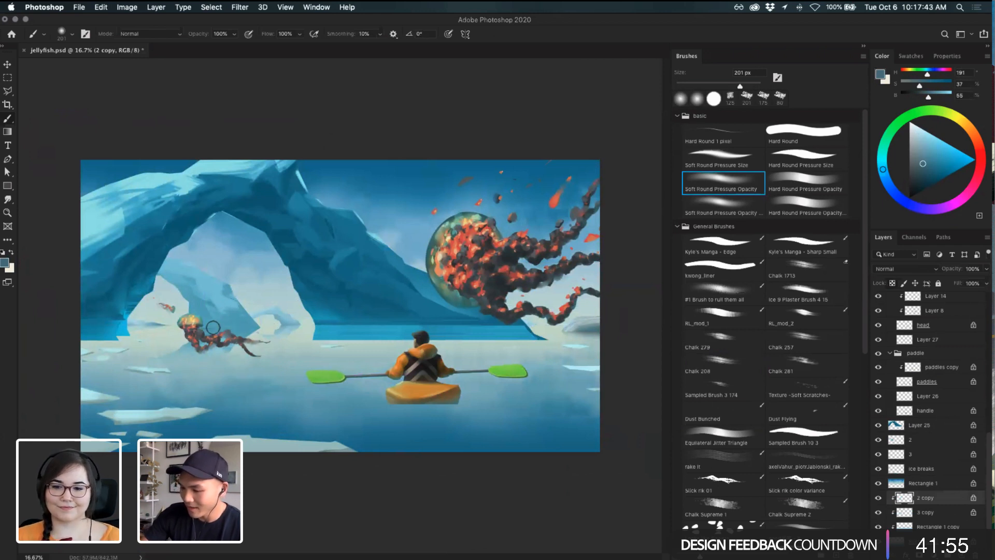
{"action": "key", "text": "v"}
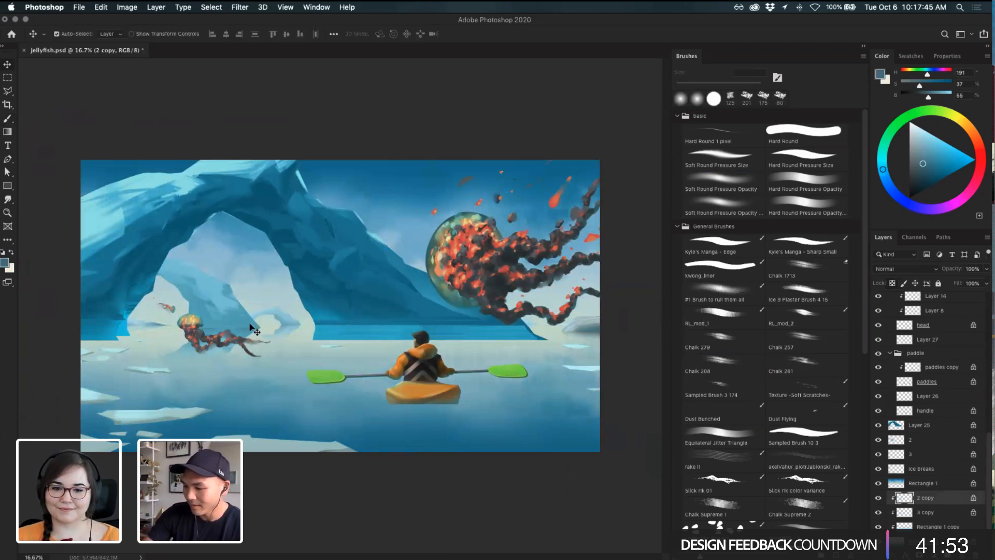
{"action": "left_click", "coordinate": [250, 328]}
{"action": "key", "text": "b"}
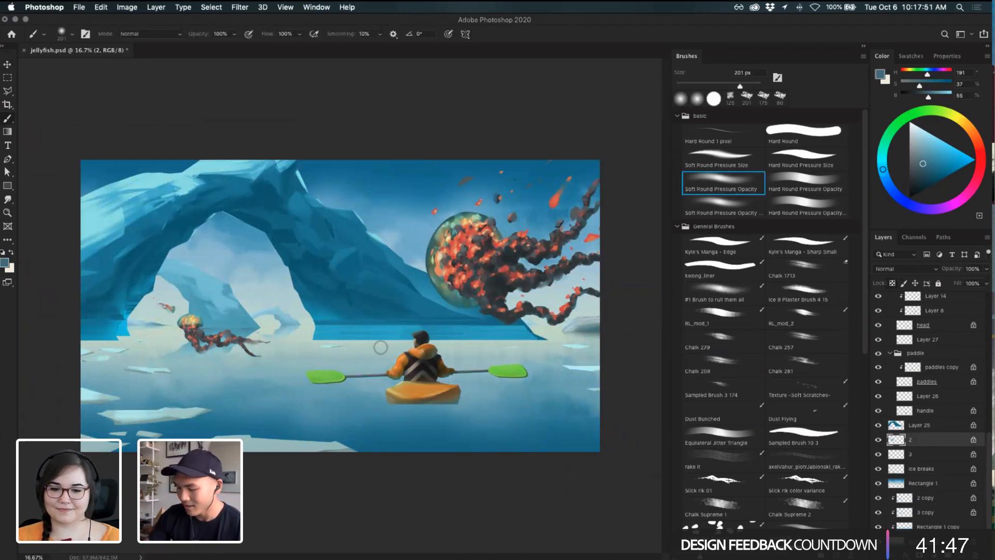
{"action": "left_click", "coordinate": [922, 169]}
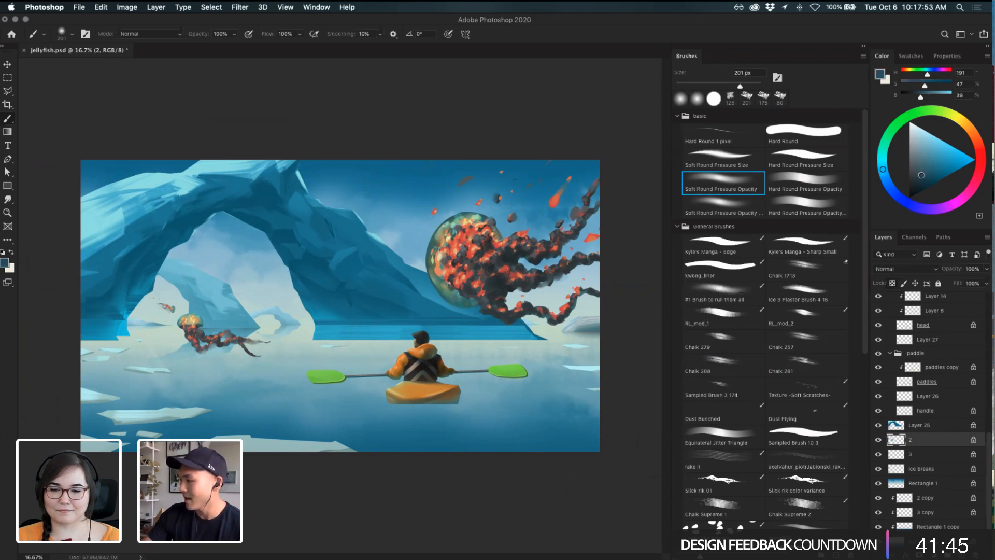
{"action": "left_click_drag", "start_coordinate": [921, 175], "coordinate": [919, 171]}
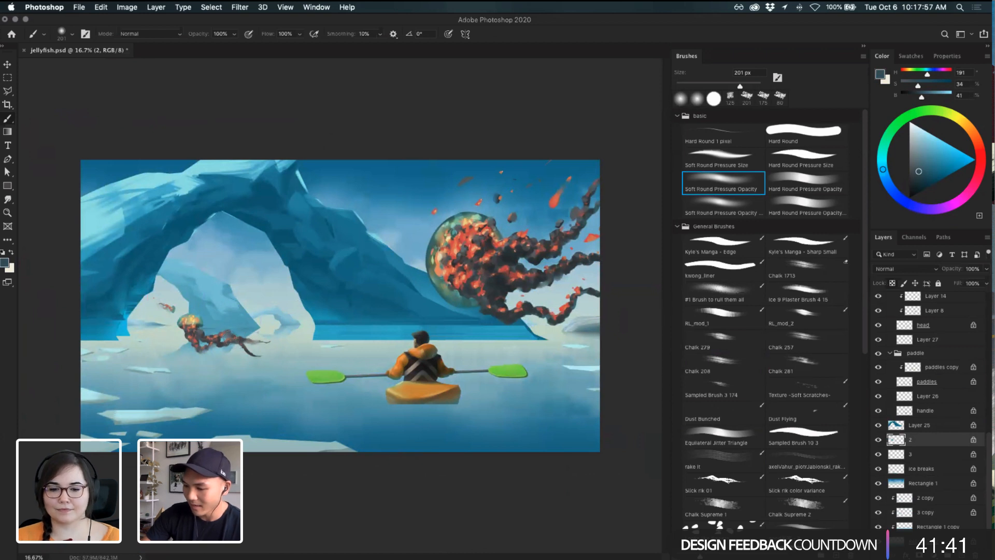
{"action": "left_click", "coordinate": [254, 320], "text": "alt"}
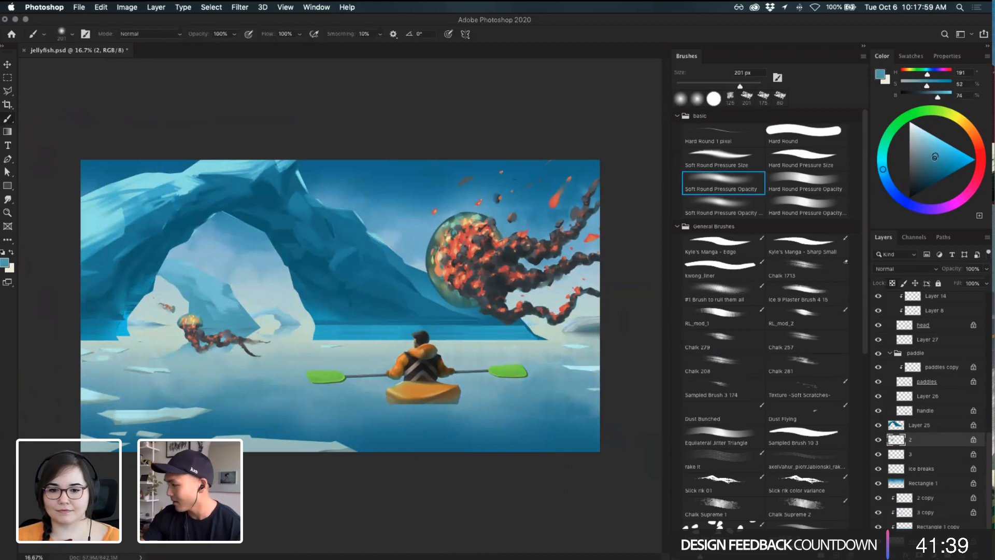
{"action": "left_click_drag", "start_coordinate": [935, 157], "coordinate": [931, 161]}
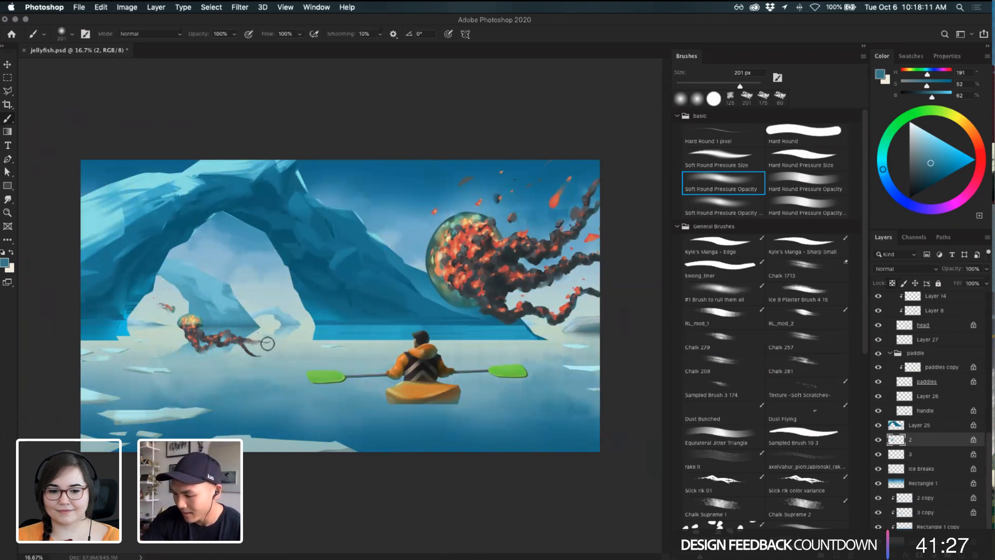
- Add texture strokes to the lower edge of the layer 2 iceberg using the Chalk 279 brush at 125 px
{"action": "left_click", "coordinate": [736, 321]}
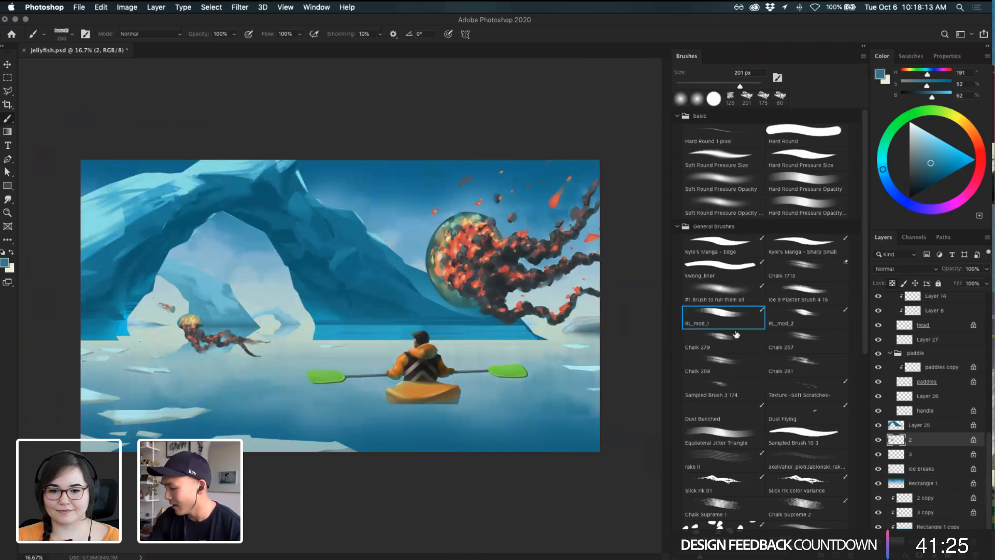
{"action": "left_click", "coordinate": [736, 338]}
{"action": "key", "text": "bracketright"}
{"action": "key", "text": "bracketright"}
{"action": "key", "text": "bracketright"}
{"action": "key", "text": "bracketright"}
{"action": "key", "text": "bracketright"}
{"action": "key", "text": "bracketright"}
{"action": "key", "text": "bracketright"}
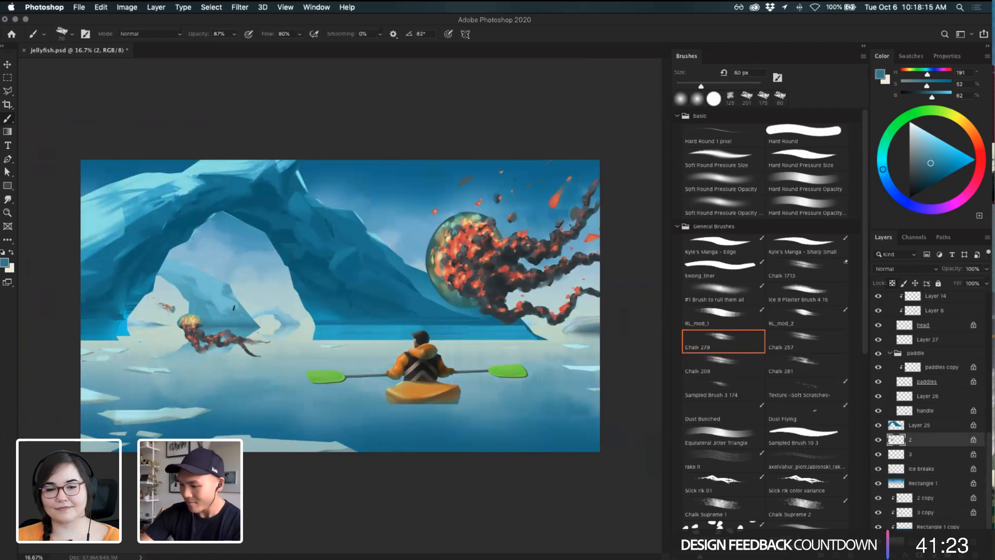
{"action": "left_click_drag", "start_coordinate": [258, 332], "coordinate": [251, 335]}
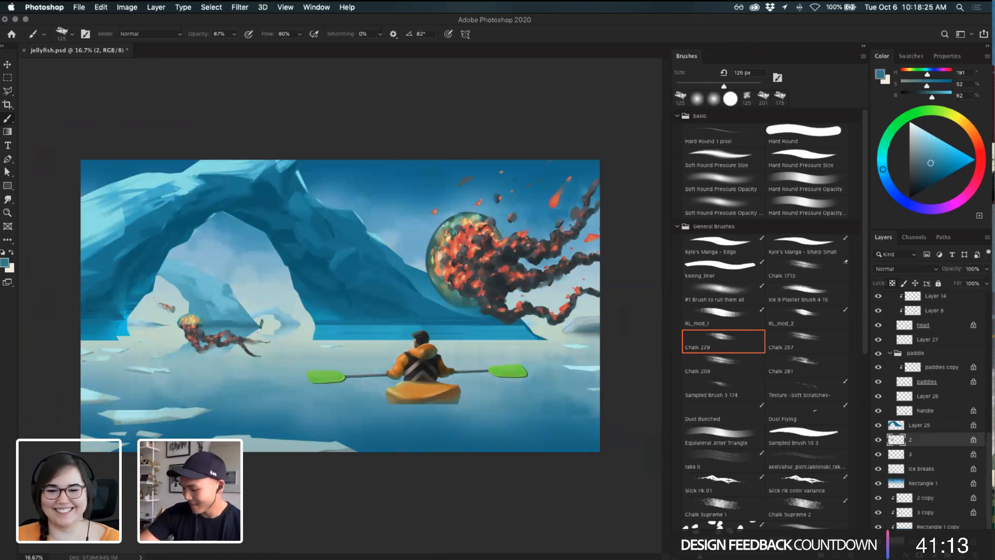
- Try larger Chalk 279 strokes at 300 px on the layer 2 iceberg and undo them
{"action": "key", "text": "bracketright"}
{"action": "key", "text": "bracketright"}
{"action": "key", "text": "bracketright"}
{"action": "key", "text": "bracketright"}
{"action": "key", "text": "bracketright"}
{"action": "key", "text": "bracketright"}
{"action": "key", "text": "bracketright"}
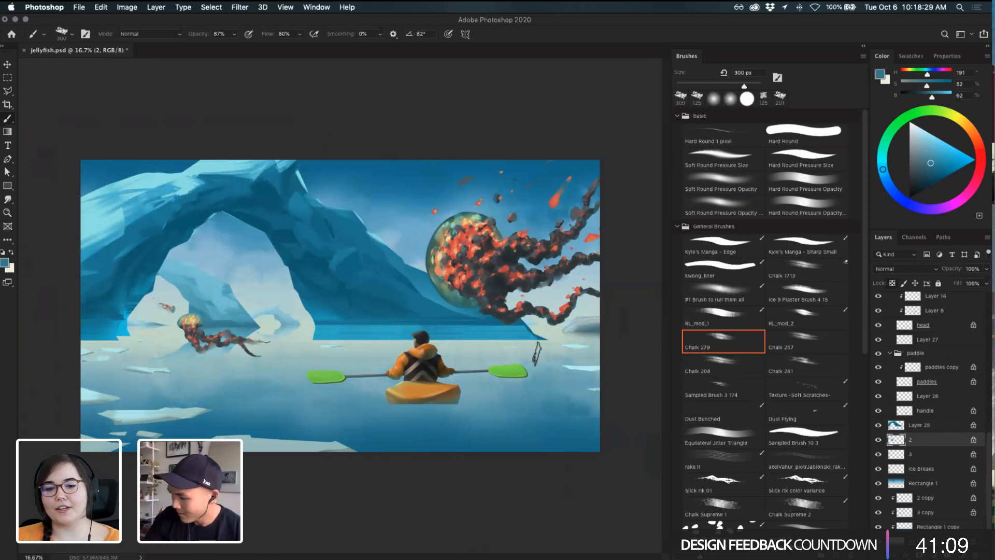
{"action": "key", "text": "super+z"}
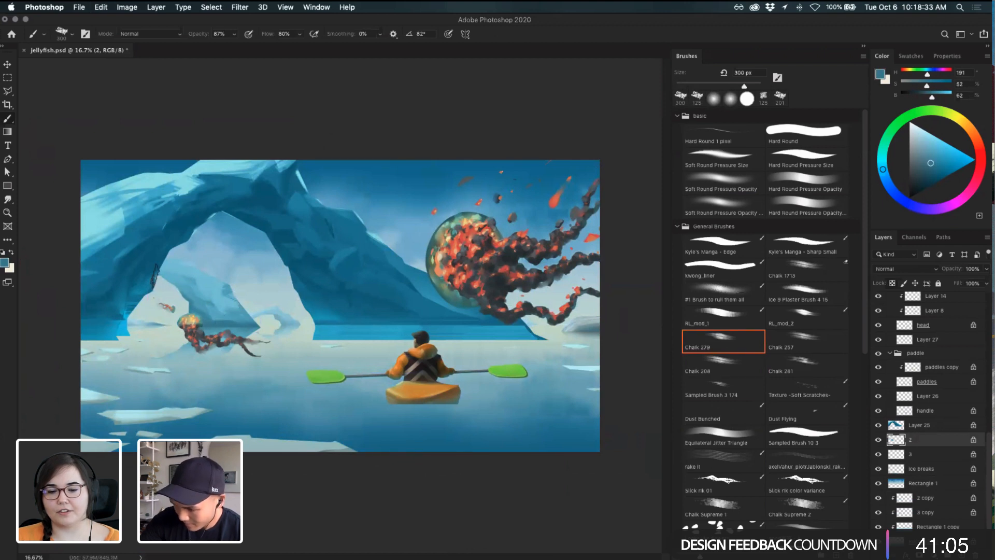
{"action": "key", "text": "super+z"}
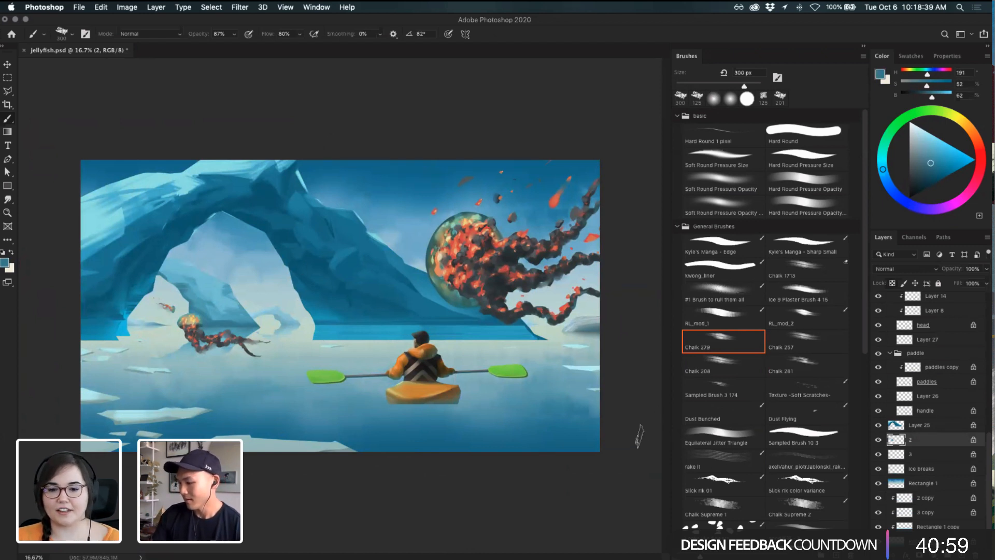
- Duplicate the large foreground ice arch layer, Layer 25
{"action": "key", "text": "v"}
{"action": "left_click", "coordinate": [109, 275]}
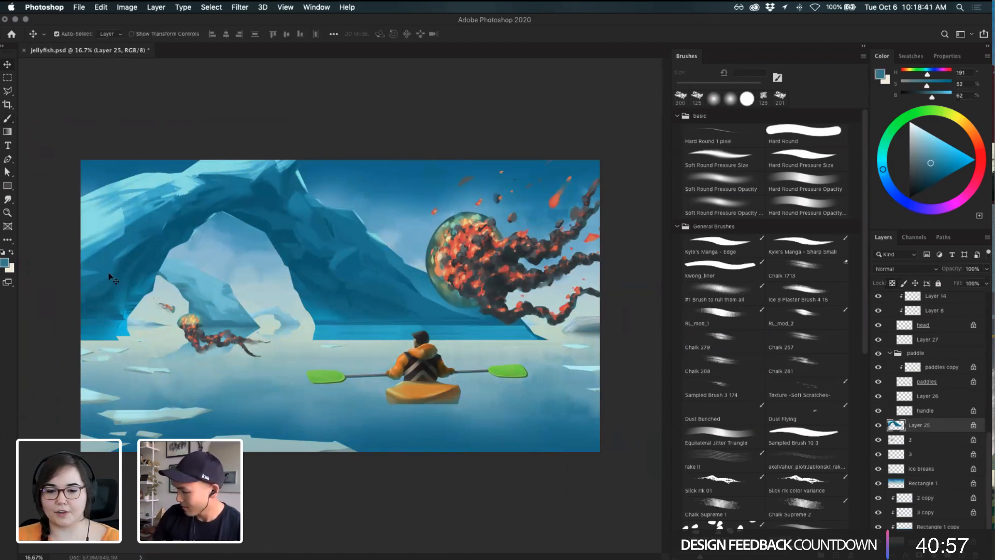
{"action": "key", "text": "super+j"}
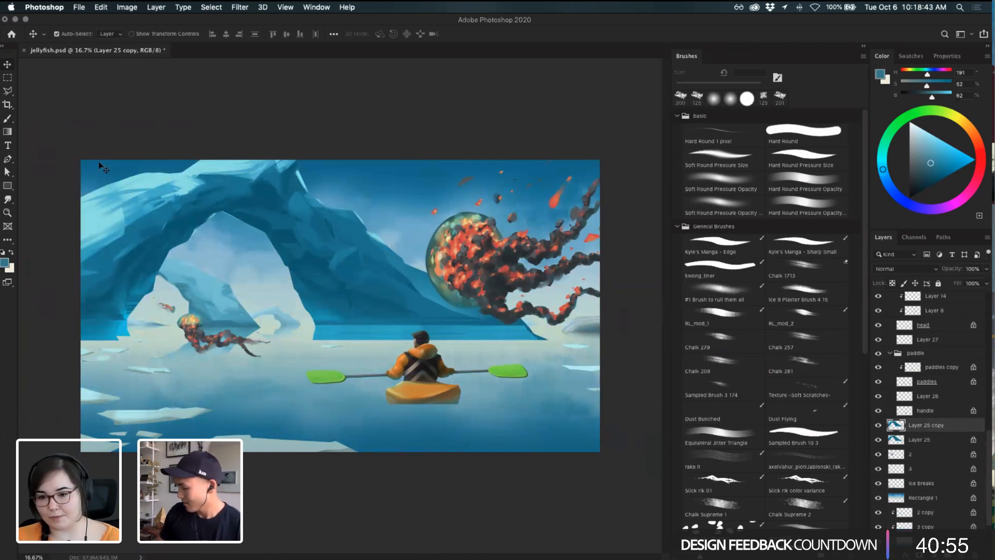
- Rename the original Layer 25 to 1 and save the document
{"action": "double_click", "coordinate": [920, 440]}
{"action": "type", "text": "1"}
{"action": "key", "text": "Return"}
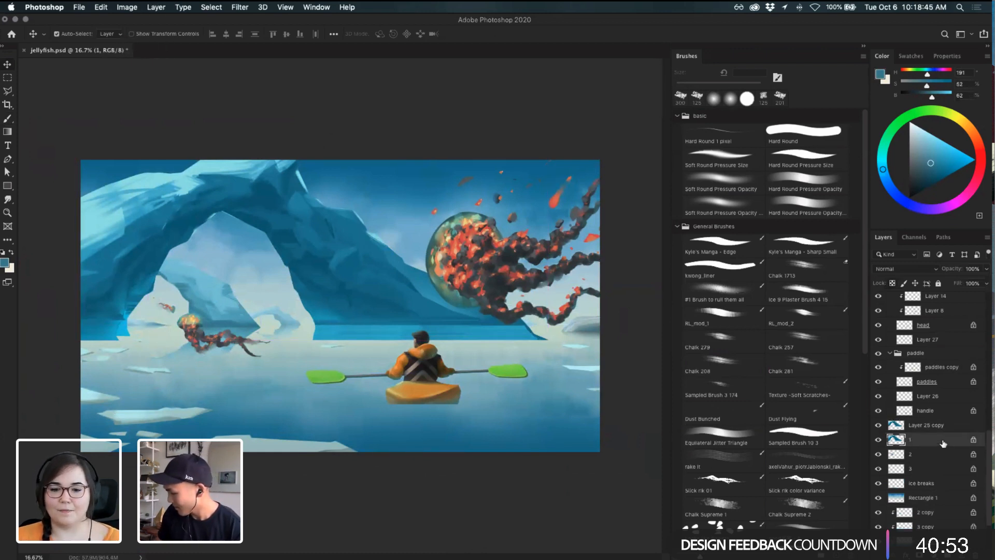
{"action": "key", "text": "super+s"}
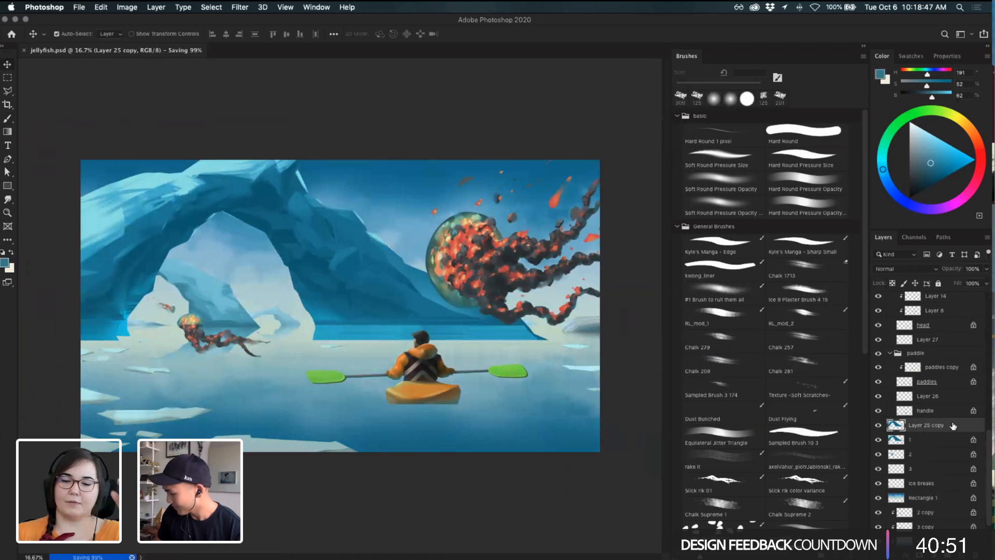
- Move the Layer 25 copy beneath Rectangle 1 in the layer stack and flip it vertically
{"action": "left_click_drag", "start_coordinate": [952, 425], "coordinate": [950, 502]}
{"action": "key", "text": "super+t"}
{"action": "right_click", "coordinate": [418, 253]}
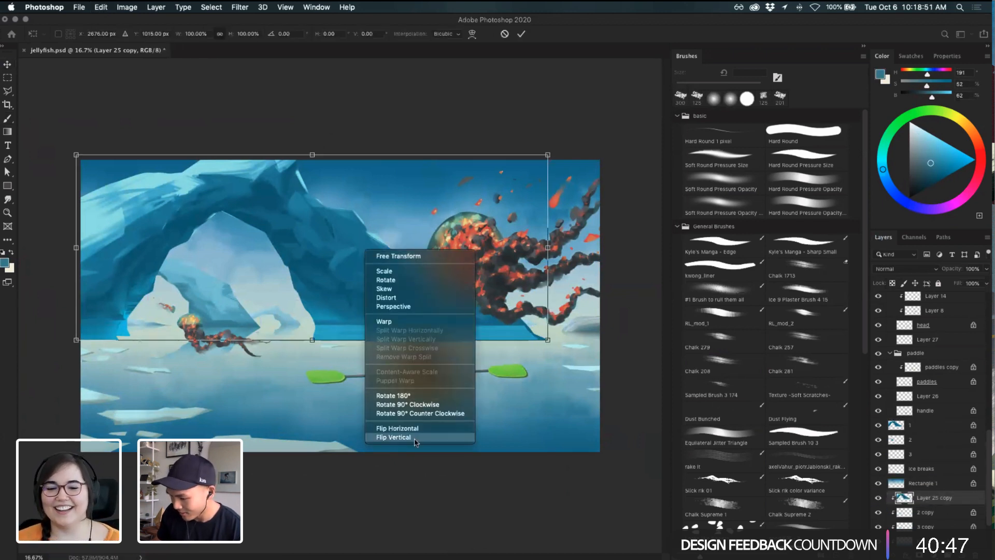
{"action": "left_click", "coordinate": [394, 437]}
- Move the flipped ice arch down and nudge it so its reflection meets the original arch at the waterline
{"action": "left_click_drag", "start_coordinate": [367, 223], "coordinate": [370, 398]}
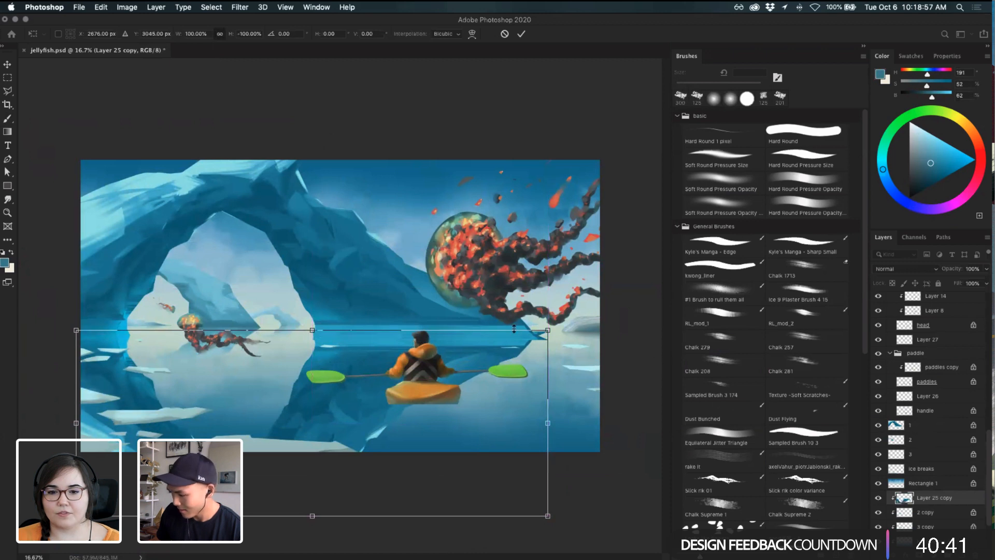
{"action": "key", "text": "Down"}
{"action": "key", "text": "Down"}
{"action": "key", "text": "Down"}
{"action": "key", "text": "Down"}
{"action": "key", "text": "Down"}
{"action": "key", "text": "Down"}
{"action": "key", "text": "Down"}
{"action": "key", "text": "Down"}
{"action": "key", "text": "Down"}
{"action": "key", "text": "Down"}
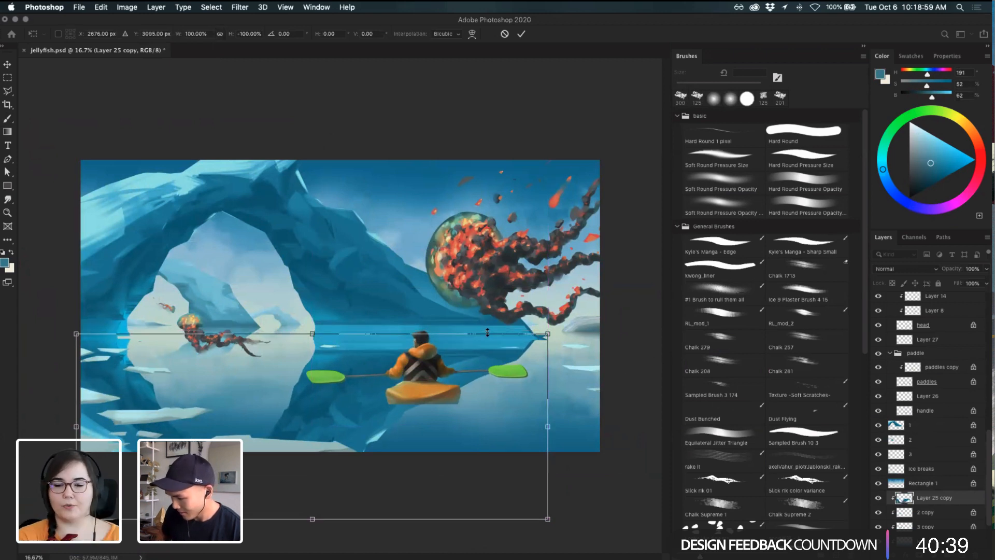
{"action": "key", "text": "Down"}
{"action": "key", "text": "Down"}
{"action": "key", "text": "Down"}
{"action": "key", "text": "Down"}
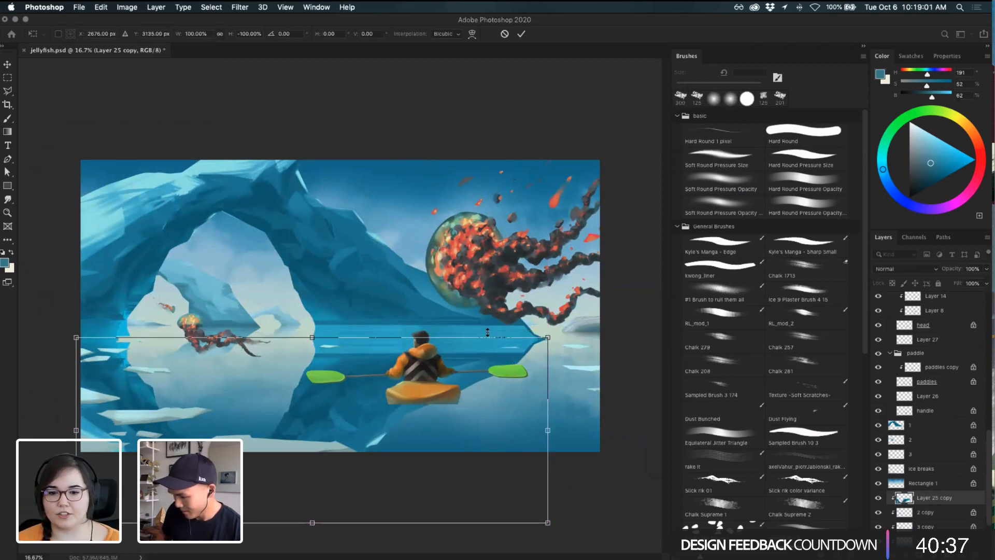
{"action": "key", "text": "Return"}
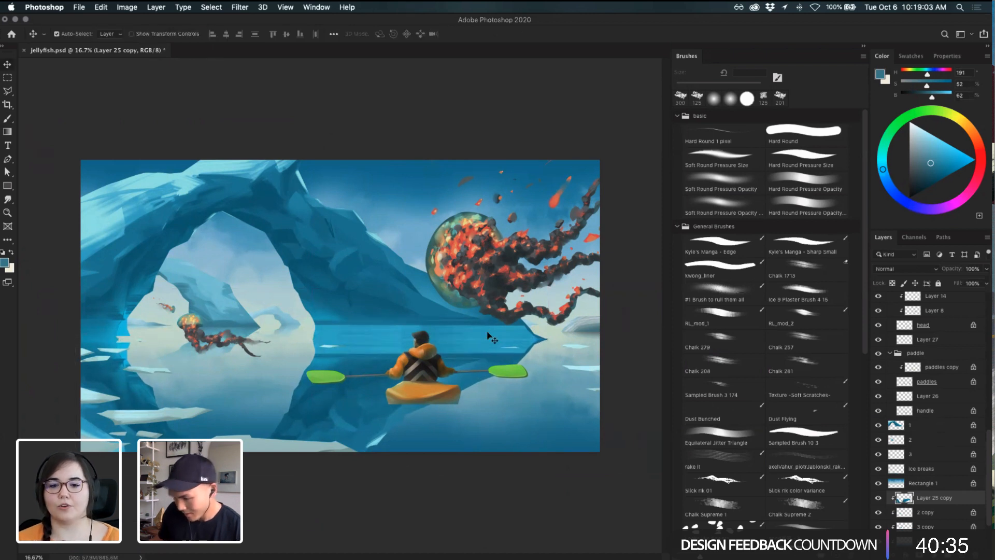
{"action": "key", "text": "super+t"}
{"action": "key", "text": "Down"}
{"action": "key", "text": "Down"}
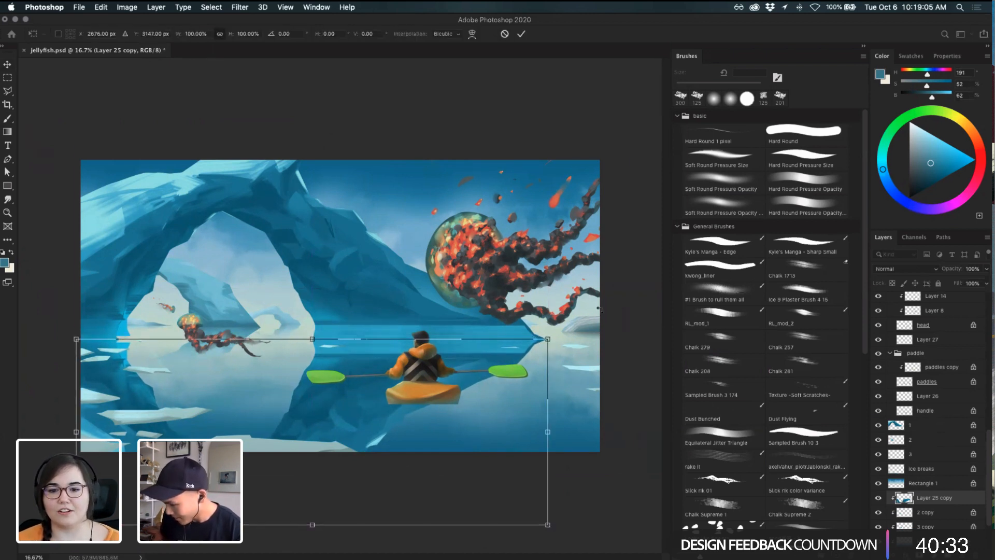
{"action": "key", "text": "Return"}
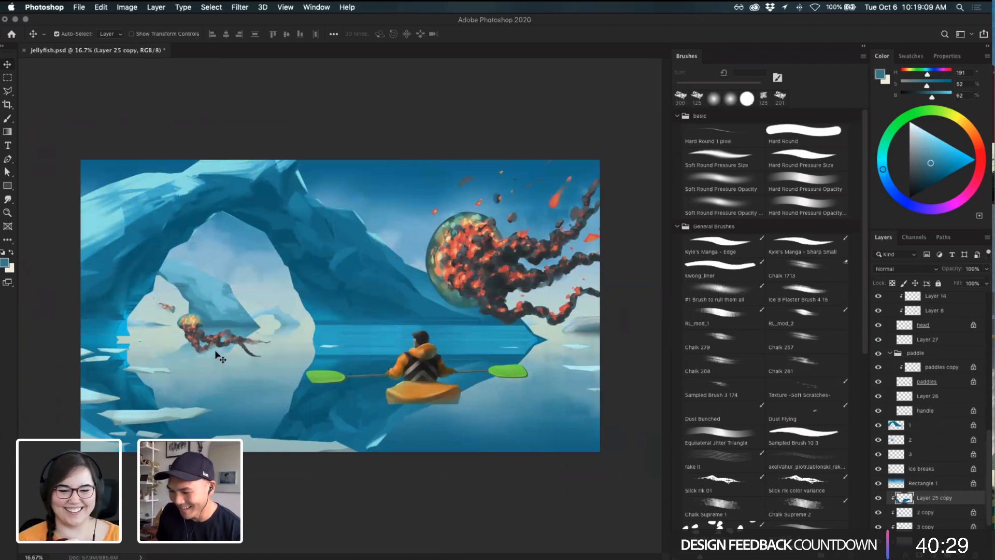
- Paint sampled bright blue over the reflection at the arch's left foot on Layer 25 copy, using Chalk 279 at 100 px
{"action": "left_click", "coordinate": [242, 352]}
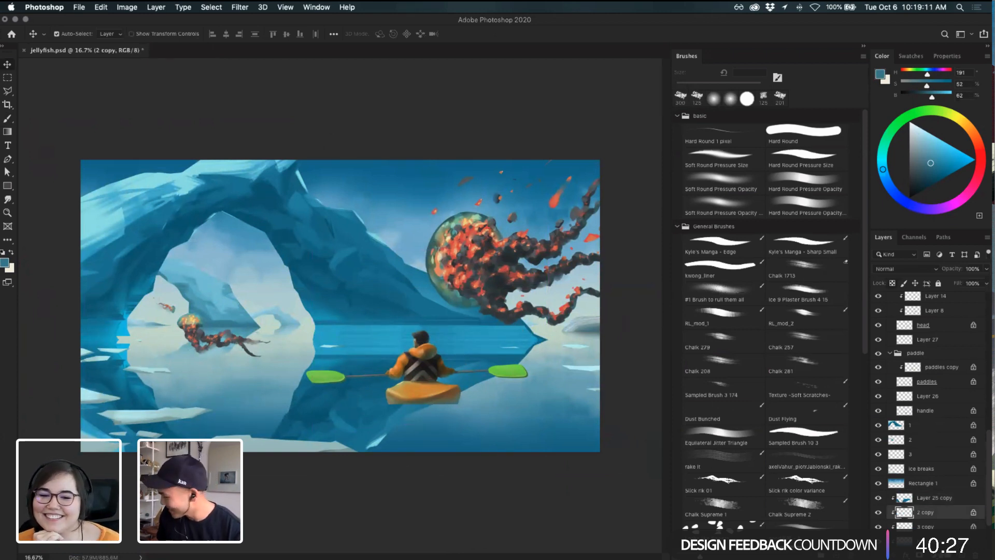
{"action": "double_click", "coordinate": [938, 497]}
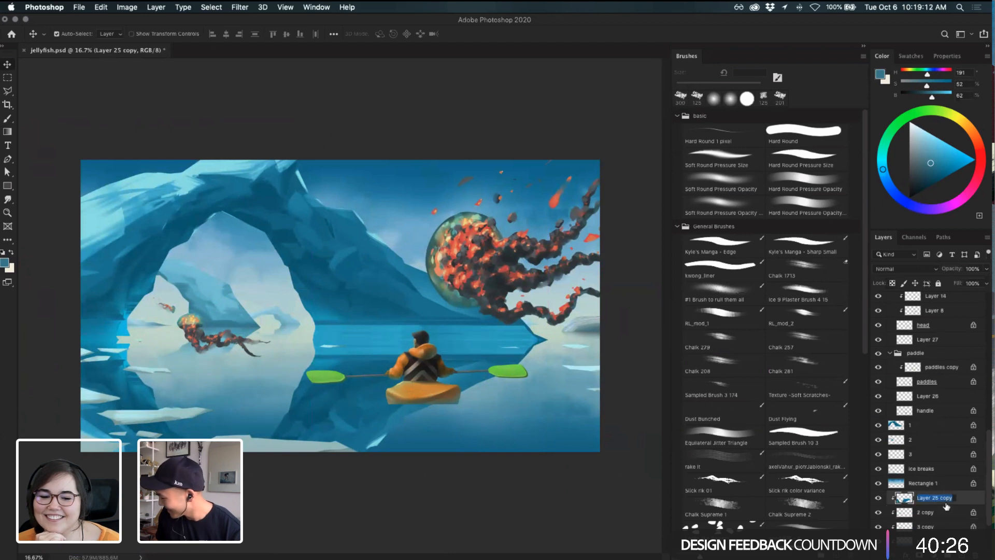
{"action": "left_click", "coordinate": [972, 501]}
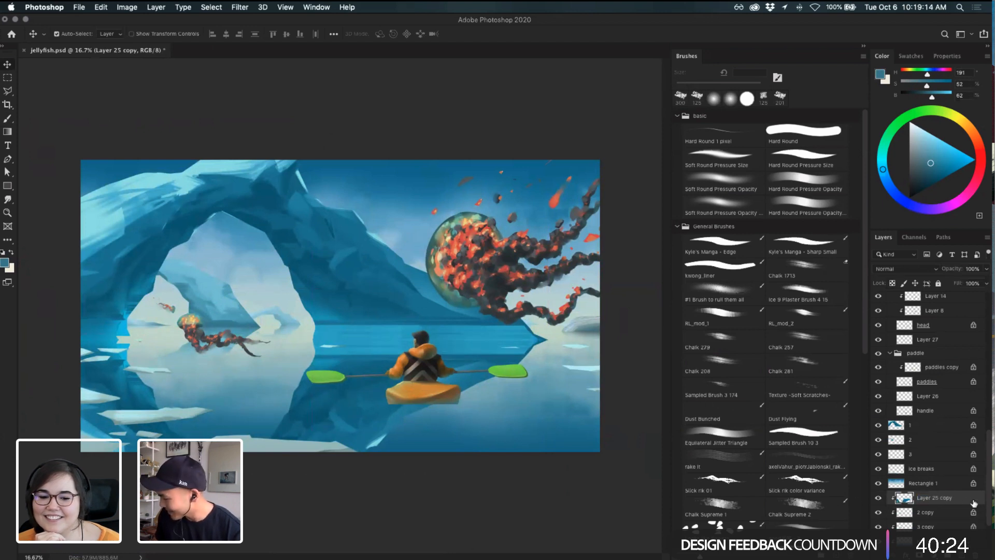
{"action": "key", "text": "b"}
{"action": "left_click", "coordinate": [123, 342], "text": "alt"}
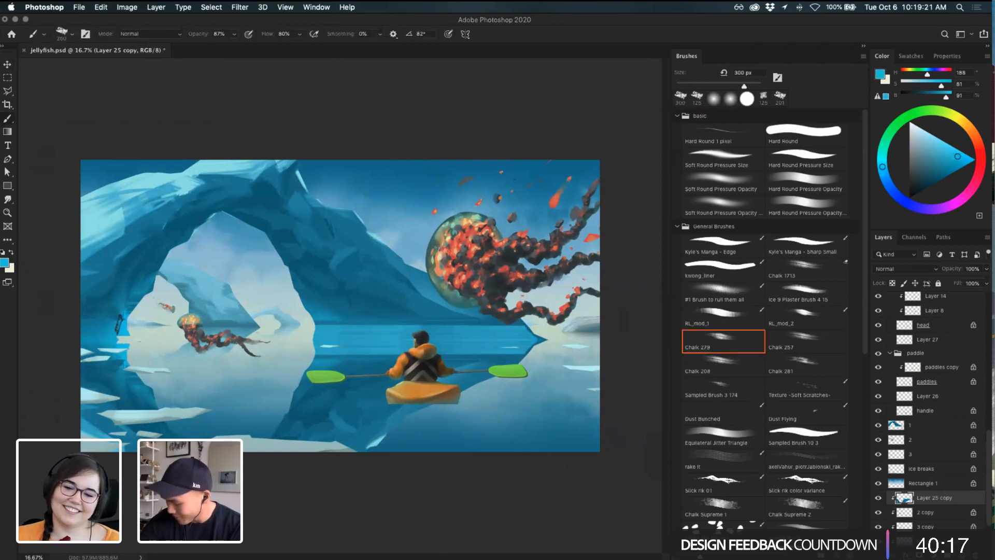
{"action": "key", "text": "bracketleft"}
{"action": "key", "text": "bracketleft"}
{"action": "key", "text": "bracketleft"}
{"action": "key", "text": "bracketleft"}
{"action": "left_click_drag", "start_coordinate": [125, 338], "coordinate": [129, 339]}
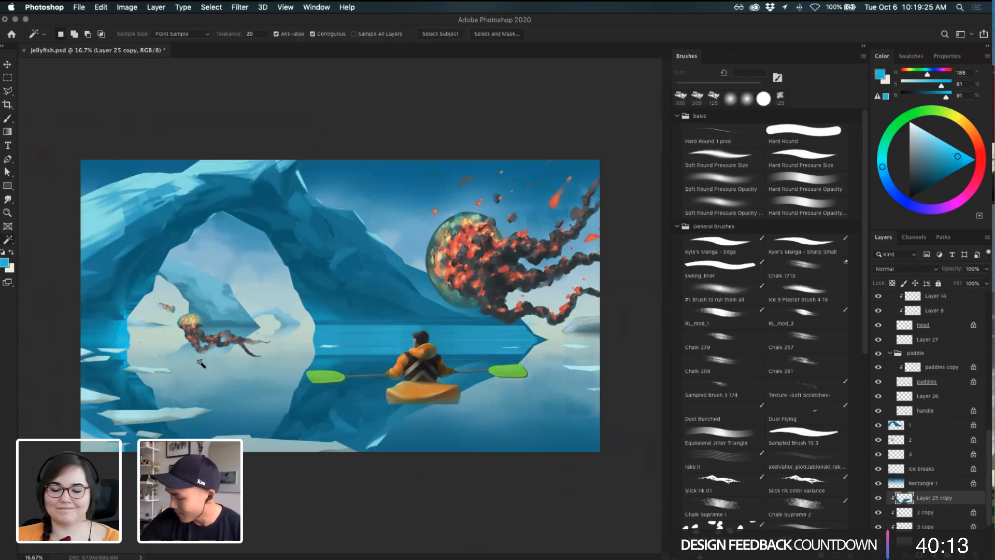
- Clean up the reflection's edge at the arch's left foot with a 150 px hard round eraser and retouch it with Chalk 279
{"action": "key", "text": "e"}
{"action": "key", "text": "period"}
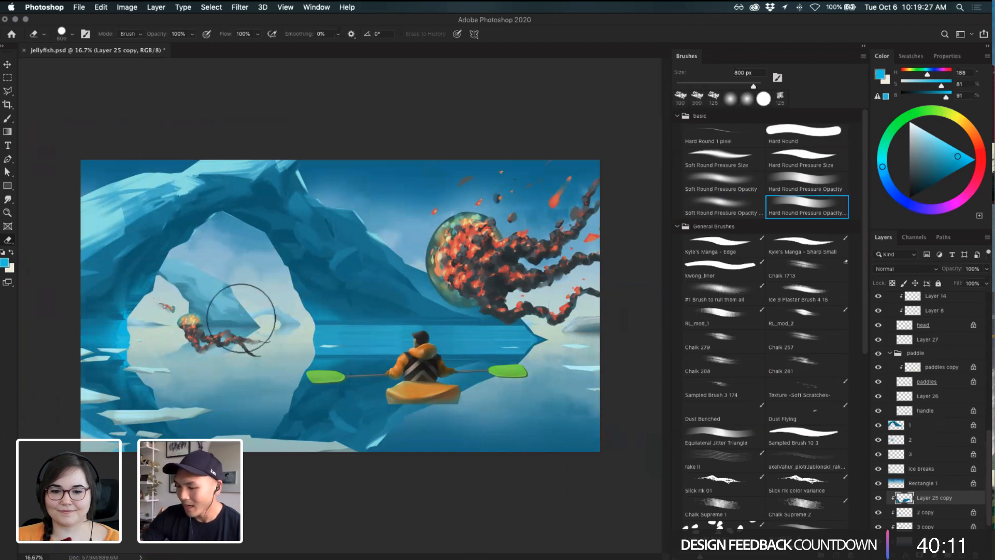
{"action": "key", "text": "bracketleft"}
{"action": "key", "text": "bracketleft"}
{"action": "key", "text": "bracketleft"}
{"action": "key", "text": "bracketleft"}
{"action": "key", "text": "bracketleft"}
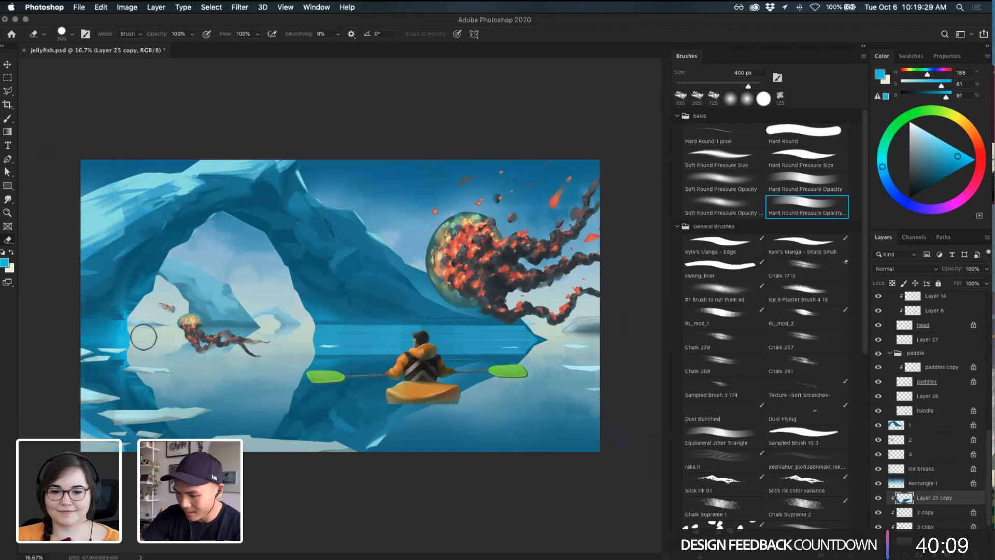
{"action": "key", "text": "bracketleft"}
{"action": "key", "text": "bracketleft"}
{"action": "key", "text": "bracketleft"}
{"action": "key", "text": "bracketleft"}
{"action": "key", "text": "bracketleft"}
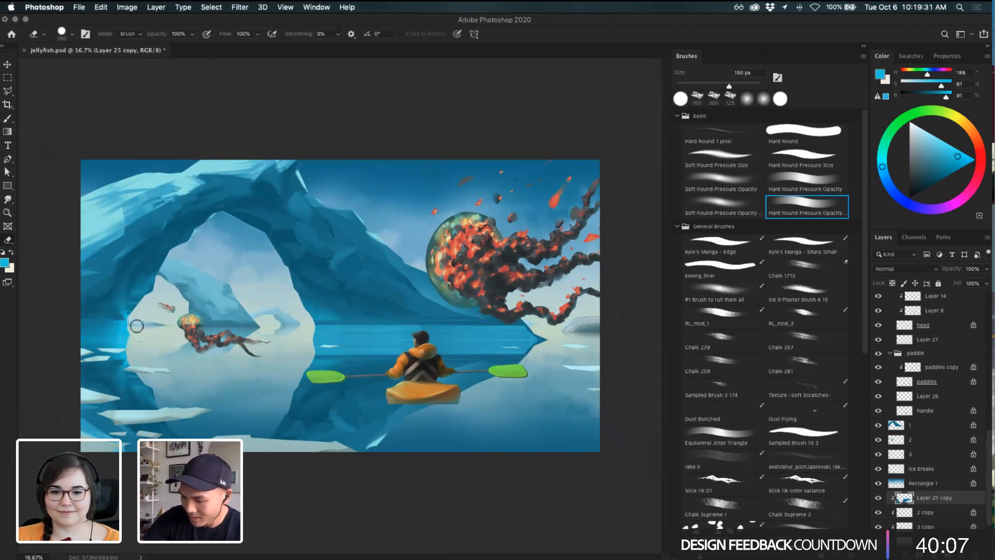
{"action": "key", "text": "b"}
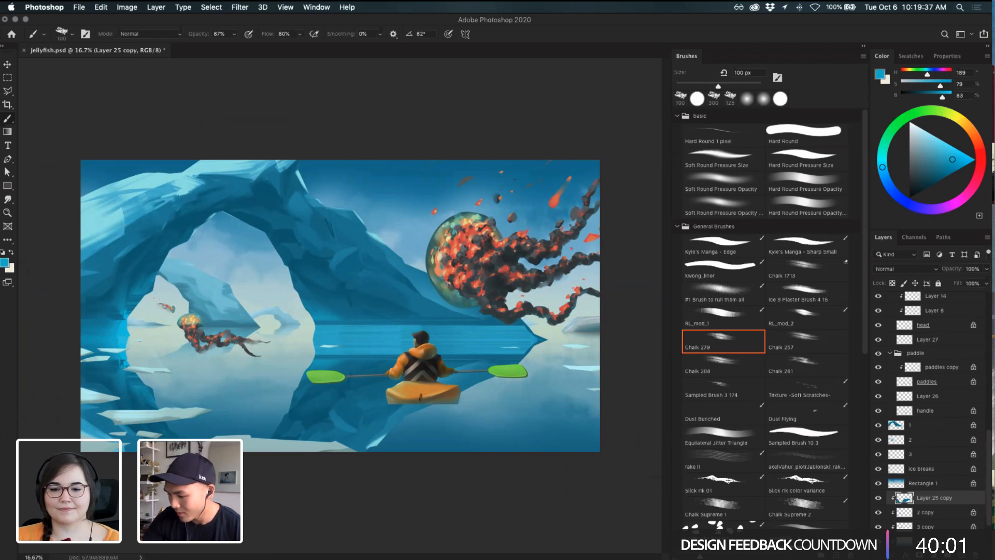
- Set the opacity of the arch reflection, Layer 25 copy, to 75%
{"action": "key", "text": "v"}
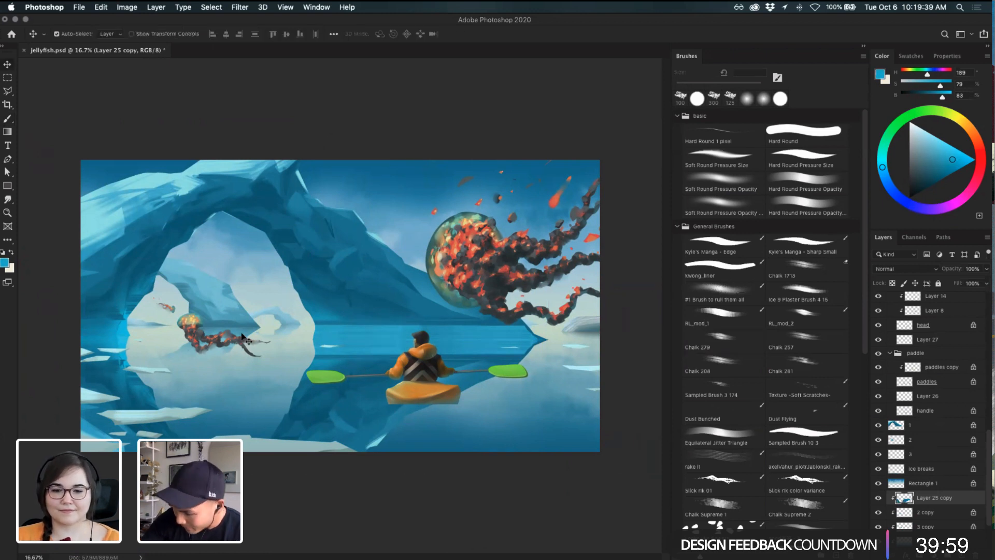
{"action": "left_click", "coordinate": [247, 342]}
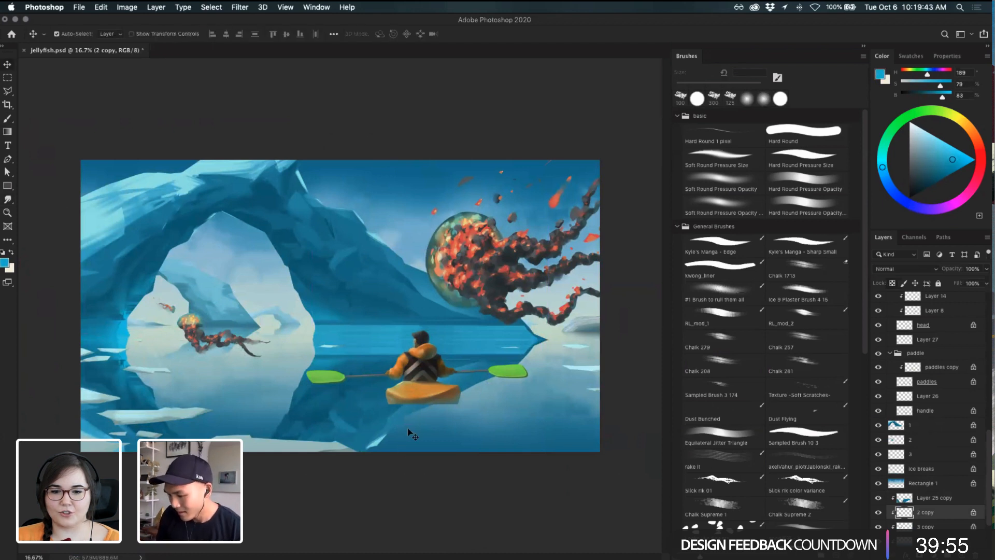
{"action": "left_click", "coordinate": [363, 428]}
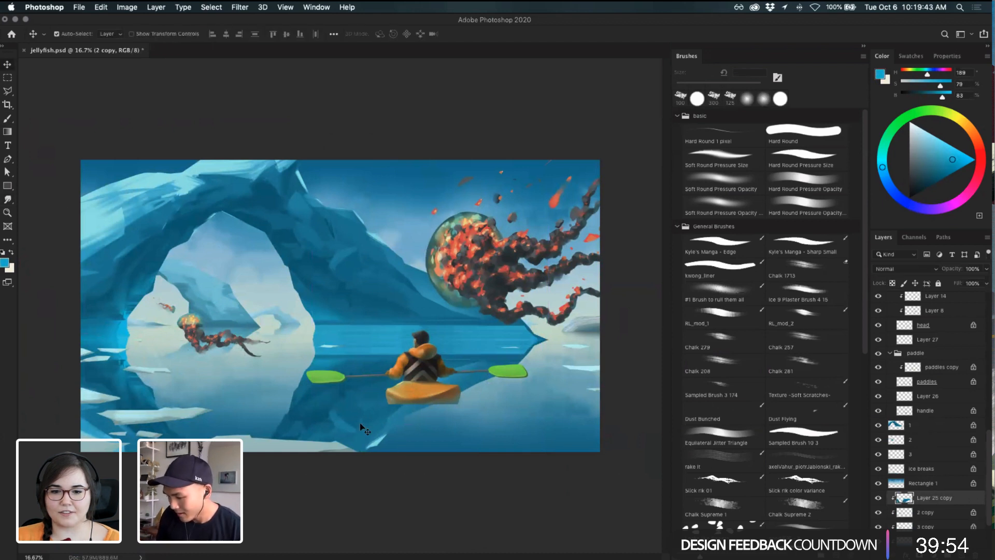
{"action": "left_click", "coordinate": [967, 270]}
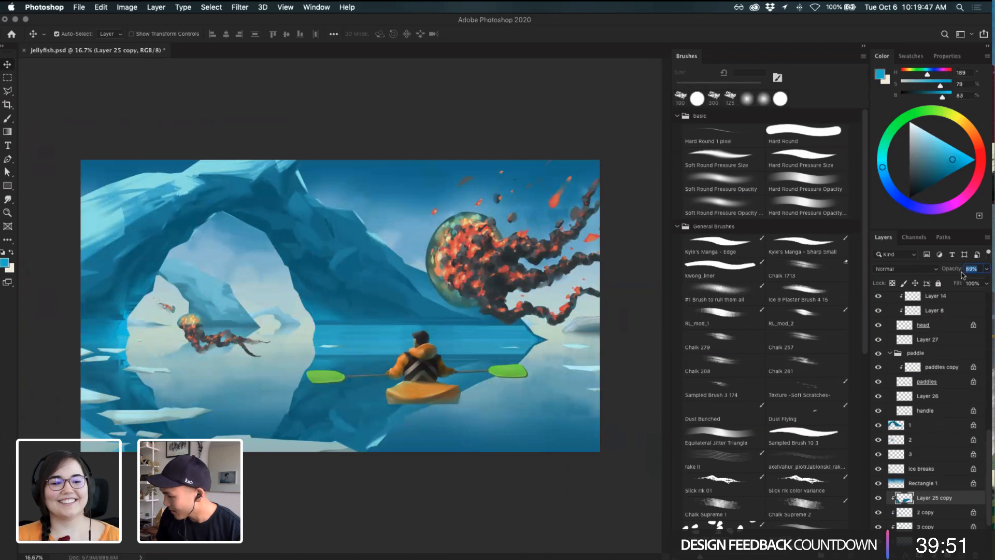
{"action": "left_click_drag", "start_coordinate": [949, 271], "coordinate": [952, 272]}
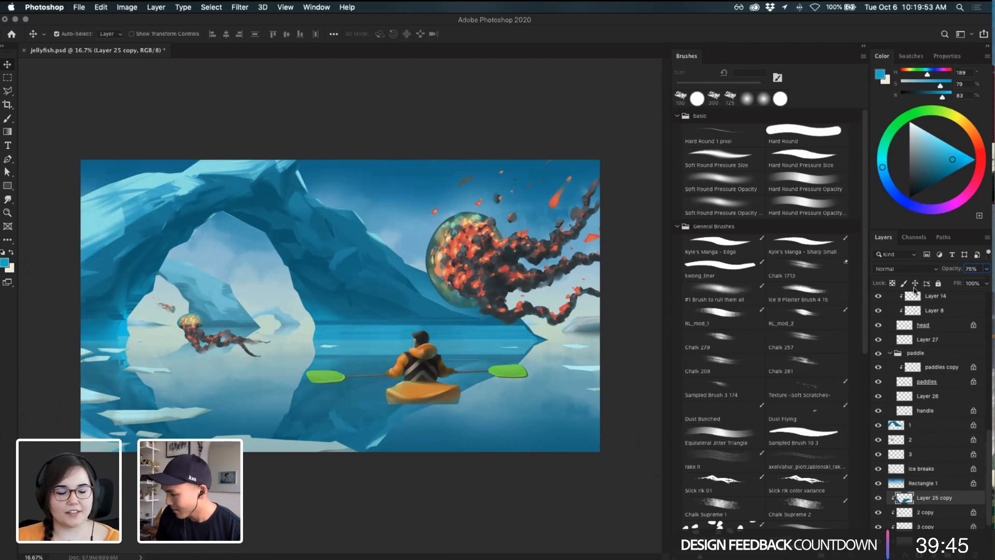
- Sample the arch's blue, darken it to about 41% brightness, and choose the #1 Brush to rull them all at 400 px
{"action": "key", "text": "i"}
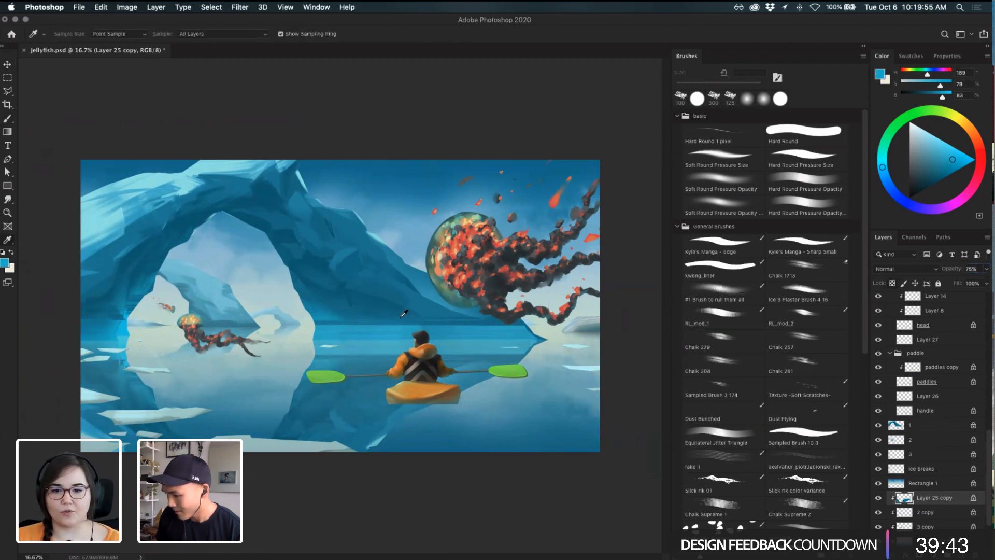
{"action": "left_click", "coordinate": [392, 310]}
{"action": "left_click", "coordinate": [721, 339]}
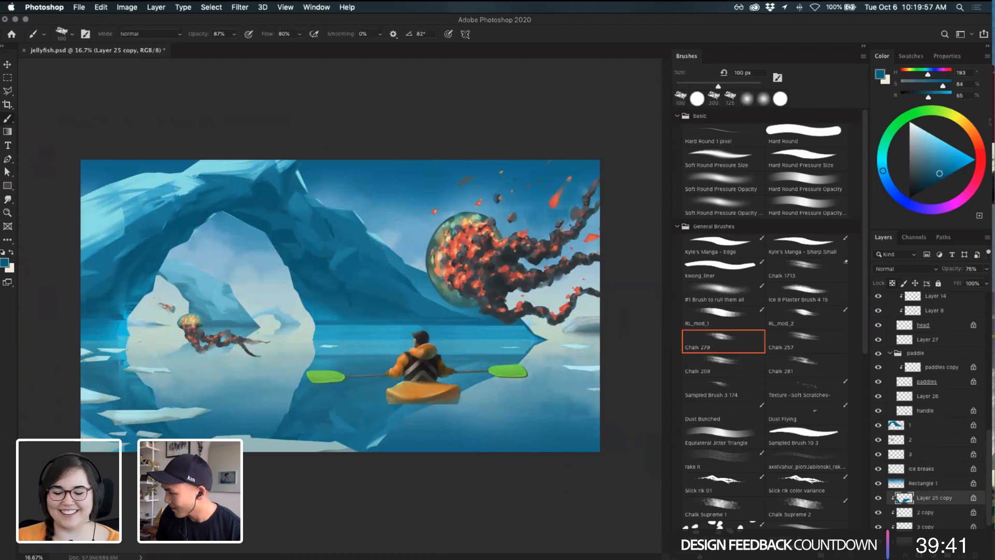
{"action": "left_click", "coordinate": [927, 175]}
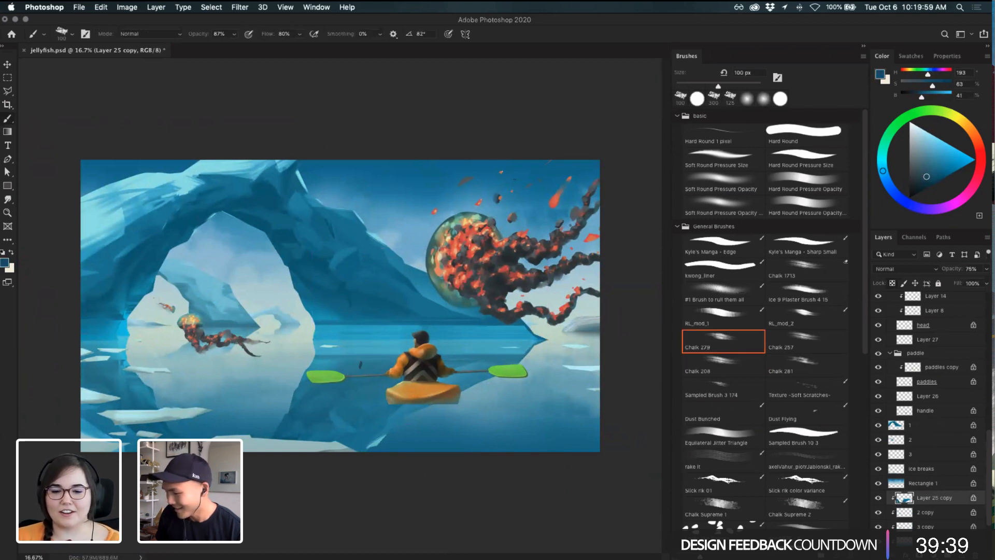
{"action": "key", "text": "bracketright"}
{"action": "key", "text": "bracketright"}
{"action": "key", "text": "bracketright"}
{"action": "key", "text": "bracketright"}
{"action": "key", "text": "bracketright"}
{"action": "key", "text": "bracketright"}
{"action": "key", "text": "bracketright"}
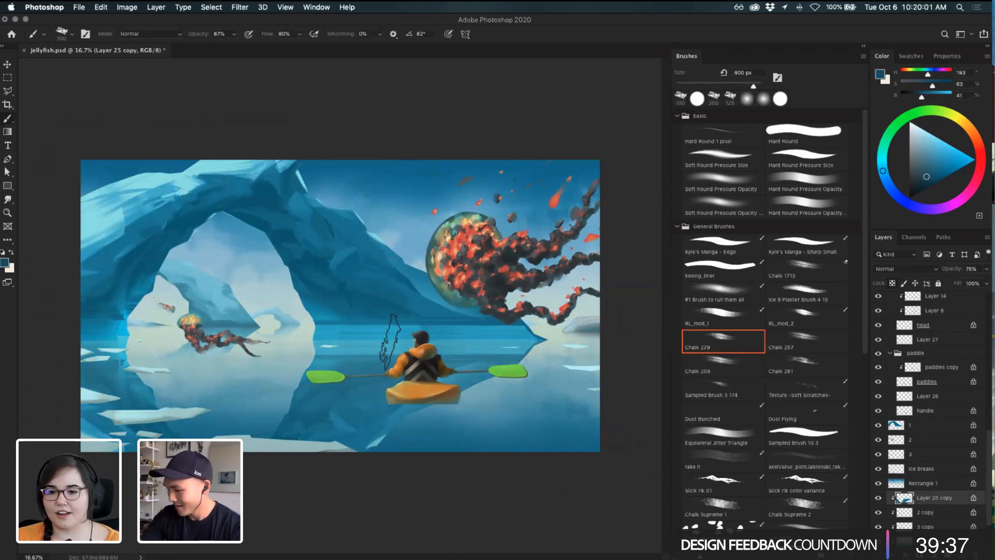
{"action": "left_click", "coordinate": [734, 215]}
{"action": "left_click", "coordinate": [726, 295]}
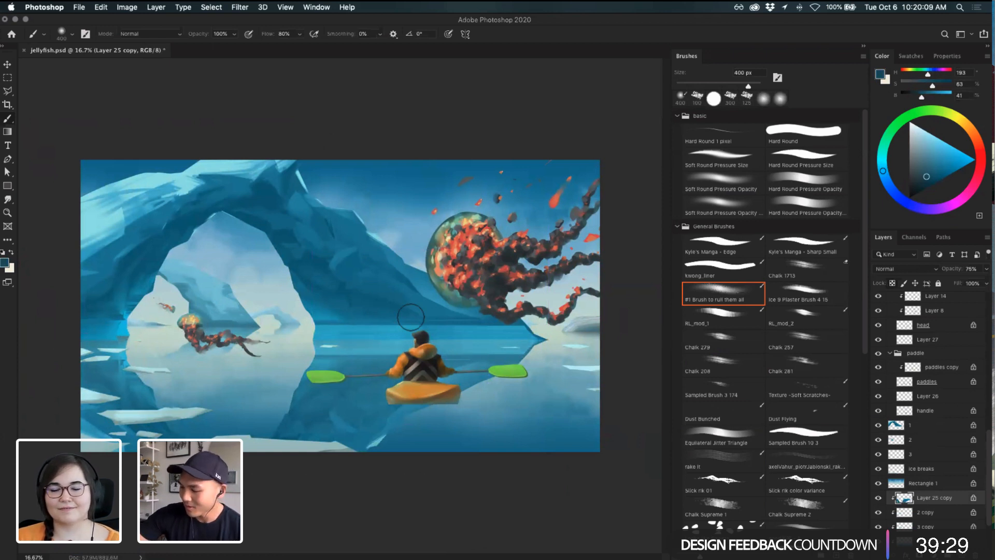
- Darken the reflection just below the waterline around the kayaker on Layer 25 copy, undoing and repainting the horizontal strokes
{"action": "left_click_drag", "start_coordinate": [307, 332], "coordinate": [588, 332]}
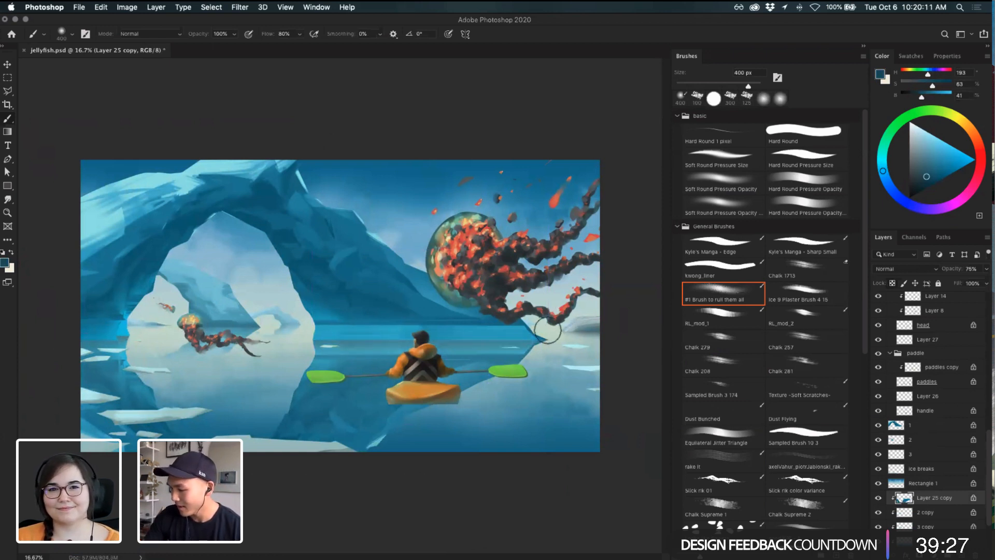
{"action": "key", "text": "super+z"}
{"action": "left_click_drag", "start_coordinate": [321, 340], "coordinate": [477, 335]}
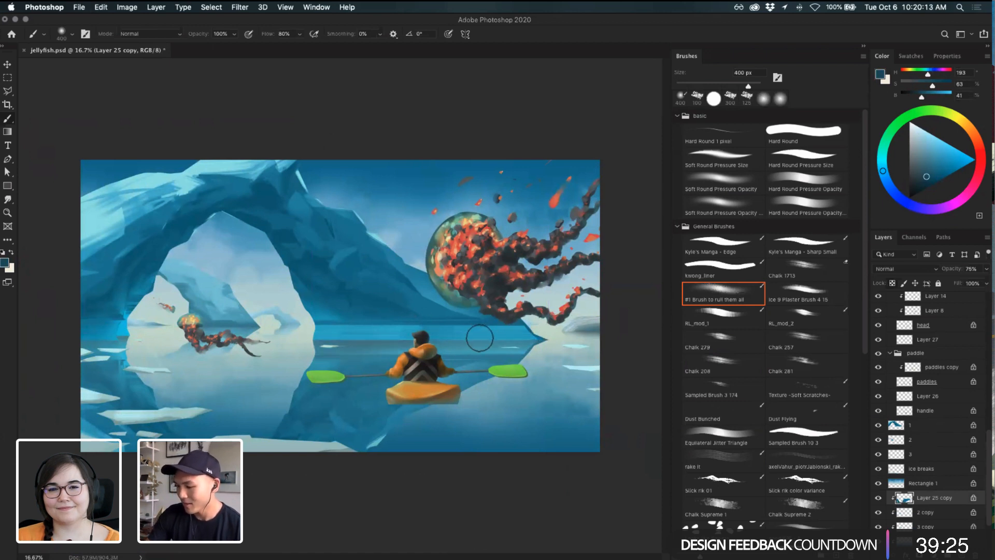
{"action": "key", "text": "super+z"}
{"action": "left_click_drag", "start_coordinate": [310, 343], "coordinate": [446, 334]}
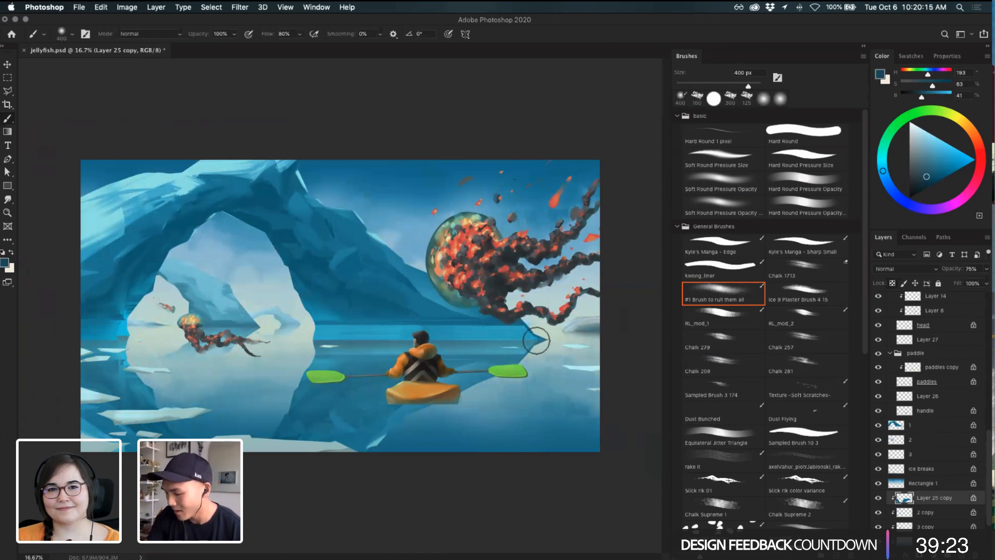
{"action": "key", "text": "super+z"}
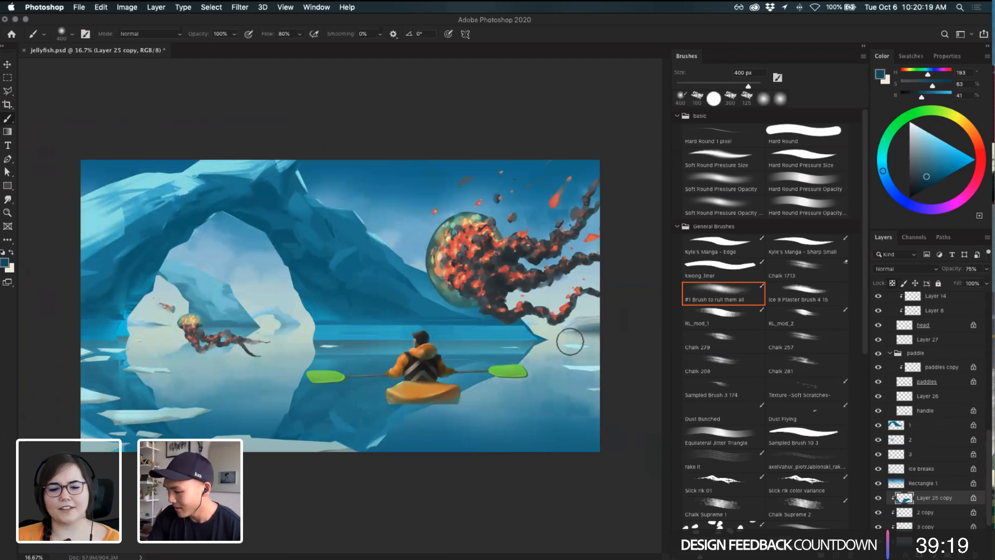
{"action": "key", "text": "super+z"}
{"action": "left_click_drag", "start_coordinate": [365, 333], "coordinate": [531, 333]}
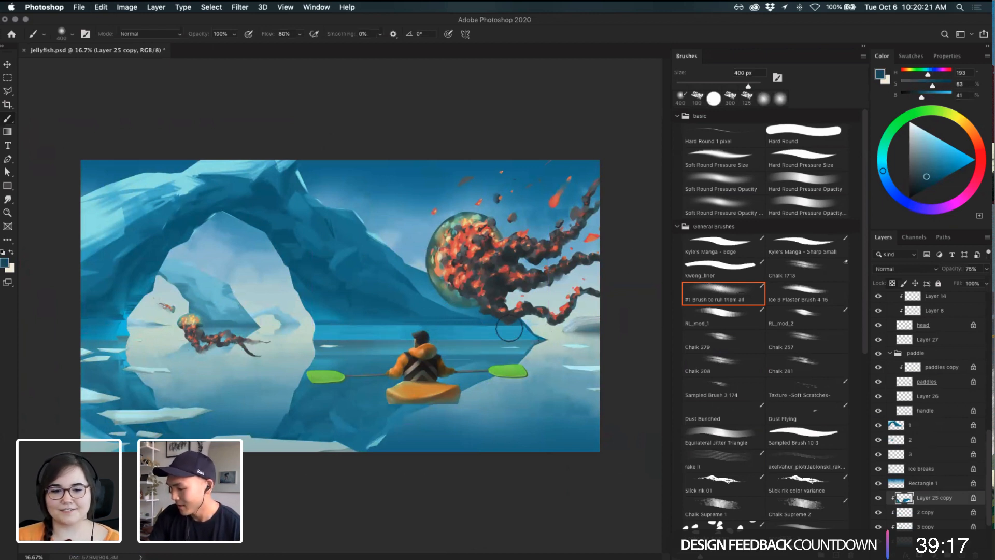
- Select the ice arch layer 1 and try dark blue shading along its lower edge at the waterline, undoing the trial strokes
{"action": "left_click", "coordinate": [506, 338], "text": "super"}
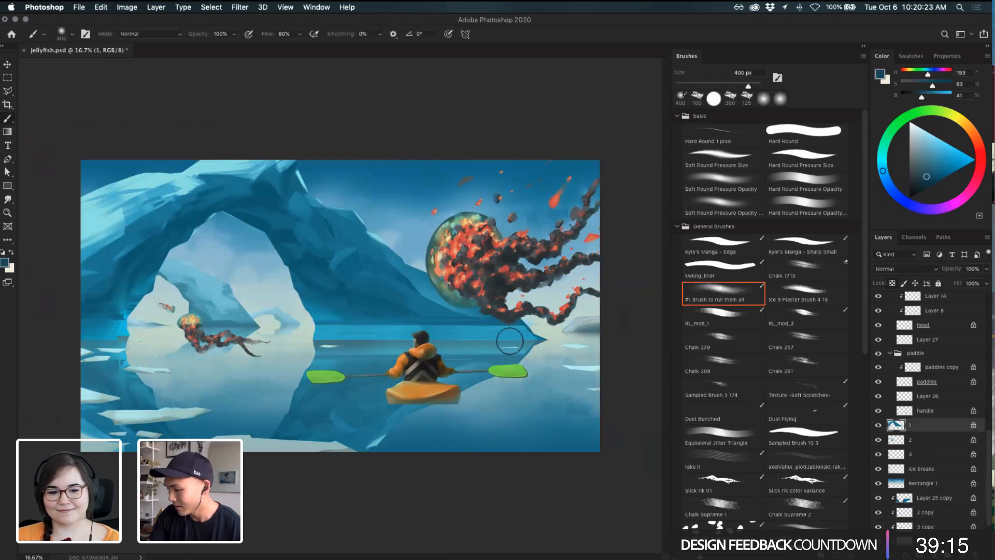
{"action": "key", "text": "super+z"}
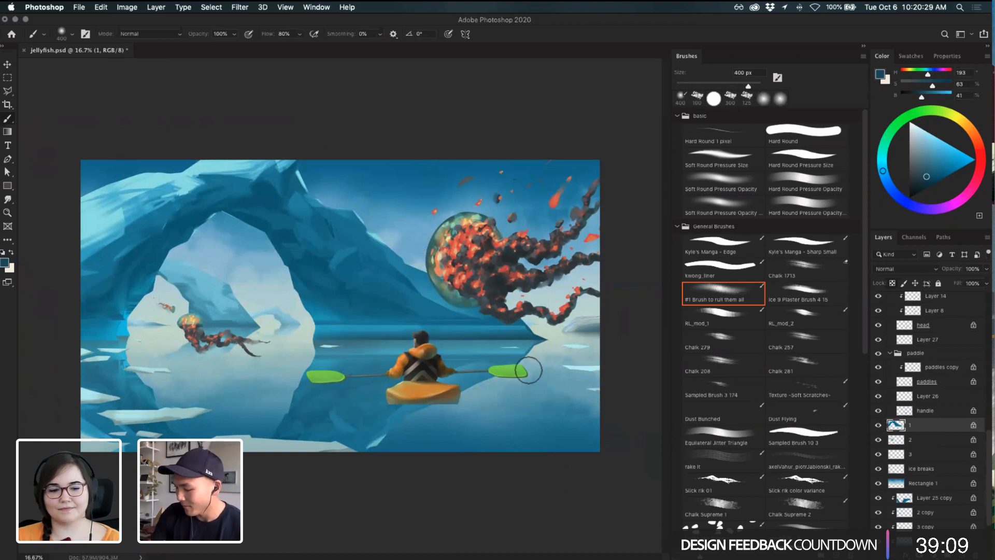
{"action": "key", "text": "super+z"}
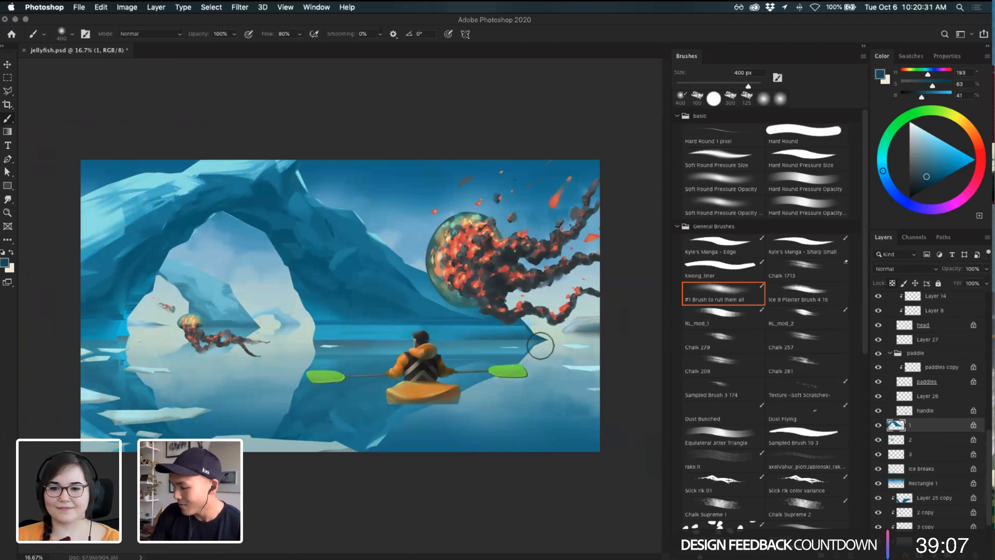
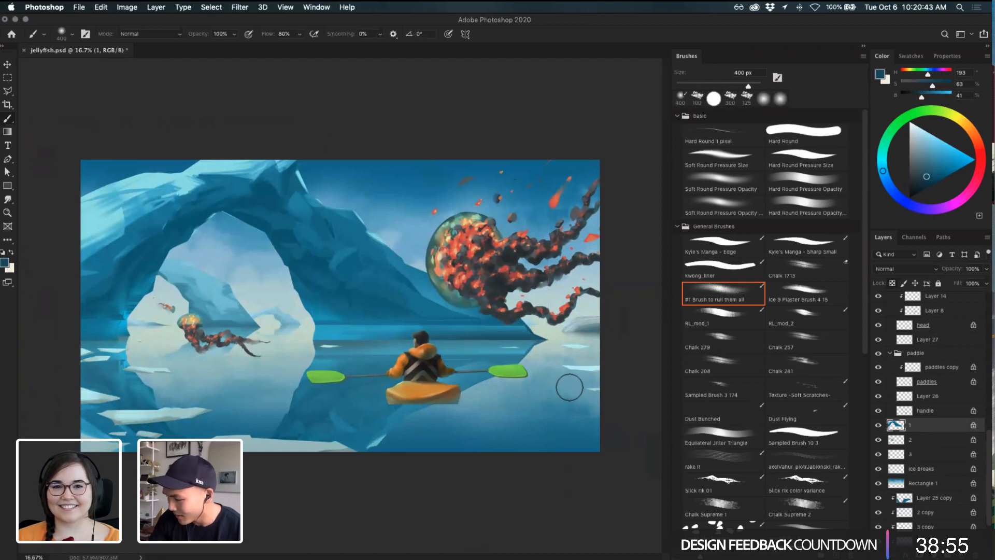
- Sample the lighter blue at the arch's waterline and try a 250 px brush stroke along the arch's lower edge, undoing it
{"action": "left_click", "coordinate": [400, 325], "text": "alt"}
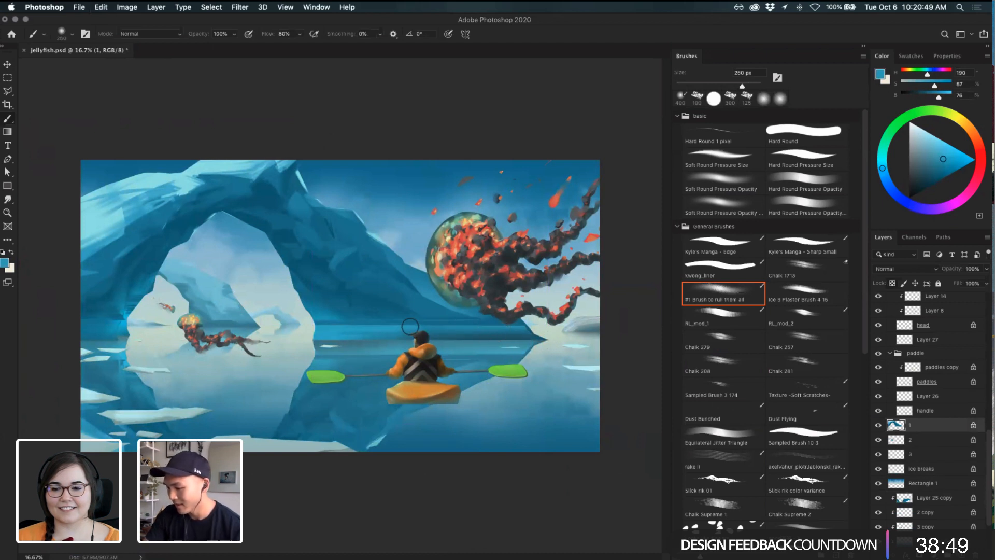
{"action": "left_click_drag", "start_coordinate": [509, 333], "coordinate": [436, 334]}
{"action": "key", "text": "super+z"}
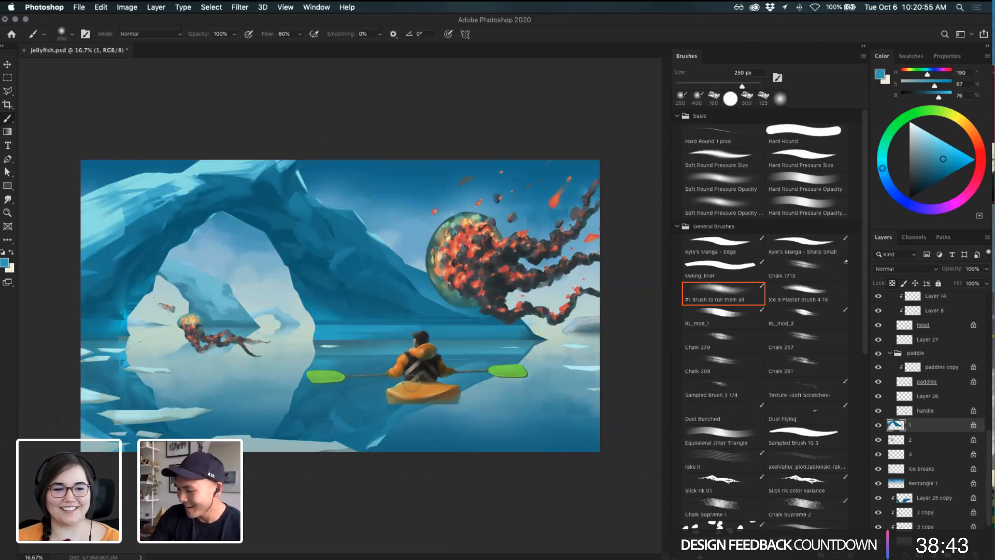
- Fade the lower part of the arch reflection on Layer 25 copy with a Soft Round Pressure Opacity eraser at up to 1100 px
{"action": "left_click", "coordinate": [384, 429], "text": "super"}
{"action": "key", "text": "e"}
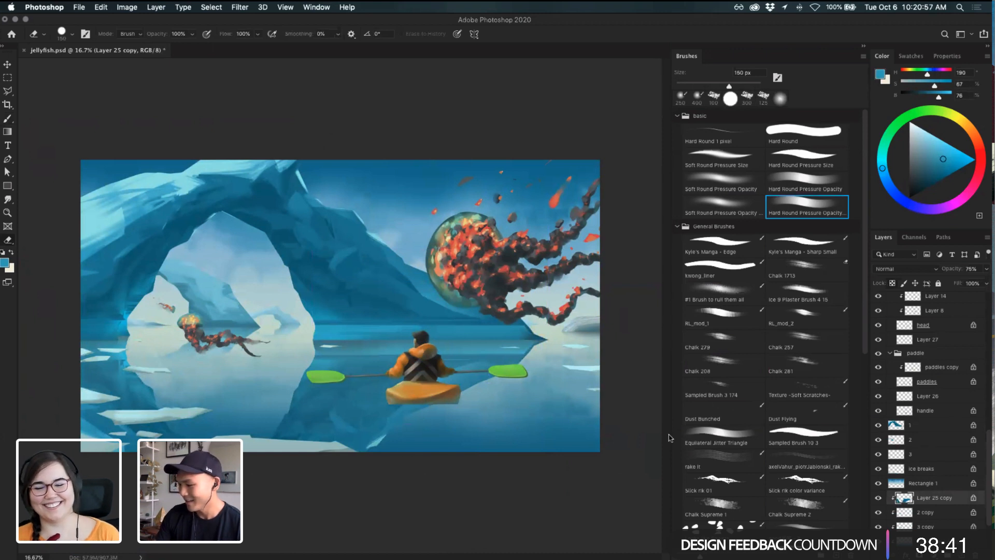
{"action": "left_click", "coordinate": [729, 207]}
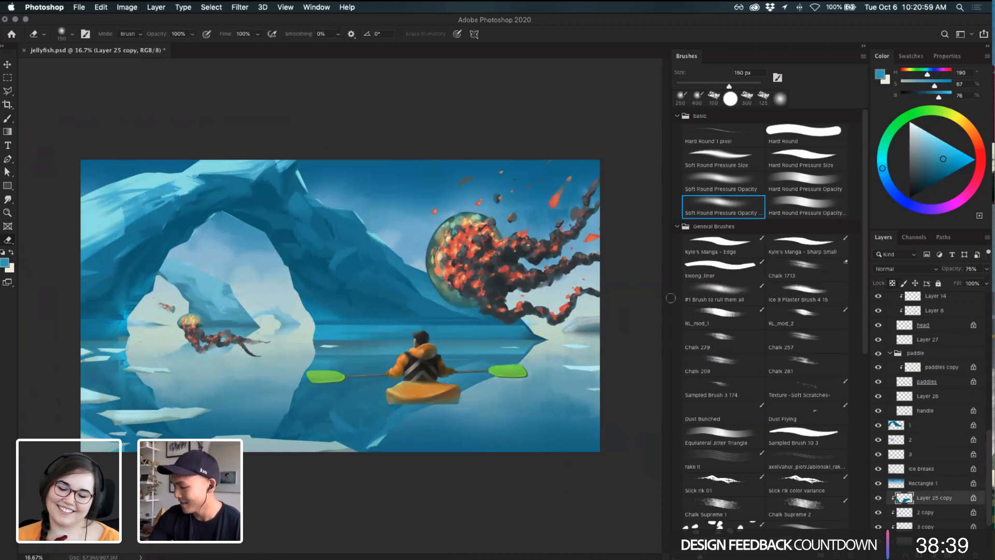
{"action": "key", "text": "bracketright"}
{"action": "key", "text": "bracketright"}
{"action": "key", "text": "bracketright"}
{"action": "key", "text": "bracketright"}
{"action": "key", "text": "bracketright"}
{"action": "key", "text": "bracketright"}
{"action": "key", "text": "bracketright"}
{"action": "key", "text": "bracketright"}
{"action": "key", "text": "bracketright"}
{"action": "key", "text": "bracketright"}
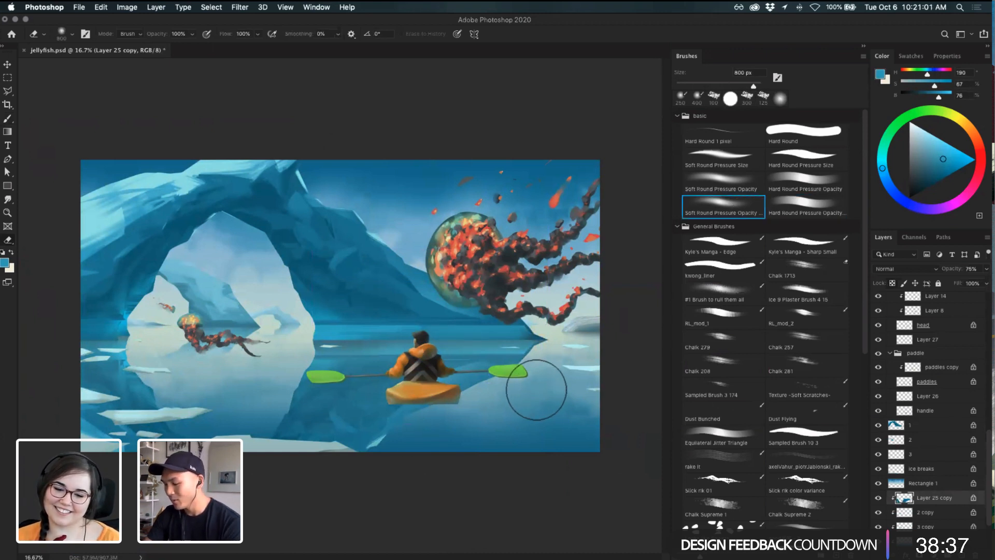
{"action": "left_click_drag", "start_coordinate": [359, 423], "coordinate": [394, 431]}
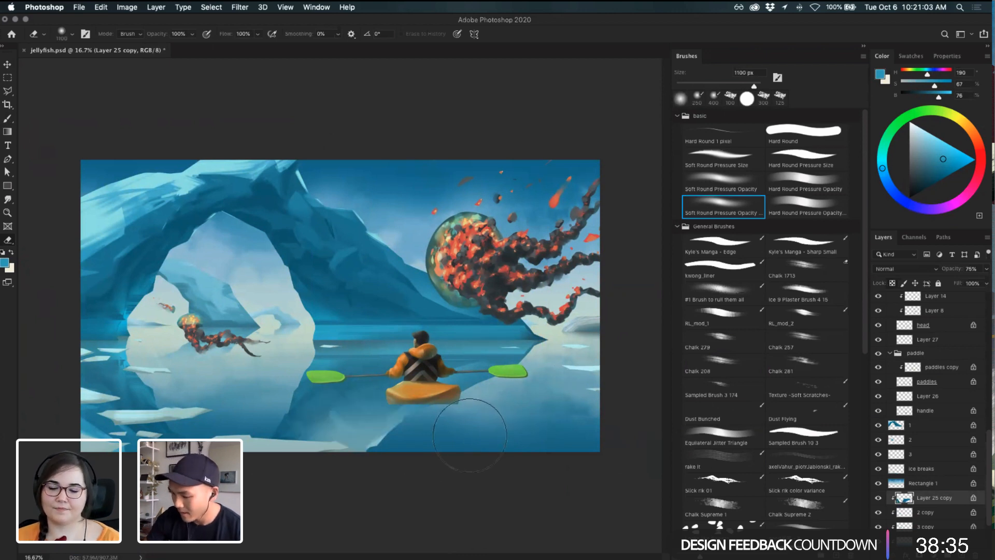
{"action": "key", "text": "super+z"}
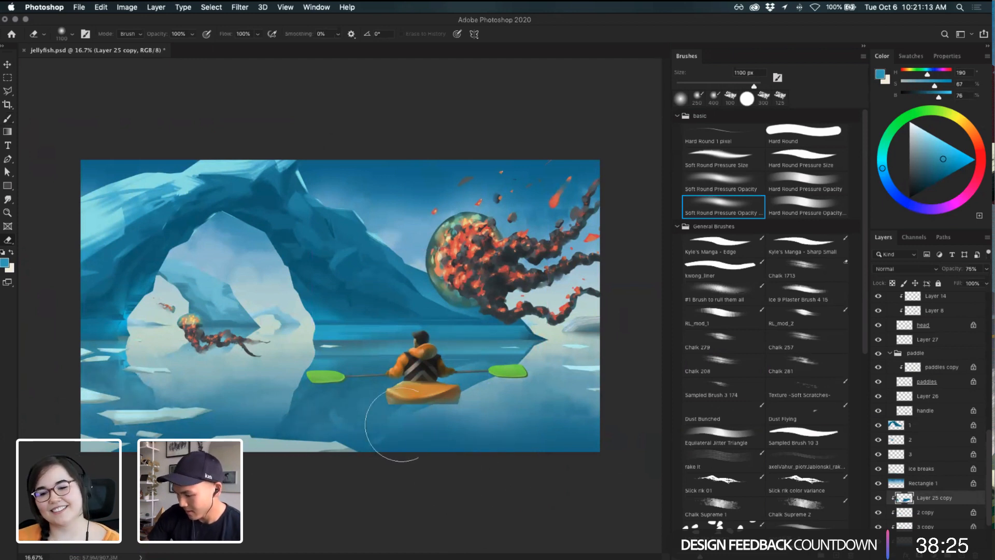
{"action": "key", "text": "super+z"}
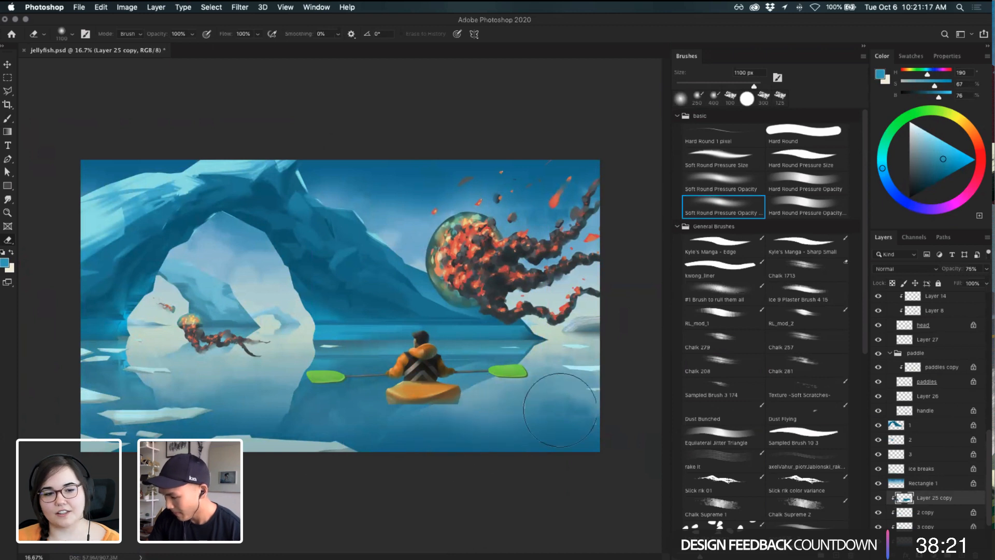
{"action": "key", "text": "super+z"}
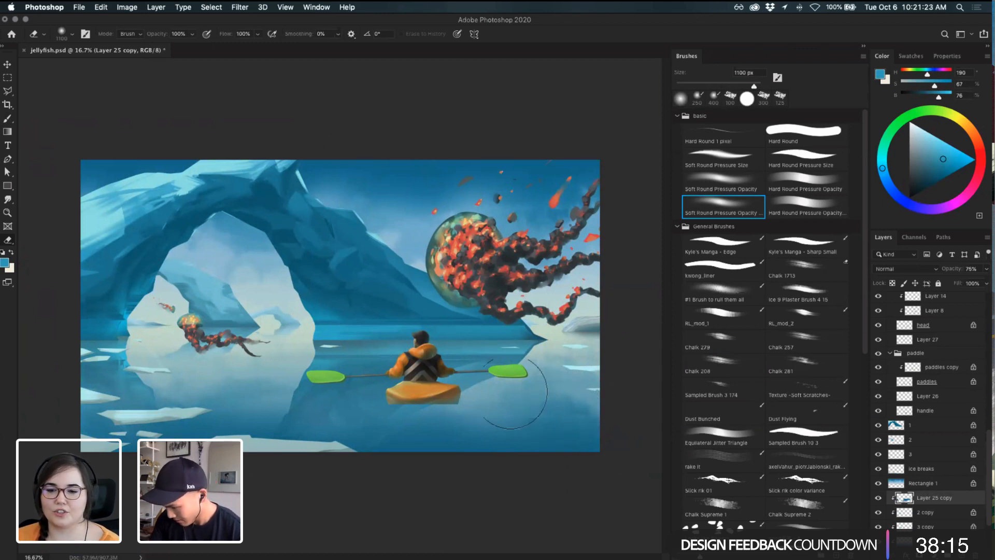
- Locate the kayak layer and collapse the guy and paddle groups in the layer stack
{"action": "key", "text": "v"}
{"action": "left_click", "coordinate": [434, 397]}
{"action": "key", "text": "b"}
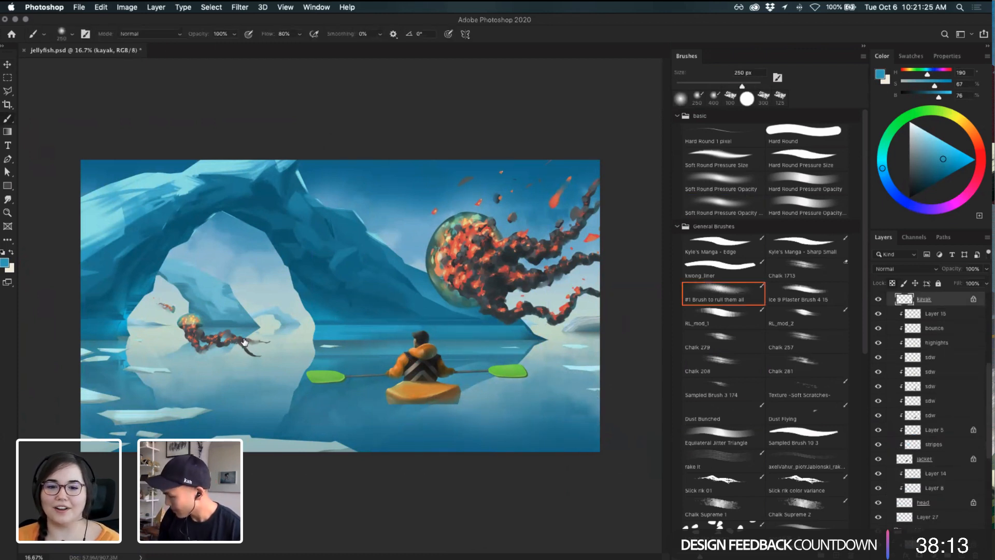
{"action": "scroll", "coordinate": [946, 381], "scroll_direction": "up", "scroll_amount": 5}
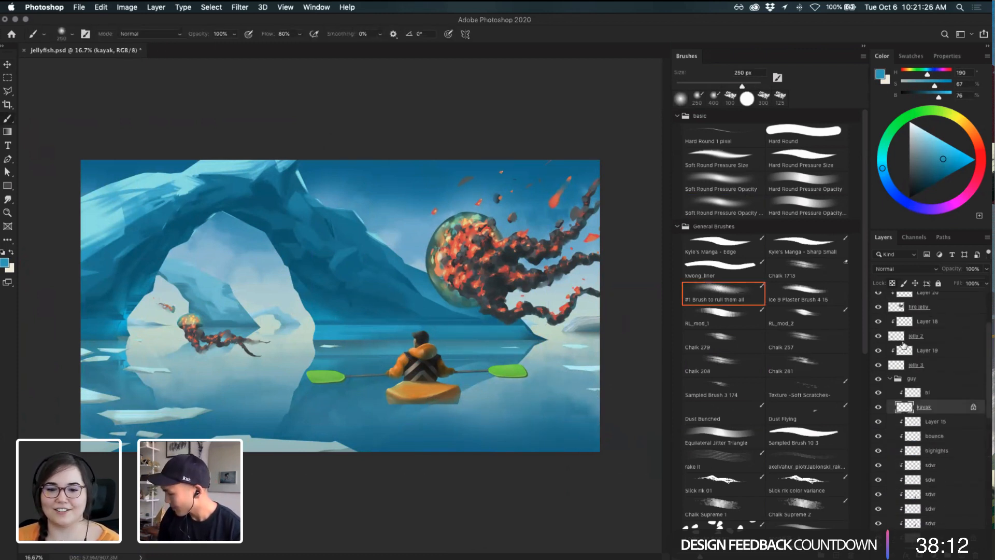
{"action": "left_click", "coordinate": [889, 380]}
{"action": "left_click", "coordinate": [890, 392]}
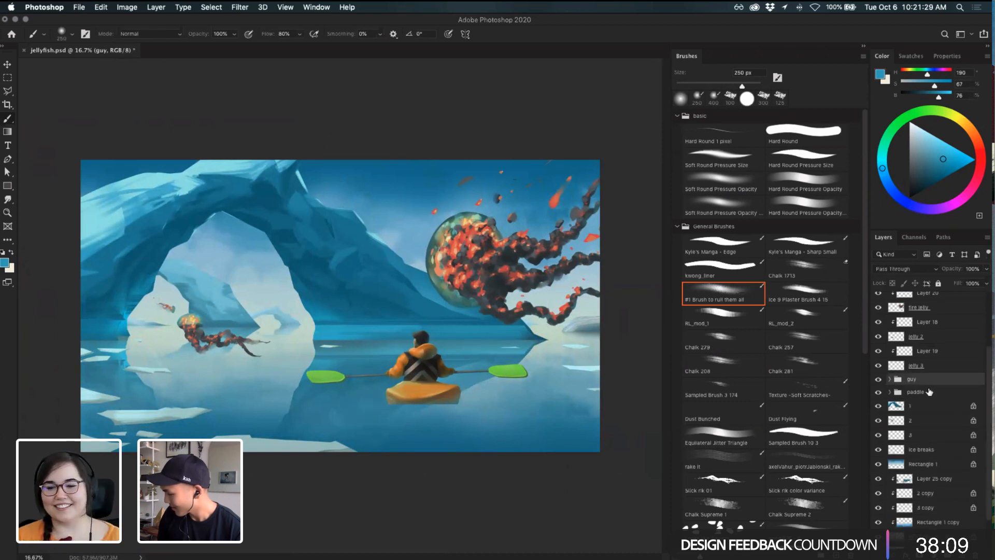
- Create a merged copy of the kayaker with paddle and place it above Layer 25 copy, clipped with the other reflection layers
{"action": "key", "text": "super+alt+e"}
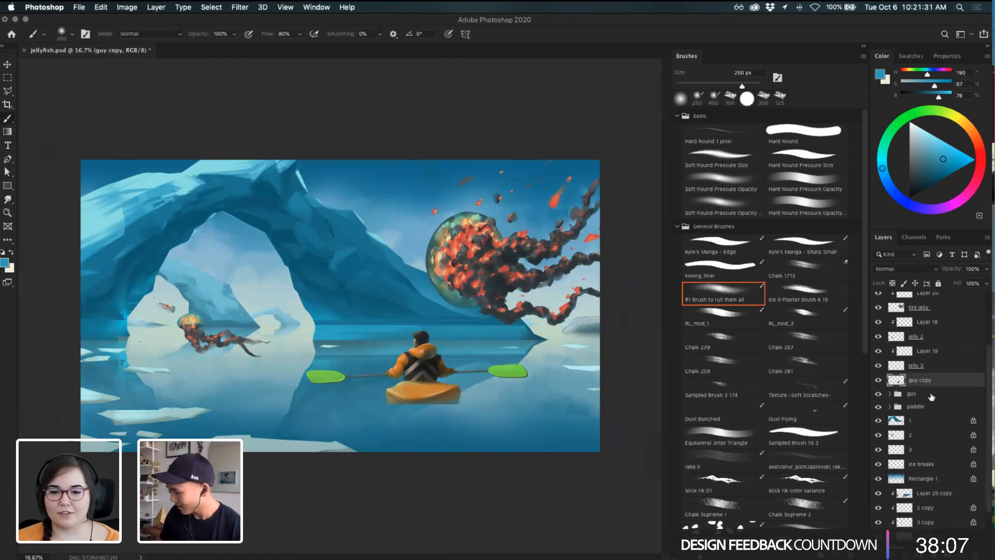
{"action": "left_click_drag", "start_coordinate": [942, 381], "coordinate": [961, 492]}
{"action": "left_click", "coordinate": [959, 484], "text": "alt"}
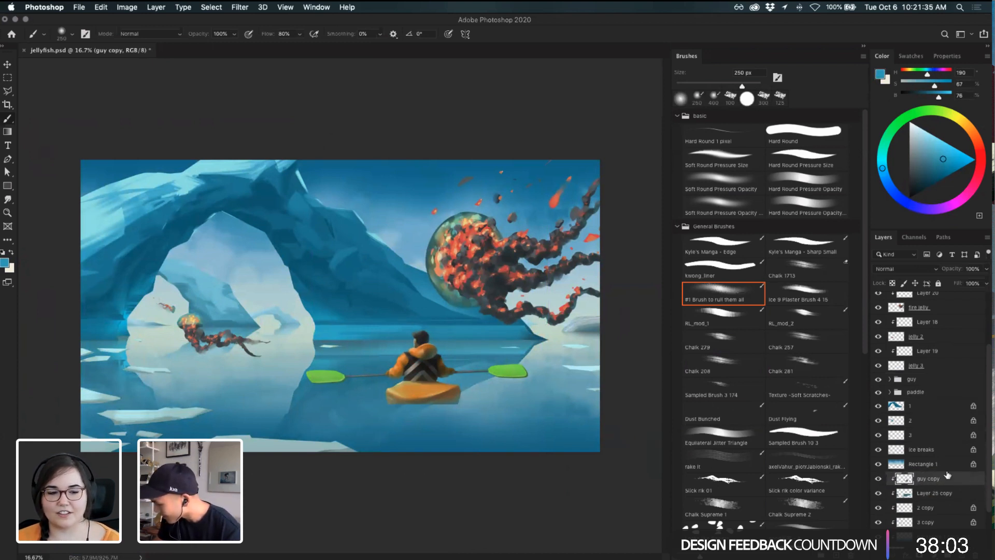
- Flip the kayaker copy vertically and move it straight down below the kayak as its reflection
{"action": "key", "text": "super+t"}
{"action": "right_click", "coordinate": [438, 369]}
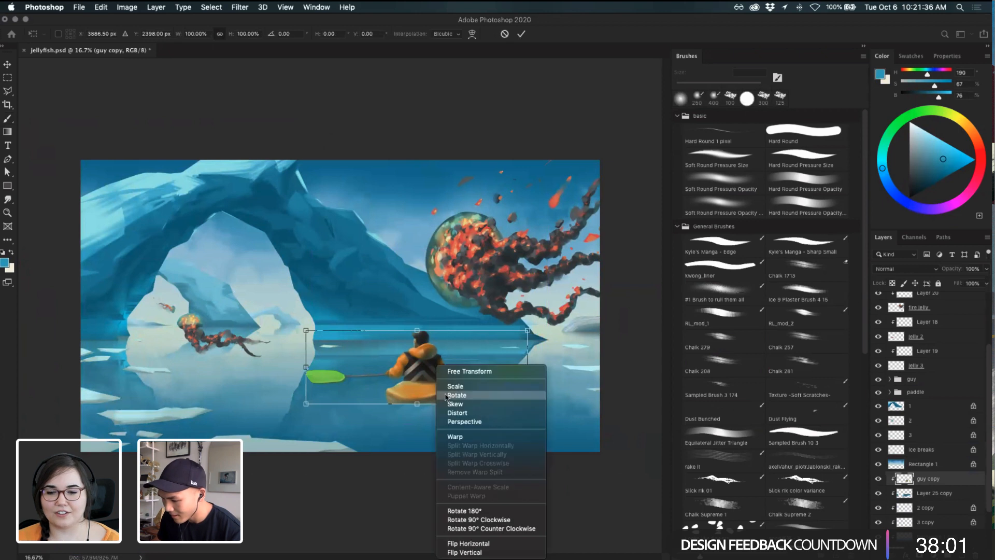
{"action": "left_click", "coordinate": [503, 543]}
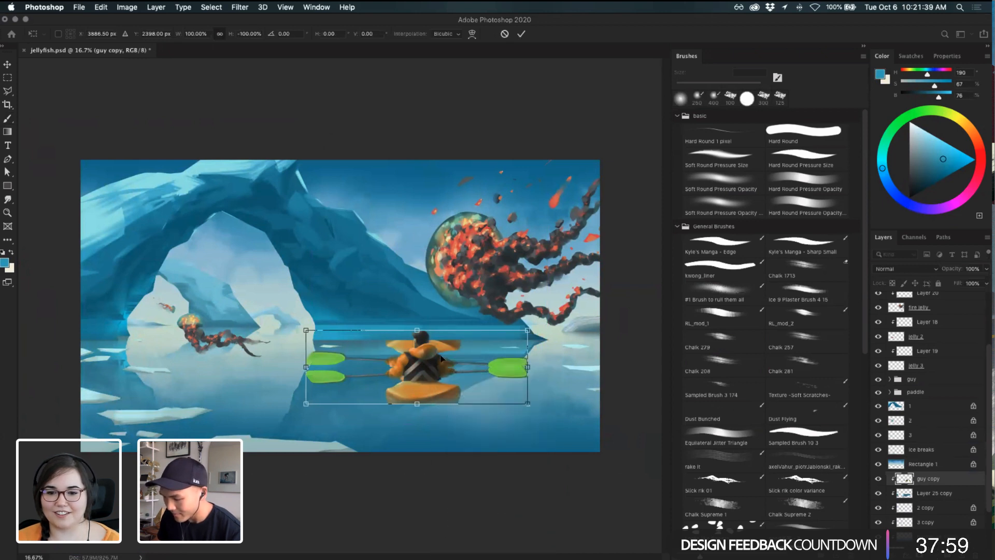
{"action": "left_click_drag", "start_coordinate": [442, 357], "coordinate": [442, 424]}
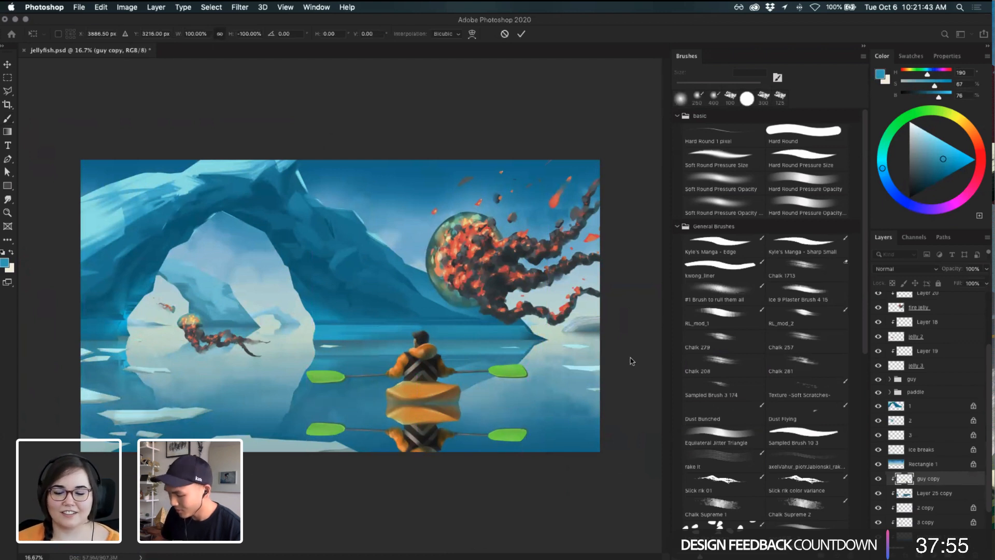
- Nudge the kayaker reflection down to Y 3236 px and set its layer opacity to 71%
{"action": "key", "text": "super+t"}
{"action": "key", "text": "shift+Down"}
{"action": "key", "text": "Return"}
{"action": "key", "text": "super+t"}
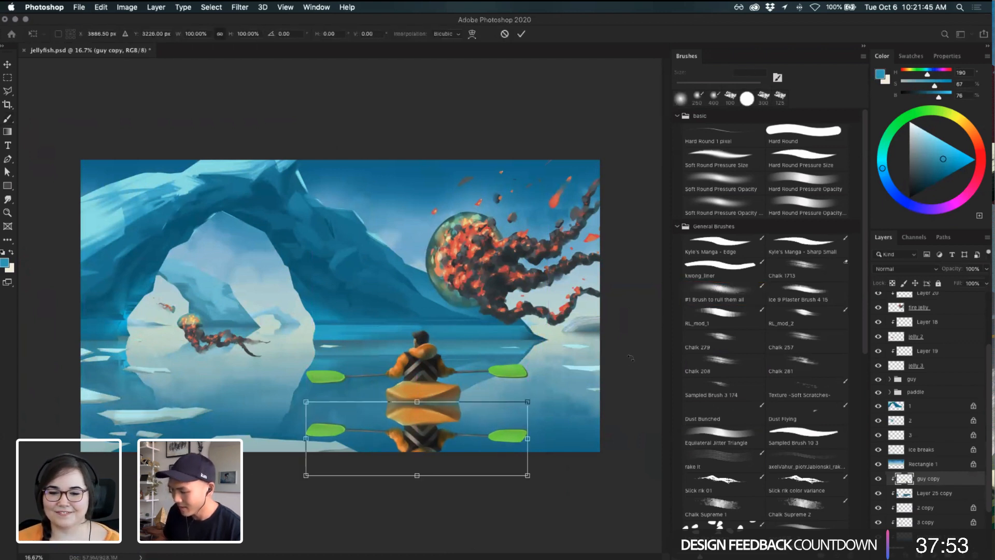
{"action": "key", "text": "Return"}
{"action": "key", "text": "b"}
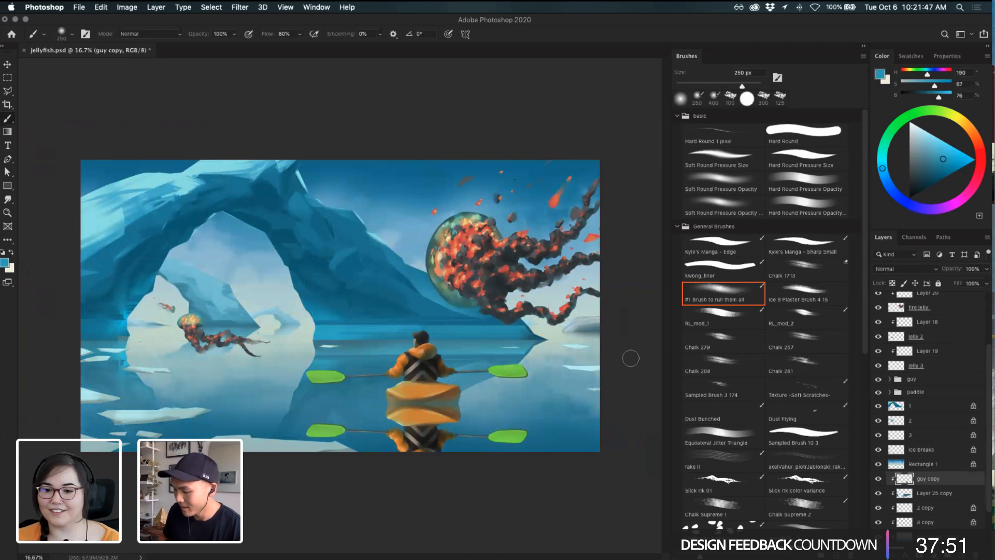
{"action": "key", "text": "super+t"}
{"action": "key", "text": "Return"}
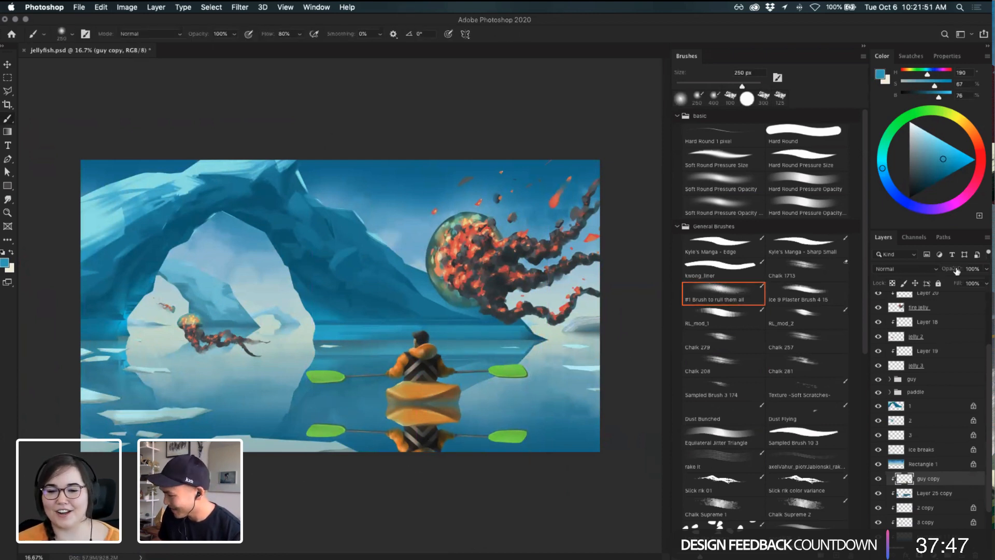
{"action": "left_click_drag", "start_coordinate": [956, 271], "coordinate": [947, 271]}
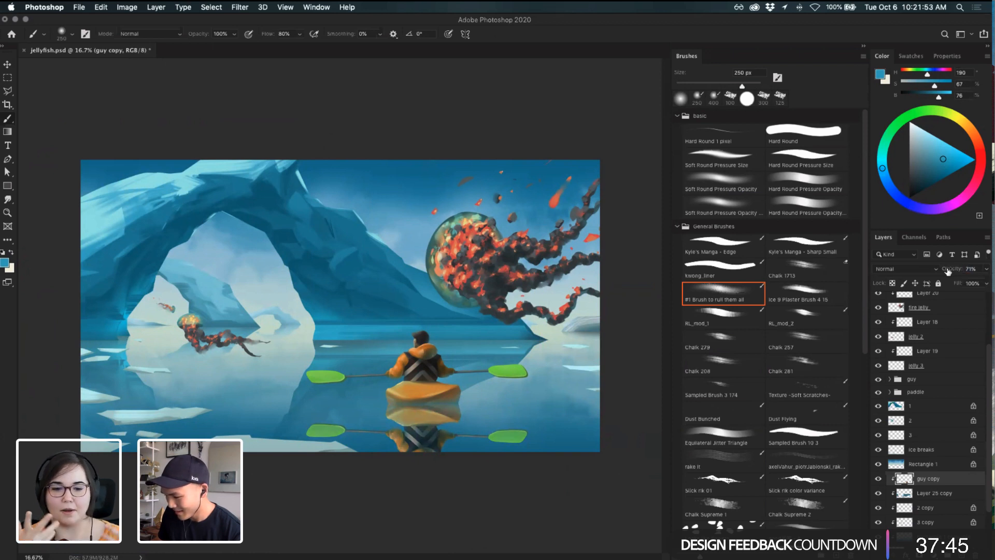
- Try squashing the kayaker reflection vertically and spreading its lower corners outward, undoing the transform
{"action": "key", "text": "super+t"}
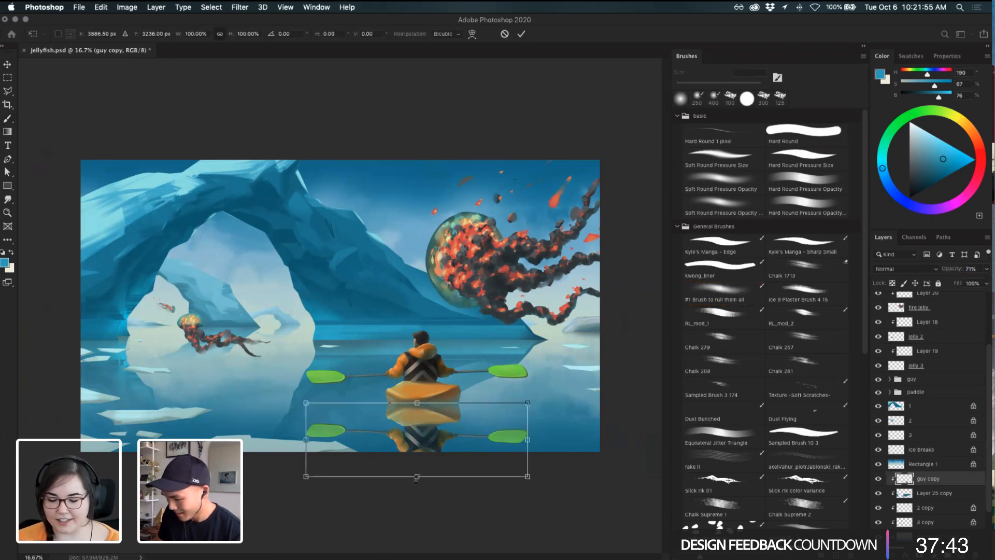
{"action": "mouse_move", "coordinate": [417, 482]}
{"action": "left_mouse_down"}
{"action": "mouse_move", "coordinate": [415, 461]}
{"action": "mouse_move", "coordinate": [417, 469]}
{"action": "left_mouse_up"}
{"action": "key", "text": "super+z"}
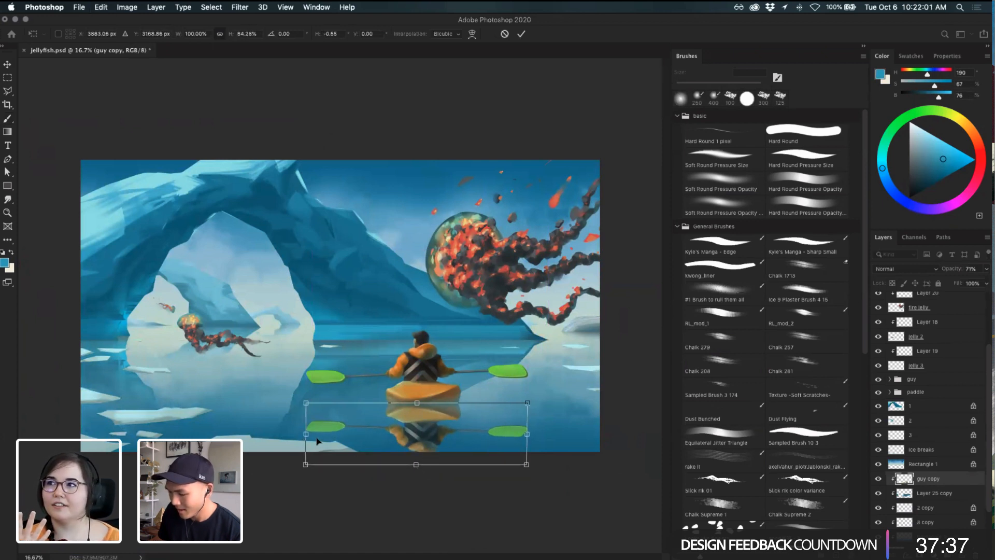
{"action": "left_click_drag", "start_coordinate": [305, 468], "coordinate": [289, 463]}
{"action": "left_click_drag", "start_coordinate": [526, 470], "coordinate": [557, 468]}
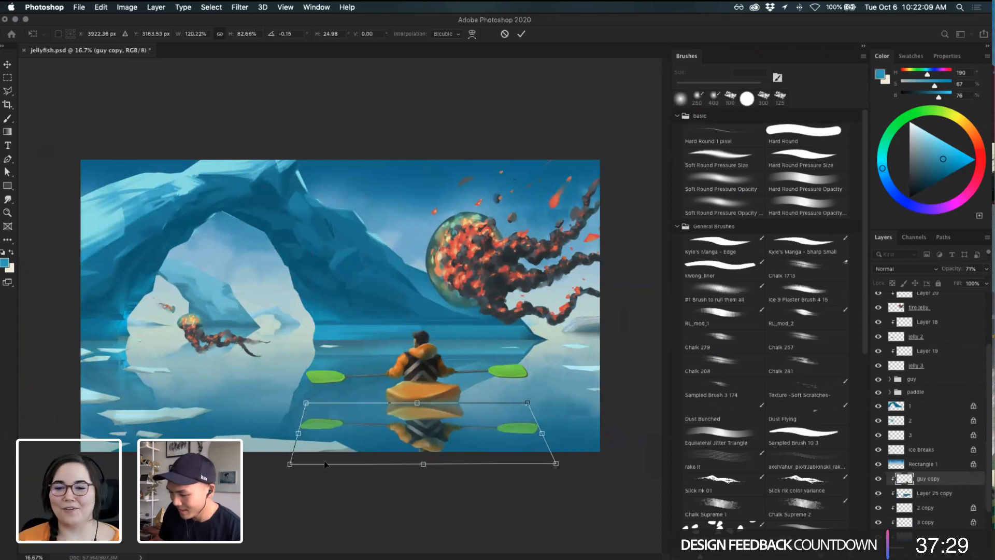
{"action": "mouse_move", "coordinate": [289, 465]}
{"action": "left_mouse_down"}
{"action": "mouse_move", "coordinate": [269, 467]}
{"action": "mouse_move", "coordinate": [288, 466]}
{"action": "mouse_move", "coordinate": [279, 465]}
{"action": "left_mouse_up"}
{"action": "key", "text": "Return"}
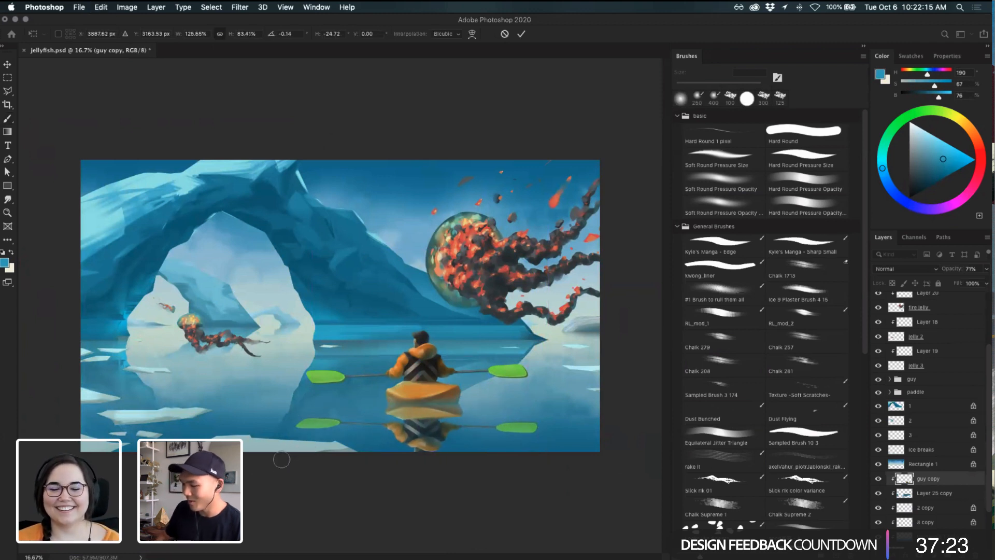
{"action": "key", "text": "b"}
{"action": "key", "text": "super+z"}
{"action": "key", "text": "super+z"}
{"action": "key", "text": "super+z"}
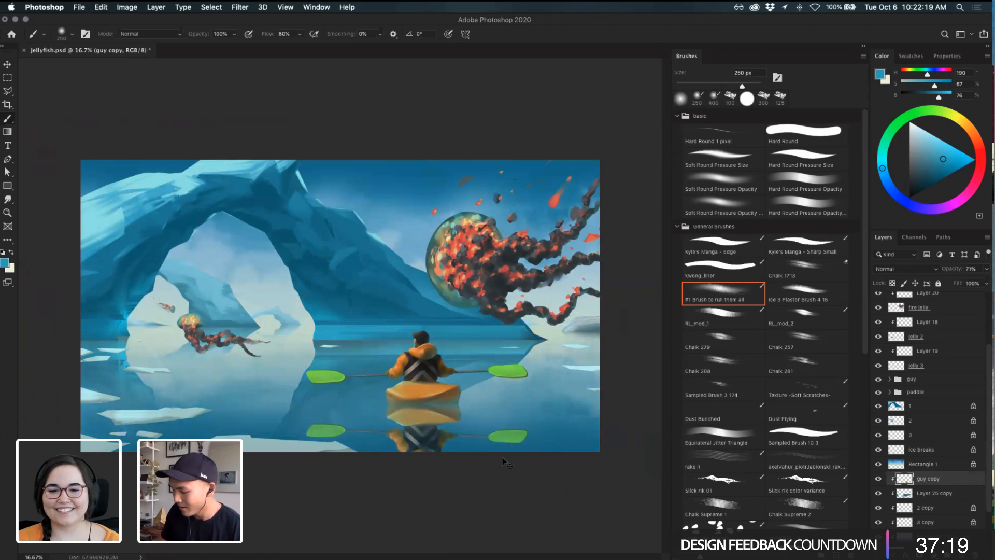
- Distort the kayaker reflection by spreading both lower corners outward to about 118% width, keeping the height at 100%
{"action": "key", "text": "super+t"}
{"action": "left_click_drag", "start_coordinate": [530, 476], "coordinate": [546, 474]}
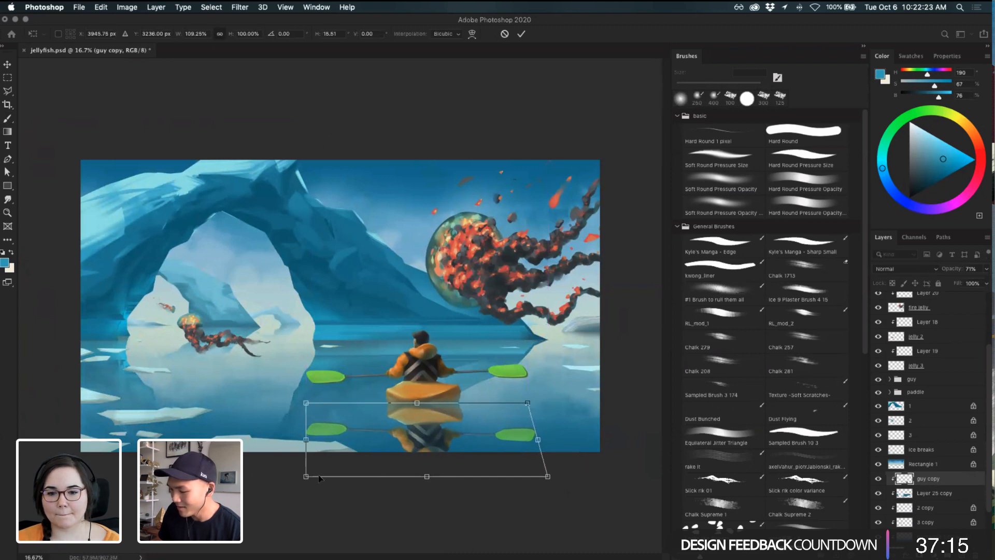
{"action": "left_click_drag", "start_coordinate": [306, 477], "coordinate": [287, 484]}
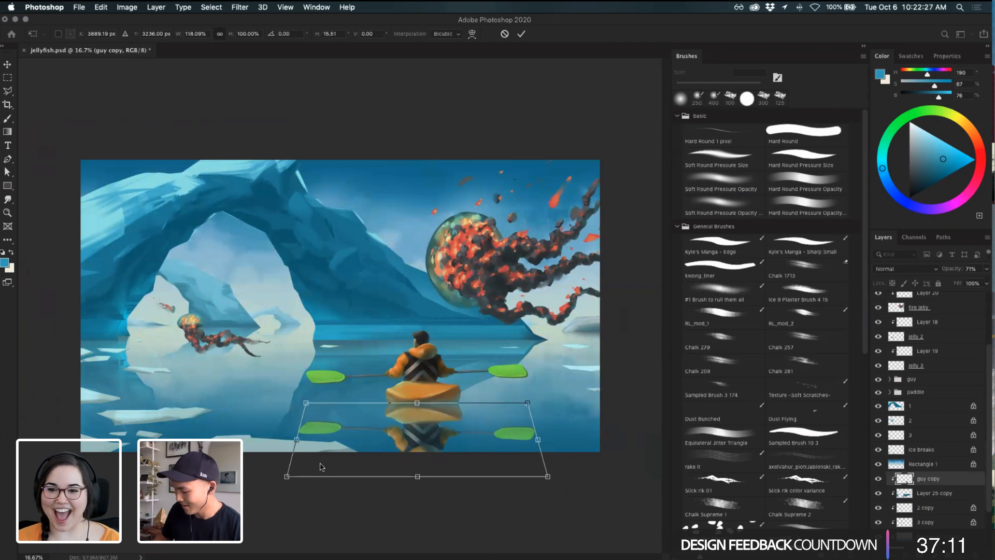
{"action": "key", "text": "Return"}
- Try fading the kayaker reflection beneath the right paddle blade with a 400 px soft eraser, undoing the strokes
{"action": "key", "text": "e"}
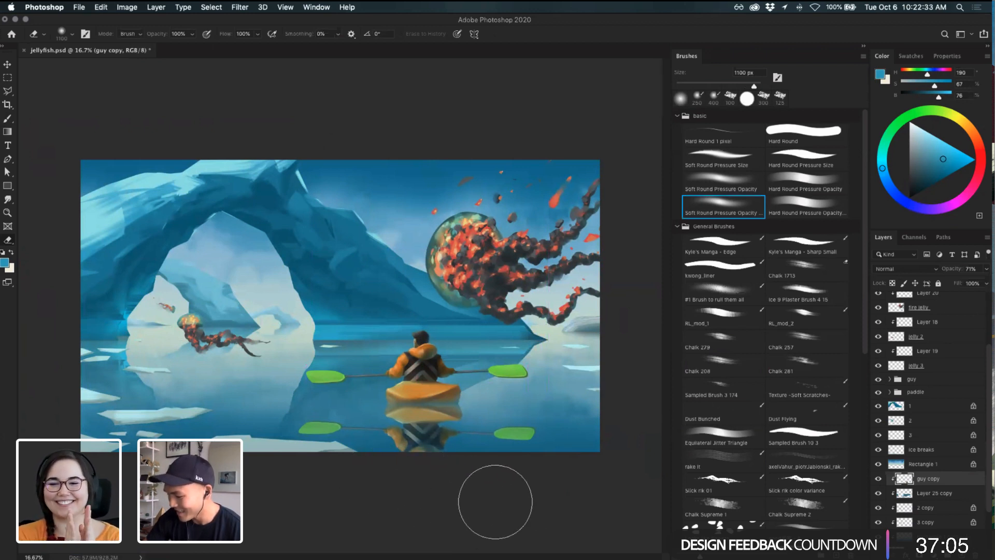
{"action": "key", "text": "bracketleft"}
{"action": "key", "text": "bracketleft"}
{"action": "key", "text": "bracketleft"}
{"action": "key", "text": "bracketleft"}
{"action": "key", "text": "bracketleft"}
{"action": "key", "text": "bracketleft"}
{"action": "key", "text": "bracketleft"}
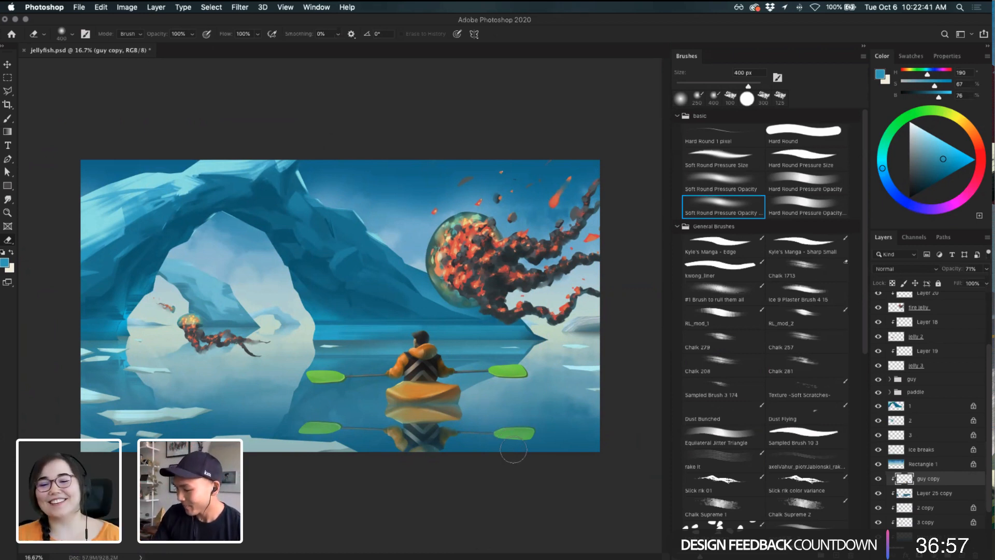
{"action": "left_click_drag", "start_coordinate": [492, 452], "coordinate": [554, 453]}
{"action": "key", "text": "super+z"}
{"action": "left_click_drag", "start_coordinate": [490, 455], "coordinate": [561, 459]}
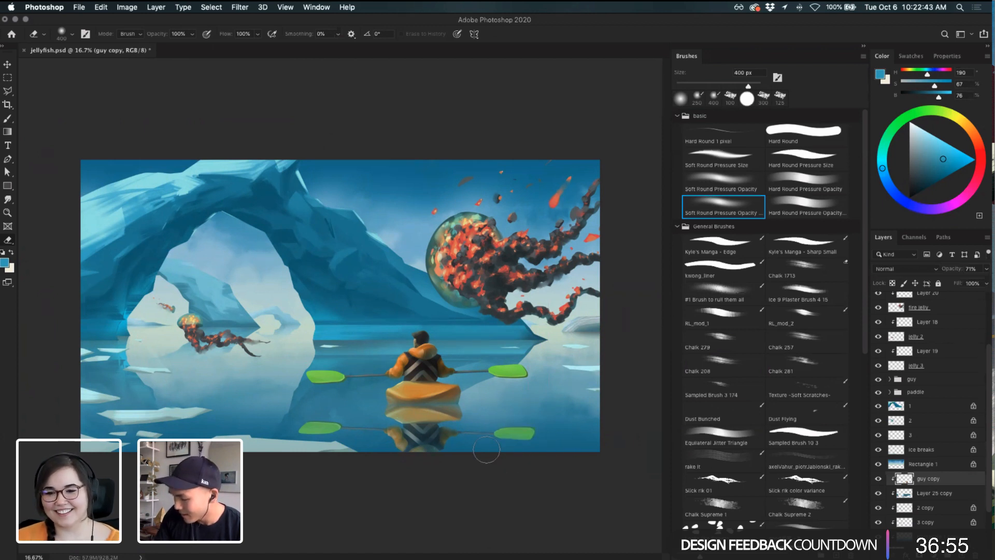
{"action": "key", "text": "super+z"}
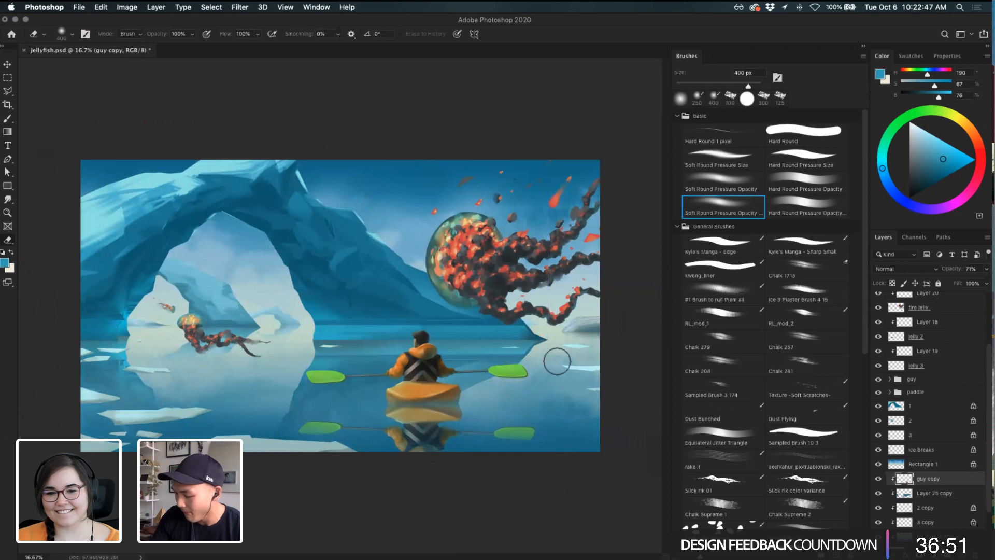
- Return to the Brush tool, lock the transparent pixels of the guy copy layer and save the document
{"action": "key", "text": "b"}
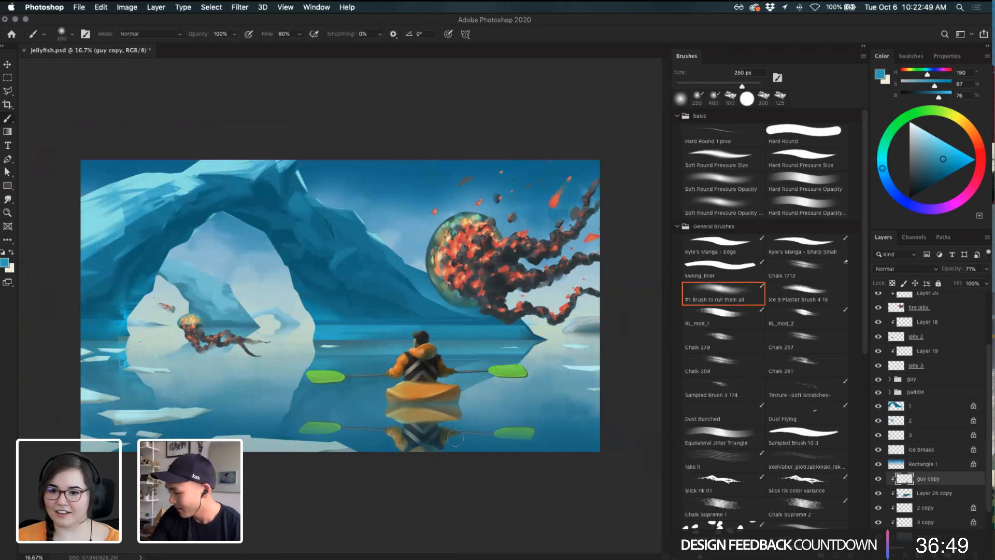
{"action": "left_click", "coordinate": [891, 284]}
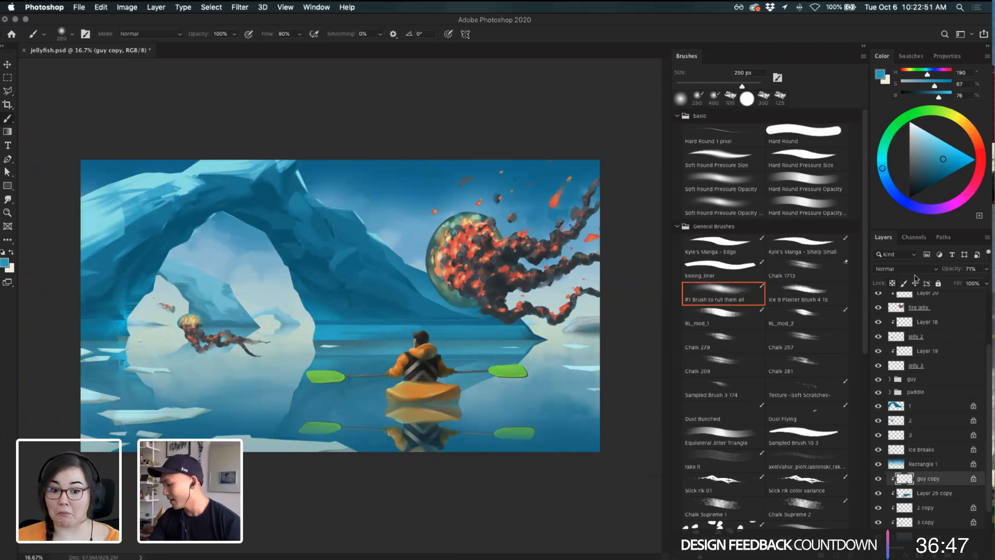
{"action": "key", "text": "super+s"}
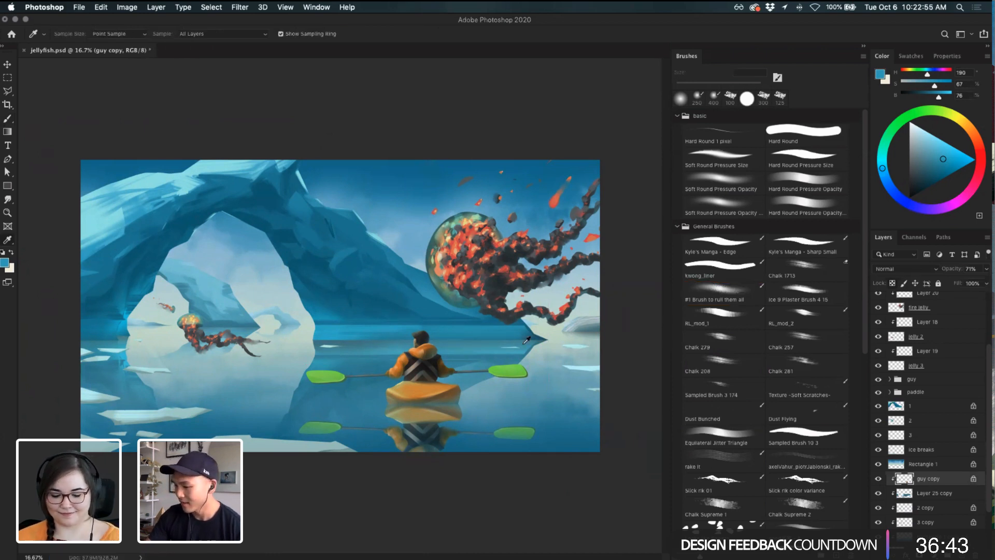
- Sample the water's blue and darken the foreground colour to #3c585e
{"action": "left_click", "coordinate": [349, 336], "text": "alt"}
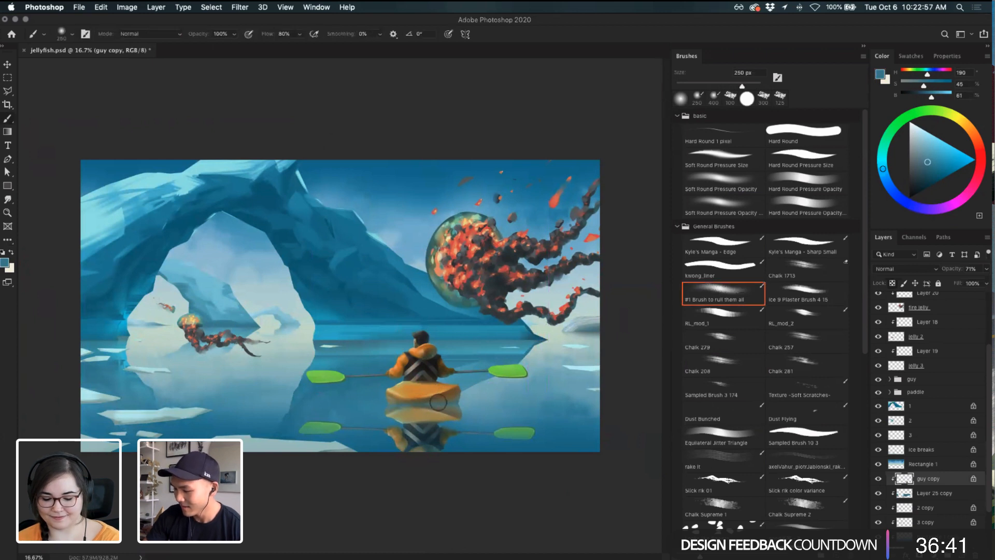
{"action": "left_click", "coordinate": [6, 265]}
{"action": "left_click_drag", "start_coordinate": [440, 232], "coordinate": [435, 239]}
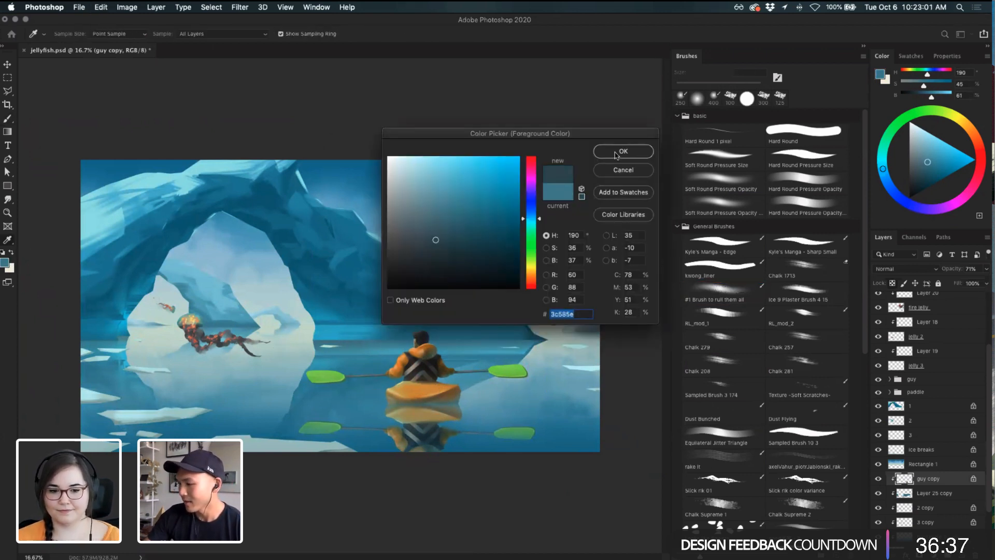
{"action": "left_click", "coordinate": [615, 154]}
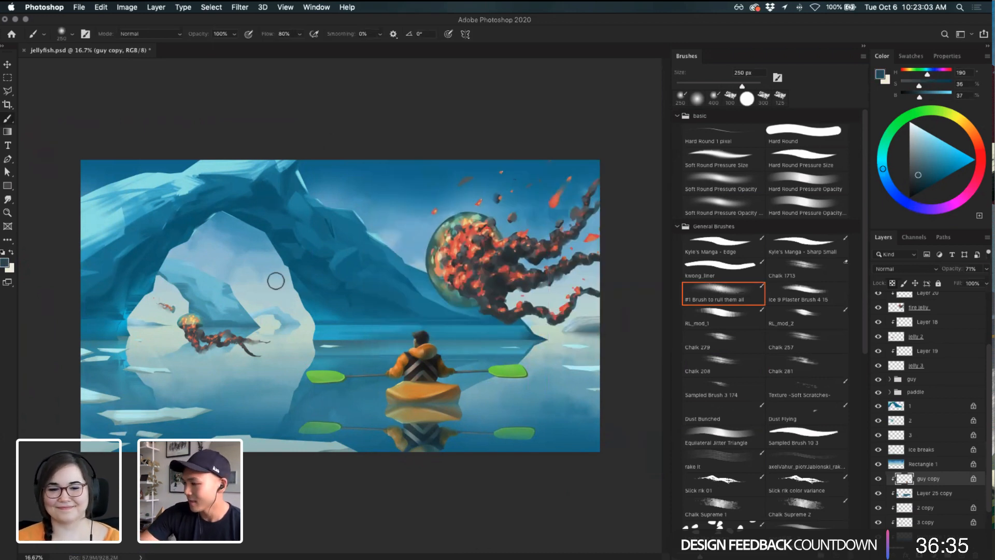
- Shade the kayaker's reflection and the kayak's base with a 250 px brush in Multiply mode at 32% opacity, undoing the last stroke
{"action": "left_click", "coordinate": [153, 34]}
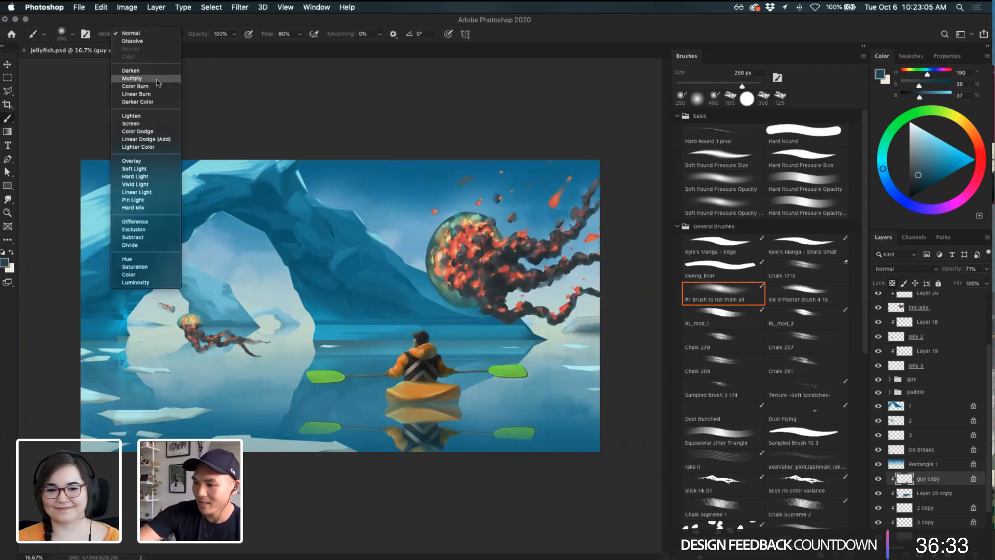
{"action": "left_click", "coordinate": [147, 76]}
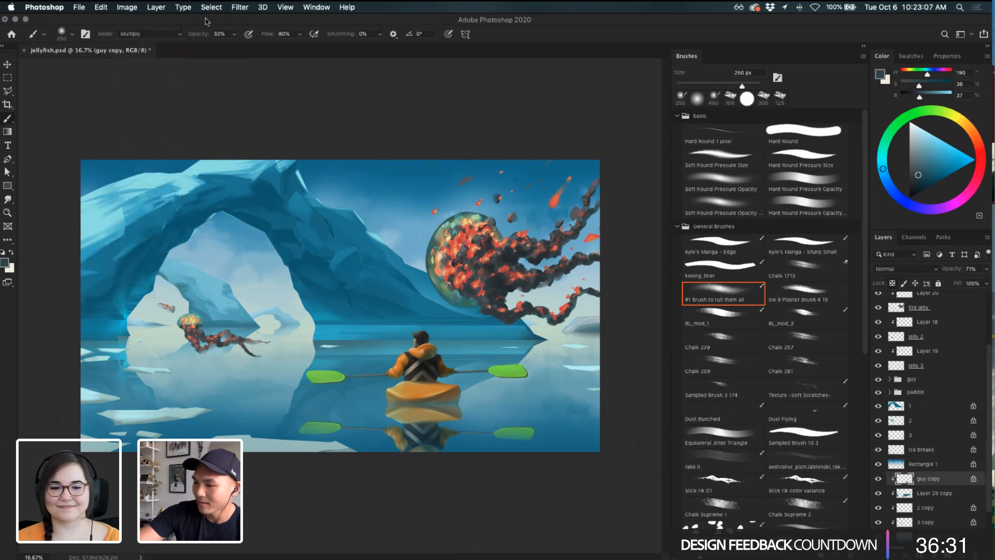
{"action": "mouse_move", "coordinate": [479, 394]}
{"action": "left_mouse_down"}
{"action": "mouse_move", "coordinate": [432, 390]}
{"action": "mouse_move", "coordinate": [486, 401]}
{"action": "left_mouse_up"}
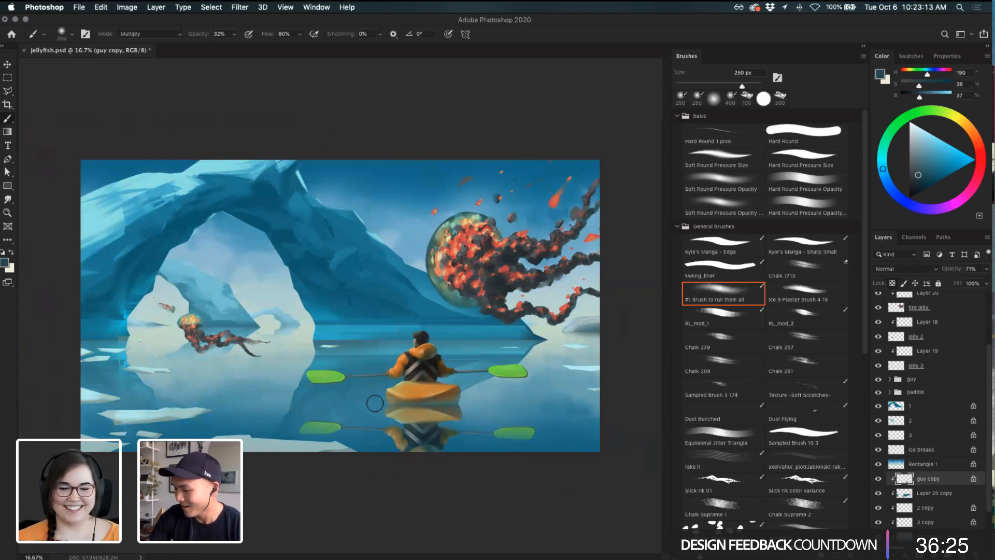
{"action": "left_click", "coordinate": [452, 410], "text": "super"}
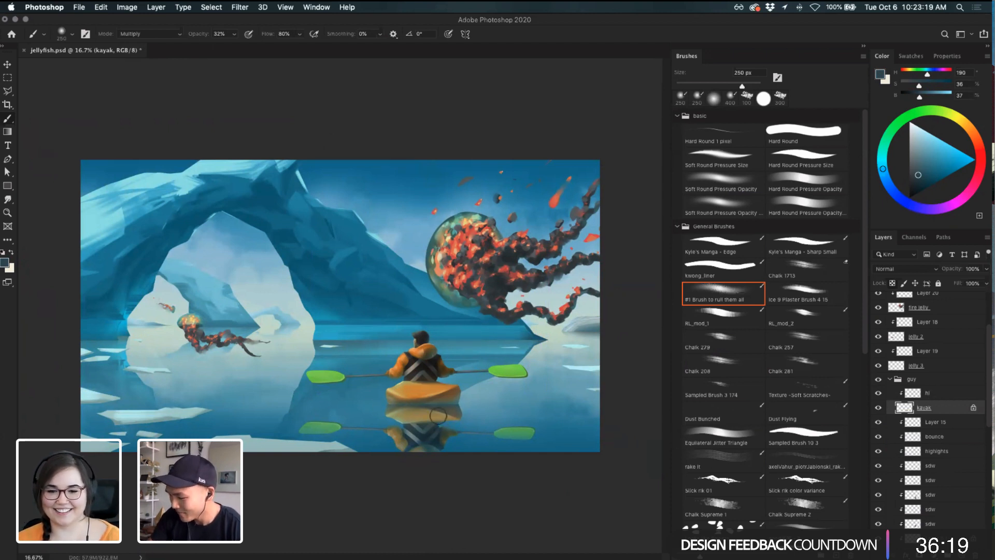
{"action": "key", "text": "super+z"}
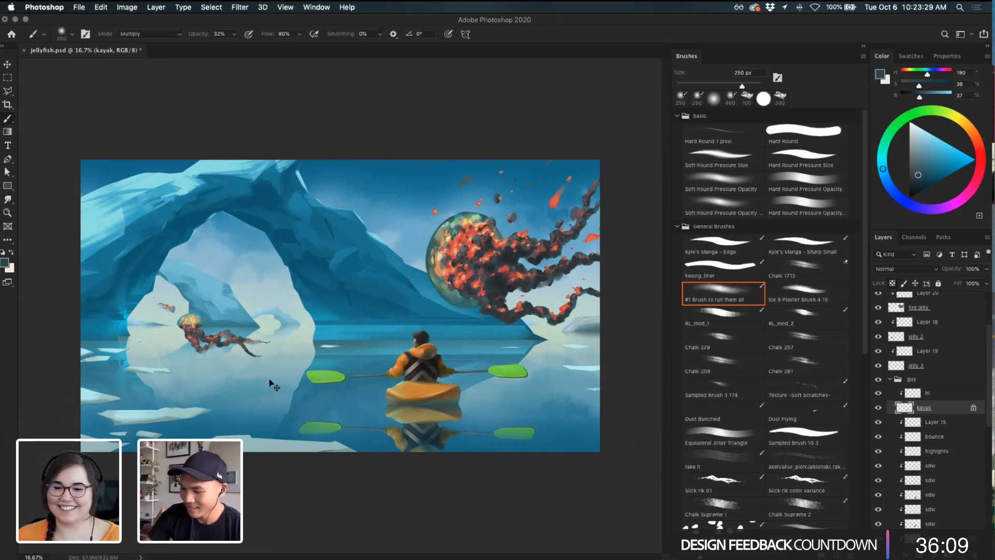
- Pick the ice breaks layer from the long foreground floe, sample the floe's pale colour and return to the Brush tool
{"action": "key", "text": "v"}
{"action": "left_click", "coordinate": [165, 397]}
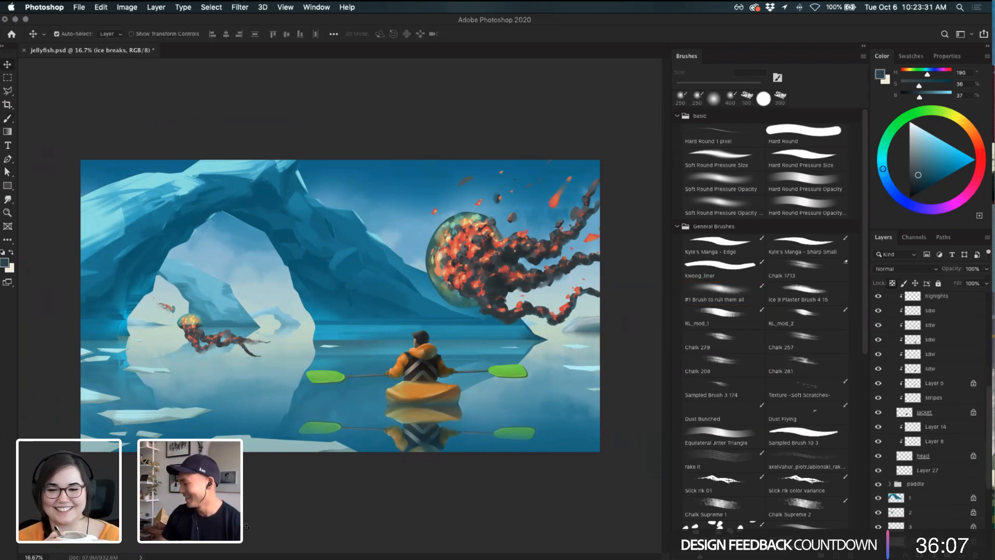
{"action": "scroll", "coordinate": [959, 449], "scroll_direction": "down", "scroll_amount": 3}
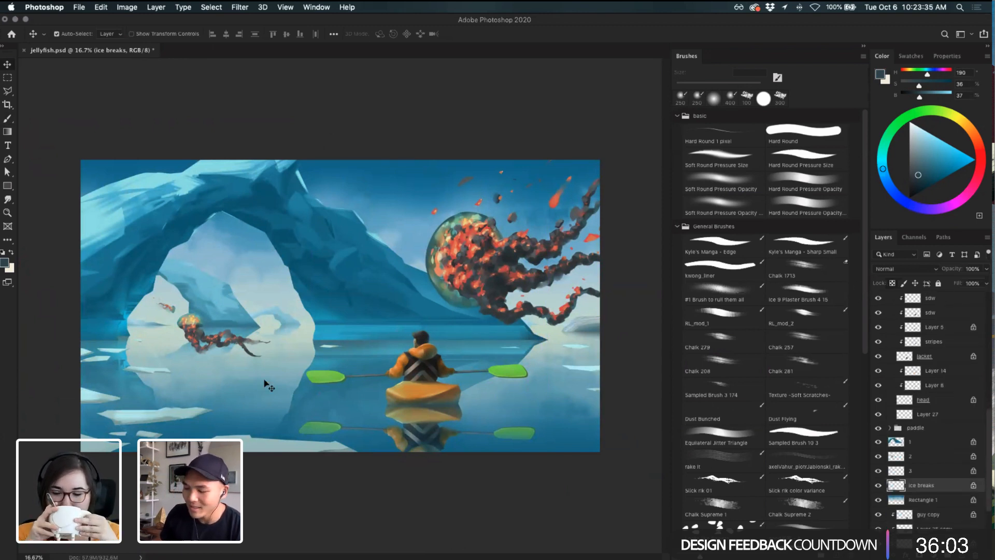
{"action": "left_click", "coordinate": [186, 415]}
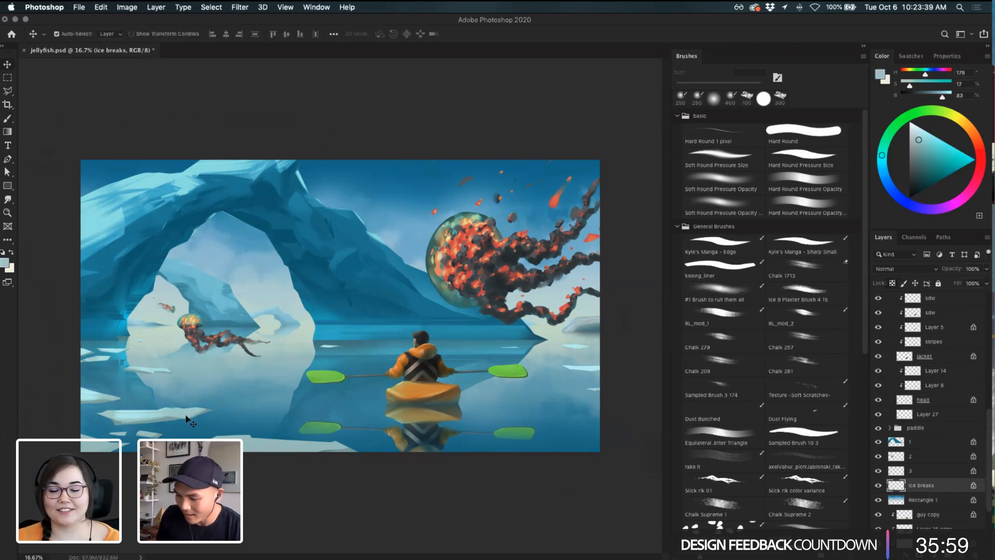
{"action": "key", "text": "b"}
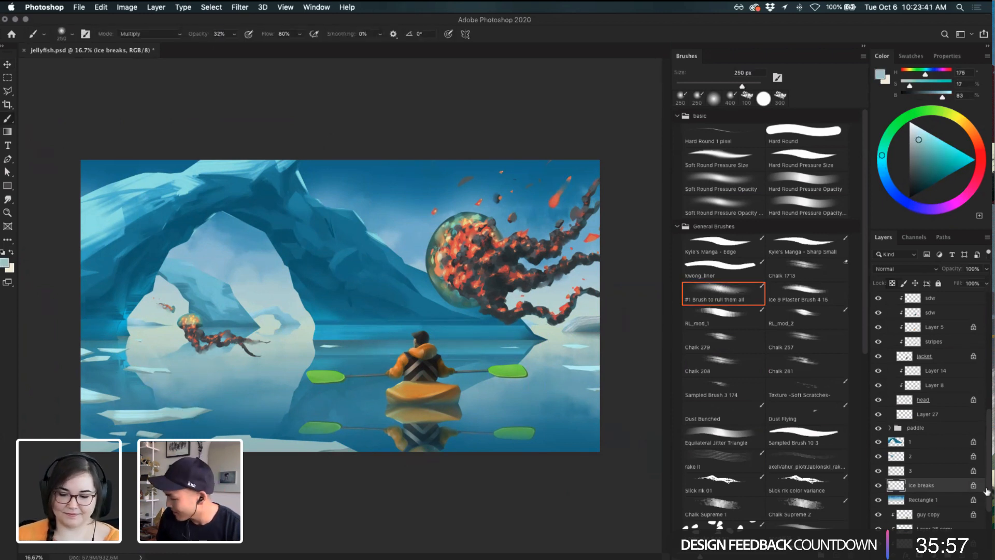
- Add a new layer directly above the guy copy layer and clip it to the water reflection group of layers
{"action": "left_click", "coordinate": [937, 500]}
{"action": "scroll", "coordinate": [953, 515], "scroll_direction": "down", "scroll_amount": 2}
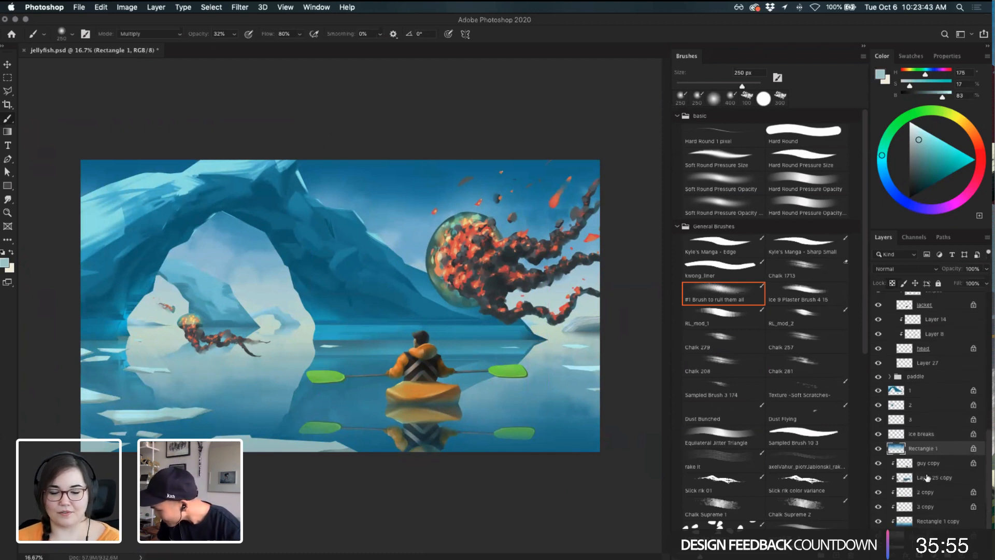
{"action": "left_click", "coordinate": [920, 464]}
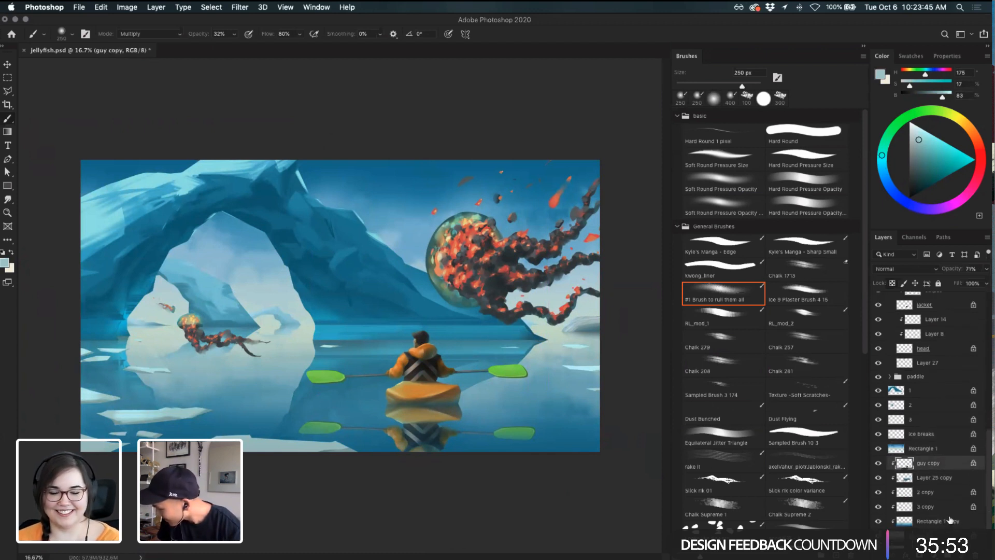
{"action": "left_click", "coordinate": [961, 555]}
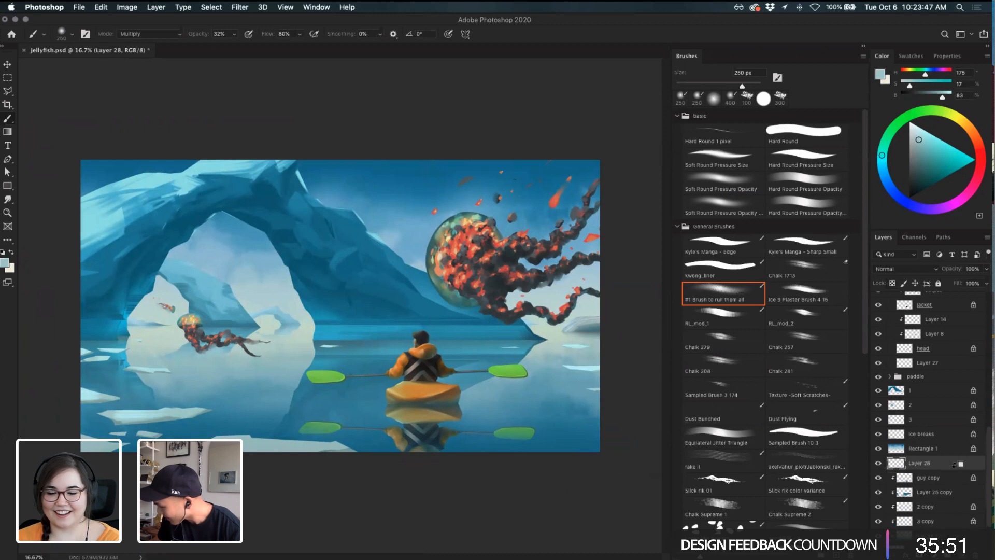
{"action": "key", "text": "super+alt+g"}
- Select the ice breaks layer from the canvas and try adjusting the pale foreground colour for the floe reflections
{"action": "key", "text": "v"}
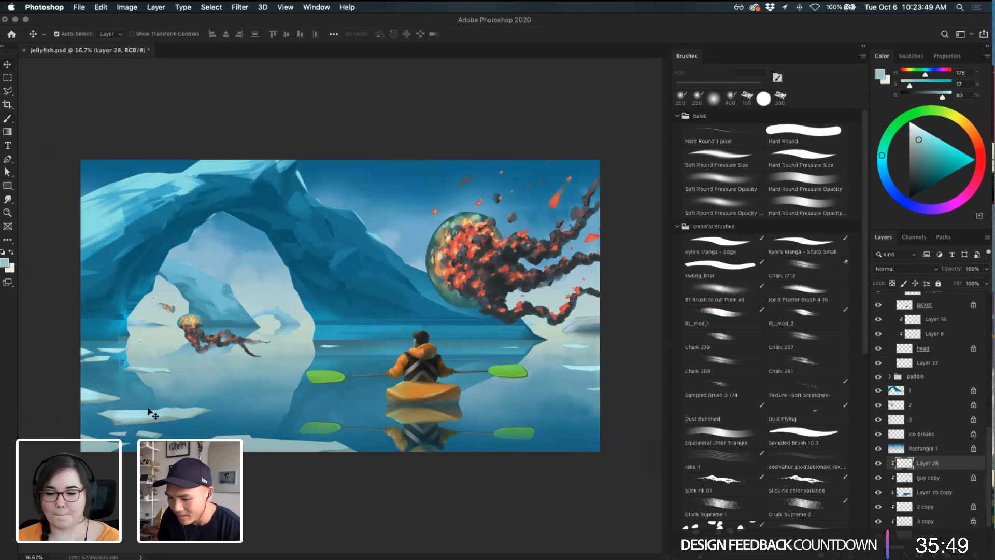
{"action": "left_click", "coordinate": [176, 415]}
{"action": "key", "text": "b"}
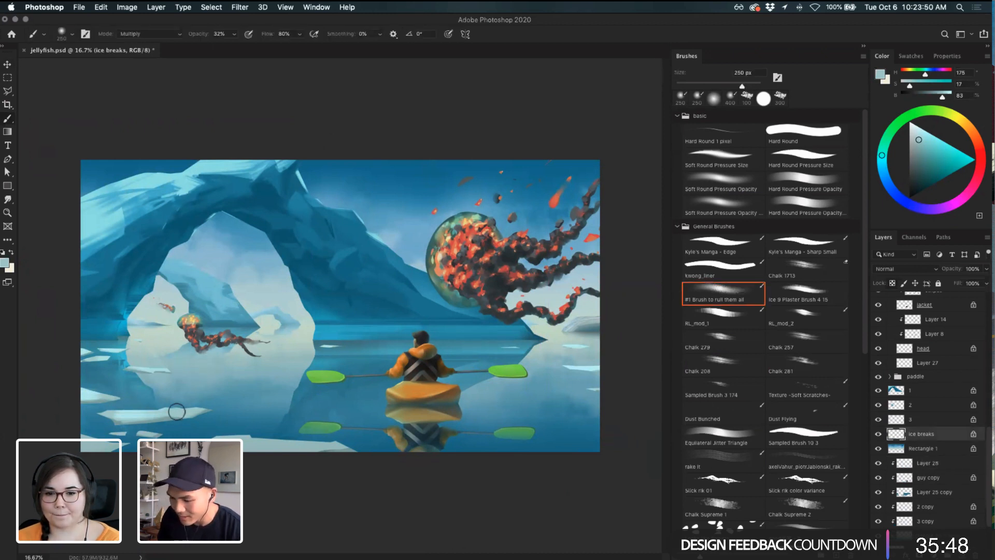
{"action": "left_click", "coordinate": [5, 263]}
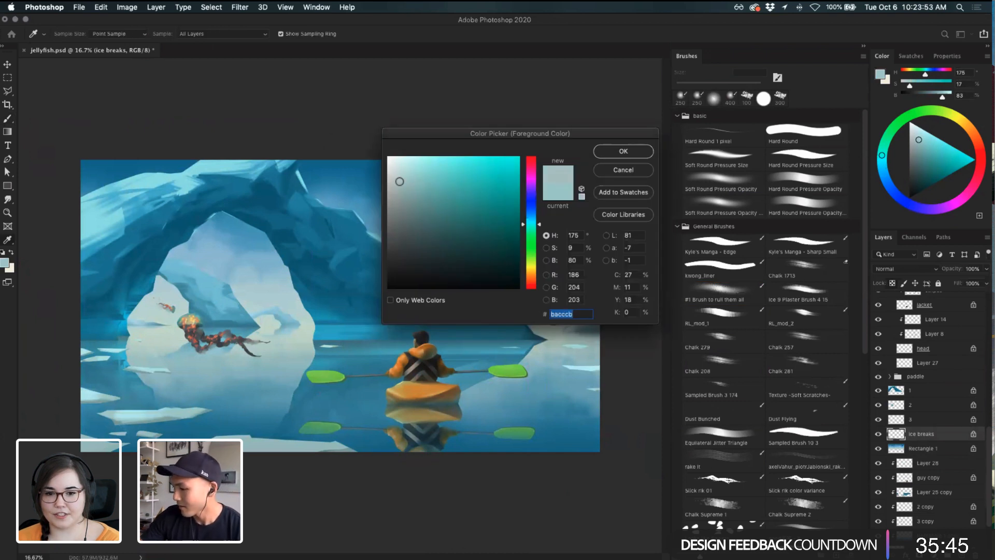
{"action": "left_click", "coordinate": [397, 190]}
{"action": "left_click_drag", "start_coordinate": [396, 191], "coordinate": [398, 176]}
{"action": "left_click", "coordinate": [614, 152]}
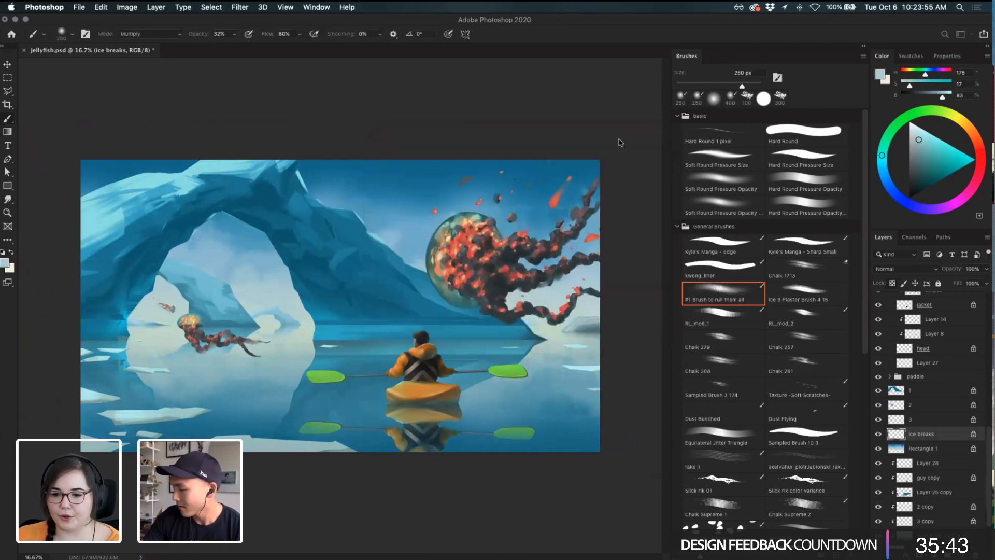
- Sample the long floe's shaded ice and darken the foreground colour to a muted grey-green, H 175, S 13, B 52
{"action": "left_click", "coordinate": [170, 416], "text": "alt"}
{"action": "left_click", "coordinate": [9, 263]}
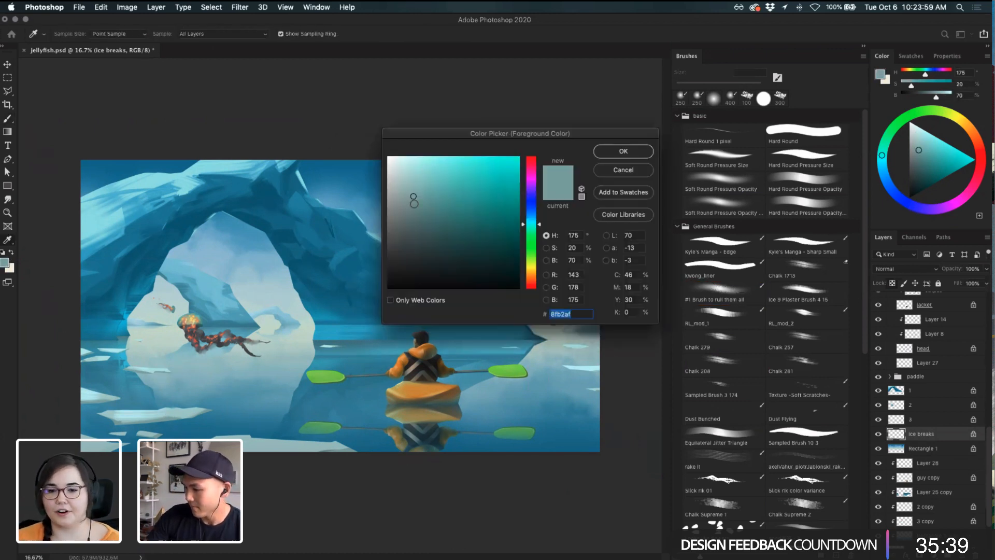
{"action": "left_click", "coordinate": [404, 219]}
{"action": "left_click", "coordinate": [624, 151]}
- Choose the kwong_liner brush and enlarge it to 40 px
{"action": "left_click", "coordinate": [736, 261]}
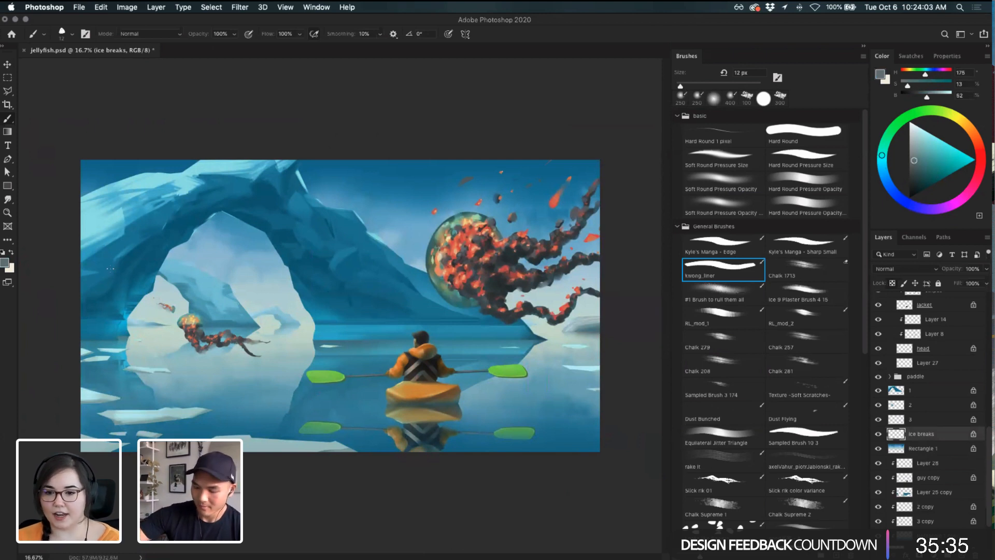
{"action": "left_click", "coordinate": [91, 352]}
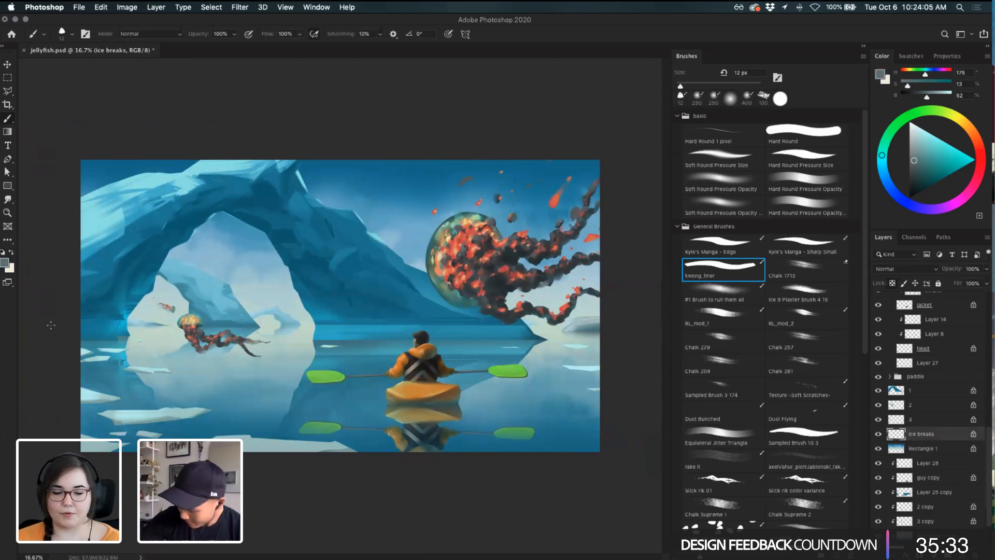
{"action": "key", "text": "bracketright"}
{"action": "key", "text": "bracketright"}
{"action": "key", "text": "bracketright"}
{"action": "key", "text": "bracketright"}
{"action": "key", "text": "bracketright"}
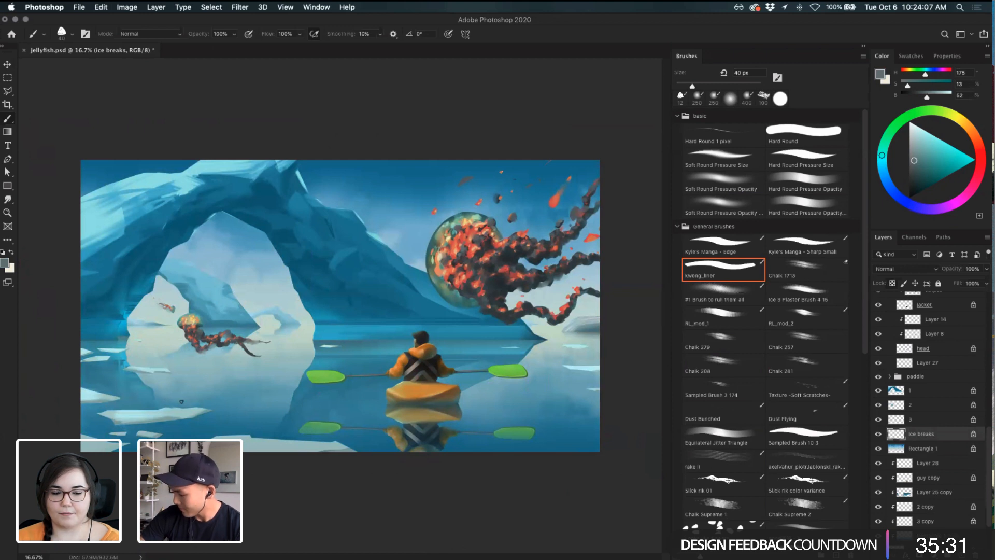
- Test and undo a floe reflection stroke on the clipped layer above guy copy, and set that layer to Multiply at 39% opacity
{"action": "left_click", "coordinate": [937, 463]}
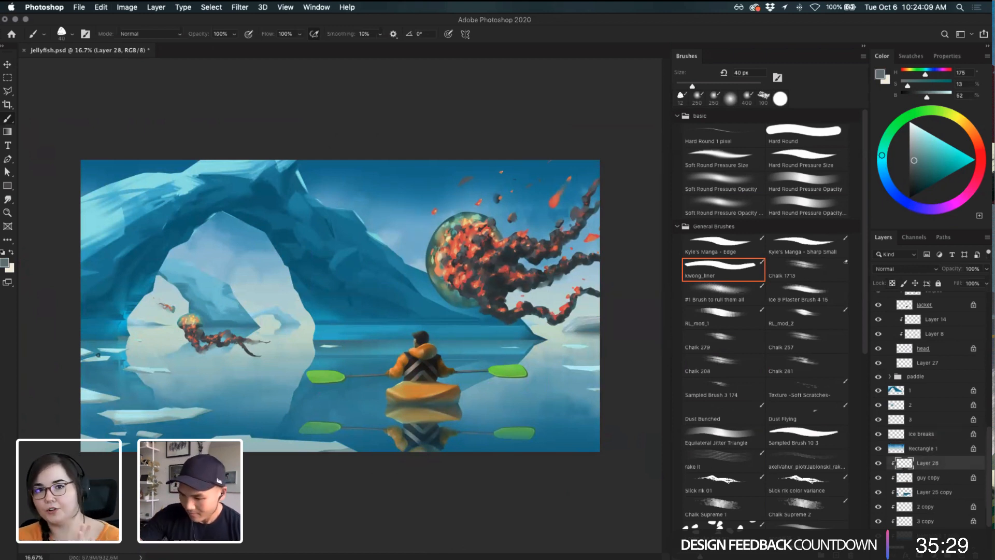
{"action": "left_click_drag", "start_coordinate": [82, 361], "coordinate": [106, 348]}
{"action": "key", "text": "super+z"}
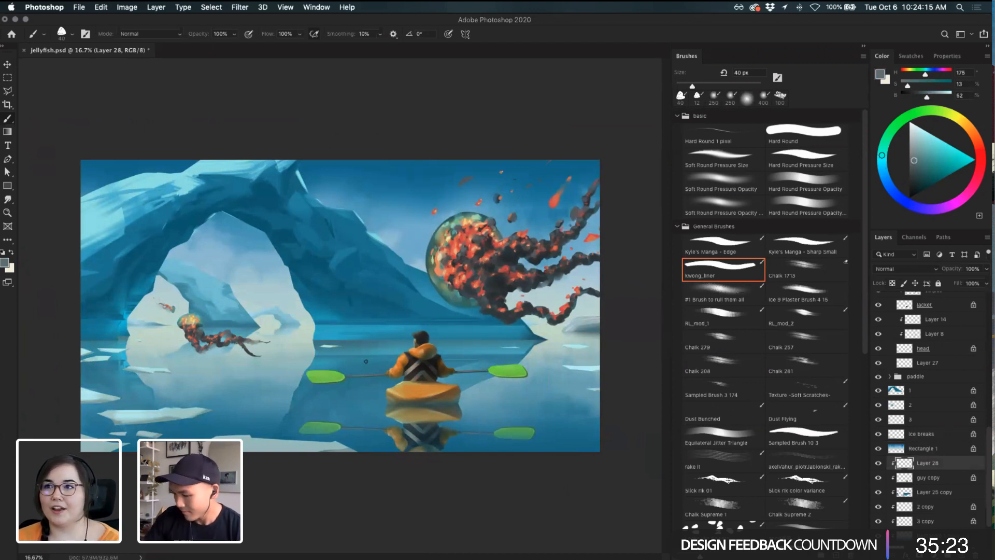
{"action": "left_click", "coordinate": [932, 269]}
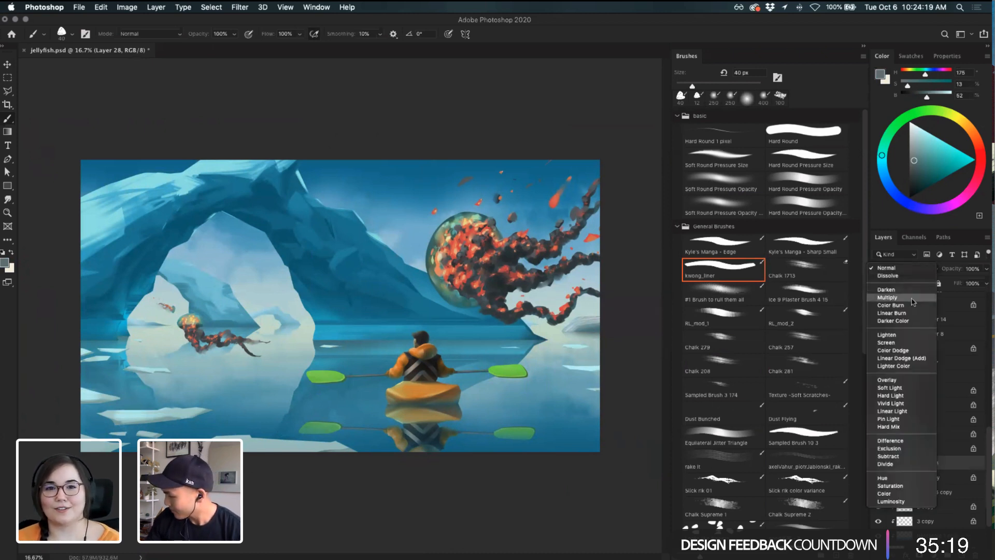
{"action": "left_click", "coordinate": [914, 305]}
{"action": "left_click_drag", "start_coordinate": [957, 273], "coordinate": [950, 273]}
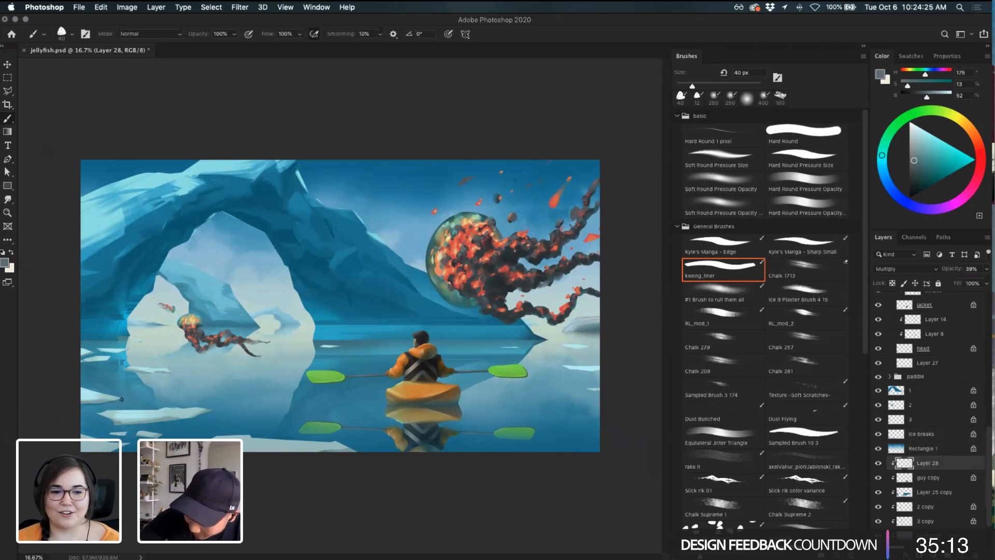
- Undo the trial reflection strokes around the foreground ice floes
{"action": "key", "text": "super+z"}
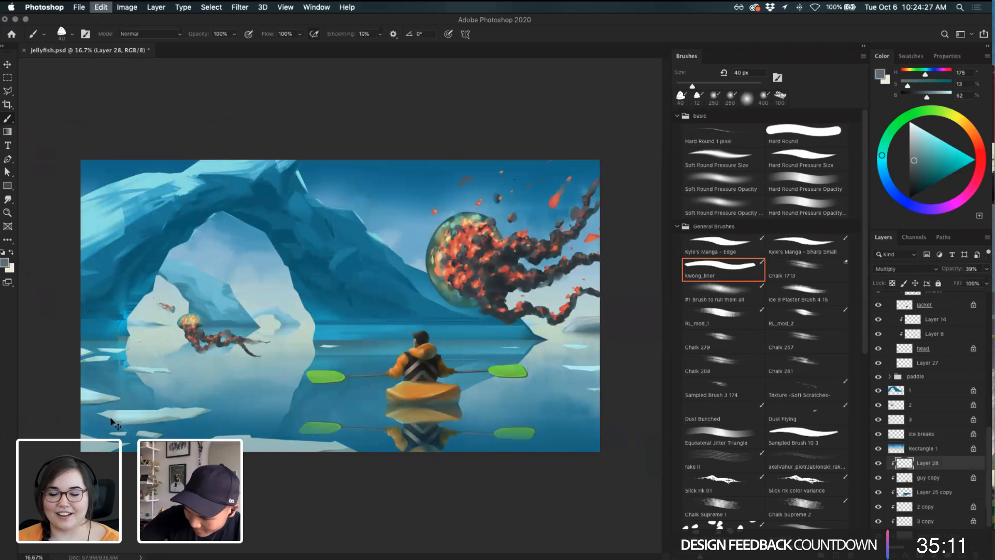
{"action": "key", "text": "super+z"}
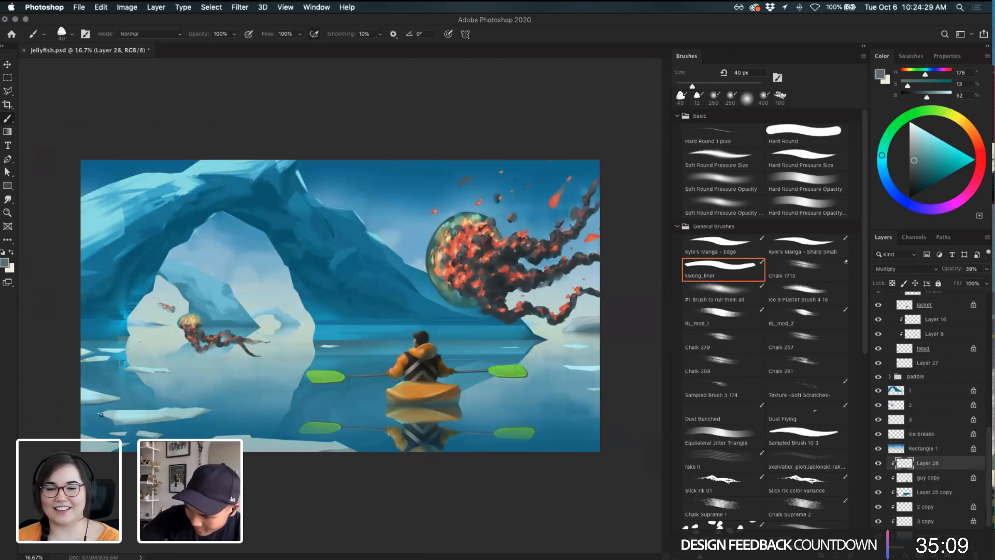
{"action": "key", "text": "super+z"}
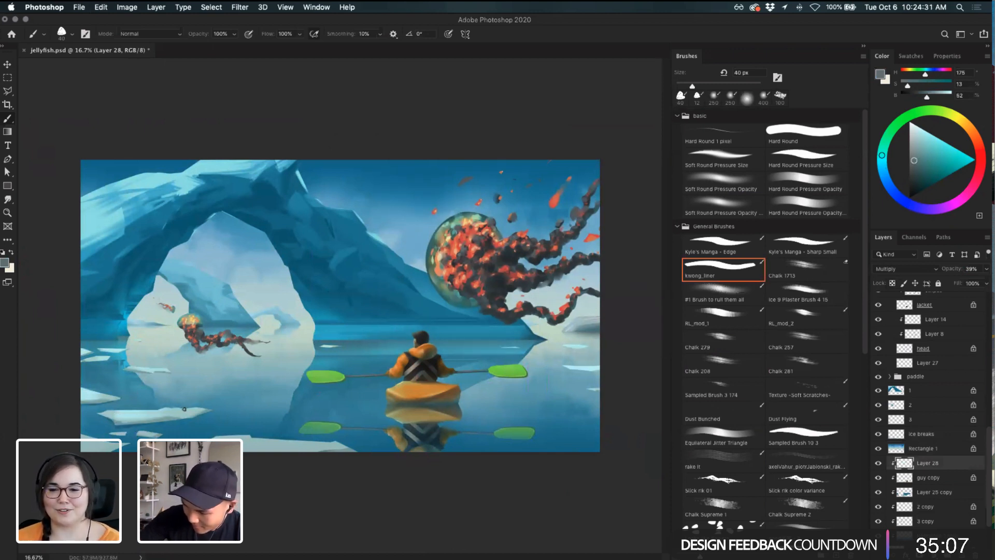
- Paint a reflection beneath the long foreground ice floe with the brush enlarged to 70 px, undoing the last edit after switching to the Eraser
{"action": "key", "text": "]"}
{"action": "key", "text": "]"}
{"action": "key", "text": "]"}
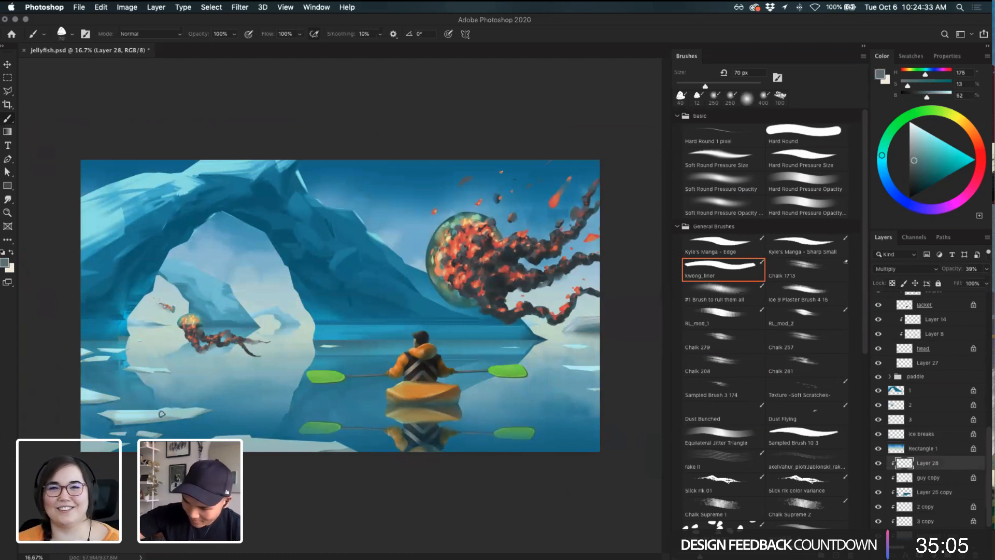
{"action": "mouse_move", "coordinate": [161, 414]}
{"action": "left_mouse_down"}
{"action": "mouse_move", "coordinate": [127, 422]}
{"action": "mouse_move", "coordinate": [218, 414]}
{"action": "left_mouse_up"}
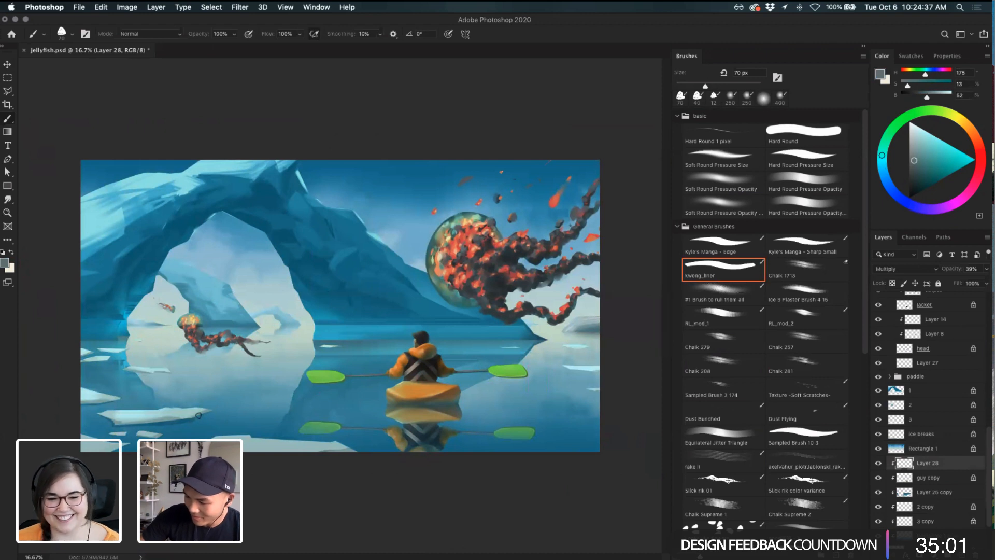
{"action": "key", "text": "e"}
{"action": "key", "text": "super+z"}
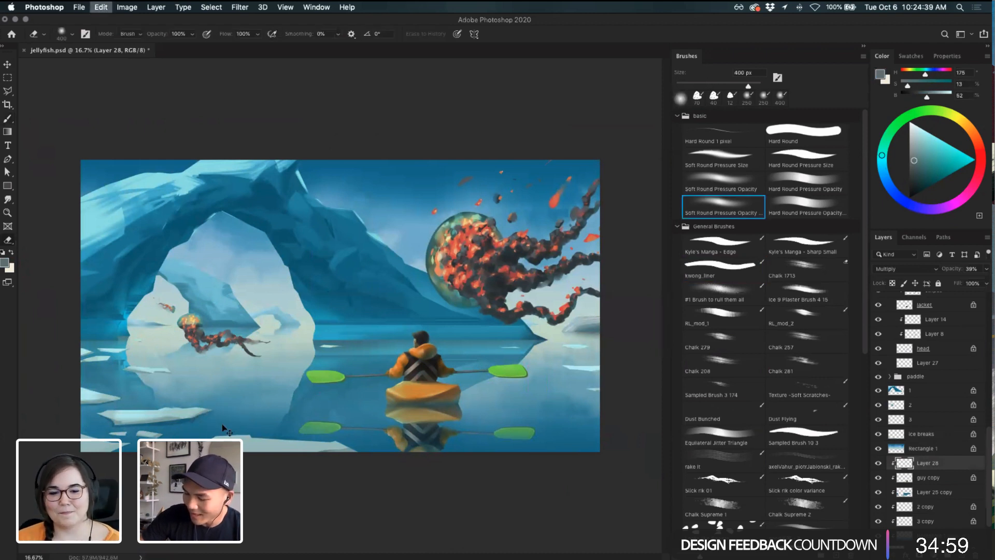
- Paint and soften reflections beneath the small floes by the ice arch, alternating the 70 px kwong_liner brush with the soft Eraser
{"action": "key", "text": "b"}
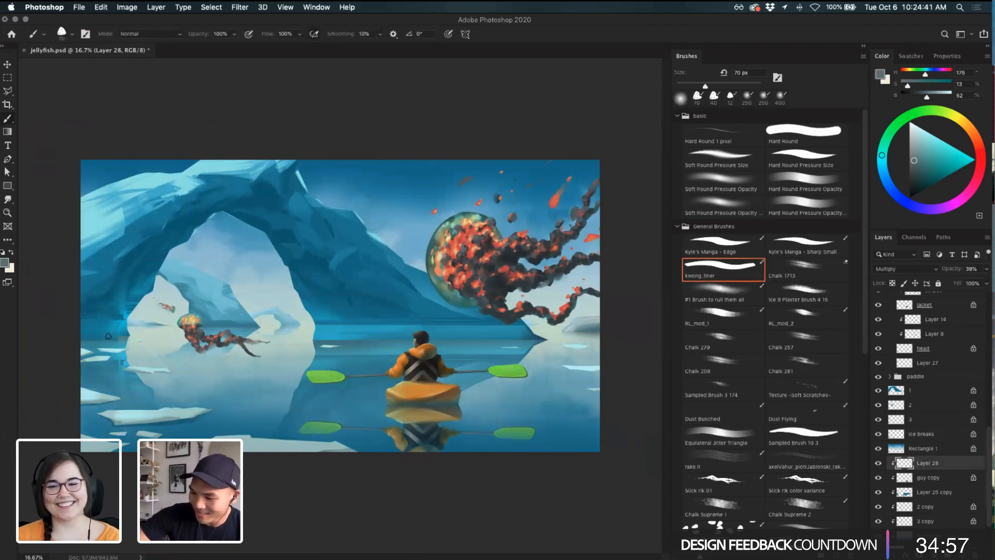
{"action": "left_click_drag", "start_coordinate": [101, 360], "coordinate": [110, 358]}
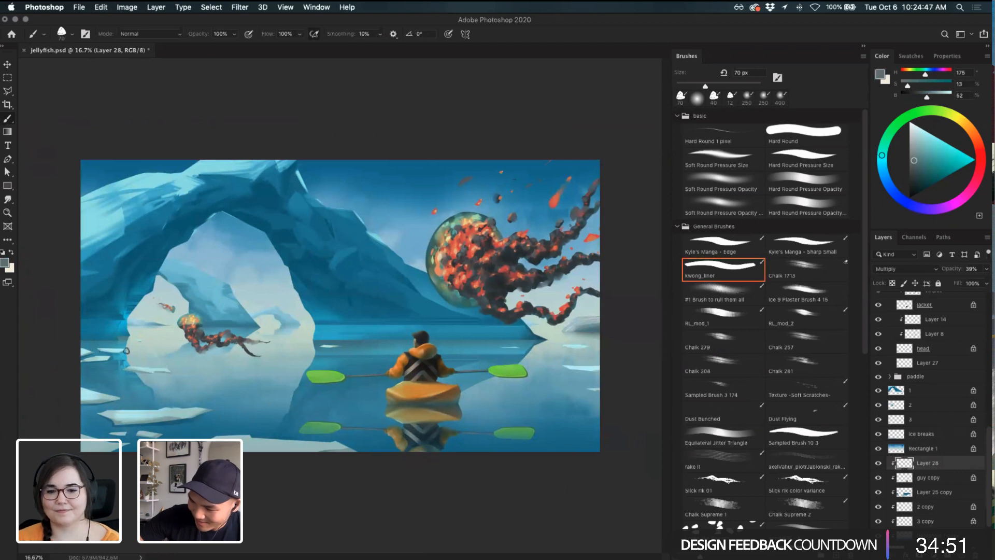
{"action": "key", "text": "e"}
{"action": "key", "text": "b"}
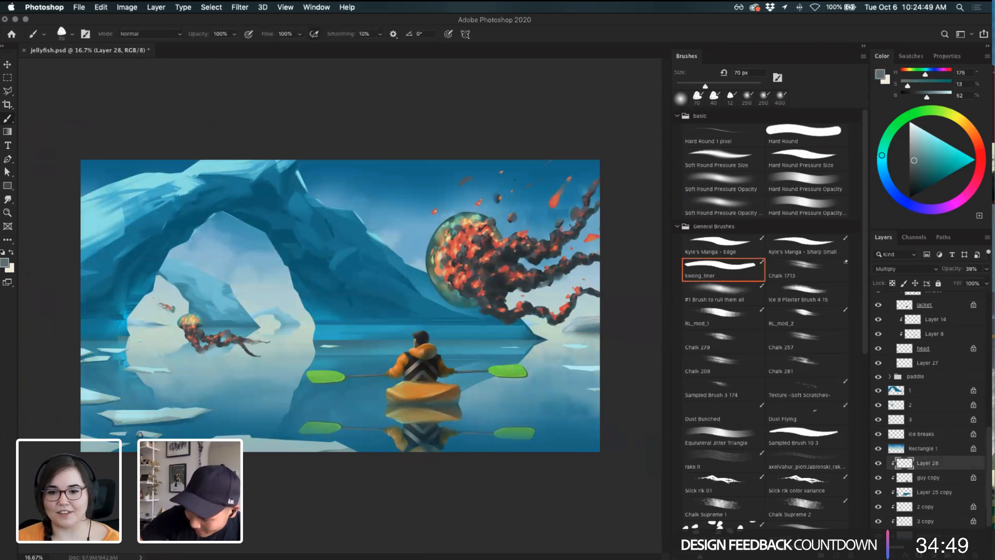
{"action": "key", "text": "e"}
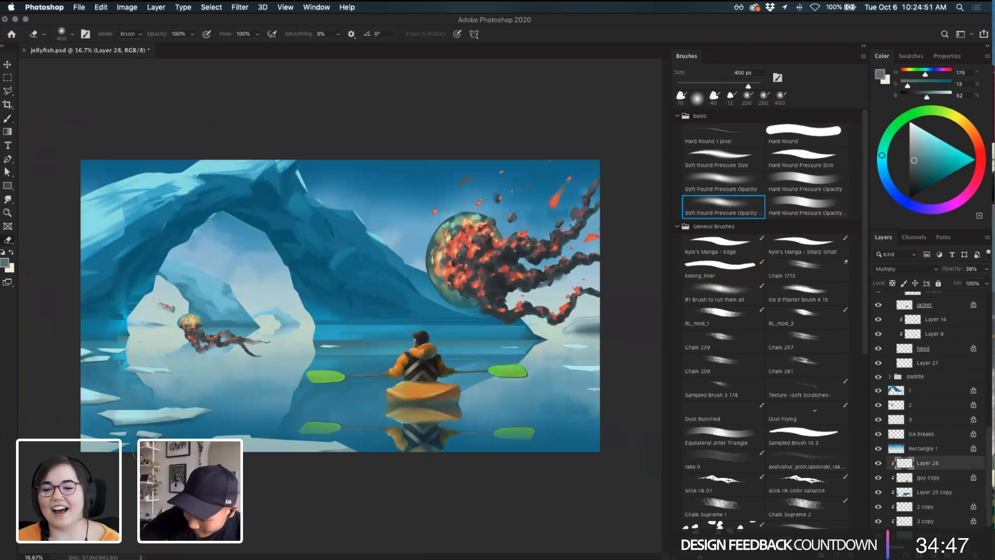
{"action": "key", "text": "b"}
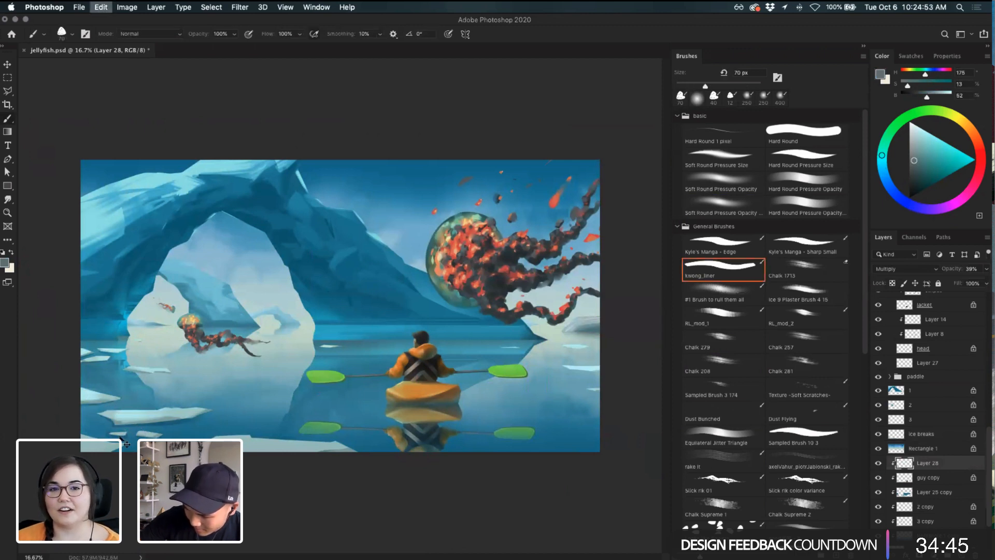
{"action": "key", "text": "e"}
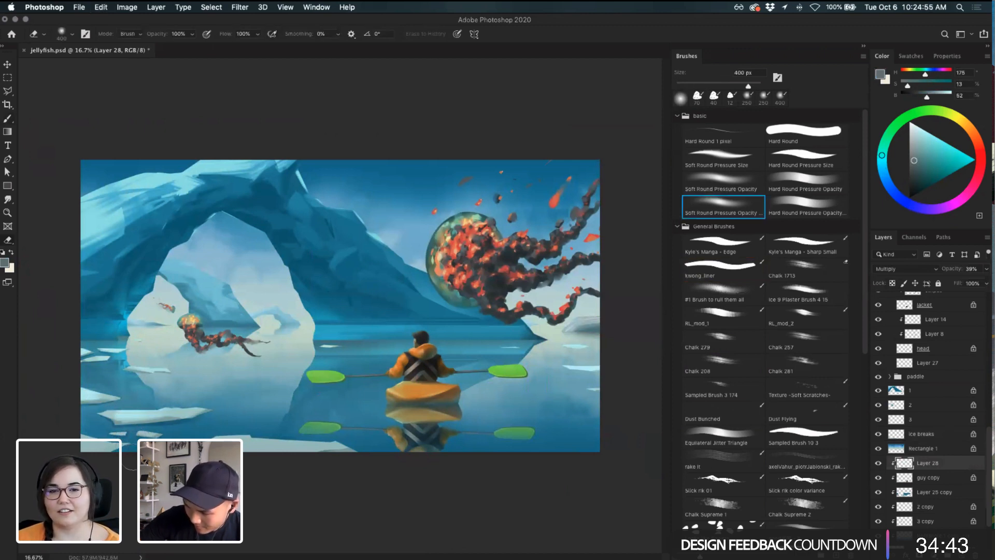
{"action": "key", "text": "b"}
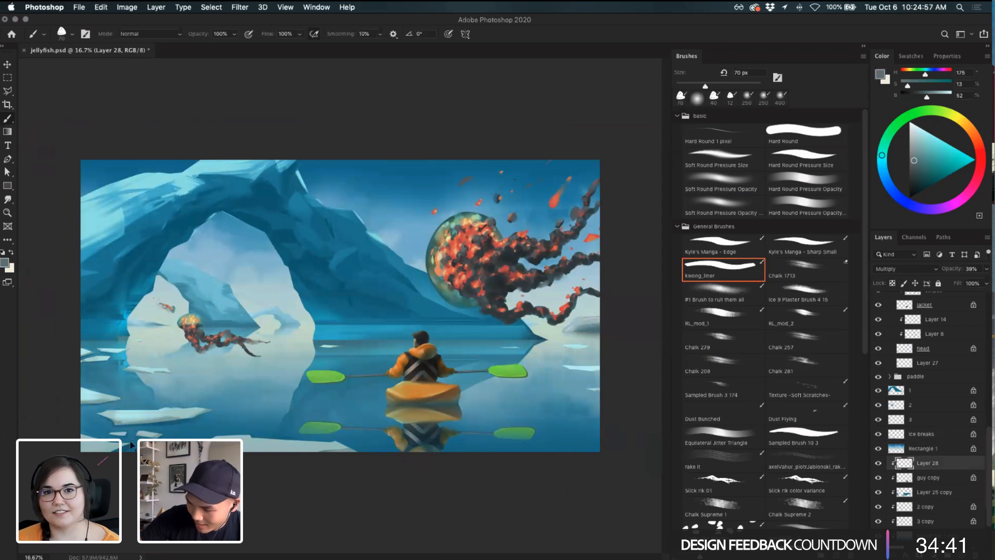
{"action": "key", "text": "e"}
{"action": "key", "text": "b"}
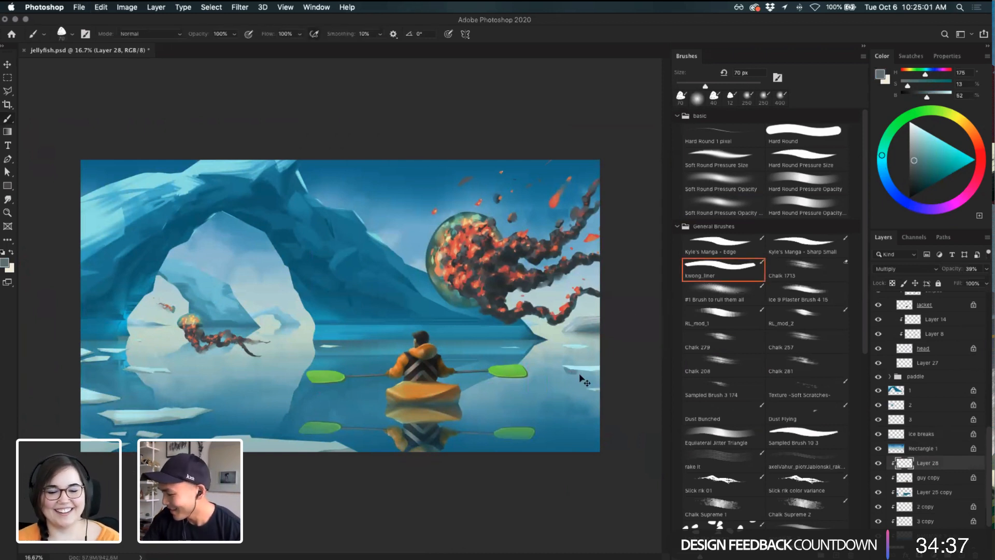
- Paint and soften reflections beneath the floes at the right edge of the painting, undoing unwanted strokes
{"action": "left_click_drag", "start_coordinate": [570, 370], "coordinate": [599, 372]}
{"action": "key", "text": "super+z"}
{"action": "key", "text": "super+z"}
{"action": "key", "text": "e"}
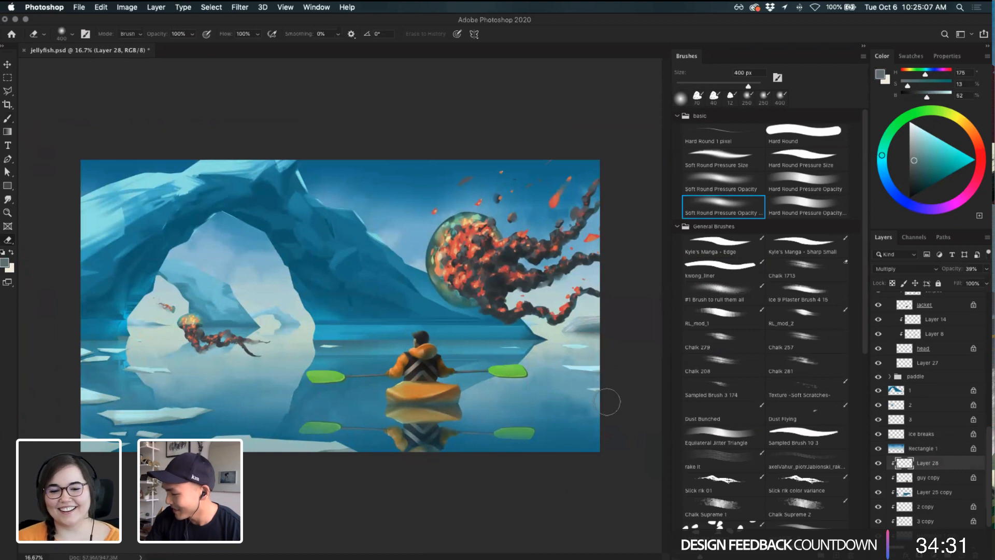
{"action": "key", "text": "b"}
{"action": "key", "text": "super+z"}
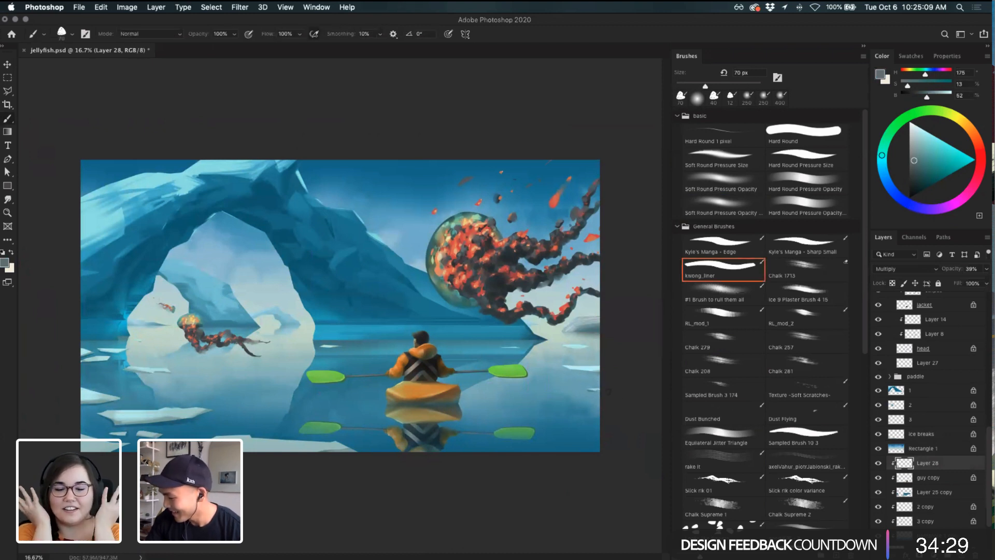
{"action": "key", "text": "e"}
{"action": "key", "text": "b"}
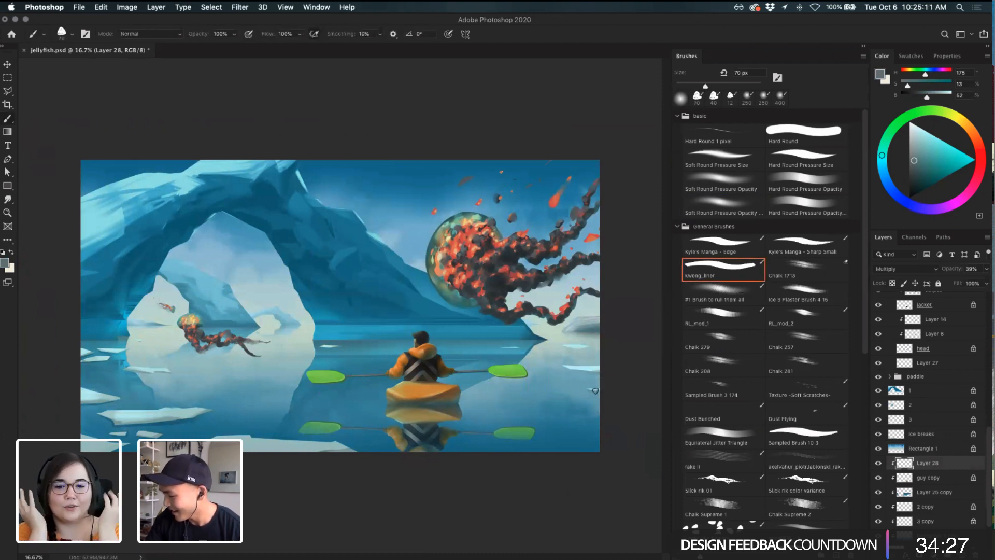
{"action": "key", "text": "e"}
{"action": "key", "text": "super+z"}
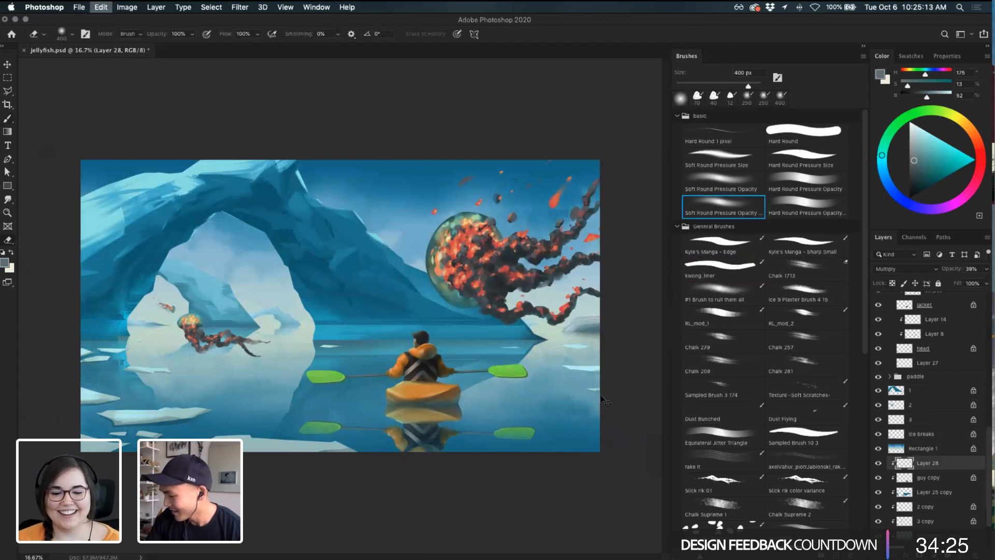
- Reduce the brush to 40 px and undo the trial reflection strokes around the distant floes beyond the kayaker
{"action": "key", "text": "b"}
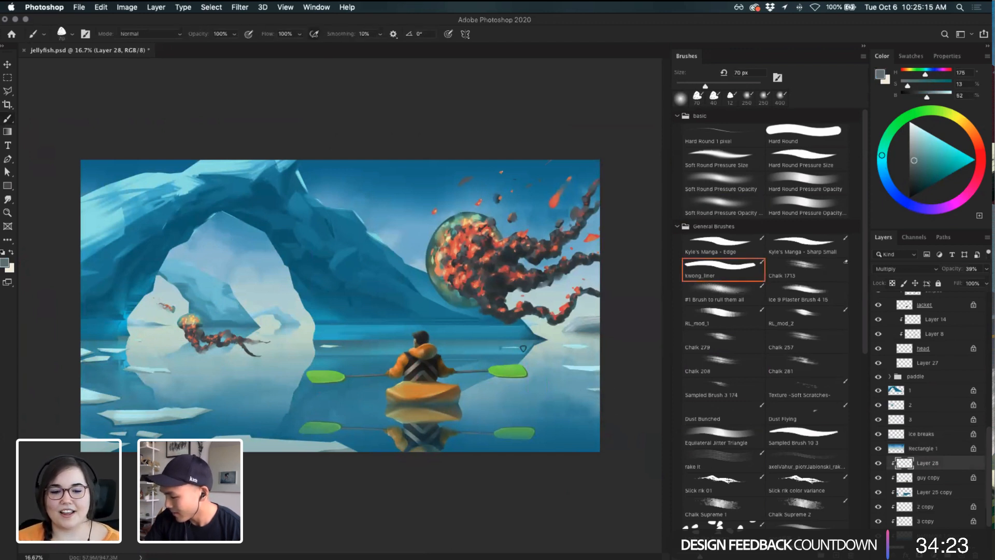
{"action": "left_click_drag", "start_coordinate": [522, 348], "coordinate": [531, 346]}
{"action": "key", "text": "super+z"}
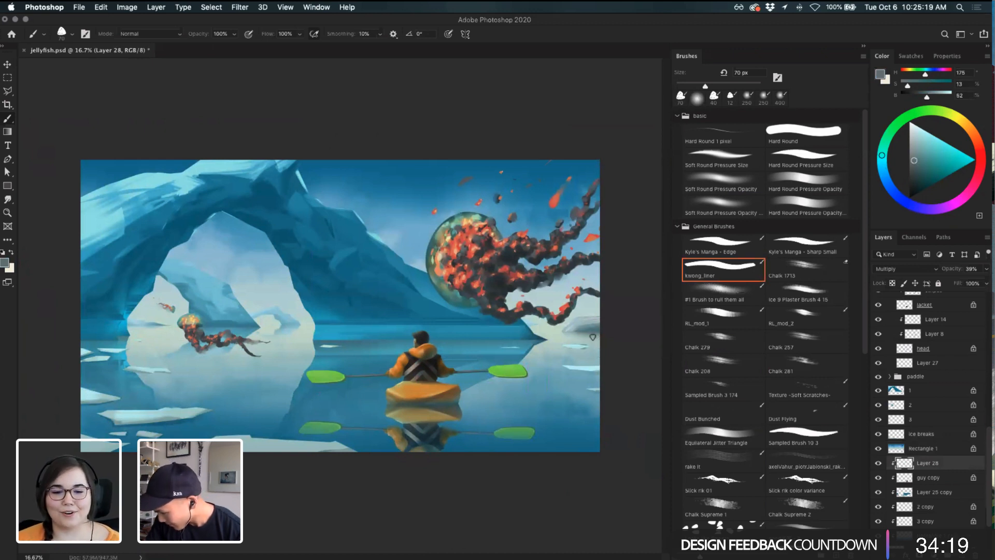
{"action": "key", "text": "bracketleft"}
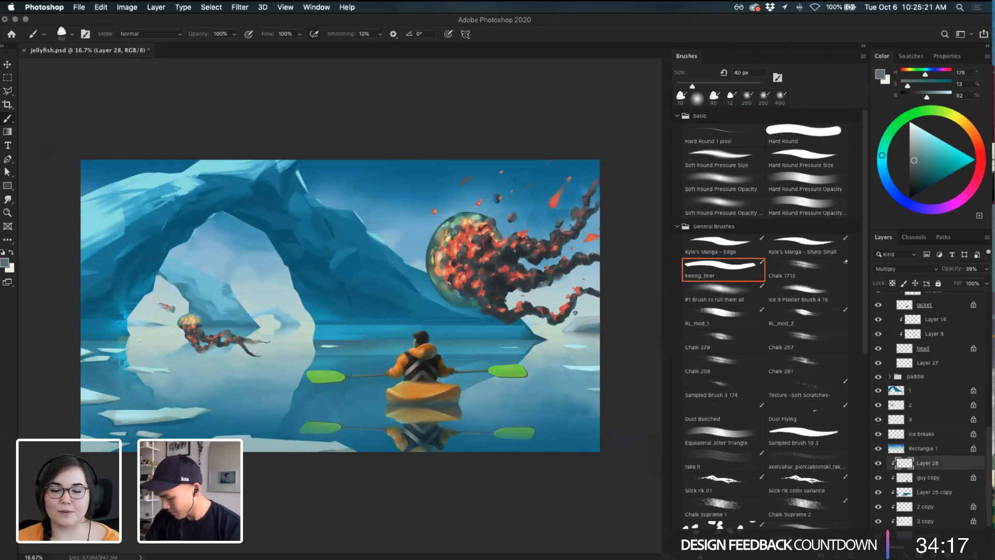
{"action": "key", "text": "super+plus"}
{"action": "key", "text": "super+plus"}
{"action": "left_click_drag", "start_coordinate": [508, 352], "coordinate": [462, 300]}
{"action": "left_click_drag", "start_coordinate": [356, 281], "coordinate": [325, 280]}
{"action": "key", "text": "super+z"}
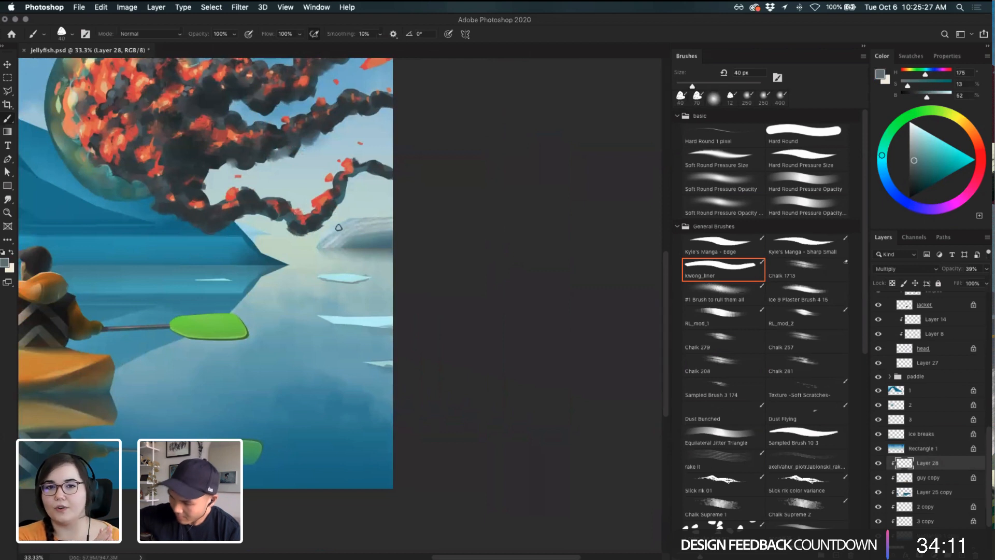
- Shrink the soft Eraser to 100 px and erase reflection paint around the small floe below the distant iceberg
{"action": "key", "text": "e"}
{"action": "left_click_drag", "start_coordinate": [373, 257], "coordinate": [382, 256]}
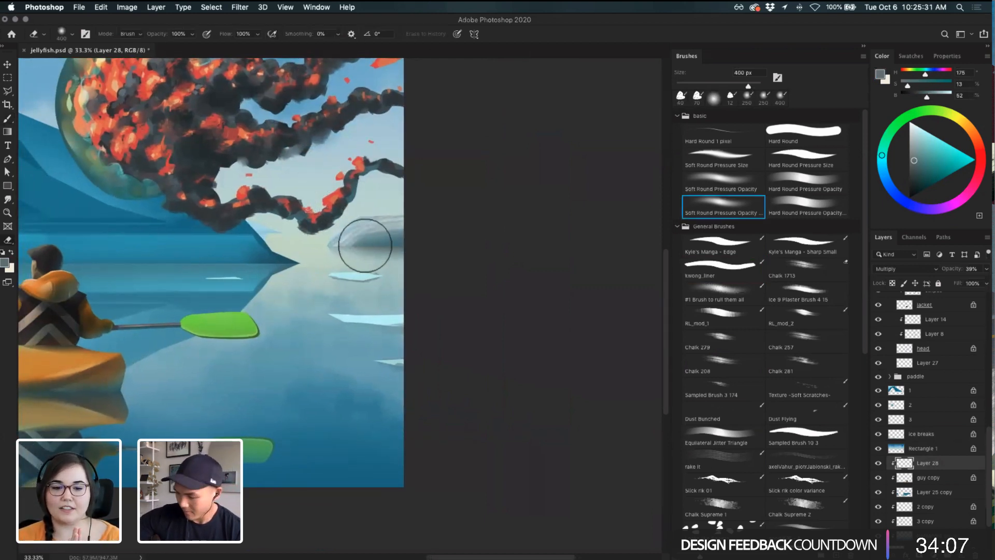
{"action": "key", "text": "bracketleft"}
{"action": "key", "text": "bracketleft"}
{"action": "key", "text": "bracketleft"}
{"action": "key", "text": "bracketleft"}
{"action": "key", "text": "bracketleft"}
{"action": "key", "text": "bracketleft"}
{"action": "key", "text": "bracketleft"}
{"action": "key", "text": "bracketleft"}
{"action": "key", "text": "bracketleft"}
{"action": "key", "text": "bracketleft"}
{"action": "key", "text": "bracketleft"}
{"action": "key", "text": "bracketleft"}
{"action": "key", "text": "bracketleft"}
{"action": "key", "text": "bracketleft"}
{"action": "key", "text": "bracketleft"}
{"action": "key", "text": "bracketleft"}
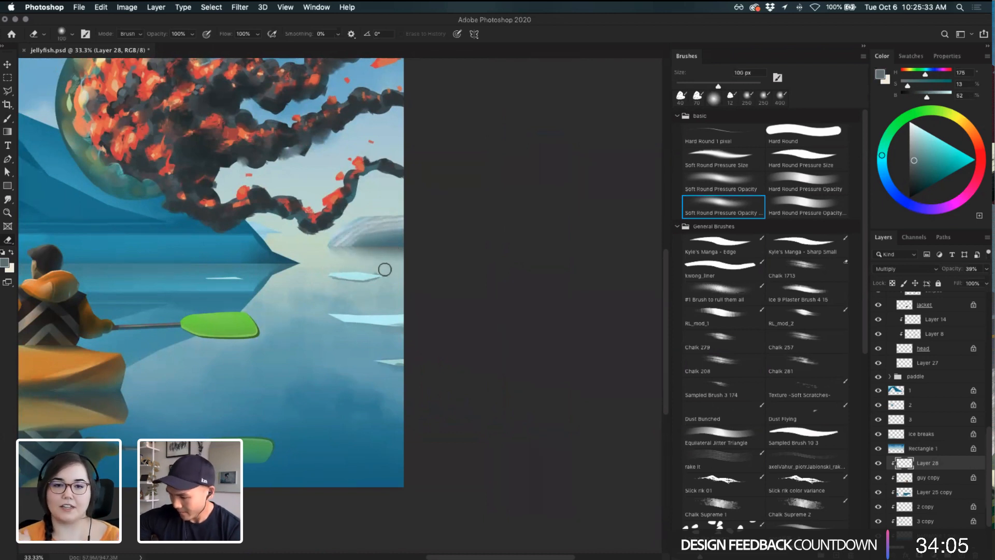
{"action": "left_click_drag", "start_coordinate": [364, 264], "coordinate": [325, 271]}
- Smudge the reflection beneath the small floe near the distant iceberg, undoing unwanted strokes and returning to the brush
{"action": "key", "text": "r"}
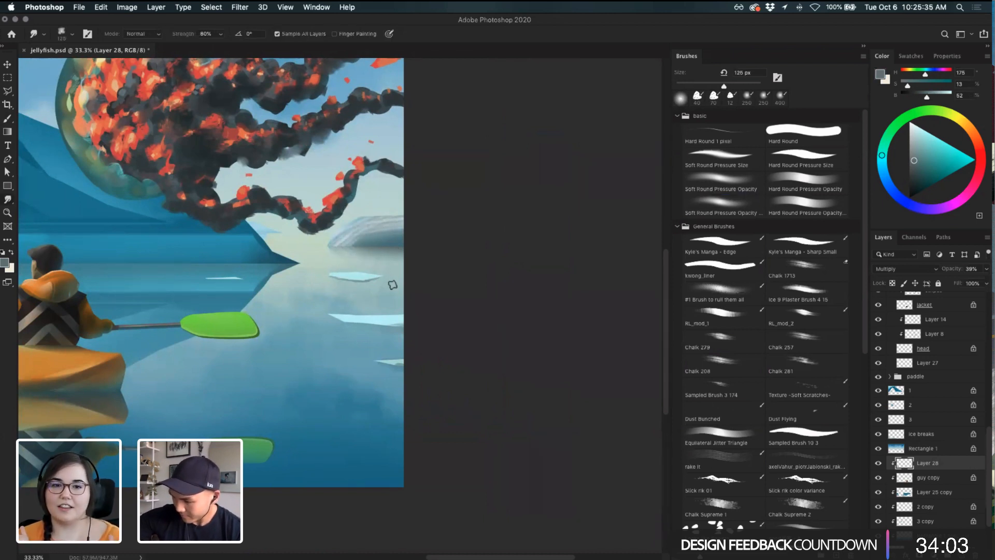
{"action": "left_click_drag", "start_coordinate": [392, 284], "coordinate": [379, 281]}
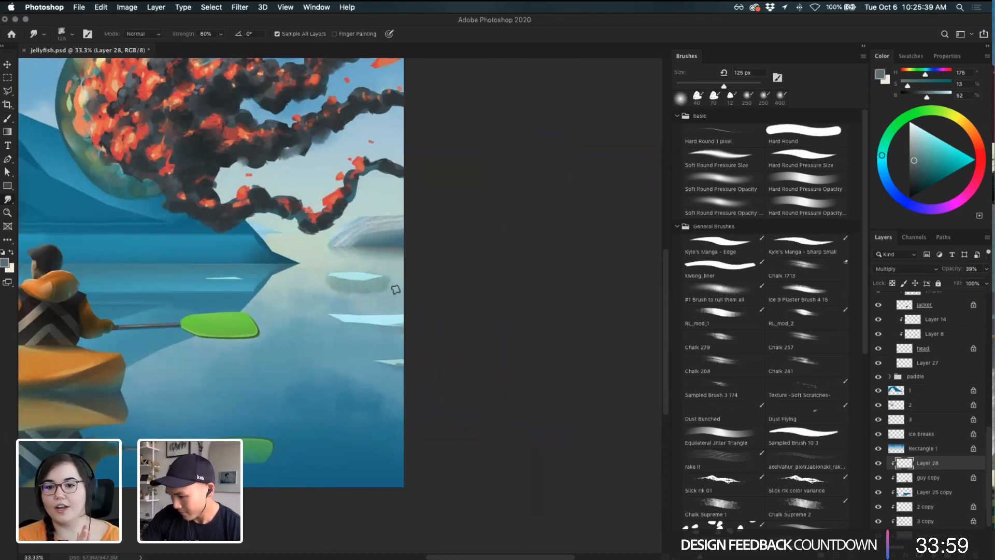
{"action": "key", "text": "super+z"}
{"action": "mouse_move", "coordinate": [394, 289]}
{"action": "left_mouse_down"}
{"action": "mouse_move", "coordinate": [404, 318]}
{"action": "mouse_move", "coordinate": [505, 325]}
{"action": "left_mouse_up"}
{"action": "key", "text": "e"}
{"action": "key", "text": "b"}
{"action": "key", "text": "super+z"}
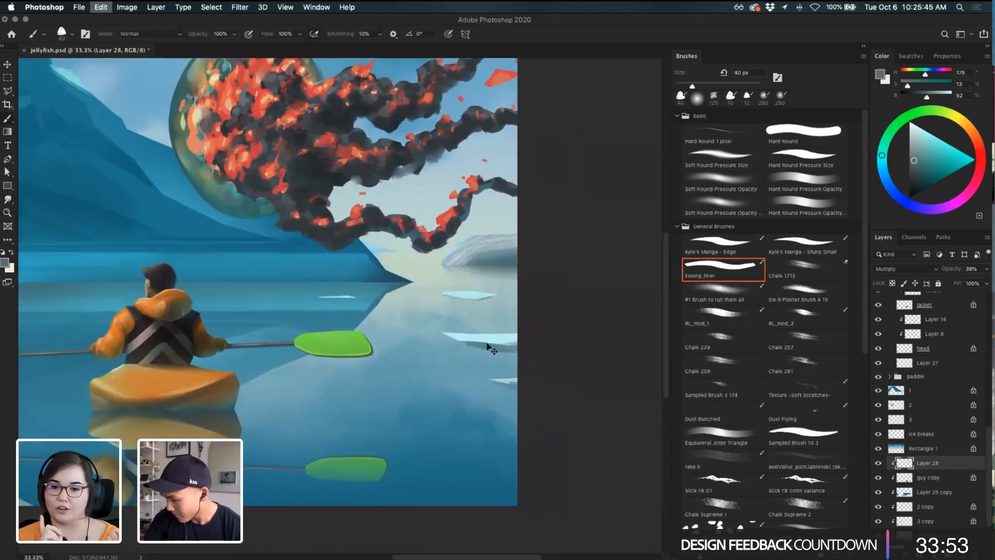
- Add a new layer above Layer 28 and clip it to the Rectangle 2 reflection group
{"action": "left_click_drag", "start_coordinate": [444, 337], "coordinate": [573, 324]}
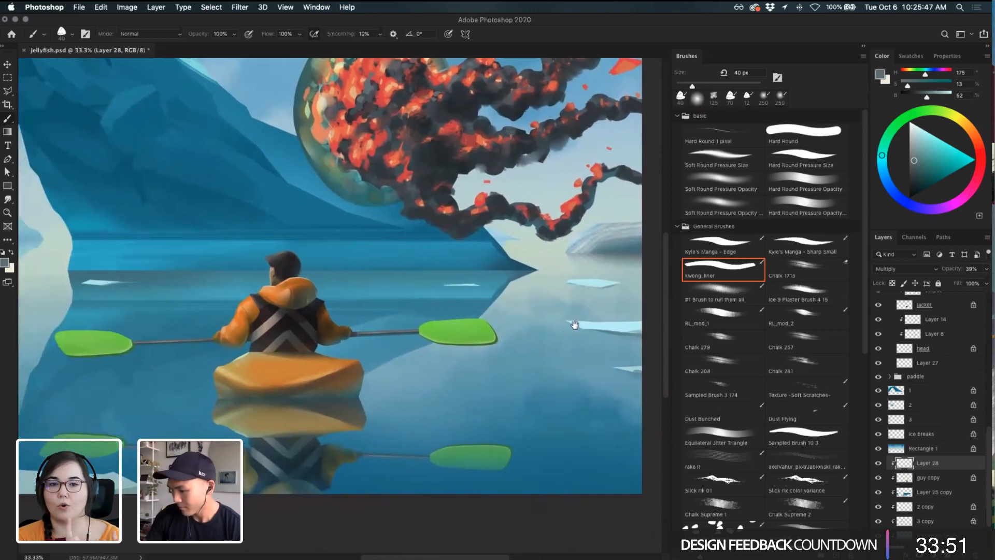
{"action": "left_click_drag", "start_coordinate": [420, 371], "coordinate": [548, 329]}
{"action": "left_click_drag", "start_coordinate": [281, 364], "coordinate": [480, 326]}
{"action": "key", "text": "super+minus"}
{"action": "key", "text": "super+minus"}
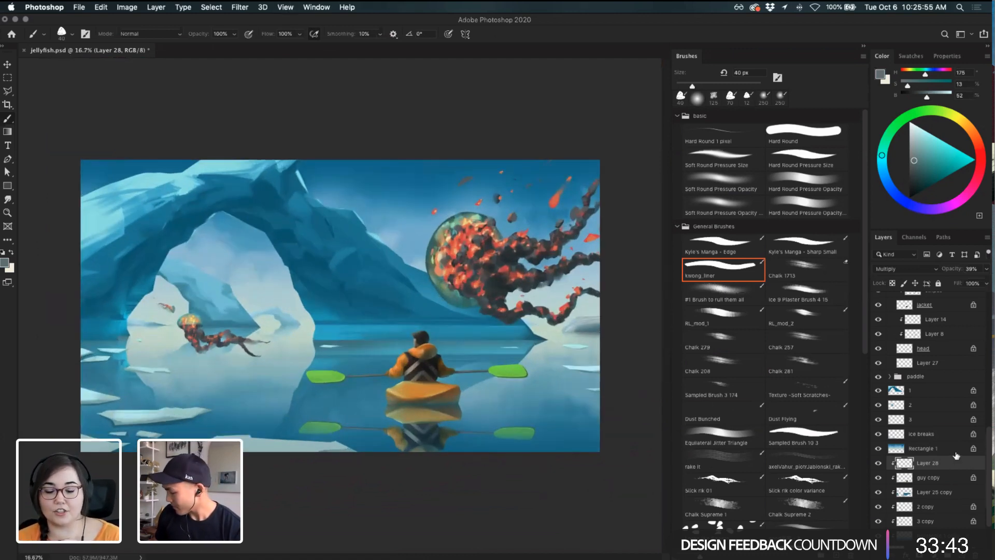
{"action": "scroll", "coordinate": [956, 455], "scroll_direction": "down", "scroll_amount": 3}
{"action": "left_click", "coordinate": [951, 500]}
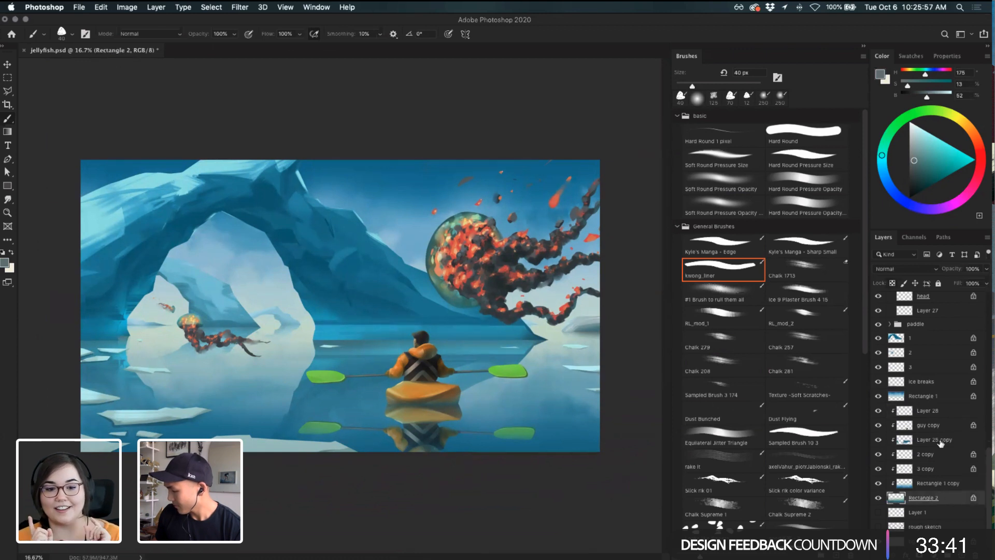
{"action": "left_click", "coordinate": [939, 416]}
{"action": "left_click", "coordinate": [949, 487], "text": "shift"}
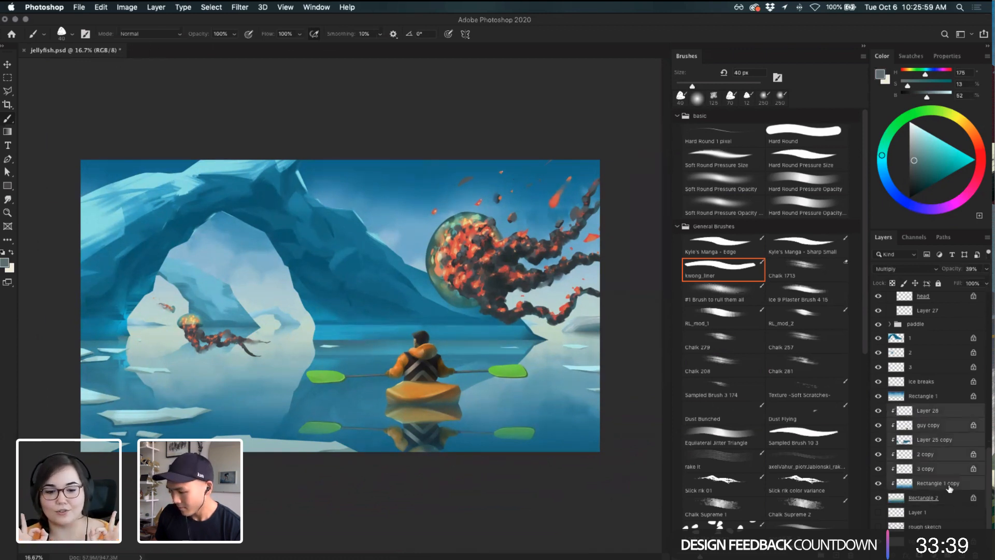
{"action": "left_click", "coordinate": [951, 414]}
{"action": "left_click", "coordinate": [962, 555]}
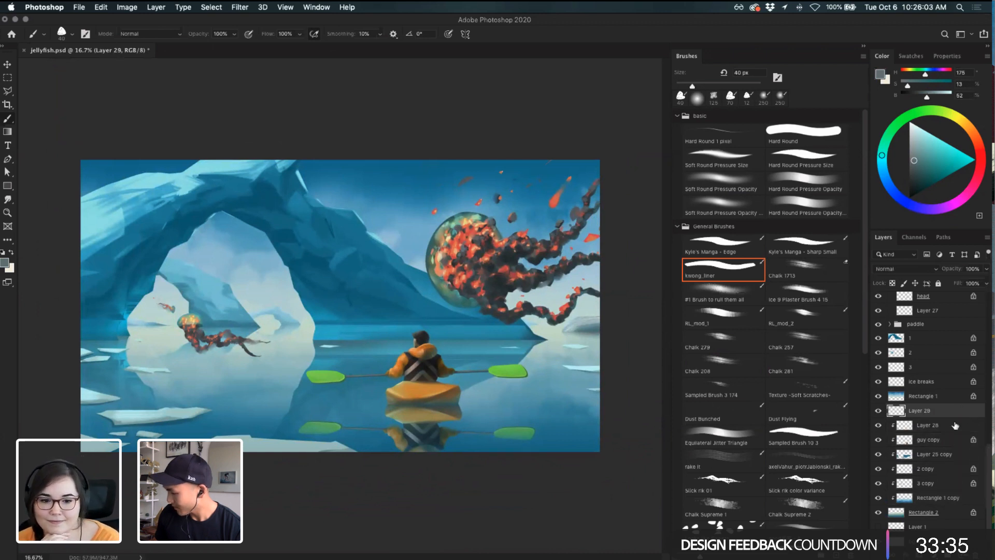
{"action": "key", "text": "super+alt+g"}
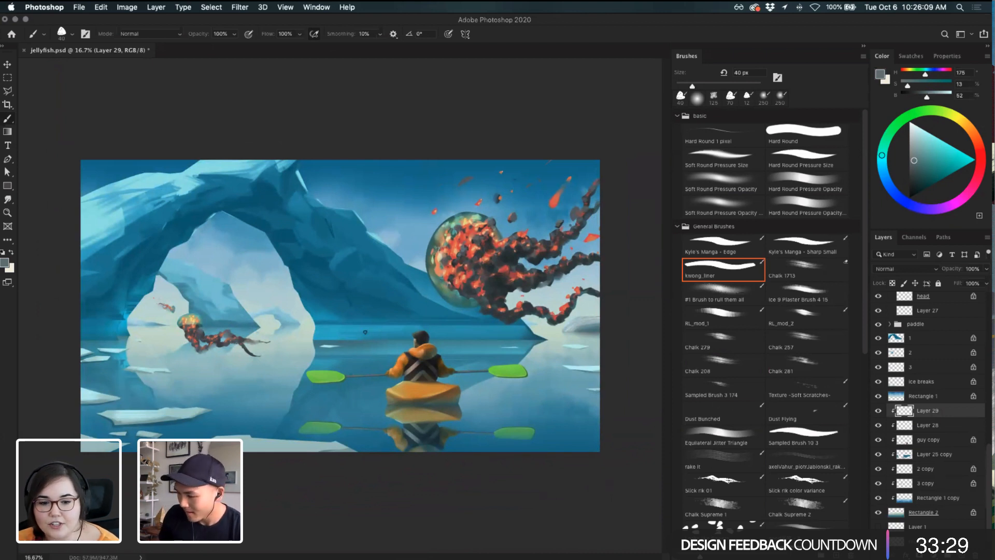
- Set the foreground colour to pale grey-teal (hue 175, saturation 10%, brightness 86%) and choose the Kyle's Manga - Edge brush
{"action": "left_click", "coordinate": [5, 262]}
{"action": "left_click", "coordinate": [394, 189]}
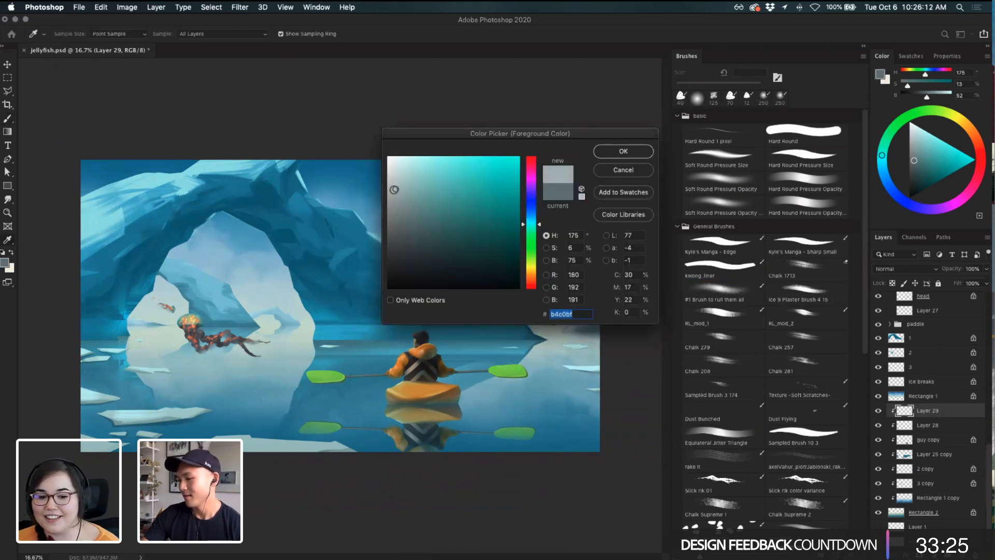
{"action": "left_click", "coordinate": [623, 151]}
{"action": "left_click", "coordinate": [5, 262]}
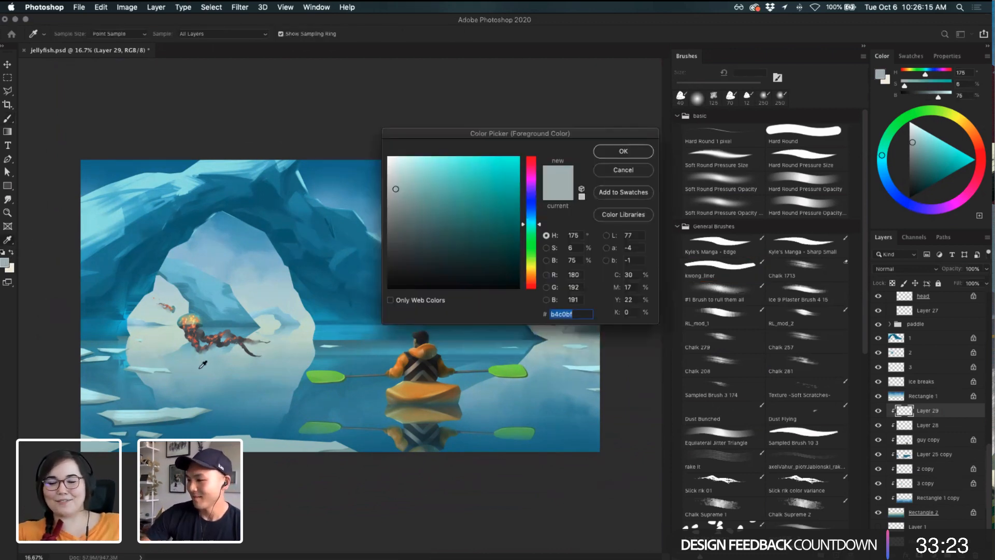
{"action": "left_click", "coordinate": [399, 174]}
{"action": "left_click", "coordinate": [615, 160]}
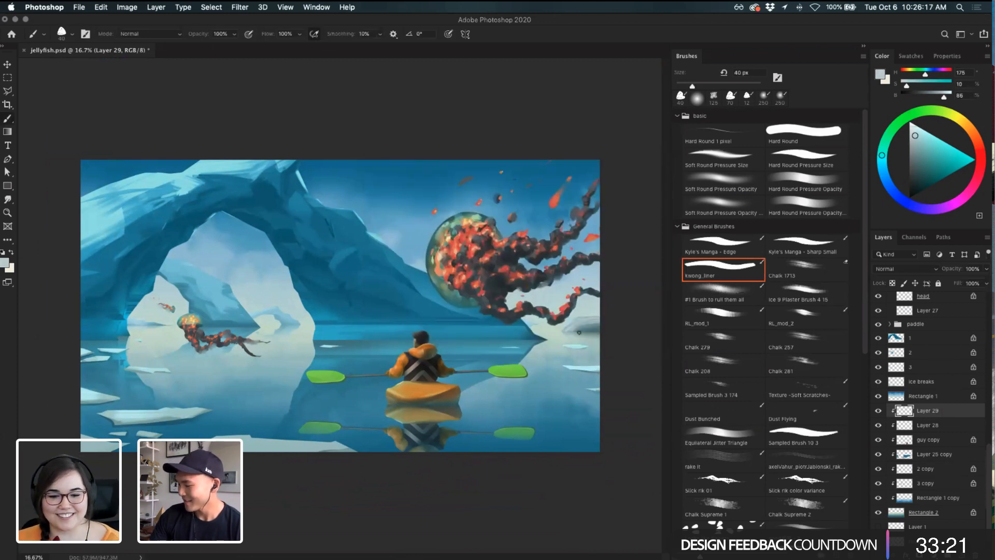
{"action": "left_click", "coordinate": [739, 246]}
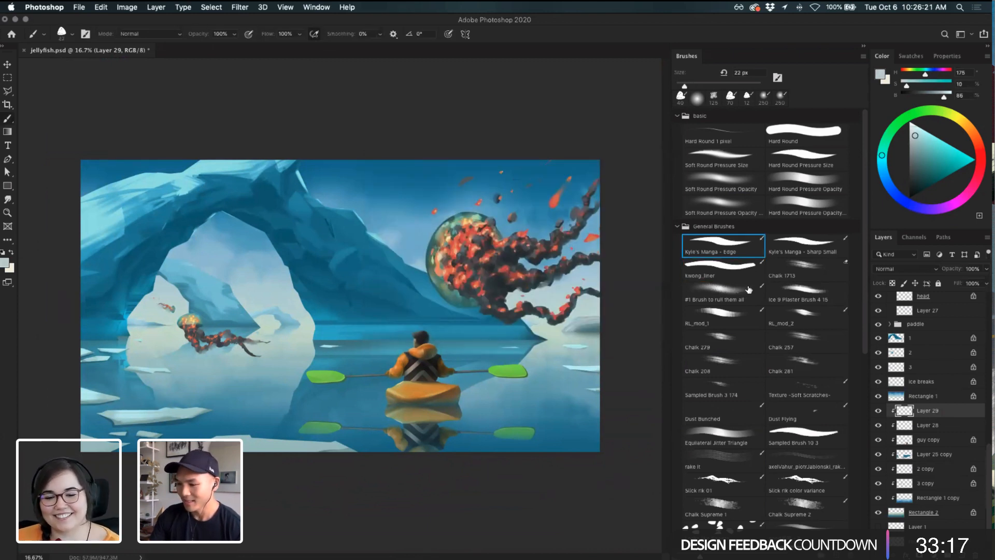
{"action": "left_click", "coordinate": [748, 289]}
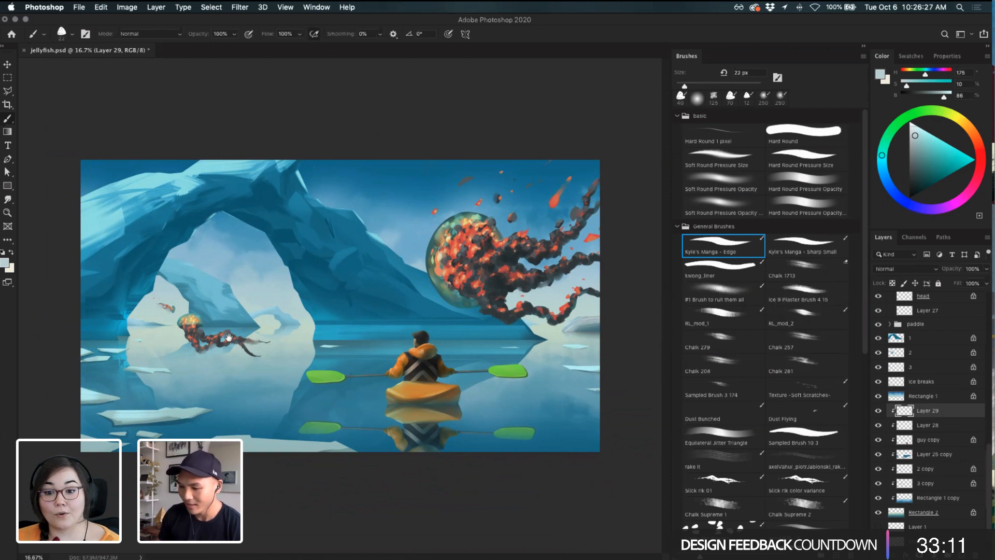
- Duplicate the small jellyfish's jelly 2 and Layer 18 layers and merge the copies into one layer
{"action": "key", "text": "v"}
{"action": "left_click", "coordinate": [196, 327]}
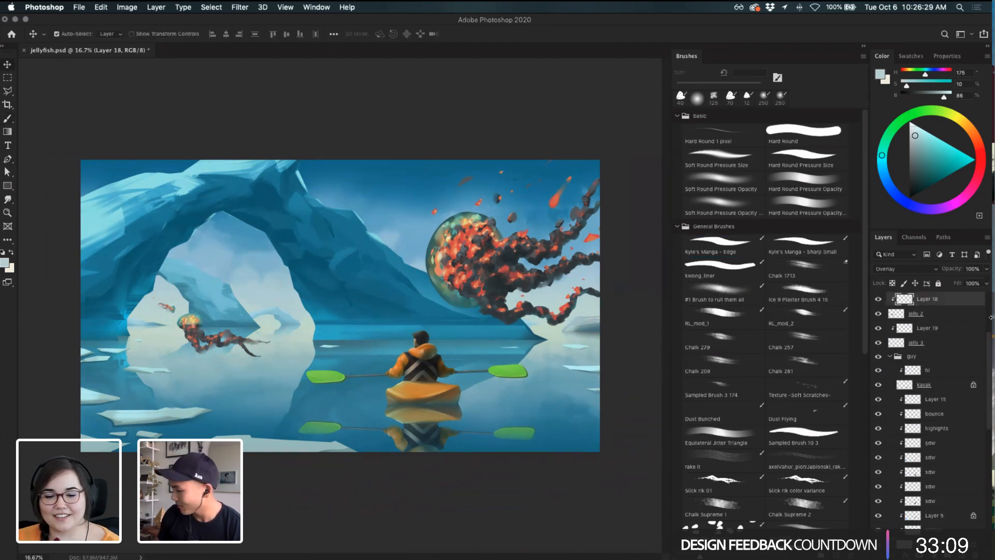
{"action": "scroll", "coordinate": [957, 338], "scroll_direction": "up", "scroll_amount": 5}
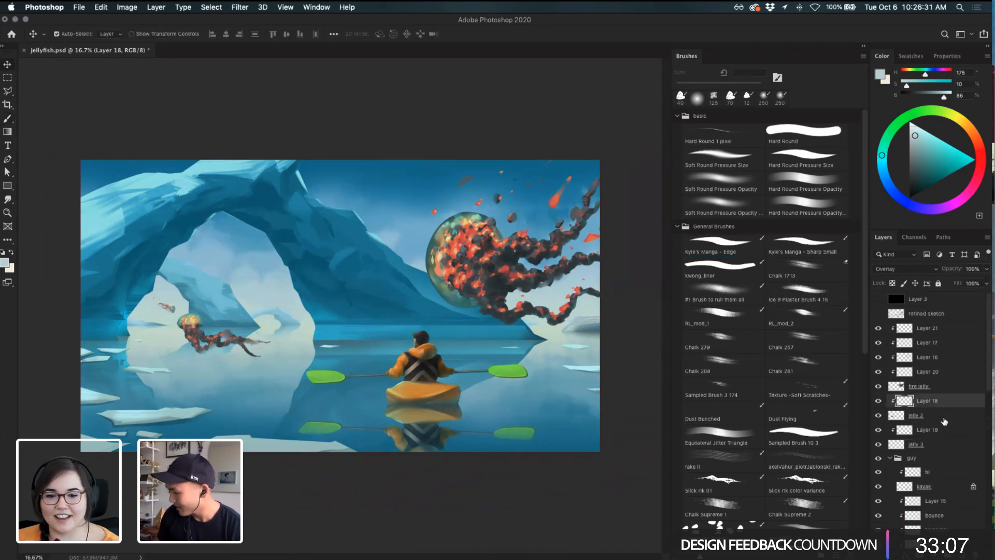
{"action": "left_click", "coordinate": [942, 417], "text": "super"}
{"action": "key", "text": "super+j"}
{"action": "key", "text": "super+e"}
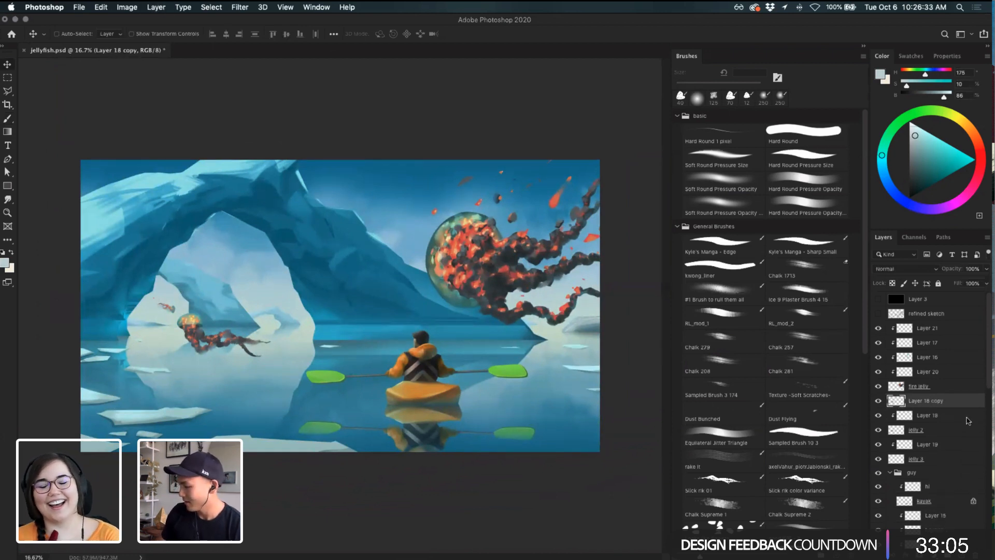
- Collapse the guy group and move the merged Layer 18 copy between Rectangle 1 and Layer 29
{"action": "scroll", "coordinate": [942, 418], "scroll_direction": "down", "scroll_amount": 4}
{"action": "scroll", "coordinate": [942, 343], "scroll_direction": "down", "scroll_amount": 2}
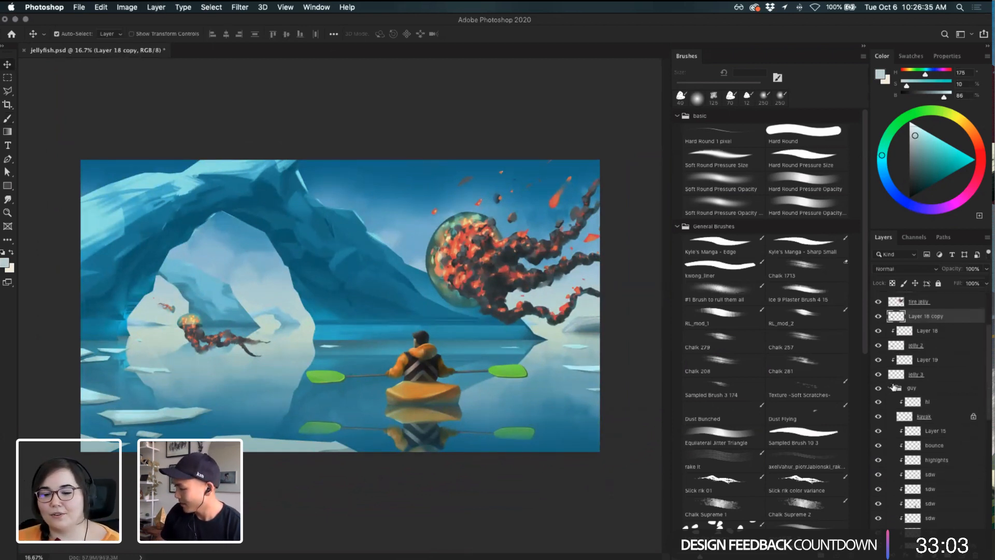
{"action": "left_click", "coordinate": [890, 389]}
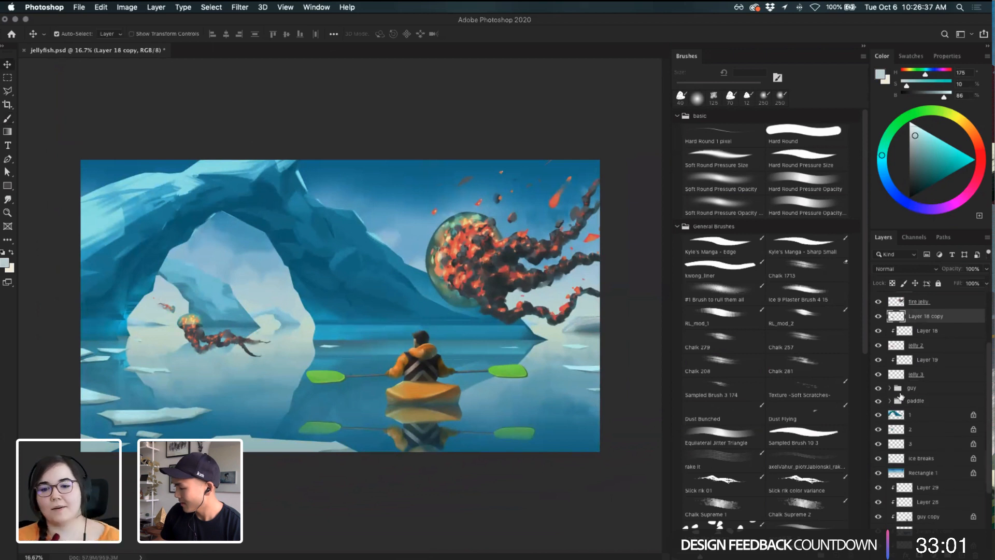
{"action": "left_click_drag", "start_coordinate": [935, 321], "coordinate": [925, 479]}
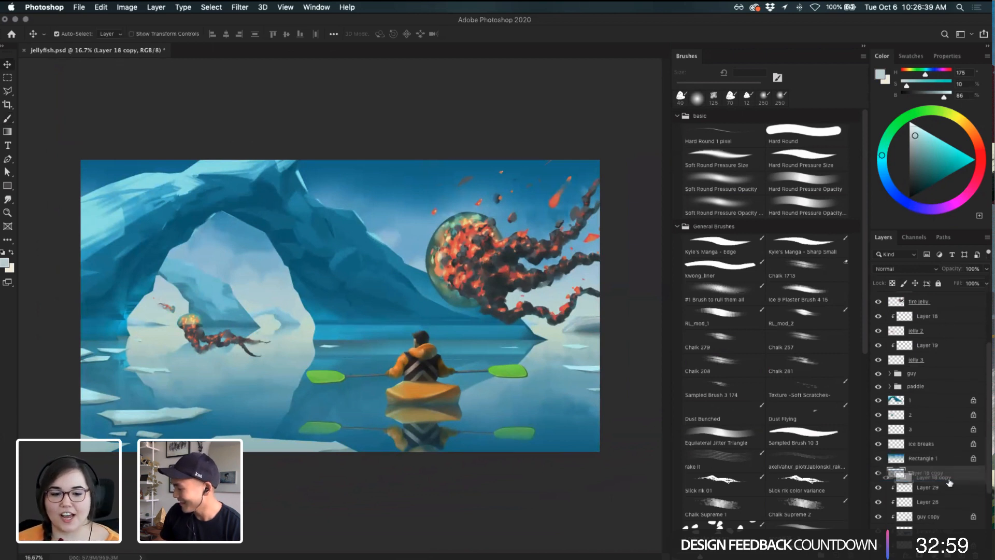
- Move the small jellyfish's copy down onto the foreground water and distort it into a wider, flatter reflection with a flared lower edge
{"action": "key", "text": "super+t"}
{"action": "left_click_drag", "start_coordinate": [248, 325], "coordinate": [228, 402]}
{"action": "left_click_drag", "start_coordinate": [177, 433], "coordinate": [165, 431]}
{"action": "left_click_drag", "start_coordinate": [283, 435], "coordinate": [296, 437]}
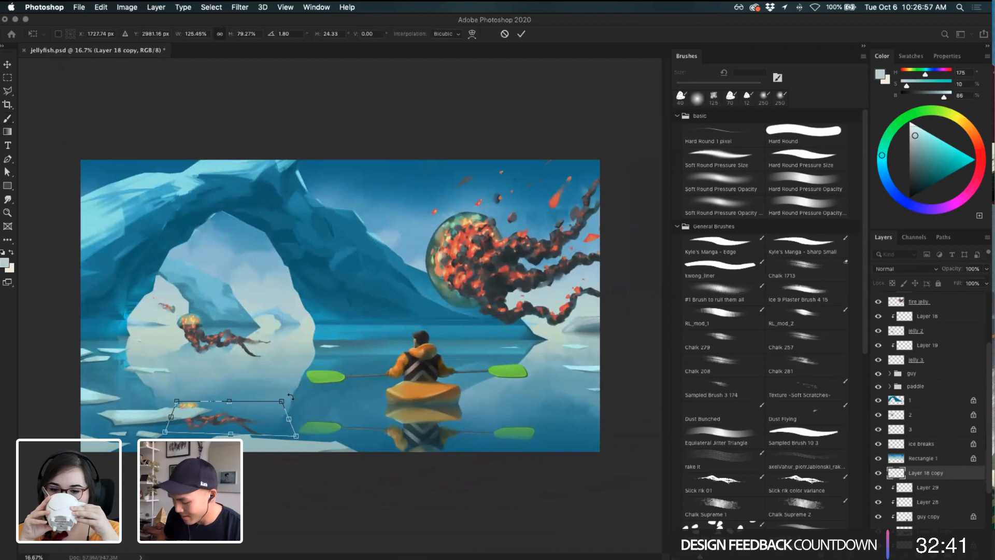
{"action": "key", "text": "shift+Up"}
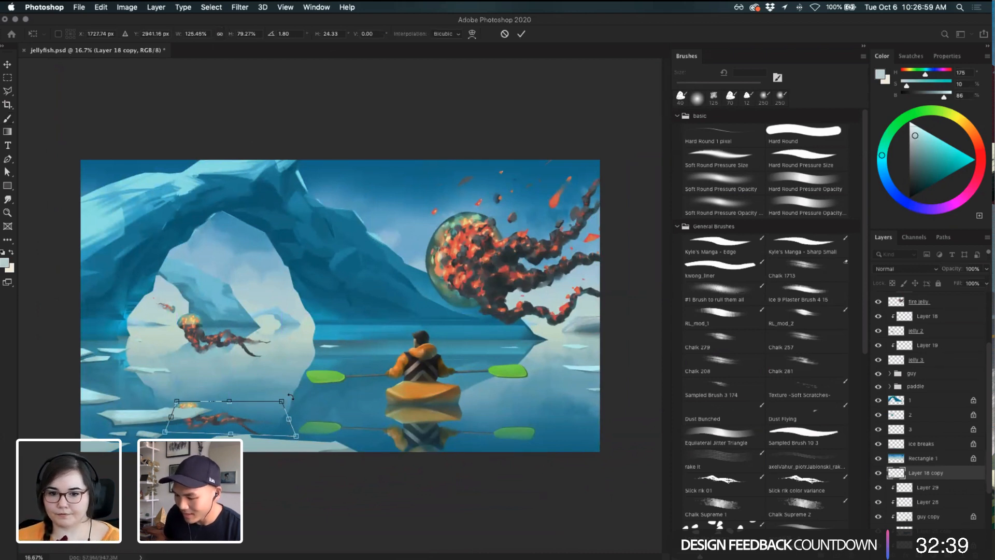
{"action": "key", "text": "Return"}
- Nudge the small jellyfish's reflection slightly upward and clip Layer 18 copy to the reflection group
{"action": "key", "text": "super+t"}
{"action": "key", "text": "shift+Up"}
{"action": "key", "text": "shift+Up"}
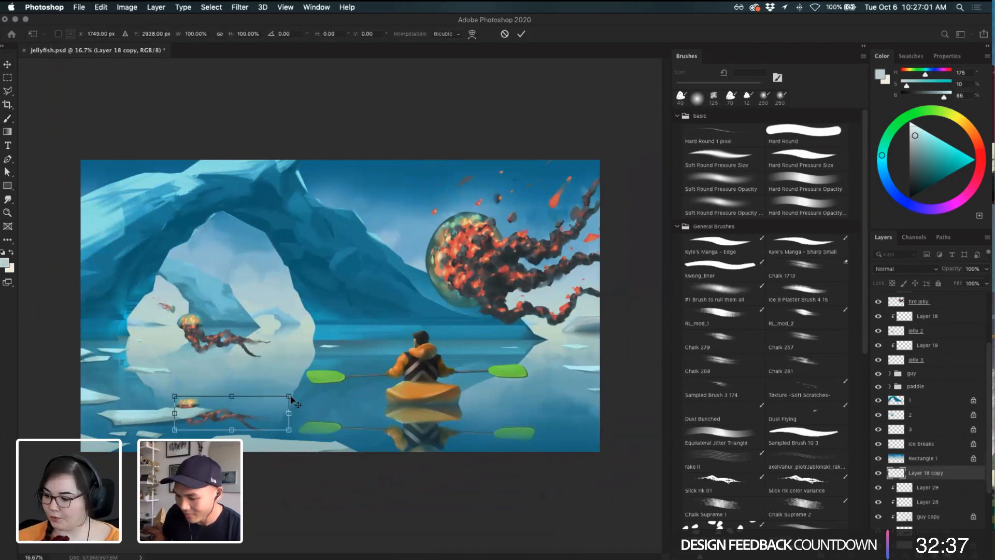
{"action": "key", "text": "Return"}
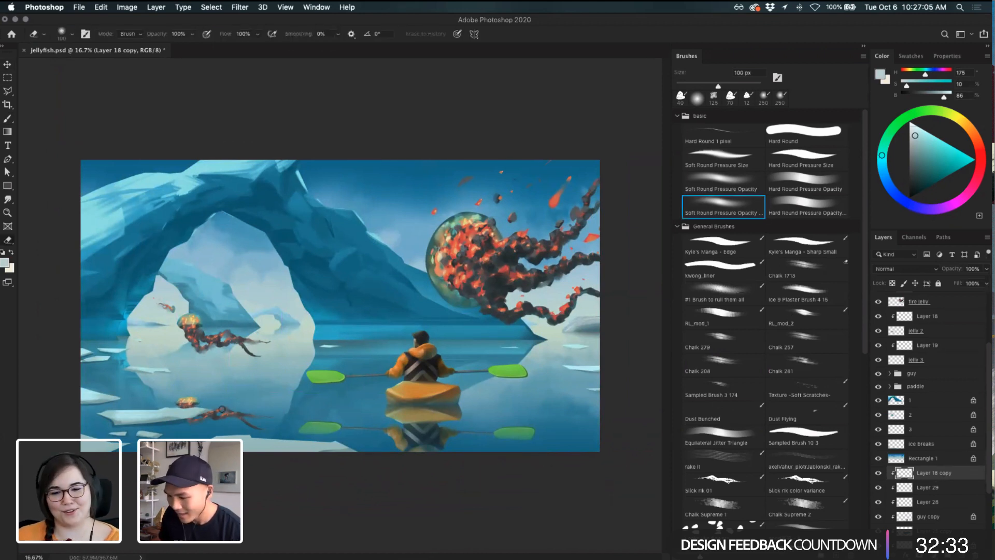
- Fade the small jellyfish's reflection using a Soft Round Pressure Opacity eraser at 250 px, undoing unwanted strokes
{"action": "key", "text": "e"}
{"action": "left_click", "coordinate": [739, 215]}
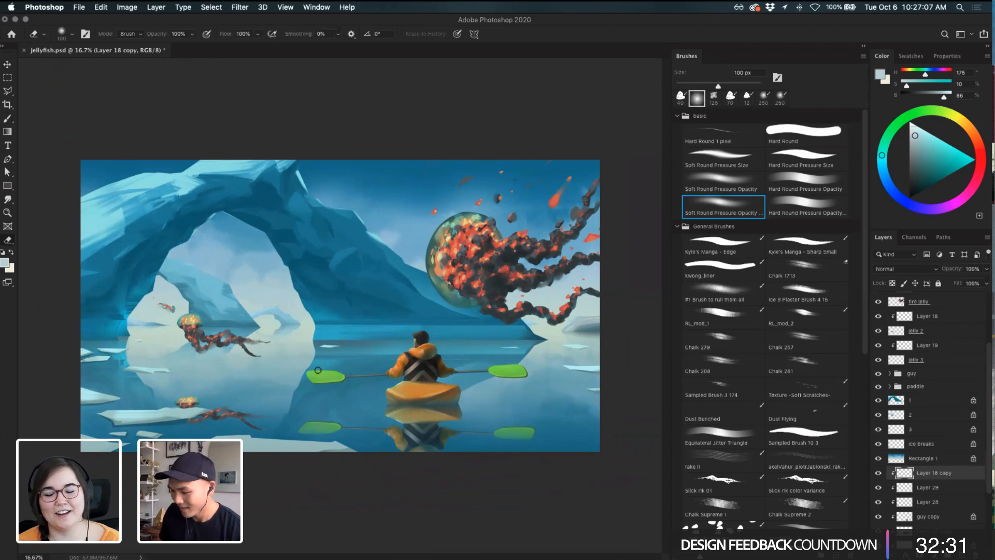
{"action": "key", "text": "bracketright"}
{"action": "key", "text": "bracketright"}
{"action": "key", "text": "bracketright"}
{"action": "key", "text": "bracketright"}
{"action": "key", "text": "bracketright"}
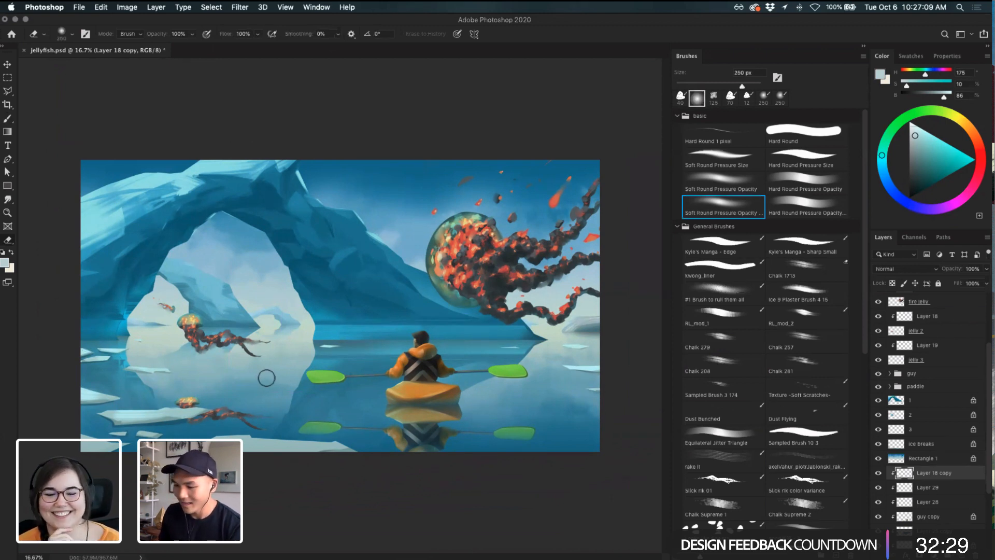
{"action": "left_click_drag", "start_coordinate": [176, 391], "coordinate": [248, 376]}
{"action": "key", "text": "super+z"}
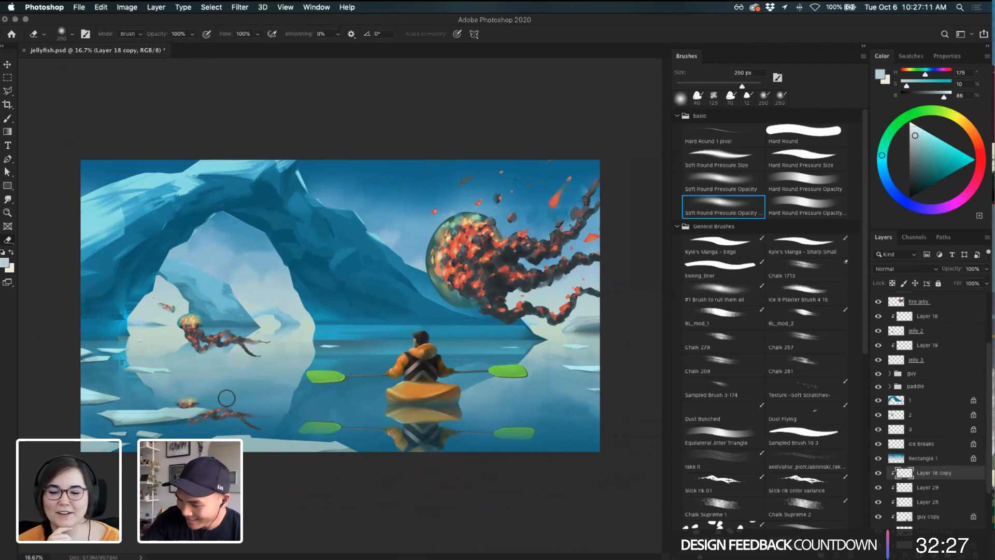
{"action": "mouse_move", "coordinate": [195, 407]}
{"action": "left_mouse_down"}
{"action": "mouse_move", "coordinate": [254, 431]}
{"action": "mouse_move", "coordinate": [229, 426]}
{"action": "mouse_move", "coordinate": [283, 430]}
{"action": "mouse_move", "coordinate": [205, 404]}
{"action": "mouse_move", "coordinate": [283, 399]}
{"action": "mouse_move", "coordinate": [248, 407]}
{"action": "mouse_move", "coordinate": [278, 441]}
{"action": "left_mouse_up"}
{"action": "key", "text": "super+z"}
{"action": "left_click_drag", "start_coordinate": [215, 410], "coordinate": [352, 443]}
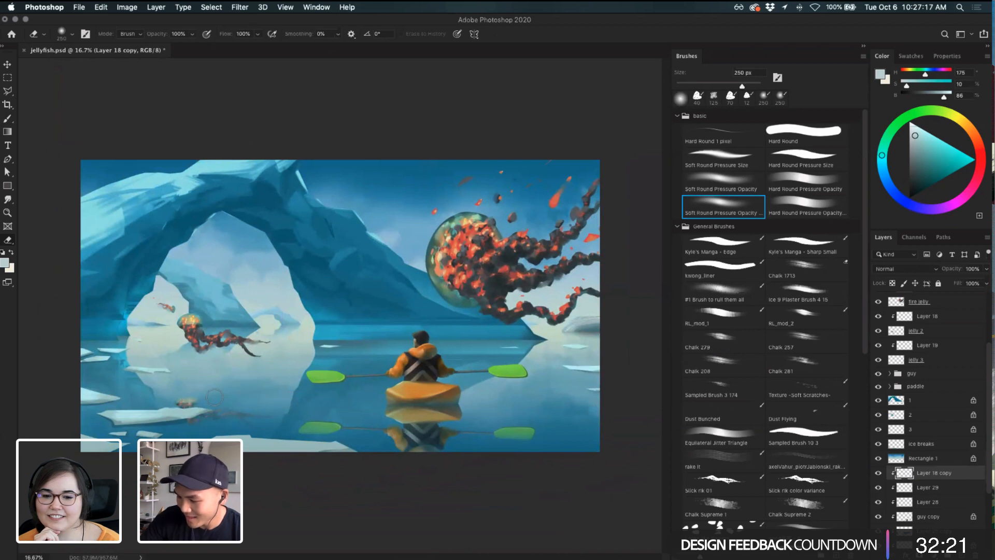
- Merge the farthest jellyfish's Layer 19 with jelly 3 and duplicate the merged layer
{"action": "key", "text": "v"}
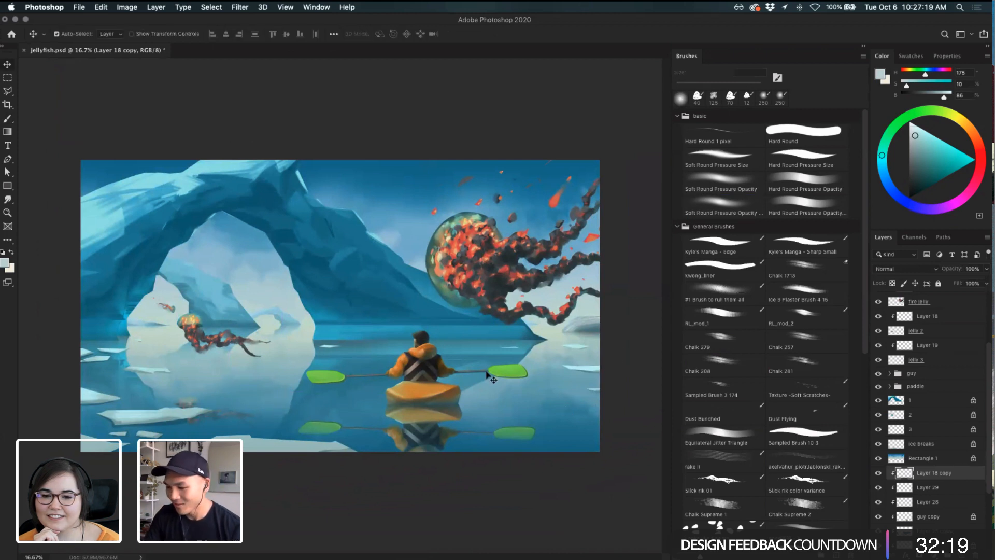
{"action": "key", "text": "super+equal"}
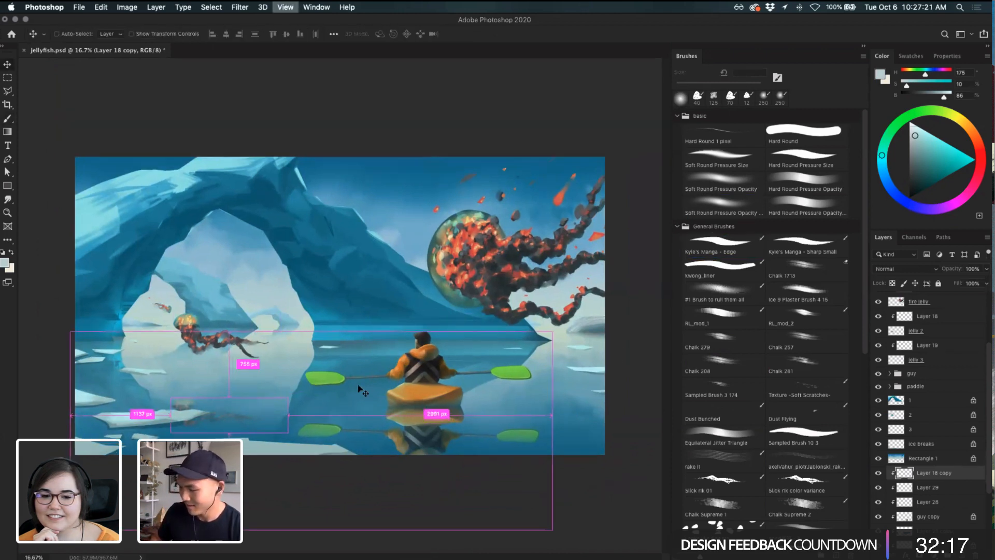
{"action": "left_click_drag", "start_coordinate": [285, 340], "coordinate": [387, 343]}
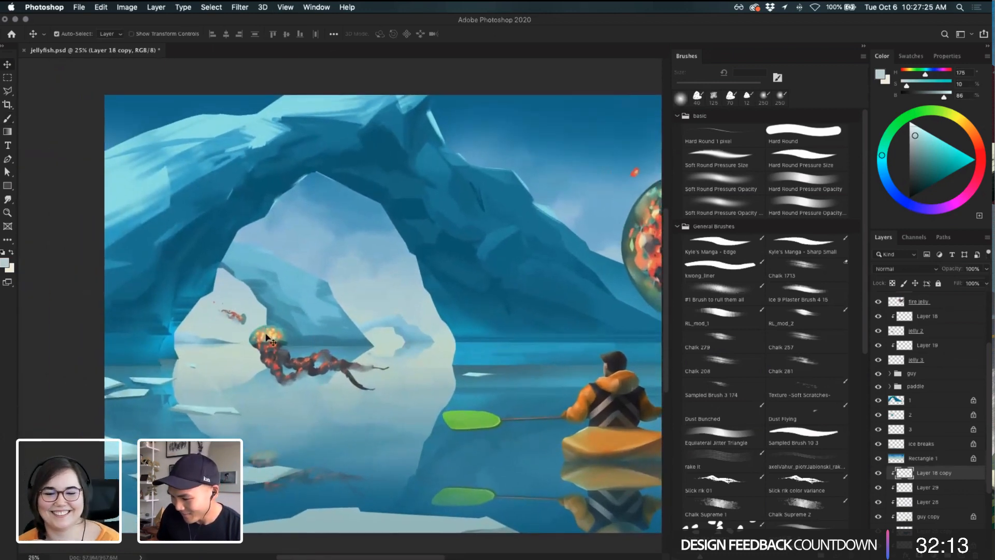
{"action": "left_click", "coordinate": [240, 321]}
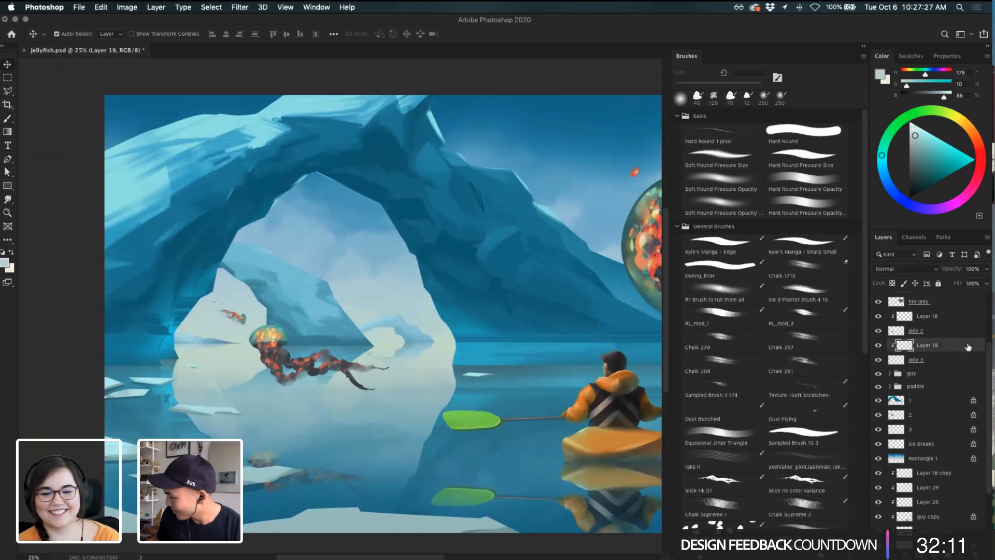
{"action": "key", "text": "super+j"}
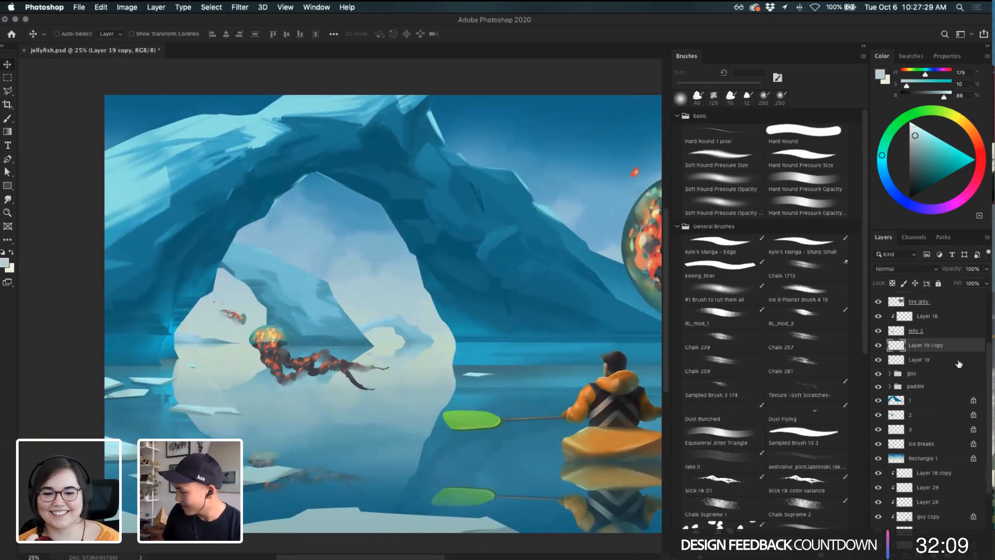
- Rename the merged layer jelly 3, and move Layer 19 copy below Rectangle 1, clipped to the reflection group
{"action": "double_click", "coordinate": [919, 359]}
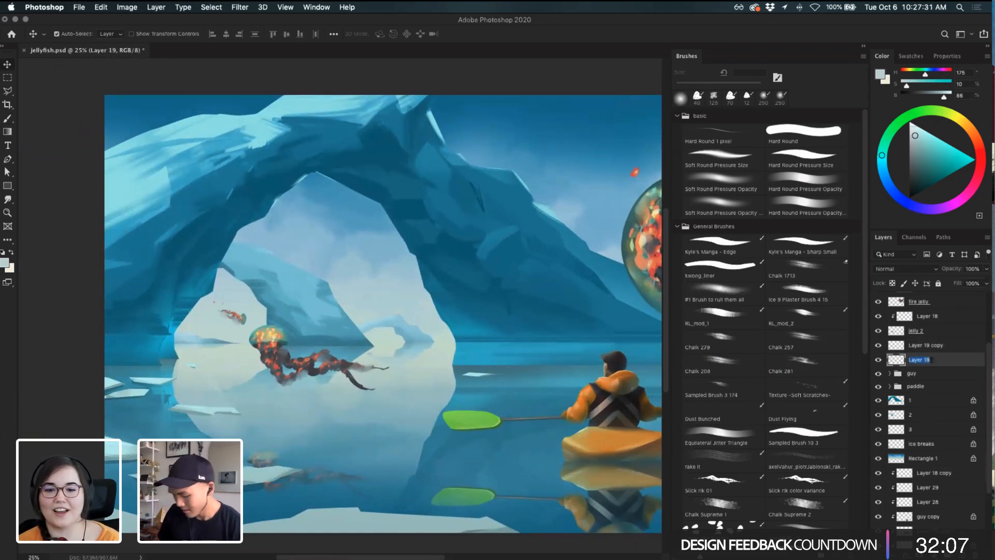
{"action": "type", "text": "jelly 3"}
{"action": "key", "text": "Return"}
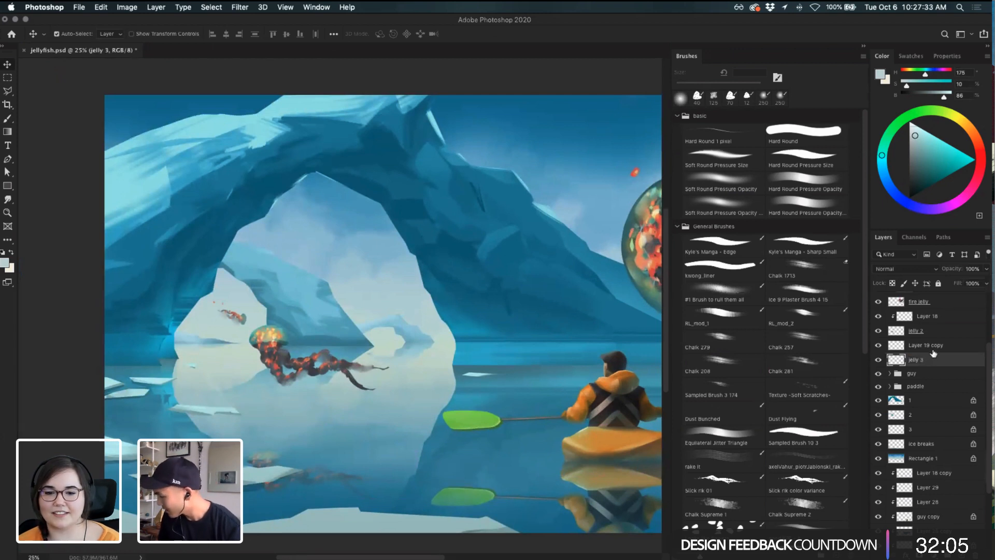
{"action": "left_click_drag", "start_coordinate": [932, 351], "coordinate": [957, 472]}
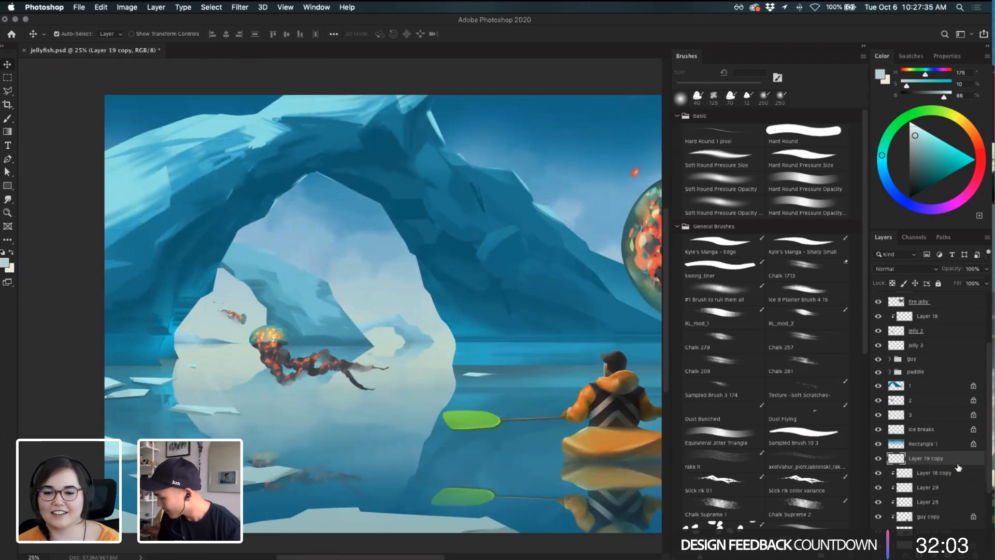
{"action": "left_click", "coordinate": [957, 462], "text": "alt"}
- Try to flip and flatten the farthest jellyfish's copy to -34.27% height as a reflection on the water, and undo the transform
{"action": "key", "text": "super+t"}
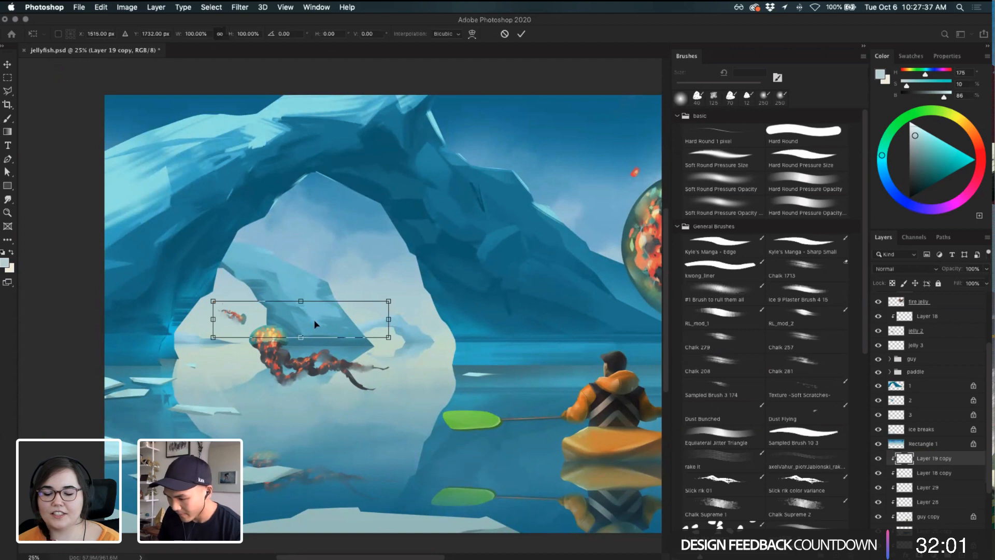
{"action": "right_click", "coordinate": [314, 324]}
{"action": "key", "text": "Escape"}
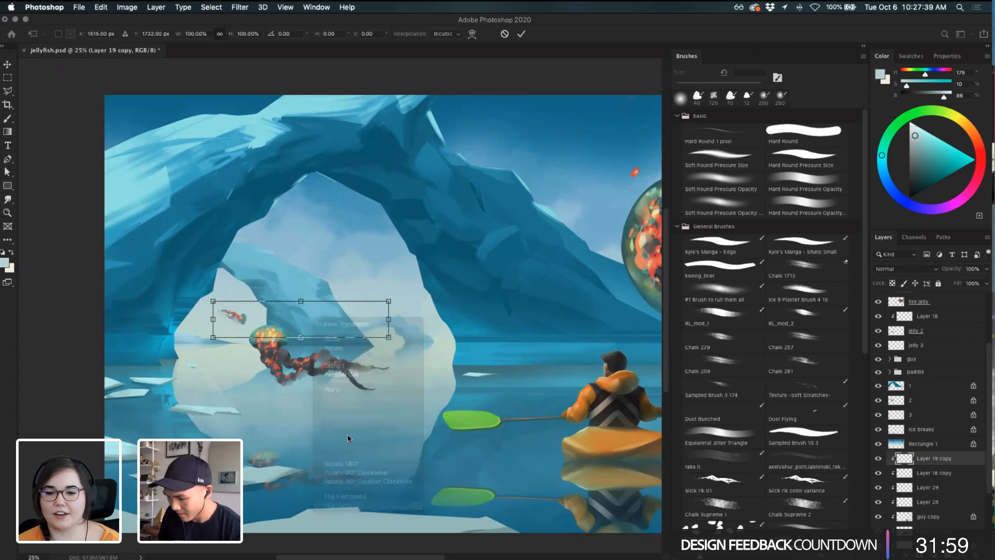
{"action": "left_click_drag", "start_coordinate": [324, 319], "coordinate": [313, 365]}
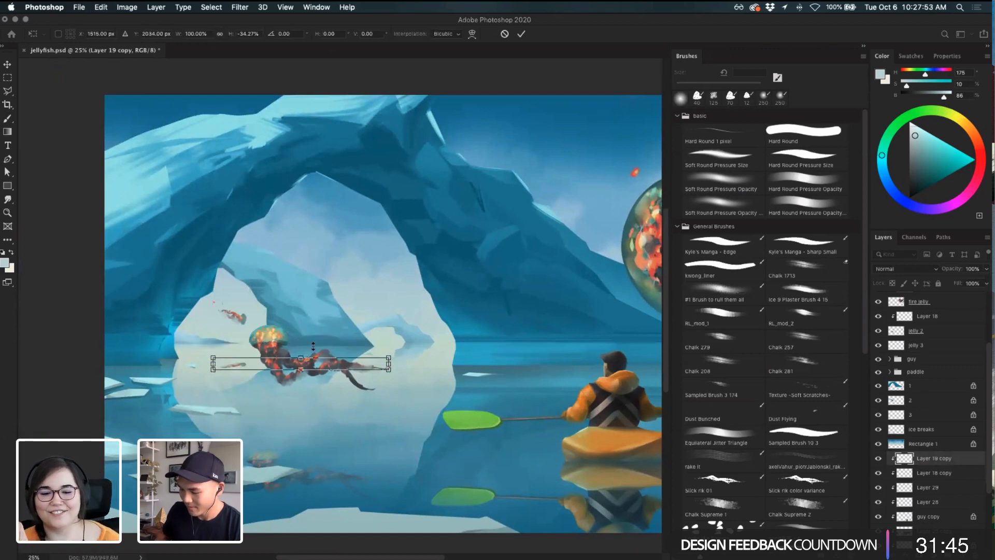
{"action": "key", "text": "super+z"}
{"action": "key", "text": "super+z"}
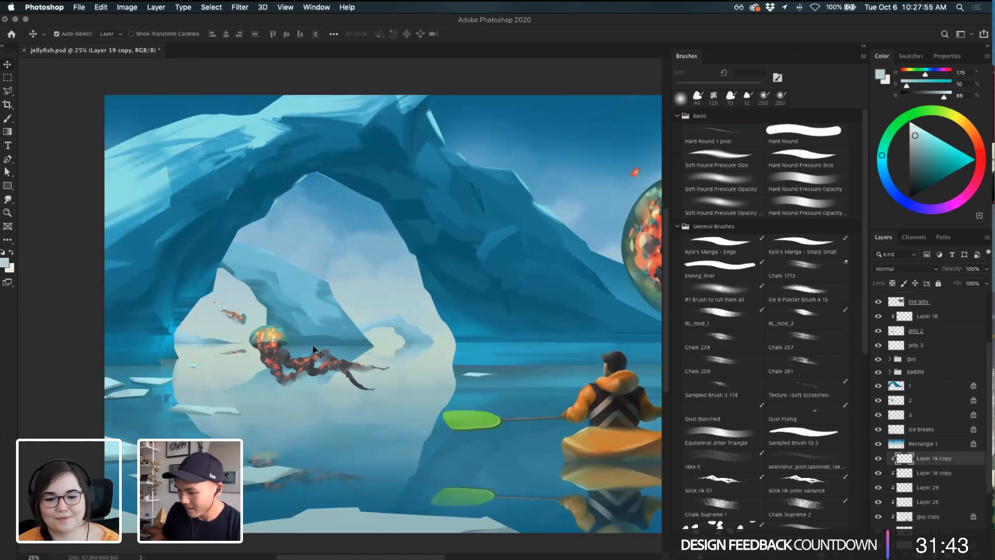
{"action": "key", "text": "Return"}
- Return to the Kyle's Manga - Edge brush, add a new layer above Layer 21 and set the foreground hue to 87
{"action": "key", "text": "e"}
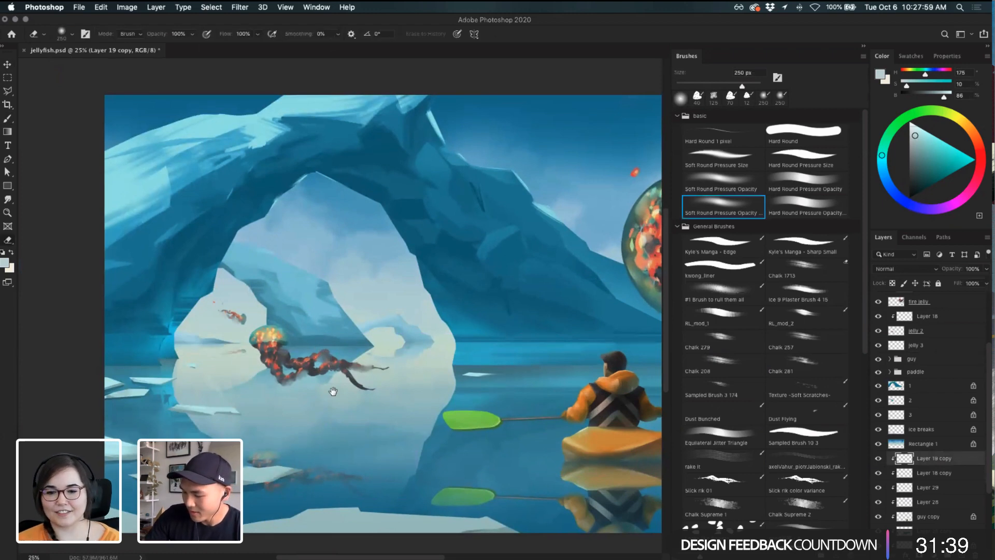
{"action": "scroll", "coordinate": [333, 373], "scroll_direction": "right", "scroll_amount": 3}
{"action": "scroll", "coordinate": [333, 373], "scroll_direction": "down", "scroll_amount": 1}
{"action": "key", "text": "super+minus"}
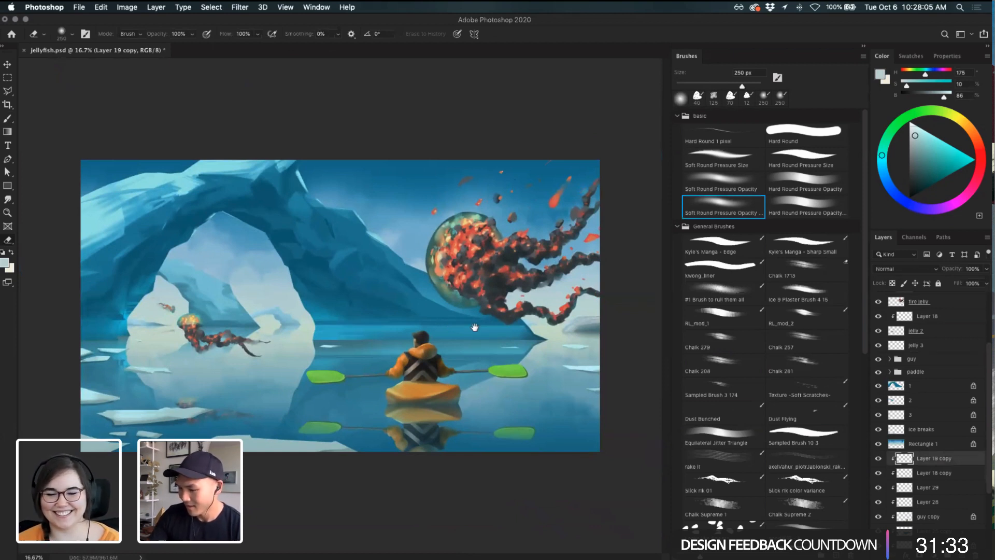
{"action": "key", "text": "b"}
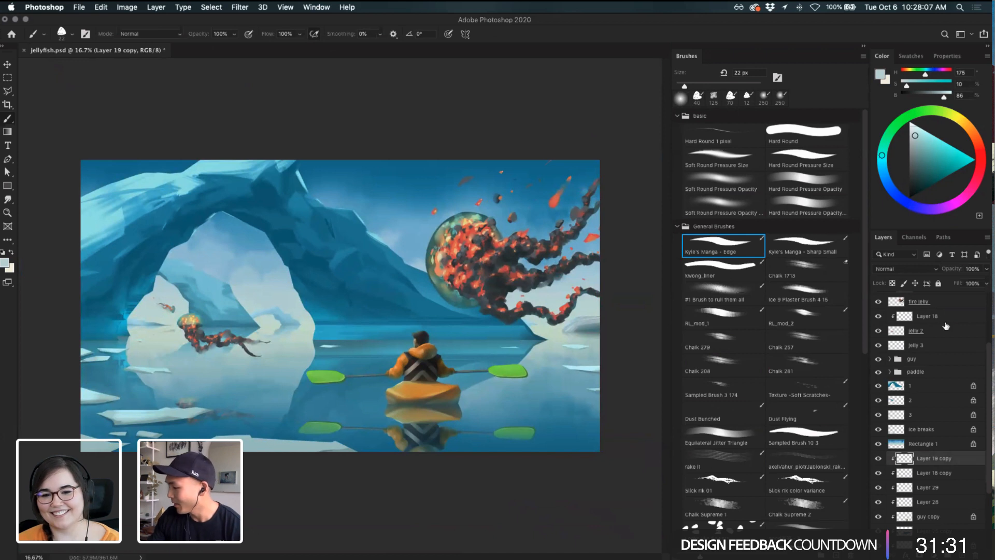
{"action": "left_click", "coordinate": [947, 305]}
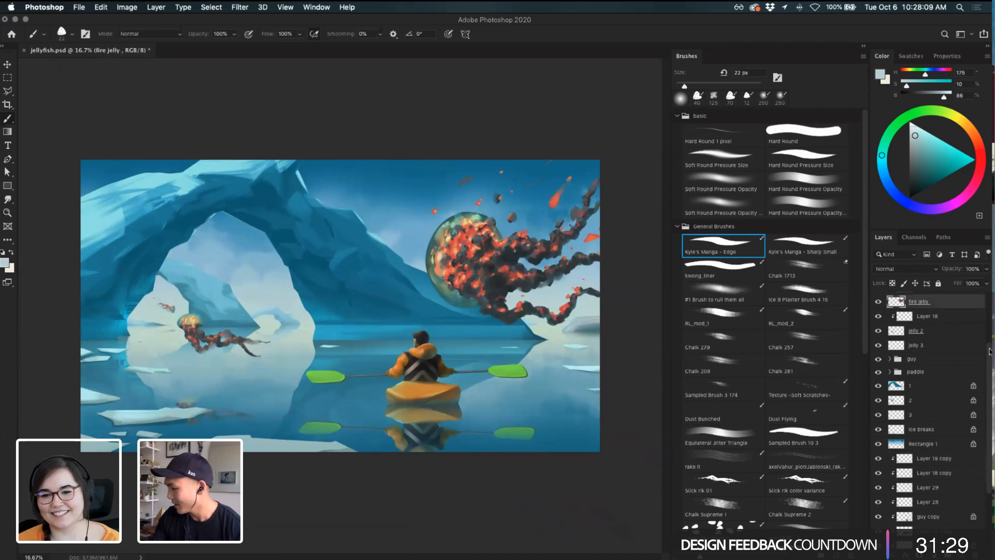
{"action": "scroll", "coordinate": [990, 351], "scroll_direction": "up", "scroll_amount": 3}
{"action": "left_click", "coordinate": [950, 327]}
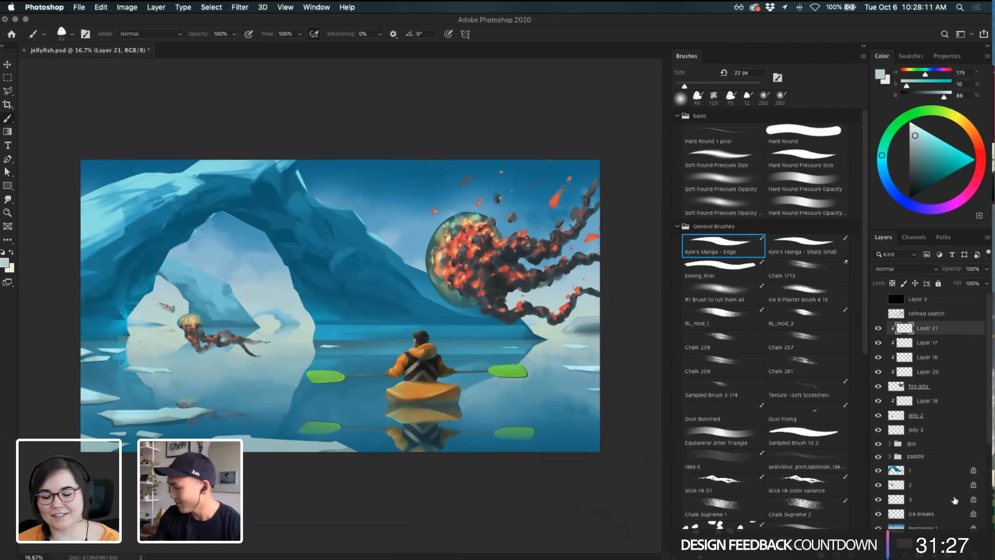
{"action": "key", "text": "super+alt+shift+n"}
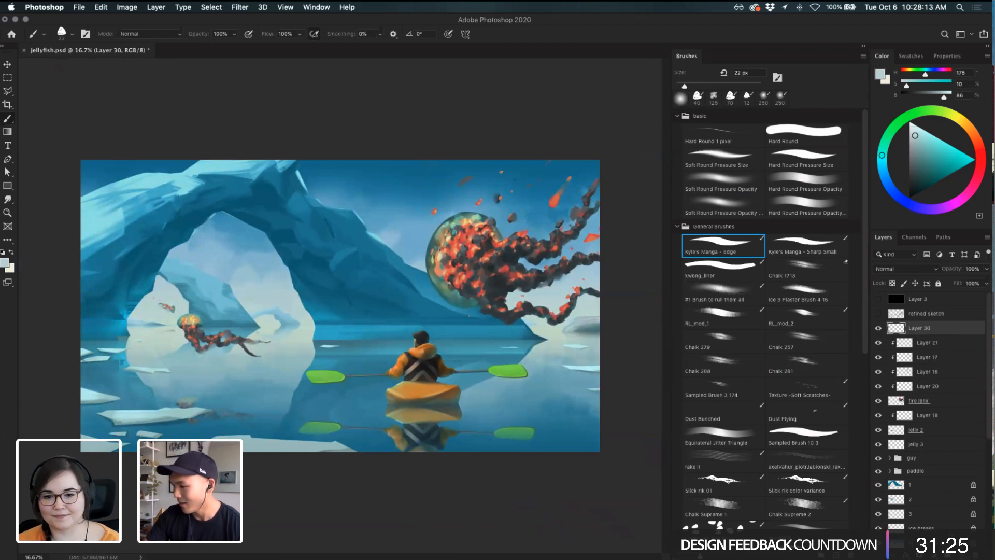
{"action": "left_click", "coordinate": [934, 110]}
- Sketch rough outlines around the large jellyfish's dome, its upper tentacle, the left paddle blade and the arch's inner edge, and undo them
{"action": "left_click_drag", "start_coordinate": [446, 291], "coordinate": [481, 312]}
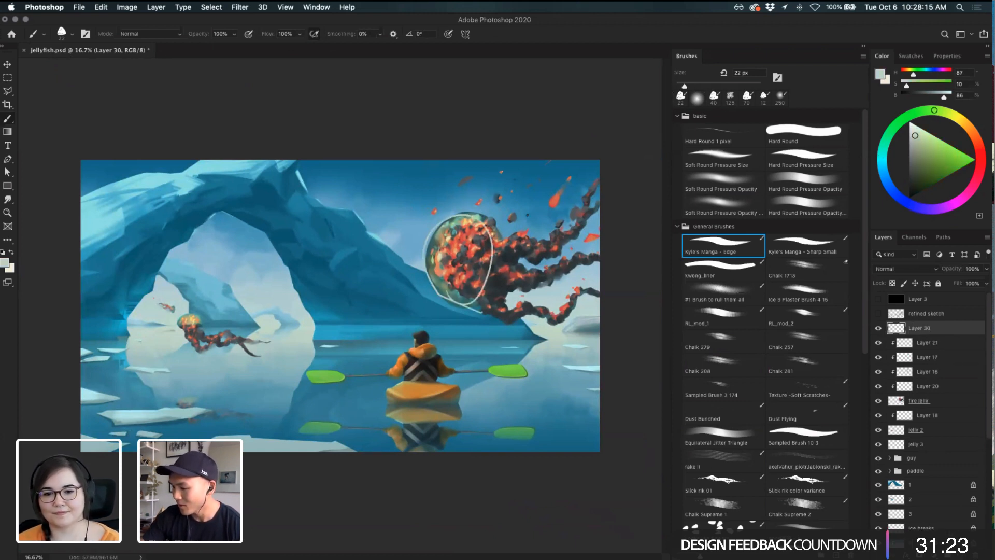
{"action": "key", "text": "super+z"}
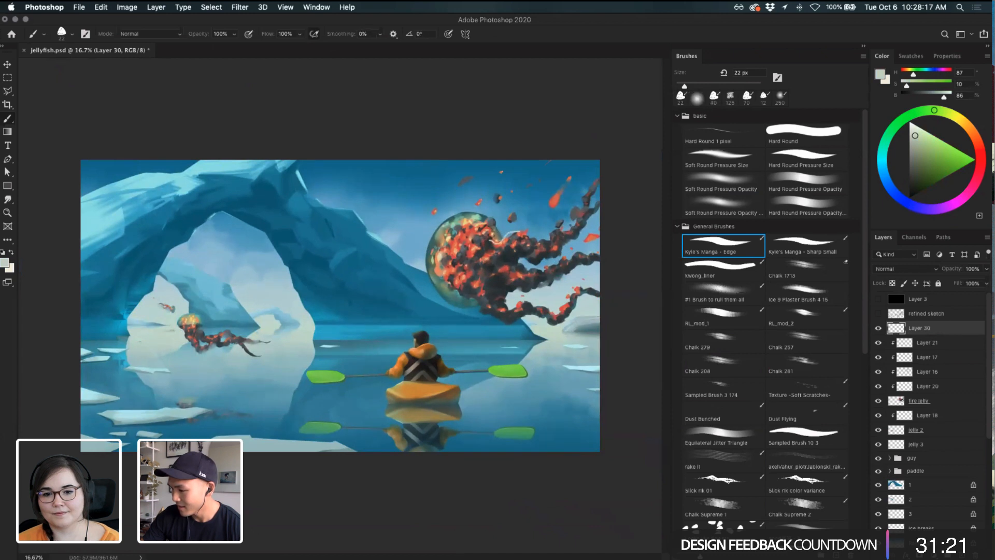
{"action": "mouse_move", "coordinate": [519, 233]}
{"action": "left_mouse_down"}
{"action": "mouse_move", "coordinate": [563, 232]}
{"action": "mouse_move", "coordinate": [599, 175]}
{"action": "left_mouse_up"}
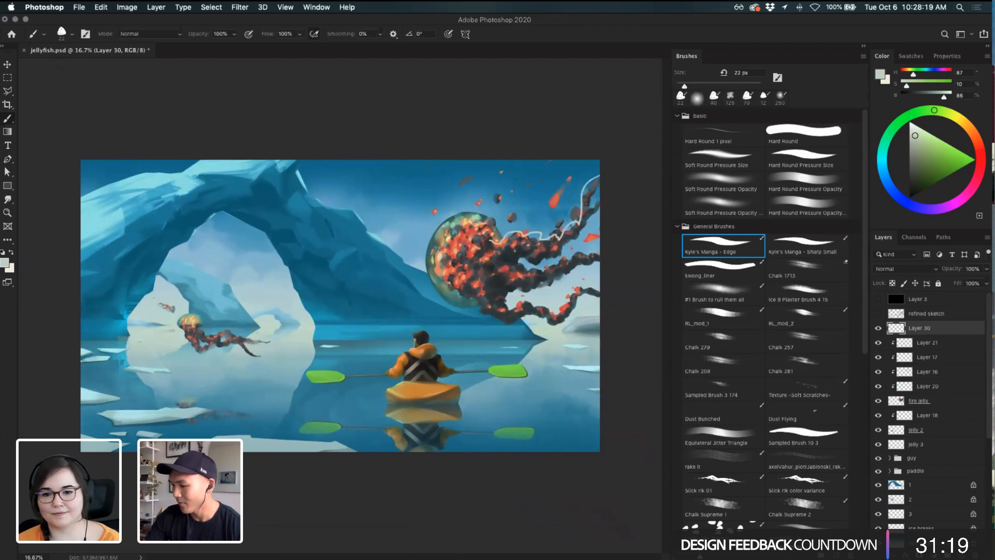
{"action": "key", "text": "super+z"}
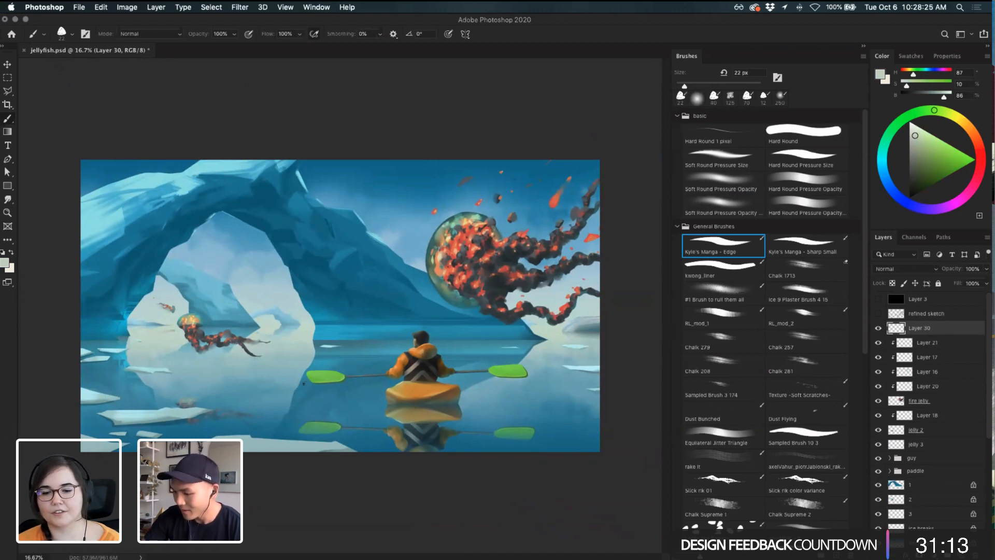
{"action": "mouse_move", "coordinate": [304, 384]}
{"action": "left_mouse_down"}
{"action": "mouse_move", "coordinate": [303, 363]}
{"action": "mouse_move", "coordinate": [347, 374]}
{"action": "left_mouse_up"}
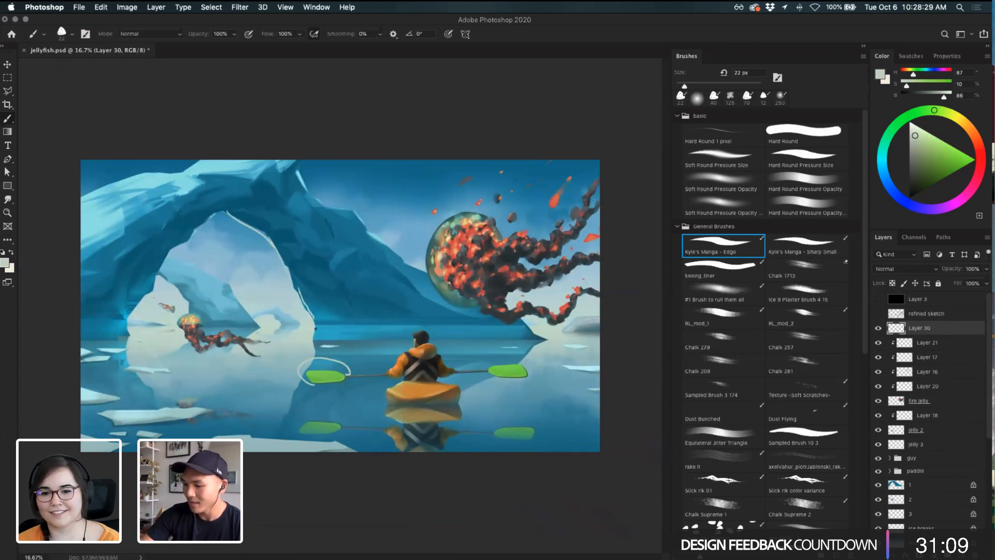
{"action": "key", "text": "super+z"}
{"action": "key", "text": "super+z"}
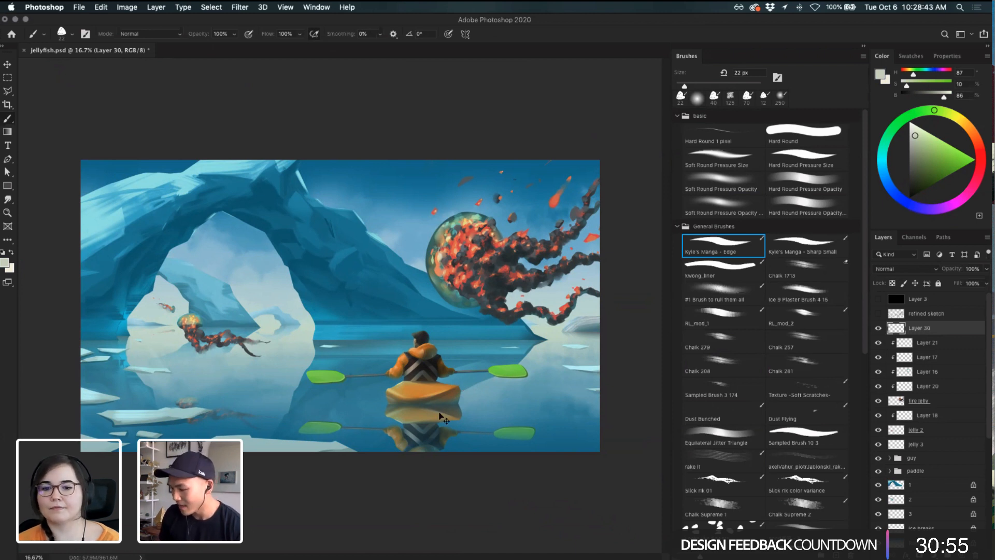
- Select the kayaker's reflection layer (guy copy) and prepare #1 Brush to rull them all in Multiply mode with foreground brightness 19
{"action": "left_click", "coordinate": [447, 415], "text": "super"}
{"action": "scroll", "coordinate": [895, 466], "scroll_direction": "down", "scroll_amount": 3}
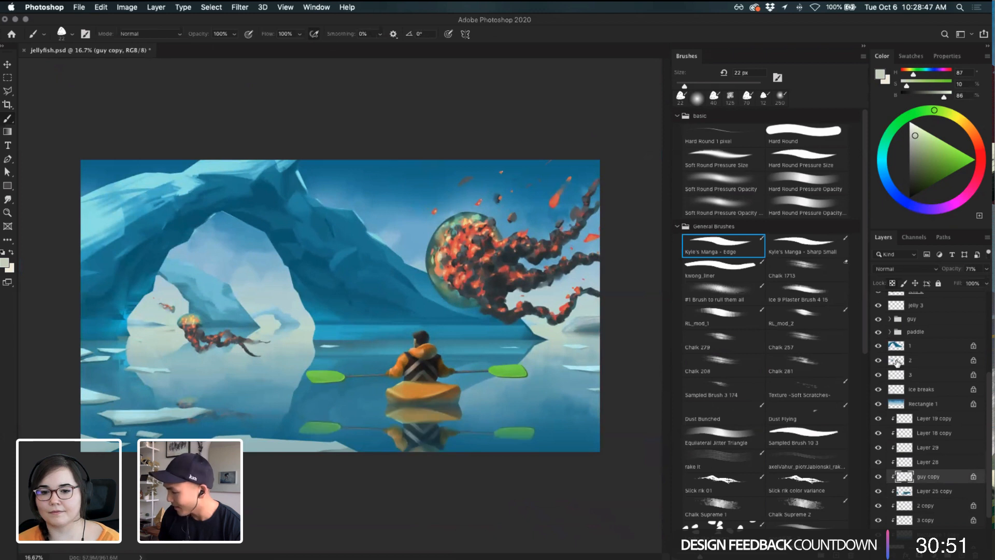
{"action": "left_click", "coordinate": [910, 183]}
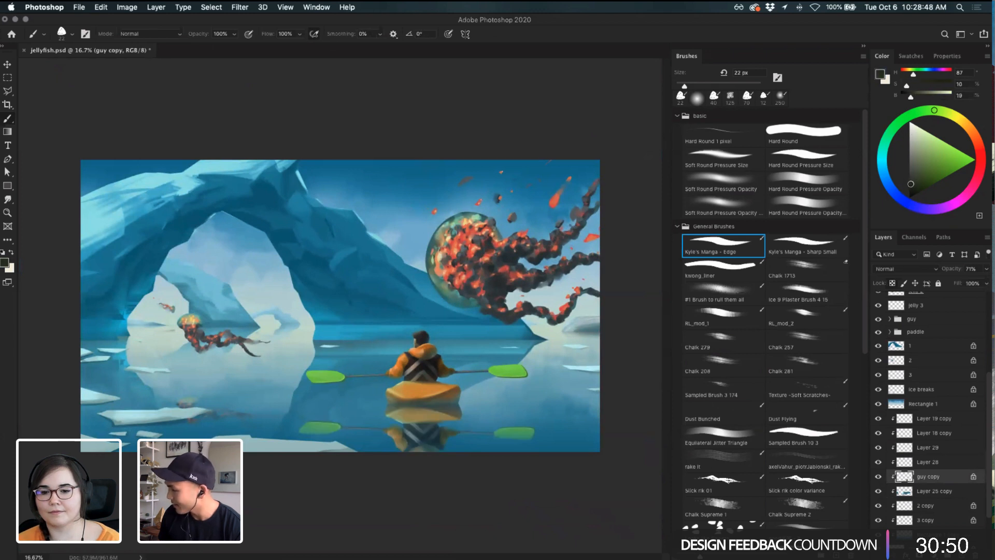
{"action": "left_click", "coordinate": [730, 206]}
{"action": "left_click", "coordinate": [734, 289]}
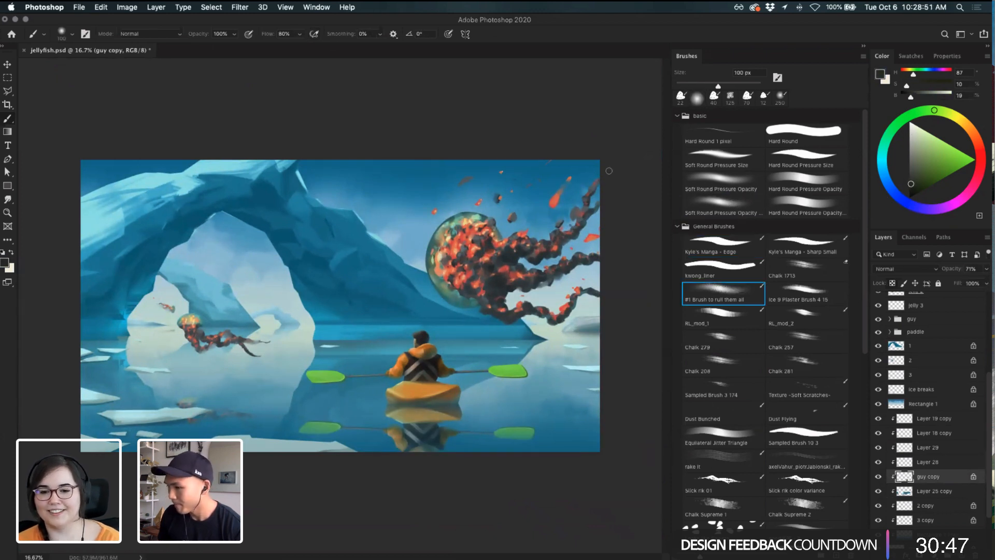
{"action": "left_click", "coordinate": [132, 34]}
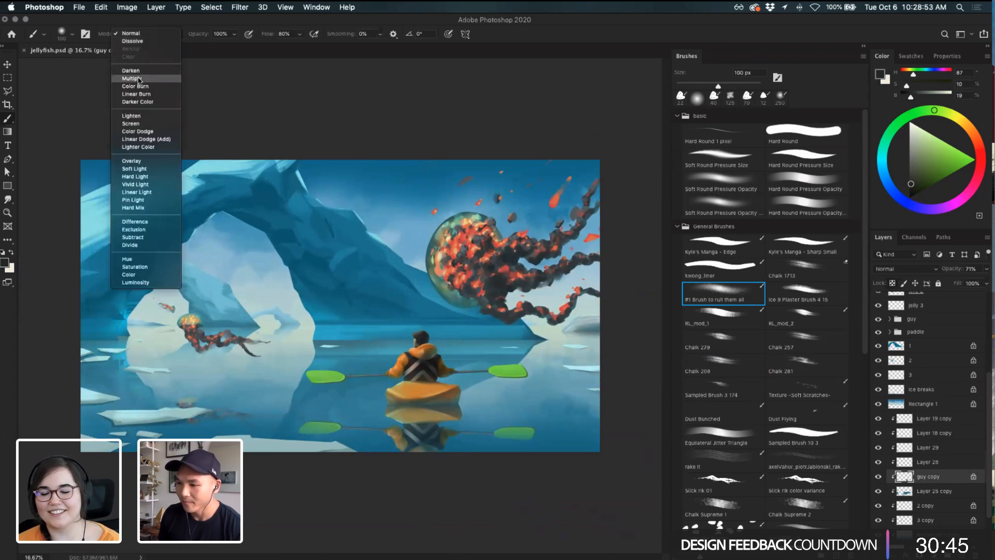
{"action": "left_click", "coordinate": [136, 80]}
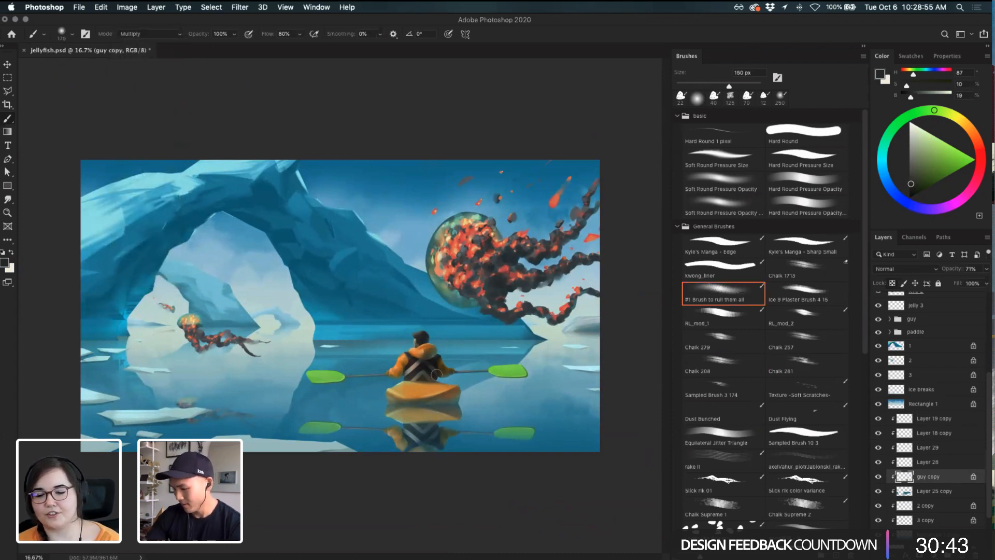
- Try the Multiply brush at 500 px over the kayak, and reduce its size to 200 px
{"action": "key", "text": "bracketright"}
{"action": "key", "text": "bracketright"}
{"action": "key", "text": "bracketright"}
{"action": "key", "text": "bracketright"}
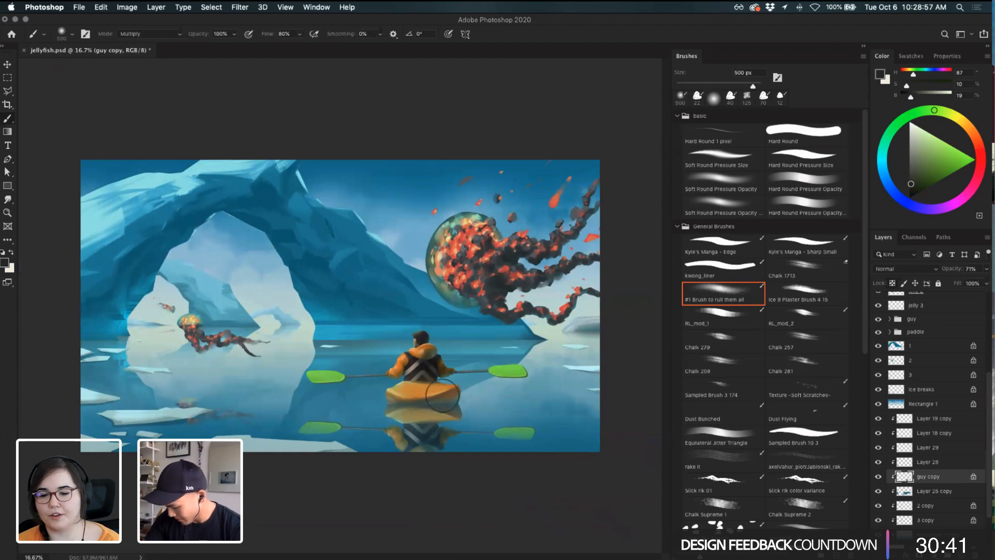
{"action": "key", "text": "bracketleft"}
{"action": "key", "text": "bracketleft"}
{"action": "key", "text": "bracketleft"}
{"action": "key", "text": "bracketleft"}
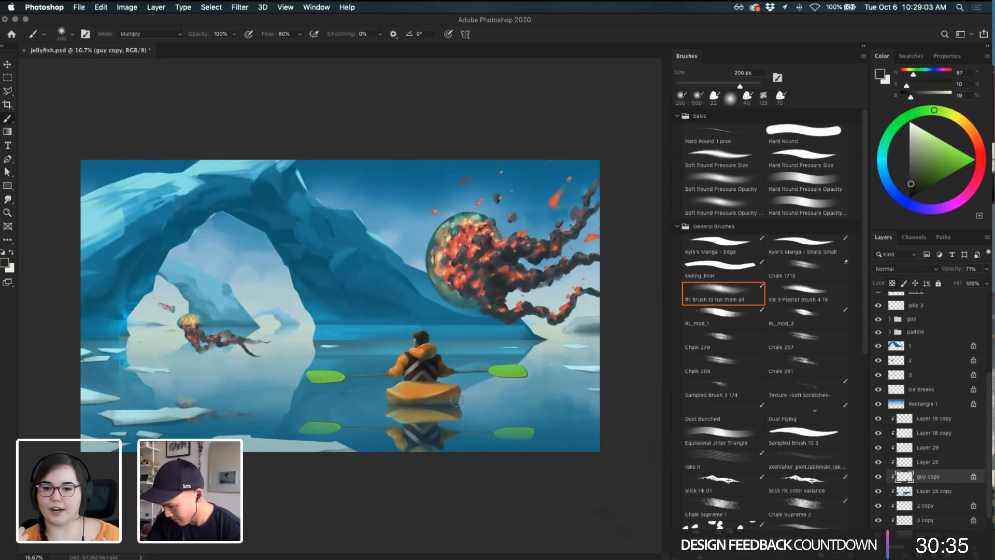
- Pick the distant iceberg's layer 2 and the large ice arch's layer 1 from the painting, and return to the brush
{"action": "key", "text": "v"}
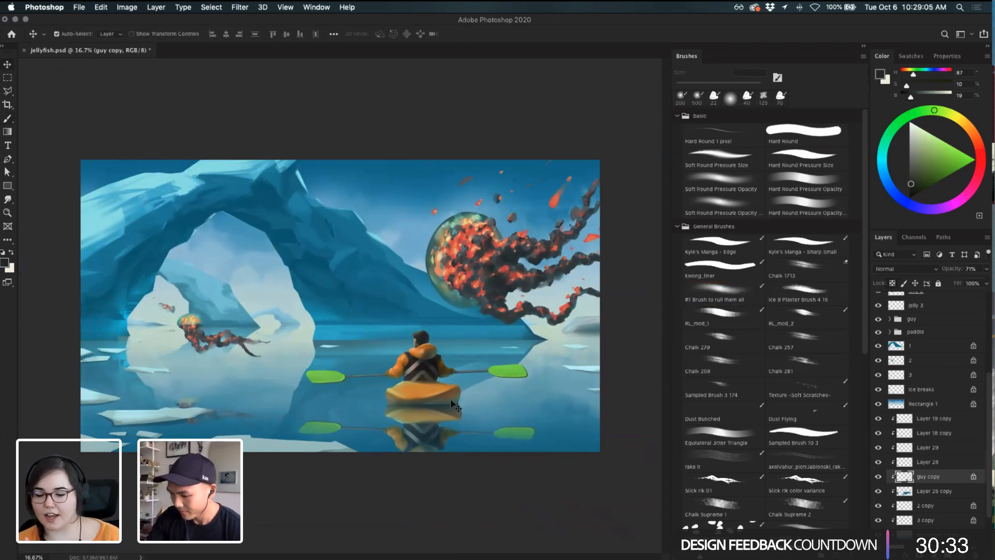
{"action": "left_click", "coordinate": [254, 331]}
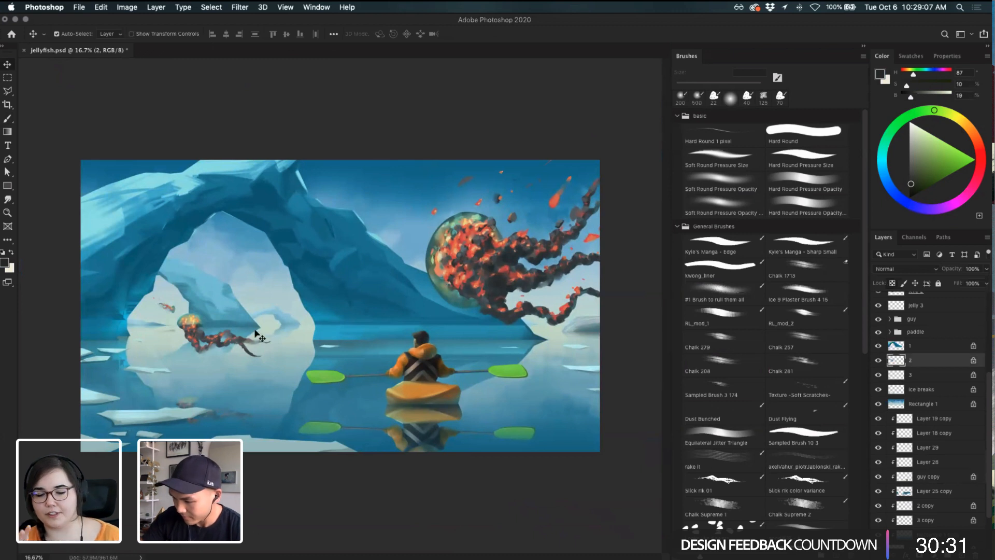
{"action": "key", "text": "b"}
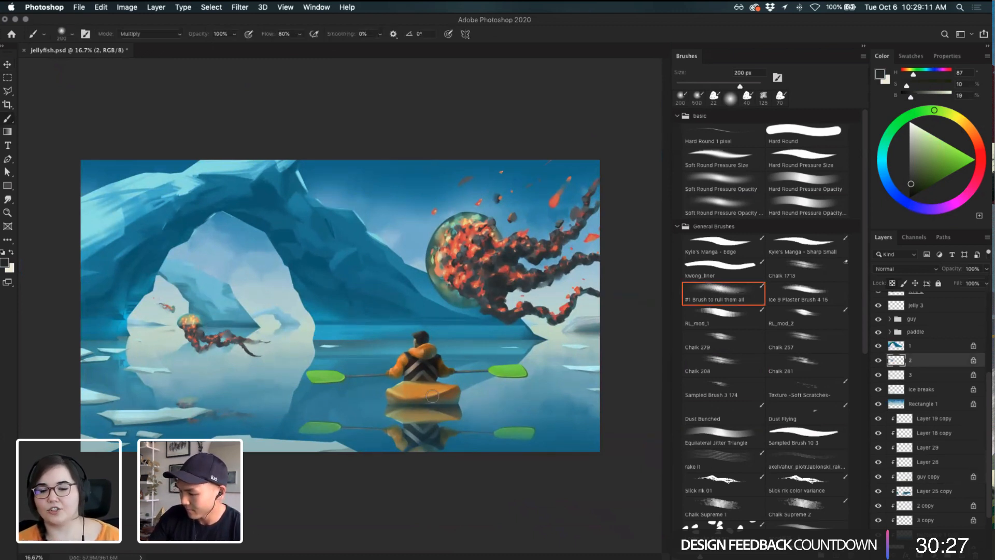
{"action": "key", "text": "v"}
{"action": "left_click", "coordinate": [367, 335]}
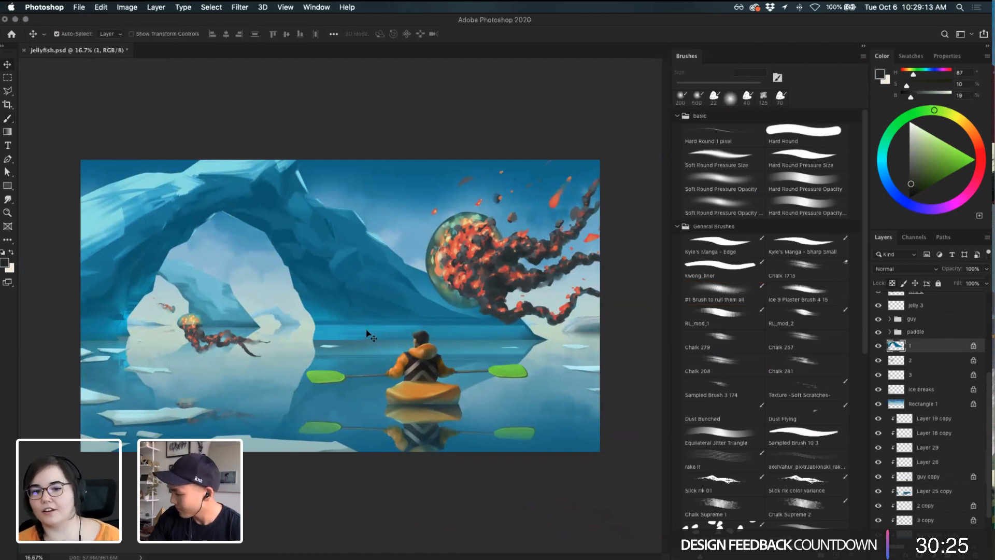
{"action": "key", "text": "b"}
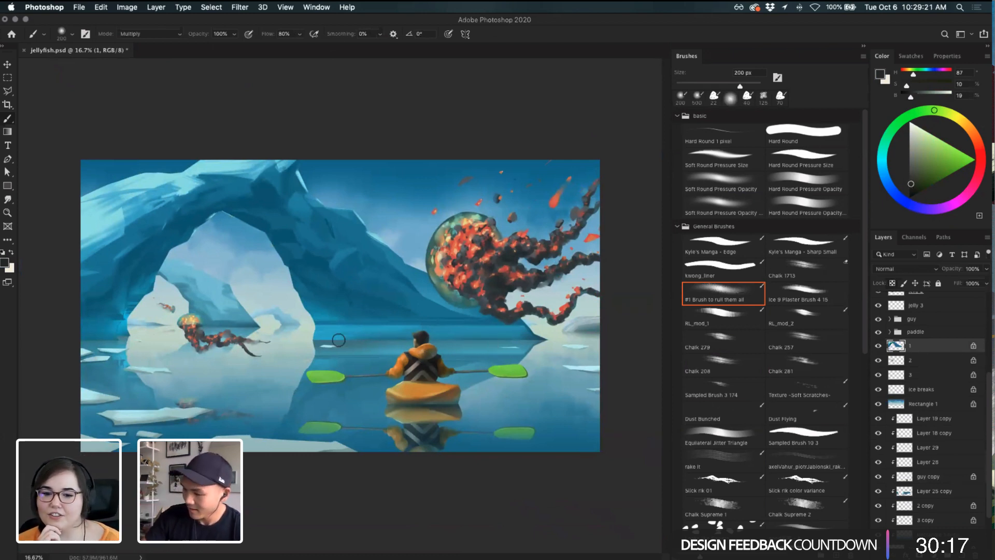
- Make a rectangular selection over the water from the waterline at the arch's inner edge to beyond the iceberg's tip
{"action": "left_click", "coordinate": [7, 79]}
{"action": "left_click_drag", "start_coordinate": [320, 326], "coordinate": [574, 377]}
{"action": "left_click", "coordinate": [364, 317]}
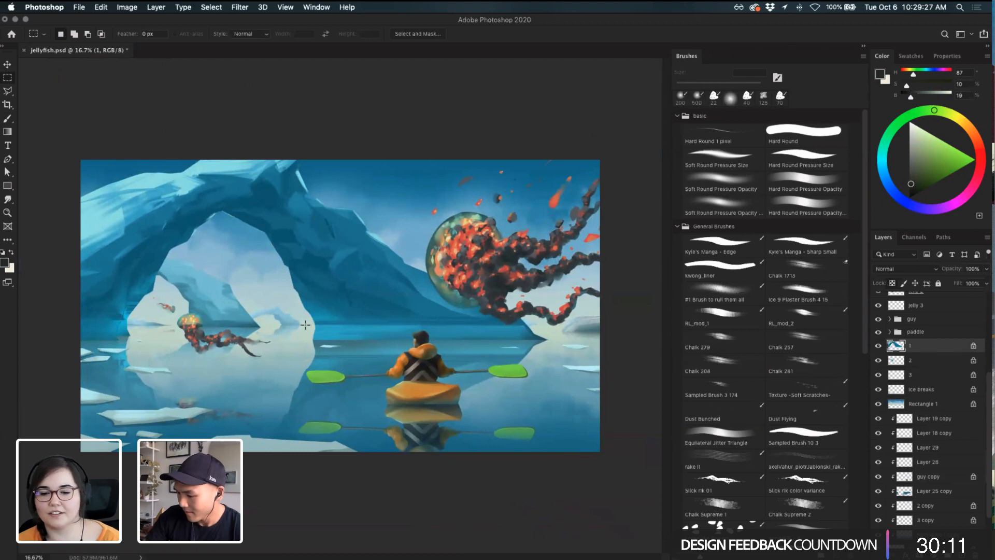
{"action": "left_click_drag", "start_coordinate": [305, 324], "coordinate": [573, 364]}
{"action": "key", "text": "b"}
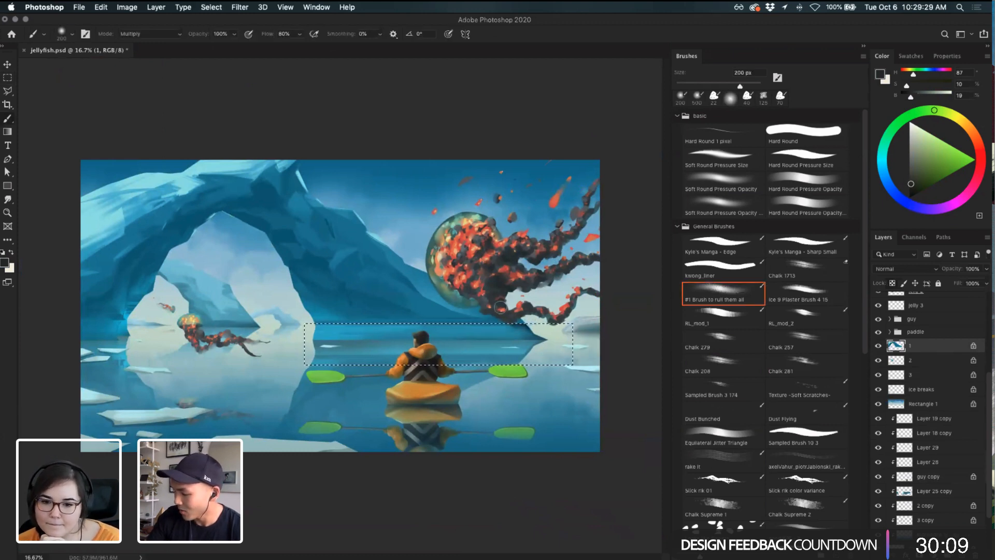
- Try to darken the iceberg's waterline inside the selection with a 500 px Multiply brush, undo the stroke, and deselect
{"action": "key", "text": "bracketright"}
{"action": "key", "text": "bracketright"}
{"action": "key", "text": "bracketright"}
{"action": "key", "text": "bracketright"}
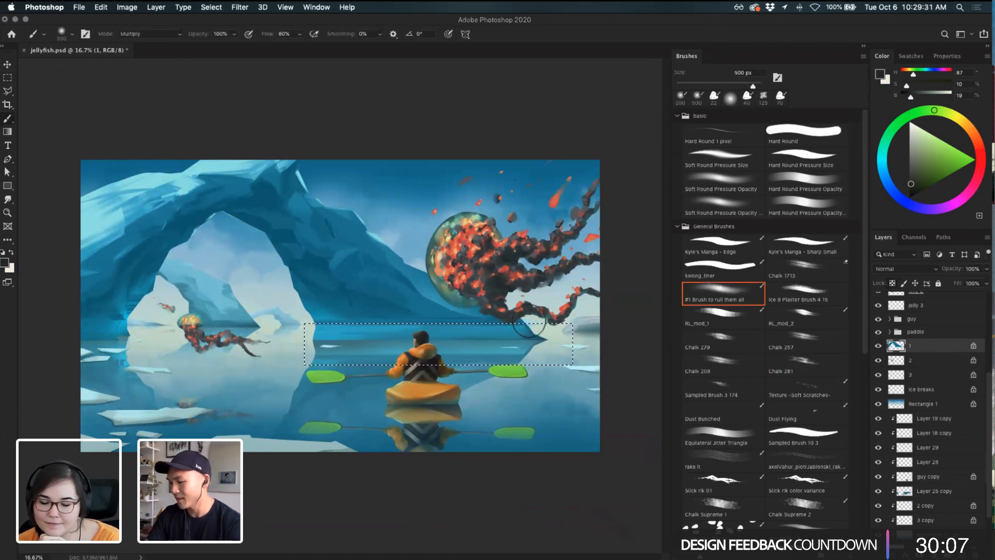
{"action": "left_click_drag", "start_coordinate": [469, 327], "coordinate": [553, 334]}
{"action": "key", "text": "super+z"}
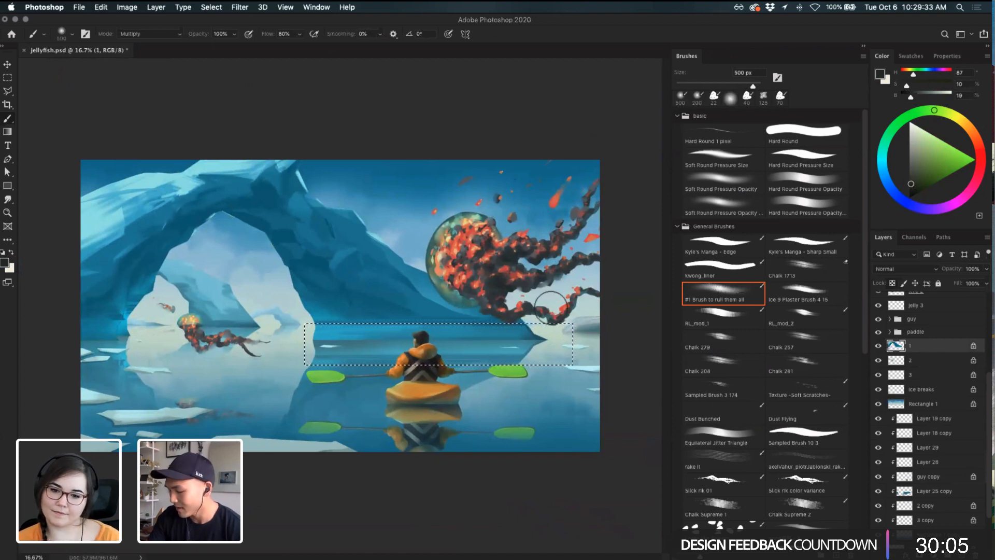
{"action": "key", "text": "super+d"}
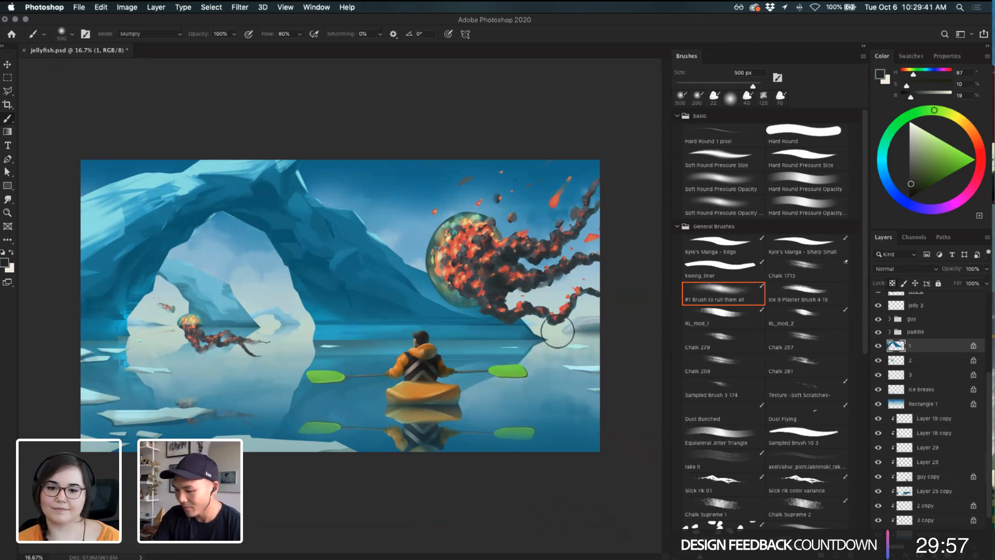
- Save the painting with Layer 19 copy selected, and add a new layer above it, beneath Rectangle 1
{"action": "key", "text": "v"}
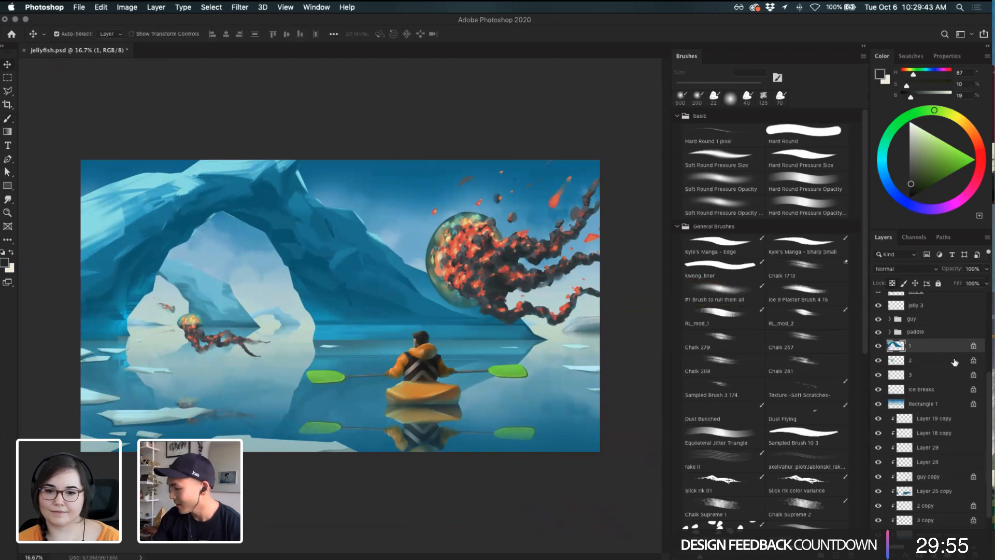
{"action": "scroll", "coordinate": [988, 384], "scroll_direction": "up", "scroll_amount": 5}
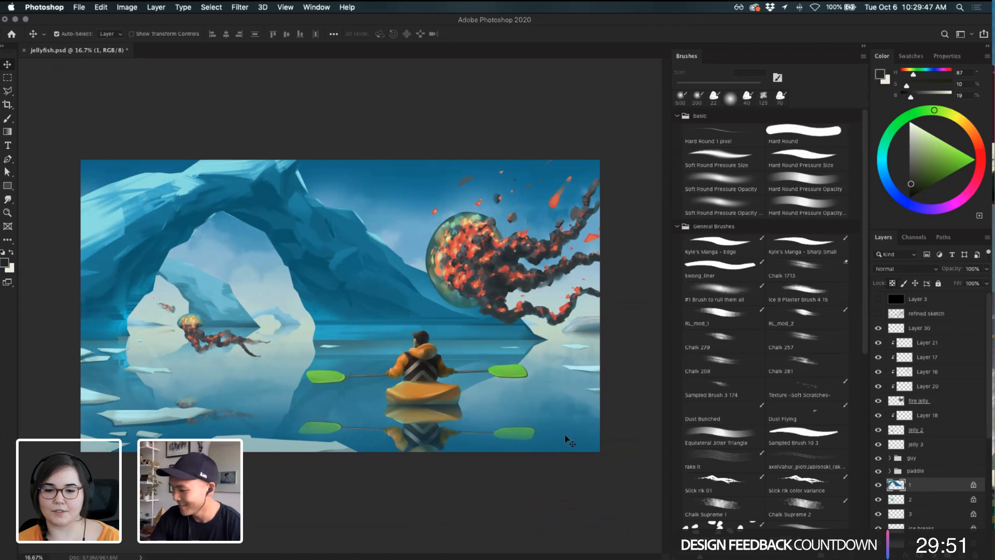
{"action": "left_click", "coordinate": [533, 389]}
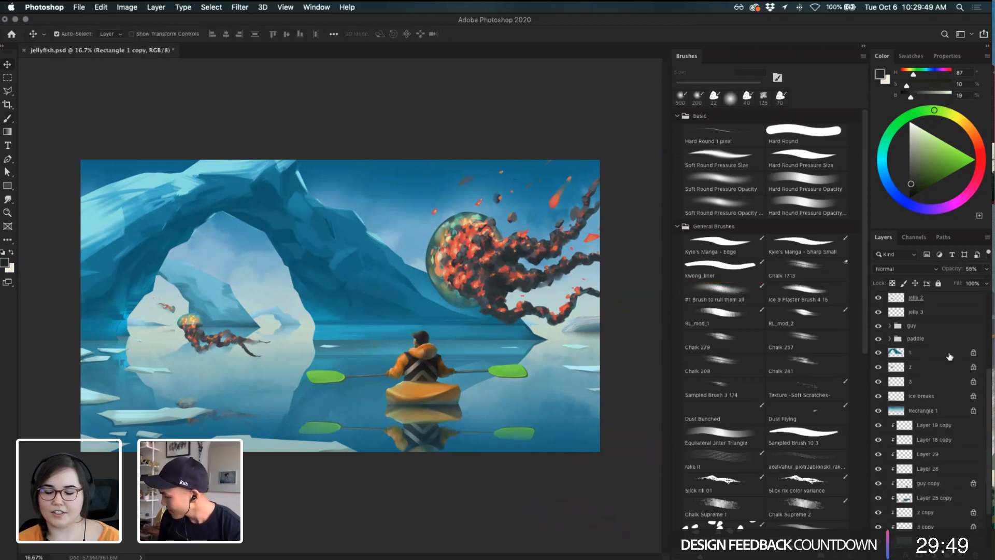
{"action": "scroll", "coordinate": [933, 393], "scroll_direction": "down", "scroll_amount": 1}
{"action": "left_click", "coordinate": [944, 421]}
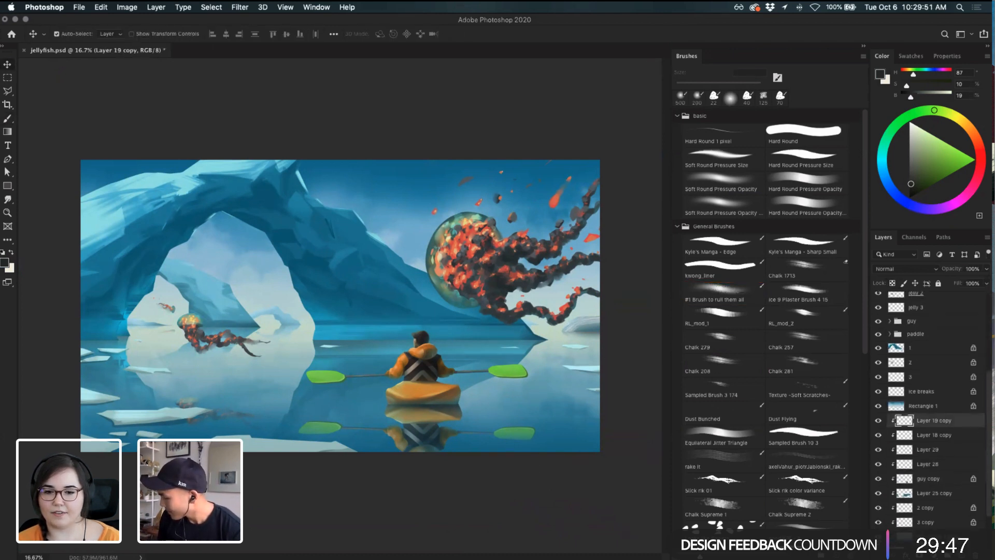
{"action": "key", "text": "super+s"}
{"action": "key", "text": "super+alt+shift+n"}
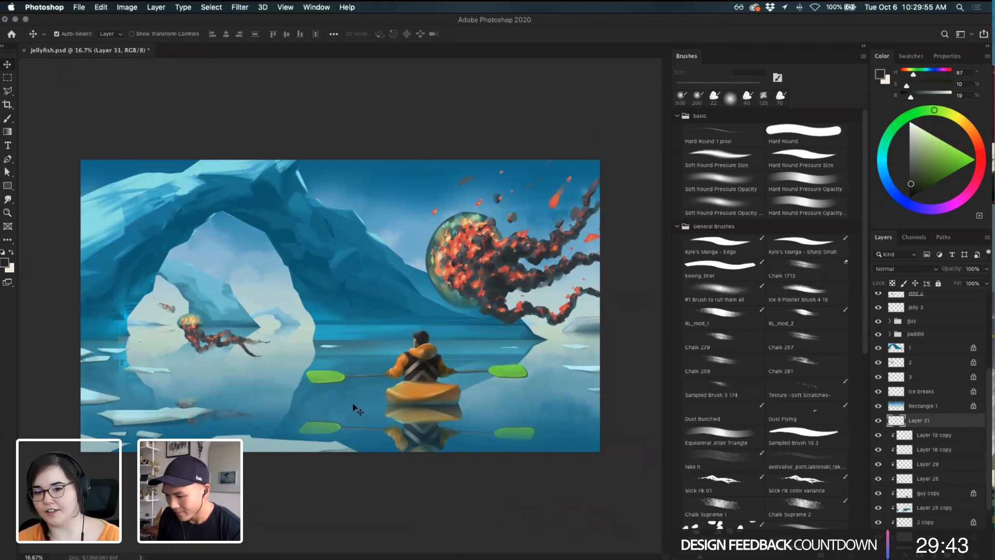
- Add a new layer above Layer 21 and clip it to the large fire jellyfish
{"action": "left_click", "coordinate": [445, 239]}
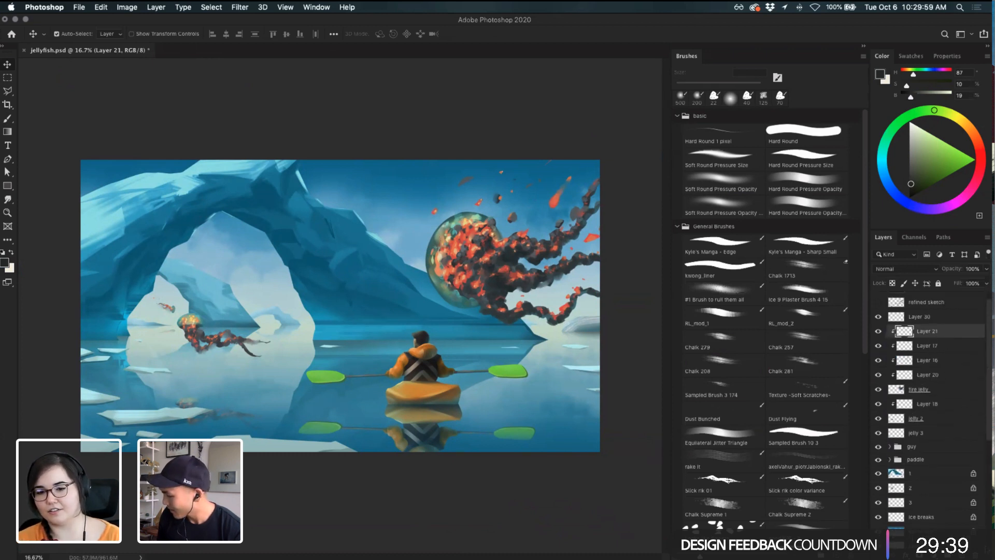
{"action": "left_click", "coordinate": [962, 555]}
{"action": "key", "text": "super+alt+g"}
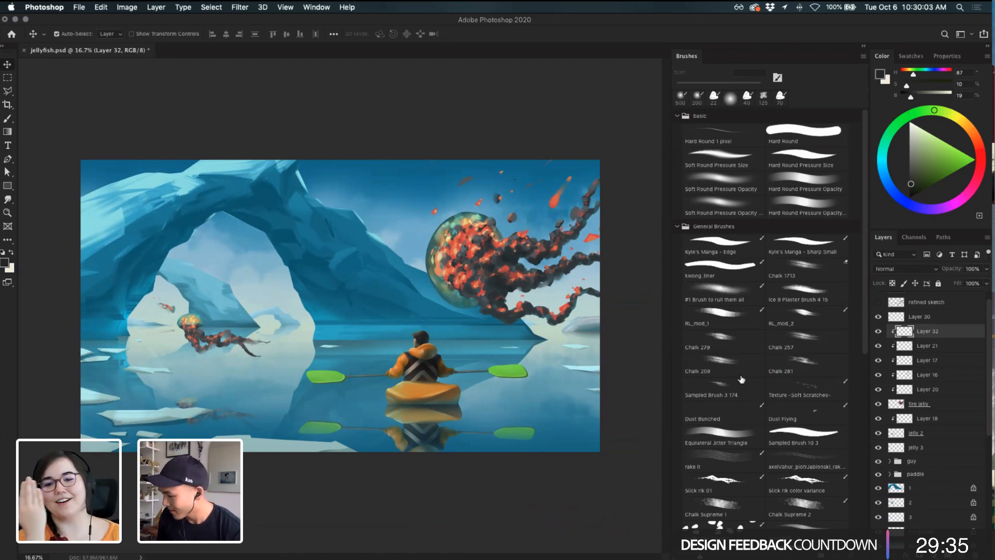
- Choose the kwong_liner brush, set a light grey foreground with saturation 4 and brightness 84, and enlarge the brush to 40 px
{"action": "left_click", "coordinate": [735, 275]}
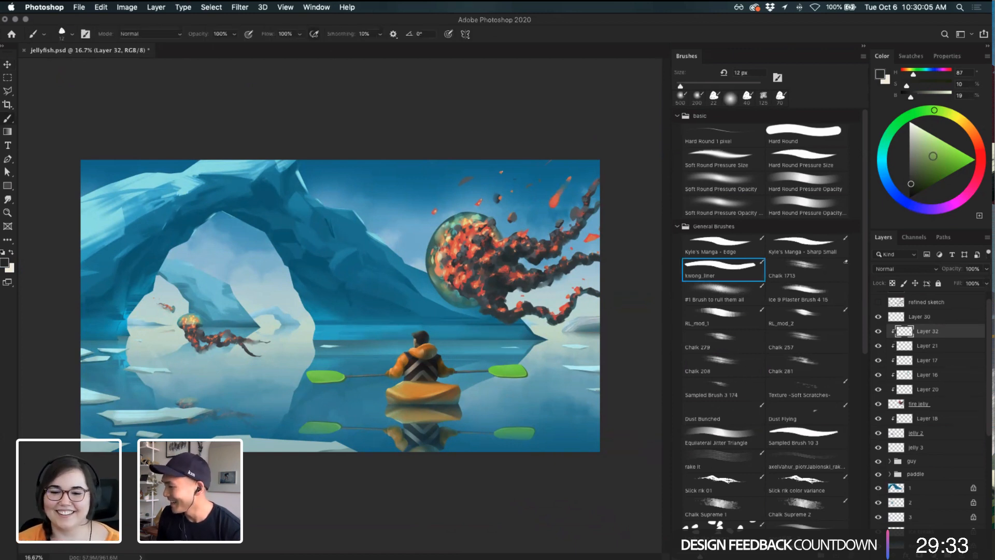
{"action": "left_click_drag", "start_coordinate": [928, 153], "coordinate": [912, 136]}
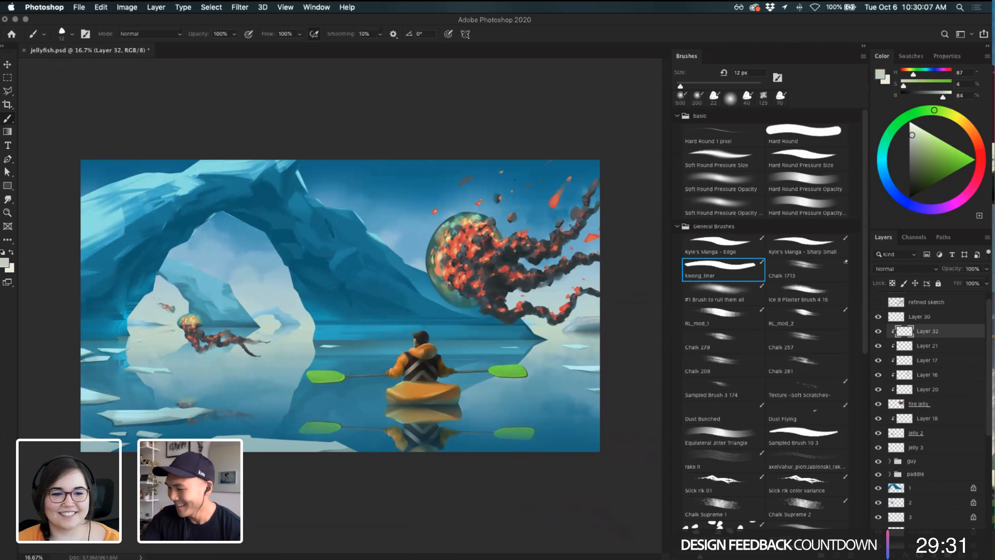
{"action": "key", "text": "bracketright"}
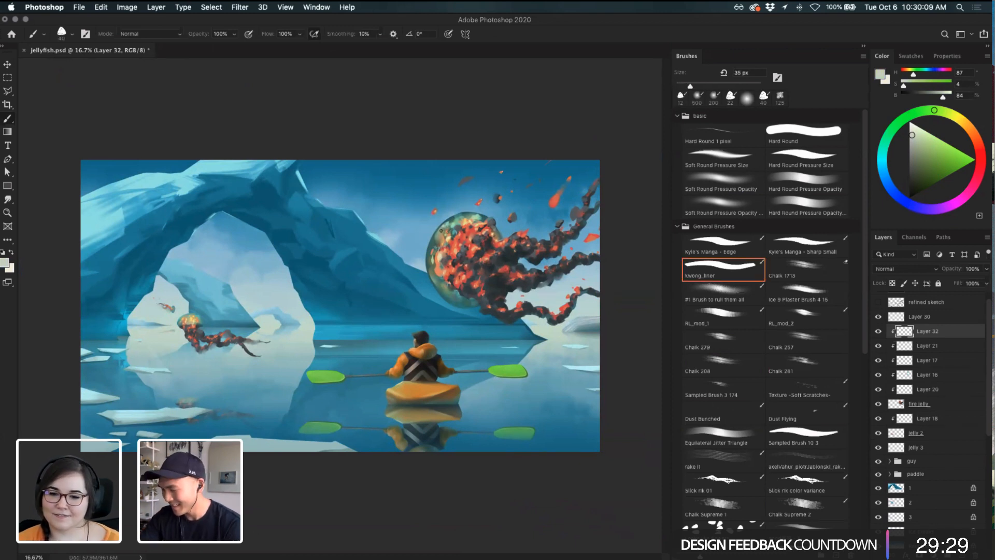
{"action": "key", "text": "bracketright"}
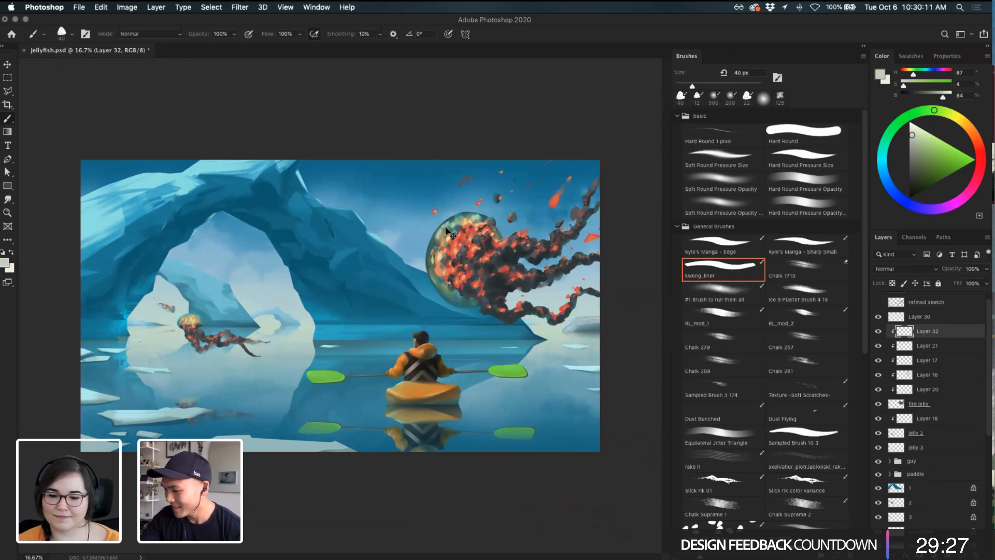
- Try highlights on the jellyfish's dome with the 12 px kwong_liner and a Soft Round Pressure Opacity brush, and undo the strokes
{"action": "left_click", "coordinate": [728, 291]}
{"action": "left_click", "coordinate": [715, 267]}
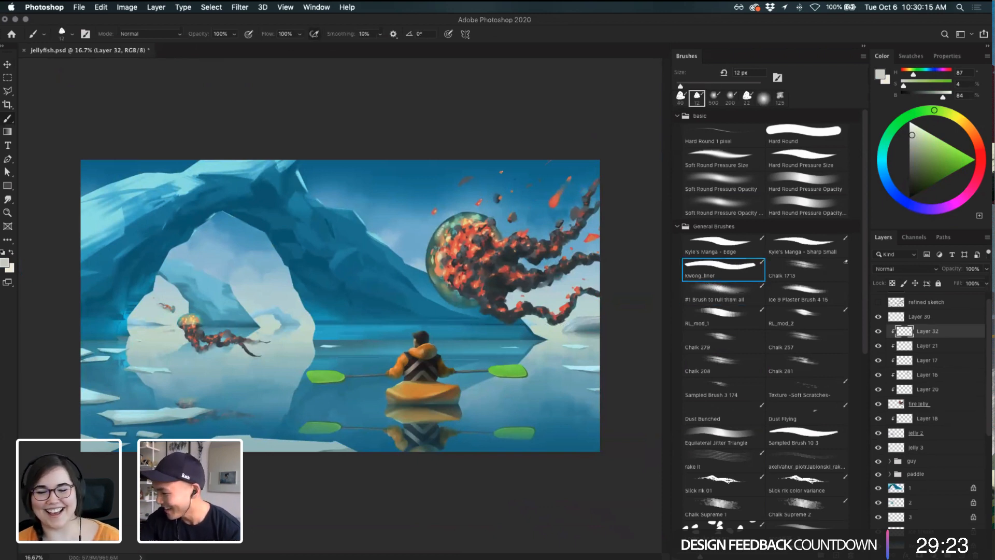
{"action": "left_click", "coordinate": [732, 206]}
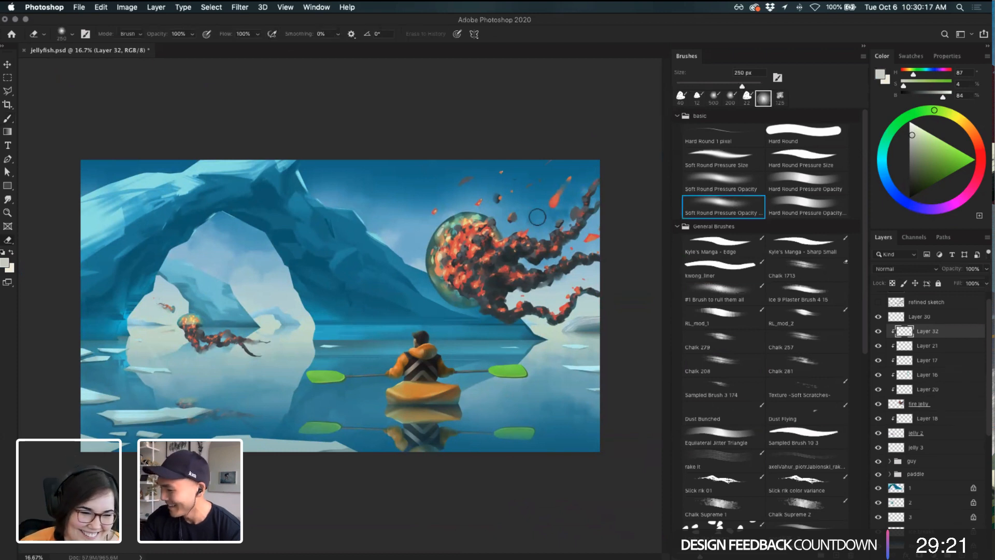
{"action": "key", "text": "e"}
{"action": "key", "text": "b"}
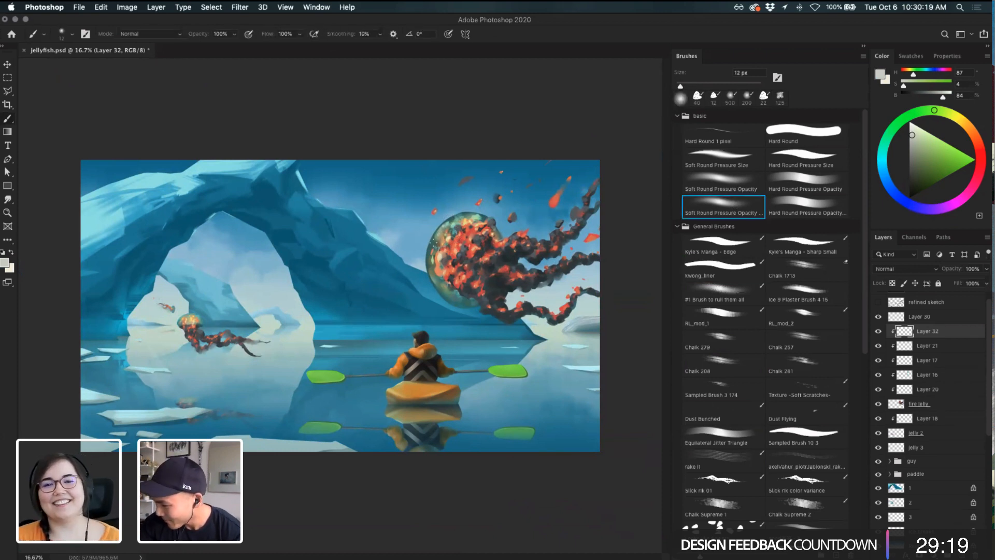
{"action": "key", "text": "super+z"}
{"action": "key", "text": "super+z"}
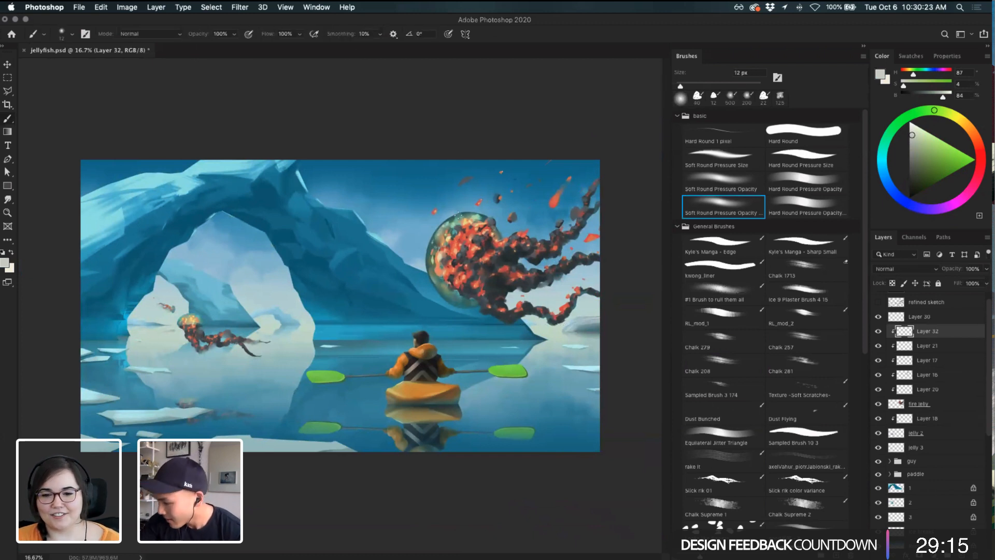
- Set the foreground to white, undo the last stroke, and choose the last Hard Round Pressure Opacity brush of the basic set
{"action": "key", "text": "x"}
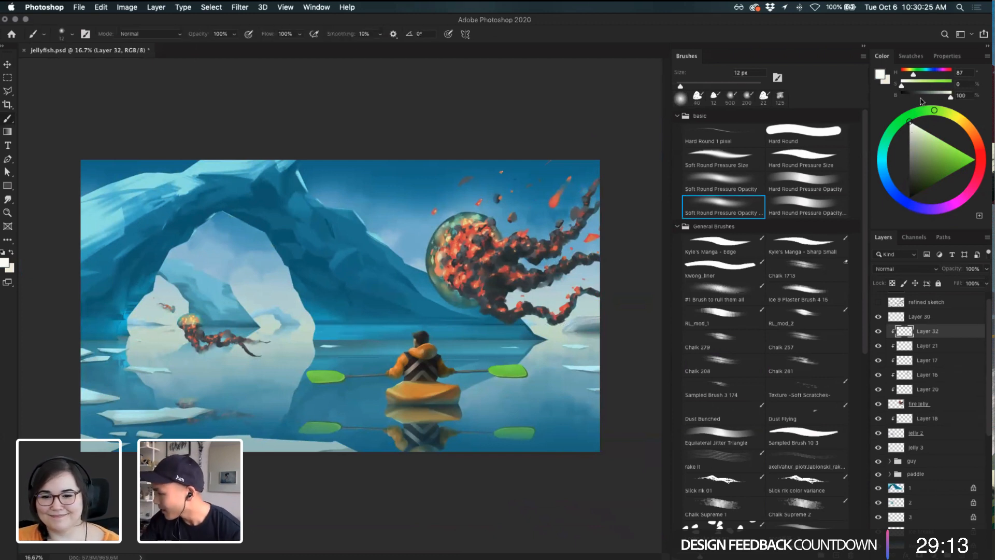
{"action": "key", "text": "super+z"}
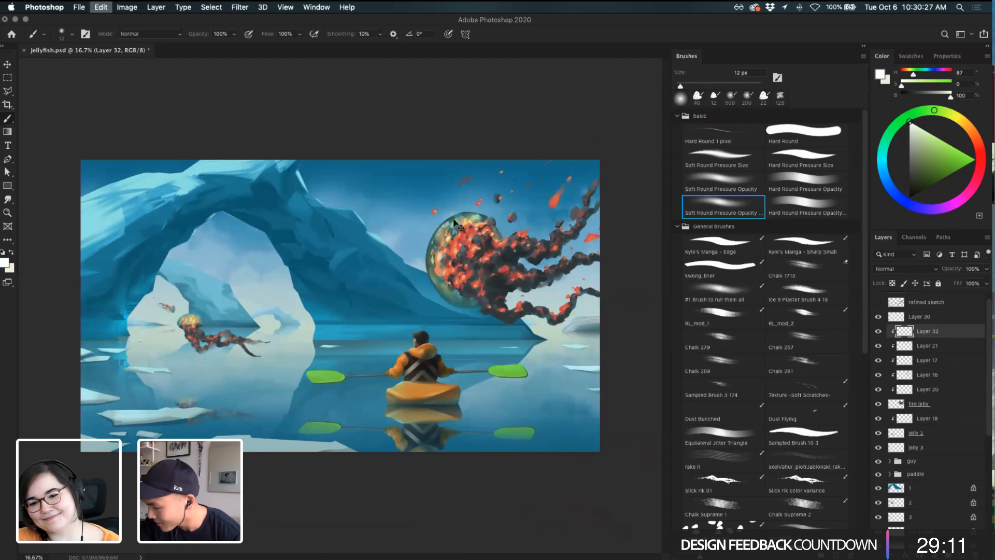
{"action": "left_click", "coordinate": [805, 197]}
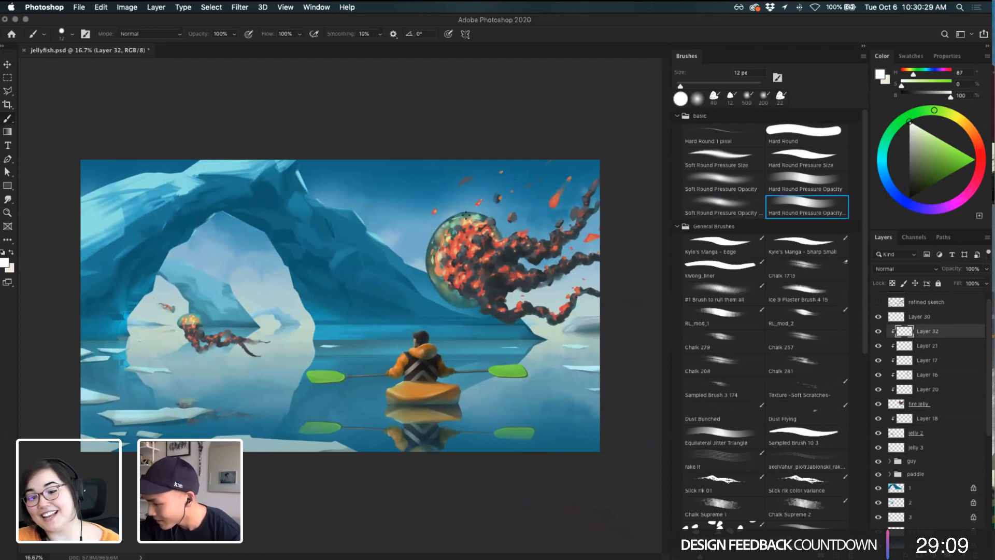
- Enlarge the Hard Round Pressure Opacity brush to 40 px and try white highlight strokes along the lower rim of the large jellyfish's dome
{"action": "key", "text": "bracketright"}
{"action": "key", "text": "bracketright"}
{"action": "key", "text": "bracketright"}
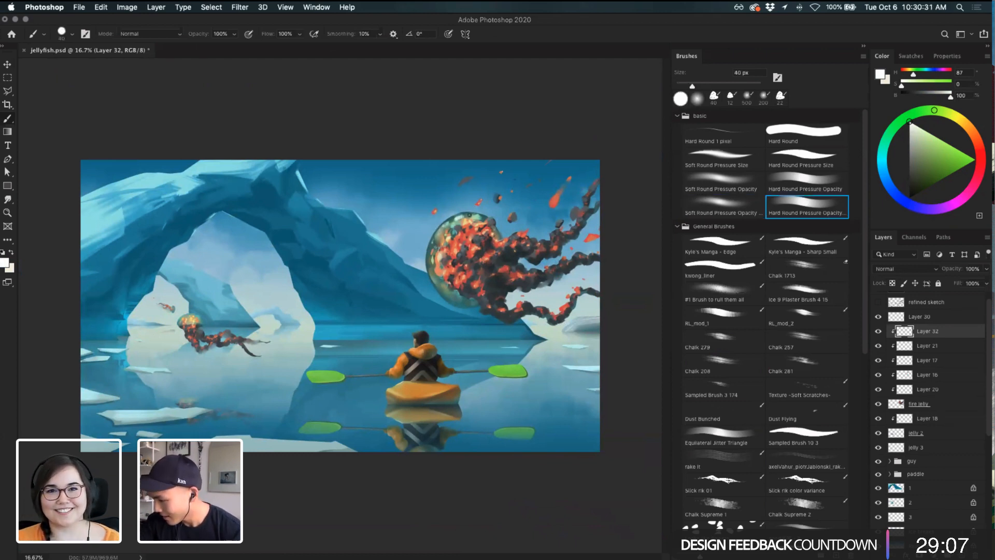
{"action": "key", "text": "super+z"}
{"action": "key", "text": "e"}
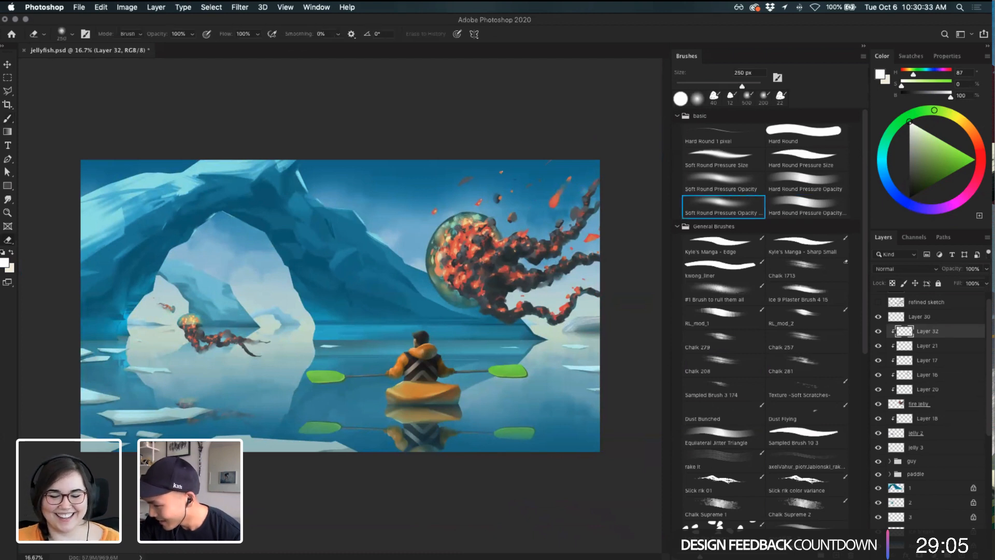
{"action": "key", "text": "b"}
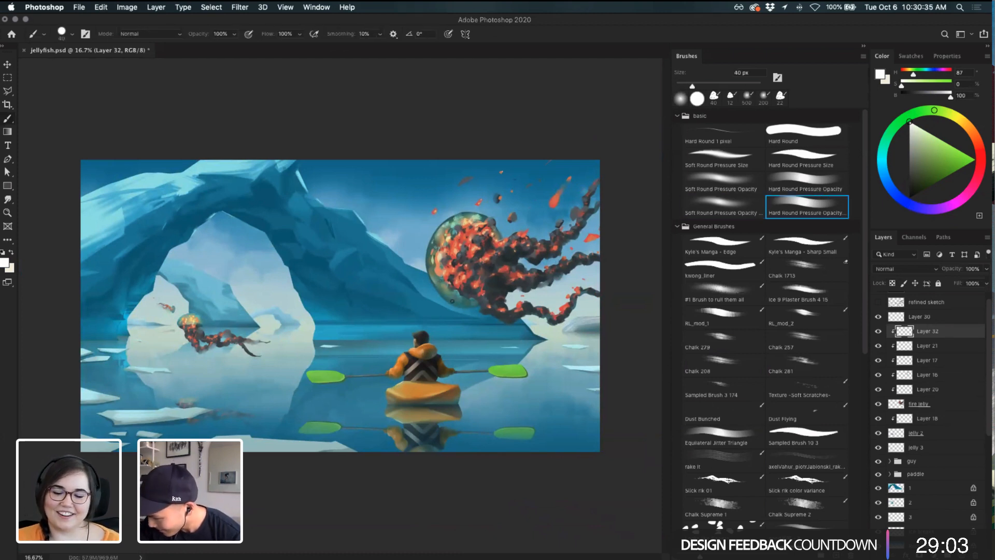
{"action": "left_click_drag", "start_coordinate": [451, 300], "coordinate": [467, 302]}
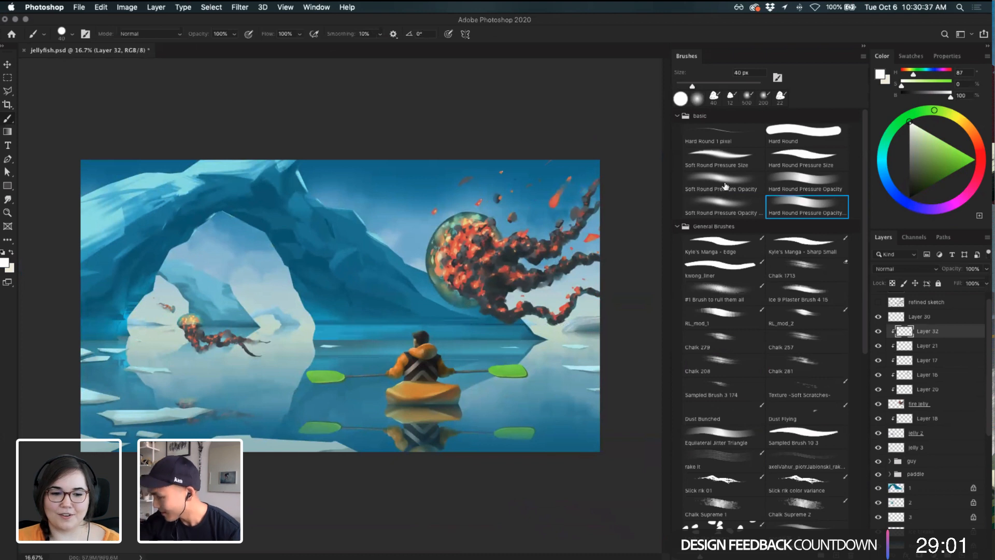
- Choose the other Hard Round Pressure Opacity brush, try a highlight on the dome's lower rim, and undo the strokes
{"action": "left_click", "coordinate": [806, 181]}
{"action": "left_click_drag", "start_coordinate": [451, 301], "coordinate": [464, 306]}
{"action": "key", "text": "super+z"}
{"action": "key", "text": "super+z"}
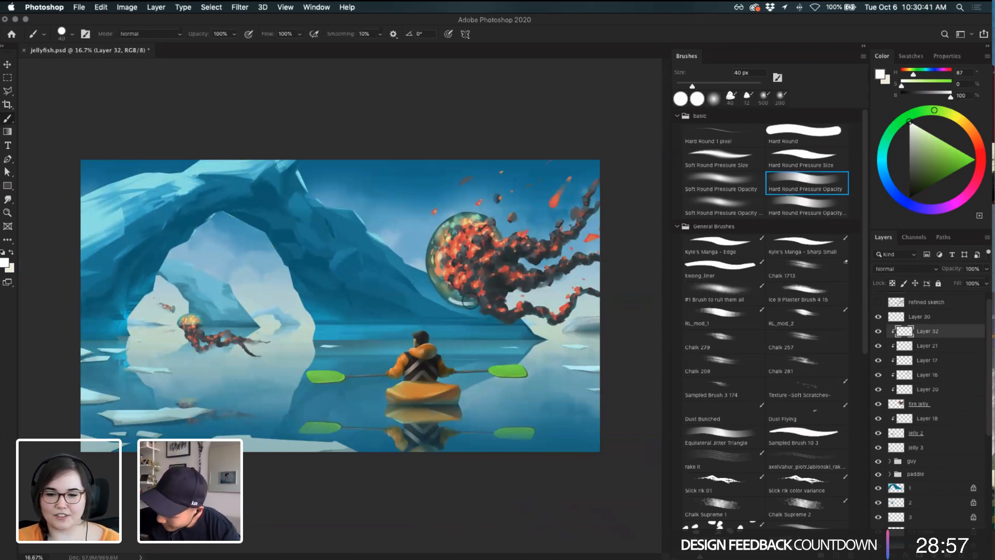
{"action": "key", "text": "e"}
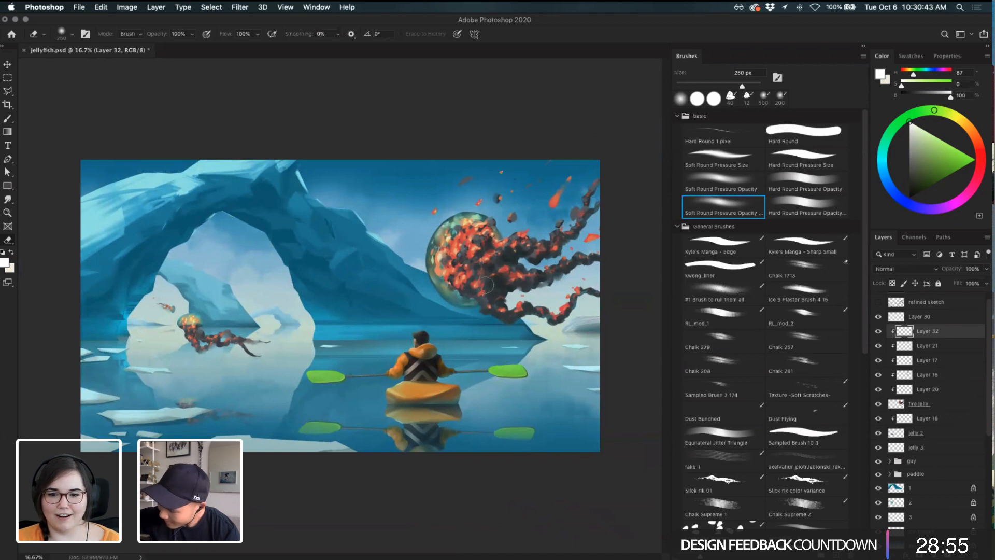
{"action": "key", "text": "b"}
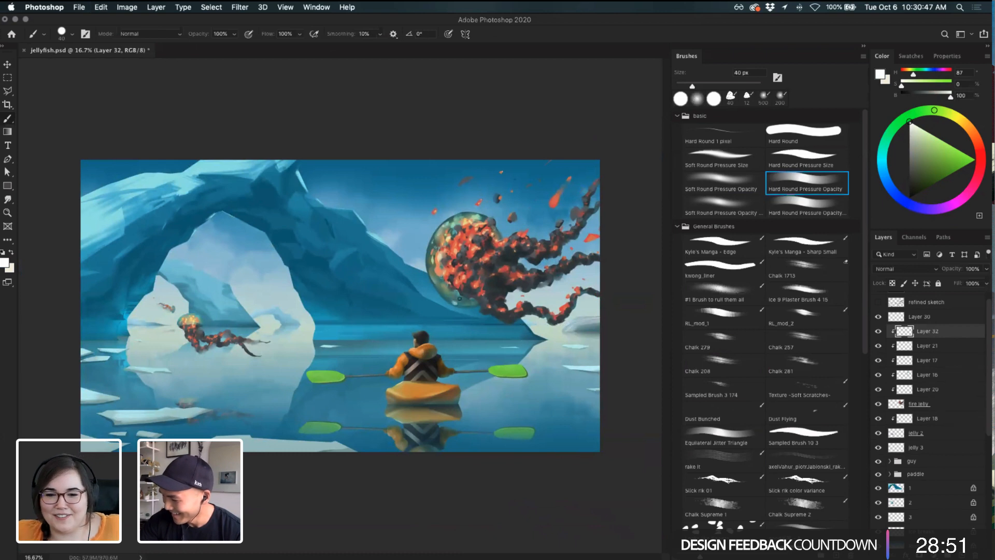
- Pick the kayak on the canvas and select its clipped highlight layer, hl, in the guy group
{"action": "left_click", "coordinate": [193, 316], "text": "super"}
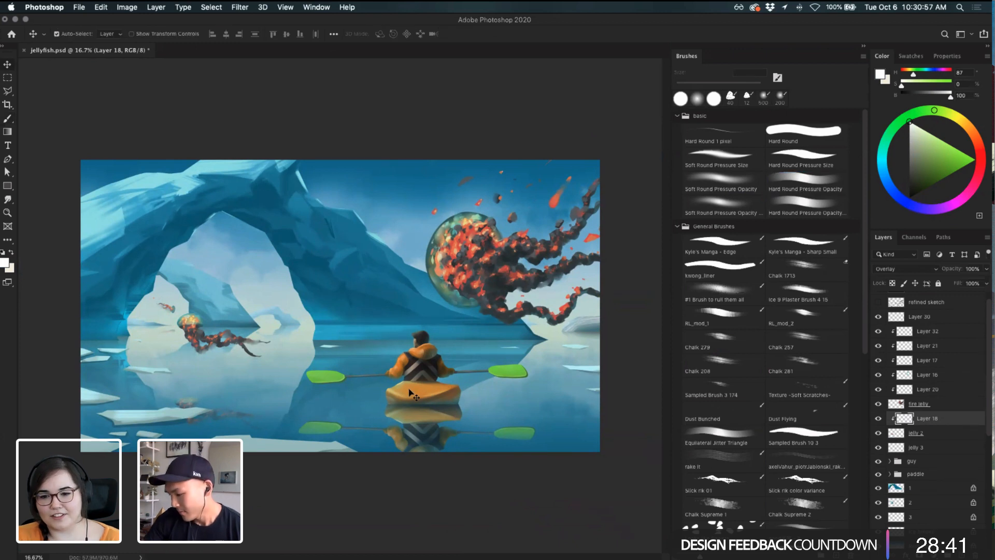
{"action": "left_click", "coordinate": [416, 408], "text": "super"}
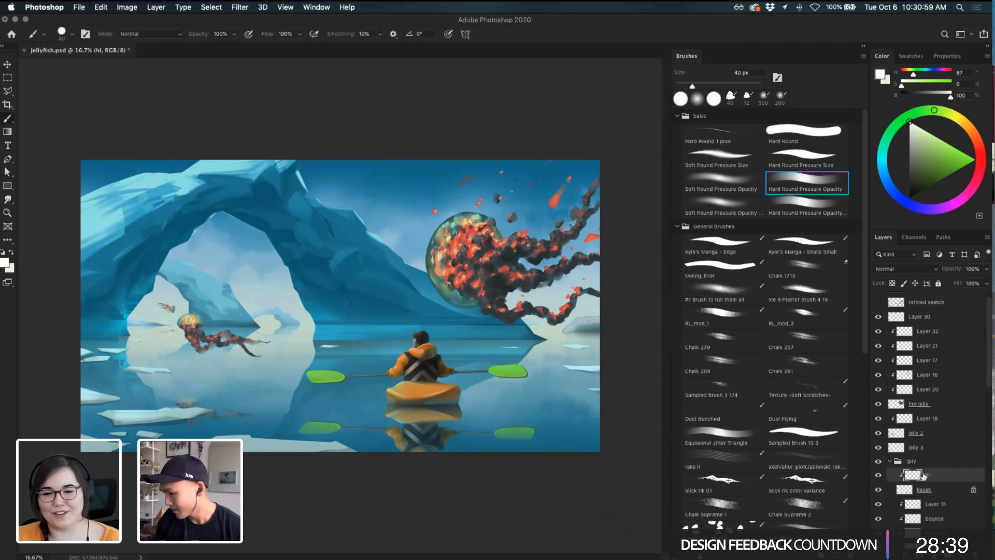
{"action": "left_click", "coordinate": [926, 475]}
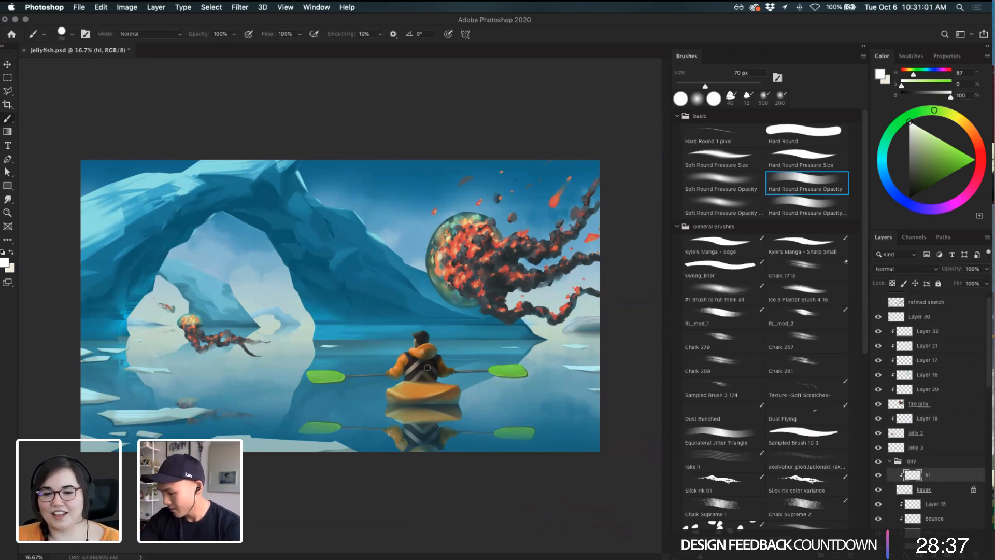
- Try a white highlight on the kayak's upper left with the 70 px brush, and undo the stroke
{"action": "left_click_drag", "start_coordinate": [400, 387], "coordinate": [415, 389]}
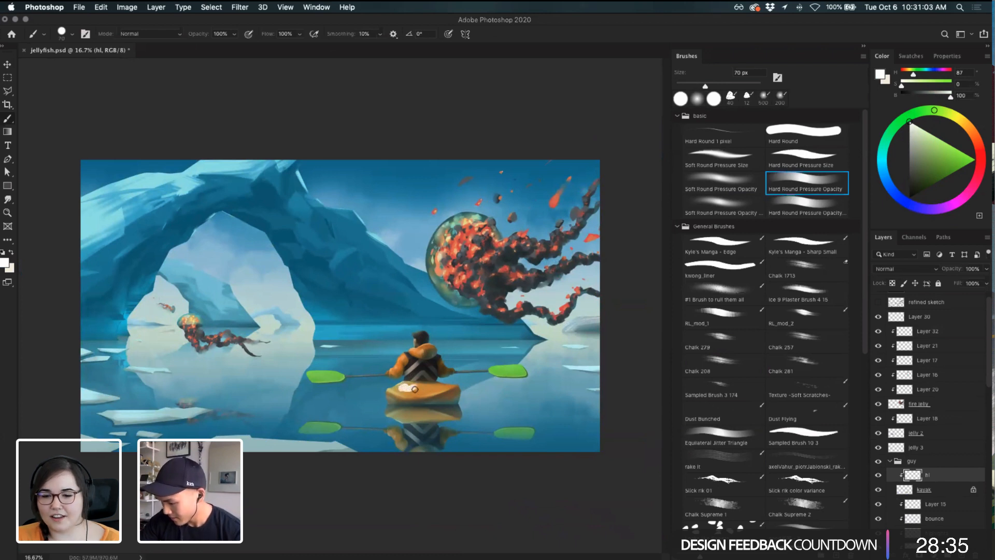
{"action": "key", "text": "super+z"}
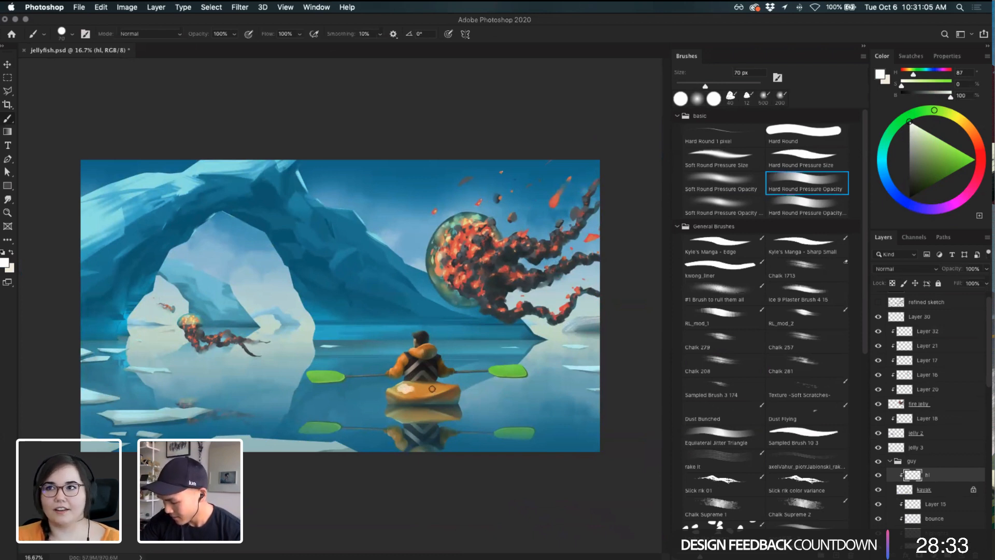
{"action": "key", "text": "e"}
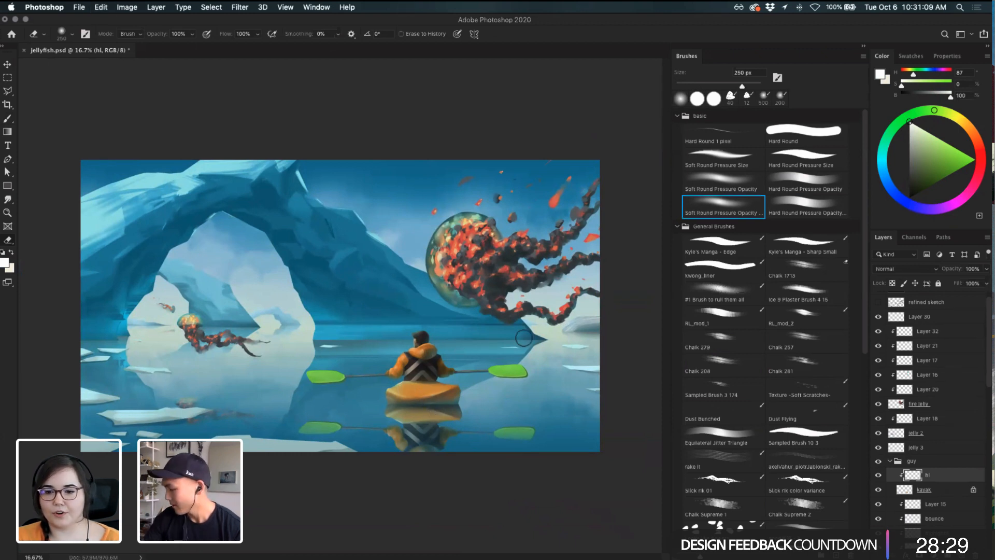
- Add a new layer above the hl layer, clipped to the kayak
{"action": "left_click", "coordinate": [962, 545]}
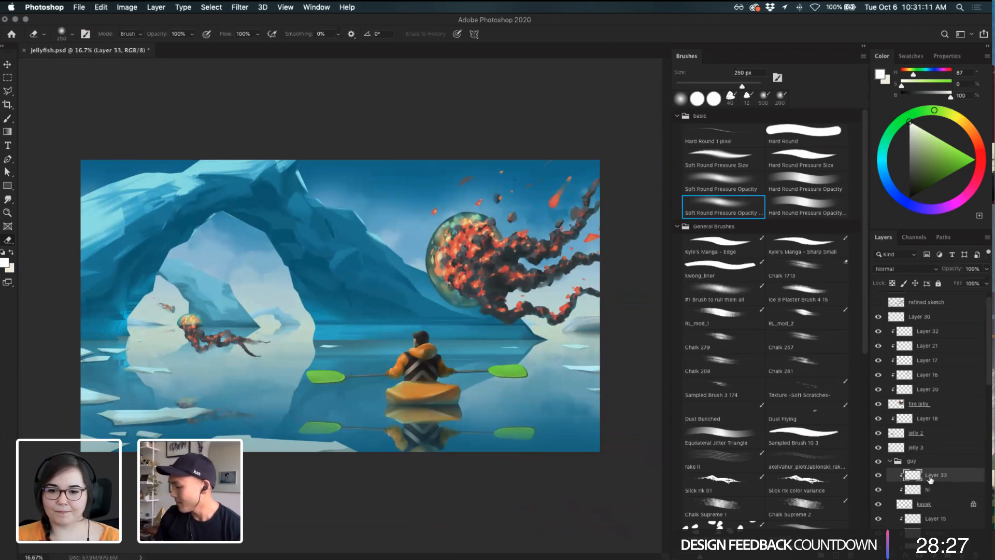
{"action": "key", "text": "super+plus"}
{"action": "left_click_drag", "start_coordinate": [340, 305], "coordinate": [326, 278]}
- Try a solid white highlight shape on the kayak's upper left with the 70 px Hard Round Pressure Opacity brush, undoing unwanted strokes
{"action": "key", "text": "b"}
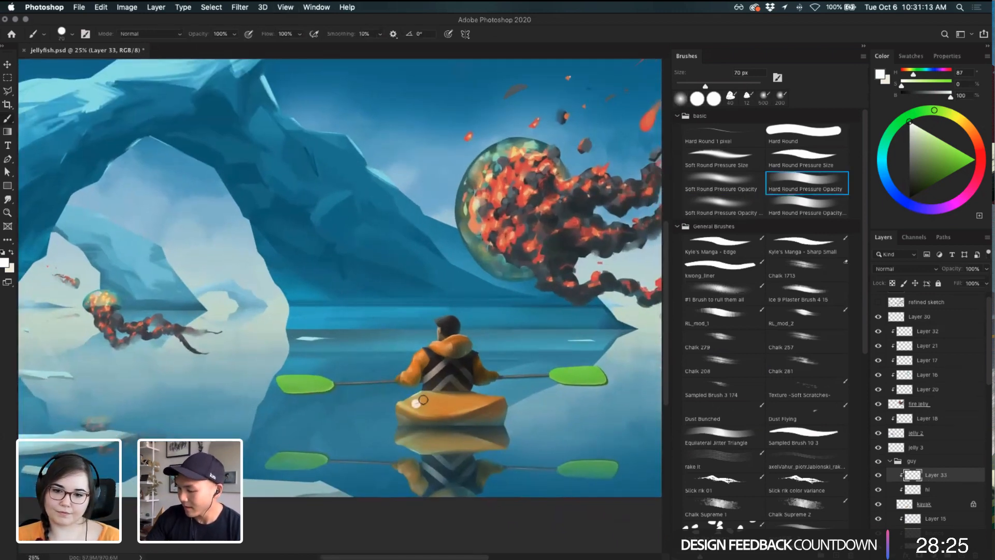
{"action": "key", "text": "super+z"}
{"action": "left_click_drag", "start_coordinate": [423, 399], "coordinate": [445, 395]}
{"action": "key", "text": "super+z"}
{"action": "key", "text": "super+z"}
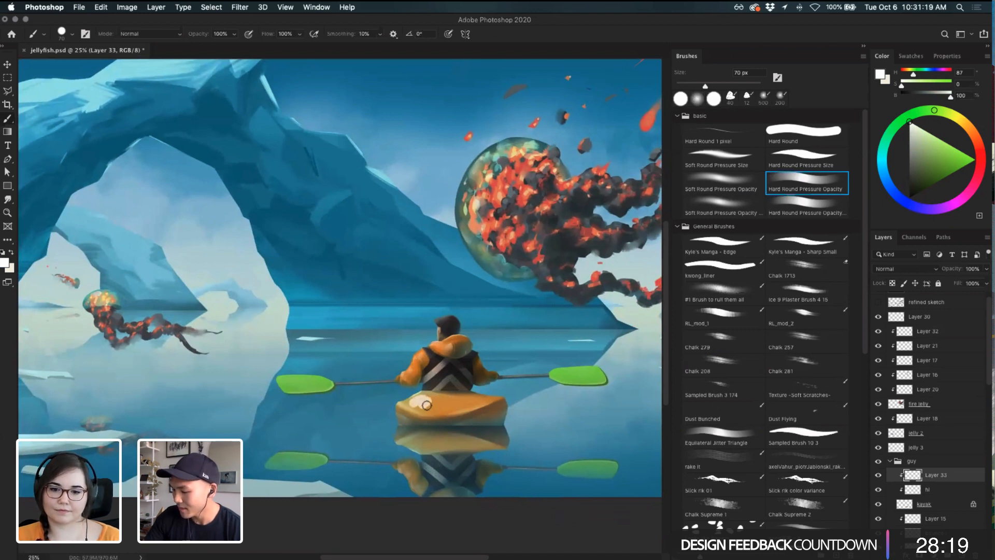
- Smudge the edge of the kayak's white highlight at 80% strength, reducing the Smudge tool to 60 px and undoing unwanted strokes
{"action": "key", "text": "e"}
{"action": "key", "text": "r"}
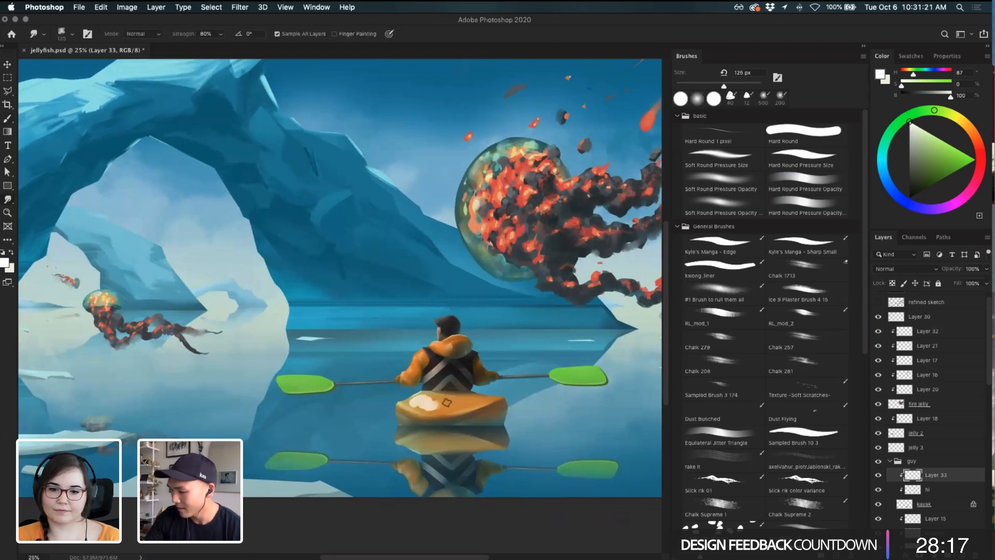
{"action": "left_click_drag", "start_coordinate": [447, 403], "coordinate": [442, 400]}
{"action": "key", "text": "super+z"}
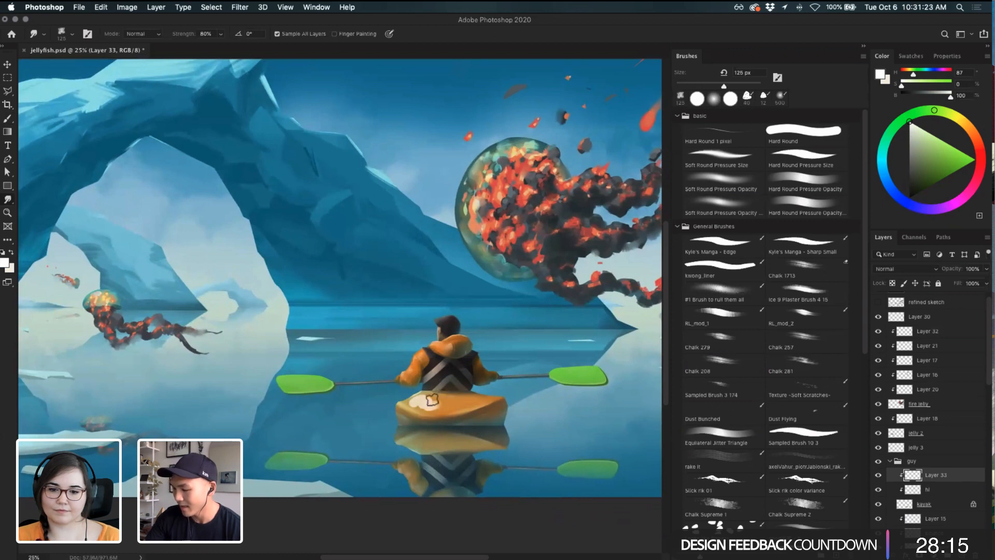
{"action": "key", "text": "bracketleft"}
{"action": "key", "text": "bracketleft"}
{"action": "key", "text": "bracketleft"}
{"action": "key", "text": "bracketleft"}
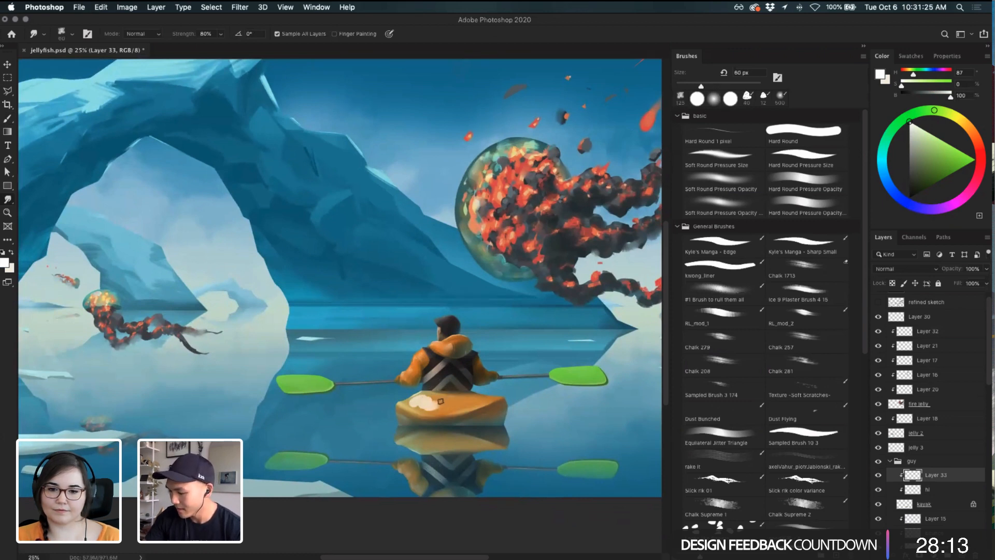
{"action": "left_click_drag", "start_coordinate": [440, 399], "coordinate": [442, 397]}
{"action": "key", "text": "super+z"}
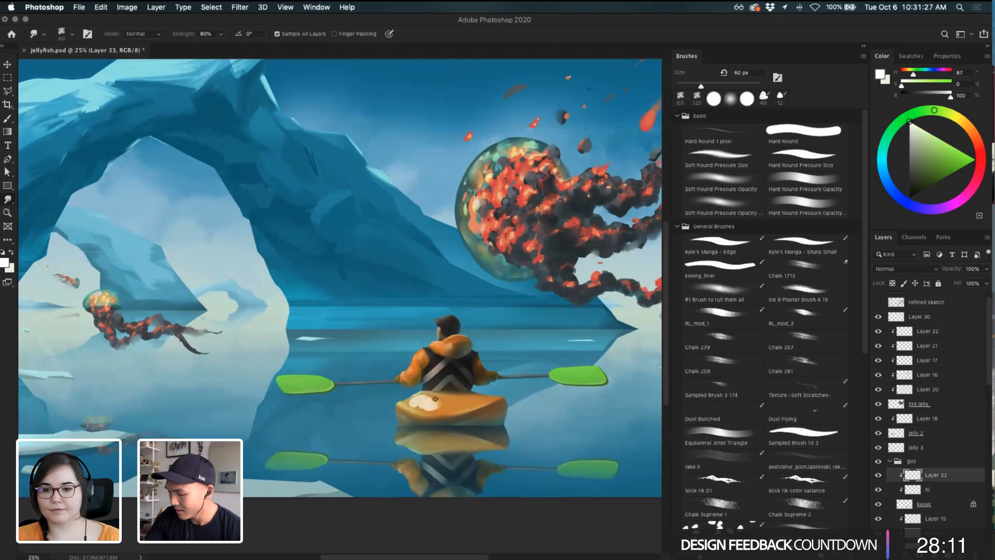
- Fade the kayak's white highlight with the soft eraser, and undo until the highlight is removed
{"action": "key", "text": "e"}
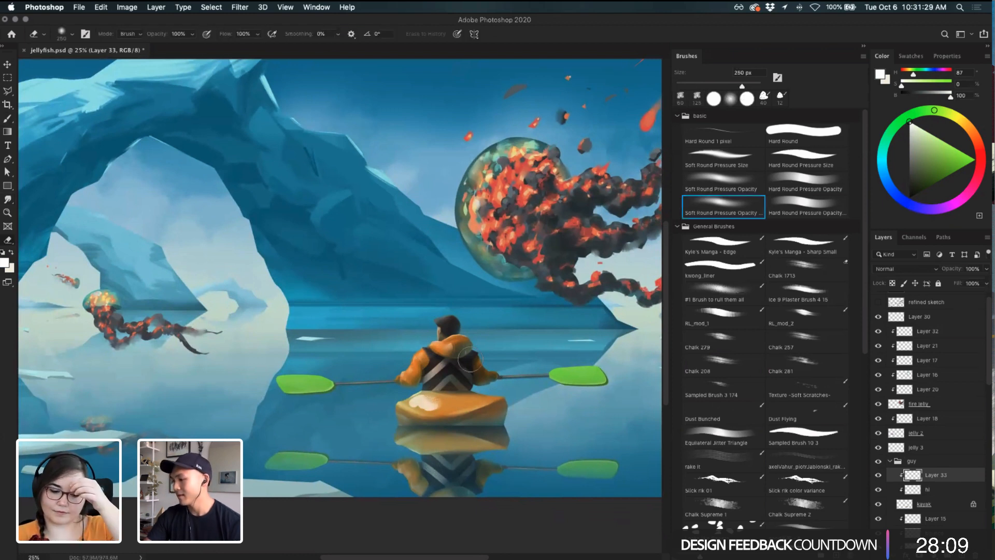
{"action": "mouse_move", "coordinate": [416, 420]}
{"action": "left_mouse_down"}
{"action": "mouse_move", "coordinate": [447, 429]}
{"action": "mouse_move", "coordinate": [422, 413]}
{"action": "mouse_move", "coordinate": [443, 427]}
{"action": "mouse_move", "coordinate": [436, 406]}
{"action": "left_mouse_up"}
{"action": "key", "text": "super+z"}
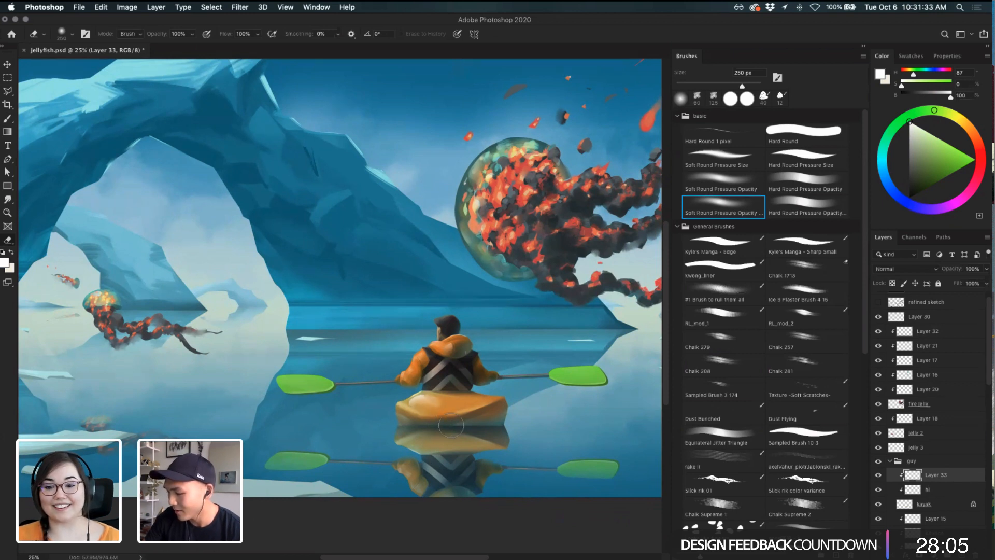
{"action": "key", "text": "super+z"}
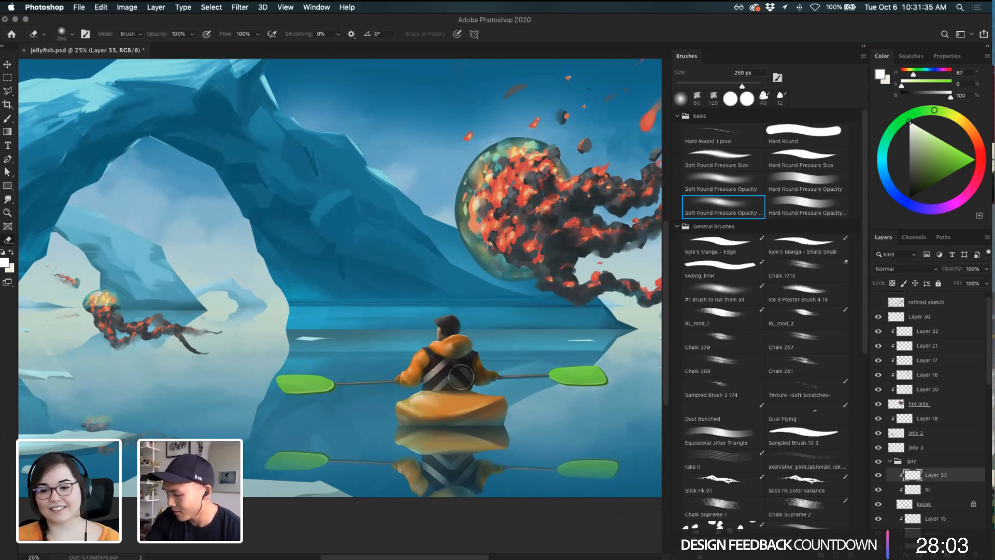
- Reduce the brush to 9 px and try a thin white highlight along the kayak's upper edge, undoing the last stroke
{"action": "key", "text": "b"}
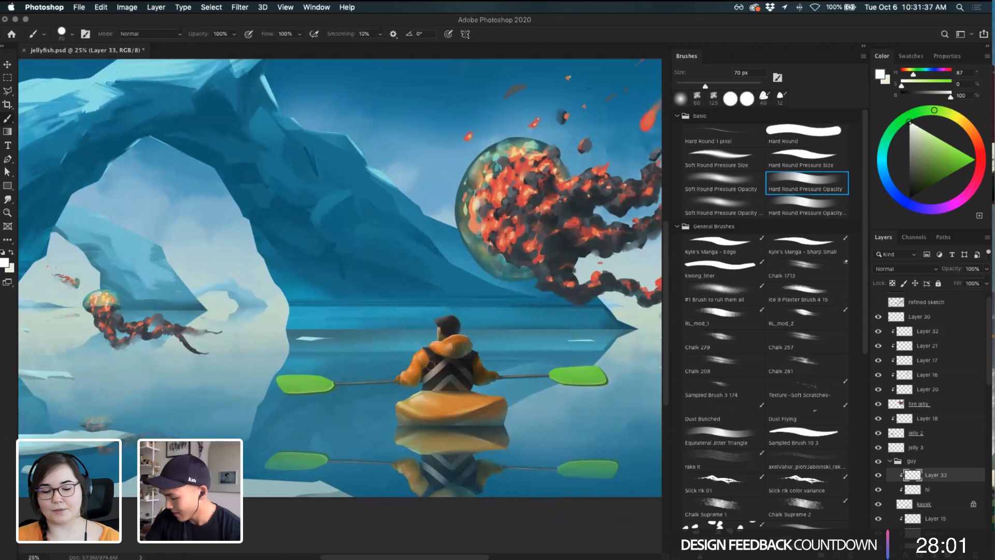
{"action": "key", "text": "bracketleft"}
{"action": "key", "text": "bracketleft"}
{"action": "key", "text": "bracketleft"}
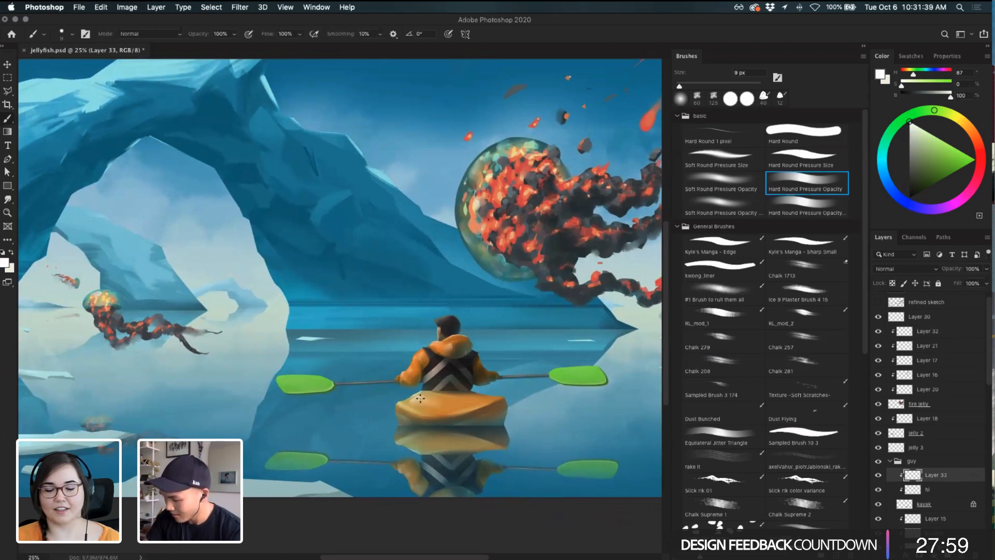
{"action": "left_click_drag", "start_coordinate": [420, 398], "coordinate": [469, 400]}
{"action": "key", "text": "super+z"}
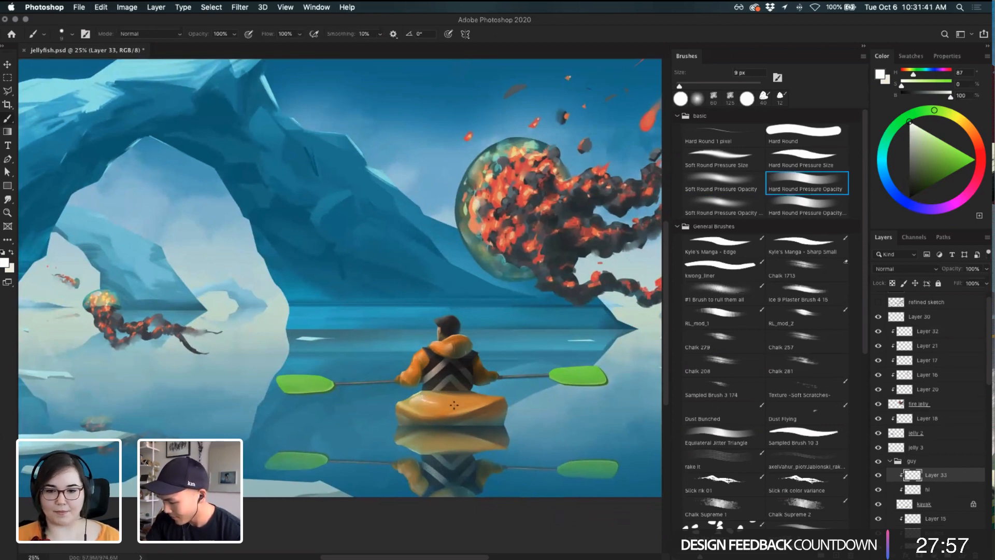
- Check the kayak against the whole painting, try thin white highlights on its hull, and undo the strokes
{"action": "key", "text": "super+minus"}
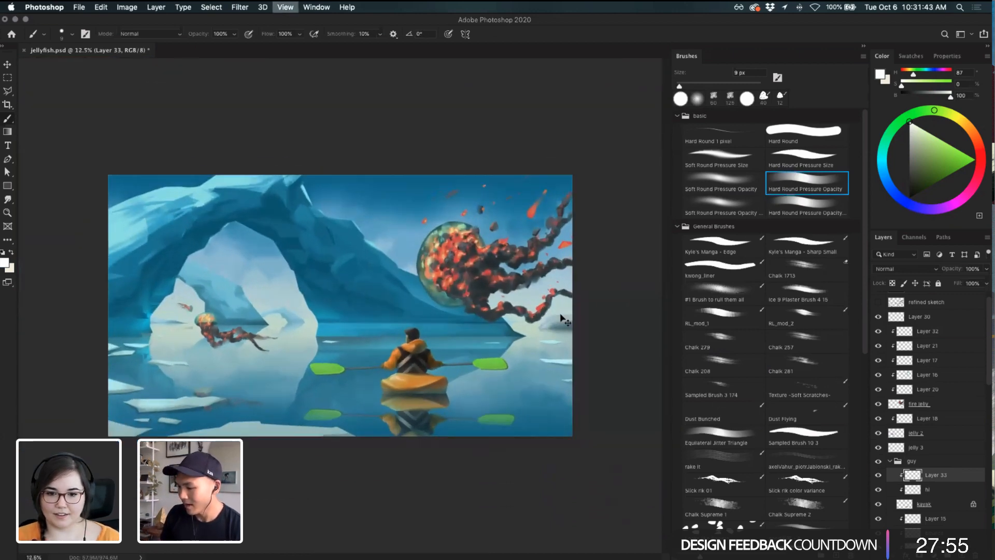
{"action": "key", "text": "super+minus"}
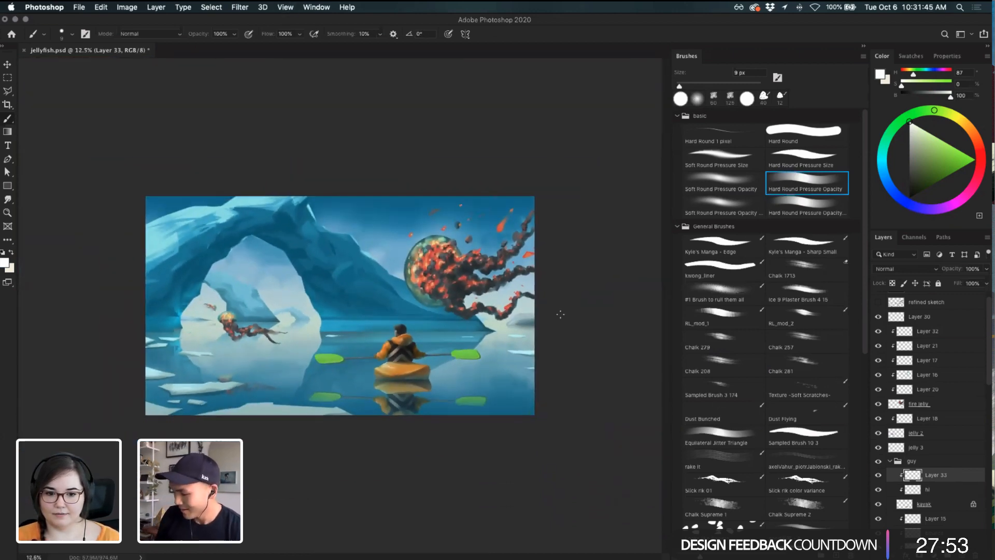
{"action": "key", "text": "super+equal"}
{"action": "key", "text": "super+equal"}
{"action": "scroll", "coordinate": [434, 395], "scroll_direction": "down", "scroll_amount": 3}
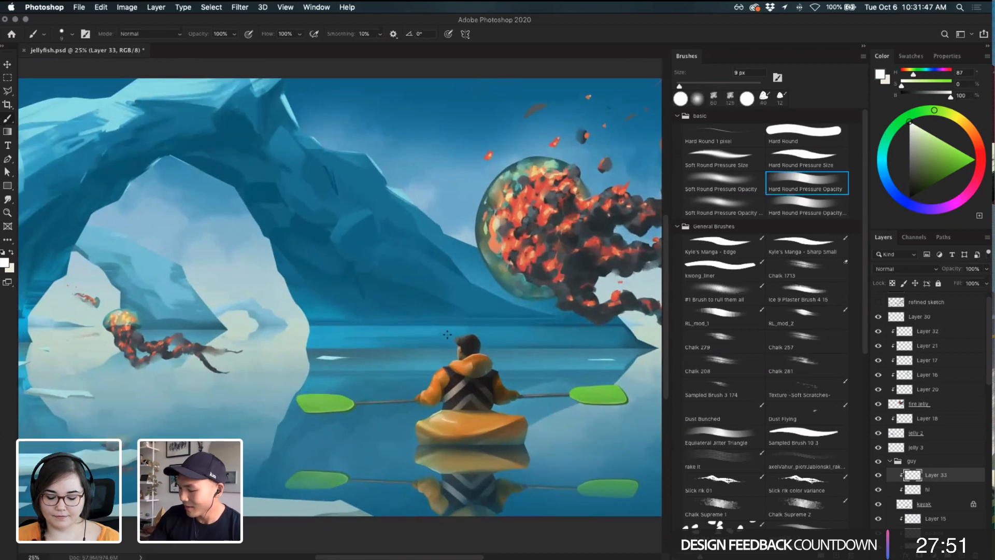
{"action": "key", "text": "super+z"}
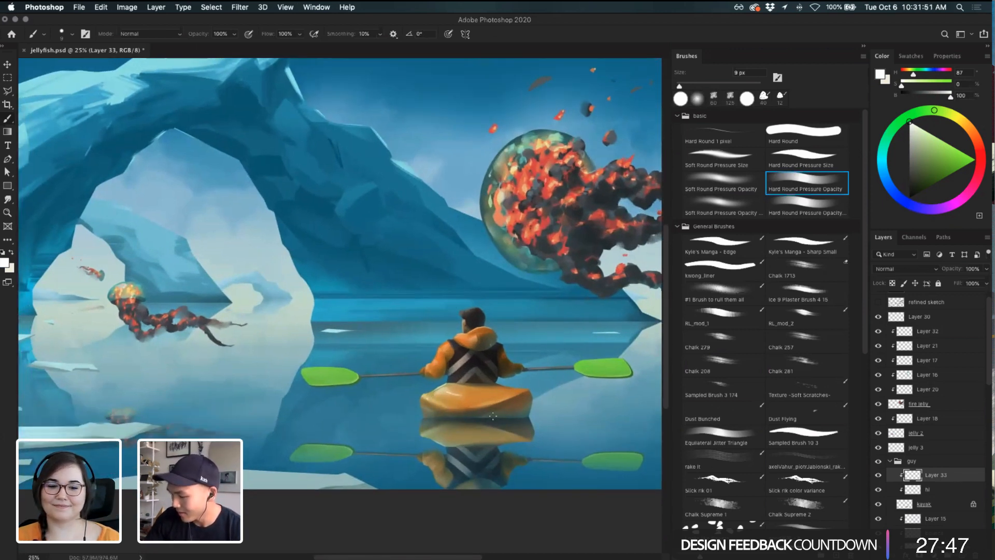
{"action": "key", "text": "super+z"}
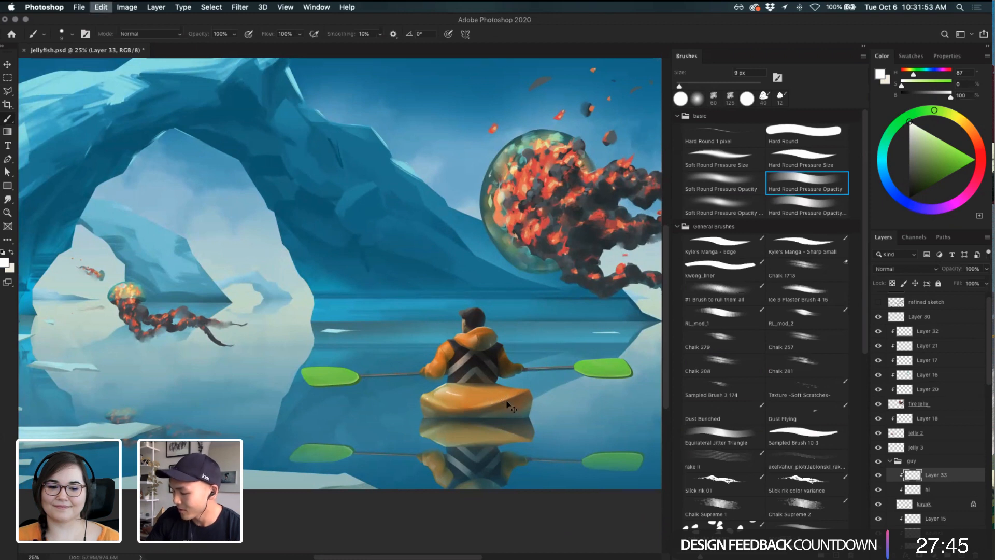
{"action": "key", "text": "super+z"}
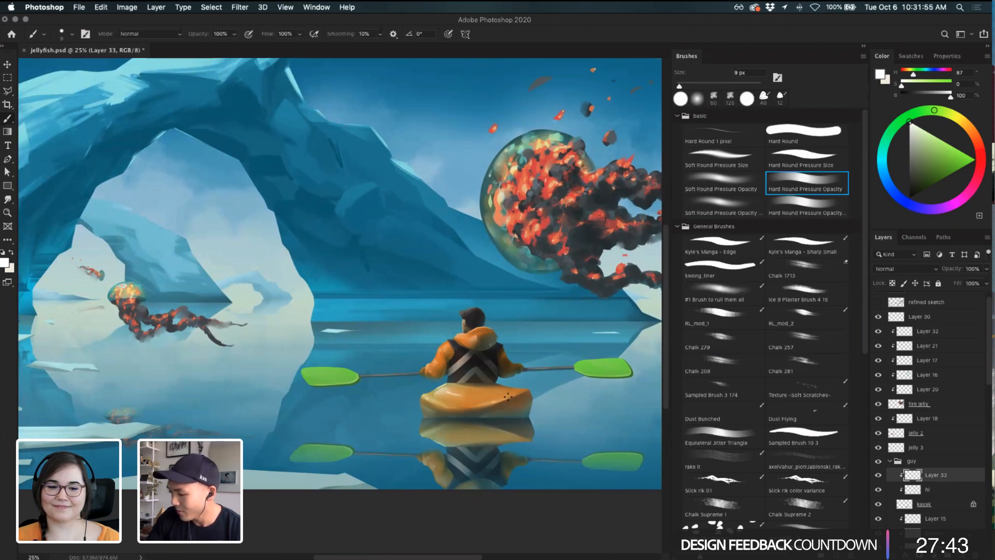
- Try a small white highlight on the kayak's upper left edge with the 9 px brush, and undo the stroke
{"action": "key", "text": "e"}
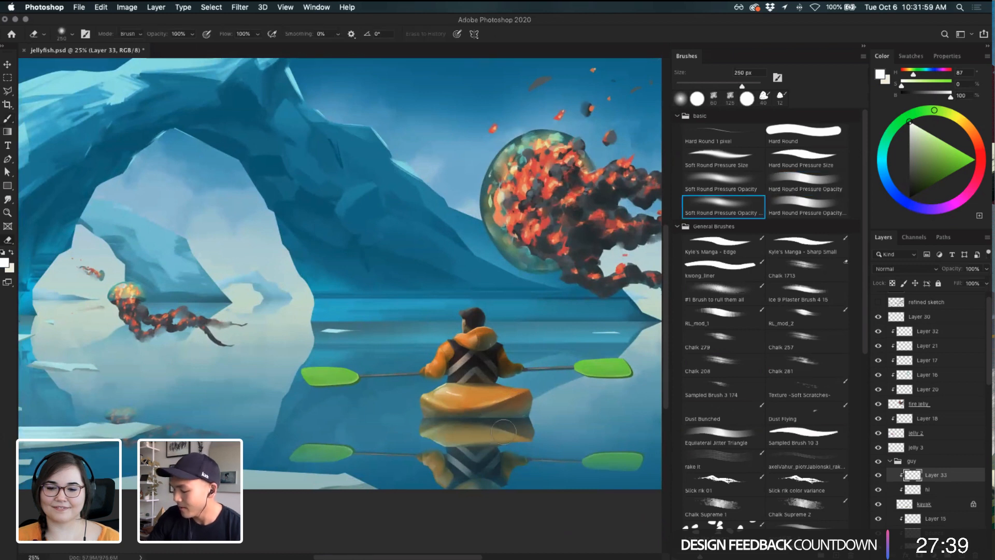
{"action": "key", "text": "b"}
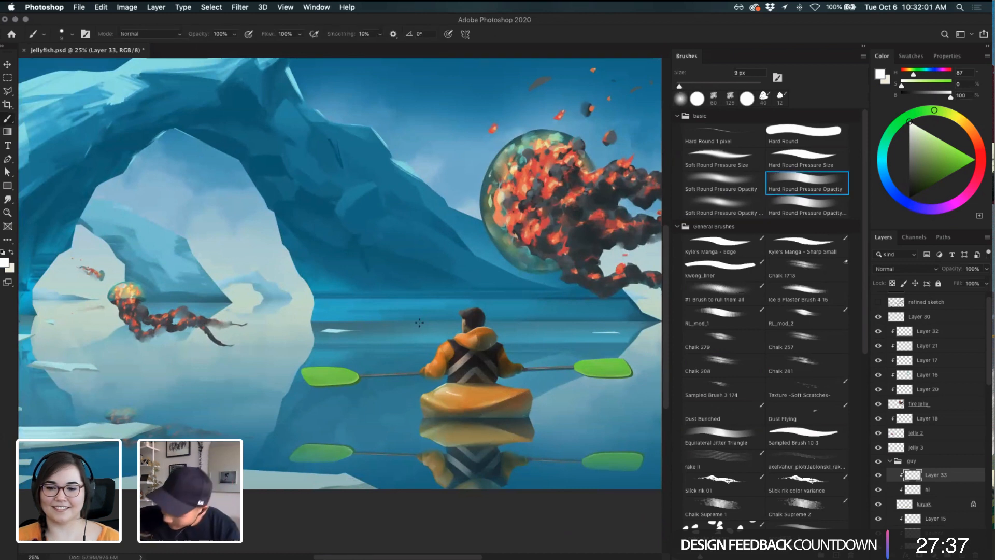
{"action": "left_click_drag", "start_coordinate": [449, 386], "coordinate": [443, 391]}
{"action": "key", "text": "super+z"}
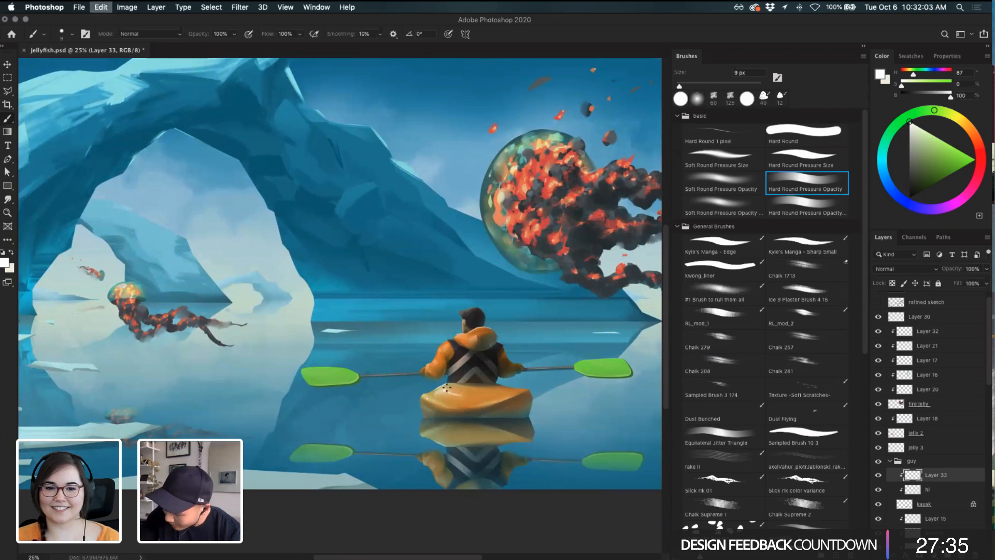
- Enlarge the brush to 30 px and paint a white highlight on the kayak's upper left edge, undoing the last stroke
{"action": "key", "text": "bracketright"}
{"action": "key", "text": "bracketright"}
{"action": "key", "text": "bracketright"}
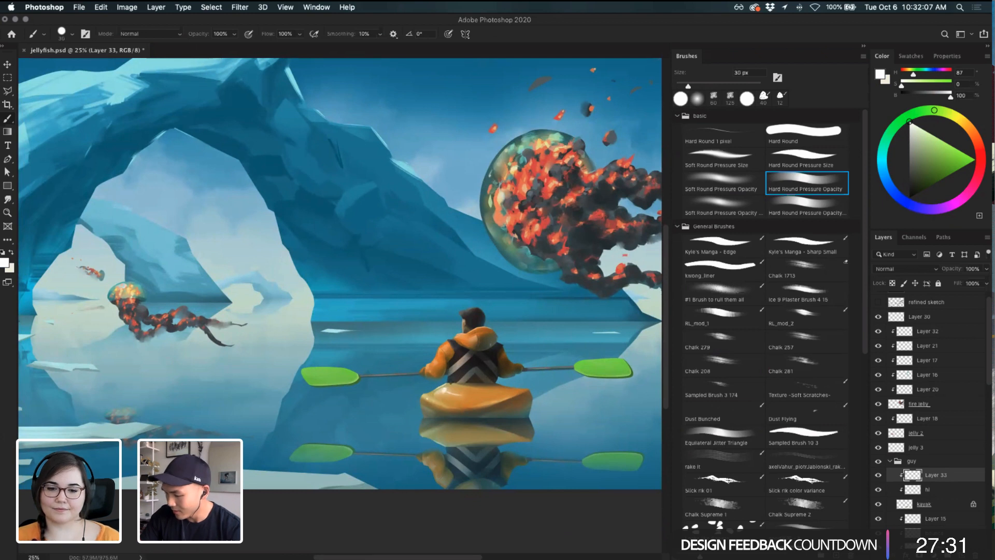
{"action": "key", "text": "super+z"}
- Soften the kayak's white highlight with the soft round eraser reduced to 70 px
{"action": "key", "text": "e"}
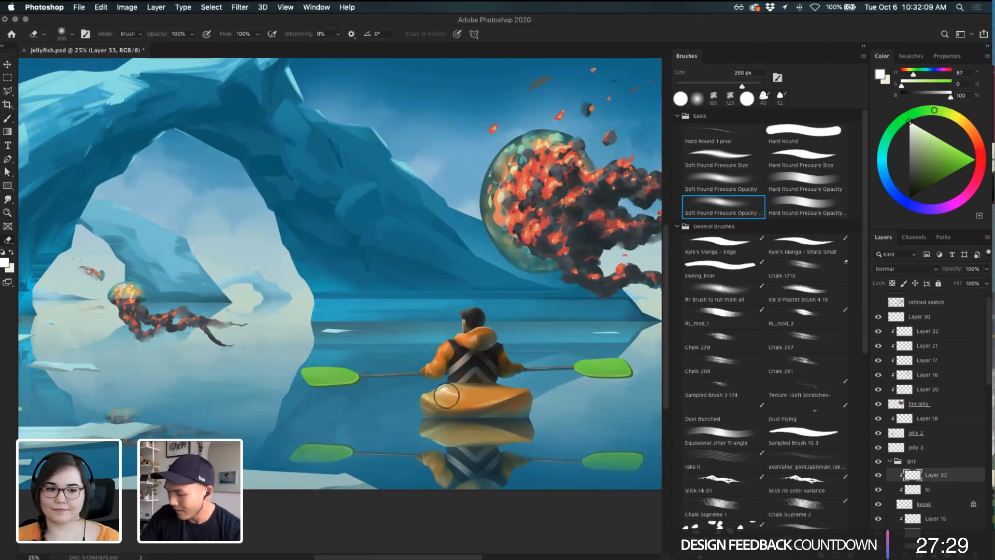
{"action": "key", "text": "bracketleft"}
{"action": "key", "text": "bracketleft"}
{"action": "key", "text": "bracketleft"}
{"action": "key", "text": "bracketleft"}
{"action": "key", "text": "bracketleft"}
{"action": "key", "text": "bracketleft"}
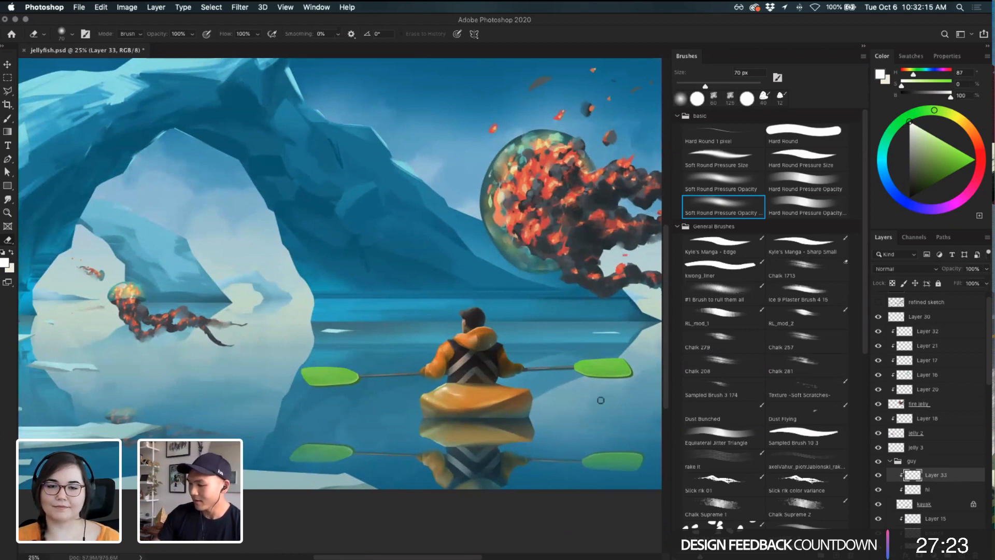
{"action": "key", "text": "b"}
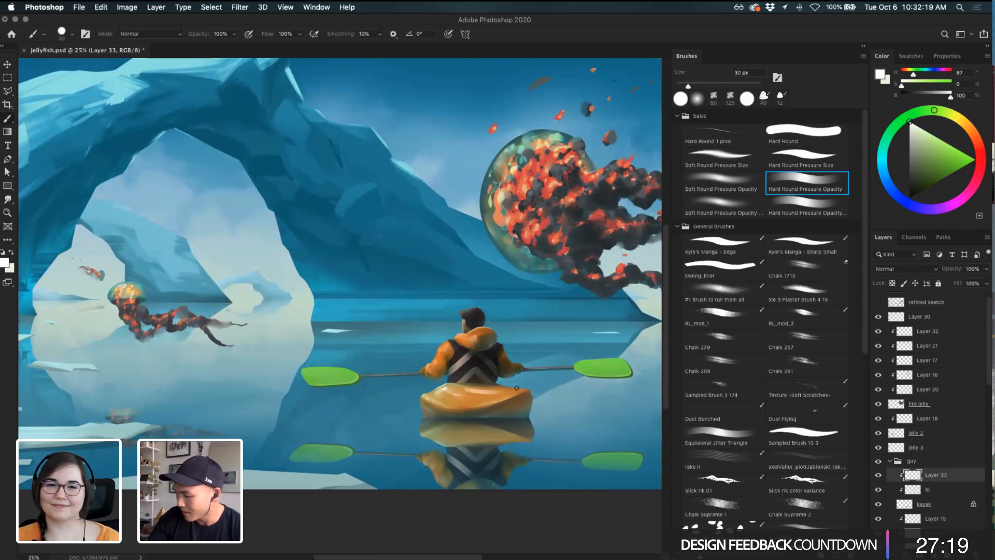
{"action": "key", "text": "e"}
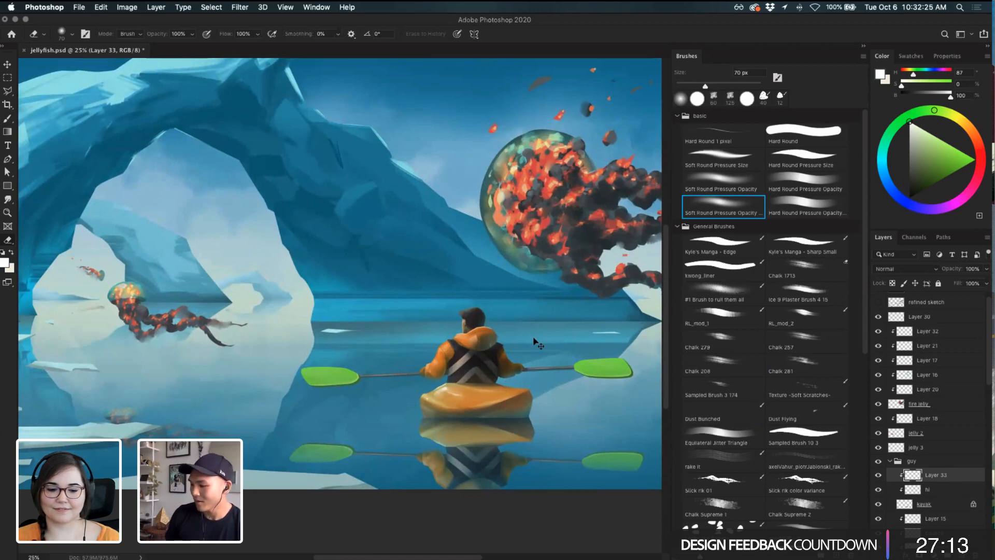
- Select the ice arch's layer and sample a dark blue from the arch's inner shadow for the brush
{"action": "key", "text": "super+minus"}
{"action": "key", "text": "super+minus"}
{"action": "key", "text": "super+plus"}
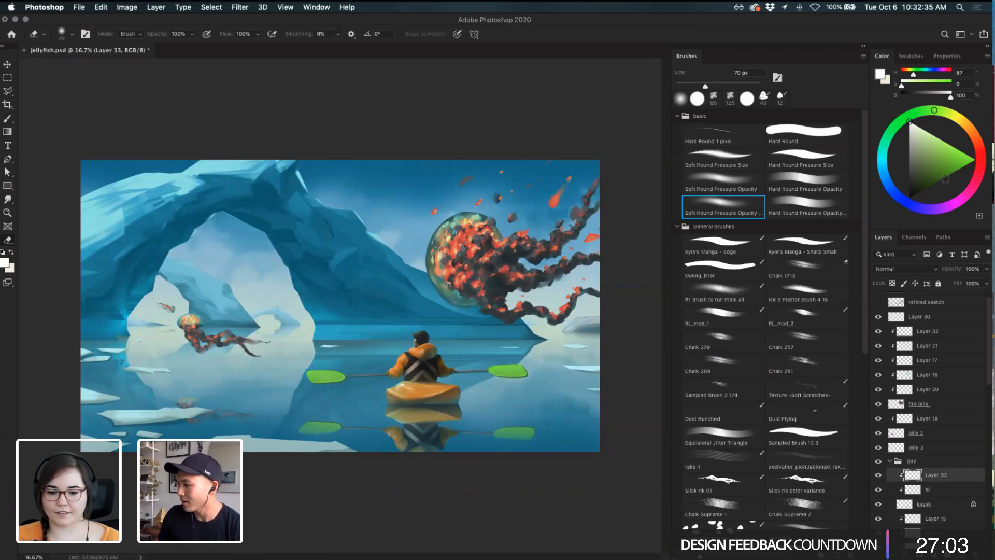
{"action": "key", "text": "v"}
{"action": "left_click", "coordinate": [283, 231]}
{"action": "scroll", "coordinate": [921, 513], "scroll_direction": "down", "scroll_amount": 1}
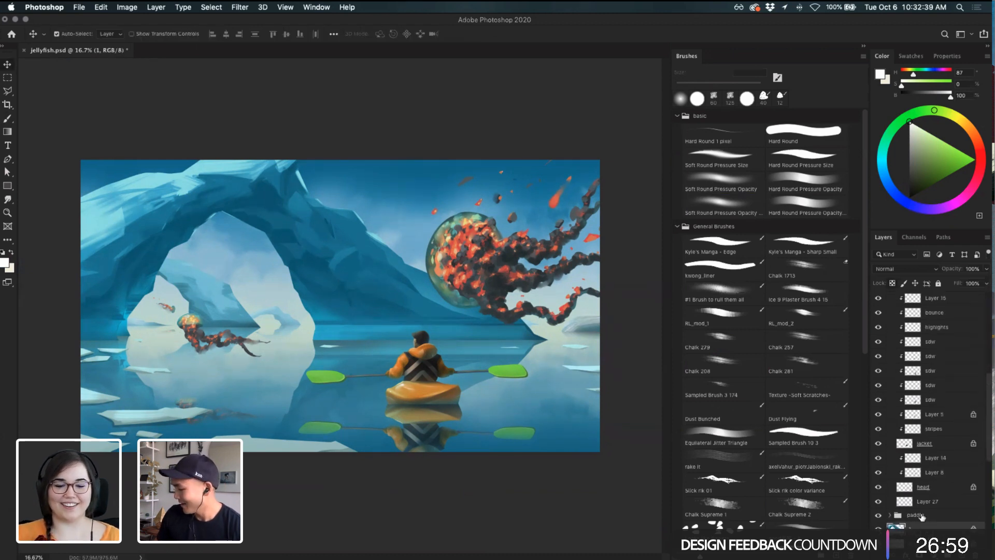
{"action": "key", "text": "i"}
{"action": "left_click", "coordinate": [287, 234]}
{"action": "key", "text": "b"}
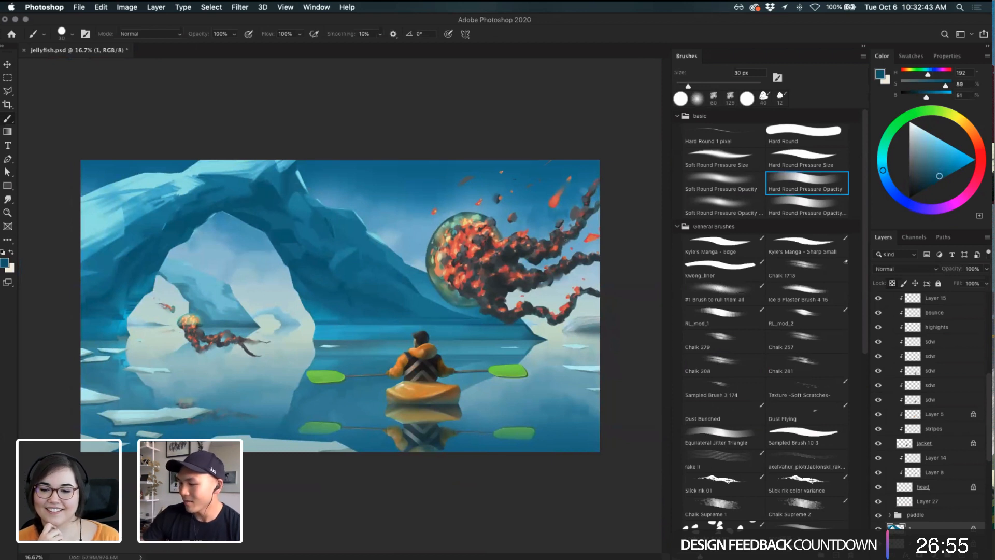
- Sample mid blues from the arch and blend its right pillar with the Hard Round Pressure Opacity brush, enlarged to 175 px
{"action": "left_click", "coordinate": [294, 223], "text": "alt"}
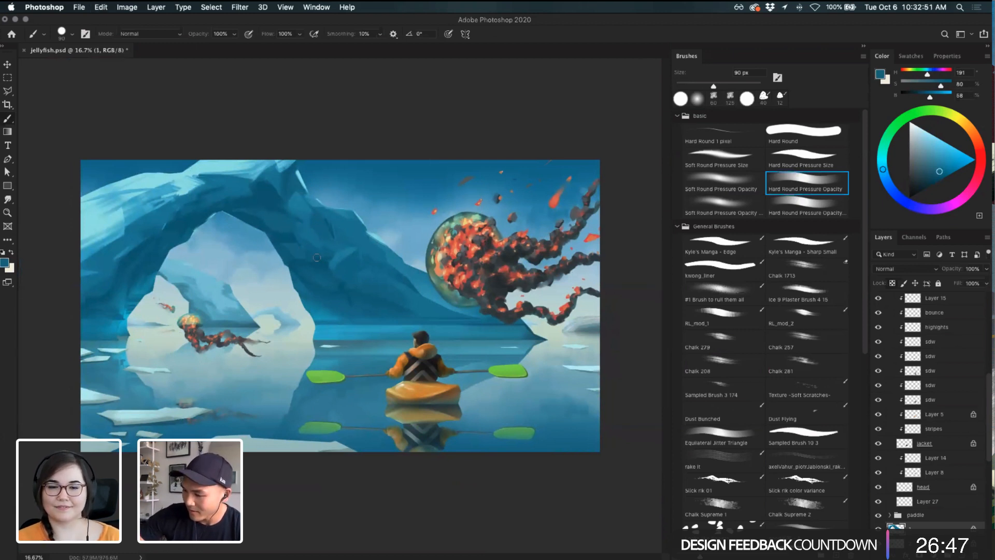
{"action": "key", "text": "bracketright"}
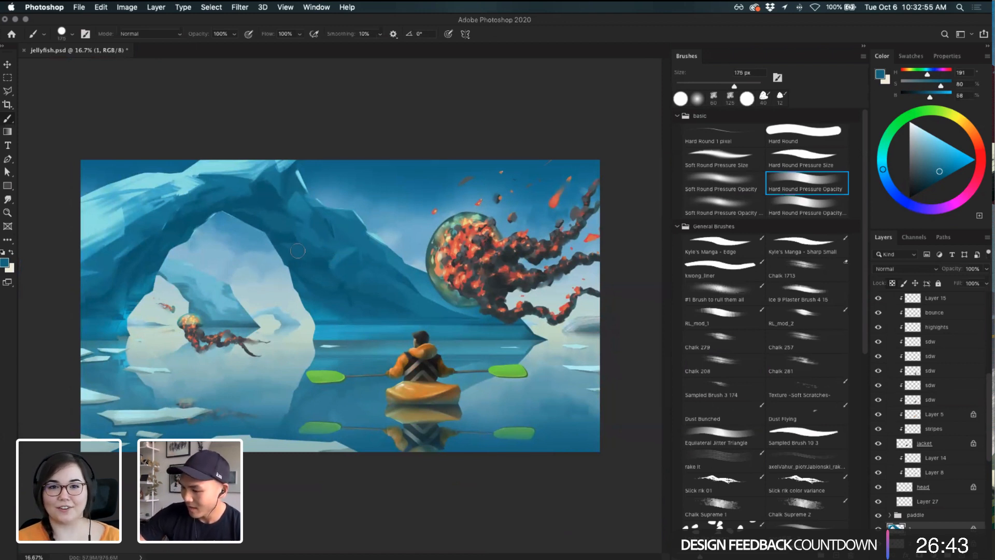
{"action": "left_click", "coordinate": [357, 259], "text": "alt"}
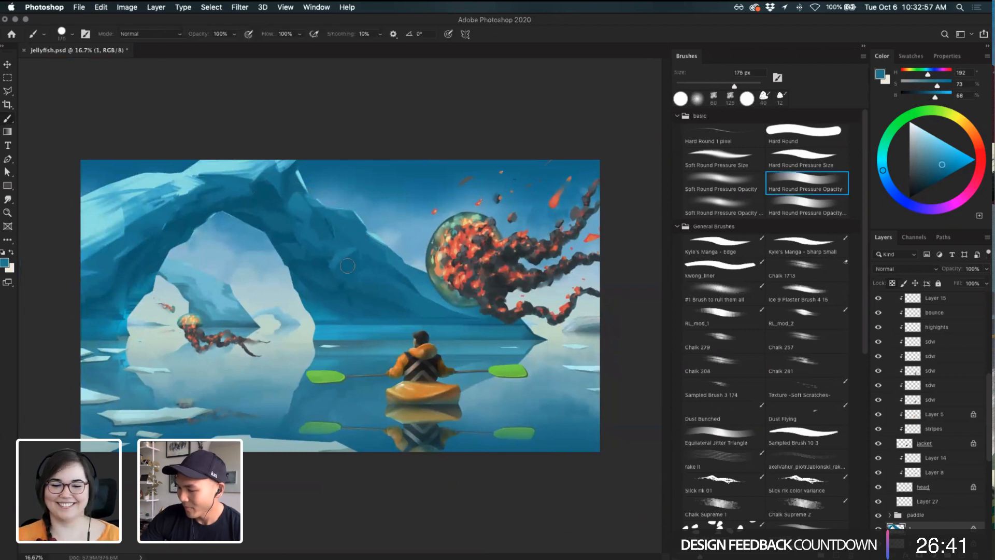
- Try strokes on the ice arch with the Hard Round Pressure Size brush at 50 px, and undo them
{"action": "left_click", "coordinate": [812, 158]}
{"action": "left_click", "coordinate": [742, 204]}
{"action": "left_click", "coordinate": [741, 163]}
{"action": "left_click", "coordinate": [798, 166]}
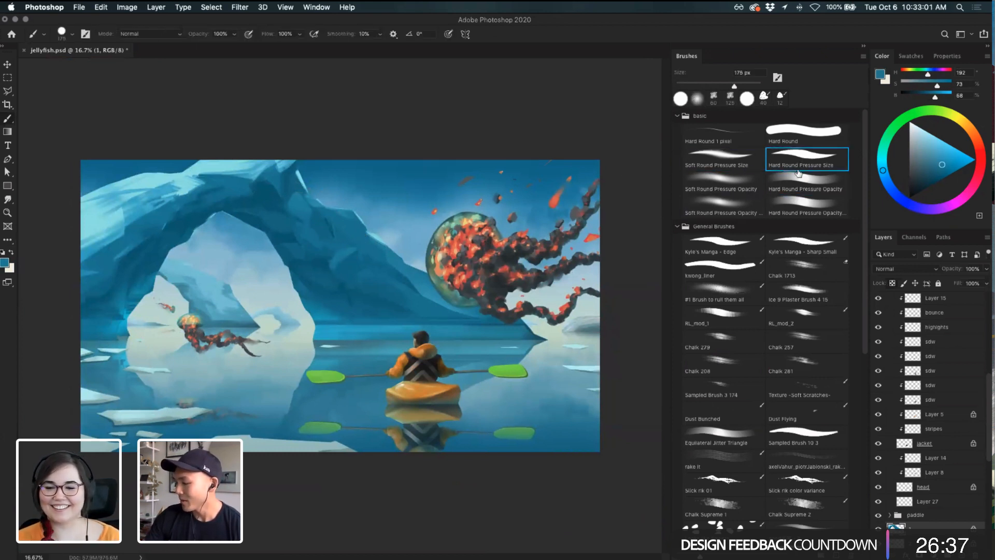
{"action": "key", "text": "bracketleft"}
{"action": "key", "text": "bracketleft"}
{"action": "key", "text": "bracketleft"}
{"action": "key", "text": "bracketleft"}
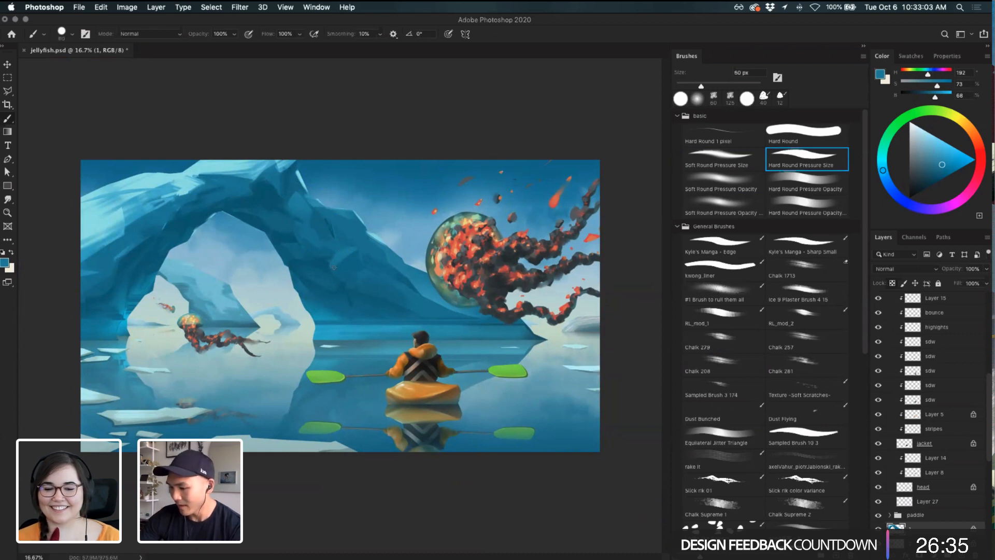
{"action": "key", "text": "bracketleft"}
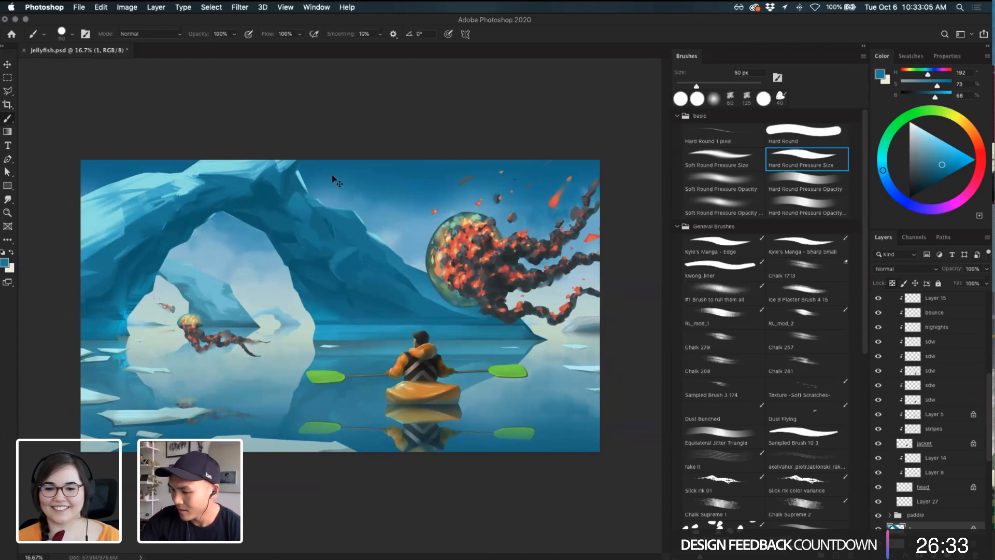
{"action": "key", "text": "super+z"}
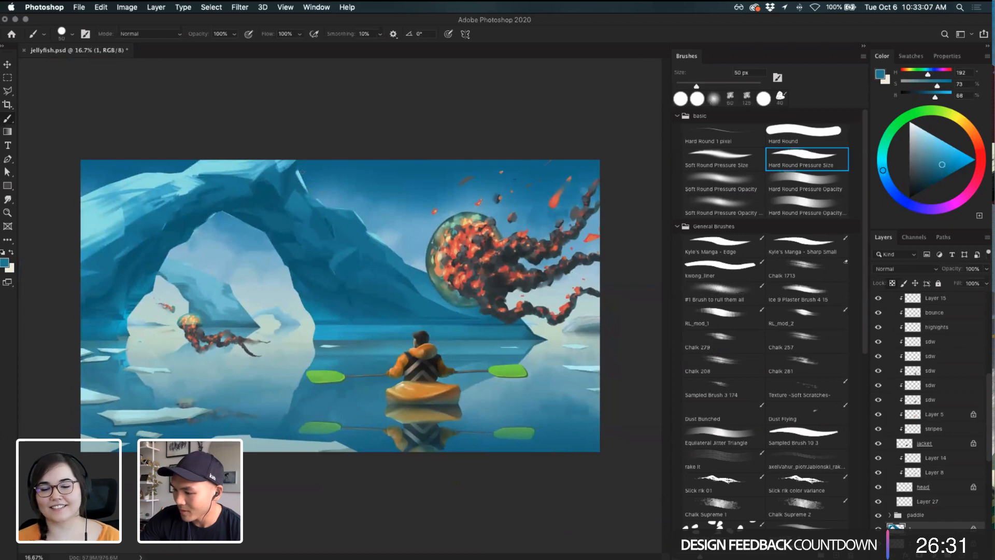
{"action": "key", "text": "super+z"}
{"action": "key", "text": "super+z"}
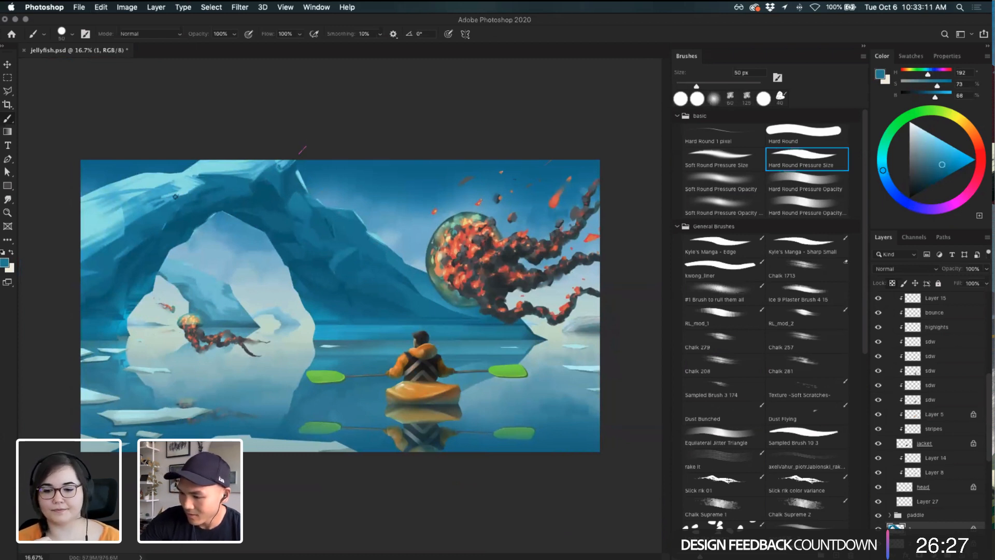
{"action": "key", "text": "super+z"}
- Sample the light blue from the arch's top, choose the Soft Round Pressure Opacity brush, and add a new layer above the arch
{"action": "key", "text": "i"}
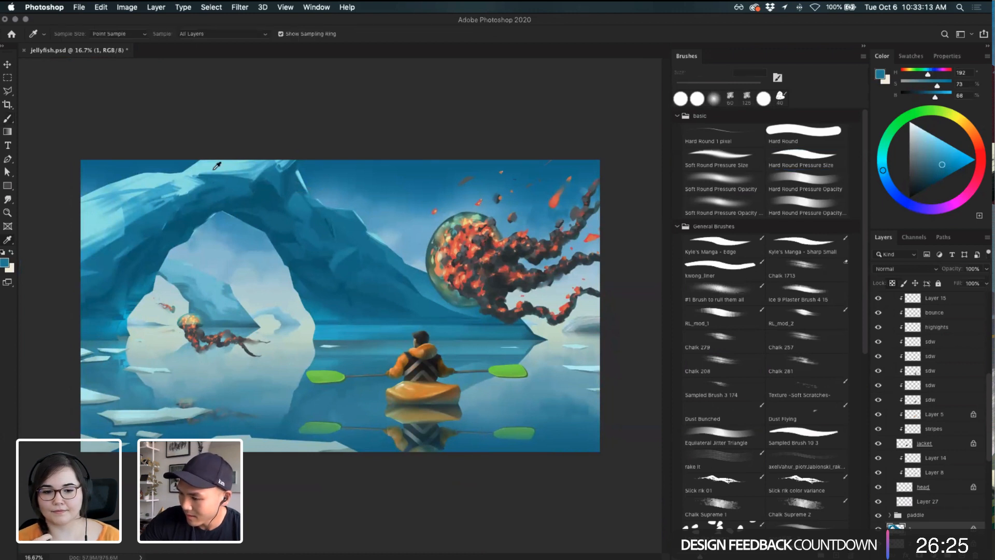
{"action": "left_click", "coordinate": [216, 165]}
{"action": "key", "text": "b"}
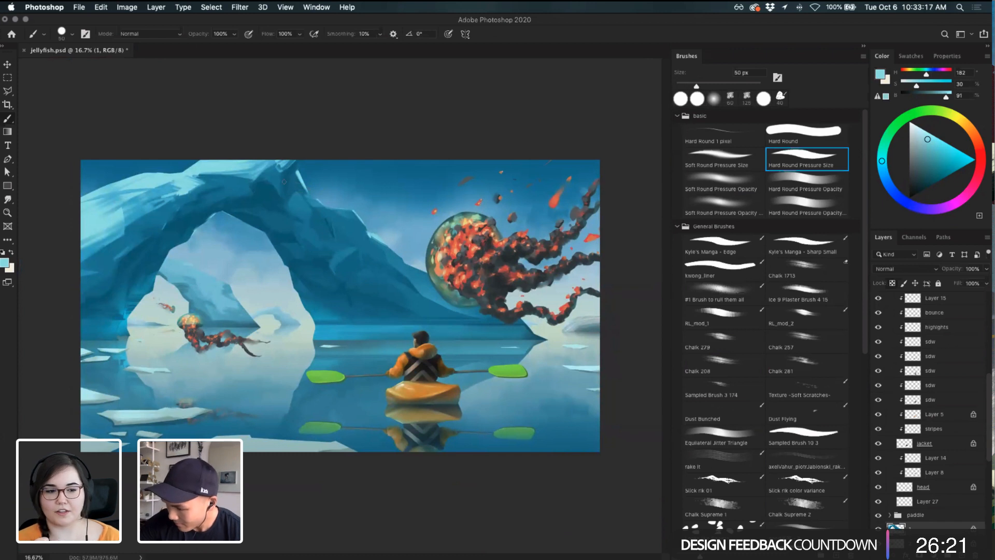
{"action": "left_click", "coordinate": [740, 187]}
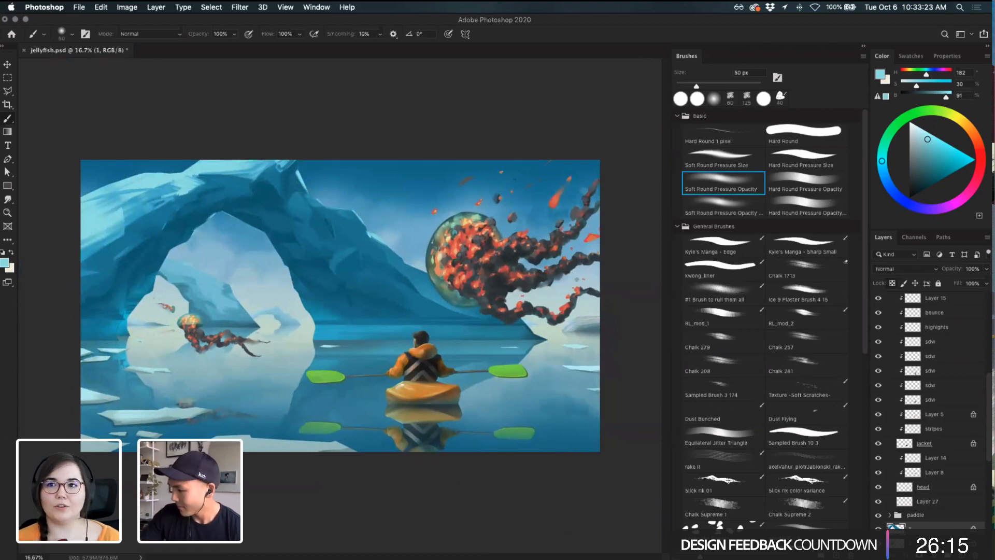
{"action": "left_click", "coordinate": [960, 554]}
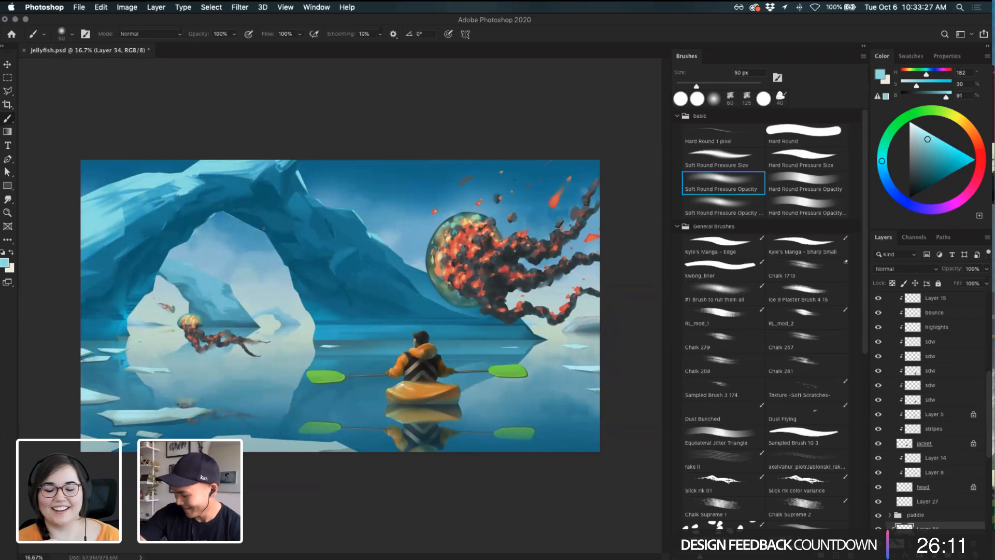
- Try a soft light-blue stroke along the arch's inner right edge with the brush at 250 px, and undo it
{"action": "key", "text": "bracketright"}
{"action": "key", "text": "bracketright"}
{"action": "key", "text": "bracketright"}
{"action": "key", "text": "bracketright"}
{"action": "key", "text": "bracketright"}
{"action": "key", "text": "bracketright"}
{"action": "key", "text": "bracketright"}
{"action": "key", "text": "bracketright"}
{"action": "key", "text": "bracketright"}
{"action": "key", "text": "bracketright"}
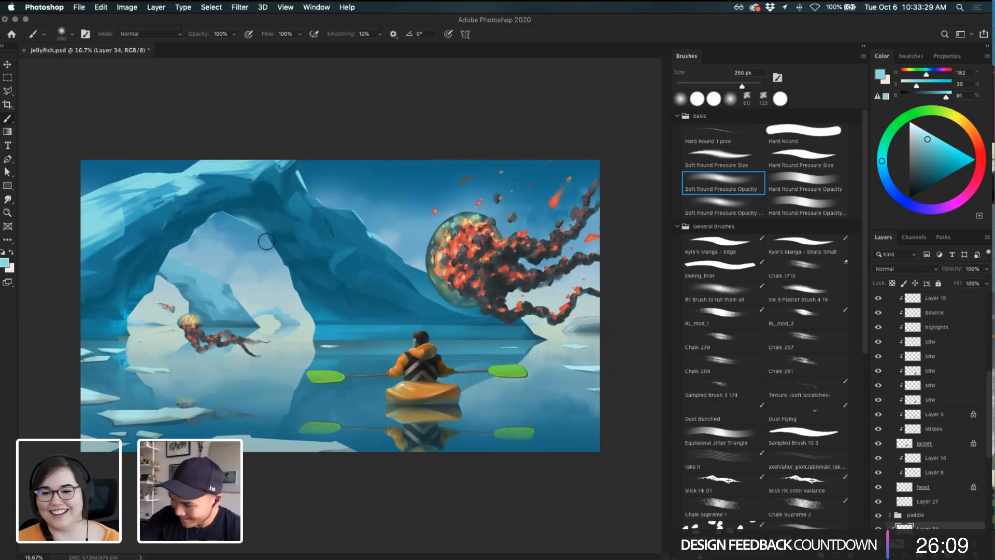
{"action": "key", "text": "super+z"}
{"action": "left_click_drag", "start_coordinate": [262, 238], "coordinate": [283, 278]}
{"action": "key", "text": "super+z"}
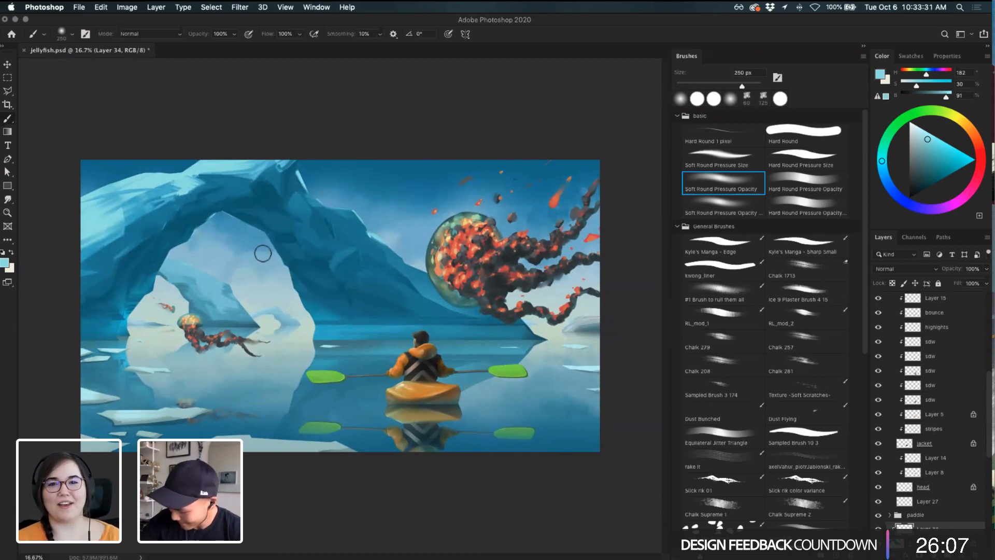
- Try a light-blue stroke down the arch's inner right edge with the "#1 Brush to rull them all" at 300 px, and undo it
{"action": "left_click", "coordinate": [702, 294]}
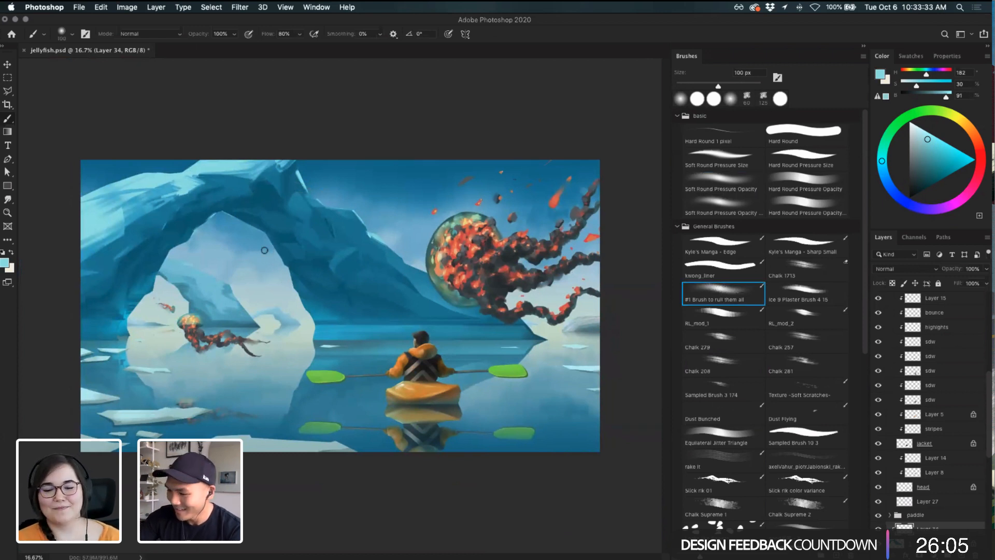
{"action": "key", "text": "bracketright"}
{"action": "key", "text": "bracketright"}
{"action": "key", "text": "bracketright"}
{"action": "key", "text": "bracketright"}
{"action": "key", "text": "bracketright"}
{"action": "key", "text": "bracketright"}
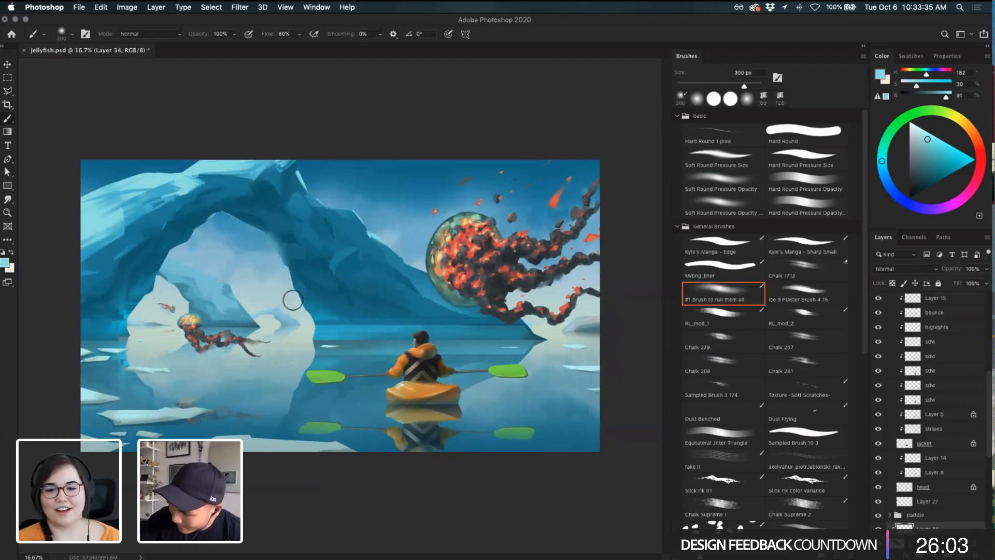
{"action": "left_click_drag", "start_coordinate": [284, 280], "coordinate": [308, 329]}
{"action": "key", "text": "super+z"}
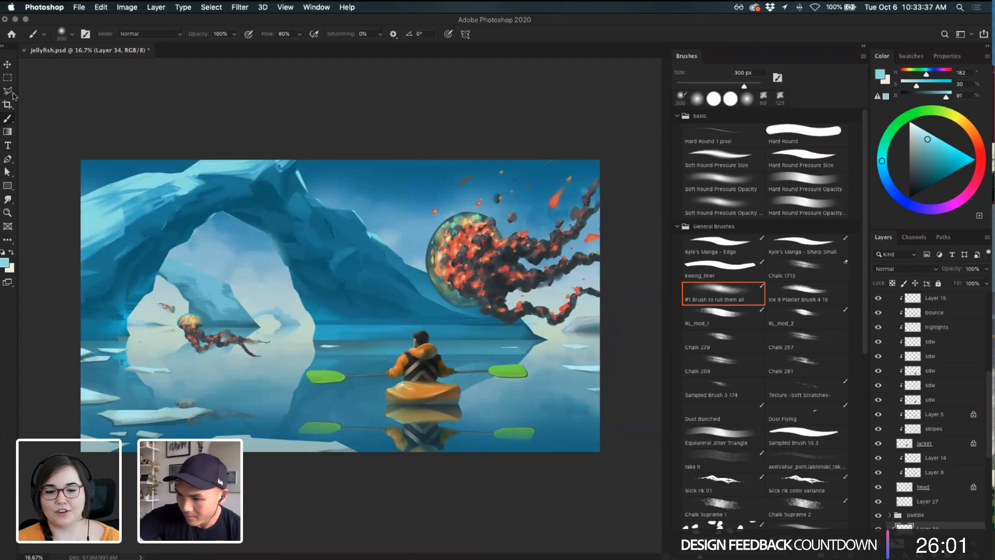
- Draw a lasso selection around the base of the arch's right pillar, down to the waterline
{"action": "left_click", "coordinate": [8, 92]}
{"action": "left_click", "coordinate": [269, 263]}
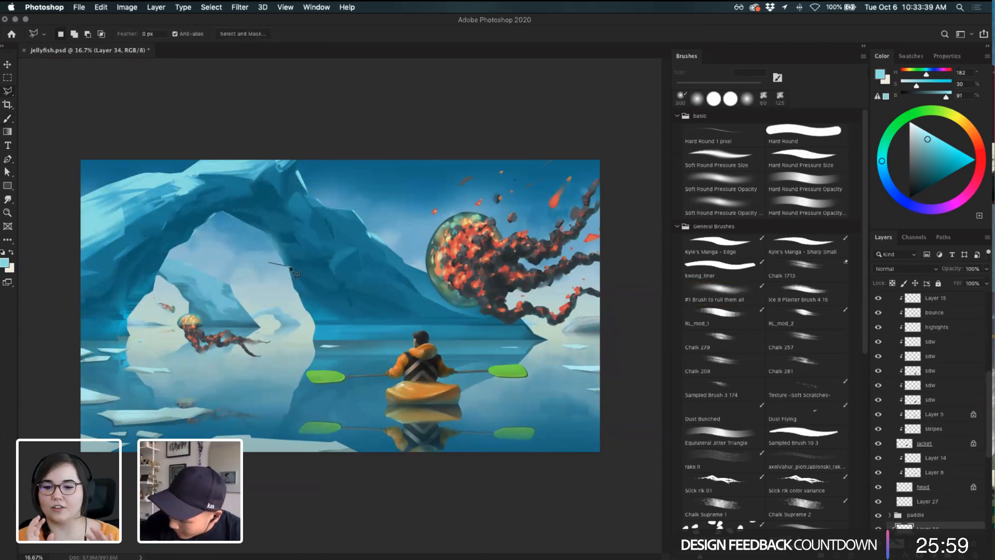
{"action": "left_click", "coordinate": [314, 283]}
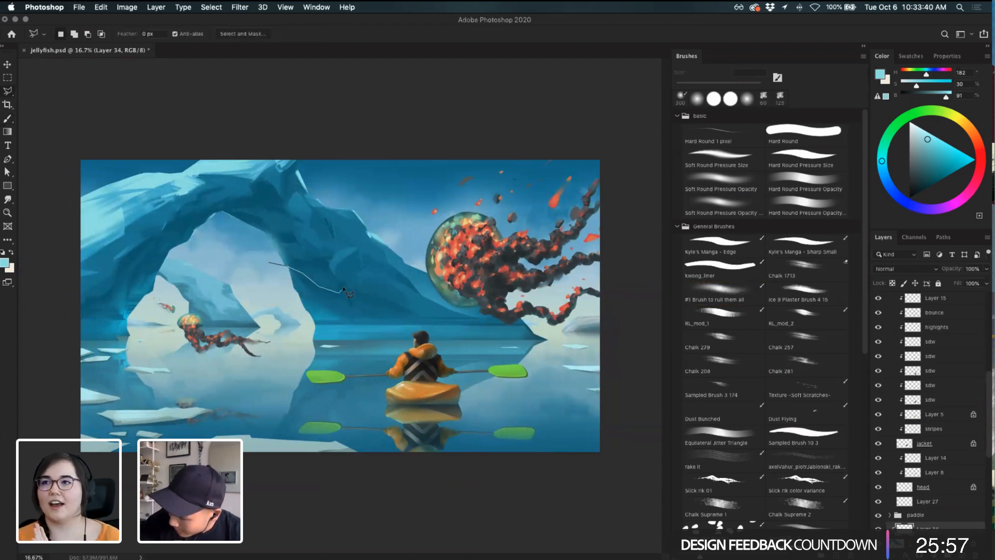
{"action": "left_click", "coordinate": [389, 322]}
{"action": "left_click", "coordinate": [377, 342]}
{"action": "left_click", "coordinate": [272, 346]}
{"action": "key", "text": "Return"}
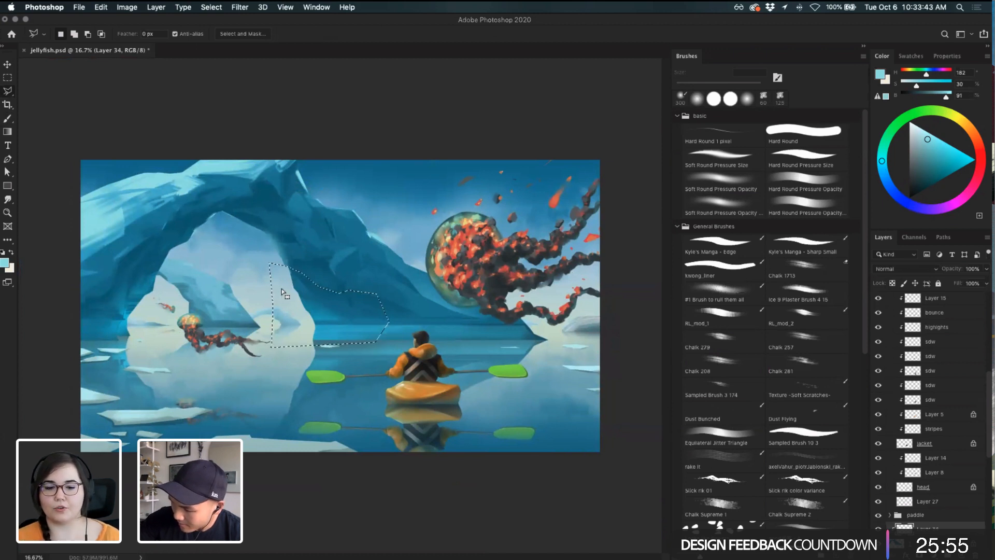
- Paint light-blue haze inside the selection with the brush at 600 px, and deselect
{"action": "key", "text": "b"}
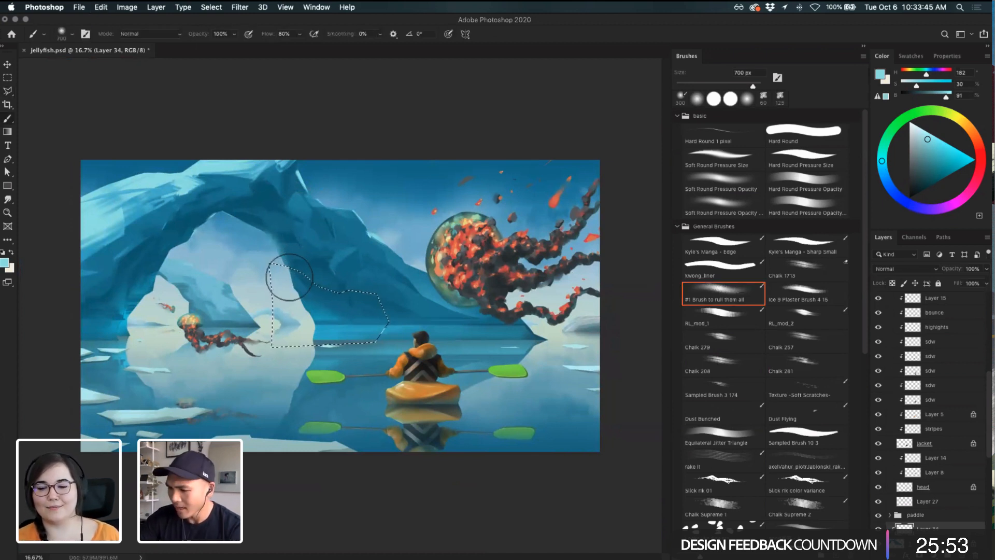
{"action": "key", "text": "bracketleft"}
{"action": "key", "text": "super+d"}
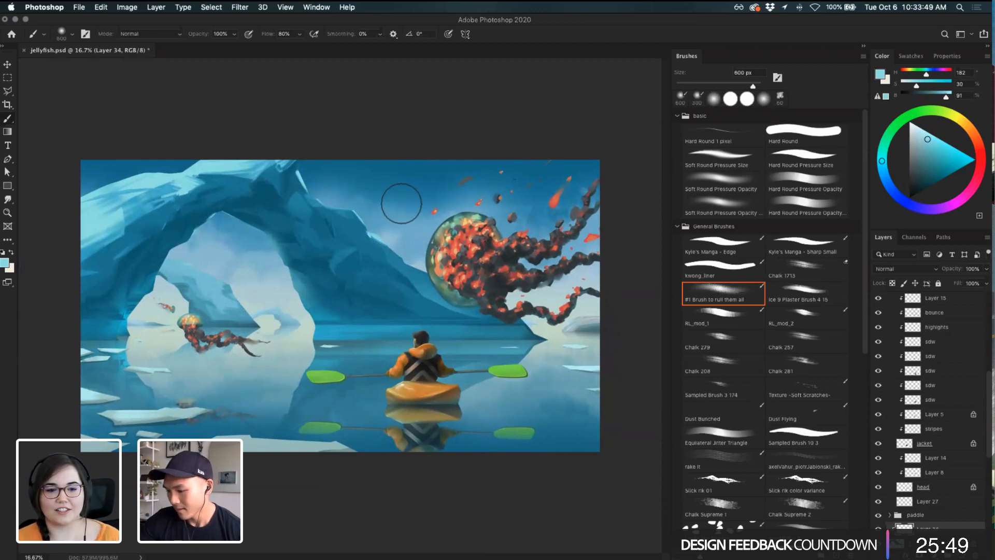
- Undo the last change and try erasing the haze on the right pillar with the Hard Round Pressure Opacity eraser at 250 px, undoing a stroke
{"action": "key", "text": "e"}
{"action": "key", "text": "super+z"}
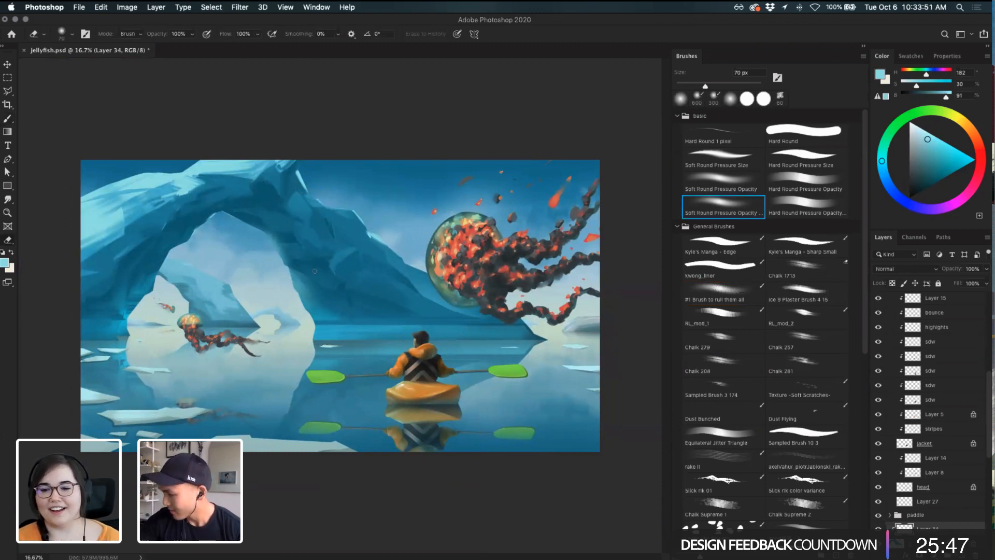
{"action": "left_click", "coordinate": [808, 208]}
{"action": "key", "text": "bracketright"}
{"action": "key", "text": "bracketright"}
{"action": "key", "text": "bracketright"}
{"action": "key", "text": "bracketright"}
{"action": "key", "text": "bracketright"}
{"action": "key", "text": "bracketright"}
{"action": "key", "text": "bracketright"}
{"action": "key", "text": "bracketright"}
{"action": "key", "text": "bracketright"}
{"action": "key", "text": "bracketright"}
{"action": "key", "text": "bracketright"}
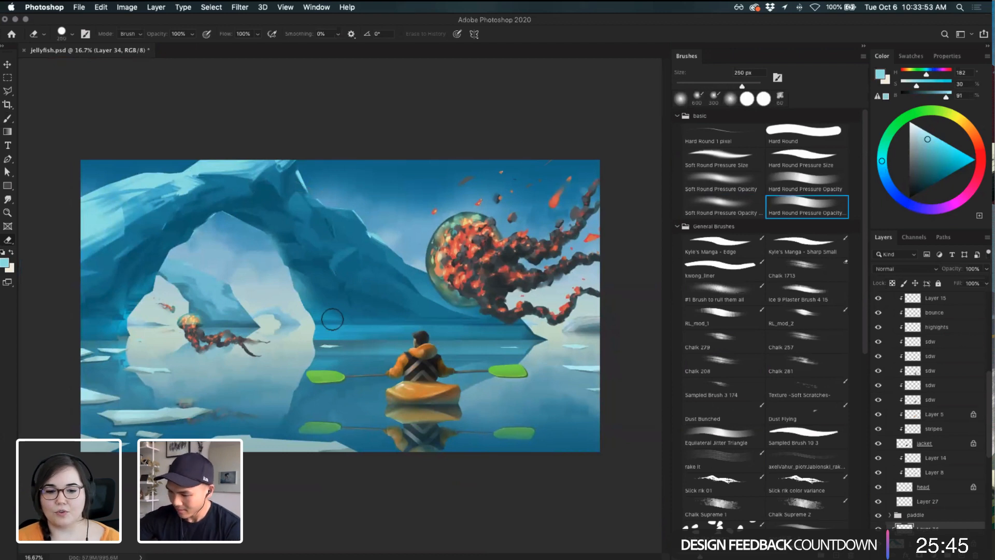
{"action": "key", "text": "super+z"}
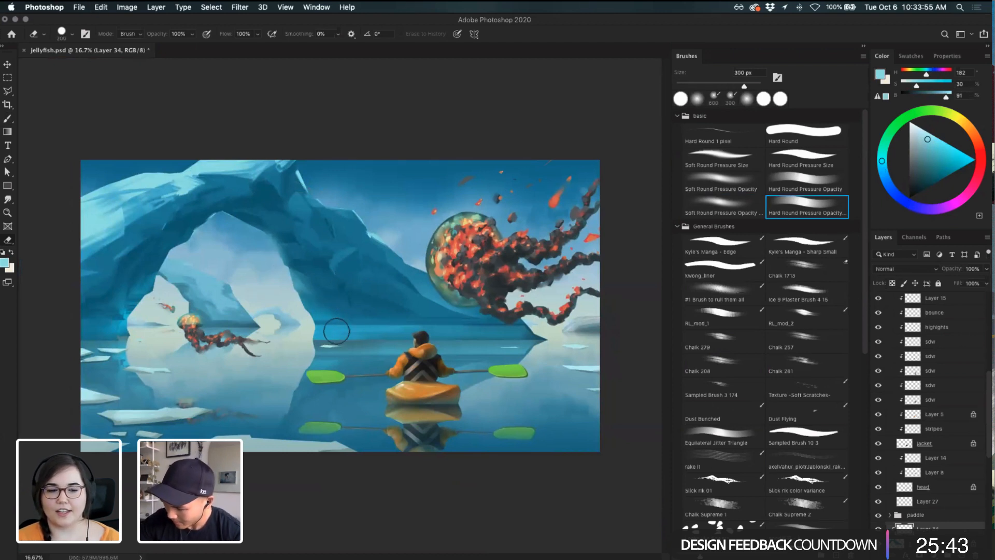
- Draw a polygonal lasso selection around the arch's right inner edge, from the underside of the arch down into the right pillar
{"action": "key", "text": "l"}
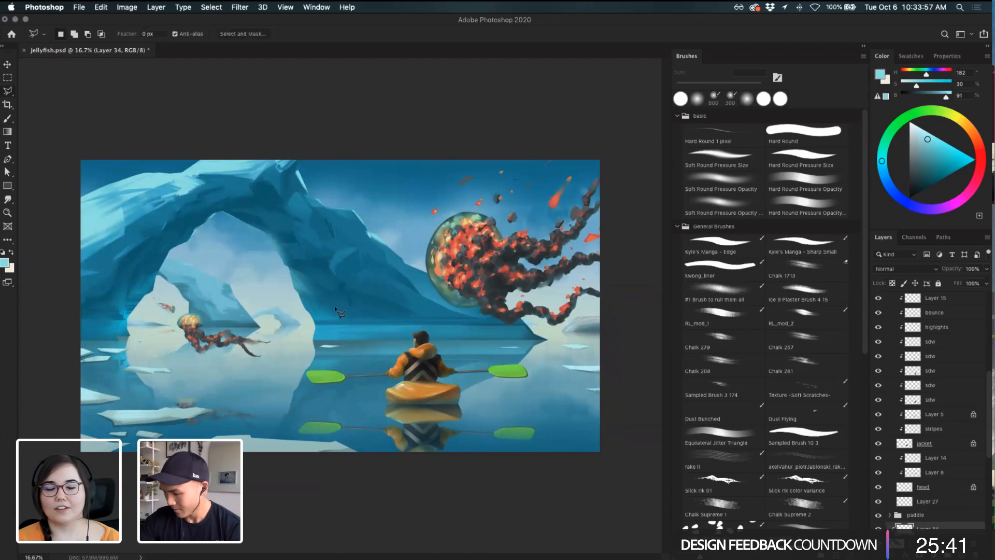
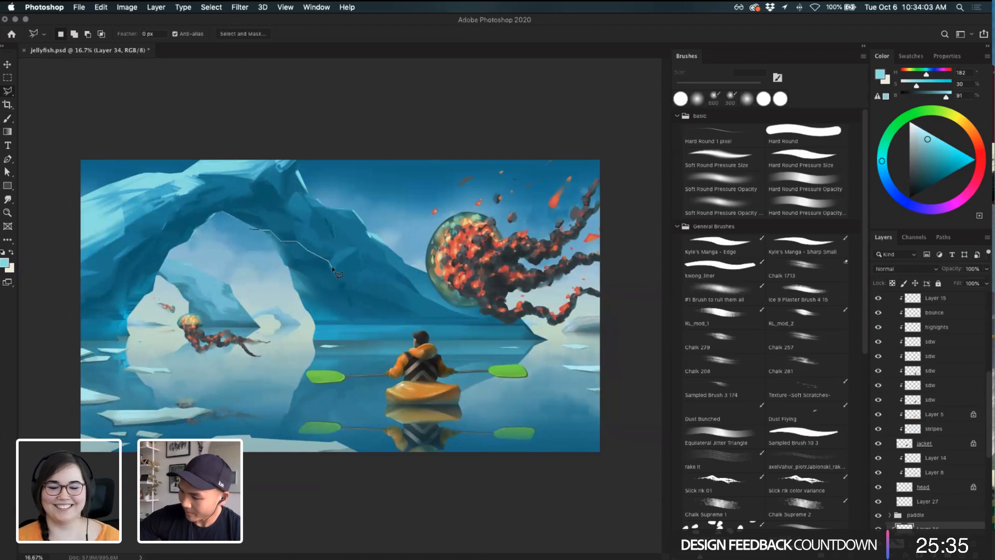
{"action": "left_click", "coordinate": [368, 268]}
{"action": "left_click", "coordinate": [271, 298]}
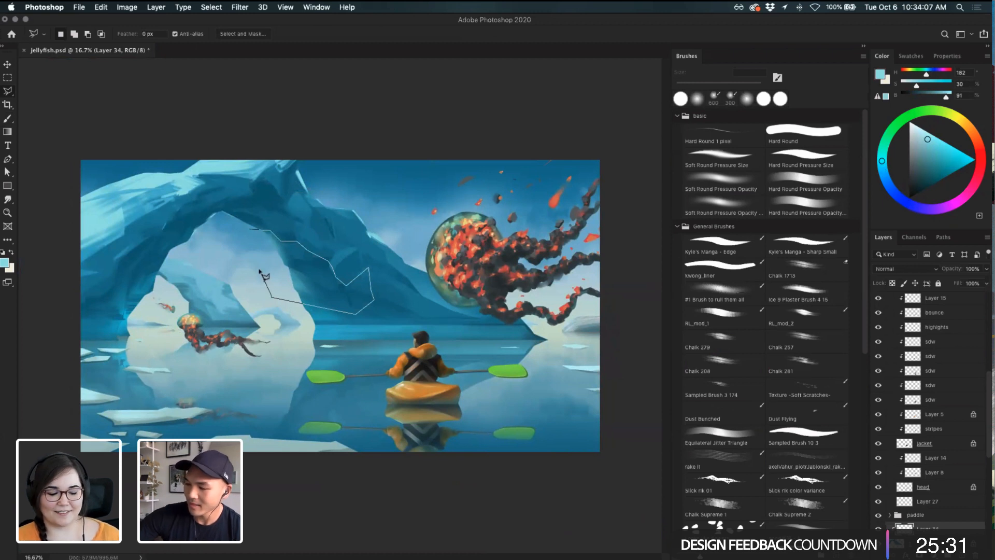
{"action": "left_click", "coordinate": [250, 229]}
- Paint light-blue haze inside the selection with the "#1 Brush to rull them all" at 600 px, compare it using undo and redo, and deselect
{"action": "key", "text": "b"}
{"action": "key", "text": "super+z"}
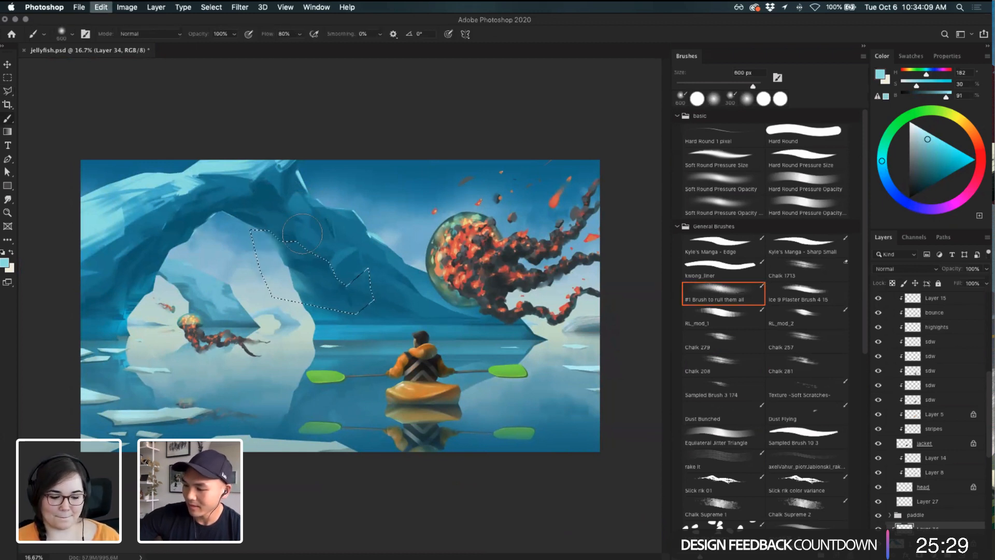
{"action": "key", "text": "super+shift+z"}
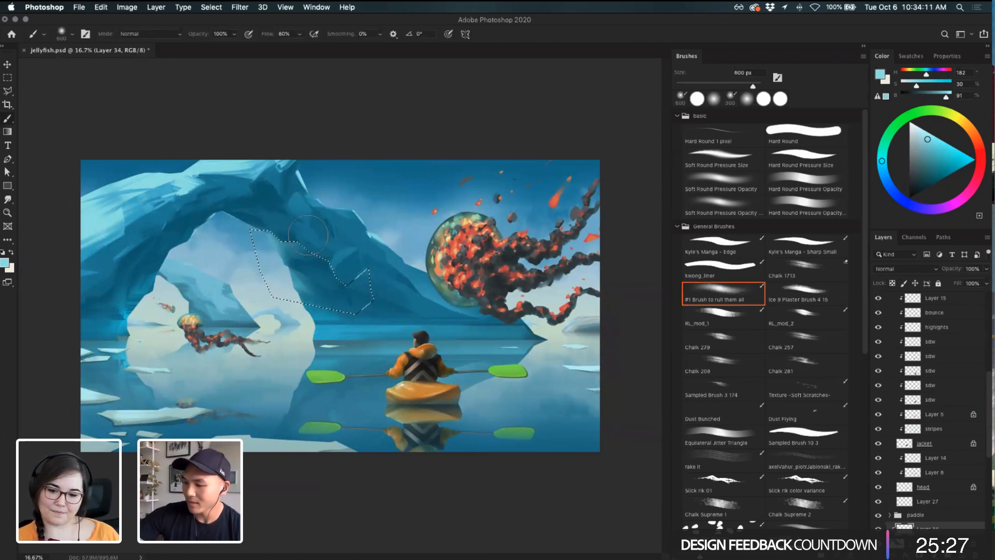
{"action": "key", "text": "super+d"}
- Try softening the haze on the right pillar with the Soft Round Pressure Opacity eraser at 300 px, and undo the strokes
{"action": "key", "text": "e"}
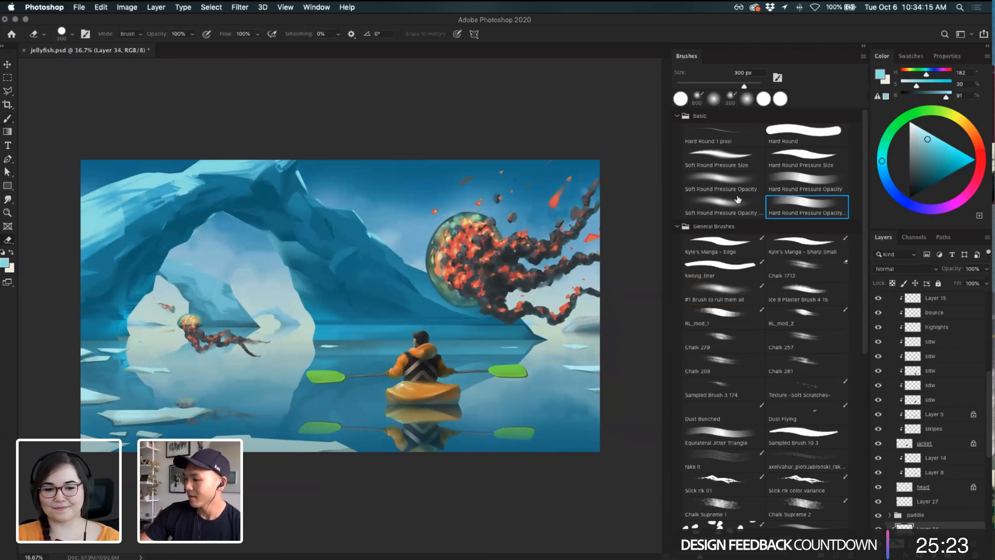
{"action": "left_click", "coordinate": [724, 204]}
{"action": "mouse_move", "coordinate": [299, 244]}
{"action": "left_mouse_down"}
{"action": "mouse_move", "coordinate": [343, 261]}
{"action": "mouse_move", "coordinate": [302, 231]}
{"action": "mouse_move", "coordinate": [350, 265]}
{"action": "mouse_move", "coordinate": [359, 290]}
{"action": "mouse_move", "coordinate": [321, 264]}
{"action": "left_mouse_up"}
{"action": "key", "text": "super+z"}
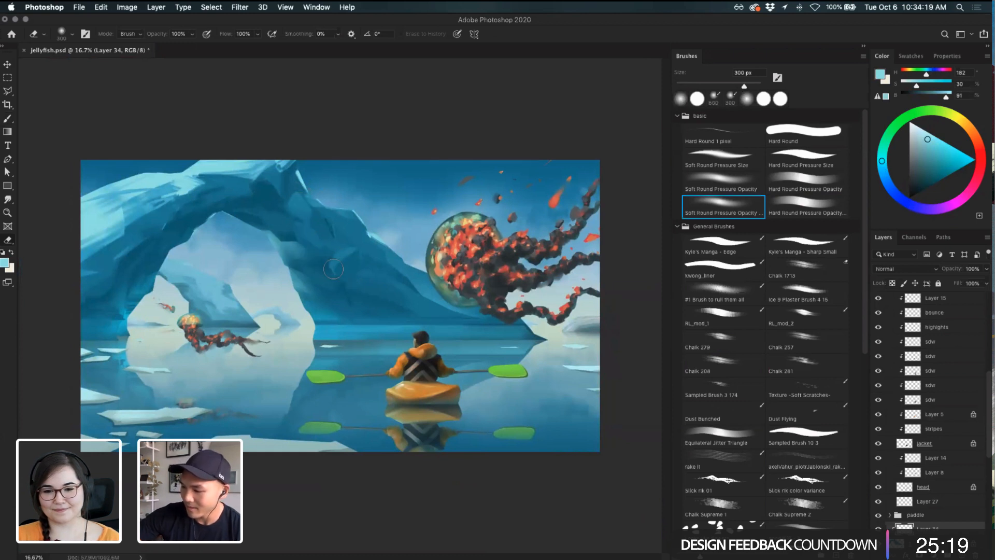
{"action": "key", "text": "super+z"}
{"action": "key", "text": "super+z"}
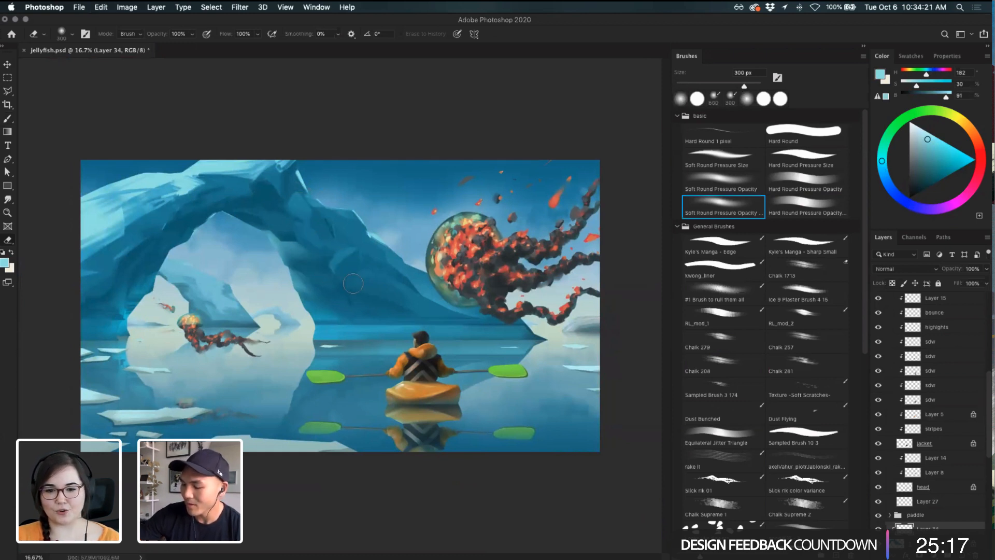
{"action": "key", "text": "super+z"}
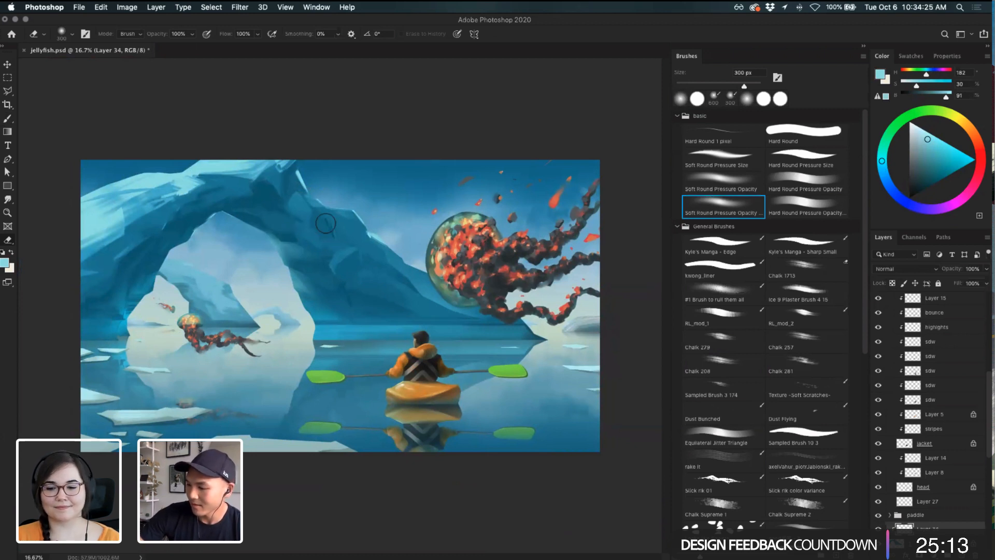
- Undo the last change on the arch and switch the eraser to Hard Round Pressure Opacity at 300 px
{"action": "key", "text": "b"}
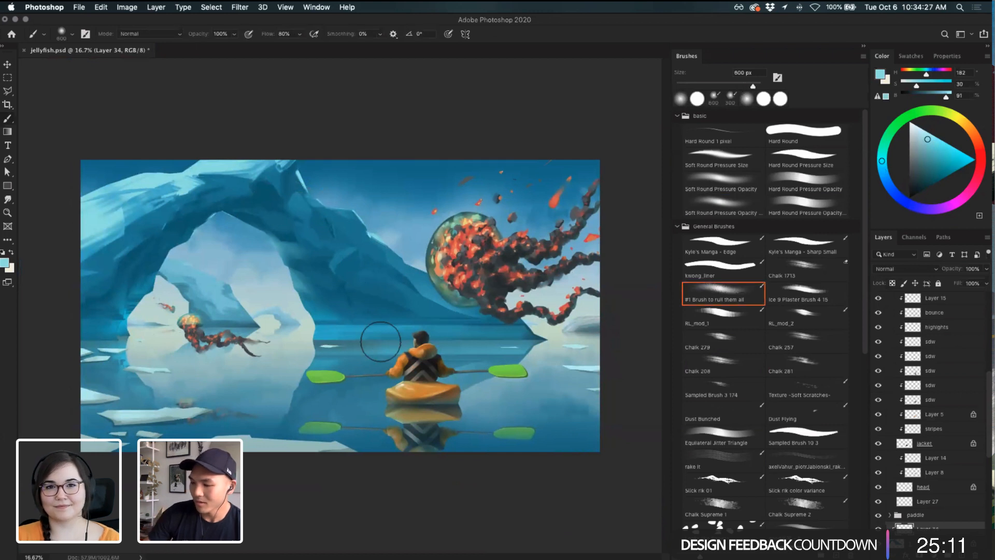
{"action": "key", "text": "e"}
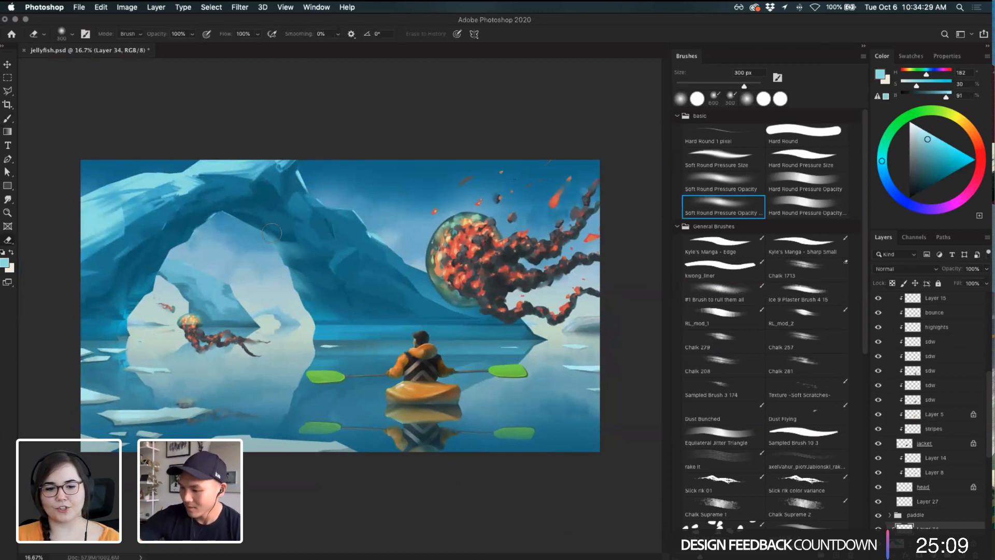
{"action": "key", "text": "super+z"}
{"action": "key", "text": "b"}
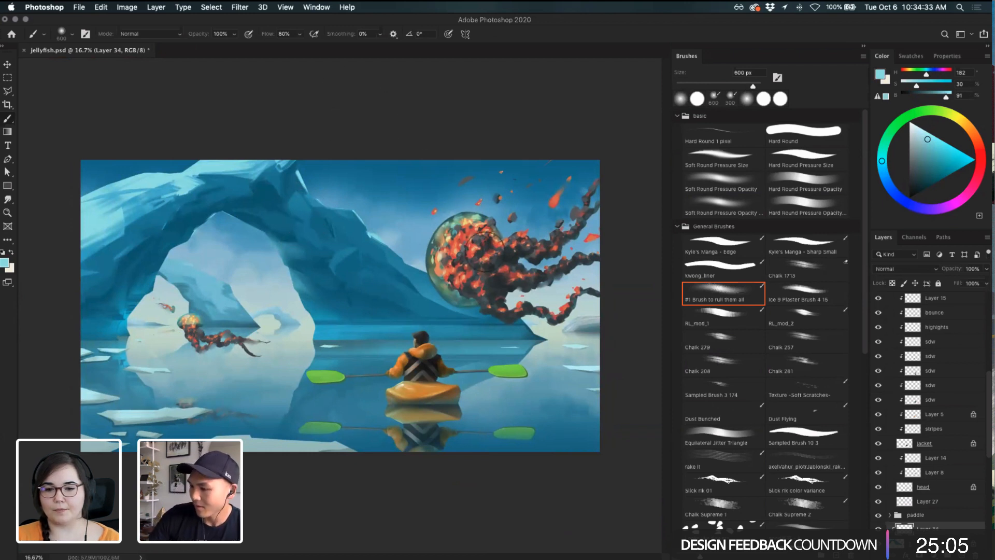
{"action": "key", "text": "e"}
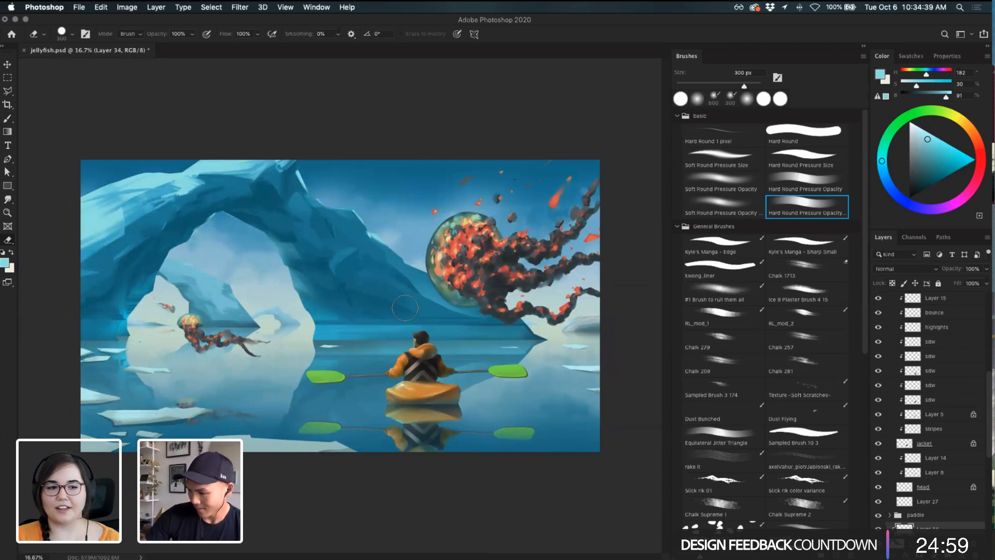
- Draw a polygonal lasso selection around the base of the arch's right pillar, just above the waterline
{"action": "key", "text": "b"}
{"action": "key", "text": "l"}
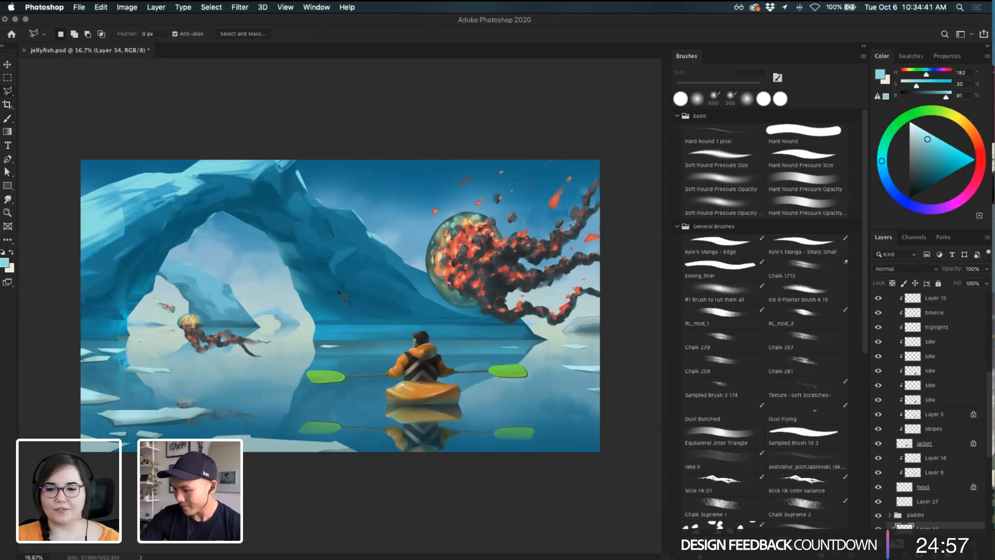
{"action": "left_click", "coordinate": [291, 293]}
{"action": "left_click", "coordinate": [292, 288]}
{"action": "left_click", "coordinate": [318, 298]}
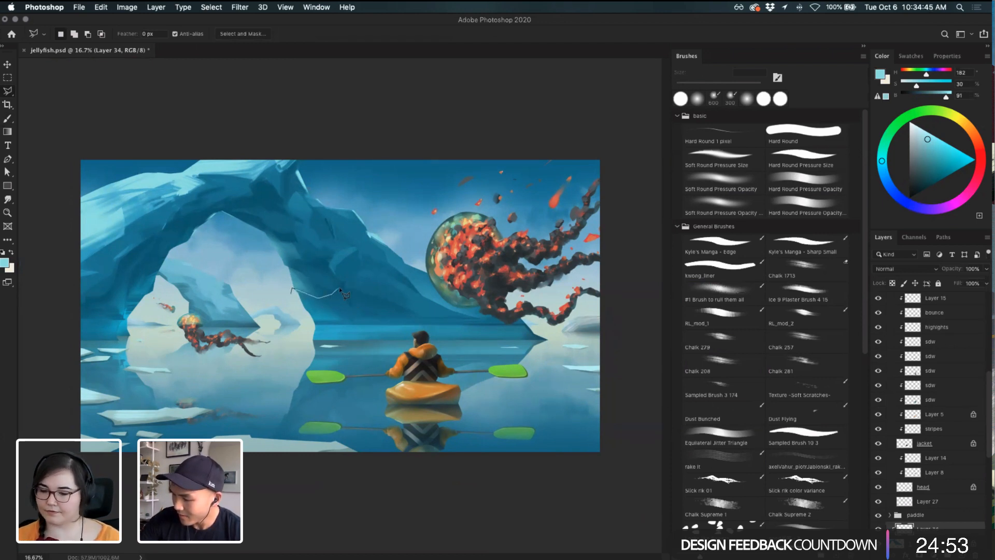
{"action": "left_click", "coordinate": [386, 299]}
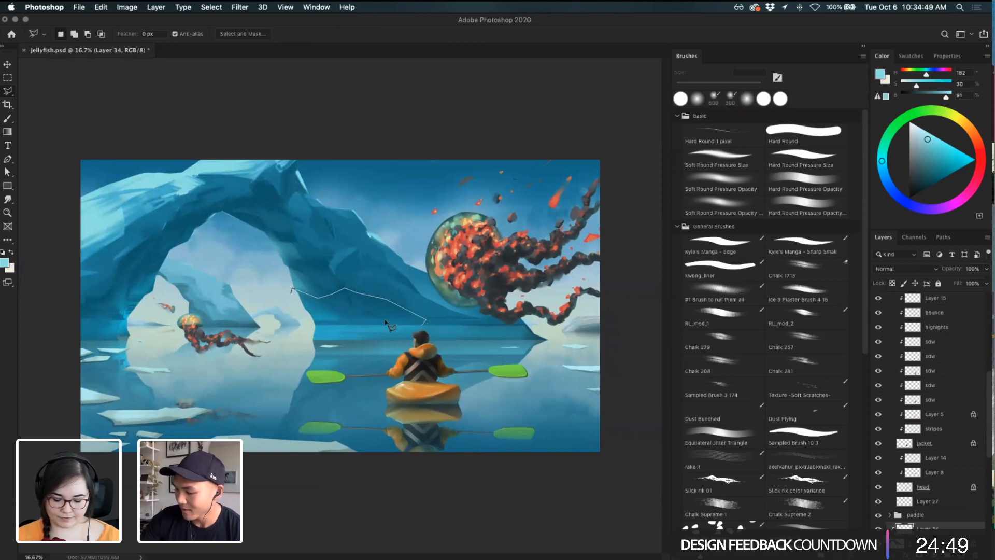
{"action": "left_click", "coordinate": [303, 319]}
{"action": "left_click", "coordinate": [289, 299]}
{"action": "left_click", "coordinate": [291, 289]}
- Brush light-blue haze inside the pillar-base selection at 600 px, undo a stroke, and deselect
{"action": "key", "text": "b"}
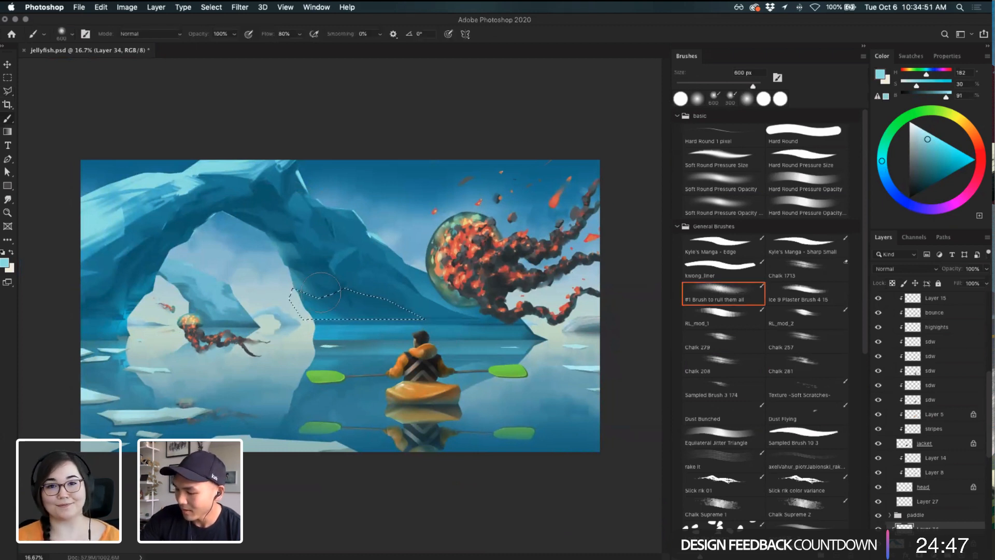
{"action": "left_click_drag", "start_coordinate": [297, 300], "coordinate": [358, 301]}
{"action": "key", "text": "super+z"}
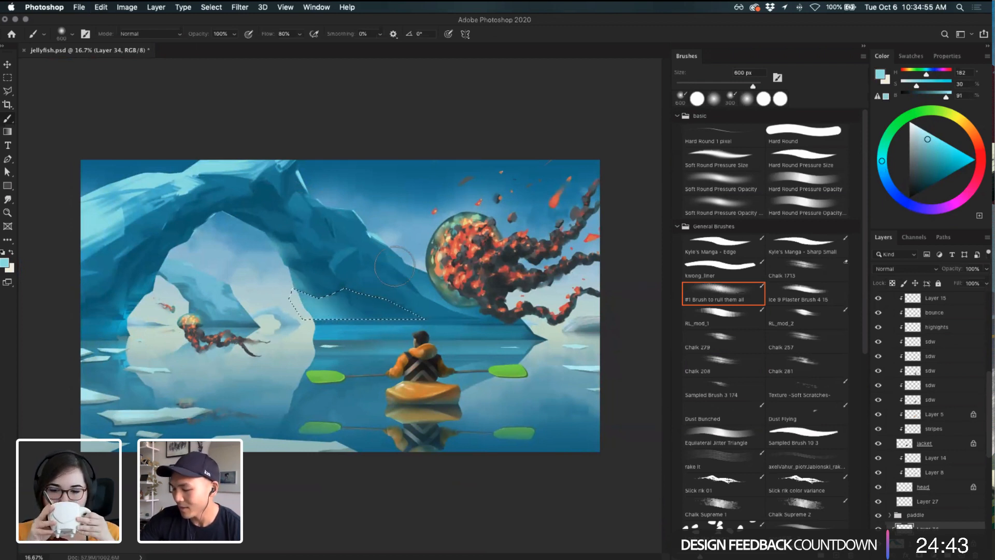
{"action": "key", "text": "super+d"}
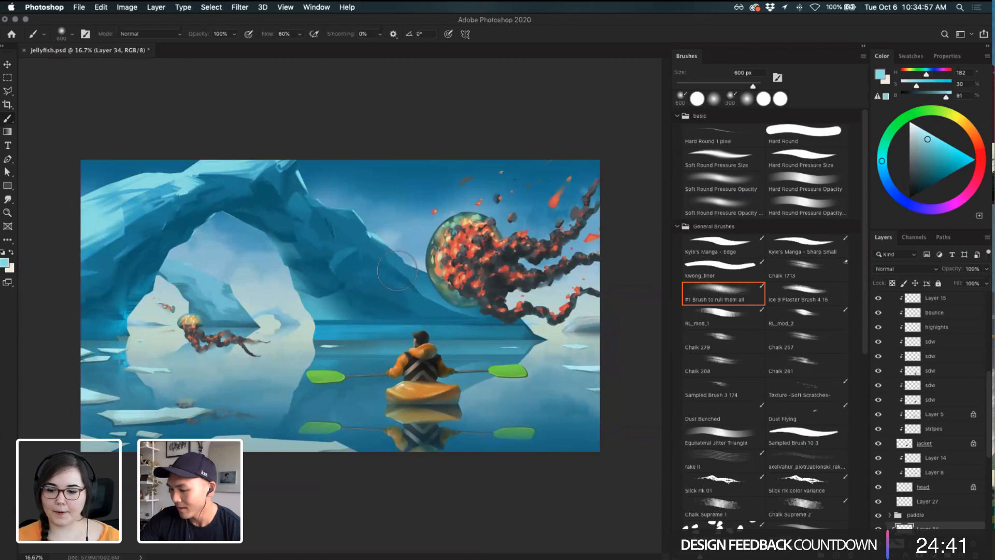
- Erase haze along the waterline below the right pillar with the Soft Round Pressure Opacity eraser enlarged to 800 px
{"action": "key", "text": "e"}
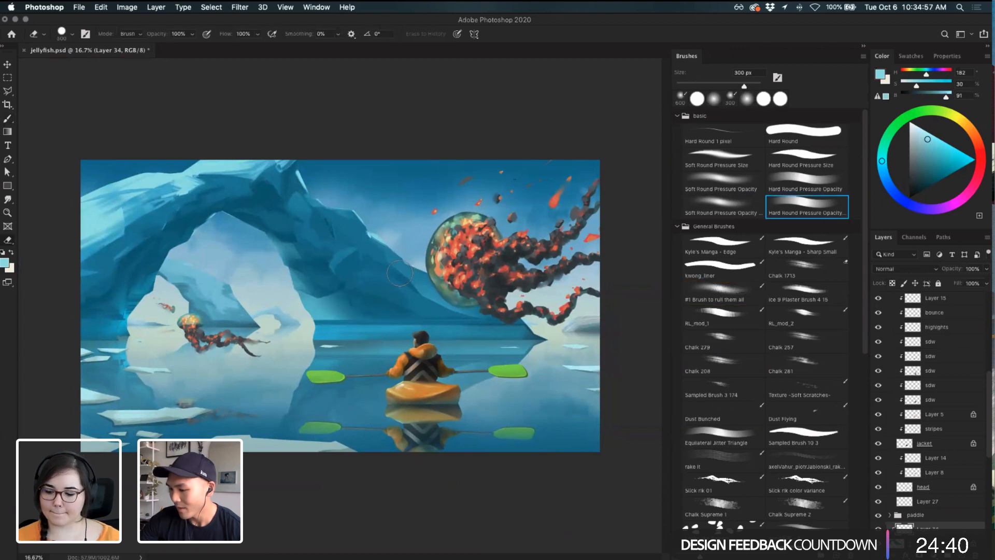
{"action": "left_click", "coordinate": [731, 210]}
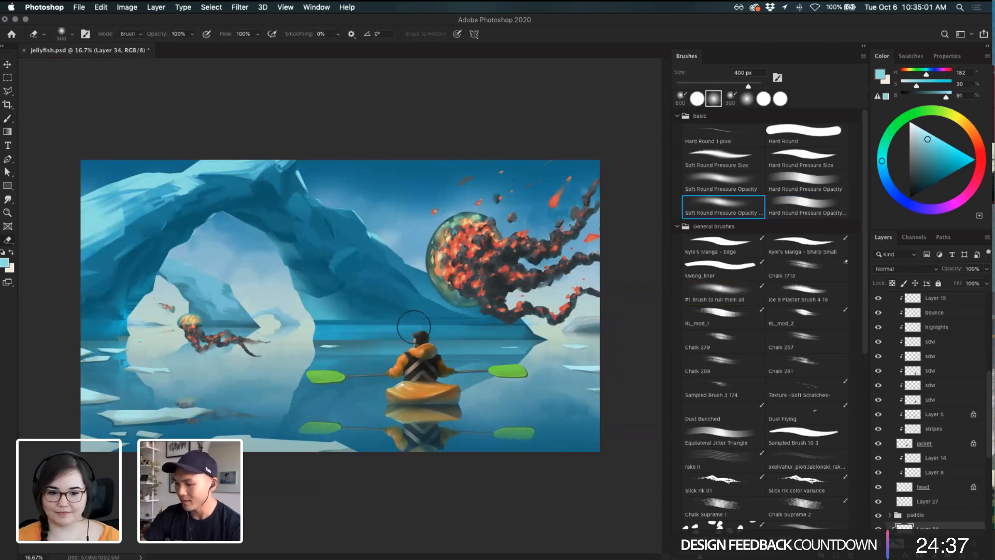
{"action": "key", "text": "bracketright"}
{"action": "key", "text": "bracketright"}
{"action": "key", "text": "bracketright"}
{"action": "key", "text": "bracketright"}
{"action": "key", "text": "bracketright"}
{"action": "mouse_move", "coordinate": [367, 323]}
{"action": "left_mouse_down"}
{"action": "mouse_move", "coordinate": [384, 333]}
{"action": "mouse_move", "coordinate": [340, 331]}
{"action": "mouse_move", "coordinate": [365, 336]}
{"action": "left_mouse_up"}
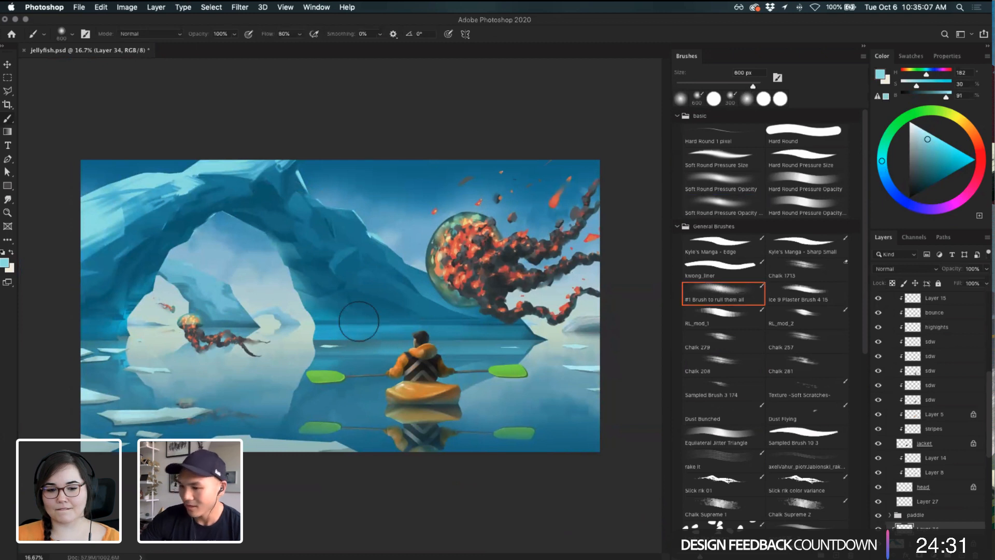
- Select a rectangle of water around the kayaker from the waterline to the paddle, try light-blue haze in it at 600 px, undo, and deselect
{"action": "key", "text": "m"}
{"action": "mouse_move", "coordinate": [300, 324]}
{"action": "left_mouse_down"}
{"action": "mouse_move", "coordinate": [433, 370]}
{"action": "mouse_move", "coordinate": [553, 375]}
{"action": "left_mouse_up"}
{"action": "key", "text": "b"}
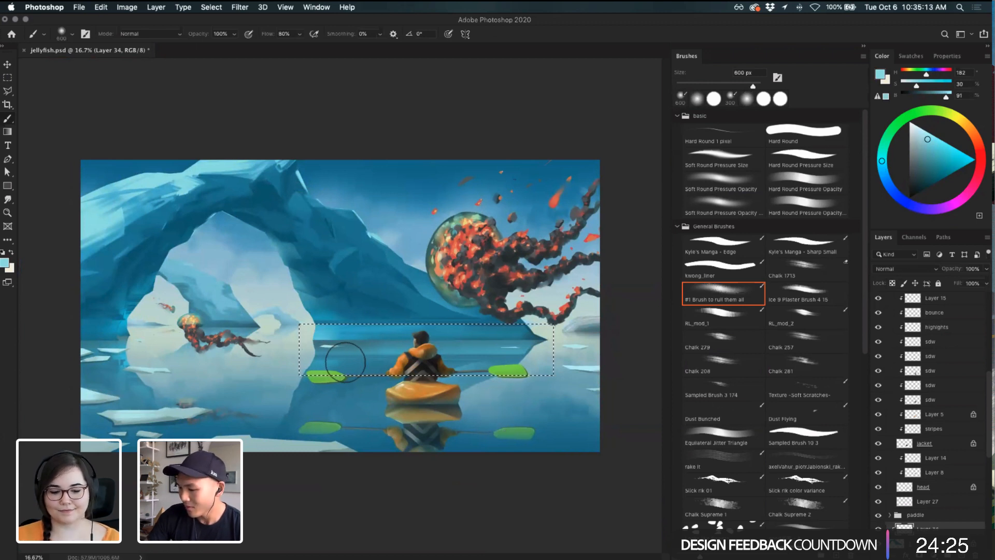
{"action": "key", "text": "super+d"}
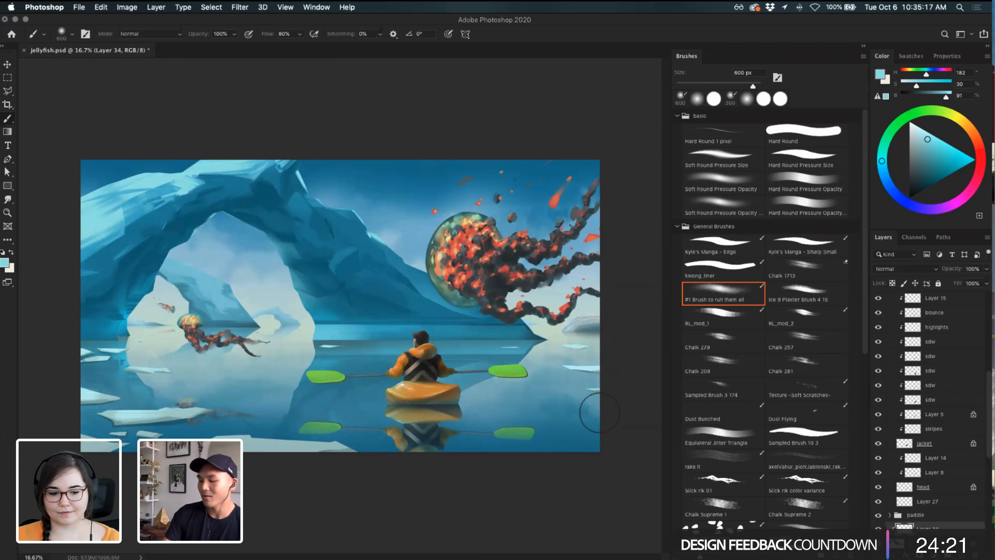
{"action": "key", "text": "super+z"}
{"action": "key", "text": "super+z"}
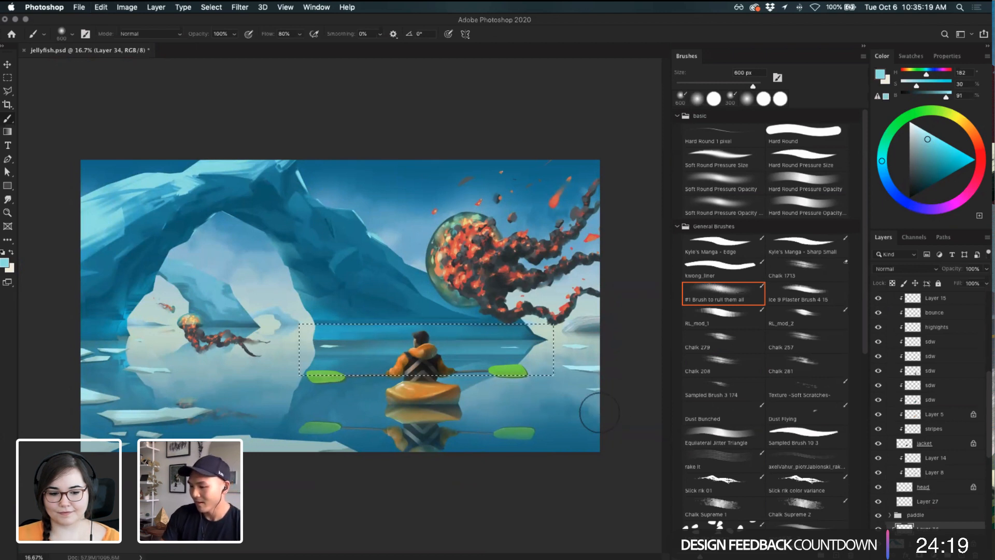
{"action": "key", "text": "super+d"}
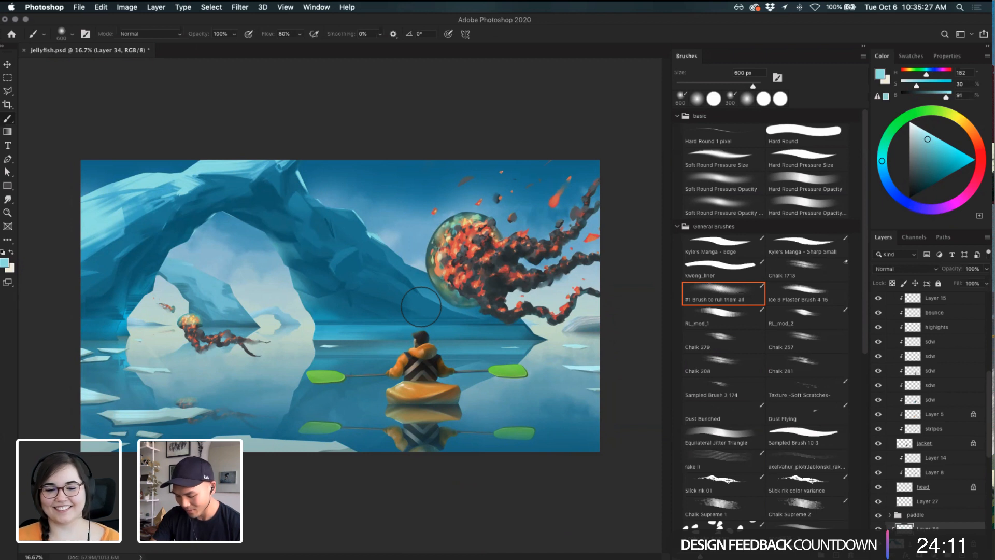
{"action": "key", "text": "i"}
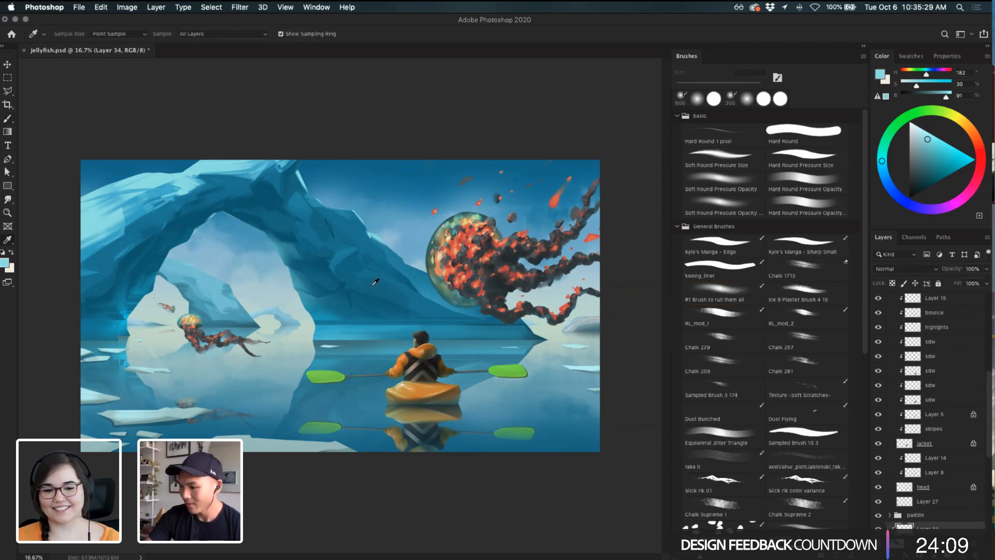
{"action": "key", "text": "alt"}
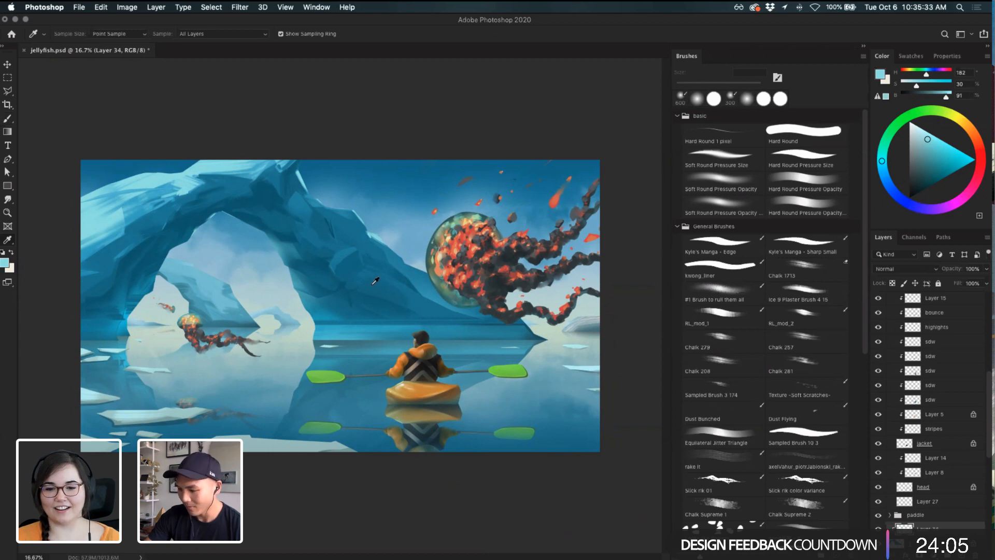
{"action": "key", "text": "r"}
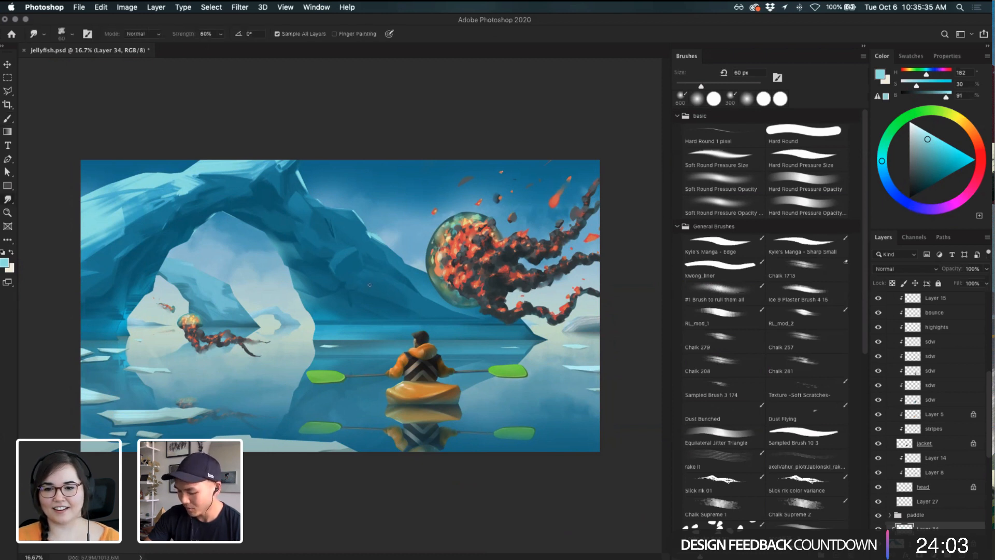
{"action": "key", "text": "b"}
{"action": "key", "text": "e"}
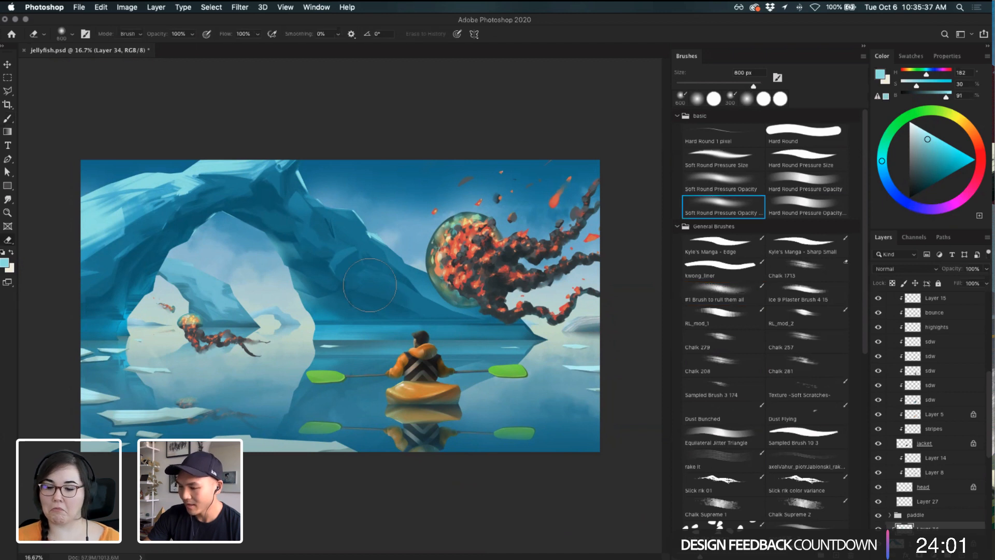
- Sample the dark blue from the shaded side of the ice arch and switch to the Smudge tool
{"action": "key", "text": "b"}
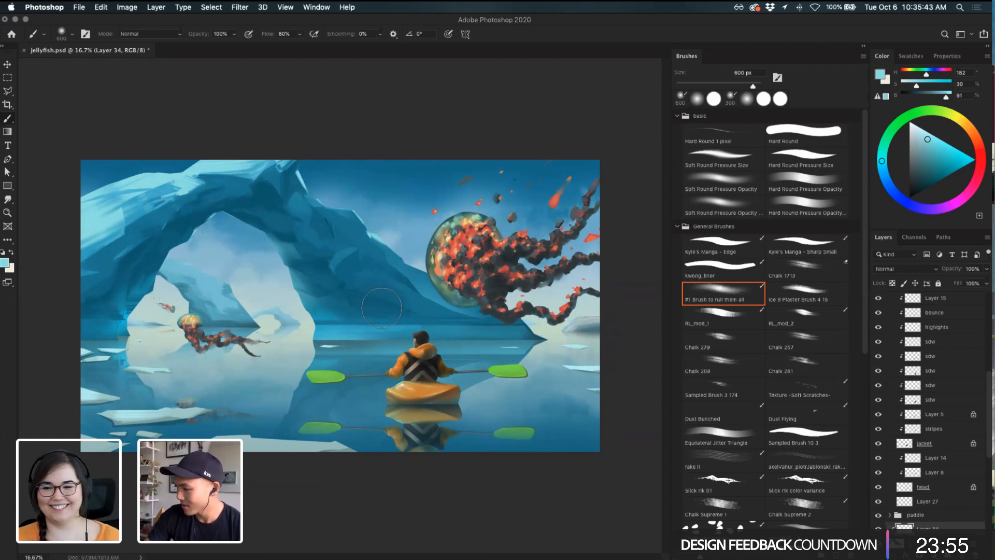
{"action": "key", "text": "i"}
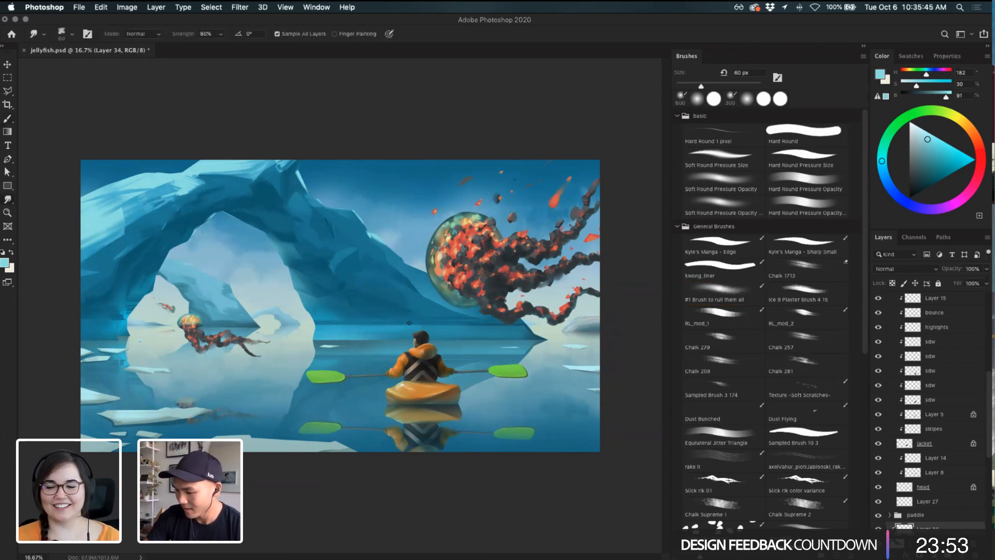
{"action": "left_click", "coordinate": [351, 291]}
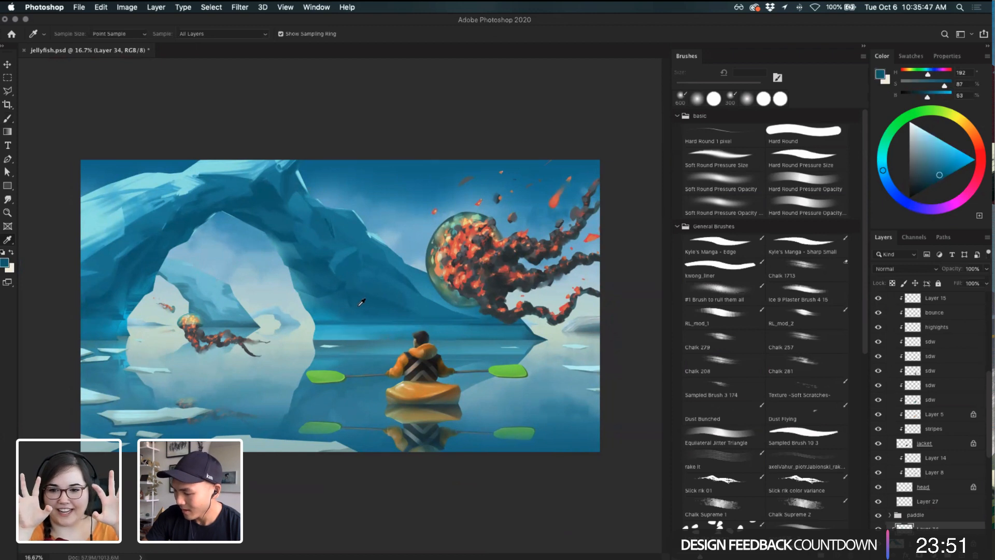
{"action": "key", "text": "e"}
{"action": "key", "text": "r"}
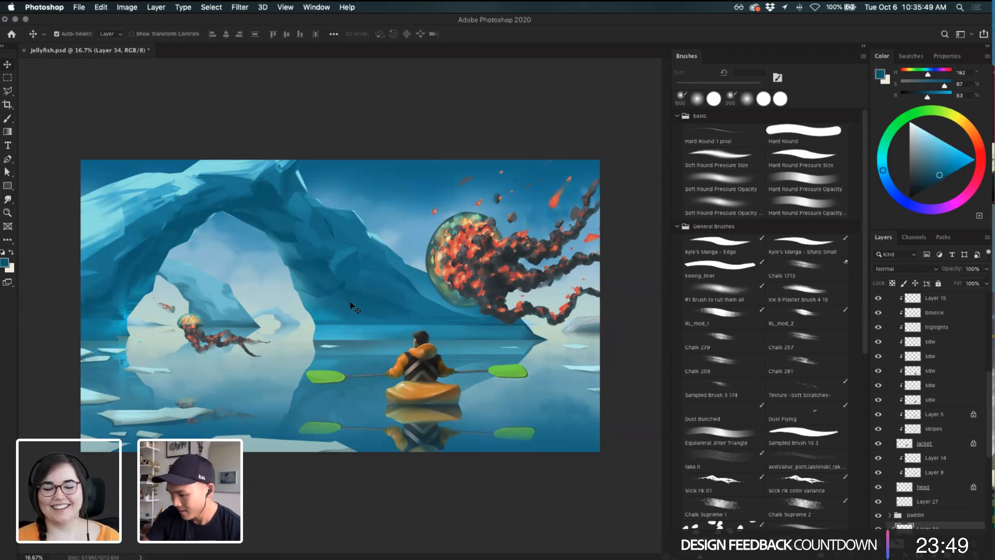
- Smudge the lower shaded part of the ice arch on layer 1 and save the document
{"action": "left_click", "coordinate": [350, 306], "text": "super"}
{"action": "left_click_drag", "start_coordinate": [363, 308], "coordinate": [373, 312]}
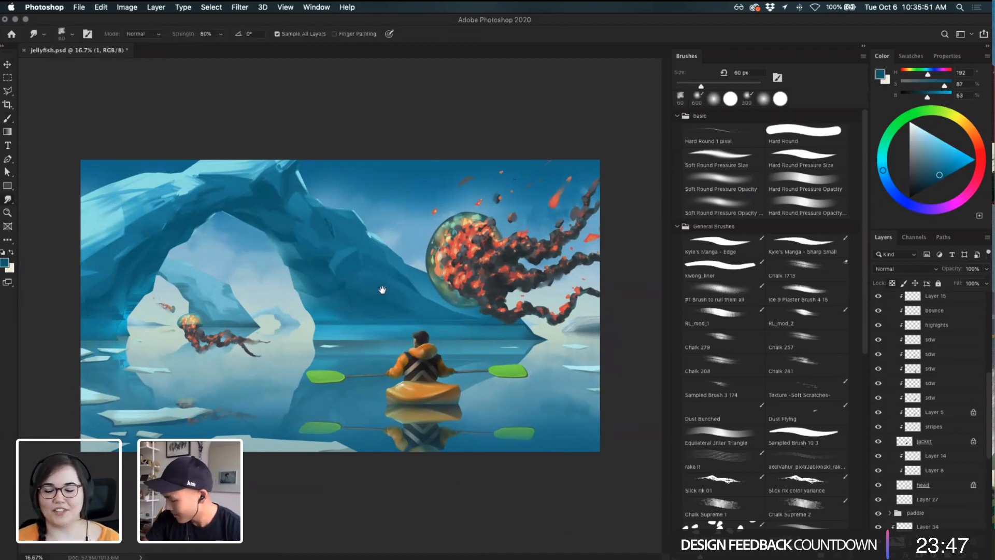
{"action": "key", "text": "super+minus"}
{"action": "key", "text": "super+s"}
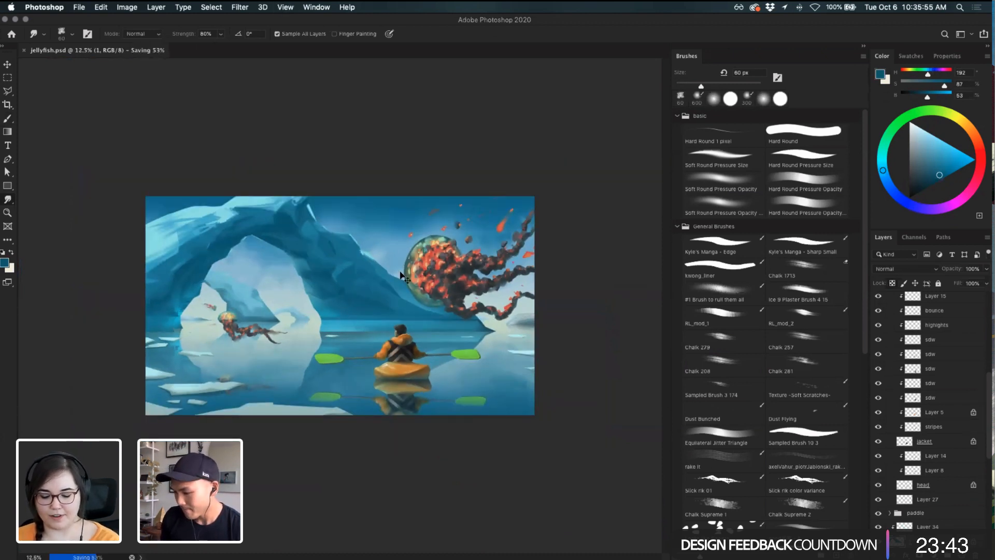
{"action": "key", "text": "super+plus"}
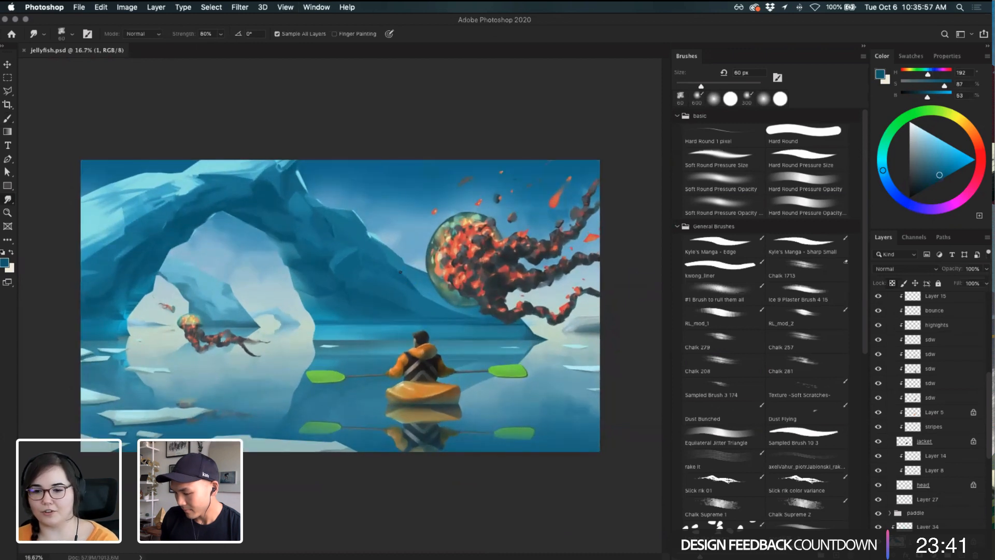
- Create a new empty layer directly below Layer 31, above Layer 19 copy
{"action": "left_click", "coordinate": [305, 417]}
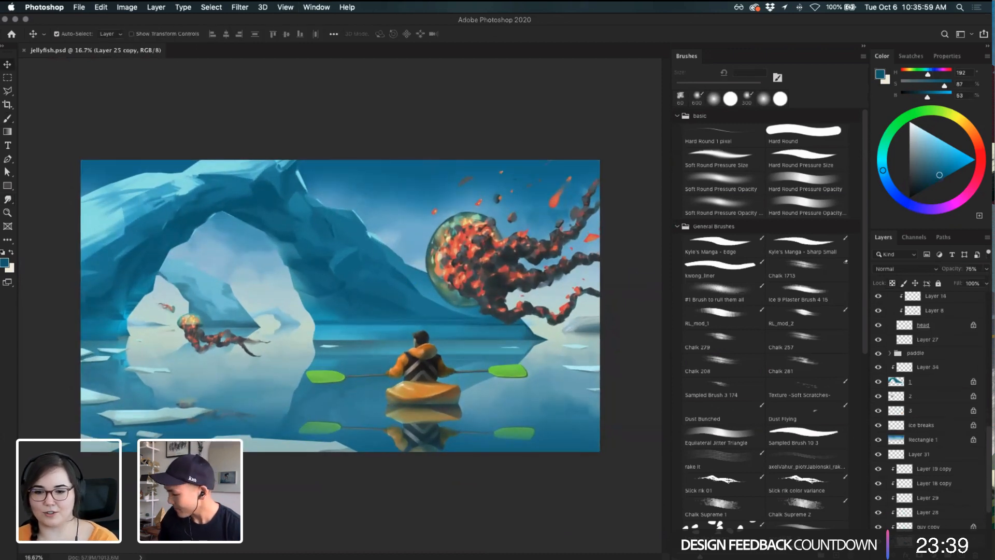
{"action": "left_click", "coordinate": [949, 472]}
{"action": "left_click", "coordinate": [960, 555]}
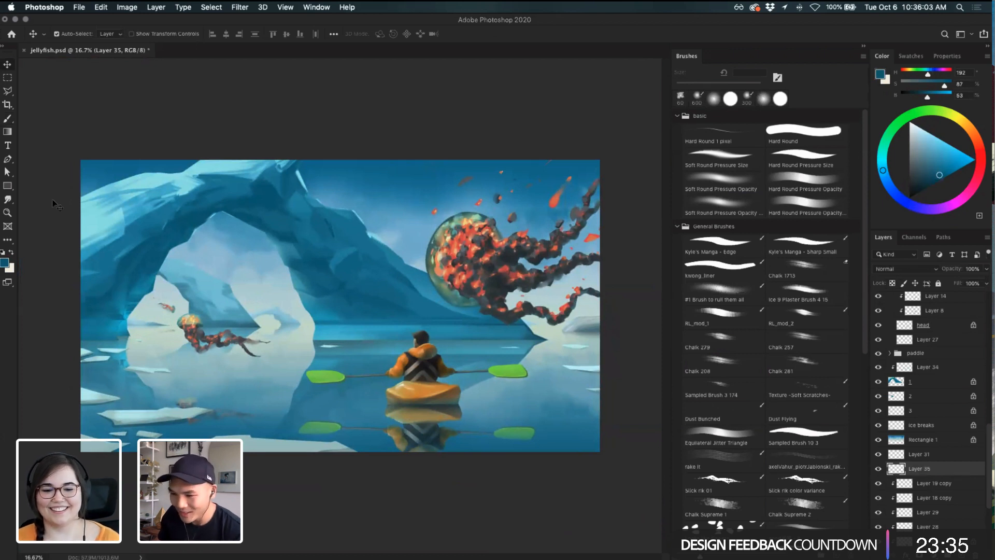
{"action": "left_click", "coordinate": [7, 186]}
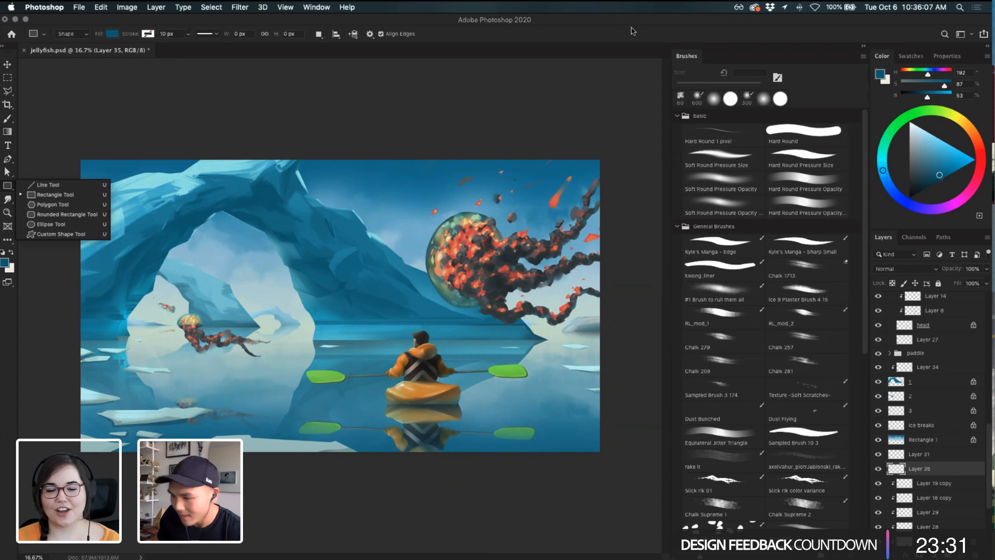
{"action": "left_click", "coordinate": [652, 41]}
- Reduce the Hard Round Pressure Size brush to 80 px and undo a test stroke on the water
{"action": "left_click", "coordinate": [806, 161]}
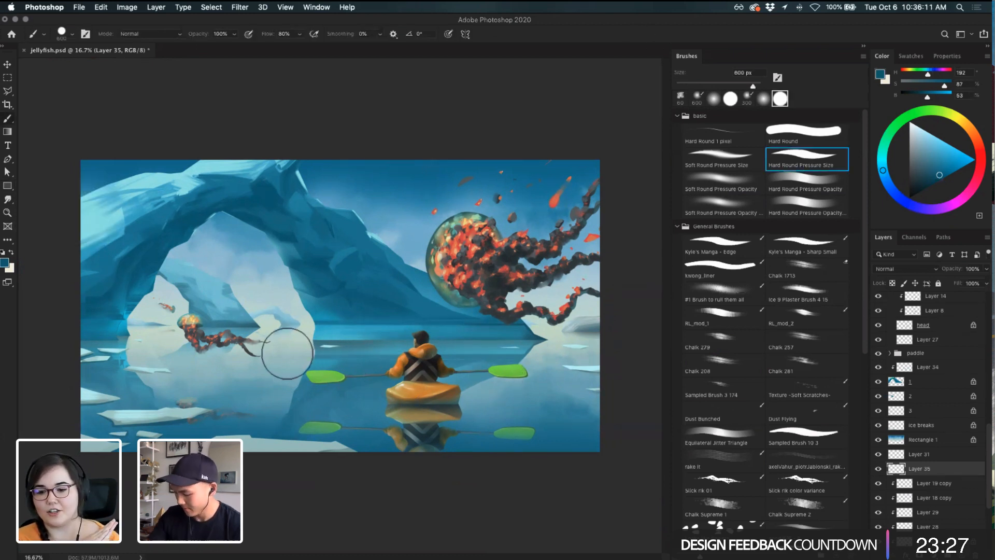
{"action": "key", "text": "bracketleft"}
{"action": "key", "text": "bracketleft"}
{"action": "key", "text": "bracketleft"}
{"action": "key", "text": "bracketleft"}
{"action": "key", "text": "bracketleft"}
{"action": "key", "text": "bracketleft"}
{"action": "key", "text": "bracketleft"}
{"action": "key", "text": "bracketleft"}
{"action": "key", "text": "bracketleft"}
{"action": "key", "text": "bracketleft"}
{"action": "key", "text": "bracketleft"}
{"action": "key", "text": "bracketleft"}
{"action": "key", "text": "bracketleft"}
{"action": "left_click_drag", "start_coordinate": [271, 374], "coordinate": [293, 335]}
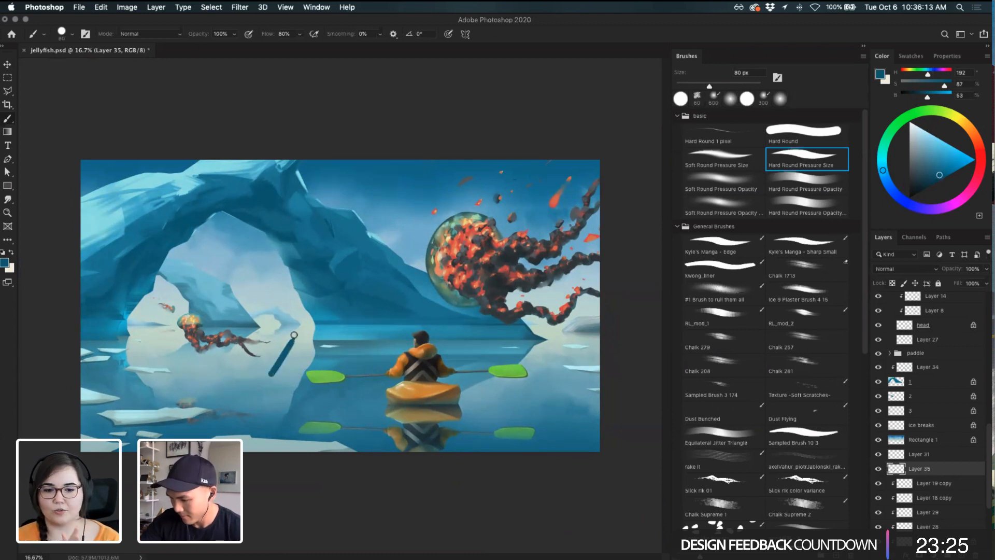
{"action": "key", "text": "super+z"}
- Paint a filled pale yellow triangle (H 63, S 23, B 96) on the water below the paddle's left blade
{"action": "left_click_drag", "start_coordinate": [935, 137], "coordinate": [910, 121]}
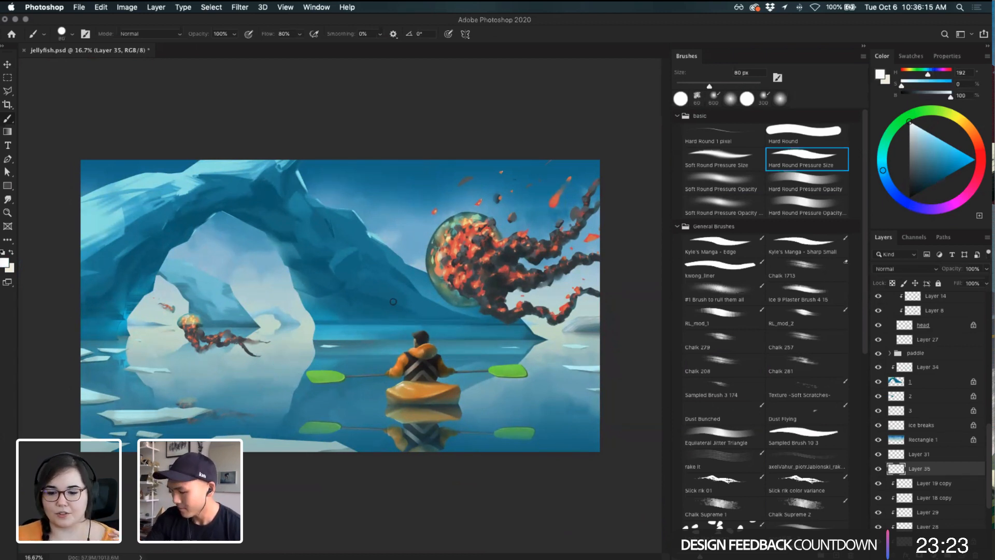
{"action": "left_click", "coordinate": [953, 115]}
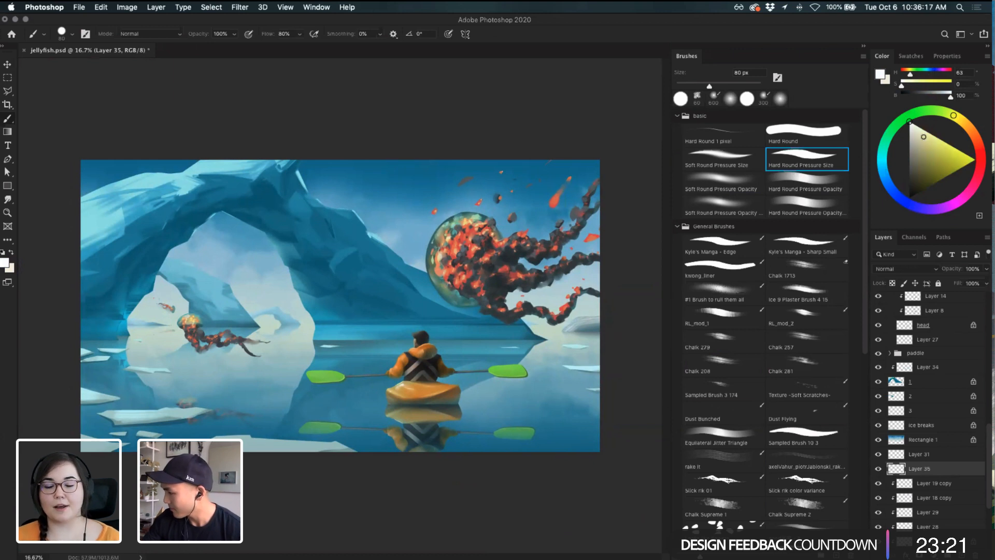
{"action": "left_click", "coordinate": [923, 133]}
{"action": "left_click_drag", "start_coordinate": [270, 399], "coordinate": [286, 387]}
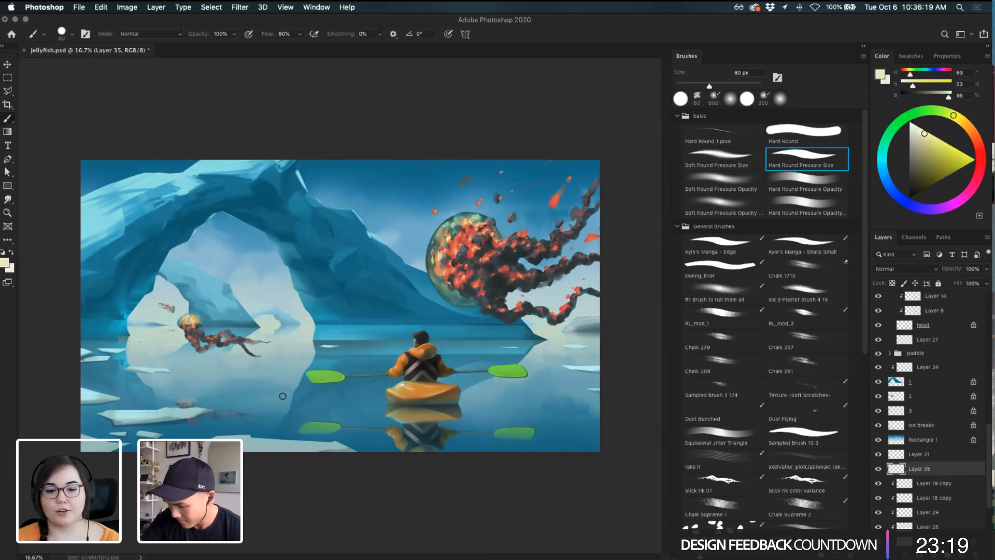
{"action": "key", "text": "super+z"}
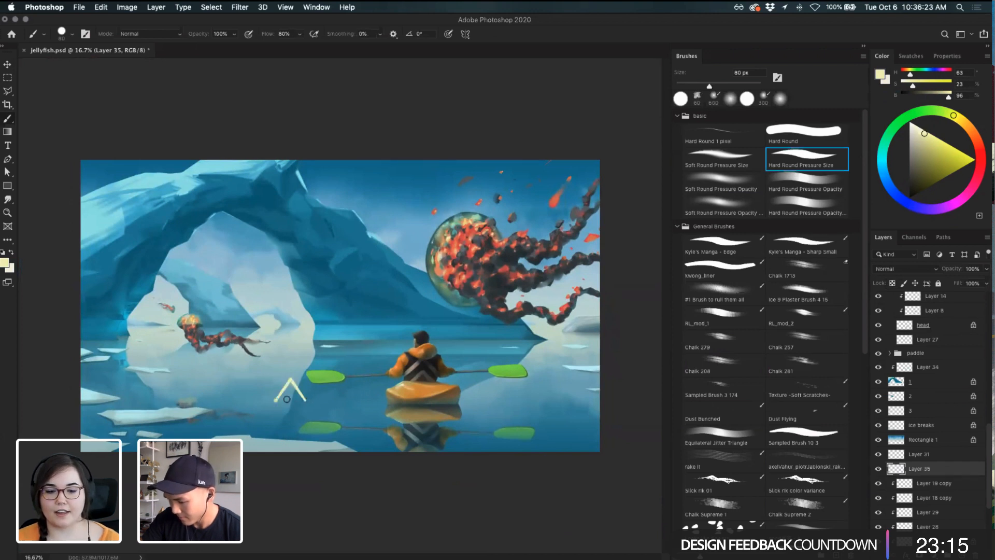
{"action": "mouse_move", "coordinate": [275, 402]}
{"action": "left_mouse_down"}
{"action": "mouse_move", "coordinate": [305, 400]}
{"action": "mouse_move", "coordinate": [289, 392]}
{"action": "mouse_move", "coordinate": [297, 397]}
{"action": "left_mouse_up"}
- Trim the yellow triangle's sides and base to crisp edges with the Hard Round eraser at 80 px
{"action": "key", "text": "e"}
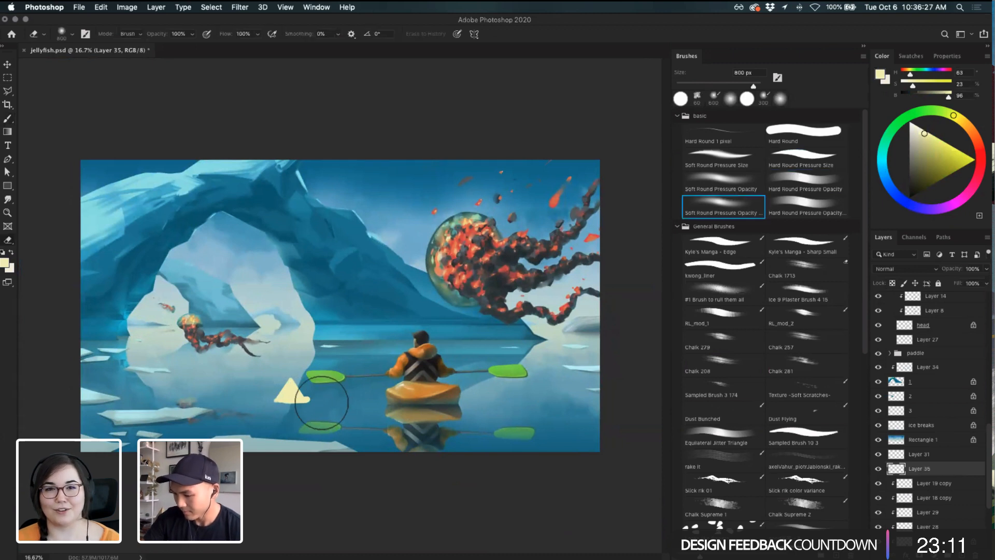
{"action": "left_click", "coordinate": [808, 134]}
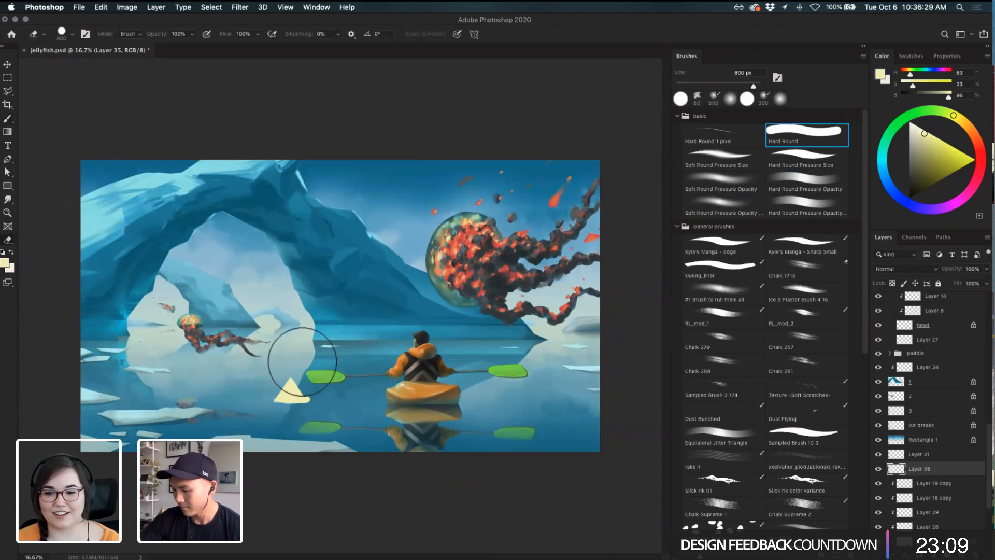
{"action": "key", "text": "["}
{"action": "key", "text": "["}
{"action": "key", "text": "["}
{"action": "key", "text": "["}
{"action": "key", "text": "["}
{"action": "key", "text": "["}
{"action": "key", "text": "["}
{"action": "key", "text": "["}
{"action": "key", "text": "["}
{"action": "key", "text": "["}
{"action": "key", "text": "["}
{"action": "key", "text": "["}
{"action": "key", "text": "["}
{"action": "key", "text": "["}
{"action": "key", "text": "["}
{"action": "key", "text": "["}
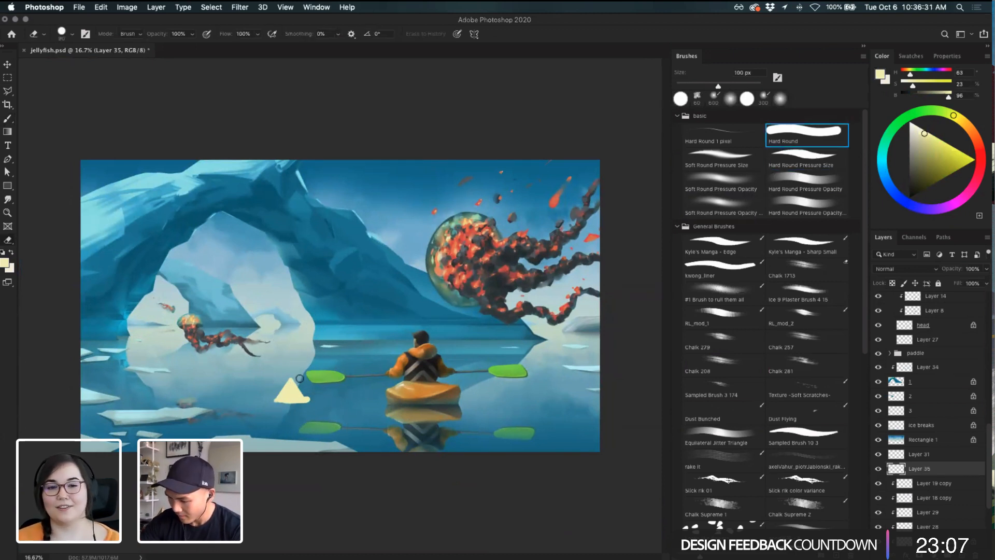
{"action": "mouse_move", "coordinate": [301, 384]}
{"action": "left_mouse_down"}
{"action": "mouse_move", "coordinate": [309, 401]}
{"action": "mouse_move", "coordinate": [302, 362]}
{"action": "left_mouse_up"}
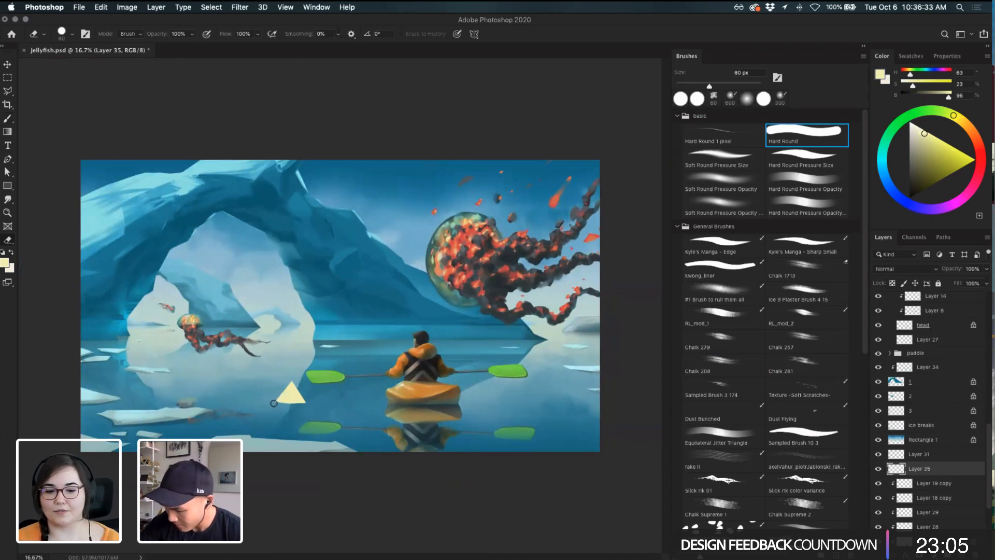
{"action": "left_click_drag", "start_coordinate": [273, 403], "coordinate": [325, 411]}
{"action": "key", "text": "super+z"}
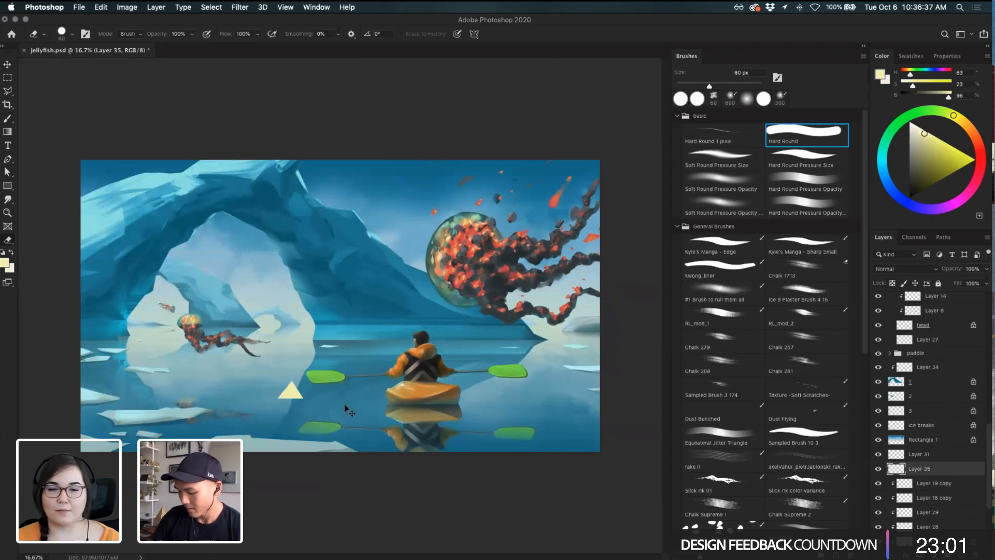
- Flatten the yellow triangle into a low wedge and clean up its left edge with the eraser
{"action": "key", "text": "super+t"}
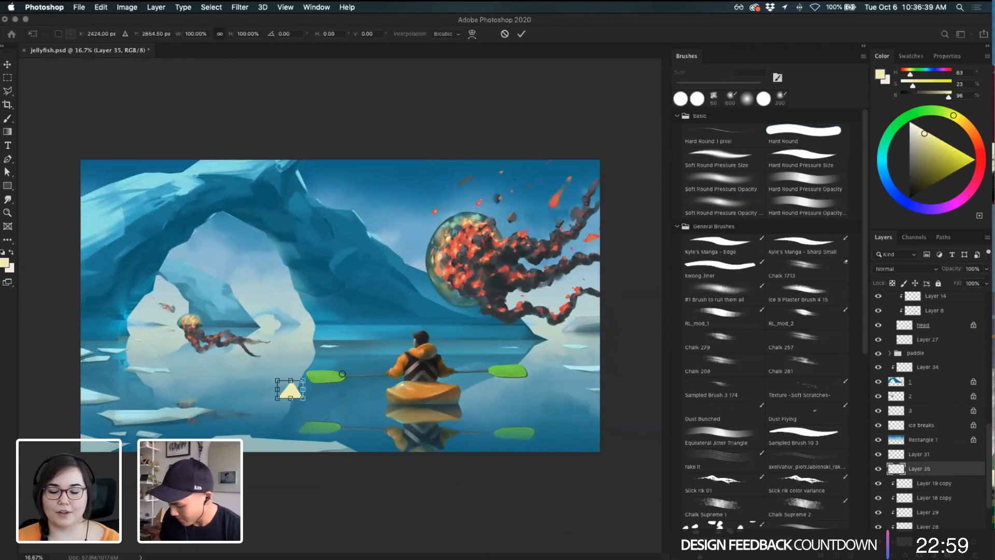
{"action": "key", "text": "Escape"}
{"action": "left_click_drag", "start_coordinate": [295, 384], "coordinate": [319, 405]}
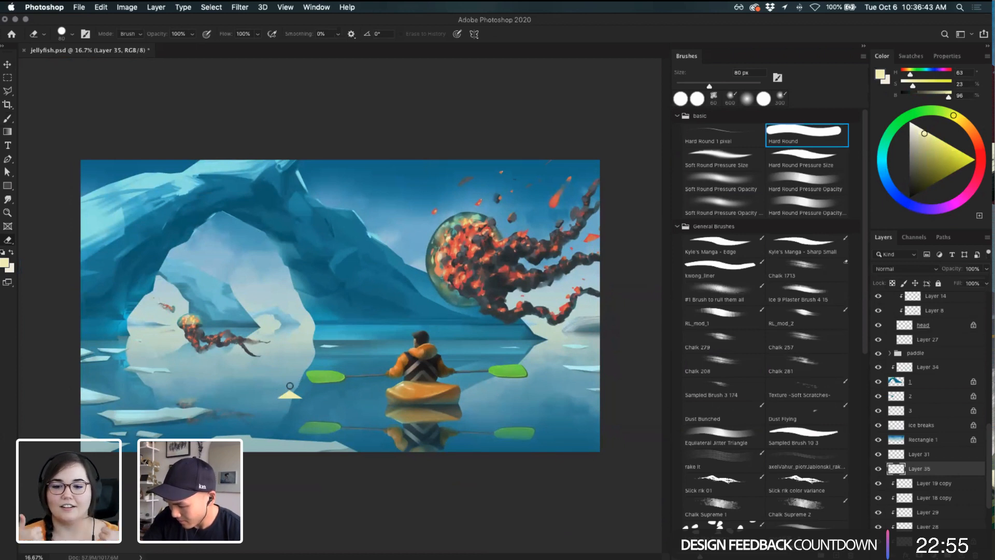
{"action": "left_click_drag", "start_coordinate": [270, 400], "coordinate": [302, 390]}
{"action": "key", "text": "super+z"}
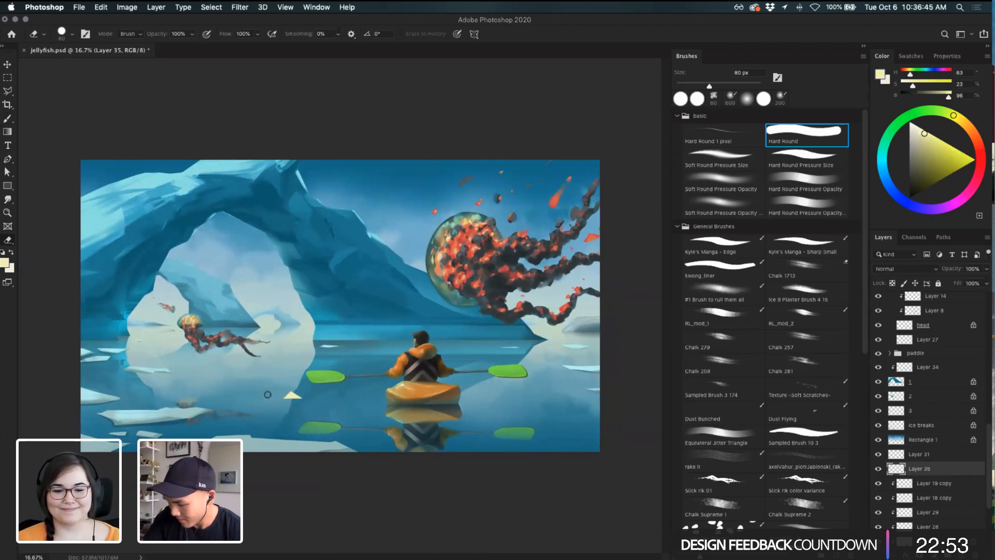
- Duplicate the triangle layer and place the copy level with the original, just to its right
{"action": "key", "text": "super+j"}
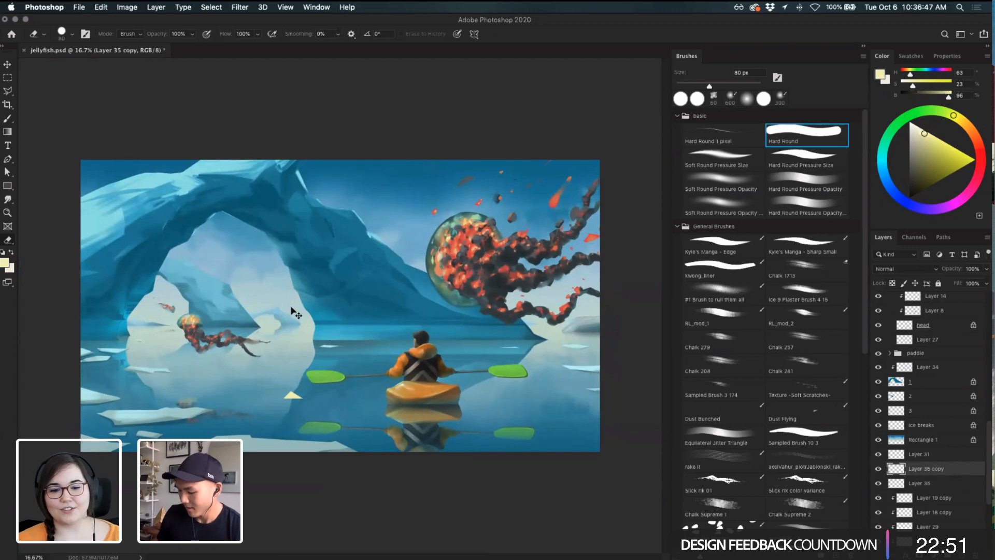
{"action": "key", "text": "super+plus"}
{"action": "key", "text": "super+plus"}
{"action": "left_click_drag", "start_coordinate": [279, 332], "coordinate": [304, 275]}
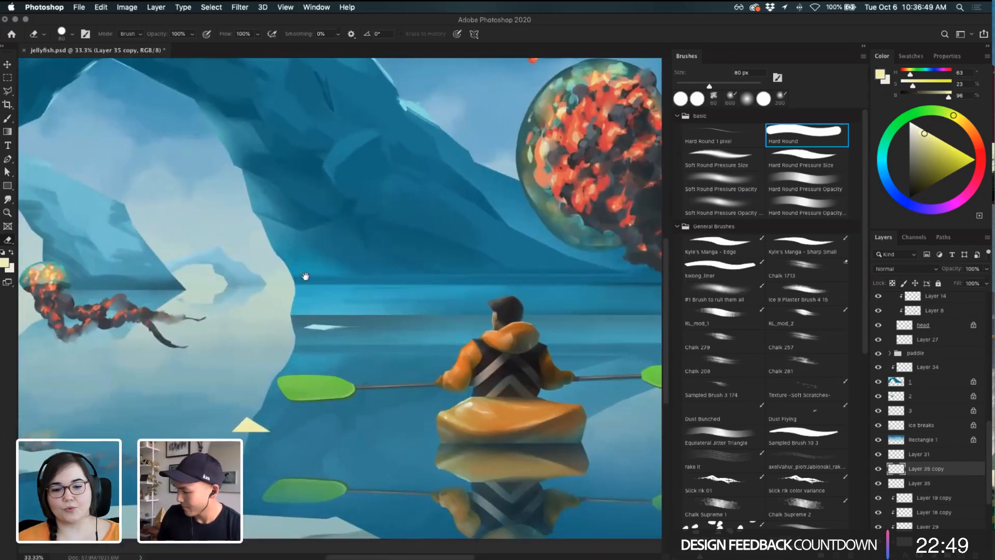
{"action": "key", "text": "v"}
{"action": "left_click_drag", "start_coordinate": [251, 429], "coordinate": [301, 429]}
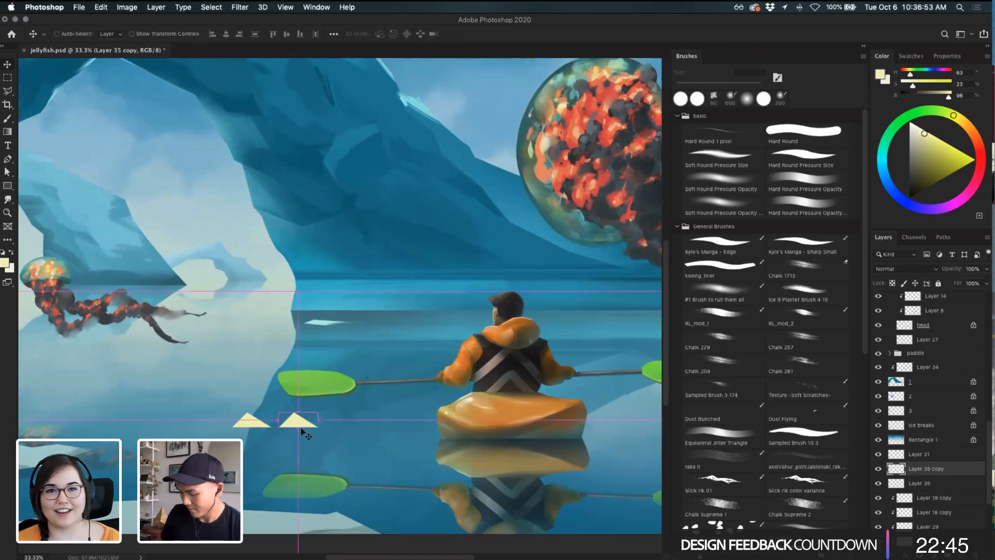
- Duplicate the triangle once more and space the three triangles evenly in a tight horizontal row
{"action": "key", "text": "super+j"}
{"action": "key", "text": "super+j"}
{"action": "key", "text": "super+z"}
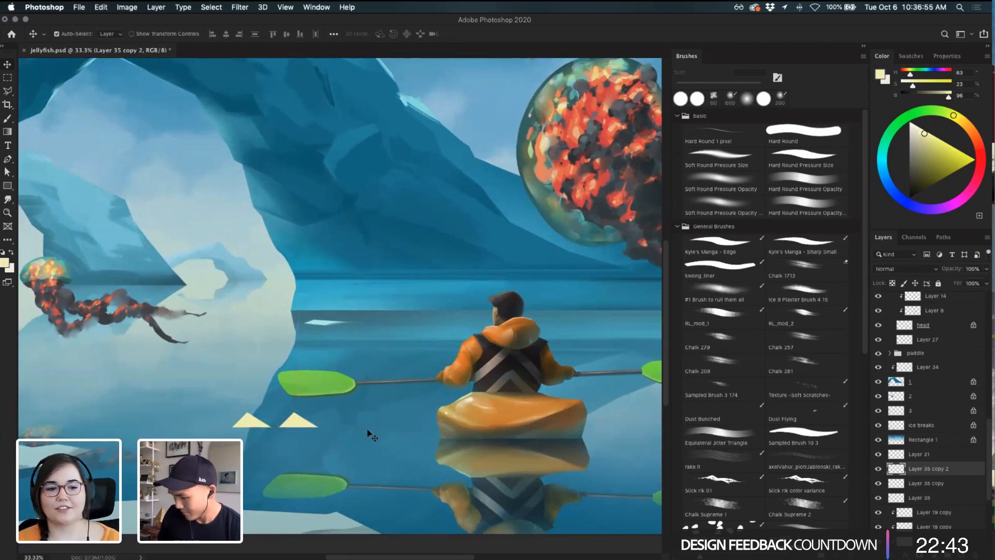
{"action": "left_click_drag", "start_coordinate": [289, 435], "coordinate": [336, 420]}
{"action": "left_click", "coordinate": [959, 483]}
{"action": "left_click", "coordinate": [937, 468]}
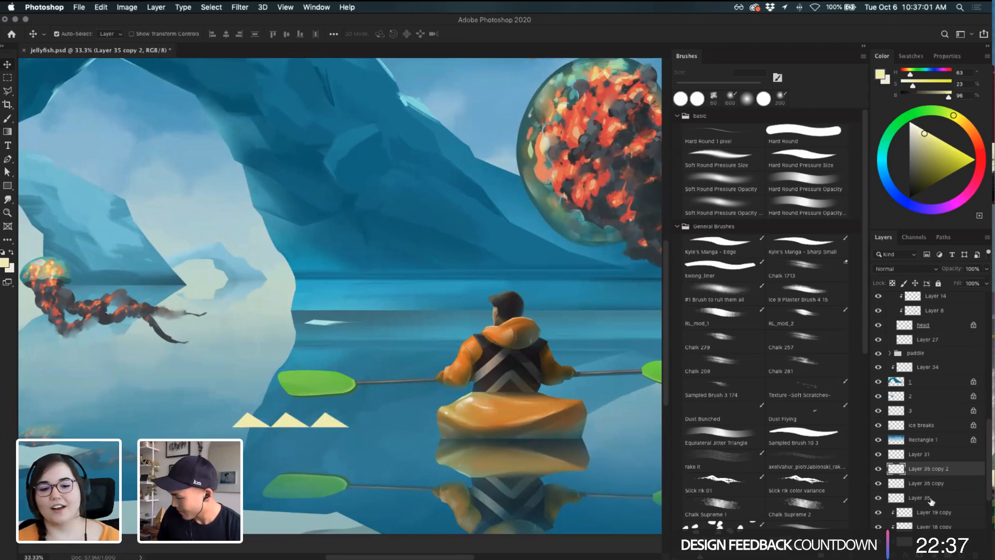
- Duplicate the three triangle layers together, merge the copies, and place them at the row's left end as six triangles
{"action": "left_click", "coordinate": [932, 498], "text": "shift"}
{"action": "key", "text": "super+j"}
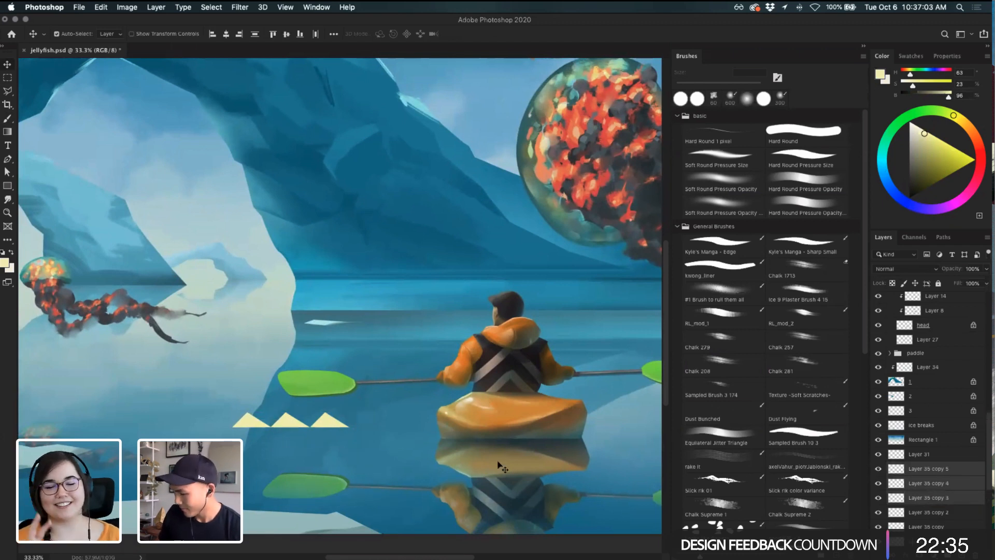
{"action": "key", "text": "super+e"}
{"action": "key", "text": "super+t"}
{"action": "left_click_drag", "start_coordinate": [343, 422], "coordinate": [217, 422]}
{"action": "key", "text": "Return"}
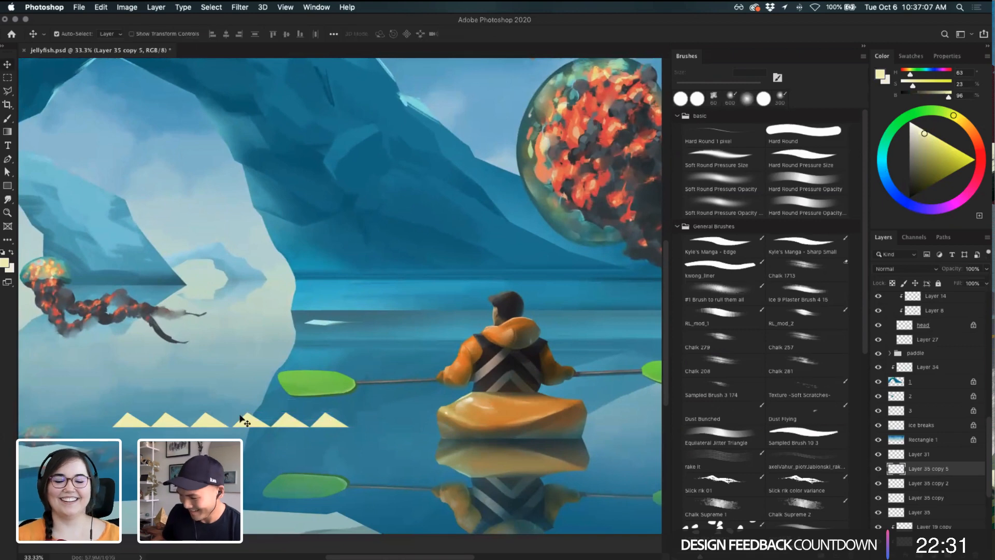
- Nudge the merged trio slightly right to match the spacing of the other triangles
{"action": "key", "text": "super+t"}
{"action": "key", "text": "shift+Right"}
{"action": "key", "text": "Return"}
{"action": "key", "text": "super+t"}
{"action": "key", "text": "shift+Right"}
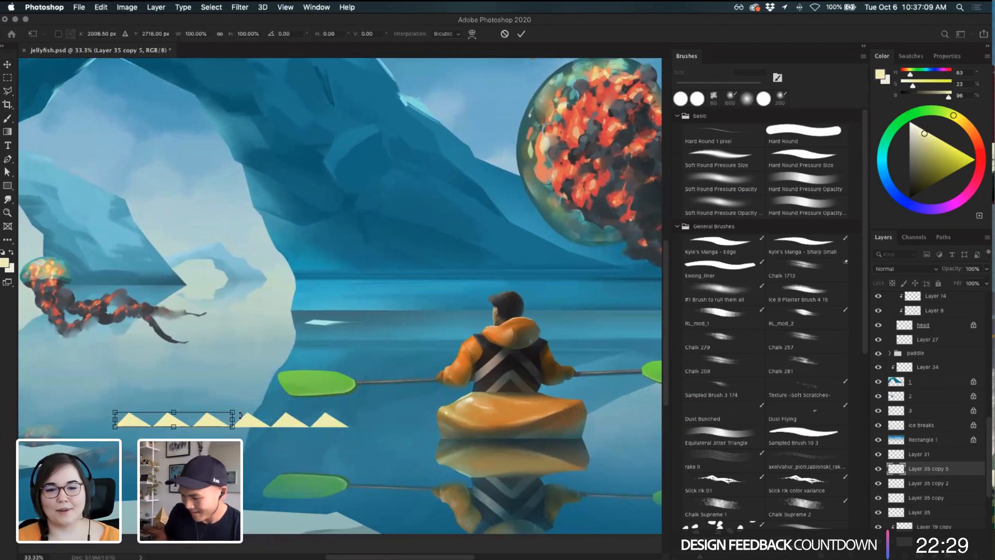
{"action": "key", "text": "Return"}
- Merge Layer 31 with Layer 35 and its triangle copies into a single layer
{"action": "key", "text": "super+minus"}
{"action": "key", "text": "super+minus"}
{"action": "key", "text": "super+minus"}
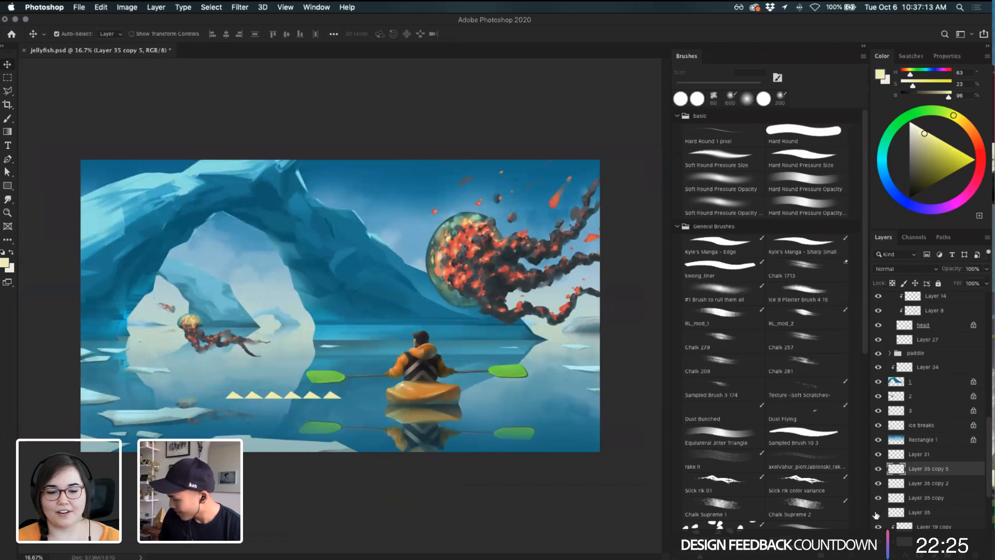
{"action": "left_click", "coordinate": [901, 456]}
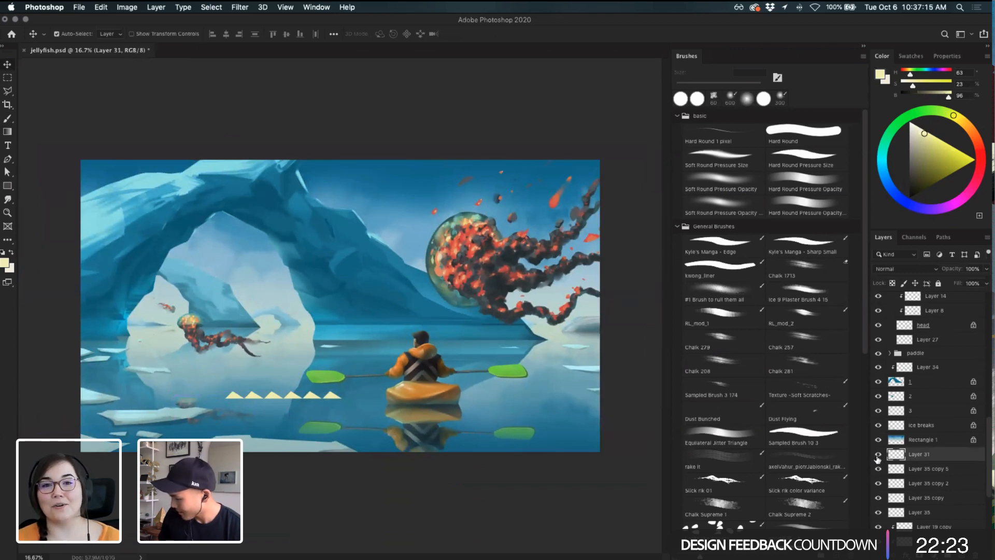
{"action": "left_click", "coordinate": [923, 512], "text": "shift"}
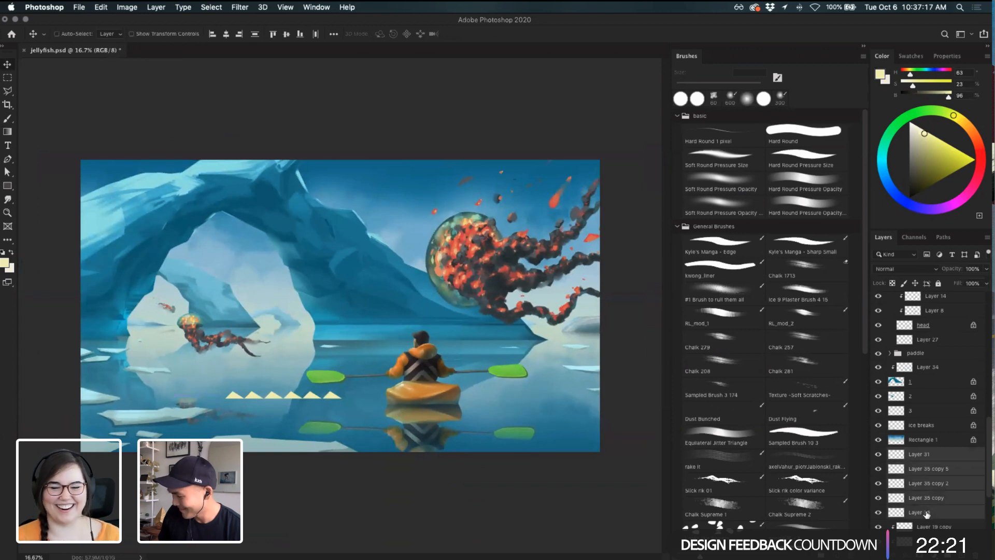
{"action": "key", "text": "super+e"}
- Duplicate the merged six-triangle layer and move the copy level to the right to extend the row to twelve triangles
{"action": "key", "text": "super+j"}
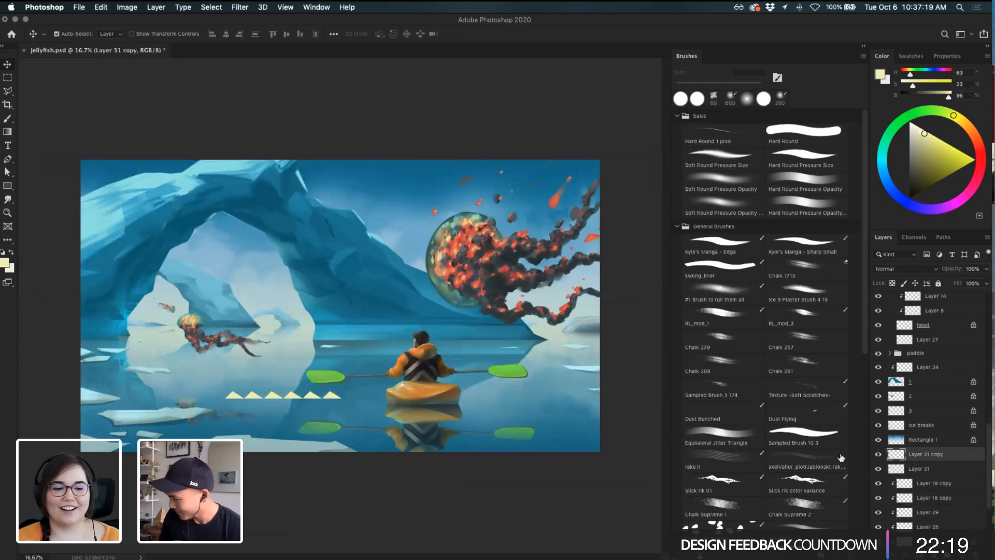
{"action": "key", "text": "super+t"}
{"action": "left_click_drag", "start_coordinate": [311, 399], "coordinate": [432, 399]}
{"action": "key", "text": "Return"}
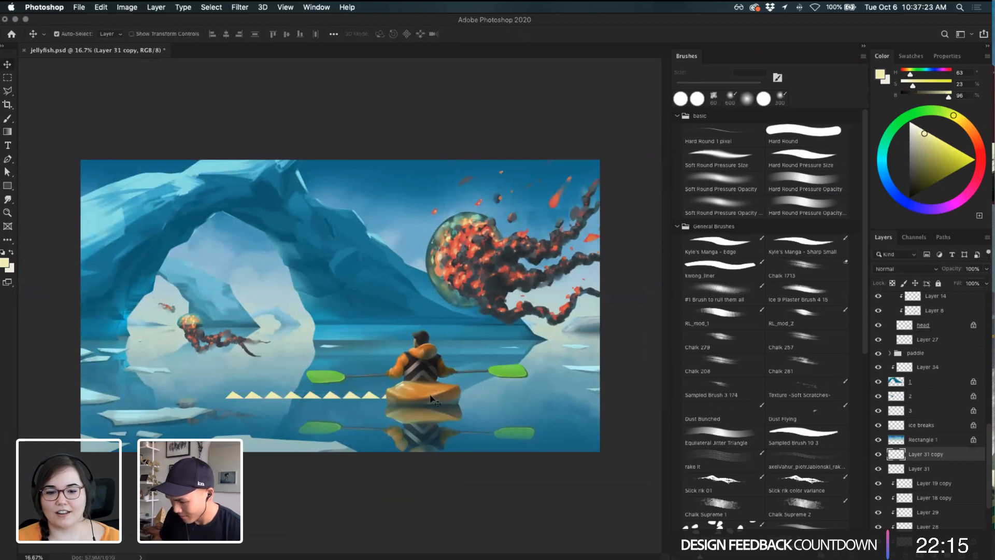
- Merge the two six-triangle layers into one layer named "triangles" and save the file
{"action": "left_click", "coordinate": [931, 471], "text": "shift"}
{"action": "key", "text": "super+e"}
{"action": "double_click", "coordinate": [929, 455]}
{"action": "type", "text": "t"}
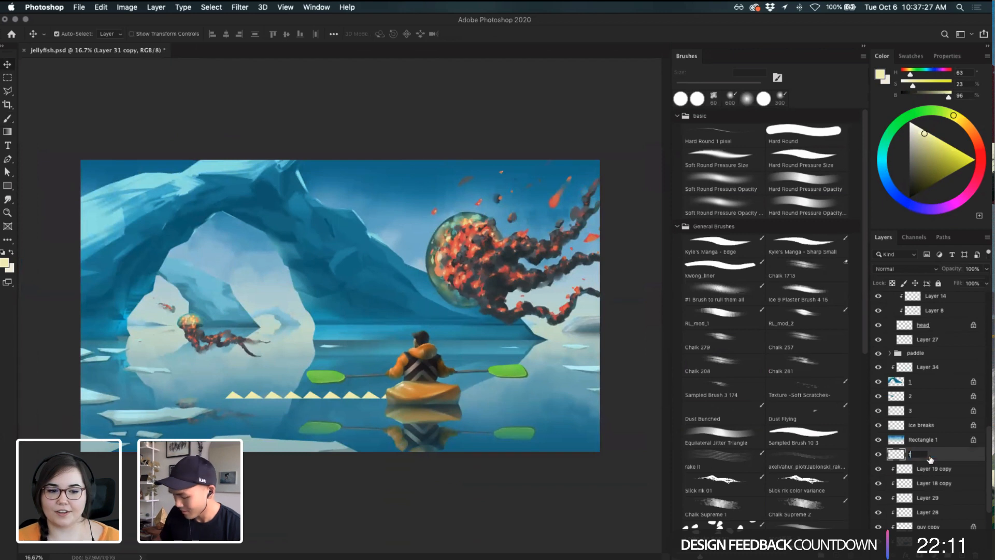
{"action": "type", "text": "riangles"}
{"action": "key", "text": "Return"}
{"action": "key", "text": "super+s"}
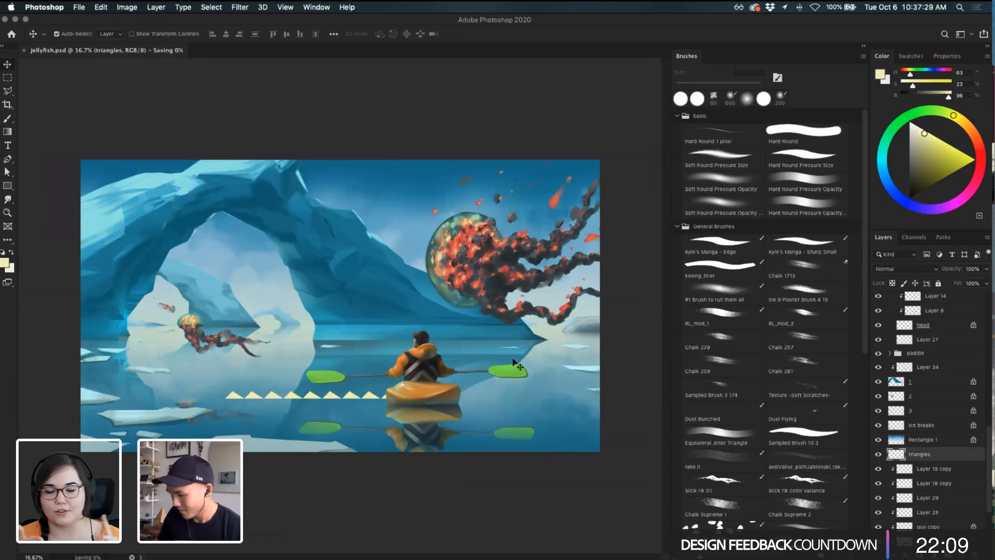
- Move the triangle row left and slightly up so it ends just left of the kayak
{"action": "key", "text": "super+t"}
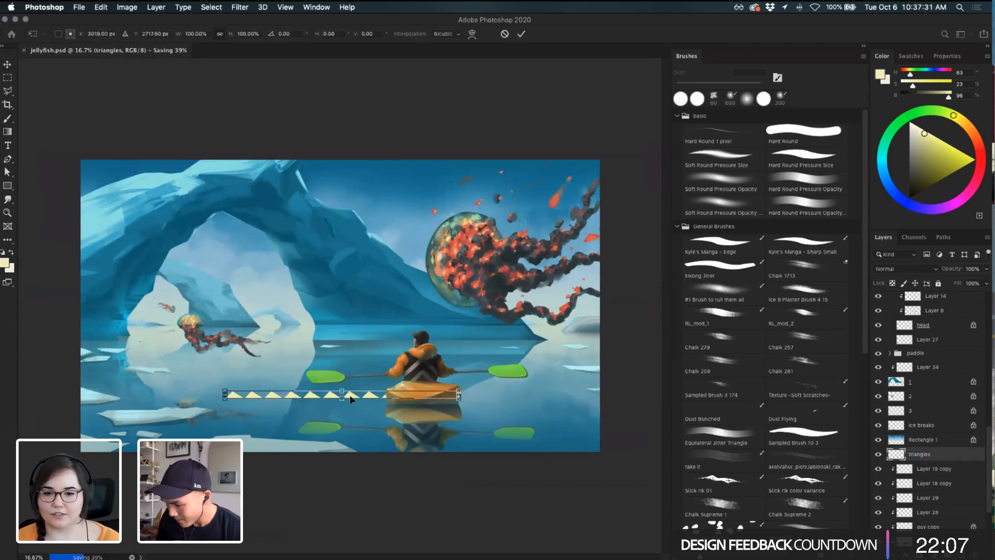
{"action": "left_click_drag", "start_coordinate": [350, 398], "coordinate": [280, 393]}
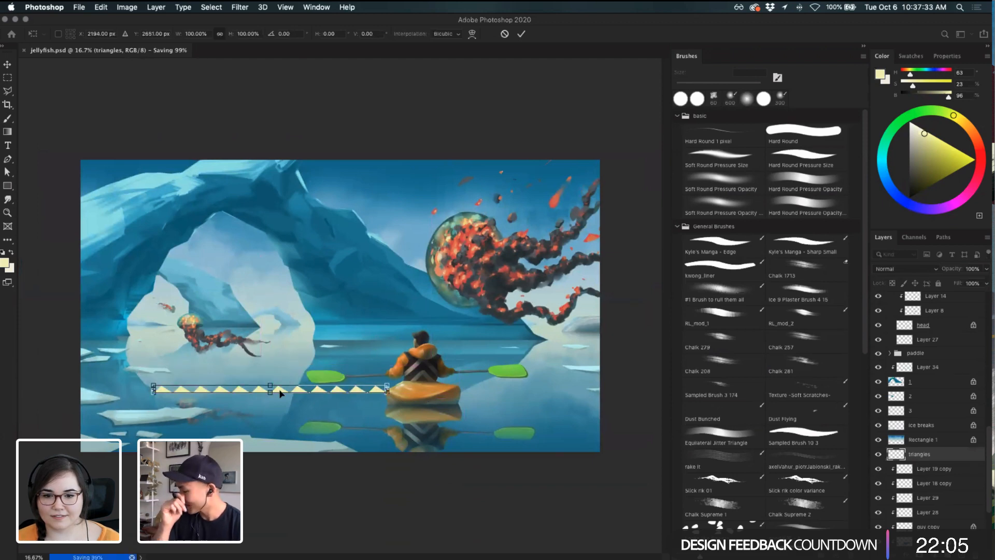
{"action": "key", "text": "Return"}
{"action": "key", "text": "super+equal"}
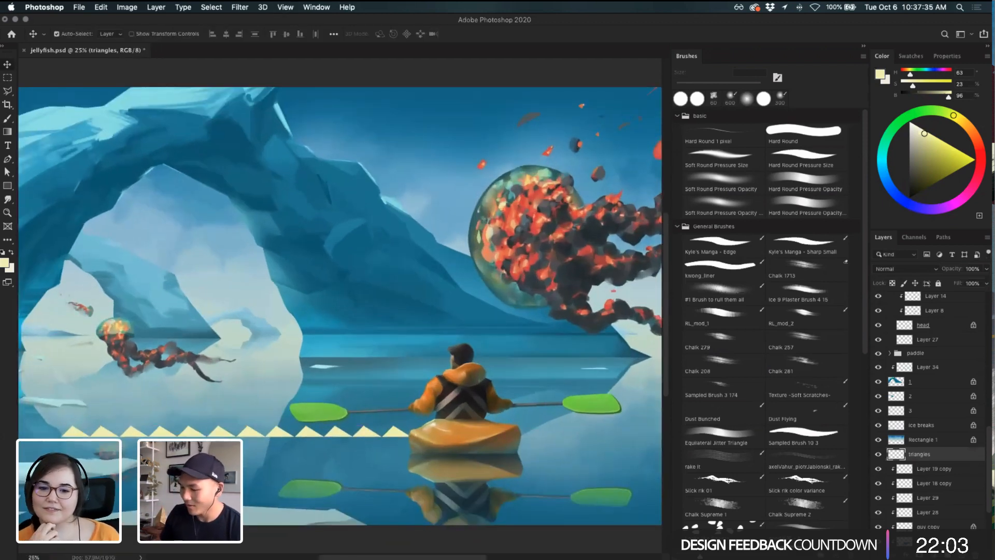
{"action": "left_click_drag", "start_coordinate": [29, 417], "coordinate": [137, 380]}
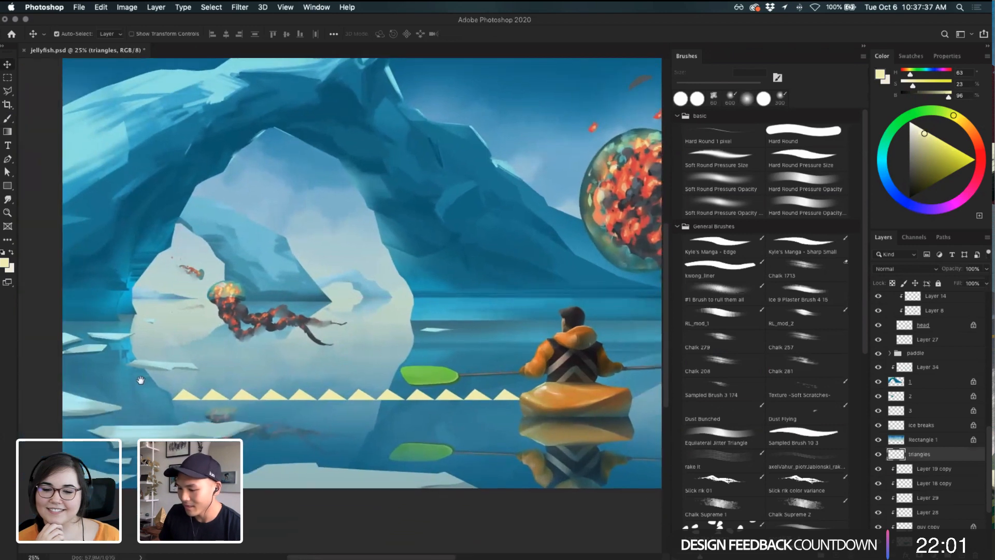
{"action": "left_click_drag", "start_coordinate": [327, 399], "coordinate": [321, 397]}
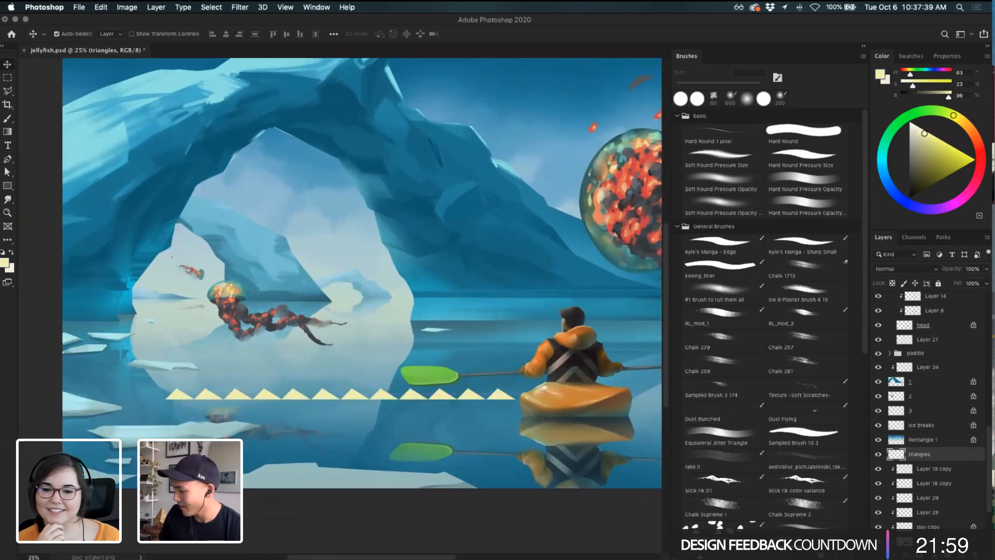
{"action": "left_click_drag", "start_coordinate": [489, 417], "coordinate": [476, 412]}
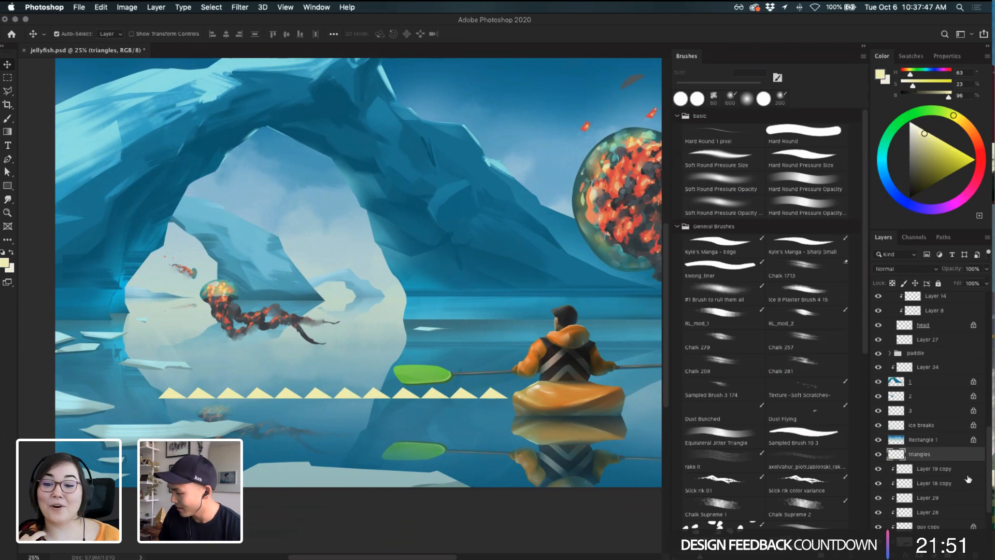
- Duplicate the triangles layer as a backup, hide the copy, and select the original
{"action": "key", "text": "super+j"}
{"action": "key", "text": "super+z"}
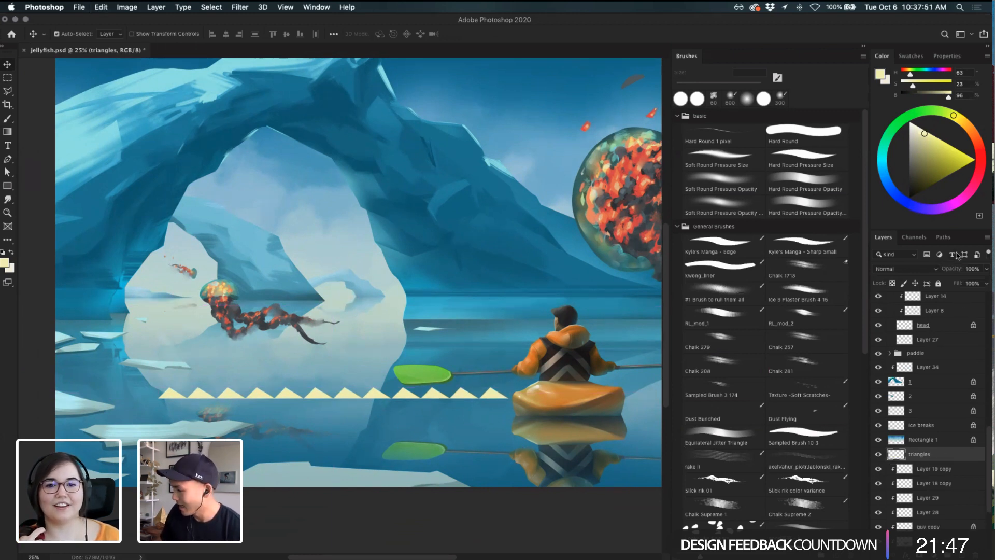
{"action": "left_click_drag", "start_coordinate": [956, 269], "coordinate": [984, 271]}
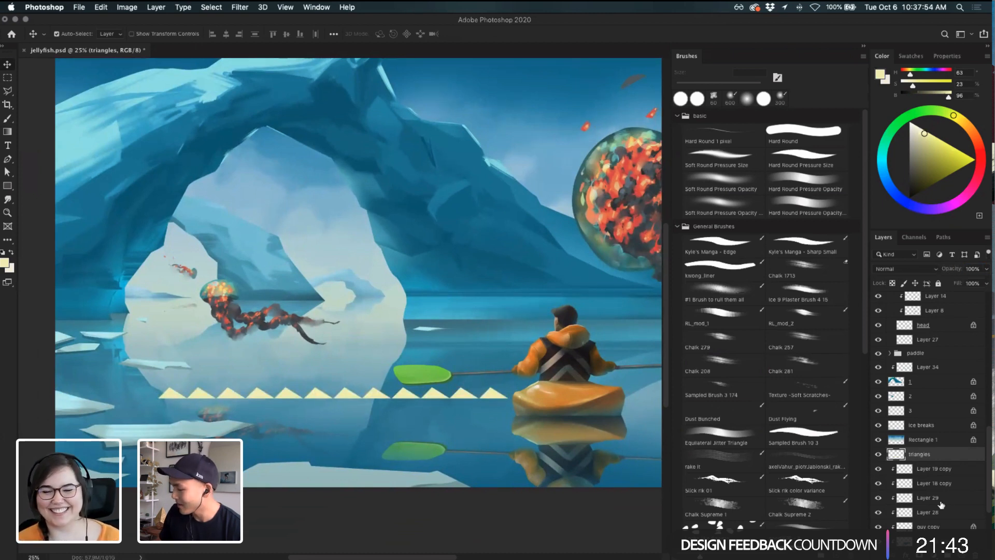
{"action": "key", "text": "super+j"}
{"action": "left_click", "coordinate": [930, 469]}
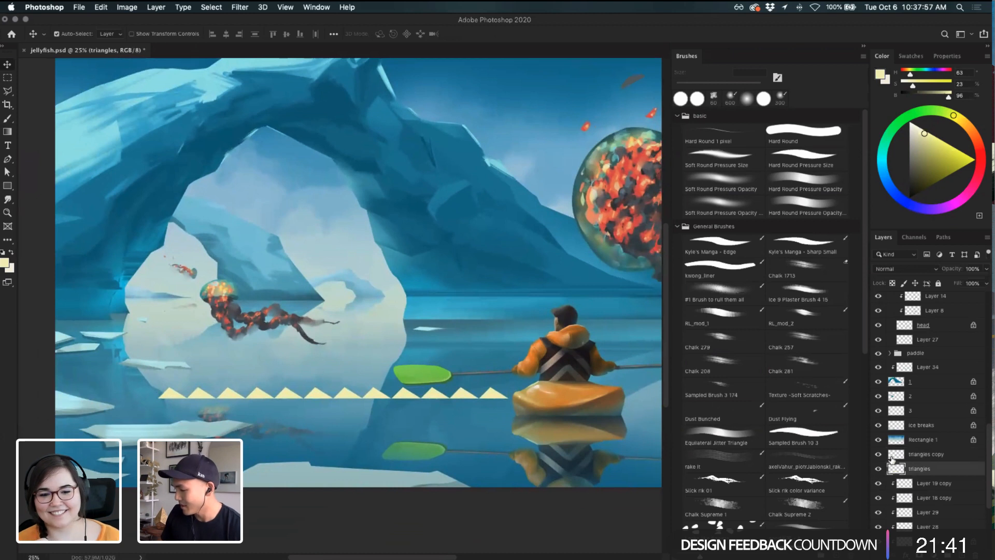
{"action": "left_click", "coordinate": [878, 454]}
{"action": "key", "text": "super+t"}
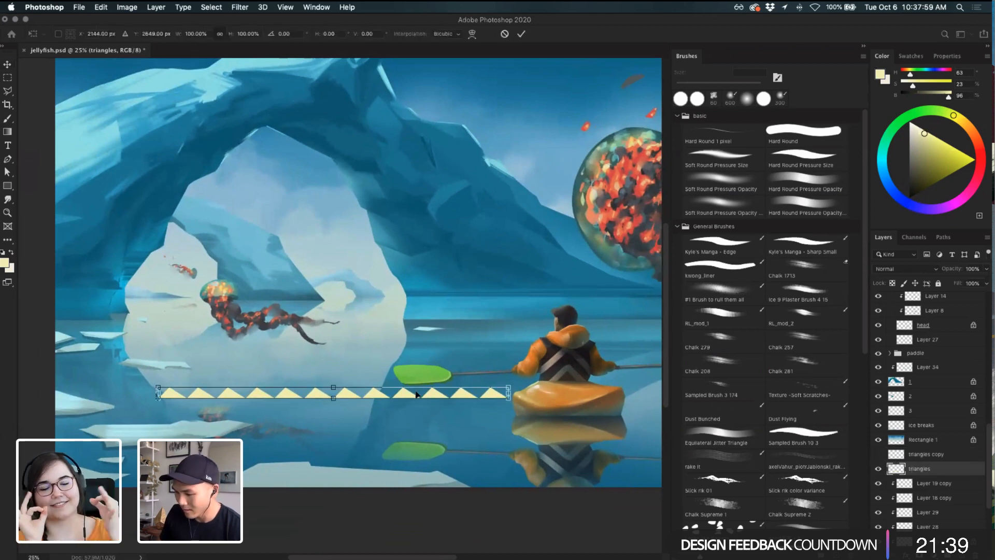
{"action": "left_click_drag", "start_coordinate": [519, 382], "coordinate": [137, 387]}
{"action": "key", "text": "super+z"}
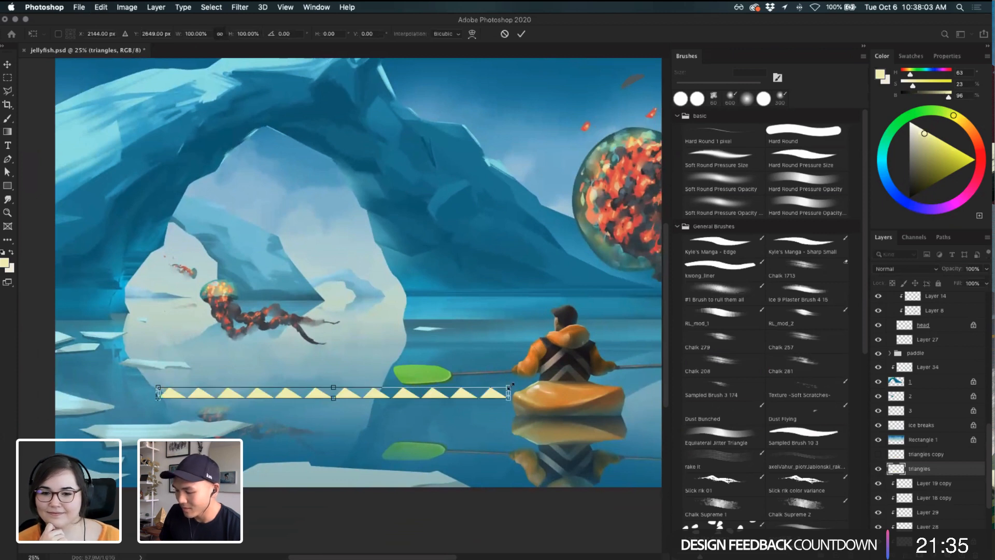
{"action": "mouse_move", "coordinate": [335, 383]}
{"action": "left_mouse_down"}
{"action": "mouse_move", "coordinate": [332, 393]}
{"action": "mouse_move", "coordinate": [334, 369]}
{"action": "mouse_move", "coordinate": [317, 378]}
{"action": "mouse_move", "coordinate": [339, 366]}
{"action": "left_mouse_up"}
{"action": "key", "text": "super+z"}
{"action": "key", "text": "Return"}
- Move the triangle row right and down across the kayaker's reflection, reaching toward the canvas's right edge
{"action": "left_click_drag", "start_coordinate": [264, 345], "coordinate": [233, 346]}
{"action": "left_click_drag", "start_coordinate": [383, 334], "coordinate": [269, 308]}
{"action": "left_click_drag", "start_coordinate": [327, 323], "coordinate": [245, 305]}
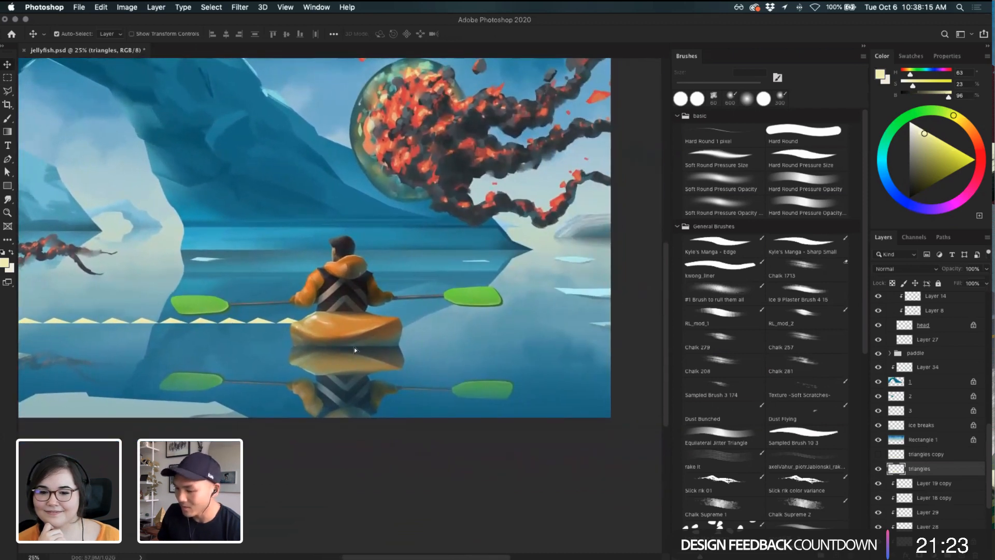
{"action": "left_click_drag", "start_coordinate": [355, 351], "coordinate": [538, 375]}
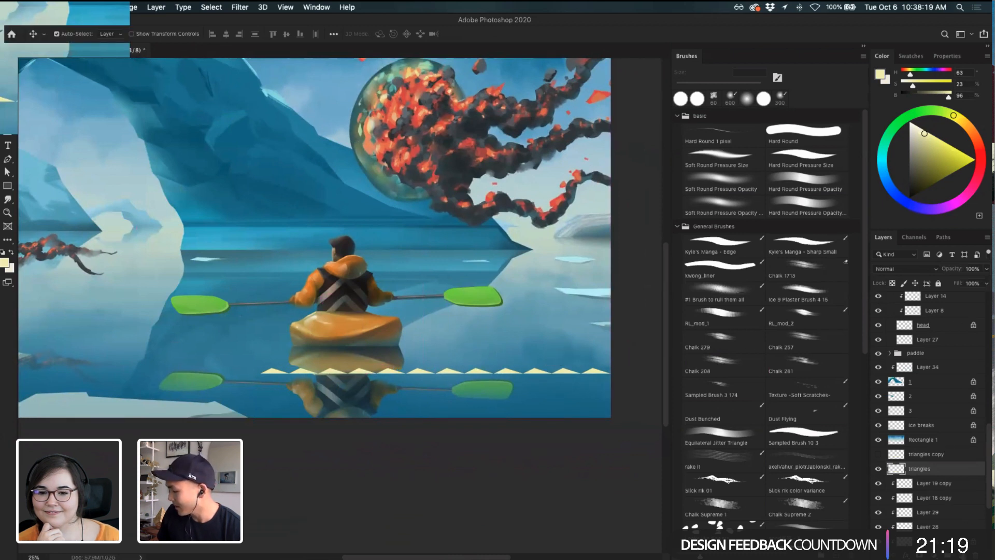
- Try painting a pale yellow oval with a 15 px black outline beside the right paddle blade on a new layer
{"action": "key", "text": "alt+shift+super+n"}
{"action": "key", "text": "b"}
{"action": "mouse_move", "coordinate": [496, 317]}
{"action": "left_mouse_down"}
{"action": "mouse_move", "coordinate": [527, 284]}
{"action": "mouse_move", "coordinate": [515, 314]}
{"action": "mouse_move", "coordinate": [507, 294]}
{"action": "left_mouse_up"}
{"action": "left_click_drag", "start_coordinate": [909, 160], "coordinate": [909, 197]}
{"action": "key", "text": "bracketleft"}
{"action": "key", "text": "bracketleft"}
{"action": "key", "text": "bracketleft"}
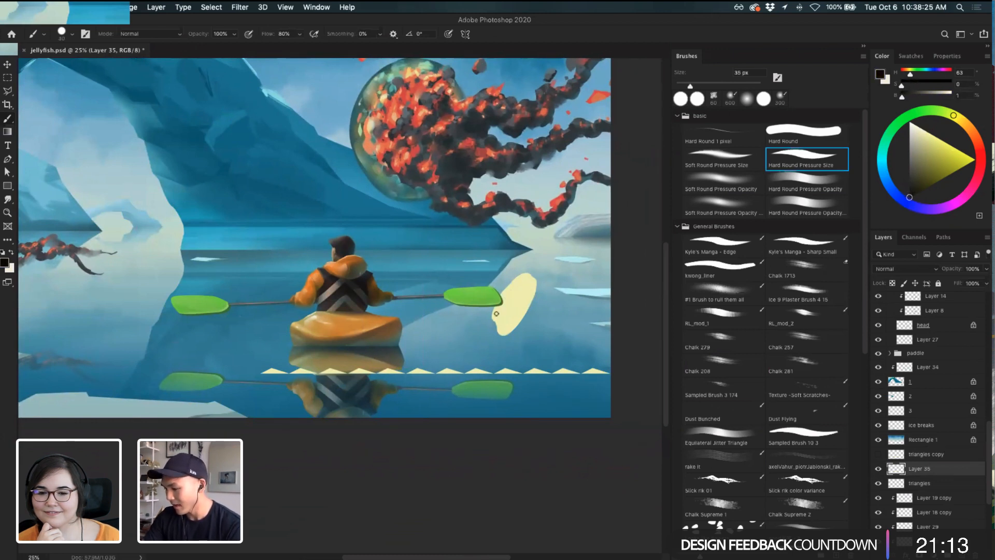
{"action": "key", "text": "bracketleft"}
{"action": "key", "text": "bracketleft"}
{"action": "mouse_move", "coordinate": [506, 299]}
{"action": "left_mouse_down"}
{"action": "mouse_move", "coordinate": [533, 273]}
{"action": "mouse_move", "coordinate": [542, 283]}
{"action": "mouse_move", "coordinate": [508, 338]}
{"action": "left_mouse_up"}
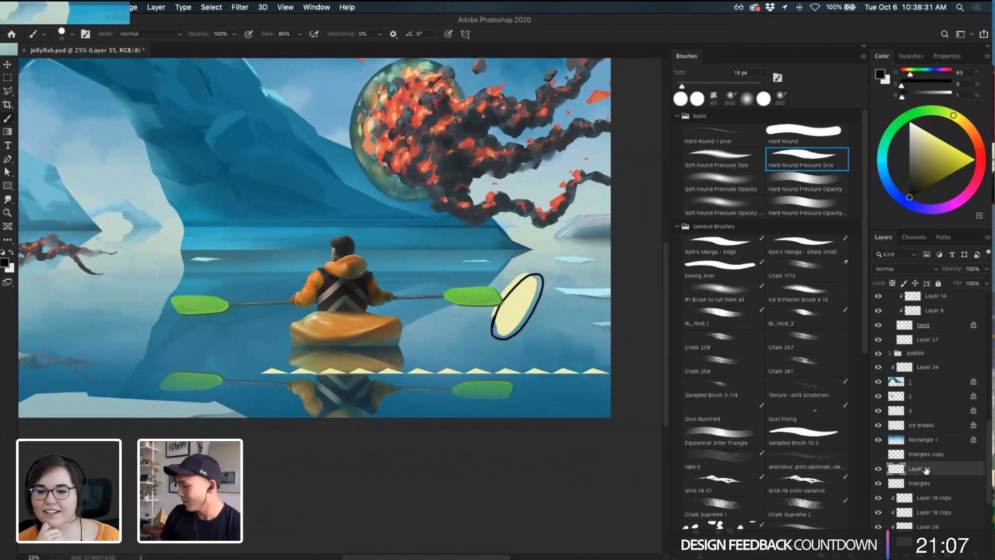
{"action": "key", "text": "super+z"}
{"action": "key", "text": "super+z"}
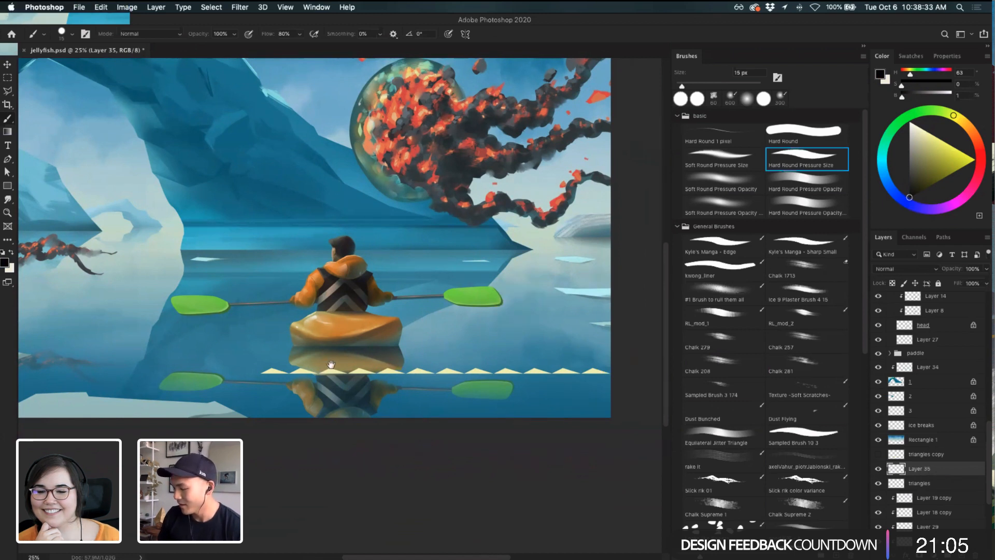
- Reduce the triangles layer's opacity to 66%
{"action": "left_click_drag", "start_coordinate": [456, 347], "coordinate": [459, 345]}
{"action": "key", "text": "v"}
{"action": "left_click", "coordinate": [456, 369]}
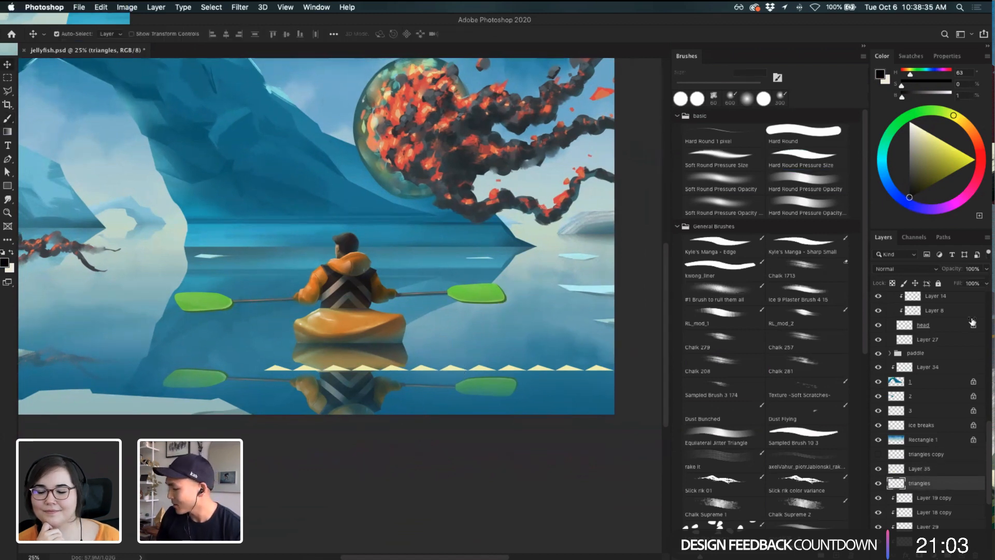
{"action": "left_click_drag", "start_coordinate": [960, 269], "coordinate": [944, 270]}
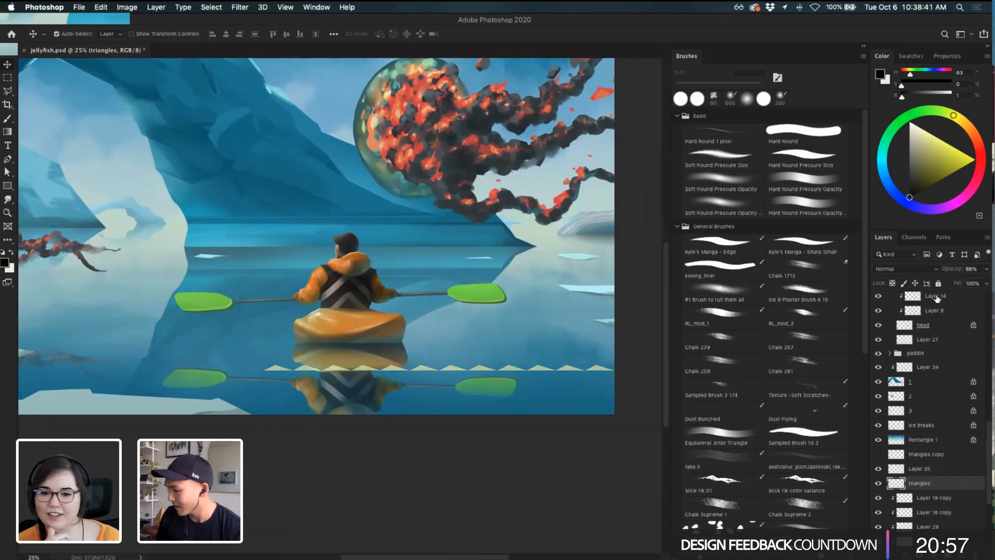
- Lock the triangles layer's transparent pixels and repaint the row pale cyan with a 200 px Hard Round Pressure Opacity brush
{"action": "left_click", "coordinate": [892, 283]}
{"action": "mouse_move", "coordinate": [932, 149]}
{"action": "left_mouse_down"}
{"action": "mouse_move", "coordinate": [900, 115]}
{"action": "mouse_move", "coordinate": [917, 126]}
{"action": "left_mouse_up"}
{"action": "left_click", "coordinate": [883, 155]}
{"action": "key", "text": "b"}
{"action": "key", "text": "bracketright"}
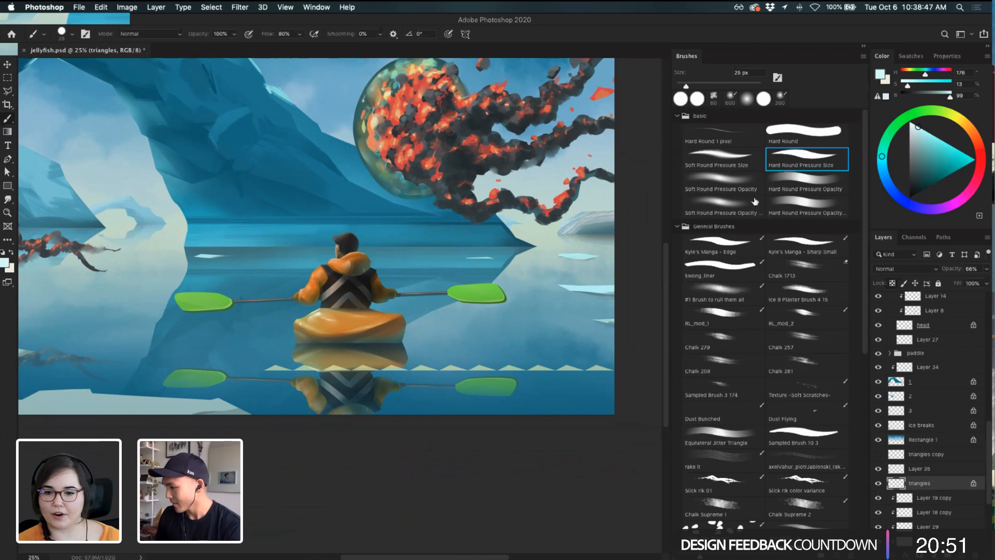
{"action": "key", "text": "bracketright"}
{"action": "key", "text": "bracketright"}
{"action": "key", "text": "bracketright"}
{"action": "left_click", "coordinate": [819, 181]}
{"action": "key", "text": "bracketright"}
{"action": "key", "text": "bracketright"}
{"action": "key", "text": "bracketright"}
{"action": "key", "text": "bracketright"}
{"action": "key", "text": "bracketright"}
{"action": "key", "text": "bracketright"}
{"action": "key", "text": "bracketright"}
{"action": "key", "text": "bracketright"}
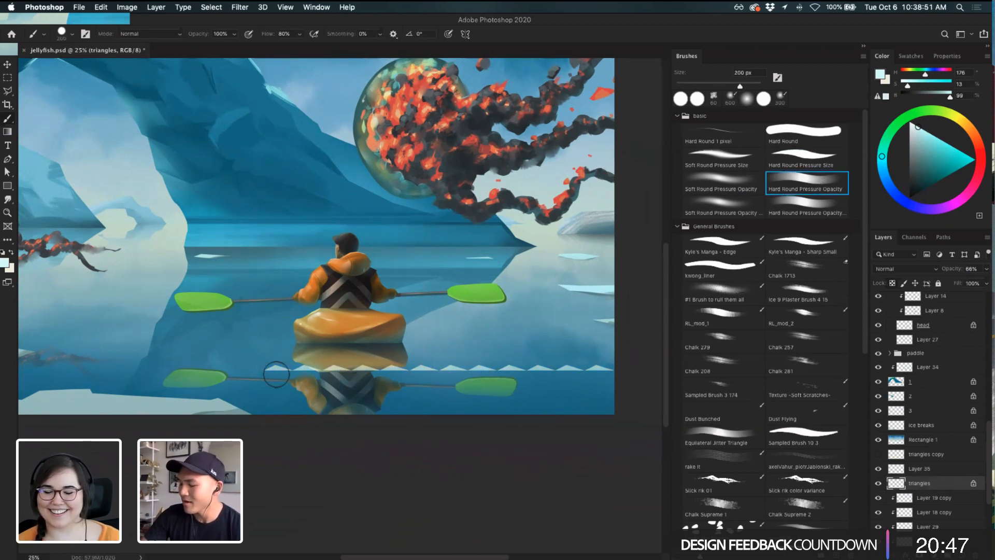
- Lower the triangles layer's opacity to 41%
{"action": "key", "text": "super+minus"}
{"action": "key", "text": "super+minus"}
{"action": "key", "text": "super+plus"}
{"action": "key", "text": "super+plus"}
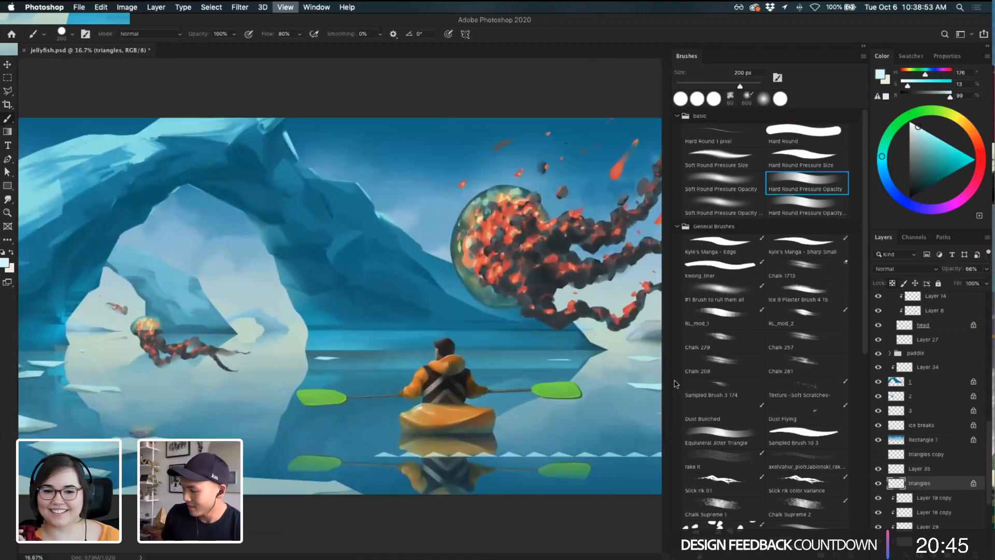
{"action": "key", "text": "super+plus"}
{"action": "left_click_drag", "start_coordinate": [275, 323], "coordinate": [224, 294]}
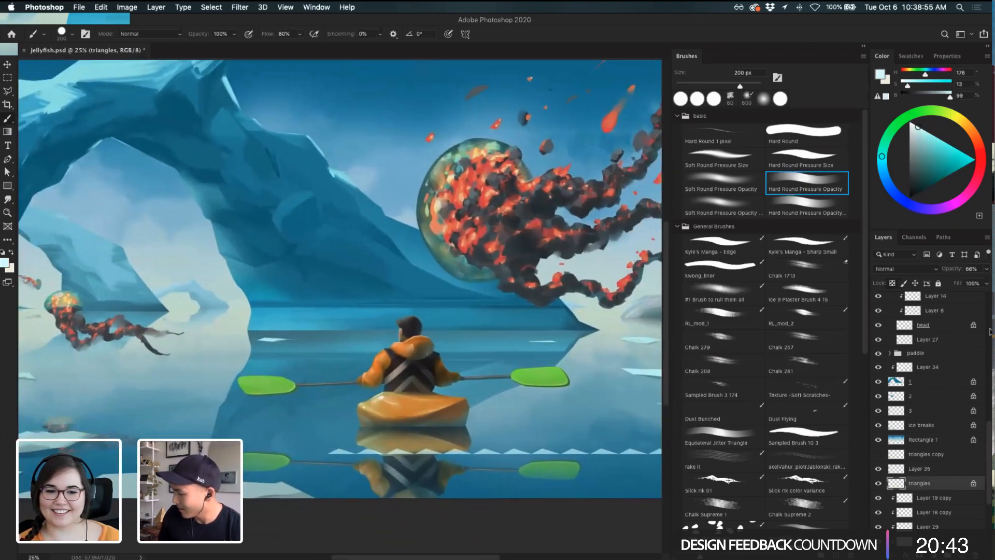
{"action": "left_click_drag", "start_coordinate": [955, 269], "coordinate": [955, 270]}
- Move the triangle row up onto the water level with the kayaker's shoulders and adjust its size slightly with Free Transform
{"action": "key", "text": "v"}
{"action": "mouse_move", "coordinate": [548, 459]}
{"action": "left_mouse_down"}
{"action": "mouse_move", "coordinate": [503, 430]}
{"action": "mouse_move", "coordinate": [500, 453]}
{"action": "mouse_move", "coordinate": [514, 459]}
{"action": "left_mouse_up"}
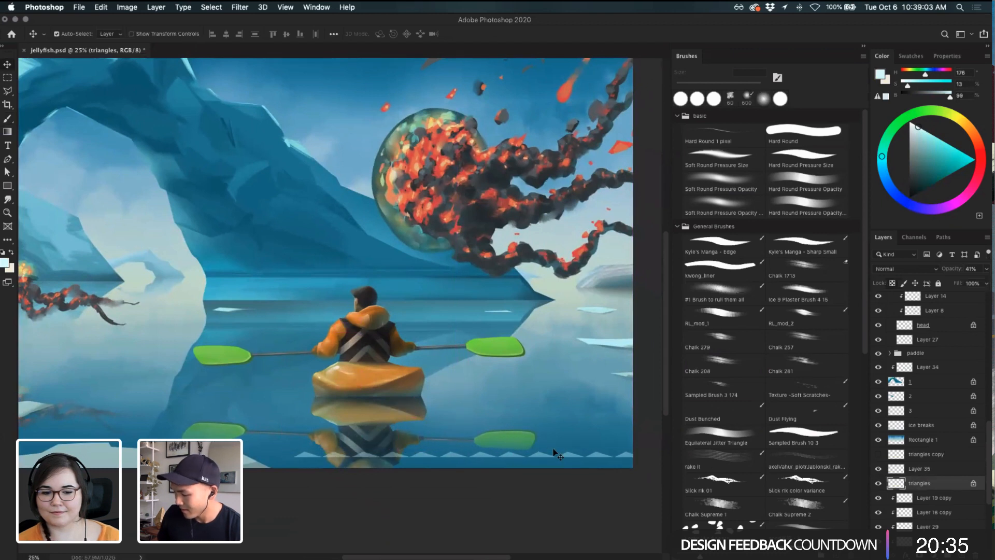
{"action": "left_click_drag", "start_coordinate": [387, 422], "coordinate": [505, 433]}
{"action": "left_click_drag", "start_coordinate": [474, 423], "coordinate": [418, 414]}
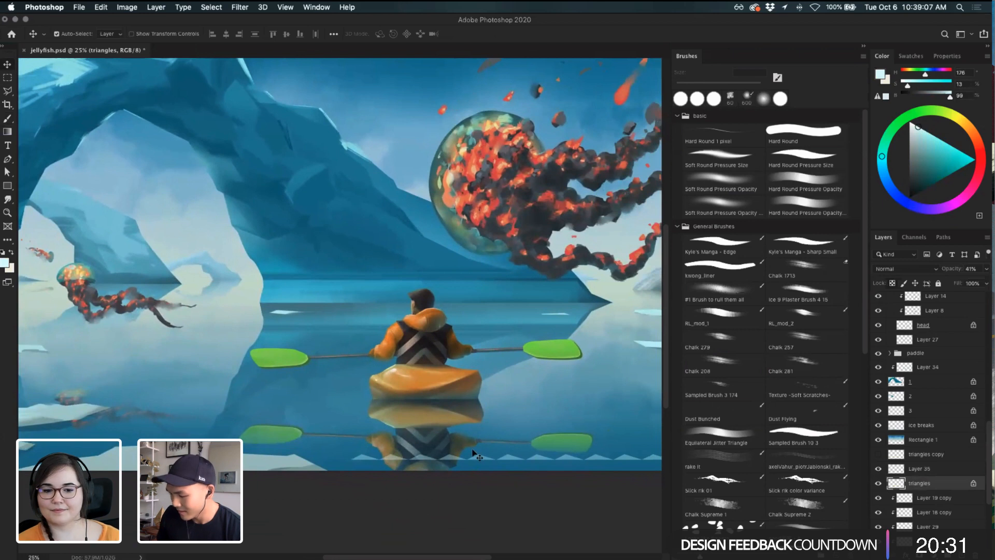
{"action": "left_click_drag", "start_coordinate": [485, 461], "coordinate": [306, 319]}
{"action": "key", "text": "ctrl+t"}
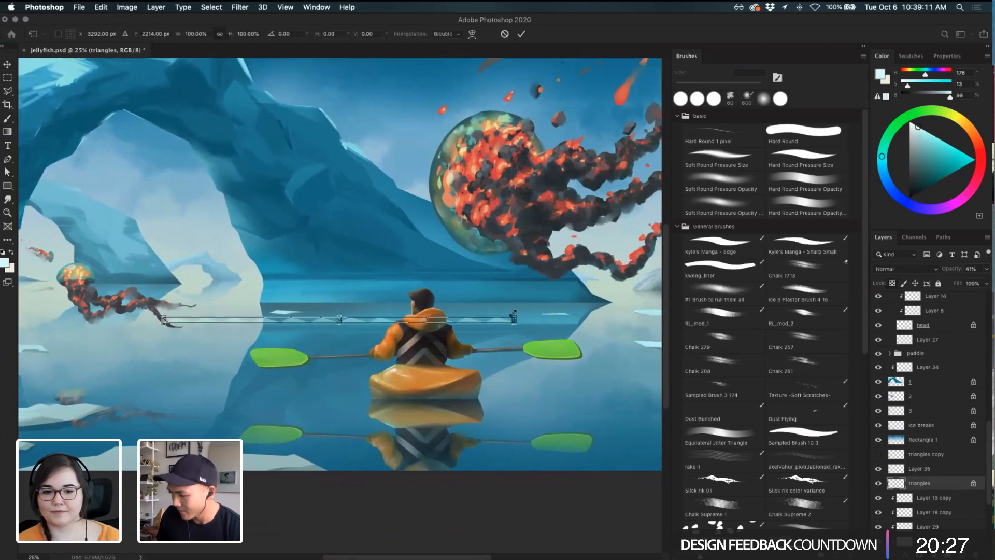
{"action": "mouse_move", "coordinate": [513, 313]}
{"action": "left_mouse_down"}
{"action": "mouse_move", "coordinate": [501, 314]}
{"action": "mouse_move", "coordinate": [510, 310]}
{"action": "left_mouse_up"}
{"action": "key", "text": "Return"}
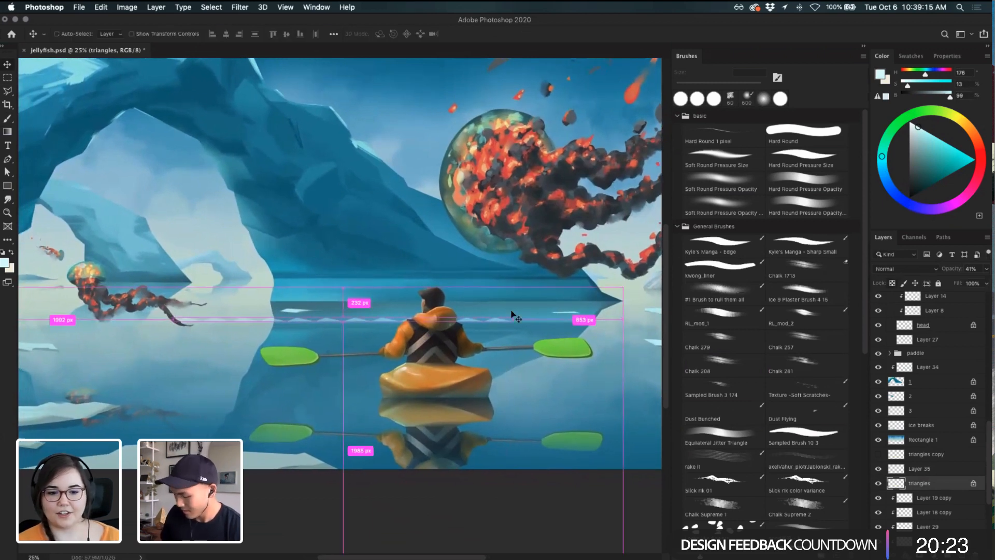
- Duplicate the repositioned triangles layer, hide the copy, and ready the original for erasing with the Eraser
{"action": "key", "text": "super+j"}
{"action": "left_click", "coordinate": [939, 499]}
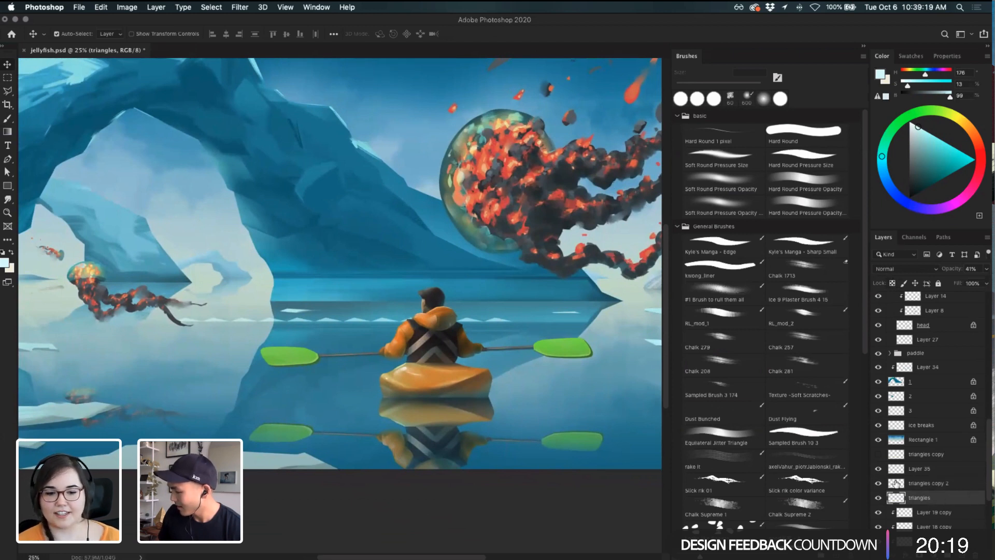
{"action": "left_click", "coordinate": [878, 483]}
{"action": "key", "text": "e"}
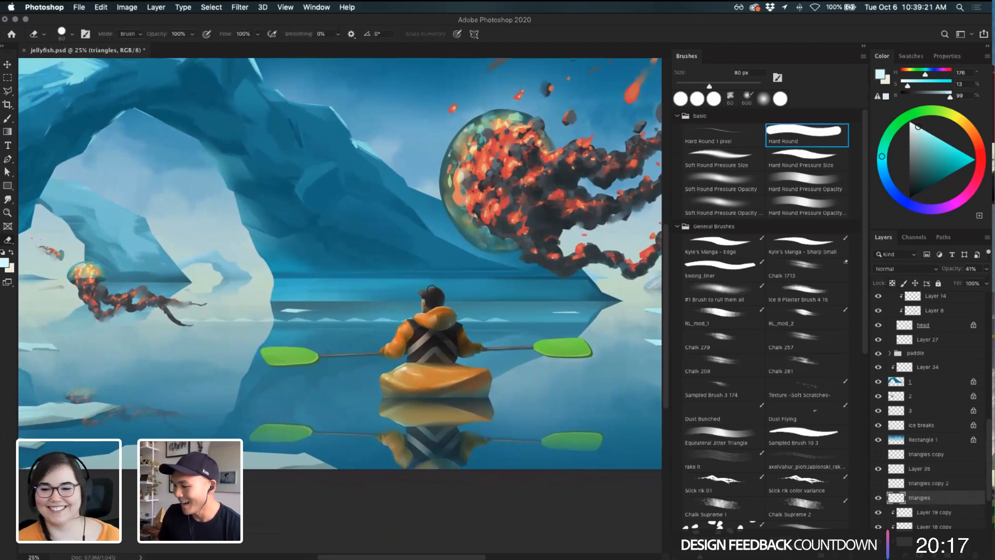
- Fade parts of the triangle row with a 400 px Soft Round Pressure Opacity Eraser and move the row left along the water
{"action": "key", "text": "bracketright"}
{"action": "key", "text": "bracketright"}
{"action": "key", "text": "bracketright"}
{"action": "key", "text": "bracketright"}
{"action": "key", "text": "bracketright"}
{"action": "key", "text": "bracketright"}
{"action": "key", "text": "bracketright"}
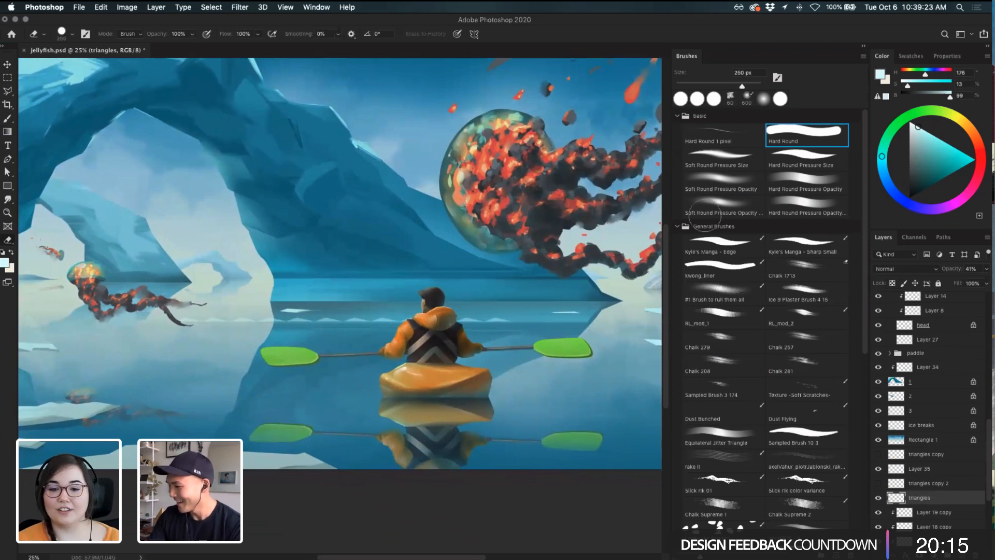
{"action": "left_click", "coordinate": [719, 207]}
{"action": "key", "text": "bracketright"}
{"action": "key", "text": "bracketright"}
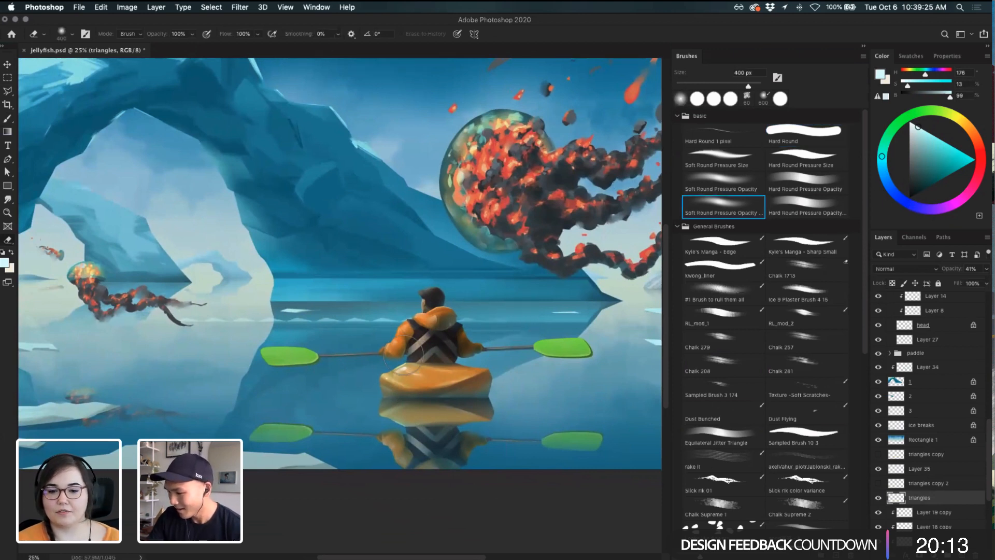
{"action": "key", "text": "super+z"}
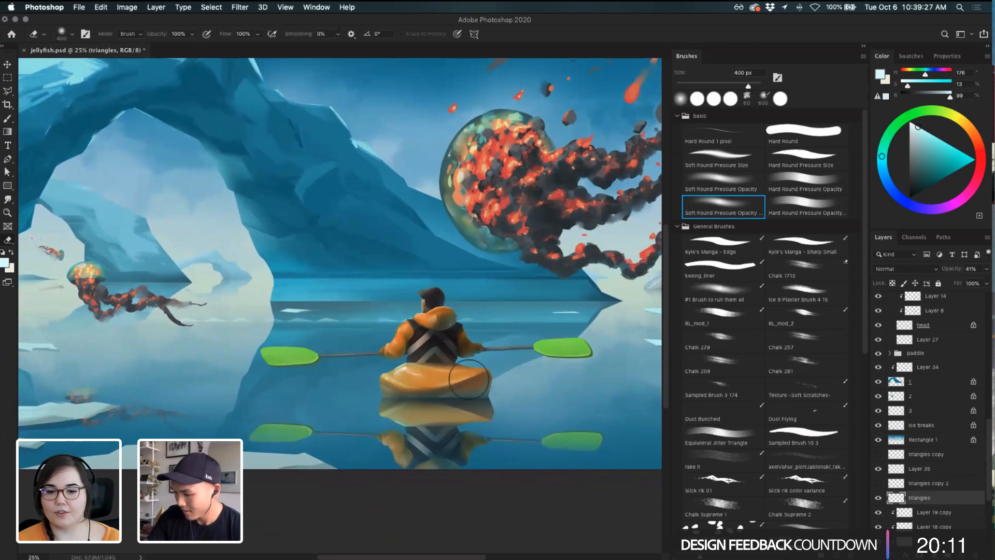
{"action": "scroll", "coordinate": [514, 327], "scroll_direction": "left", "scroll_amount": 3}
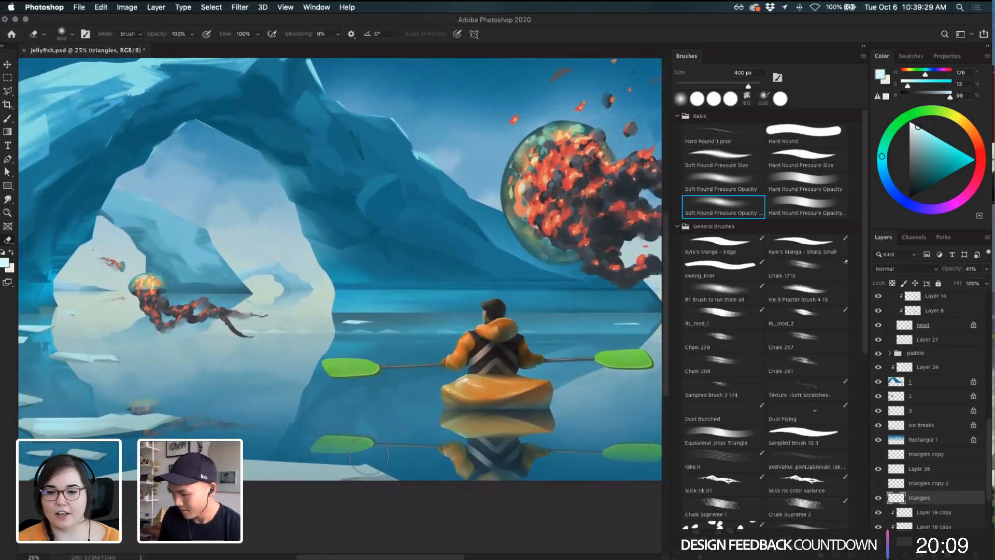
{"action": "key", "text": "v"}
{"action": "mouse_move", "coordinate": [447, 333]}
{"action": "left_mouse_down"}
{"action": "mouse_move", "coordinate": [374, 333]}
{"action": "mouse_move", "coordinate": [416, 310]}
{"action": "left_mouse_up"}
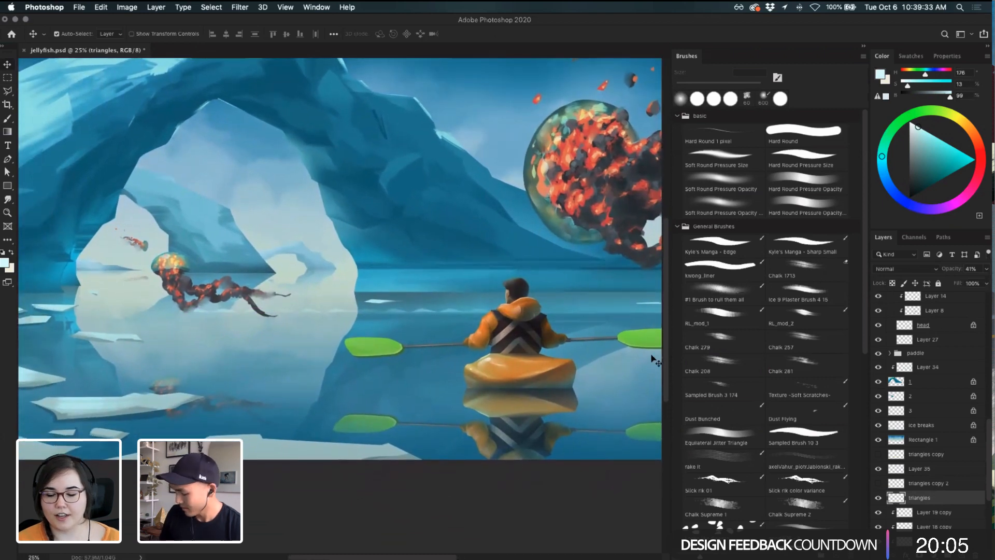
- Duplicate the triangles layer, scale the copy to 238.33%, and move it down to the level of the paddle's reflection
{"action": "left_click", "coordinate": [938, 485]}
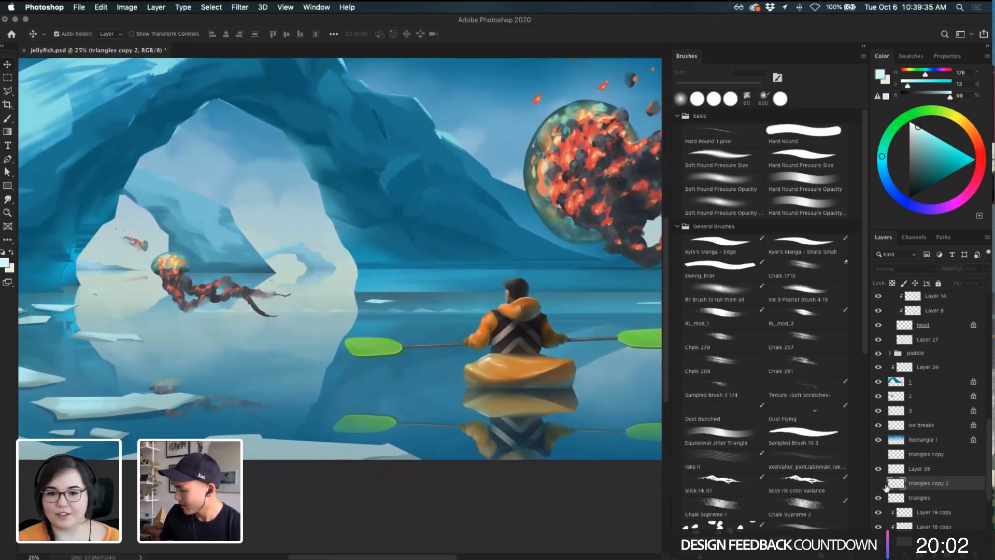
{"action": "left_click", "coordinate": [929, 498]}
{"action": "key", "text": "super+j"}
{"action": "key", "text": "super+t"}
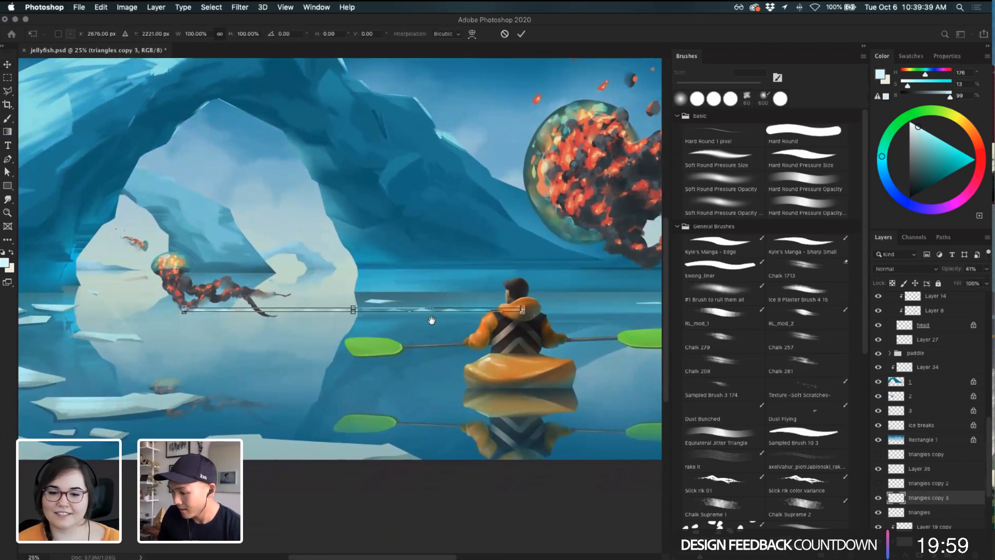
{"action": "left_click_drag", "start_coordinate": [432, 320], "coordinate": [220, 302]}
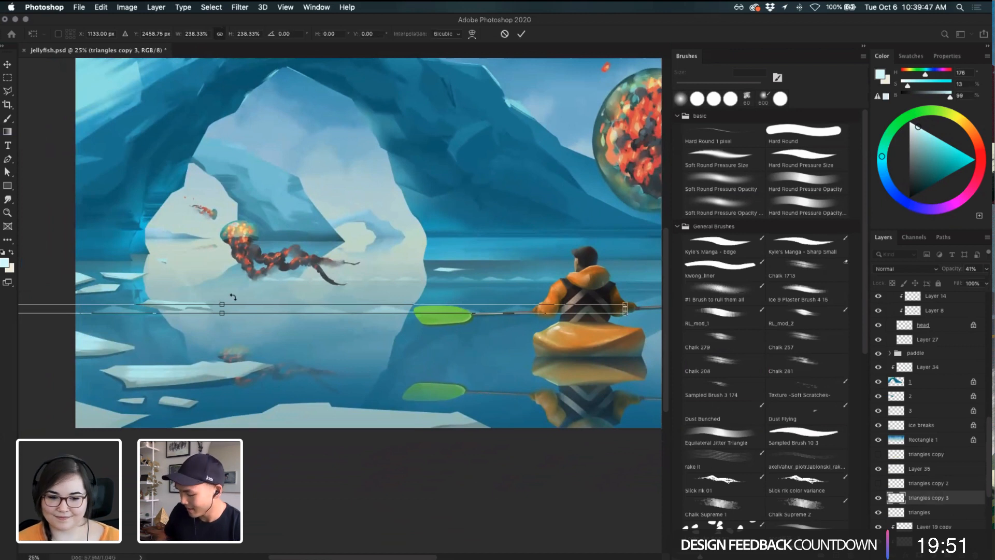
{"action": "key", "text": "Return"}
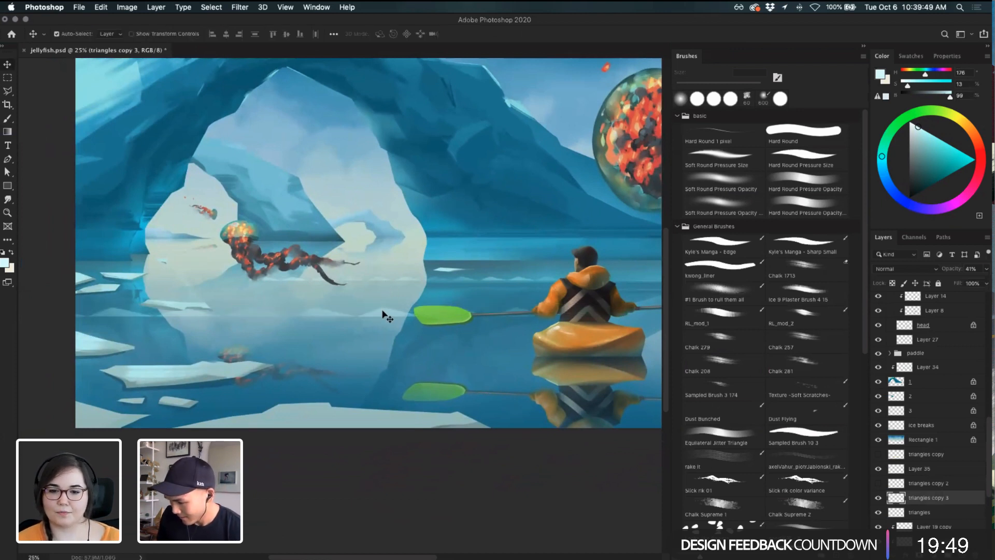
{"action": "left_click_drag", "start_coordinate": [385, 314], "coordinate": [407, 393]}
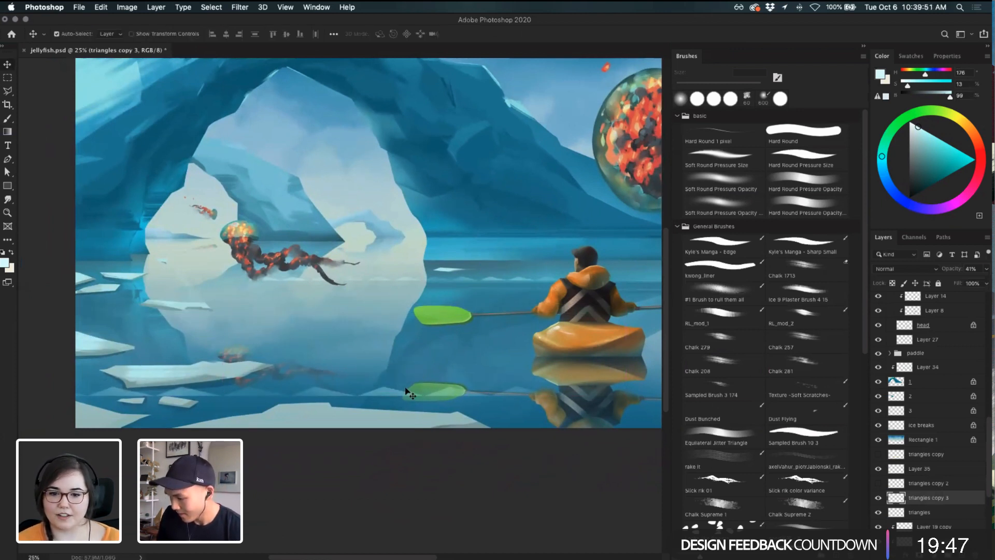
- Soften the enlarged triangle row with the 400 px soft Eraser, undoing unwanted strokes
{"action": "key", "text": "e"}
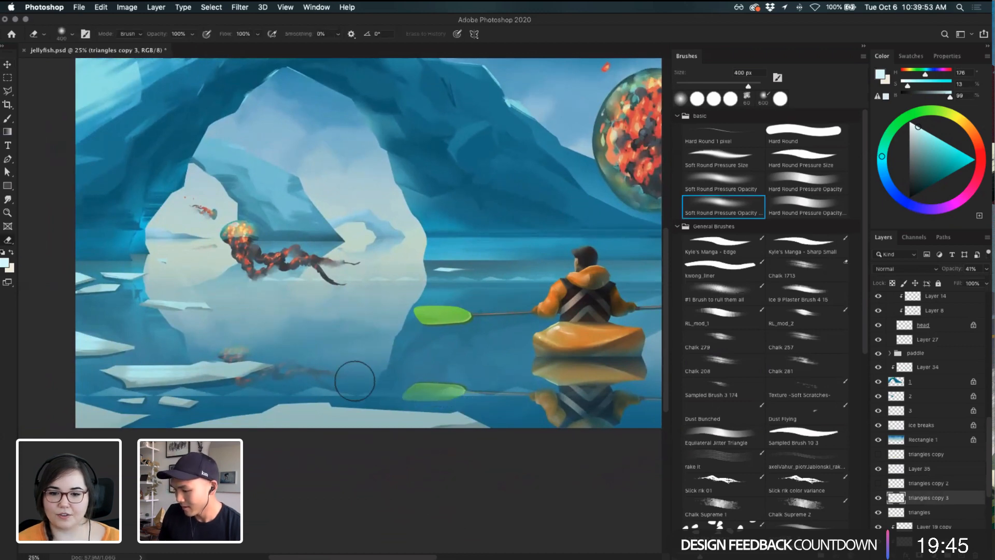
{"action": "left_click", "coordinate": [468, 410]}
{"action": "key", "text": "super+z"}
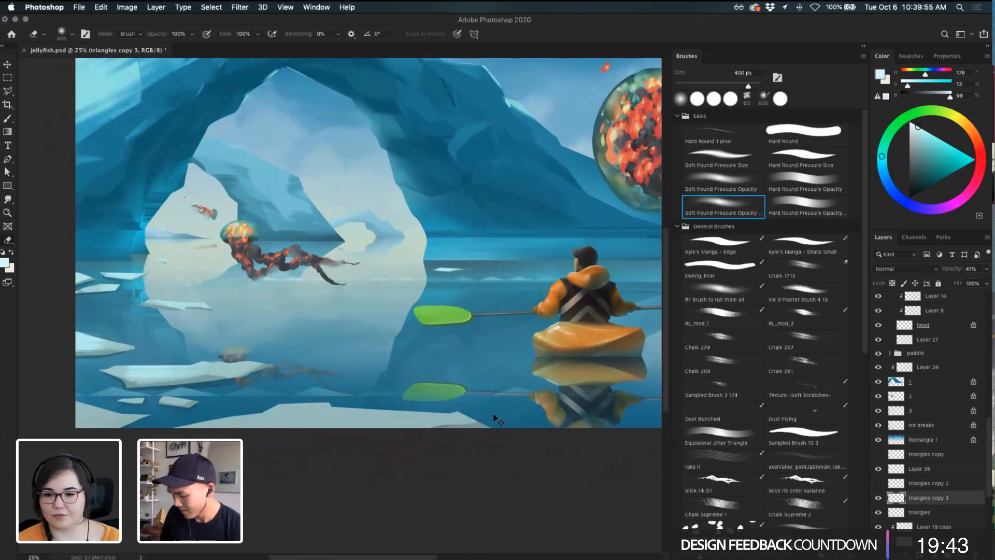
{"action": "key", "text": "super+minus"}
{"action": "key", "text": "super+minus"}
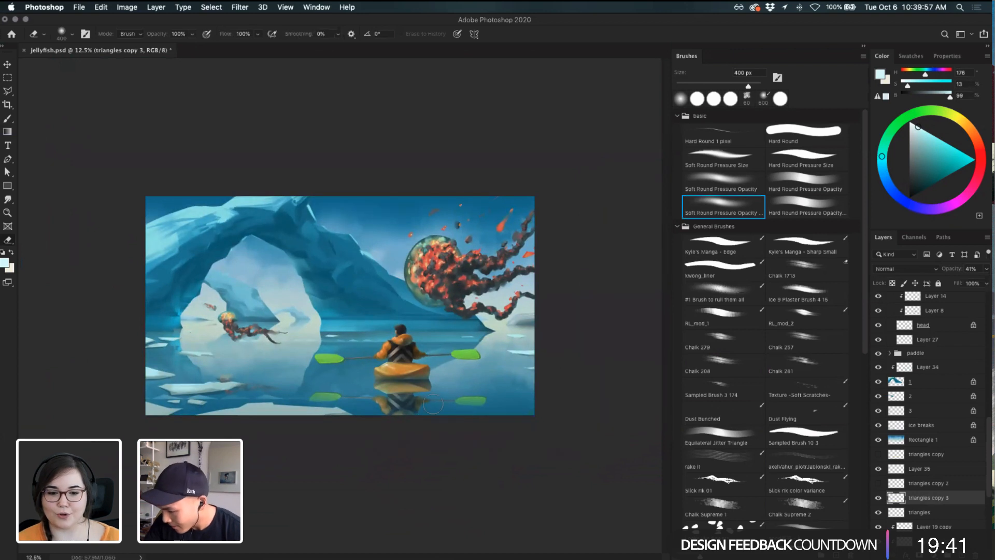
{"action": "key", "text": "super+z"}
{"action": "key", "text": "v"}
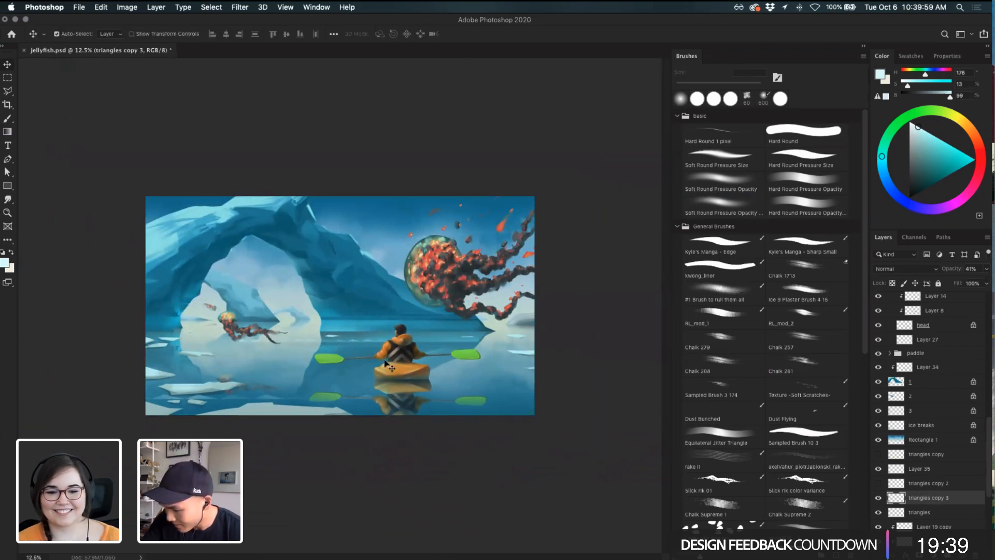
- Delete the original triangles layer and make the hidden triangles copy 2 layer visible and active
{"action": "left_click", "coordinate": [929, 517]}
{"action": "key", "text": "Delete"}
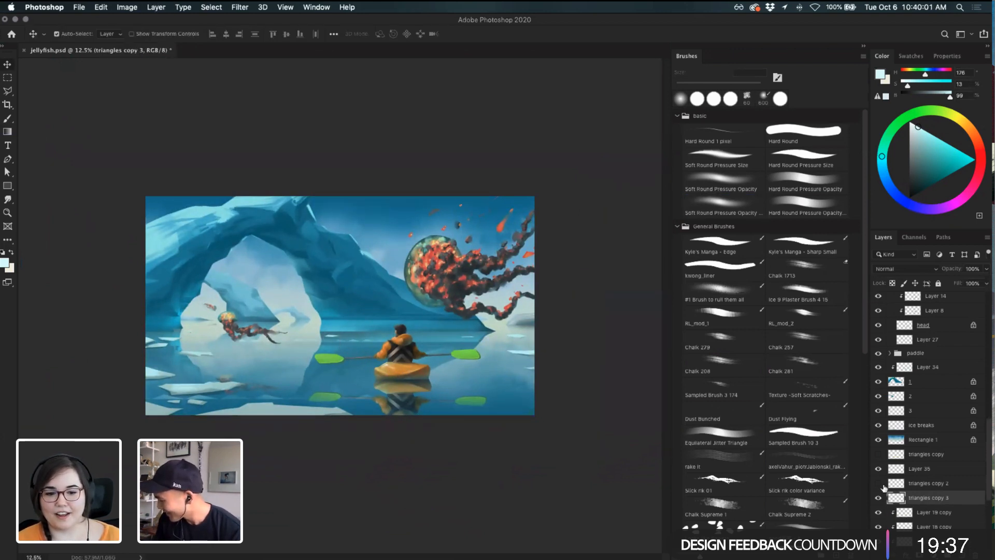
{"action": "left_click", "coordinate": [878, 482]}
{"action": "left_click", "coordinate": [920, 485]}
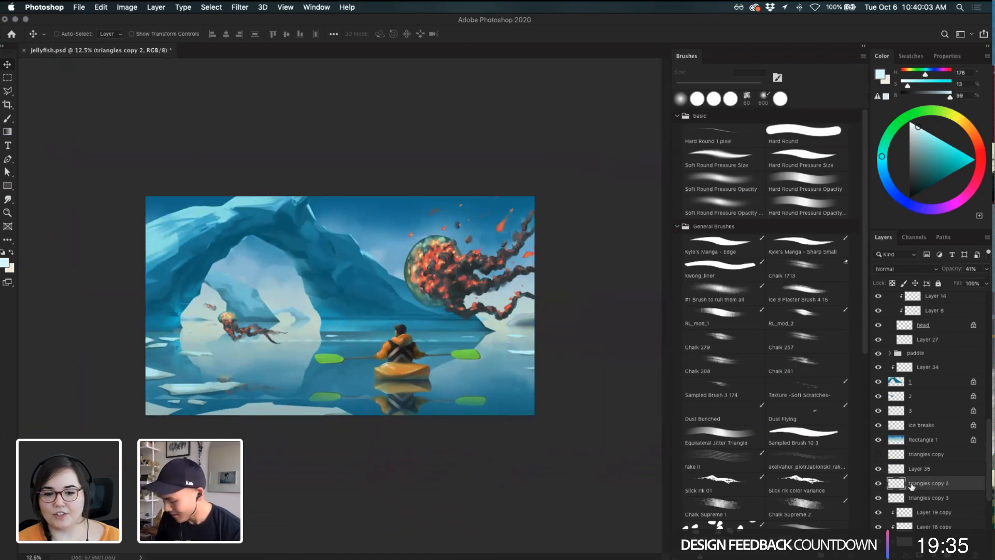
- Nudge the triangles copy 2 row straight down to Y 2331 px with Free Transform
{"action": "key", "text": "super+plus"}
{"action": "key", "text": "super+t"}
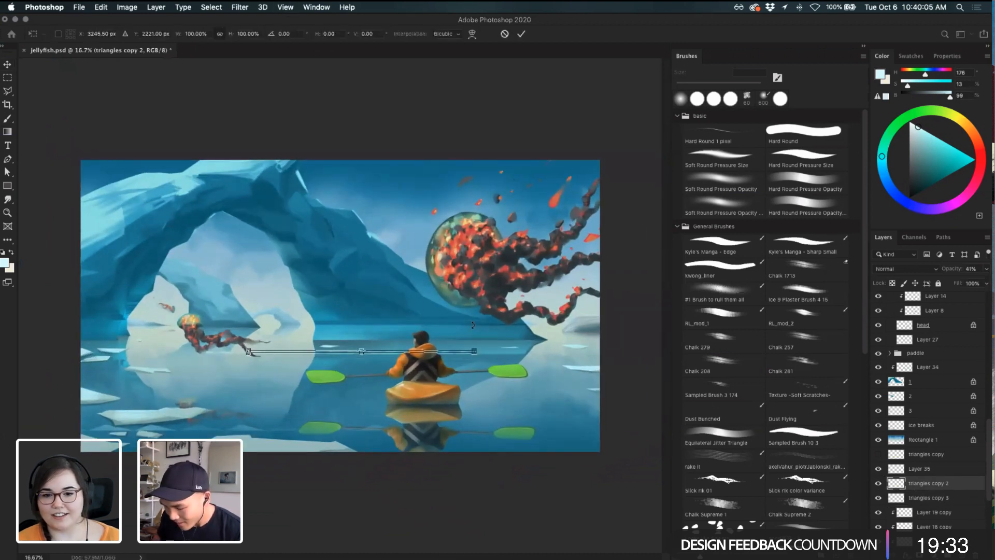
{"action": "key", "text": "Down"}
{"action": "key", "text": "Down"}
{"action": "key", "text": "Down"}
{"action": "key", "text": "Down"}
{"action": "key", "text": "Down"}
{"action": "key", "text": "Down"}
{"action": "key", "text": "Down"}
{"action": "key", "text": "Down"}
{"action": "key", "text": "Down"}
{"action": "key", "text": "Down"}
{"action": "key", "text": "Down"}
{"action": "key", "text": "Down"}
{"action": "key", "text": "Down"}
{"action": "key", "text": "Down"}
{"action": "key", "text": "Down"}
{"action": "key", "text": "Down"}
{"action": "key", "text": "Down"}
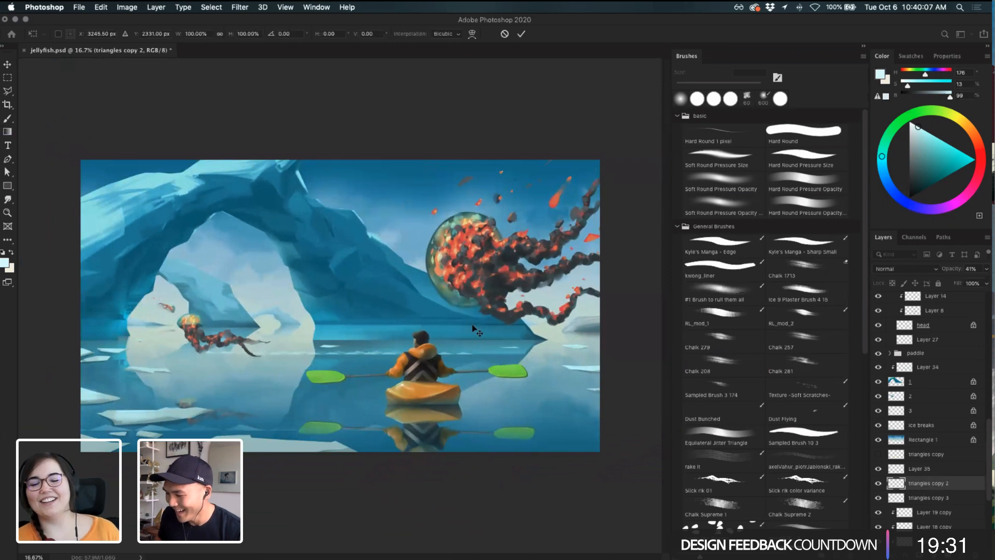
{"action": "key", "text": "Return"}
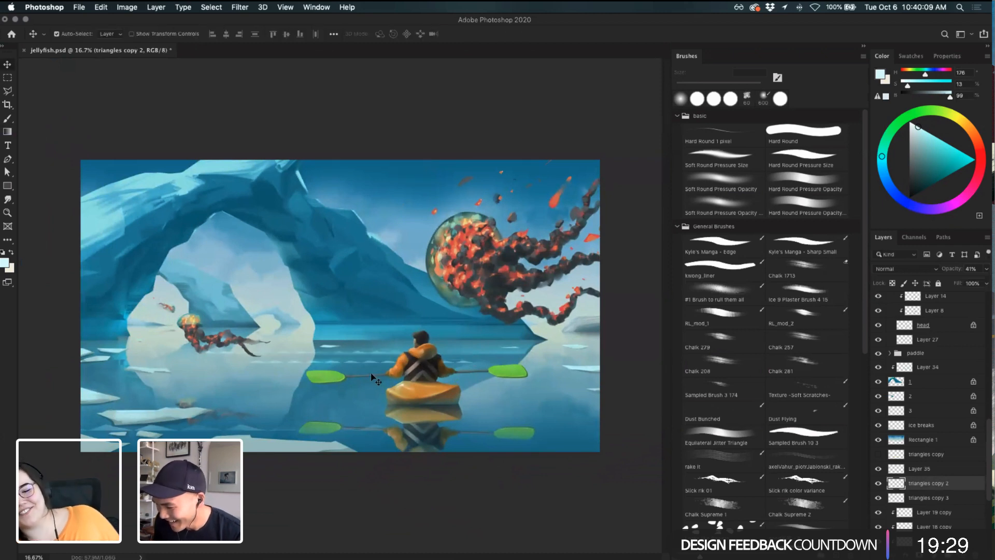
- Move the triangles copy 2 row down and right to the kayak's waterline and enlarge it with Free Transform
{"action": "left_click_drag", "start_coordinate": [371, 364], "coordinate": [531, 415]}
{"action": "key", "text": "super+t"}
{"action": "left_click_drag", "start_coordinate": [414, 406], "coordinate": [347, 403]}
{"action": "key", "text": "Return"}
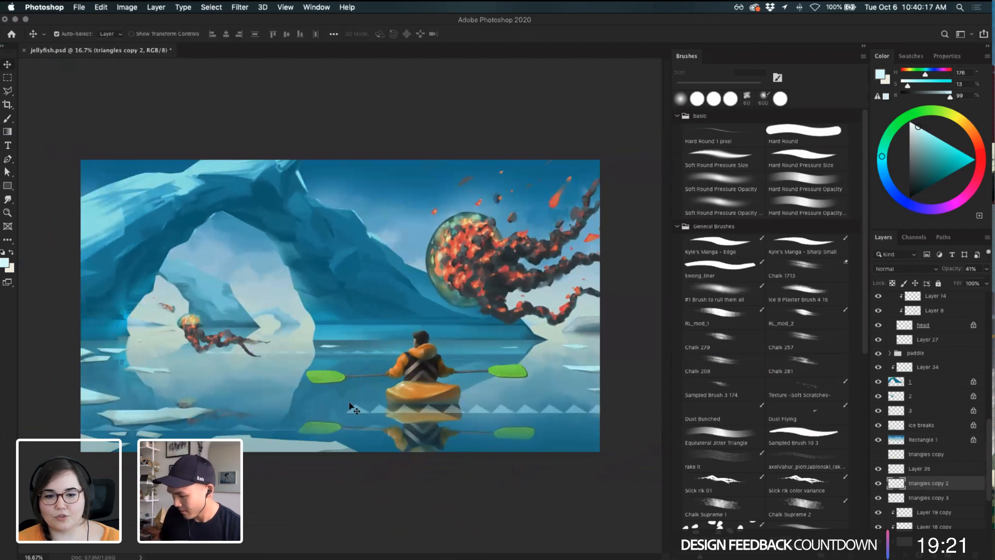
- Flatten the triangle row at the kayak's waterline slightly and fade parts of it with the soft Eraser
{"action": "key", "text": "super+t"}
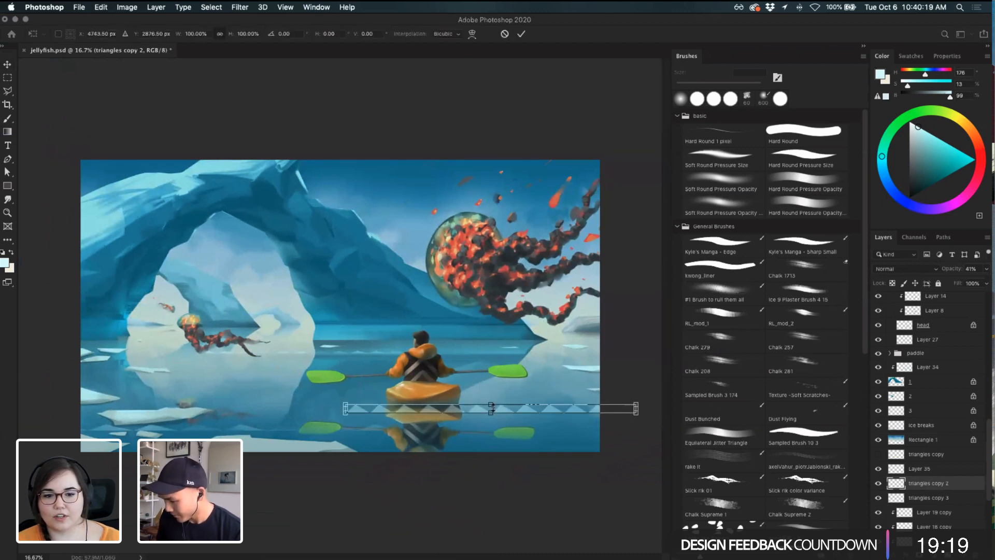
{"action": "left_click_drag", "start_coordinate": [491, 404], "coordinate": [491, 408]}
{"action": "key", "text": "Return"}
{"action": "key", "text": "e"}
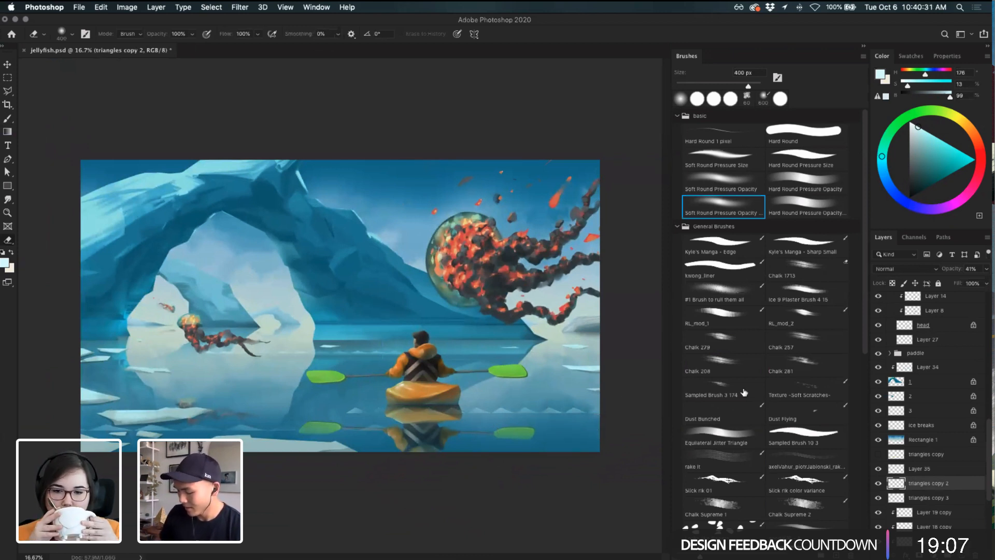
- Duplicate the triangles copy 2 layer, move the copy to the painting's bottom edge, and enlarge it with Free Transform
{"action": "key", "text": "super+j"}
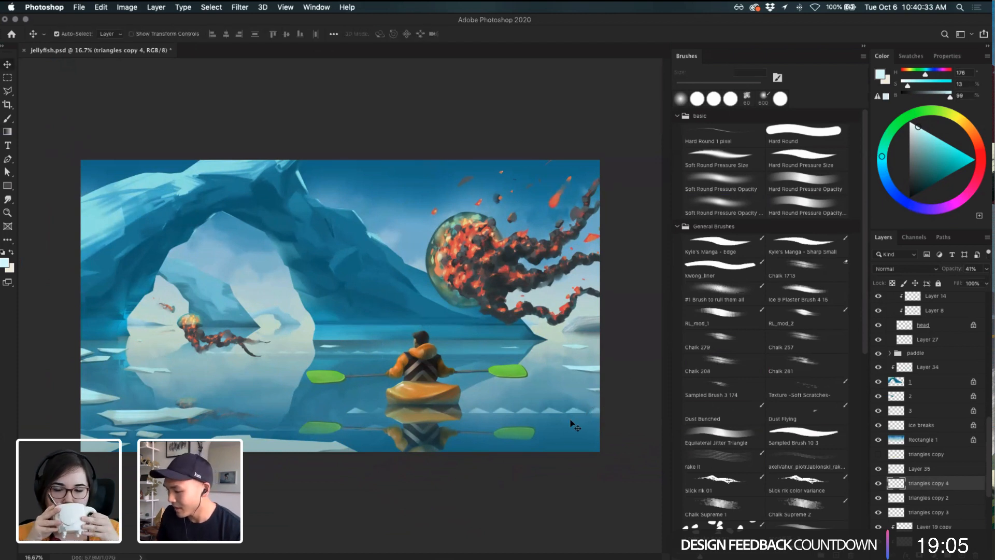
{"action": "key", "text": "super+t"}
{"action": "left_click_drag", "start_coordinate": [558, 412], "coordinate": [559, 444]}
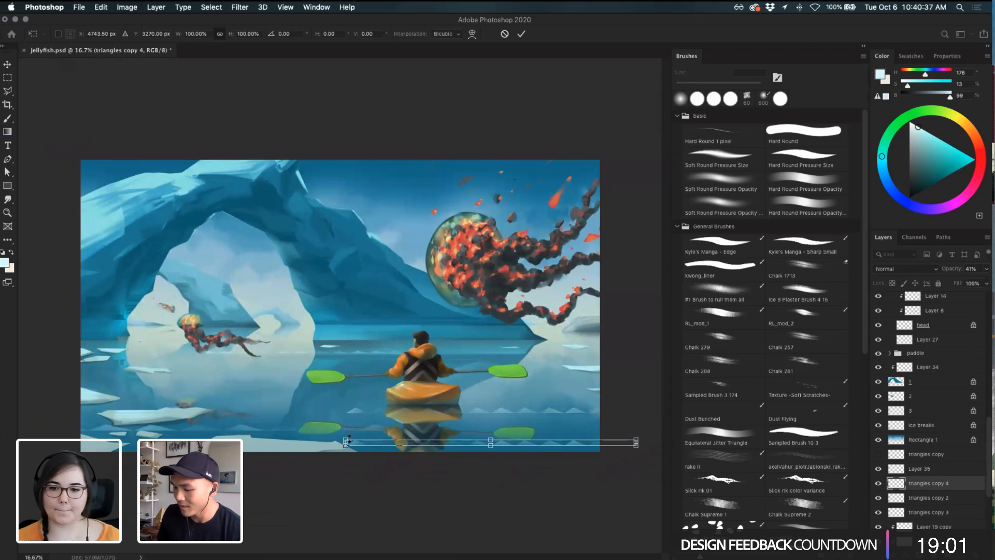
{"action": "left_click_drag", "start_coordinate": [342, 441], "coordinate": [194, 431]}
{"action": "key", "text": "Return"}
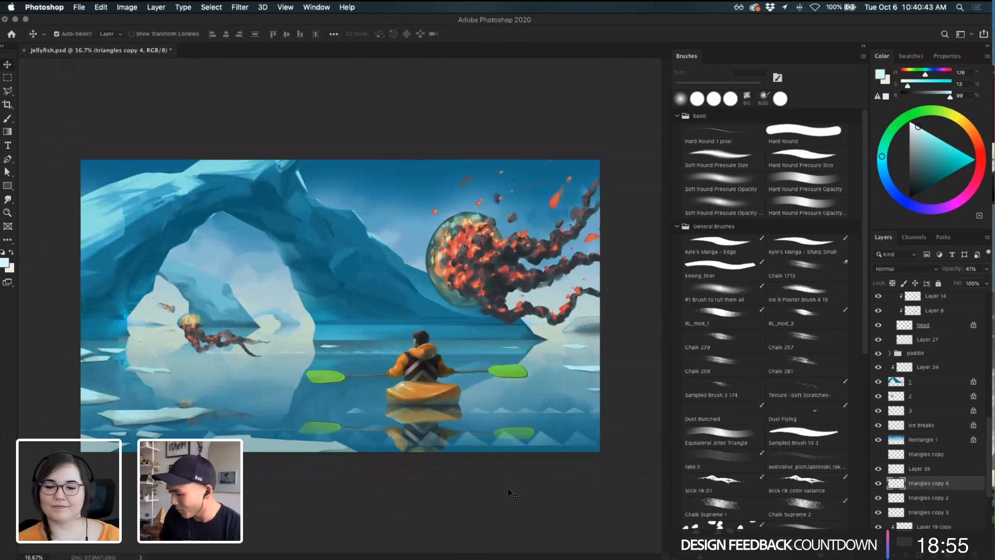
{"action": "left_click_drag", "start_coordinate": [470, 443], "coordinate": [476, 447]}
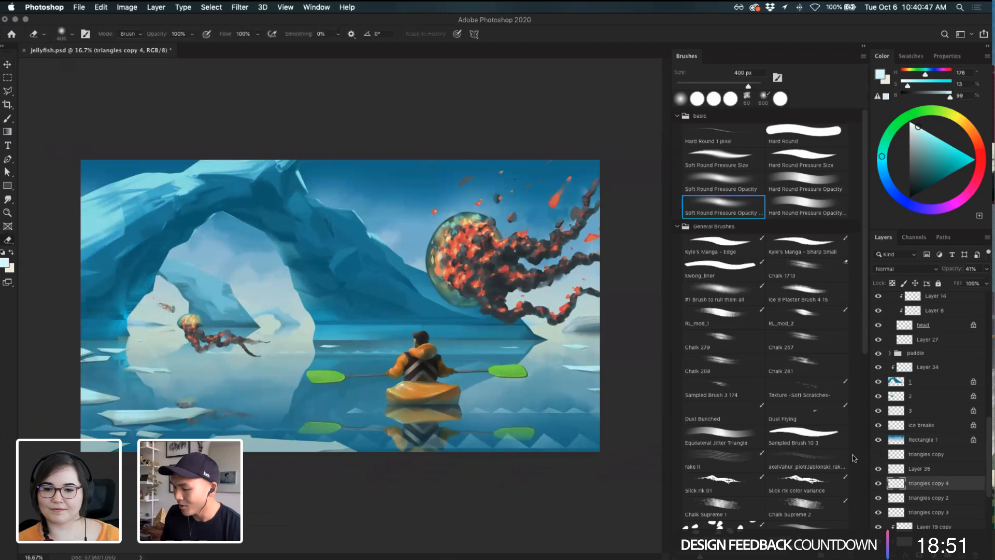
- Soften the large triangle row along the painting's bottom edge with the 400 px Soft Round Pressure Opacity Eraser, undoing the last stroke
{"action": "key", "text": "e"}
{"action": "left_click", "coordinate": [723, 208]}
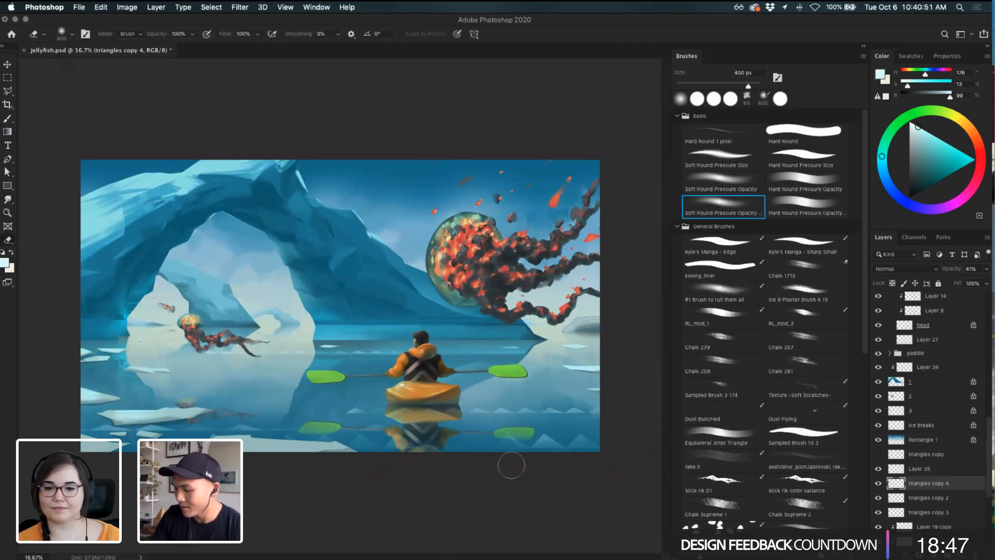
{"action": "key", "text": "super+z"}
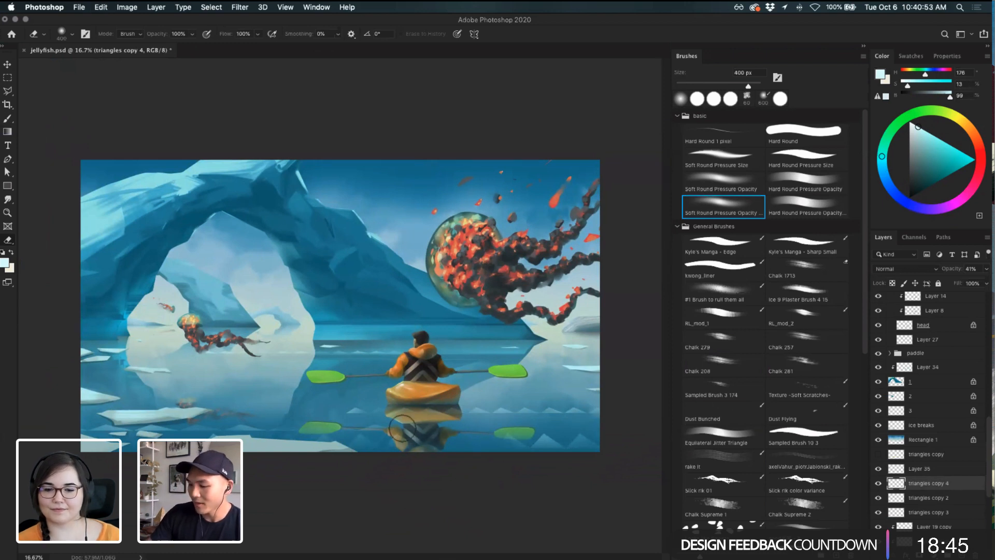
- Try merging the triangles copy 2, copy 3 and copy 4 layers into one
{"action": "left_click", "coordinate": [926, 511]}
{"action": "left_click", "coordinate": [920, 484], "text": "shift"}
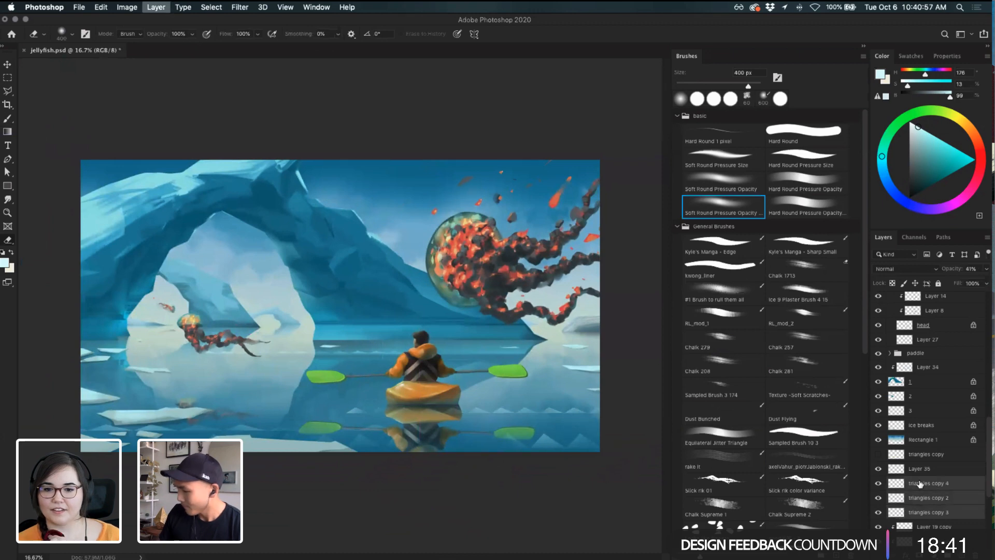
{"action": "key", "text": "super+e"}
{"action": "key", "text": "super+z"}
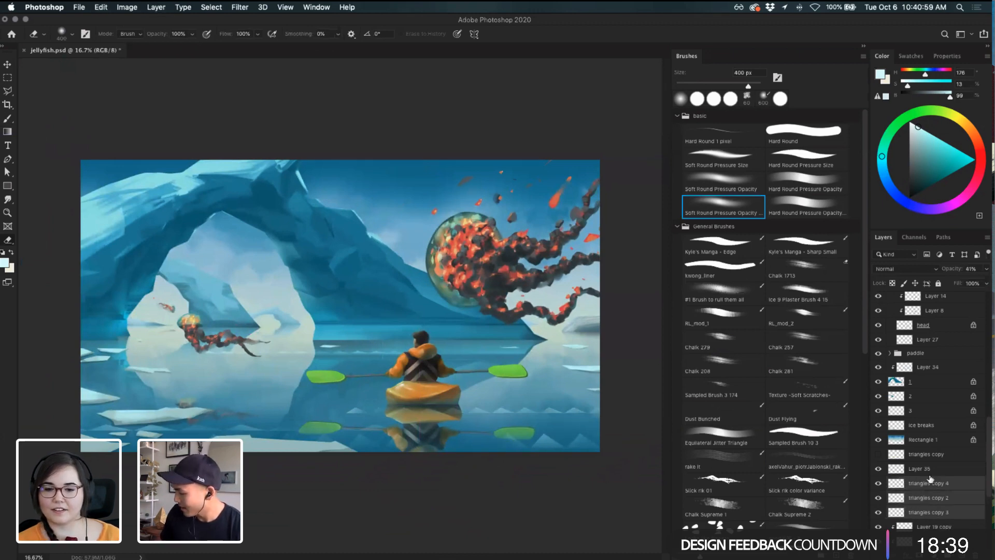
{"action": "double_click", "coordinate": [896, 469]}
{"action": "key", "text": "Escape"}
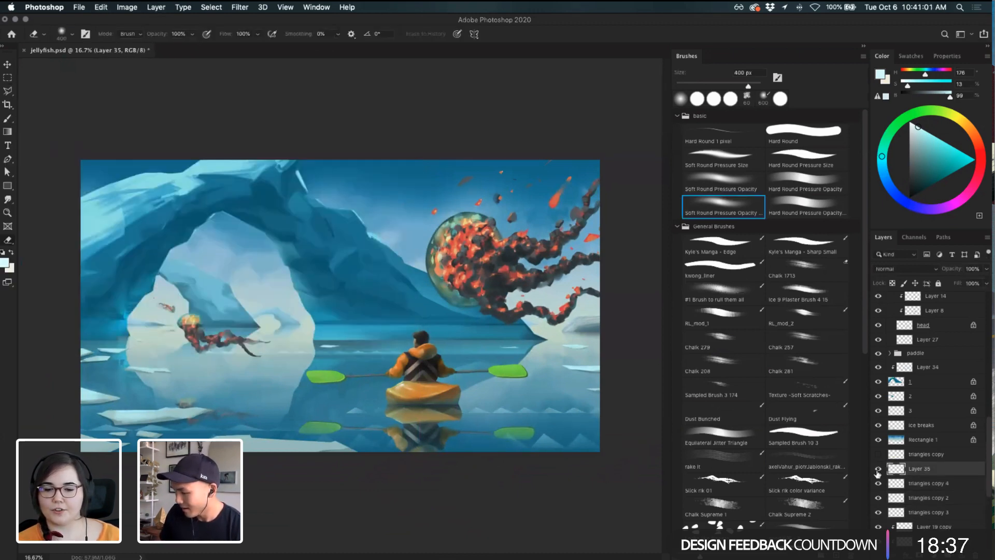
- Duplicate the triangles copy 4 layer, move the copy up just below paddle level, flatten it to 70.29% height, and ready the Eraser
{"action": "left_click", "coordinate": [928, 485]}
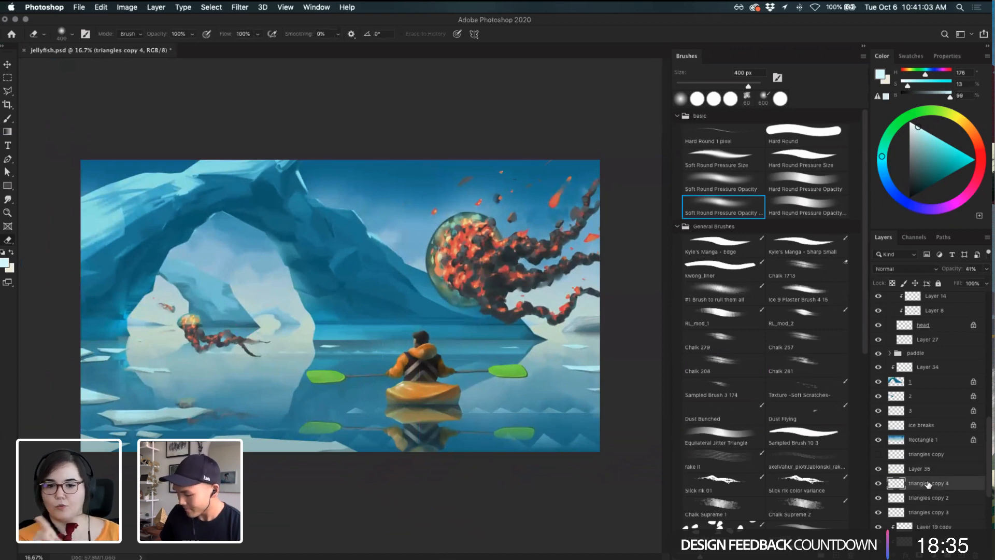
{"action": "key", "text": "ctrl+j"}
{"action": "key", "text": "ctrl+t"}
{"action": "left_click_drag", "start_coordinate": [549, 448], "coordinate": [540, 380]}
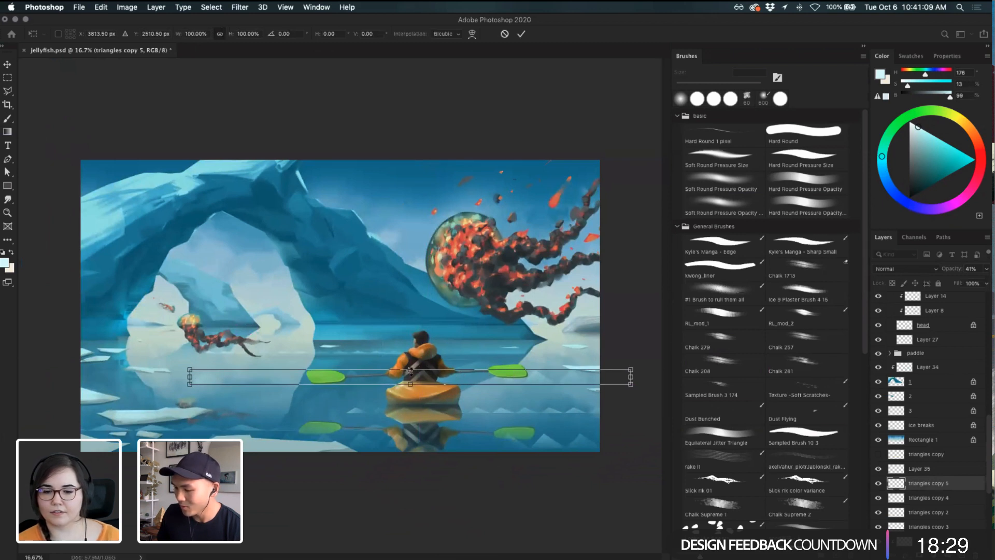
{"action": "left_click_drag", "start_coordinate": [410, 369], "coordinate": [411, 374]}
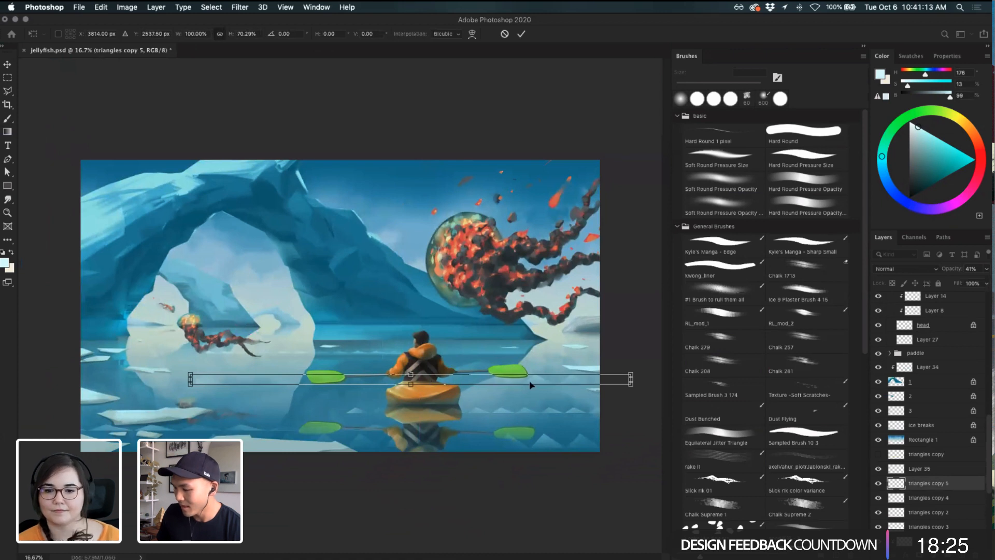
{"action": "key", "text": "Return"}
{"action": "key", "text": "e"}
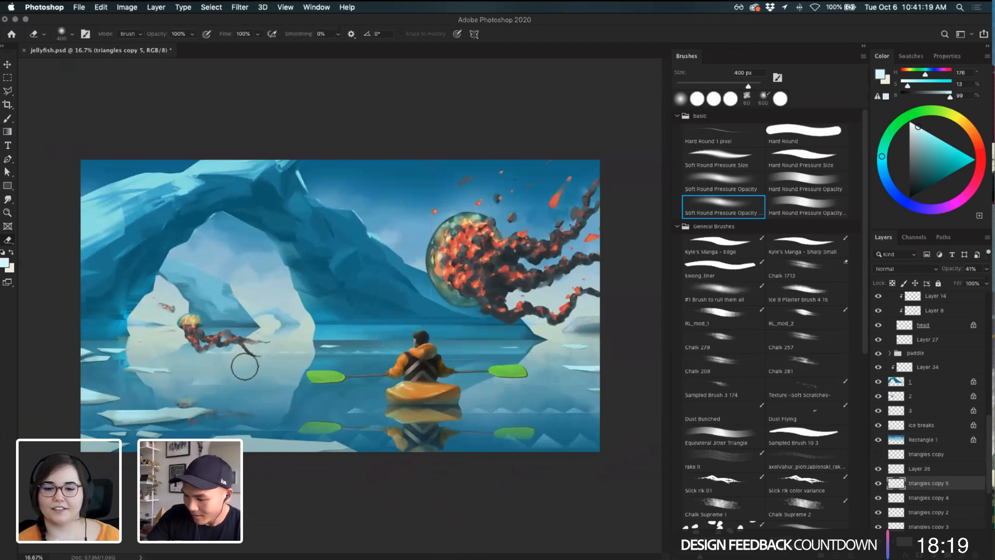
- Make the triangles copy 3 row near the horizon active and ready the 400 px Soft Round Pressure Opacity Eraser
{"action": "key", "text": "v"}
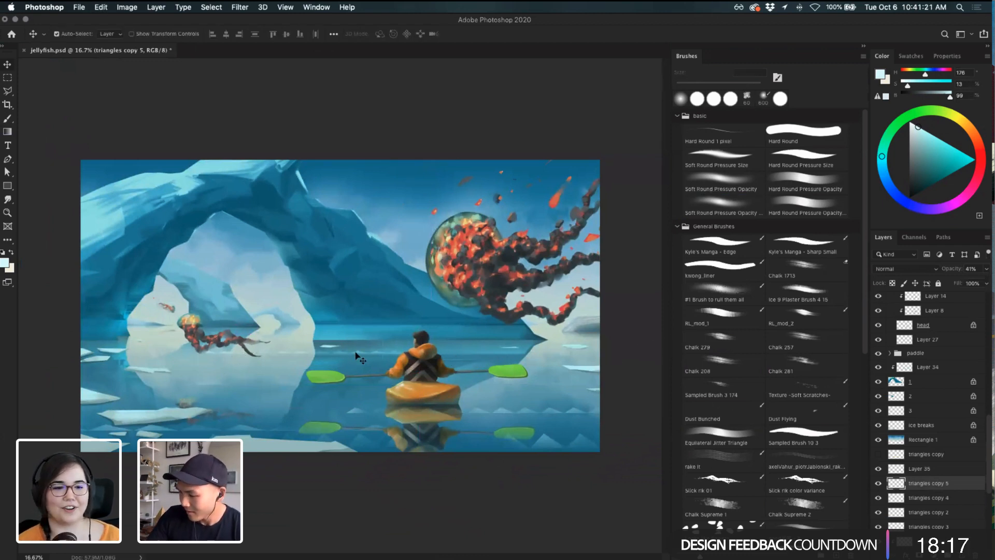
{"action": "left_click", "coordinate": [358, 353]}
{"action": "key", "text": "e"}
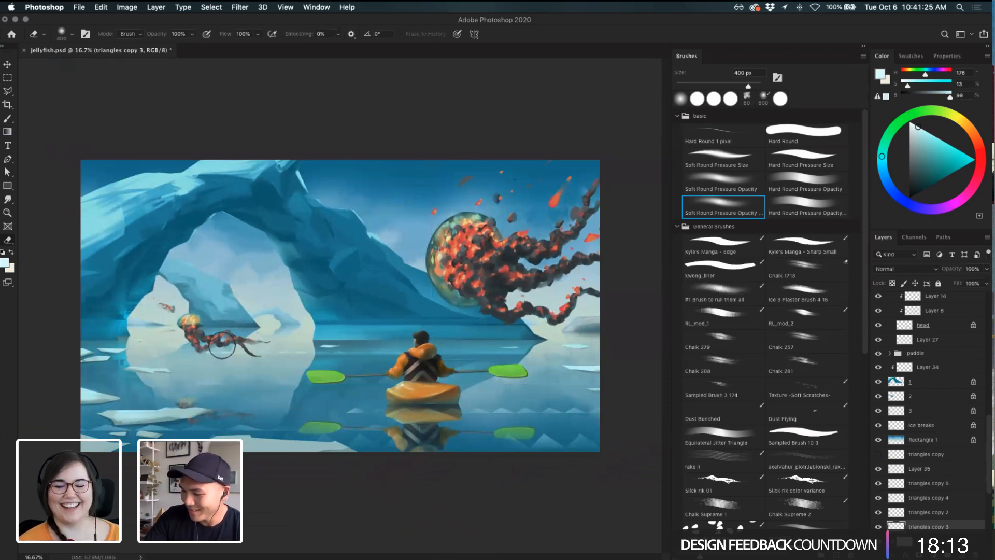
- Merge the triangles copy 5, copy 4, copy 2 and copy 3 layers into a single layer
{"action": "key", "text": "v"}
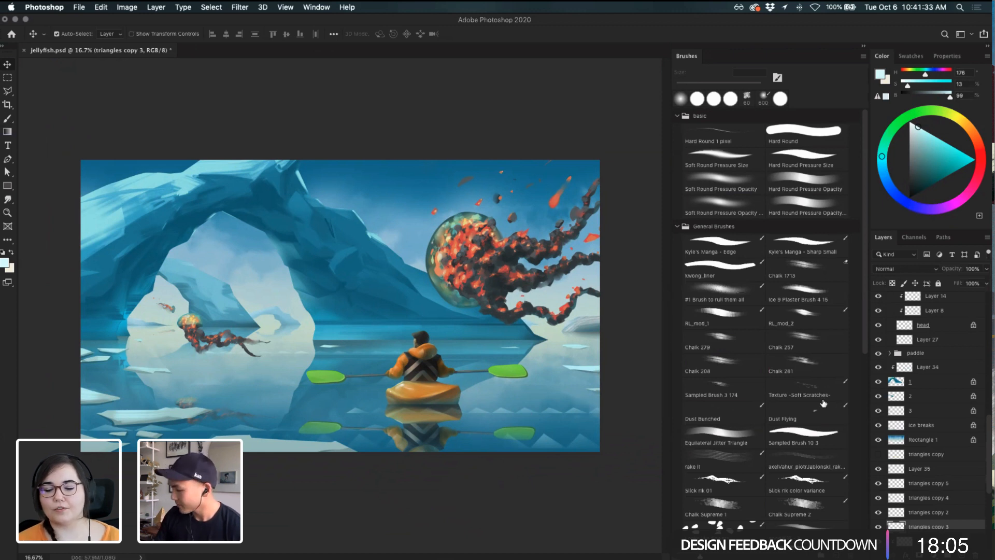
{"action": "left_click", "coordinate": [940, 485]}
{"action": "left_click", "coordinate": [943, 525], "text": "shift"}
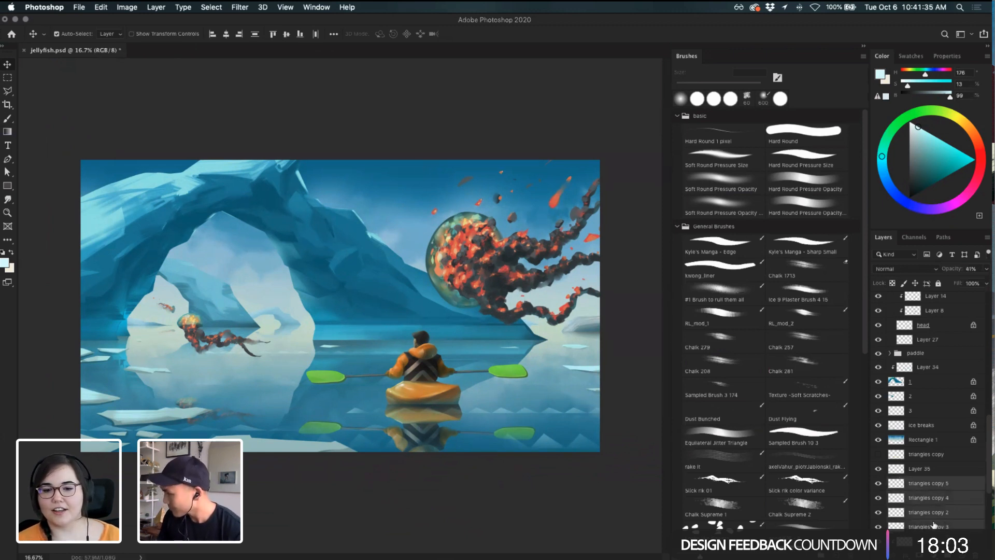
{"action": "key", "text": "super+e"}
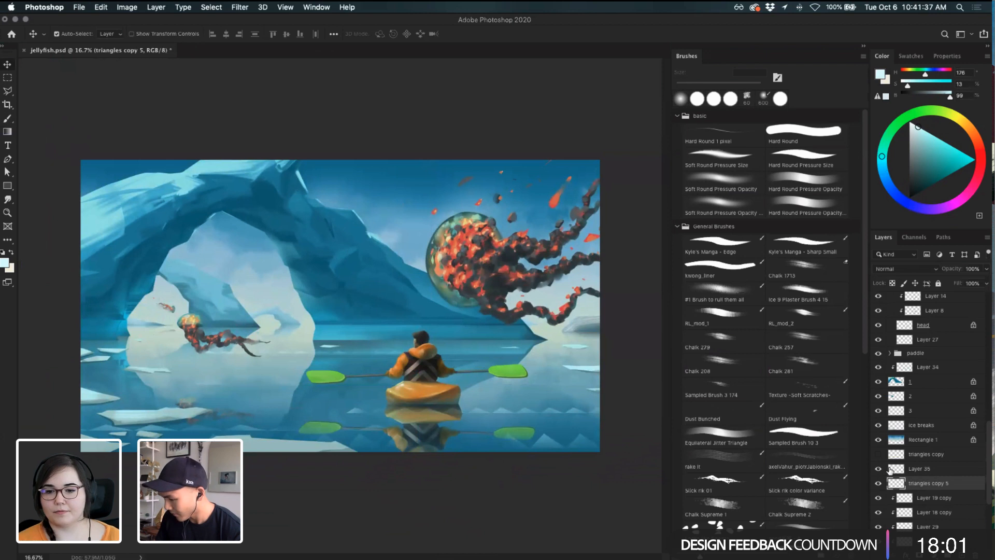
- Ready the Hard Round Pressure Opacity brush and add a new layer directly above Layer 30
{"action": "left_click", "coordinate": [950, 470]}
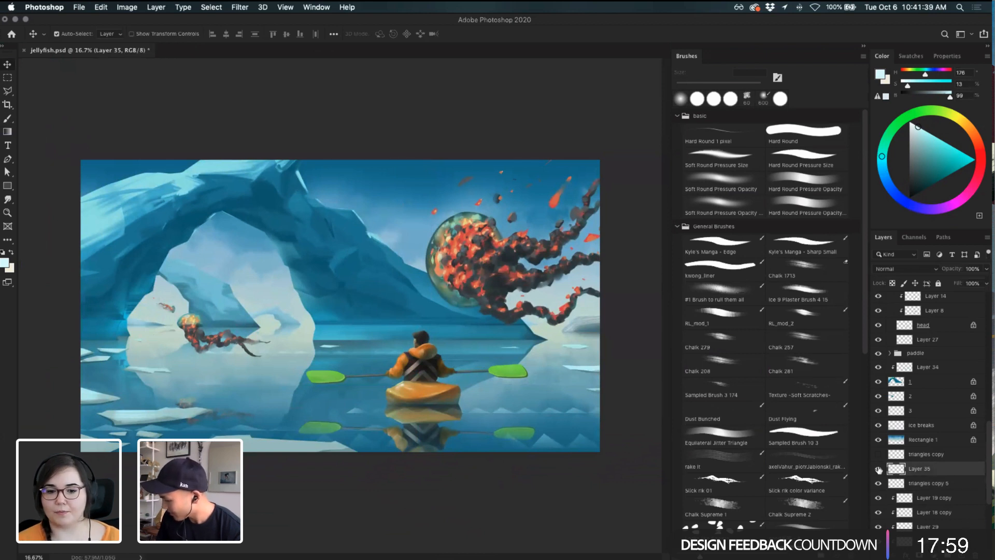
{"action": "left_click", "coordinate": [807, 182]}
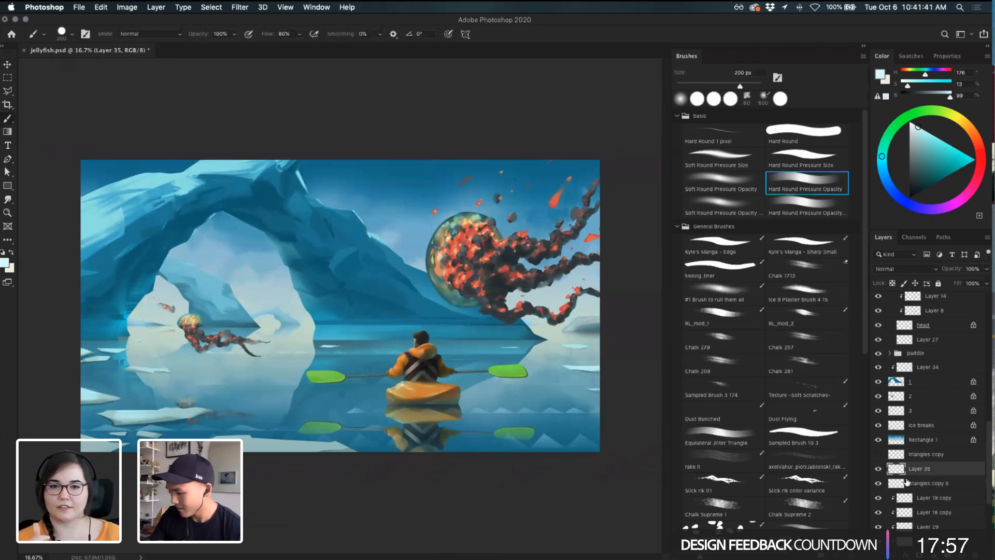
{"action": "left_click", "coordinate": [677, 228]}
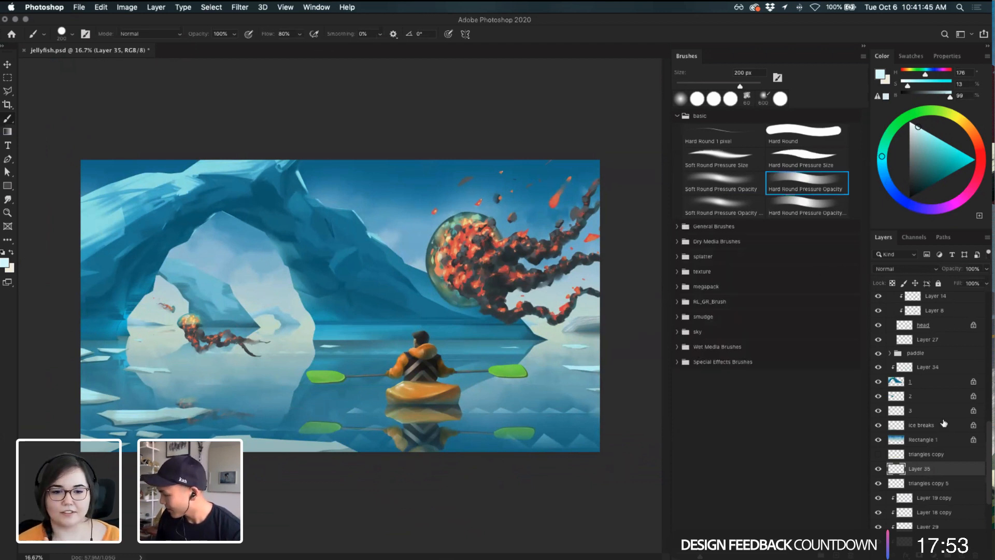
{"action": "scroll", "coordinate": [943, 423], "scroll_direction": "up", "scroll_amount": 5}
{"action": "left_click", "coordinate": [920, 331]}
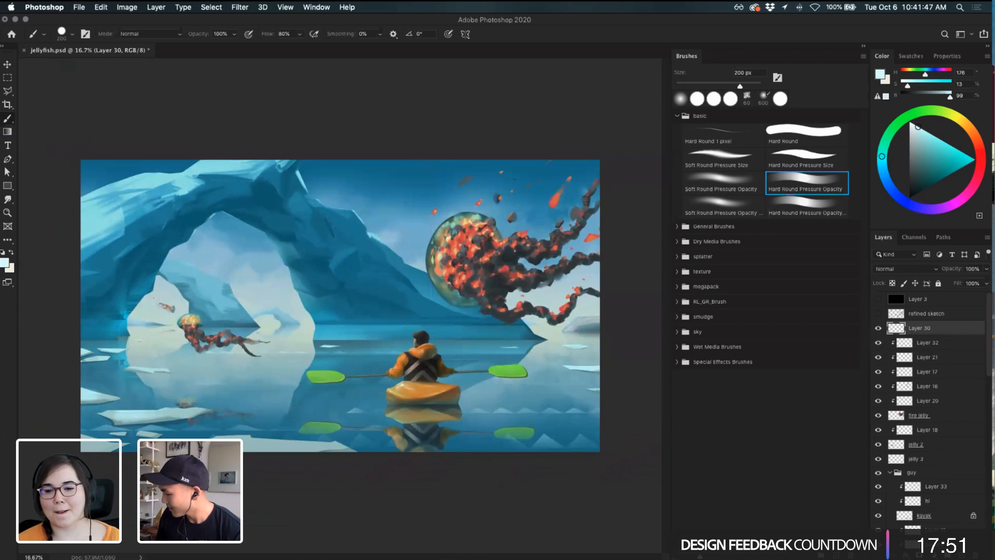
{"action": "key", "text": "super+alt+shift+n"}
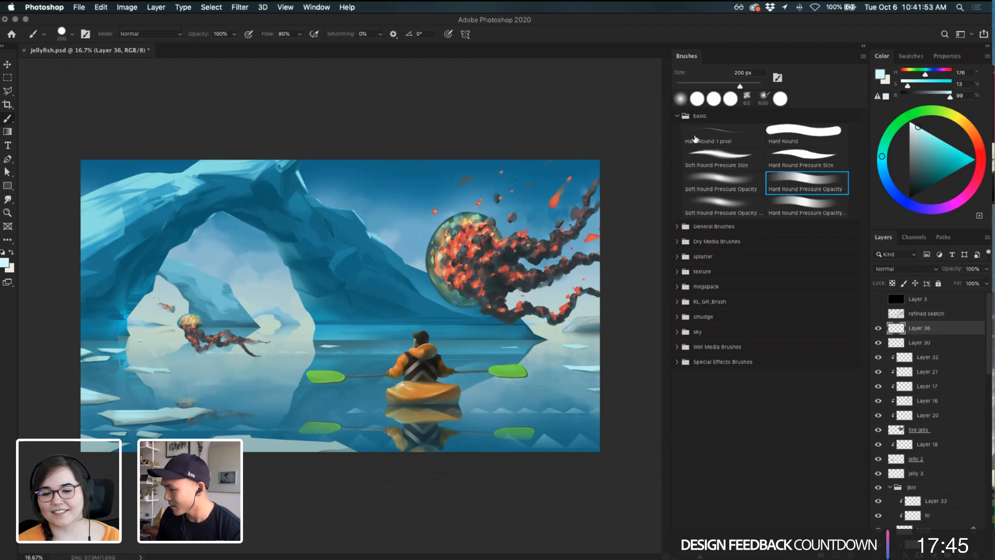
- Browse the megapack brush folder and its gouache set for a suitable texture brush
{"action": "left_click", "coordinate": [677, 116]}
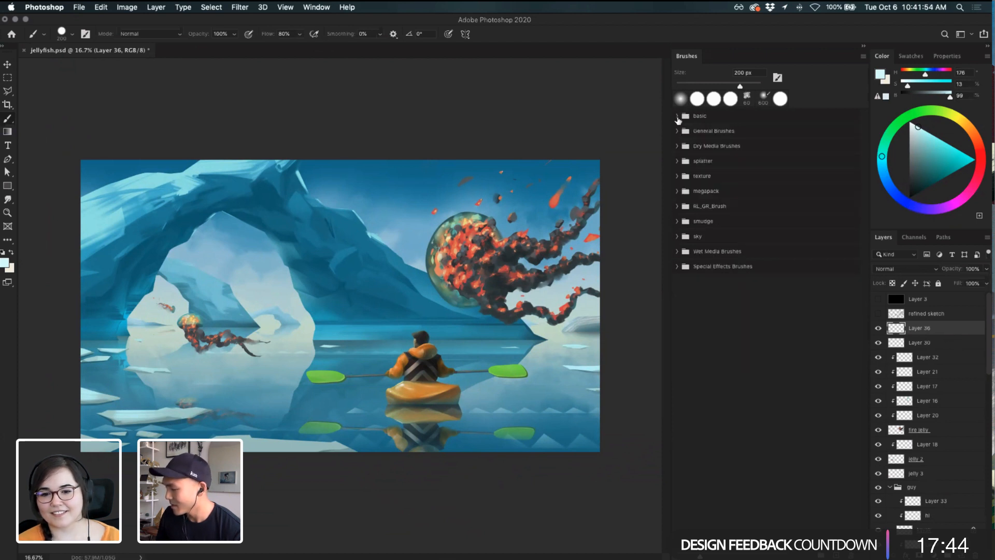
{"action": "left_click", "coordinate": [677, 191]}
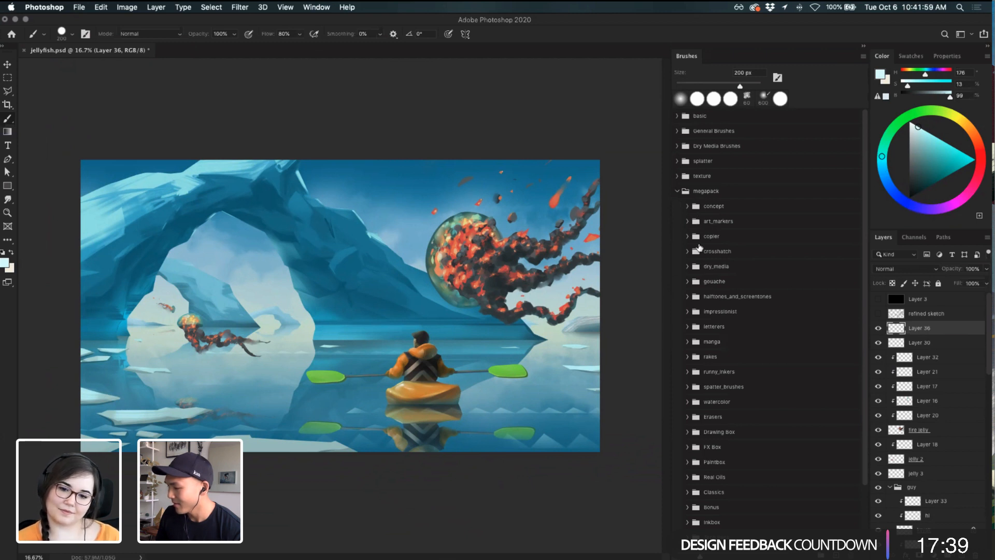
{"action": "scroll", "coordinate": [699, 248], "scroll_direction": "down", "scroll_amount": 2}
{"action": "scroll", "coordinate": [708, 267], "scroll_direction": "up", "scroll_amount": 1}
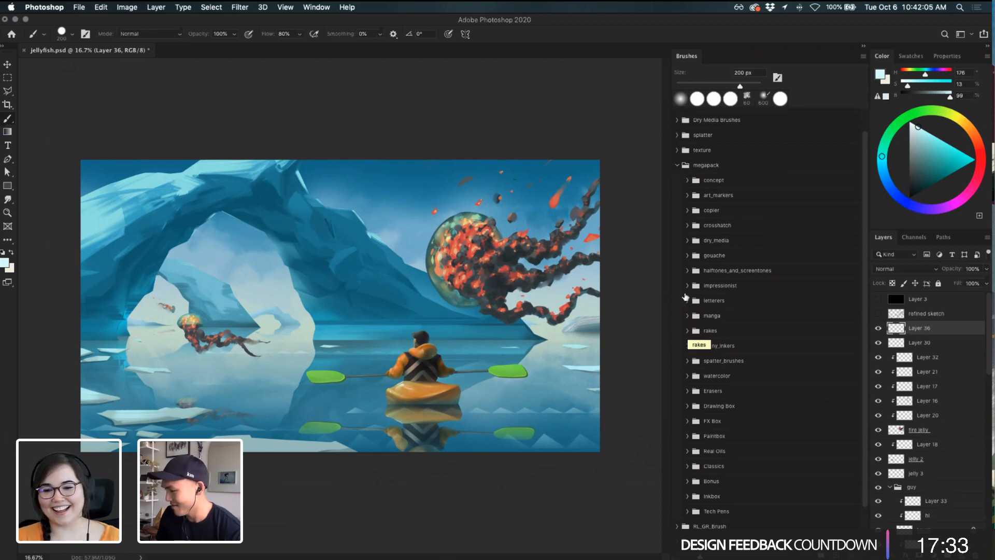
{"action": "left_click", "coordinate": [688, 256]}
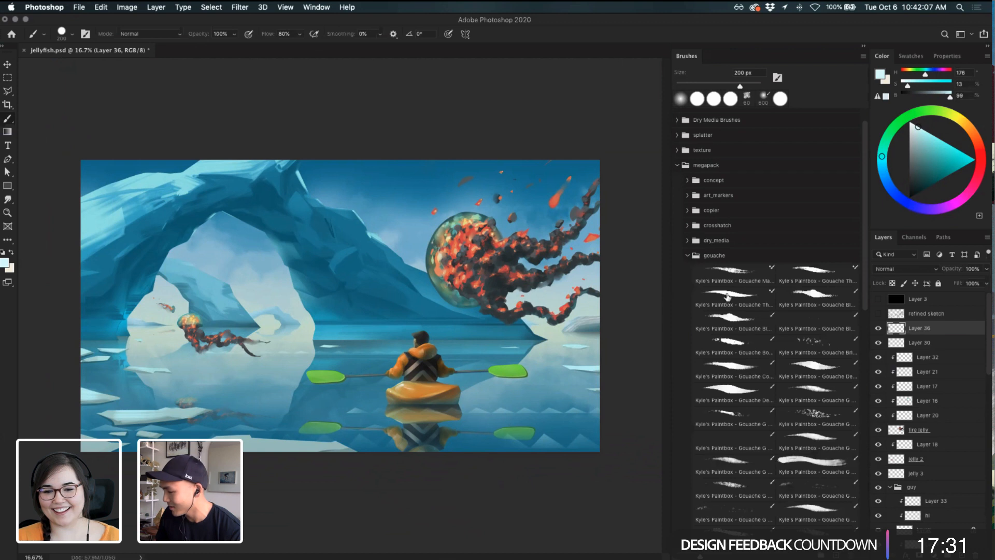
{"action": "scroll", "coordinate": [688, 256], "scroll_direction": "down", "scroll_amount": 1}
{"action": "left_click", "coordinate": [687, 249]}
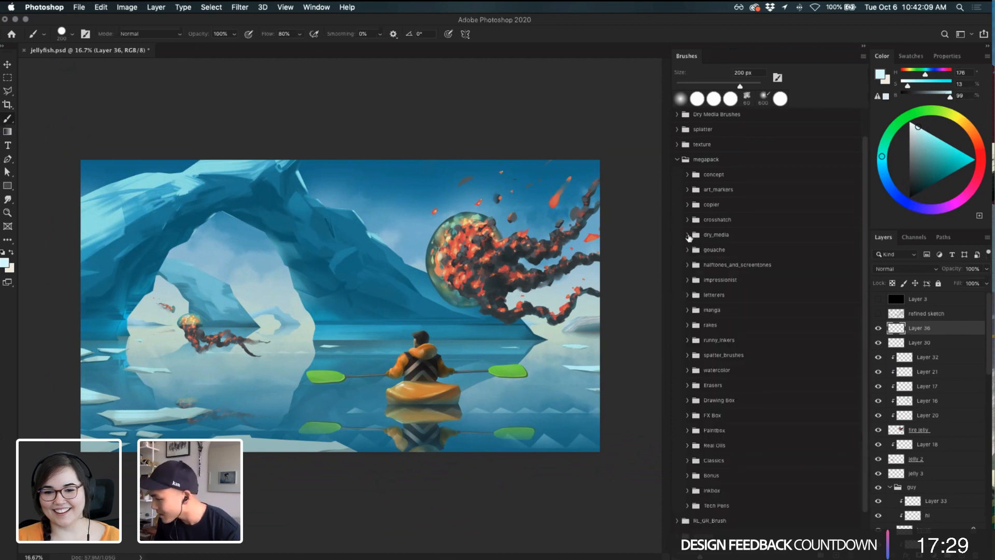
- Try Kyle's Dry Media Pastel Party, Nupastel and Rough brushes from the dry_media set
{"action": "left_click", "coordinate": [688, 234]}
{"action": "left_click", "coordinate": [816, 356]}
{"action": "left_click", "coordinate": [816, 390]}
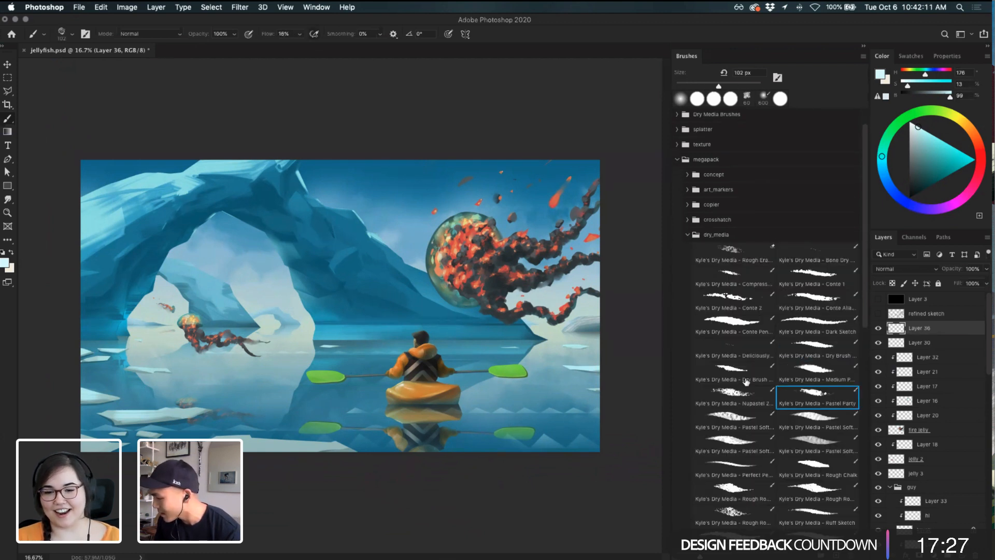
{"action": "left_click", "coordinate": [745, 384]}
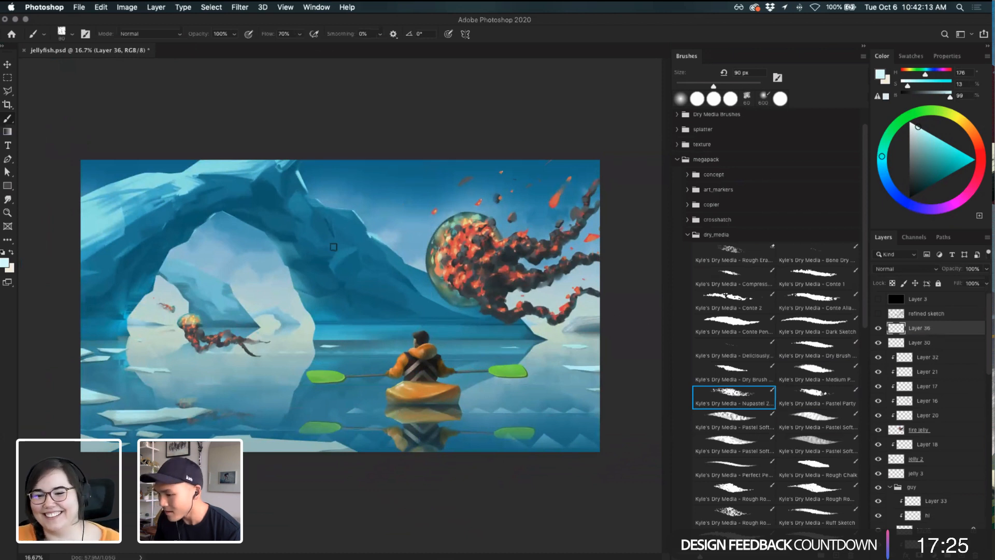
{"action": "scroll", "coordinate": [757, 496], "scroll_direction": "down", "scroll_amount": 1}
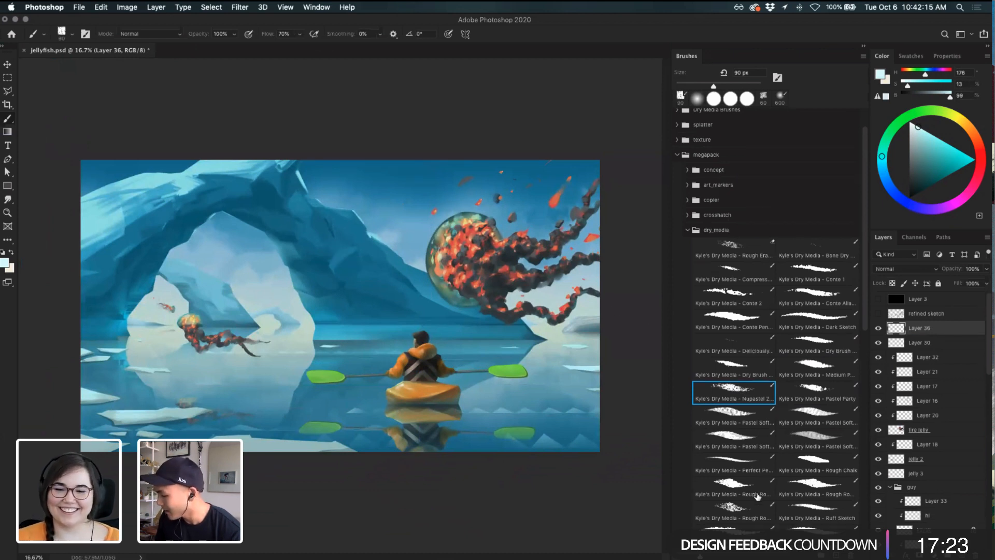
{"action": "left_click", "coordinate": [732, 512]}
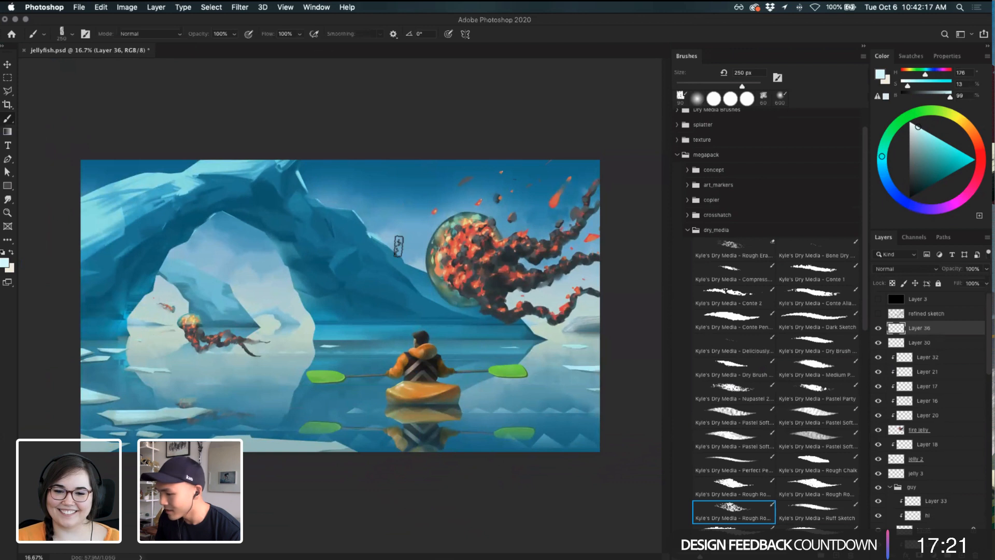
{"action": "left_click", "coordinate": [687, 230]}
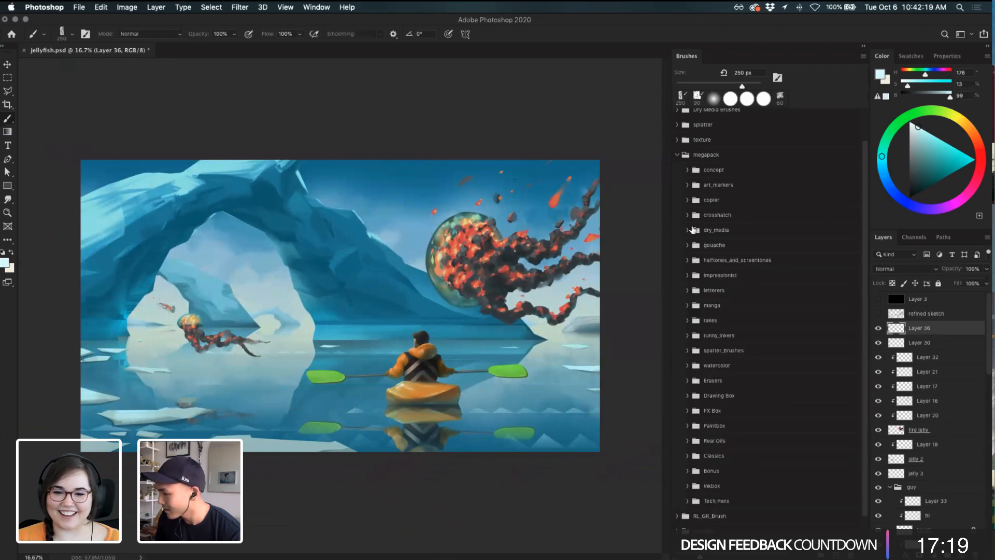
{"action": "scroll", "coordinate": [730, 383], "scroll_direction": "down", "scroll_amount": 1}
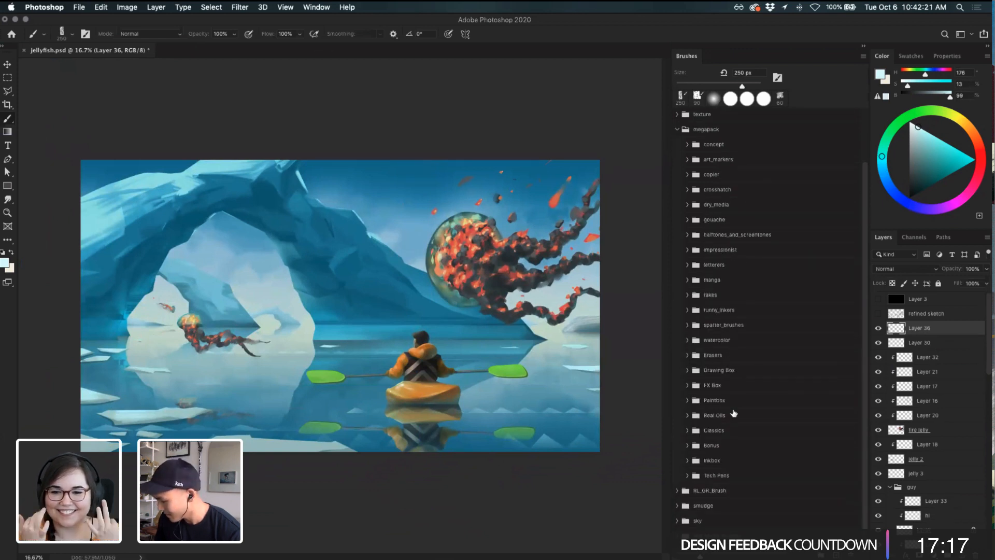
{"action": "scroll", "coordinate": [696, 196], "scroll_direction": "up", "scroll_amount": 2}
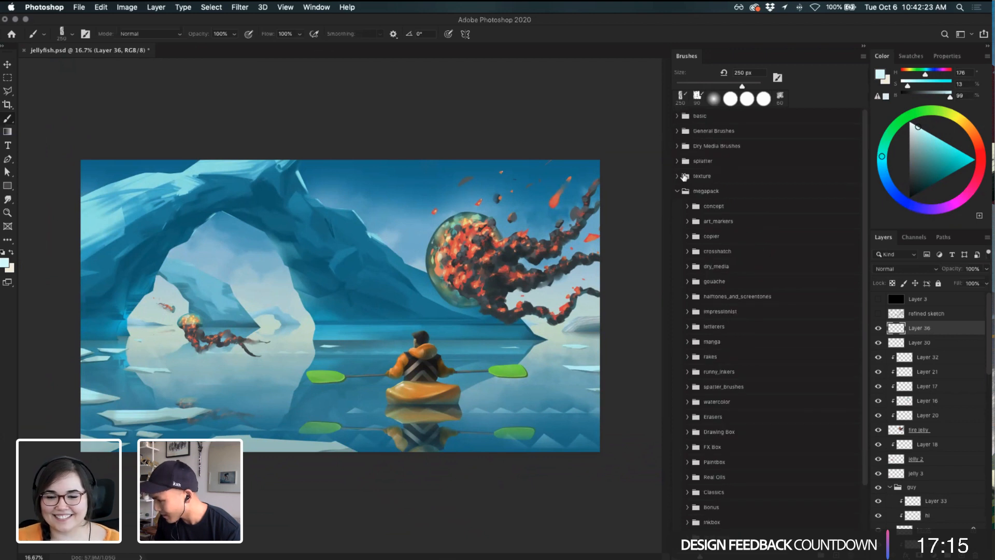
- Choose the "front - five dots" splatter brush and sample the pale sky blue inside the ice arch as its colour
{"action": "left_click", "coordinate": [677, 161]}
{"action": "left_click", "coordinate": [734, 227]}
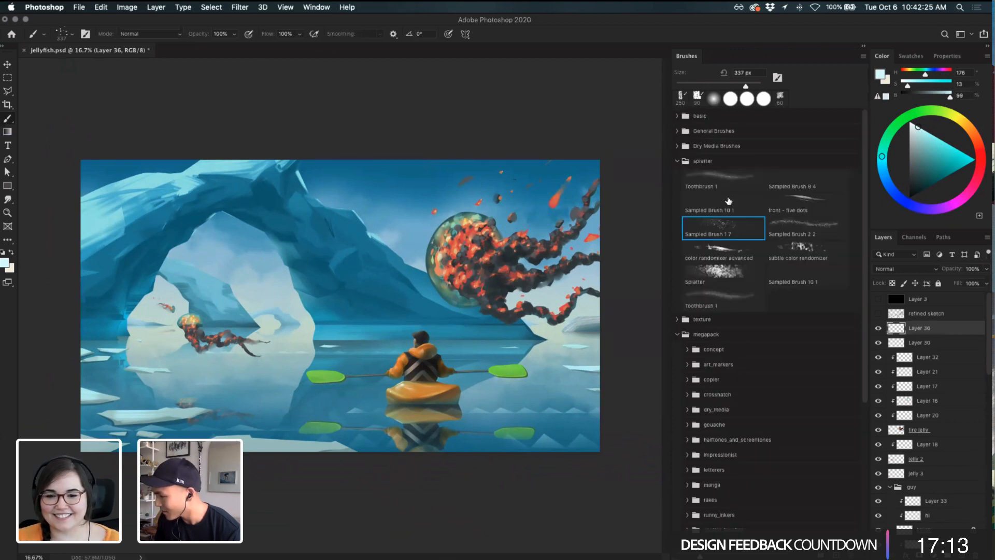
{"action": "left_click", "coordinate": [812, 203]}
{"action": "key", "text": "i"}
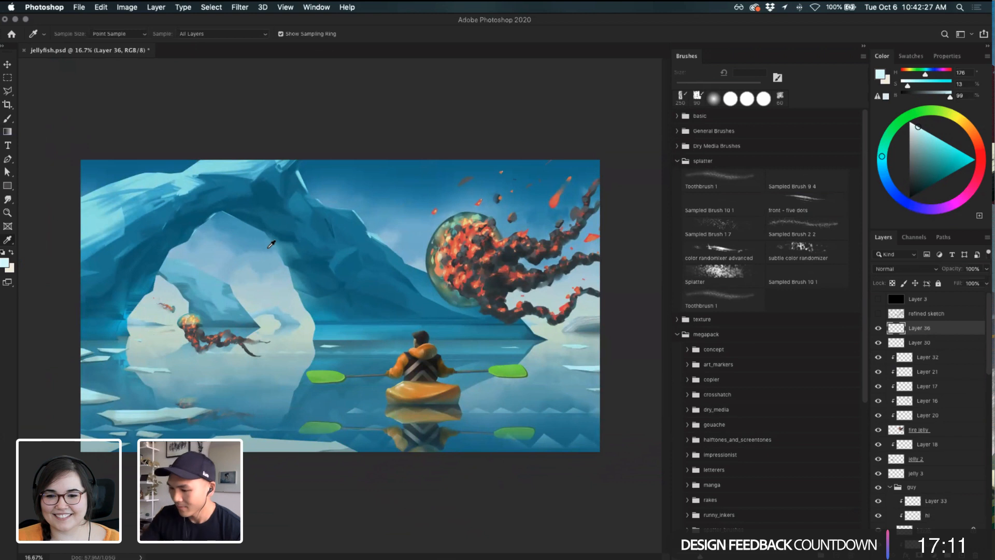
{"action": "left_click", "coordinate": [289, 270]}
{"action": "key", "text": "b"}
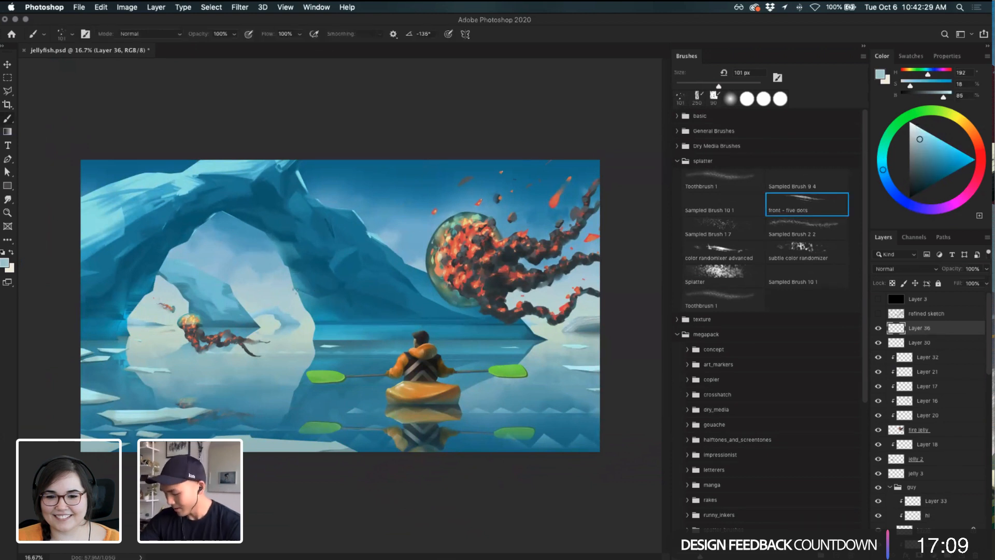
- Enlarge the splatter brush to 250 px and try a short stroke inside the ice arch, undoing it
{"action": "key", "text": "bracketright"}
{"action": "key", "text": "bracketright"}
{"action": "key", "text": "bracketright"}
{"action": "key", "text": "bracketright"}
{"action": "key", "text": "bracketright"}
{"action": "left_click_drag", "start_coordinate": [296, 288], "coordinate": [313, 289]}
{"action": "key", "text": "super+z"}
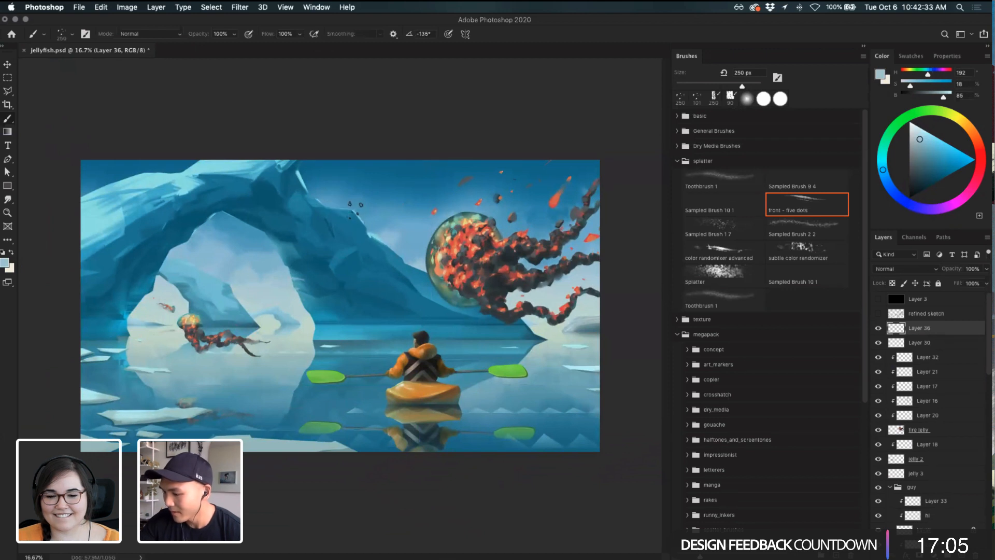
- Dab fine splatter specks around the top of the ice arch using blues sampled from the ice and sky
{"action": "key", "text": "i"}
{"action": "left_click", "coordinate": [361, 211]}
{"action": "left_click", "coordinate": [360, 212]}
{"action": "key", "text": "b"}
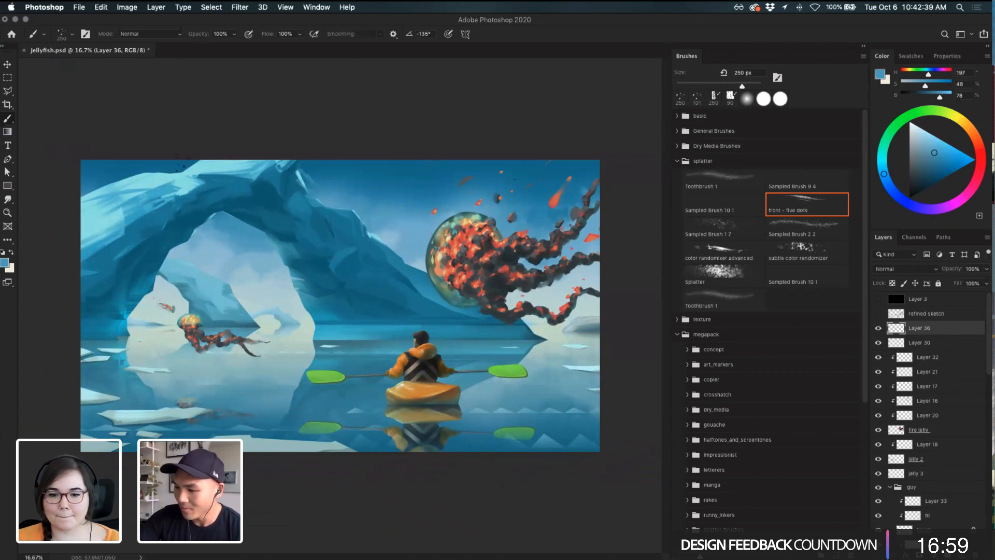
{"action": "left_click", "coordinate": [201, 169], "text": "alt"}
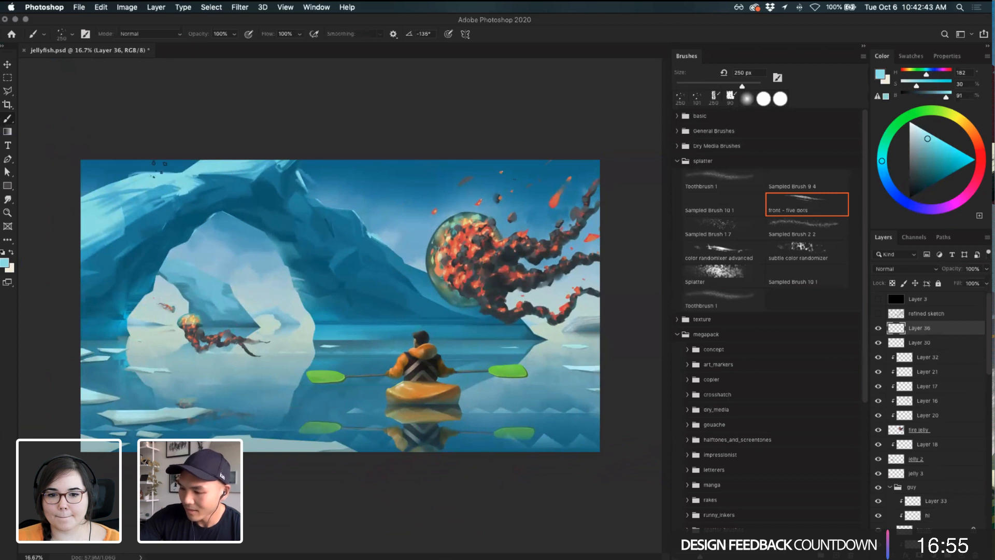
{"action": "left_click", "coordinate": [116, 171], "text": "alt"}
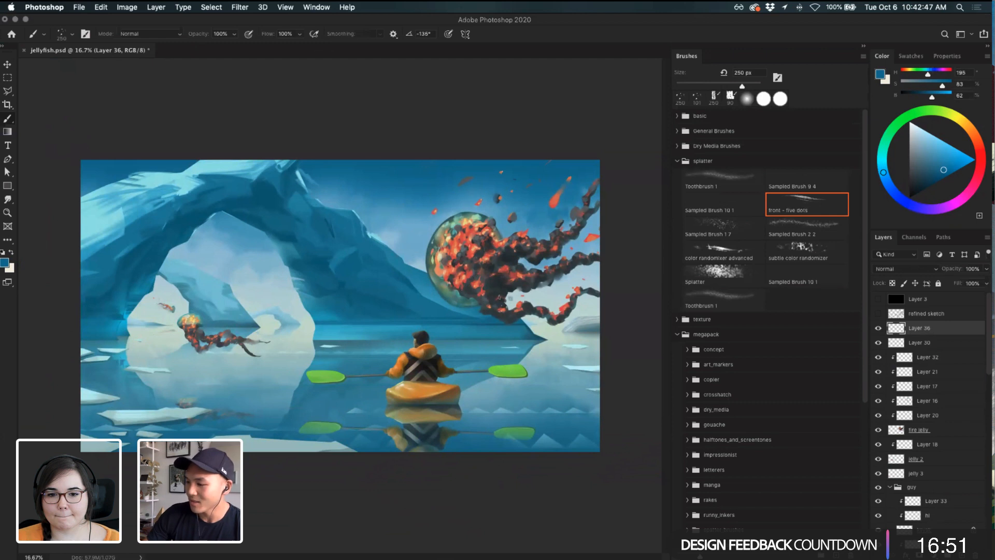
- Dab splatter specks around the large fiery jellyfish using colours sampled from its edge and the surrounding sky
{"action": "left_click", "coordinate": [431, 253], "text": "alt"}
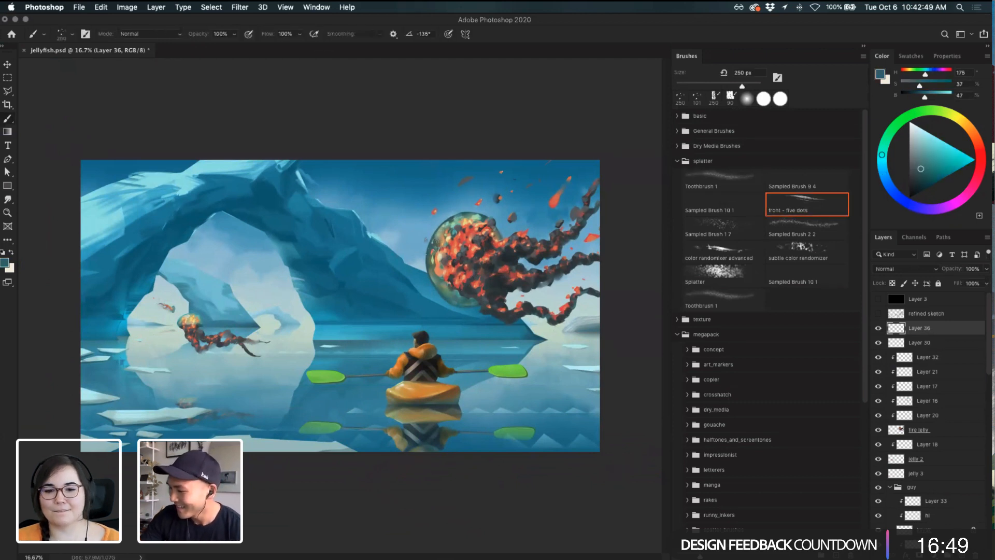
{"action": "left_click", "coordinate": [474, 199], "text": "alt"}
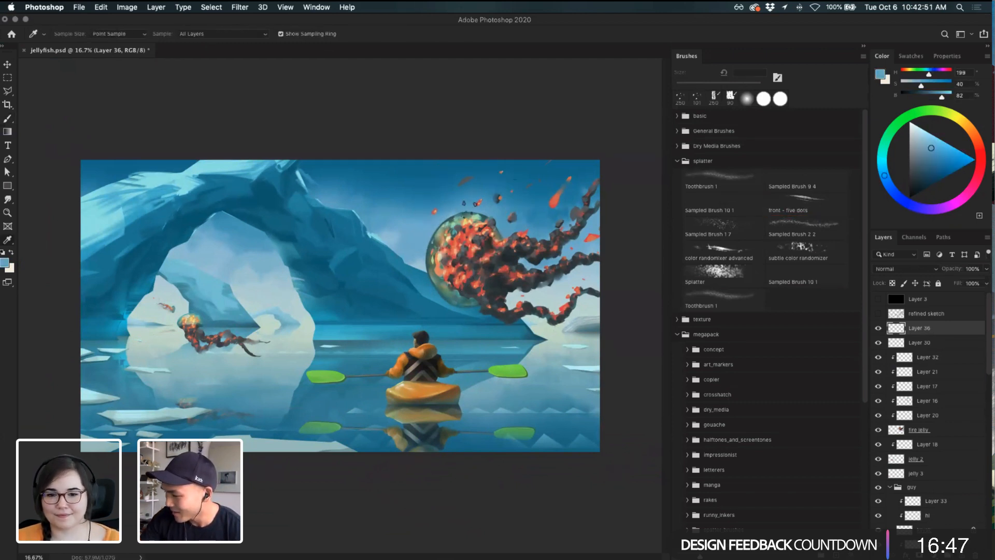
{"action": "left_click", "coordinate": [513, 225], "text": "alt"}
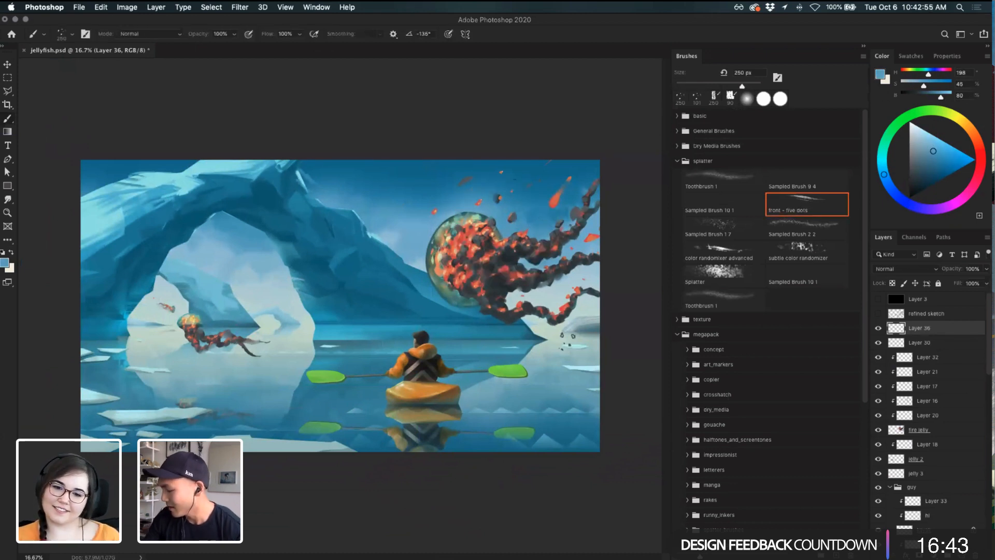
{"action": "key", "text": "alt"}
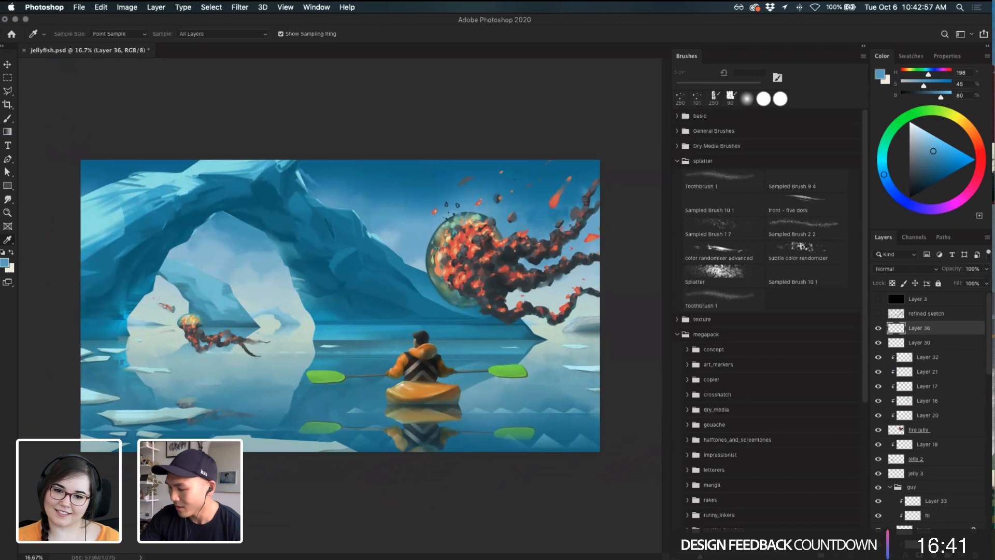
{"action": "left_click", "coordinate": [455, 303], "text": "alt"}
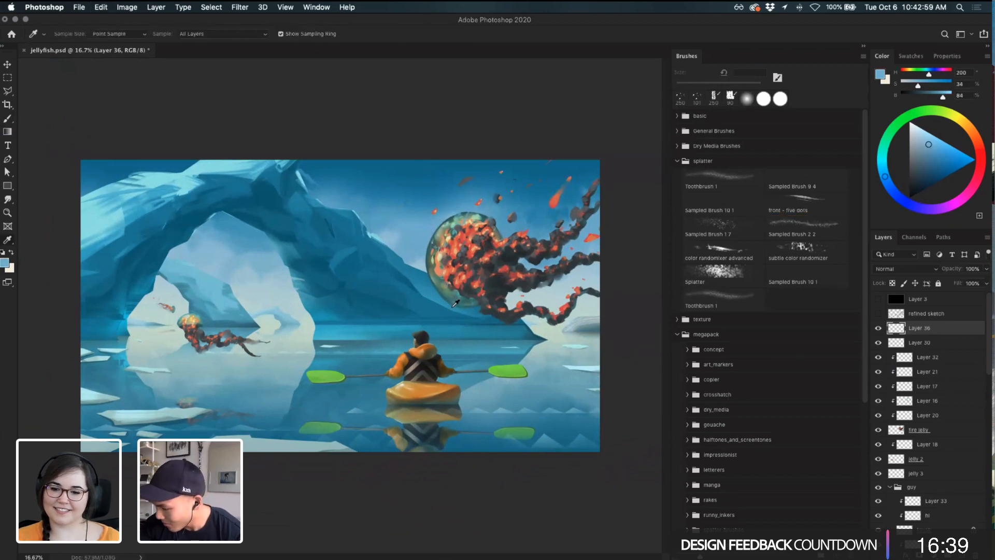
{"action": "left_click", "coordinate": [450, 310], "text": "alt"}
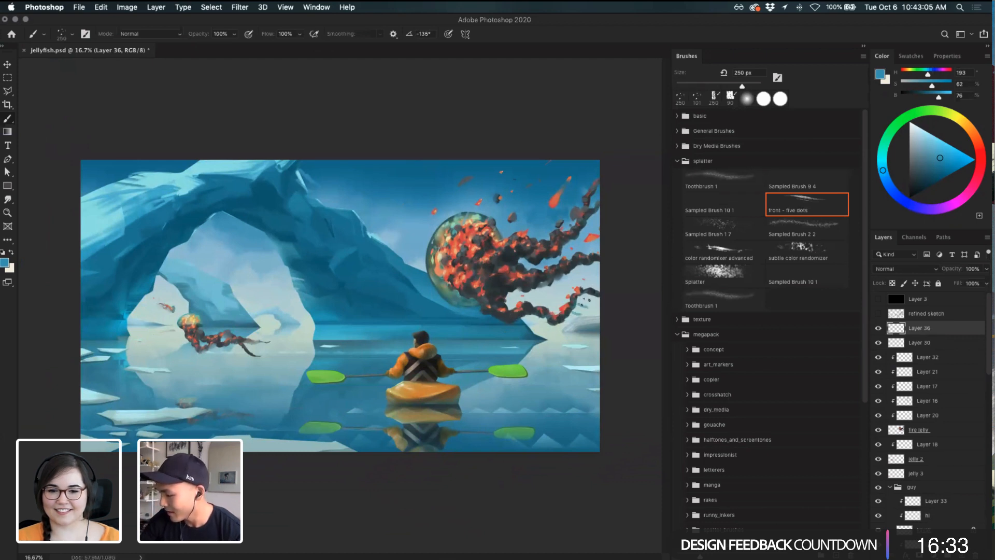
- Switch to the first Toothbrush 1 splatter brush and try a dab over the large jellyfish's tentacles in sampled sky blue, undoing it
{"action": "left_click", "coordinate": [587, 299], "text": "alt"}
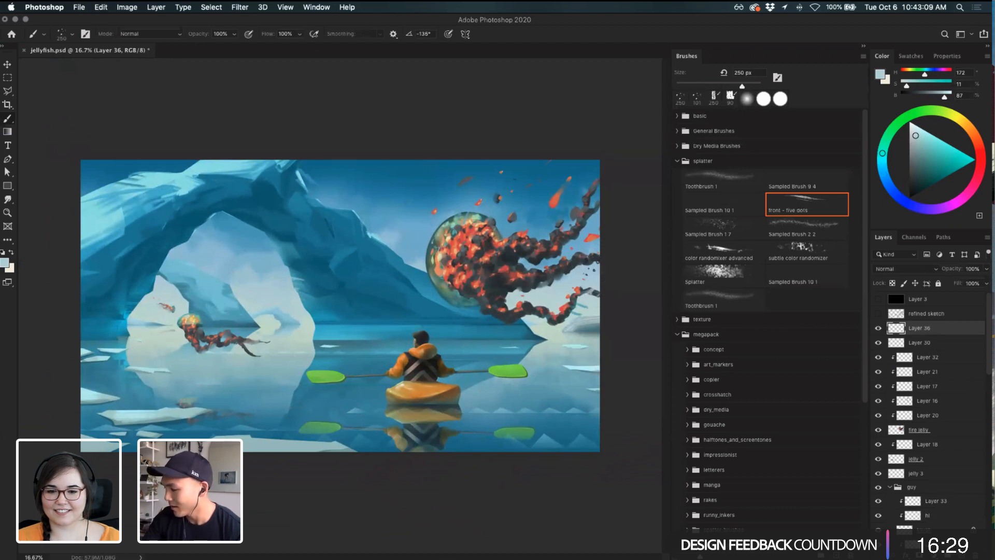
{"action": "left_click", "coordinate": [581, 259], "text": "alt"}
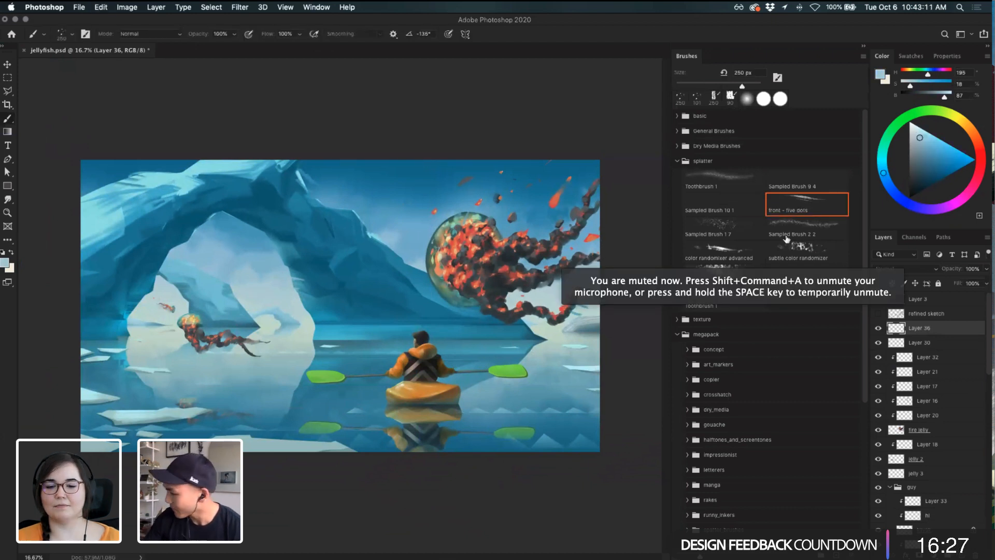
{"action": "left_click", "coordinate": [740, 188]}
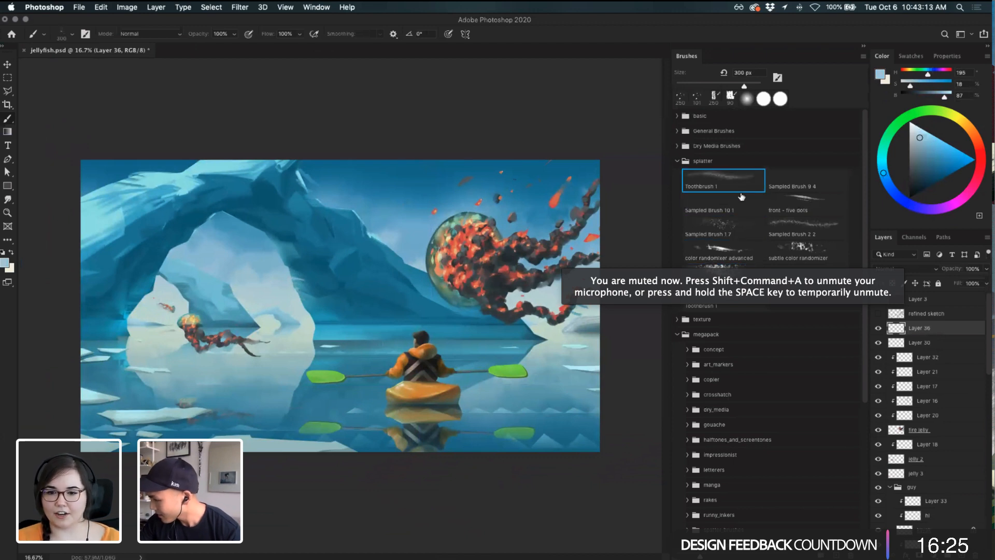
{"action": "left_click", "coordinate": [557, 215], "text": "alt"}
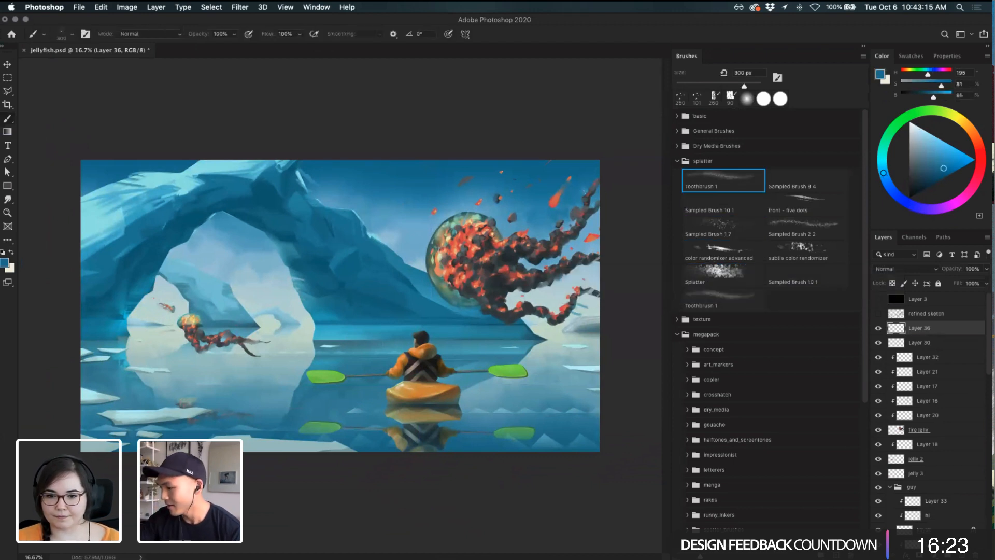
{"action": "left_click", "coordinate": [586, 195]}
{"action": "key", "text": "super+z"}
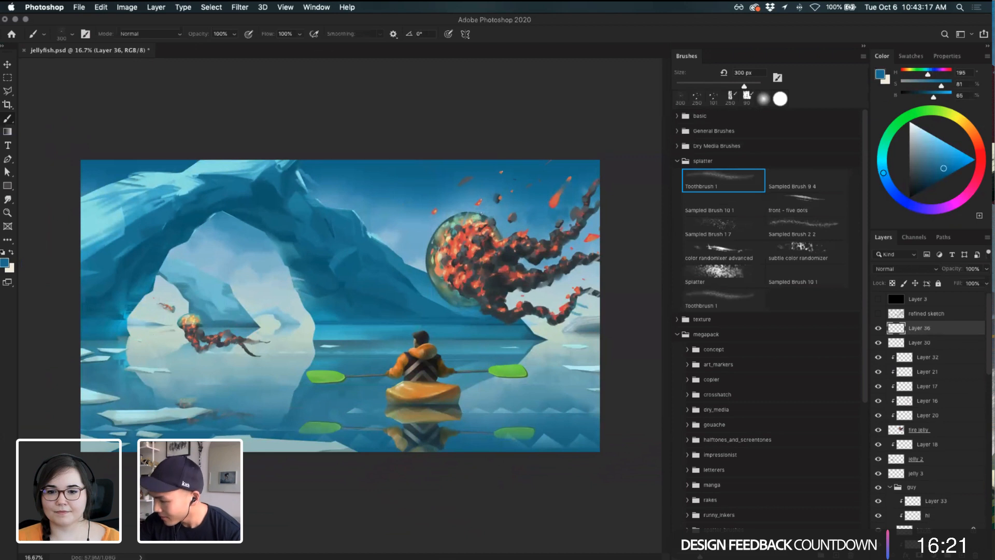
- Dab fine Toothbrush 1 splatter around the large jellyfish's bell using blues sampled from the surrounding sky
{"action": "left_click", "coordinate": [473, 217]}
{"action": "left_click", "coordinate": [489, 218], "text": "alt"}
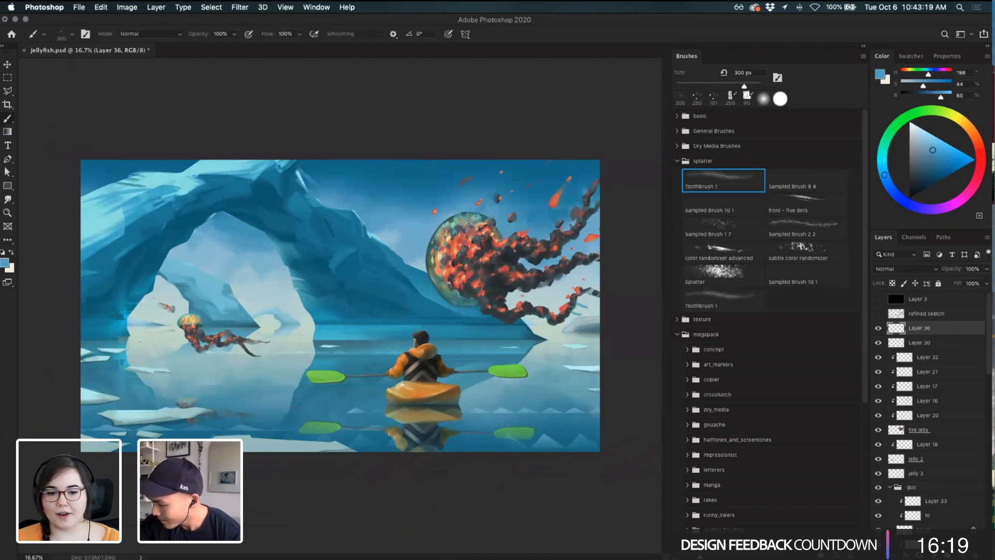
{"action": "left_click", "coordinate": [423, 248], "text": "alt"}
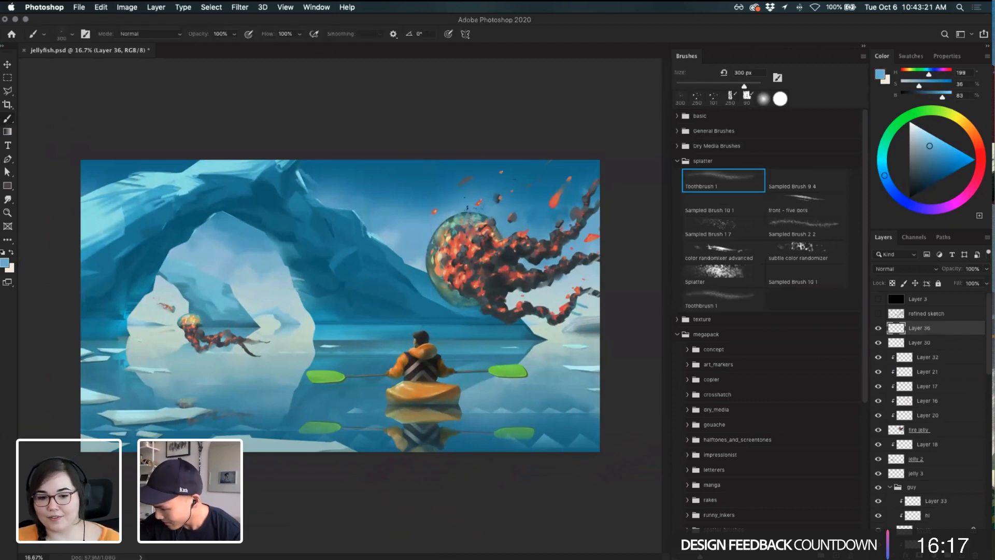
{"action": "left_click", "coordinate": [407, 243], "text": "alt"}
{"action": "left_click", "coordinate": [437, 287]}
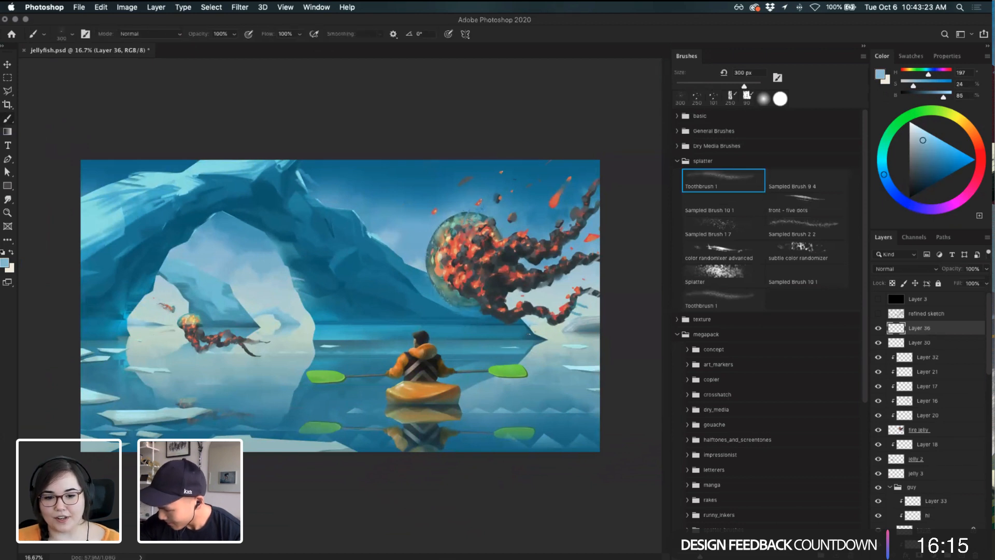
- Try splatter dabs beneath the large jellyfish's tentacles in pale blues sampled from the sky, undoing them
{"action": "left_click", "coordinate": [510, 289]}
{"action": "key", "text": "super+z"}
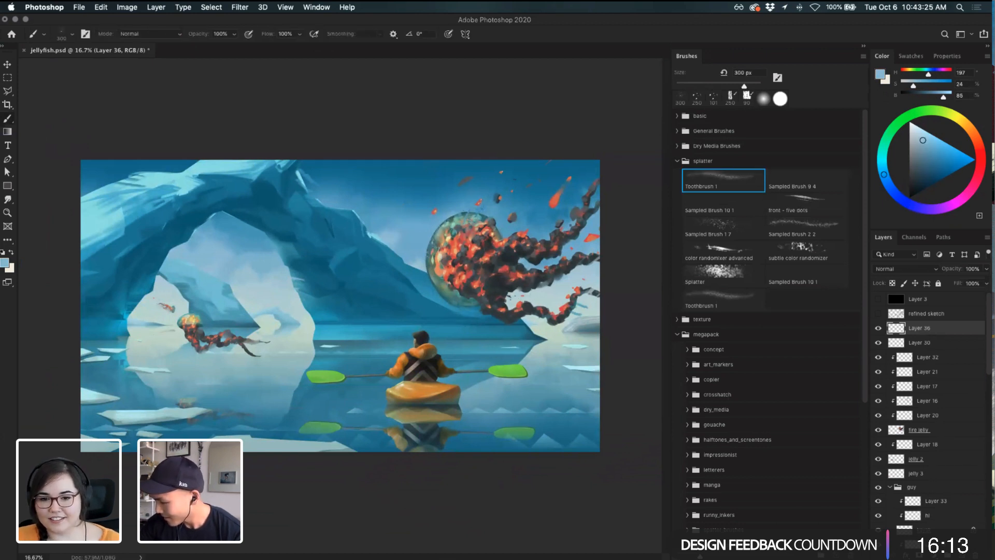
{"action": "left_click", "coordinate": [529, 297], "text": "alt"}
{"action": "left_click", "coordinate": [536, 285]}
{"action": "key", "text": "super+z"}
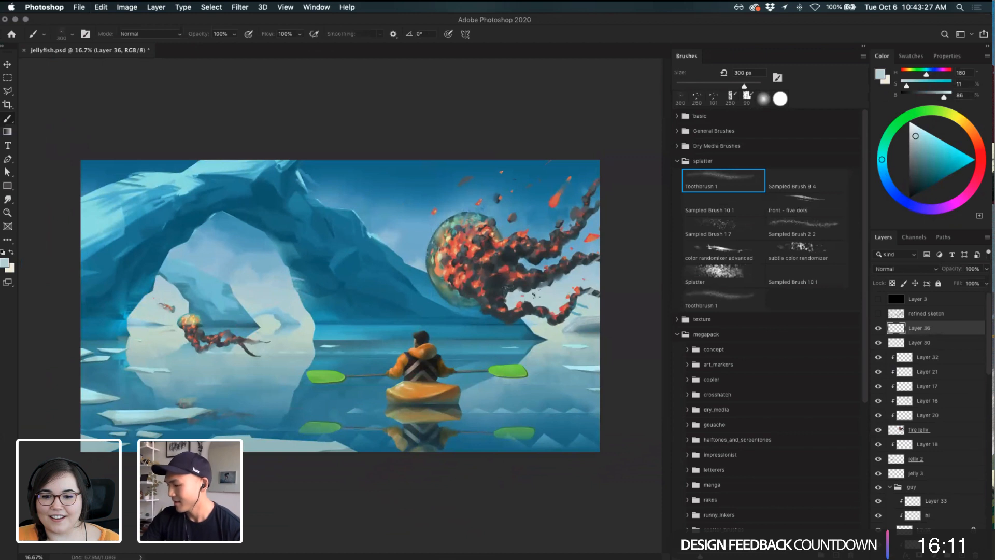
- Enlarge the brush to 600 px and dab pale splatter at the base of the ice arch's right leg, undoing unwanted dabs
{"action": "left_click", "coordinate": [304, 305], "text": "alt"}
{"action": "left_click", "coordinate": [318, 319]}
{"action": "key", "text": "super+z"}
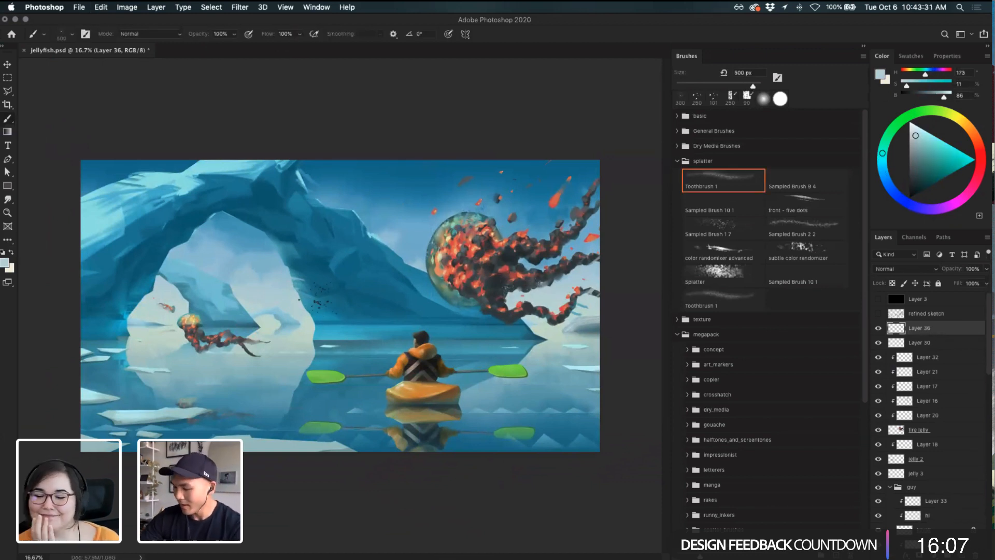
{"action": "key", "text": "]"}
{"action": "left_click", "coordinate": [316, 310]}
{"action": "key", "text": "super+z"}
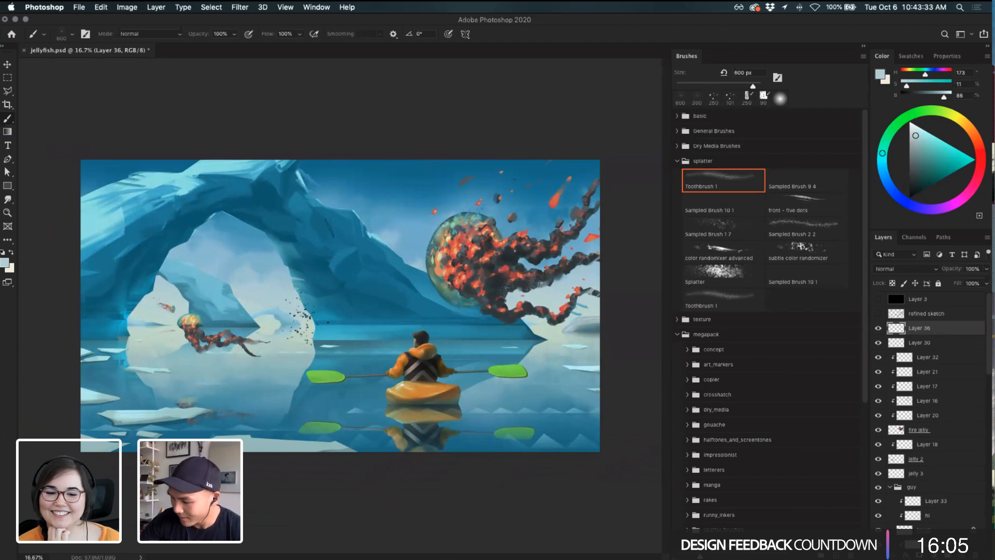
{"action": "left_click", "coordinate": [310, 311], "text": "alt"}
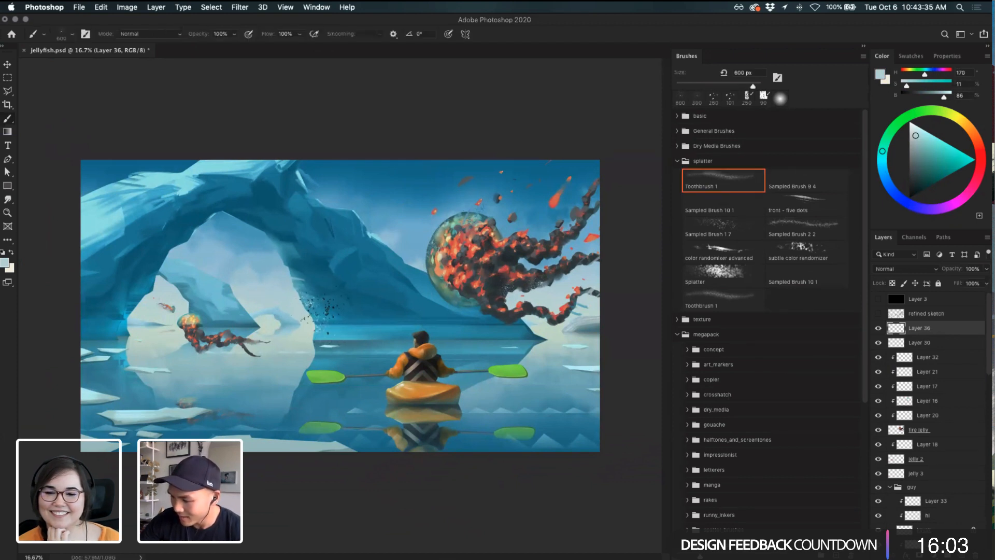
{"action": "left_click", "coordinate": [302, 293], "text": "alt"}
{"action": "left_click", "coordinate": [304, 293]}
{"action": "key", "text": "super+z"}
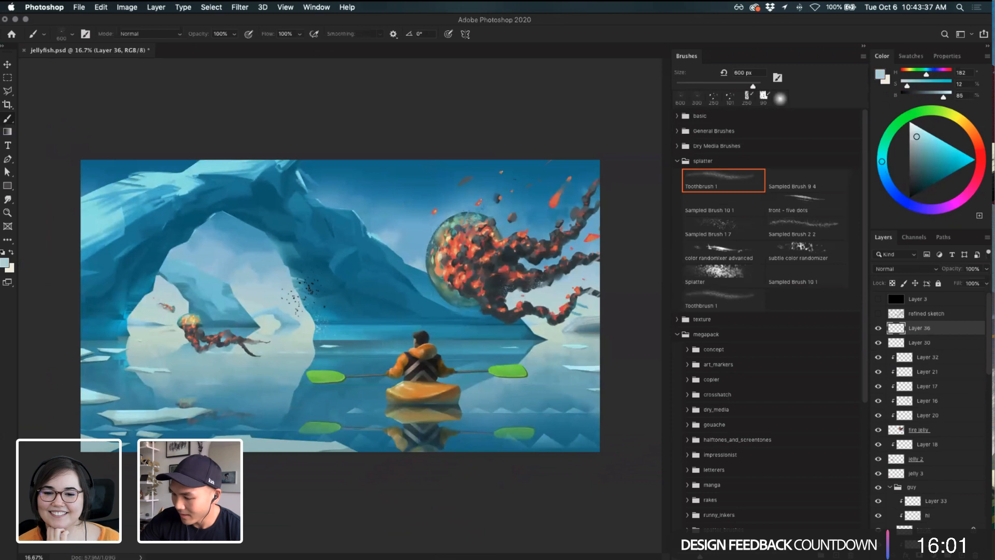
- Reduce the brush to 250 px while testing sampled light-blue splatter on the arch's inner upper-left edge, undoing the test dabs
{"action": "left_click", "coordinate": [189, 230], "text": "alt"}
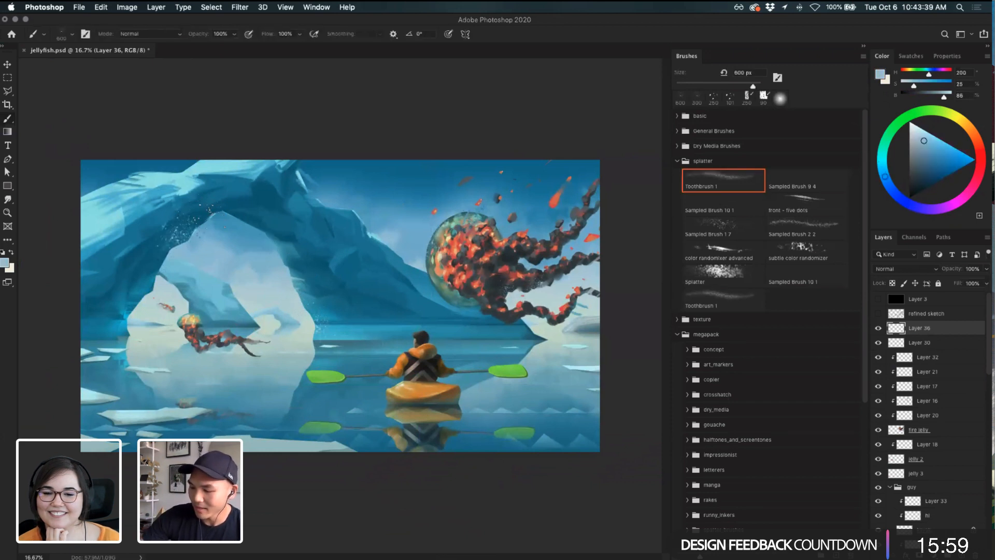
{"action": "key", "text": "super+z"}
{"action": "left_click", "coordinate": [188, 246]}
{"action": "key", "text": "bracketleft"}
{"action": "key", "text": "bracketleft"}
{"action": "key", "text": "bracketleft"}
{"action": "key", "text": "bracketleft"}
{"action": "key", "text": "bracketleft"}
{"action": "key", "text": "bracketleft"}
{"action": "left_click", "coordinate": [180, 240]}
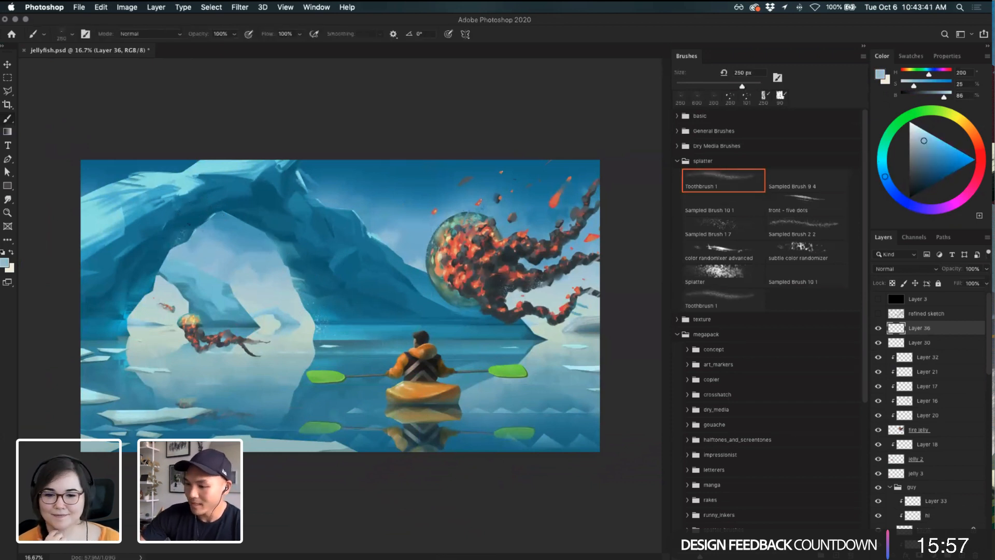
{"action": "key", "text": "super+z"}
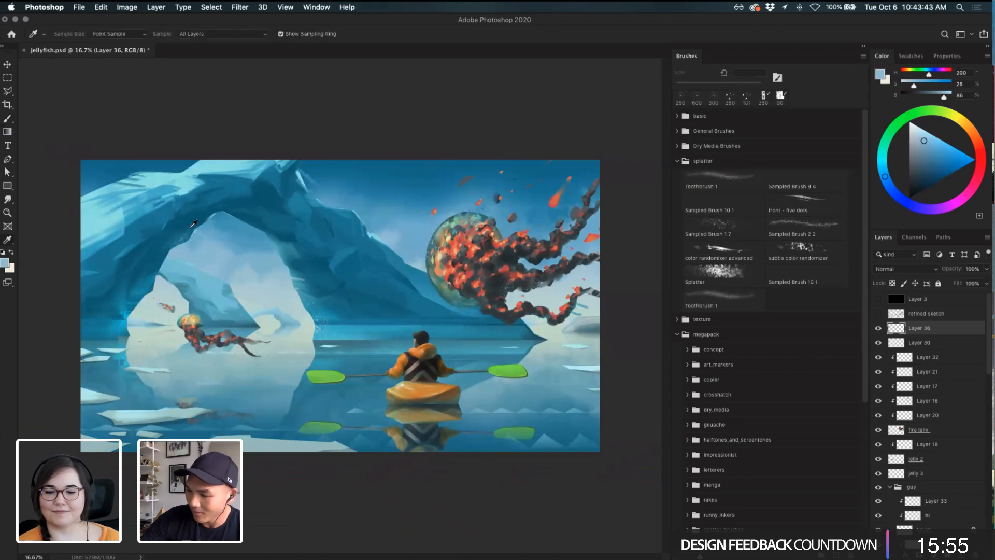
- Dab fine splatter along the arch's inner left edge using colours sampled from the dark ice and the pale sky behind it
{"action": "left_click", "coordinate": [179, 240], "text": "alt"}
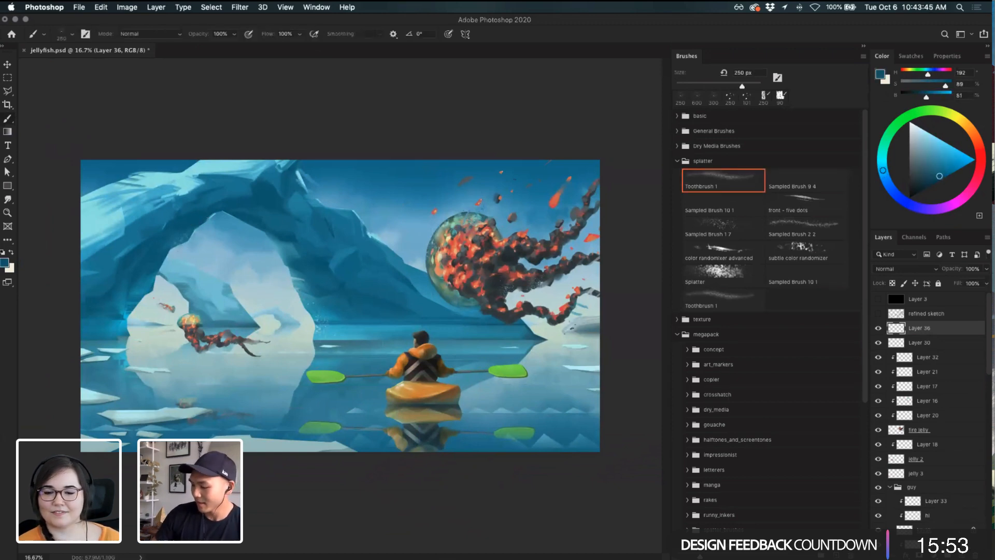
{"action": "key", "text": "super+plus"}
{"action": "key", "text": "super+plus"}
{"action": "mouse_move", "coordinate": [425, 317]}
{"action": "left_mouse_down"}
{"action": "mouse_move", "coordinate": [61, 390]}
{"action": "mouse_move", "coordinate": [149, 348]}
{"action": "left_mouse_up"}
{"action": "key", "text": "super+minus"}
{"action": "key", "text": "super+minus"}
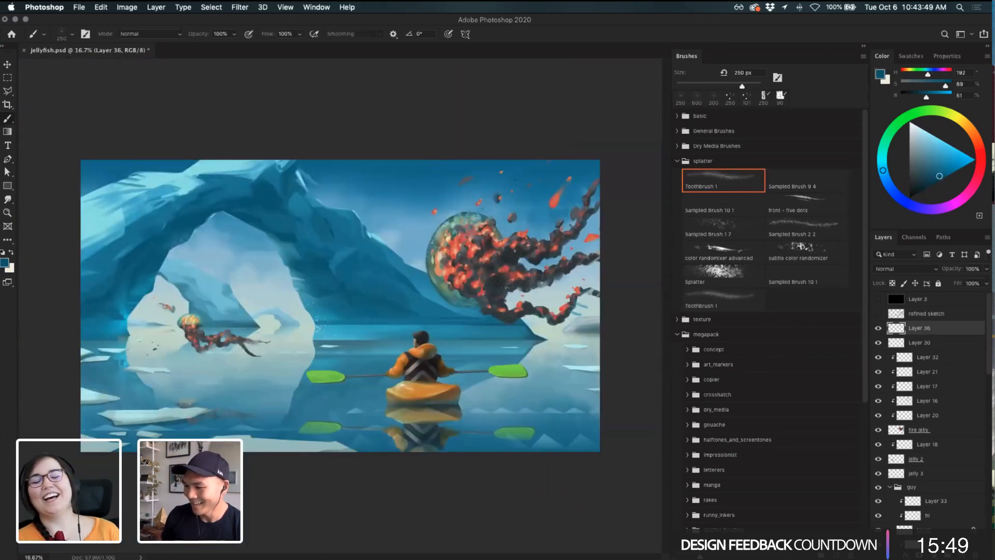
{"action": "key", "text": "i"}
{"action": "left_click", "coordinate": [141, 301]}
{"action": "key", "text": "b"}
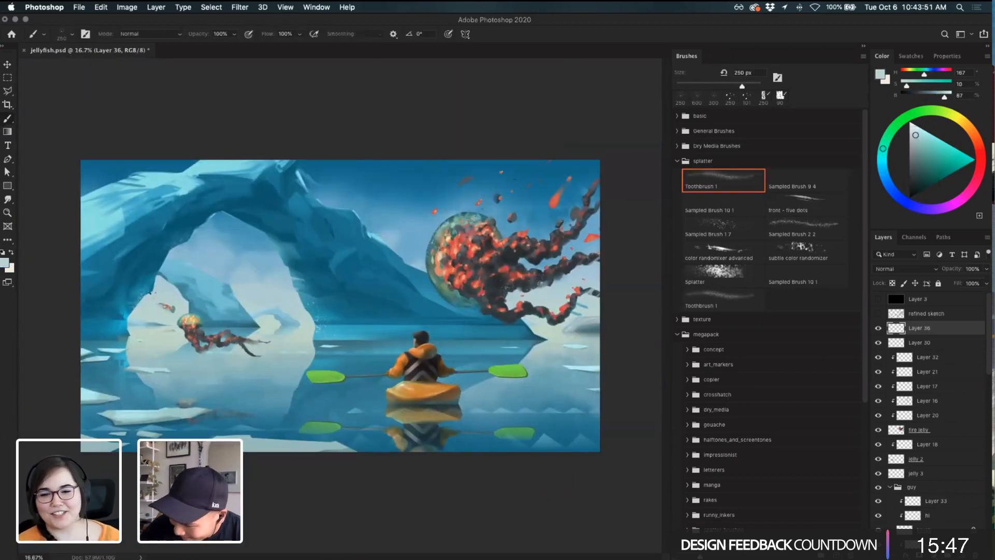
{"action": "key", "text": "super+z"}
{"action": "left_click", "coordinate": [139, 301], "text": "alt"}
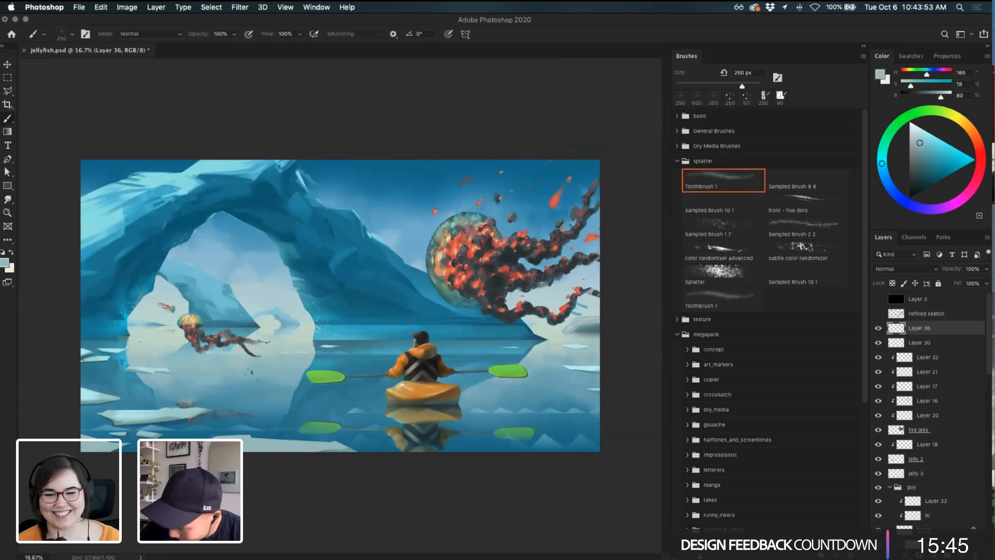
- Try splatter strokes across the pale water reflection below the small jellyfish, undoing them
{"action": "left_click", "coordinate": [171, 342], "text": "alt"}
{"action": "mouse_move", "coordinate": [183, 350]}
{"action": "left_mouse_down"}
{"action": "mouse_move", "coordinate": [209, 343]}
{"action": "mouse_move", "coordinate": [332, 372]}
{"action": "mouse_move", "coordinate": [360, 361]}
{"action": "mouse_move", "coordinate": [306, 368]}
{"action": "left_mouse_up"}
{"action": "key", "text": "super+z"}
{"action": "key", "text": "super+z"}
{"action": "key", "text": "super+z"}
{"action": "left_click_drag", "start_coordinate": [208, 389], "coordinate": [300, 400]}
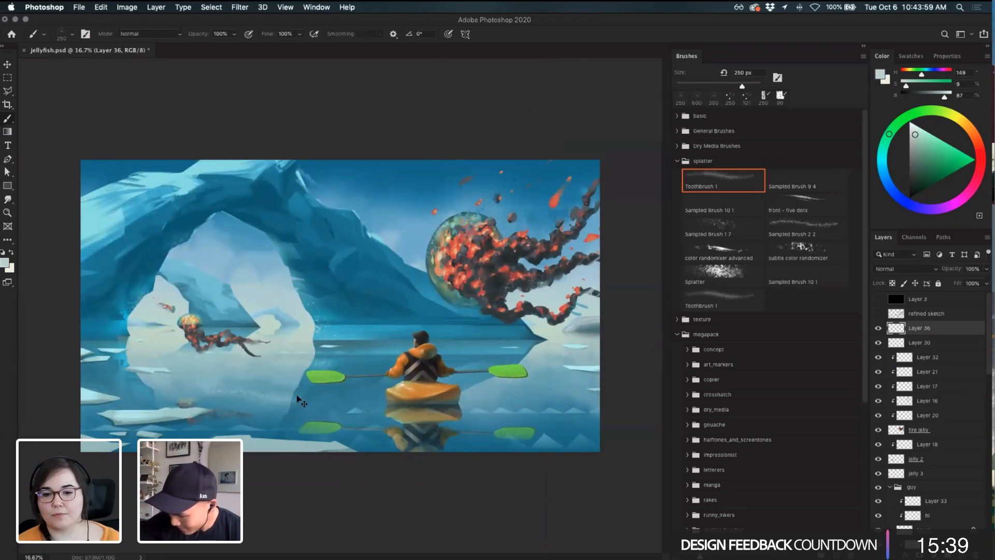
{"action": "key", "text": "super+z"}
- Dab splatter along the edge of the arch's reflection beside the left green paddle in a blue-grey sampled from the water
{"action": "left_click", "coordinate": [236, 369], "text": "alt"}
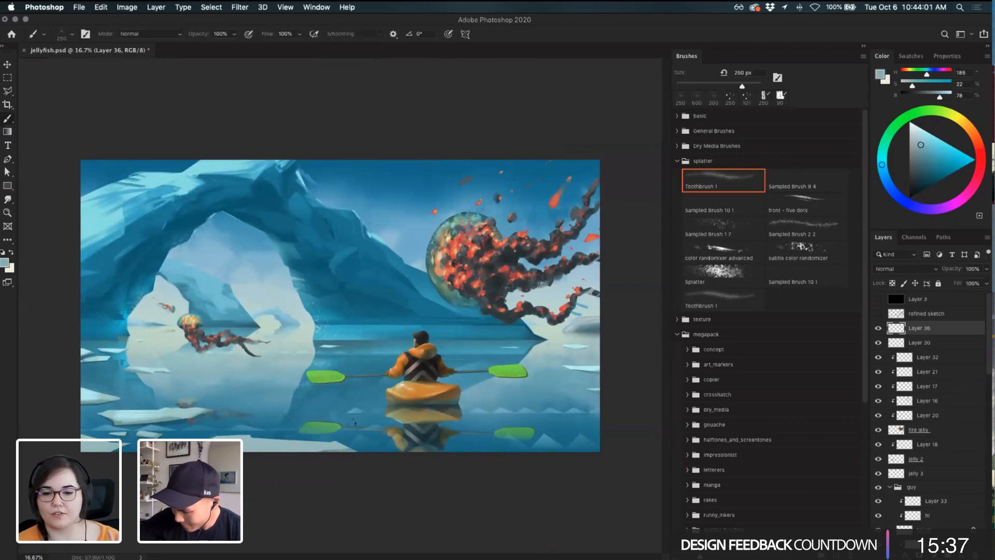
{"action": "key", "text": "super+plus"}
{"action": "key", "text": "super+plus"}
{"action": "left_click_drag", "start_coordinate": [380, 332], "coordinate": [557, 223]}
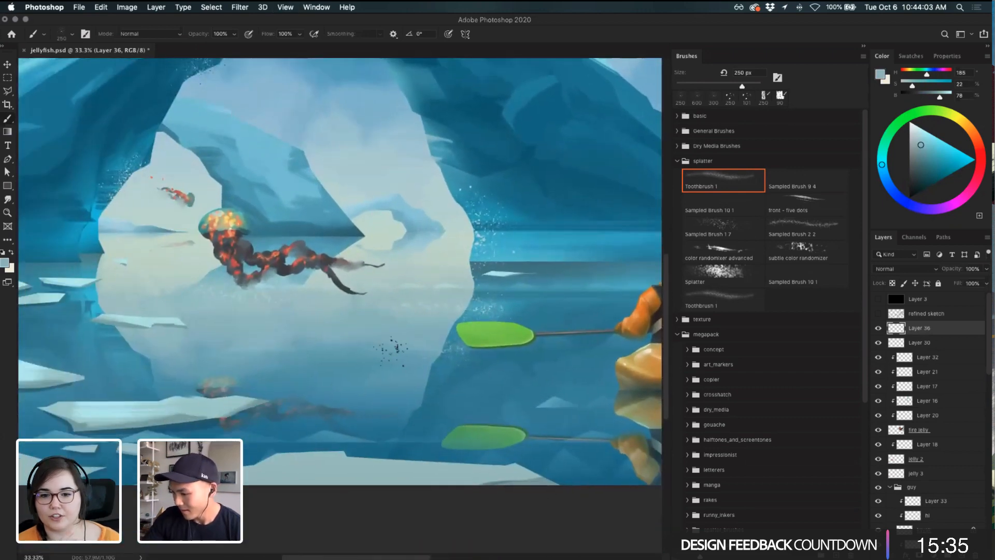
{"action": "left_click_drag", "start_coordinate": [529, 344], "coordinate": [477, 339]}
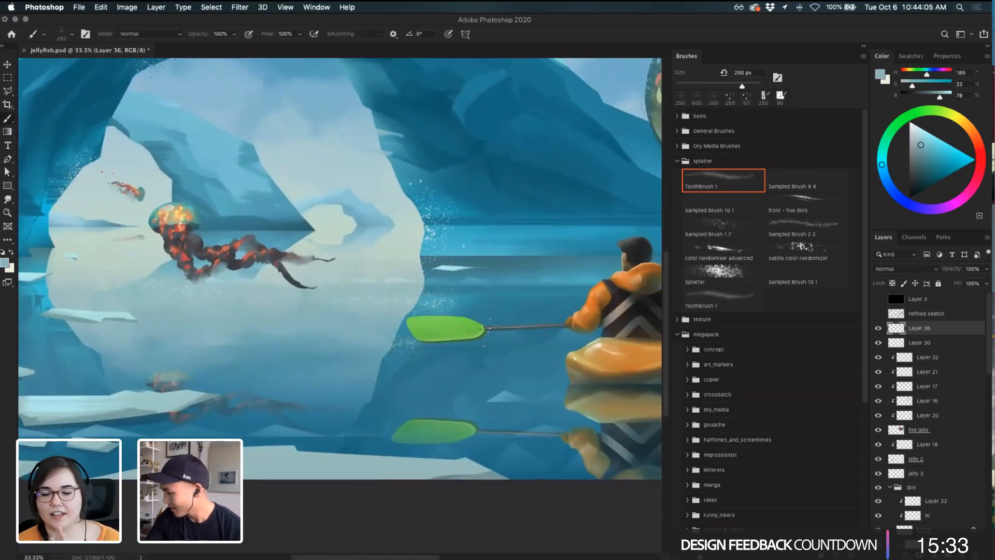
- Try the Specs of Grunge brush from the texture brush group
{"action": "left_click", "coordinate": [676, 334]}
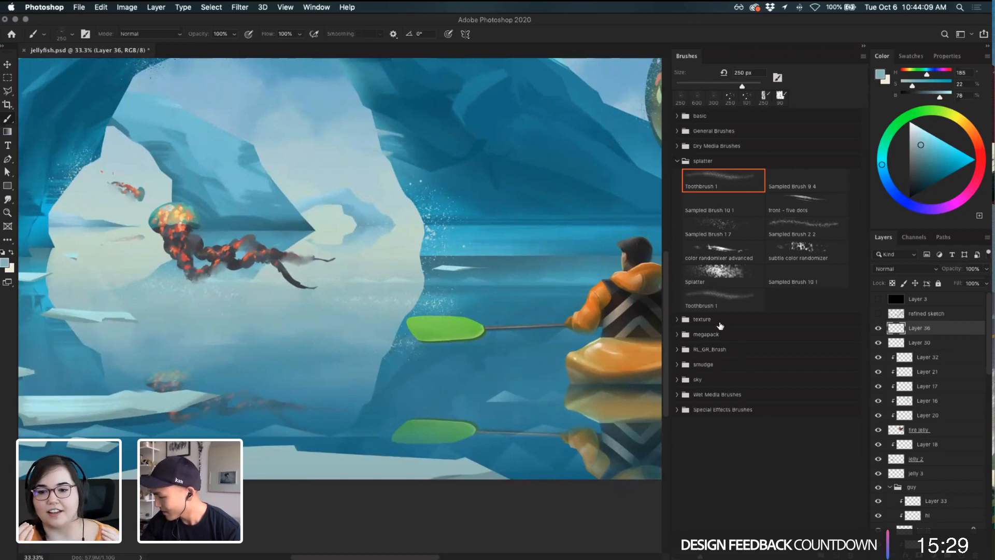
{"action": "left_click", "coordinate": [677, 319]}
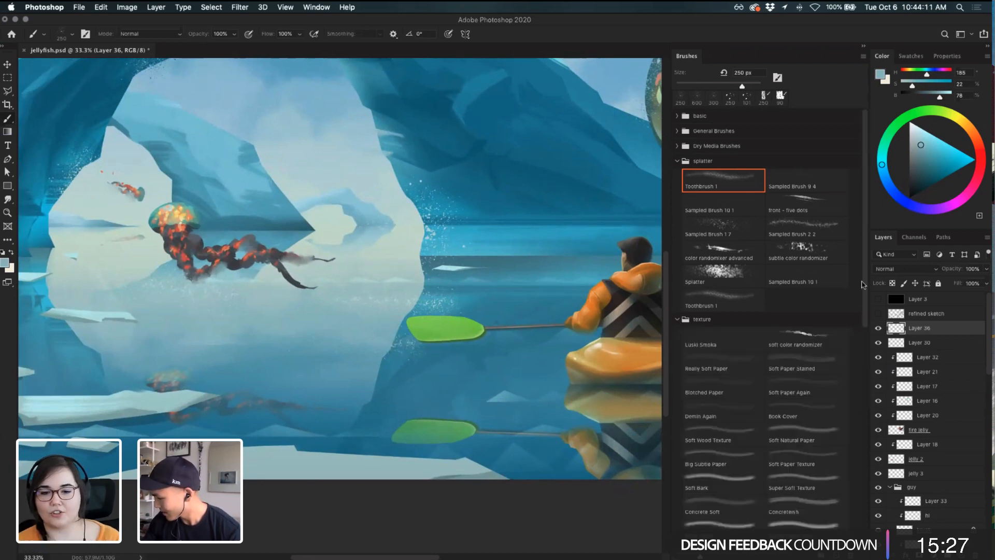
{"action": "scroll", "coordinate": [814, 376], "scroll_direction": "down", "scroll_amount": 10}
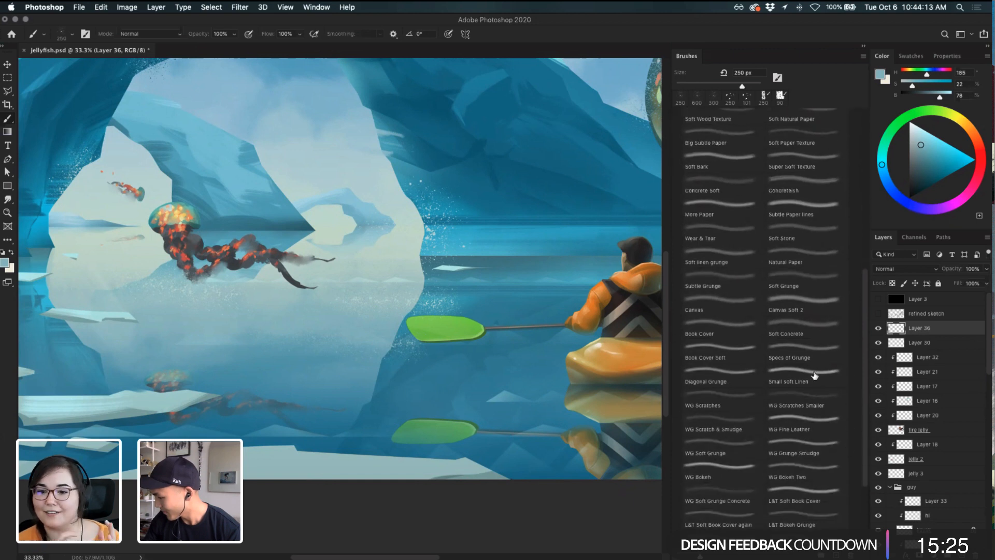
{"action": "left_click", "coordinate": [811, 358]}
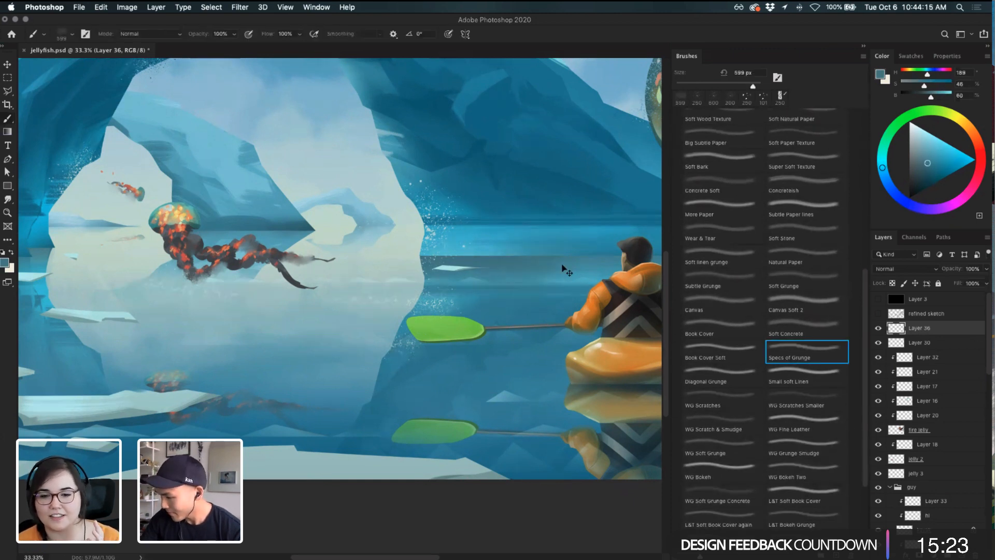
{"action": "scroll", "coordinate": [864, 361], "scroll_direction": "down", "scroll_amount": 1}
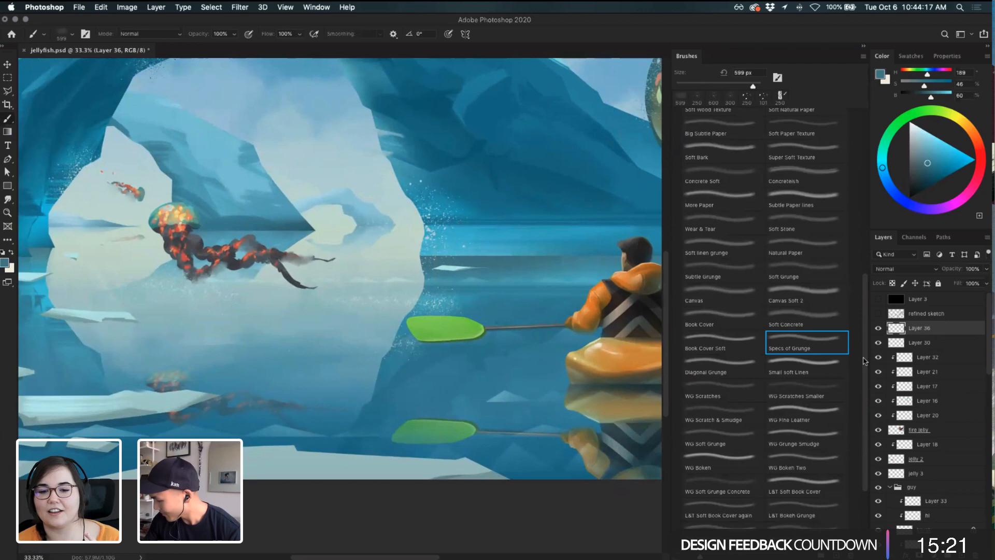
{"action": "scroll", "coordinate": [864, 361], "scroll_direction": "up", "scroll_amount": 5}
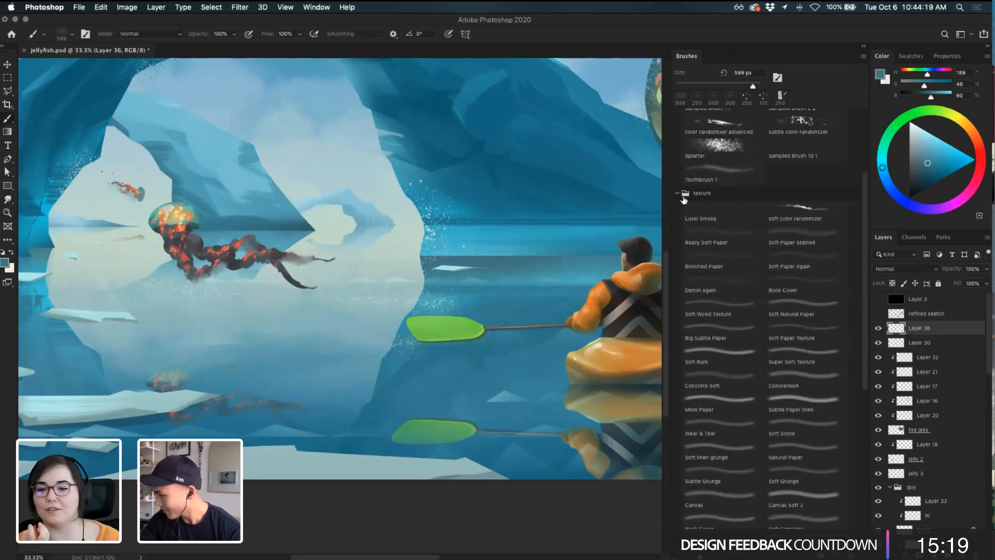
- Switch to the Toothbrush 1 splatter brush at 300 px and sample the bright blue of the water between the arch and the kayaker
{"action": "left_click", "coordinate": [683, 196]}
{"action": "left_click", "coordinate": [732, 304]}
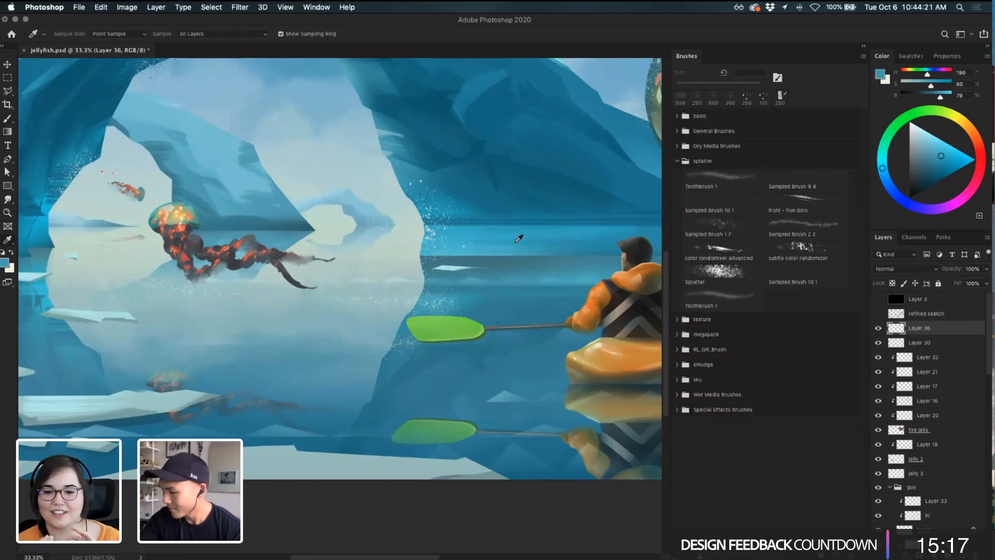
{"action": "left_click", "coordinate": [562, 265]}
{"action": "scroll", "coordinate": [515, 257], "scroll_direction": "right", "scroll_amount": 10}
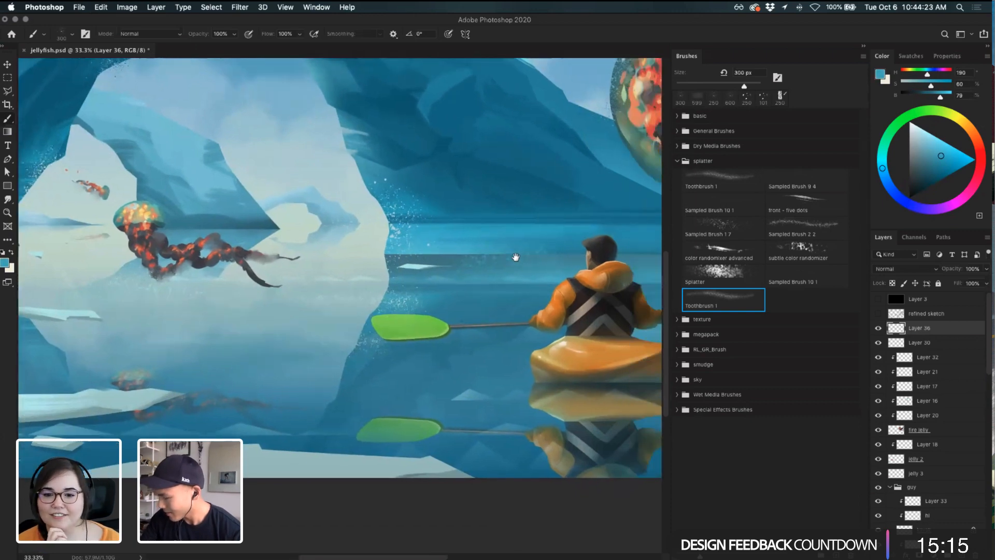
{"action": "key", "text": "super+minus"}
{"action": "key", "text": "super+minus"}
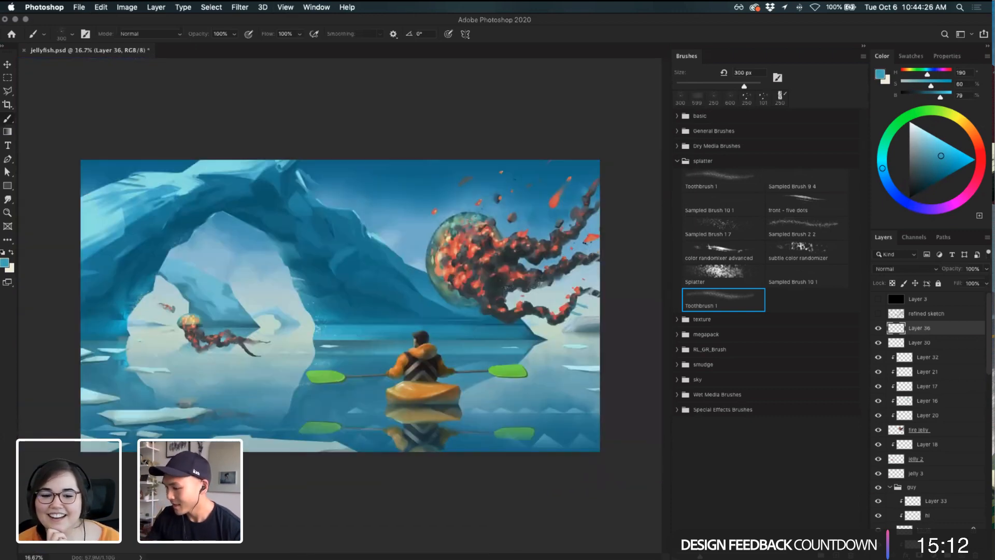
- Sample blue-greys along the right edge of the painting for Toothbrush 1 splatter over the distant shore and water
{"action": "left_click", "coordinate": [603, 330], "text": "alt"}
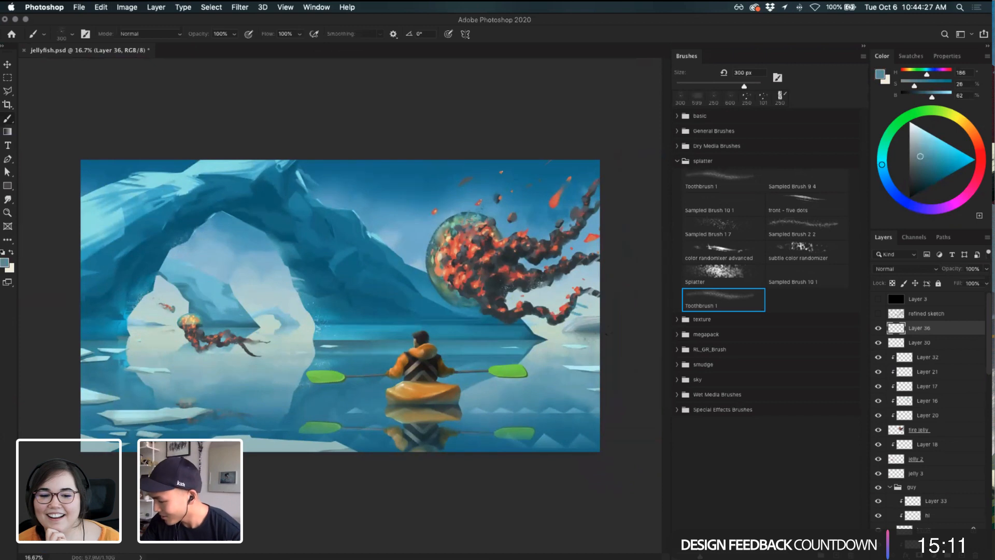
{"action": "left_click", "coordinate": [598, 330], "text": "alt"}
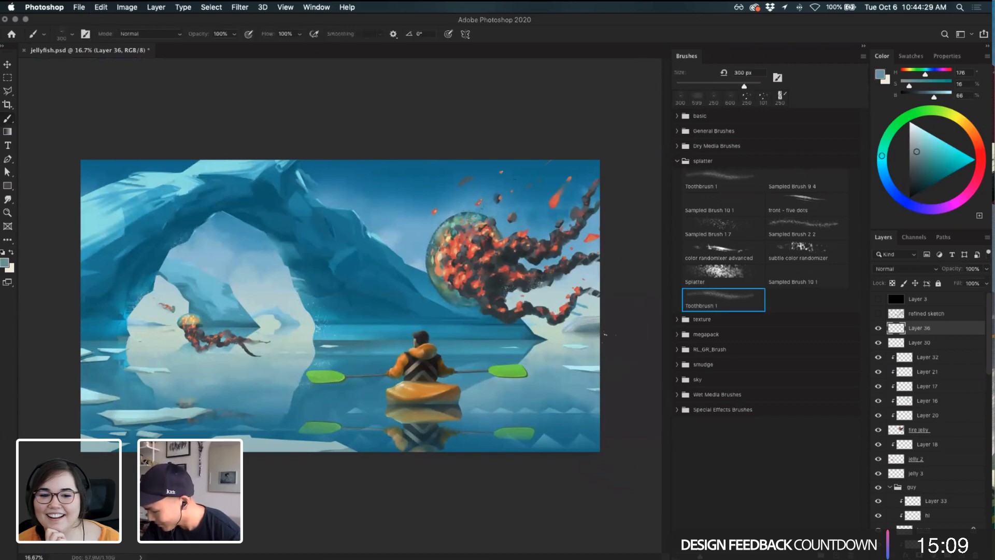
{"action": "left_click", "coordinate": [607, 363], "text": "alt"}
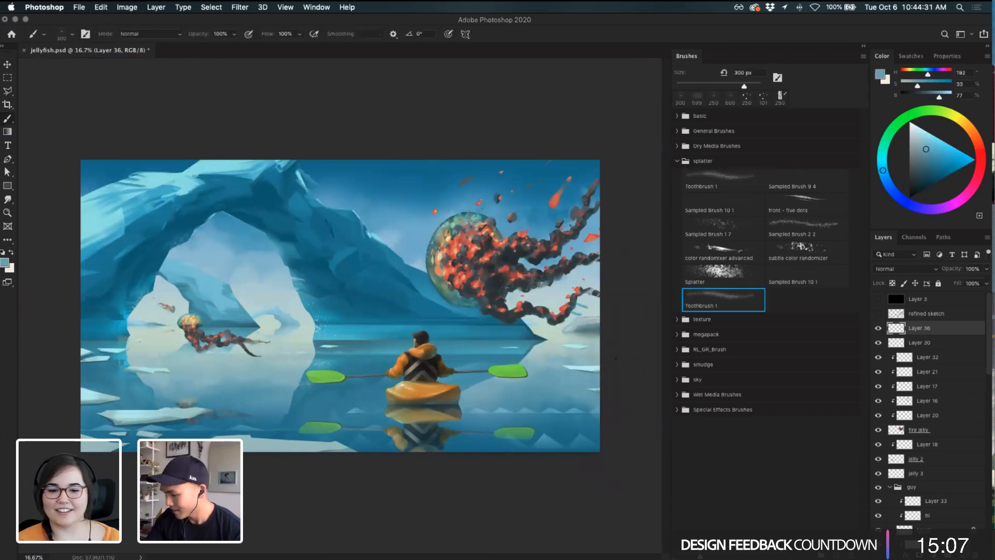
- Try dark blue splatter over the foreground ice, enlarging the brush to 500 px, and undo the strokes
{"action": "left_click", "coordinate": [173, 436], "text": "alt"}
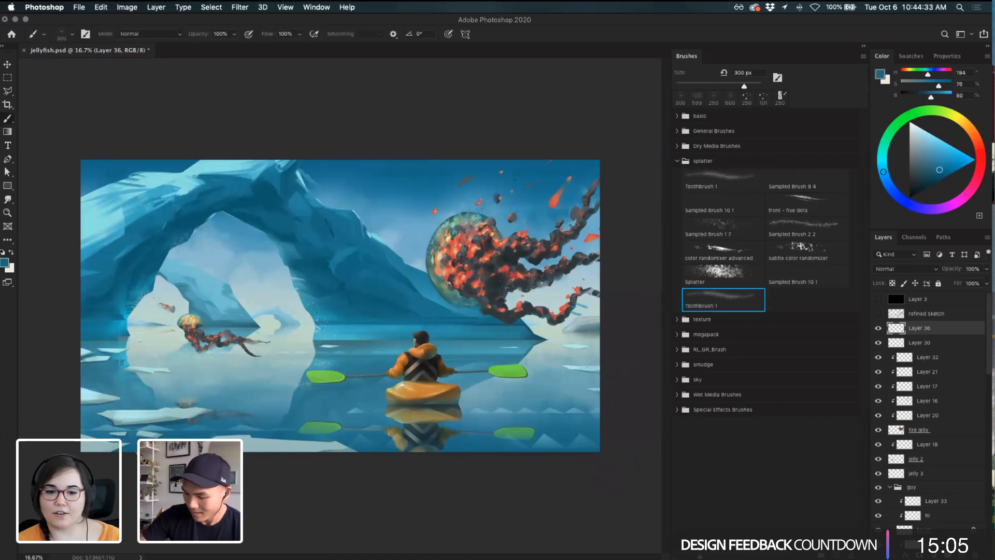
{"action": "key", "text": "super+z"}
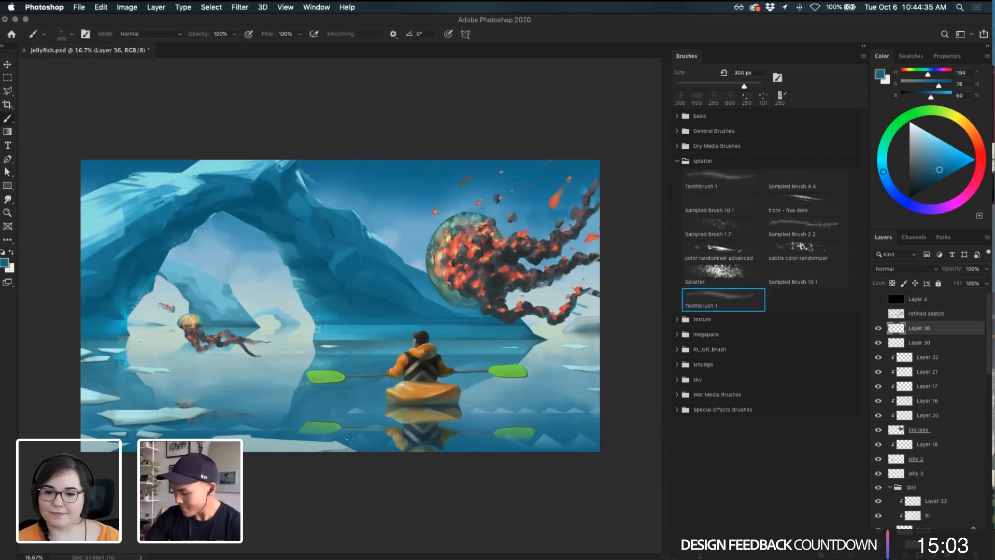
{"action": "key", "text": "]"}
{"action": "key", "text": "]"}
{"action": "key", "text": "]"}
{"action": "key", "text": "]"}
{"action": "left_click", "coordinate": [112, 442]}
{"action": "key", "text": "super+z"}
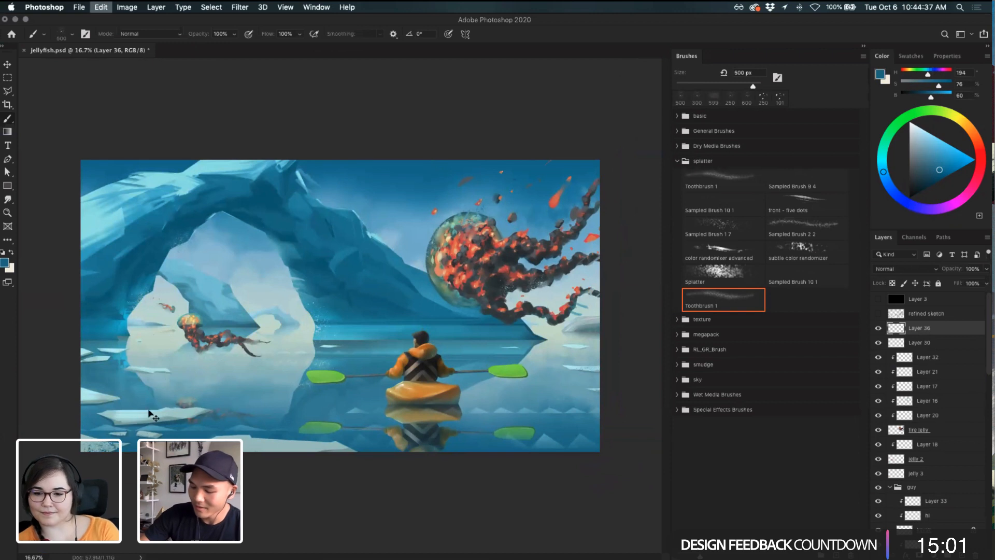
{"action": "key", "text": "super+z"}
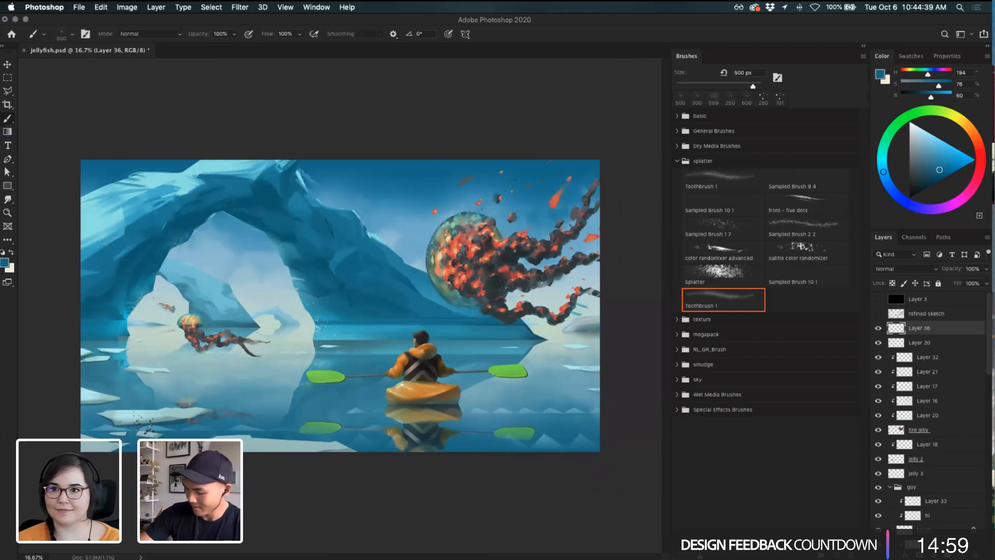
- Reduce the splatter brush to 250 px and try a stroke in blue sampled from the water at the left ice floe, undoing it
{"action": "key", "text": "["}
{"action": "key", "text": "["}
{"action": "key", "text": "["}
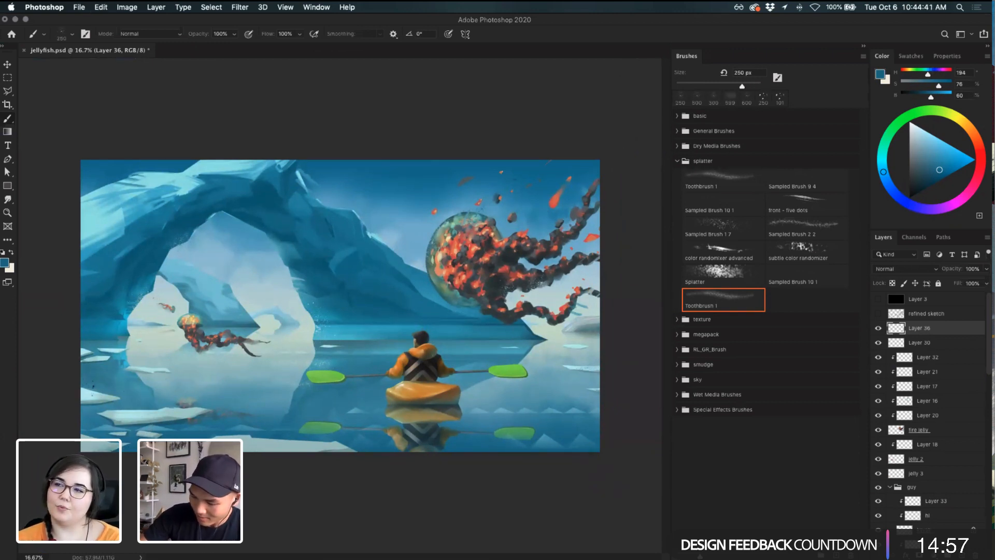
{"action": "left_click", "coordinate": [103, 386], "text": "alt"}
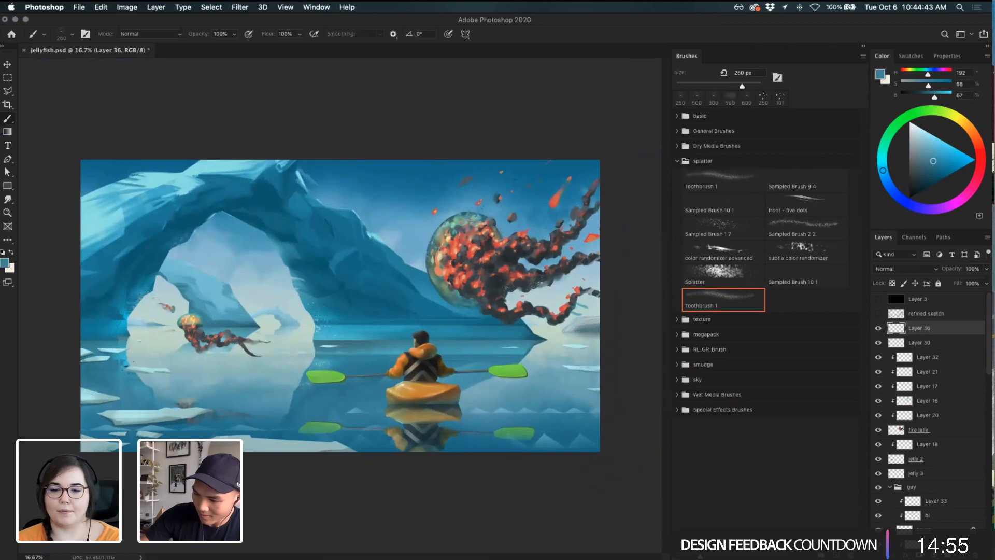
{"action": "key", "text": "super+z"}
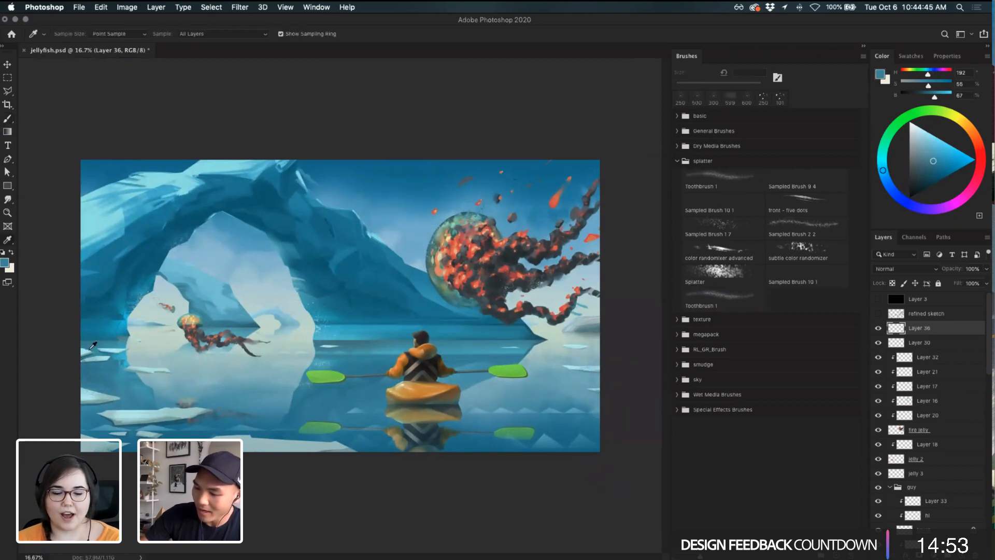
- Dab splatter over the water around the kayak in blues sampled near the left ice and both paddles
{"action": "left_click", "coordinate": [92, 345], "text": "alt"}
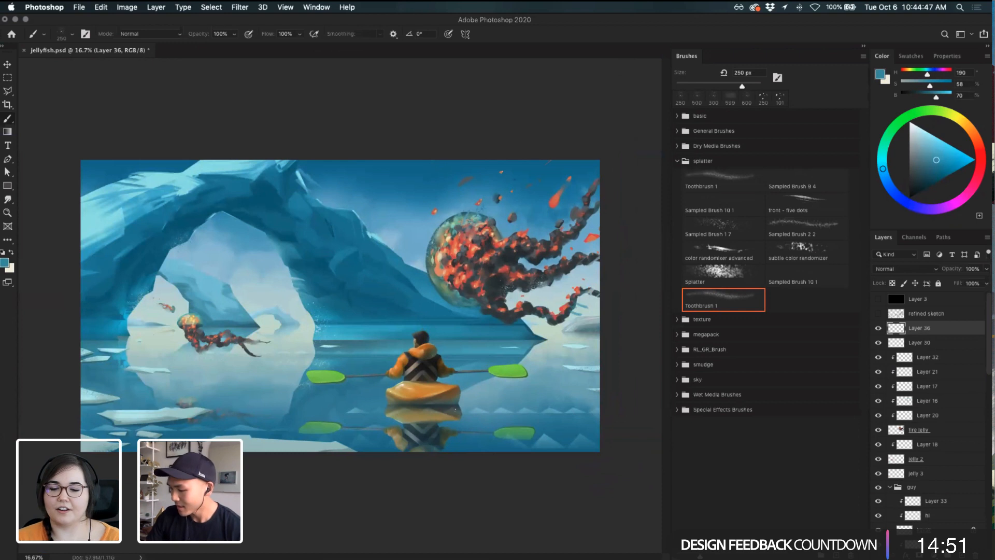
{"action": "left_click", "coordinate": [356, 392], "text": "alt"}
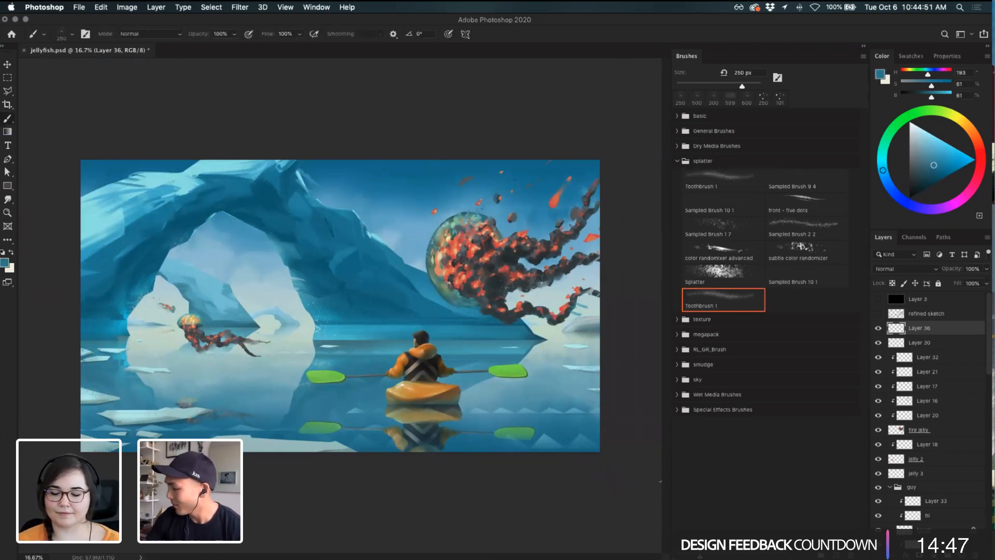
{"action": "left_click", "coordinate": [487, 391], "text": "alt"}
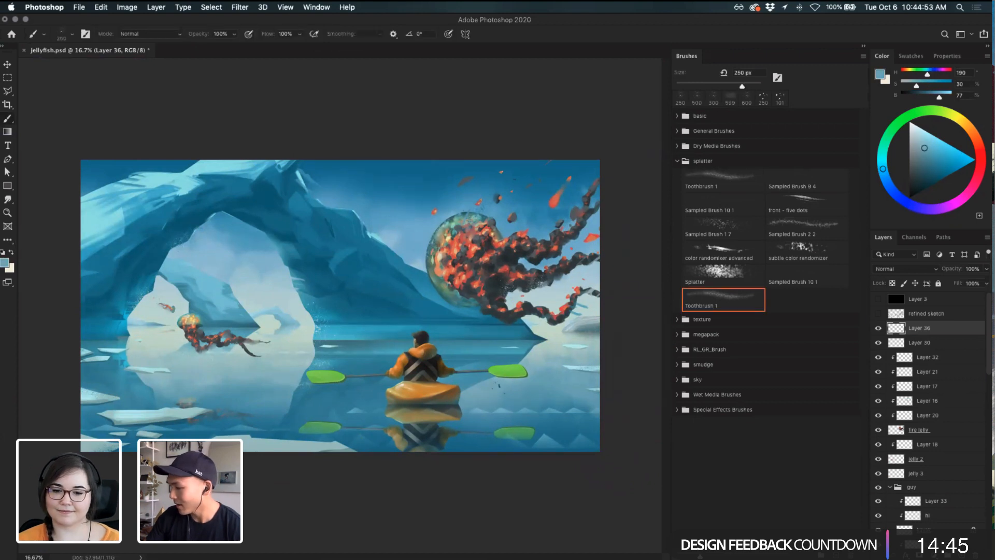
- Add a new layer and sample water blues around the right paddle for the Hard Round Pressure Opacity brush
{"action": "left_click", "coordinate": [676, 161]}
{"action": "left_click", "coordinate": [676, 116]}
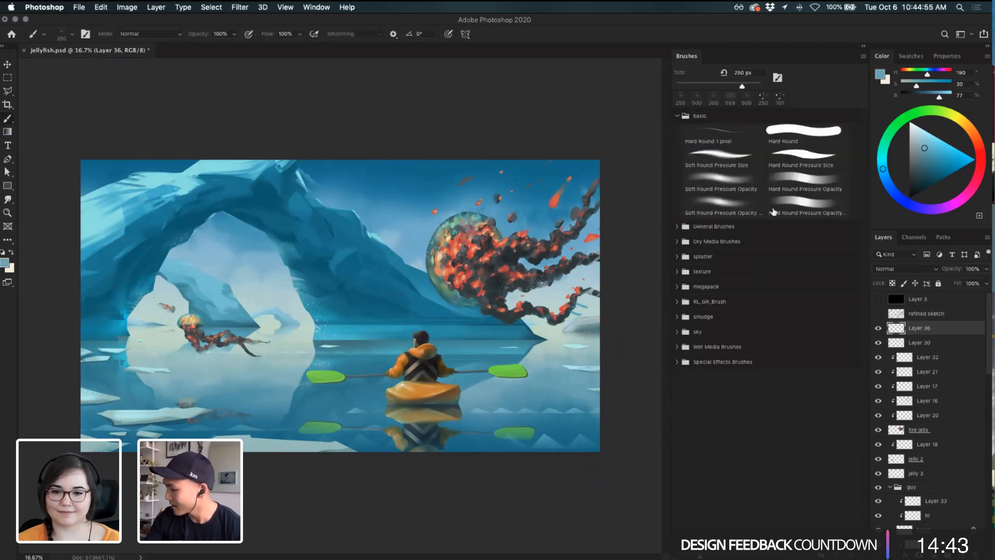
{"action": "left_click", "coordinate": [803, 179]}
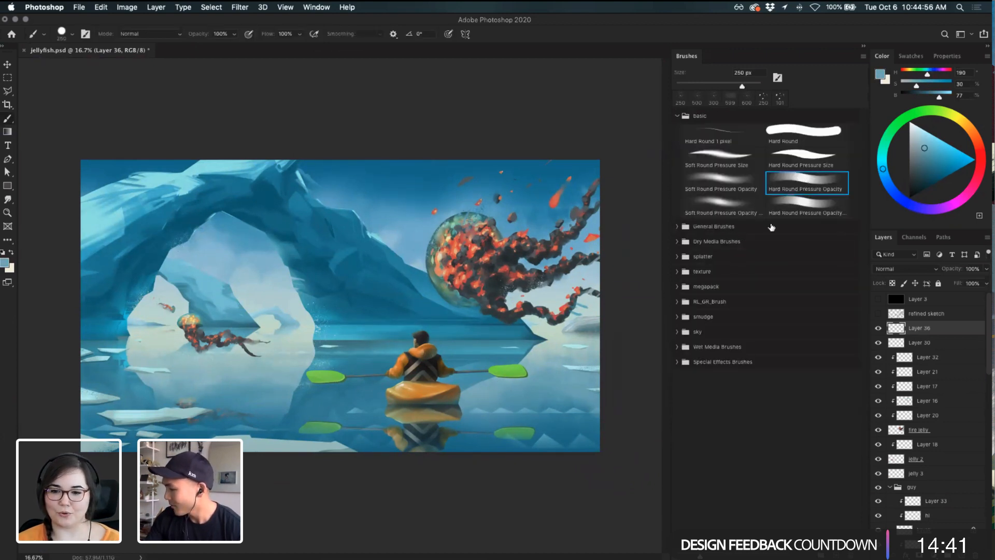
{"action": "left_click", "coordinate": [534, 395], "text": "alt"}
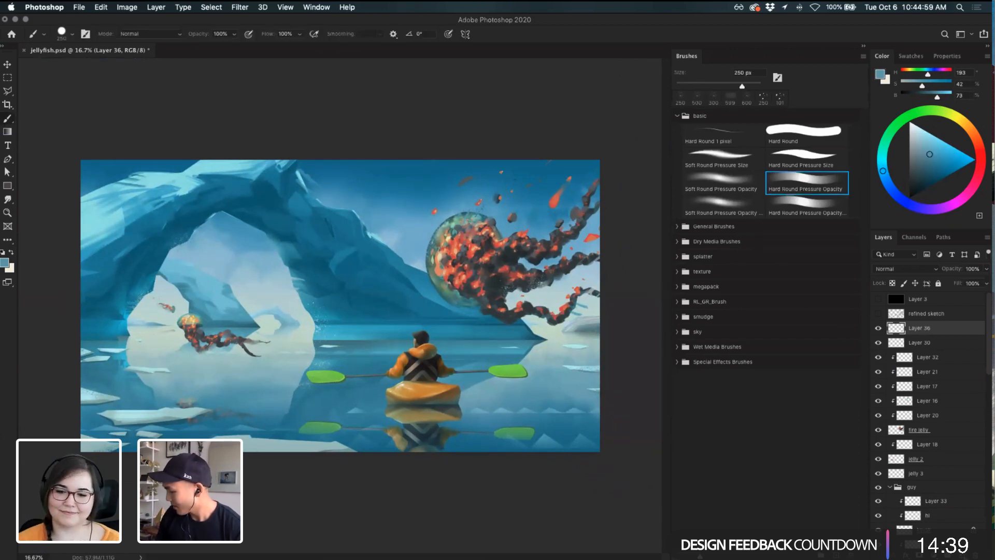
{"action": "key", "text": "super+shift+alt+n"}
{"action": "left_click", "coordinate": [543, 366], "text": "alt"}
{"action": "left_click", "coordinate": [552, 394], "text": "alt"}
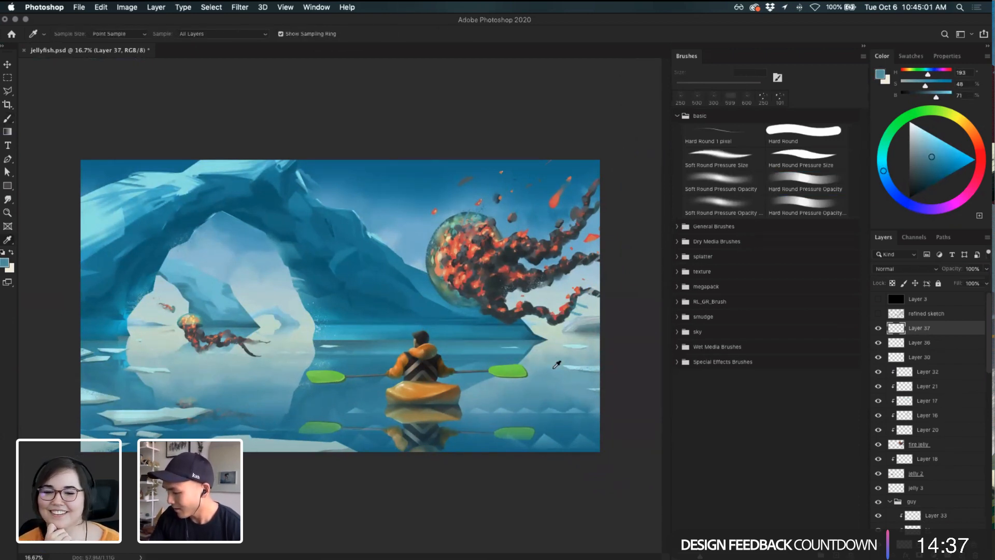
{"action": "left_click", "coordinate": [485, 384], "text": "alt"}
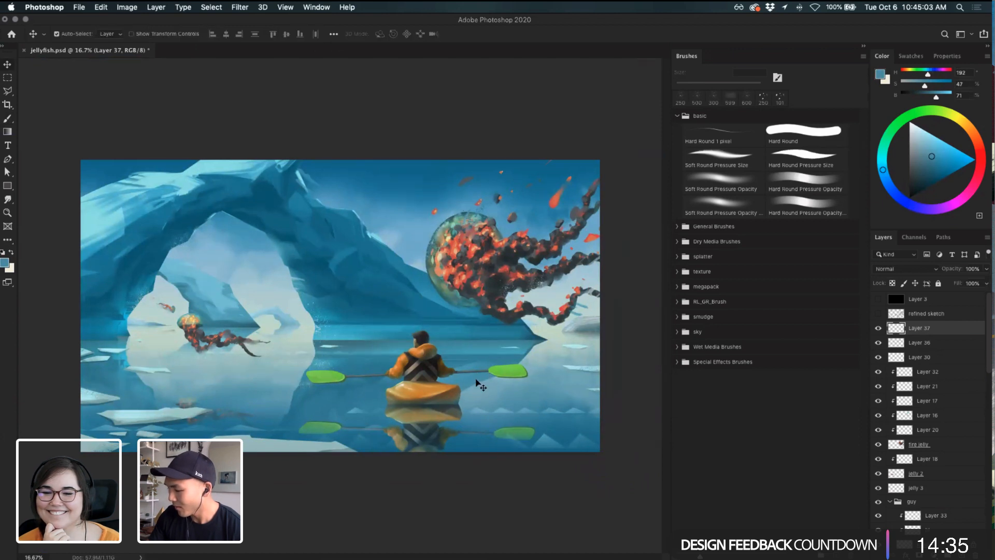
- Select the layer holding the water detail between the kayak and right paddle, and try the Smudge tool there
{"action": "left_click", "coordinate": [477, 382], "text": "super"}
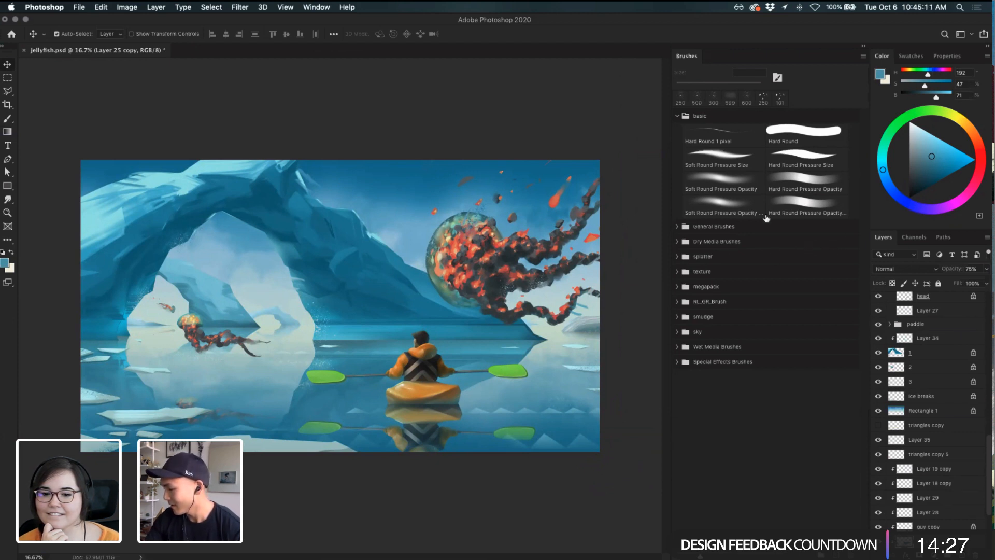
{"action": "key", "text": "r"}
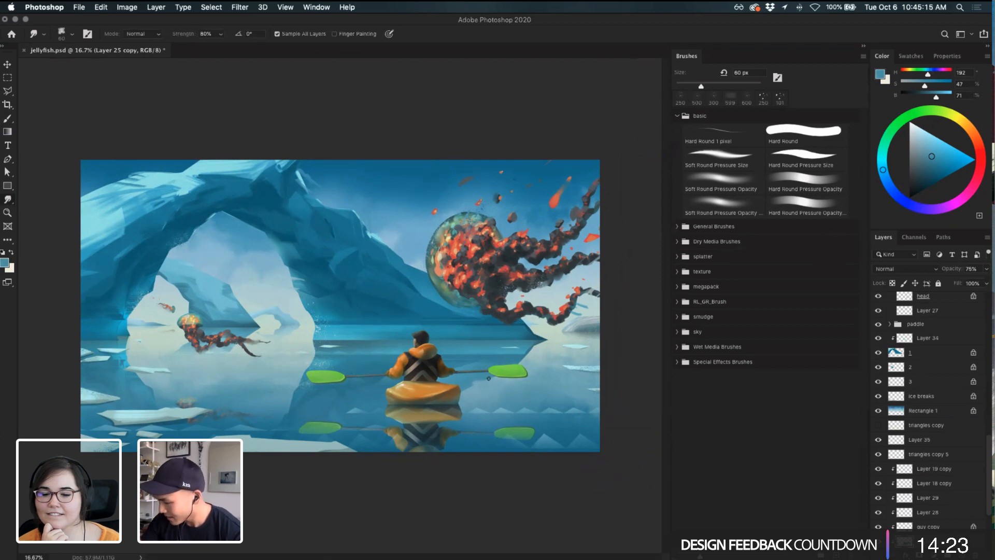
{"action": "key", "text": "v"}
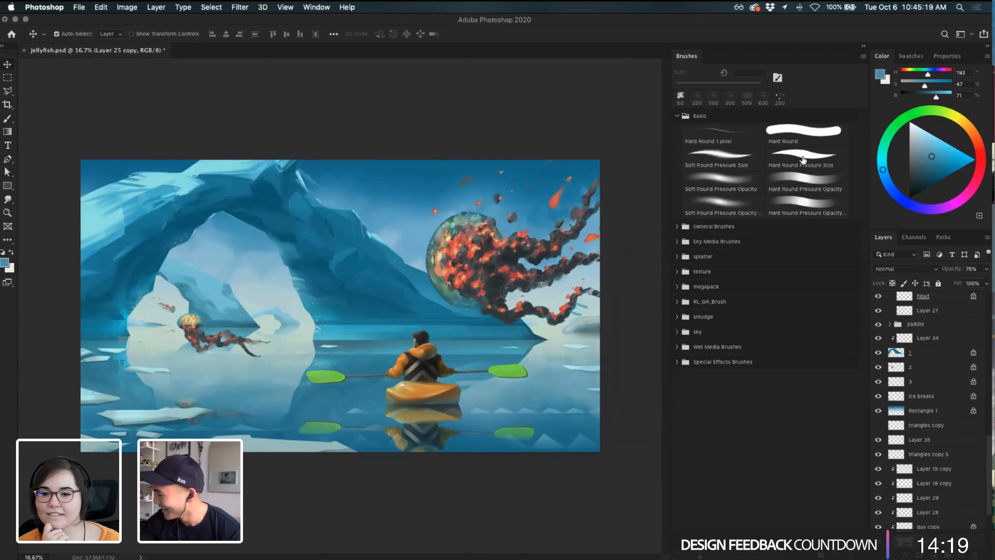
- Look through the General Brushes group and choose Soft Round Pressure Size from the basic group for the Smudge tool
{"action": "left_click", "coordinate": [677, 115]}
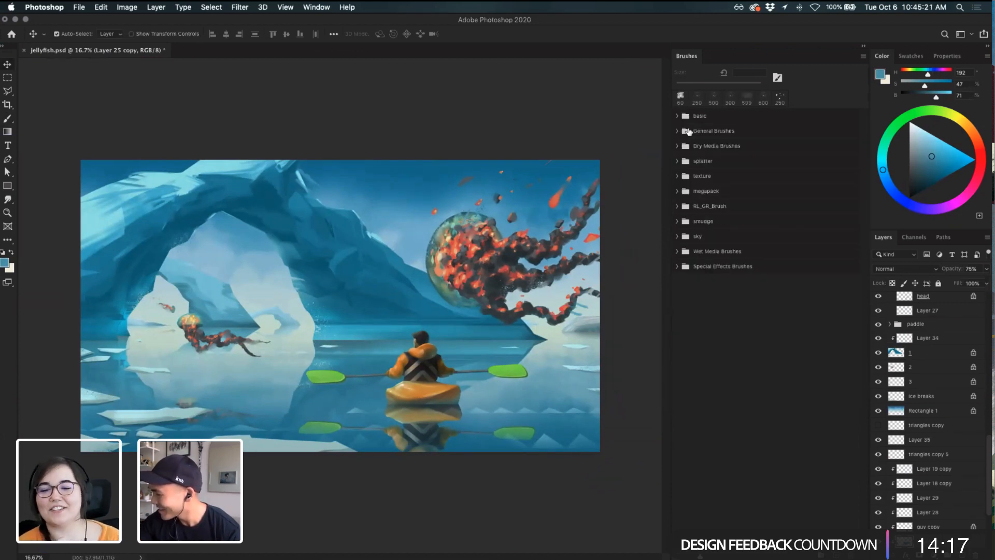
{"action": "left_click", "coordinate": [679, 131]}
{"action": "left_click", "coordinate": [734, 270]}
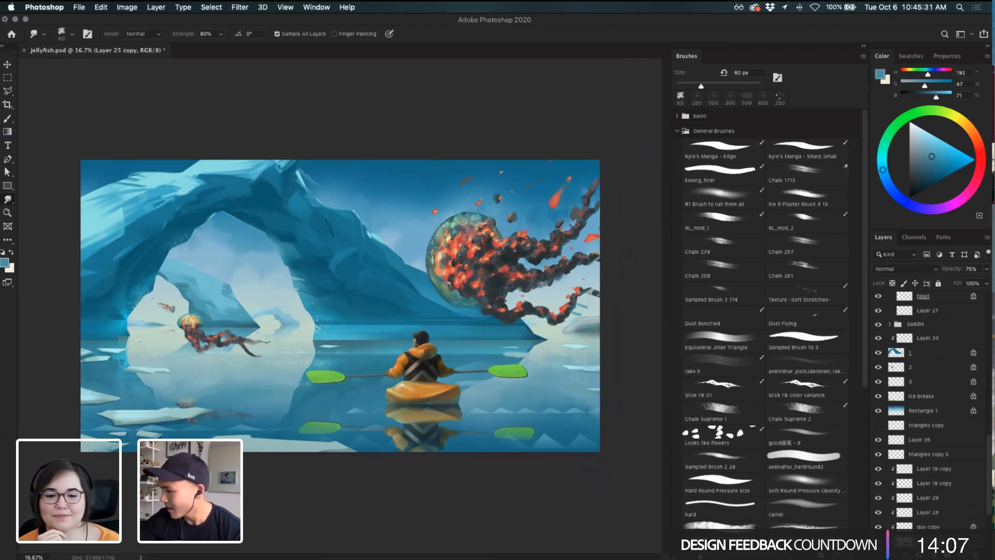
{"action": "left_click", "coordinate": [676, 131]}
{"action": "left_click", "coordinate": [689, 115]}
{"action": "left_click", "coordinate": [738, 159]}
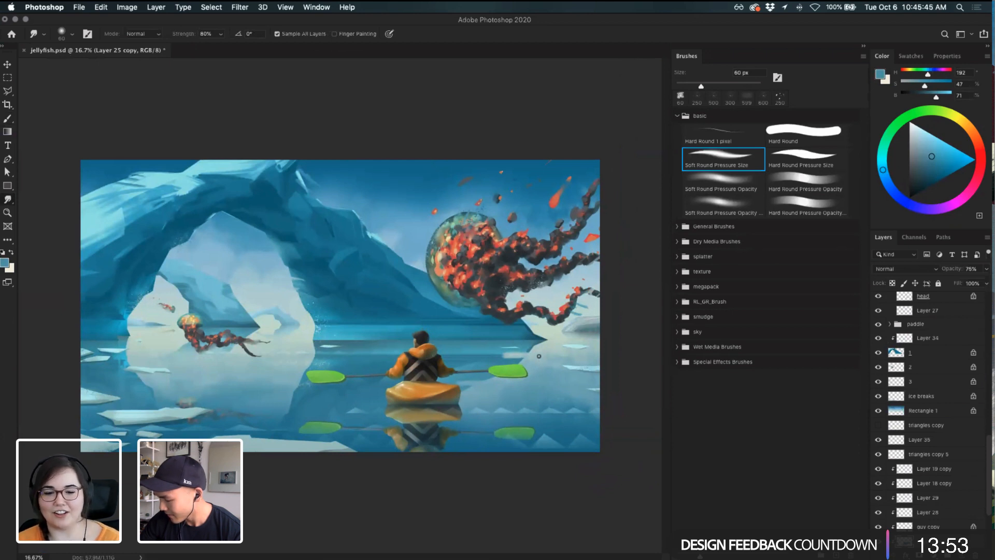
- Make Layer 37 active for the Brush tool and sample the pale tone of the water just above the right paddle
{"action": "key", "text": "b"}
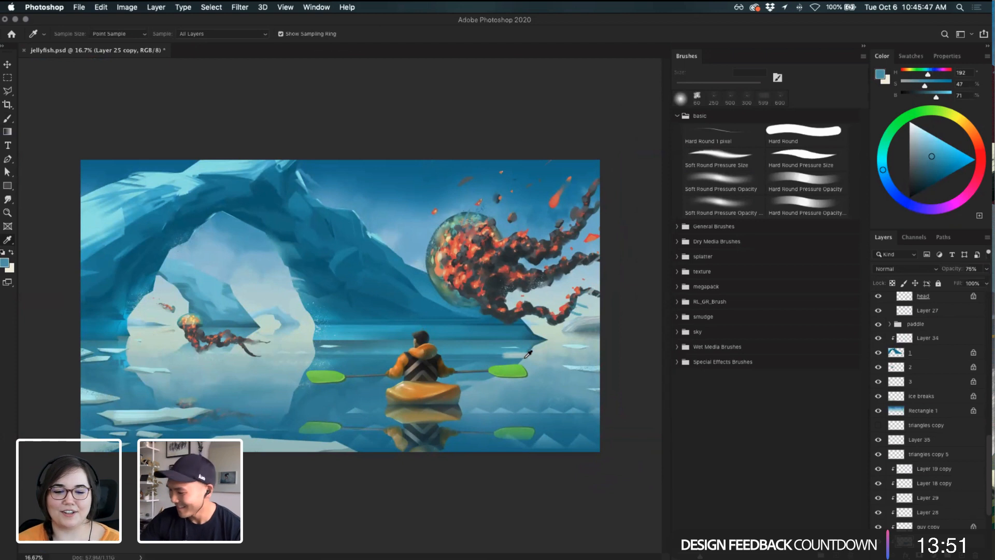
{"action": "left_click", "coordinate": [526, 351], "text": "alt"}
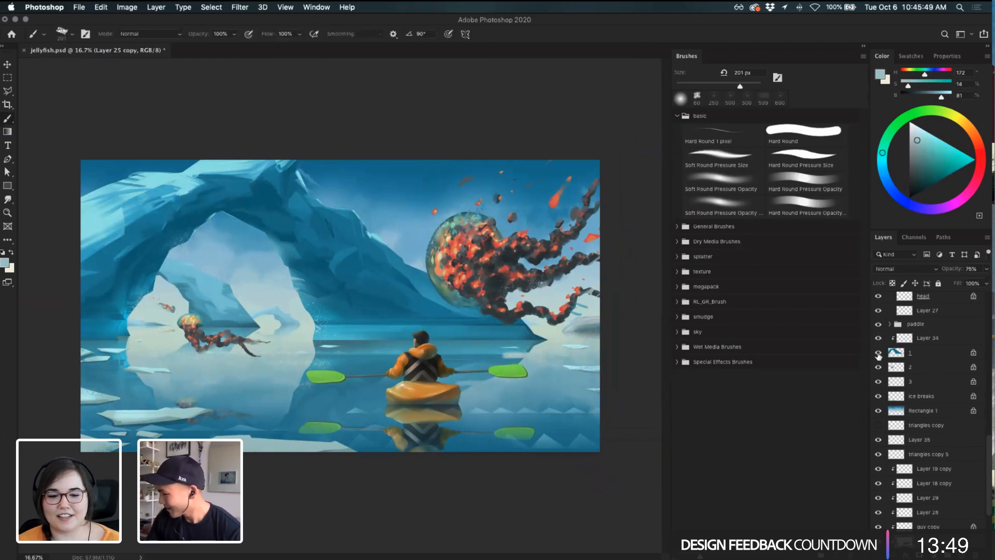
{"action": "left_click_drag", "start_coordinate": [989, 459], "coordinate": [988, 310]}
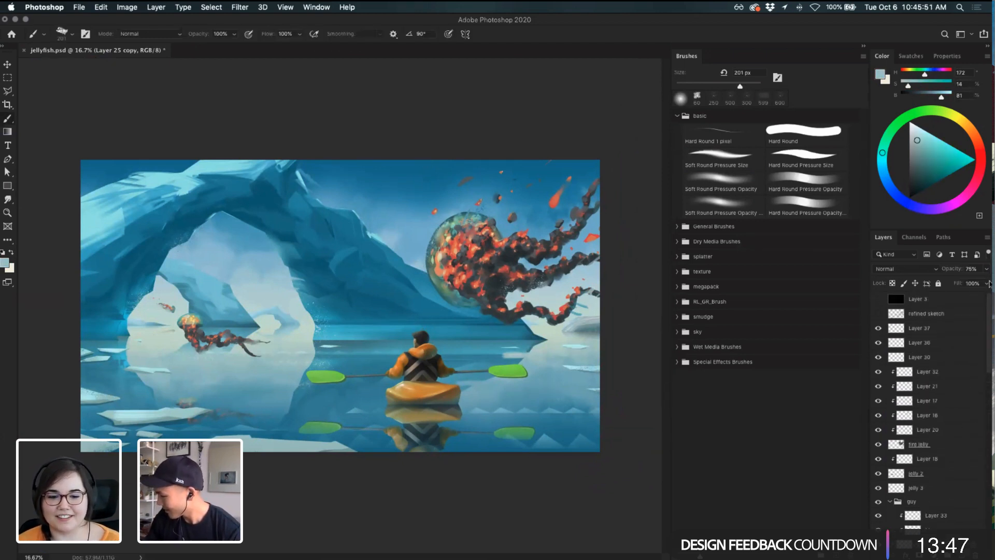
{"action": "left_click", "coordinate": [935, 325]}
{"action": "key", "text": "r"}
{"action": "key", "text": "b"}
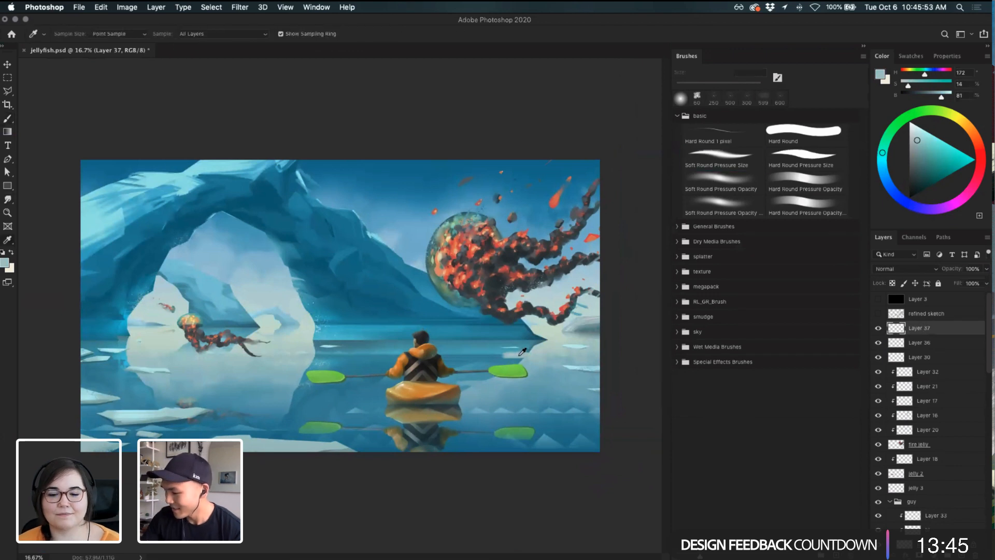
{"action": "left_click", "coordinate": [523, 351], "text": "alt"}
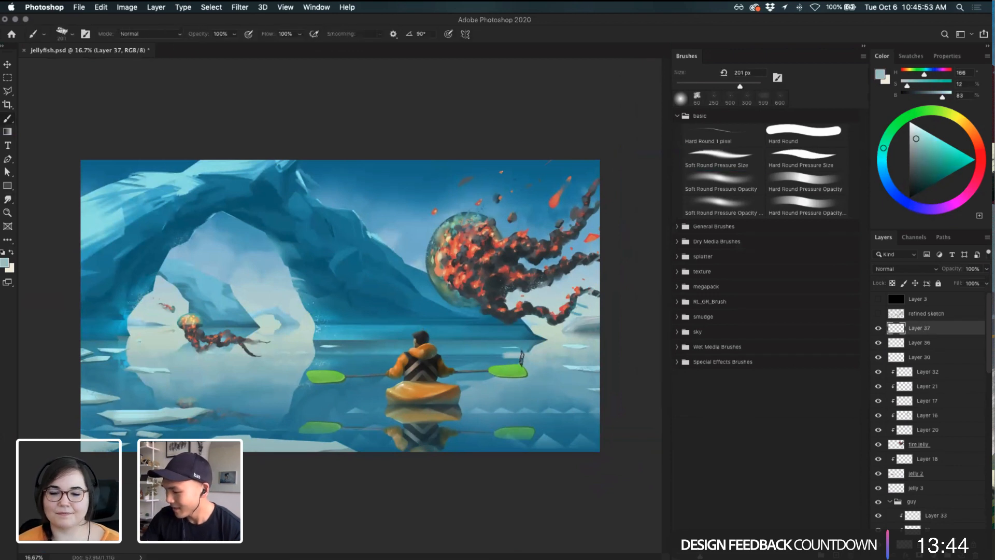
- Choose the Soft Round Pressure Size brush and reduce its size to 50 px
{"action": "left_click", "coordinate": [742, 168]}
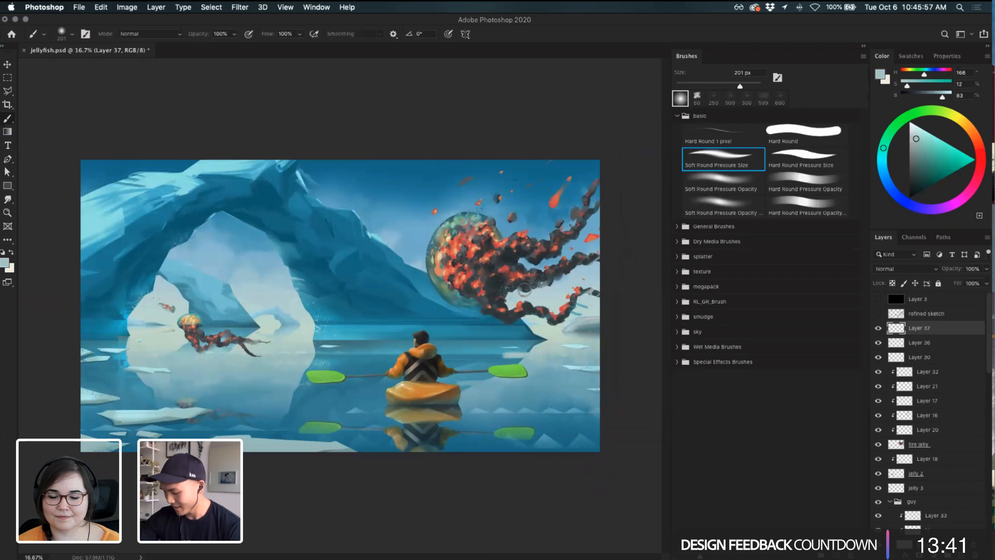
{"action": "key", "text": "bracketleft"}
{"action": "key", "text": "bracketleft"}
{"action": "key", "text": "bracketleft"}
{"action": "key", "text": "bracketleft"}
{"action": "key", "text": "bracketleft"}
{"action": "key", "text": "bracketleft"}
{"action": "key", "text": "bracketleft"}
{"action": "key", "text": "bracketleft"}
{"action": "key", "text": "bracketleft"}
{"action": "key", "text": "bracketleft"}
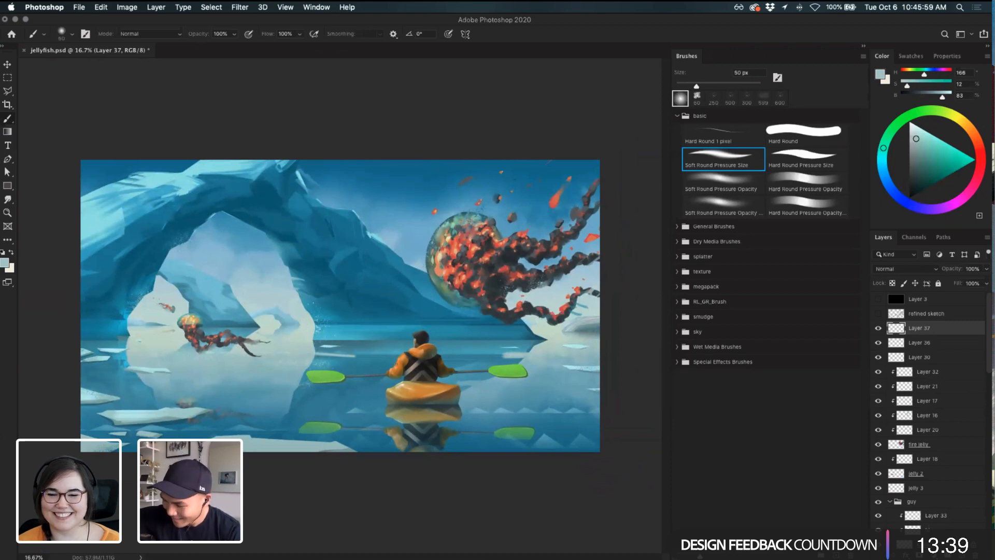
- Sample pale and blue water tones above and beside the left paddle and try soft brush strokes there, undoing unwanted ones
{"action": "left_click", "coordinate": [329, 349], "text": "alt"}
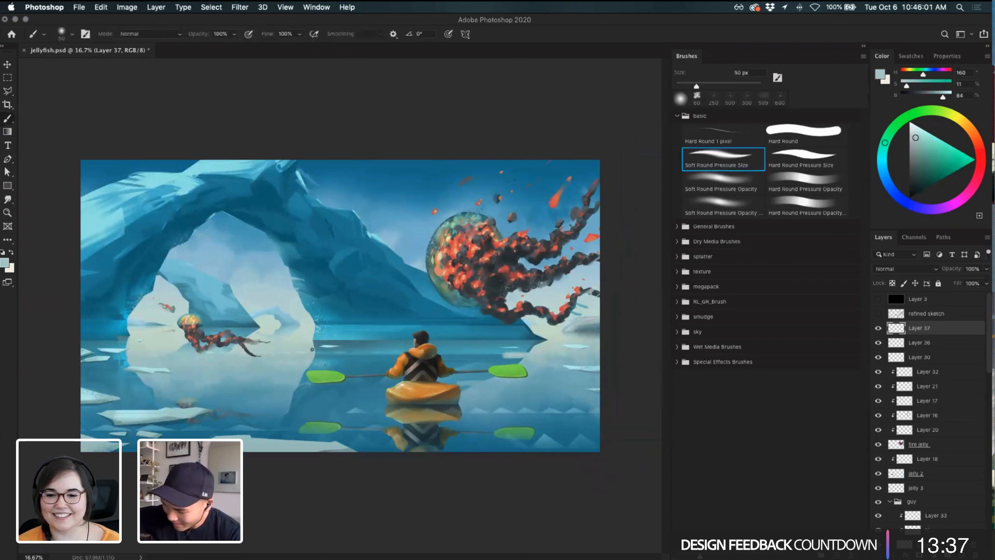
{"action": "key", "text": "super+z"}
{"action": "left_click_drag", "start_coordinate": [312, 349], "coordinate": [371, 363]}
{"action": "key", "text": "super+z"}
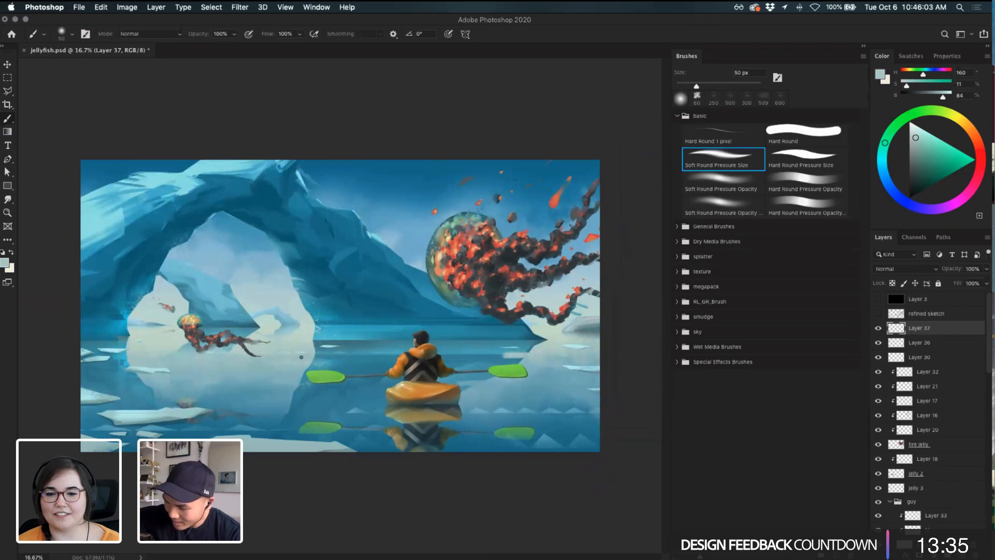
{"action": "left_click", "coordinate": [337, 358], "text": "alt"}
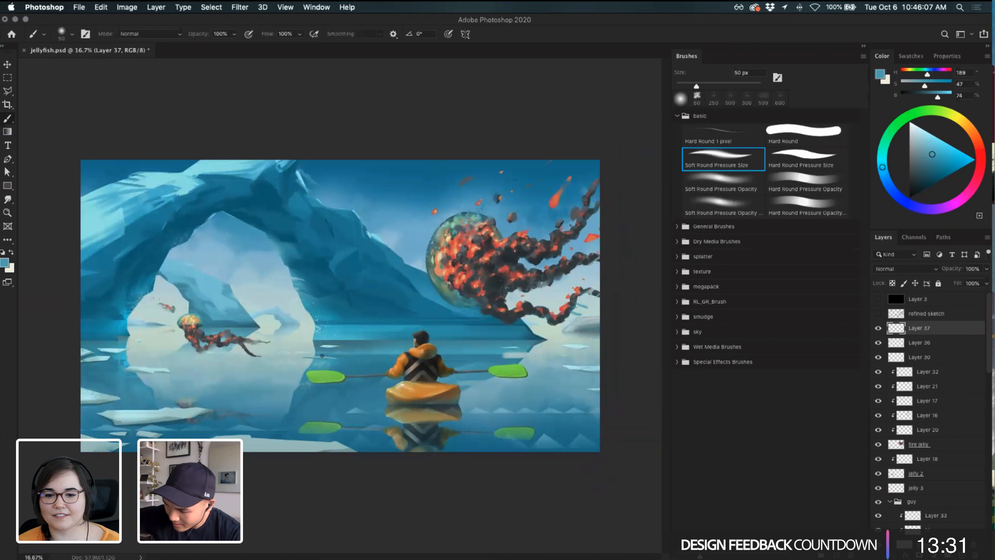
{"action": "key", "text": "i"}
{"action": "left_click", "coordinate": [331, 354]}
{"action": "key", "text": "super+z"}
{"action": "left_click", "coordinate": [311, 360], "text": "alt"}
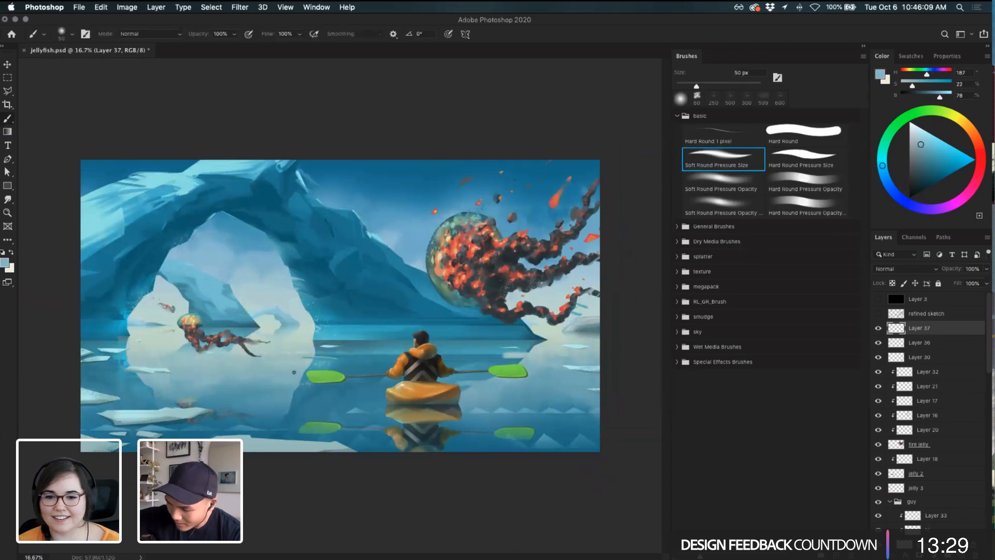
{"action": "left_click_drag", "start_coordinate": [309, 377], "coordinate": [407, 373]}
{"action": "key", "text": "super+z"}
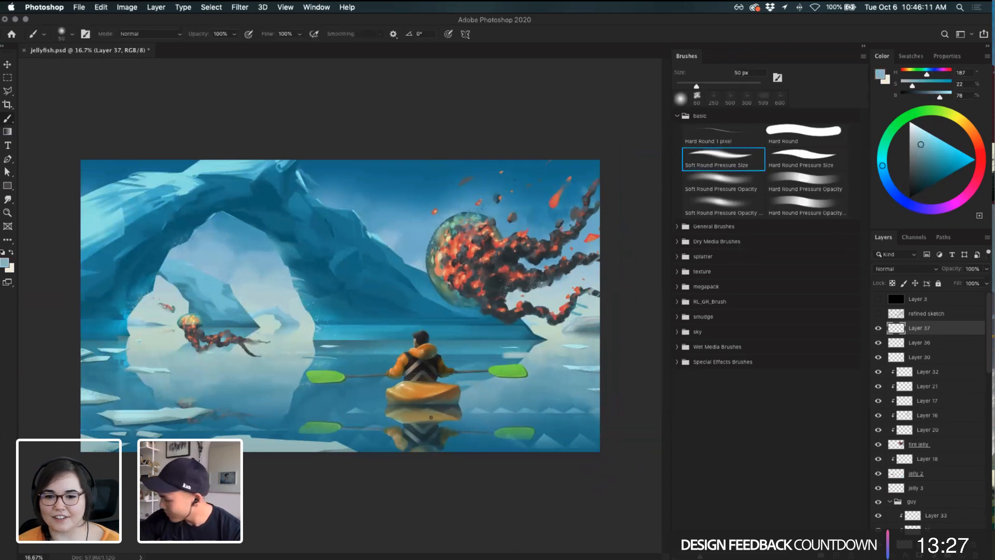
- Select the layer holding the pale water patch above the right paddle and work on it with the Smudge tool
{"action": "key", "text": "v"}
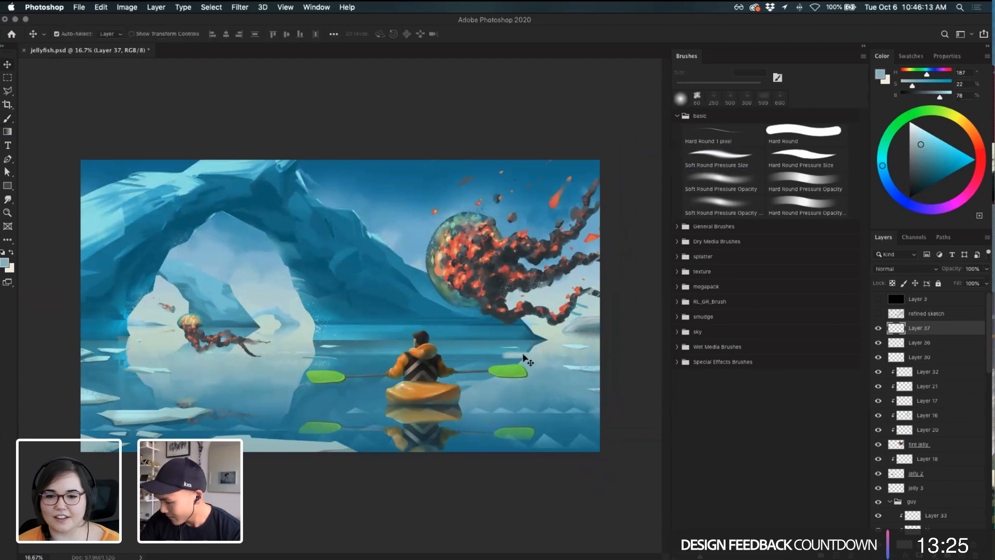
{"action": "left_click", "coordinate": [524, 360]}
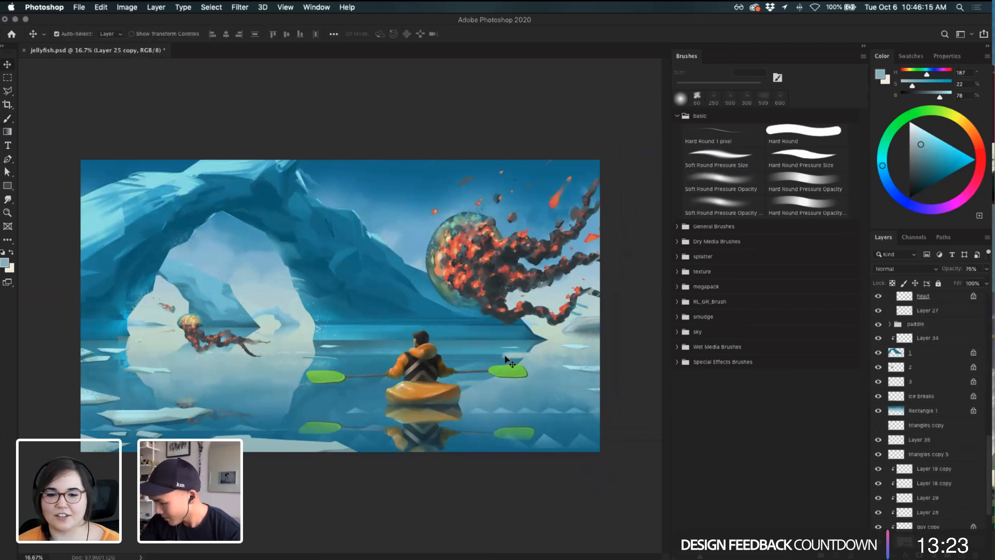
{"action": "key", "text": "i"}
{"action": "key", "text": "r"}
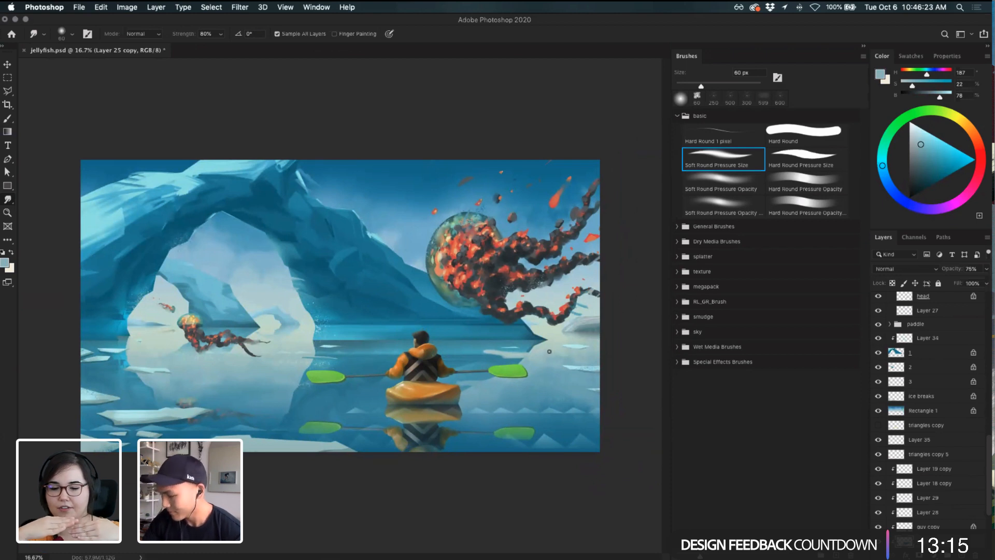
- Sample nearby water blues with the Brush tool and touch up the water just above the right paddle
{"action": "key", "text": "i"}
{"action": "key", "text": "b"}
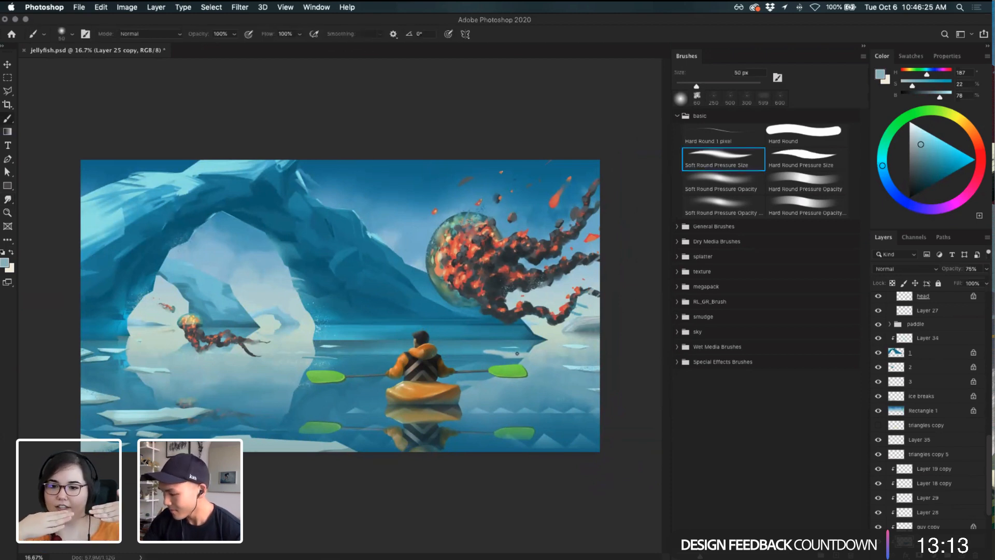
{"action": "key", "text": "i"}
{"action": "left_click", "coordinate": [485, 349]}
{"action": "key", "text": "b"}
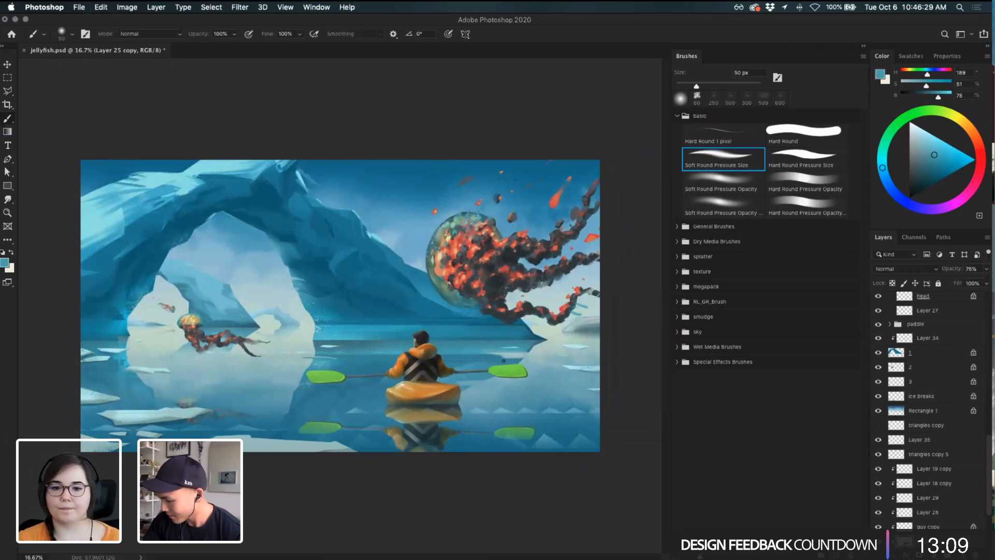
{"action": "left_click", "coordinate": [528, 356], "text": "alt"}
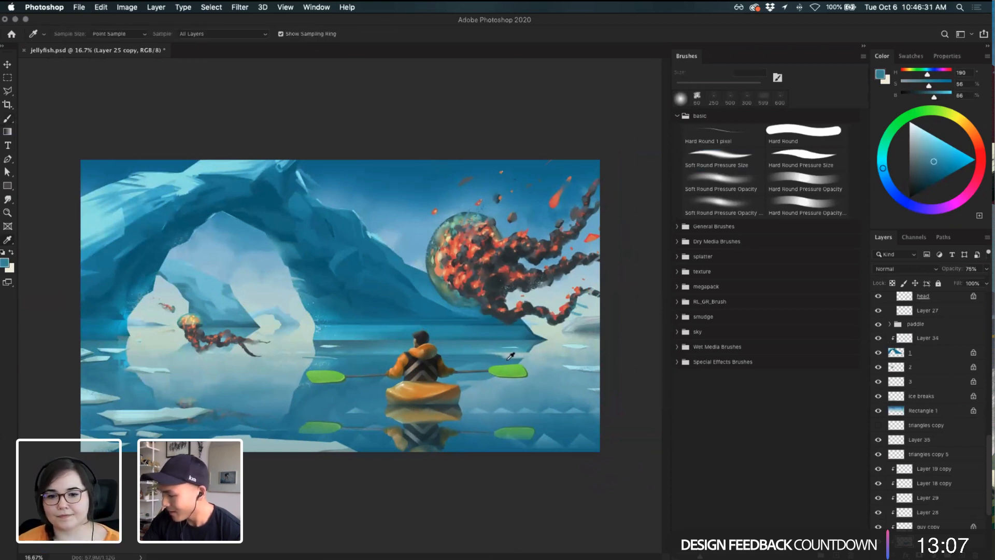
{"action": "left_click", "coordinate": [510, 355], "text": "alt"}
{"action": "left_click", "coordinate": [523, 356], "text": "alt"}
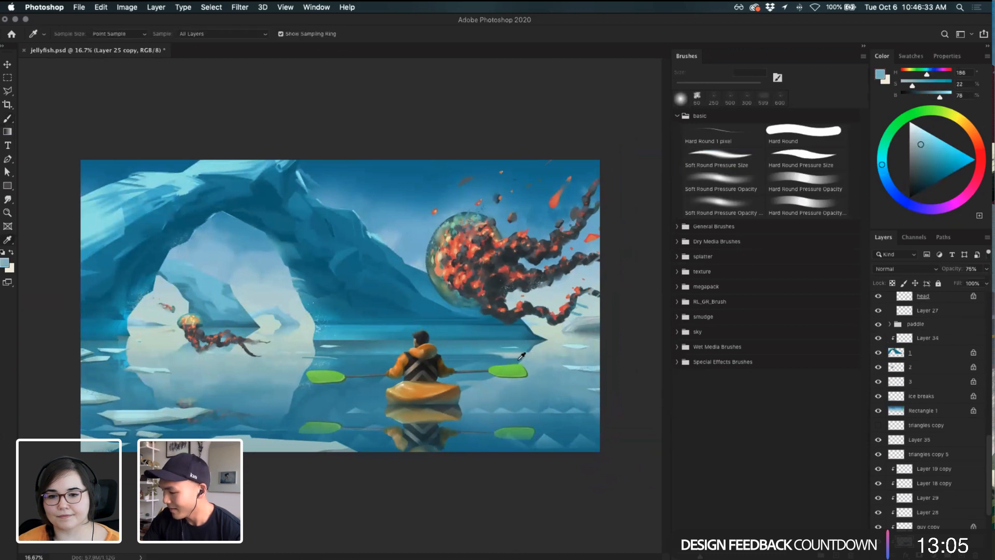
{"action": "left_click", "coordinate": [542, 353], "text": "alt"}
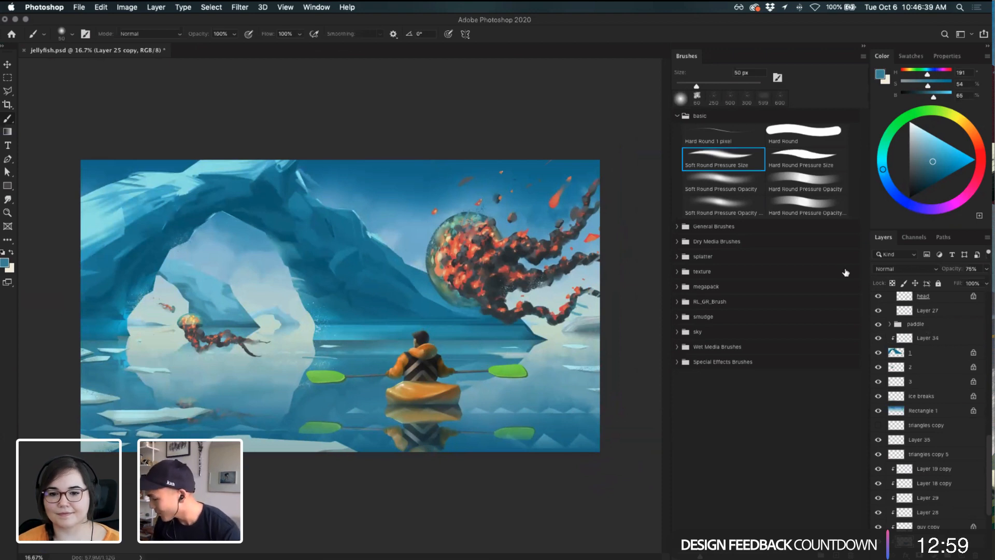
- Group all layers from Layer 37 down to Rectangle 2, duplicate the group and merge the copy into one layer
{"action": "scroll", "coordinate": [943, 366], "scroll_direction": "down", "scroll_amount": 10}
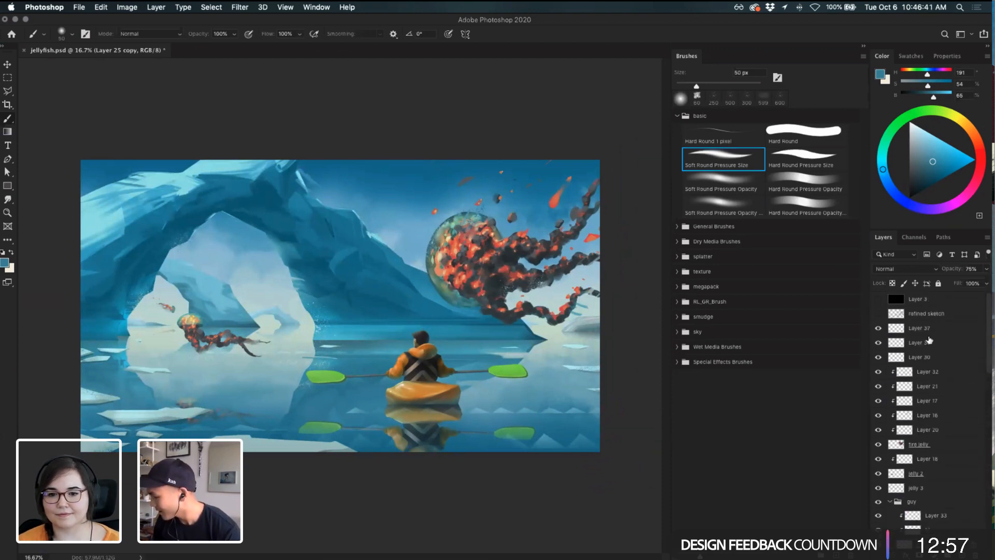
{"action": "left_click", "coordinate": [877, 329]}
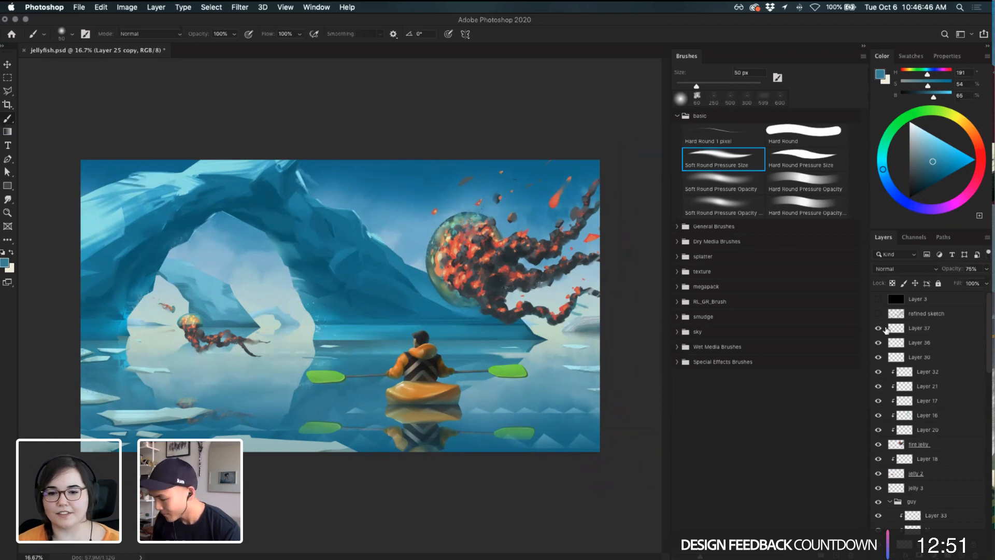
{"action": "left_click", "coordinate": [928, 329]}
{"action": "scroll", "coordinate": [935, 414], "scroll_direction": "down", "scroll_amount": 10}
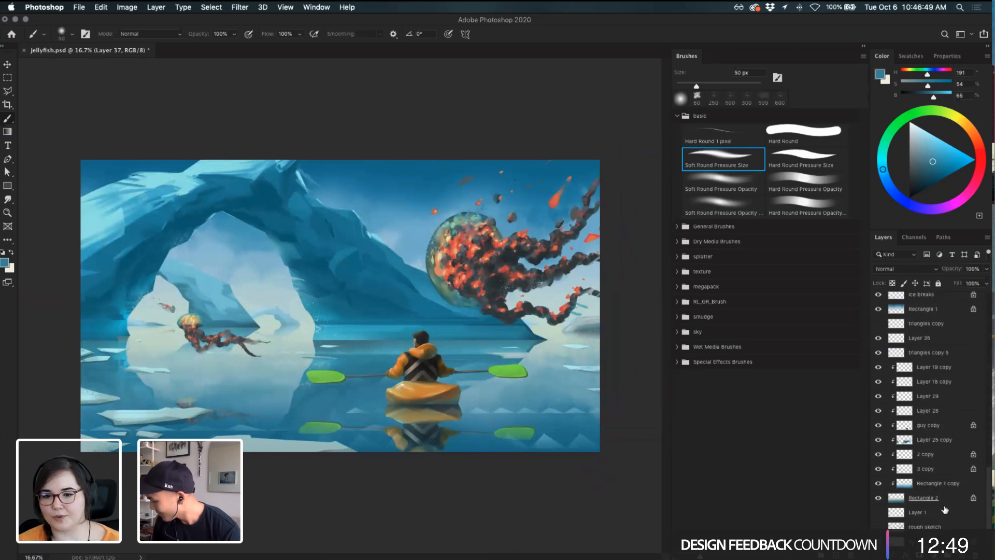
{"action": "left_click", "coordinate": [954, 499], "text": "shift"}
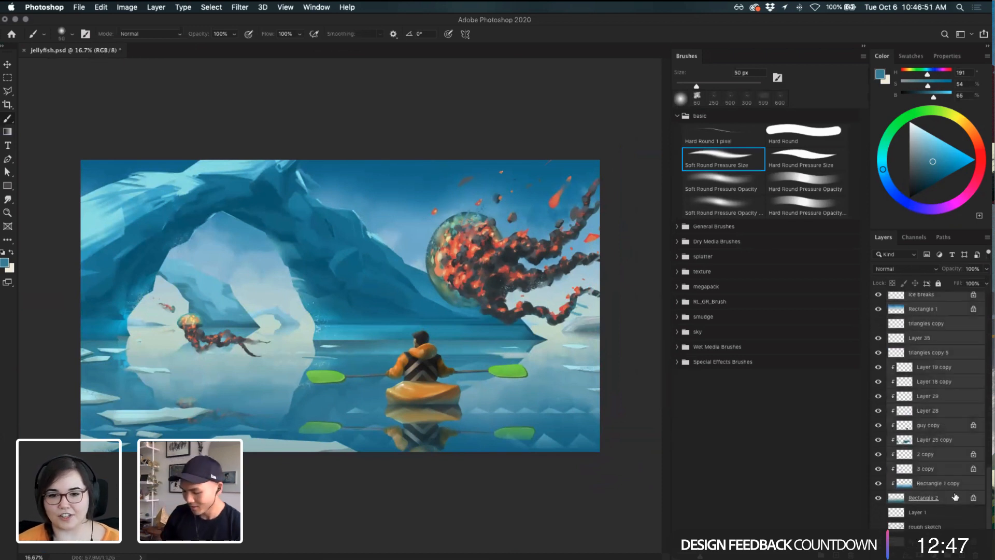
{"action": "key", "text": "super+g"}
{"action": "key", "text": "super+j"}
{"action": "key", "text": "super+e"}
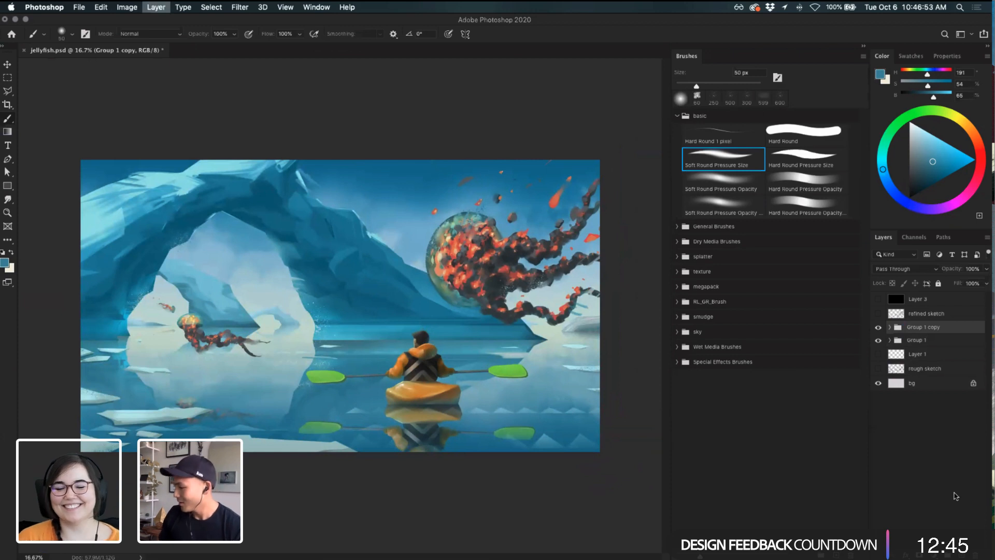
{"action": "left_click", "coordinate": [922, 341]}
{"action": "left_click", "coordinate": [928, 331]}
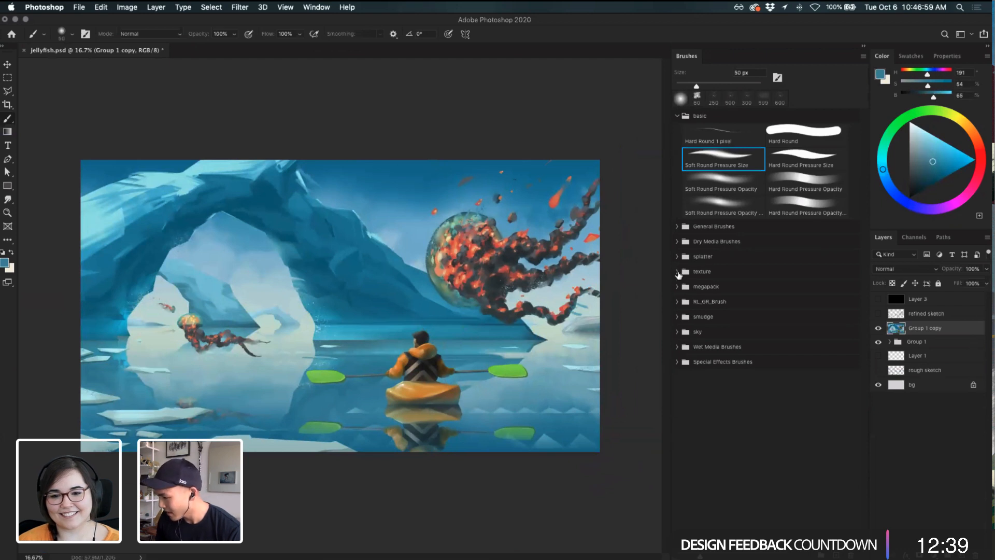
- Expand the General Brushes group and set the Smudge tool's soft round brush to 30 px
{"action": "left_click", "coordinate": [677, 226]}
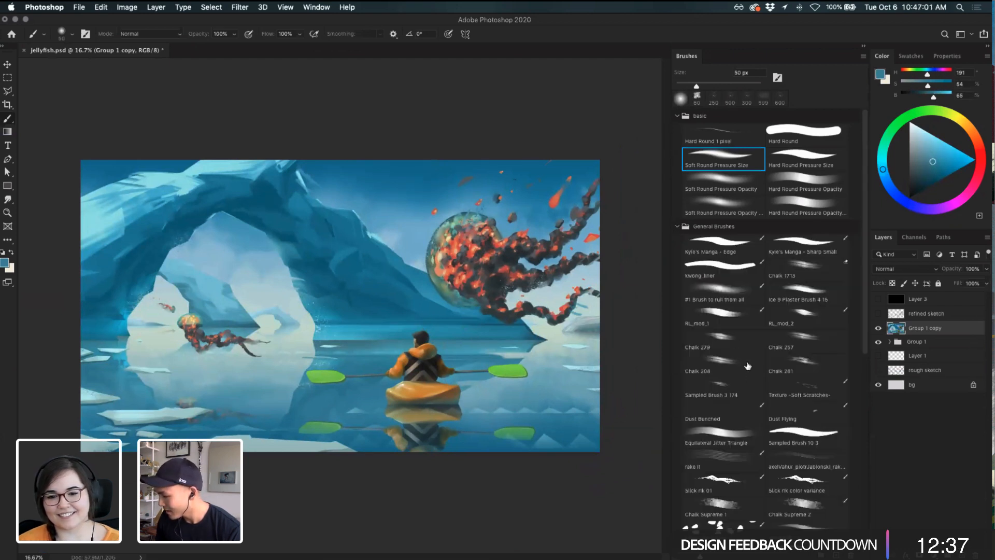
{"action": "left_click", "coordinate": [734, 349]}
{"action": "key", "text": "r"}
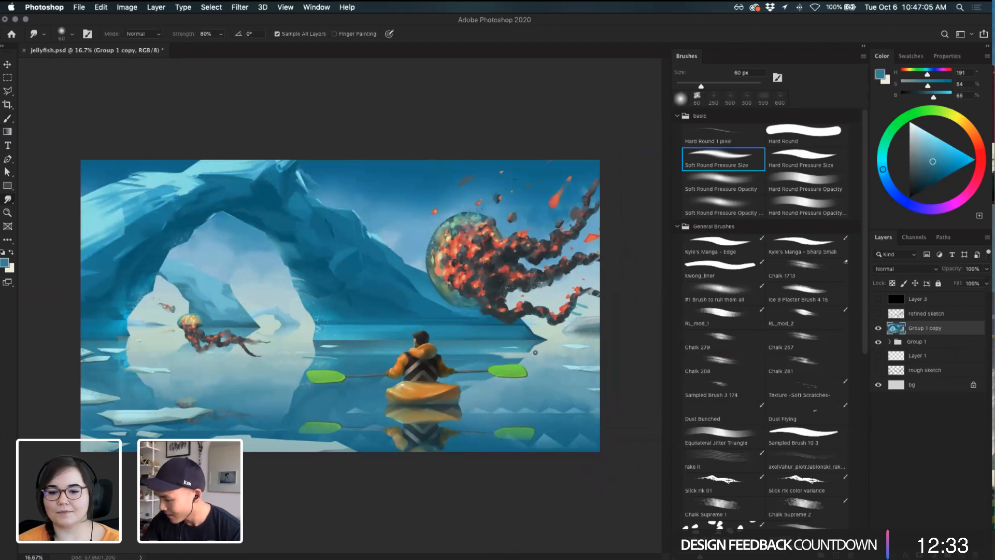
{"action": "key", "text": "bracketleft"}
{"action": "key", "text": "bracketleft"}
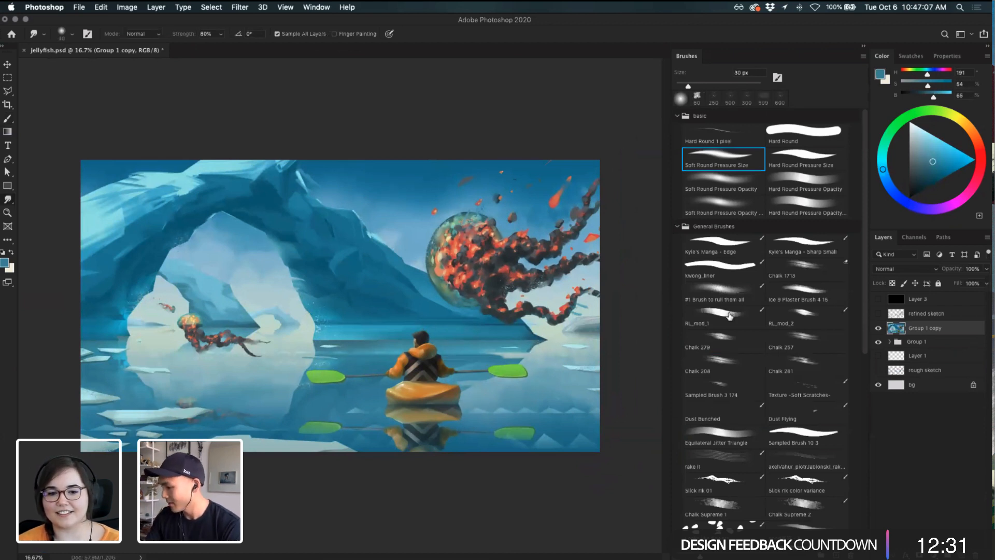
- Try a Chalk 279 brush stroke along the tip of the iceberg's waterline above the right paddle
{"action": "left_click", "coordinate": [730, 303]}
{"action": "left_click", "coordinate": [736, 321]}
{"action": "left_click", "coordinate": [725, 348]}
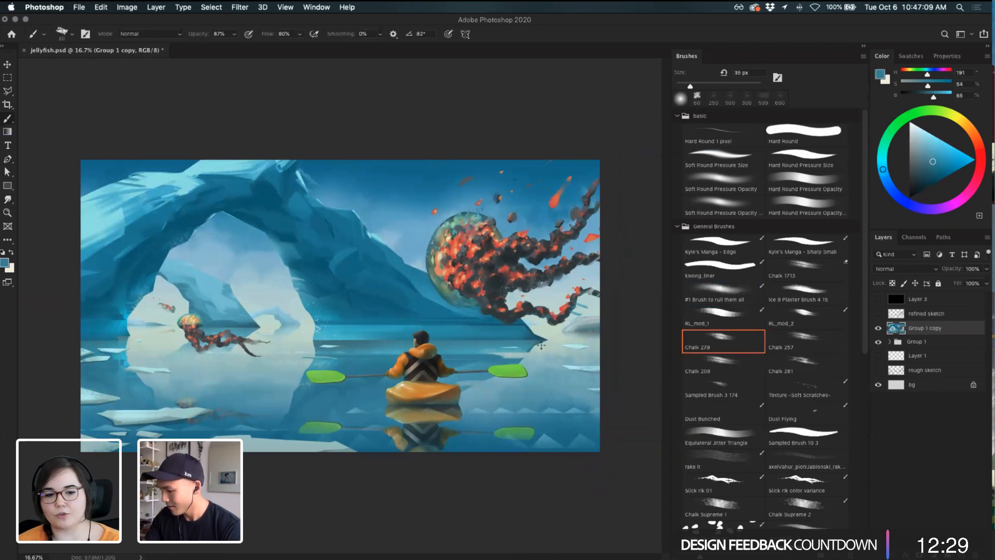
{"action": "left_click_drag", "start_coordinate": [523, 349], "coordinate": [553, 347]}
{"action": "key", "text": "super+z"}
- Smudge the waterline at the iceberg's tip above the right paddle with the soft round brush
{"action": "key", "text": "r"}
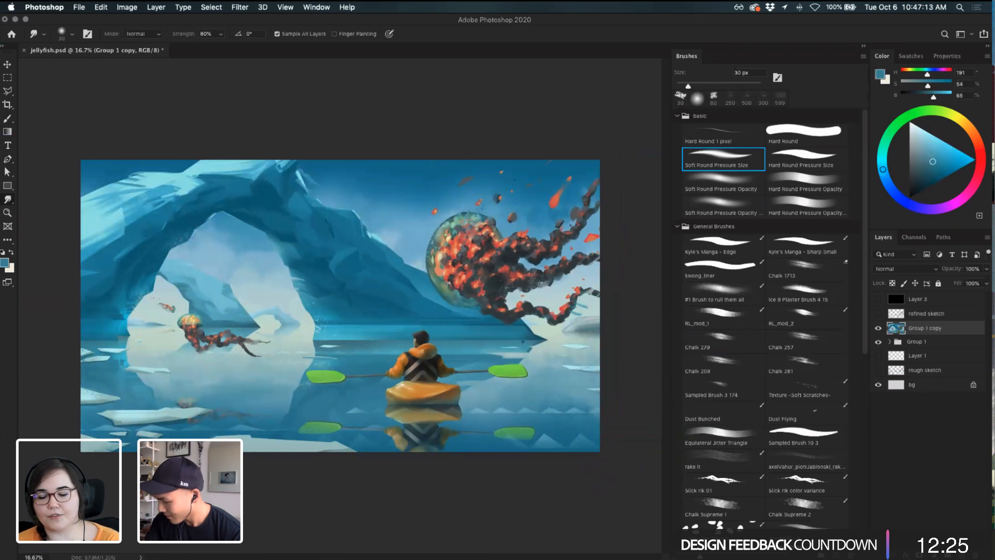
{"action": "left_click_drag", "start_coordinate": [562, 340], "coordinate": [556, 345]}
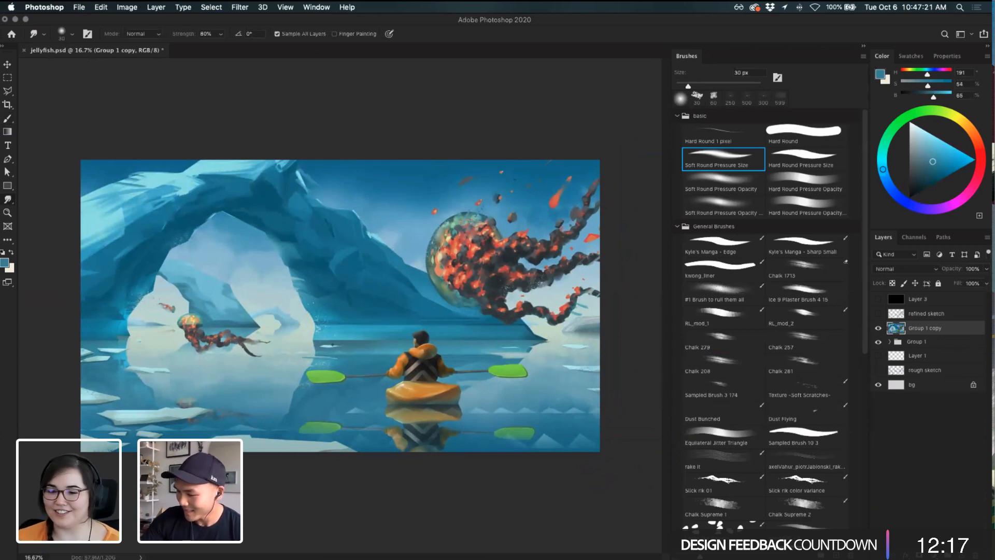
- Sample the red of the ember above the tentacles, add a new layer and choose Hard Round Pressure Size at 100 px
{"action": "key", "text": "i"}
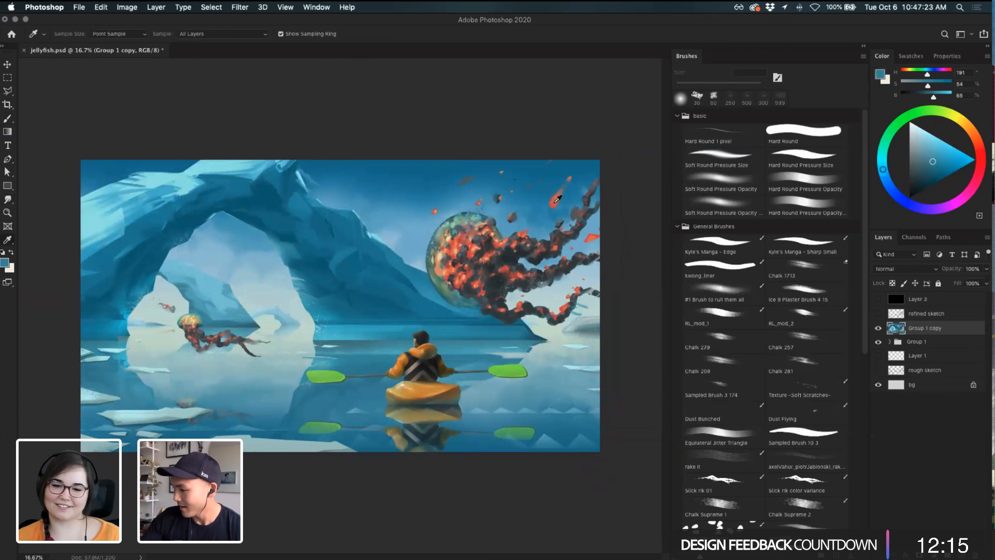
{"action": "left_click", "coordinate": [554, 200]}
{"action": "key", "text": "b"}
{"action": "key", "text": "super+alt+shift+n"}
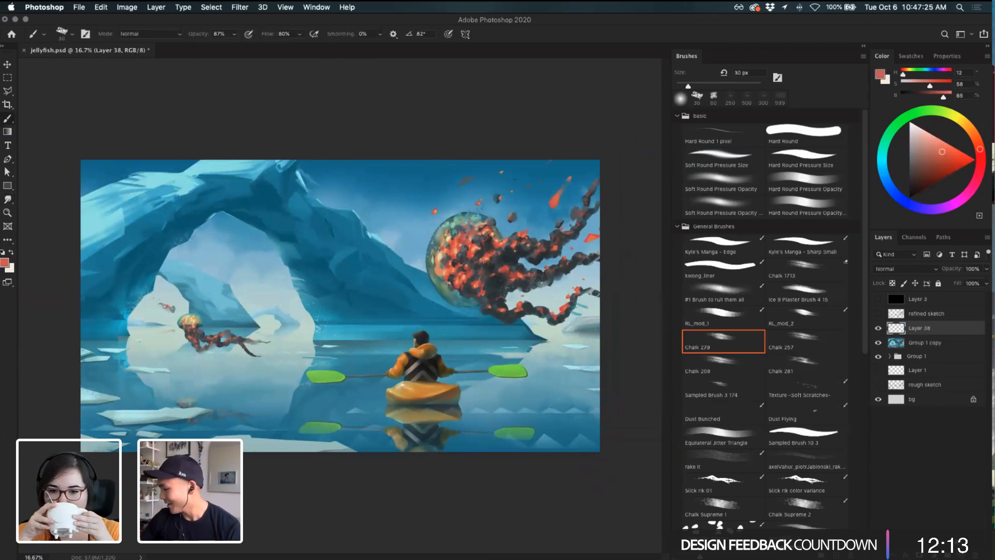
{"action": "left_click", "coordinate": [803, 156]}
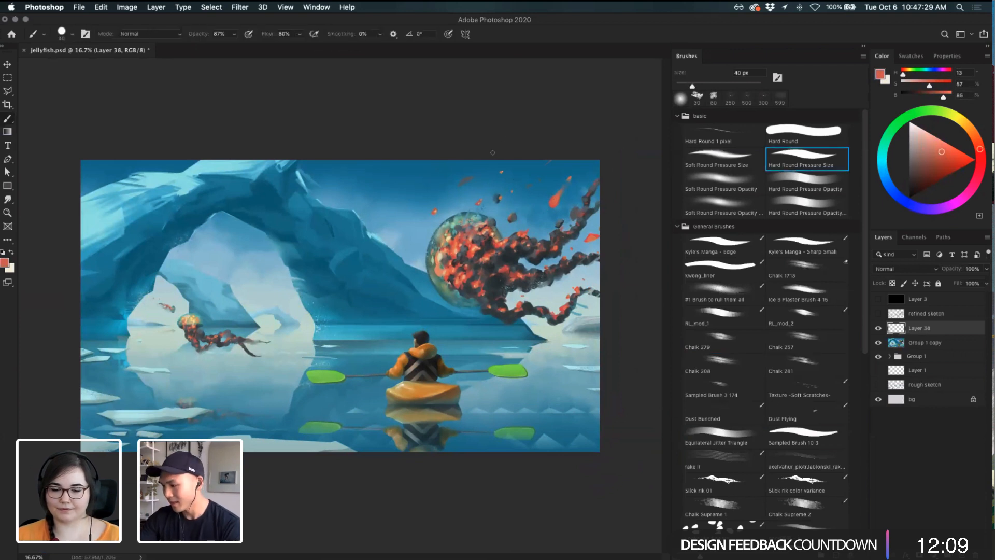
{"action": "key", "text": "bracketright"}
{"action": "key", "text": "bracketright"}
{"action": "key", "text": "bracketright"}
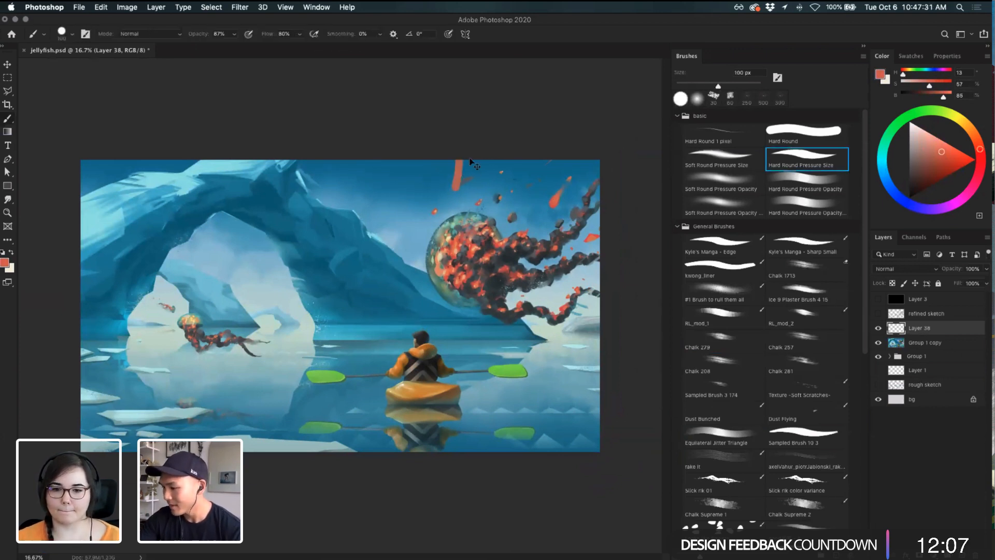
- Resample the ember's red and paint a large falling ember at the canvas's upper edge above the jellyfish
{"action": "key", "text": "i"}
{"action": "left_click", "coordinate": [554, 202]}
{"action": "key", "text": "b"}
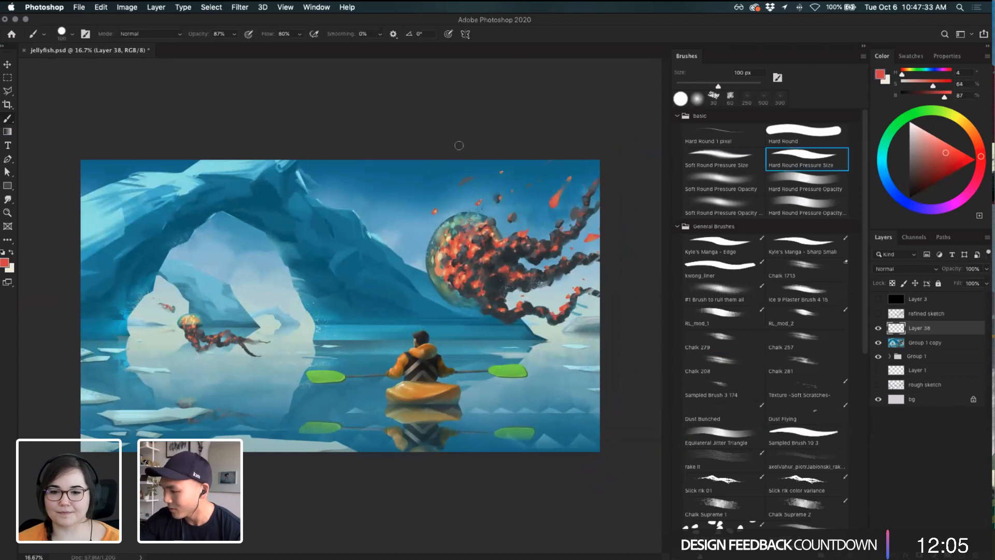
{"action": "mouse_move", "coordinate": [459, 145]}
{"action": "left_mouse_down"}
{"action": "mouse_move", "coordinate": [463, 179]}
{"action": "mouse_move", "coordinate": [476, 153]}
{"action": "mouse_move", "coordinate": [466, 165]}
{"action": "mouse_move", "coordinate": [463, 152]}
{"action": "mouse_move", "coordinate": [460, 175]}
{"action": "mouse_move", "coordinate": [474, 157]}
{"action": "mouse_move", "coordinate": [458, 223]}
{"action": "mouse_move", "coordinate": [470, 159]}
{"action": "left_mouse_up"}
- Sample a glowing orange from the jellyfish, lighten it to a pale peach and paint the large ember's inner highlight
{"action": "key", "text": "i"}
{"action": "left_click", "coordinate": [477, 243]}
{"action": "key", "text": "b"}
{"action": "left_click", "coordinate": [456, 252], "text": "alt"}
{"action": "key", "text": "super+z"}
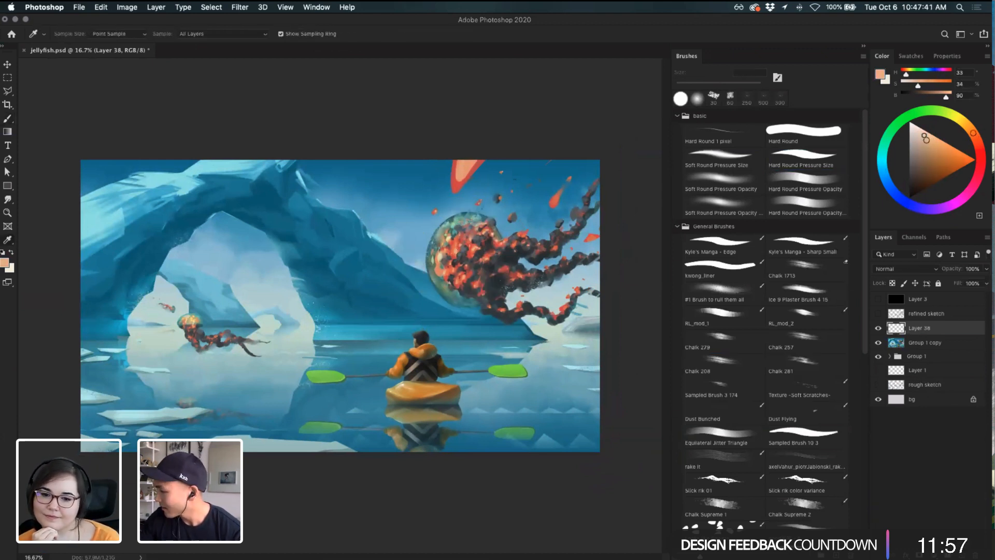
{"action": "left_click", "coordinate": [925, 131]}
{"action": "key", "text": "super+z"}
{"action": "left_click_drag", "start_coordinate": [465, 164], "coordinate": [469, 160]}
- Resample the large ember's red and paint two more embers below the lower tentacle and at the canvas's right edge
{"action": "key", "text": "alt"}
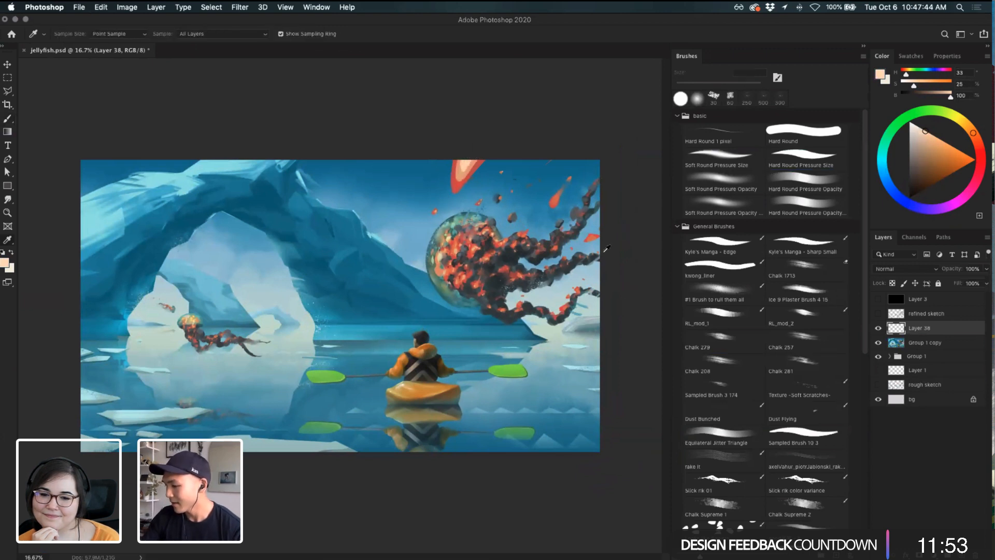
{"action": "left_click", "coordinate": [466, 183], "text": "alt"}
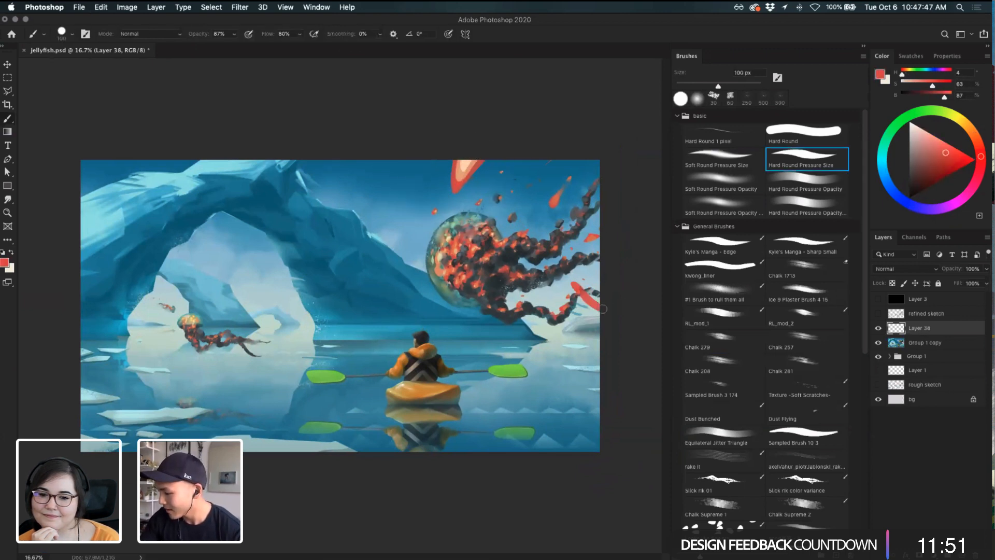
{"action": "key", "text": "super+z"}
{"action": "mouse_move", "coordinate": [553, 322]}
{"action": "left_mouse_down"}
{"action": "mouse_move", "coordinate": [578, 342]}
{"action": "mouse_move", "coordinate": [580, 321]}
{"action": "mouse_move", "coordinate": [567, 321]}
{"action": "mouse_move", "coordinate": [576, 323]}
{"action": "left_mouse_up"}
{"action": "key", "text": "super+z"}
{"action": "key", "text": "super+z"}
{"action": "key", "text": "super+z"}
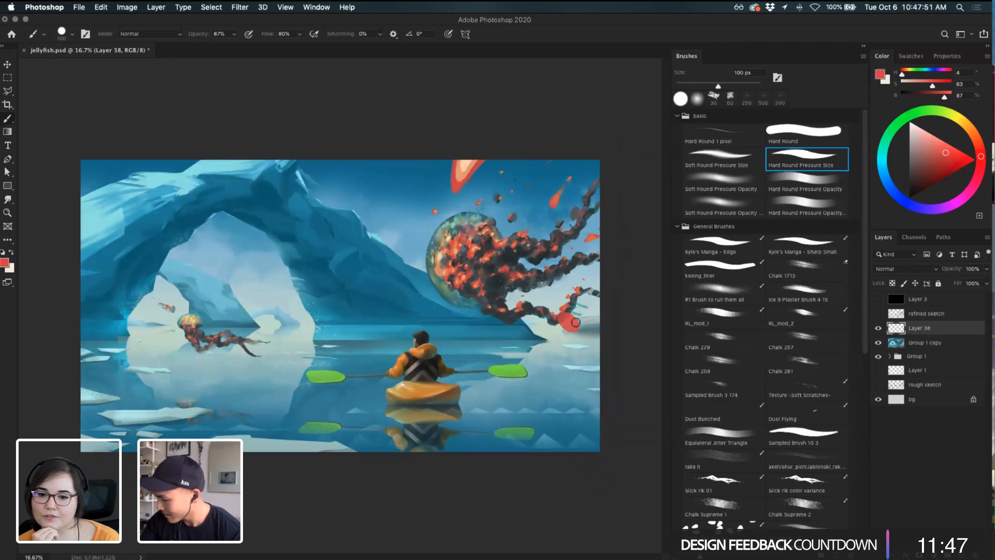
{"action": "left_click_drag", "start_coordinate": [604, 363], "coordinate": [599, 345]}
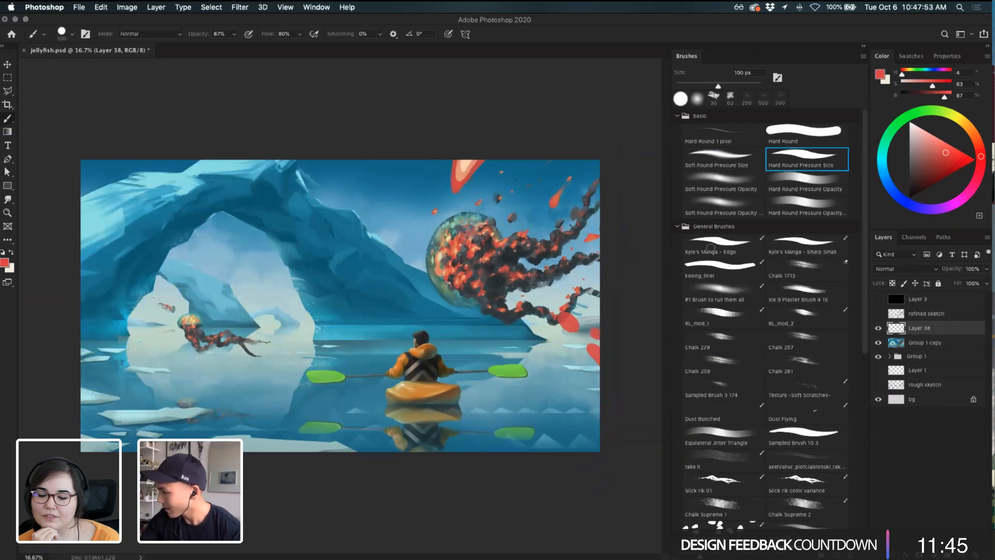
- Set the brush opacity to 100% and paint peach and orange highlights inside the embers near the canvas's right edge
{"action": "left_click_drag", "start_coordinate": [203, 34], "coordinate": [266, 34]}
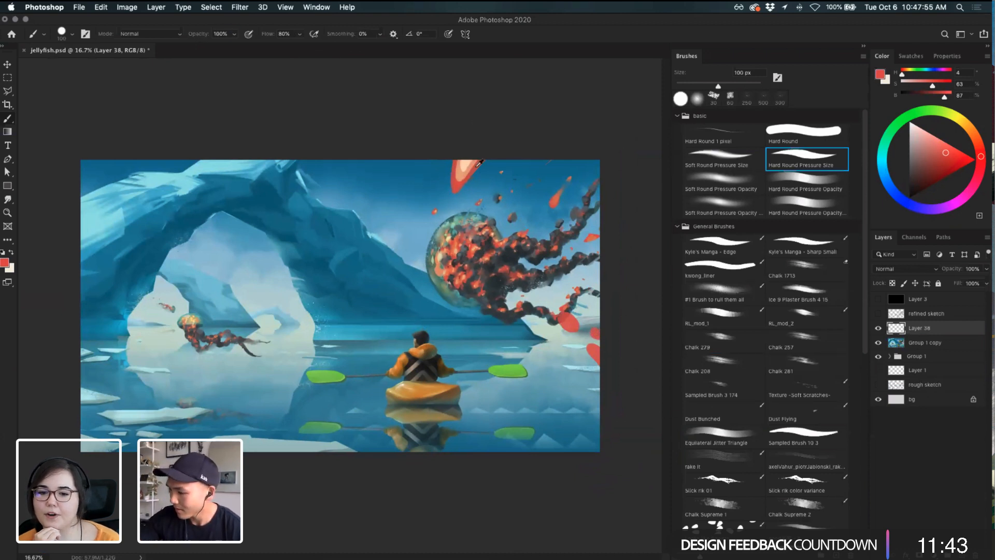
{"action": "left_click", "coordinate": [458, 166], "text": "alt"}
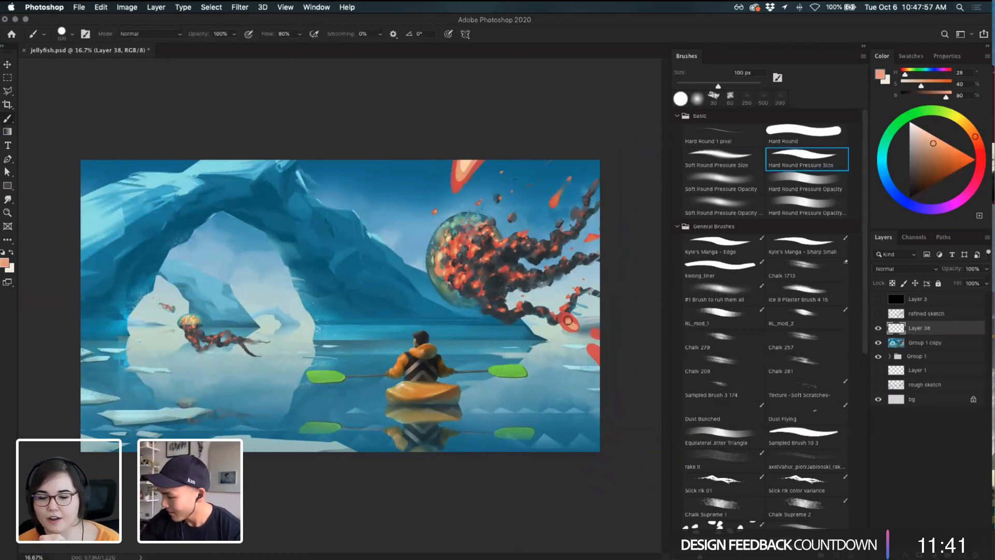
{"action": "left_click", "coordinate": [472, 159], "text": "alt"}
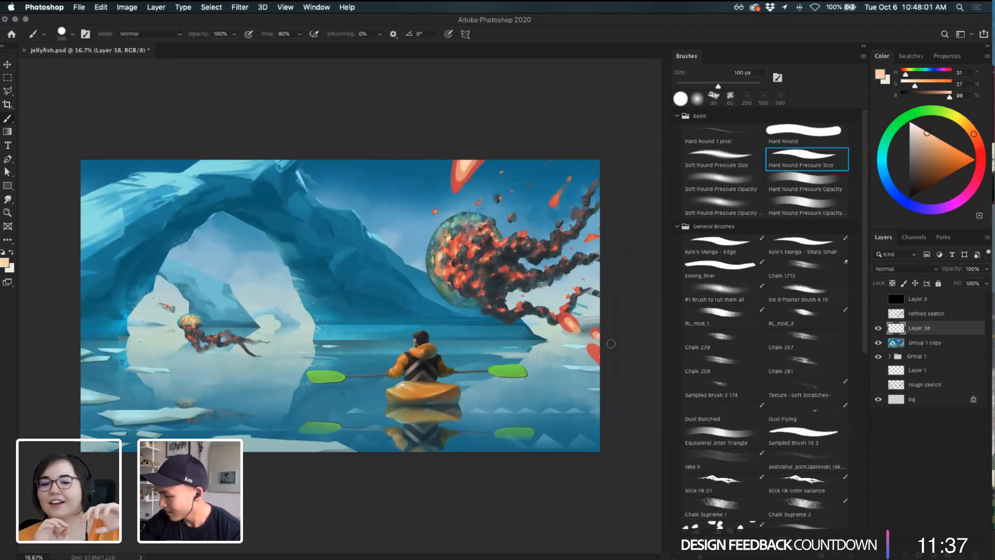
{"action": "left_click", "coordinate": [451, 252], "text": "alt"}
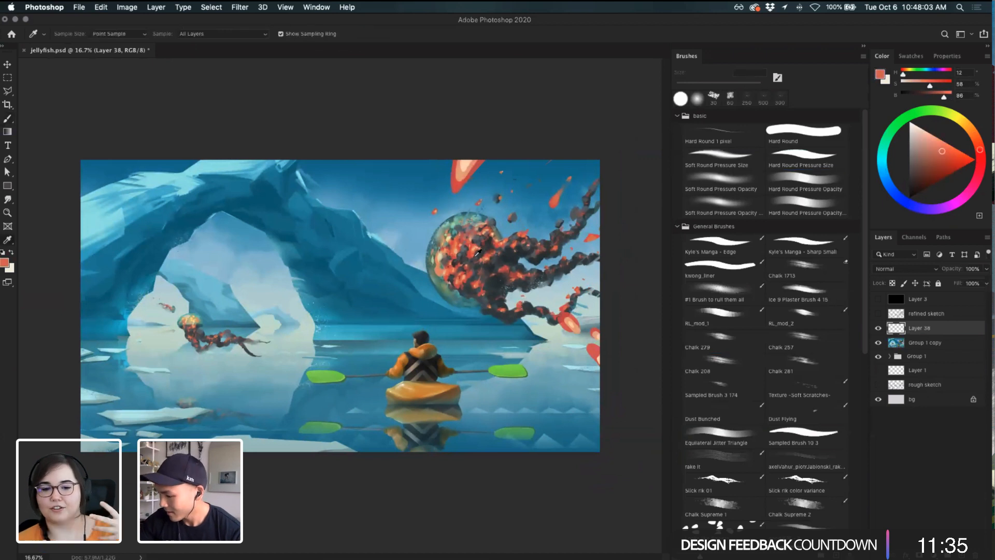
{"action": "left_click", "coordinate": [453, 251], "text": "alt"}
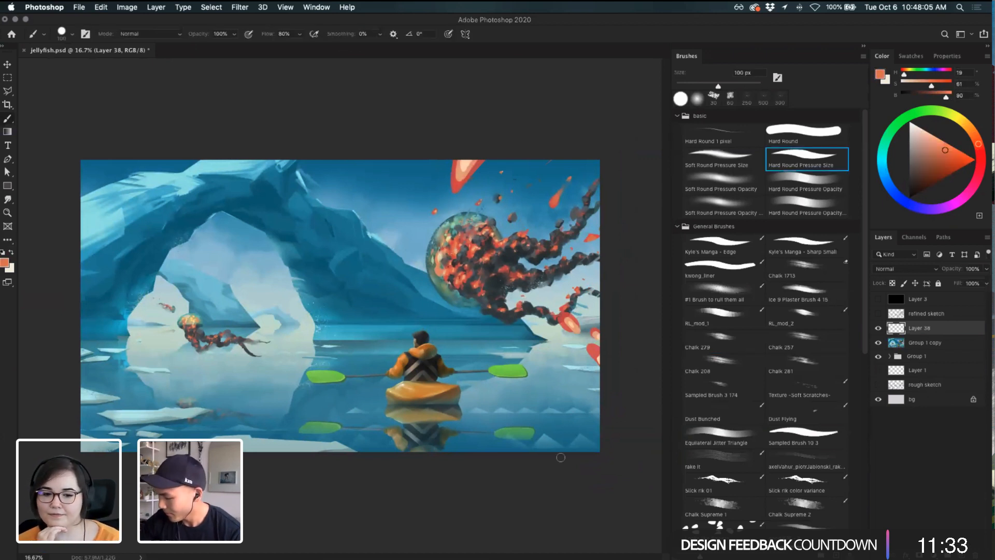
- Sample the red of an ember and paint a cropped ember with a pale peach highlight at the canvas's upper edge beside the iceberg arch
{"action": "left_click", "coordinate": [564, 327], "text": "alt"}
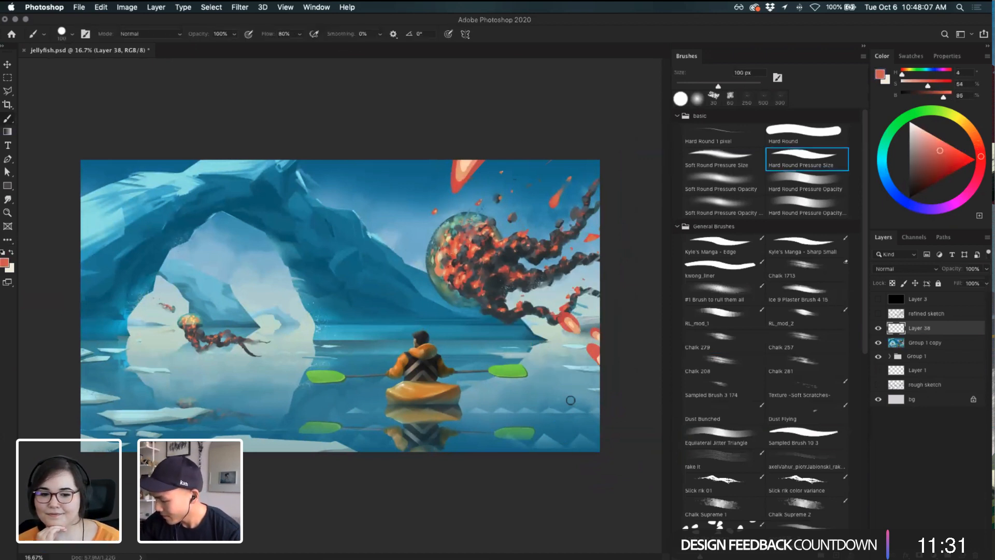
{"action": "left_click_drag", "start_coordinate": [558, 450], "coordinate": [584, 449]}
{"action": "key", "text": "super+z"}
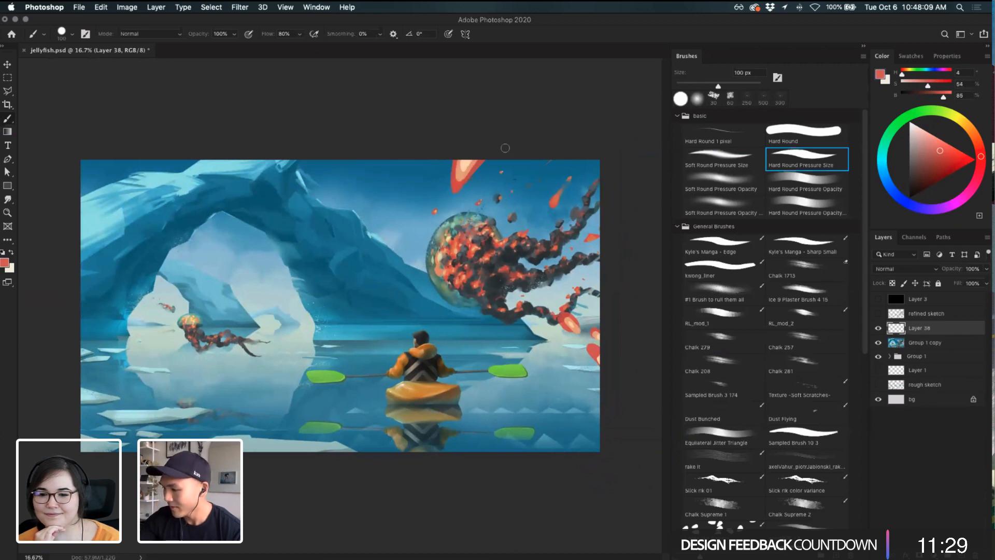
{"action": "mouse_move", "coordinate": [390, 167]}
{"action": "left_mouse_down"}
{"action": "mouse_move", "coordinate": [430, 142]}
{"action": "mouse_move", "coordinate": [392, 161]}
{"action": "left_mouse_up"}
{"action": "key", "text": "super+z"}
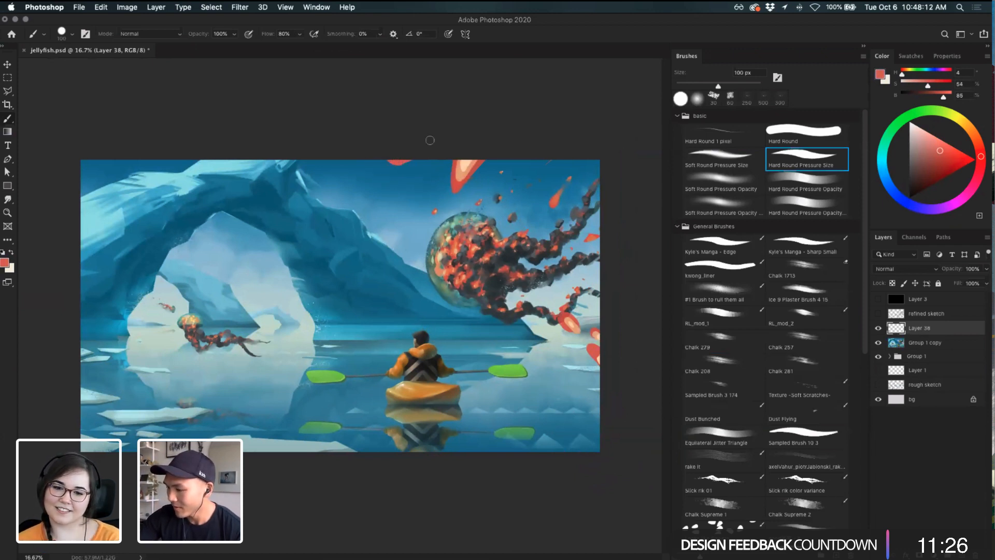
{"action": "left_click", "coordinate": [470, 160], "text": "alt"}
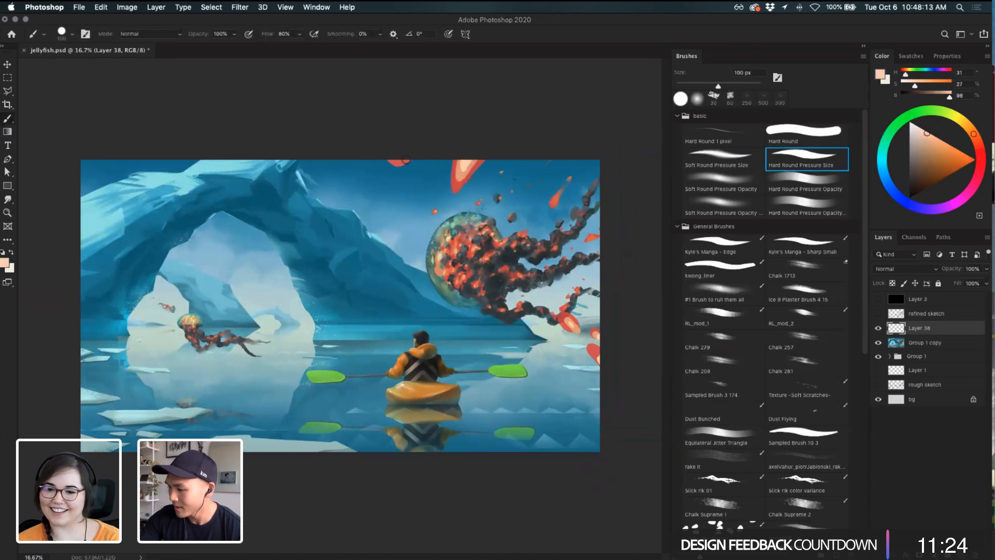
- Sample the large ember's pale peach and highlight the small ember above the tentacles with a 50 px brush
{"action": "left_click", "coordinate": [564, 200], "text": "alt"}
{"action": "key", "text": "i"}
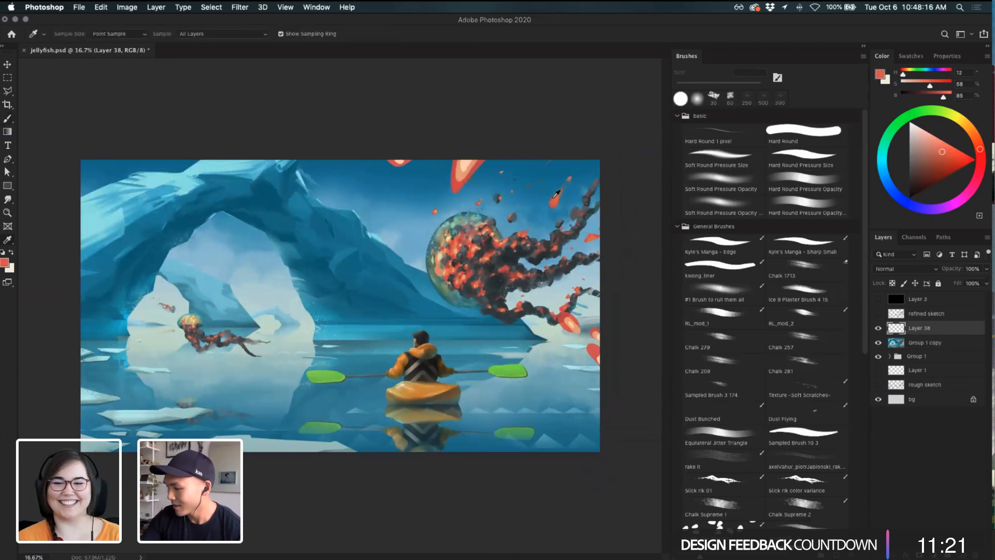
{"action": "left_click", "coordinate": [467, 159]}
{"action": "key", "text": "b"}
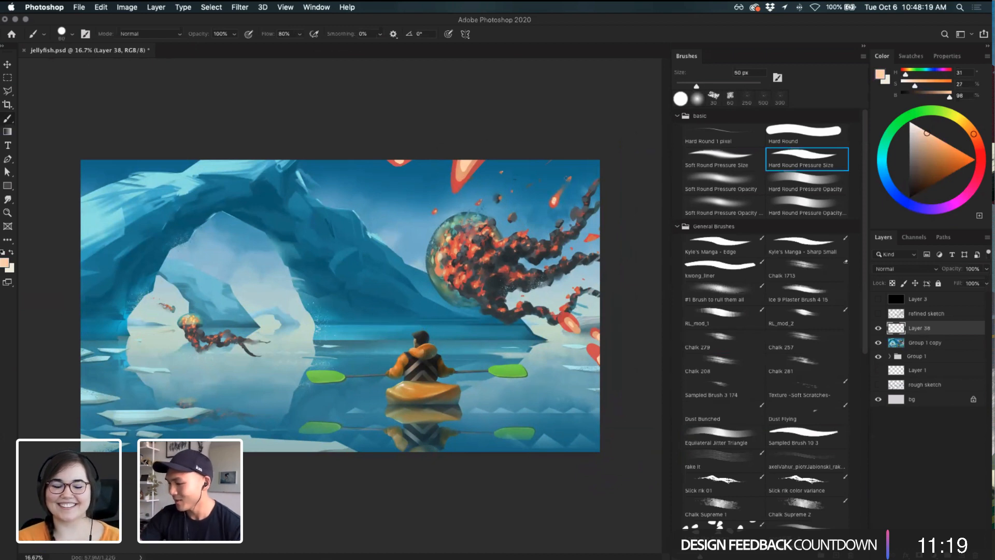
- Resample the ember's red, enlarge the brush to 125 px and paint a large ember at the canvas's lower edge beside the kayak's reflection
{"action": "left_click", "coordinate": [461, 181], "text": "alt"}
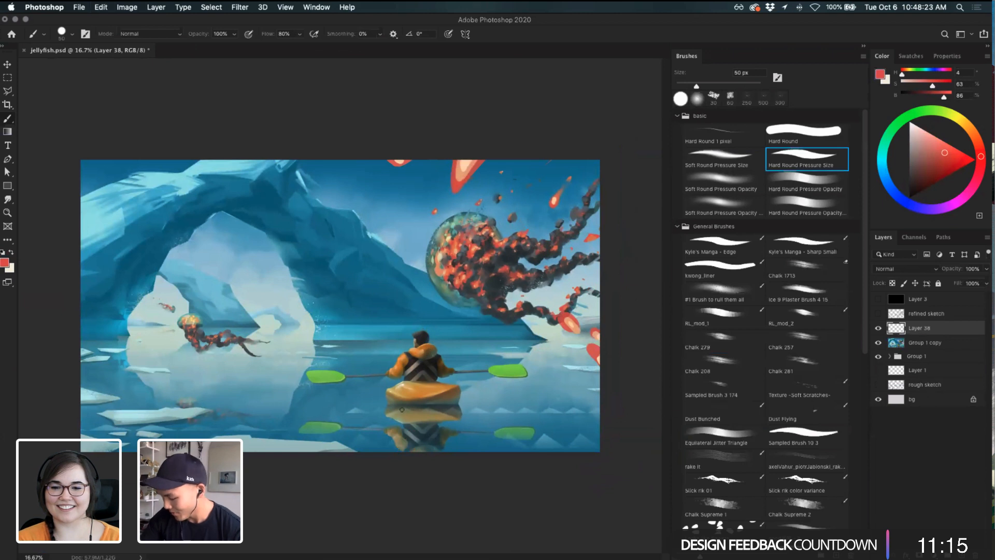
{"action": "key", "text": "bracketright"}
{"action": "key", "text": "bracketright"}
{"action": "key", "text": "bracketright"}
{"action": "key", "text": "bracketright"}
{"action": "key", "text": "bracketright"}
{"action": "key", "text": "bracketright"}
{"action": "left_click_drag", "start_coordinate": [343, 450], "coordinate": [396, 396]}
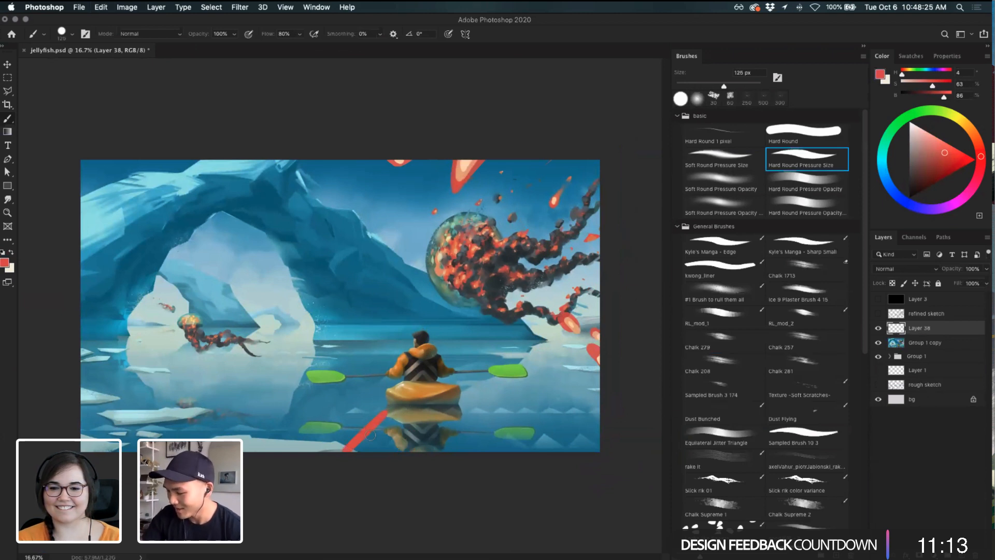
{"action": "key", "text": "super+z"}
{"action": "left_click", "coordinate": [348, 461]}
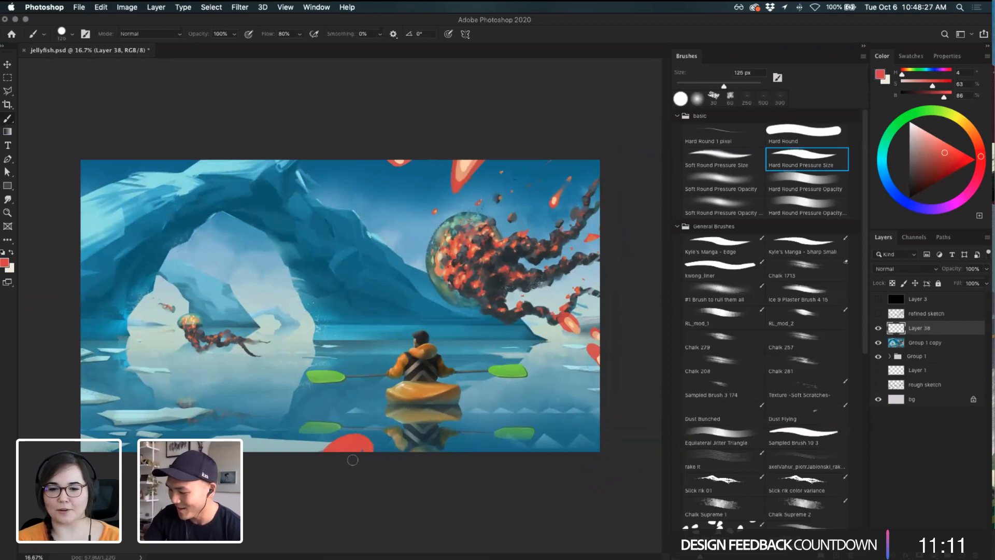
- Paint a peach and orange inner highlight in the large ember at the canvas's lower edge
{"action": "key", "text": "i"}
{"action": "left_click", "coordinate": [466, 163], "text": "alt"}
{"action": "left_click_drag", "start_coordinate": [347, 444], "coordinate": [363, 446]}
{"action": "left_click", "coordinate": [461, 236], "text": "alt"}
{"action": "key", "text": "super+z"}
{"action": "left_click", "coordinate": [478, 247], "text": "alt"}
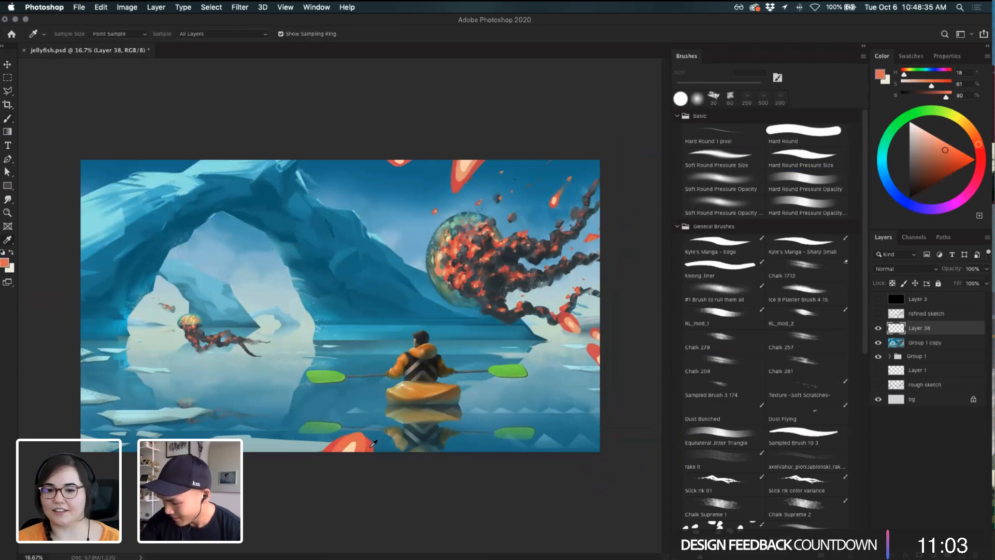
- Sample the lower ember's red and paint a smaller ember with a pale peach highlight between it and the kayak's reflection
{"action": "left_click", "coordinate": [363, 439], "text": "alt"}
{"action": "mouse_move", "coordinate": [363, 434]}
{"action": "left_mouse_down"}
{"action": "mouse_move", "coordinate": [373, 424]}
{"action": "mouse_move", "coordinate": [388, 430]}
{"action": "left_mouse_up"}
{"action": "key", "text": "super+z"}
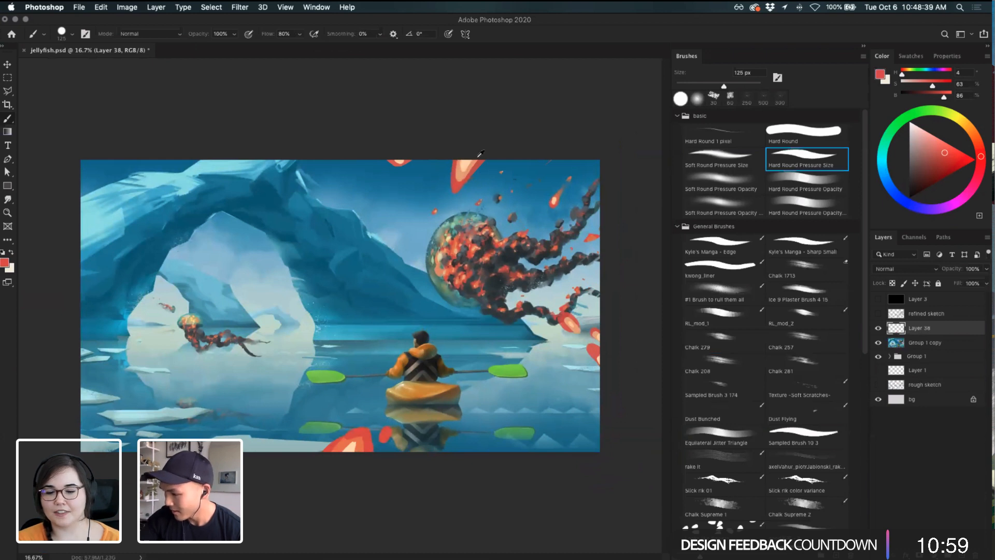
{"action": "left_click", "coordinate": [399, 380], "text": "alt"}
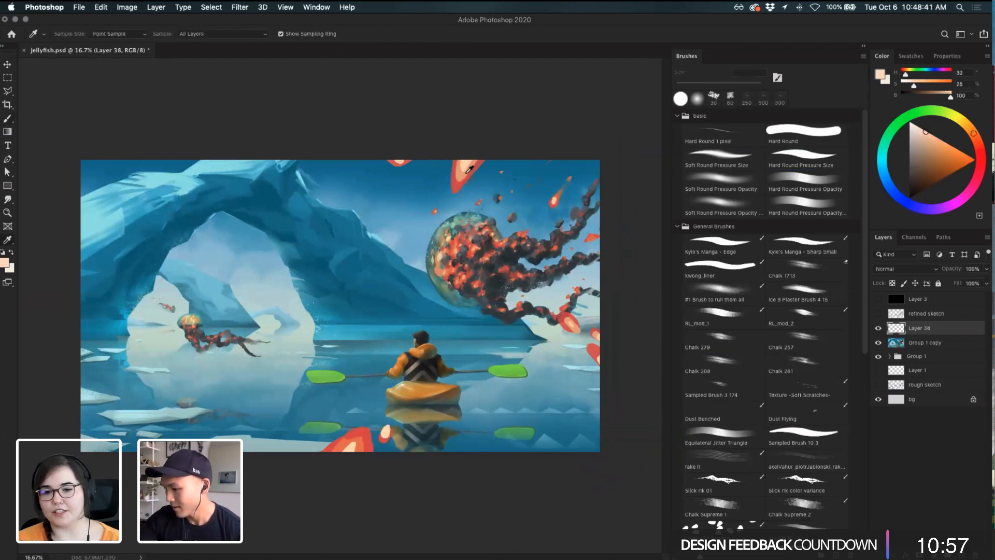
{"action": "left_click", "coordinate": [451, 228], "text": "alt"}
{"action": "left_click", "coordinate": [459, 177], "text": "alt"}
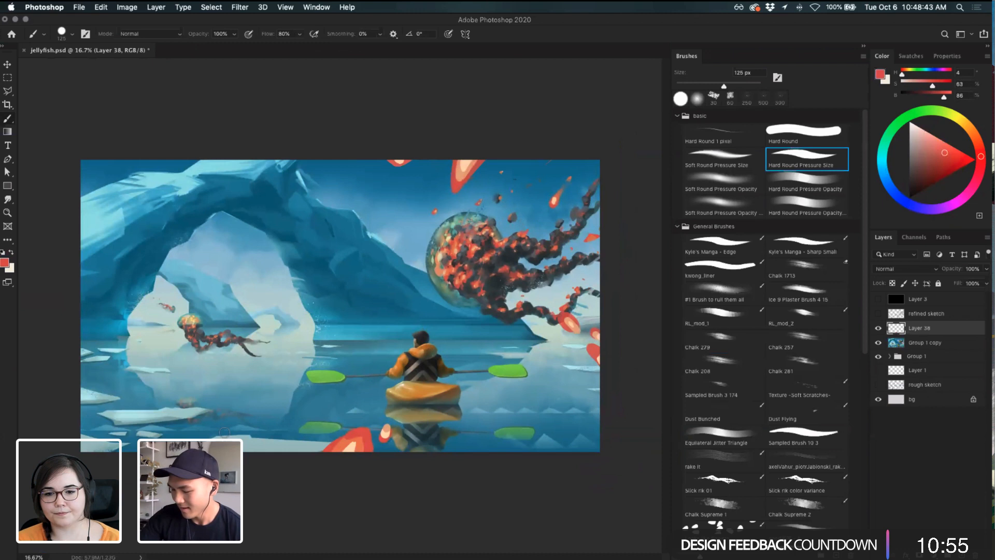
{"action": "key", "text": "super+z"}
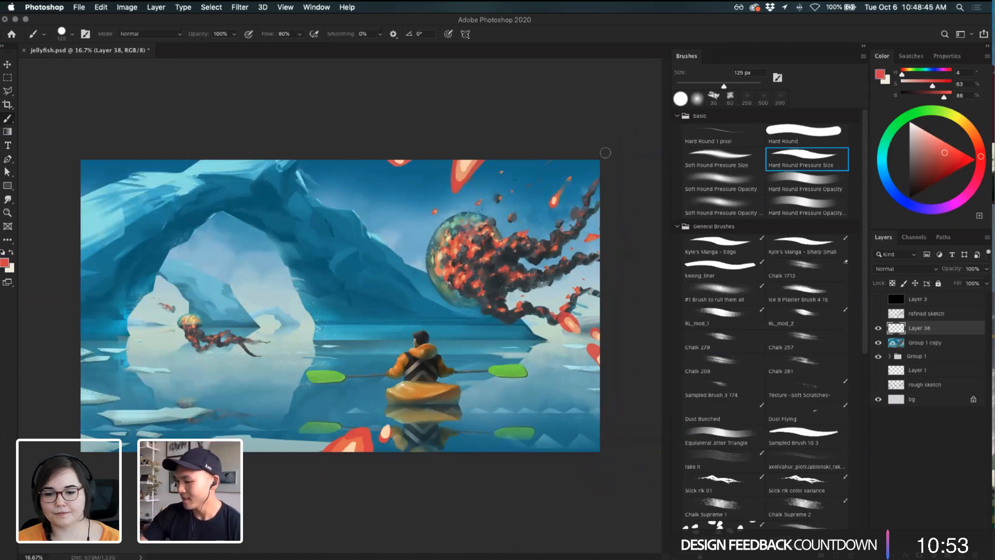
{"action": "mouse_move", "coordinate": [505, 340]}
{"action": "left_mouse_down"}
{"action": "mouse_move", "coordinate": [412, 220]}
{"action": "mouse_move", "coordinate": [459, 354]}
{"action": "left_mouse_up"}
{"action": "key", "text": "super+z"}
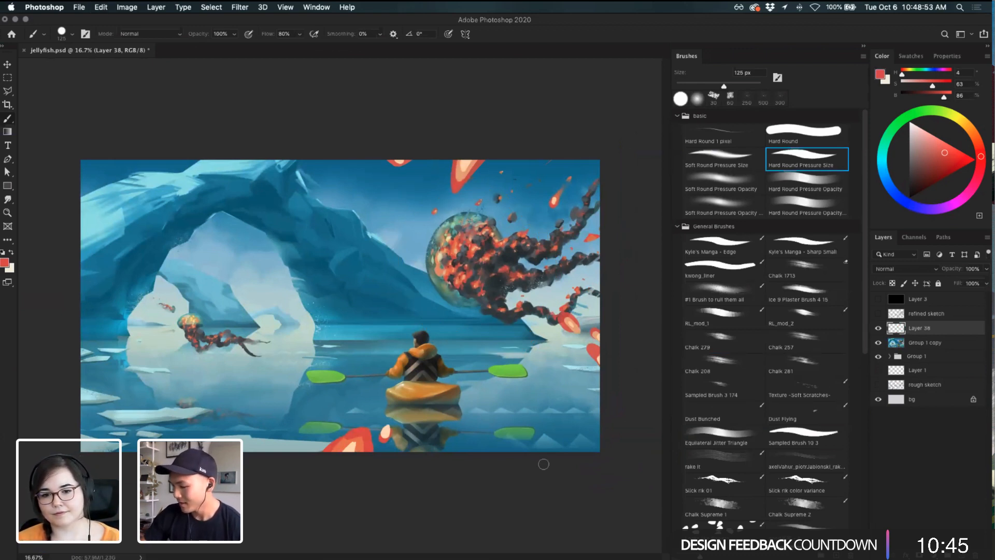
- Refine the smaller lower ember's highlight with a 45 px brush and paint a tiny red and peach ember on the water near the lower edge
{"action": "left_click", "coordinate": [355, 422], "text": "alt"}
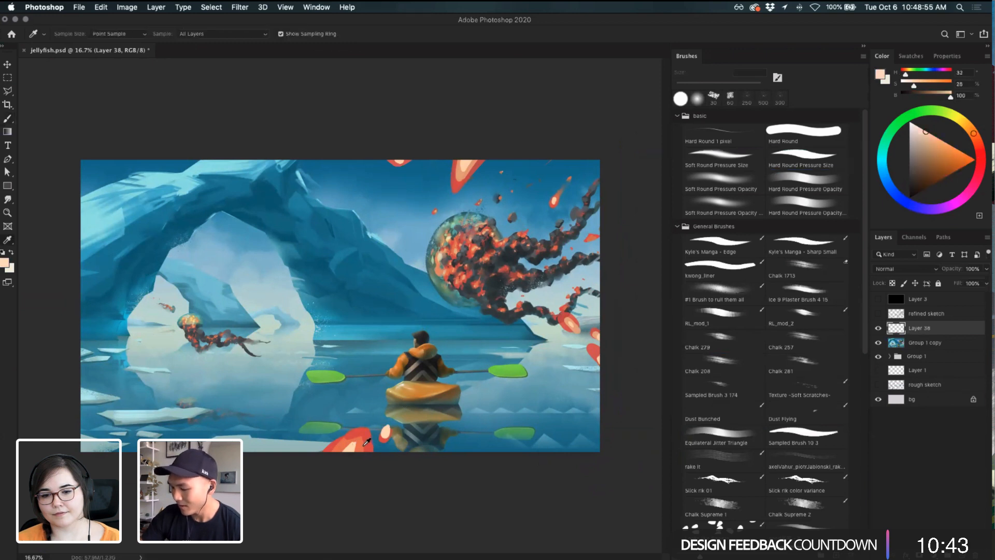
{"action": "key", "text": "bracketleft"}
{"action": "key", "text": "bracketleft"}
{"action": "key", "text": "bracketleft"}
{"action": "key", "text": "bracketleft"}
{"action": "key", "text": "bracketleft"}
{"action": "key", "text": "bracketleft"}
{"action": "key", "text": "bracketleft"}
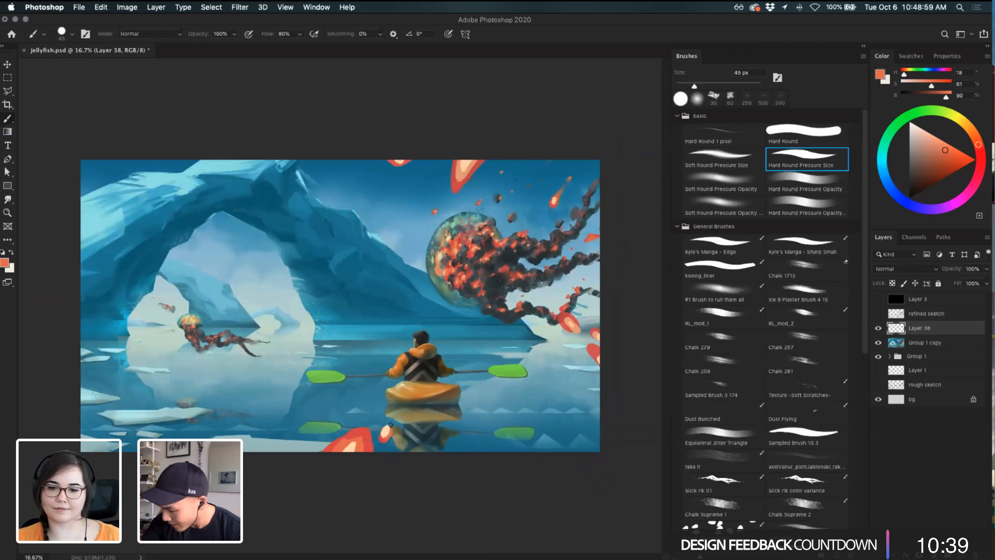
{"action": "left_click", "coordinate": [362, 435], "text": "alt"}
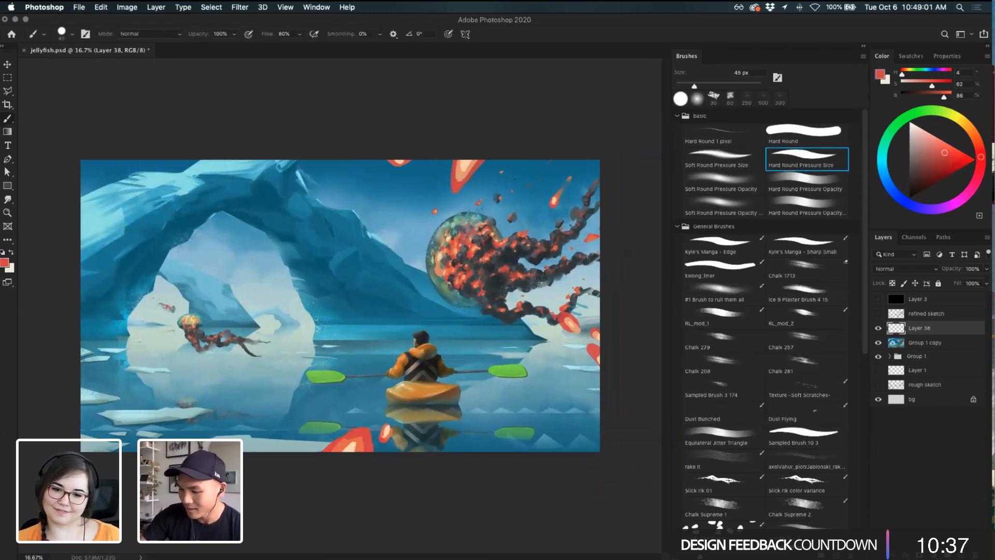
{"action": "left_click", "coordinate": [577, 321], "text": "alt"}
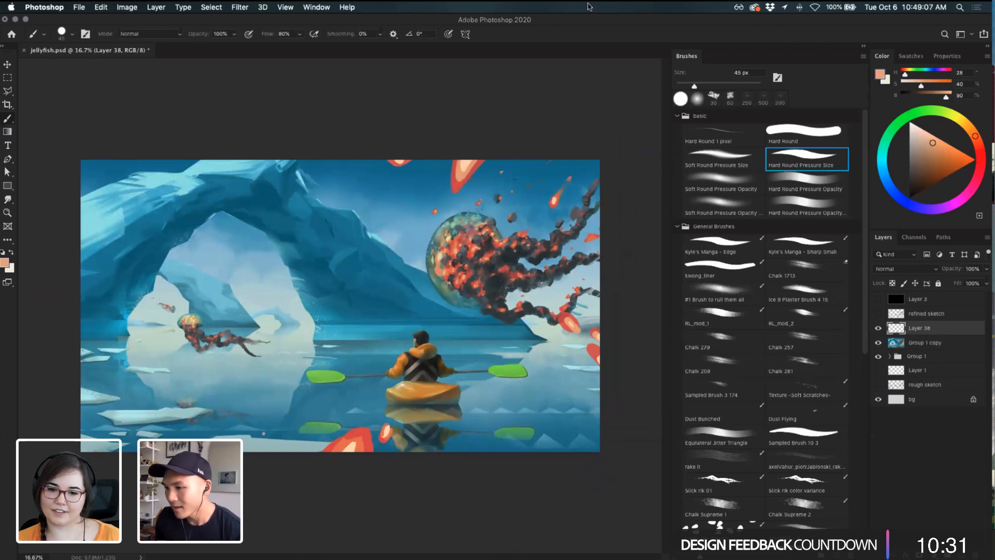
- Apply a Lens Blur with radius 63 and rotation 79 to the foreground ember layer
{"action": "left_click", "coordinate": [239, 7]}
{"action": "mouse_move", "coordinate": [266, 122]}
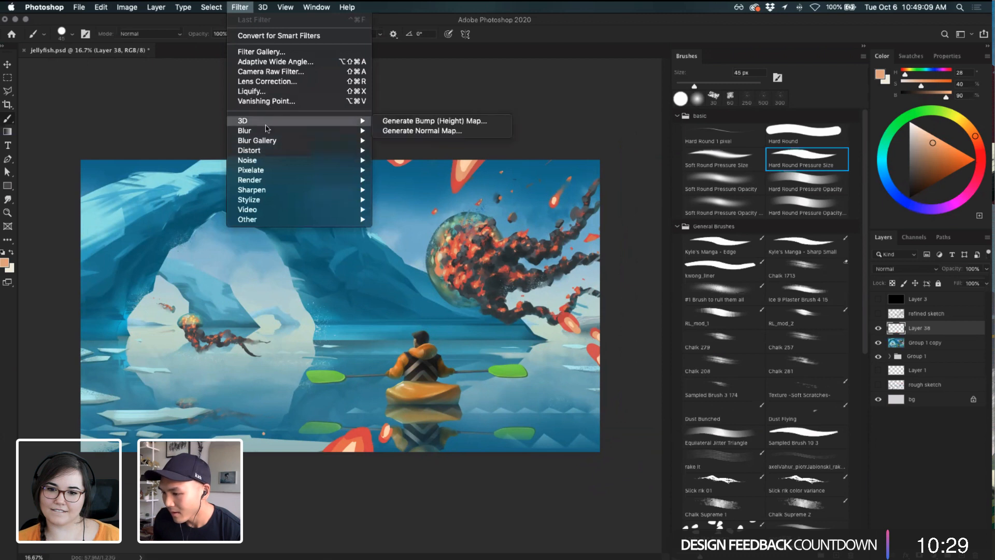
{"action": "mouse_move", "coordinate": [284, 136]}
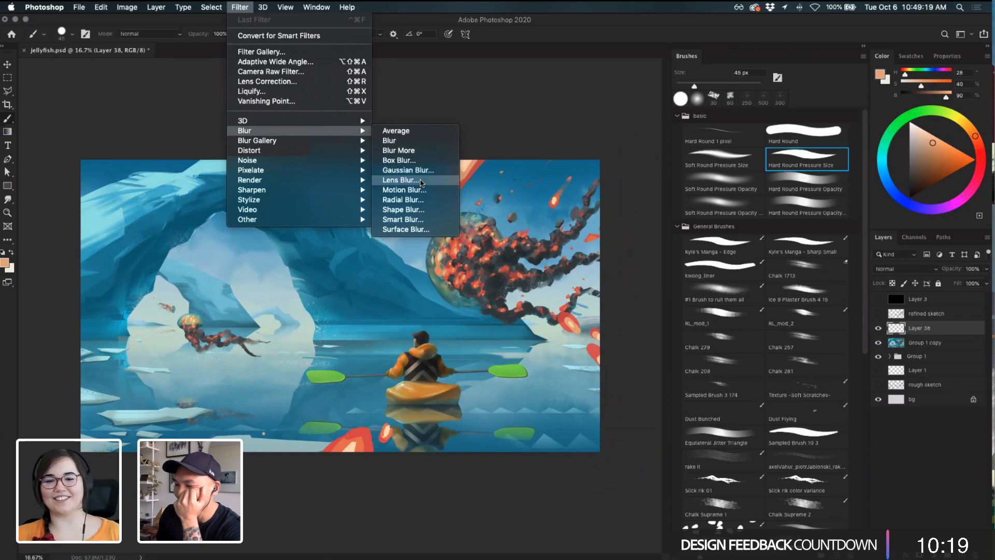
{"action": "left_click", "coordinate": [420, 182]}
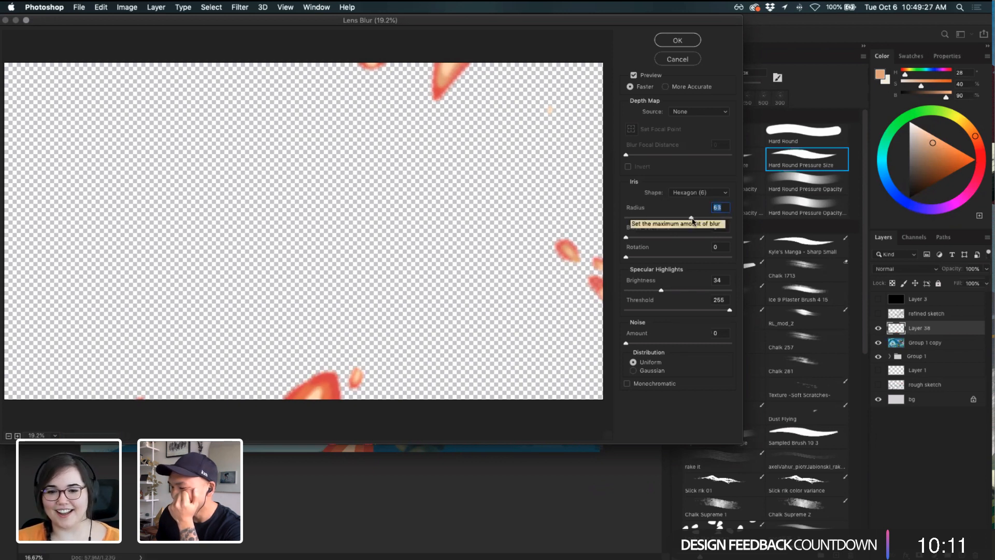
{"action": "left_click", "coordinate": [659, 256]}
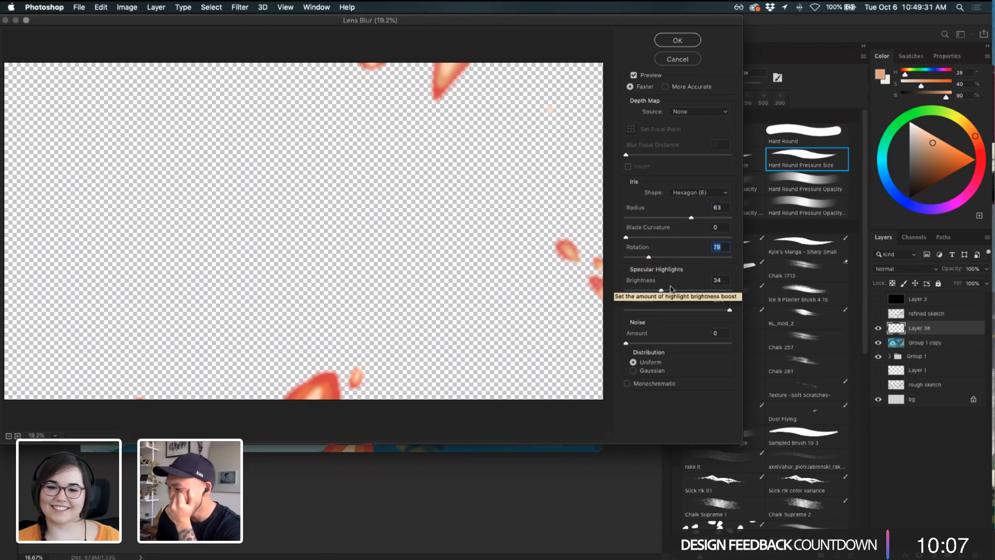
{"action": "left_click", "coordinate": [679, 40]}
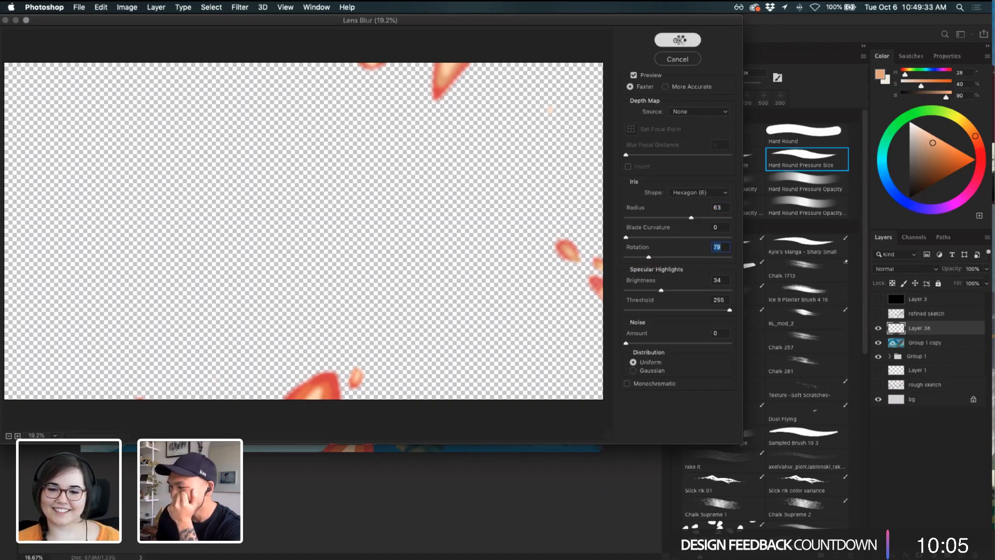
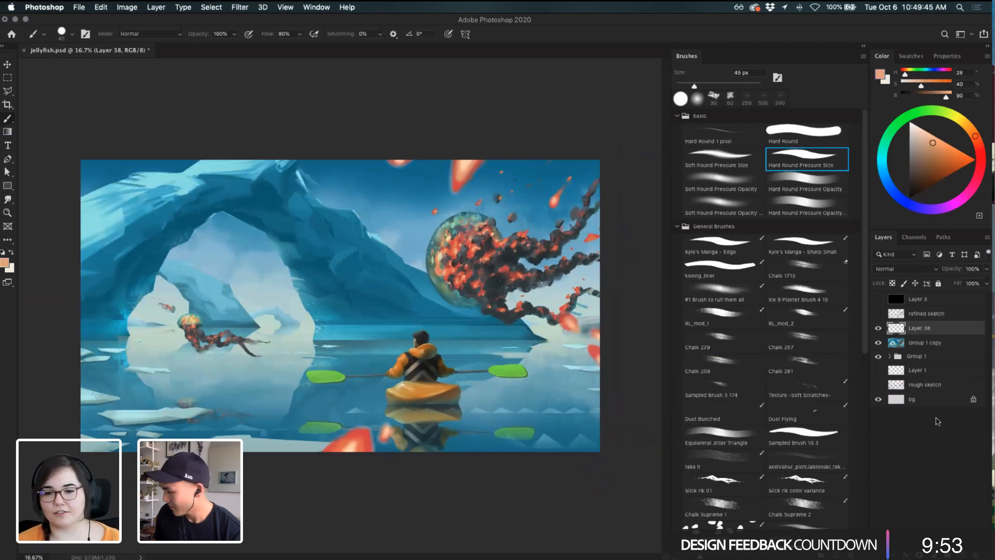
- Fade the small ember beside the kayak's reflection using a 150 px Soft Round Pressure Opacity eraser
{"action": "key", "text": "e"}
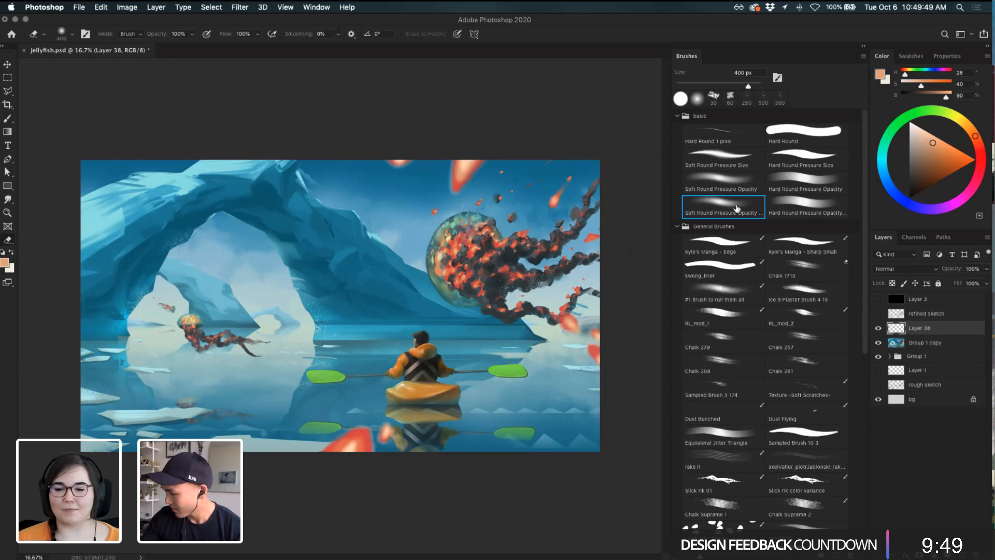
{"action": "left_click_drag", "start_coordinate": [368, 420], "coordinate": [377, 470]}
{"action": "key", "text": "super+z"}
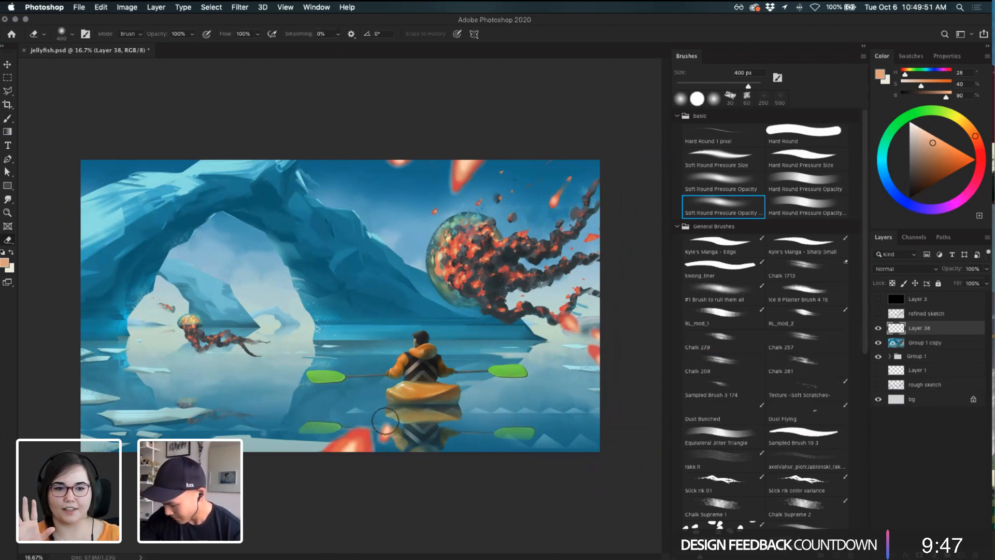
{"action": "key", "text": "["}
{"action": "key", "text": "["}
{"action": "key", "text": "["}
{"action": "key", "text": "["}
{"action": "key", "text": "["}
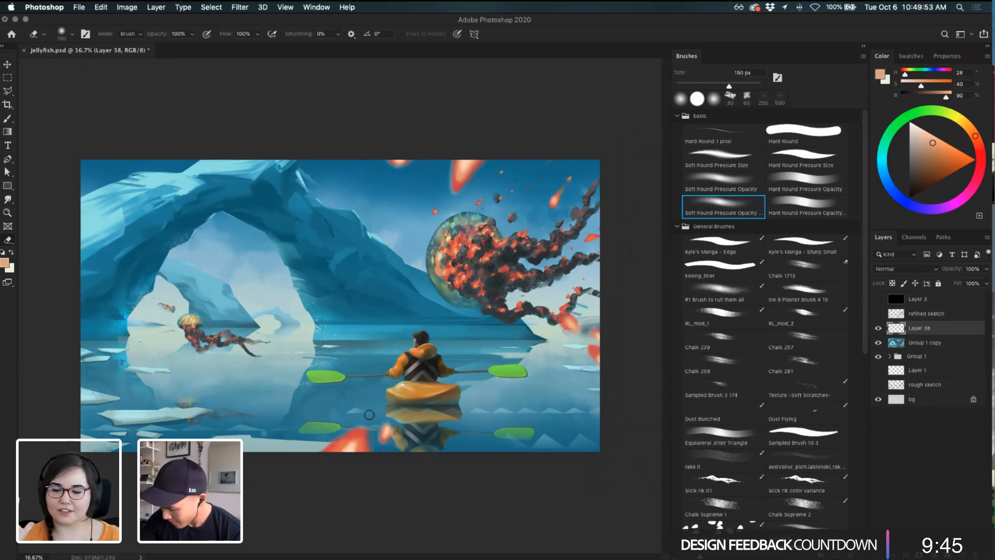
{"action": "key", "text": "super+z"}
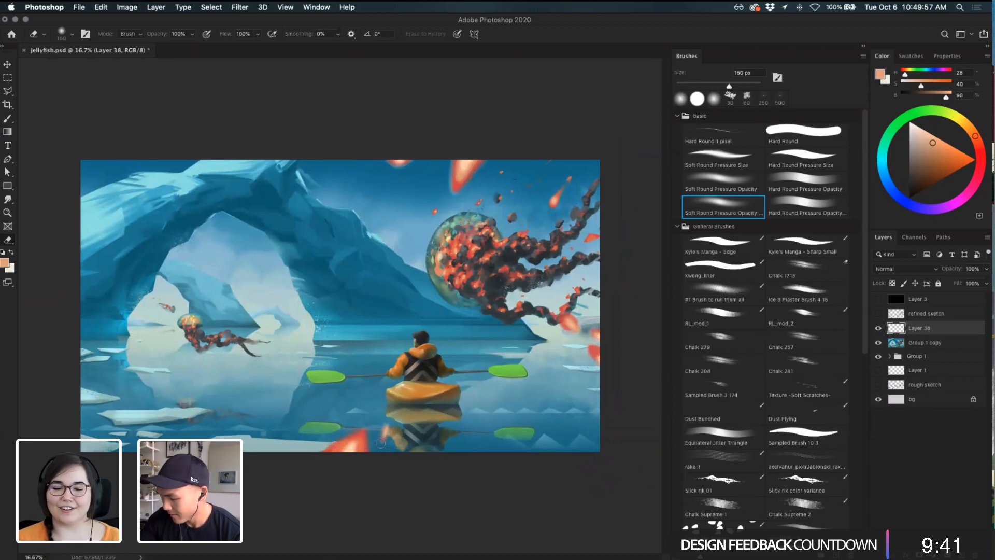
- Soften the large ember at the canvas's upper edge with the soft eraser, undoing unwanted strokes
{"action": "left_click_drag", "start_coordinate": [454, 211], "coordinate": [460, 161]}
{"action": "key", "text": "super+z"}
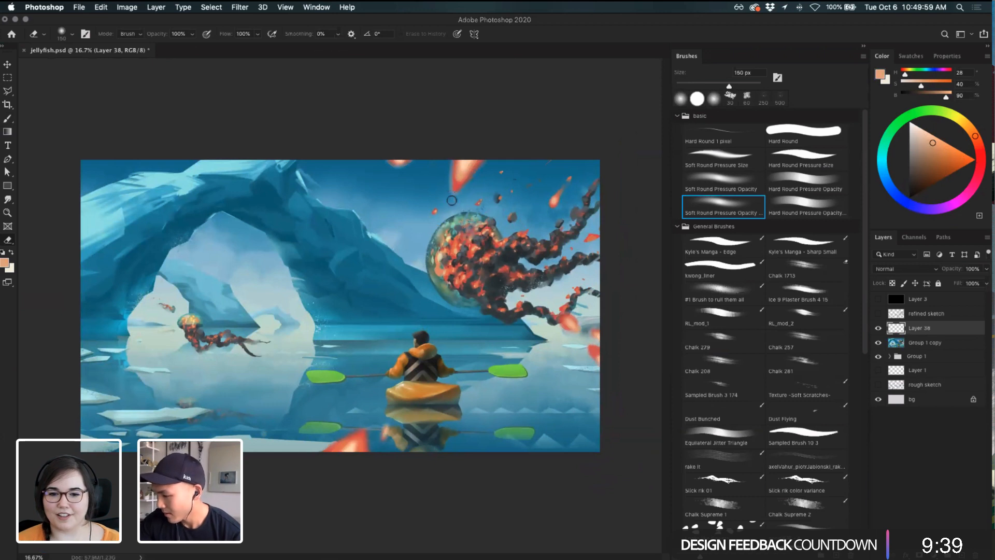
{"action": "left_click_drag", "start_coordinate": [452, 202], "coordinate": [461, 160]}
{"action": "key", "text": "super+z"}
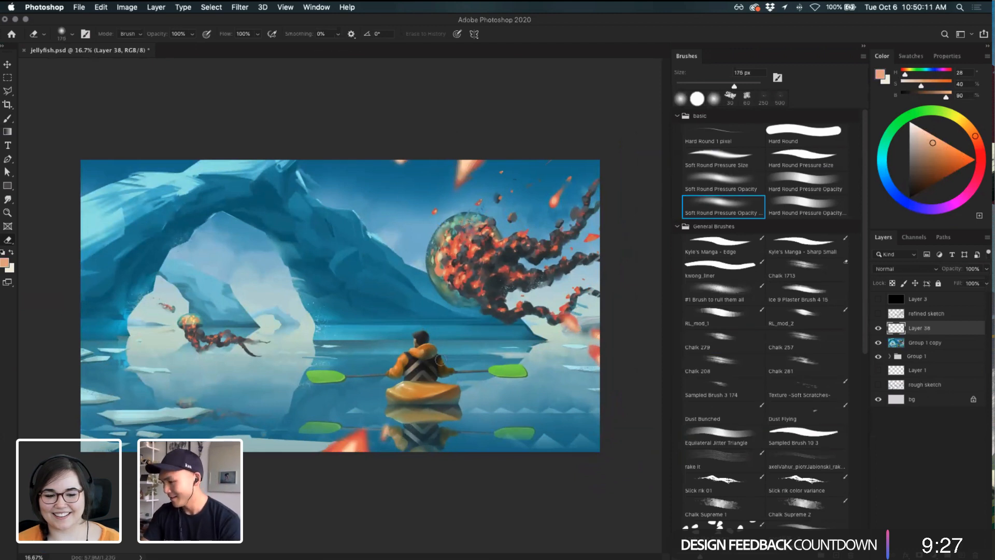
- Enlarge the soft eraser to 600 px and further fade the blurred foreground embers
{"action": "key", "text": "bracketright"}
{"action": "key", "text": "bracketright"}
{"action": "key", "text": "bracketright"}
{"action": "key", "text": "bracketright"}
{"action": "key", "text": "bracketright"}
{"action": "key", "text": "bracketright"}
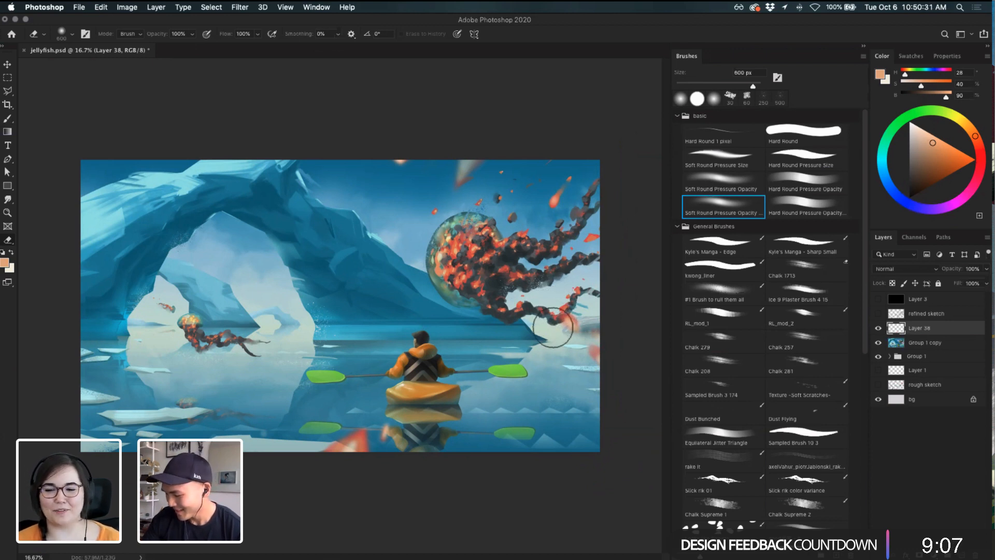
- Compare the painting with the merged Group 1 copy layer hidden and shown, and delete that layer
{"action": "key", "text": "v"}
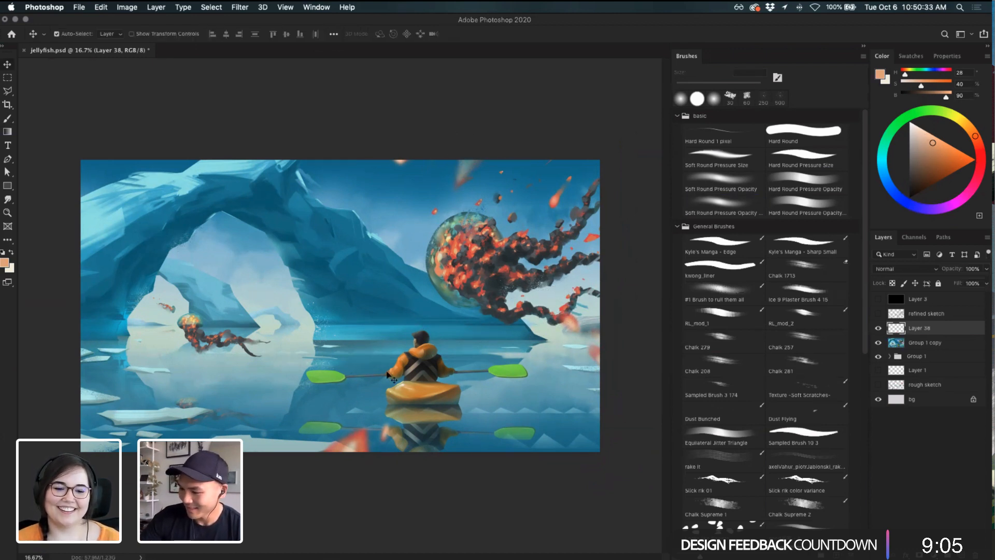
{"action": "left_click", "coordinate": [291, 317]}
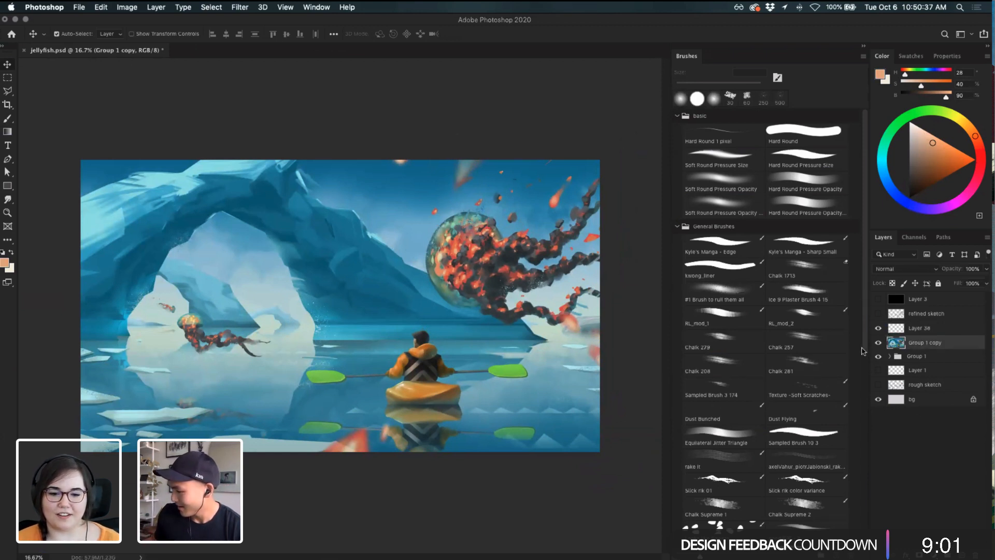
{"action": "left_click", "coordinate": [877, 342]}
{"action": "left_click", "coordinate": [878, 342]}
{"action": "left_click", "coordinate": [878, 343]}
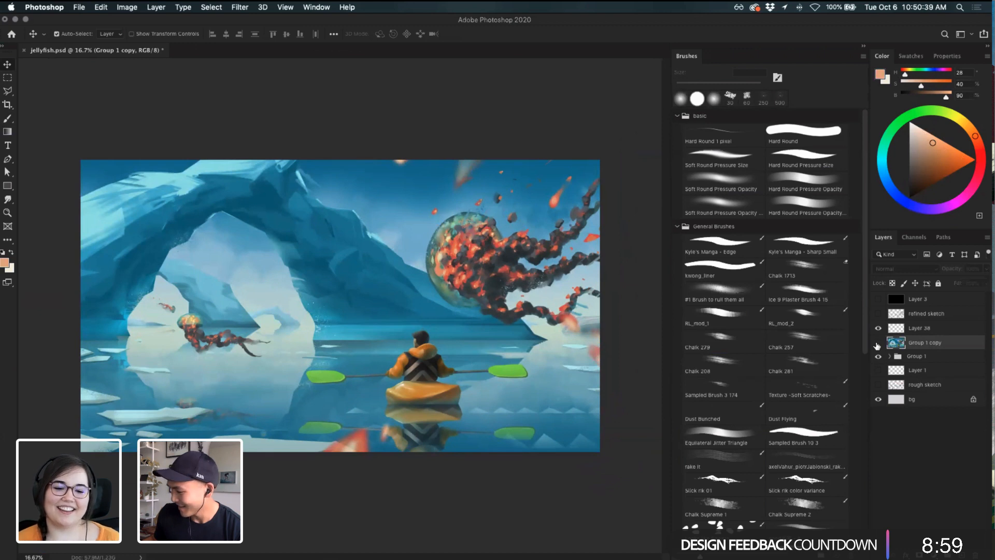
{"action": "key", "text": "Delete"}
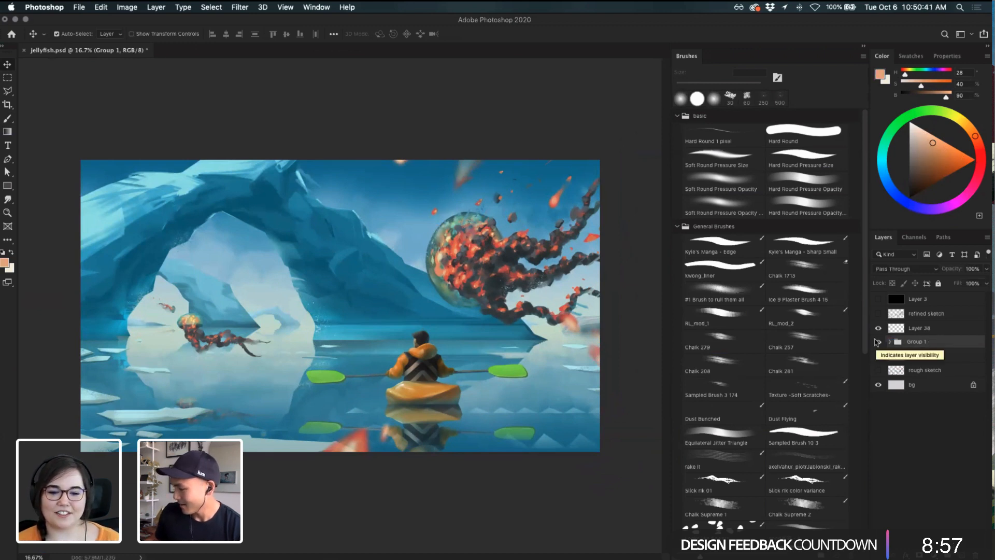
- Unlock transparent pixels on distant iceberg layer 3 and apply a Gaussian Blur with a 4.3-pixel radius
{"action": "left_click", "coordinate": [286, 315]}
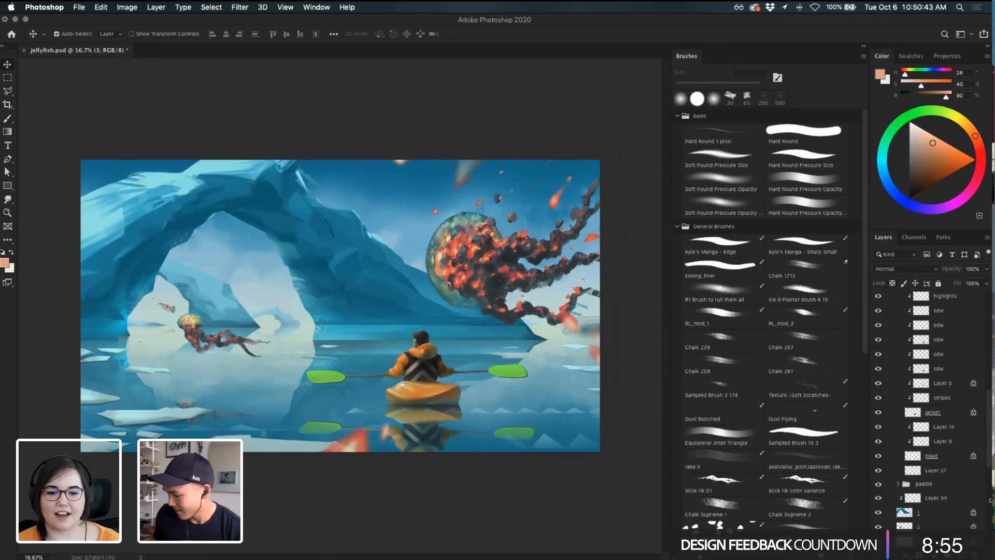
{"action": "left_click", "coordinate": [892, 284]}
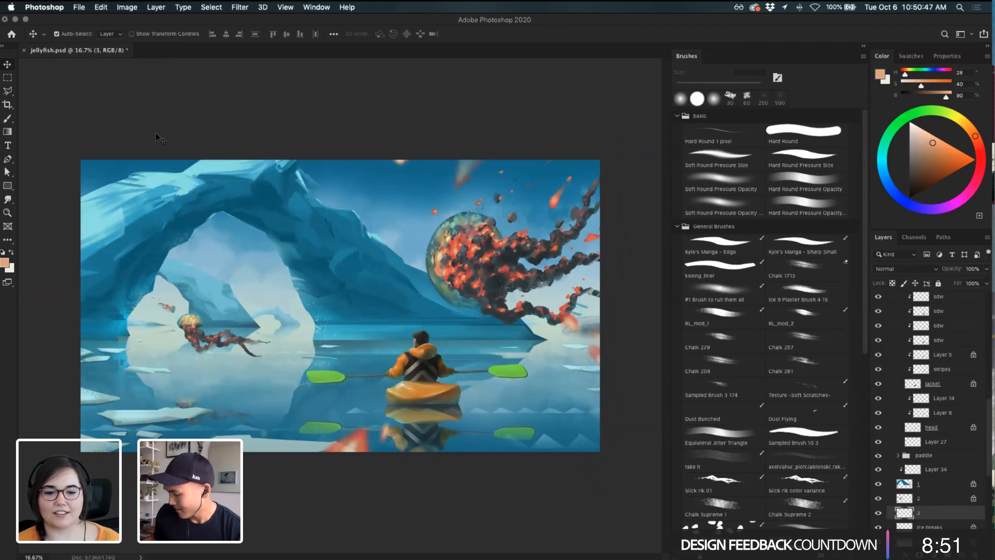
{"action": "left_click", "coordinate": [240, 7]}
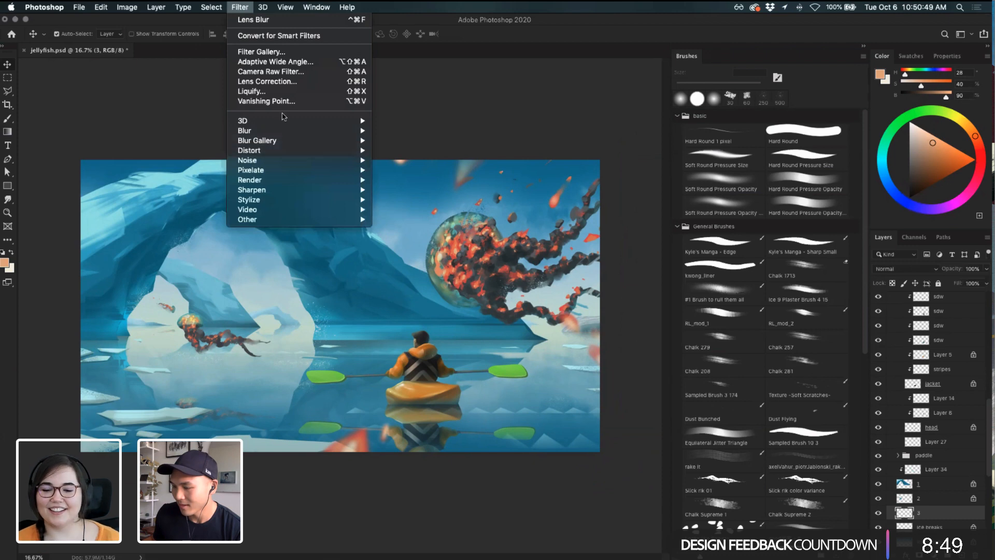
{"action": "mouse_move", "coordinate": [278, 132]}
{"action": "left_click", "coordinate": [407, 170]}
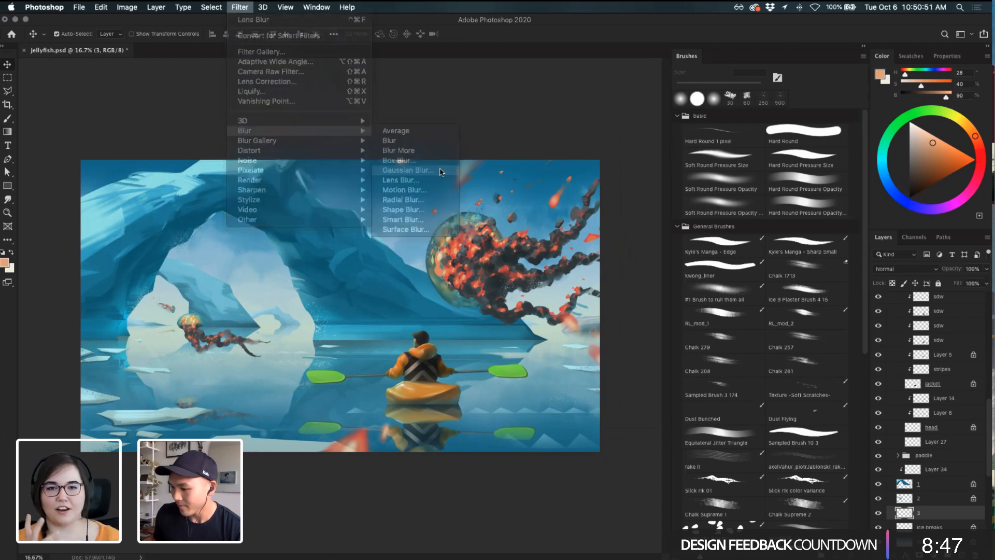
{"action": "left_click_drag", "start_coordinate": [894, 316], "coordinate": [583, 252]}
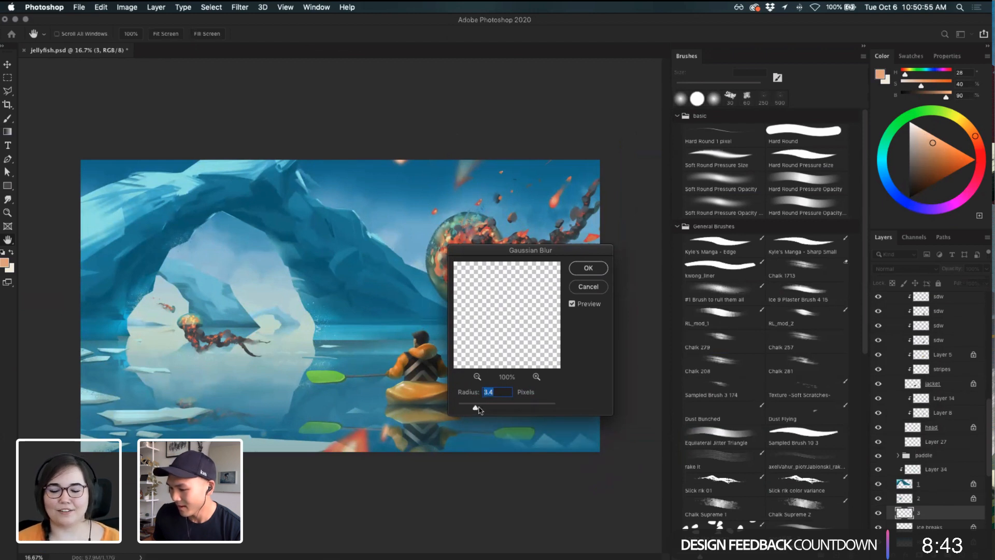
{"action": "left_click_drag", "start_coordinate": [479, 410], "coordinate": [481, 409]}
{"action": "left_click_drag", "start_coordinate": [573, 250], "coordinate": [734, 230]}
{"action": "left_click", "coordinate": [748, 252]}
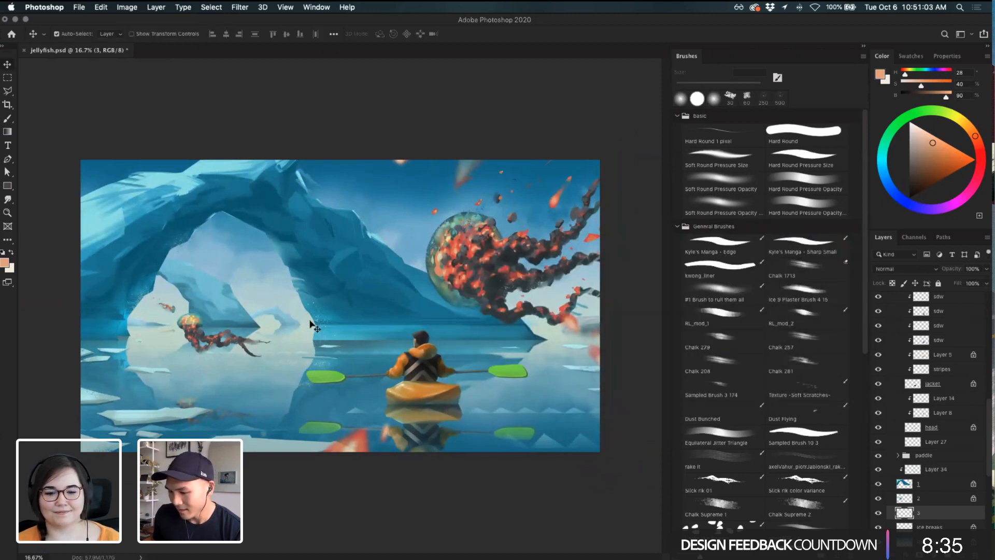
- Apply a Gaussian Blur with a 2-pixel radius to iceberg layer 2 inside the arch
{"action": "left_click", "coordinate": [232, 305]}
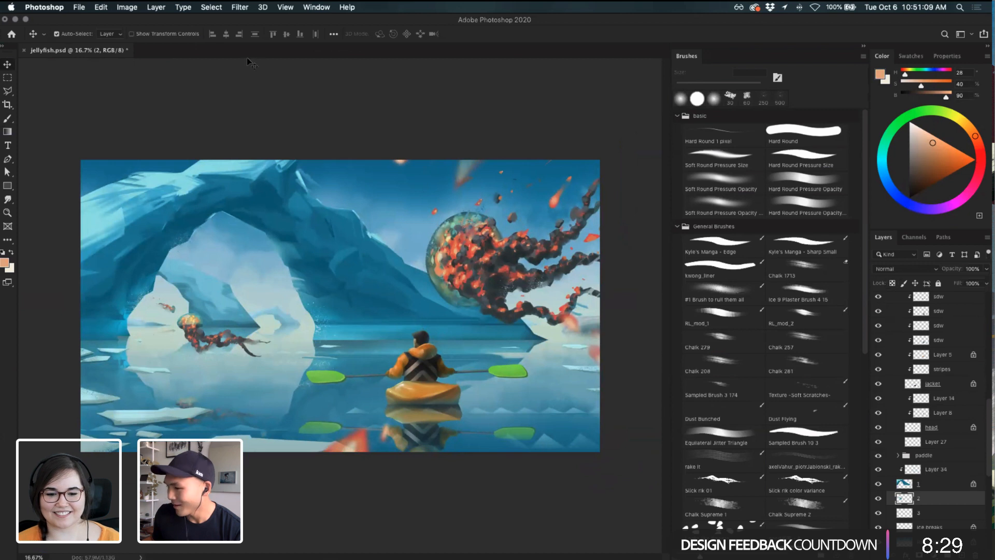
{"action": "left_click", "coordinate": [240, 8]}
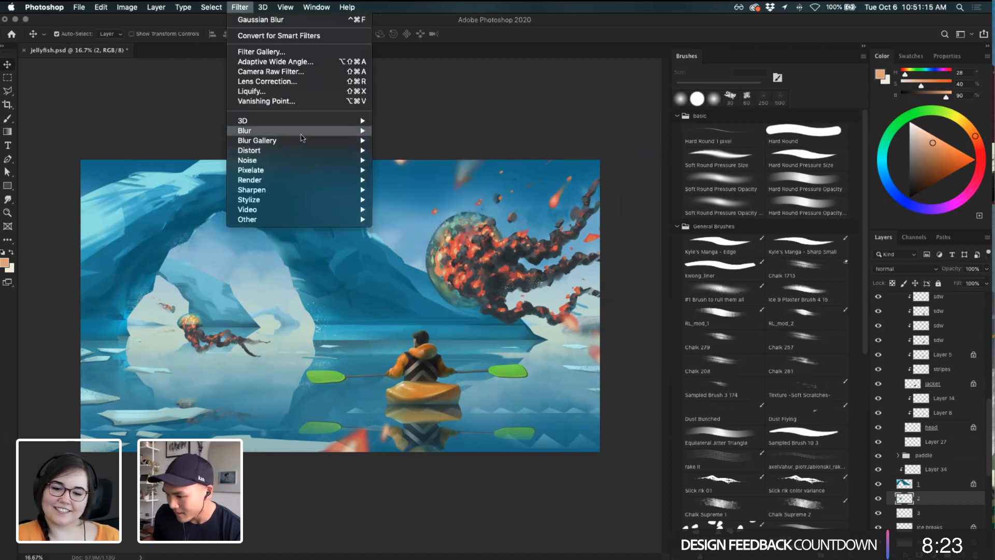
{"action": "mouse_move", "coordinate": [301, 134]}
{"action": "left_click", "coordinate": [407, 171]}
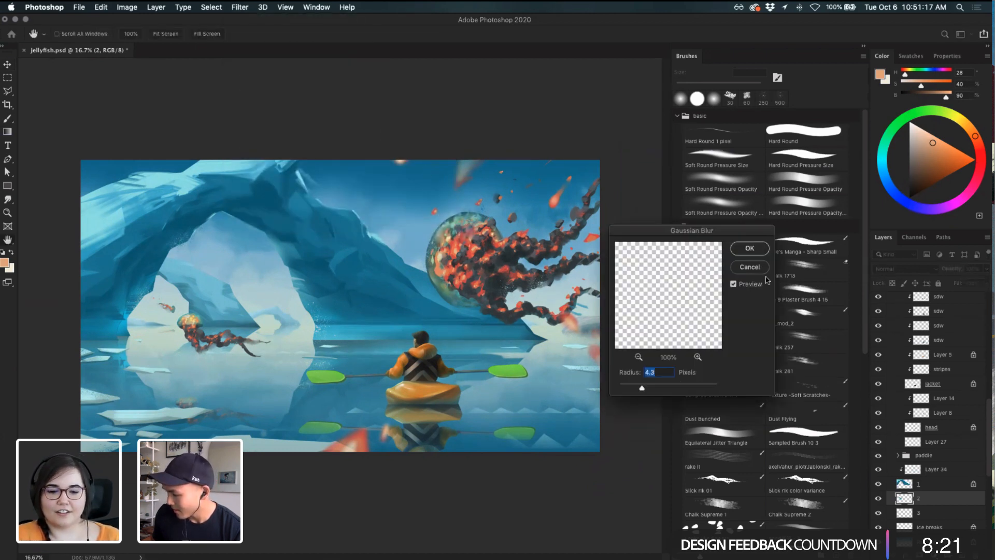
{"action": "type", "text": "2"}
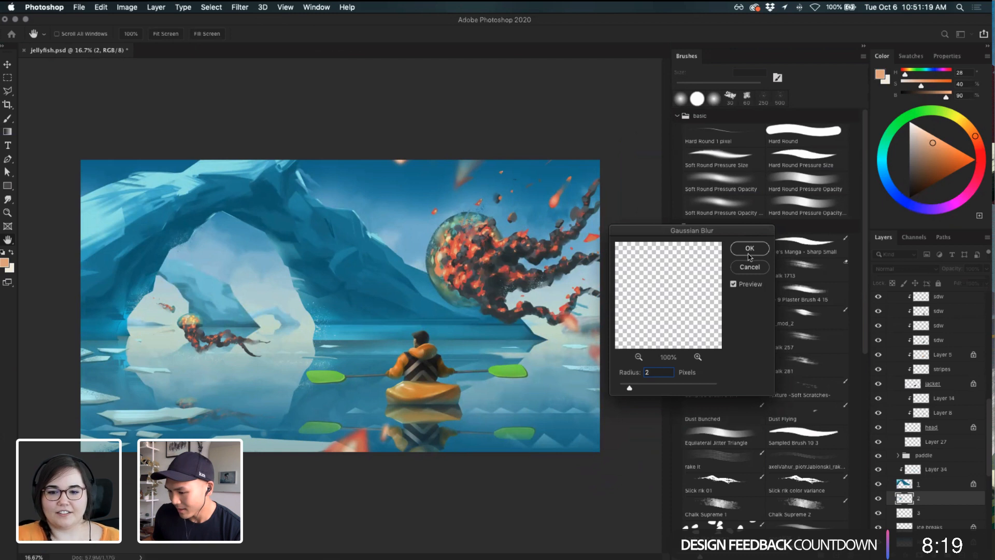
{"action": "left_click", "coordinate": [749, 249]}
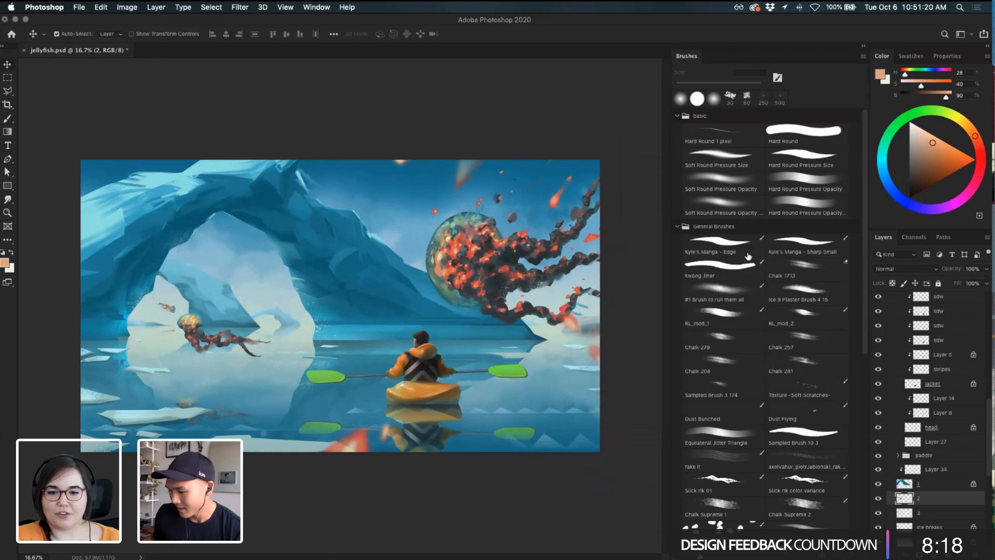
- Apply a Gaussian Blur with a 4-pixel radius to the distant iceberg's reflection layer, 3 copy
{"action": "left_click", "coordinate": [288, 330]}
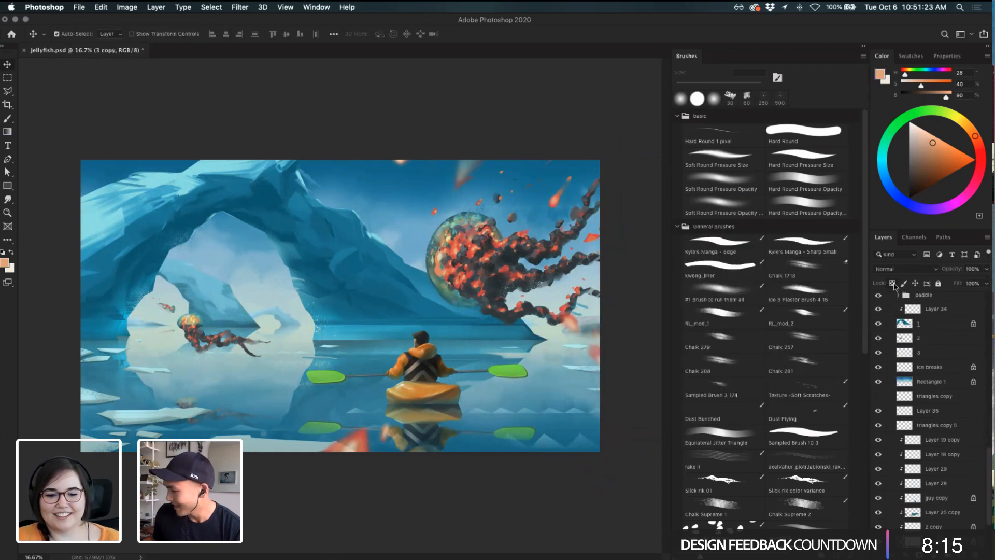
{"action": "left_click", "coordinate": [238, 7]}
{"action": "mouse_move", "coordinate": [268, 134]}
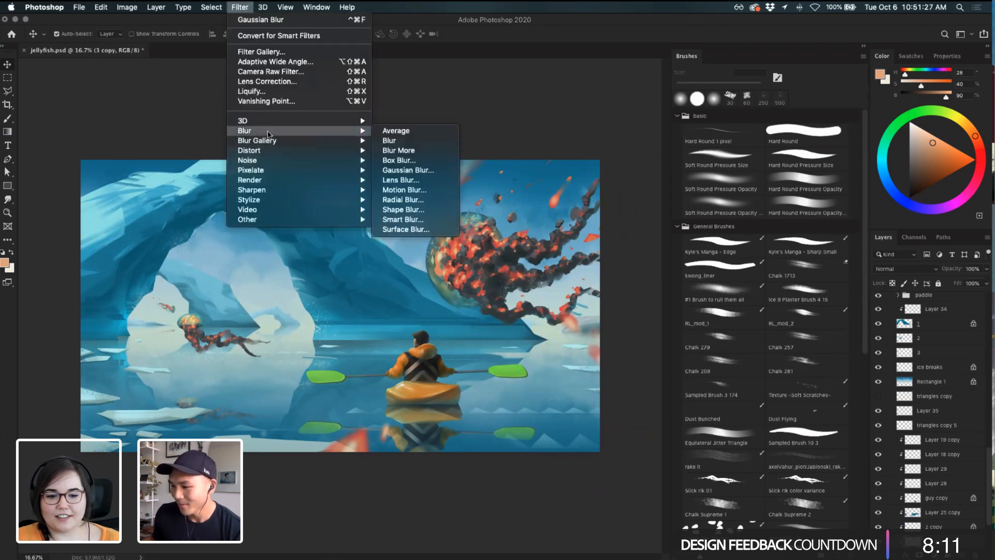
{"action": "left_click", "coordinate": [407, 170]}
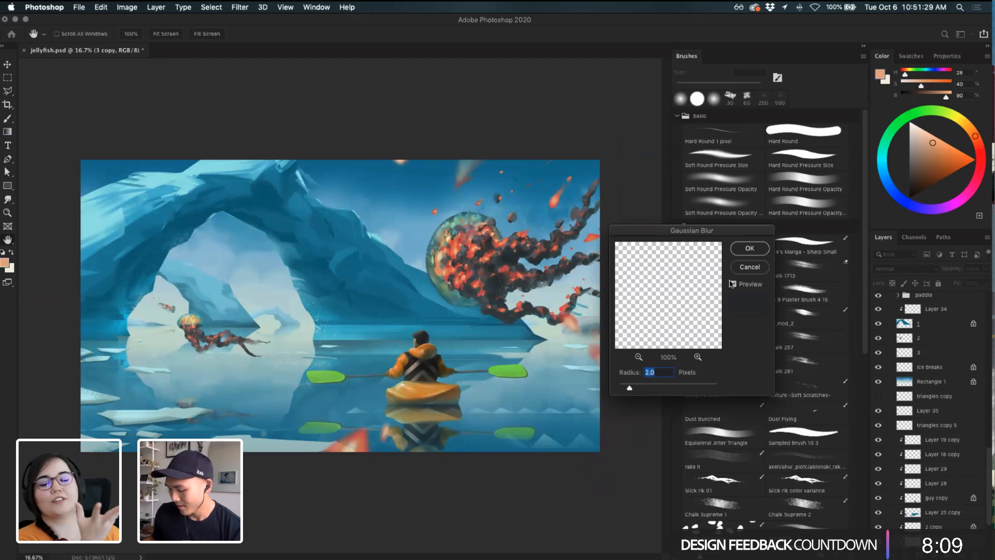
{"action": "type", "text": "4"}
{"action": "left_click", "coordinate": [750, 249]}
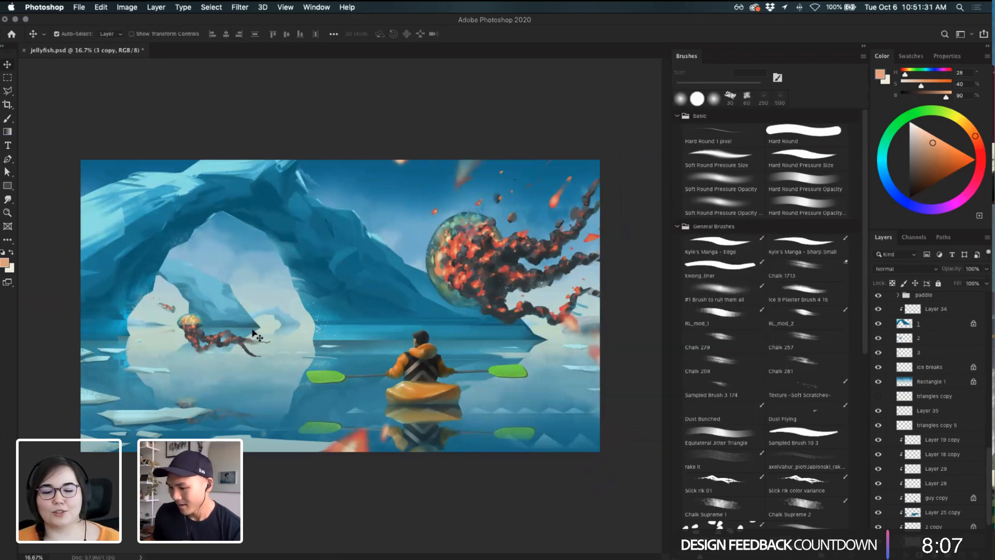
- Unlock transparent pixels on reflection layer 2 copy and apply a Gaussian Blur with a 4-pixel radius
{"action": "left_click", "coordinate": [252, 332]}
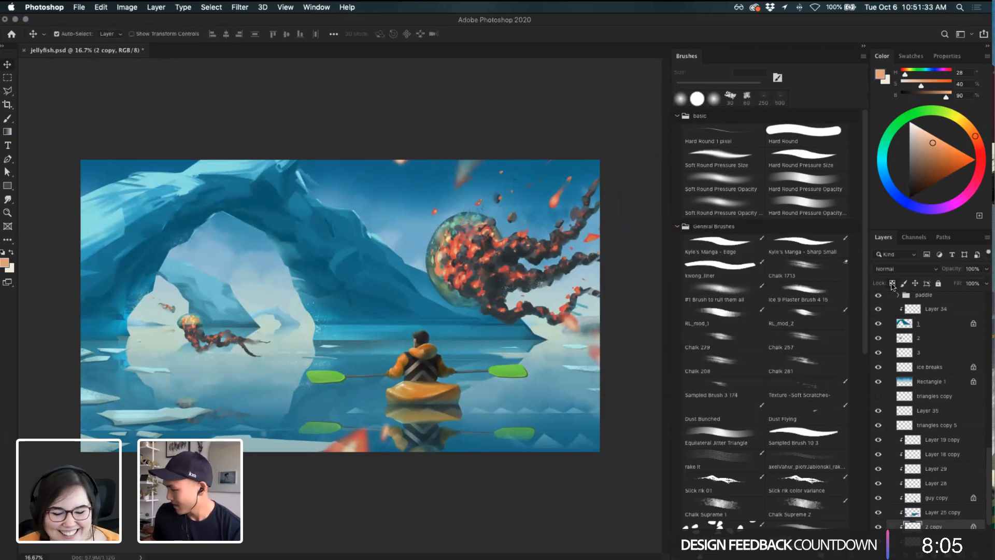
{"action": "left_click", "coordinate": [892, 284]}
{"action": "left_click", "coordinate": [240, 6]}
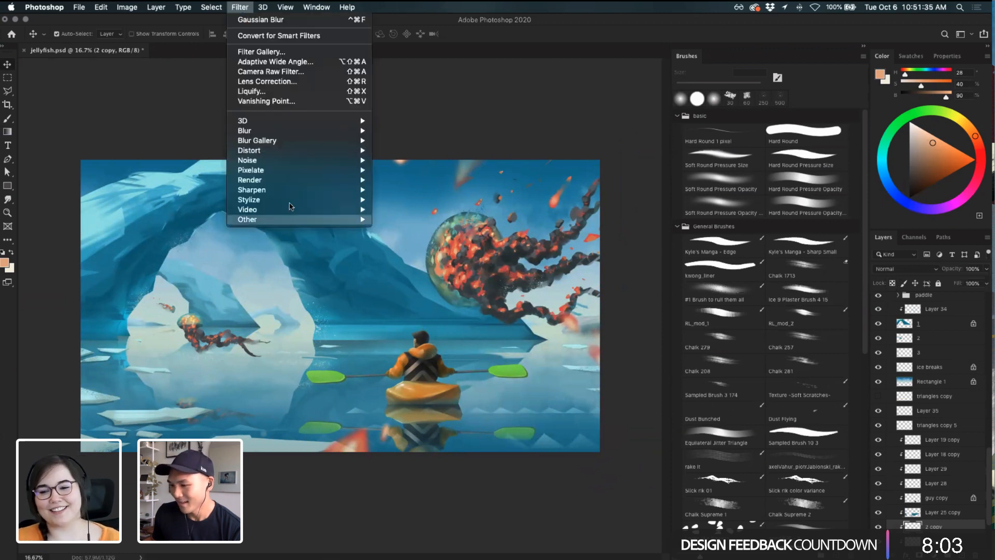
{"action": "mouse_move", "coordinate": [293, 133]}
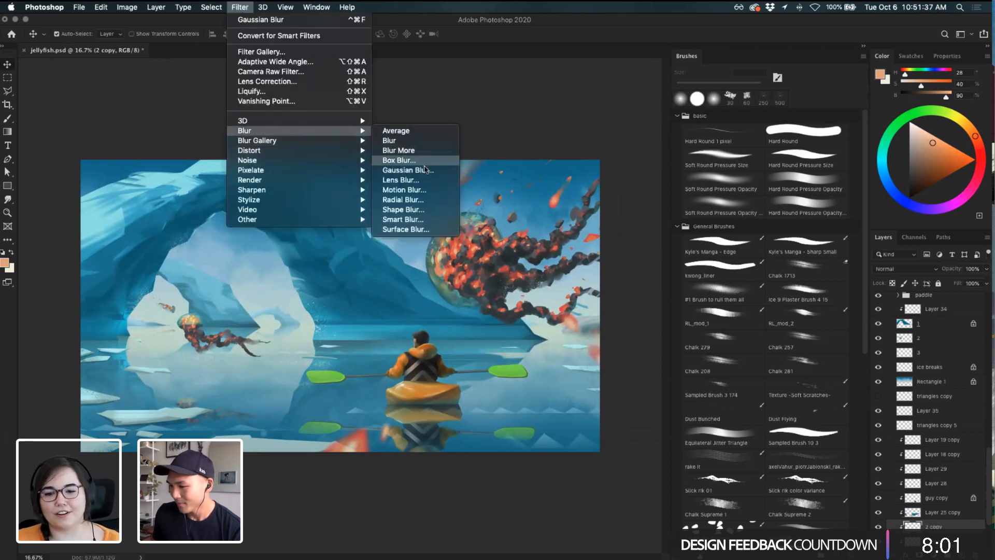
{"action": "left_click", "coordinate": [420, 170]}
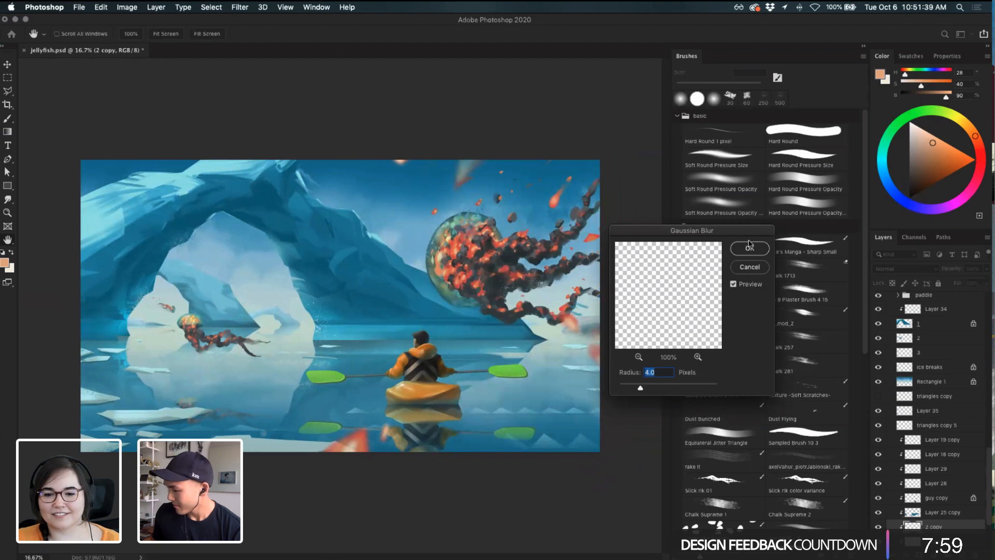
{"action": "left_click", "coordinate": [750, 247]}
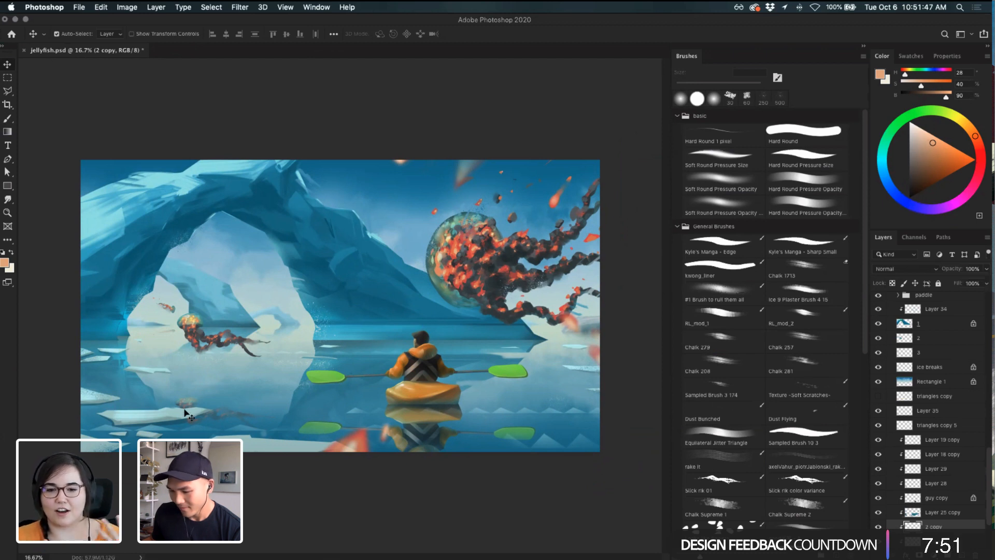
- Fade the embers at the canvas's lower and upper edges on Layer 38 with the 600 px soft eraser, comparing before and after
{"action": "key", "text": "b"}
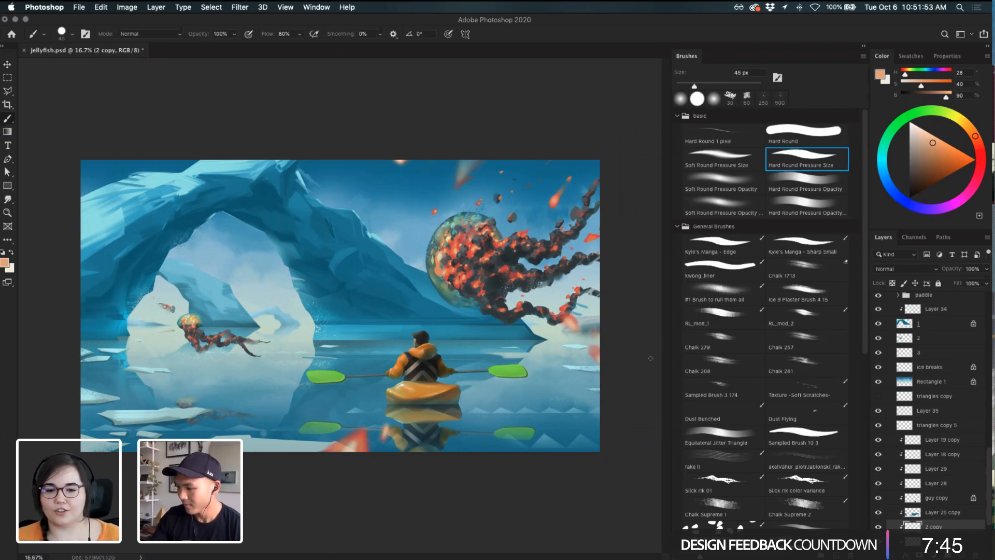
{"action": "left_click", "coordinate": [360, 442], "text": "super"}
{"action": "key", "text": "e"}
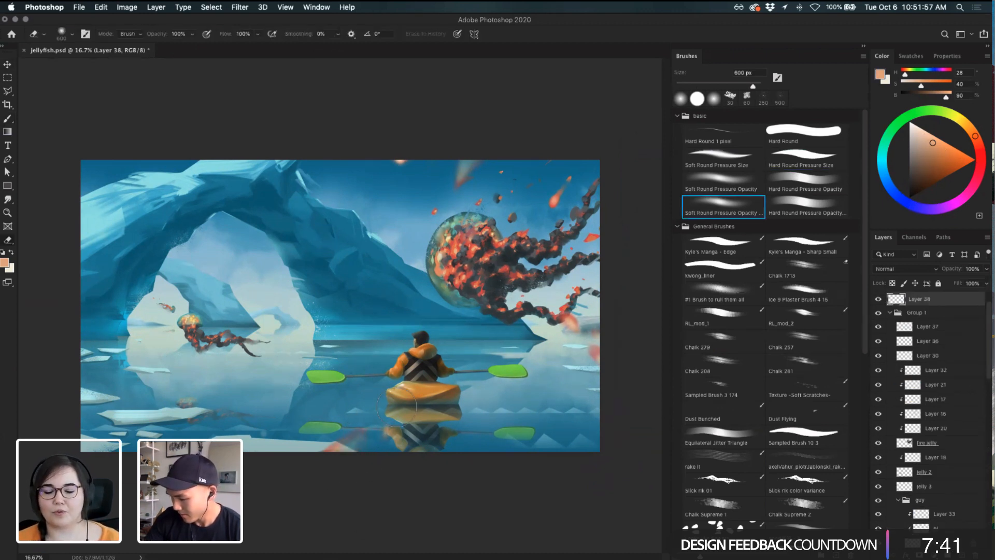
{"action": "left_click", "coordinate": [476, 166]}
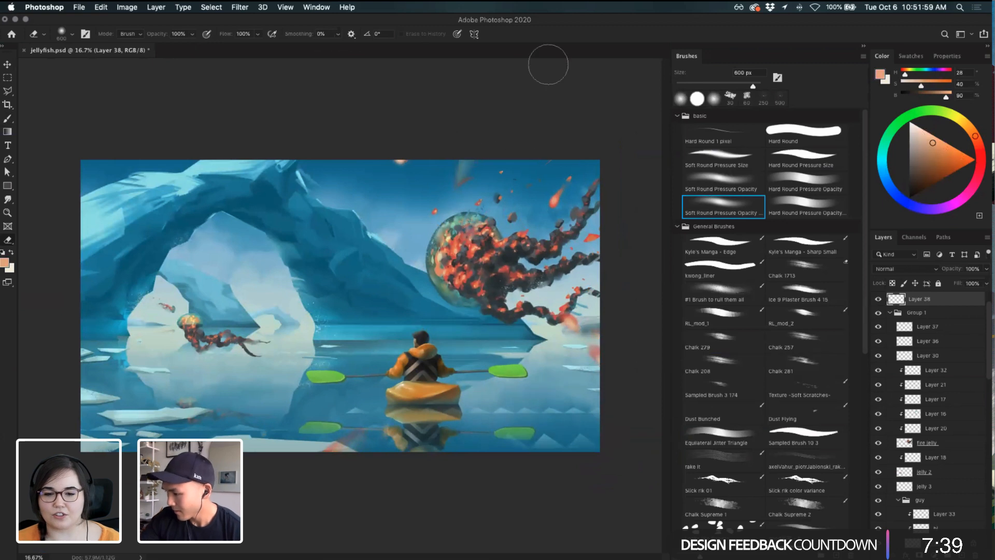
{"action": "key", "text": "super+z"}
{"action": "key", "text": "super+shift+z"}
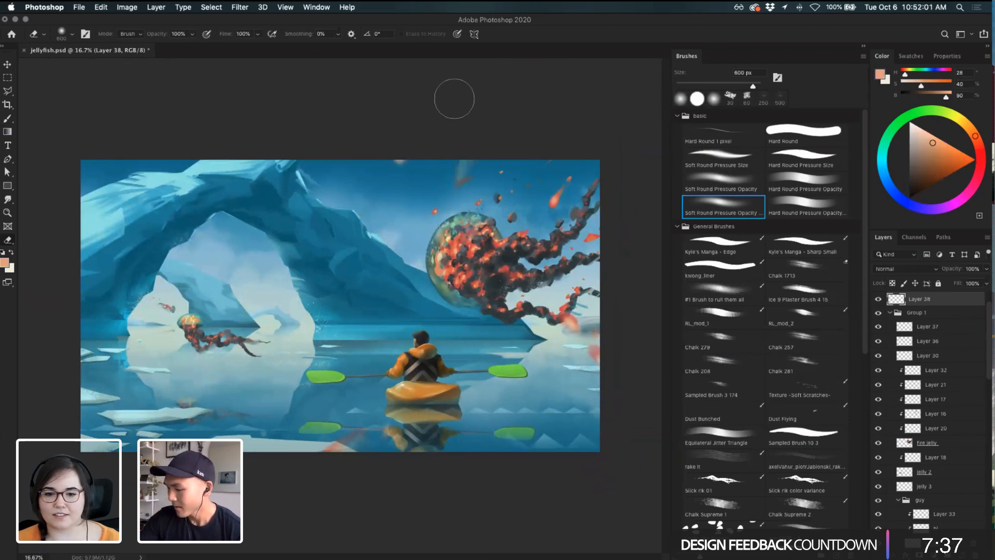
- Compare the edge embers on Layer 38 before and after the last soft erasing
{"action": "key", "text": "super+z"}
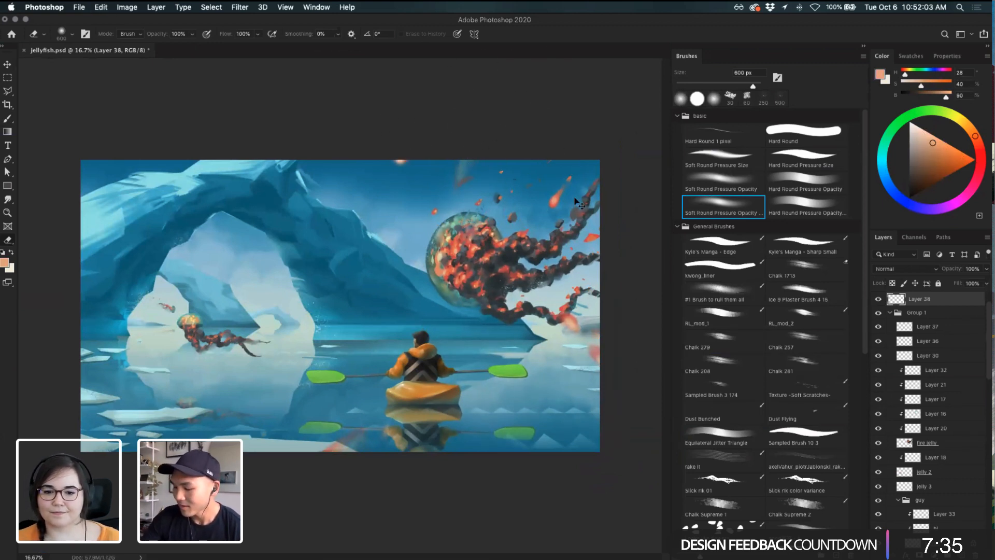
{"action": "key", "text": "super+z"}
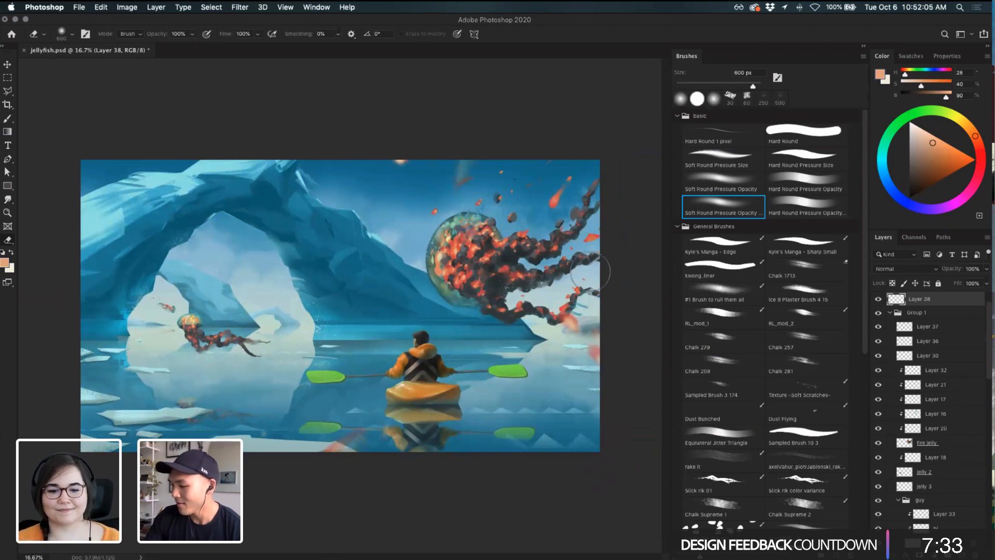
{"action": "key", "text": "super+z"}
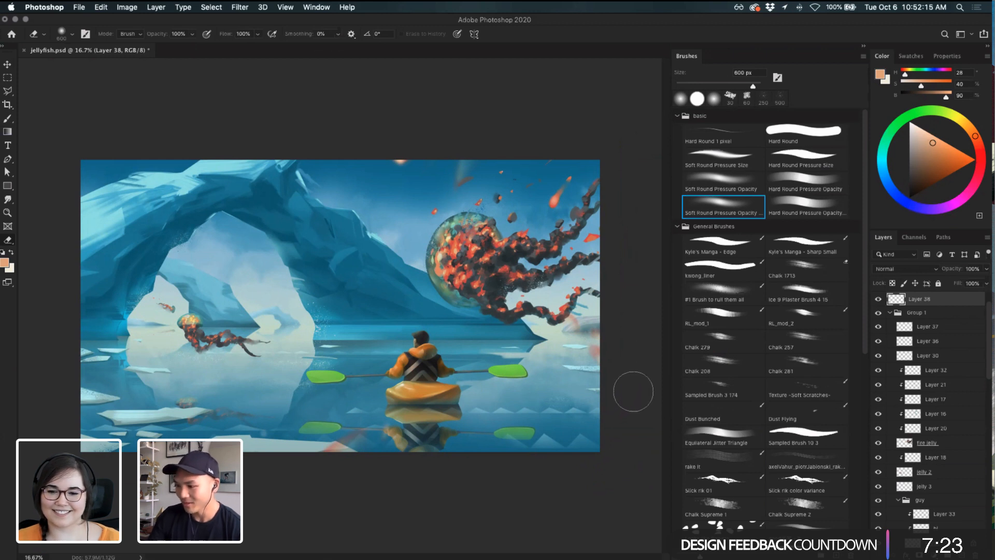
{"action": "key", "text": "b"}
{"action": "key", "text": "e"}
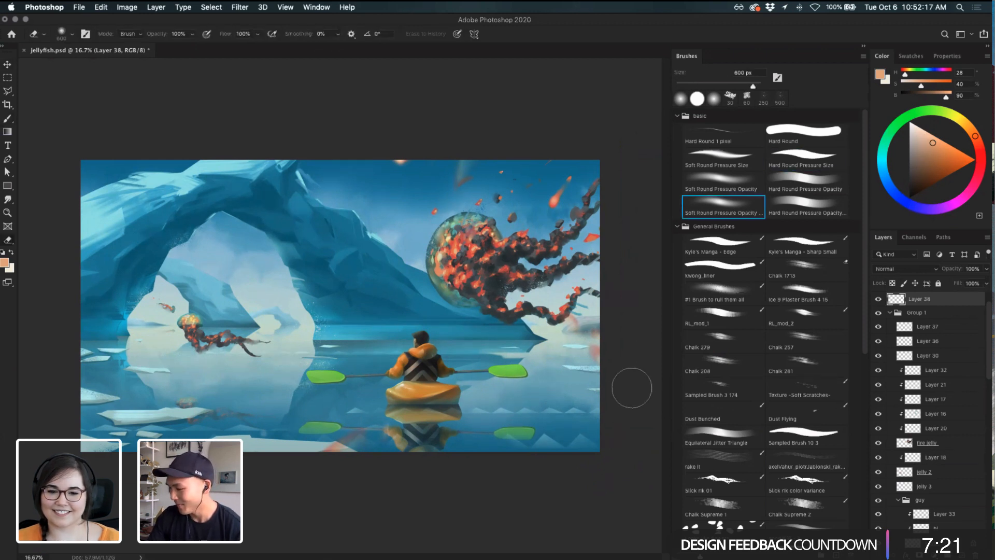
{"action": "key", "text": "b"}
{"action": "key", "text": "e"}
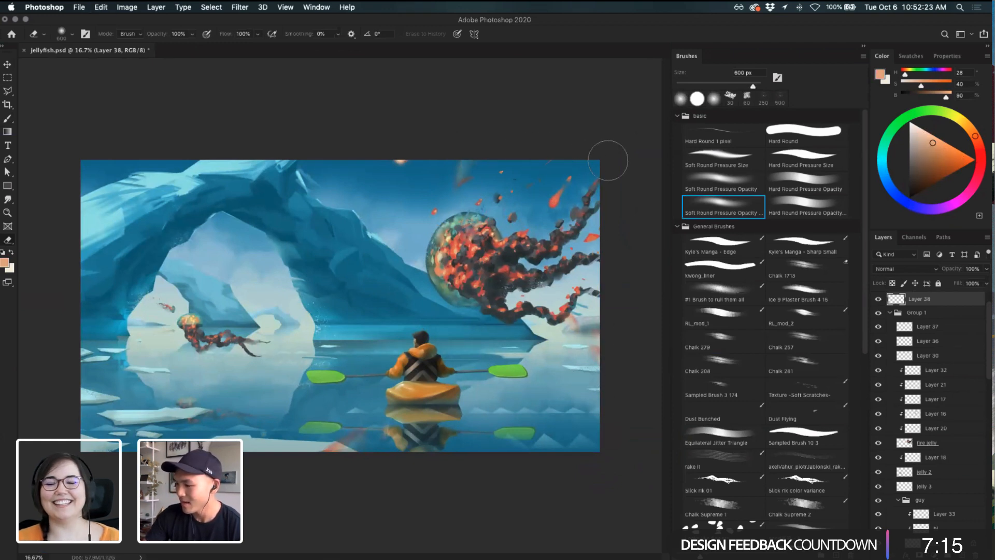
{"action": "key", "text": "v"}
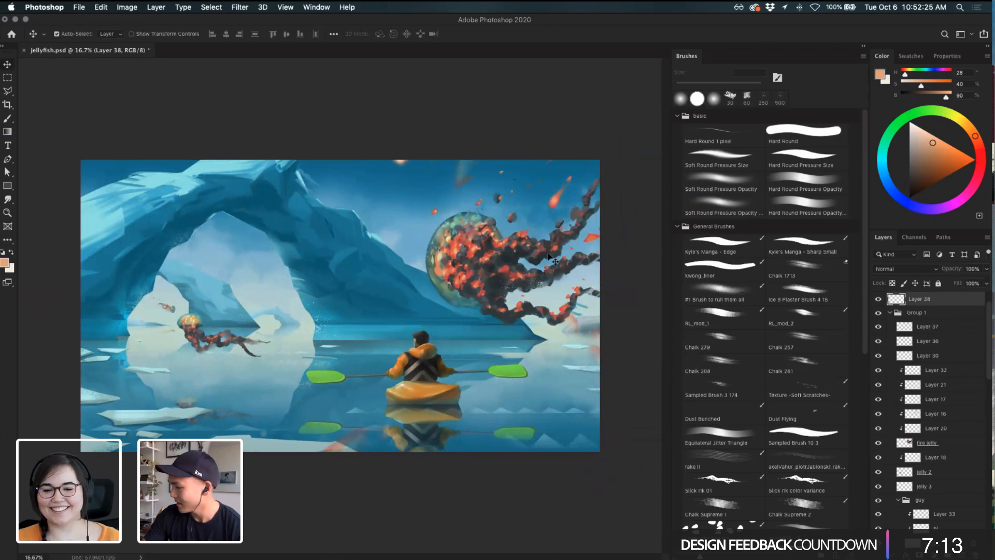
- Add a hot highlight to the falling ember near the large jellyfish with a sampled peach at 35 px, then lighten the colour to 10% saturation
{"action": "key", "text": "i"}
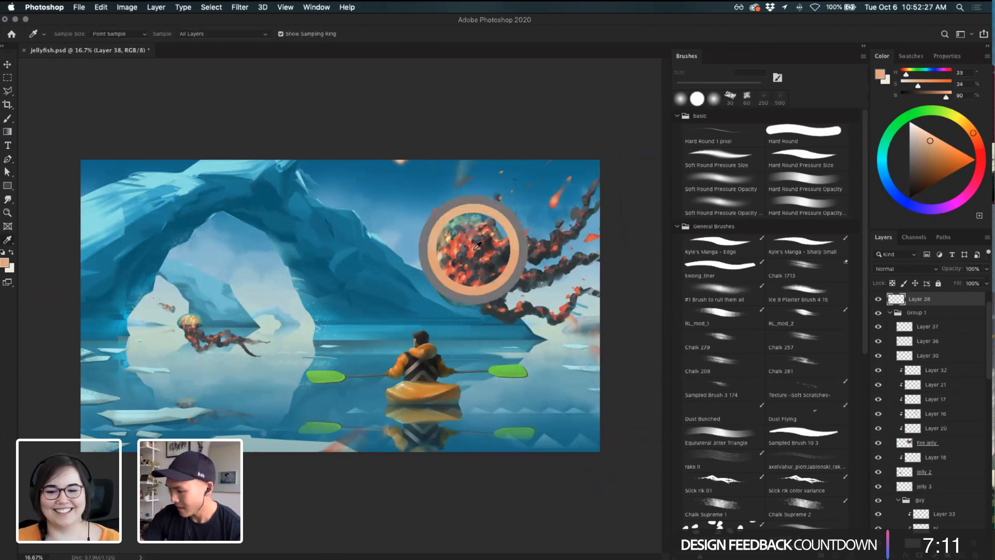
{"action": "left_click", "coordinate": [478, 245]}
{"action": "key", "text": "b"}
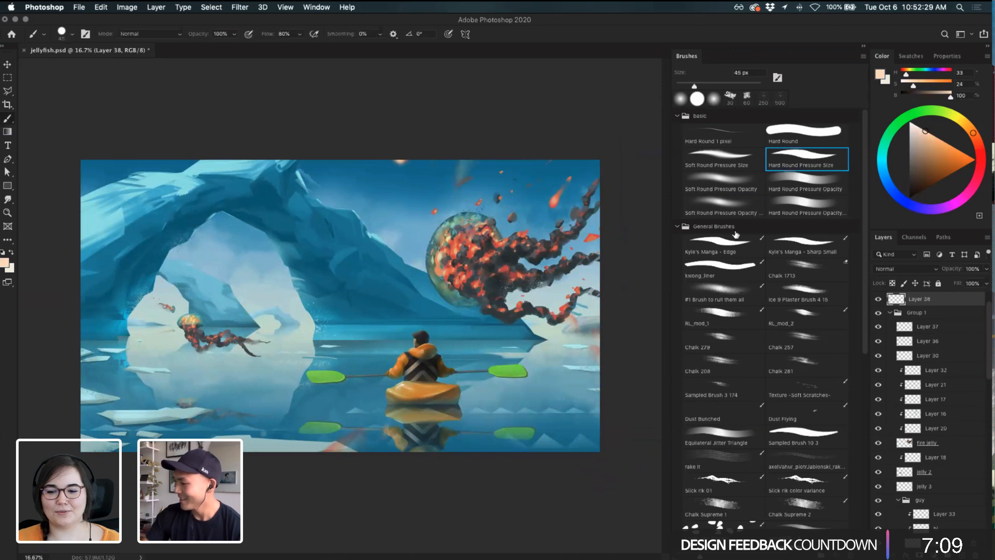
{"action": "key", "text": "bracketleft"}
{"action": "left_click", "coordinate": [554, 201]}
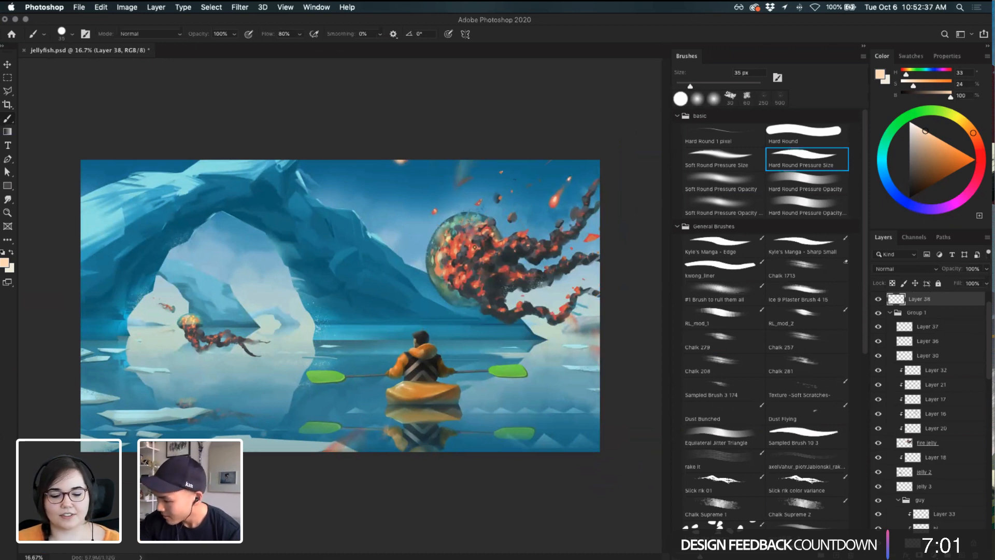
{"action": "left_click_drag", "start_coordinate": [925, 131], "coordinate": [918, 114]}
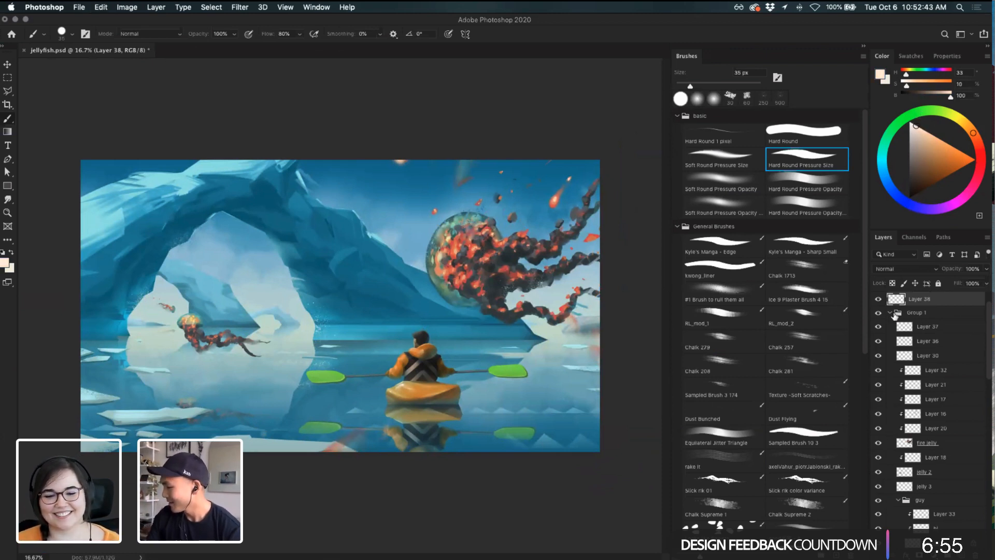
- Collapse Group 1, check its visibility, duplicate it and merge the duplicate into a single layer
{"action": "left_click", "coordinate": [896, 314]}
{"action": "left_click", "coordinate": [891, 313]}
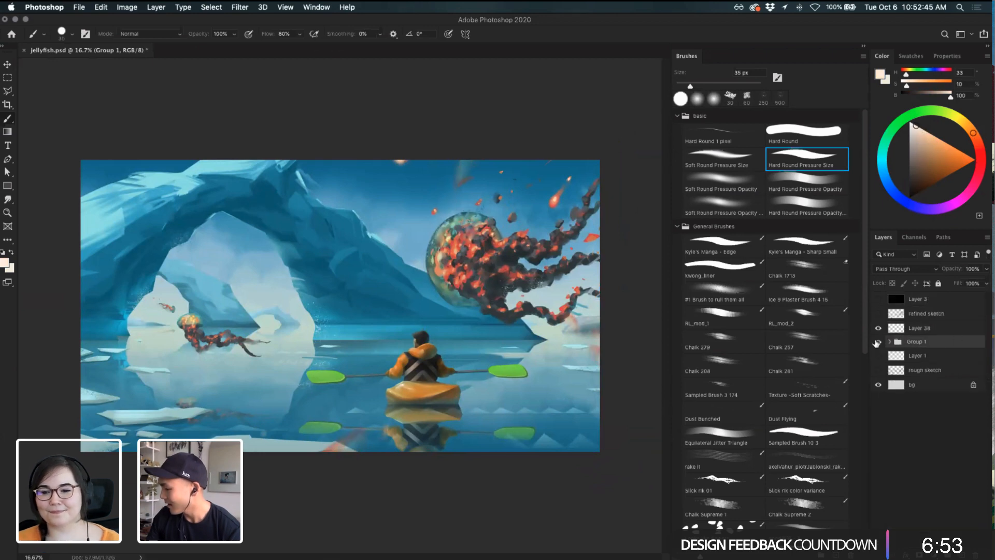
{"action": "left_click", "coordinate": [877, 343]}
{"action": "left_click", "coordinate": [877, 343]}
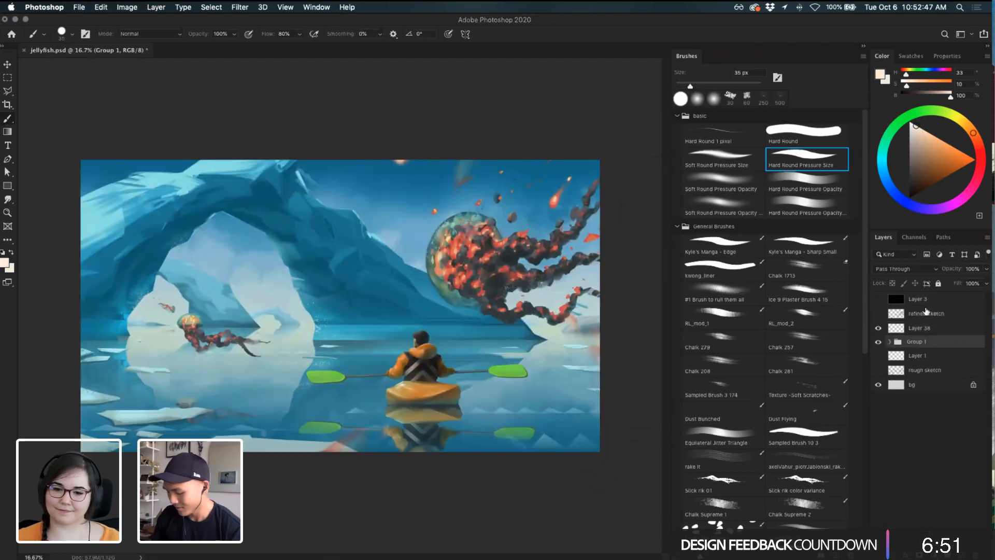
{"action": "key", "text": "super+j"}
{"action": "key", "text": "super+e"}
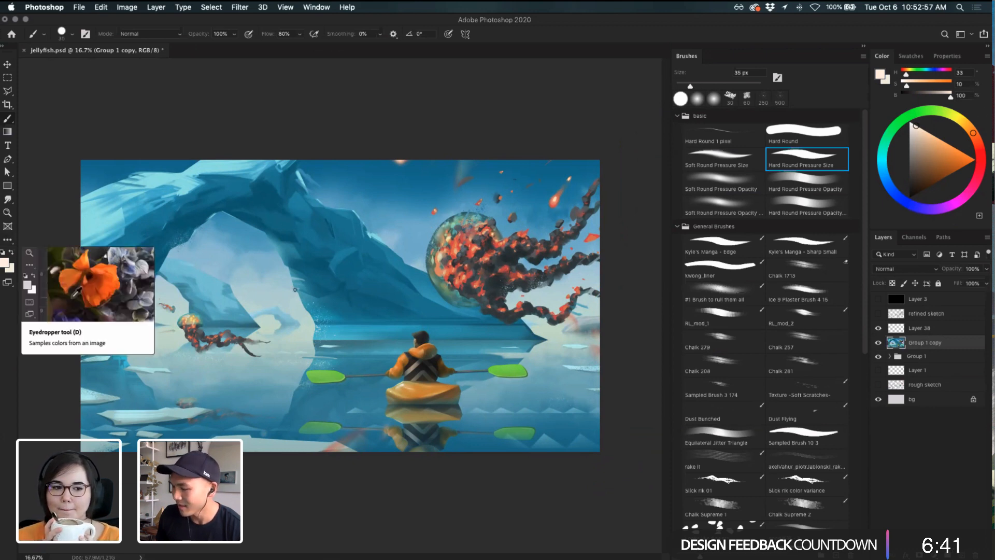
{"action": "left_click", "coordinate": [10, 240]}
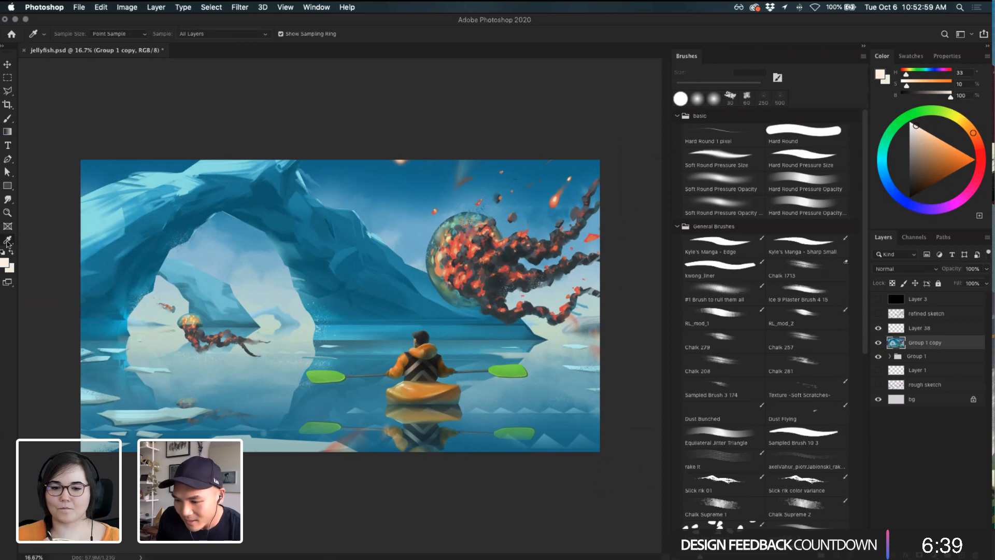
{"action": "left_click", "coordinate": [7, 242]}
{"action": "left_click", "coordinate": [11, 200]}
{"action": "left_click", "coordinate": [10, 201]}
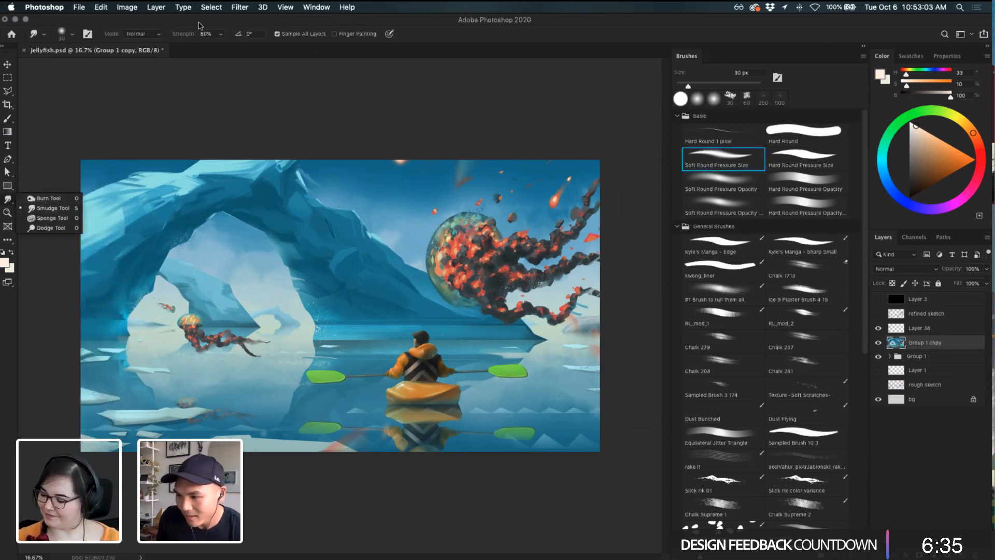
- Set the #1 Brush to rull them all to Color Dodge mode at 28% opacity, with a pale cream colour at 9% saturation
{"action": "key", "text": "b"}
{"action": "left_click", "coordinate": [802, 157]}
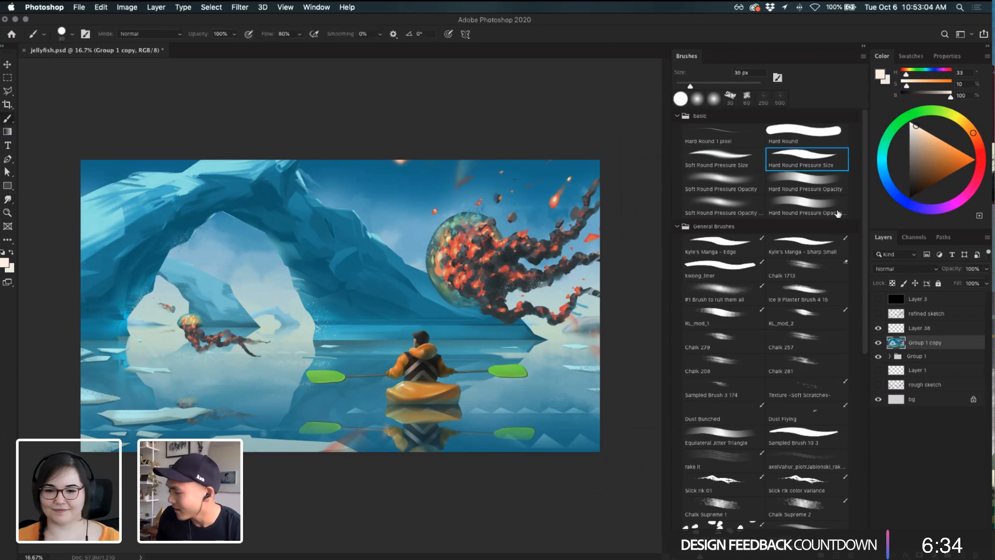
{"action": "left_click", "coordinate": [727, 294]}
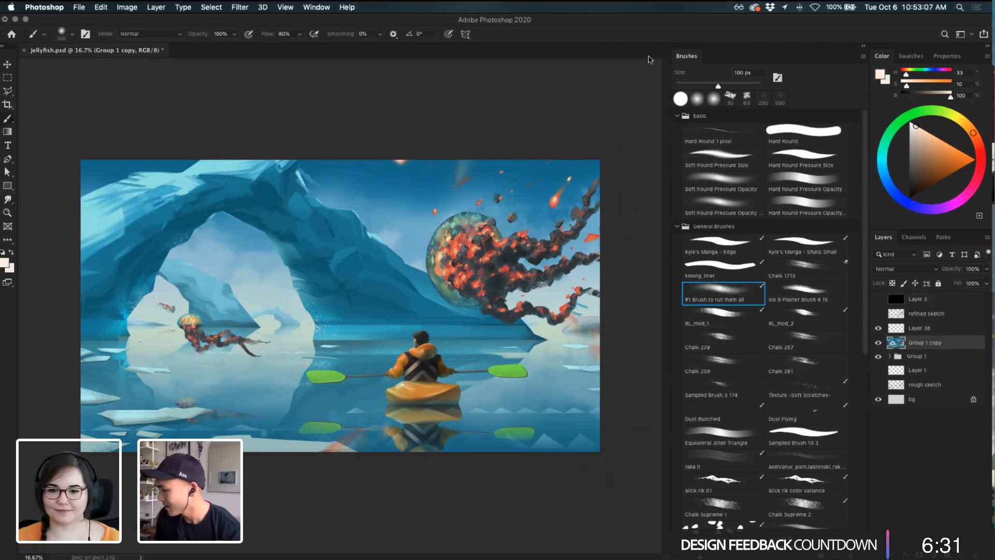
{"action": "left_click", "coordinate": [162, 34]}
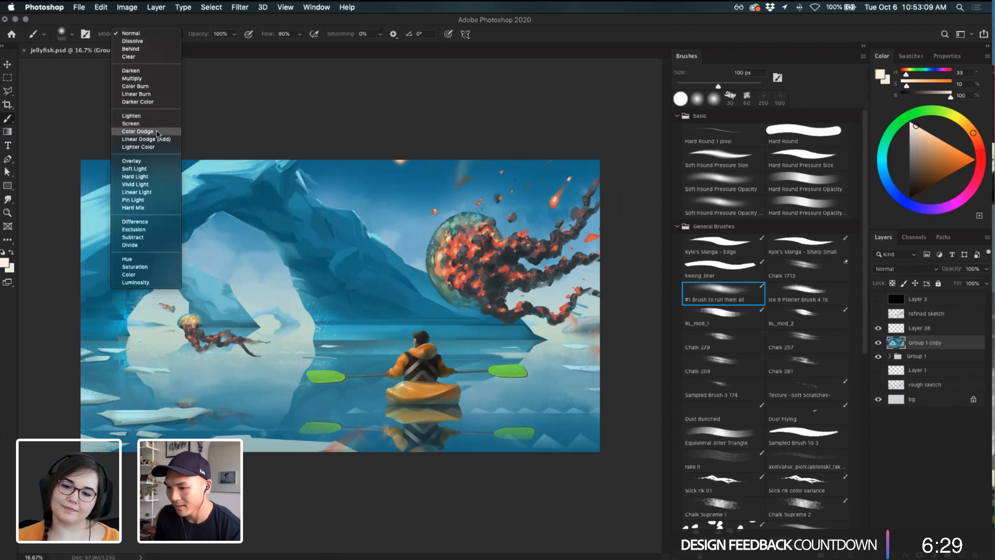
{"action": "key", "text": "Escape"}
{"action": "left_click_drag", "start_coordinate": [206, 31], "coordinate": [189, 36]}
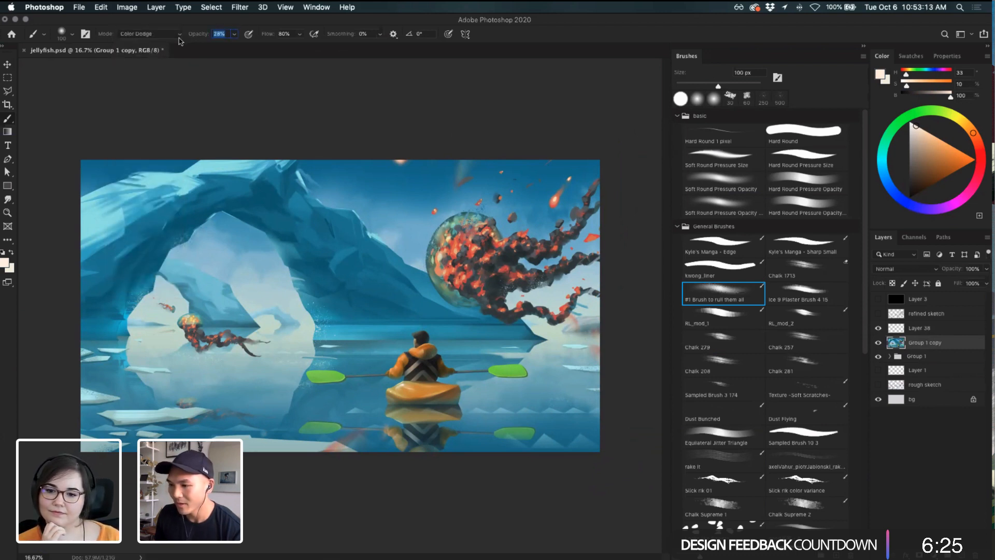
{"action": "key", "text": "Return"}
{"action": "left_click_drag", "start_coordinate": [916, 138], "coordinate": [916, 120]}
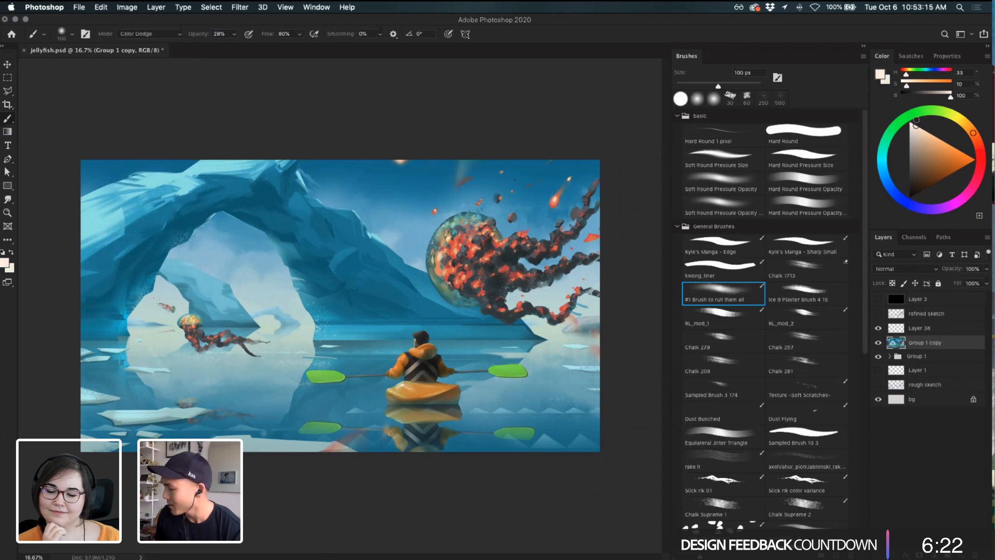
- Build a glow around the falling ember beside the large jellyfish with Color Dodge dabs, varying the brush between 100 and 250 px
{"action": "left_click", "coordinate": [558, 195]}
{"action": "key", "text": "bracketright"}
{"action": "key", "text": "bracketright"}
{"action": "key", "text": "bracketright"}
{"action": "key", "text": "bracketright"}
{"action": "key", "text": "bracketright"}
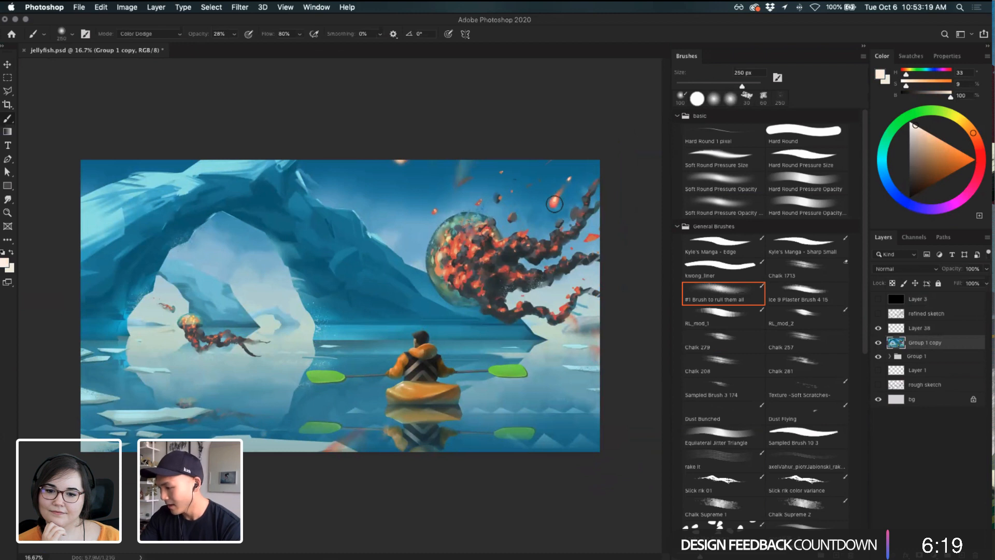
{"action": "left_click", "coordinate": [554, 203]}
{"action": "key", "text": "bracketleft"}
{"action": "key", "text": "bracketleft"}
{"action": "key", "text": "bracketleft"}
{"action": "key", "text": "bracketleft"}
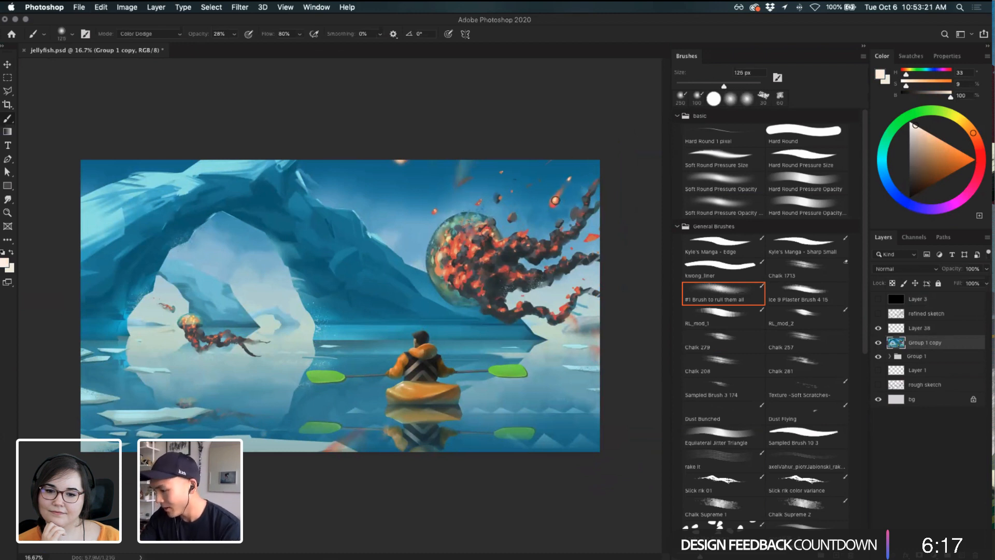
{"action": "key", "text": "bracketleft"}
{"action": "left_click", "coordinate": [562, 190]}
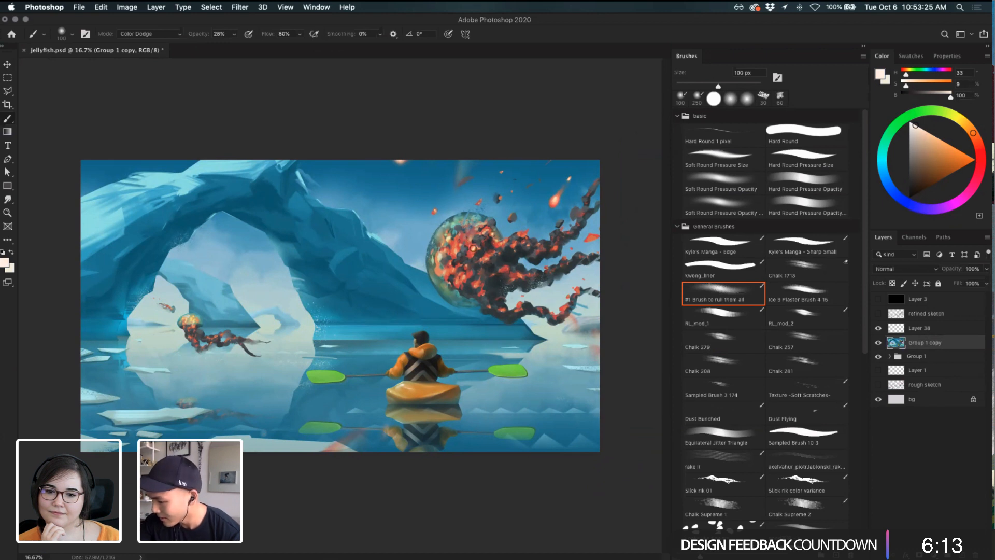
- Brighten the burning spots on the large jellyfish with Color Dodge, varying the brush from 200 to 90 px, and compare before and after
{"action": "key", "text": "bracketright"}
{"action": "key", "text": "bracketright"}
{"action": "key", "text": "bracketright"}
{"action": "key", "text": "bracketright"}
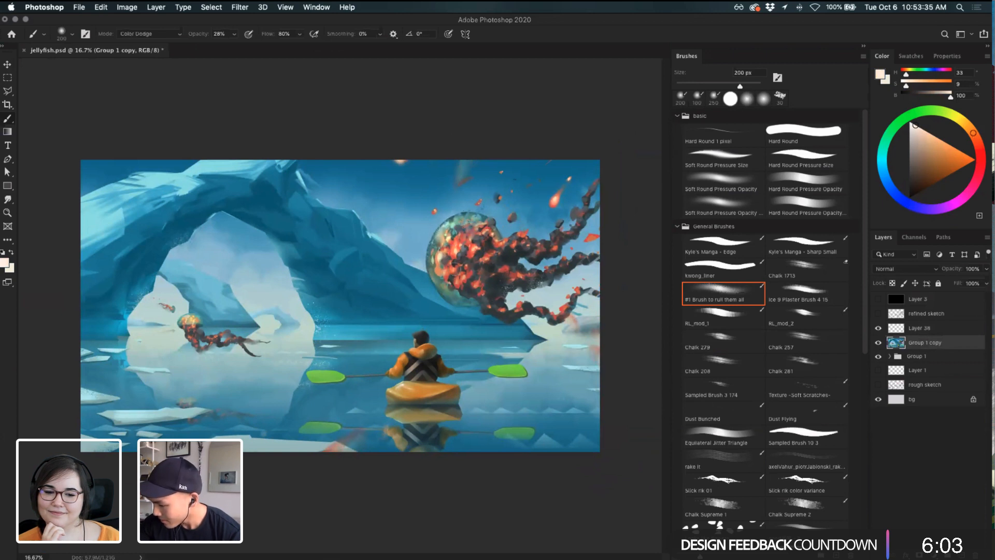
{"action": "key", "text": "bracketleft"}
{"action": "key", "text": "bracketleft"}
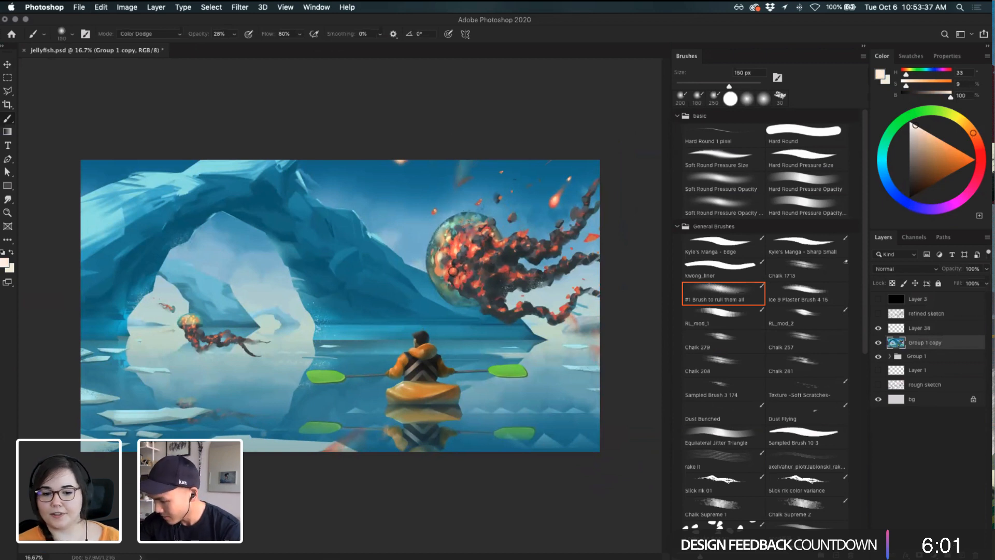
{"action": "key", "text": "bracketleft"}
{"action": "key", "text": "bracketleft"}
{"action": "key", "text": "bracketleft"}
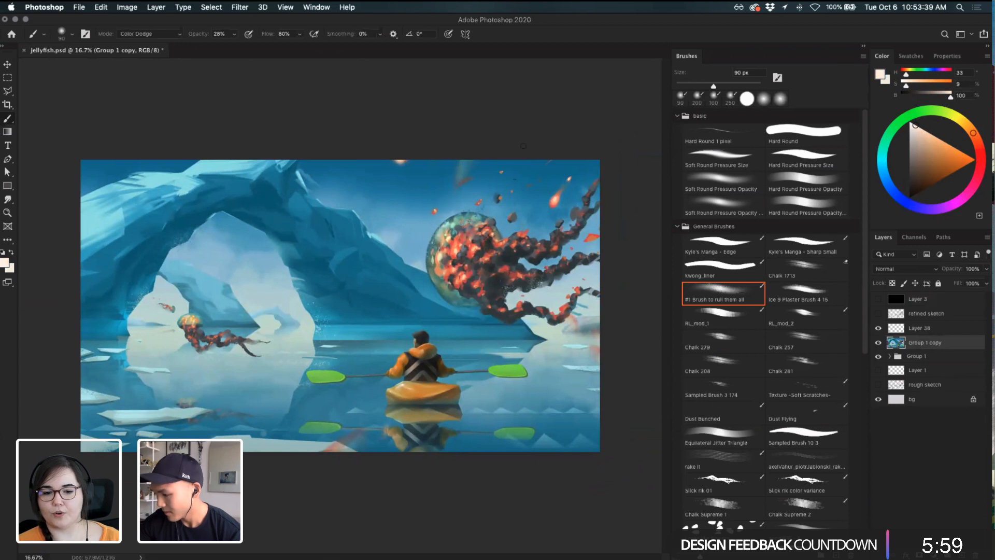
{"action": "key", "text": "super+z"}
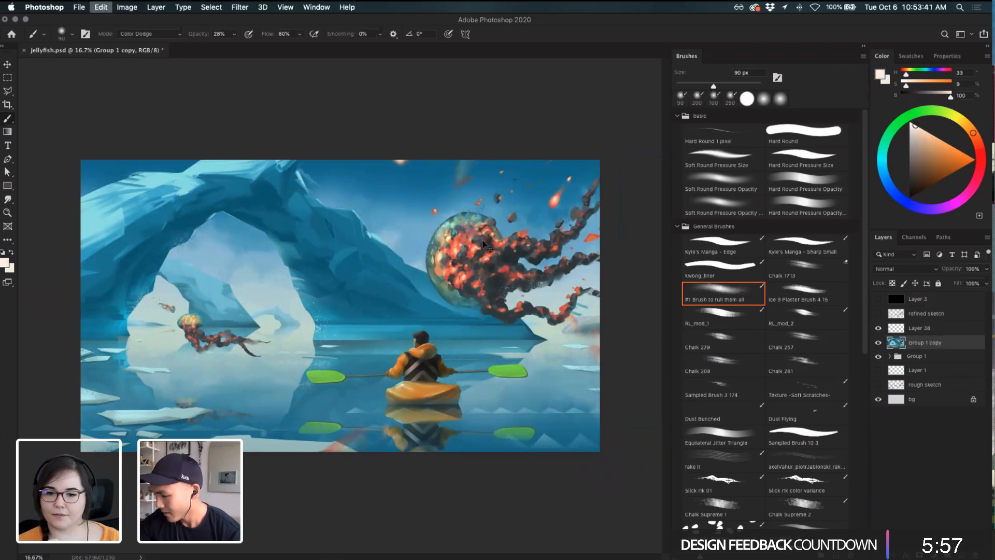
{"action": "key", "text": "super+z"}
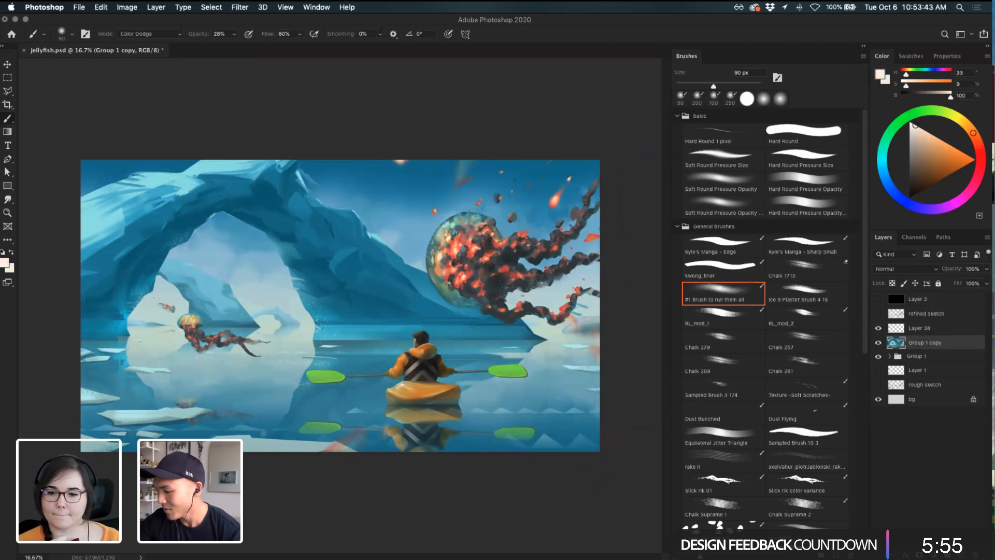
{"action": "key", "text": "super+z"}
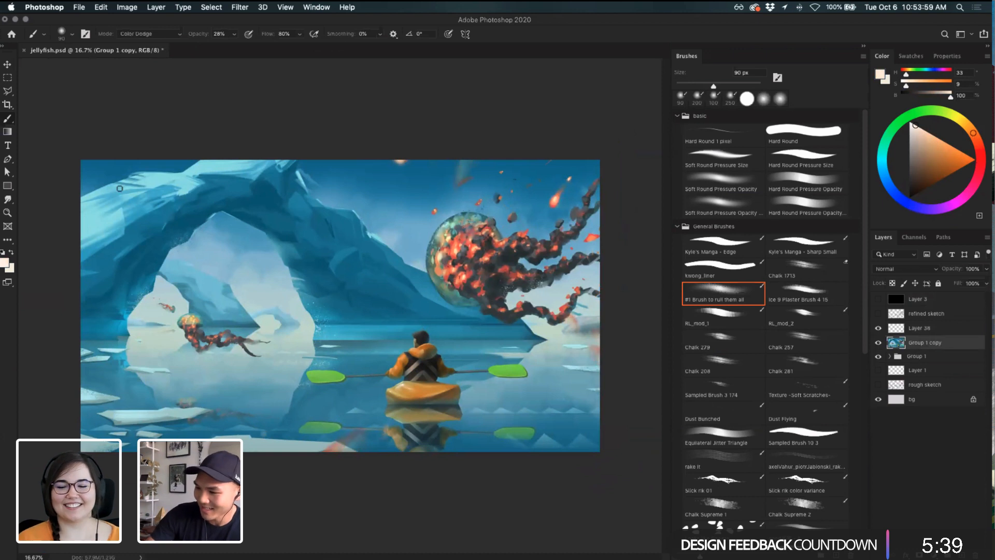
{"action": "left_click", "coordinate": [818, 269]}
{"action": "left_click", "coordinate": [812, 300]}
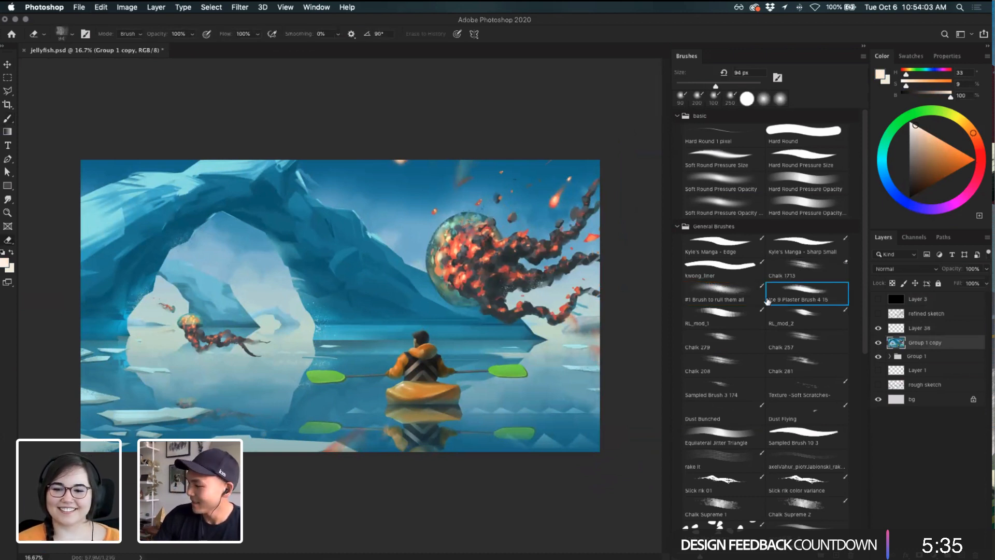
{"action": "left_click", "coordinate": [721, 337]}
{"action": "left_click", "coordinate": [721, 292]}
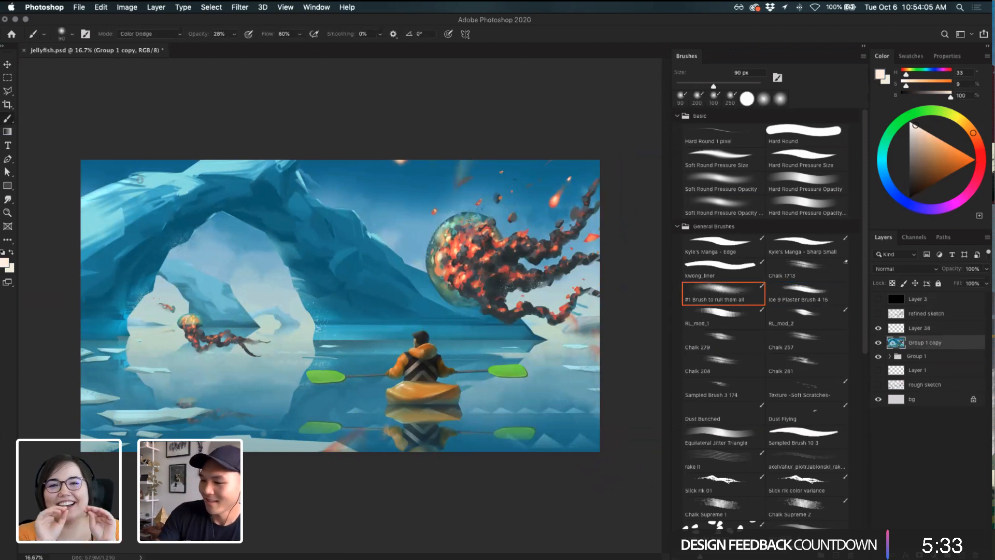
{"action": "left_click", "coordinate": [732, 340]}
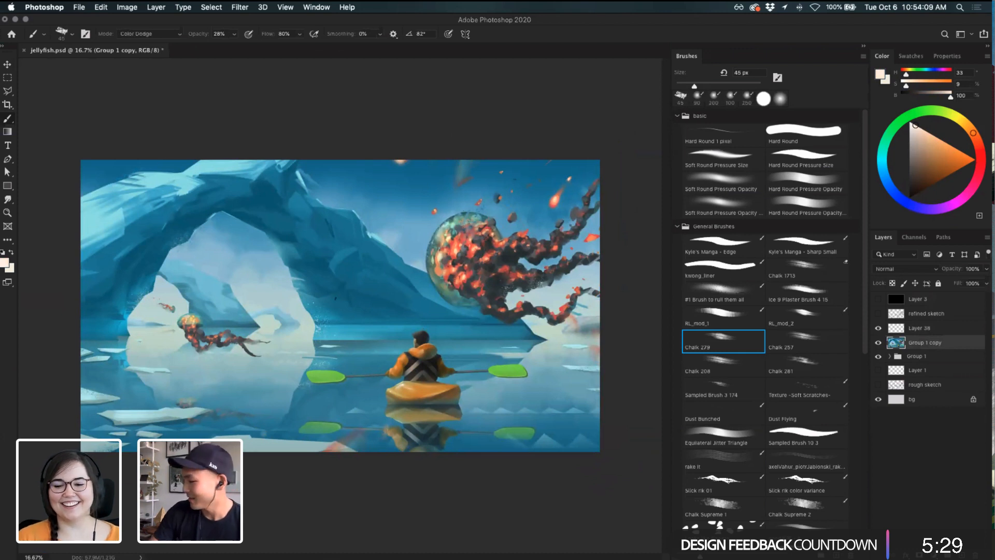
{"action": "left_click", "coordinate": [723, 362]}
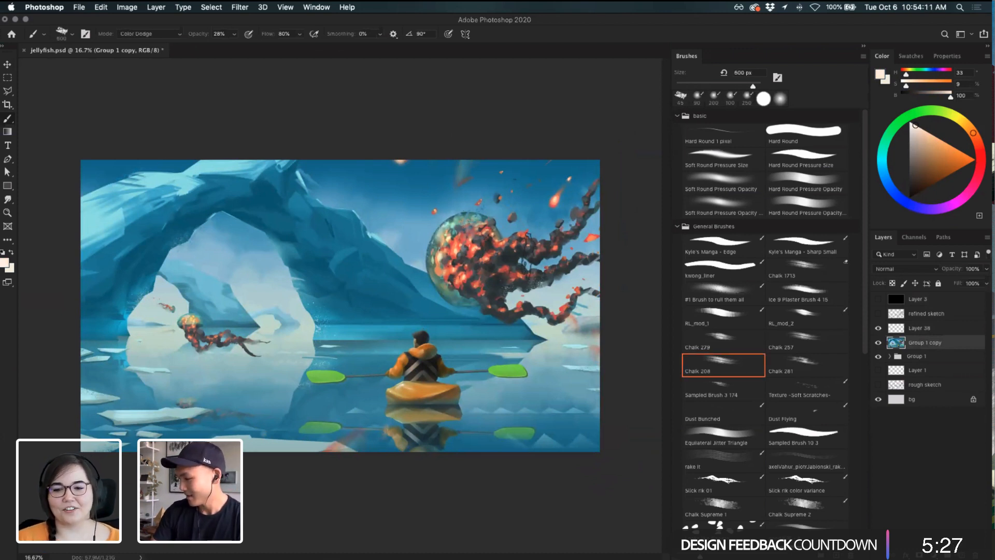
- Enlarge the Chalk 279 brush to 100 px, try a Color Dodge stroke on the arch iceberg's outer slope, and undo it
{"action": "left_click", "coordinate": [720, 339]}
{"action": "key", "text": "bracketright"}
{"action": "key", "text": "bracketright"}
{"action": "key", "text": "bracketright"}
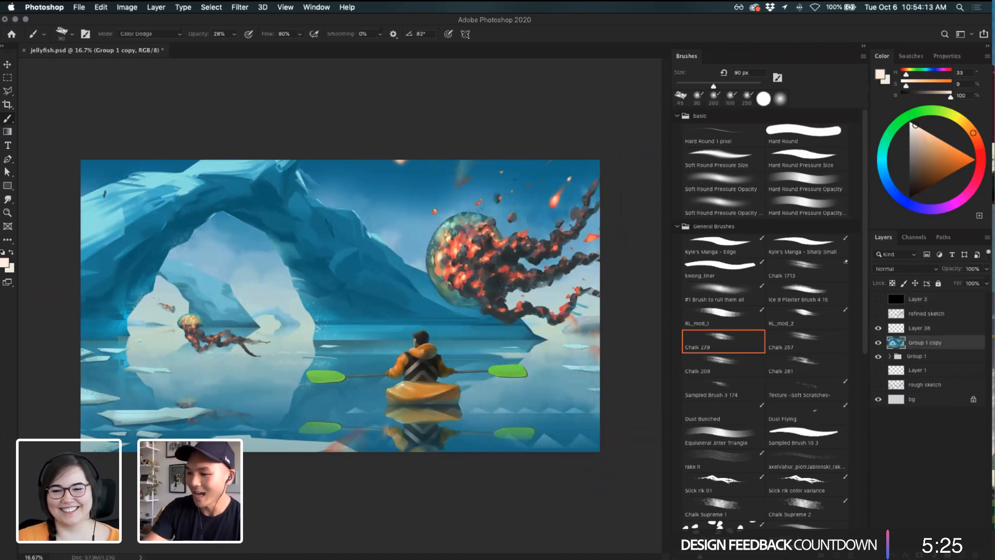
{"action": "key", "text": "bracketright"}
{"action": "left_click_drag", "start_coordinate": [143, 180], "coordinate": [86, 199]}
{"action": "key", "text": "super+z"}
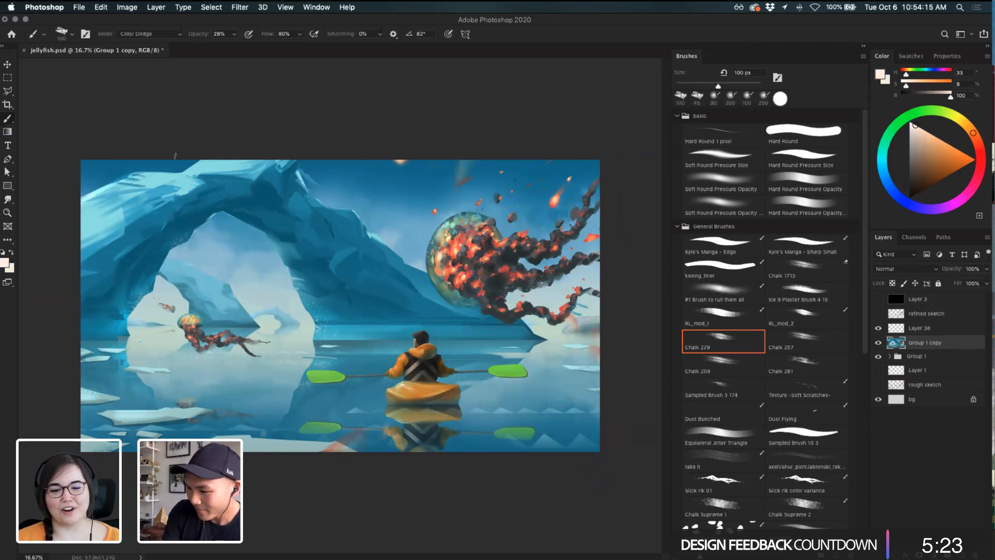
- Try Color Dodge strokes along the arch iceberg's outer slope with the Chalk 279 brush, undoing each one
{"action": "key", "text": "super+z"}
{"action": "left_click_drag", "start_coordinate": [136, 177], "coordinate": [85, 198]}
{"action": "key", "text": "super+z"}
{"action": "left_click_drag", "start_coordinate": [140, 177], "coordinate": [86, 197]}
{"action": "key", "text": "super+z"}
{"action": "key", "text": "super+z"}
- Switch to the #1 Brush to rull them all at 200 px, in Color Dodge mode at 32% opacity
{"action": "left_click", "coordinate": [735, 293]}
{"action": "key", "text": "super+z"}
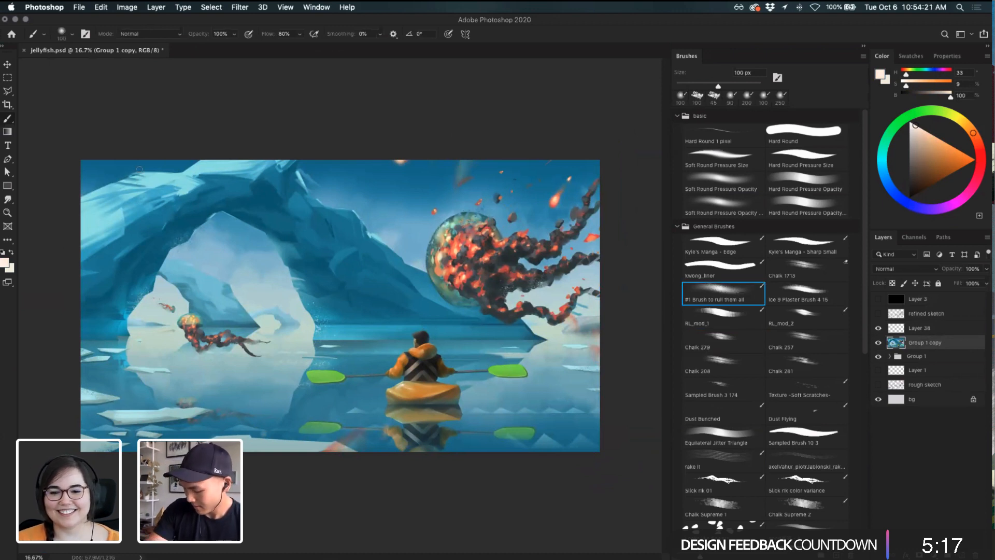
{"action": "key", "text": "bracketright"}
{"action": "key", "text": "bracketright"}
{"action": "key", "text": "bracketright"}
{"action": "key", "text": "bracketright"}
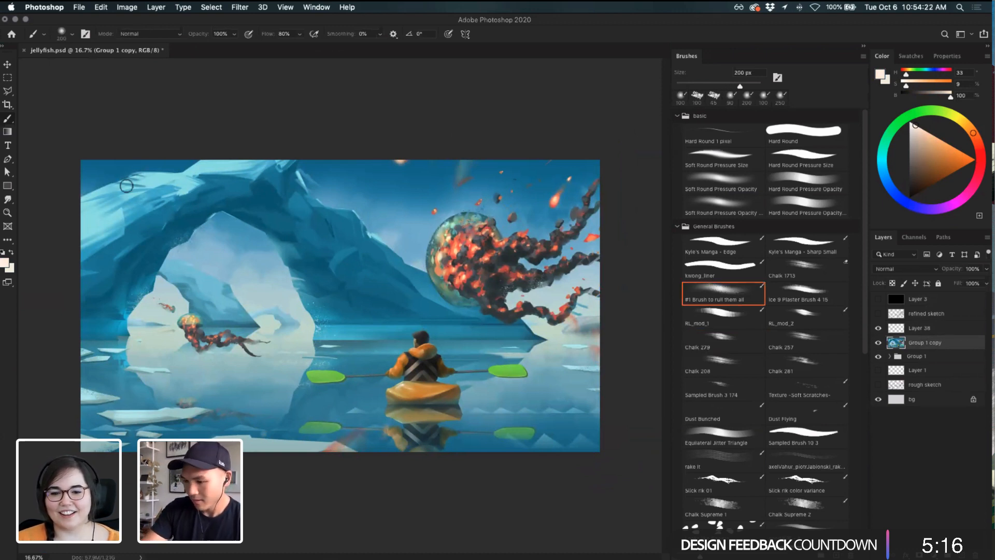
{"action": "left_click", "coordinate": [165, 36]}
{"action": "left_click", "coordinate": [161, 127]}
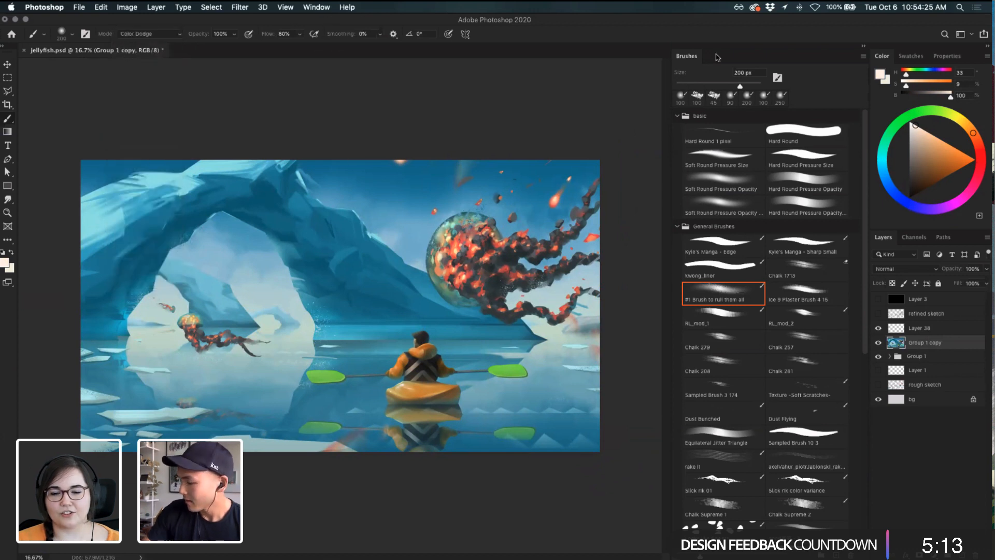
{"action": "mouse_move", "coordinate": [196, 15]}
{"action": "left_mouse_down"}
{"action": "mouse_move", "coordinate": [189, 34]}
{"action": "mouse_move", "coordinate": [206, 28]}
{"action": "left_mouse_up"}
- Try several long Color Dodge strokes along the arch iceberg's outer upper slope, undoing them one after another
{"action": "left_click_drag", "start_coordinate": [90, 198], "coordinate": [151, 173]}
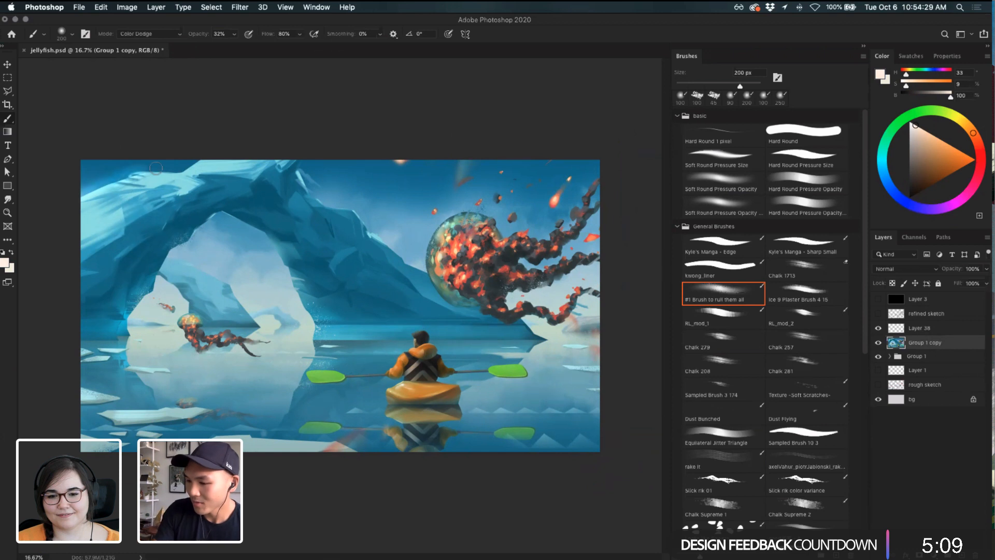
{"action": "key", "text": "super+z"}
{"action": "left_click_drag", "start_coordinate": [89, 202], "coordinate": [213, 158]}
{"action": "key", "text": "super+z"}
{"action": "key", "text": "super+z"}
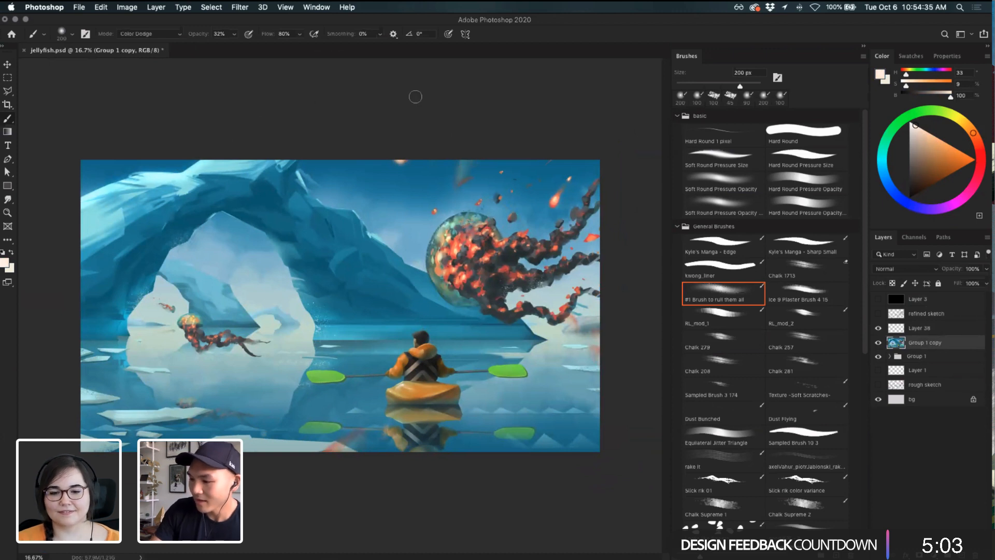
{"action": "left_click_drag", "start_coordinate": [144, 174], "coordinate": [97, 198]}
{"action": "key", "text": "super+z"}
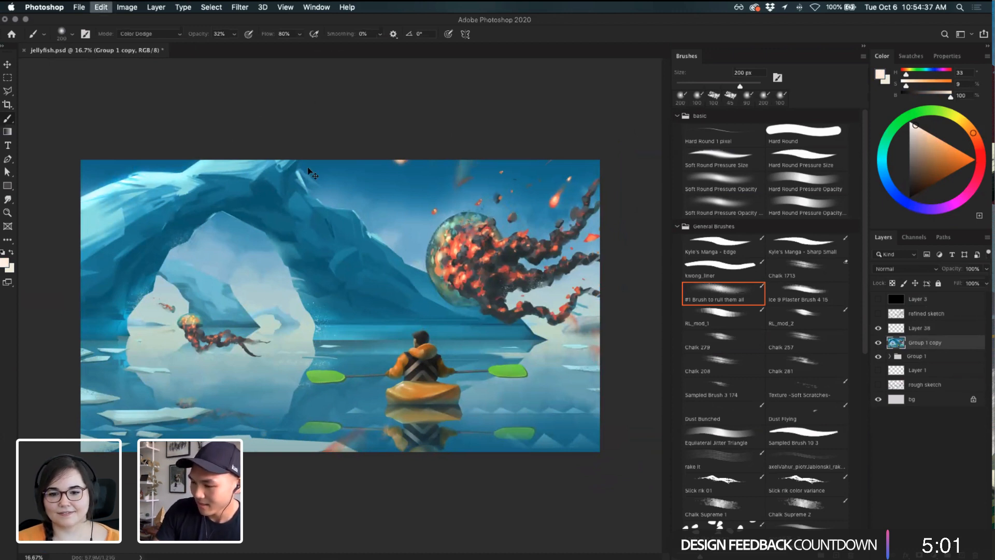
{"action": "left_click_drag", "start_coordinate": [137, 172], "coordinate": [82, 202]}
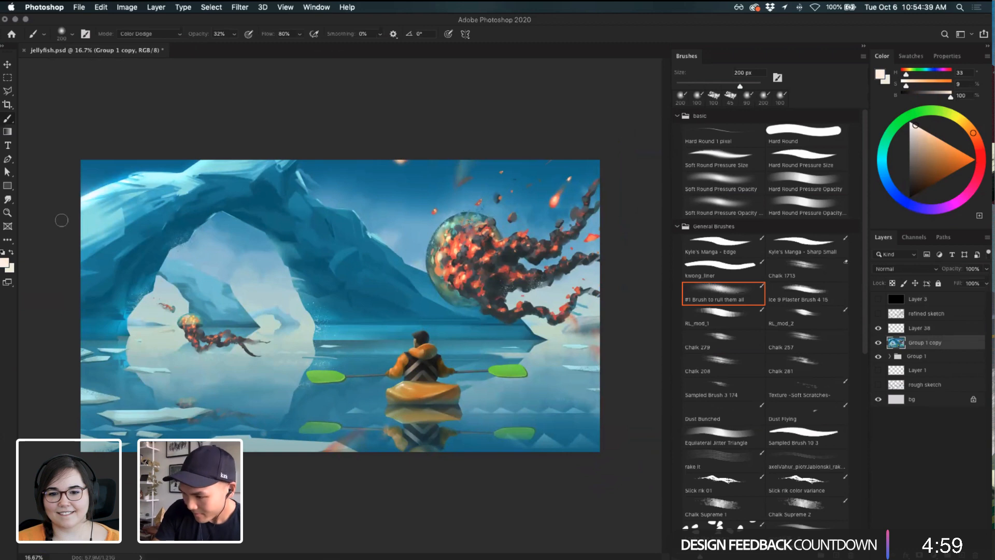
{"action": "key", "text": "super+z"}
- Brighten the outer upper edge of the arch iceberg with short Color Dodge strokes, undoing the unwanted ones
{"action": "key", "text": "super+="}
{"action": "key", "text": "super+="}
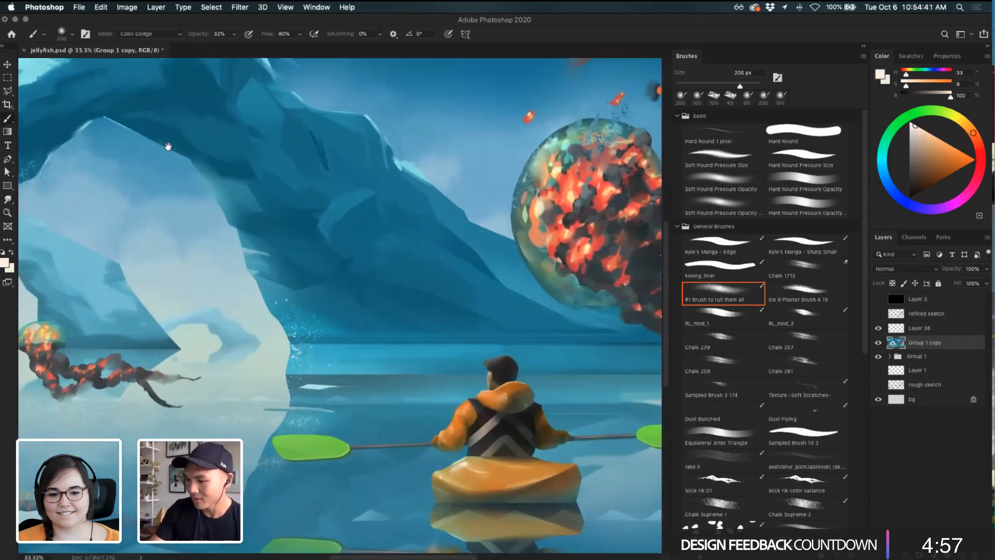
{"action": "left_click_drag", "start_coordinate": [166, 147], "coordinate": [388, 275]}
{"action": "left_click_drag", "start_coordinate": [445, 257], "coordinate": [443, 262]}
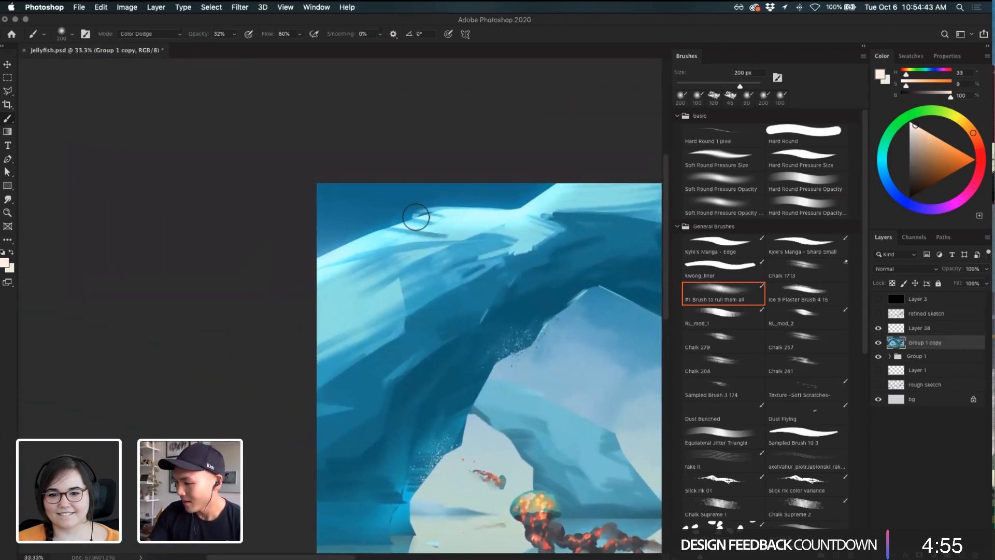
{"action": "left_click_drag", "start_coordinate": [422, 218], "coordinate": [358, 233]}
{"action": "key", "text": "super+z"}
{"action": "left_click_drag", "start_coordinate": [433, 214], "coordinate": [400, 223]}
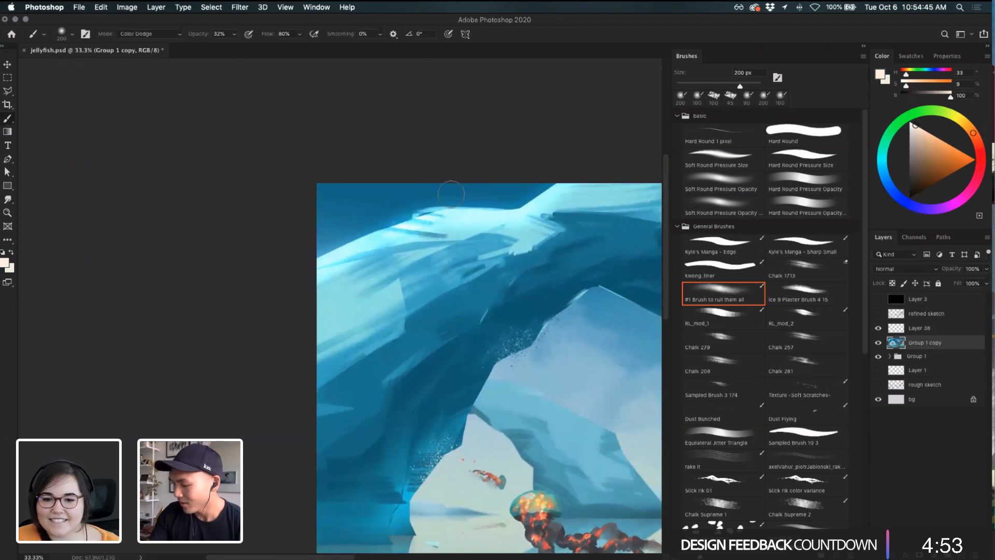
{"action": "mouse_move", "coordinate": [501, 221]}
{"action": "left_mouse_down"}
{"action": "mouse_move", "coordinate": [447, 212]}
{"action": "mouse_move", "coordinate": [504, 222]}
{"action": "mouse_move", "coordinate": [504, 214]}
{"action": "mouse_move", "coordinate": [521, 197]}
{"action": "left_mouse_up"}
{"action": "key", "text": "super+z"}
- Reduce the brush to 90 px and redo the Color Dodge highlight at the notch in the arch's top ridge
{"action": "key", "text": "bracketleft"}
{"action": "key", "text": "bracketleft"}
{"action": "key", "text": "bracketleft"}
{"action": "key", "text": "bracketleft"}
{"action": "key", "text": "bracketleft"}
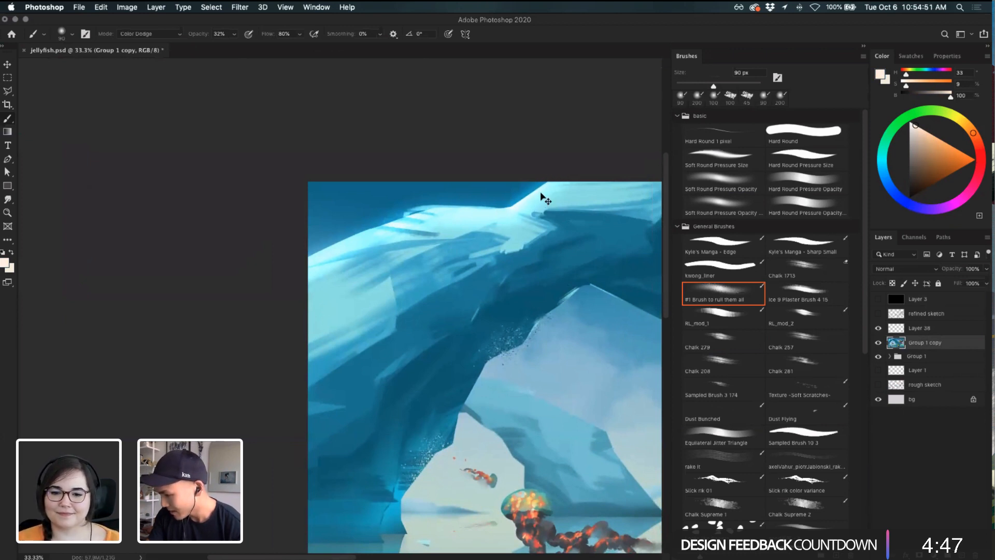
{"action": "key", "text": "super+z"}
{"action": "mouse_move", "coordinate": [546, 191]}
{"action": "left_mouse_down"}
{"action": "mouse_move", "coordinate": [536, 184]}
{"action": "mouse_move", "coordinate": [517, 195]}
{"action": "left_mouse_up"}
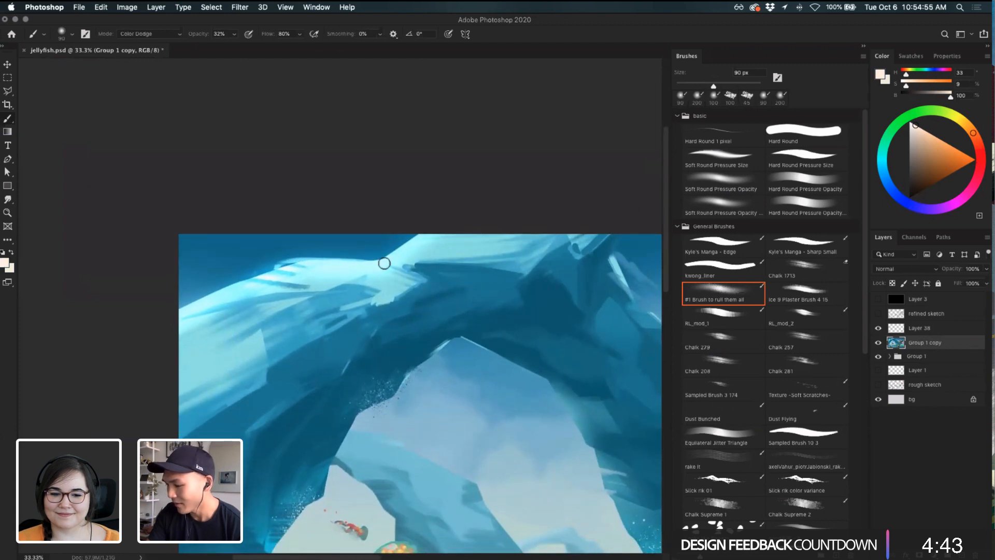
- Try a Color Dodge stroke on the distant iceberg seen through the arch and undo it
{"action": "scroll", "coordinate": [384, 263], "scroll_direction": "down", "scroll_amount": 10}
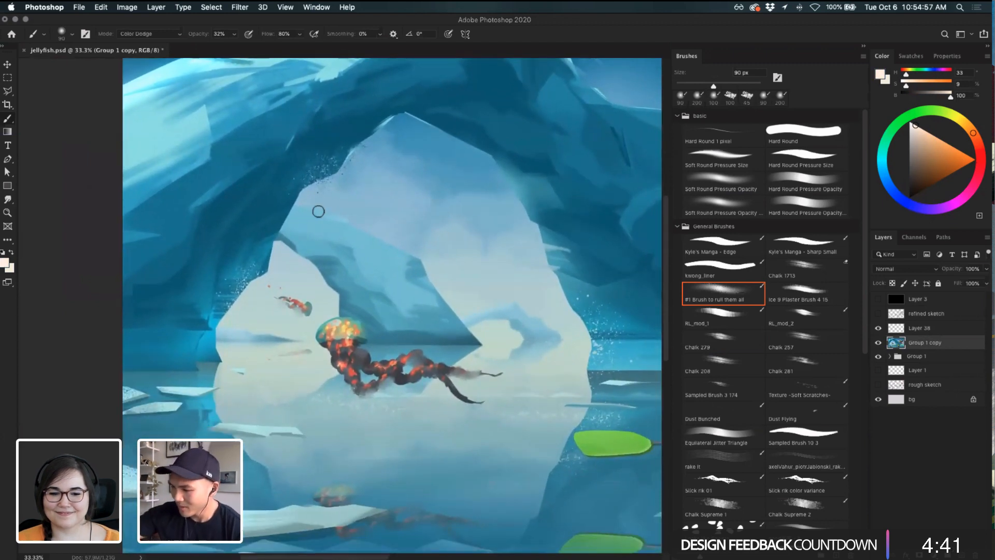
{"action": "mouse_move", "coordinate": [297, 211]}
{"action": "left_mouse_down"}
{"action": "mouse_move", "coordinate": [352, 226]}
{"action": "mouse_move", "coordinate": [300, 211]}
{"action": "mouse_move", "coordinate": [331, 217]}
{"action": "left_mouse_up"}
{"action": "key", "text": "super+z"}
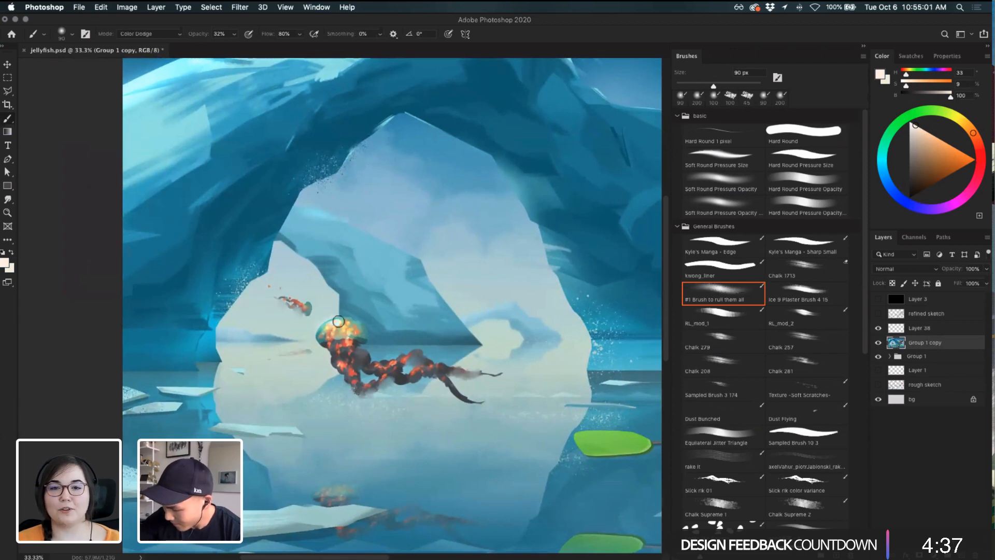
- Undo the dodge on the small jellyfish's bell and repaint its highlight with a 50 px Color Dodge brush
{"action": "key", "text": "super+z"}
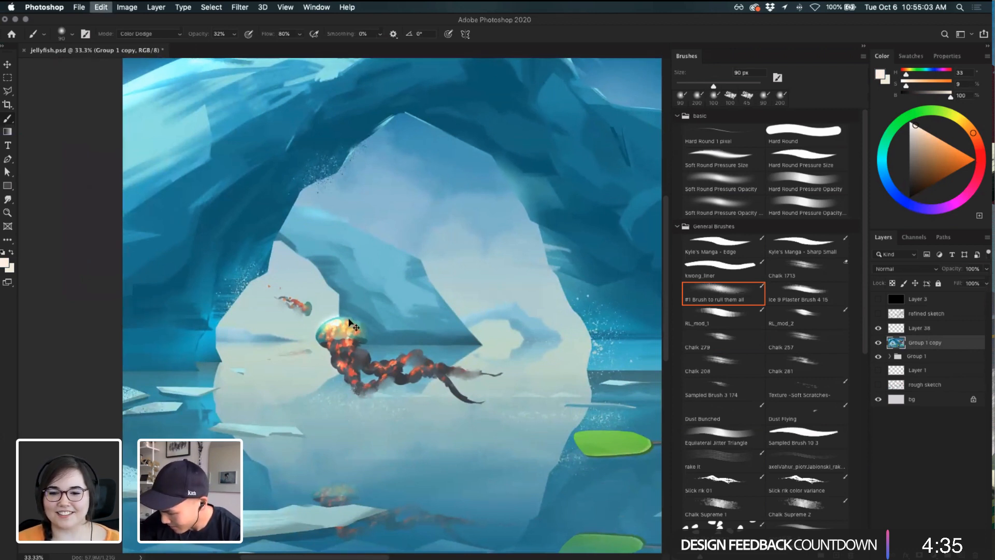
{"action": "key", "text": "bracketleft"}
{"action": "key", "text": "bracketleft"}
{"action": "key", "text": "bracketleft"}
{"action": "key", "text": "bracketleft"}
{"action": "mouse_move", "coordinate": [322, 328]}
{"action": "left_mouse_down"}
{"action": "mouse_move", "coordinate": [343, 329]}
{"action": "mouse_move", "coordinate": [322, 328]}
{"action": "left_mouse_up"}
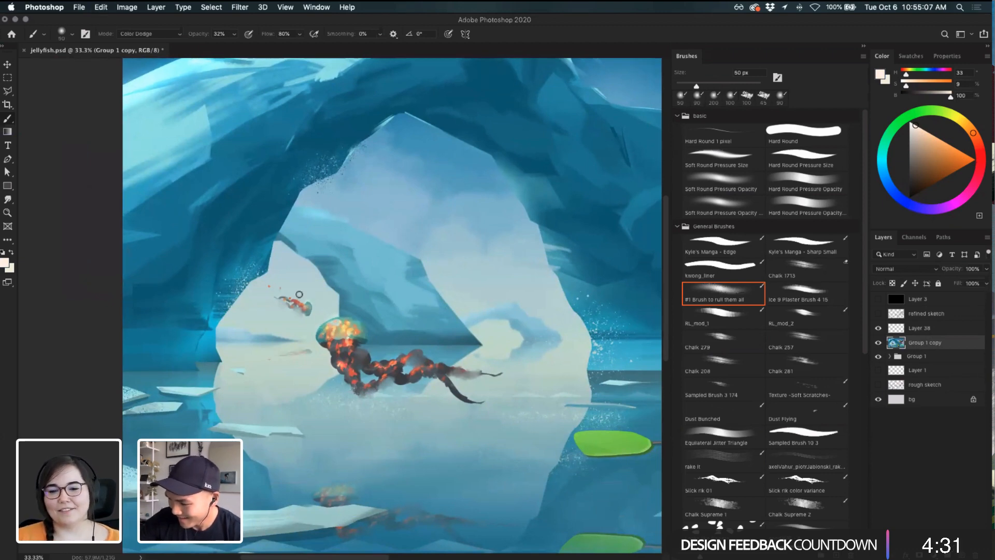
- Enlarge the Color Dodge brush to 500 px and lower its opacity to 15%, with the whole painting in view
{"action": "left_click_drag", "start_coordinate": [450, 274], "coordinate": [396, 278]}
{"action": "mouse_move", "coordinate": [520, 326]}
{"action": "left_mouse_down"}
{"action": "mouse_move", "coordinate": [280, 349]}
{"action": "mouse_move", "coordinate": [193, 368]}
{"action": "left_mouse_up"}
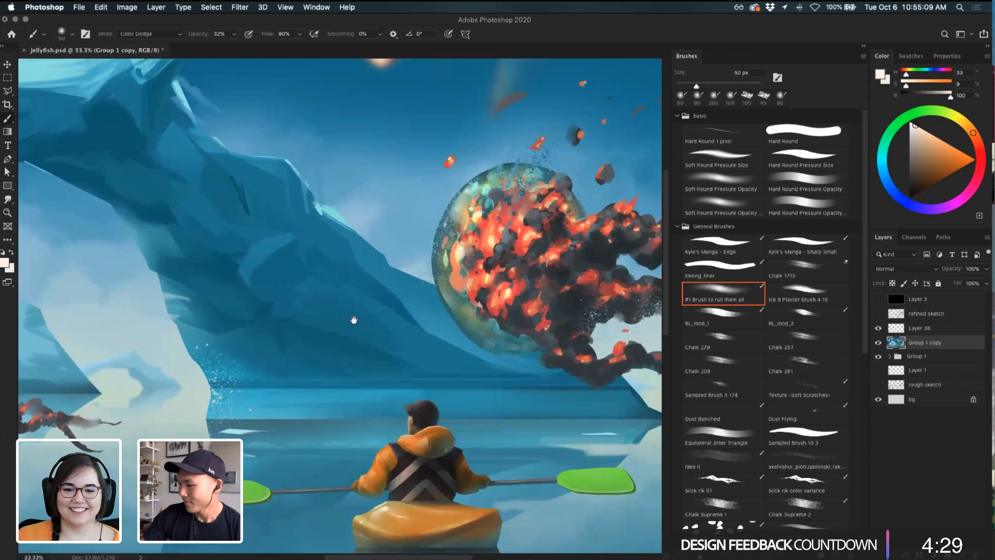
{"action": "key", "text": "bracketright"}
{"action": "key", "text": "bracketright"}
{"action": "key", "text": "bracketright"}
{"action": "key", "text": "bracketright"}
{"action": "key", "text": "bracketright"}
{"action": "key", "text": "bracketright"}
{"action": "key", "text": "bracketright"}
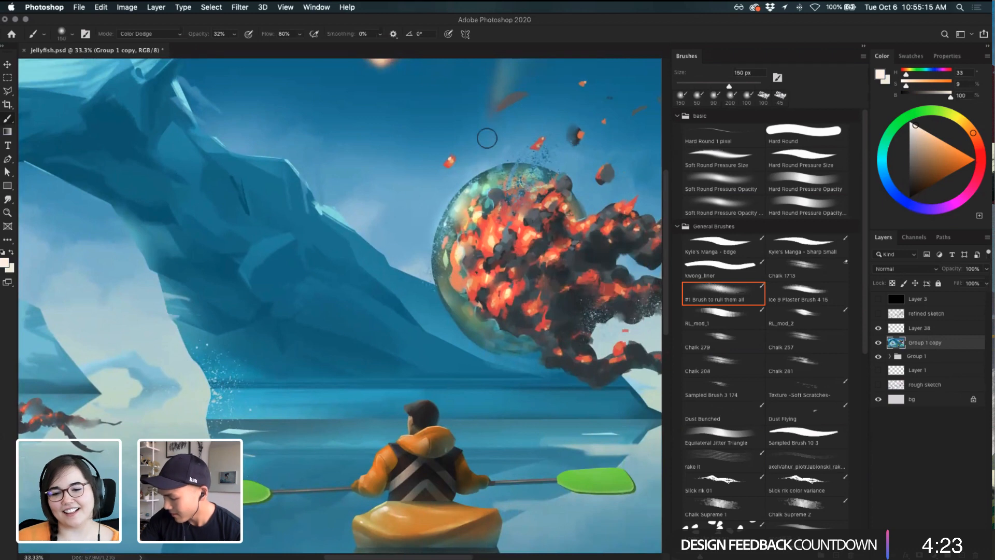
{"action": "key", "text": "super+minus"}
{"action": "key", "text": "super+minus"}
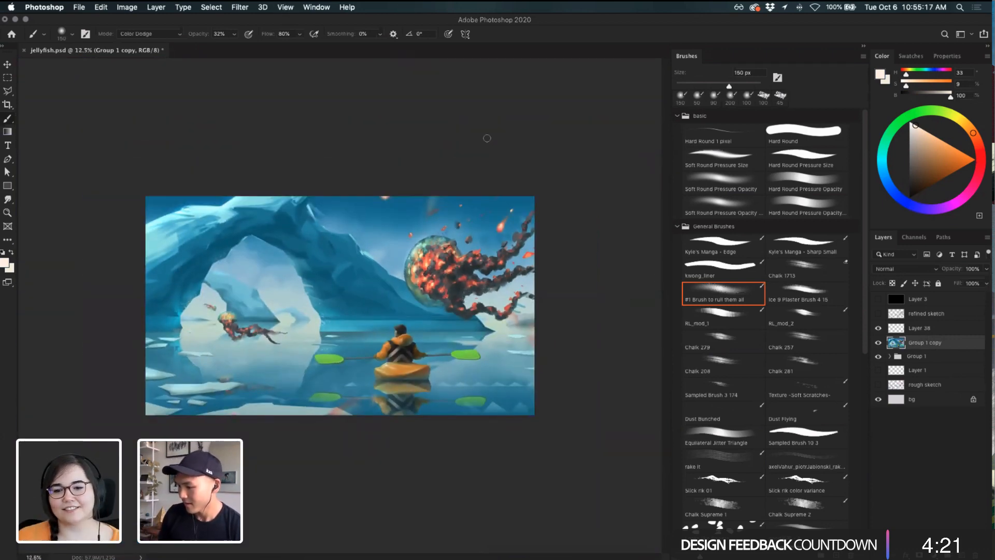
{"action": "key", "text": "bracketright"}
{"action": "key", "text": "bracketright"}
{"action": "key", "text": "bracketright"}
{"action": "key", "text": "bracketright"}
{"action": "key", "text": "bracketright"}
{"action": "key", "text": "bracketright"}
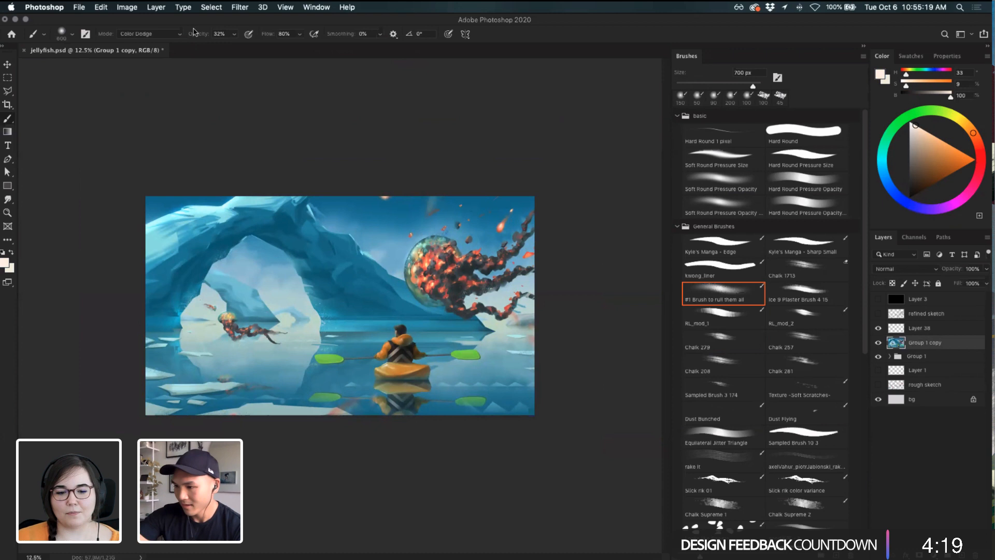
{"action": "mouse_move", "coordinate": [199, 33]}
{"action": "left_mouse_down"}
{"action": "mouse_move", "coordinate": [183, 34]}
{"action": "mouse_move", "coordinate": [197, 37]}
{"action": "left_mouse_up"}
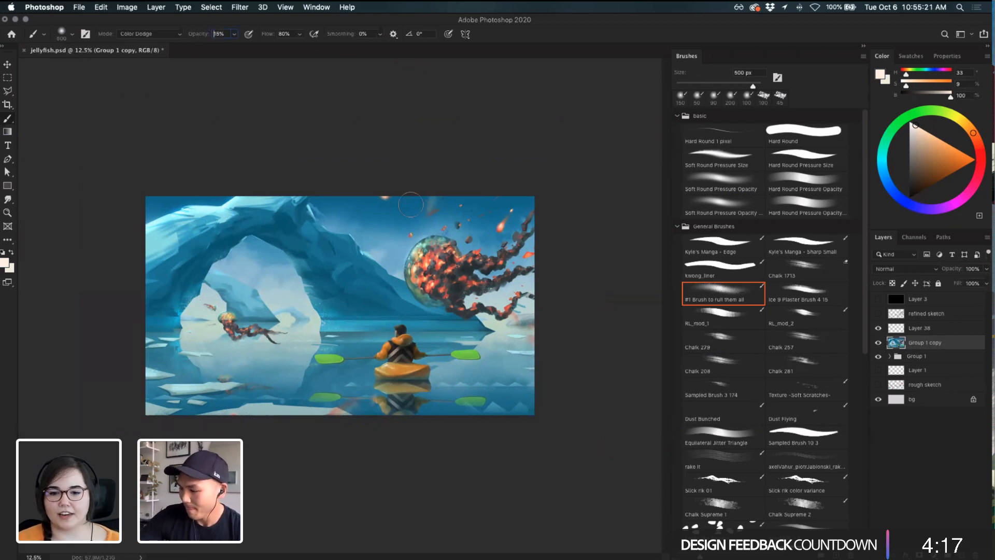
- Add a soft Color Dodge glow to the large jellyfish's head with single dabs, undoing the first tries
{"action": "left_click", "coordinate": [425, 253]}
{"action": "key", "text": "super+z"}
{"action": "left_click", "coordinate": [436, 258]}
{"action": "key", "text": "super+z"}
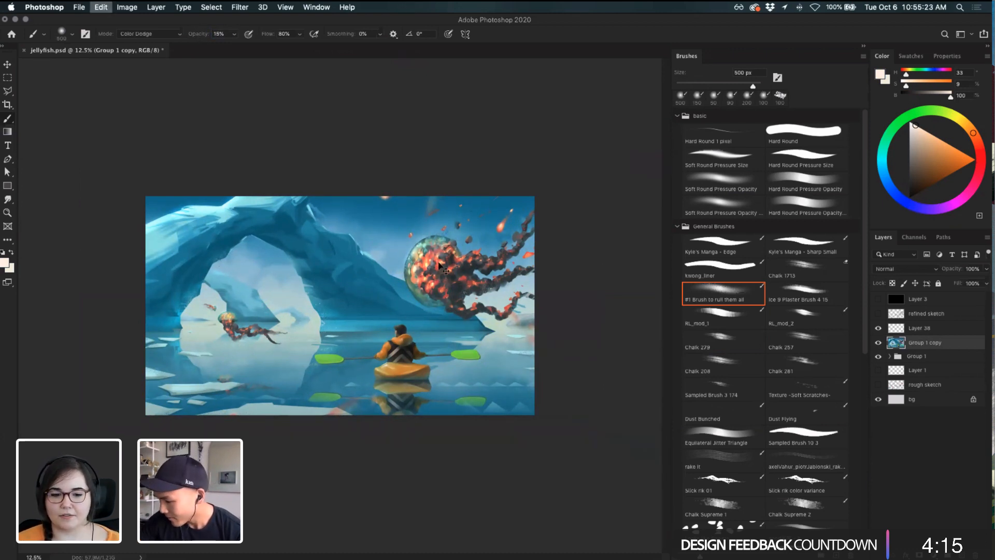
{"action": "left_click", "coordinate": [438, 256]}
- Set the foreground colour to dark grey 2b2b2b and the brush to Multiply mode at 31% opacity
{"action": "key", "text": "v"}
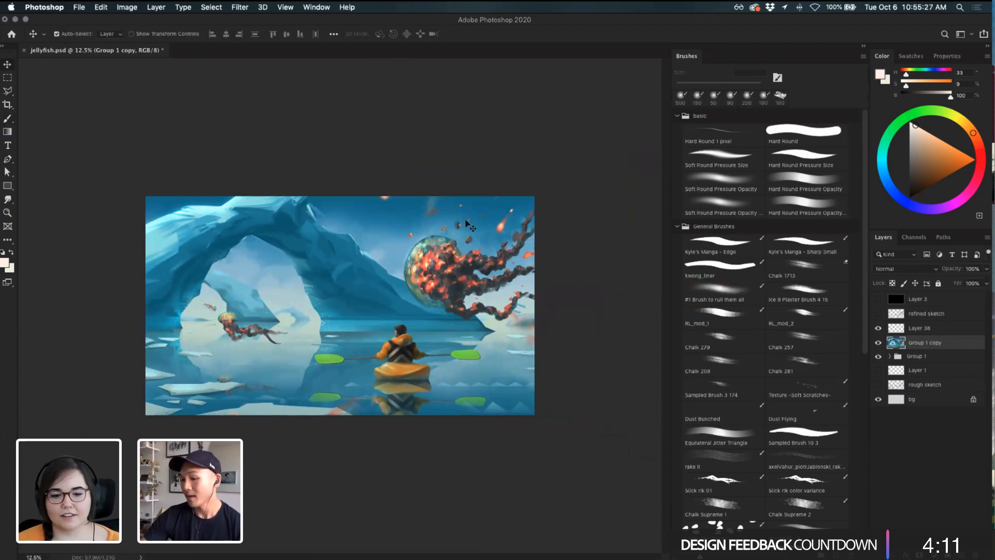
{"action": "left_click", "coordinate": [5, 263]}
{"action": "left_click_drag", "start_coordinate": [391, 287], "coordinate": [394, 260]}
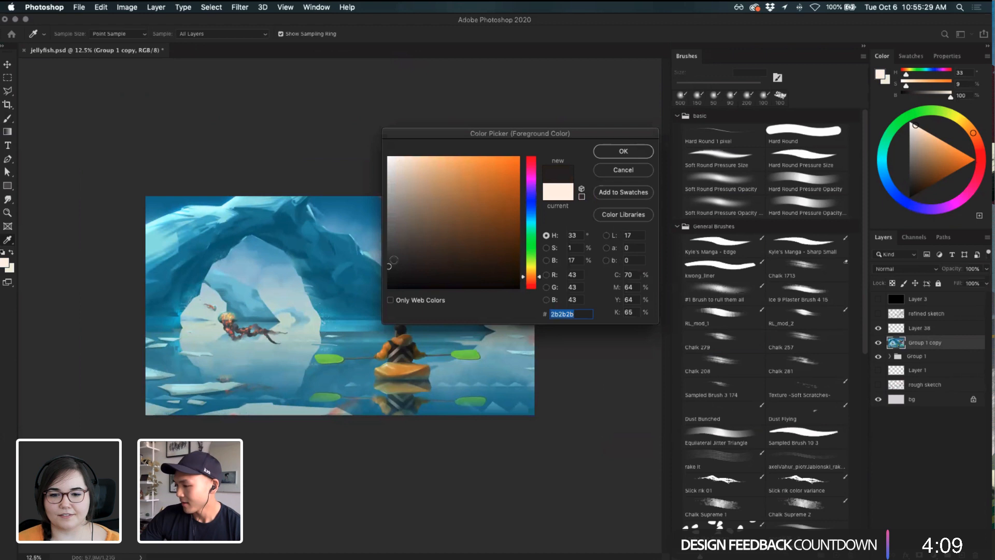
{"action": "left_click", "coordinate": [624, 152]}
{"action": "key", "text": "b"}
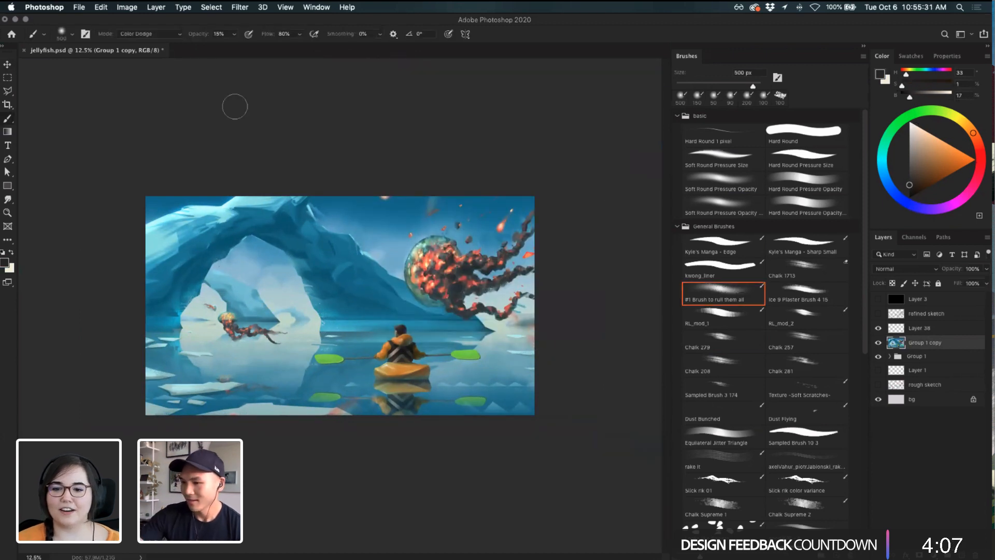
{"action": "left_click", "coordinate": [157, 34]}
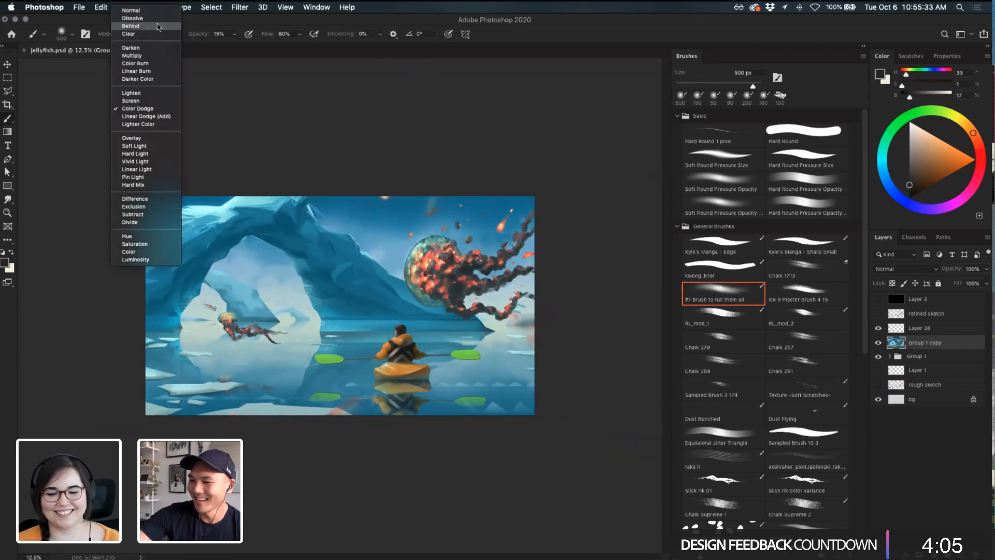
{"action": "left_click", "coordinate": [131, 55]}
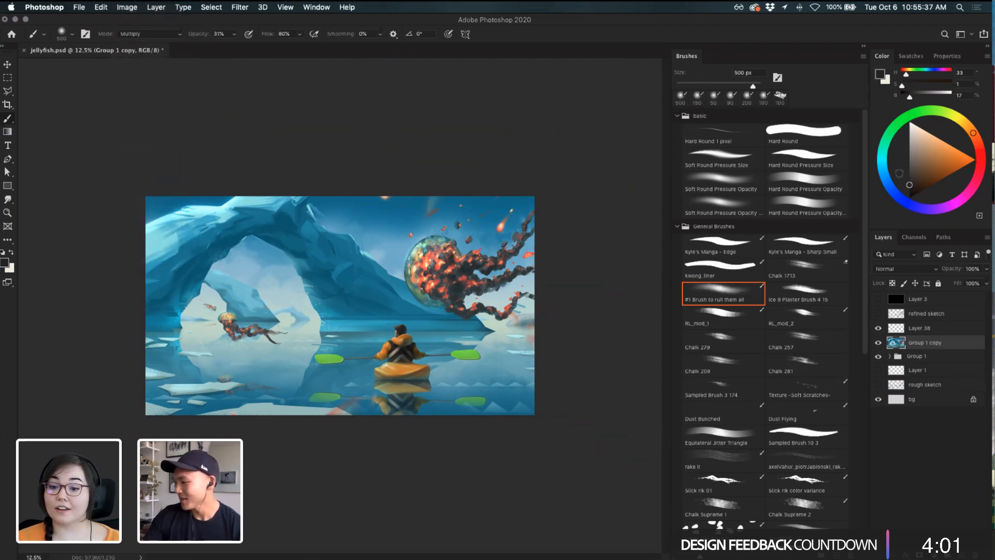
{"action": "left_click", "coordinate": [63, 33]}
{"action": "left_click", "coordinate": [633, 26]}
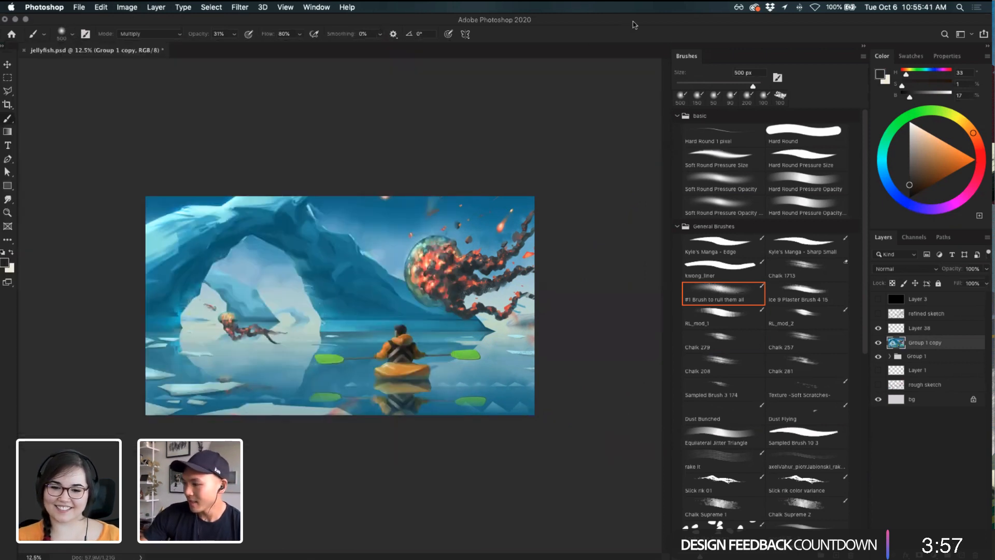
- Switch to the Kwong_liner brush, size it to 35 px and lower its opacity to 18% for work on the large jellyfish
{"action": "left_click", "coordinate": [733, 271]}
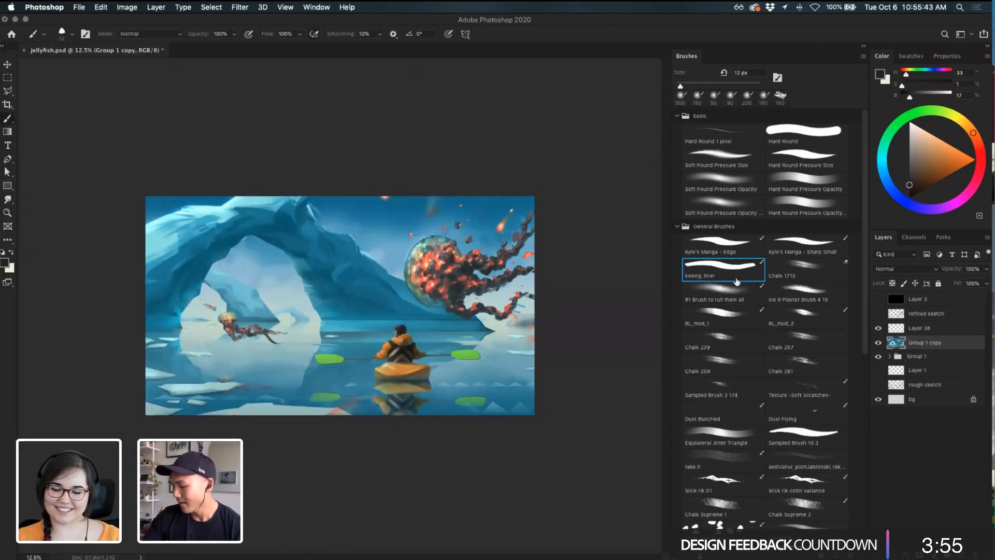
{"action": "key", "text": "super+plus"}
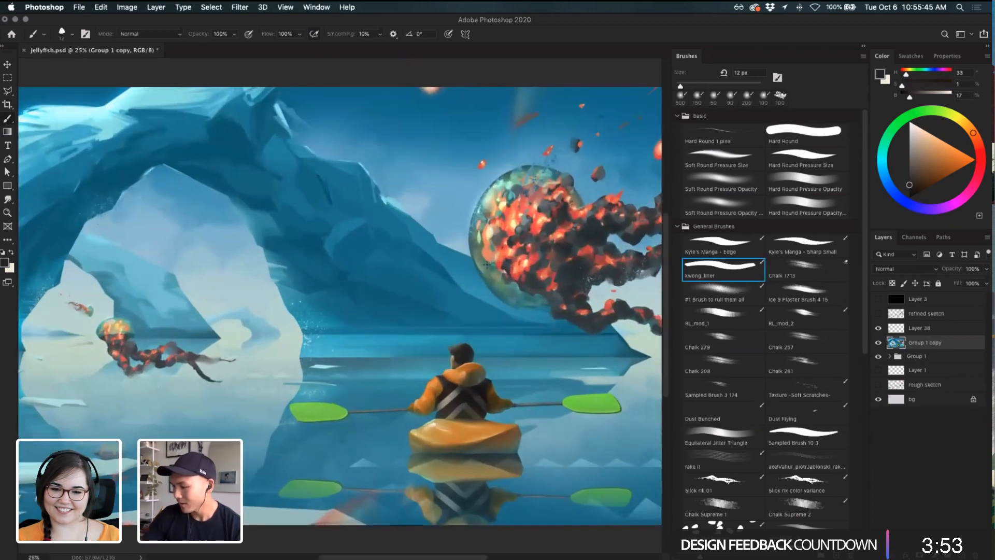
{"action": "key", "text": "bracketright"}
{"action": "key", "text": "bracketright"}
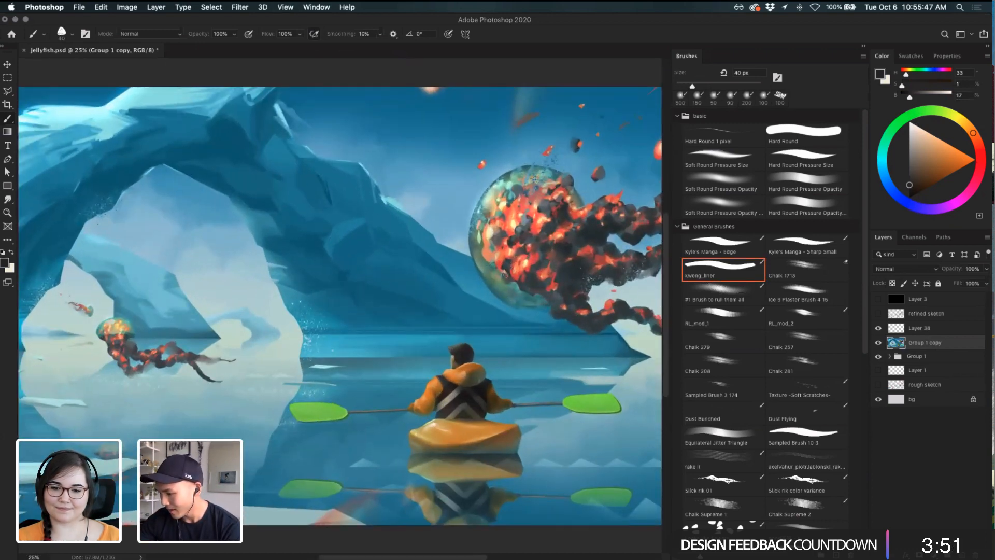
{"action": "key", "text": "bracketleft"}
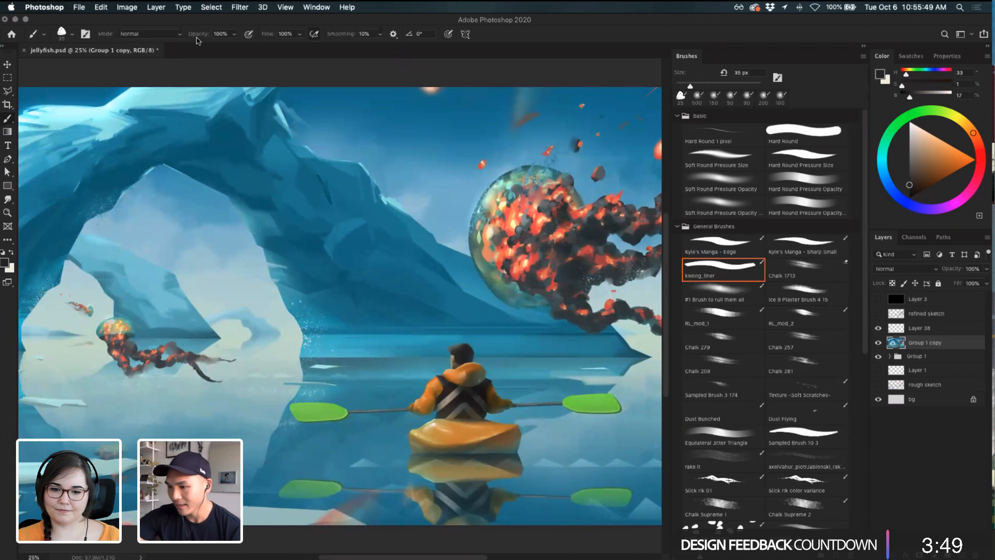
{"action": "key", "text": "5"}
{"action": "key", "text": "3"}
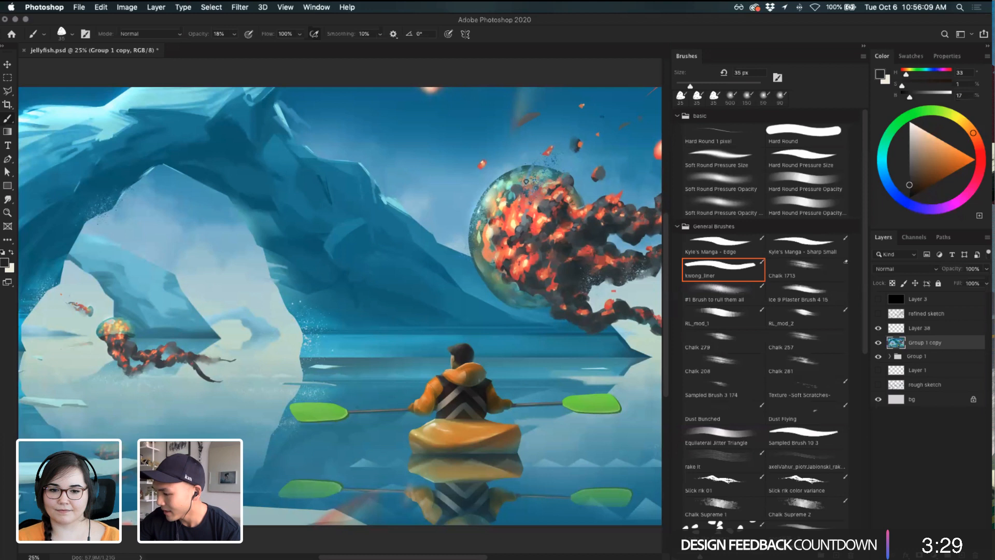
- Enlarge the kwong_liner brush to 50 px and paint dark accents on the upper dome of the large jellyfish
{"action": "key", "text": "]"}
{"action": "key", "text": "]"}
{"action": "key", "text": "]"}
{"action": "key", "text": "]"}
{"action": "key", "text": "]"}
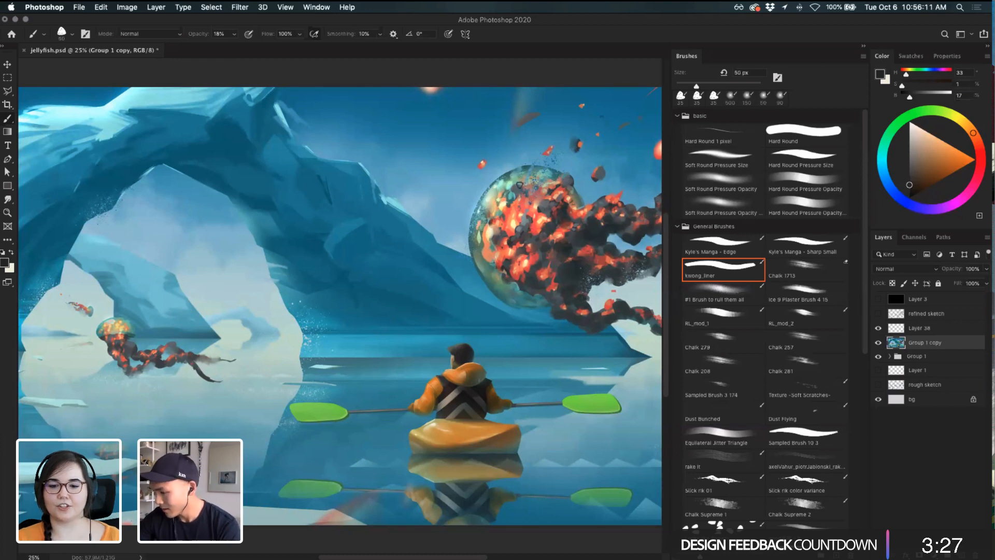
{"action": "left_click_drag", "start_coordinate": [520, 188], "coordinate": [522, 192]}
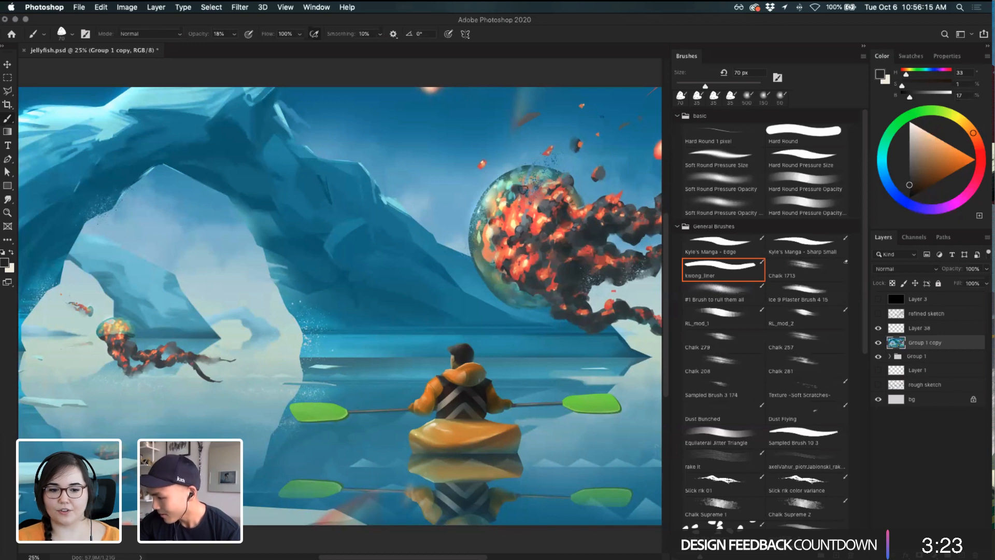
- Set the Eraser to the Soft Round Pressure Opacity brush at 125 px to soften the dark accents
{"action": "key", "text": "e"}
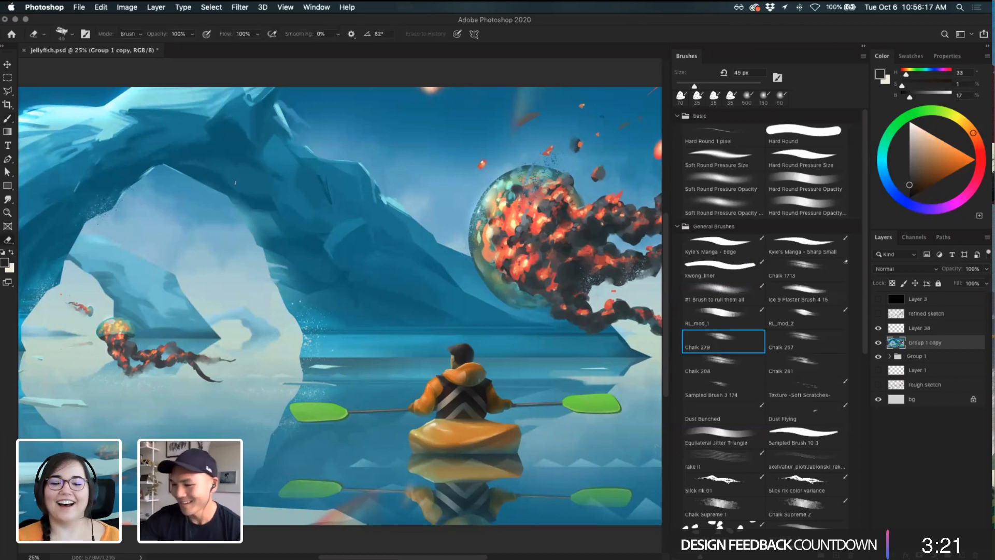
{"action": "left_click", "coordinate": [731, 180]}
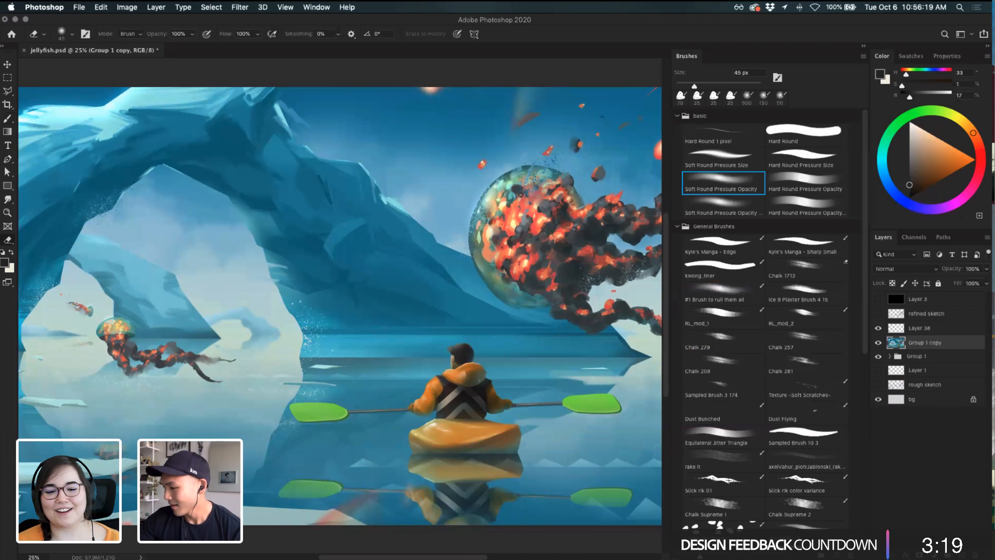
{"action": "key", "text": "bracketright"}
{"action": "key", "text": "bracketright"}
{"action": "key", "text": "bracketright"}
{"action": "key", "text": "bracketright"}
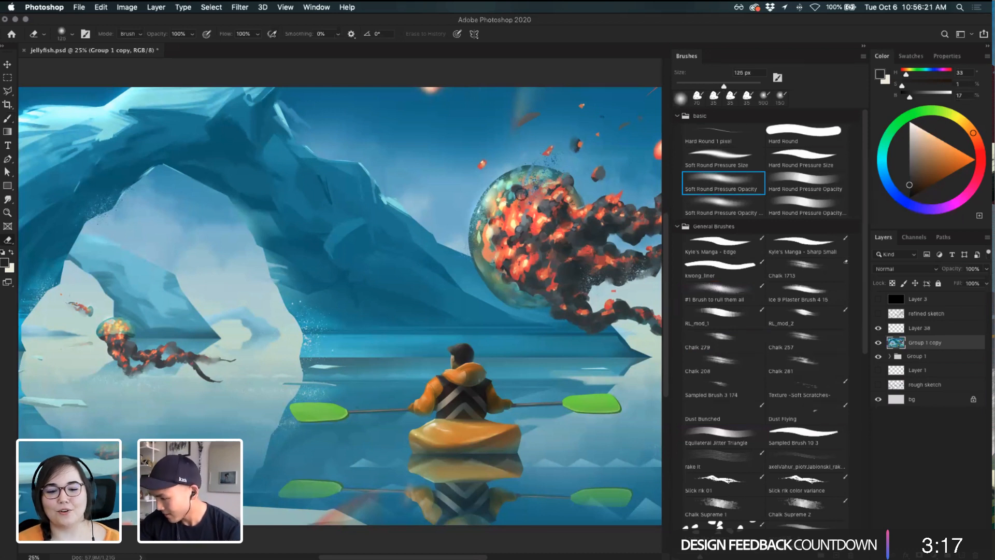
- Paint smaller dark strokes among the large jellyfish's embers with the 35 px kwong_liner brush, undoing unwanted strokes
{"action": "key", "text": "b"}
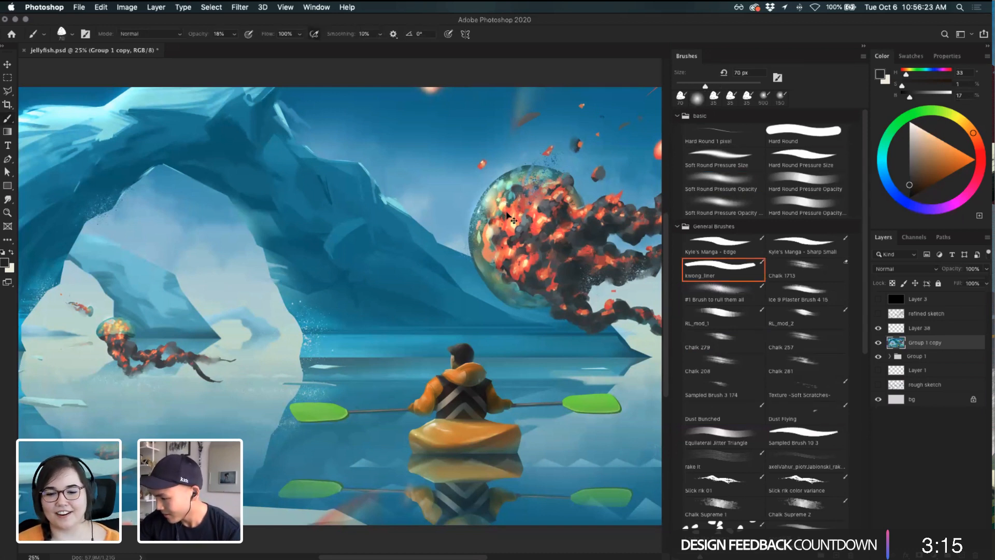
{"action": "key", "text": "bracketleft"}
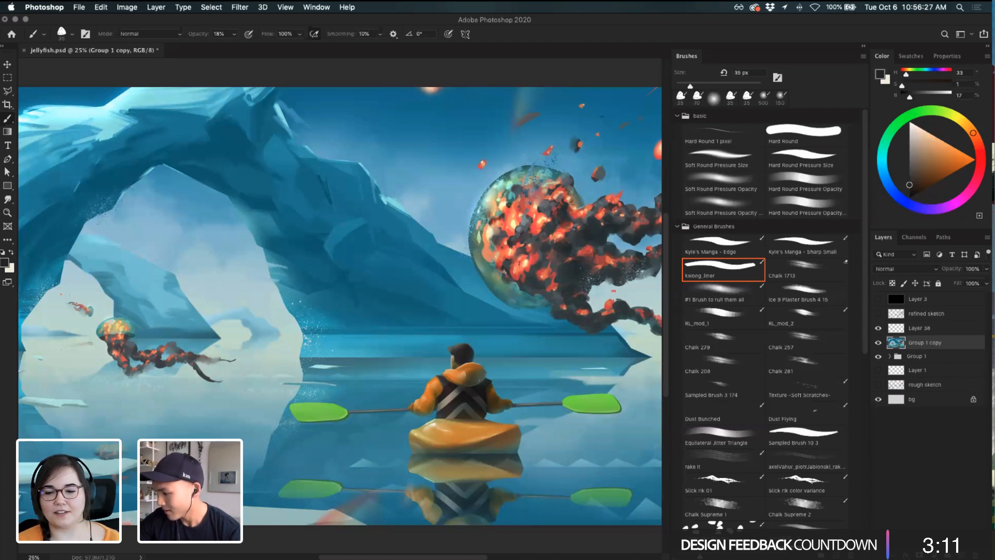
{"action": "key", "text": "super+z"}
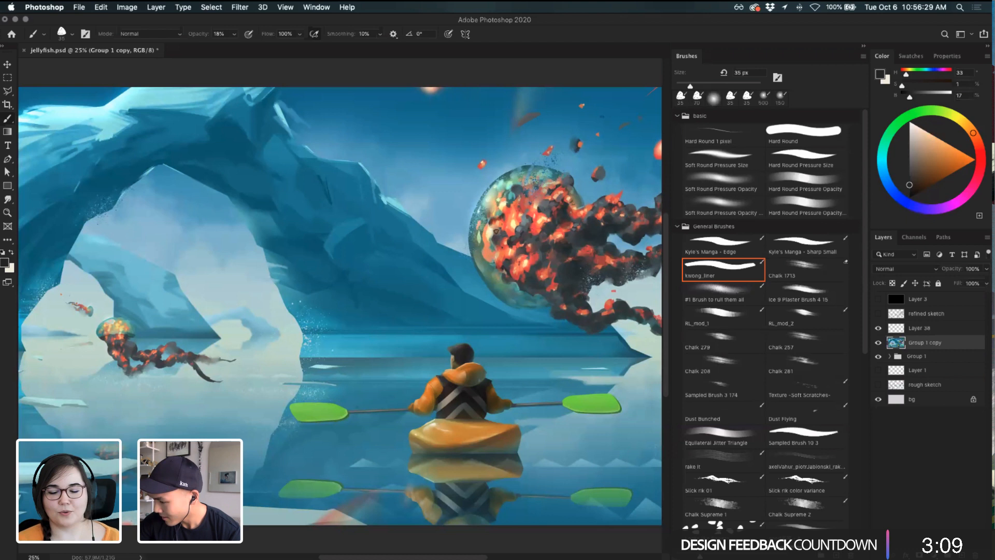
{"action": "key", "text": "e"}
{"action": "key", "text": "b"}
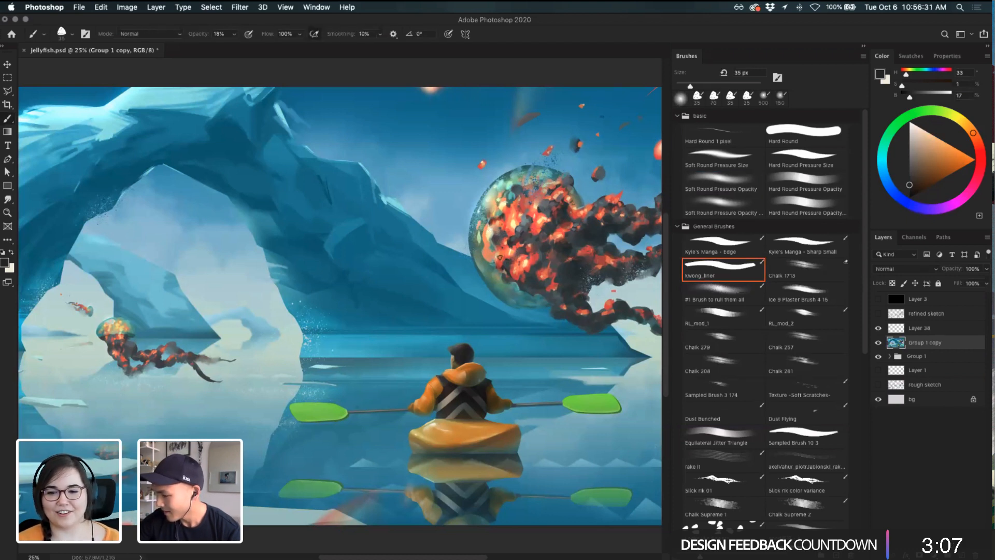
{"action": "key", "text": "super+z"}
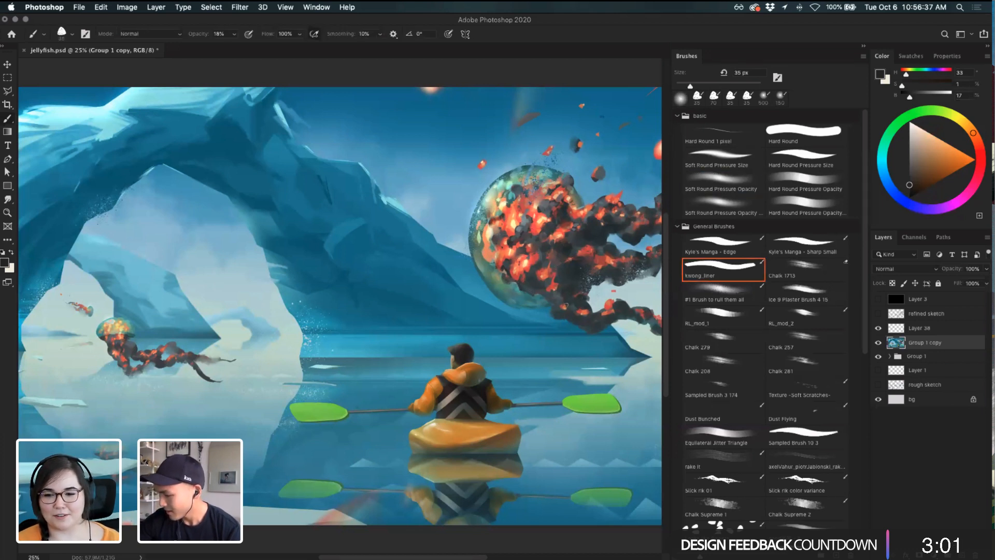
- Try a dark brush stroke where the large jellyfish's dome meets its tentacles
{"action": "left_click_drag", "start_coordinate": [578, 236], "coordinate": [568, 268]}
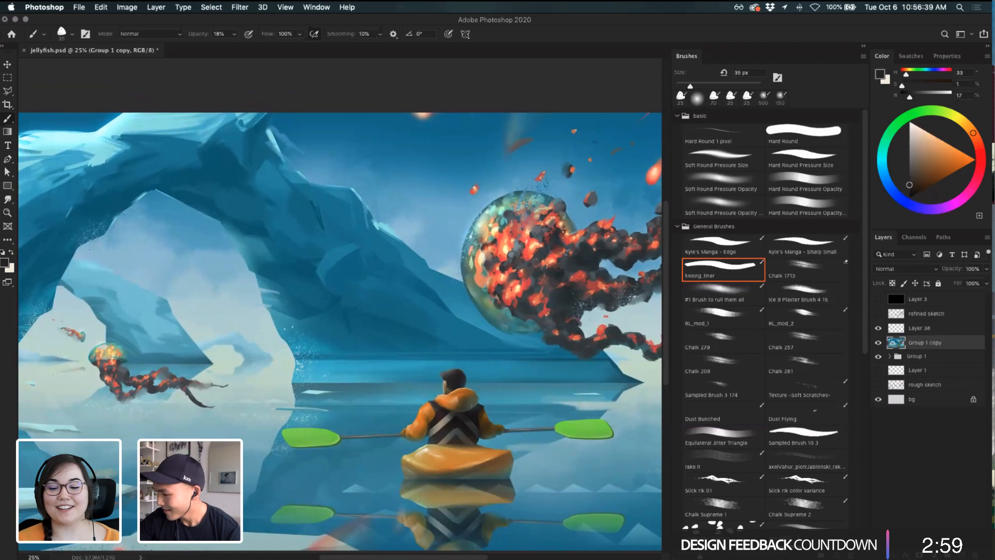
{"action": "left_click_drag", "start_coordinate": [566, 232], "coordinate": [585, 240]}
{"action": "key", "text": "super+z"}
{"action": "key", "text": "super+z"}
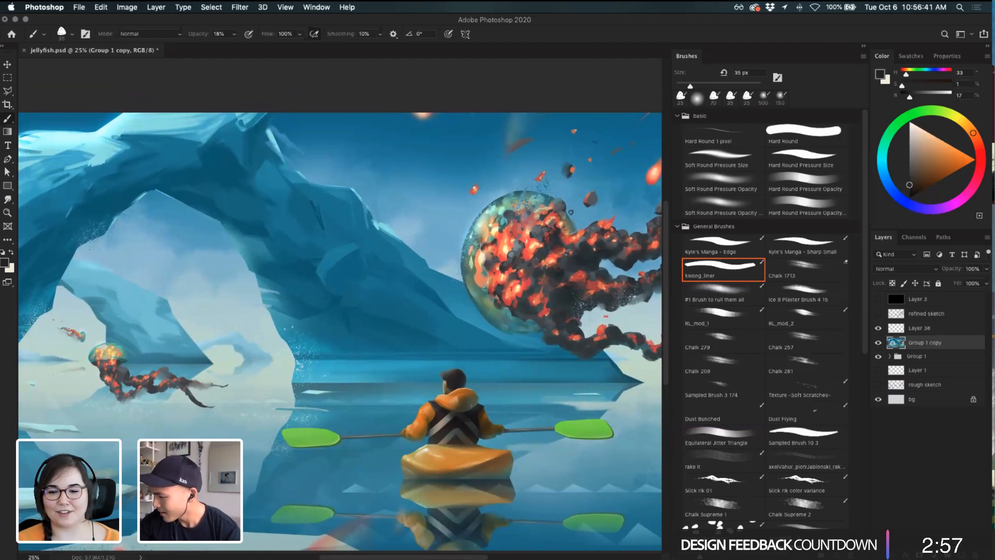
- Build up dark shading between the large jellyfish's embers, alternating the Brush with the 125 px soft Eraser
{"action": "key", "text": "e"}
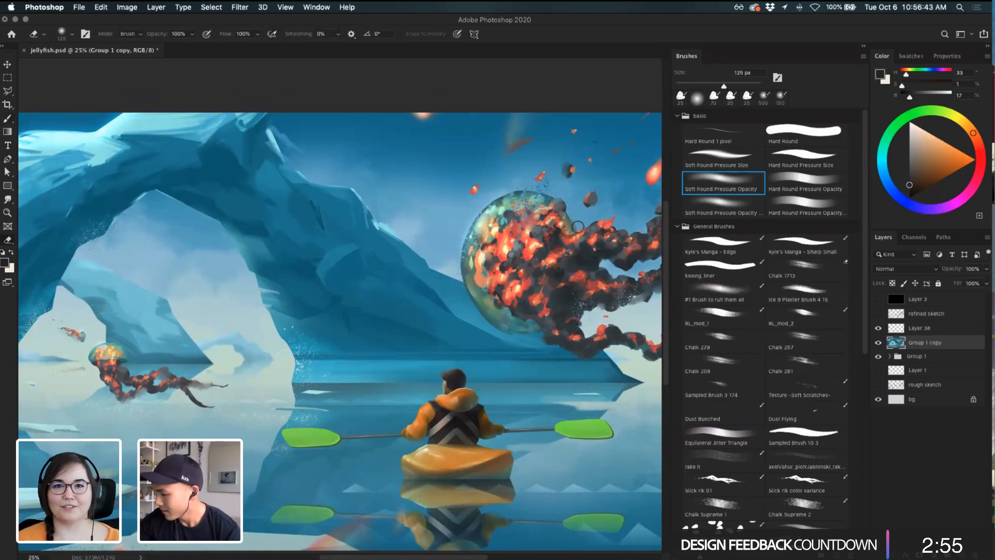
{"action": "key", "text": "b"}
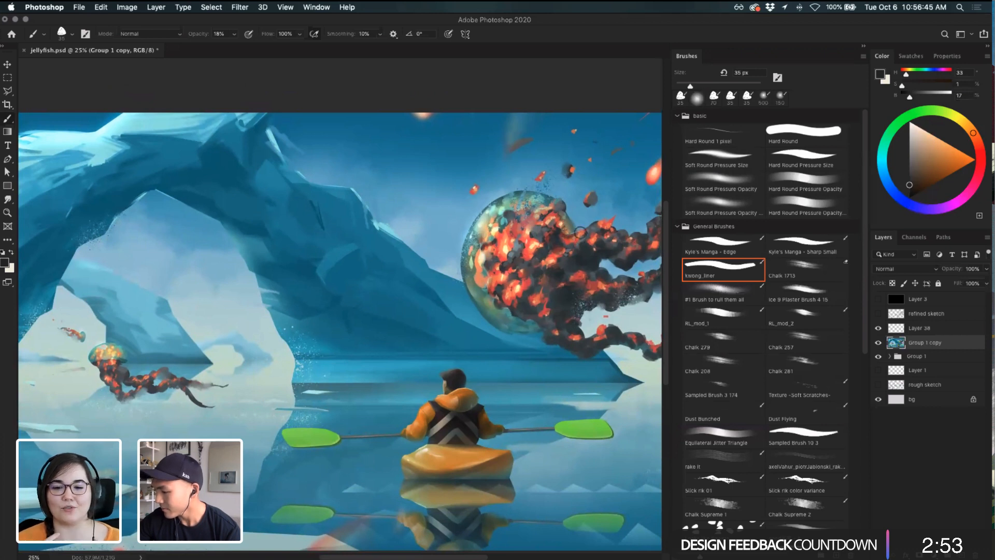
{"action": "key", "text": "e"}
{"action": "key", "text": "b"}
{"action": "key", "text": "e"}
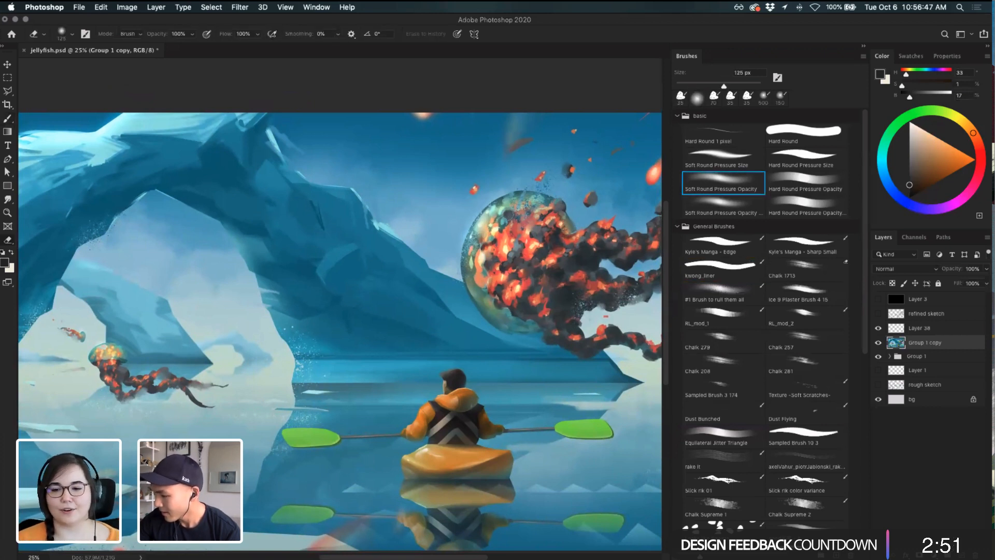
{"action": "key", "text": "b"}
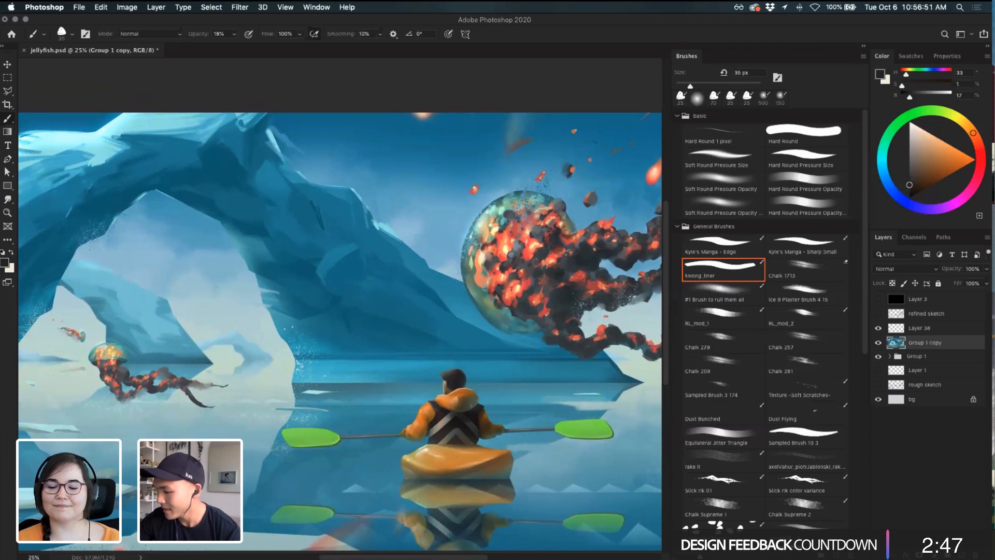
{"action": "key", "text": "e"}
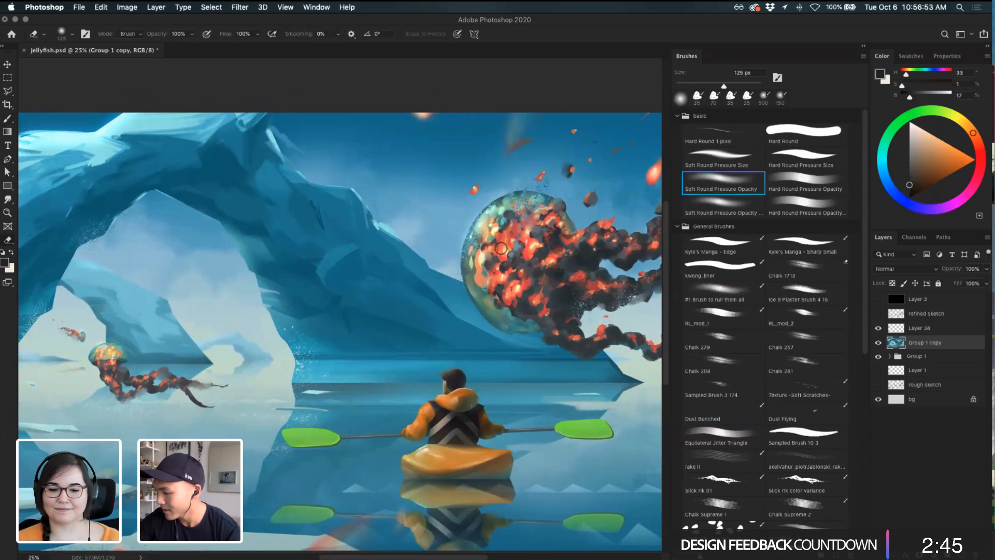
{"action": "key", "text": "b"}
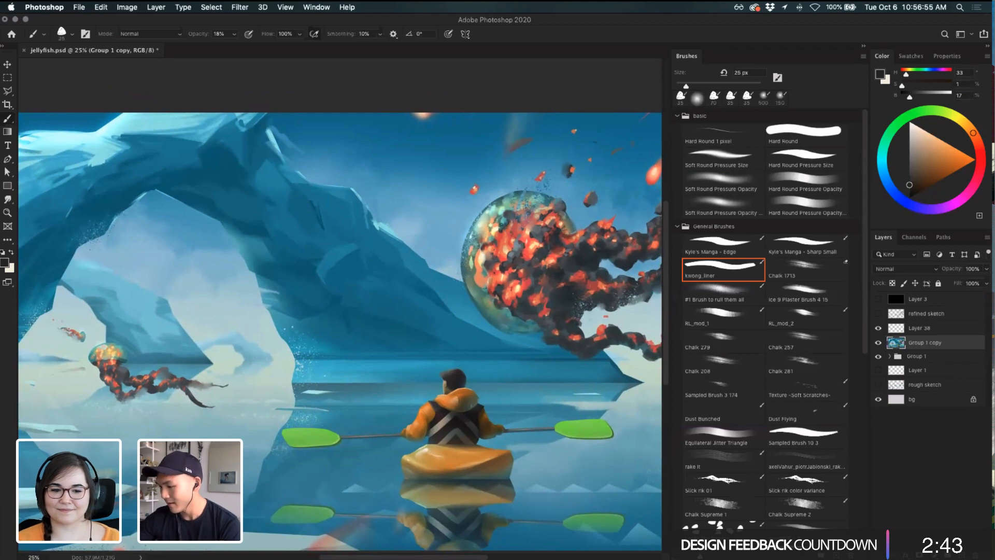
- Add fine dark touches to the large jellyfish's upper dome with the kwong_liner brush at 30 px, undoing the misplaced one
{"action": "key", "text": "["}
{"action": "key", "text": "]"}
{"action": "key", "text": "]"}
{"action": "left_click", "coordinate": [501, 231]}
{"action": "key", "text": "super+z"}
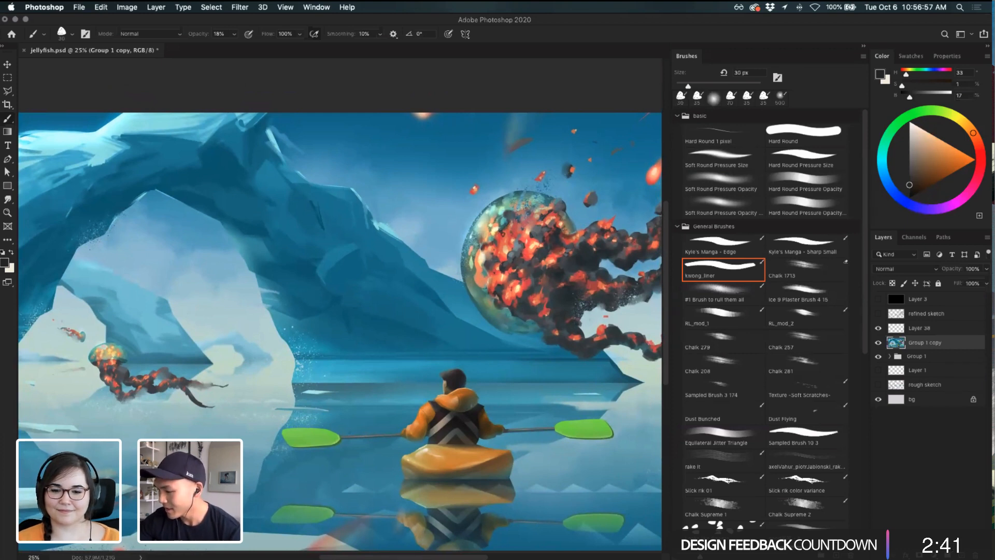
{"action": "key", "text": "e"}
{"action": "key", "text": "b"}
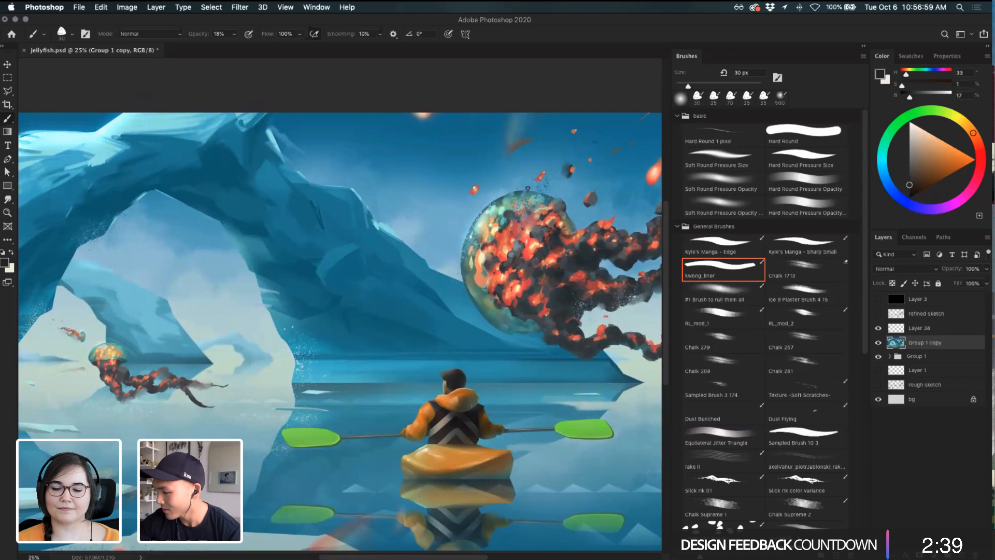
{"action": "left_click", "coordinate": [526, 209]}
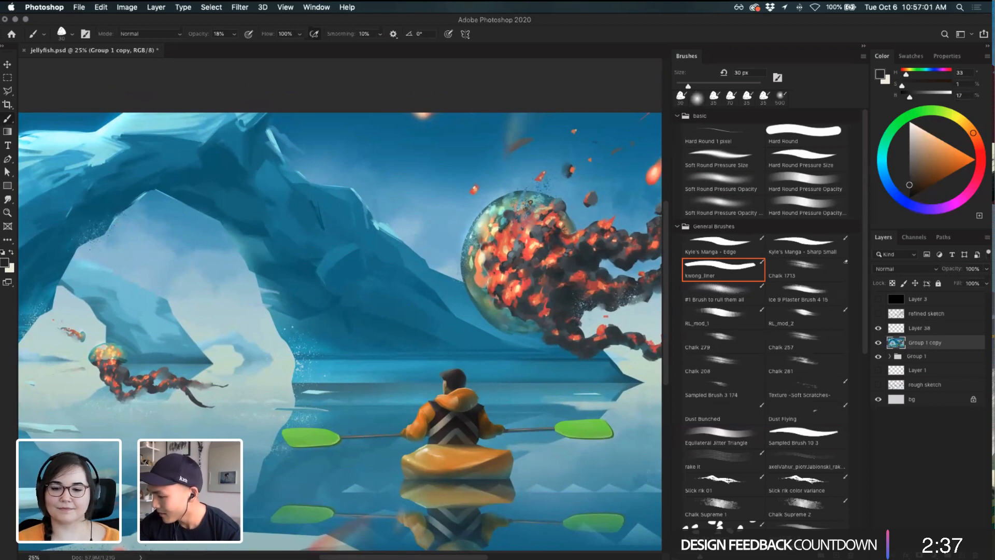
{"action": "key", "text": "super+0"}
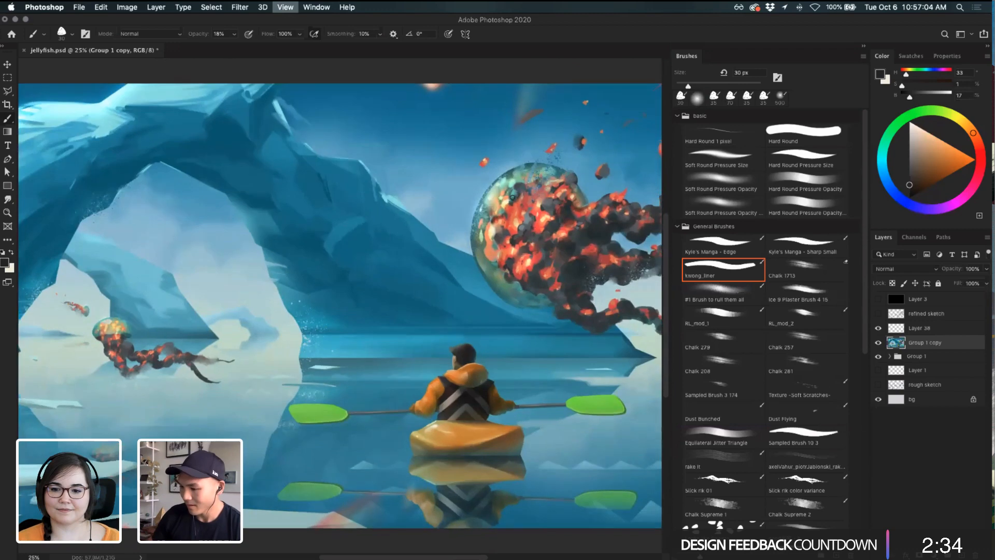
- Paint dark details beneath the dome of the smaller jellyfish inside the ice arch with the brush reduced to 10 px
{"action": "key", "text": "super+plus"}
{"action": "left_click_drag", "start_coordinate": [271, 311], "coordinate": [606, 248]}
{"action": "key", "text": "super+plus"}
{"action": "key", "text": "super+plus"}
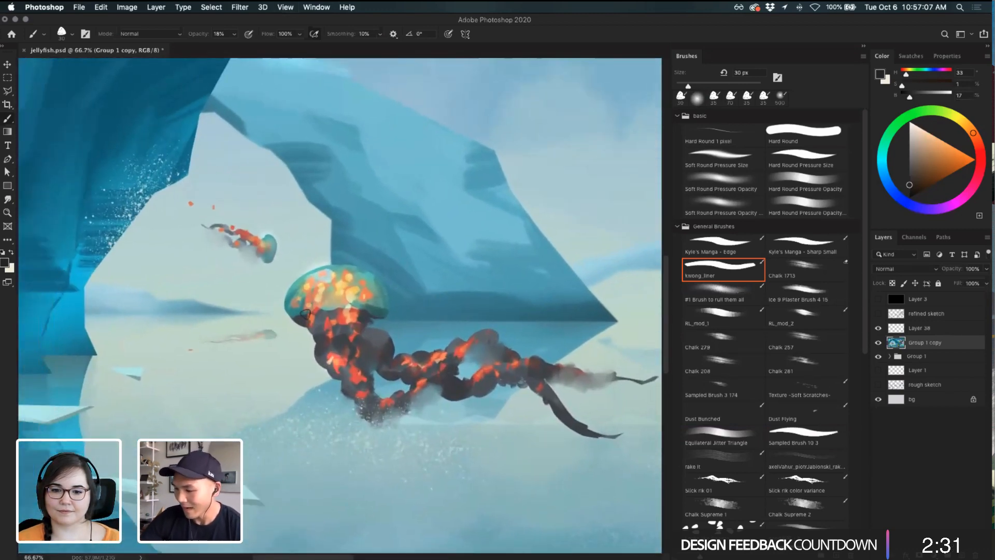
{"action": "key", "text": "super+z"}
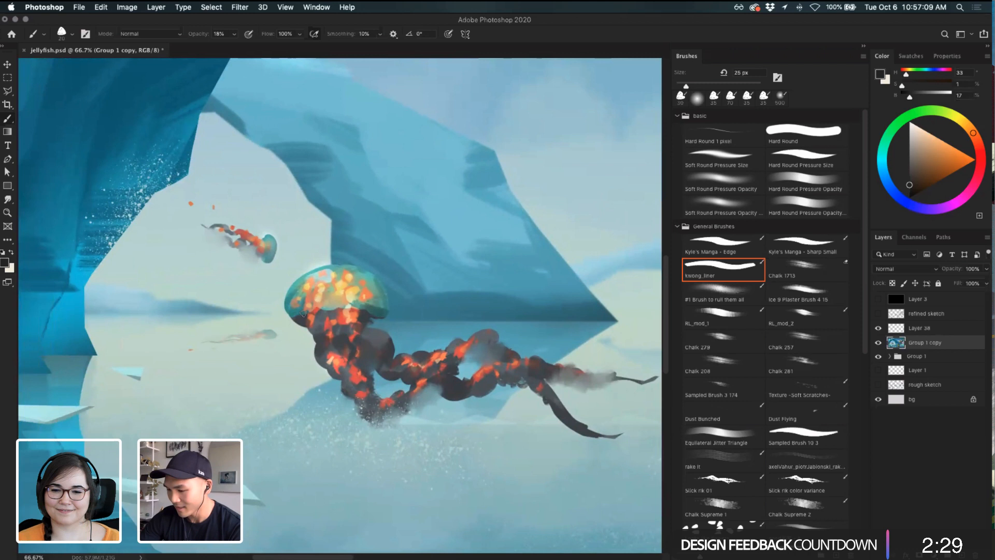
{"action": "key", "text": "bracketleft"}
{"action": "key", "text": "bracketleft"}
{"action": "key", "text": "bracketleft"}
{"action": "key", "text": "bracketleft"}
{"action": "key", "text": "bracketright"}
{"action": "key", "text": "bracketright"}
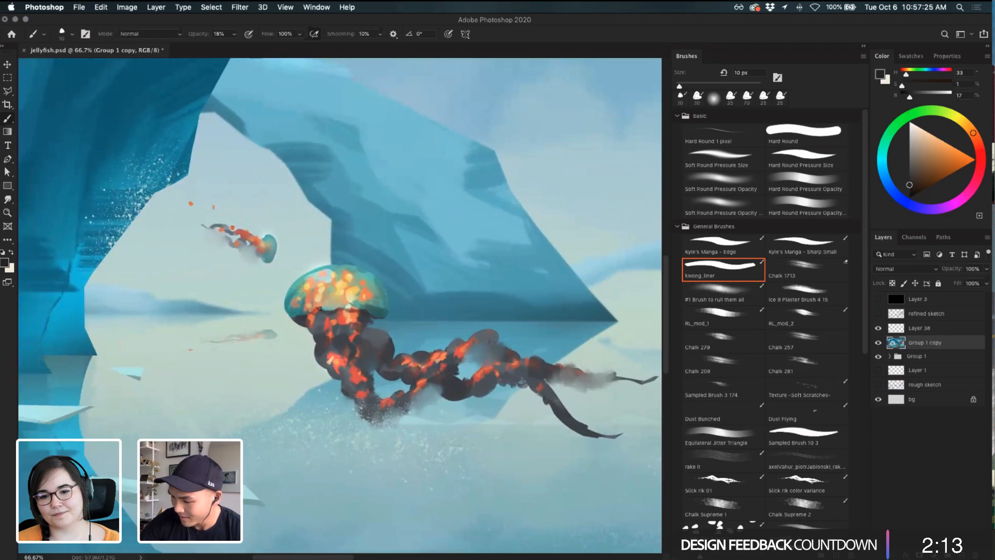
- Examine the smaller jellyfish, the kayaker and the overall composition at different magnifications
{"action": "key", "text": "super+minus"}
{"action": "key", "text": "super+minus"}
{"action": "key", "text": "super+minus"}
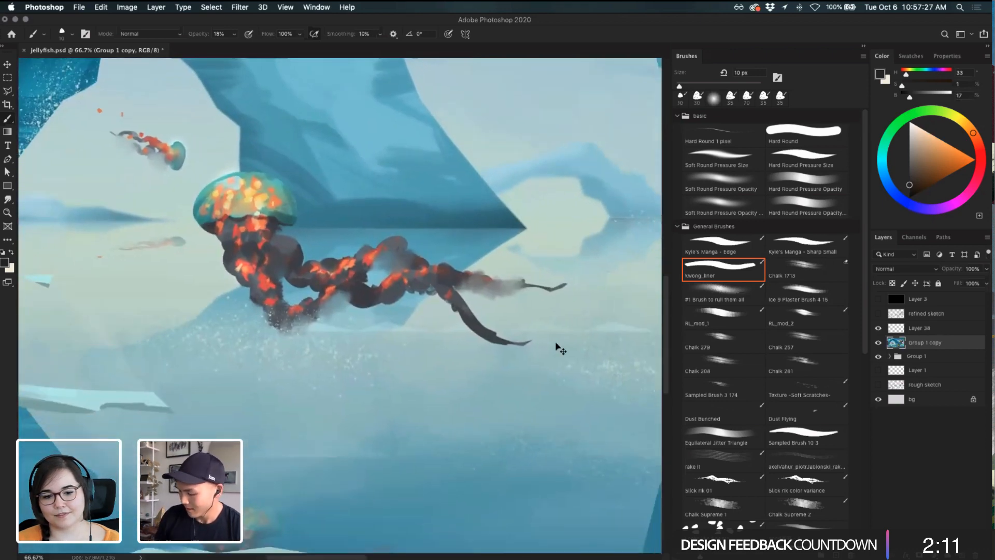
{"action": "key", "text": "super+plus"}
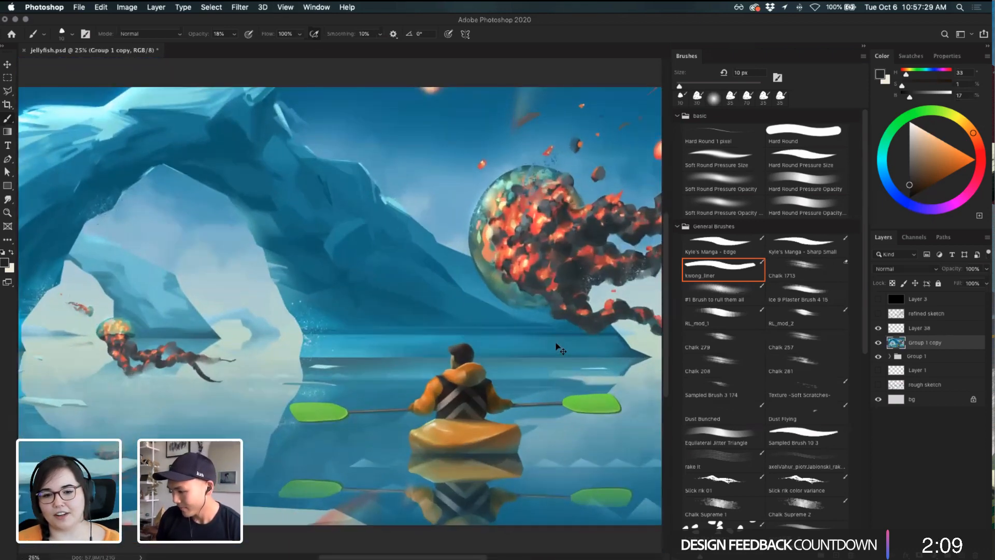
{"action": "key", "text": "super+minus"}
{"action": "key", "text": "super+plus"}
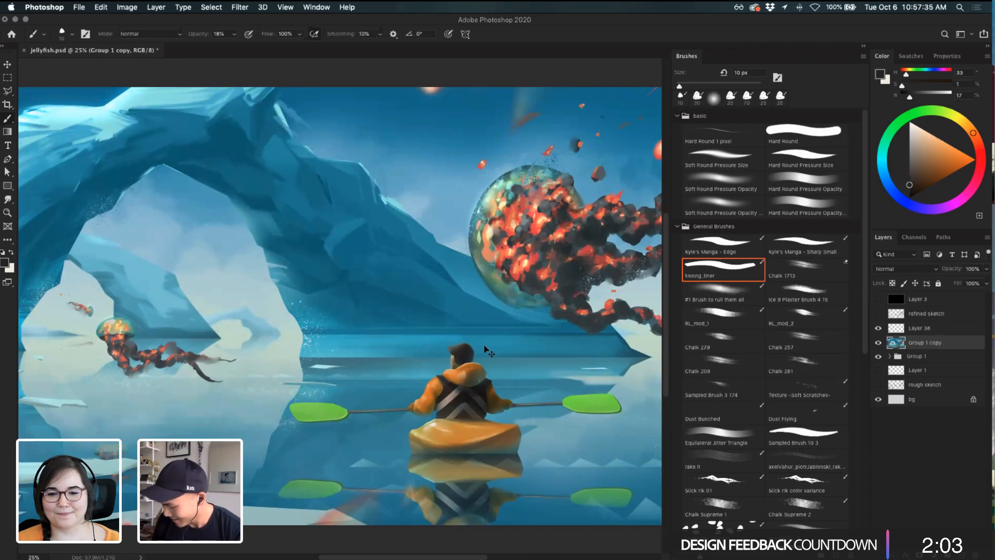
{"action": "key", "text": "super+equal"}
{"action": "key", "text": "super+equal"}
{"action": "left_click_drag", "start_coordinate": [542, 362], "coordinate": [468, 296]}
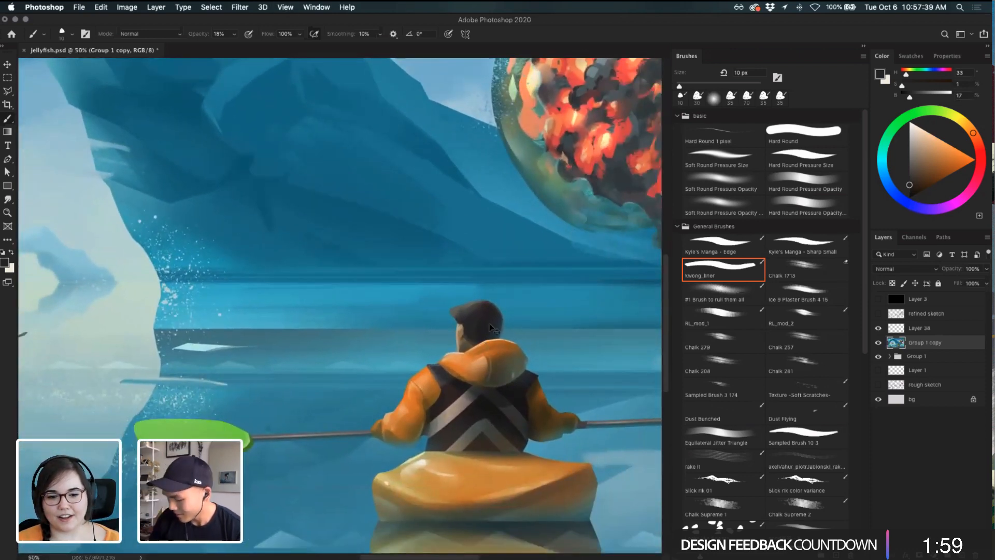
{"action": "key", "text": "super+minus"}
{"action": "key", "text": "super+minus"}
{"action": "key", "text": "super+minus"}
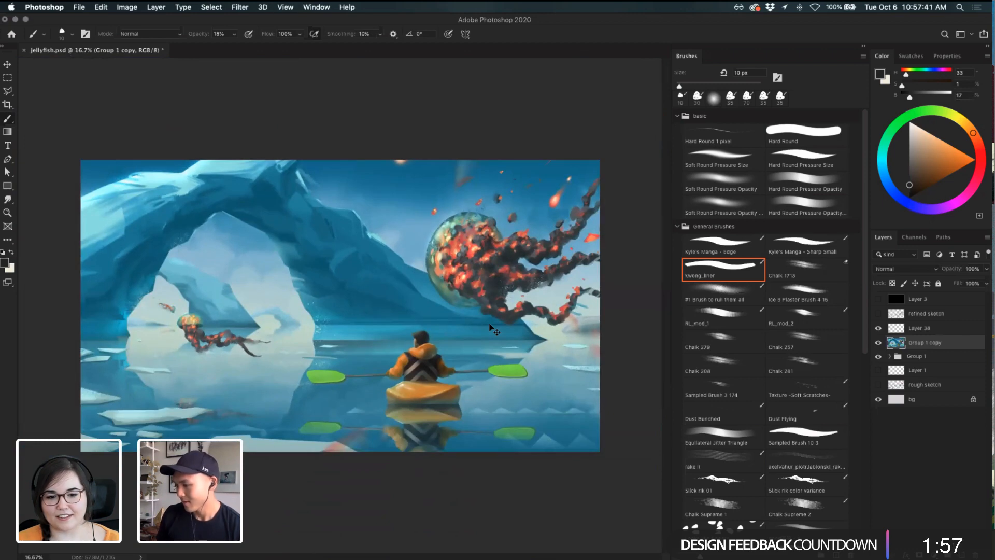
{"action": "key", "text": "super+plus"}
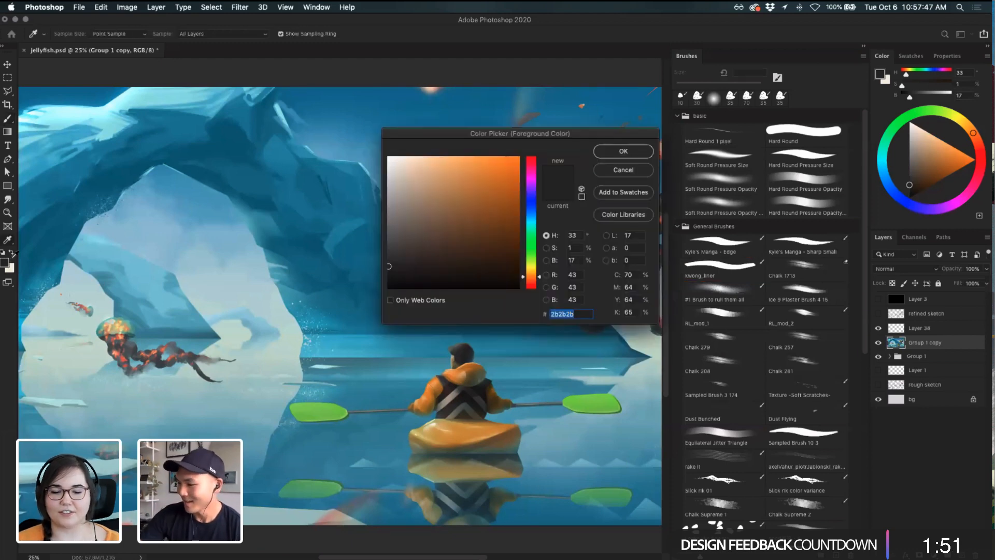
- Set the foreground color to near-black with 0% saturation and 6% brightness, and the brush to Multiply mode at 15% opacity
{"action": "left_click", "coordinate": [5, 262]}
{"action": "left_click", "coordinate": [621, 151]}
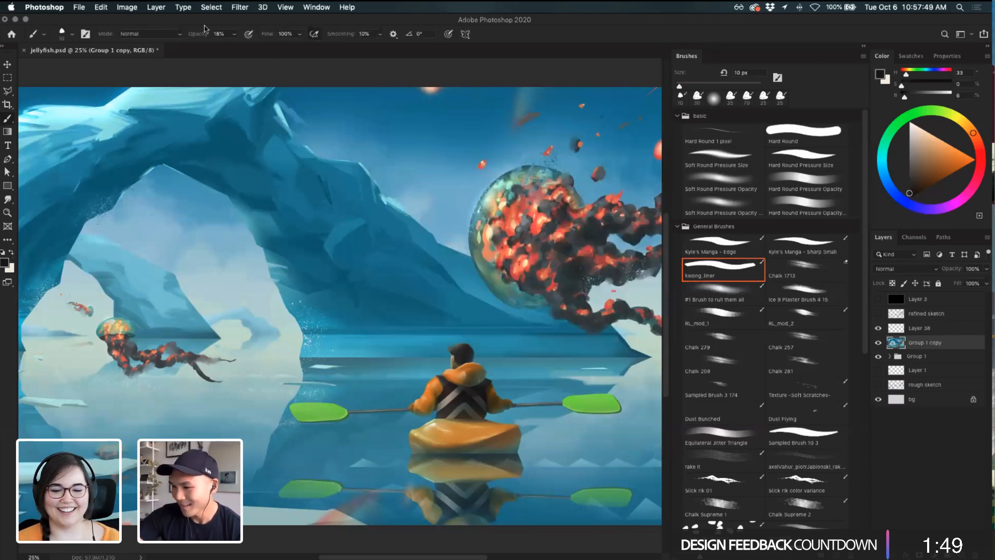
{"action": "left_click_drag", "start_coordinate": [197, 34], "coordinate": [204, 31]}
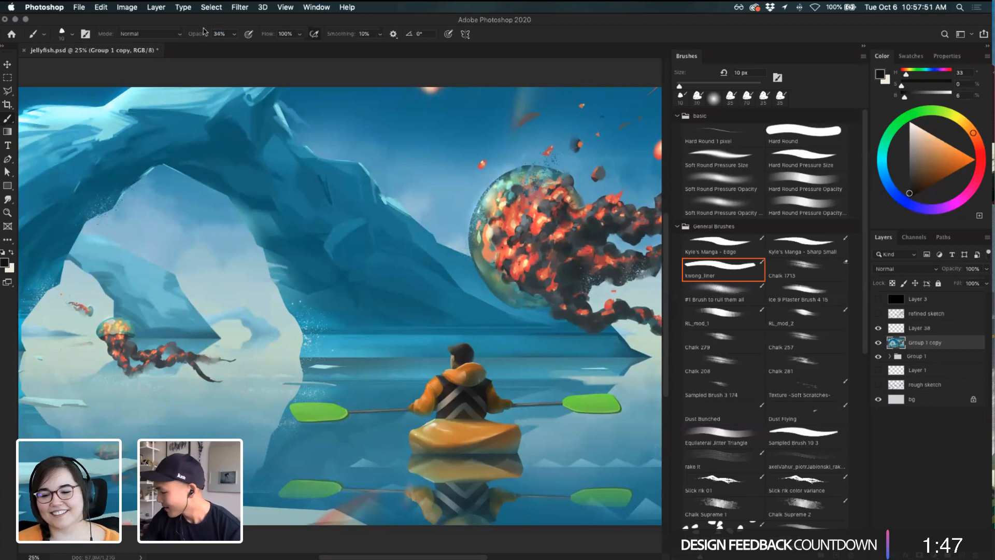
{"action": "left_click", "coordinate": [158, 34]}
{"action": "left_click", "coordinate": [154, 69]}
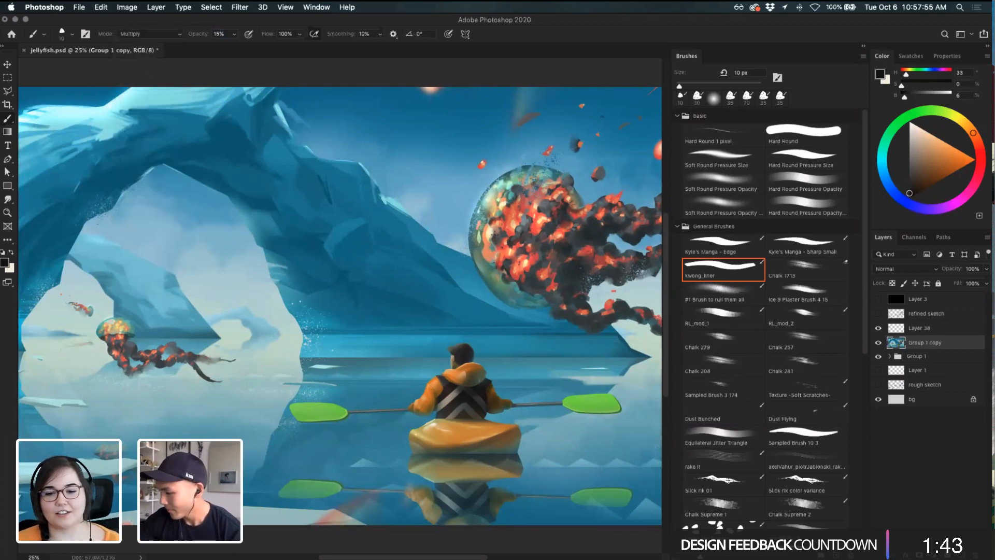
- Try darkening the shaded edge of the large jellyfish's dome with the brush enlarged to 40 px
{"action": "left_click", "coordinate": [495, 234]}
{"action": "key", "text": "super+z"}
{"action": "key", "text": "]"}
{"action": "key", "text": "]"}
{"action": "key", "text": "]"}
{"action": "key", "text": "]"}
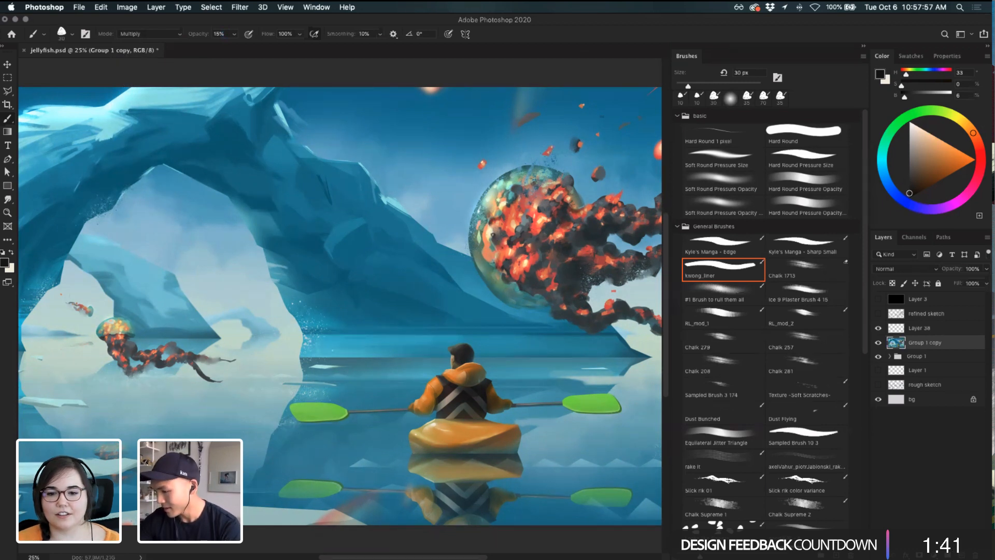
{"action": "key", "text": "bracketright"}
{"action": "left_click", "coordinate": [494, 235]}
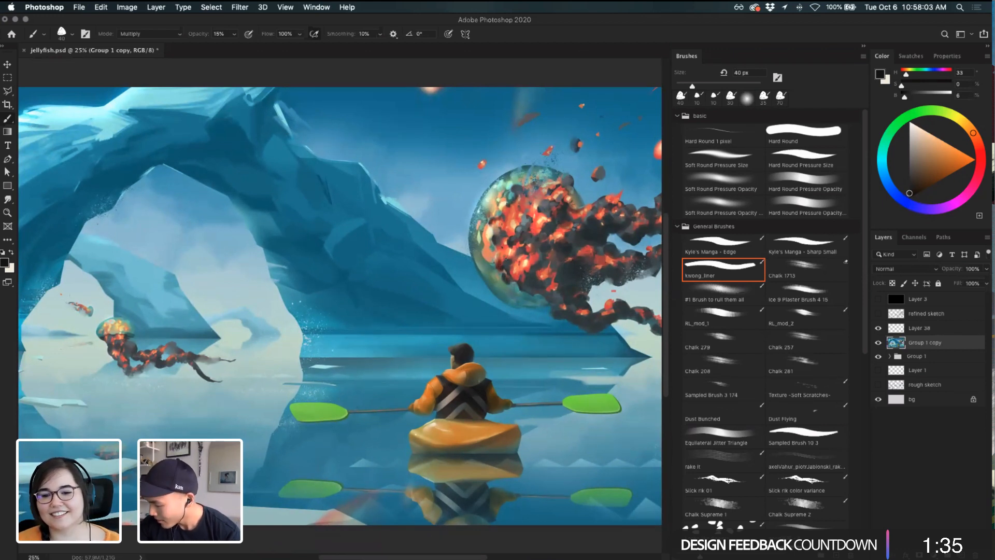
{"action": "key", "text": "super+z"}
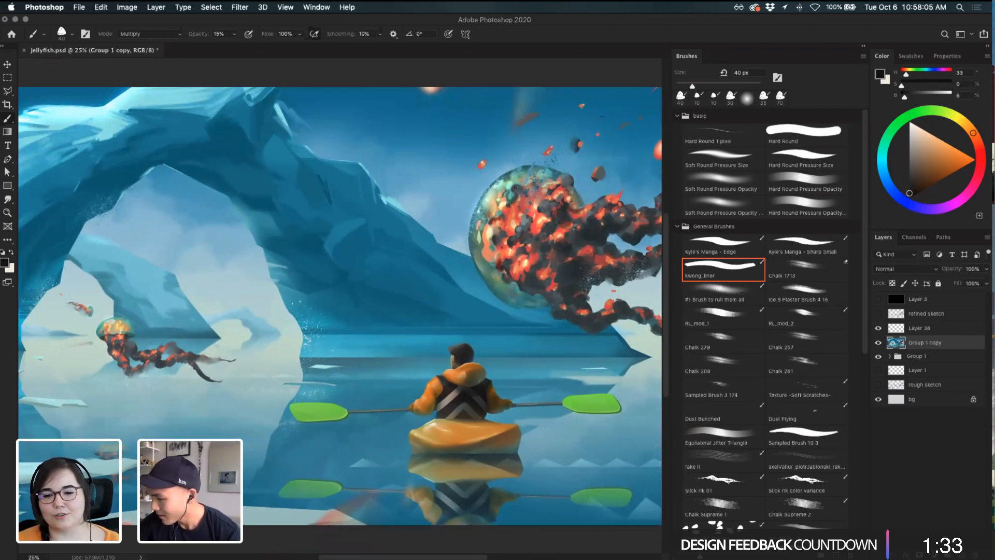
- Choose Sampled Brush 10 1 from the splatter brush group while viewing the whole painting
{"action": "left_click_drag", "start_coordinate": [517, 183], "coordinate": [532, 186]}
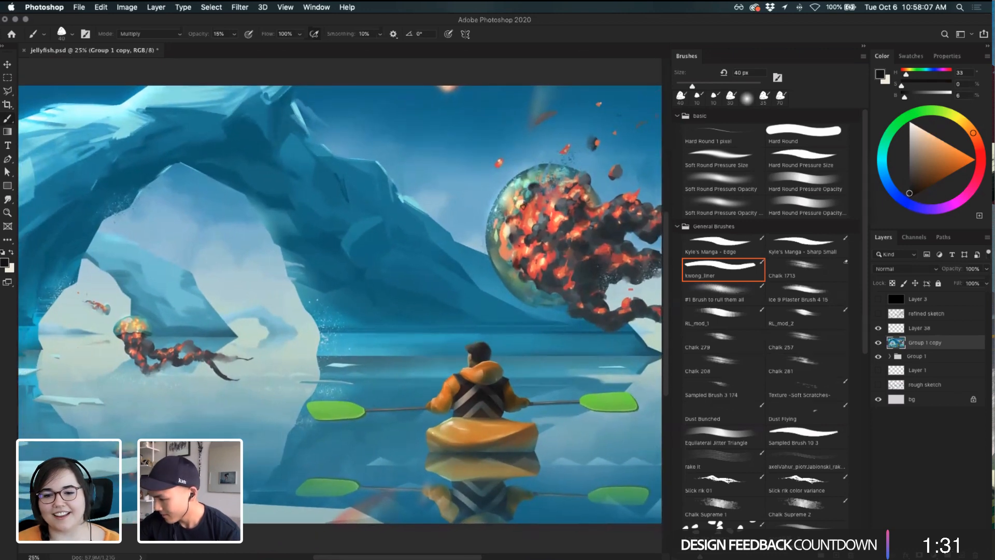
{"action": "key", "text": "super+minus"}
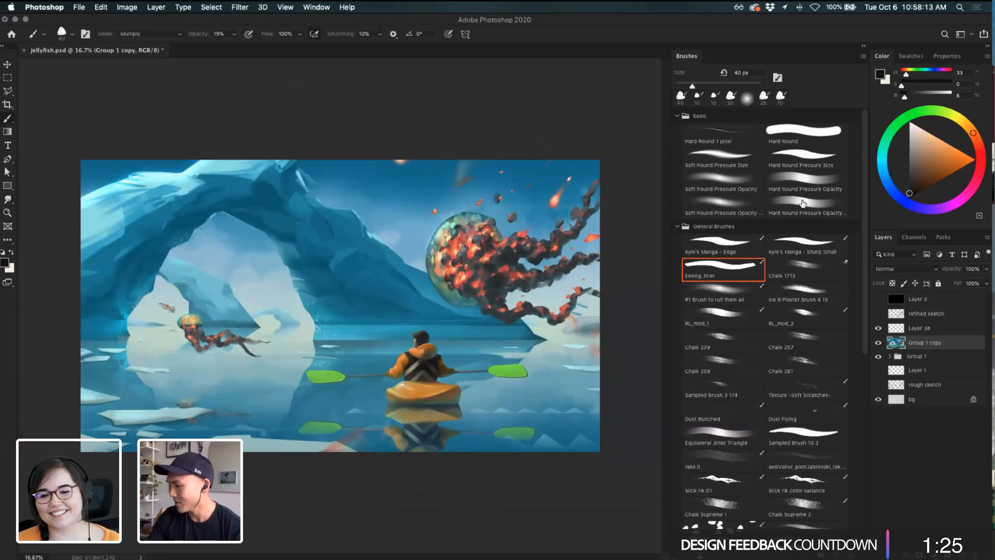
{"action": "left_click", "coordinate": [740, 138]}
{"action": "left_click", "coordinate": [677, 227]}
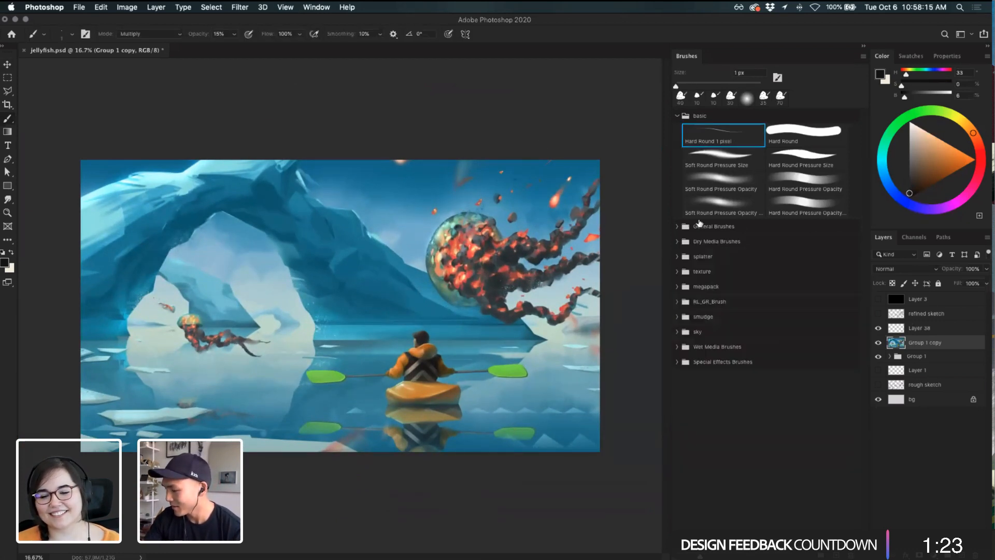
{"action": "left_click", "coordinate": [682, 270]}
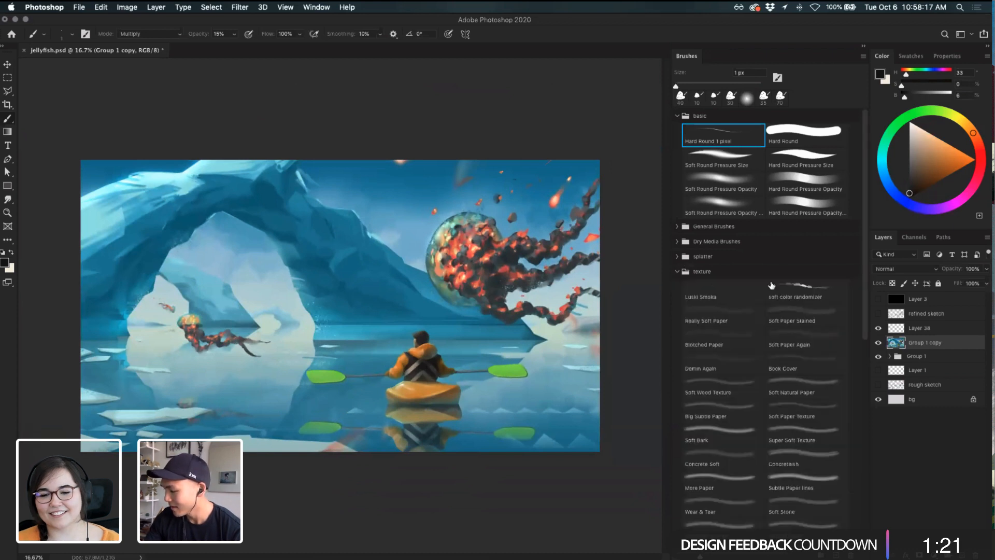
{"action": "left_click", "coordinate": [676, 271]}
{"action": "left_click", "coordinate": [677, 257]}
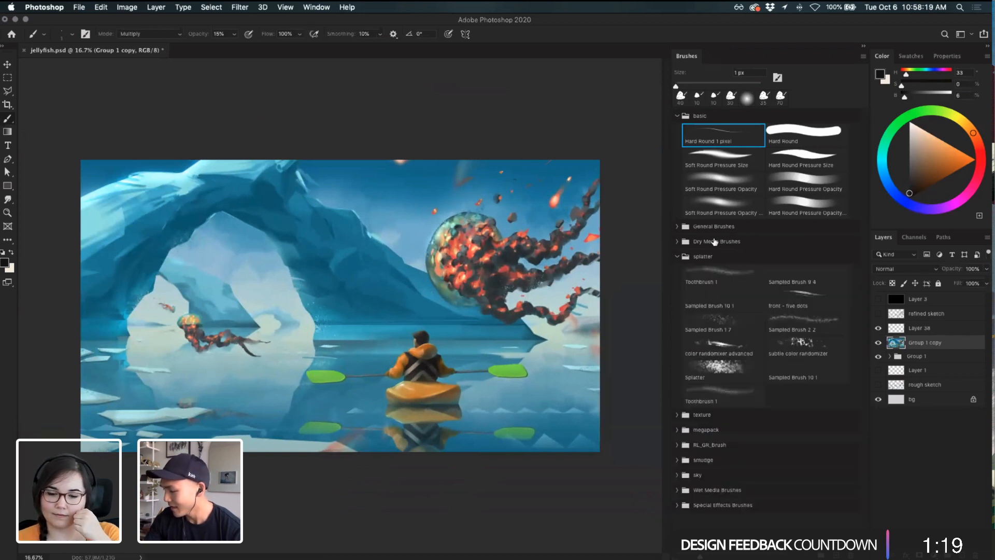
{"action": "left_click", "coordinate": [811, 366]}
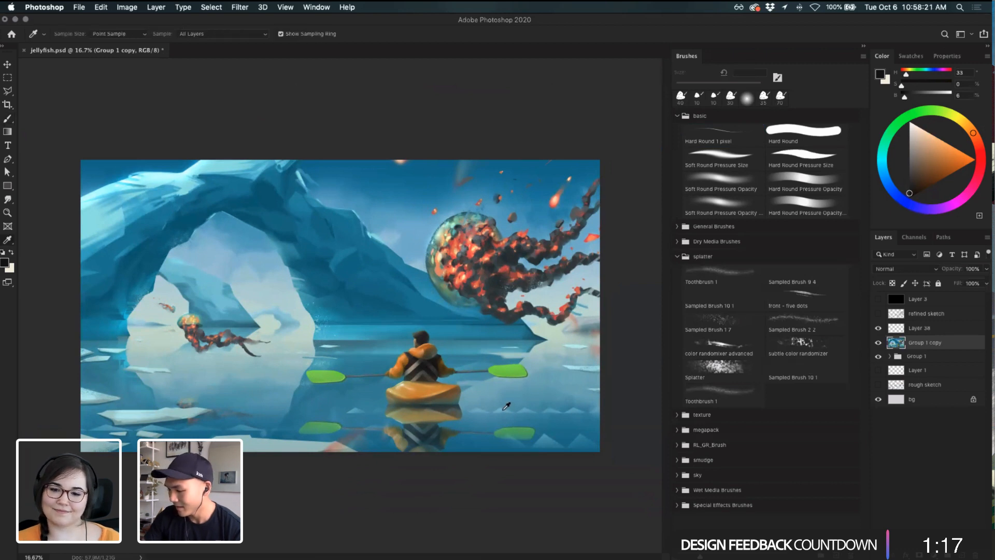
- Set the foreground color to pale blue (H 191, S 15, B 99) and the brush to Normal mode at 100% opacity, undoing test strokes
{"action": "key", "text": "super+z"}
{"action": "key", "text": "super+z"}
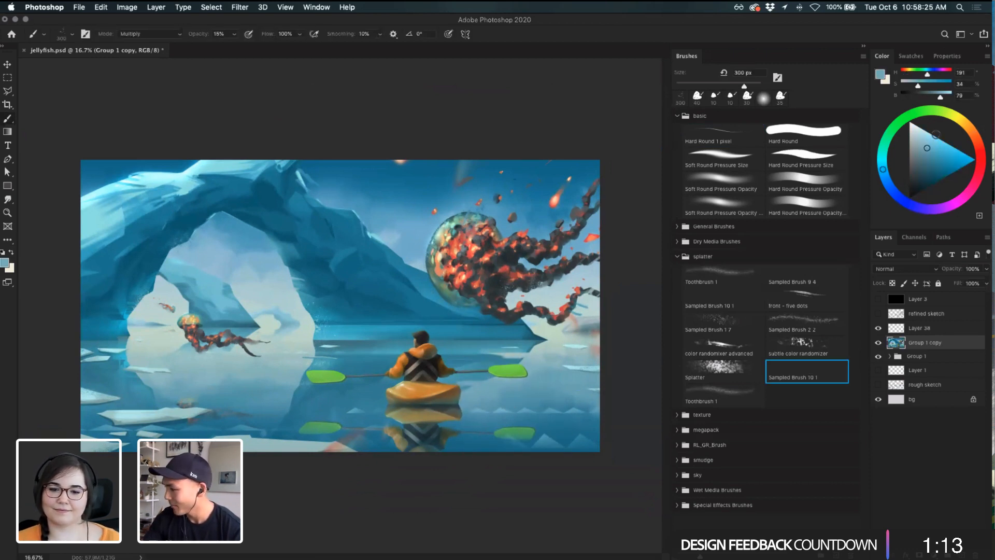
{"action": "left_click", "coordinate": [162, 35]}
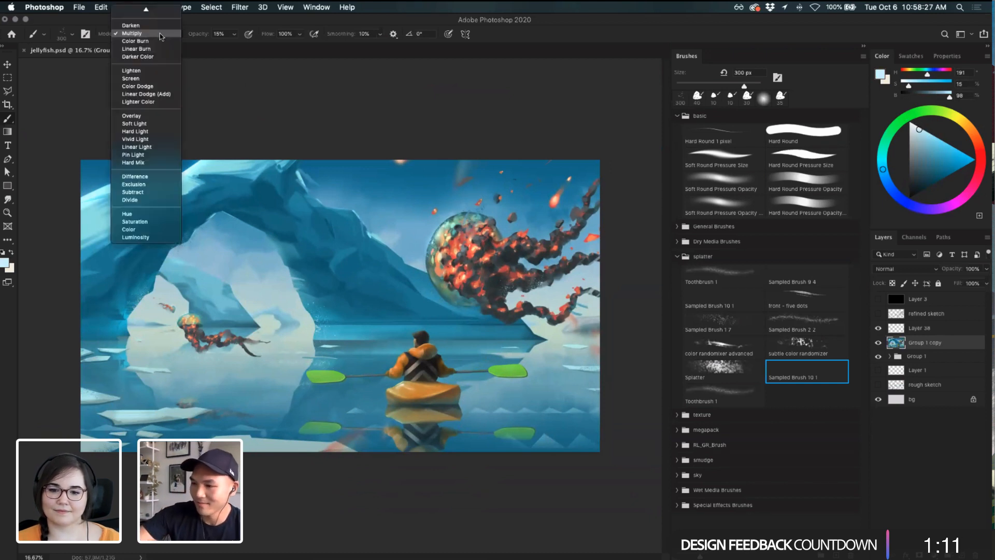
{"action": "left_click", "coordinate": [157, 11]}
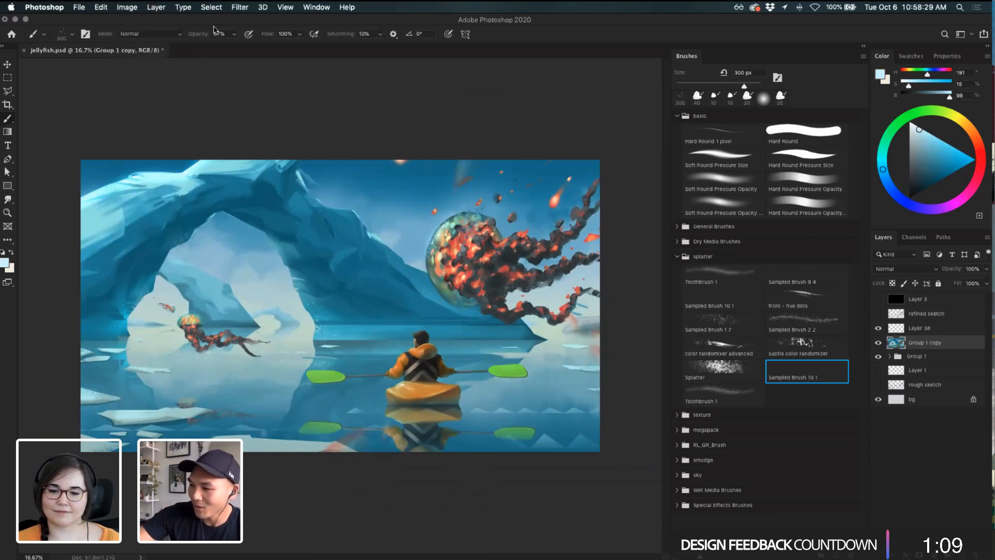
{"action": "key", "text": "0"}
{"action": "key", "text": "super+z"}
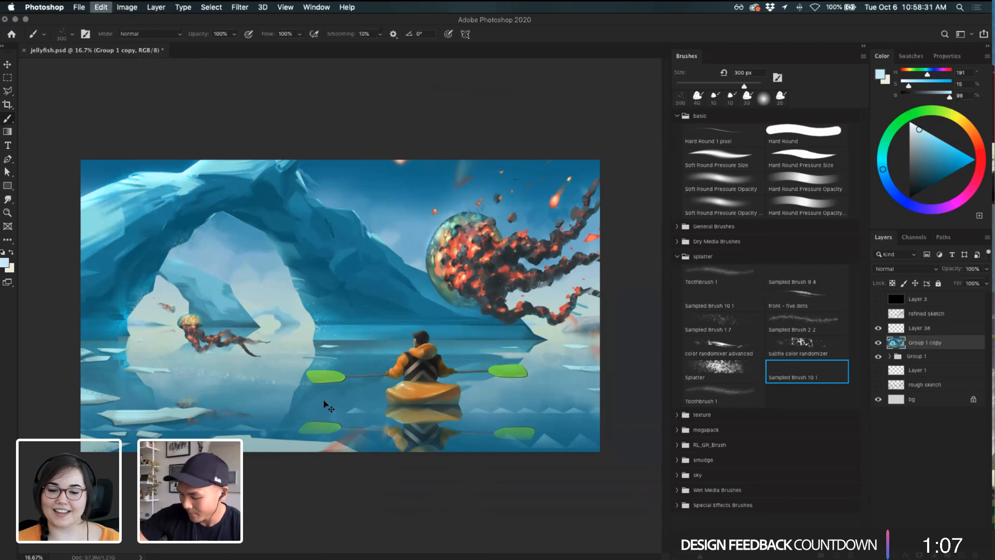
- Splatter pale blue specks over the water below the smaller jellyfish on a new layer, with the brush enlarged to 900 px
{"action": "key", "text": "bracketright"}
{"action": "key", "text": "bracketright"}
{"action": "left_click_drag", "start_coordinate": [160, 397], "coordinate": [249, 395]}
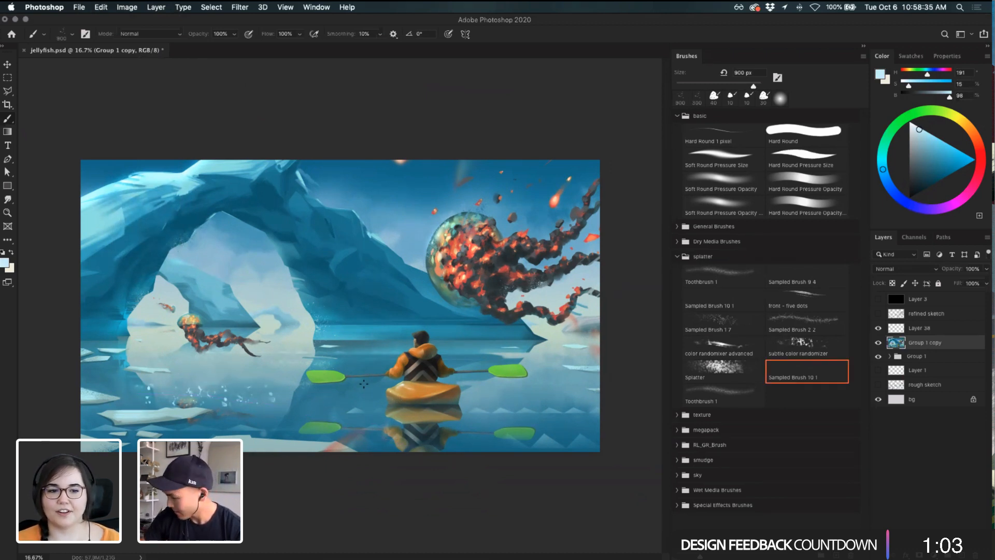
{"action": "key", "text": "super+z"}
{"action": "key", "text": "shift+super+alt+n"}
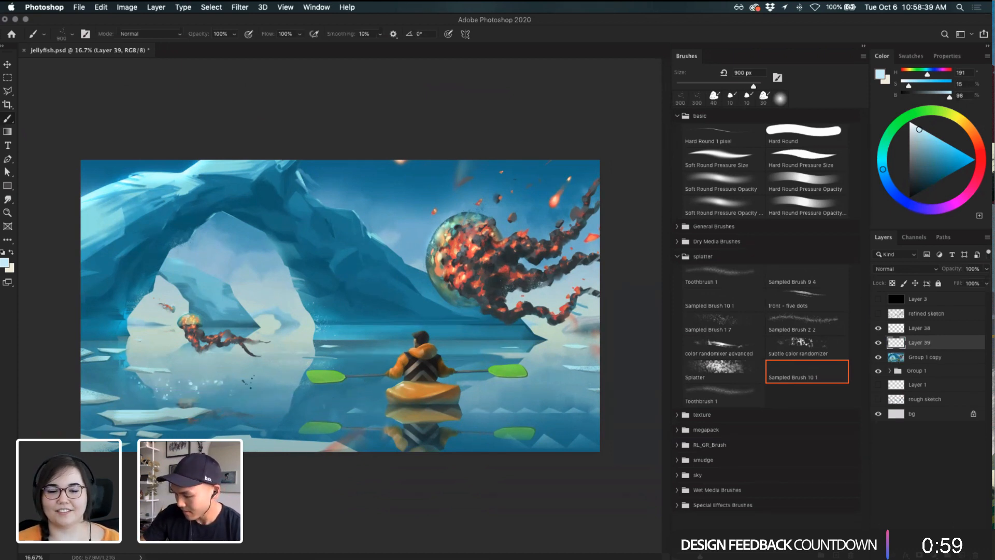
- Thin out the pale specks on the water below the arch with a Hard Round eraser, undoing unwanted strokes
{"action": "key", "text": "e"}
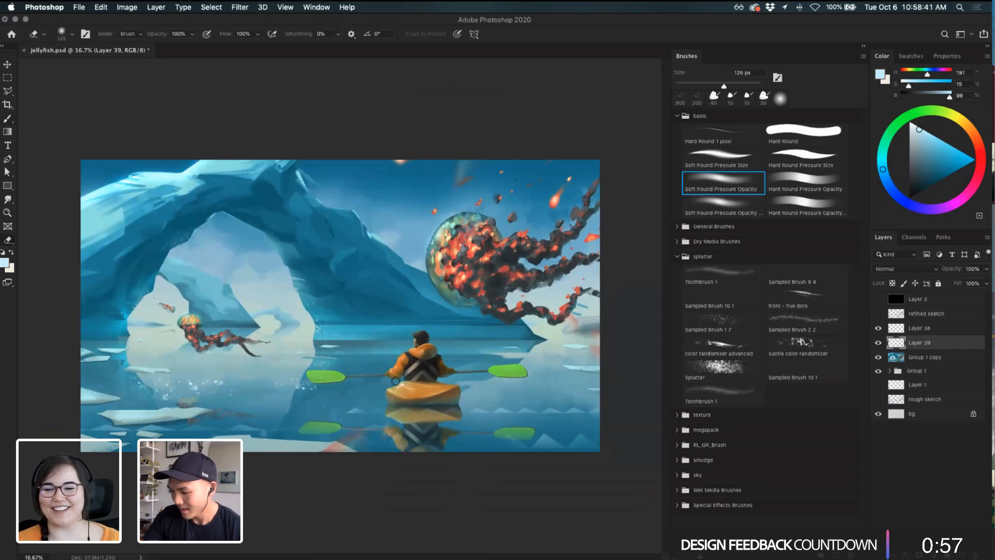
{"action": "left_click", "coordinate": [782, 146]}
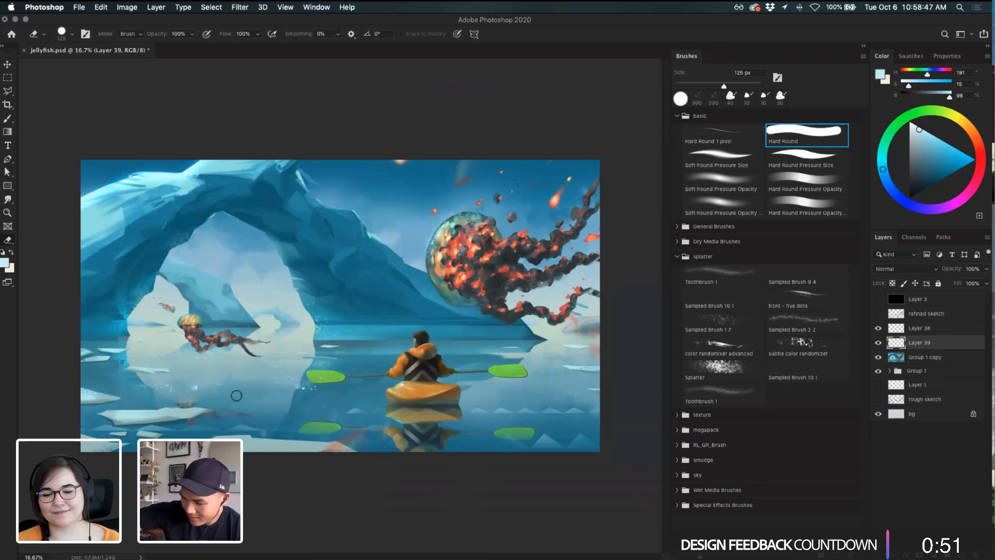
{"action": "key", "text": "super+z"}
{"action": "key", "text": "super+z"}
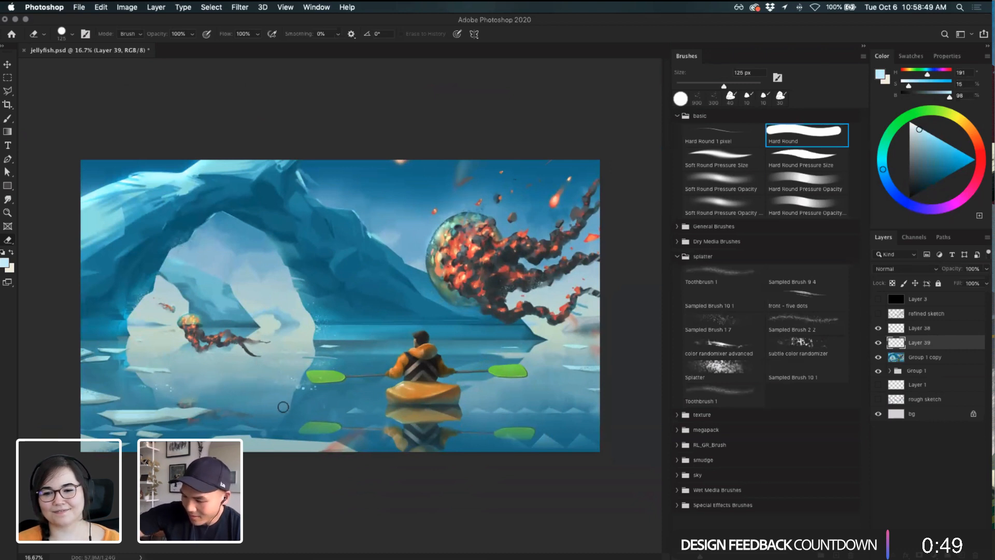
{"action": "key", "text": "super+z"}
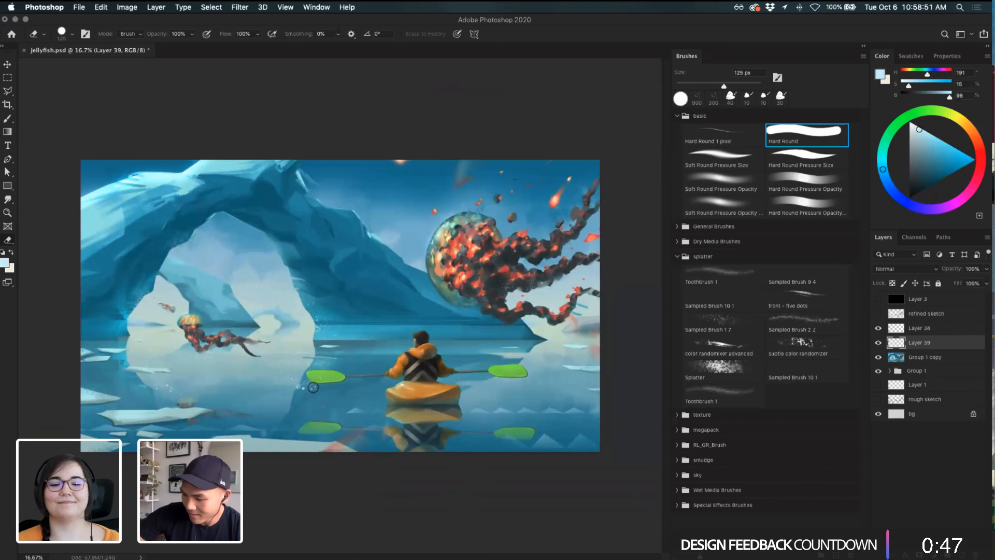
- Splatter muted blue specks (H 184, S 21, B 78), sampled from the painting, across the water between the arch and kayak, erasing the excess
{"action": "key", "text": "i"}
{"action": "left_click", "coordinate": [271, 363]}
{"action": "key", "text": "b"}
{"action": "left_click_drag", "start_coordinate": [290, 404], "coordinate": [437, 426]}
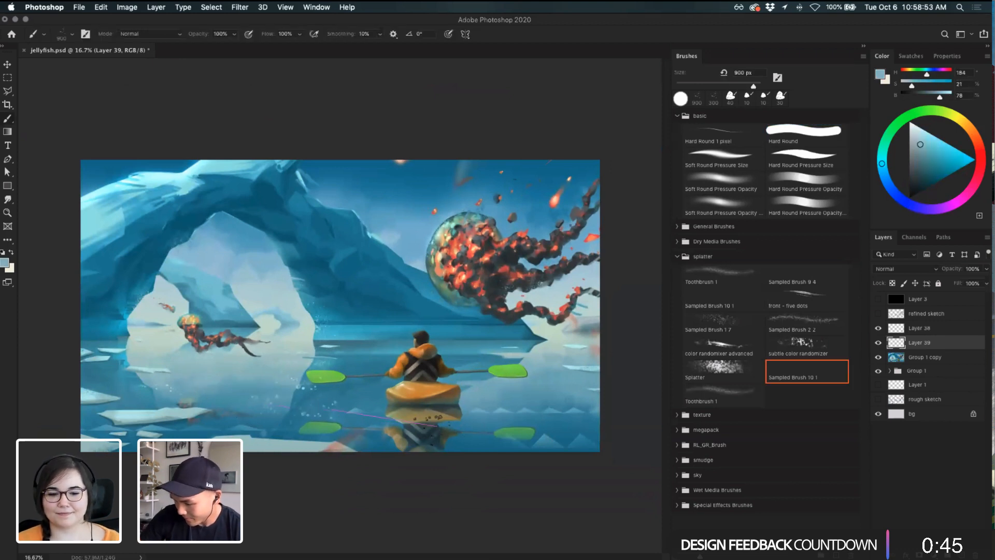
{"action": "key", "text": "e"}
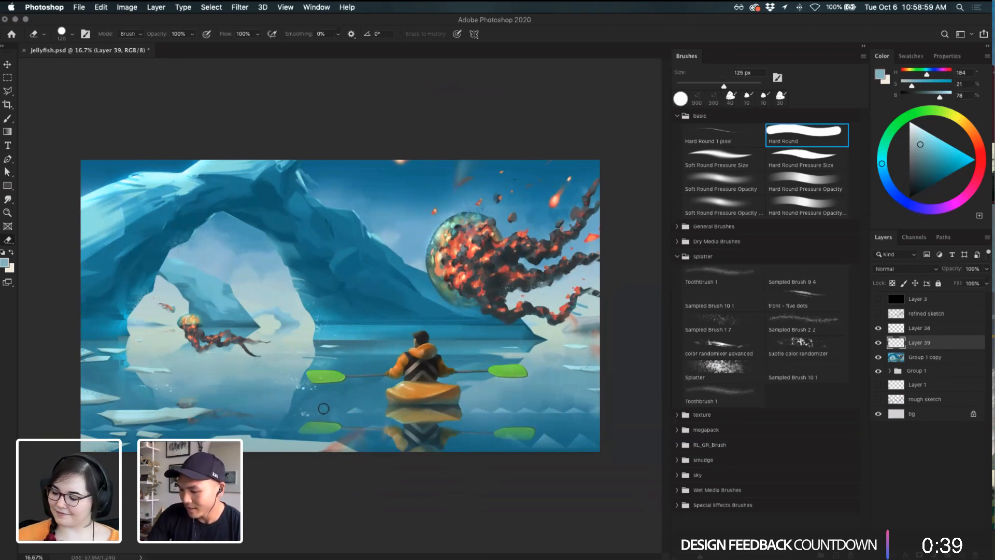
- Splatter muted blue specks on the open water beyond the kayaker's right paddle and erase the surplus ones
{"action": "key", "text": "b"}
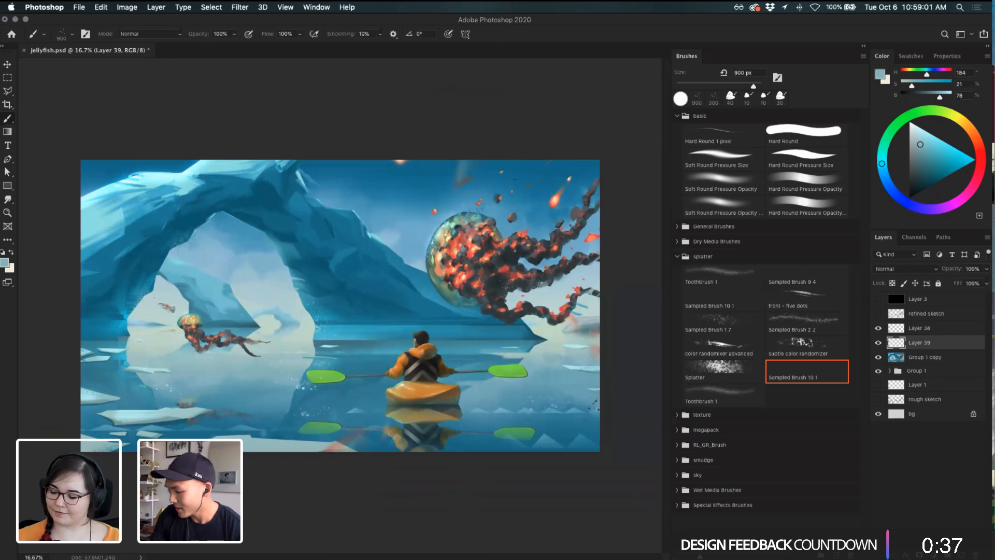
{"action": "key", "text": "e"}
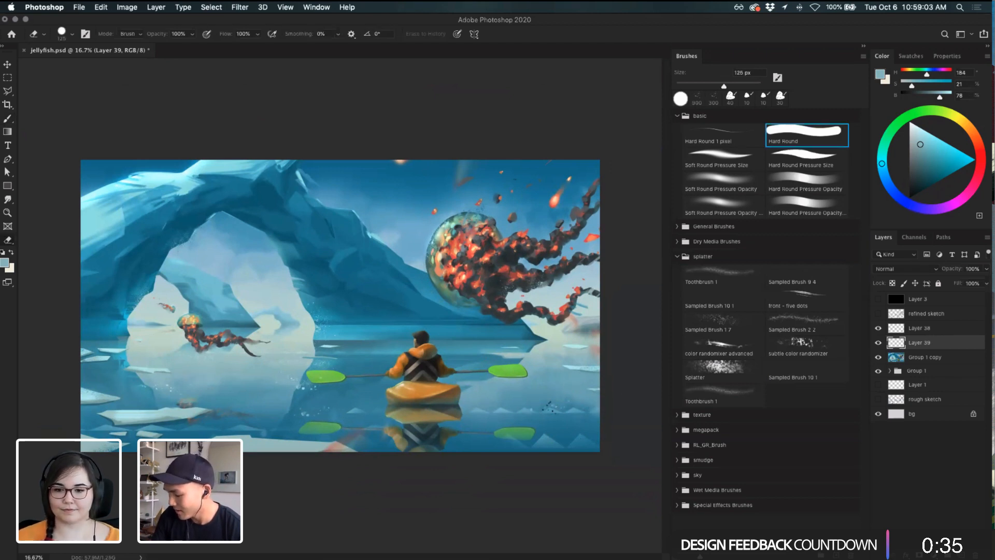
{"action": "key", "text": "b"}
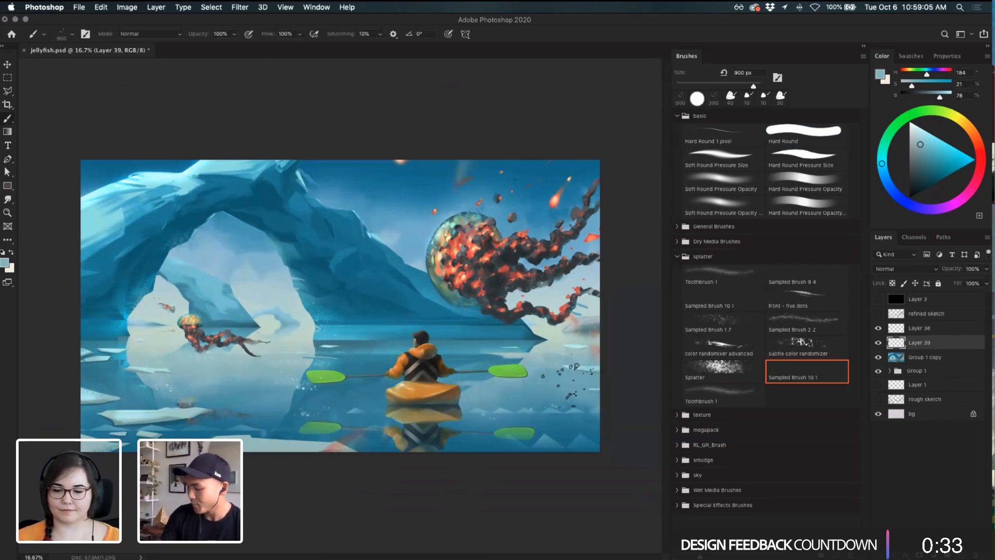
{"action": "key", "text": "e"}
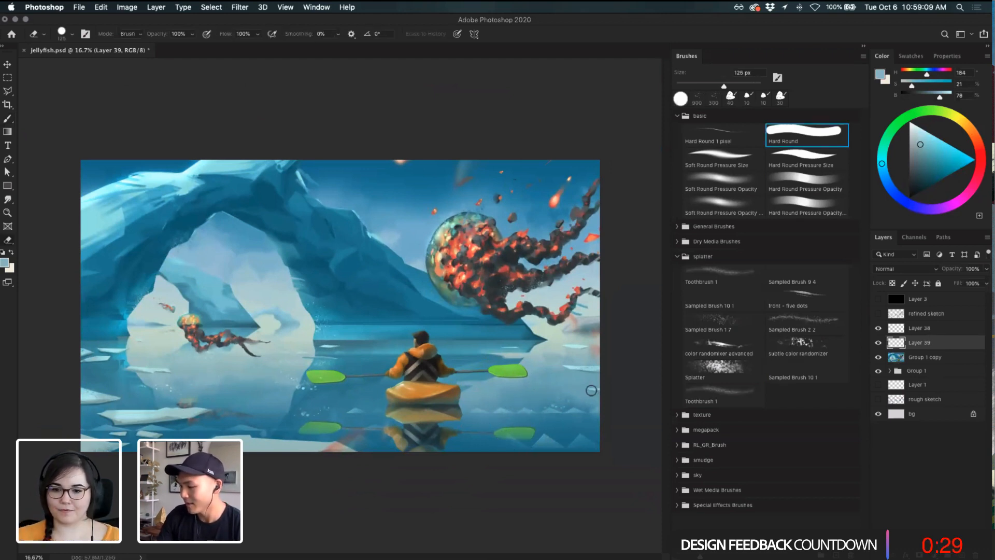
- Splatter specks around the right paddle, the kayaker's reflection and the left paddle's reflection, erasing those that cover the paddle
{"action": "key", "text": "b"}
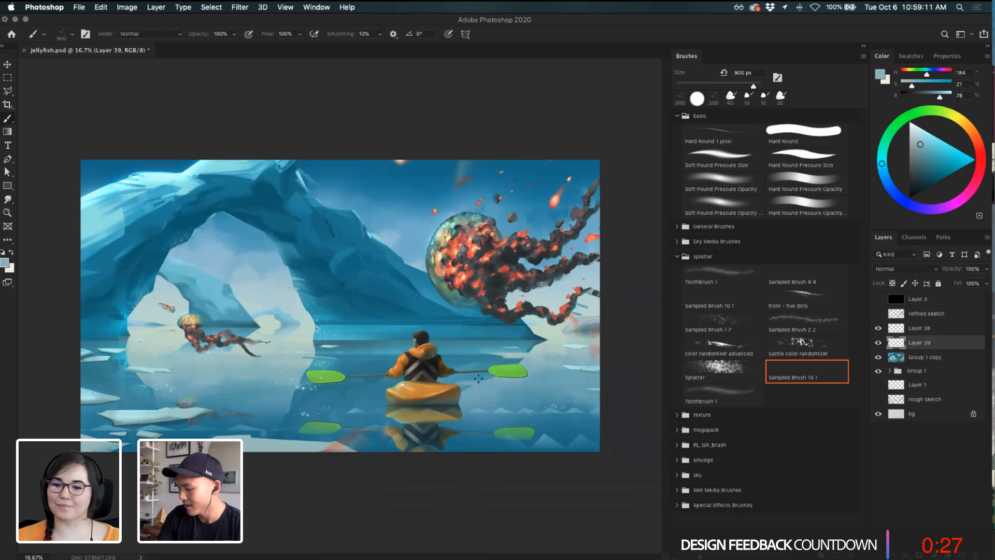
{"action": "key", "text": "e"}
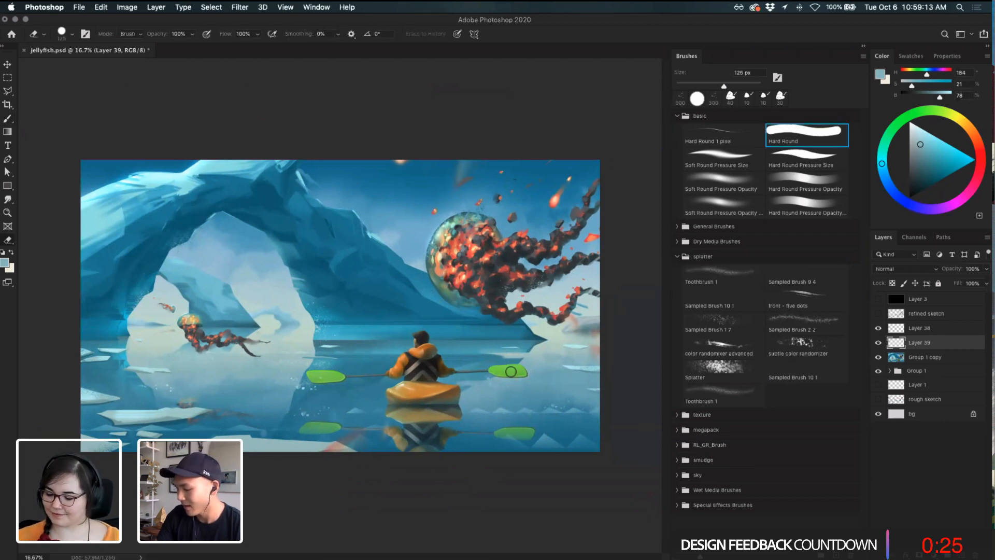
{"action": "key", "text": "b"}
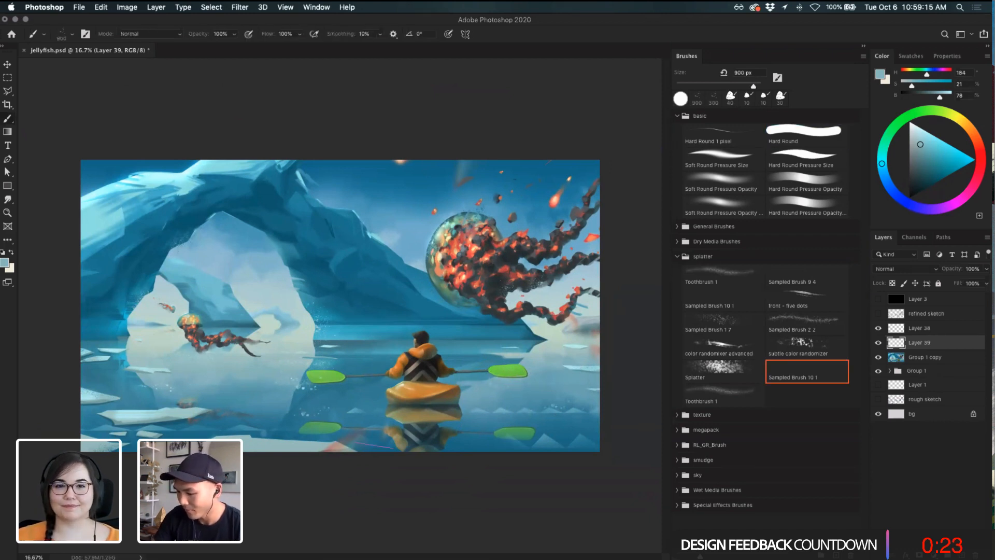
{"action": "key", "text": "e"}
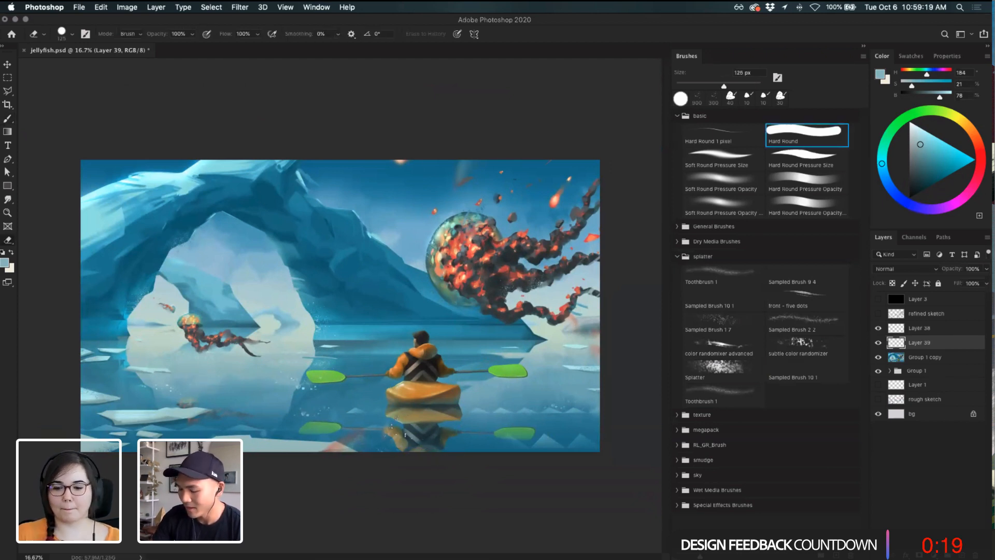
{"action": "key", "text": "b"}
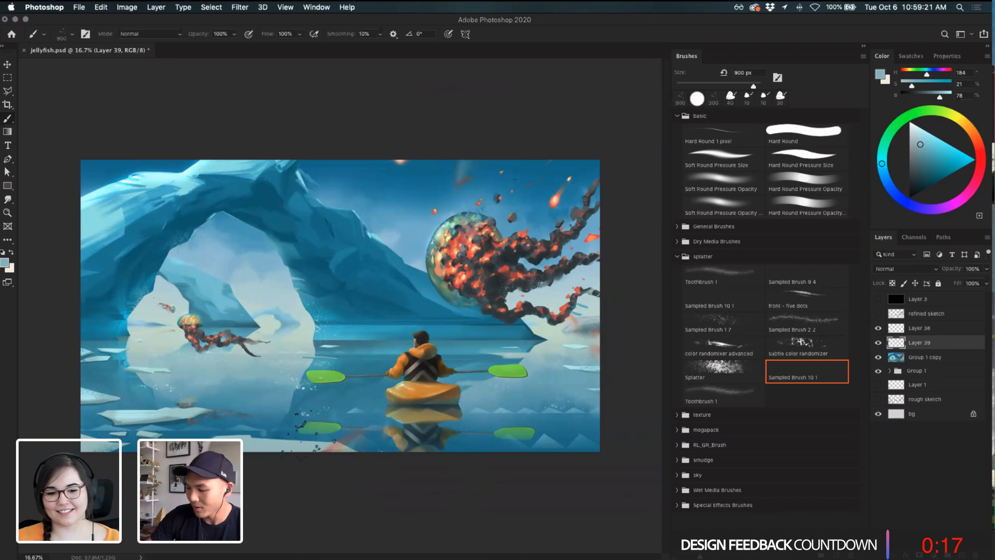
- Splatter darker blue specks (H 194, S 69, B 62), sampled from the water, below the left paddle's reflection with a 600 px brush, undoing the last stroke
{"action": "key", "text": "i"}
{"action": "left_click", "coordinate": [294, 431]}
{"action": "key", "text": "b"}
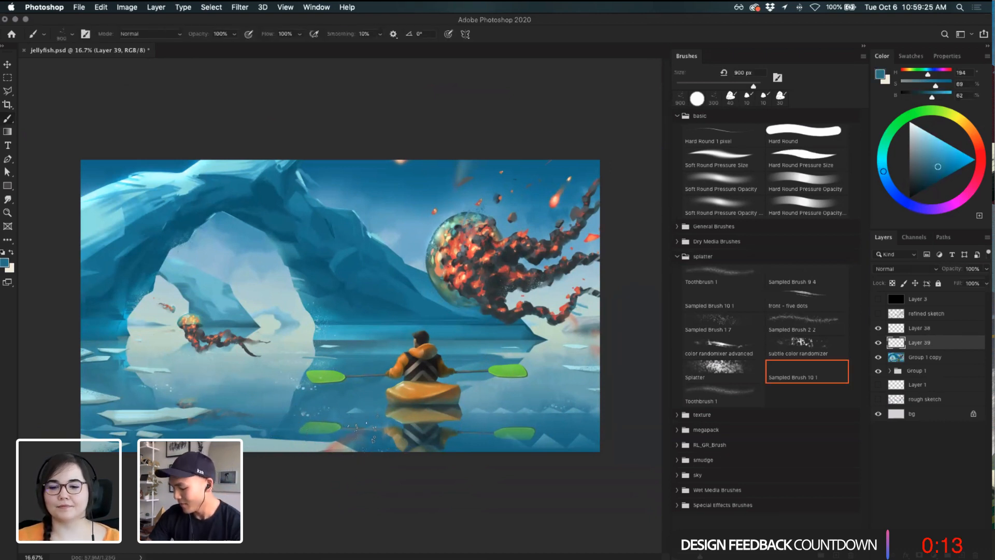
{"action": "key", "text": "bracketleft"}
{"action": "key", "text": "bracketleft"}
{"action": "key", "text": "bracketleft"}
{"action": "key", "text": "bracketleft"}
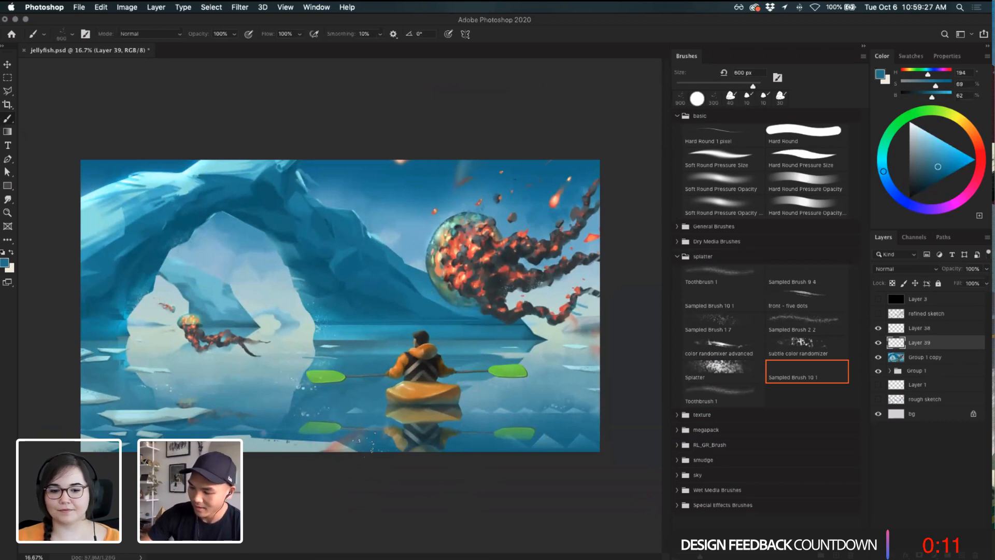
{"action": "left_click", "coordinate": [370, 448]}
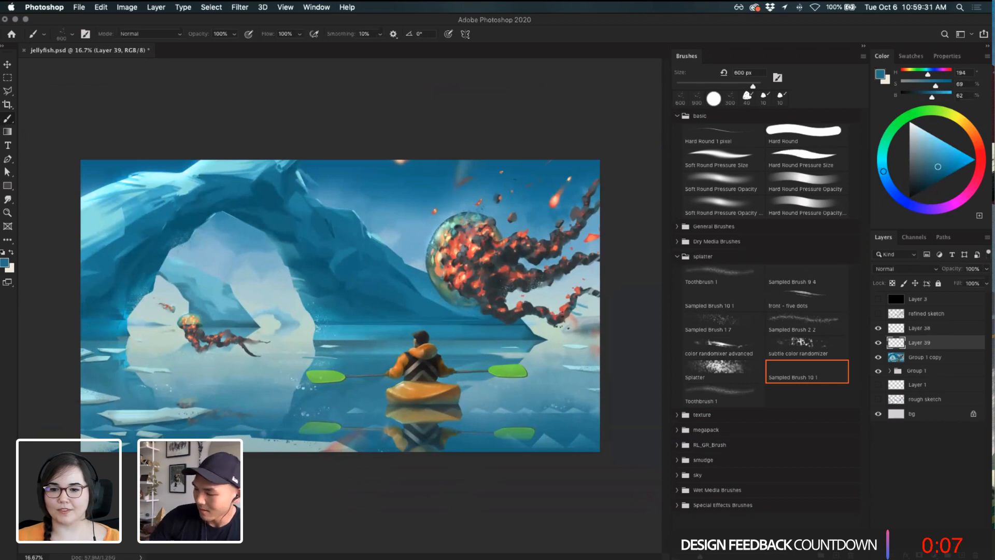
{"action": "key", "text": "super+z"}
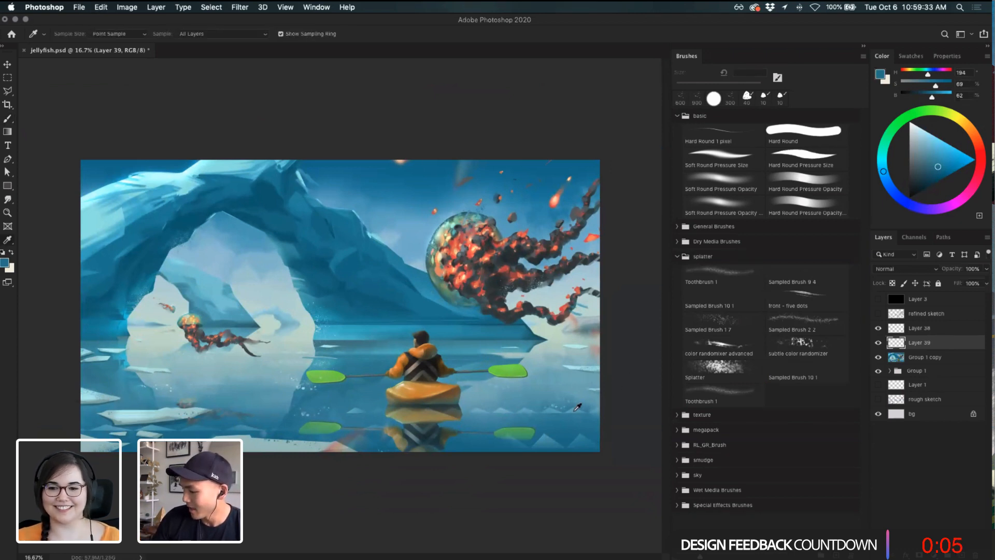
- Splatter specks in sampled water blues, starting with H 194, S 68, B 63, on the water beyond the right paddle and erase the surplus
{"action": "left_click", "coordinate": [574, 424], "text": "alt"}
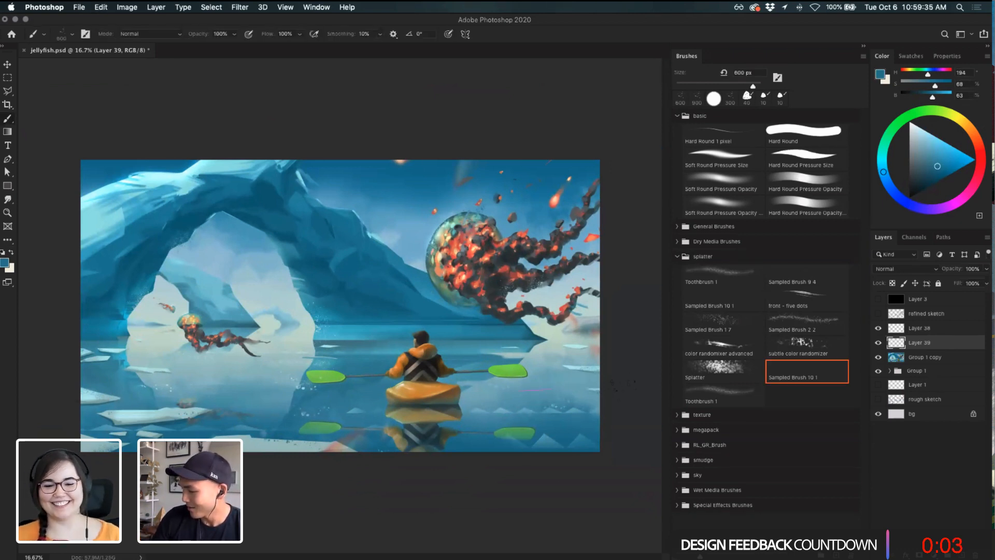
{"action": "key", "text": "e"}
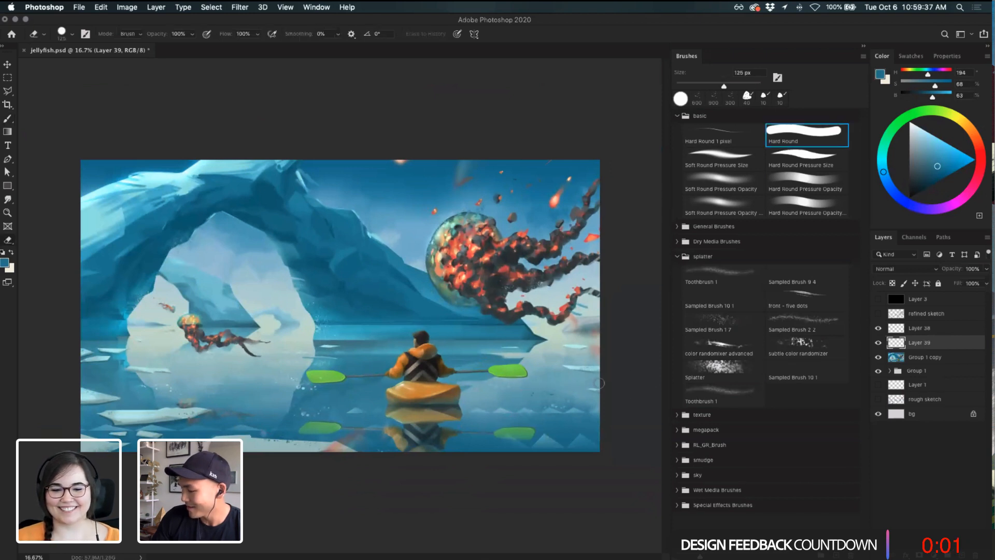
{"action": "key", "text": "i"}
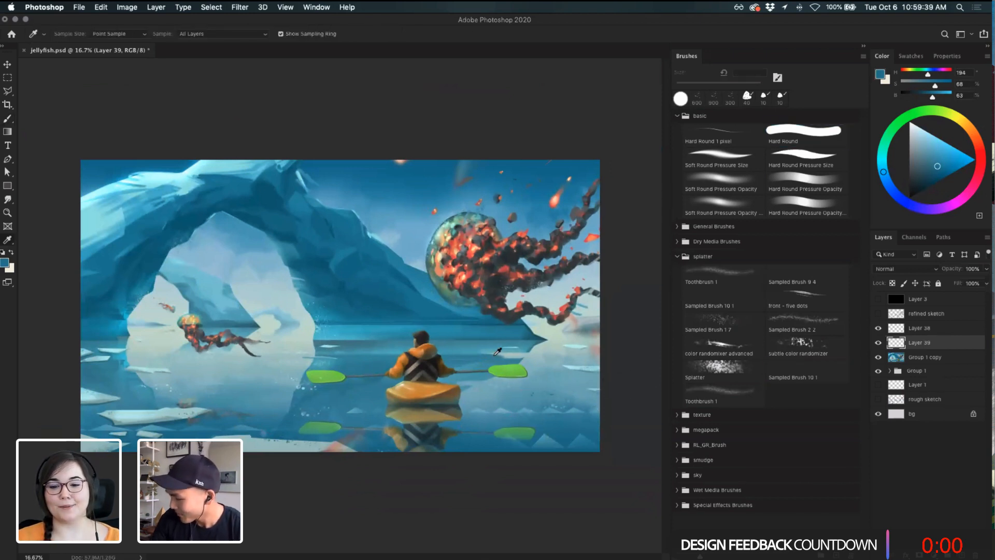
{"action": "left_click", "coordinate": [493, 359]}
{"action": "key", "text": "b"}
{"action": "key", "text": "e"}
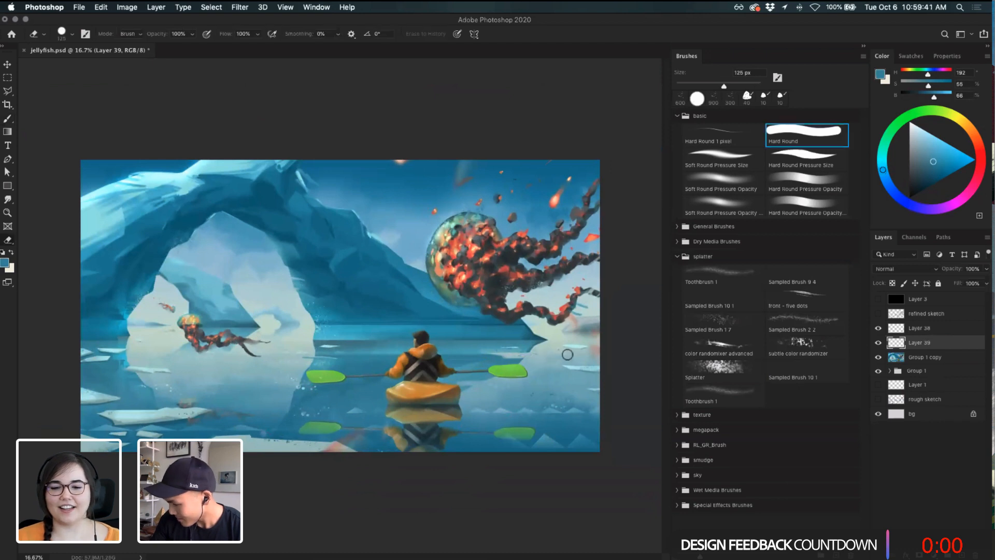
- Splatter specks around the sky and ice arch in blues sampled there, including H 197, S 29, B 84 and H 195, S 71, B 71
{"action": "key", "text": "b"}
{"action": "left_click", "coordinate": [456, 240], "text": "alt"}
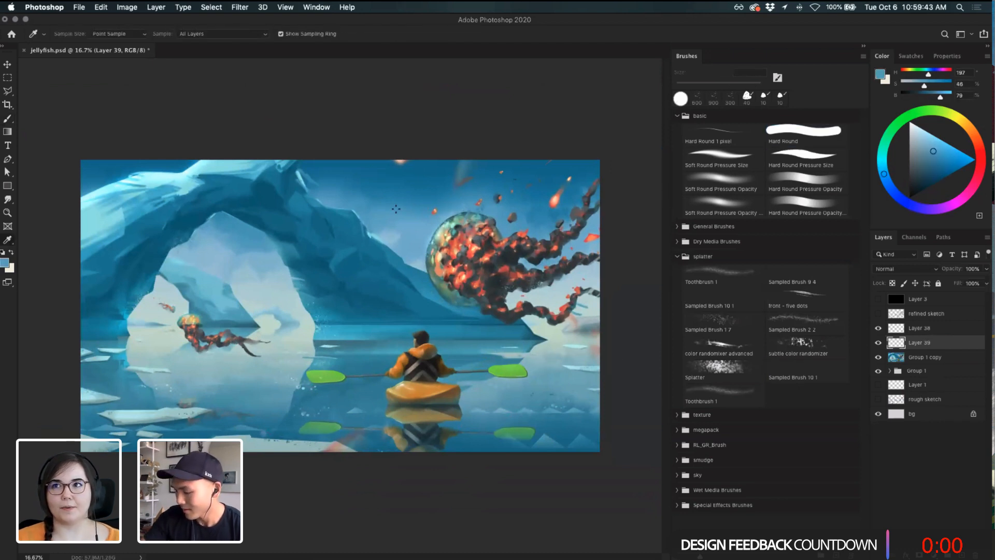
{"action": "left_click", "coordinate": [394, 235], "text": "alt"}
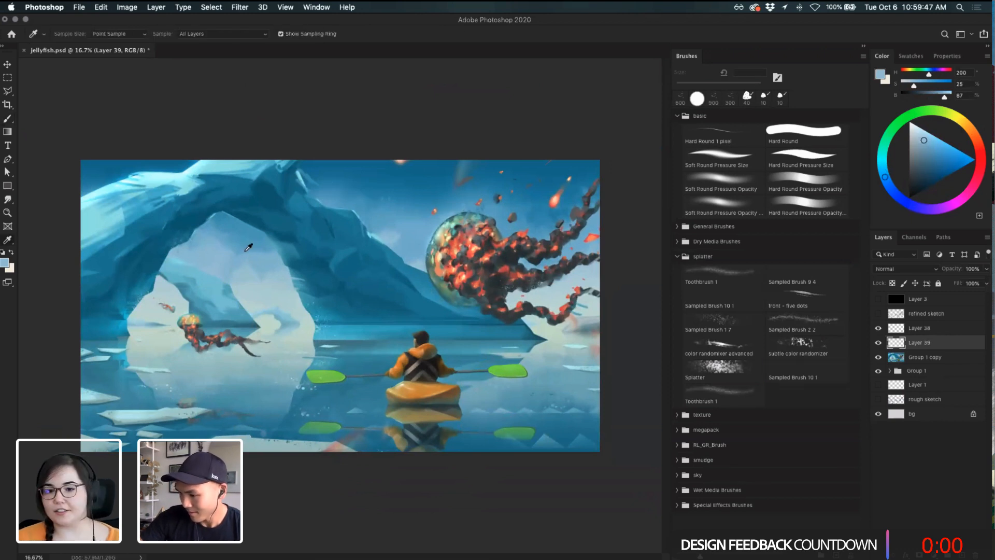
{"action": "left_click", "coordinate": [245, 256], "text": "alt"}
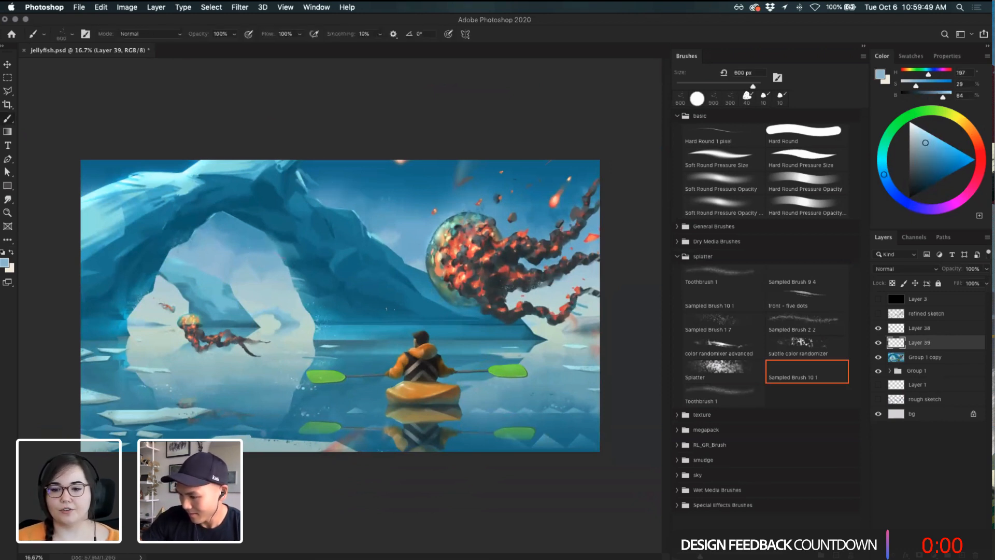
{"action": "left_click", "coordinate": [100, 179], "text": "alt"}
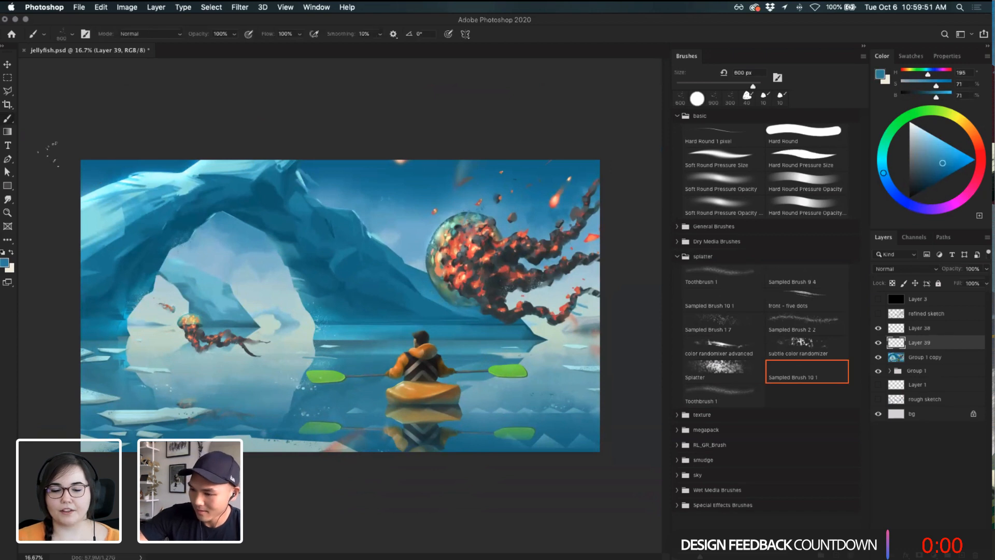
- Splatter pale cyan specks (H 180, S 33, B 100) at the ice arch's outer edge with Sampled Brush 9 4, undoing the last two strokes
{"action": "left_click", "coordinate": [233, 171], "text": "alt"}
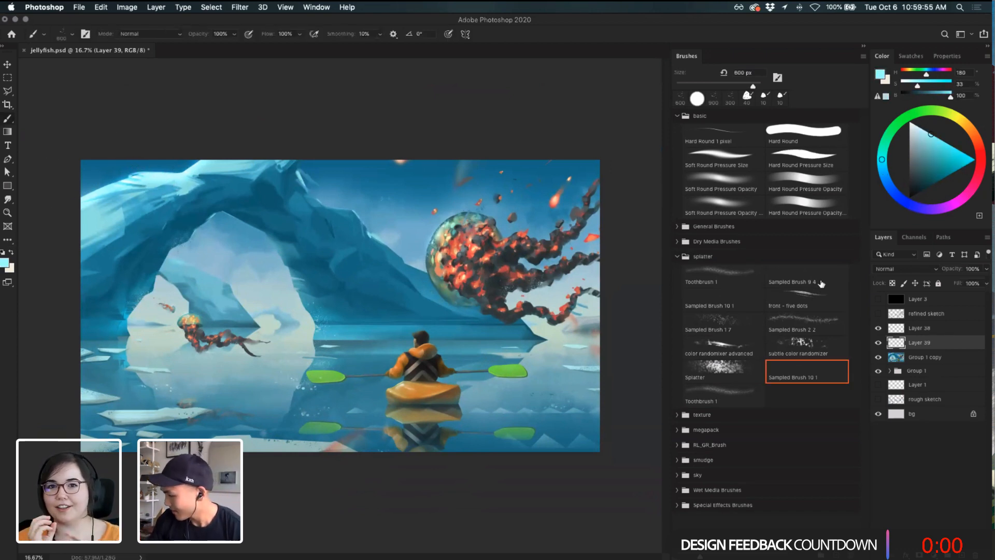
{"action": "left_click", "coordinate": [822, 284]}
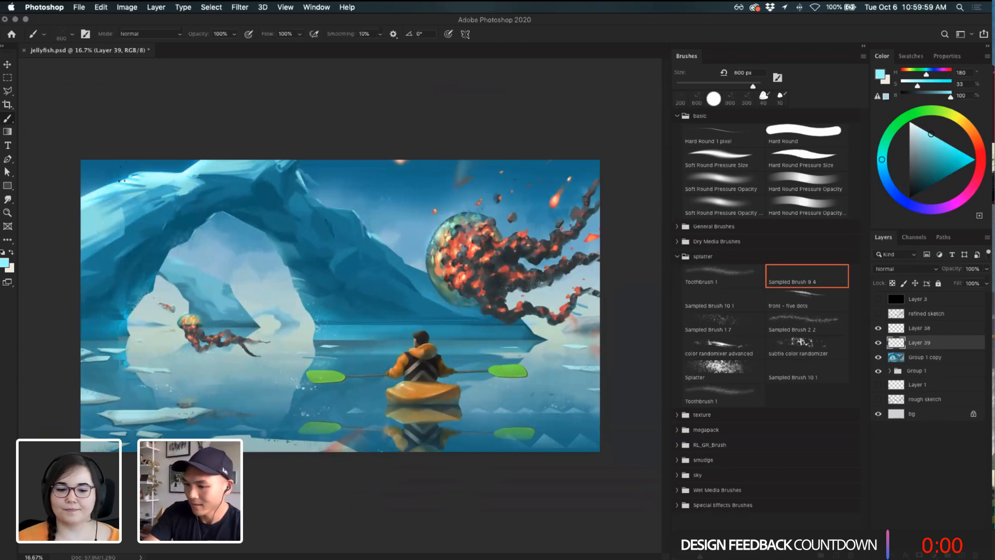
{"action": "left_click_drag", "start_coordinate": [78, 195], "coordinate": [59, 206]}
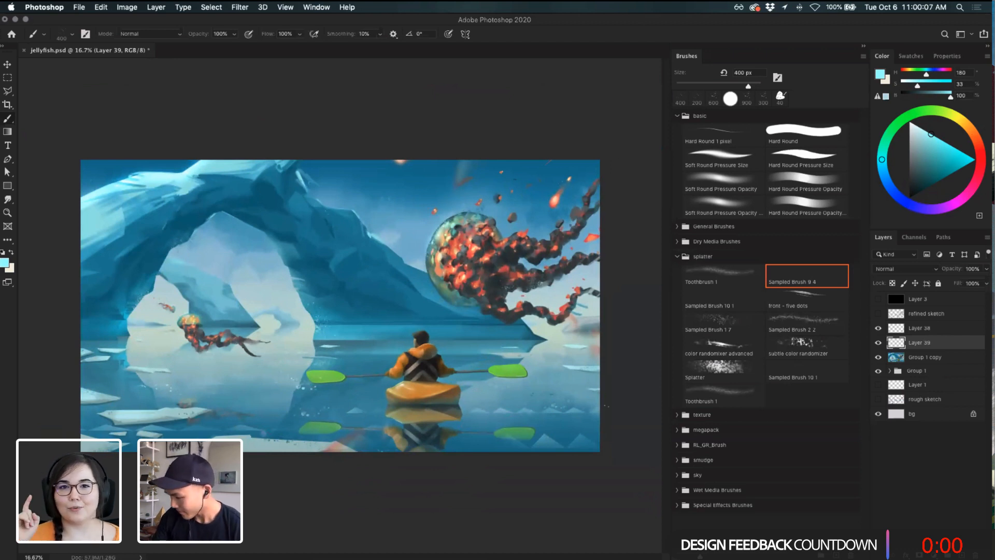
{"action": "key", "text": "super+z"}
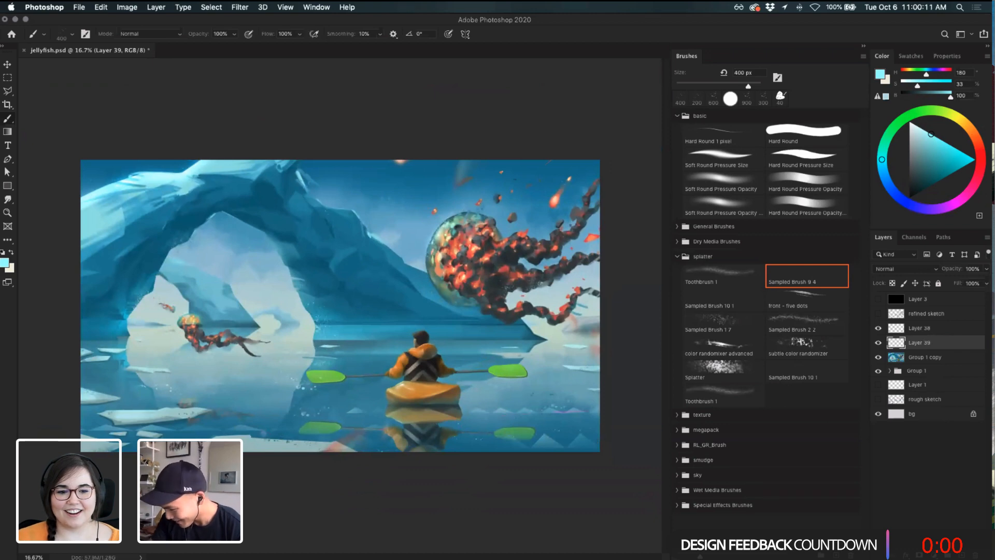
{"action": "key", "text": "super+z"}
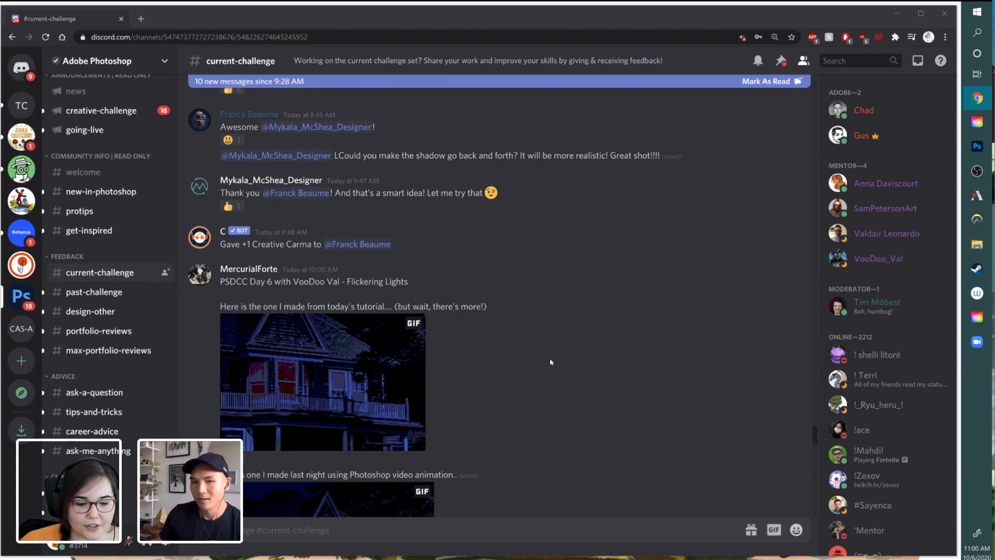
- Review the Day 6 Flickering Lights post in Discord's #current-challenge channel, viewing both animated haunted-house GIFs enlarged and reading the caption about video animation
{"action": "scroll", "coordinate": [605, 351], "scroll_direction": "up", "scroll_amount": 1}
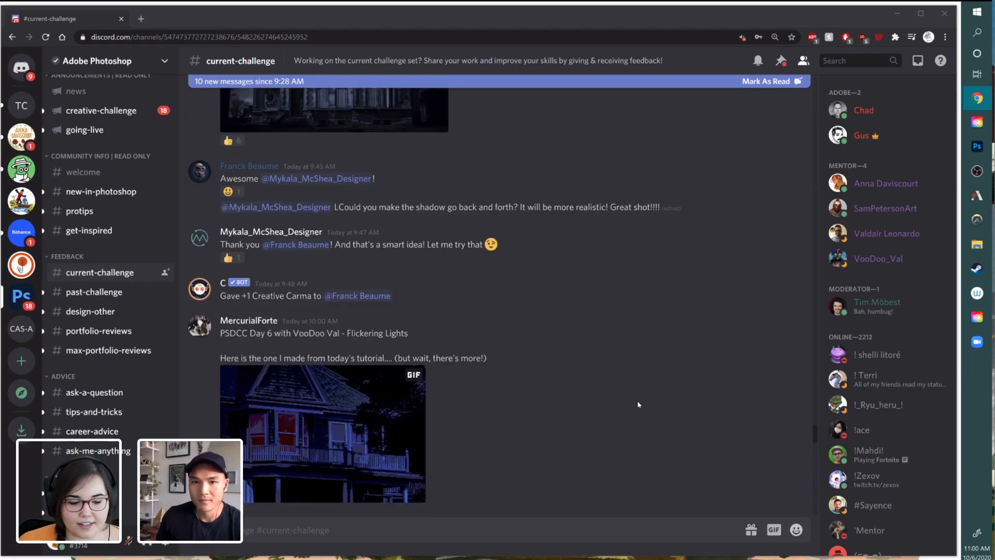
{"action": "scroll", "coordinate": [547, 376], "scroll_direction": "down", "scroll_amount": 3}
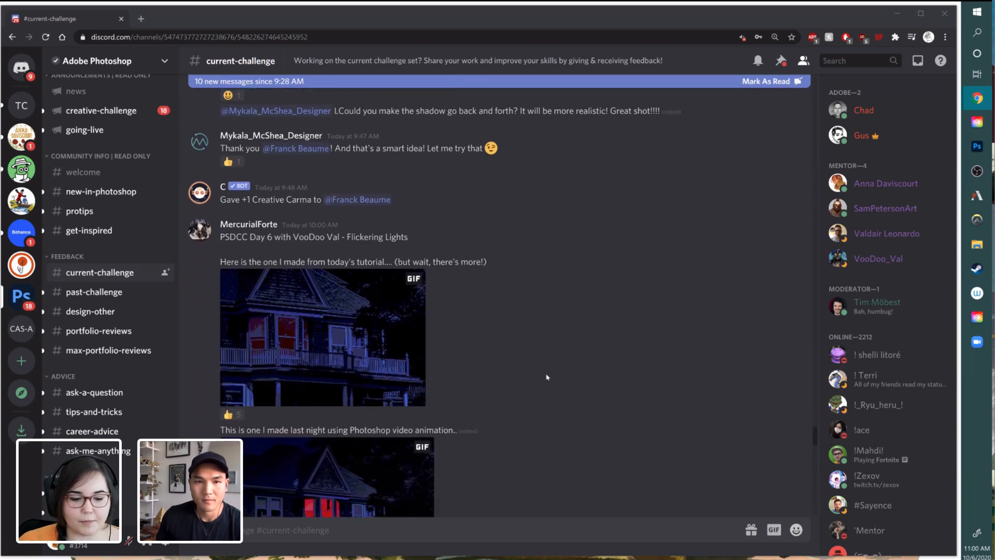
{"action": "scroll", "coordinate": [547, 377], "scroll_direction": "down", "scroll_amount": 1}
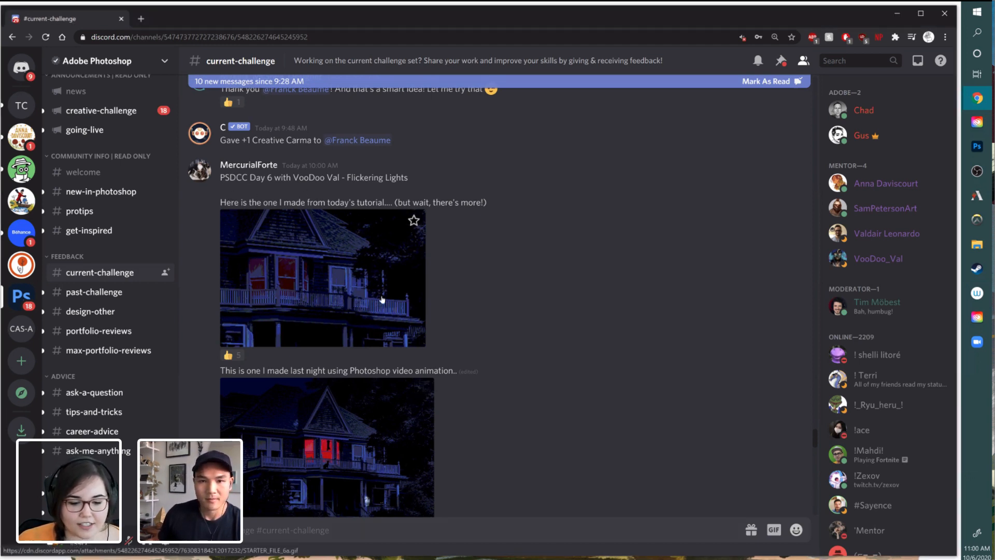
{"action": "left_click", "coordinate": [422, 317]}
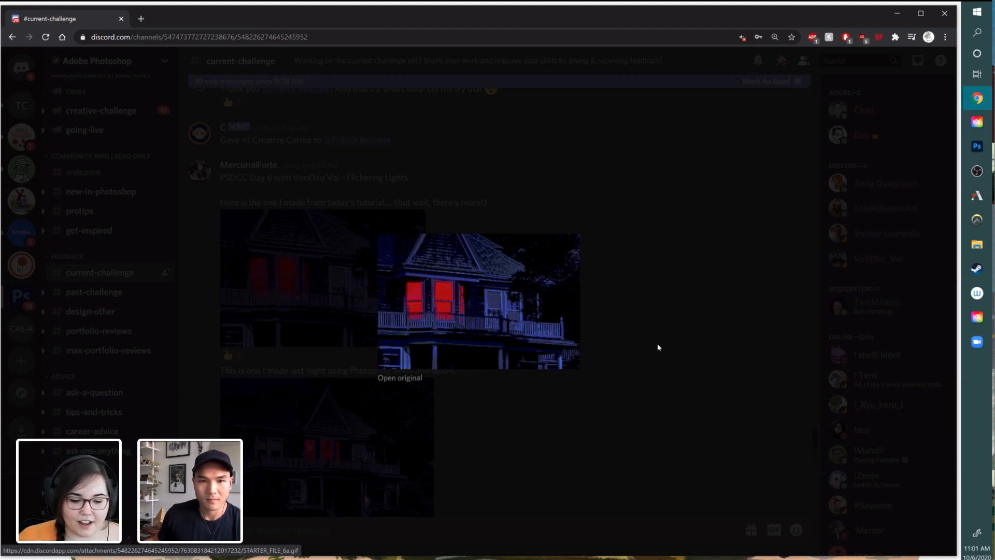
{"action": "left_click", "coordinate": [240, 211]}
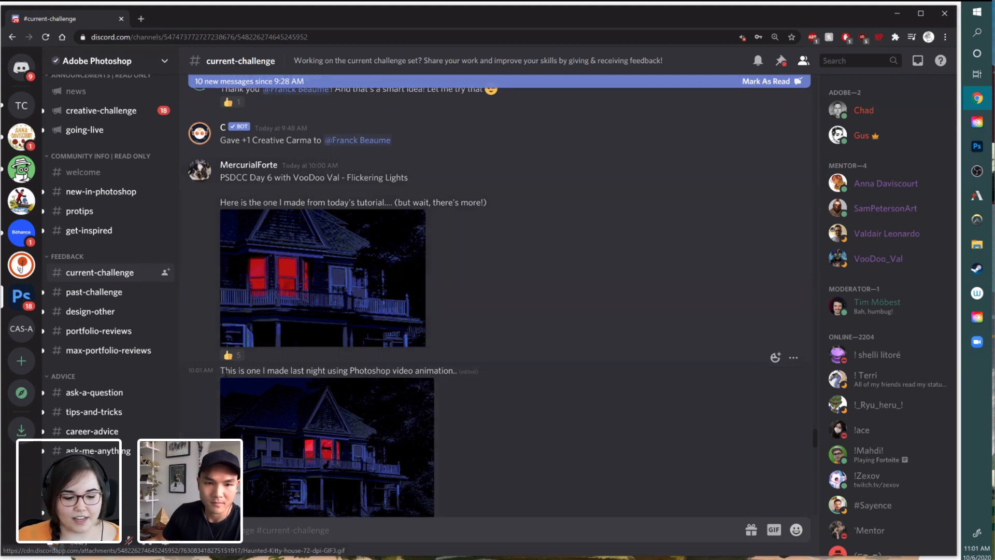
{"action": "left_click_drag", "start_coordinate": [232, 371], "coordinate": [458, 373]}
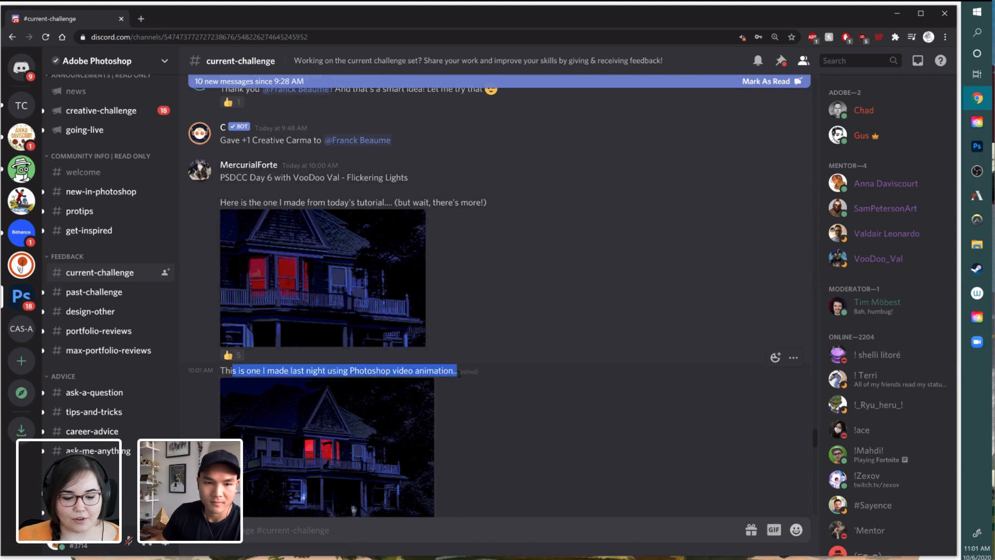
{"action": "left_click", "coordinate": [499, 406]}
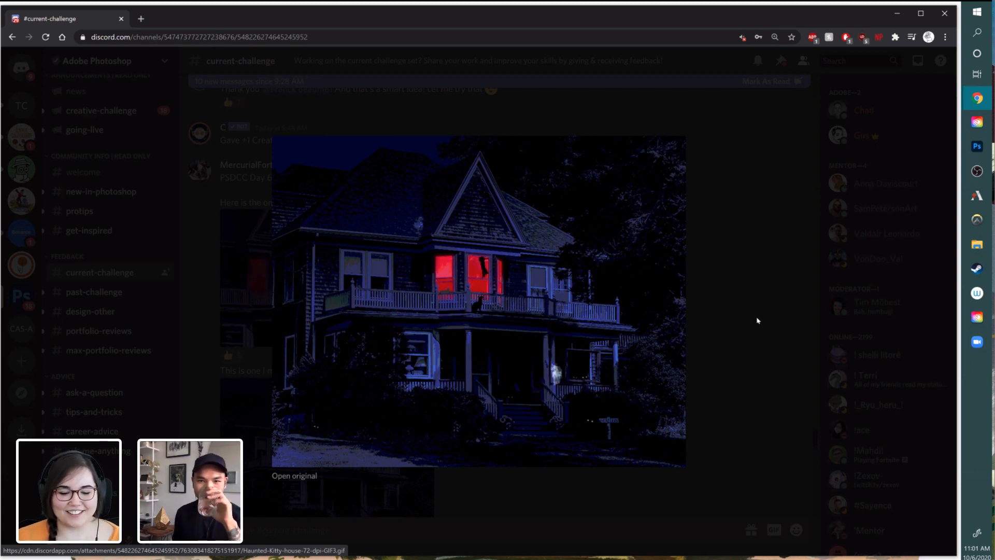
{"action": "key", "text": "Escape"}
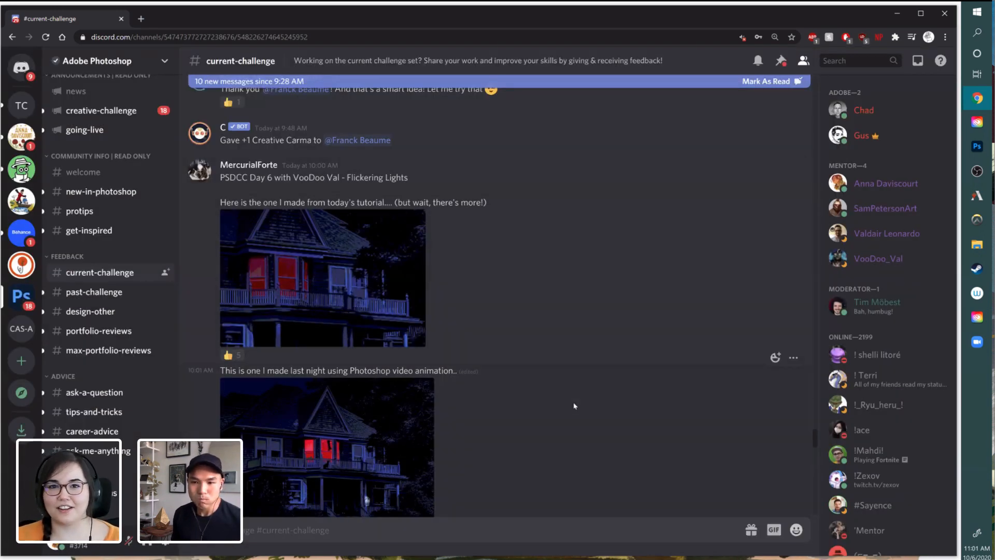
- View the "Take 2!" haunted mansion animation and the Day 4 smoky "Spooky" pumpkin lettering enlarged in the channel
{"action": "scroll", "coordinate": [564, 373], "scroll_direction": "down", "scroll_amount": 3}
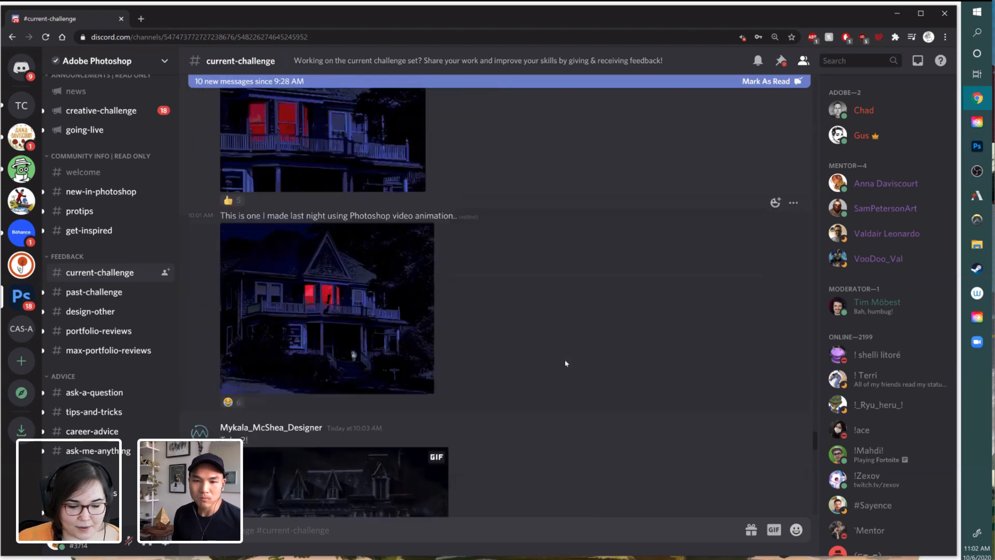
{"action": "scroll", "coordinate": [559, 353], "scroll_direction": "down", "scroll_amount": 1}
{"action": "scroll", "coordinate": [248, 244], "scroll_direction": "down", "scroll_amount": 3}
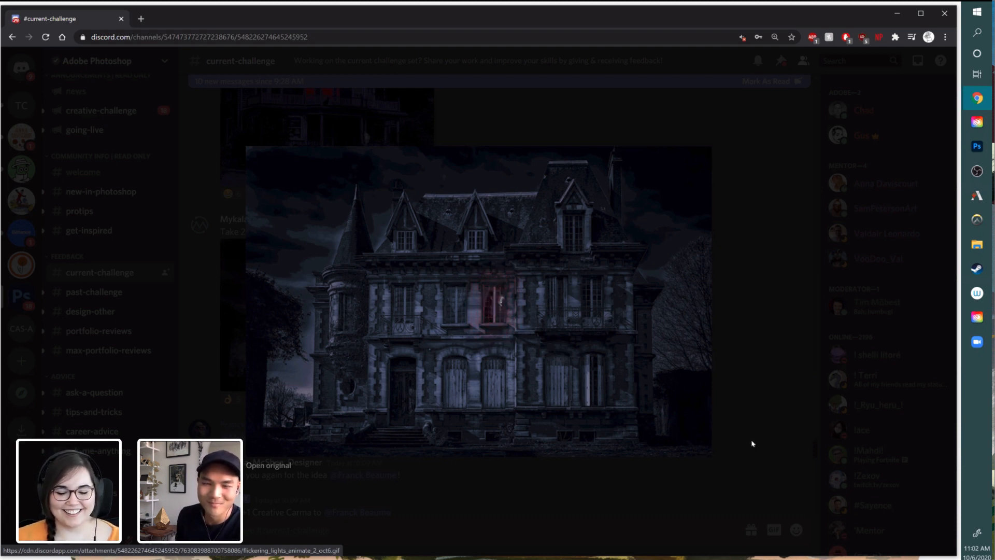
{"action": "left_click", "coordinate": [670, 417]}
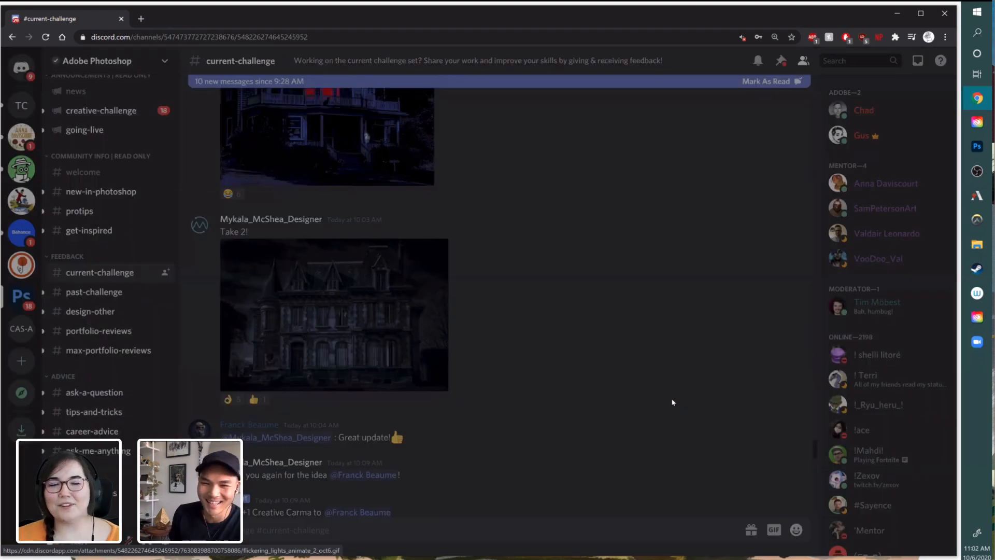
{"action": "scroll", "coordinate": [667, 383], "scroll_direction": "down", "scroll_amount": 2}
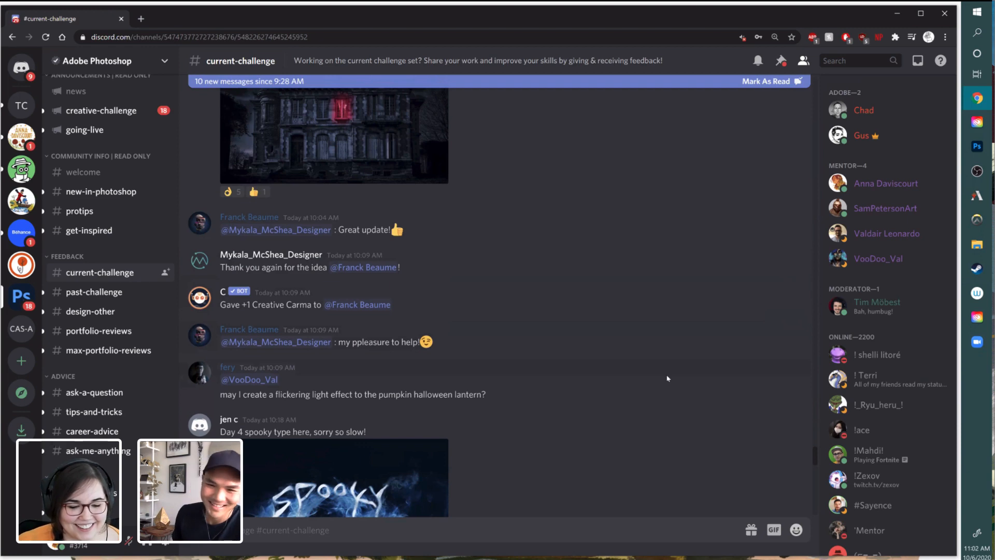
{"action": "scroll", "coordinate": [343, 386], "scroll_direction": "down", "scroll_amount": 3}
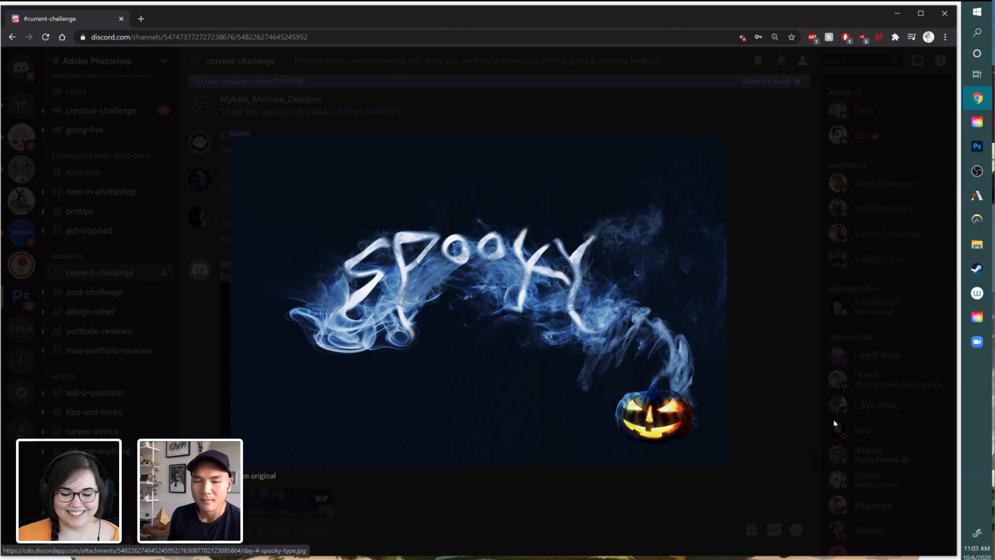
{"action": "left_click", "coordinate": [728, 418]}
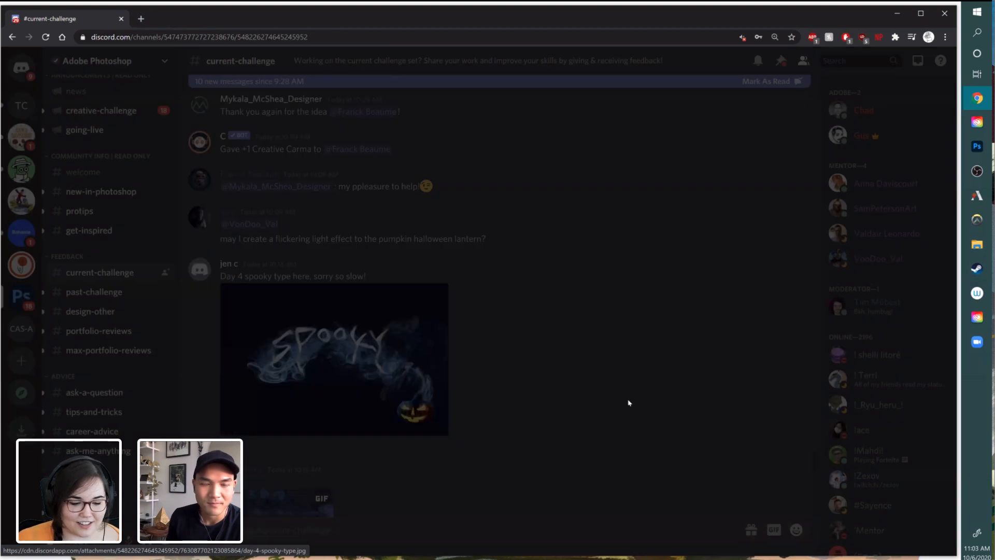
- View the Day 6 flickering window animation enlarged, and go on to the haunted house entry made with the video timeline and animated opacity
{"action": "scroll", "coordinate": [344, 384], "scroll_direction": "down", "scroll_amount": 5}
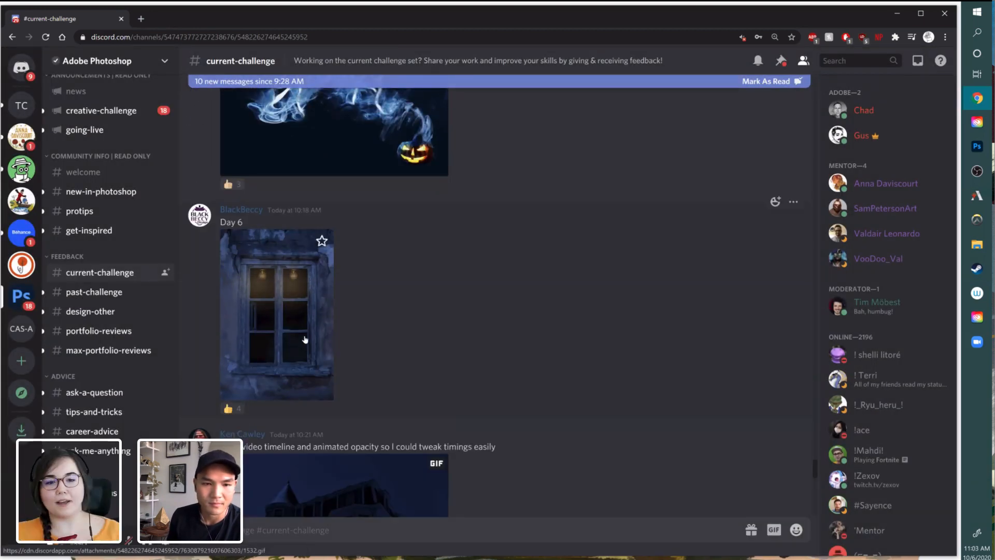
{"action": "left_click", "coordinate": [305, 339]}
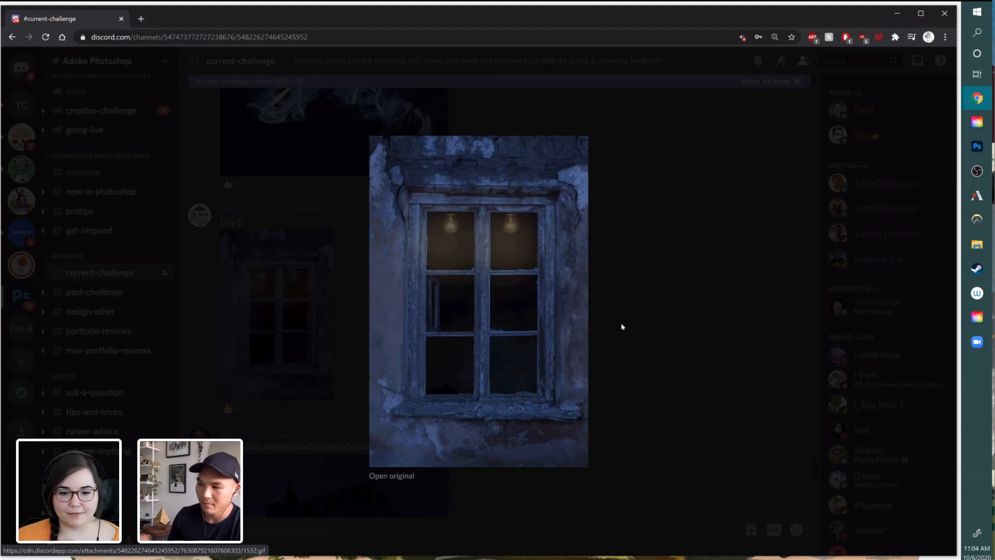
{"action": "key", "text": "Escape"}
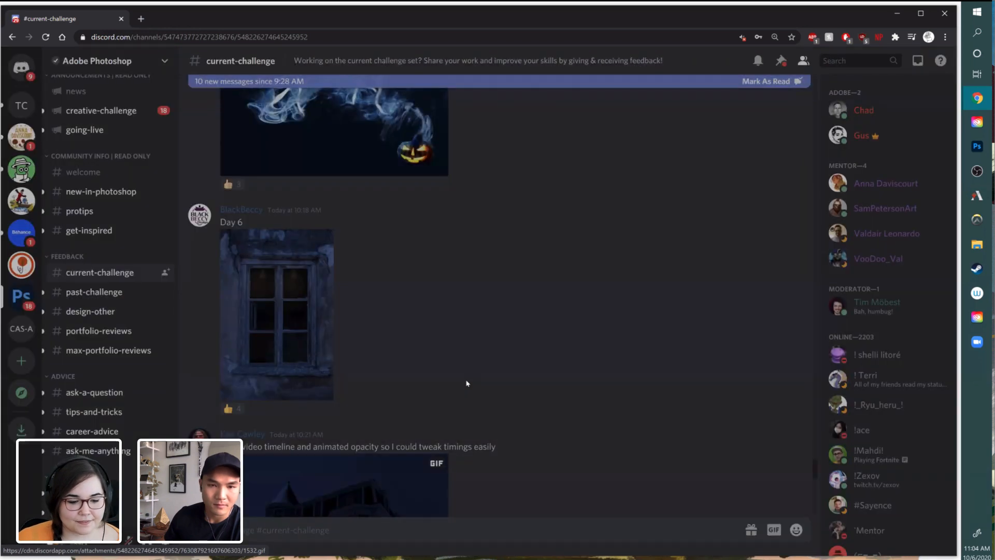
{"action": "scroll", "coordinate": [303, 311], "scroll_direction": "down", "scroll_amount": 4}
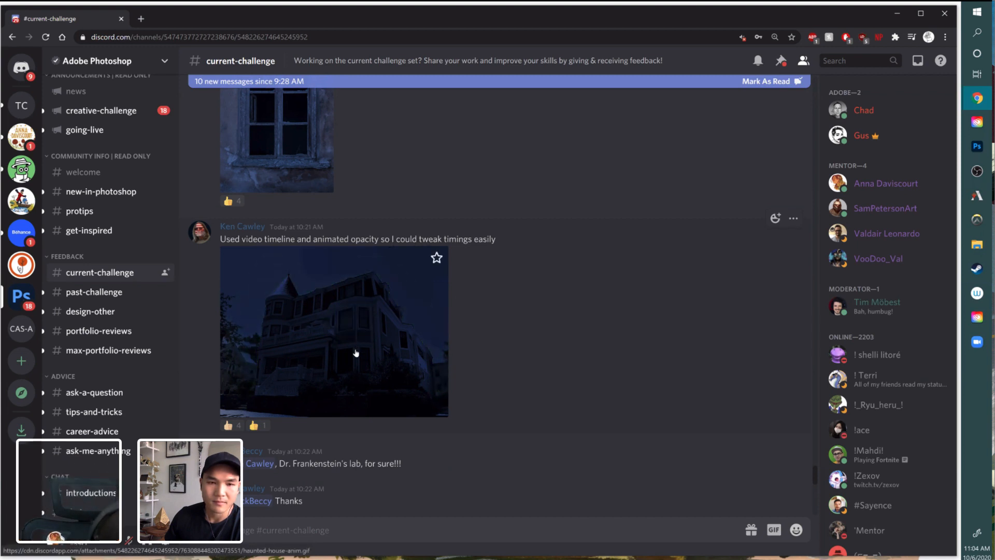
- Finish viewing the haunted house opacity animation and view the "Blinking lights" house animation enlarged in #current-challenge
{"action": "left_click", "coordinate": [329, 361]}
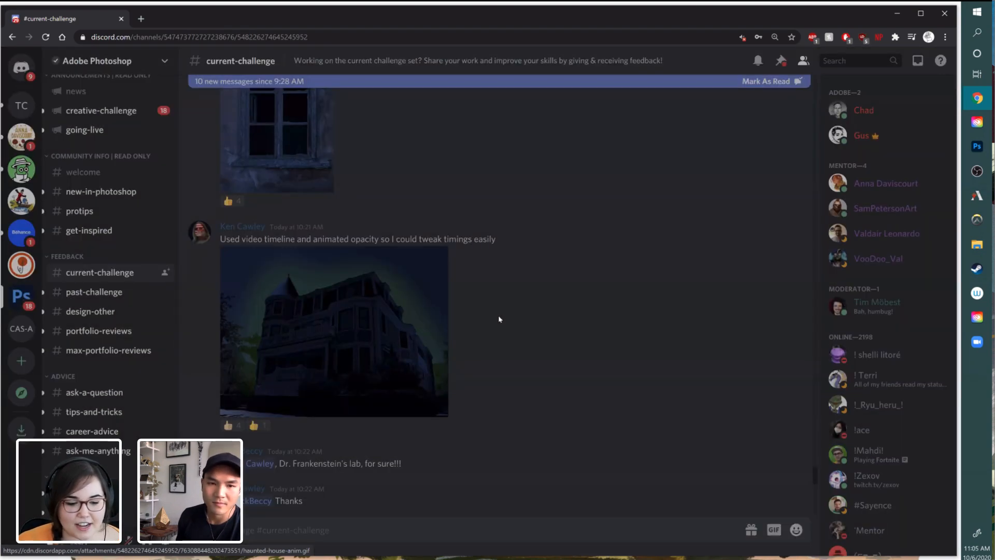
{"action": "scroll", "coordinate": [500, 319], "scroll_direction": "down", "scroll_amount": 4}
{"action": "scroll", "coordinate": [498, 309], "scroll_direction": "up", "scroll_amount": 3}
{"action": "scroll", "coordinate": [497, 305], "scroll_direction": "down", "scroll_amount": 5}
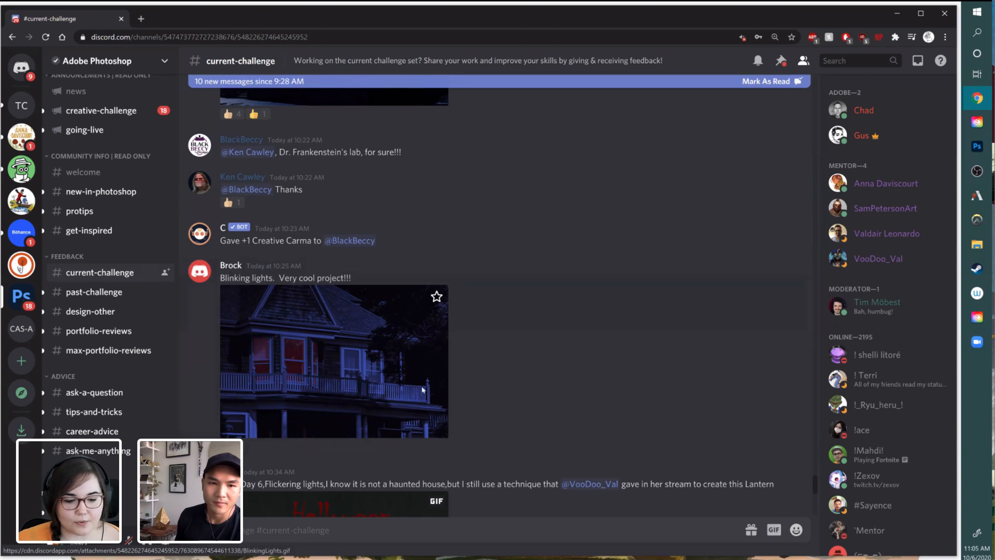
{"action": "left_click", "coordinate": [334, 361]}
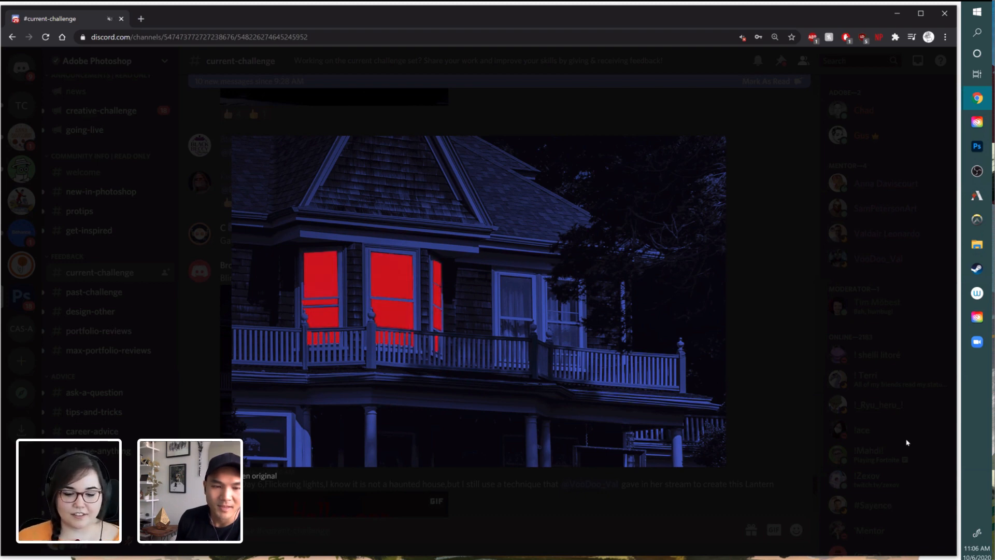
{"action": "left_click", "coordinate": [871, 434]}
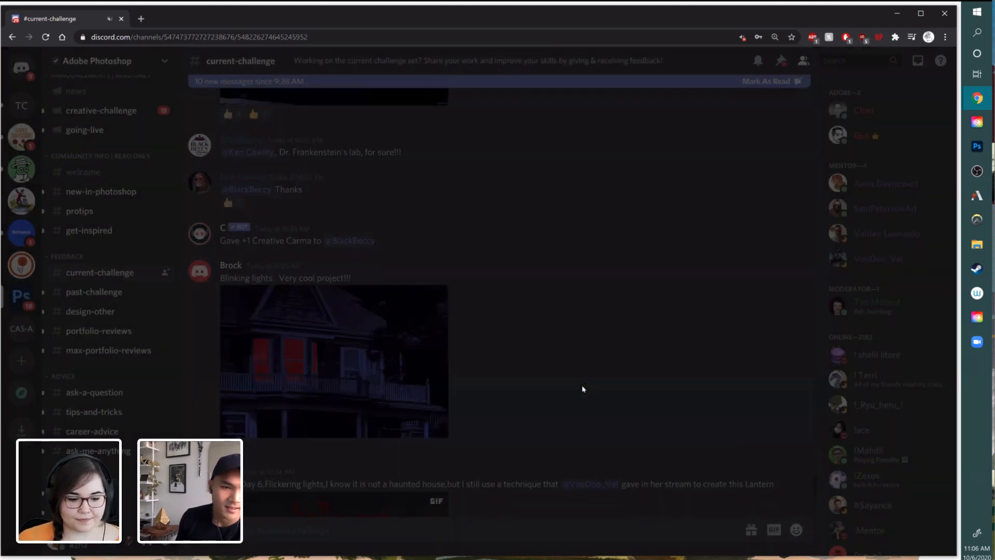
- View the Halloween pumpkin lantern and the "Day 6 - Flickering lights" green window animation enlarged, and look back over the earlier entries
{"action": "scroll", "coordinate": [331, 247], "scroll_direction": "down", "scroll_amount": 5}
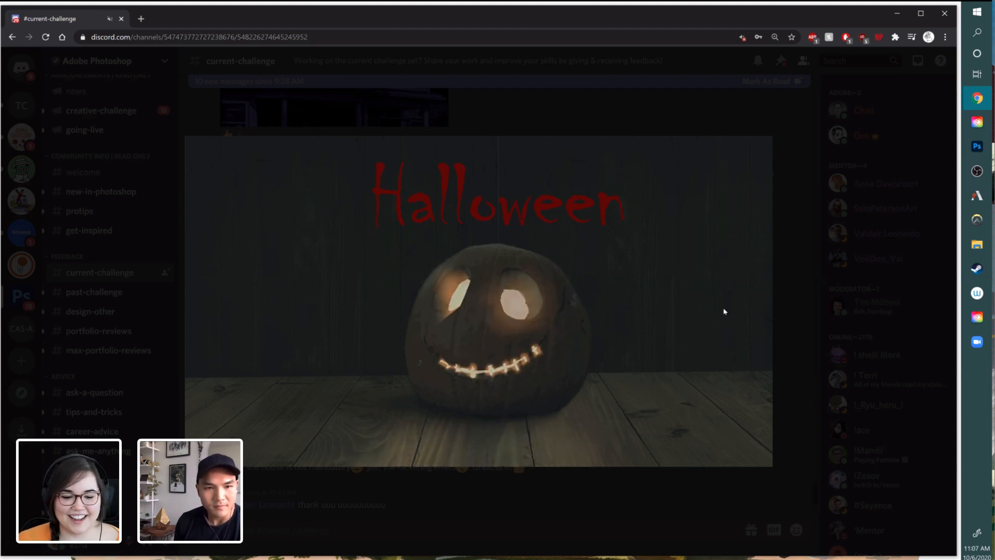
{"action": "left_click", "coordinate": [881, 319]}
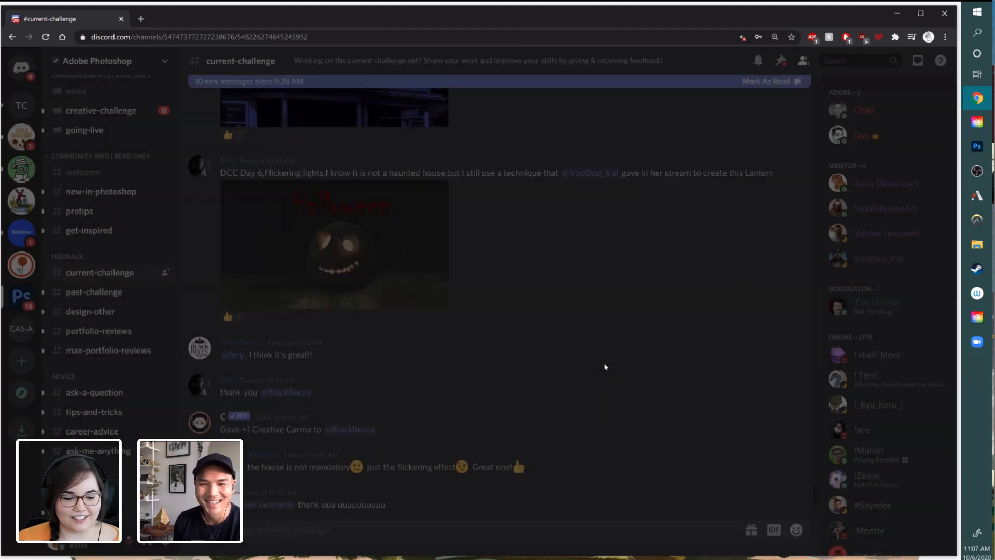
{"action": "scroll", "coordinate": [605, 366], "scroll_direction": "down", "scroll_amount": 7}
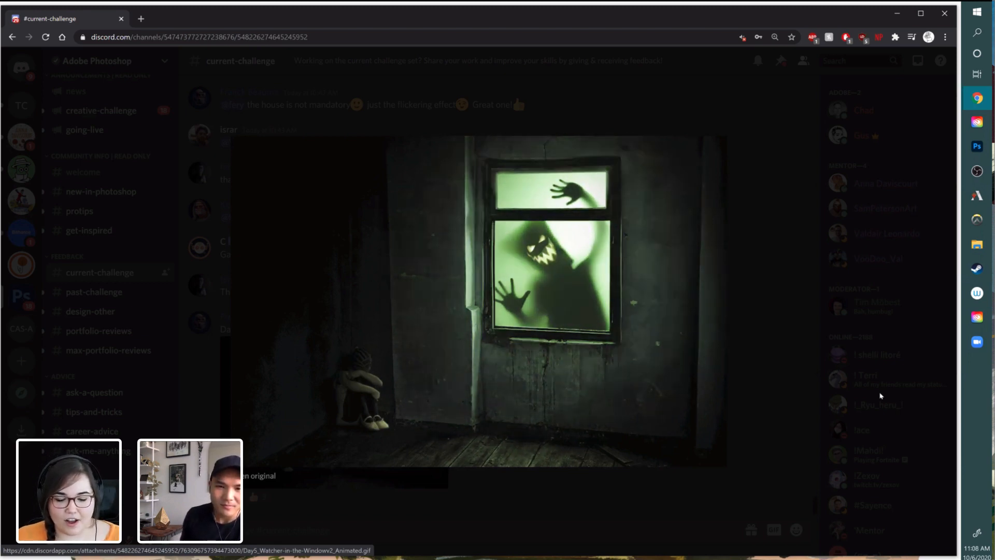
{"action": "left_click", "coordinate": [880, 396]}
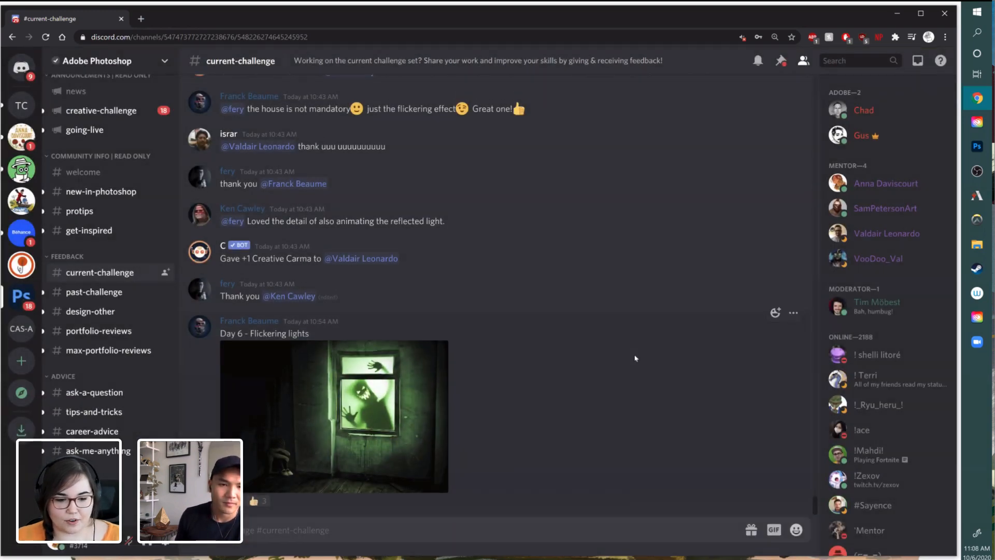
{"action": "scroll", "coordinate": [634, 355], "scroll_direction": "up", "scroll_amount": 5}
{"action": "scroll", "coordinate": [635, 357], "scroll_direction": "up", "scroll_amount": 10}
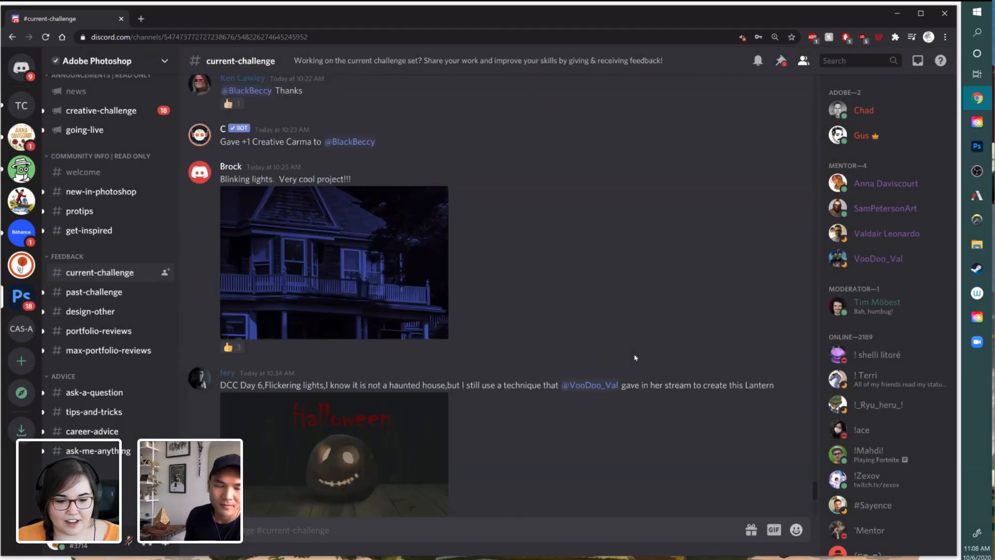
{"action": "scroll", "coordinate": [645, 371], "scroll_direction": "down", "scroll_amount": 15}
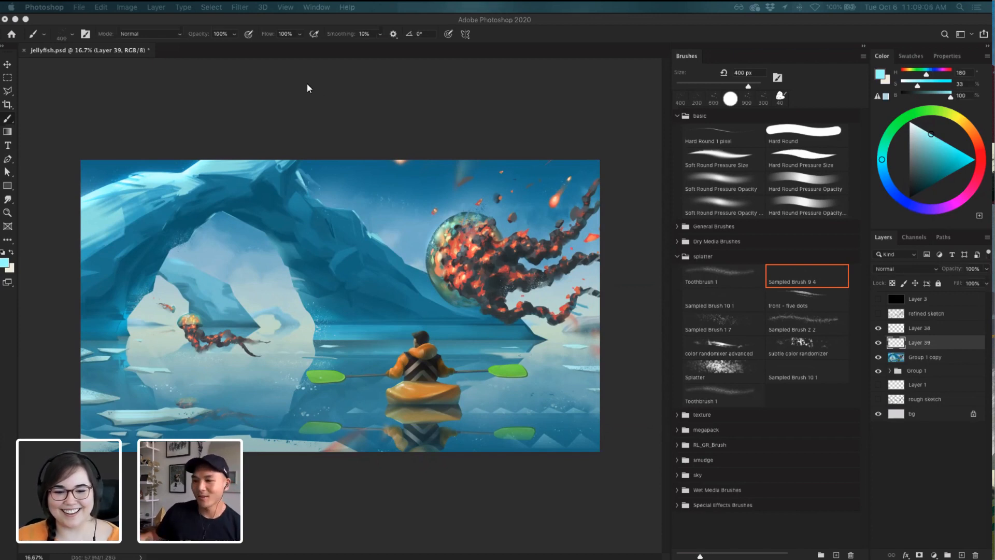
- Return to Photoshop and save the kayak painting jellyfish.psd
{"action": "left_click", "coordinate": [223, 26]}
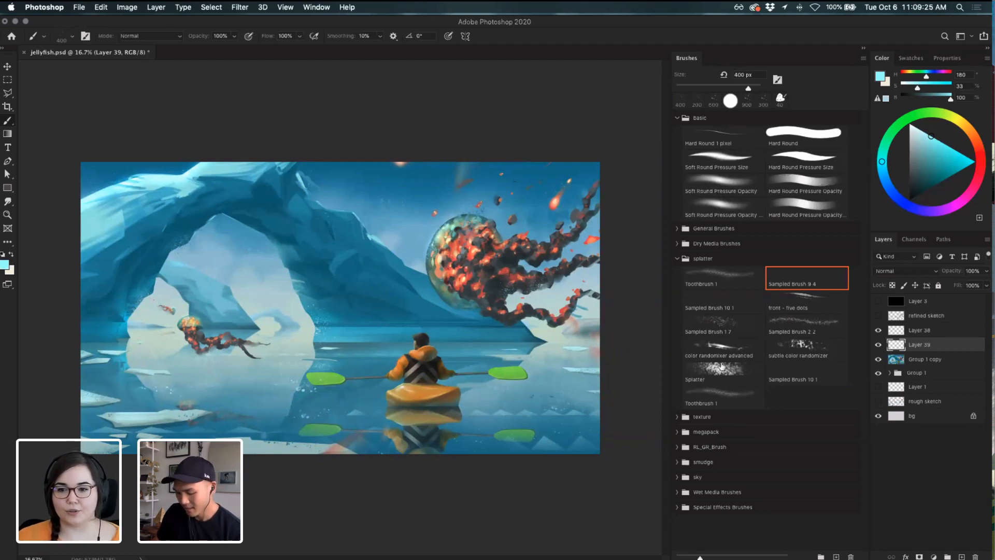
{"action": "key", "text": "super+s"}
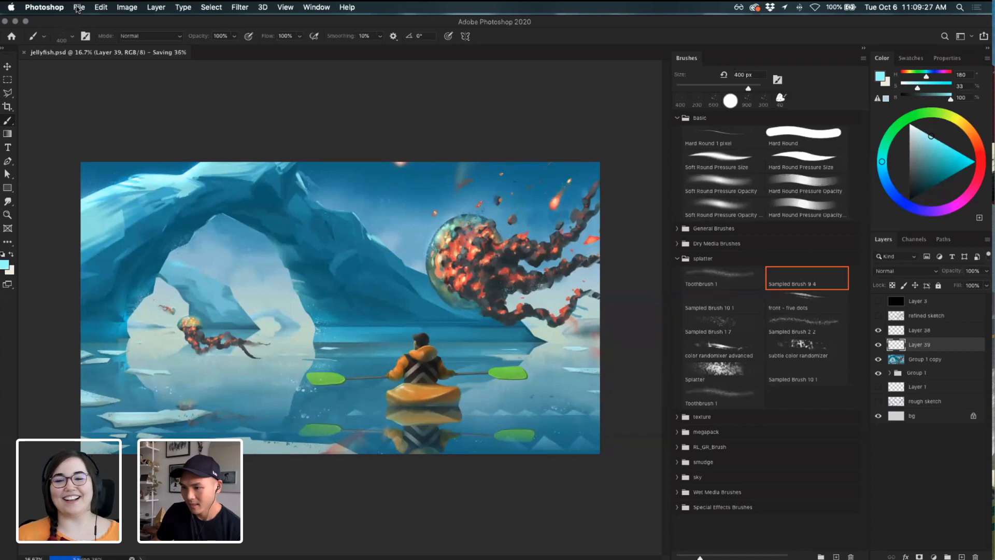
- Create a new 2000 × 2000 pixel document at 144 pixels/inch, adding an empty layer and selecting the Hard Round 1 pixel brush
{"action": "left_click", "coordinate": [78, 7]}
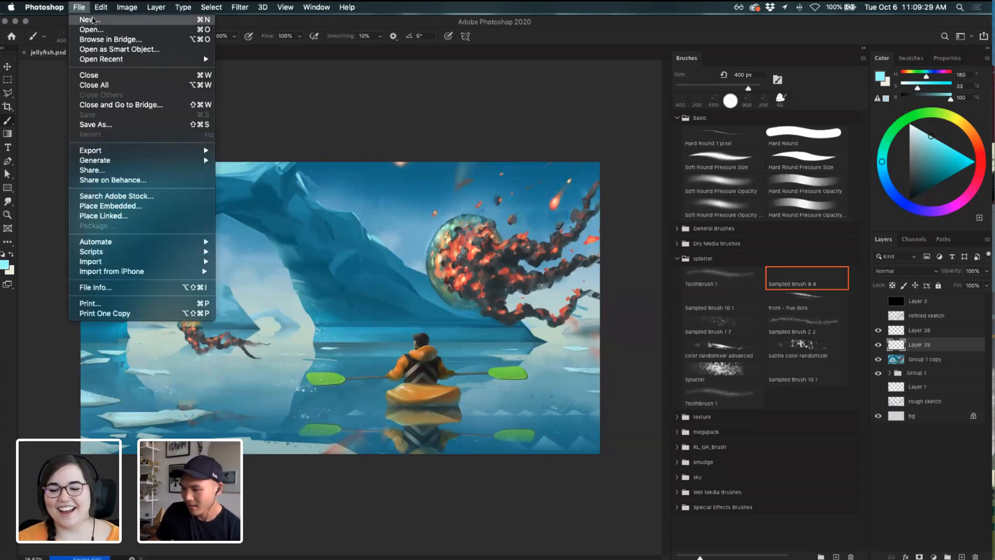
{"action": "left_click", "coordinate": [92, 20]}
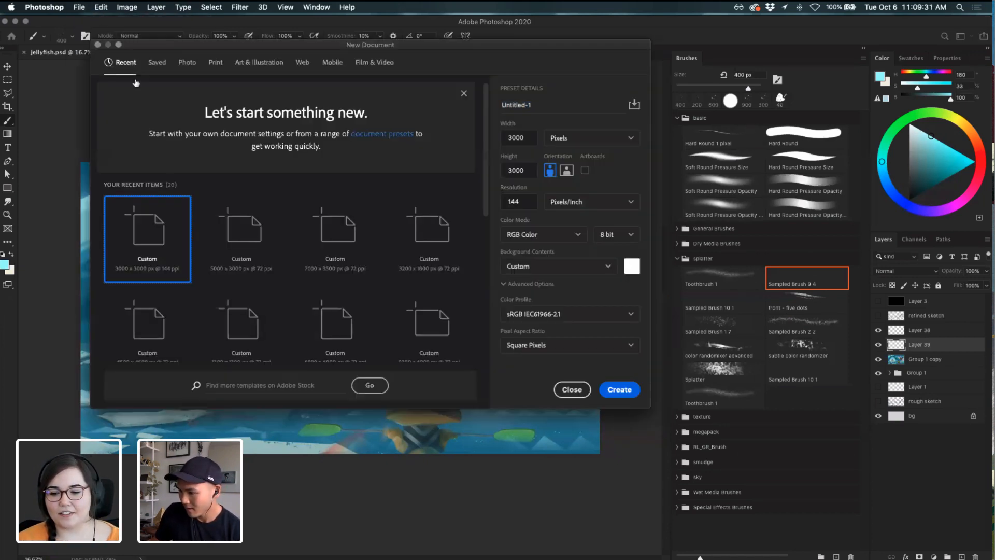
{"action": "double_click", "coordinate": [529, 137]}
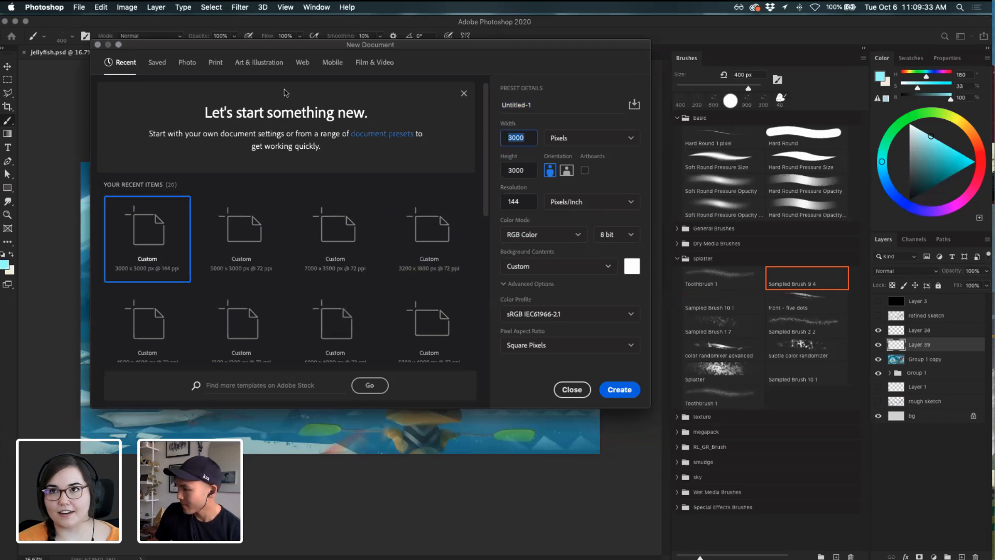
{"action": "type", "text": "12"}
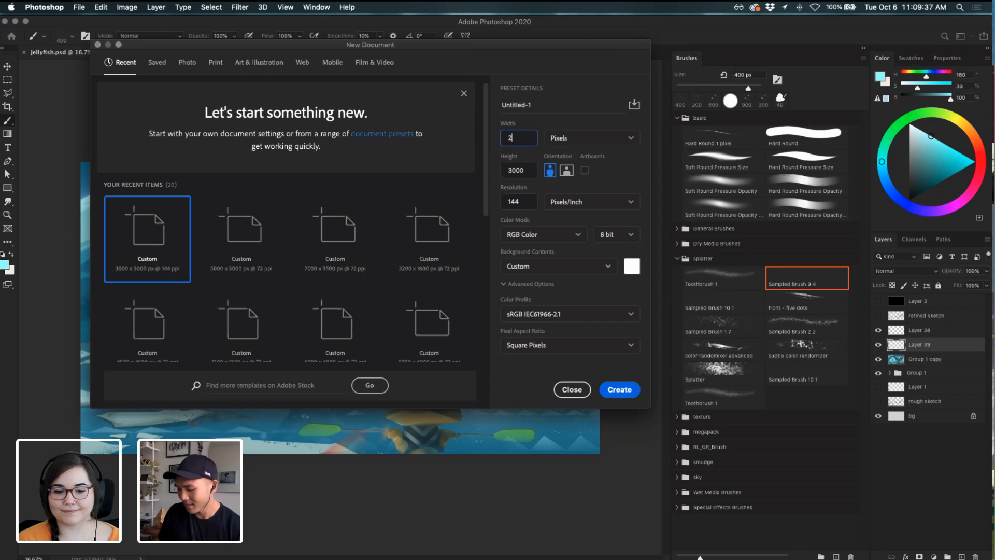
{"action": "key", "text": "Tab"}
{"action": "type", "text": "200"}
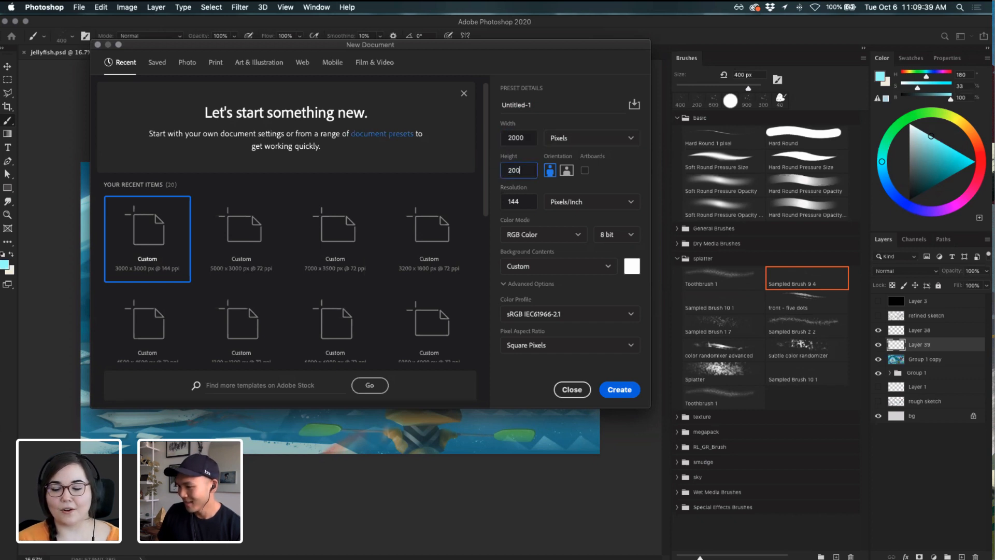
{"action": "key", "text": "Return"}
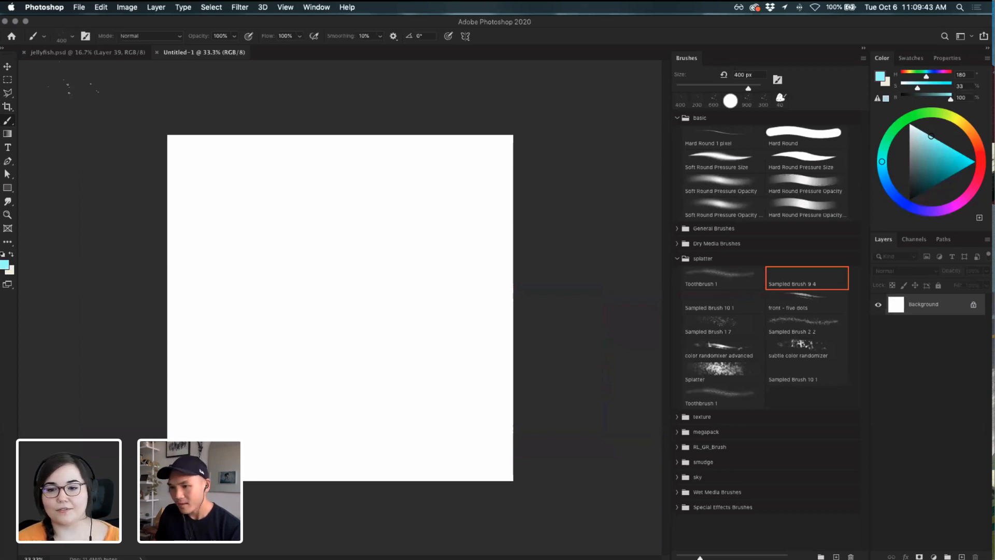
{"action": "left_click", "coordinate": [961, 557]}
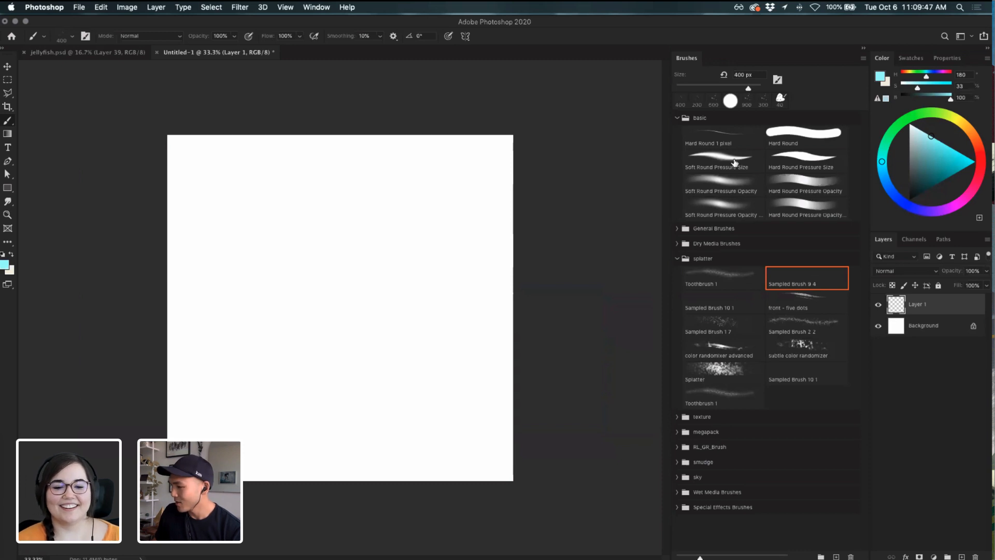
{"action": "left_click", "coordinate": [736, 139]}
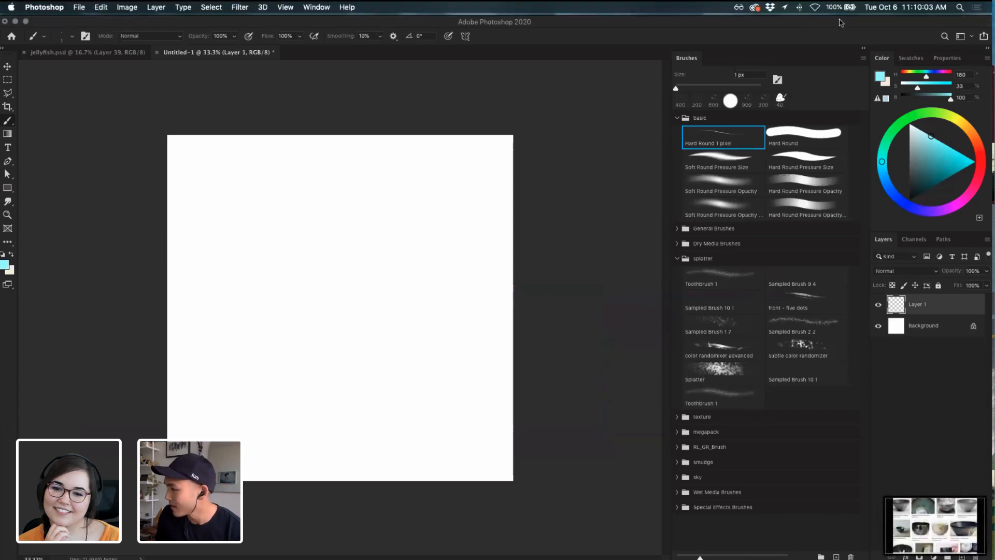
- Open the desktop screenshot of kintsugi bowls in Preview, move it off this screen, and bring the Photoshop window back to full size
{"action": "left_click_drag", "start_coordinate": [841, 22], "coordinate": [745, 14]}
{"action": "left_click", "coordinate": [964, 350]}
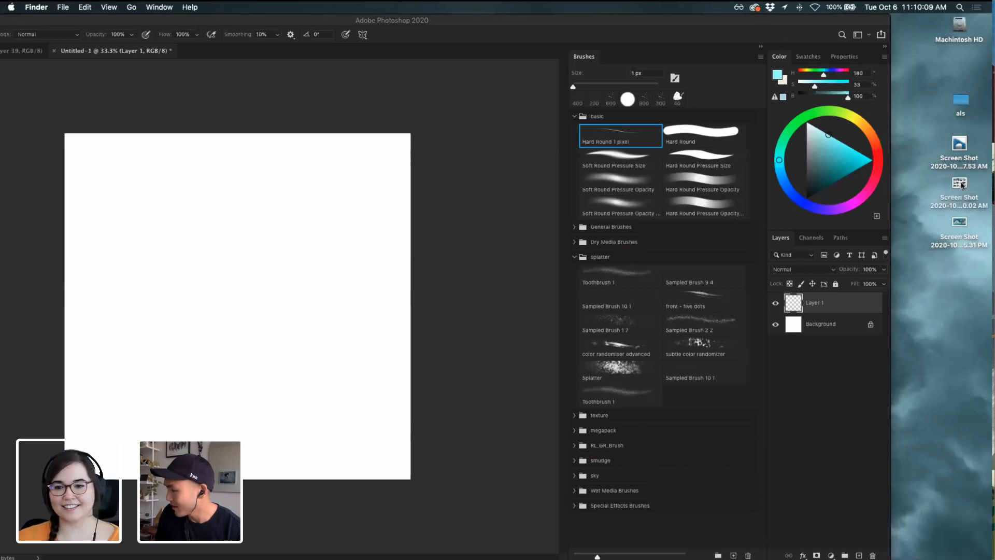
{"action": "double_click", "coordinate": [958, 184]}
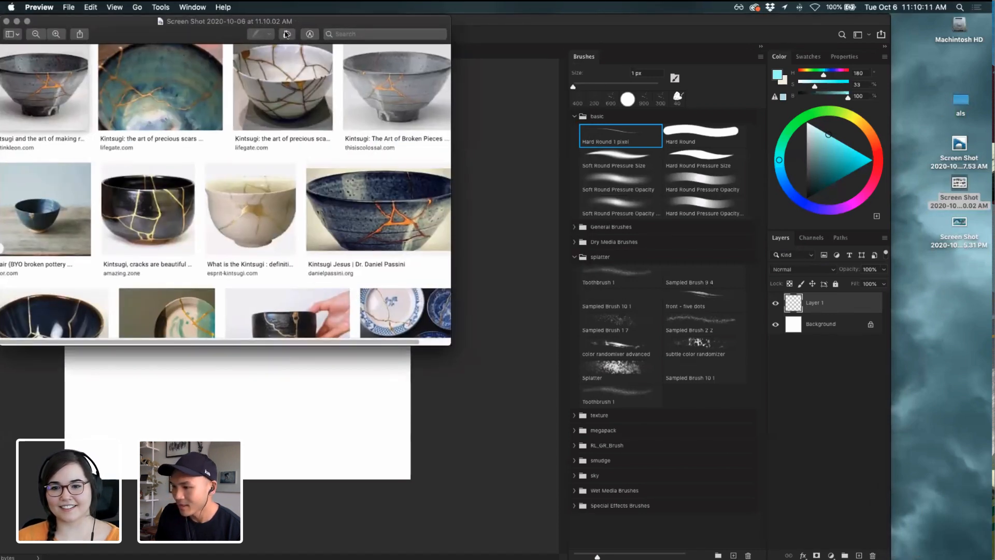
{"action": "left_click_drag", "start_coordinate": [153, 21], "coordinate": [265, 78]}
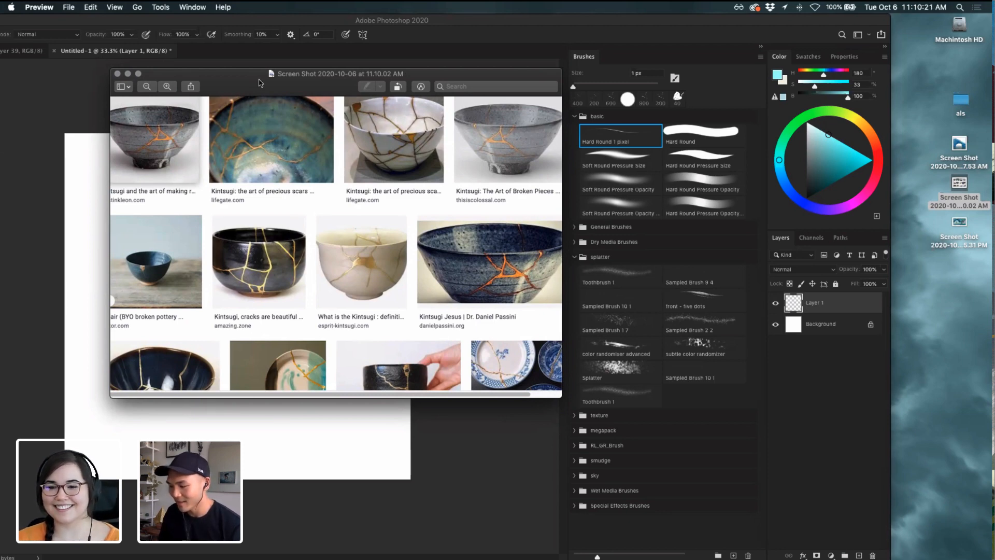
{"action": "mouse_move", "coordinate": [261, 83]}
{"action": "left_mouse_down"}
{"action": "mouse_move", "coordinate": [835, 97]}
{"action": "mouse_move", "coordinate": [527, 72]}
{"action": "left_mouse_up"}
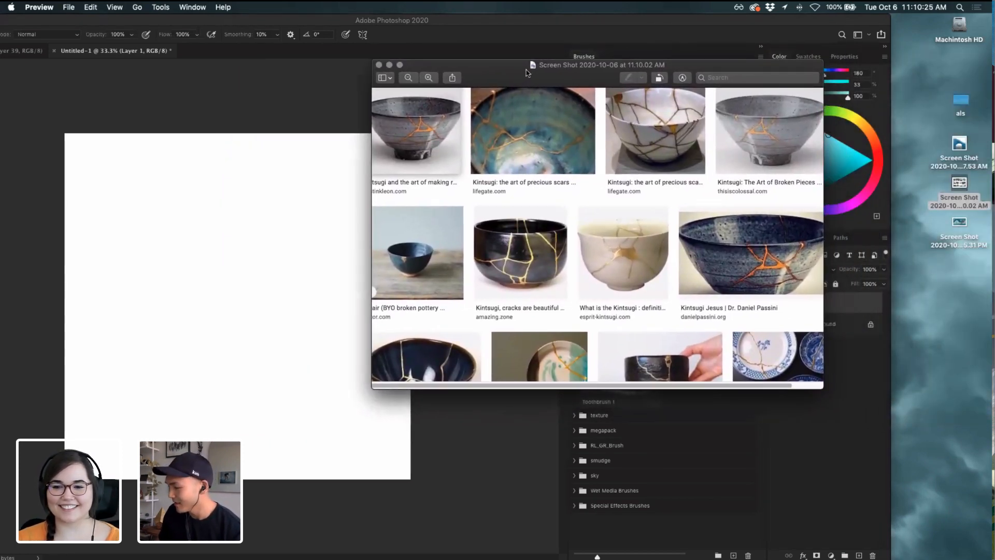
{"action": "left_click_drag", "start_coordinate": [722, 68], "coordinate": [399, 1]}
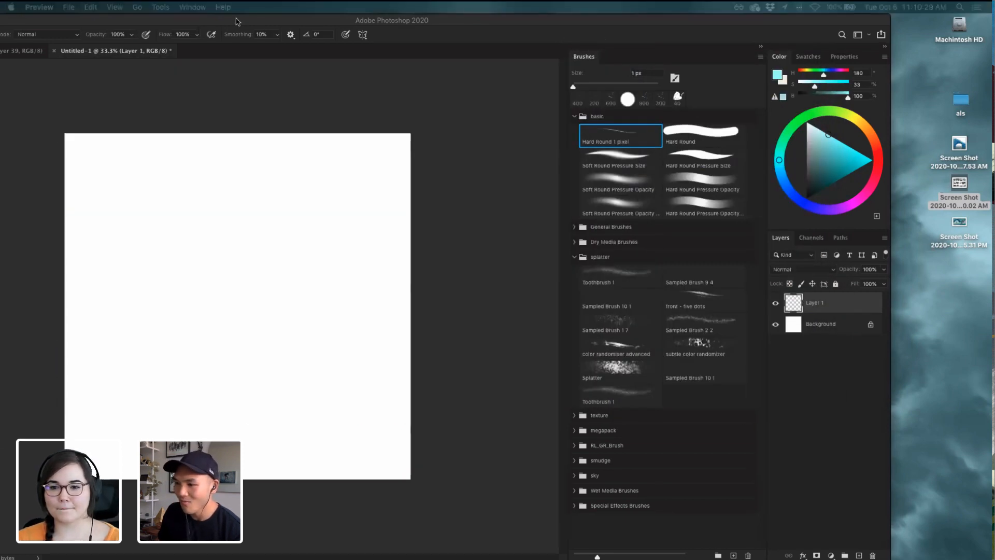
{"action": "left_click_drag", "start_coordinate": [236, 21], "coordinate": [328, 21]}
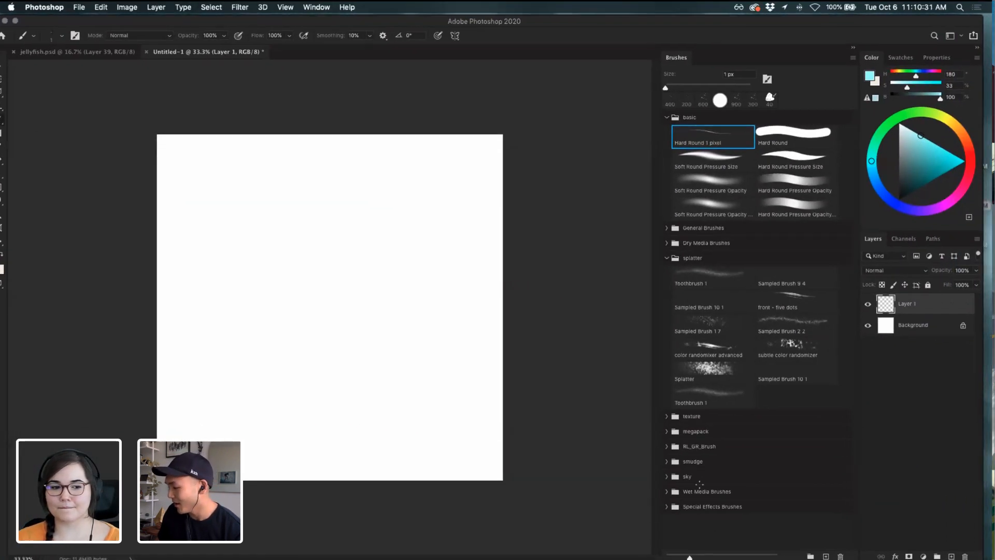
{"action": "double_click", "coordinate": [780, 22]}
- Turn on vertical paint symmetry along the canvas's centre and set the painting colour to black, undoing a test stroke
{"action": "left_click", "coordinate": [470, 39]}
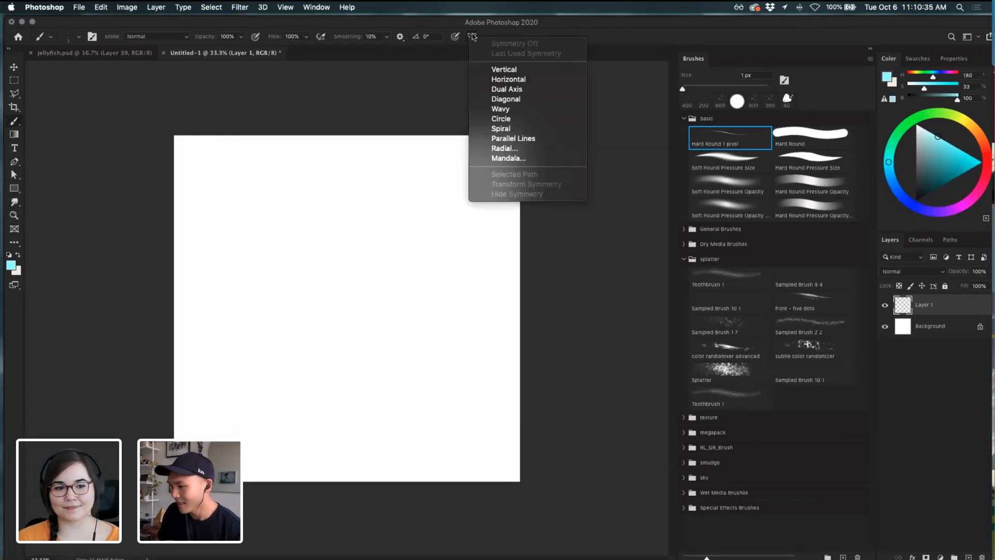
{"action": "left_click", "coordinate": [517, 66]}
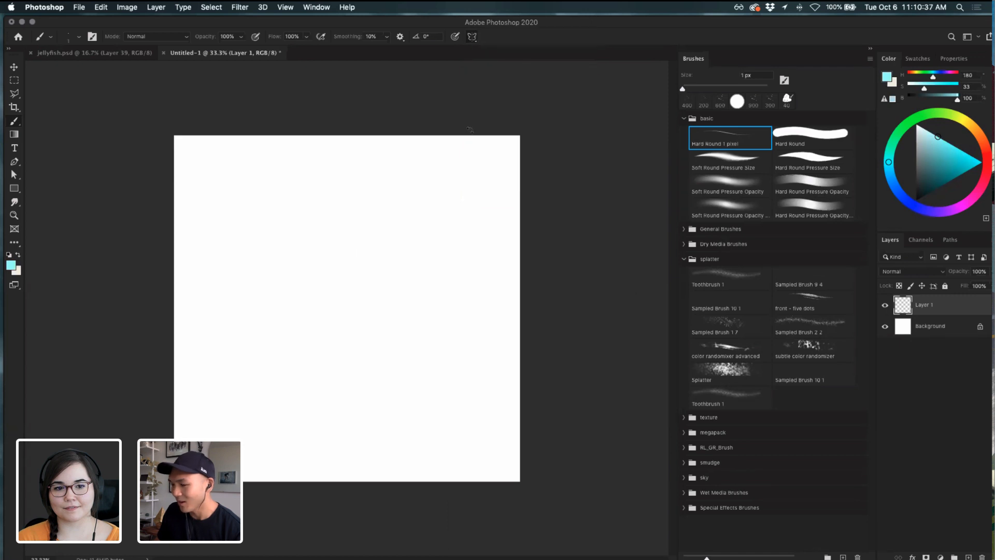
{"action": "key", "text": "Return"}
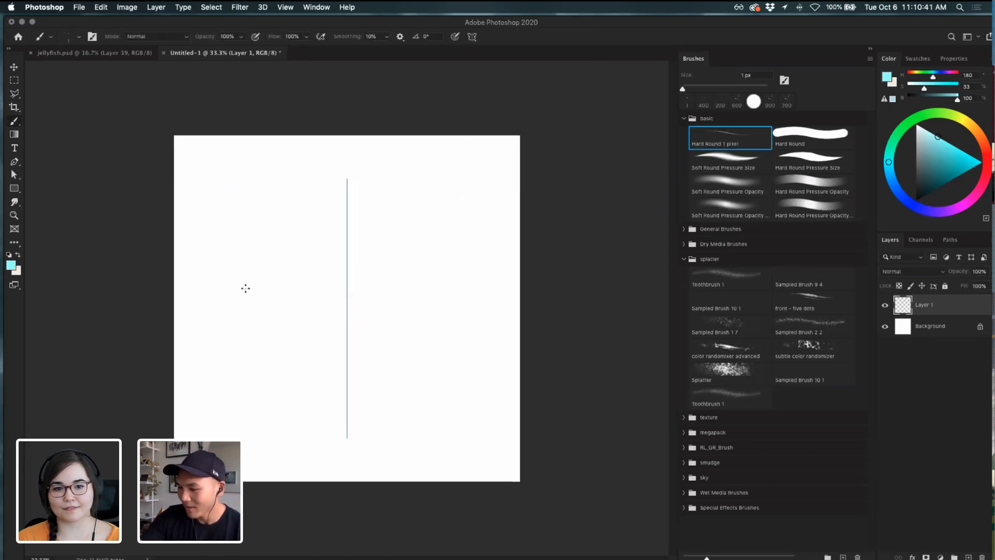
{"action": "key", "text": "d"}
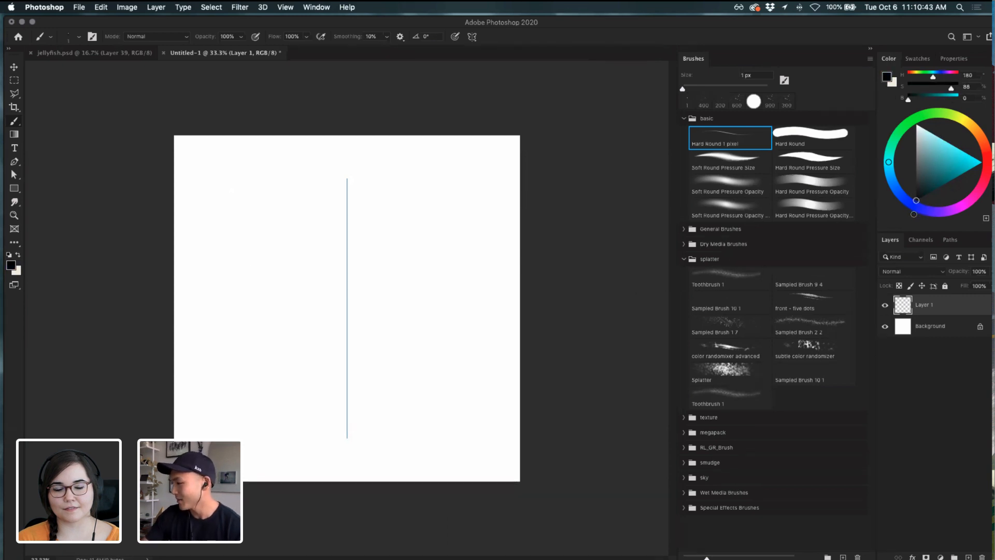
{"action": "left_click_drag", "start_coordinate": [242, 180], "coordinate": [236, 302]}
{"action": "key", "text": "super+z"}
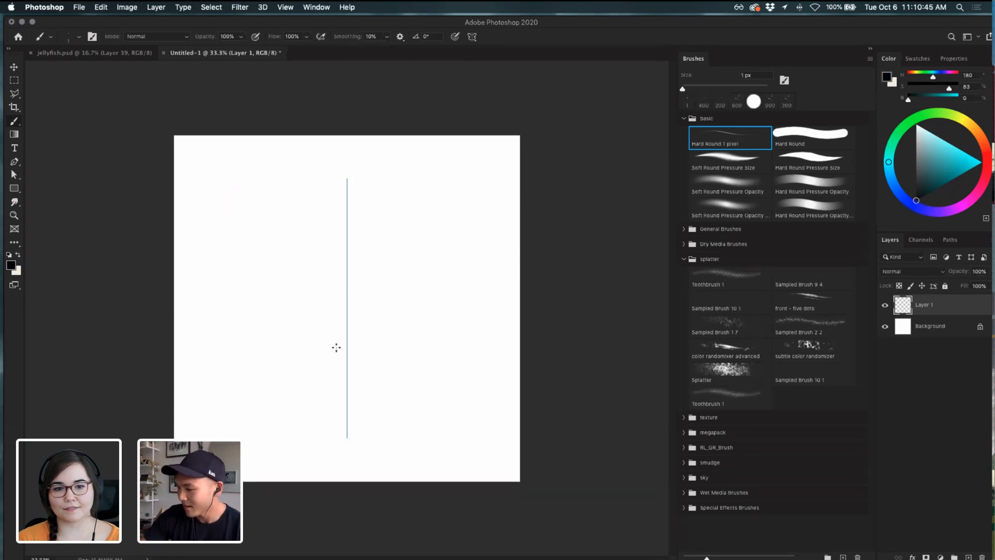
- Choose the Hard Round Pressure Size brush and enlarge it to 7 px
{"action": "left_click", "coordinate": [800, 135]}
{"action": "left_click", "coordinate": [805, 154]}
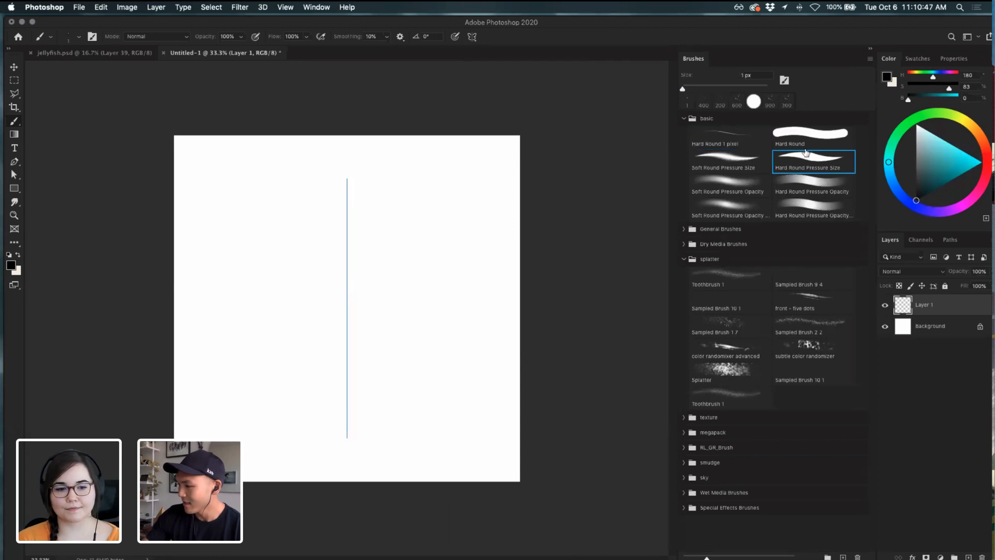
{"action": "left_click", "coordinate": [812, 137]}
{"action": "left_click", "coordinate": [749, 162]}
{"action": "left_click", "coordinate": [804, 158]}
{"action": "left_click", "coordinate": [808, 136]}
{"action": "left_click", "coordinate": [793, 162]}
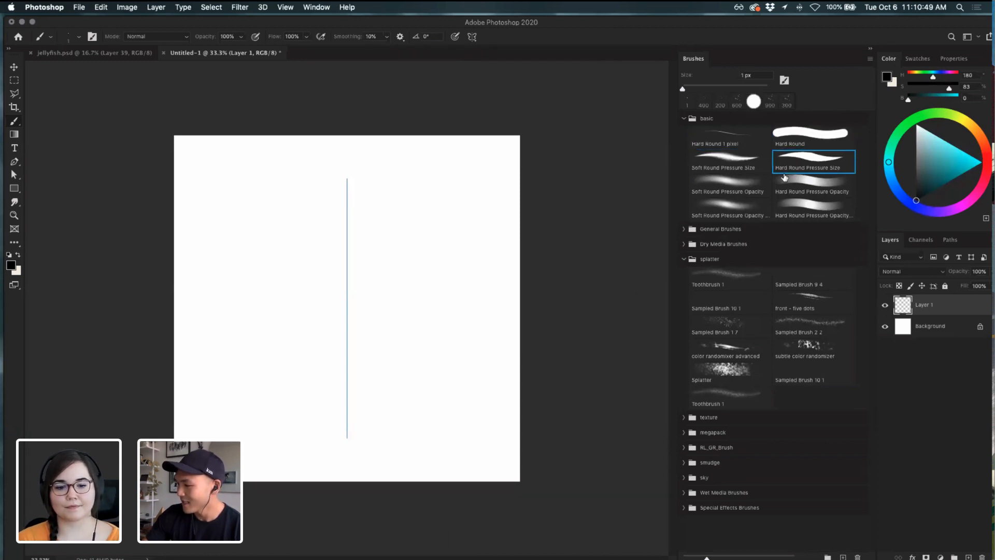
{"action": "key", "text": "]"}
{"action": "key", "text": "]"}
{"action": "key", "text": "]"}
{"action": "key", "text": "]"}
{"action": "key", "text": "]"}
{"action": "key", "text": "]"}
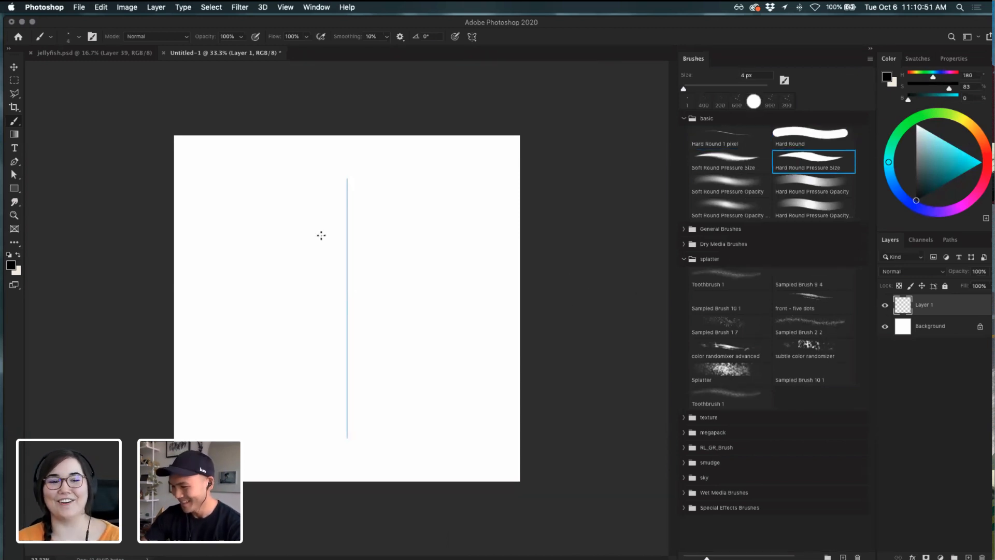
- Sketch the mirrored, outward-curving outer edges of a double-bladed axe in the upper half of the canvas, undoing the rejected strokes
{"action": "left_click_drag", "start_coordinate": [273, 183], "coordinate": [273, 341]}
{"action": "key", "text": "super+z"}
{"action": "mouse_move", "coordinate": [279, 181]}
{"action": "left_mouse_down"}
{"action": "mouse_move", "coordinate": [260, 289]}
{"action": "mouse_move", "coordinate": [269, 302]}
{"action": "left_mouse_up"}
{"action": "key", "text": "super+z"}
{"action": "mouse_move", "coordinate": [279, 181]}
{"action": "left_mouse_down"}
{"action": "mouse_move", "coordinate": [270, 303]}
{"action": "mouse_move", "coordinate": [344, 272]}
{"action": "left_mouse_up"}
{"action": "key", "text": "super+z"}
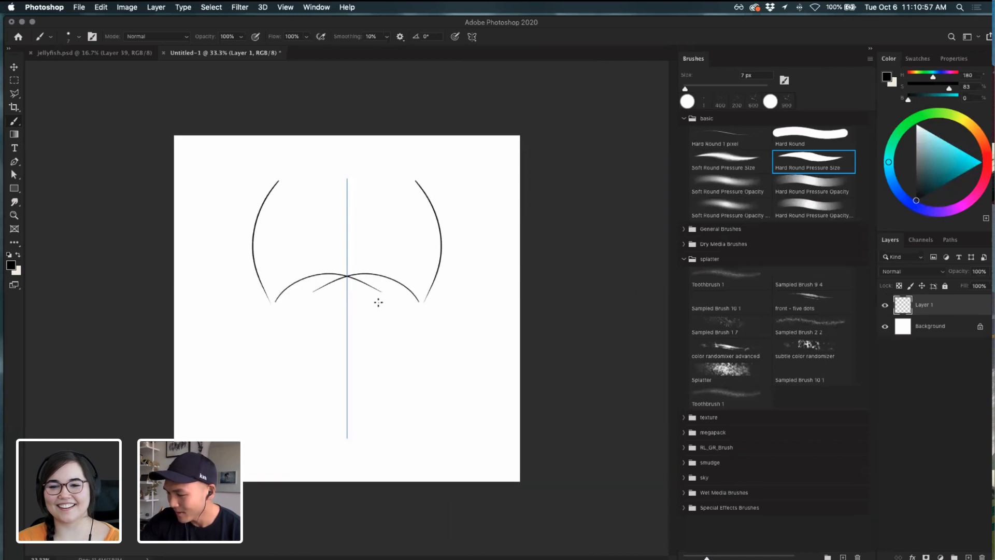
{"action": "key", "text": "super+z"}
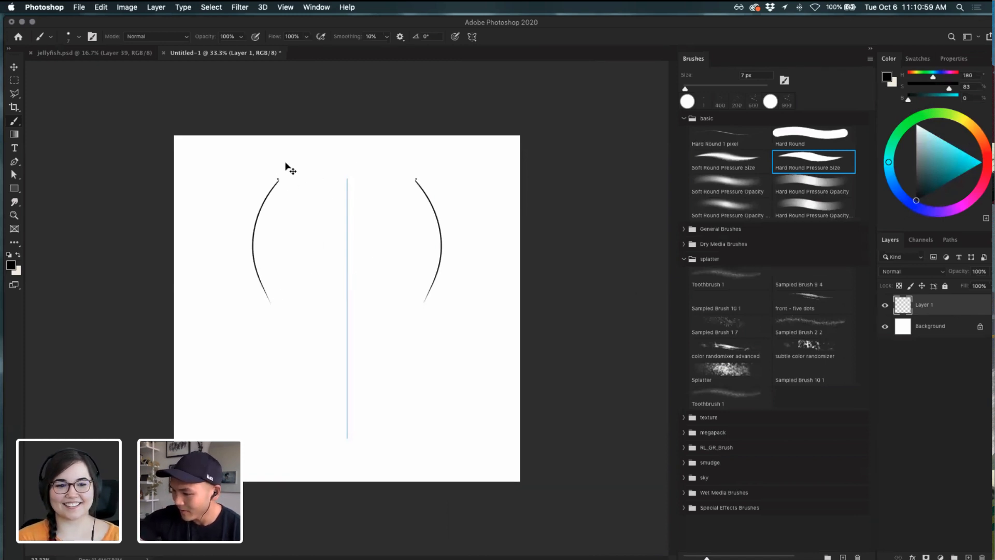
- Sketch the axe head's concave upper edge and arched lower edge between the two blades, undoing strokes that miss
{"action": "left_click_drag", "start_coordinate": [278, 179], "coordinate": [324, 209]}
{"action": "key", "text": "super+z"}
{"action": "left_click_drag", "start_coordinate": [279, 177], "coordinate": [349, 198]}
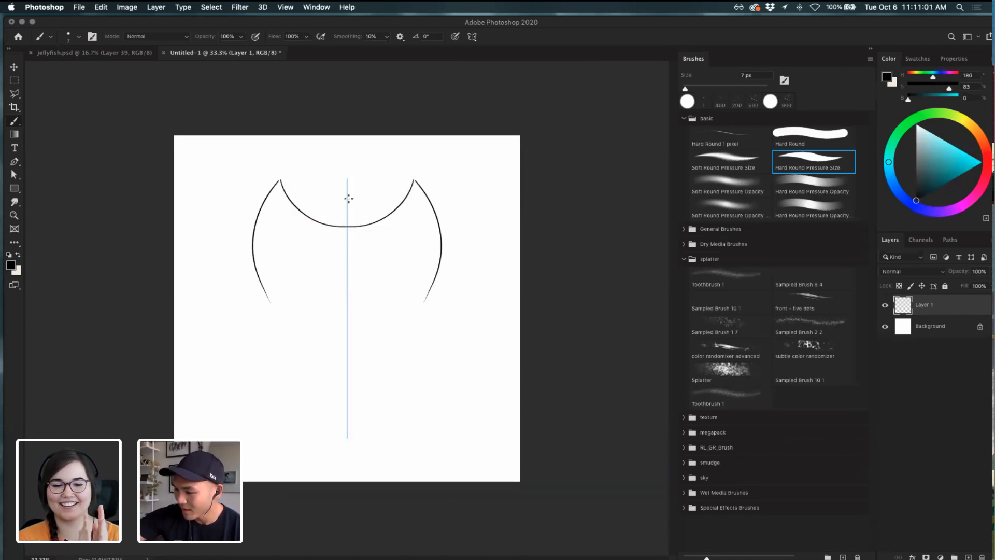
{"action": "left_click_drag", "start_coordinate": [273, 316], "coordinate": [402, 322]}
{"action": "key", "text": "super+z"}
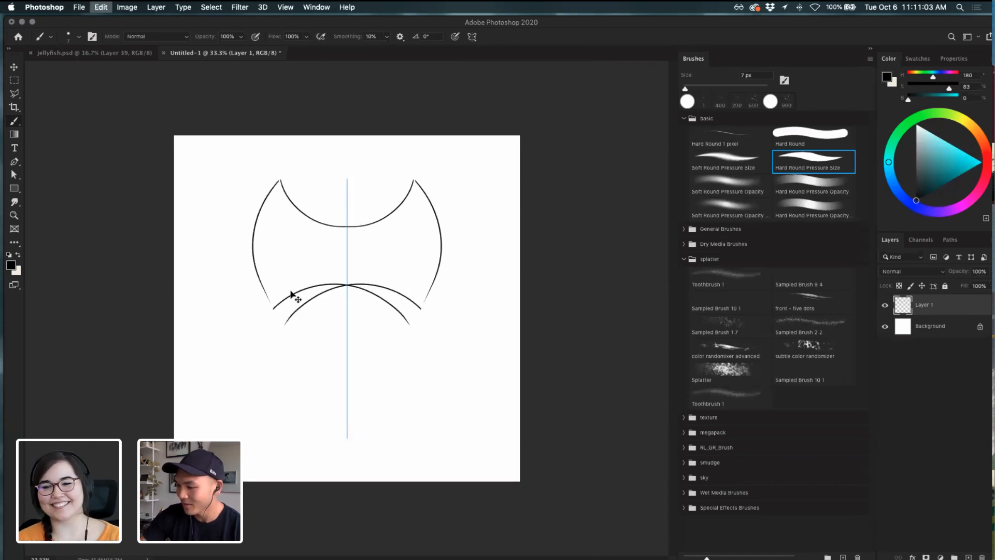
{"action": "left_click_drag", "start_coordinate": [273, 309], "coordinate": [421, 310]}
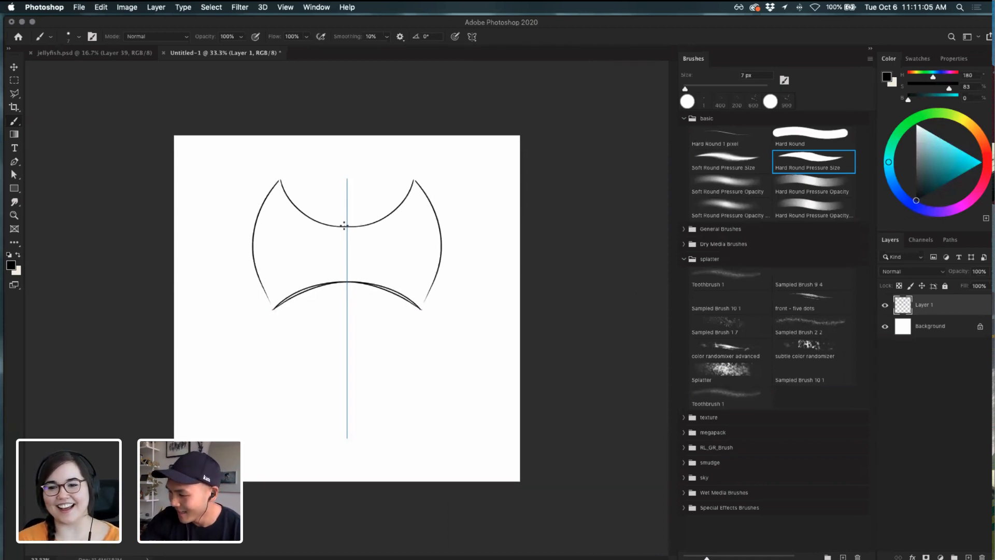
- Sketch a small spike above the axe head and a braided handle with a rounded pommel down the symmetry line
{"action": "mouse_move", "coordinate": [347, 201]}
{"action": "left_mouse_down"}
{"action": "mouse_move", "coordinate": [340, 339]}
{"action": "mouse_move", "coordinate": [347, 439]}
{"action": "mouse_move", "coordinate": [358, 439]}
{"action": "left_mouse_up"}
{"action": "key", "text": "super+z"}
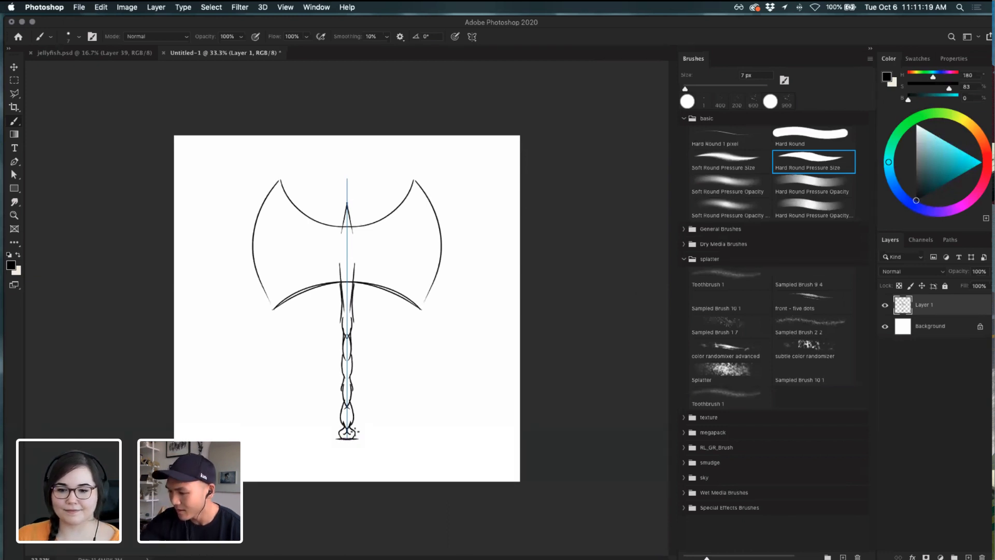
- Reinforce the blades' outer, lower and upper edges with extra strokes, extending the lower tips downward
{"action": "left_click_drag", "start_coordinate": [283, 173], "coordinate": [270, 311]}
{"action": "key", "text": "super+z"}
{"action": "mouse_move", "coordinate": [280, 176]}
{"action": "left_mouse_down"}
{"action": "mouse_move", "coordinate": [284, 330]}
{"action": "mouse_move", "coordinate": [413, 333]}
{"action": "left_mouse_up"}
{"action": "key", "text": "super+z"}
{"action": "left_click_drag", "start_coordinate": [278, 327], "coordinate": [412, 328]}
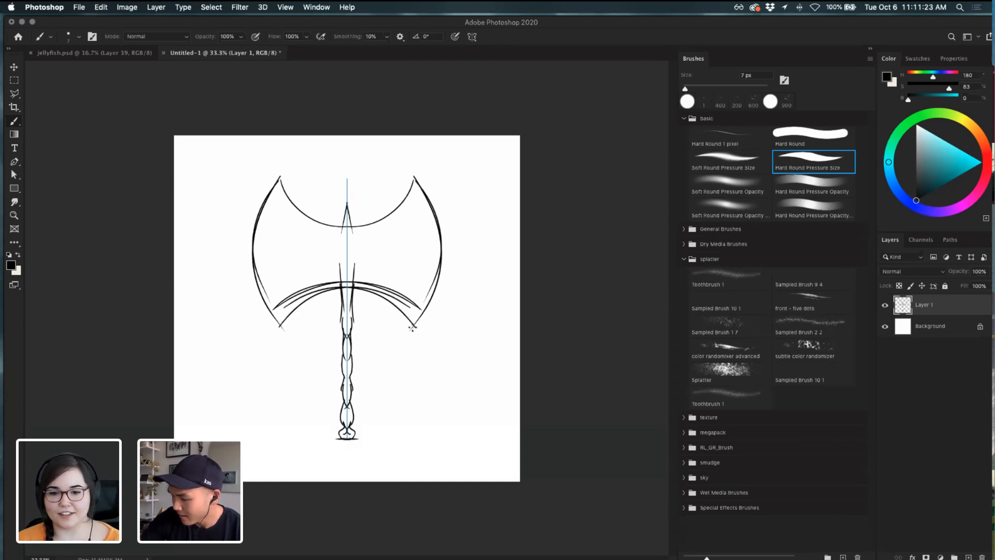
{"action": "key", "text": "super+z"}
{"action": "left_click_drag", "start_coordinate": [269, 326], "coordinate": [420, 326]}
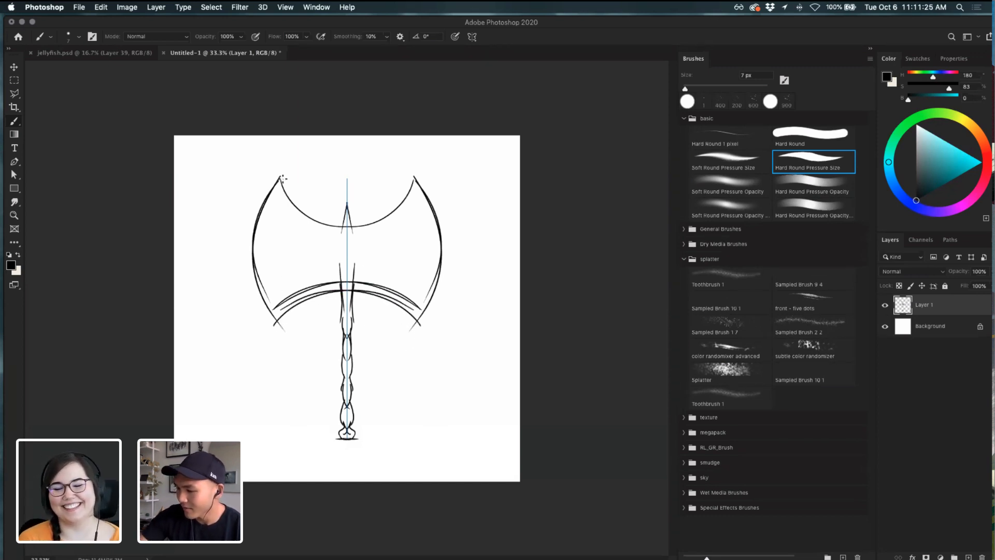
{"action": "left_click_drag", "start_coordinate": [283, 178], "coordinate": [346, 225]}
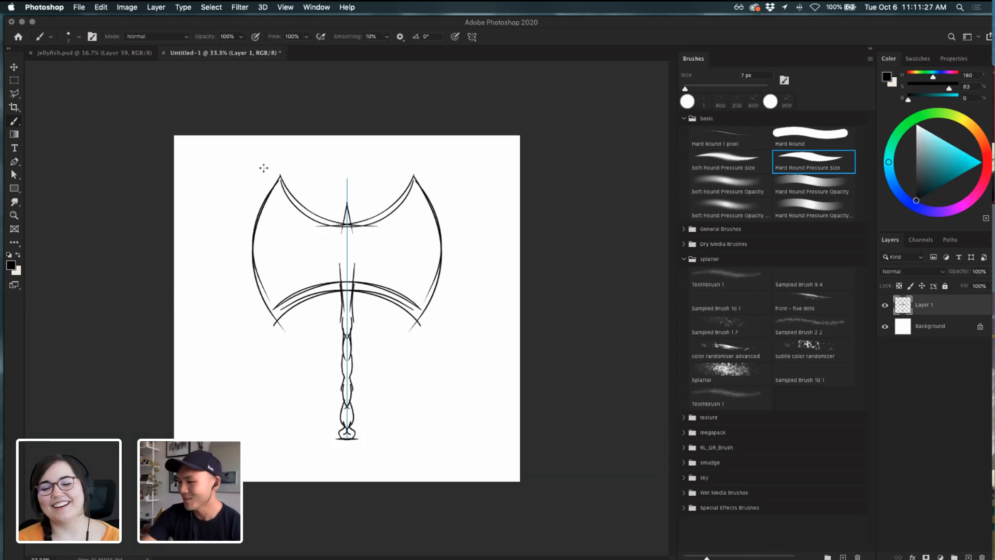
{"action": "left_click_drag", "start_coordinate": [280, 174], "coordinate": [252, 246]}
{"action": "key", "text": "super+z"}
{"action": "left_click_drag", "start_coordinate": [281, 173], "coordinate": [255, 257]}
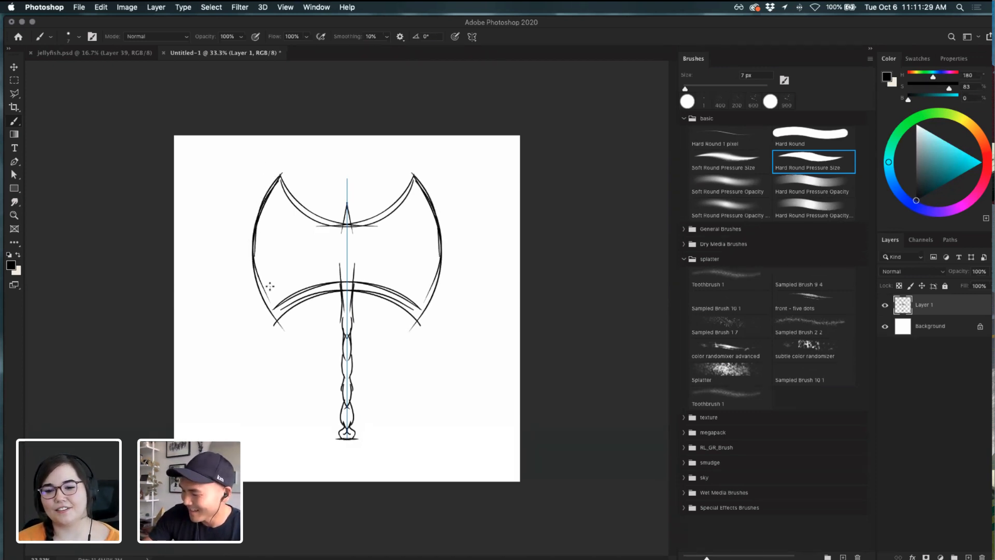
- Erase the lower edge around the handle with a 50 px eraser and sketch a small arch there, undoing a test spike tip
{"action": "mouse_move", "coordinate": [320, 291]}
{"action": "left_mouse_down"}
{"action": "mouse_move", "coordinate": [372, 283]}
{"action": "mouse_move", "coordinate": [329, 307]}
{"action": "mouse_move", "coordinate": [335, 281]}
{"action": "mouse_move", "coordinate": [333, 290]}
{"action": "left_mouse_up"}
{"action": "key", "text": "super+z"}
{"action": "key", "text": "e"}
{"action": "key", "text": "bracketleft"}
{"action": "key", "text": "bracketleft"}
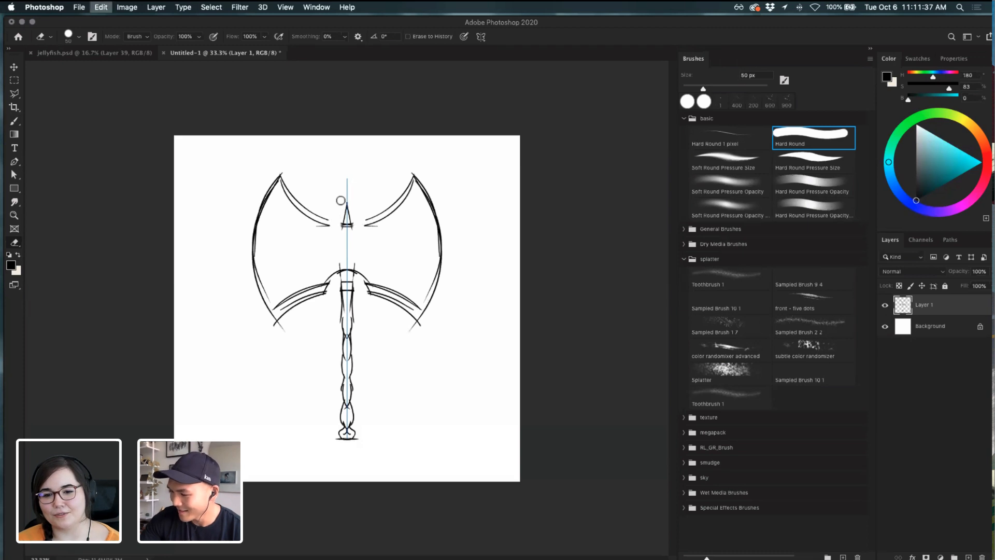
{"action": "key", "text": "b"}
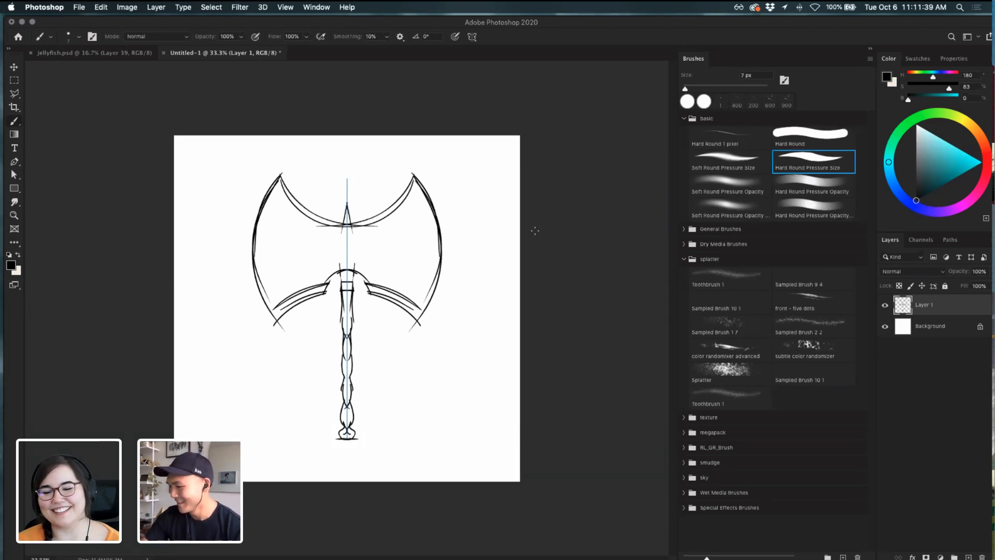
{"action": "left_click_drag", "start_coordinate": [344, 205], "coordinate": [350, 203]}
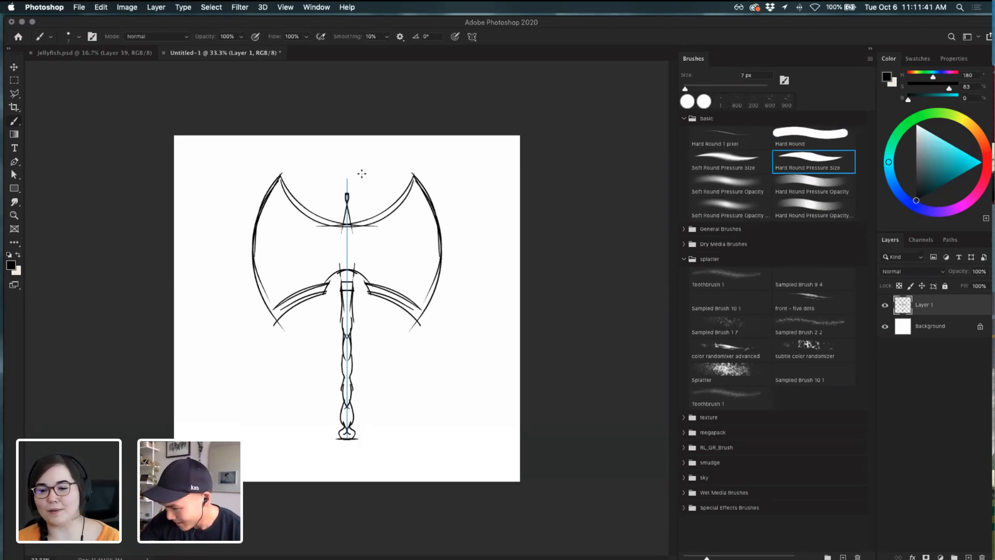
{"action": "key", "text": "super+z"}
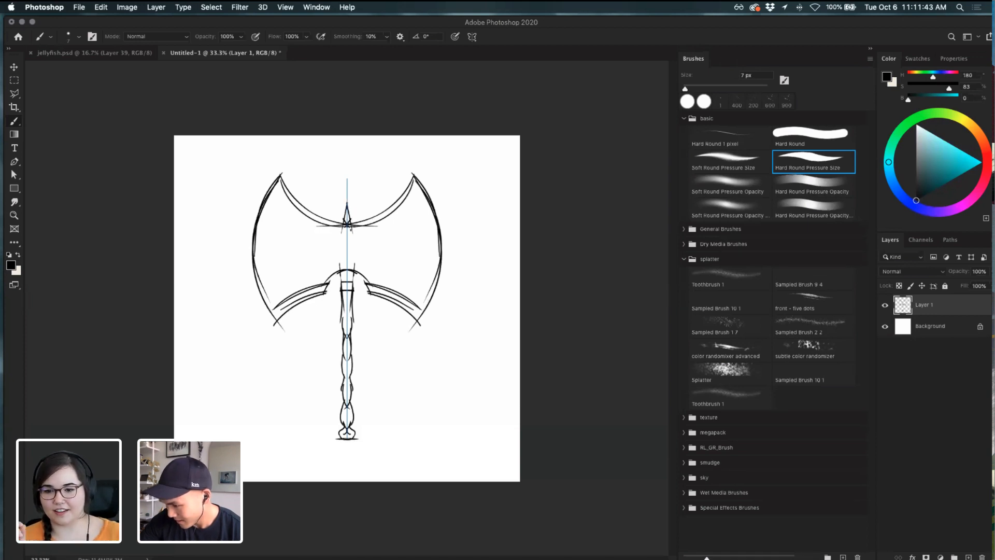
- Erase the lines crossing the axe head's centre and sketch a taller faceted spike with a narrow shaft joining the handle
{"action": "key", "text": "e"}
{"action": "mouse_move", "coordinate": [347, 221]}
{"action": "left_mouse_down"}
{"action": "mouse_move", "coordinate": [348, 201]}
{"action": "mouse_move", "coordinate": [345, 317]}
{"action": "left_mouse_up"}
{"action": "key", "text": "b"}
{"action": "key", "text": "super+z"}
{"action": "key", "text": "super+z"}
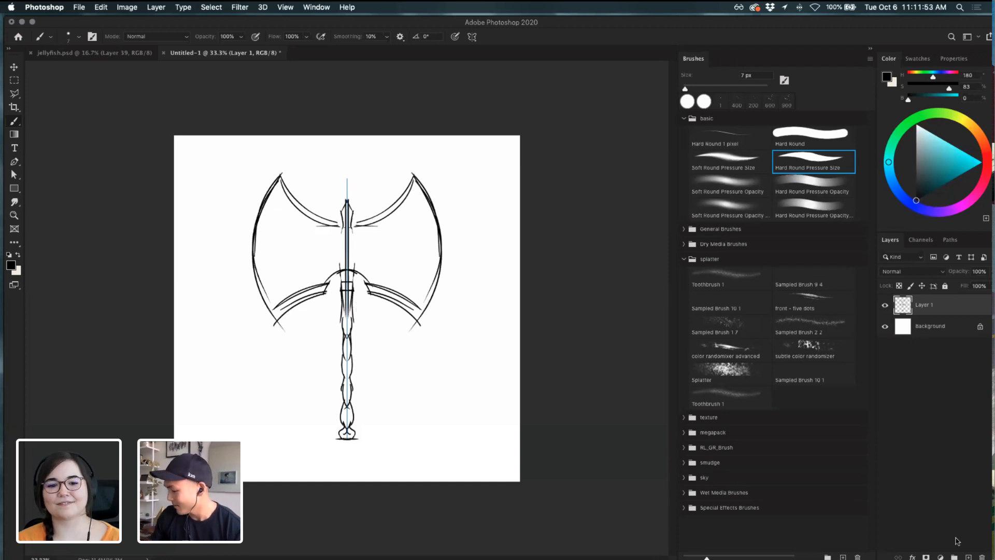
- Add a new layer, set the painting colour to a muted green (H 140, S 43, B 49), and move the layer beneath the sketch
{"action": "left_click", "coordinate": [968, 556]}
{"action": "left_click_drag", "start_coordinate": [946, 165], "coordinate": [900, 130]}
{"action": "left_click", "coordinate": [895, 141]}
{"action": "mouse_move", "coordinate": [924, 134]}
{"action": "left_mouse_down"}
{"action": "mouse_move", "coordinate": [949, 162]}
{"action": "mouse_move", "coordinate": [937, 179]}
{"action": "mouse_move", "coordinate": [939, 163]}
{"action": "mouse_move", "coordinate": [930, 171]}
{"action": "left_mouse_up"}
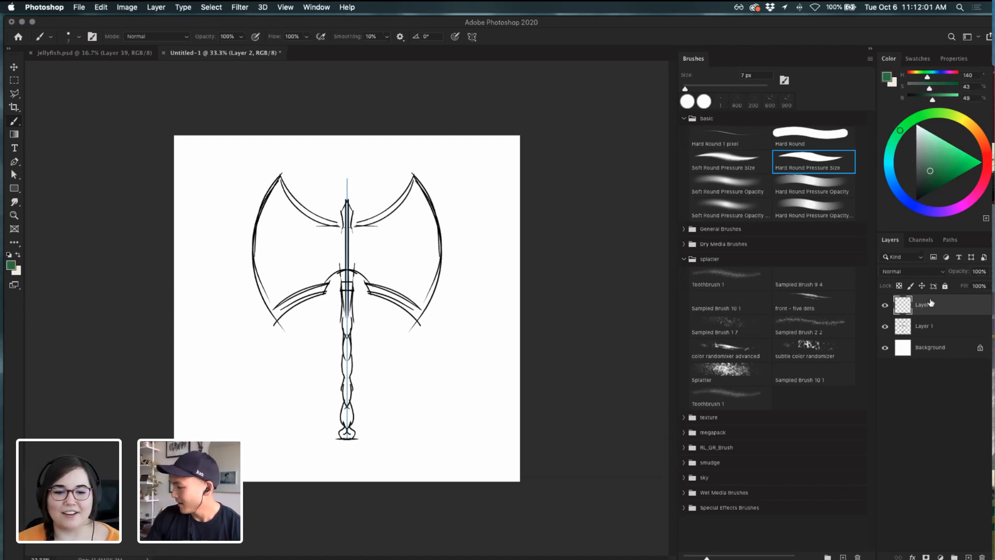
{"action": "left_click_drag", "start_coordinate": [930, 303], "coordinate": [913, 334]}
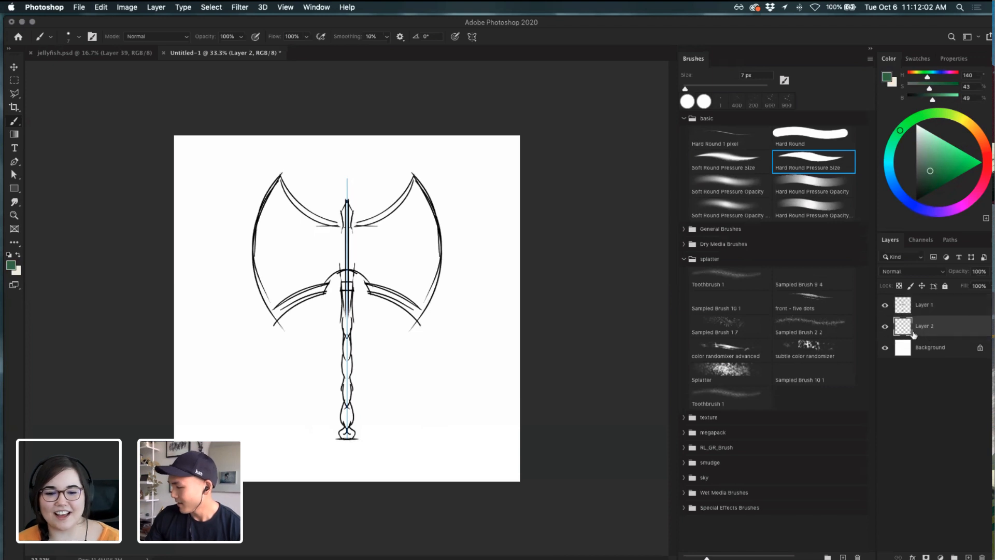
- Lower the opacity of the sketch layer so its lines become faint, and reselect the empty layer beneath it
{"action": "left_click", "coordinate": [956, 301]}
{"action": "left_click_drag", "start_coordinate": [960, 271], "coordinate": [957, 279]}
{"action": "left_click", "coordinate": [941, 327]}
- Enlarge the brush to 30 px and trace the blades' outer edges and the head's upper edge in green
{"action": "key", "text": "bracketright"}
{"action": "key", "text": "bracketright"}
{"action": "key", "text": "bracketright"}
{"action": "key", "text": "bracketright"}
{"action": "key", "text": "bracketright"}
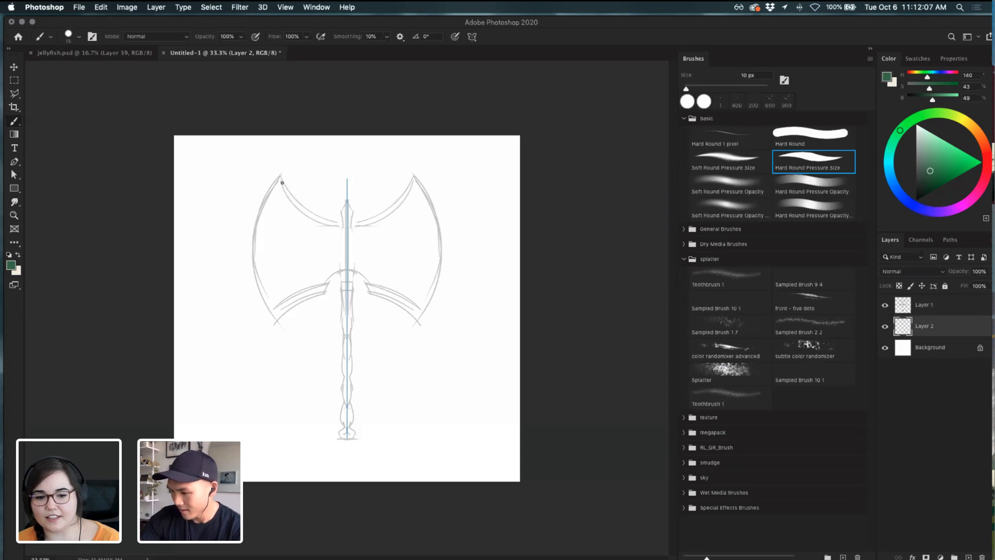
{"action": "left_click_drag", "start_coordinate": [284, 176], "coordinate": [277, 317]}
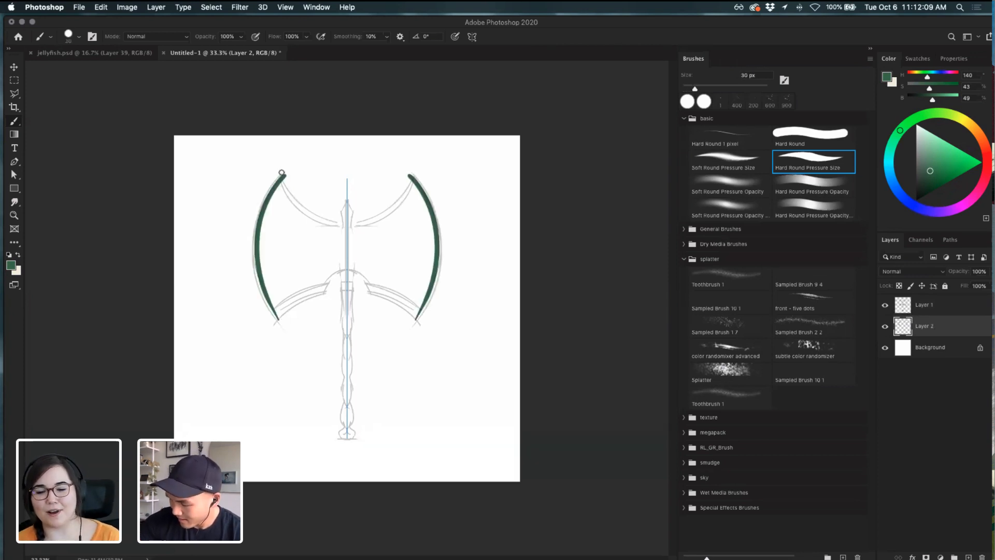
{"action": "left_click_drag", "start_coordinate": [283, 176], "coordinate": [347, 228]}
{"action": "key", "text": "super+z"}
{"action": "left_click_drag", "start_coordinate": [283, 176], "coordinate": [347, 228]}
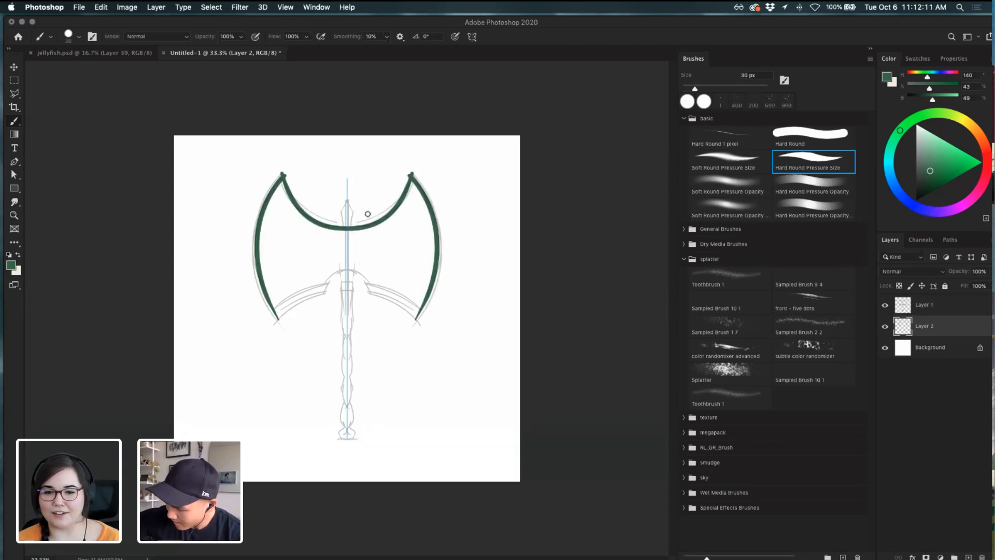
- Lock the layer's transparent pixels, recolour part of the outline with blue (H 205, S 48, B 74), and unlock transparency
{"action": "key", "text": "e"}
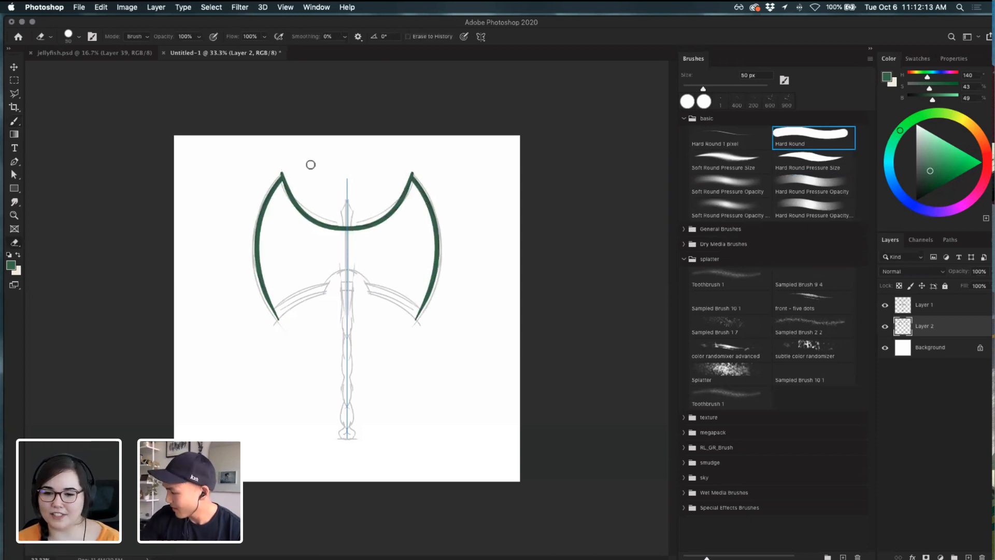
{"action": "left_click", "coordinate": [899, 286]}
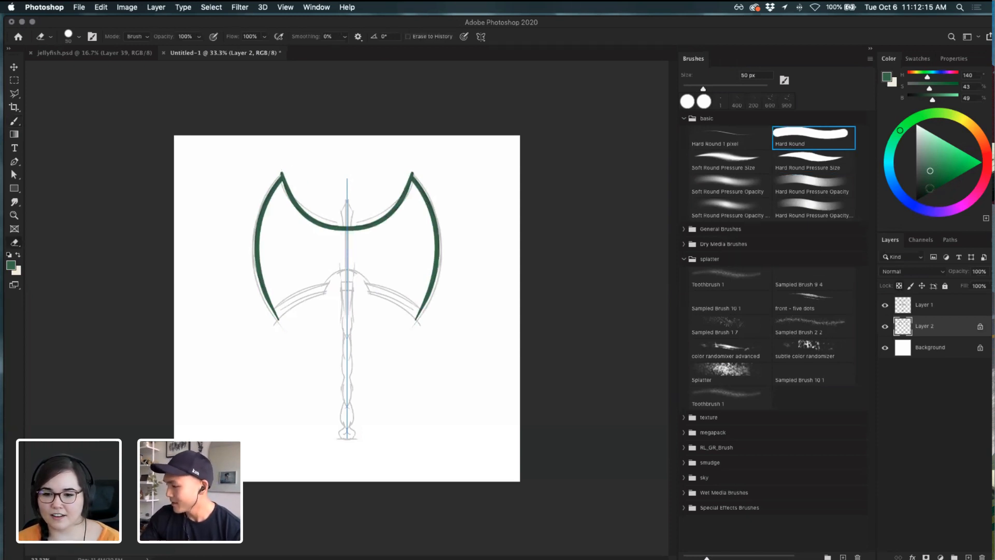
{"action": "left_click_drag", "start_coordinate": [910, 204], "coordinate": [893, 183]}
{"action": "left_click_drag", "start_coordinate": [944, 165], "coordinate": [939, 158]}
{"action": "key", "text": "b"}
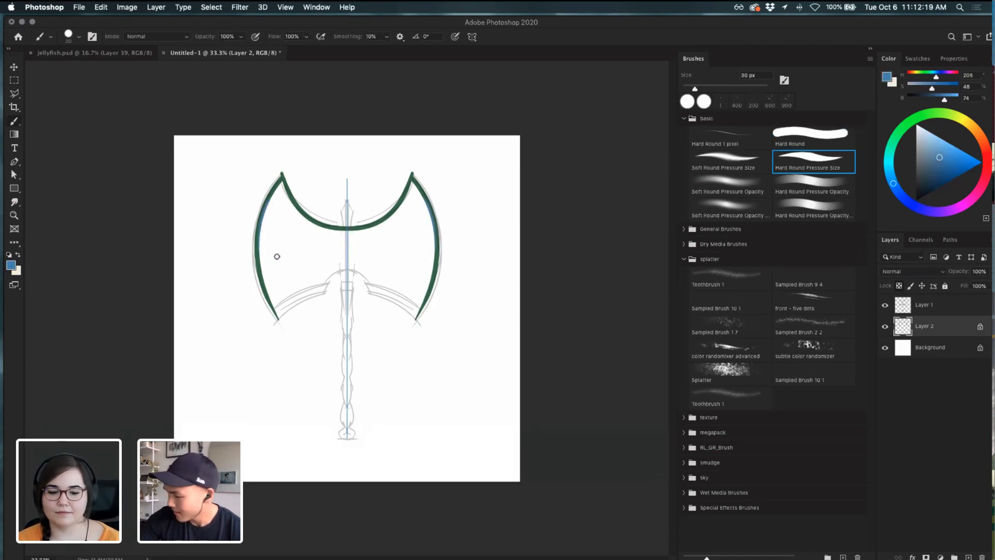
{"action": "left_click", "coordinate": [901, 285]}
- Paint blue strokes from the upper blade tips, along the head's upper edge and over the central spike
{"action": "left_click_drag", "start_coordinate": [281, 176], "coordinate": [273, 237]}
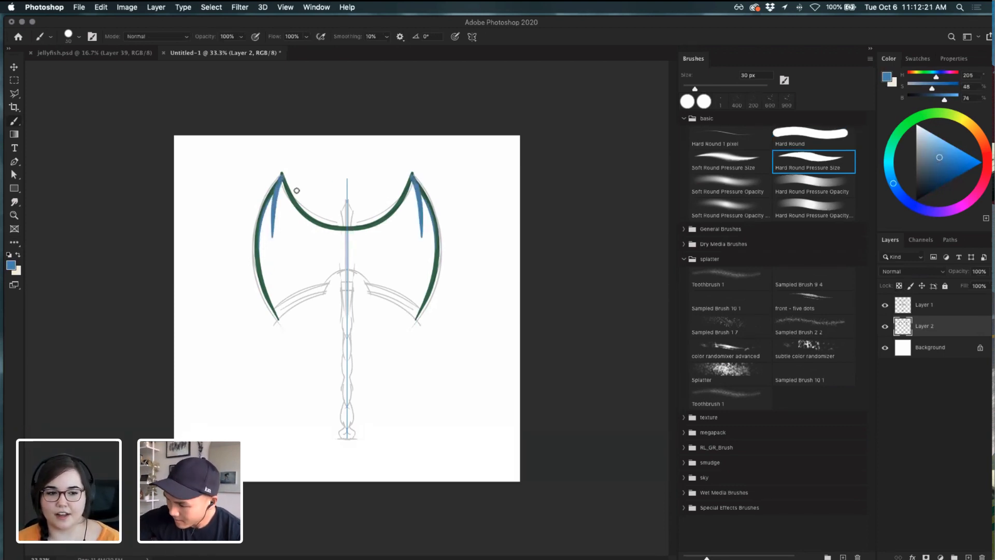
{"action": "mouse_move", "coordinate": [280, 178]}
{"action": "left_mouse_down"}
{"action": "mouse_move", "coordinate": [345, 209]}
{"action": "mouse_move", "coordinate": [296, 198]}
{"action": "mouse_move", "coordinate": [362, 222]}
{"action": "mouse_move", "coordinate": [328, 214]}
{"action": "mouse_move", "coordinate": [345, 230]}
{"action": "mouse_move", "coordinate": [346, 205]}
{"action": "mouse_move", "coordinate": [348, 232]}
{"action": "left_mouse_up"}
{"action": "key", "text": "super+z"}
{"action": "key", "text": "e"}
{"action": "key", "text": "b"}
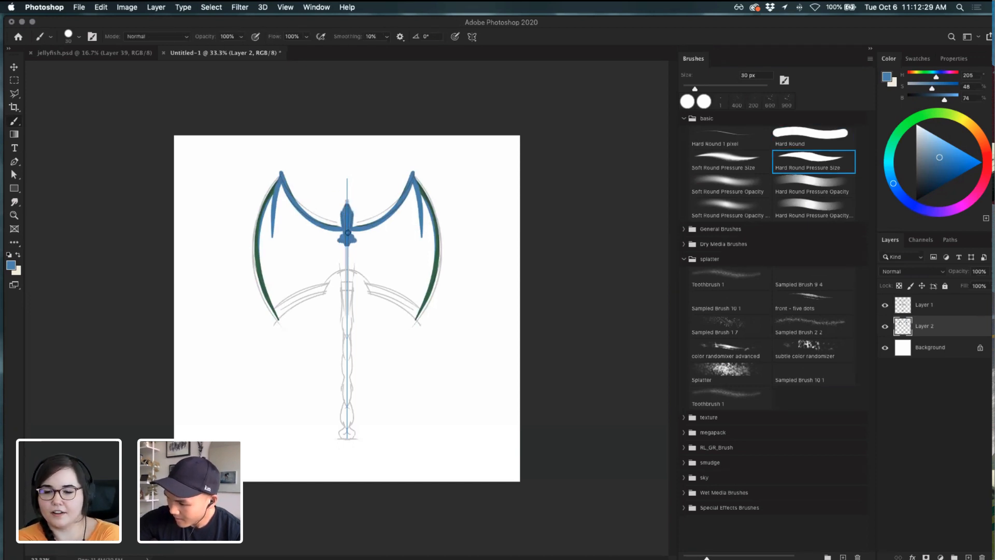
- Cover the blades' outer edges in blue down to the lower tips and thicken the band below the upper edge
{"action": "left_click_drag", "start_coordinate": [280, 182], "coordinate": [274, 269]}
{"action": "left_click_drag", "start_coordinate": [281, 175], "coordinate": [261, 282]}
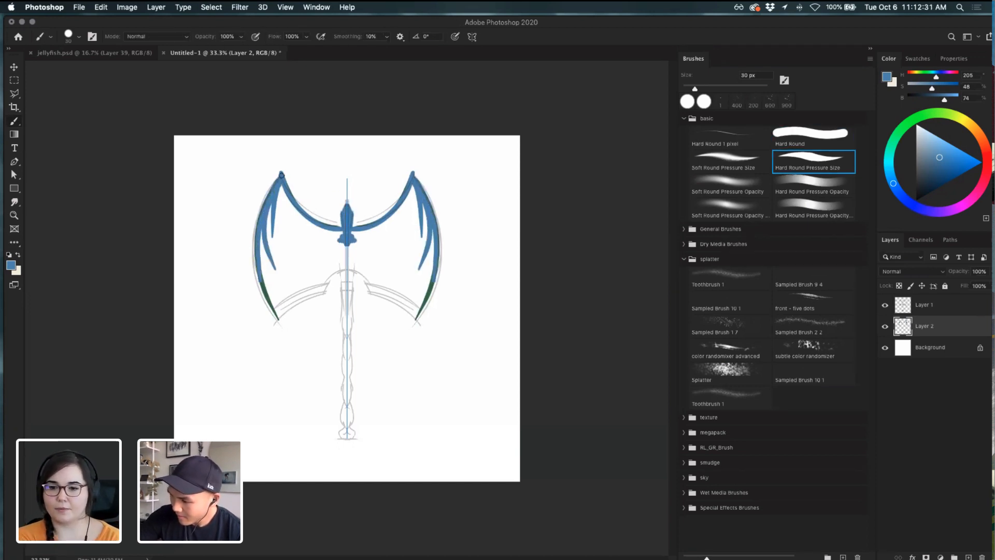
{"action": "mouse_move", "coordinate": [262, 231]}
{"action": "left_mouse_down"}
{"action": "mouse_move", "coordinate": [279, 181]}
{"action": "mouse_move", "coordinate": [272, 303]}
{"action": "mouse_move", "coordinate": [266, 207]}
{"action": "left_mouse_up"}
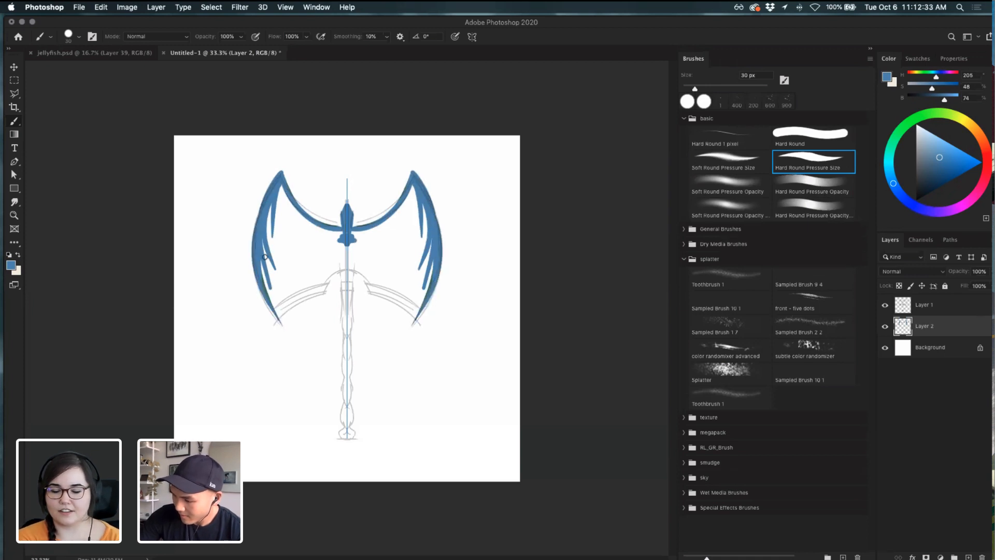
{"action": "mouse_move", "coordinate": [270, 295]}
{"action": "left_mouse_down"}
{"action": "mouse_move", "coordinate": [261, 264]}
{"action": "mouse_move", "coordinate": [269, 222]}
{"action": "mouse_move", "coordinate": [274, 257]}
{"action": "mouse_move", "coordinate": [269, 216]}
{"action": "mouse_move", "coordinate": [342, 248]}
{"action": "left_mouse_up"}
- Enlarge the brush to 60 px and fill the blades and the upper half of the axe head with blue
{"action": "key", "text": "bracketright"}
{"action": "key", "text": "bracketright"}
{"action": "key", "text": "bracketright"}
{"action": "key", "text": "bracketright"}
{"action": "left_click", "coordinate": [276, 268]}
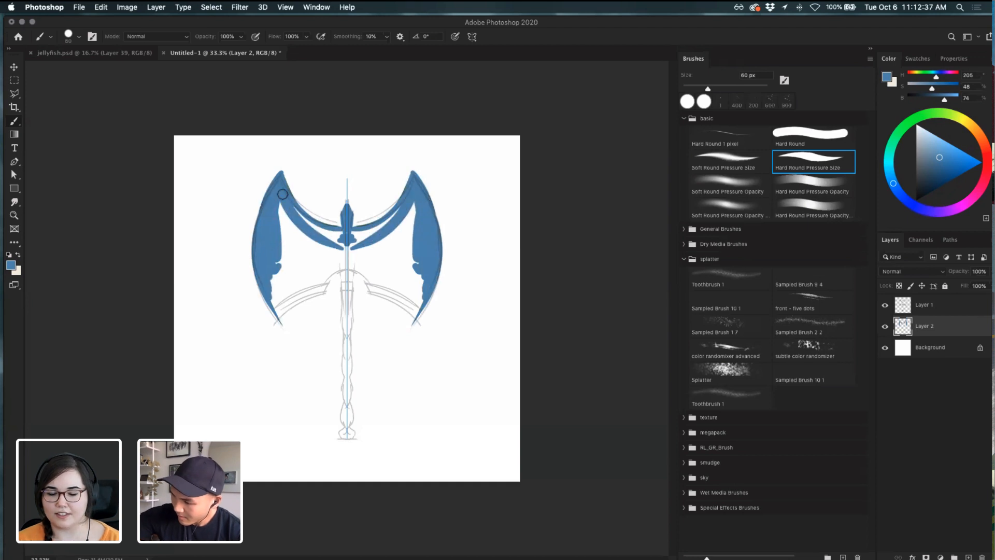
{"action": "mouse_move", "coordinate": [282, 194]}
{"action": "left_mouse_down"}
{"action": "mouse_move", "coordinate": [293, 218]}
{"action": "mouse_move", "coordinate": [364, 235]}
{"action": "mouse_move", "coordinate": [288, 218]}
{"action": "mouse_move", "coordinate": [318, 243]}
{"action": "mouse_move", "coordinate": [285, 251]}
{"action": "mouse_move", "coordinate": [266, 289]}
{"action": "mouse_move", "coordinate": [294, 249]}
{"action": "mouse_move", "coordinate": [278, 304]}
{"action": "left_mouse_up"}
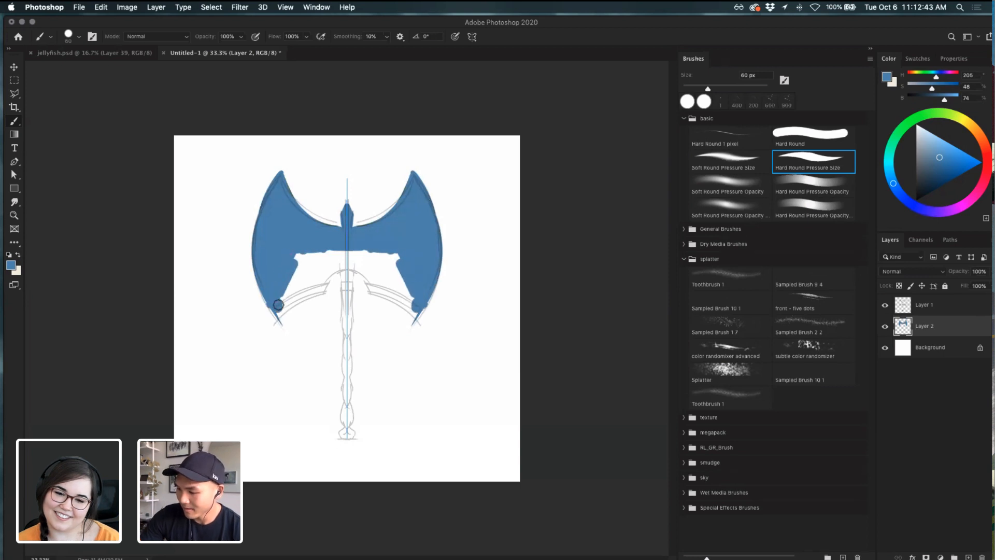
- Clean up the lower blade tips with the eraser, then paint the arched lower edge and fill the remaining gap in blue
{"action": "key", "text": "e"}
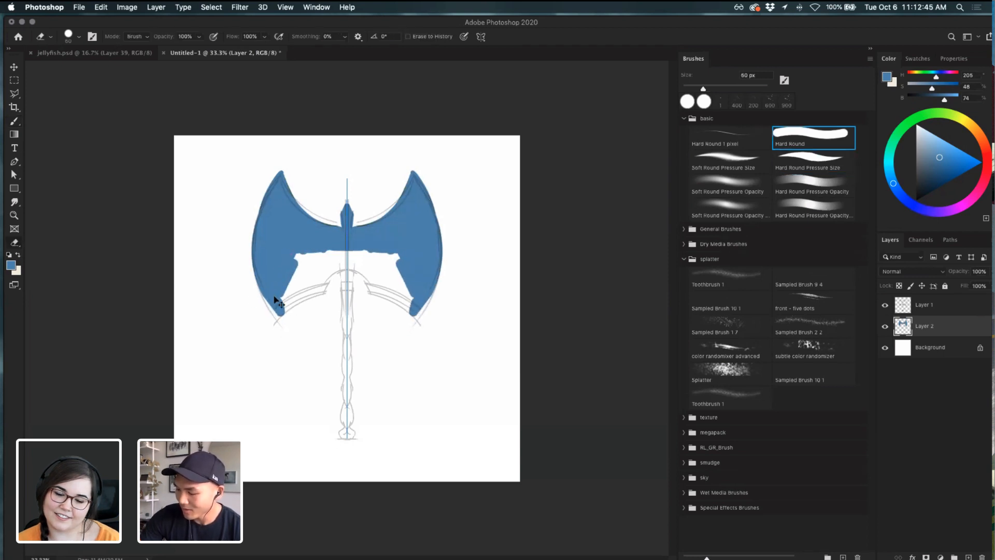
{"action": "key", "text": "super+z"}
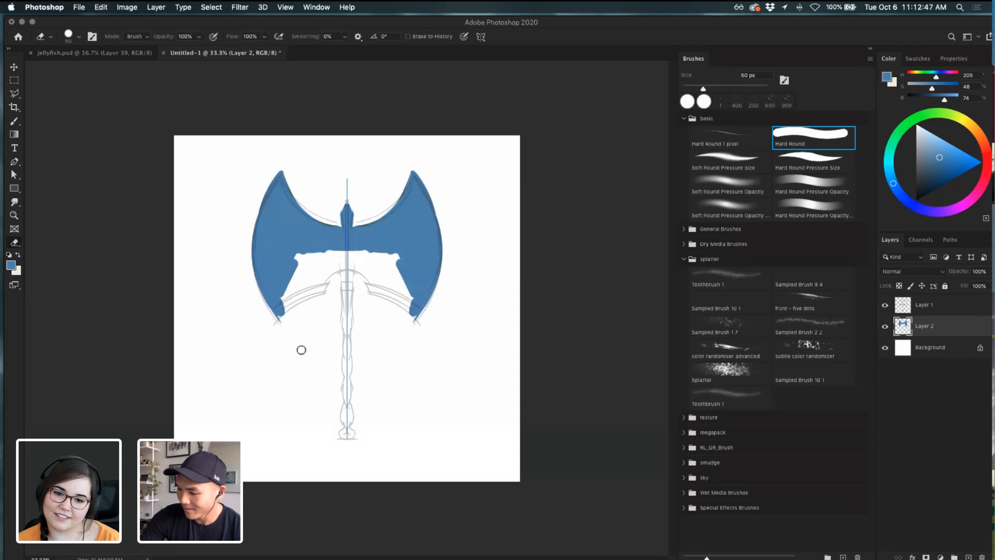
{"action": "key", "text": "b"}
{"action": "left_click_drag", "start_coordinate": [282, 316], "coordinate": [343, 291]}
{"action": "key", "text": "super+z"}
{"action": "mouse_move", "coordinate": [282, 306]}
{"action": "left_mouse_down"}
{"action": "mouse_move", "coordinate": [340, 285]}
{"action": "mouse_move", "coordinate": [370, 250]}
{"action": "left_mouse_up"}
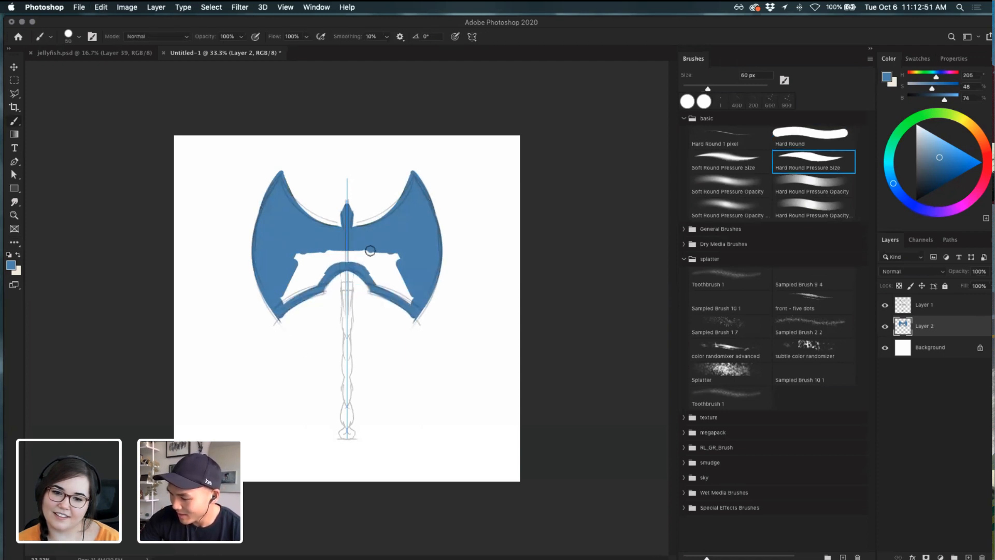
{"action": "mouse_move", "coordinate": [319, 278]}
{"action": "left_mouse_down"}
{"action": "mouse_move", "coordinate": [319, 247]}
{"action": "mouse_move", "coordinate": [274, 294]}
{"action": "mouse_move", "coordinate": [289, 282]}
{"action": "mouse_move", "coordinate": [294, 295]}
{"action": "mouse_move", "coordinate": [312, 281]}
{"action": "left_mouse_up"}
{"action": "mouse_move", "coordinate": [344, 252]}
{"action": "left_mouse_down"}
{"action": "mouse_move", "coordinate": [370, 248]}
{"action": "mouse_move", "coordinate": [346, 296]}
{"action": "mouse_move", "coordinate": [342, 266]}
{"action": "mouse_move", "coordinate": [346, 396]}
{"action": "mouse_move", "coordinate": [355, 262]}
{"action": "mouse_move", "coordinate": [361, 307]}
{"action": "mouse_move", "coordinate": [360, 274]}
{"action": "left_mouse_up"}
- Reduce the brush to 40 px and paint the braided handle and its pommel blue, following the sketch
{"action": "key", "text": "super+plus"}
{"action": "key", "text": "super+z"}
{"action": "key", "text": "bracketleft"}
{"action": "key", "text": "bracketleft"}
{"action": "key", "text": "super+z"}
{"action": "mouse_move", "coordinate": [356, 327]}
{"action": "left_mouse_down"}
{"action": "mouse_move", "coordinate": [358, 422]}
{"action": "mouse_move", "coordinate": [369, 425]}
{"action": "left_mouse_up"}
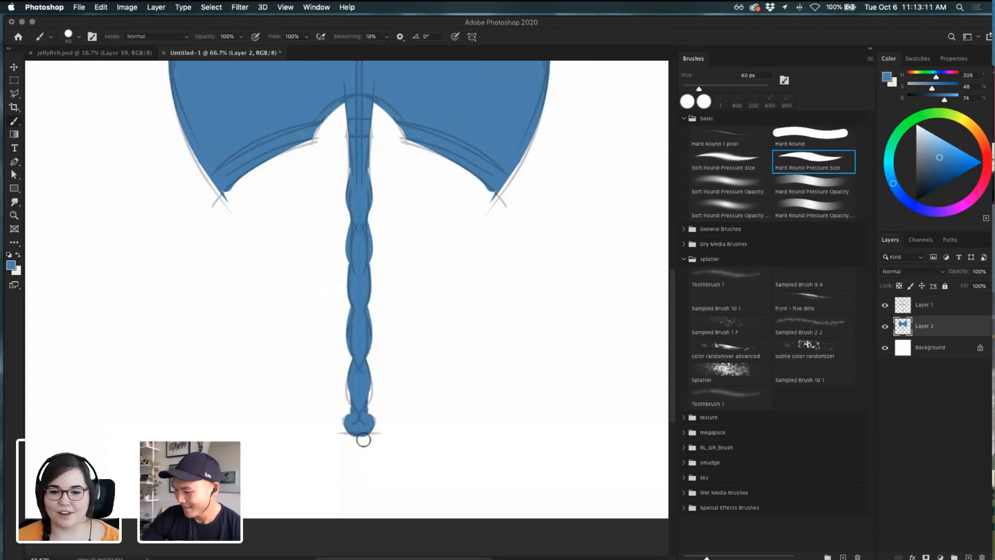
{"action": "left_click_drag", "start_coordinate": [369, 359], "coordinate": [366, 382]}
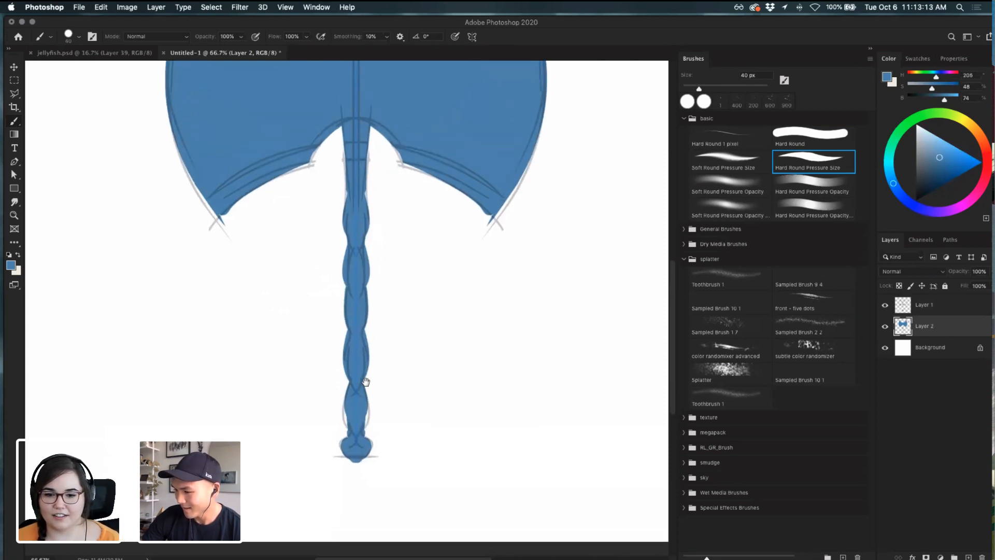
{"action": "scroll", "coordinate": [357, 399], "scroll_direction": "up", "scroll_amount": 10}
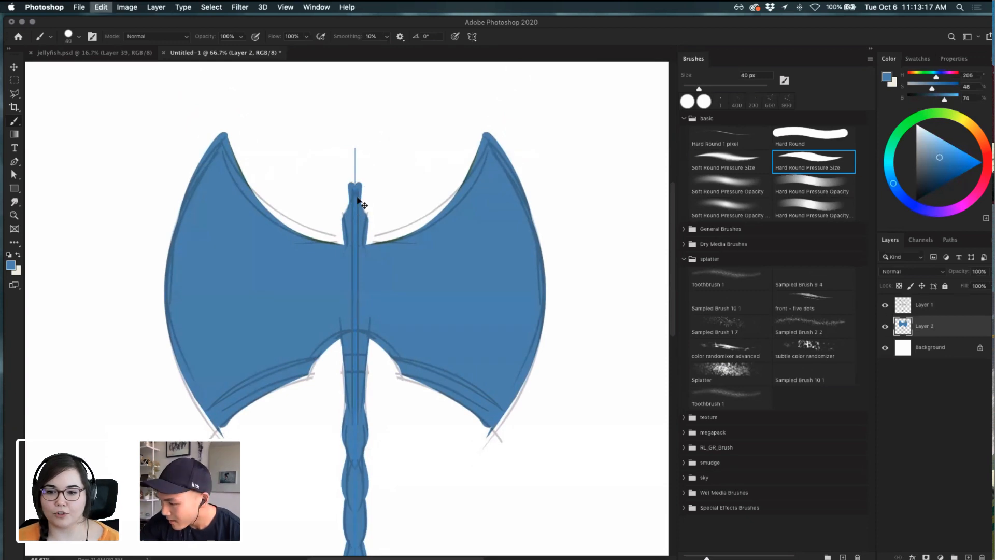
- Erase the blunt end of the handle above the axe head to shape it into a pointed spike
{"action": "key", "text": "e"}
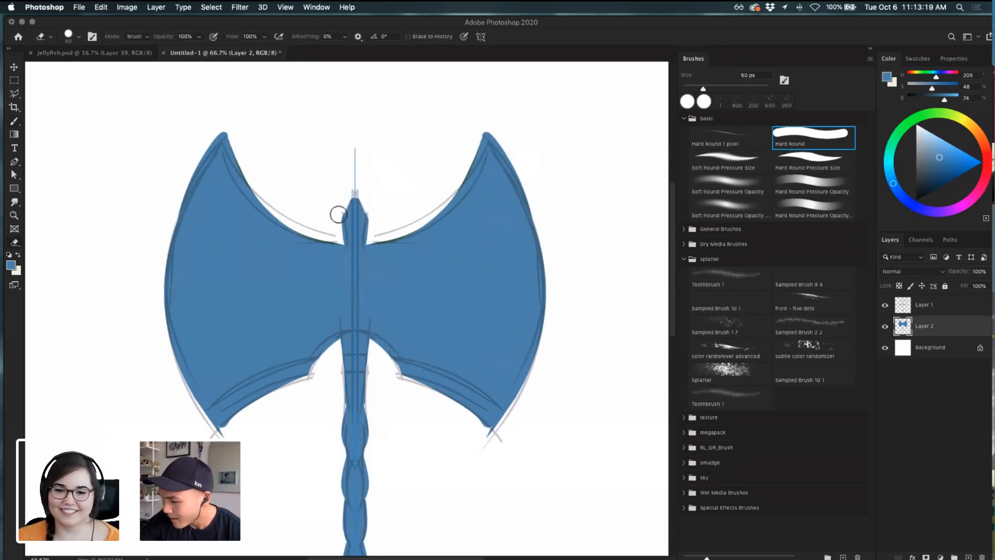
{"action": "left_click_drag", "start_coordinate": [342, 208], "coordinate": [391, 202]}
{"action": "key", "text": "b"}
- Clean up the blades' curved upper edges and arched lower edges with the eraser, sharpening the blade tips
{"action": "key", "text": "e"}
{"action": "key", "text": "["}
{"action": "left_click_drag", "start_coordinate": [246, 114], "coordinate": [302, 203]}
{"action": "key", "text": "super+z"}
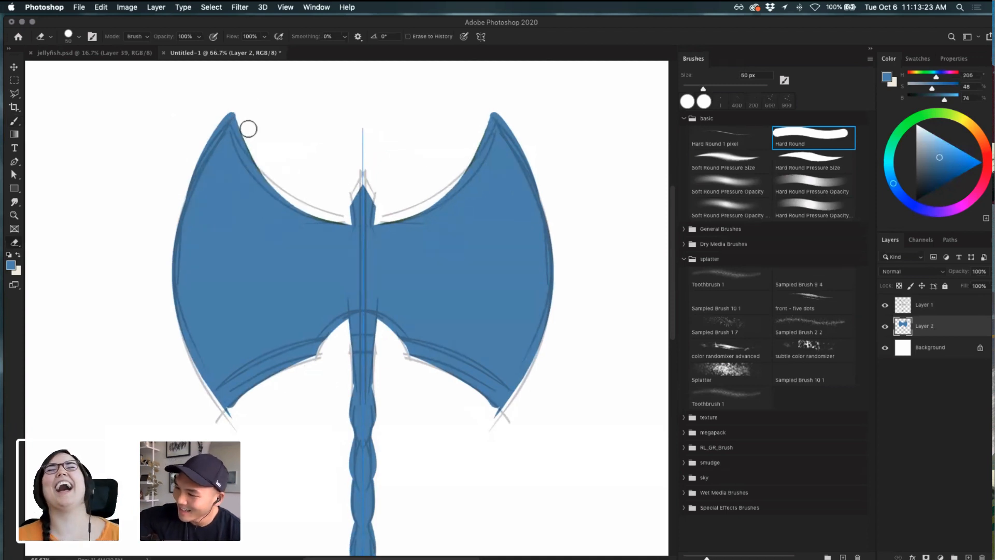
{"action": "left_click_drag", "start_coordinate": [243, 119], "coordinate": [302, 193]}
{"action": "left_click_drag", "start_coordinate": [244, 413], "coordinate": [306, 384]}
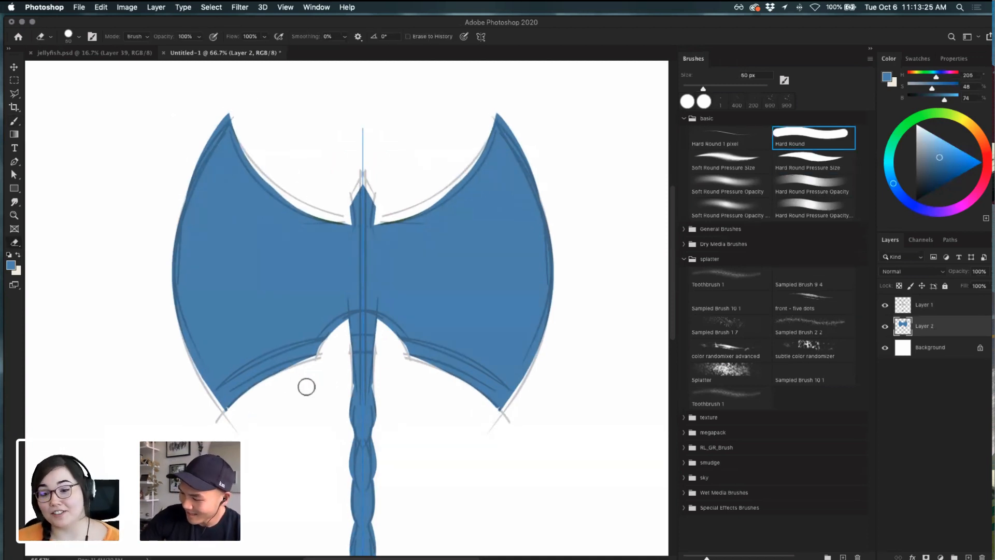
- Extend the blue along the blades' lower outer edges out to the sketch line, keeping the lower tips pointed
{"action": "key", "text": "b"}
{"action": "left_click_drag", "start_coordinate": [230, 407], "coordinate": [236, 413]}
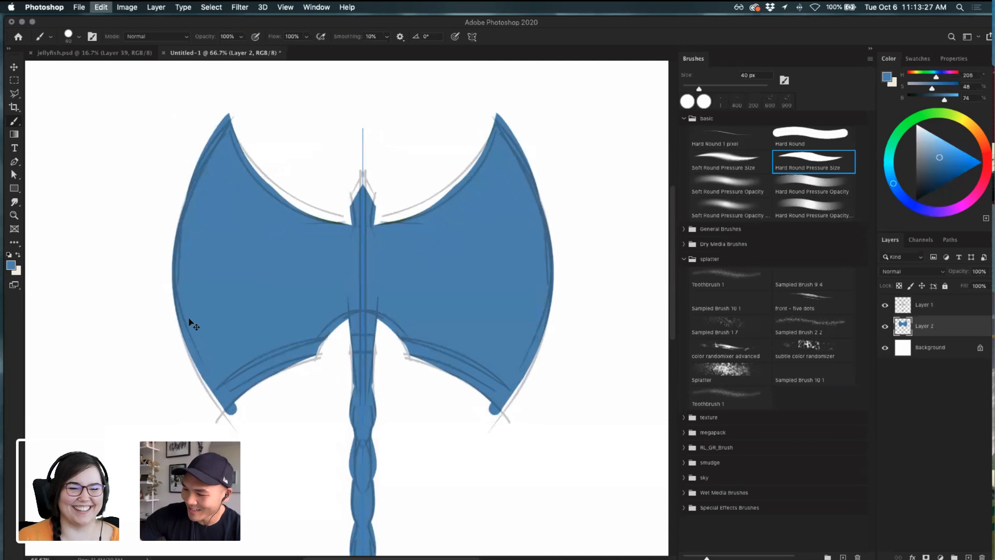
{"action": "key", "text": "super+z"}
{"action": "left_click_drag", "start_coordinate": [179, 285], "coordinate": [242, 422]}
{"action": "key", "text": "super+z"}
{"action": "key", "text": "e"}
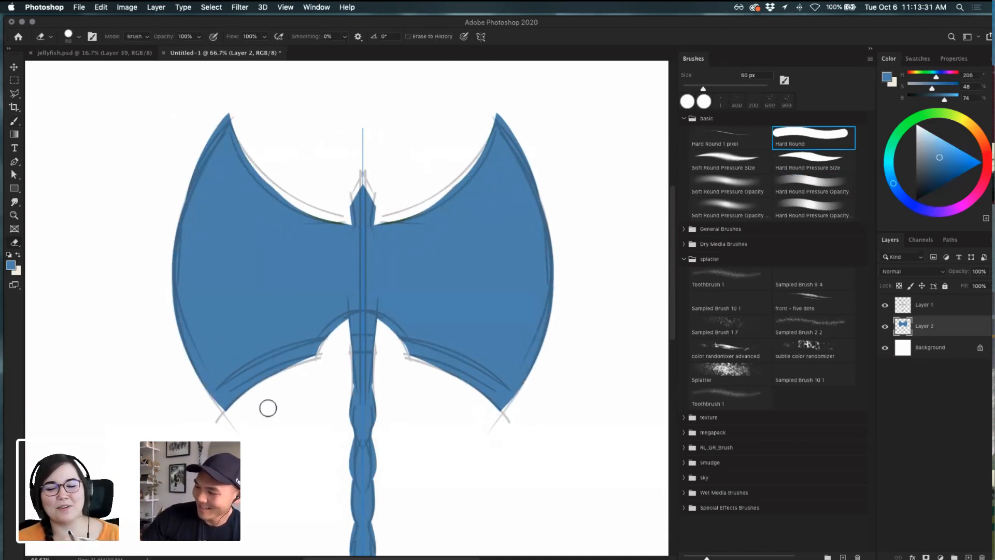
- Hide the sketch on Layer 1, then erase rounded notches on Layer 2 where the spike meets the blades
{"action": "scroll", "coordinate": [523, 363], "scroll_direction": "down", "scroll_amount": 2}
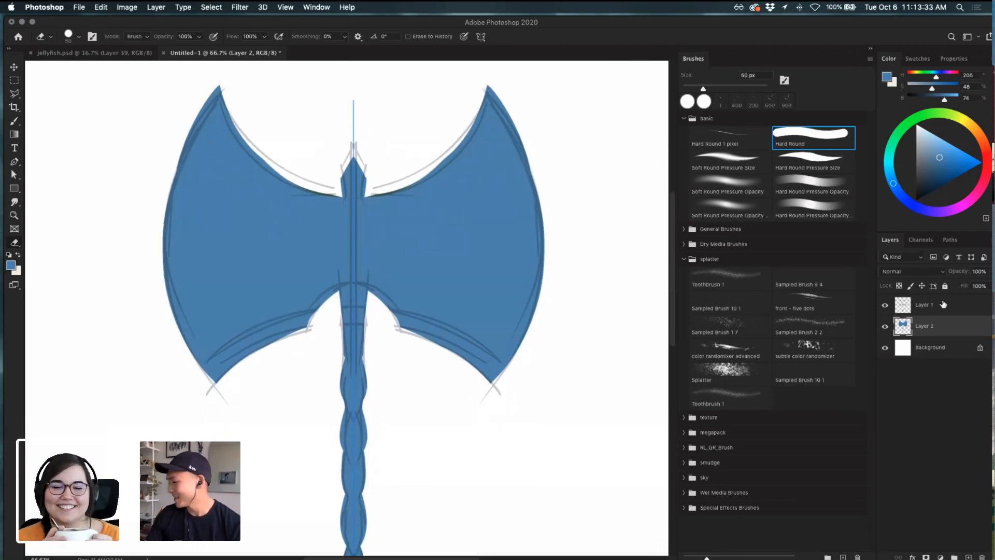
{"action": "left_click", "coordinate": [897, 306]}
{"action": "left_click", "coordinate": [886, 307]}
{"action": "left_click", "coordinate": [941, 325]}
{"action": "scroll", "coordinate": [522, 362], "scroll_direction": "down", "scroll_amount": 1}
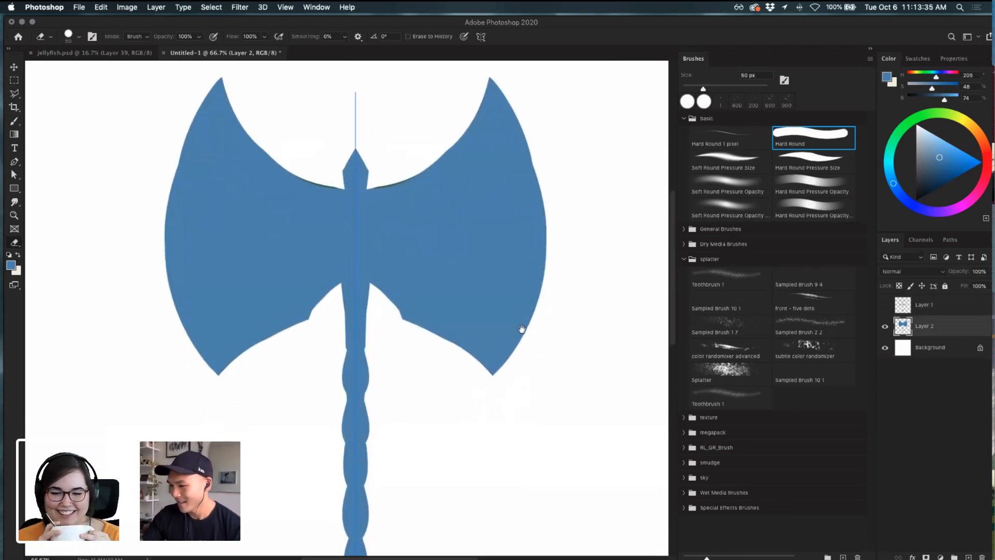
{"action": "left_click_drag", "start_coordinate": [342, 183], "coordinate": [319, 178]}
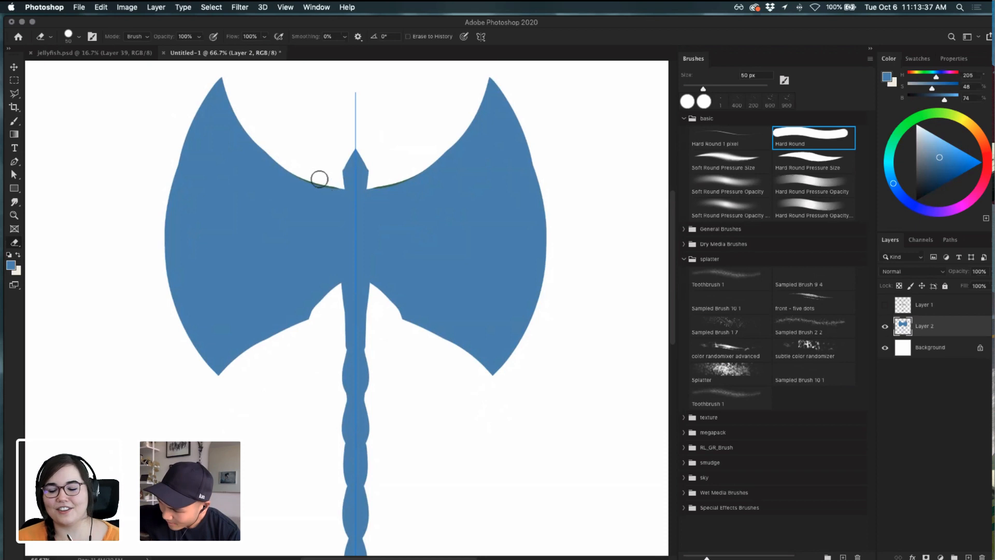
{"action": "scroll", "coordinate": [430, 197], "scroll_direction": "down", "scroll_amount": 3}
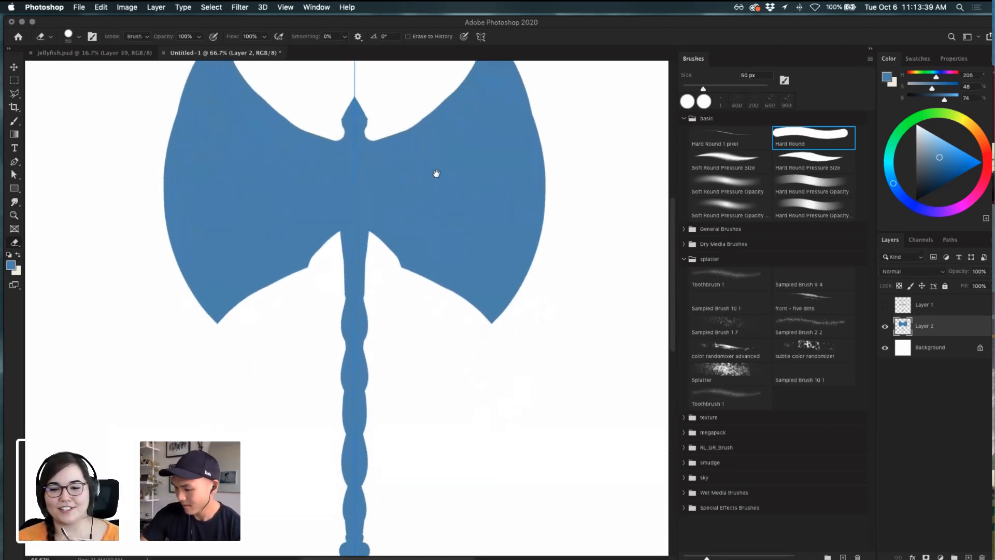
- Trim the blades' outer edges with the eraser, tapering them toward the lower tips
{"action": "key", "text": "super+minus"}
{"action": "key", "text": "super+minus"}
{"action": "key", "text": "super+plus"}
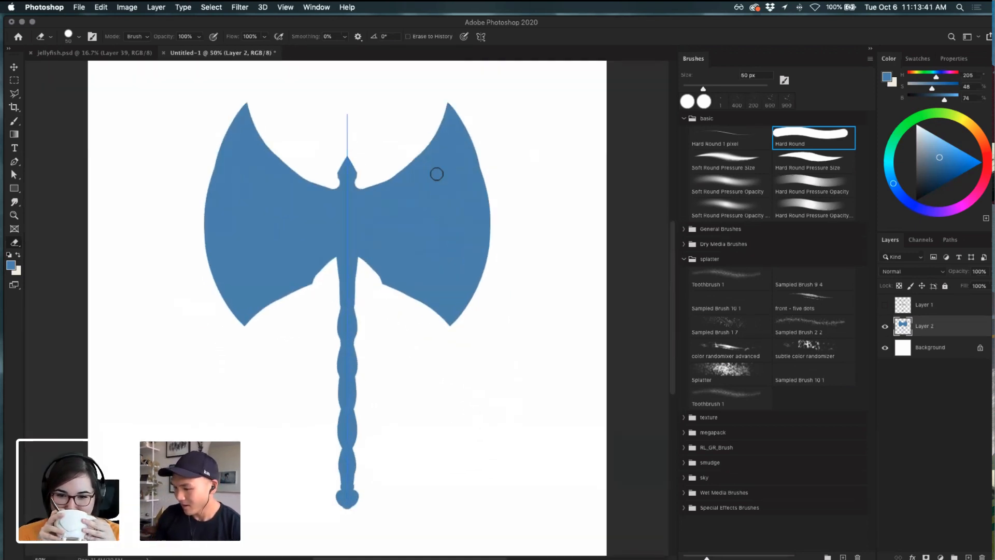
{"action": "left_click_drag", "start_coordinate": [205, 154], "coordinate": [228, 320]}
{"action": "key", "text": "super+z"}
{"action": "left_click_drag", "start_coordinate": [214, 145], "coordinate": [254, 341]}
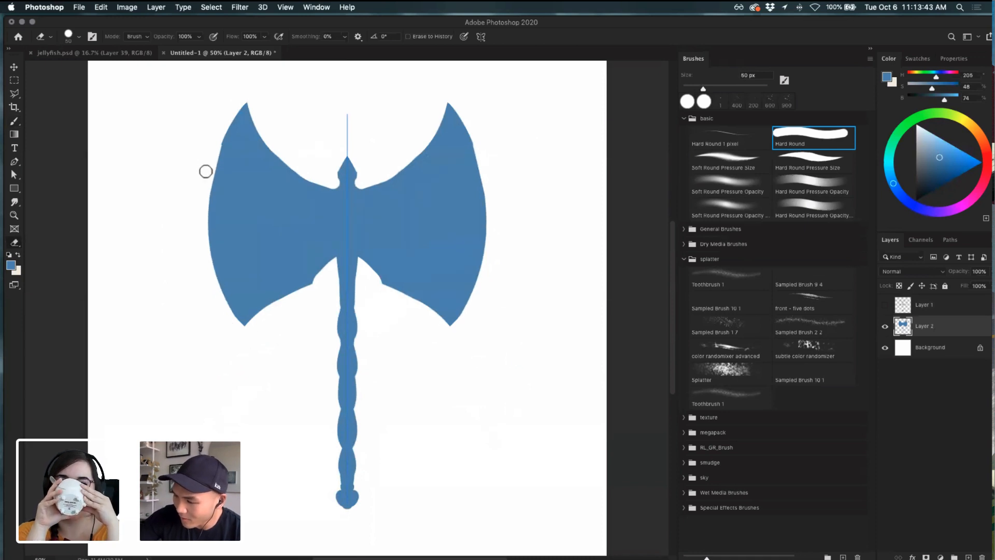
{"action": "key", "text": "super+z"}
{"action": "left_click_drag", "start_coordinate": [204, 199], "coordinate": [240, 333]}
{"action": "left_click_drag", "start_coordinate": [200, 181], "coordinate": [262, 362]}
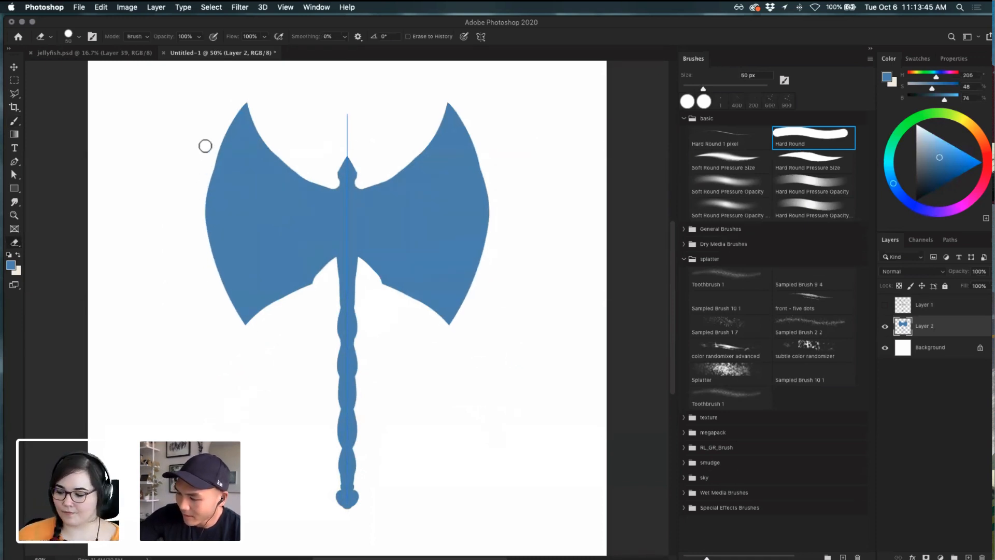
- Recut the middle of the blades' outer edges with the eraser into straight facets that meet at an angle
{"action": "left_click_drag", "start_coordinate": [206, 146], "coordinate": [262, 365]}
{"action": "key", "text": "super+z"}
{"action": "left_click_drag", "start_coordinate": [206, 179], "coordinate": [262, 350]}
{"action": "key", "text": "super+z"}
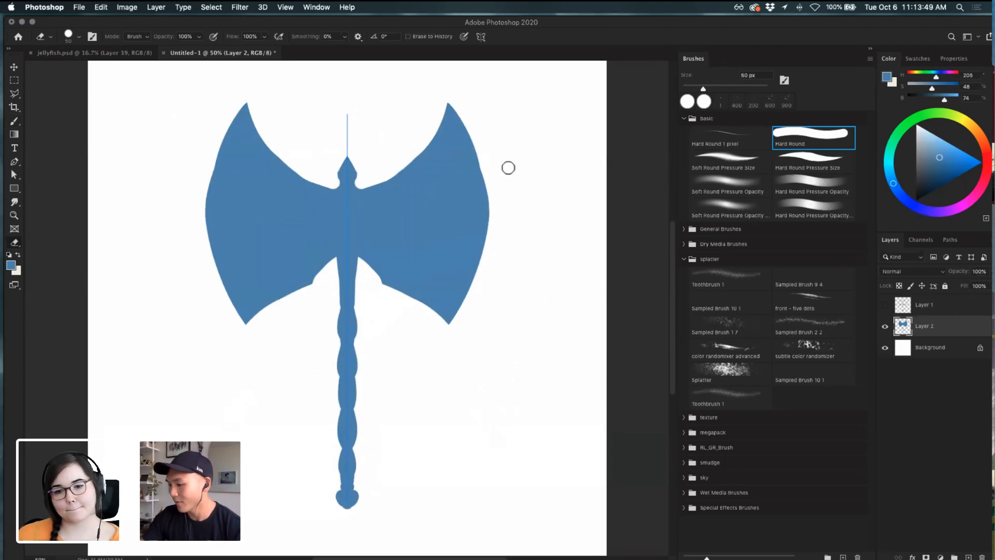
{"action": "left_click_drag", "start_coordinate": [487, 171], "coordinate": [493, 217]}
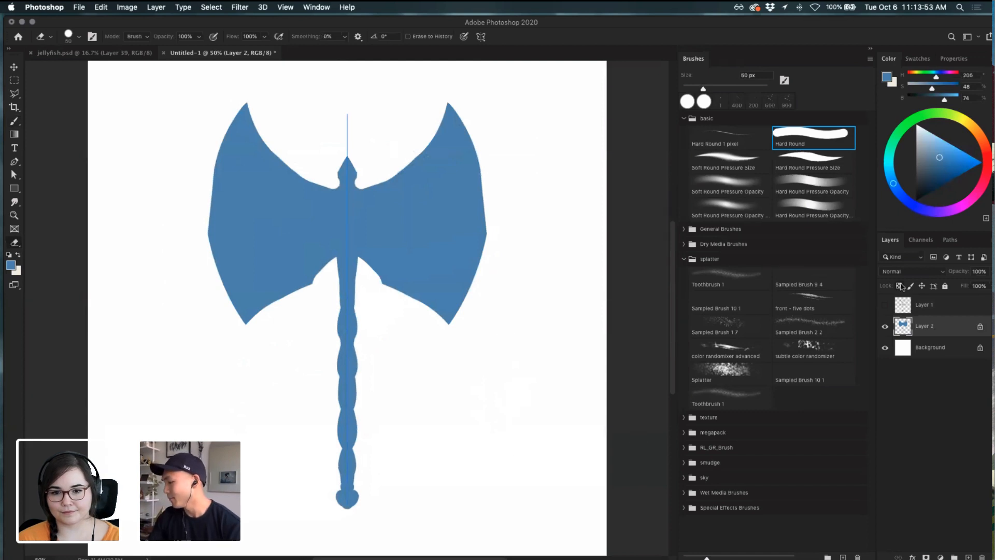
- Lock Layer 2's transparent pixels and shade the blades' arched lower edges and the pommel in darker blue (H 205, S 62, B 53)
{"action": "key", "text": "b"}
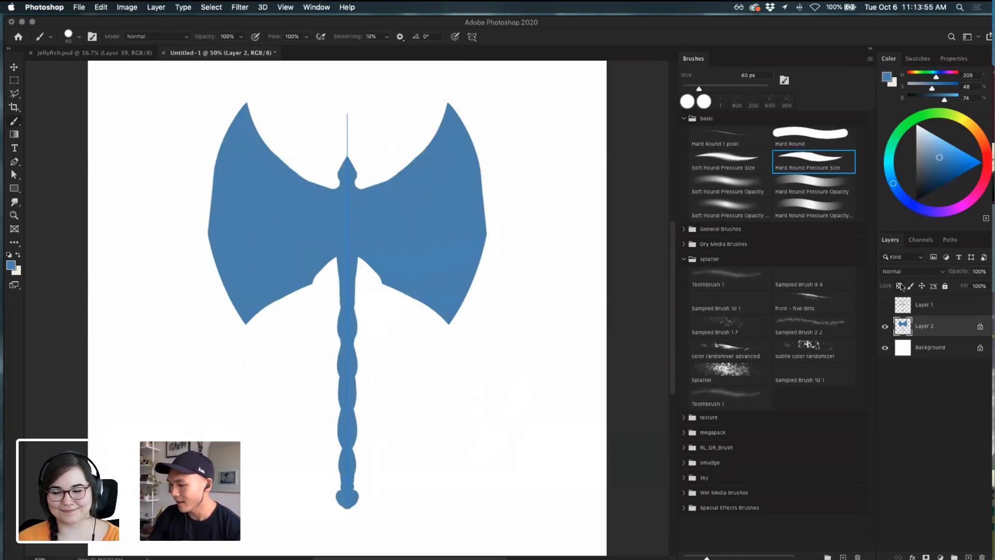
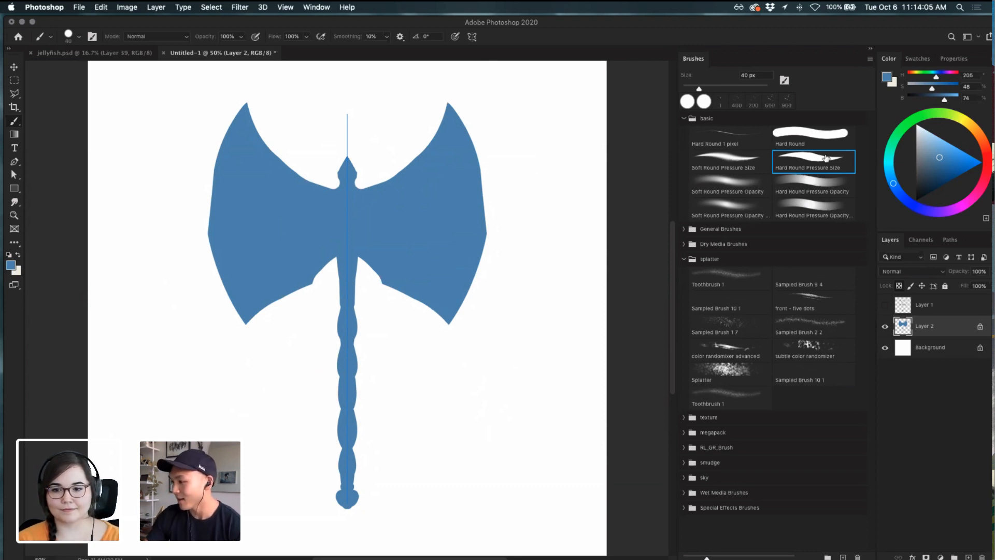
{"action": "left_click_drag", "start_coordinate": [930, 162], "coordinate": [939, 169]}
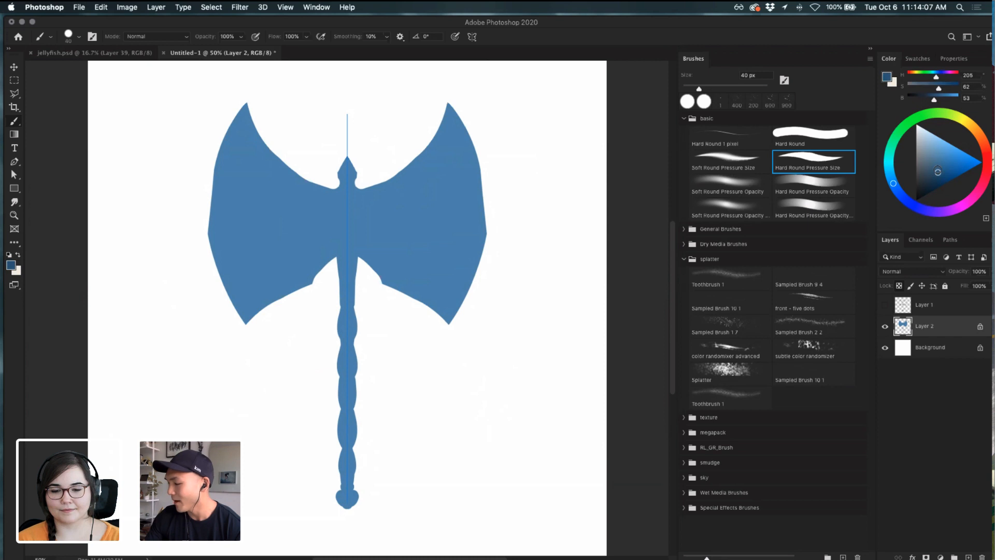
{"action": "left_click_drag", "start_coordinate": [313, 282], "coordinate": [244, 323]}
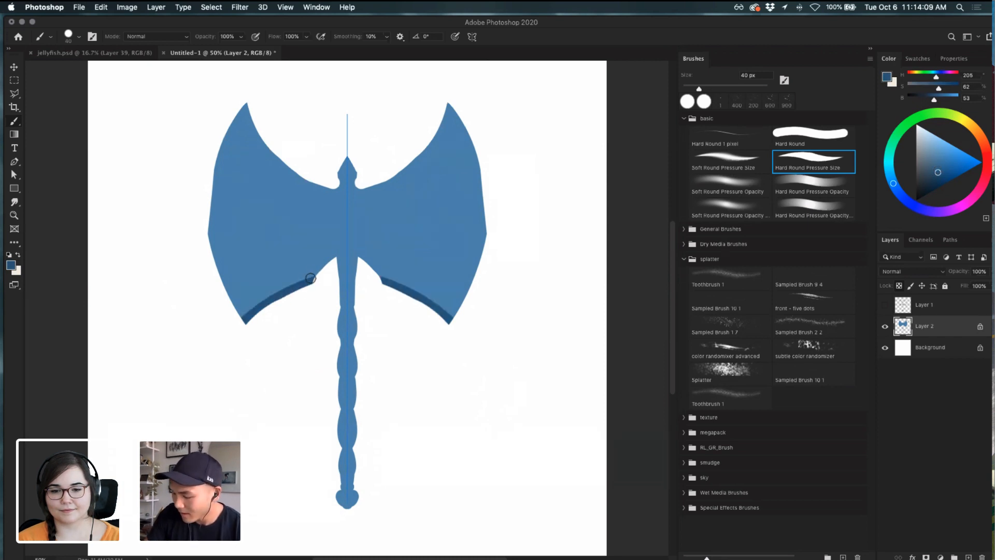
{"action": "left_click_drag", "start_coordinate": [329, 259], "coordinate": [311, 287]}
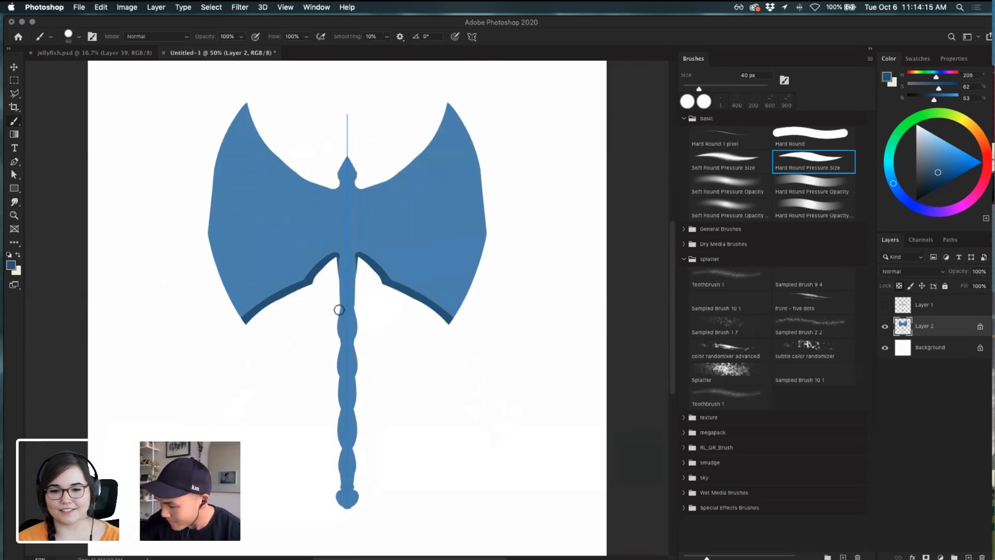
{"action": "left_click_drag", "start_coordinate": [337, 334], "coordinate": [337, 332]}
{"action": "key", "text": "super+z"}
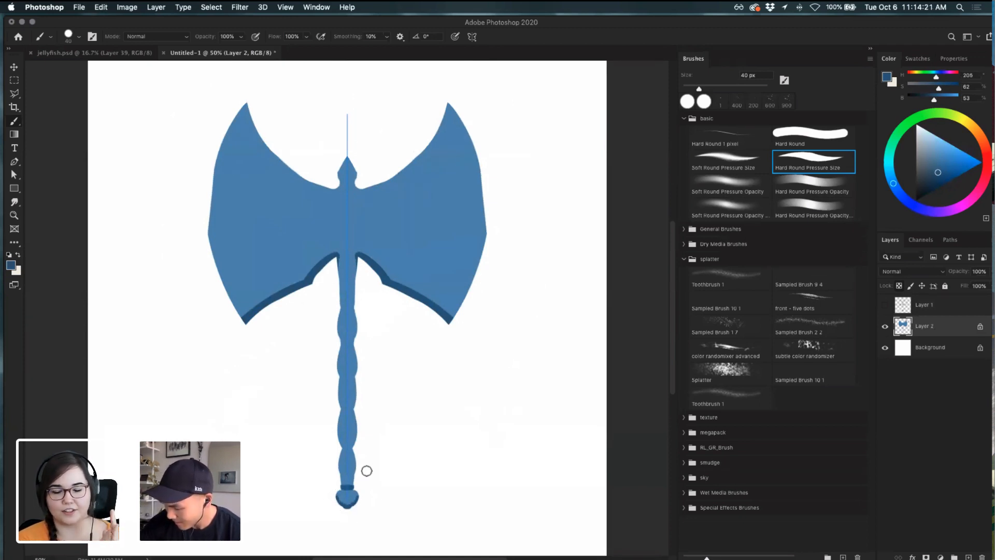
- Switch to the second Hard Round Pressure Opacity brush, sample the dark blue, and shade the segments of the braided handle
{"action": "left_click", "coordinate": [935, 158]}
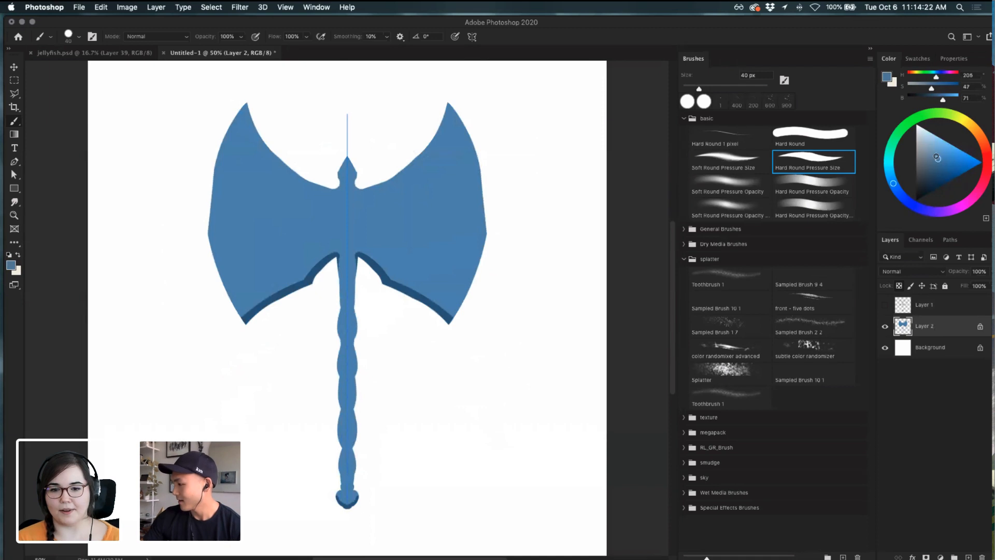
{"action": "left_click", "coordinate": [789, 203]}
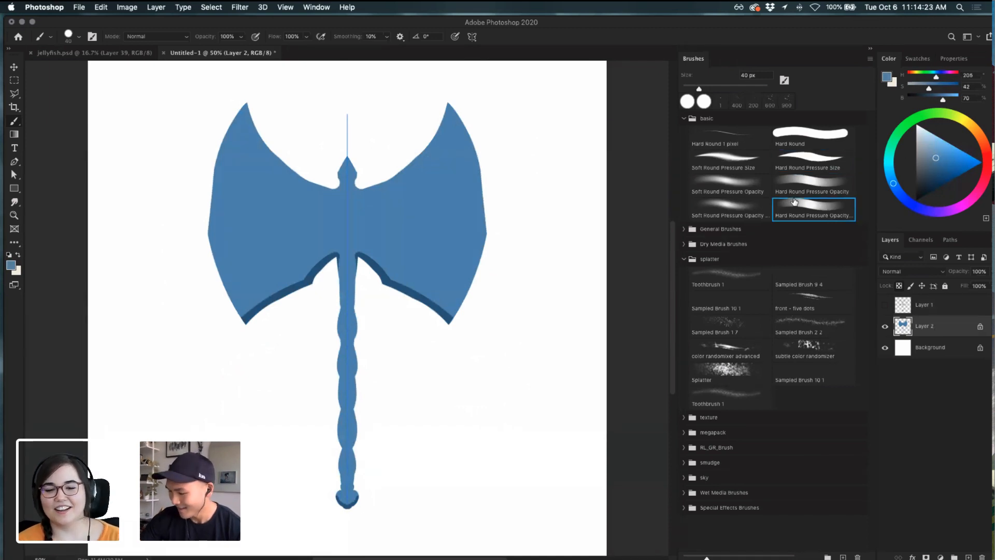
{"action": "left_click", "coordinate": [349, 484], "text": "alt"}
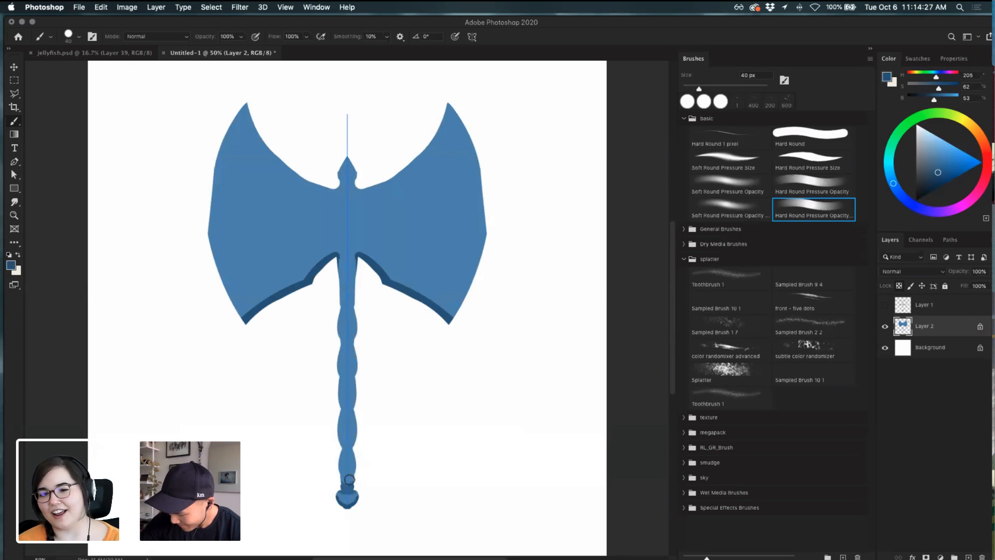
{"action": "mouse_move", "coordinate": [350, 479]}
{"action": "left_mouse_down"}
{"action": "mouse_move", "coordinate": [356, 484]}
{"action": "mouse_move", "coordinate": [340, 443]}
{"action": "left_mouse_up"}
{"action": "mouse_move", "coordinate": [357, 389]}
{"action": "left_mouse_down"}
{"action": "mouse_move", "coordinate": [356, 342]}
{"action": "mouse_move", "coordinate": [355, 366]}
{"action": "left_mouse_up"}
{"action": "key", "text": "super+z"}
{"action": "key", "text": "super+z"}
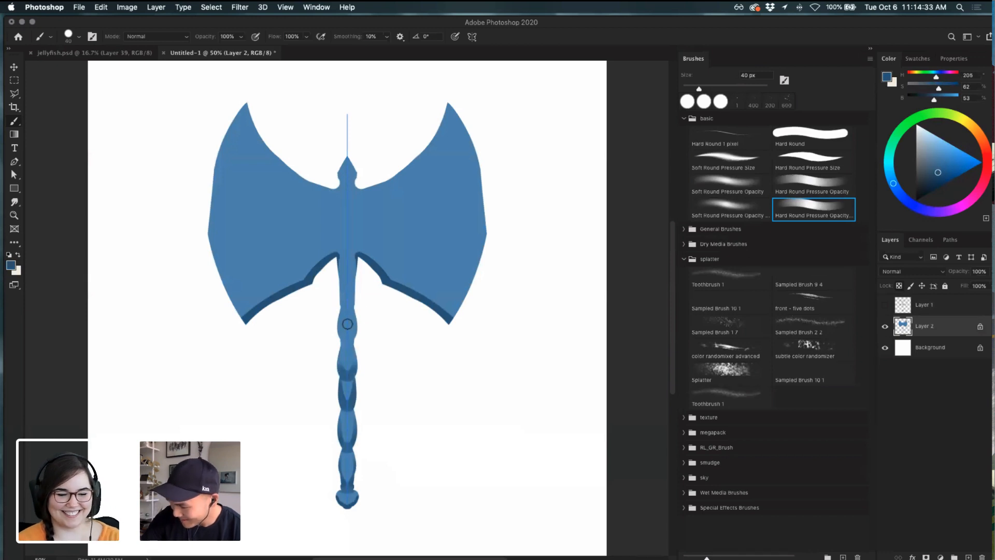
{"action": "key", "text": "super+z"}
{"action": "mouse_move", "coordinate": [338, 331]}
{"action": "left_mouse_down"}
{"action": "mouse_move", "coordinate": [342, 309]}
{"action": "mouse_move", "coordinate": [357, 327]}
{"action": "left_mouse_up"}
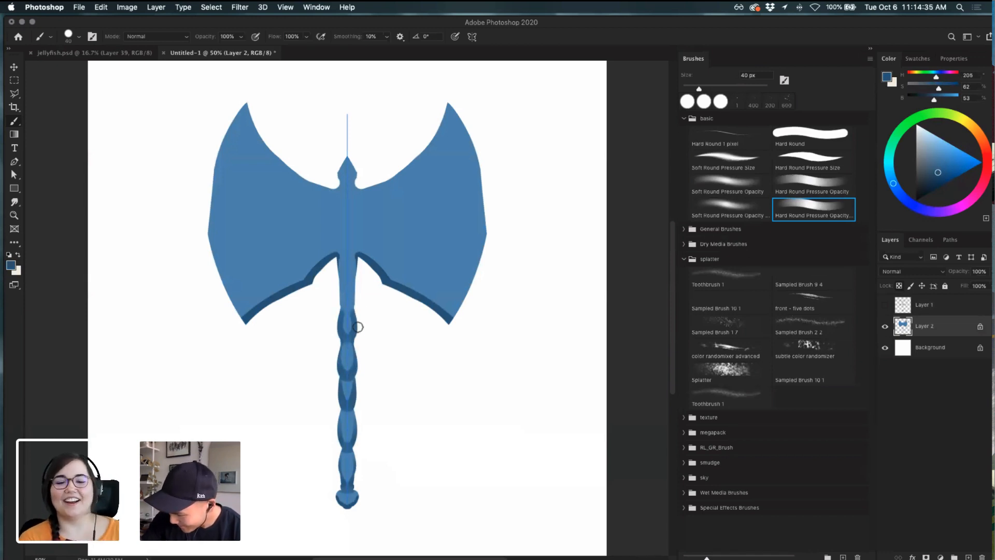
- Shade the sides of the handle just below the axe head and the base of the top spike in dark blue
{"action": "left_click_drag", "start_coordinate": [337, 260], "coordinate": [338, 293]}
{"action": "key", "text": "super+z"}
{"action": "left_click_drag", "start_coordinate": [336, 259], "coordinate": [337, 310]}
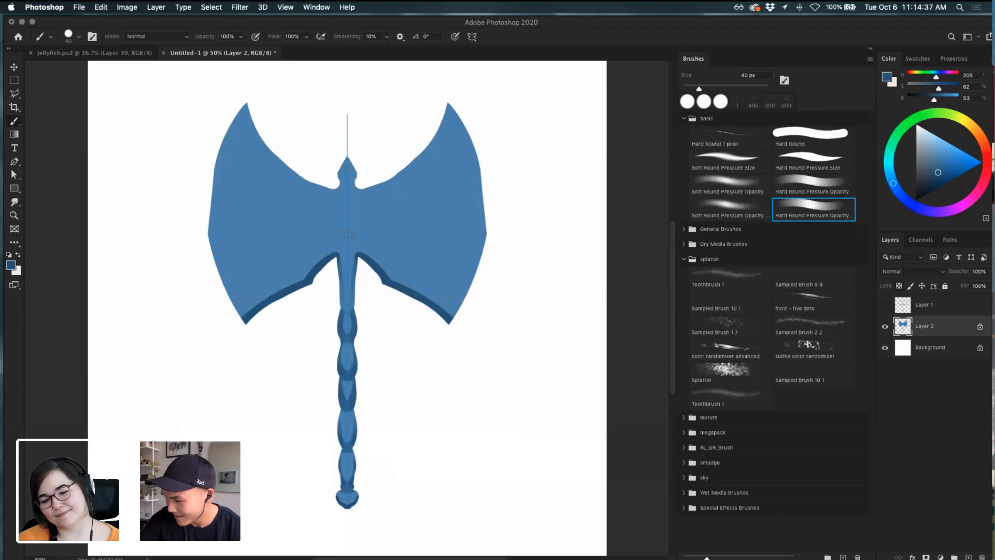
{"action": "mouse_move", "coordinate": [336, 253]}
{"action": "left_mouse_down"}
{"action": "mouse_move", "coordinate": [296, 305]}
{"action": "mouse_move", "coordinate": [323, 263]}
{"action": "left_mouse_up"}
{"action": "key", "text": "super+z"}
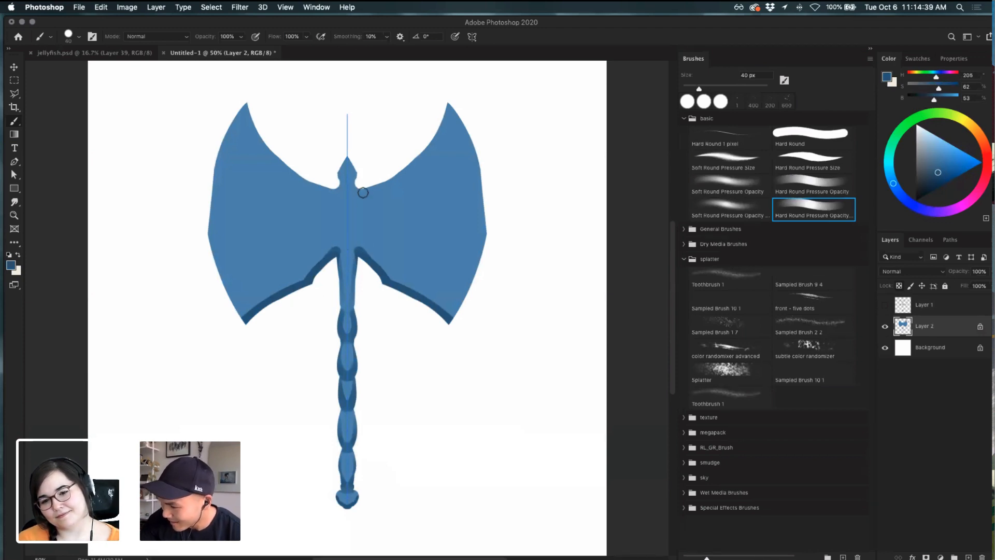
{"action": "mouse_move", "coordinate": [349, 188]}
{"action": "left_mouse_down"}
{"action": "mouse_move", "coordinate": [361, 172]}
{"action": "mouse_move", "coordinate": [336, 173]}
{"action": "mouse_move", "coordinate": [364, 177]}
{"action": "mouse_move", "coordinate": [363, 157]}
{"action": "left_mouse_up"}
{"action": "key", "text": "super+z"}
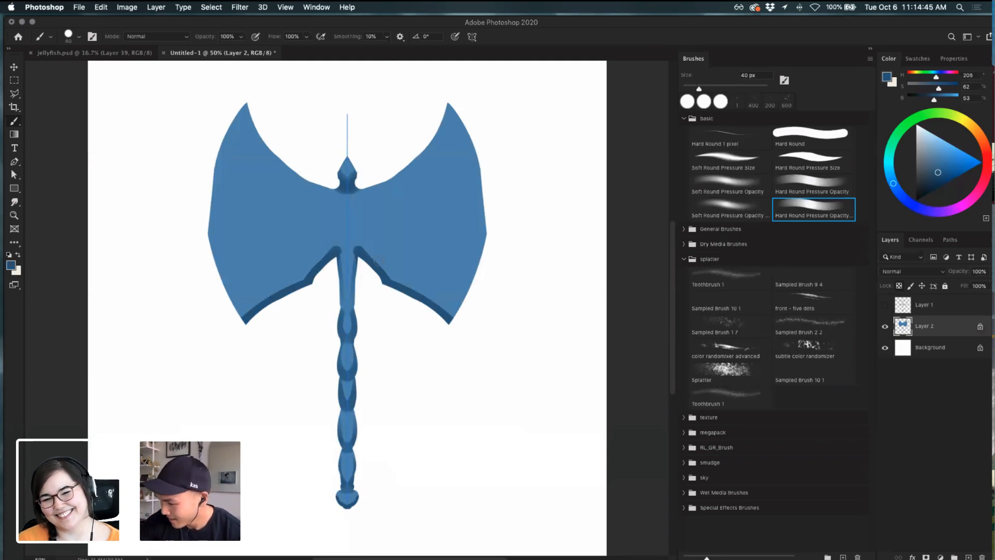
- Deepen the dark blue shading where the handle emerges beneath the blades' central arch, redoing strokes until the edges look clean
{"action": "left_click_drag", "start_coordinate": [365, 251], "coordinate": [389, 282]}
{"action": "key", "text": "super+z"}
{"action": "mouse_move", "coordinate": [362, 249]}
{"action": "left_mouse_down"}
{"action": "mouse_move", "coordinate": [385, 275]}
{"action": "mouse_move", "coordinate": [358, 301]}
{"action": "mouse_move", "coordinate": [357, 325]}
{"action": "left_mouse_up"}
{"action": "key", "text": "super+z"}
{"action": "key", "text": "super+z"}
{"action": "left_click_drag", "start_coordinate": [358, 257], "coordinate": [358, 296]}
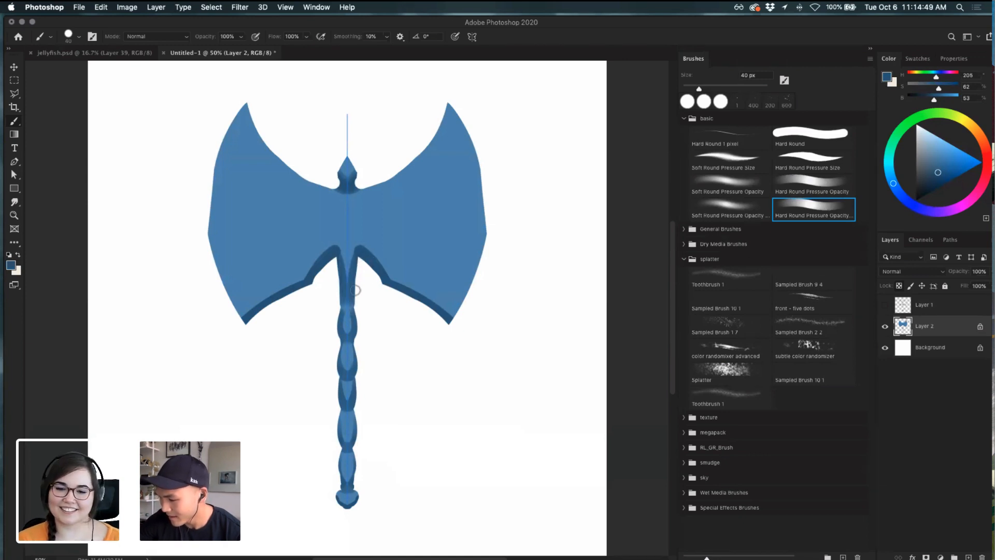
{"action": "key", "text": "super+z"}
{"action": "left_click_drag", "start_coordinate": [359, 259], "coordinate": [360, 317]}
{"action": "key", "text": "super+z"}
{"action": "mouse_move", "coordinate": [358, 258]}
{"action": "left_mouse_down"}
{"action": "mouse_move", "coordinate": [357, 309]}
{"action": "mouse_move", "coordinate": [449, 321]}
{"action": "left_mouse_up"}
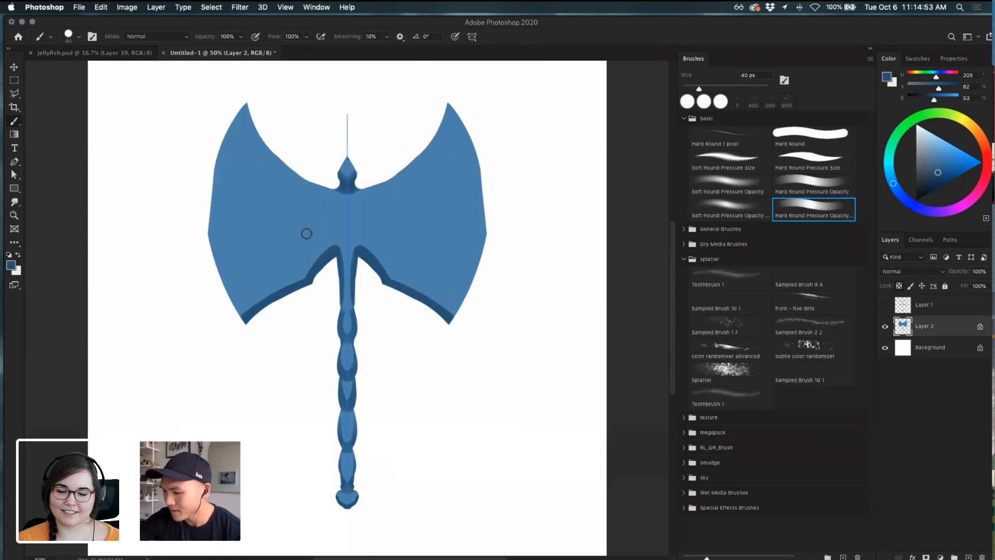
- Paint a dark blue bevel along the blades' outer edges, from the upper tips down to the lower tips
{"action": "left_click_drag", "start_coordinate": [205, 237], "coordinate": [271, 353]}
{"action": "key", "text": "super+z"}
{"action": "left_click_drag", "start_coordinate": [204, 218], "coordinate": [257, 324]}
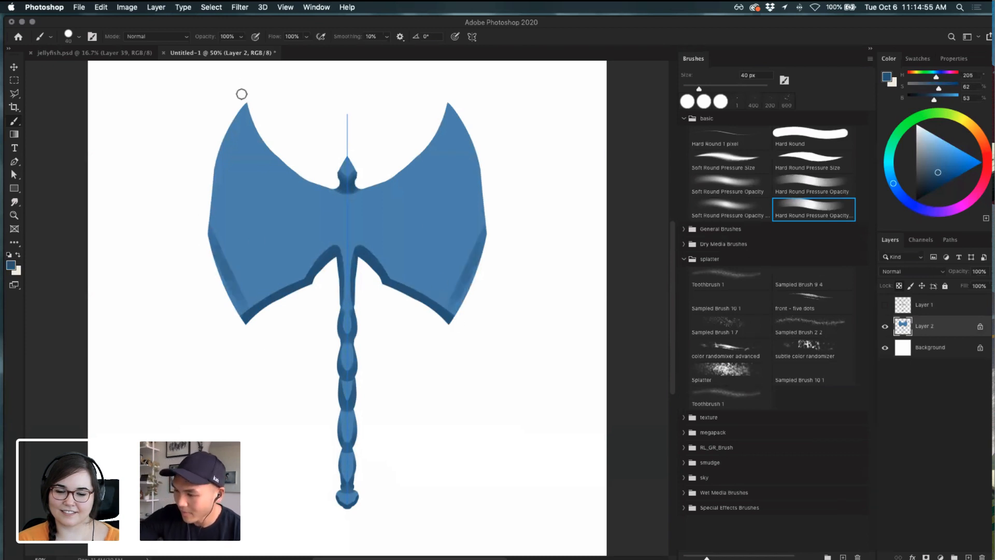
{"action": "key", "text": "super+z"}
{"action": "mouse_move", "coordinate": [240, 116]}
{"action": "left_mouse_down"}
{"action": "mouse_move", "coordinate": [213, 206]}
{"action": "mouse_move", "coordinate": [227, 288]}
{"action": "left_mouse_up"}
{"action": "key", "text": "super+z"}
- Darken the bevel on the lower outer edges, continue it through the middle, and try shading the curved upper edge
{"action": "left_click_drag", "start_coordinate": [210, 228], "coordinate": [235, 281]}
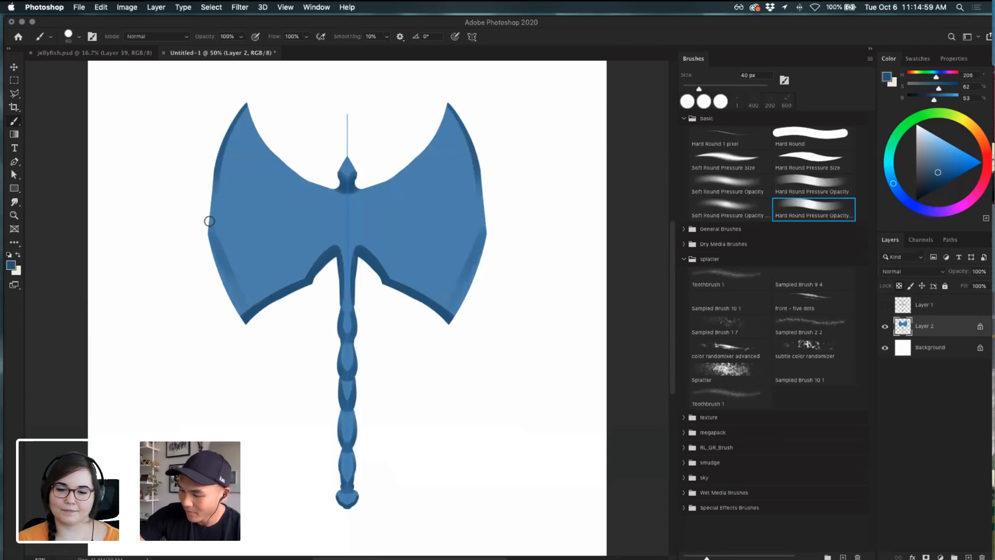
{"action": "key", "text": "super+z"}
{"action": "left_click_drag", "start_coordinate": [209, 235], "coordinate": [244, 317]}
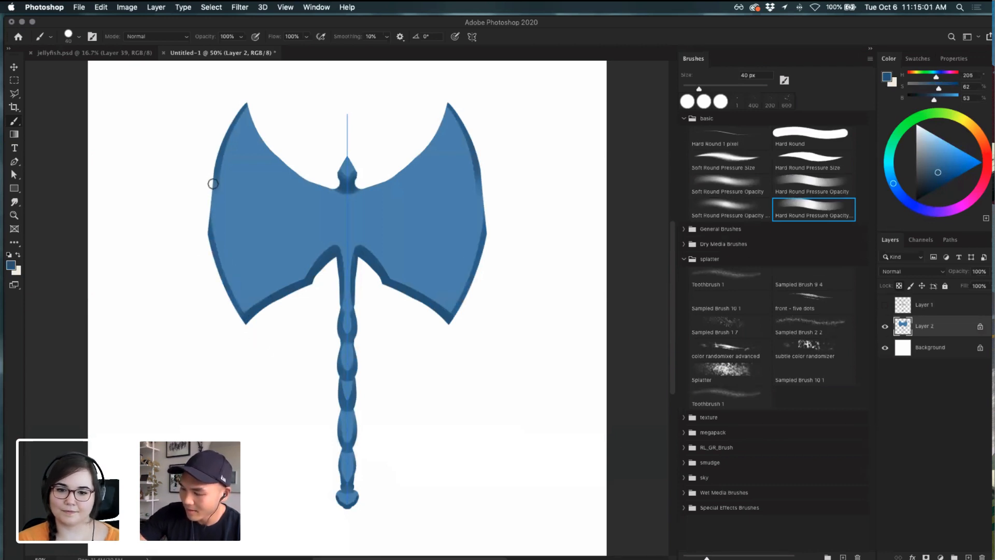
{"action": "left_click_drag", "start_coordinate": [214, 189], "coordinate": [212, 220]}
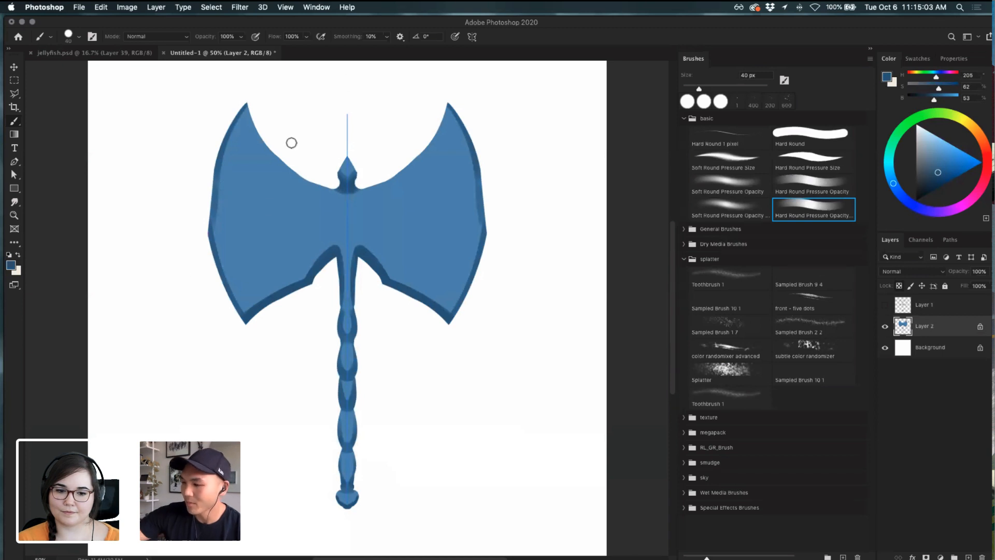
{"action": "left_click_drag", "start_coordinate": [252, 113], "coordinate": [328, 181]}
{"action": "key", "text": "super+z"}
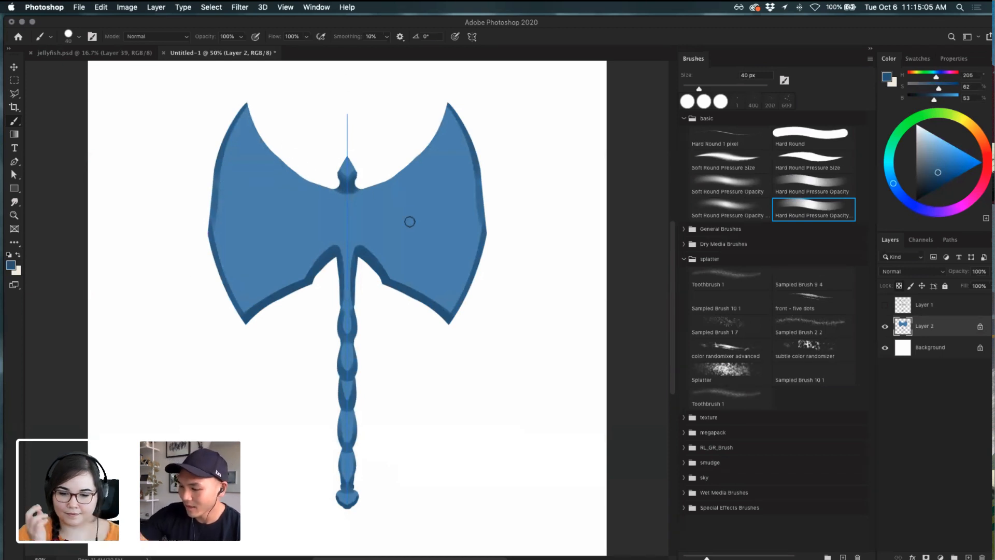
- Add a new layer above the axe layer and clip it to the axe, undoing a pale blue test stroke along the upper edge
{"action": "left_click_drag", "start_coordinate": [418, 338], "coordinate": [418, 333]}
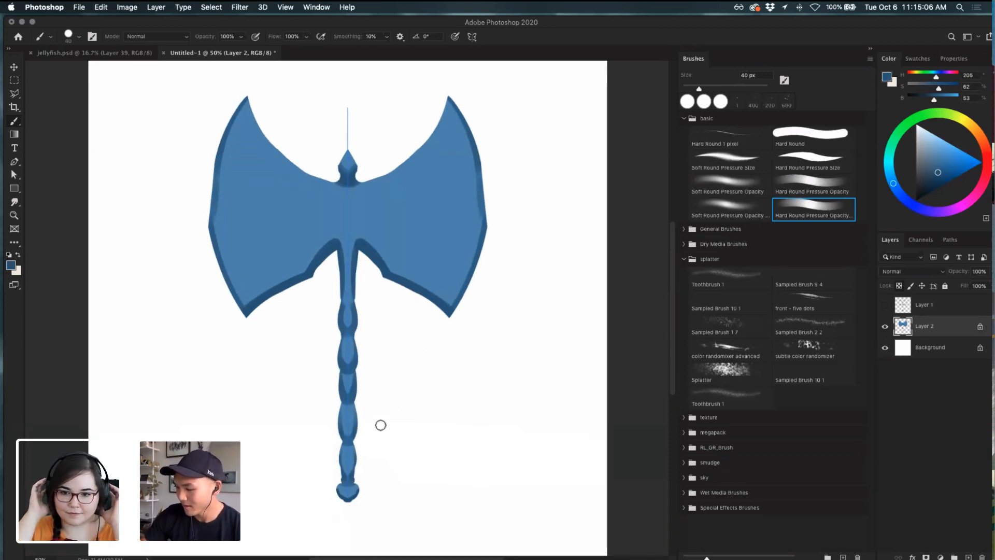
{"action": "left_click", "coordinate": [442, 307], "text": "alt"}
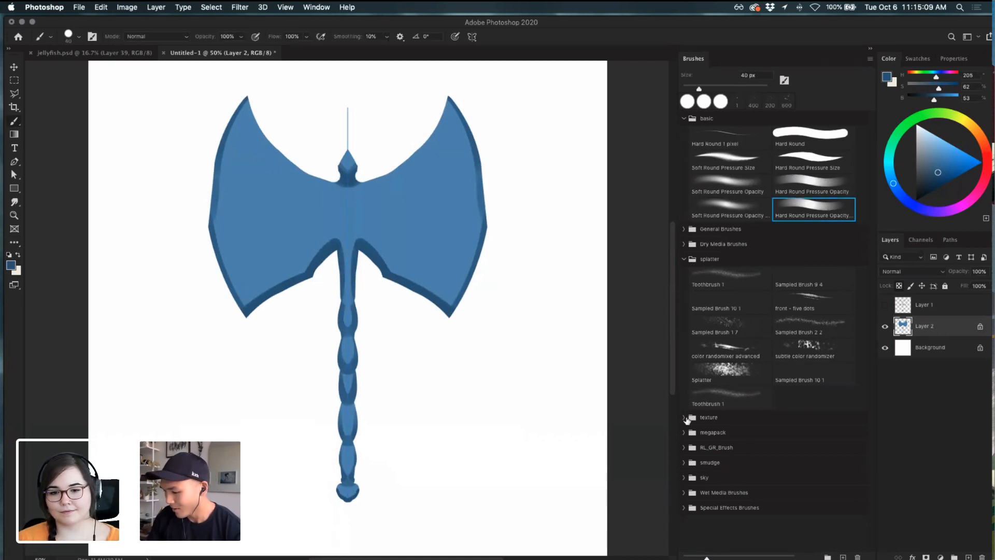
{"action": "left_click", "coordinate": [969, 556]}
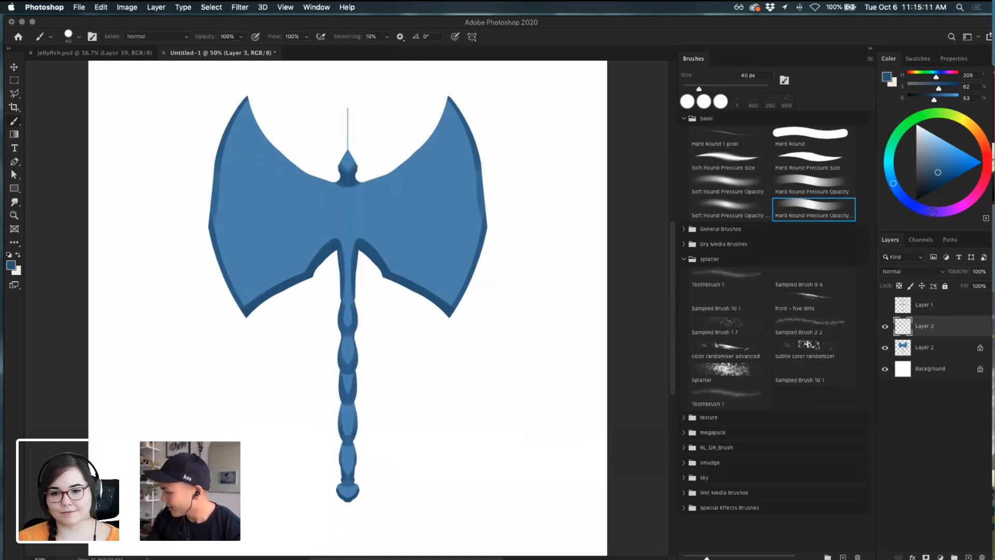
{"action": "left_click_drag", "start_coordinate": [932, 139], "coordinate": [933, 141]}
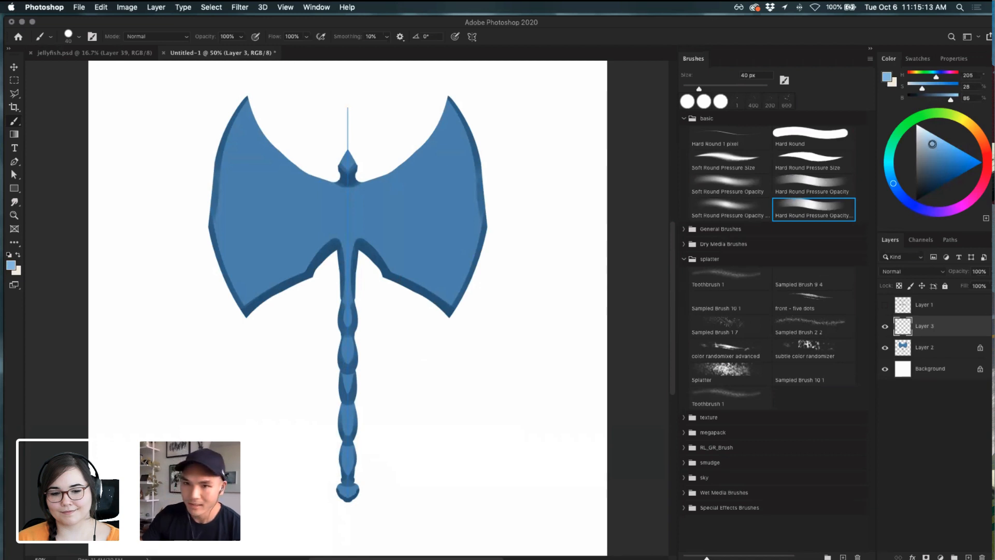
{"action": "left_click_drag", "start_coordinate": [251, 97], "coordinate": [303, 161]}
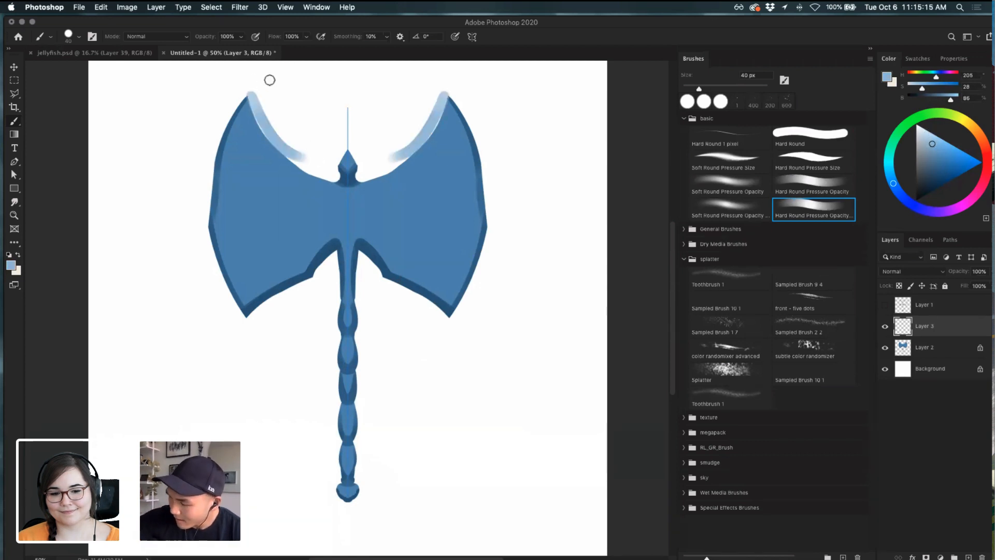
{"action": "key", "text": "super+z"}
{"action": "left_click", "coordinate": [942, 334], "text": "alt"}
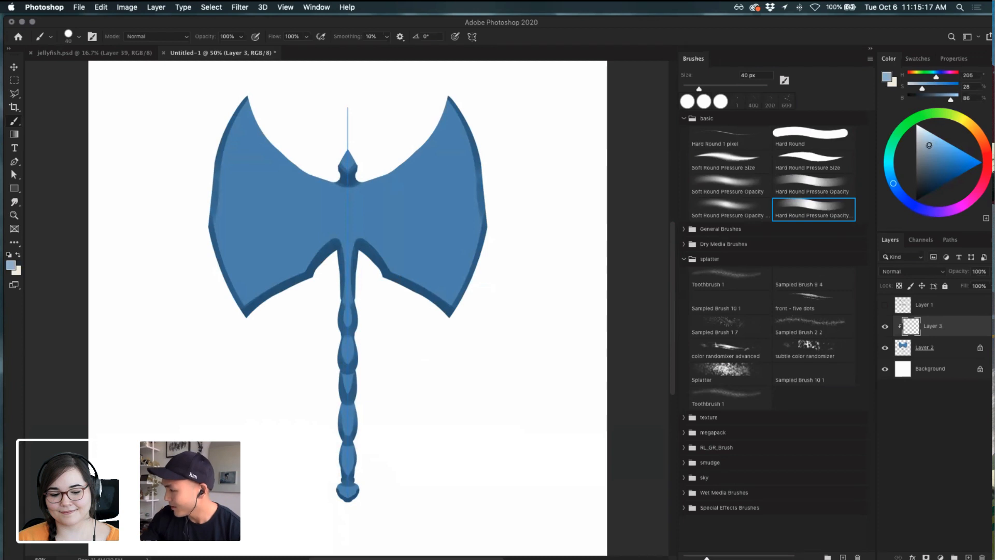
- Sample the blade's blue and lighten the paint colour to hue 206, saturation 41, brightness 84
{"action": "left_click_drag", "start_coordinate": [931, 144], "coordinate": [926, 151]}
{"action": "key", "text": "alt"}
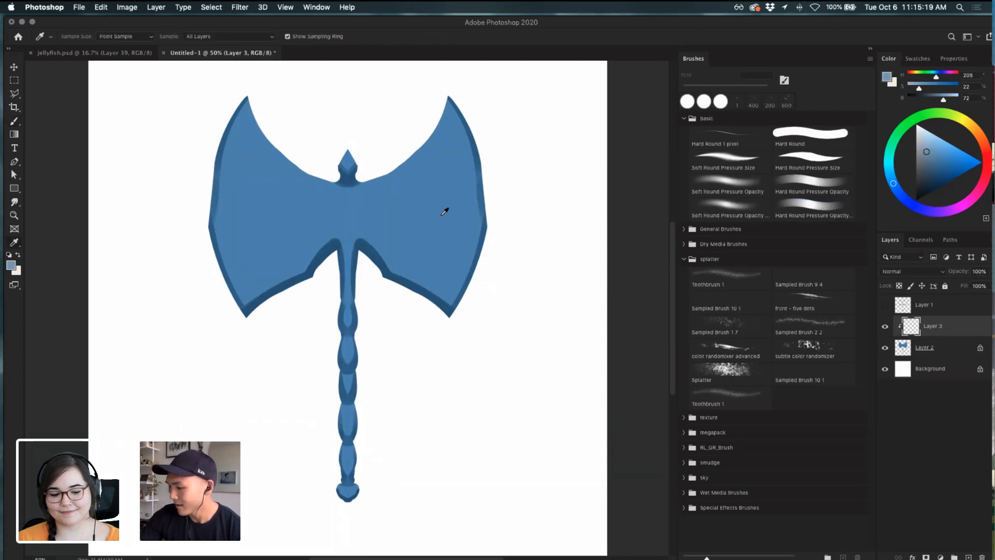
{"action": "left_click", "coordinate": [460, 214]}
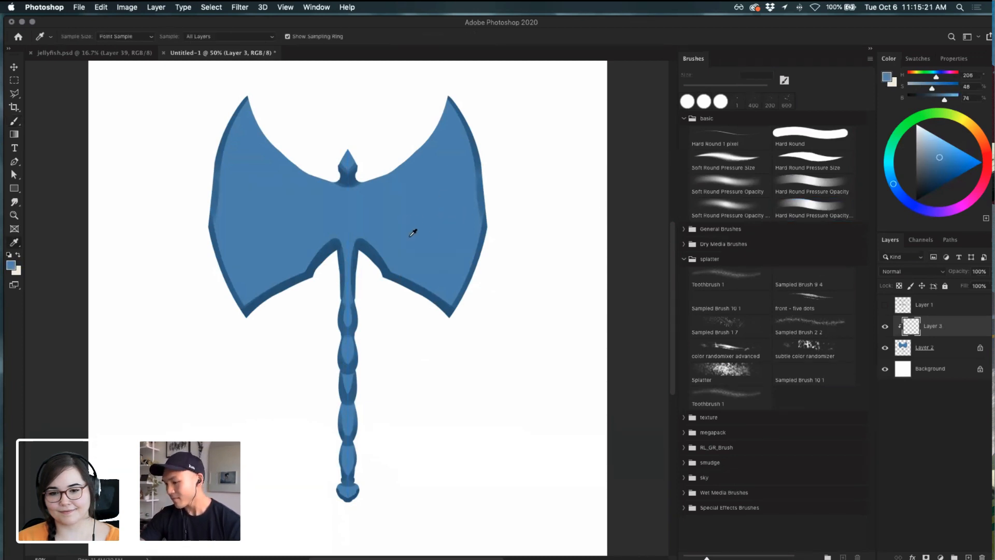
{"action": "left_click", "coordinate": [939, 155]}
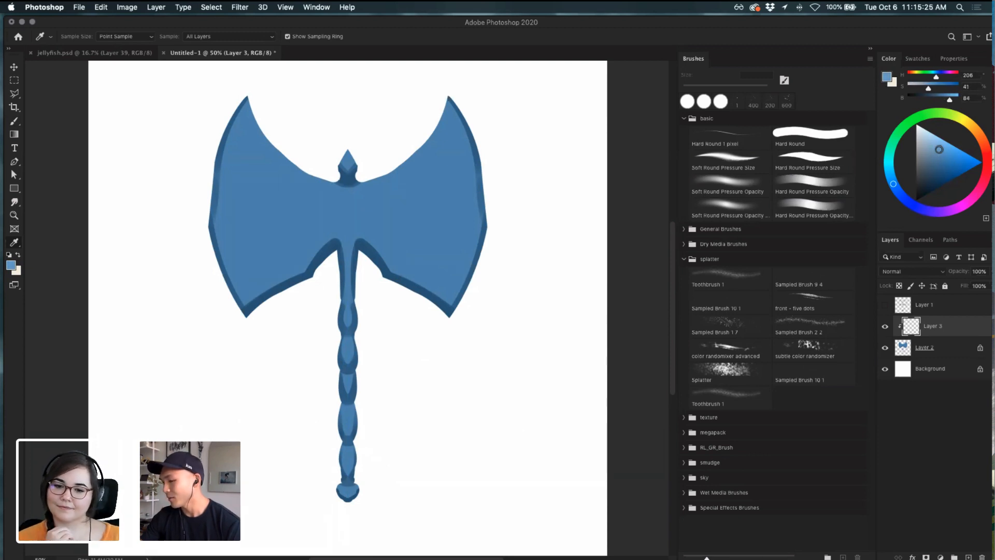
- Paint a light blue highlight along the blades' curved upper edges from the tips toward the spike, redoing strokes until clean
{"action": "key", "text": "b"}
{"action": "left_click_drag", "start_coordinate": [251, 104], "coordinate": [282, 152]}
{"action": "key", "text": "super+z"}
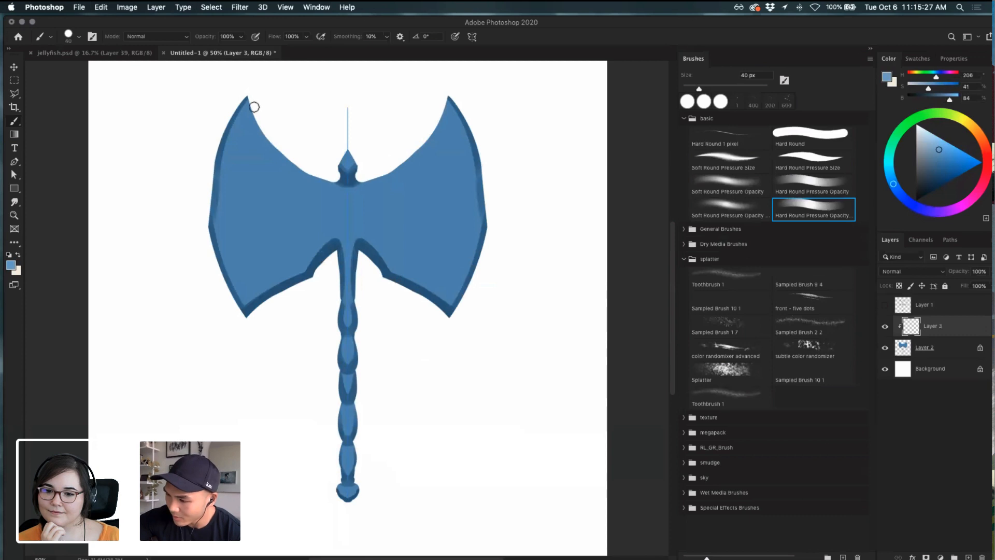
{"action": "left_click_drag", "start_coordinate": [251, 105], "coordinate": [283, 155]}
{"action": "key", "text": "super+z"}
{"action": "left_click_drag", "start_coordinate": [248, 102], "coordinate": [294, 165]}
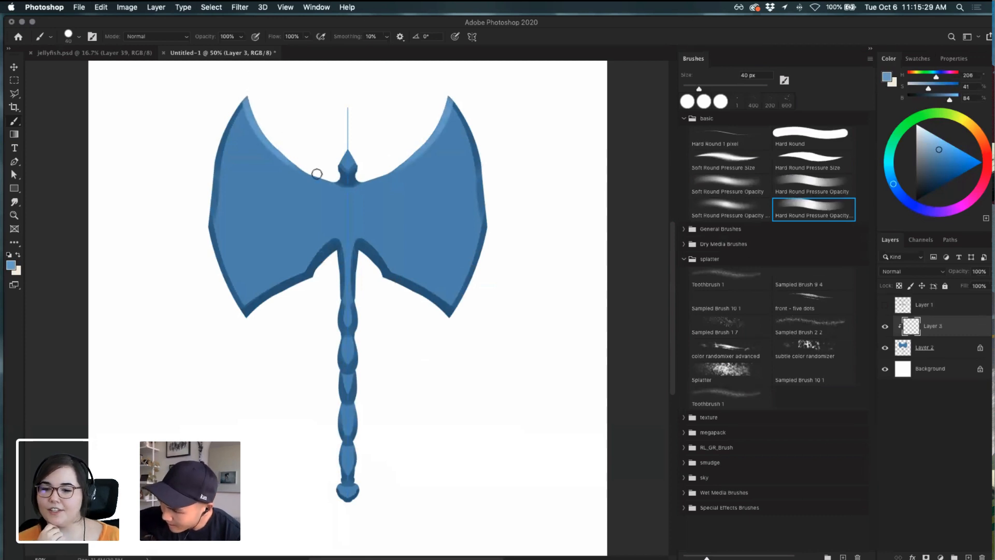
{"action": "key", "text": "super+z"}
{"action": "mouse_move", "coordinate": [250, 102]}
{"action": "left_mouse_down"}
{"action": "mouse_move", "coordinate": [287, 159]}
{"action": "mouse_move", "coordinate": [335, 182]}
{"action": "mouse_move", "coordinate": [325, 179]}
{"action": "left_mouse_up"}
{"action": "key", "text": "super+z"}
{"action": "key", "text": "super+z"}
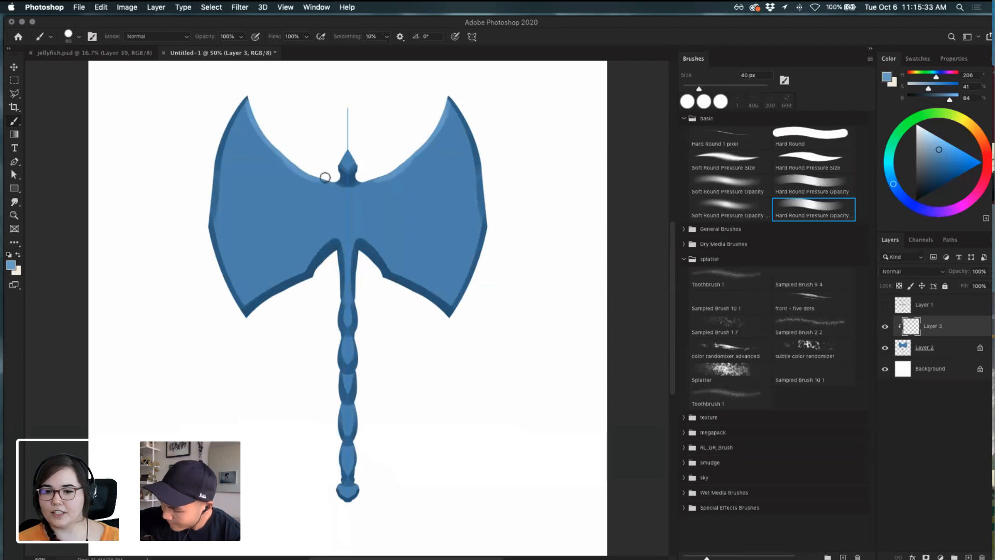
{"action": "key", "text": "super+z"}
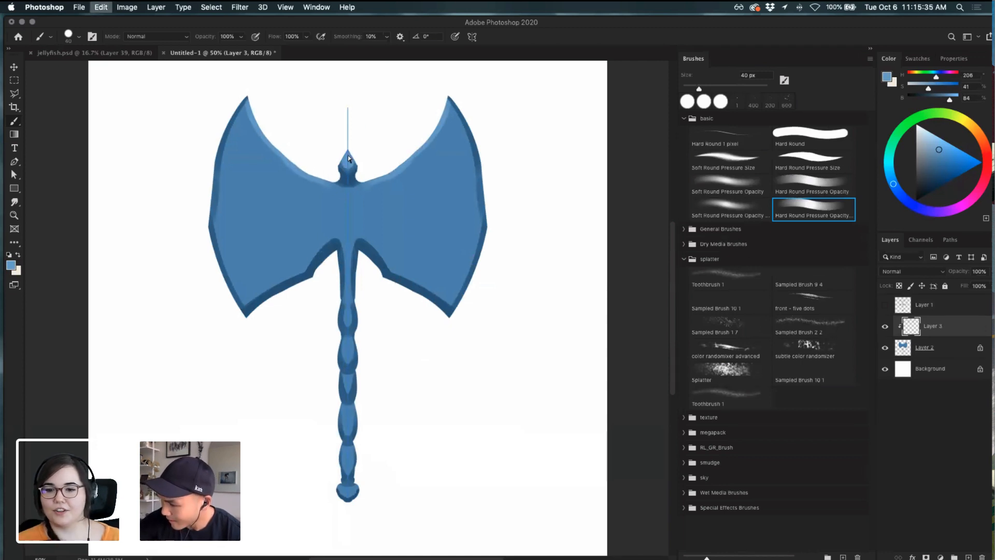
{"action": "left_click_drag", "start_coordinate": [347, 156], "coordinate": [348, 163]}
{"action": "key", "text": "super+z"}
{"action": "key", "text": "super+z"}
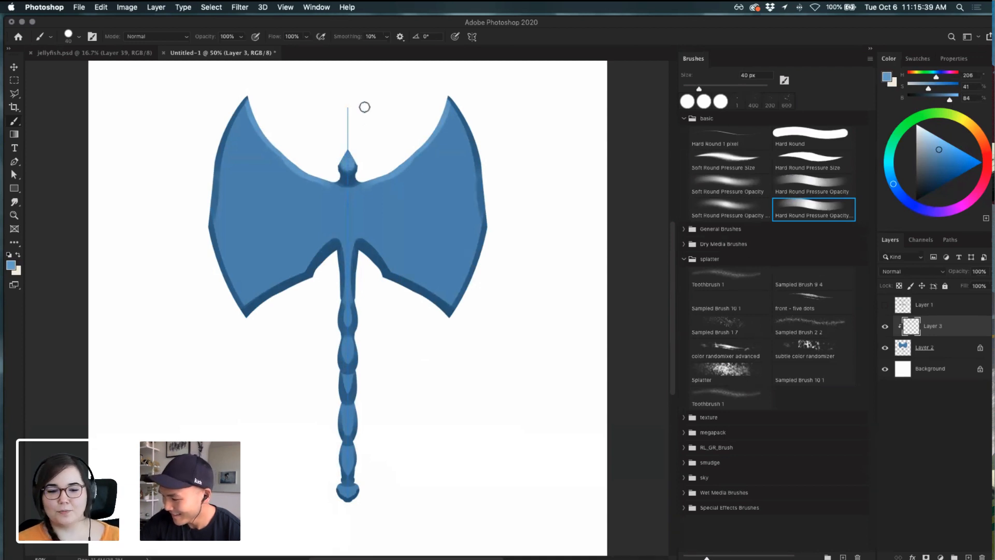
- Reduce the brush to 25 px and give the eraser the Soft Round Pressure Opacity brush for softening the handle highlights
{"action": "key", "text": "super+equal"}
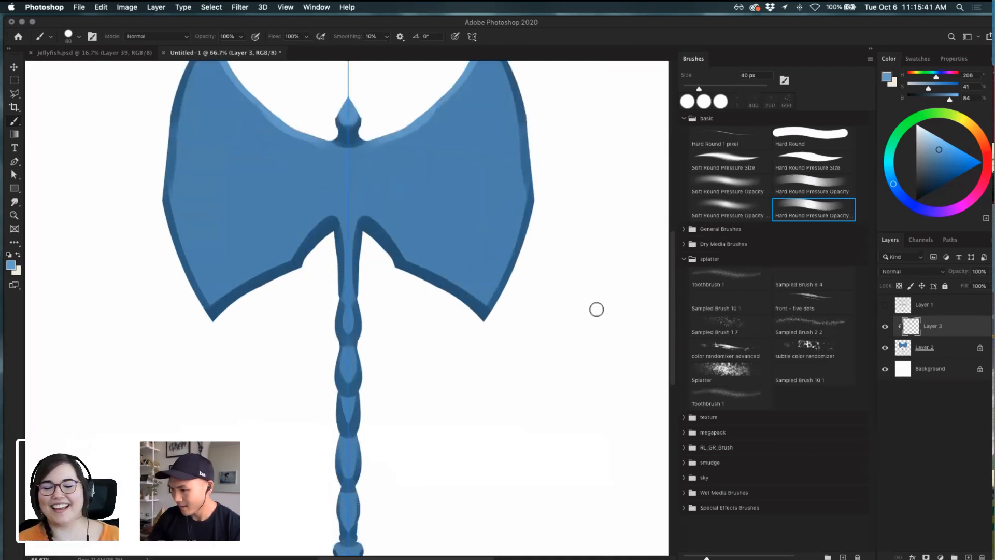
{"action": "left_click_drag", "start_coordinate": [284, 110], "coordinate": [326, 192]}
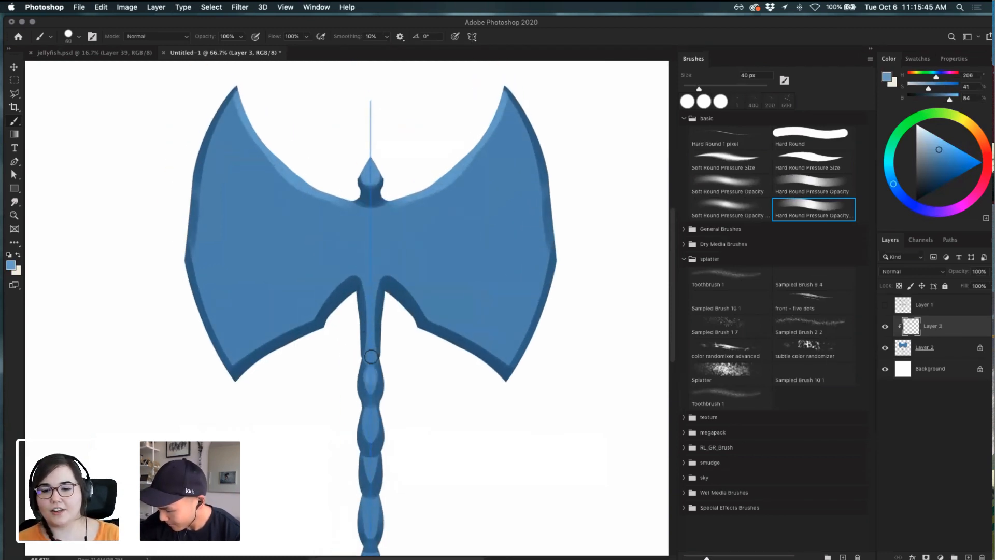
{"action": "key", "text": "bracketleft"}
{"action": "key", "text": "bracketleft"}
{"action": "key", "text": "bracketleft"}
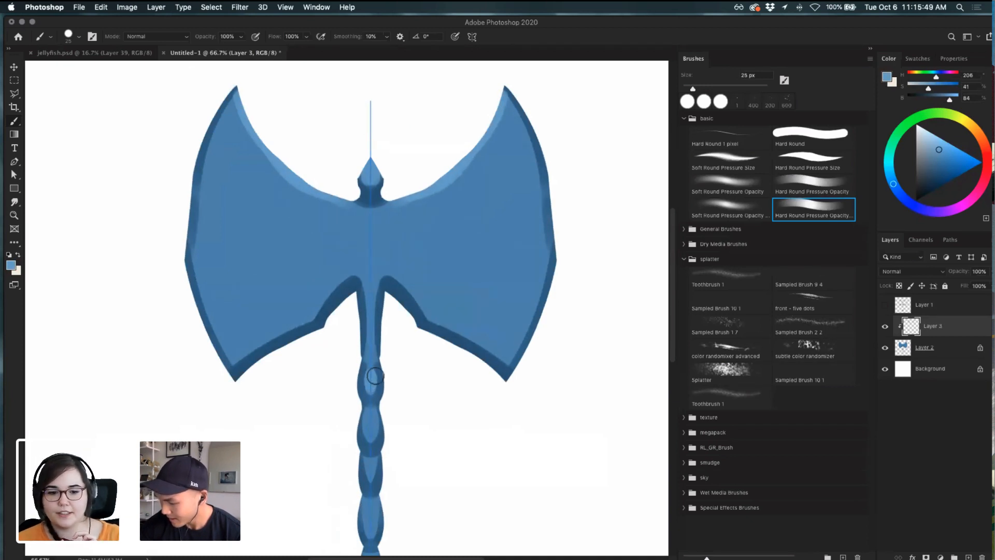
{"action": "key", "text": "e"}
{"action": "left_click_drag", "start_coordinate": [375, 378], "coordinate": [375, 372]}
{"action": "key", "text": "super+z"}
{"action": "left_click", "coordinate": [730, 209]}
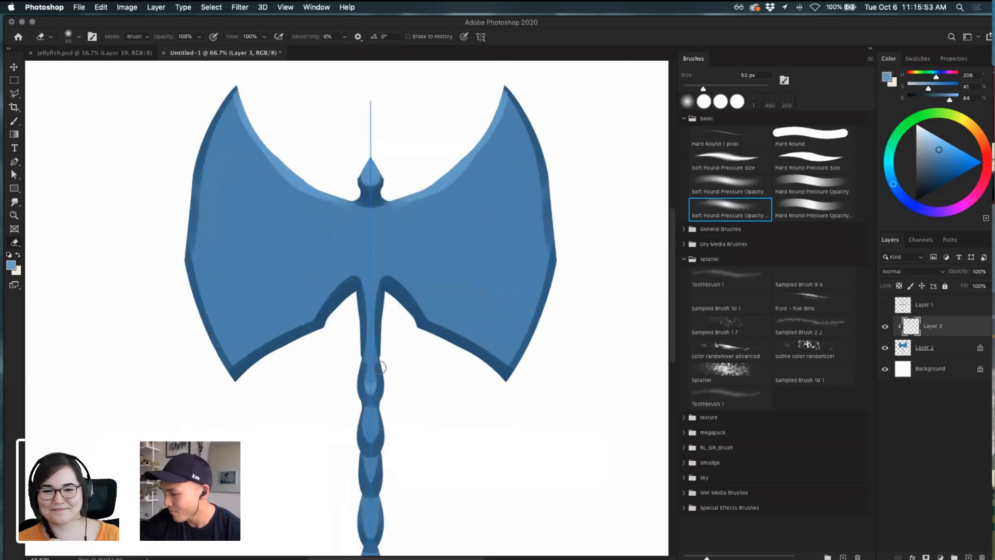
- Shift the light blue to hue 197 and paint highlights down the centre of the handle's upper and middle segments, softening them with the eraser
{"action": "key", "text": "b"}
{"action": "scroll", "coordinate": [373, 380], "scroll_direction": "down", "scroll_amount": 3}
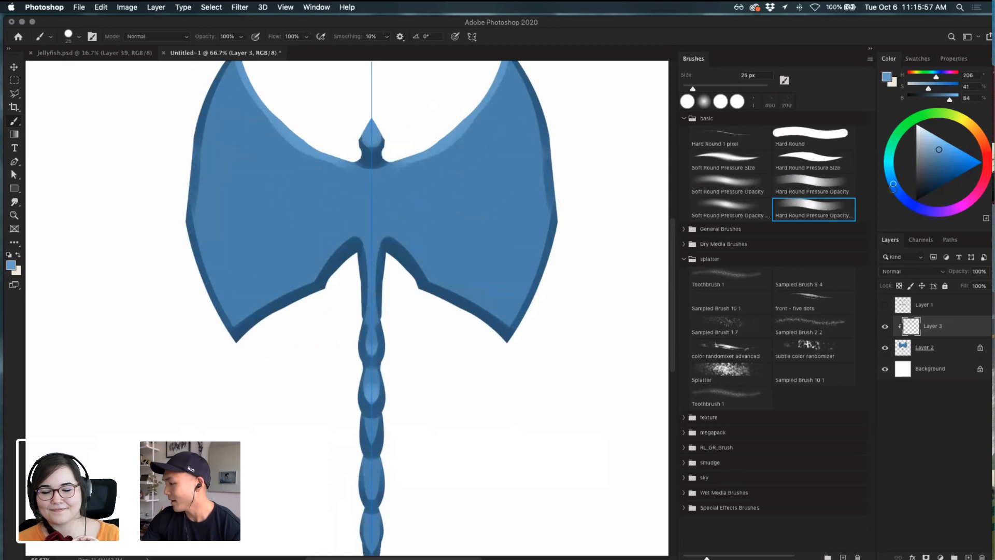
{"action": "mouse_move", "coordinate": [892, 181]}
{"action": "left_mouse_down"}
{"action": "mouse_move", "coordinate": [890, 150]}
{"action": "mouse_move", "coordinate": [896, 187]}
{"action": "mouse_move", "coordinate": [890, 166]}
{"action": "mouse_move", "coordinate": [891, 177]}
{"action": "left_mouse_up"}
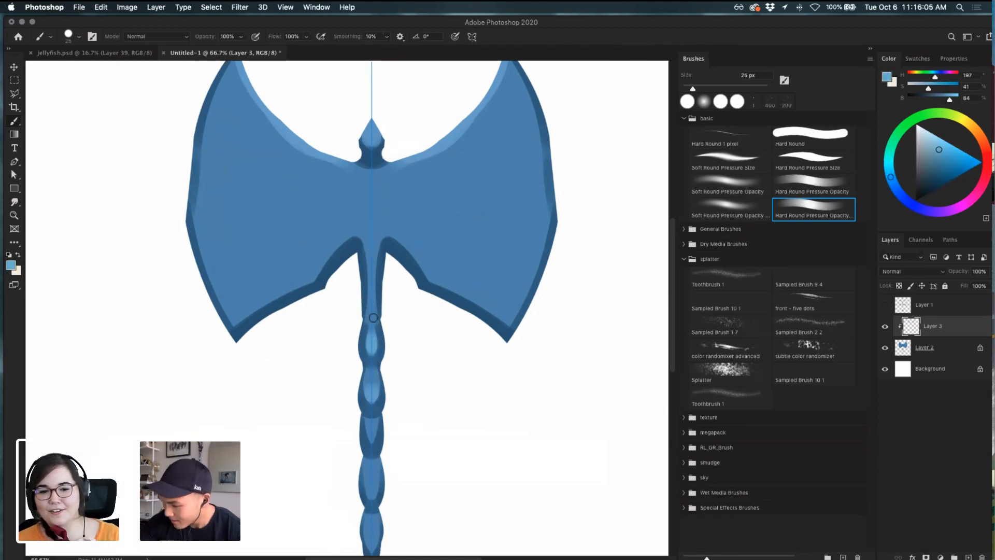
{"action": "scroll", "coordinate": [380, 364], "scroll_direction": "down", "scroll_amount": 3}
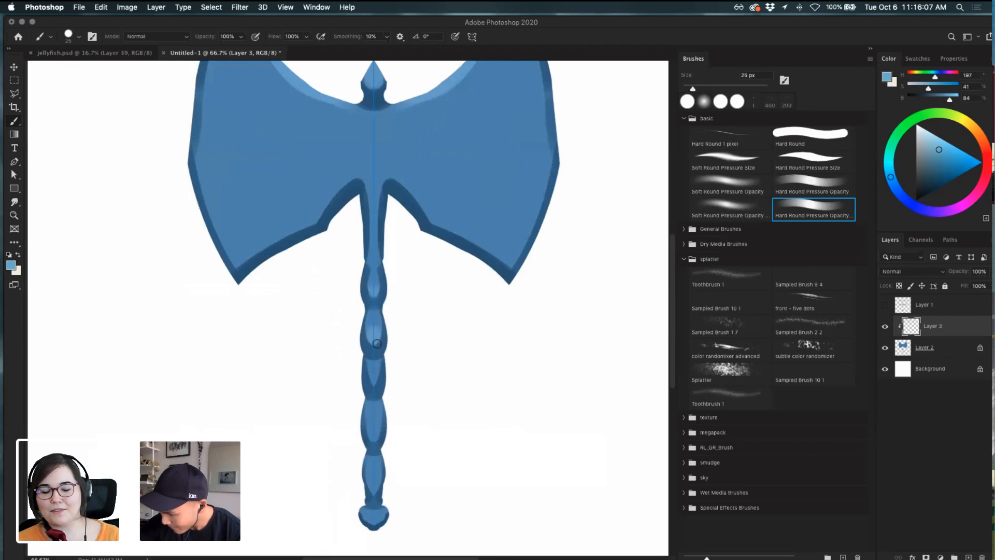
{"action": "mouse_move", "coordinate": [373, 375]}
{"action": "left_mouse_down"}
{"action": "mouse_move", "coordinate": [369, 382]}
{"action": "mouse_move", "coordinate": [370, 372]}
{"action": "left_mouse_up"}
{"action": "key", "text": "e"}
{"action": "scroll", "coordinate": [379, 366], "scroll_direction": "down", "scroll_amount": 2}
{"action": "key", "text": "b"}
{"action": "key", "text": "super+z"}
{"action": "key", "text": "e"}
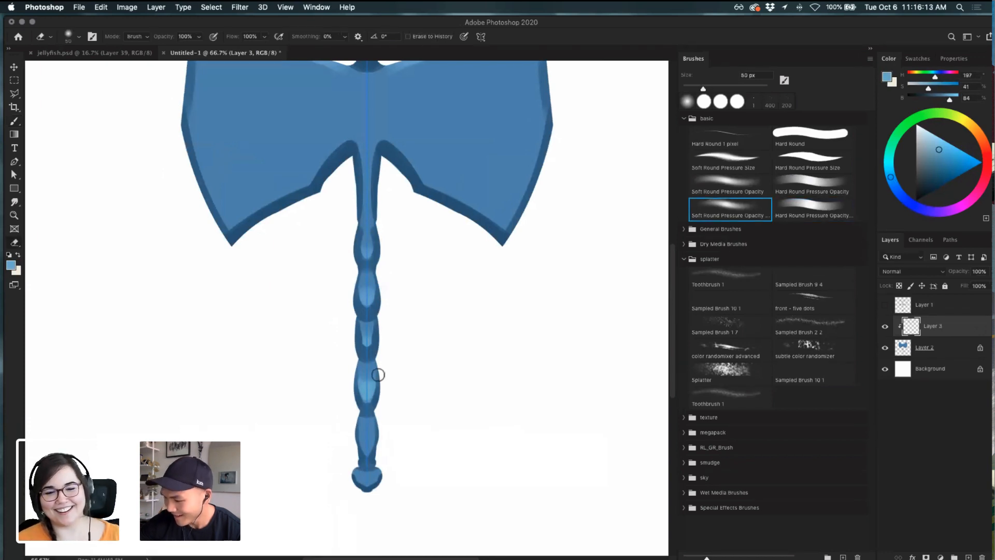
- Continue the light blue highlights onto the handle's lowest segments and the pommel, softening them with the eraser
{"action": "scroll", "coordinate": [377, 366], "scroll_direction": "down", "scroll_amount": 2}
{"action": "scroll", "coordinate": [378, 362], "scroll_direction": "down", "scroll_amount": 1}
{"action": "key", "text": "b"}
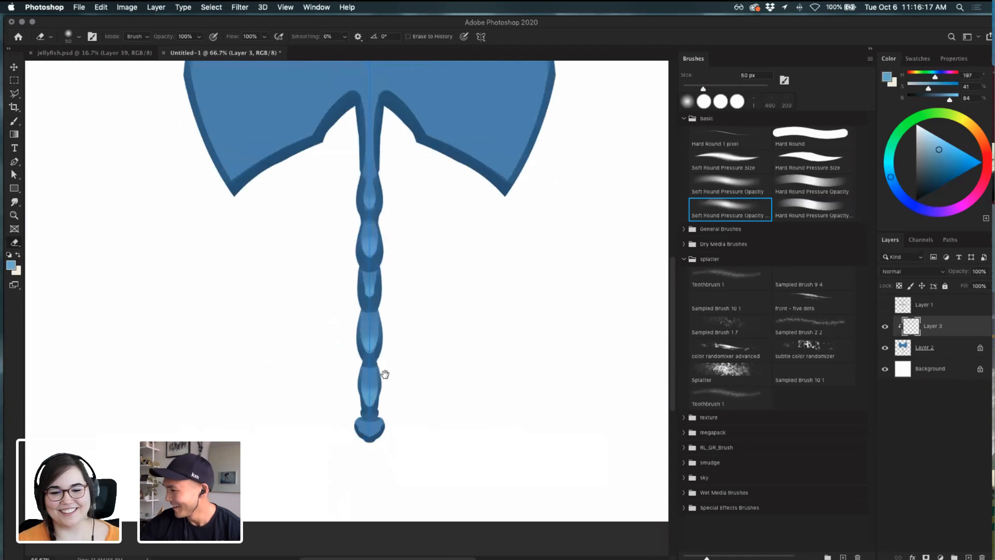
{"action": "scroll", "coordinate": [382, 373], "scroll_direction": "down", "scroll_amount": 2}
{"action": "left_click_drag", "start_coordinate": [369, 379], "coordinate": [373, 381]}
{"action": "key", "text": "e"}
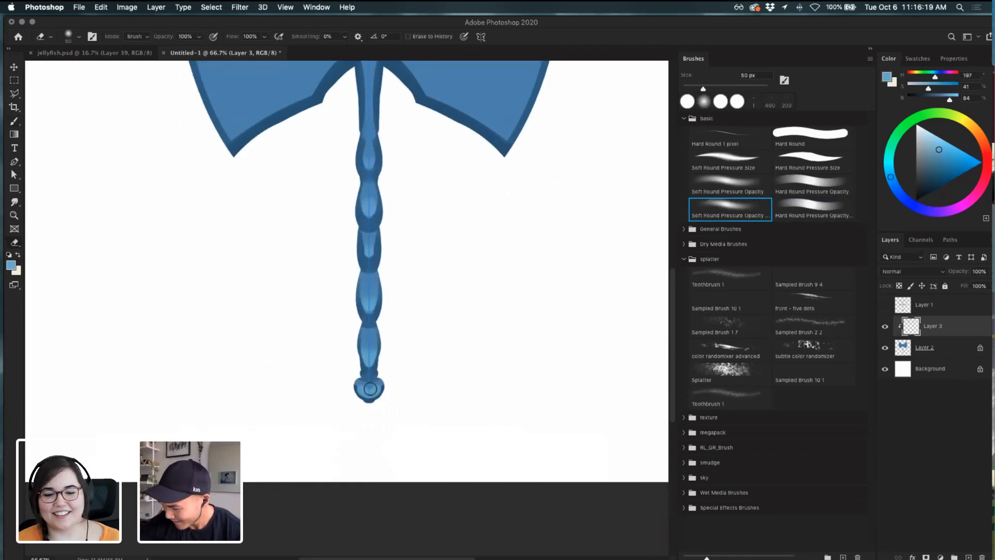
- Touch up the light blue highlights on the upper handle and the top spike, alternating between brush and eraser
{"action": "scroll", "coordinate": [394, 357], "scroll_direction": "up", "scroll_amount": 5}
{"action": "key", "text": "b"}
{"action": "mouse_move", "coordinate": [392, 344]}
{"action": "left_mouse_down"}
{"action": "mouse_move", "coordinate": [388, 353]}
{"action": "mouse_move", "coordinate": [366, 314]}
{"action": "left_mouse_up"}
{"action": "key", "text": "e"}
{"action": "scroll", "coordinate": [379, 259], "scroll_direction": "up", "scroll_amount": 2}
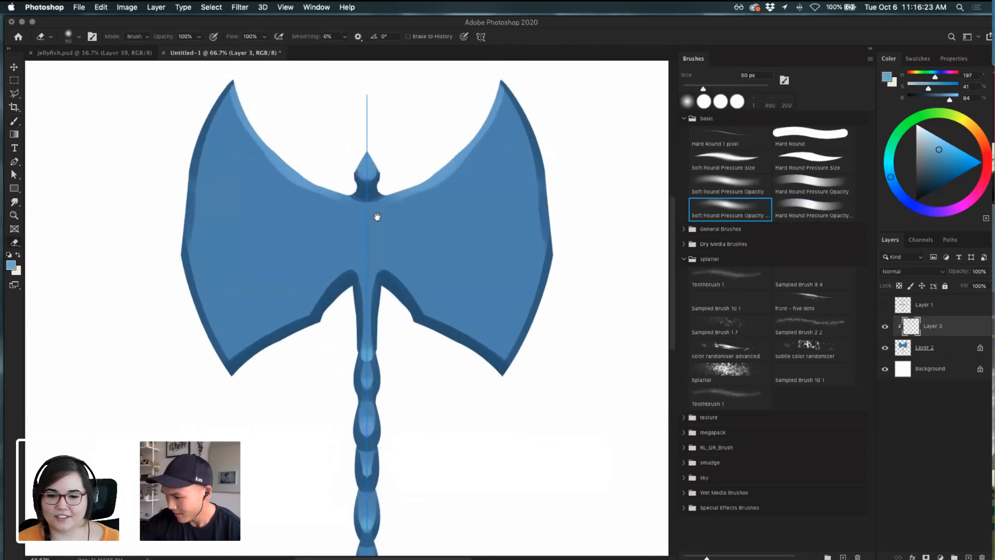
{"action": "key", "text": "b"}
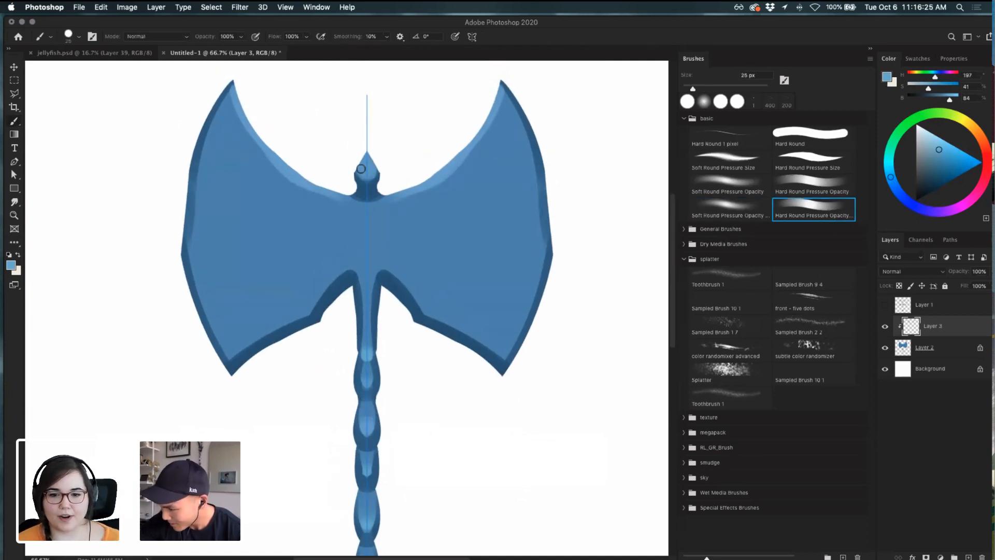
{"action": "key", "text": "e"}
{"action": "left_click_drag", "start_coordinate": [380, 151], "coordinate": [390, 170]}
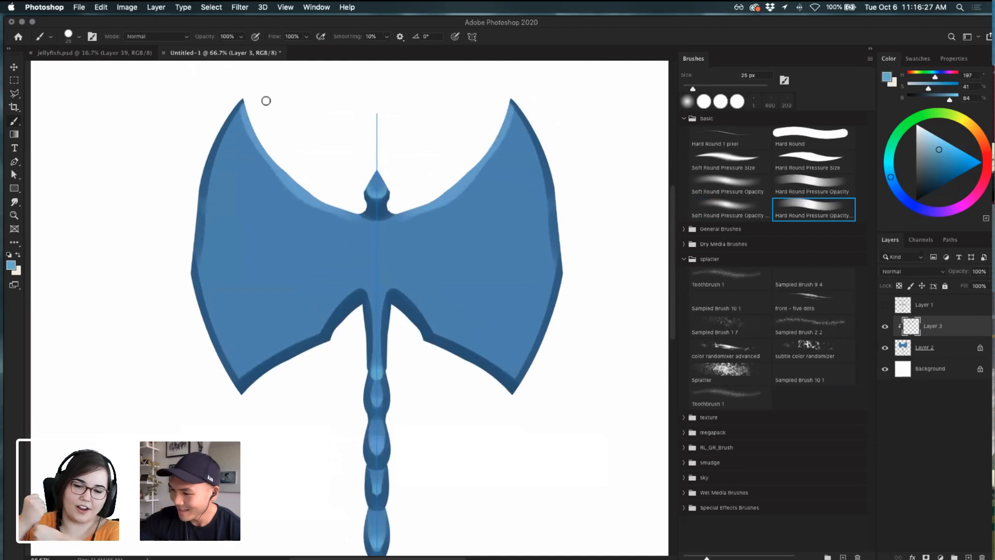
{"action": "key", "text": "b"}
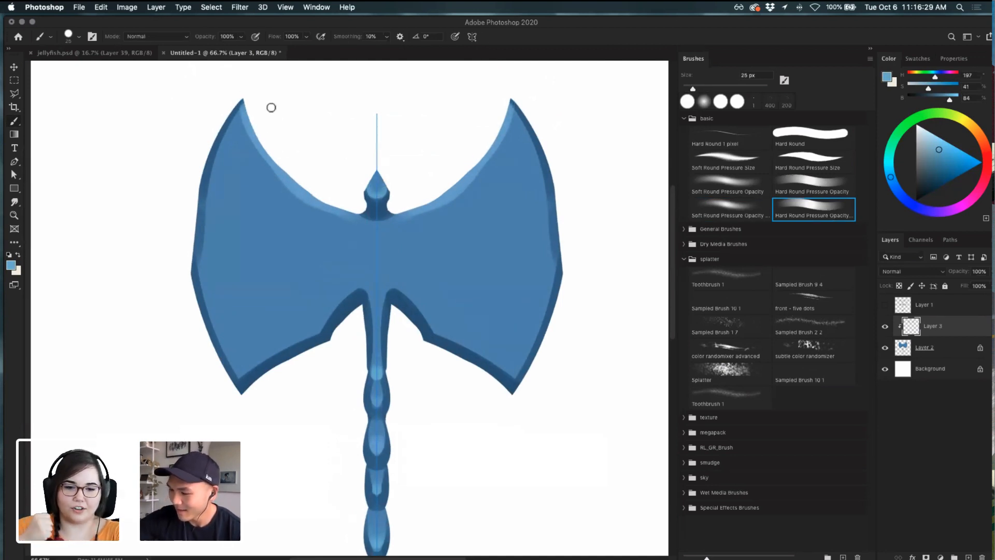
- Examine the shading and highlights on the blades and handle at different zoom levels
{"action": "scroll", "coordinate": [402, 279], "scroll_direction": "down", "scroll_amount": 3}
{"action": "left_click_drag", "start_coordinate": [498, 338], "coordinate": [498, 345]}
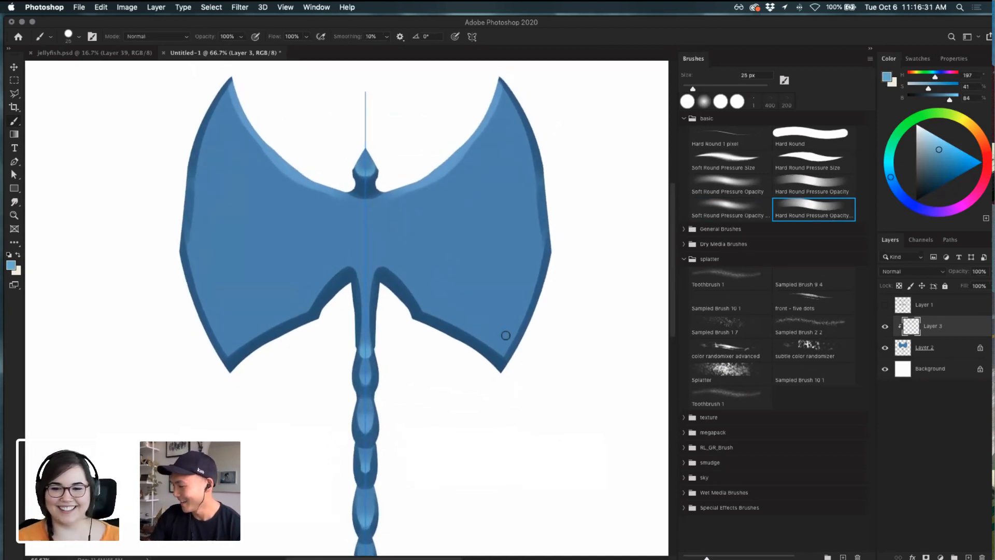
{"action": "key", "text": "super+minus"}
{"action": "key", "text": "super+minus"}
{"action": "key", "text": "super+plus"}
{"action": "key", "text": "super+plus"}
{"action": "key", "text": "super+plus"}
{"action": "key", "text": "e"}
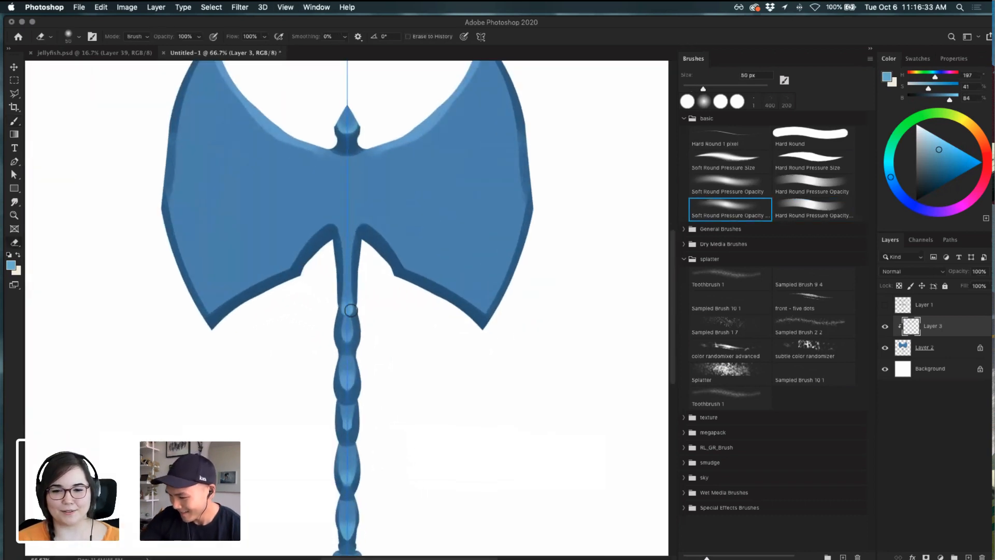
{"action": "scroll", "coordinate": [373, 299], "scroll_direction": "up", "scroll_amount": 3}
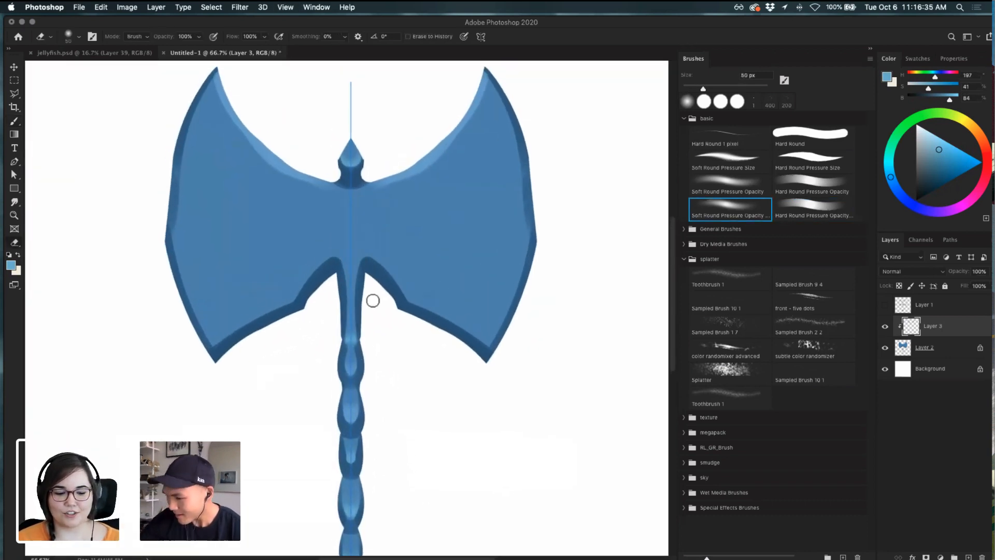
- Add another layer clipped to the axe, set a pale blue of hue 197, saturation 24, brightness 77, and select the base axe layer
{"action": "key", "text": "b"}
{"action": "left_click", "coordinate": [967, 556]}
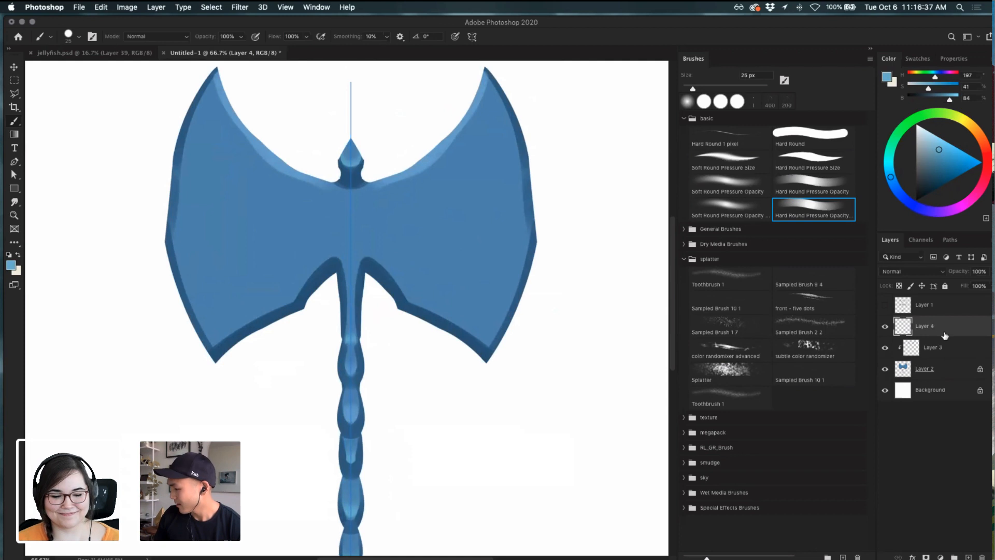
{"action": "left_click_drag", "start_coordinate": [937, 151], "coordinate": [929, 148]}
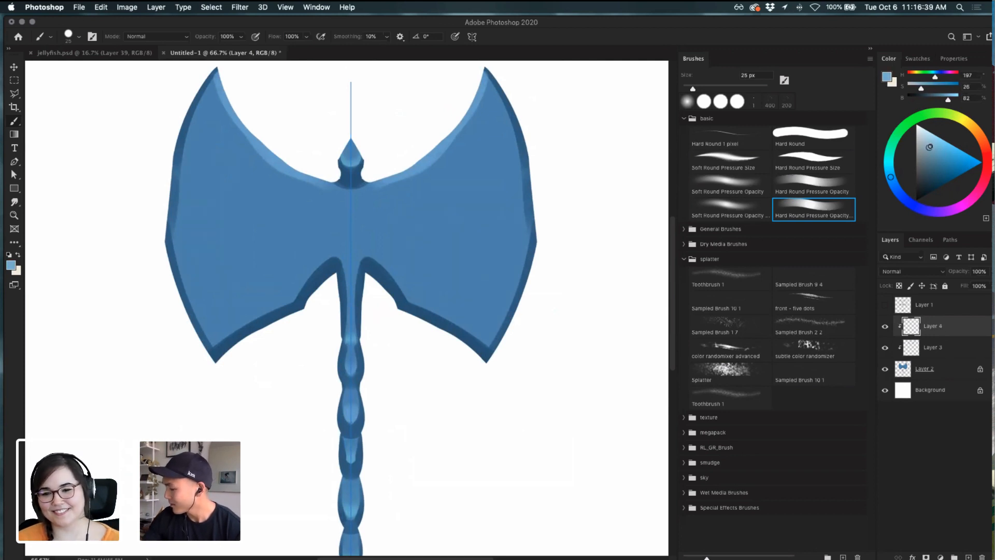
{"action": "left_click", "coordinate": [940, 375]}
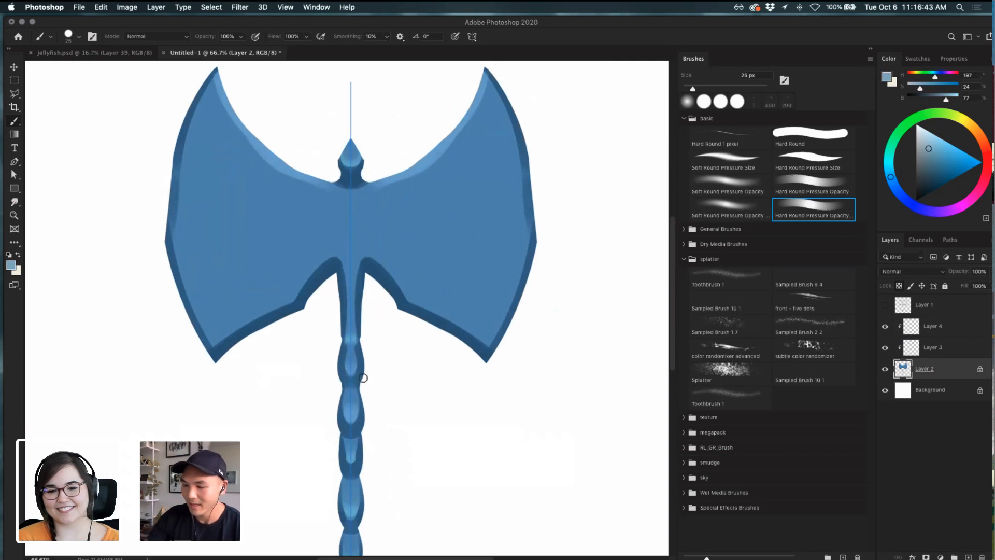
{"action": "key", "text": "super+minus"}
{"action": "key", "text": "super+plus"}
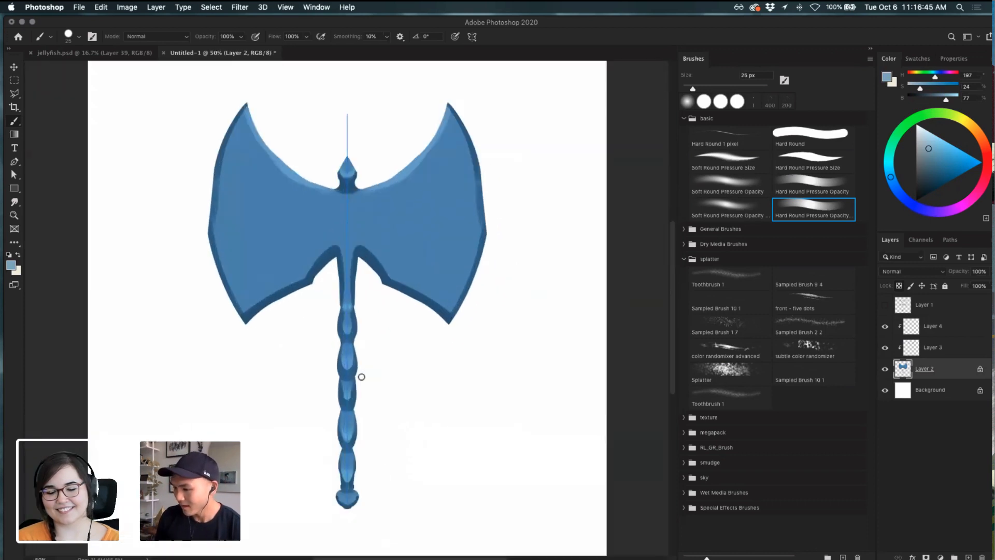
- Sample a darker blue of hue 206, saturation 48, brightness 56 from the axe and ready the Gradient tool
{"action": "key", "text": "v"}
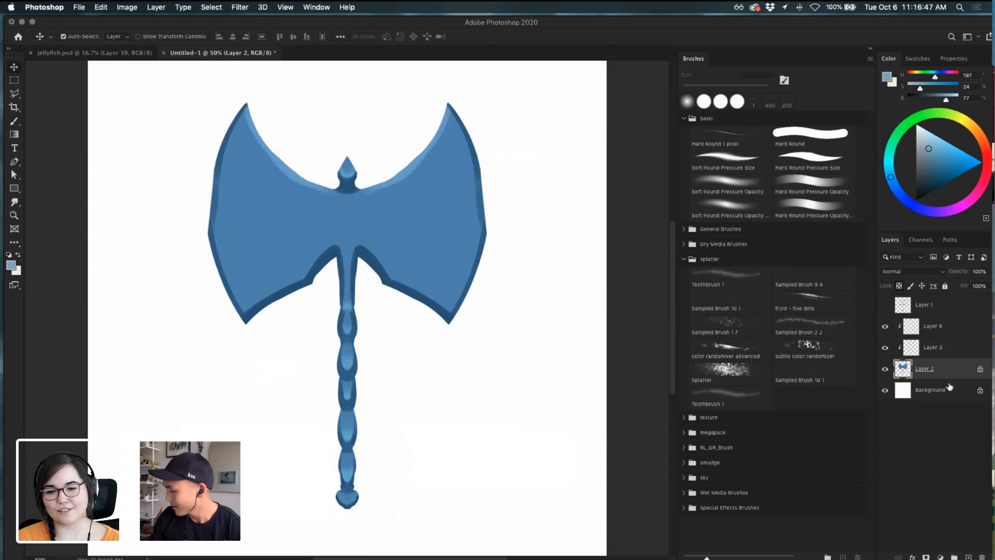
{"action": "key", "text": "i"}
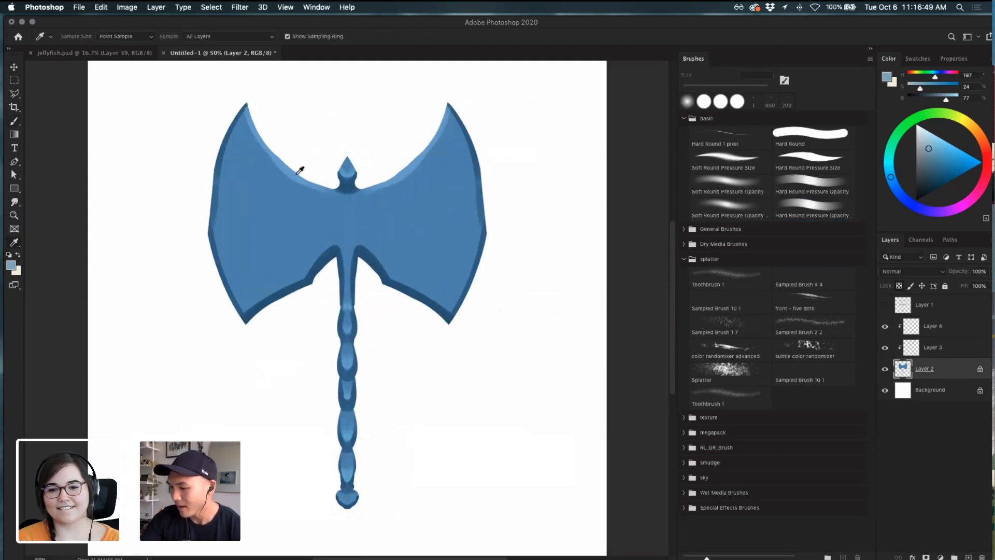
{"action": "key", "text": "v"}
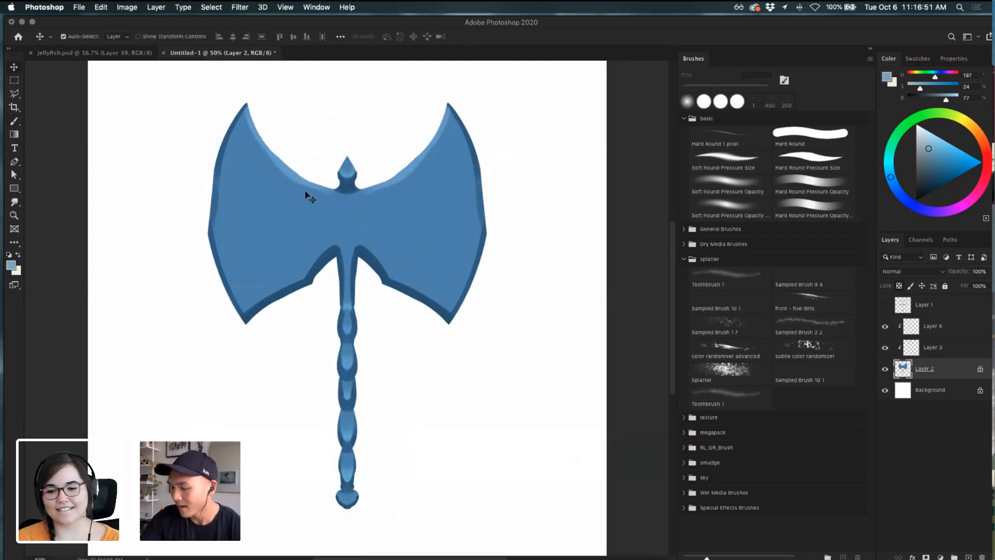
{"action": "key", "text": "i"}
{"action": "left_click", "coordinate": [433, 233]}
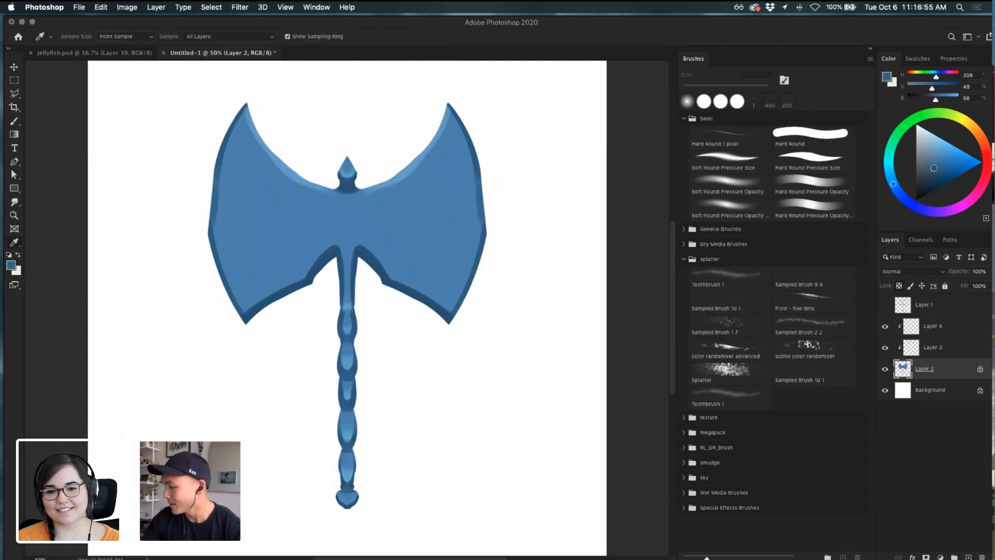
{"action": "key", "text": "g"}
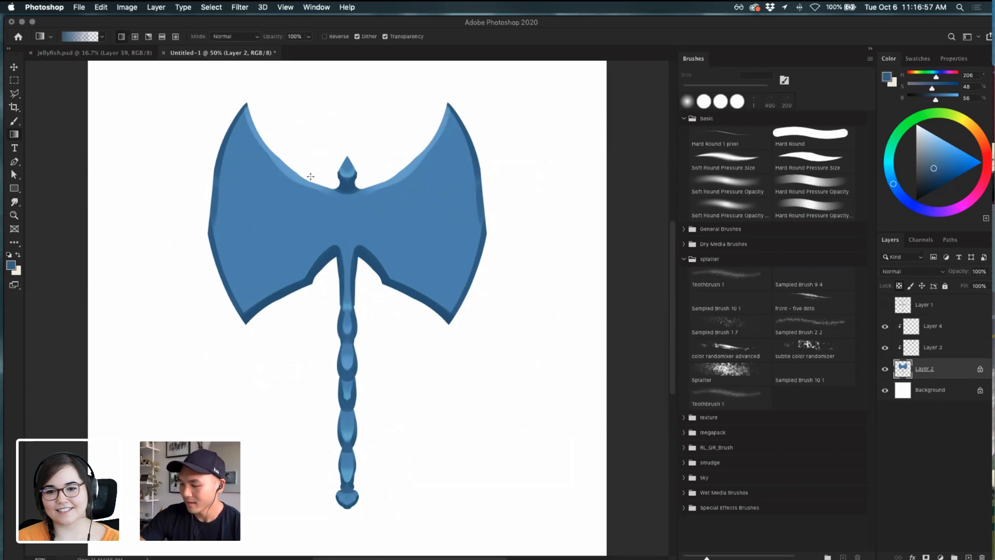
- Try long full-opacity gradients from dark blue to transparent down the axe blades, undoing each attempt
{"action": "left_click_drag", "start_coordinate": [311, 177], "coordinate": [317, 362]}
{"action": "key", "text": "super+z"}
{"action": "left_click_drag", "start_coordinate": [348, 133], "coordinate": [360, 331]}
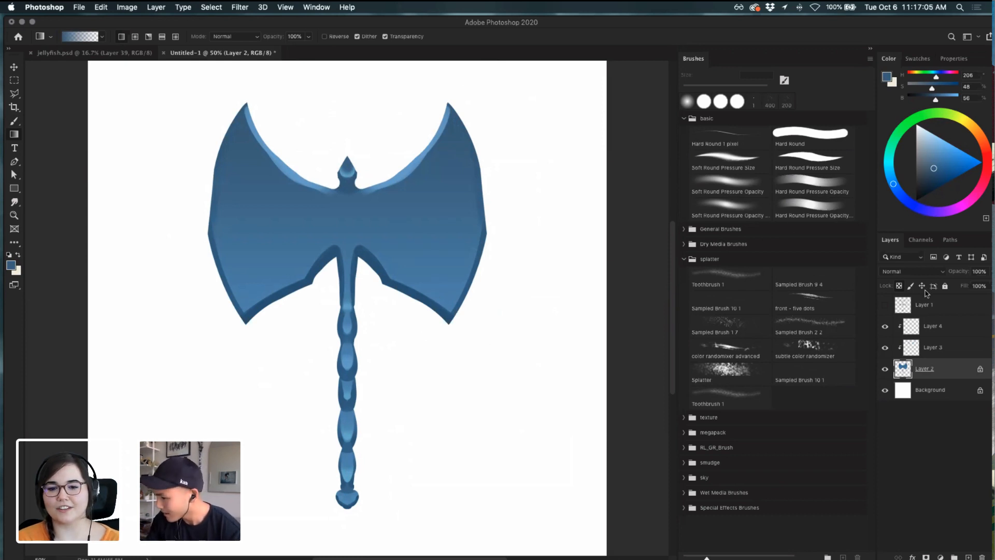
{"action": "key", "text": "super+z"}
- Set the gradient opacity to 86% and darken the upper blades with a short downward gradient, undoing any extra gradient tries
{"action": "left_click_drag", "start_coordinate": [269, 40], "coordinate": [266, 30]}
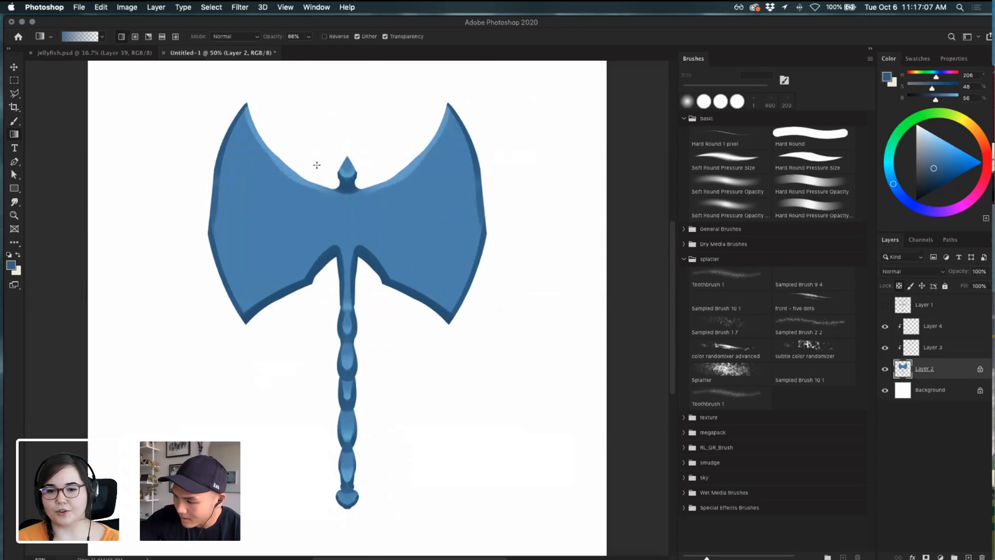
{"action": "left_click_drag", "start_coordinate": [316, 165], "coordinate": [319, 255]}
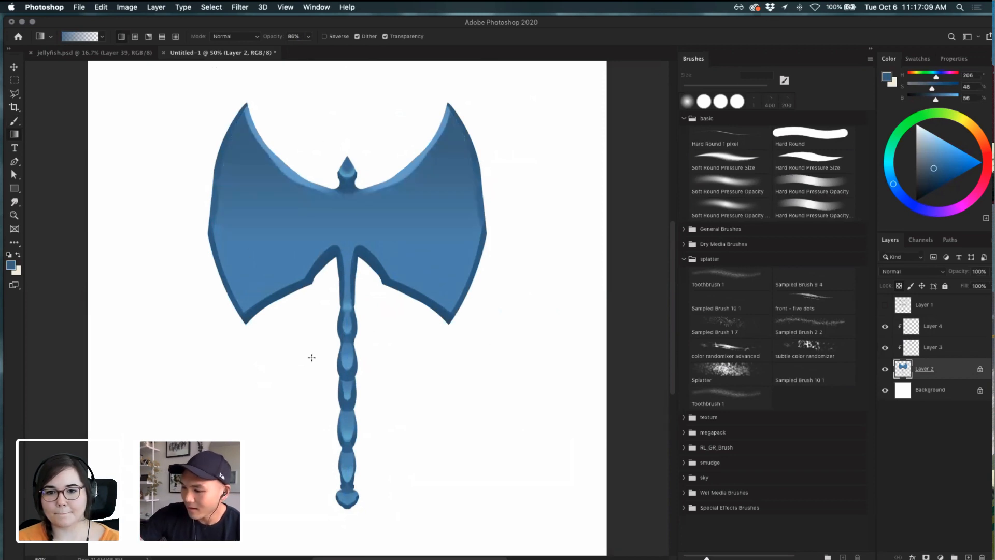
{"action": "left_click_drag", "start_coordinate": [218, 186], "coordinate": [265, 233]}
{"action": "key", "text": "super+z"}
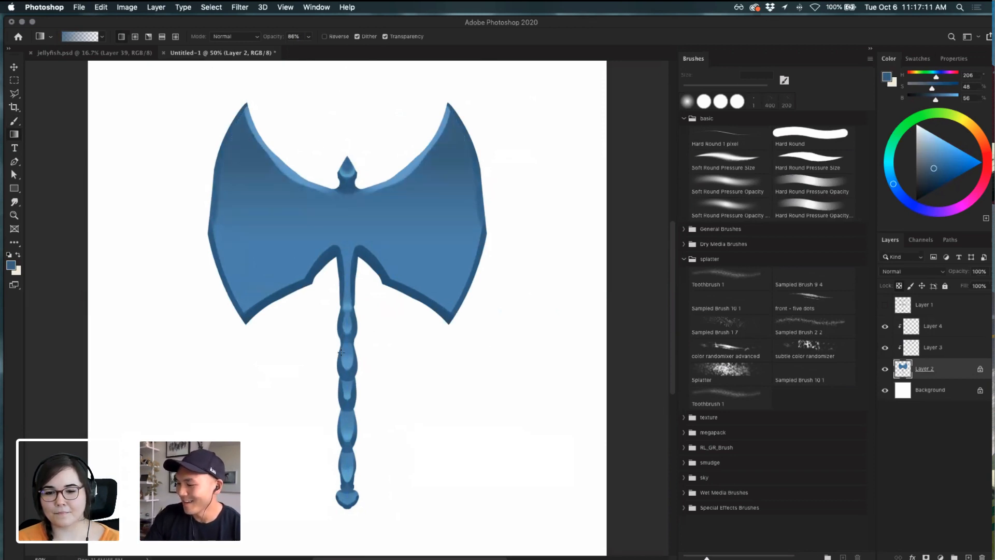
{"action": "left_click_drag", "start_coordinate": [352, 295], "coordinate": [355, 291]}
{"action": "key", "text": "super+z"}
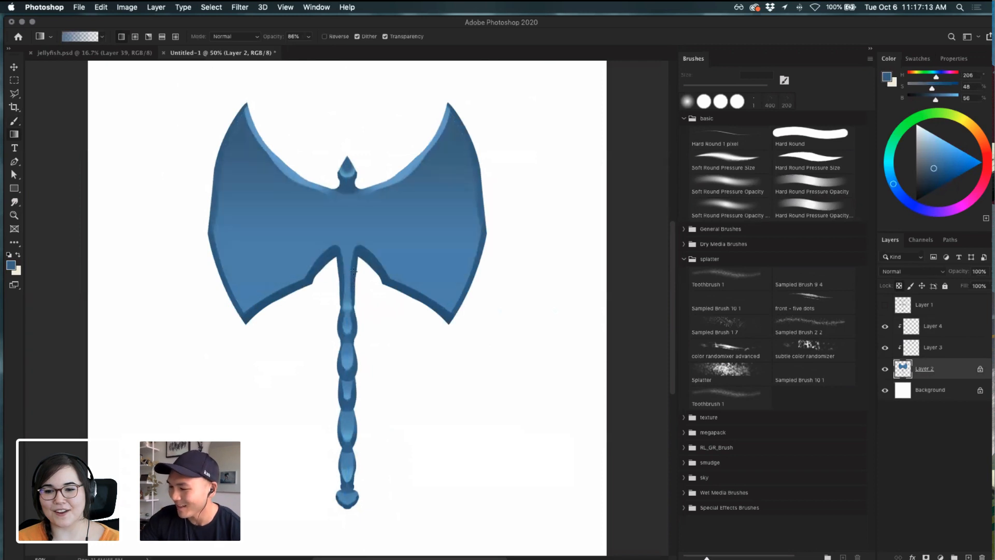
- Give the eraser a hard round pressure-opacity brush and combine Layer 3 and Layer 4 into one layer clipped to the axe
{"action": "left_click", "coordinate": [958, 331]}
{"action": "key", "text": "e"}
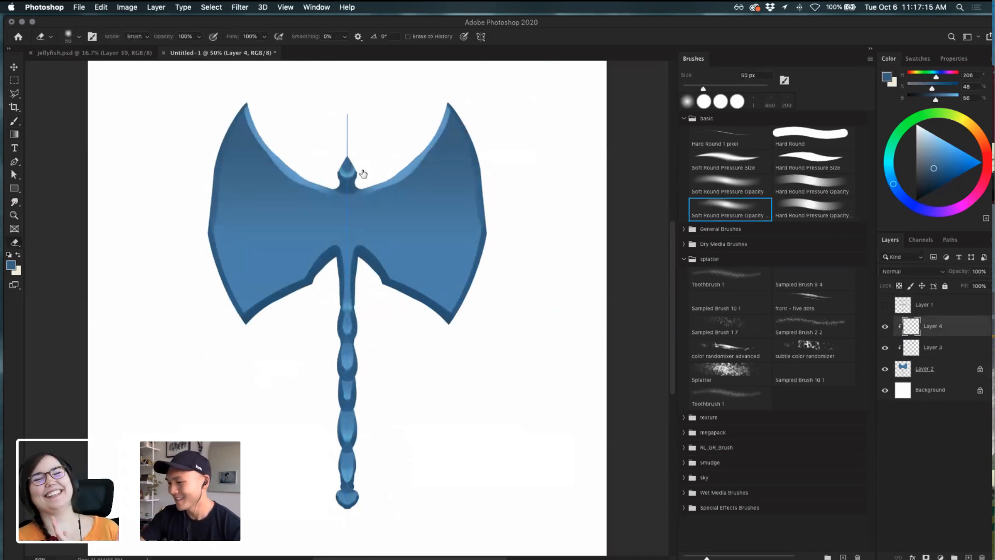
{"action": "key", "text": "alt+bracketleft"}
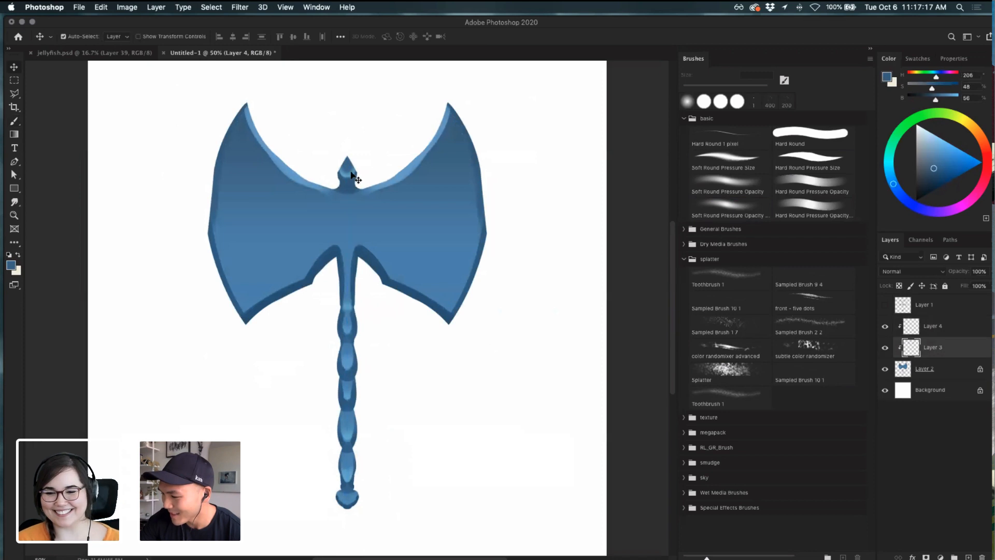
{"action": "key", "text": "super+z"}
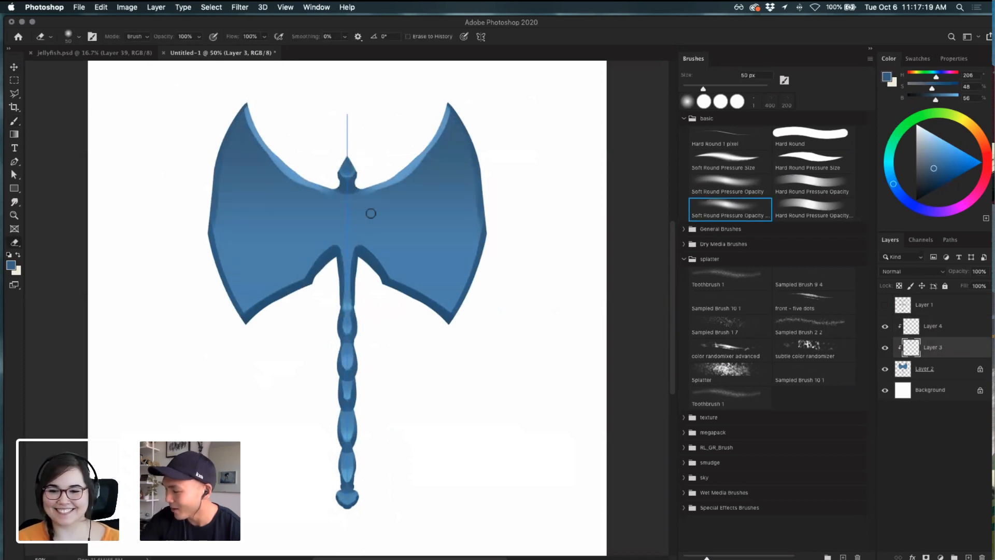
{"action": "left_click", "coordinate": [949, 328]}
{"action": "key", "text": "b"}
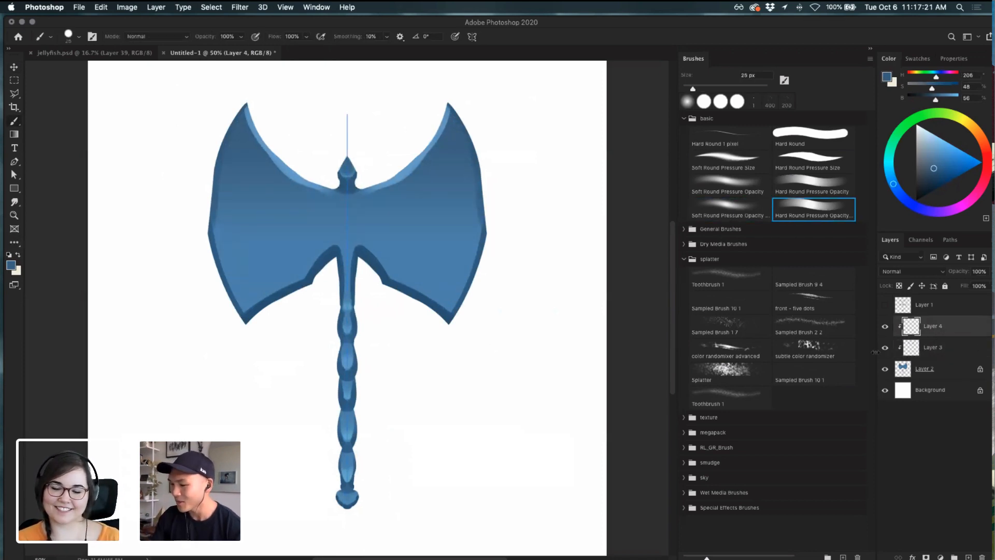
{"action": "key", "text": "e"}
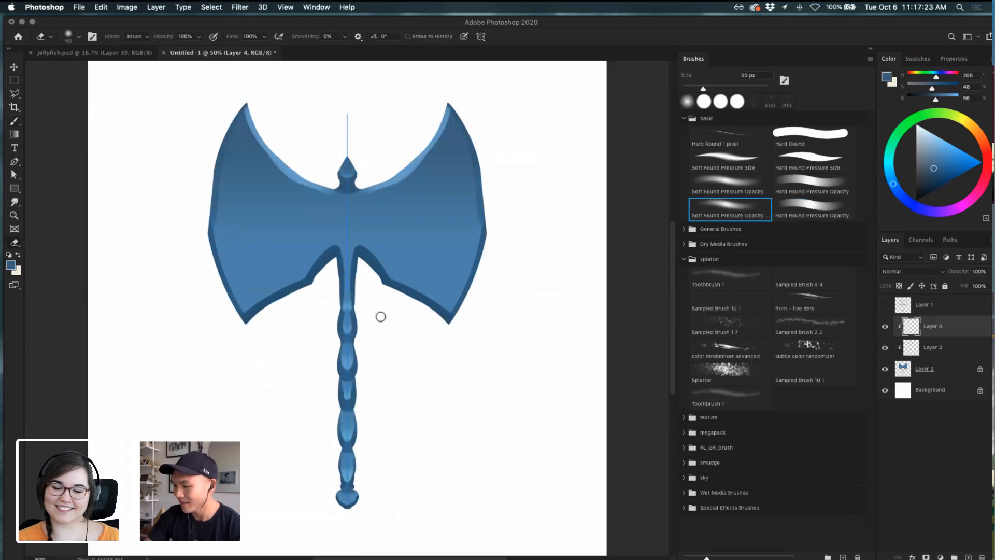
{"action": "key", "text": "period"}
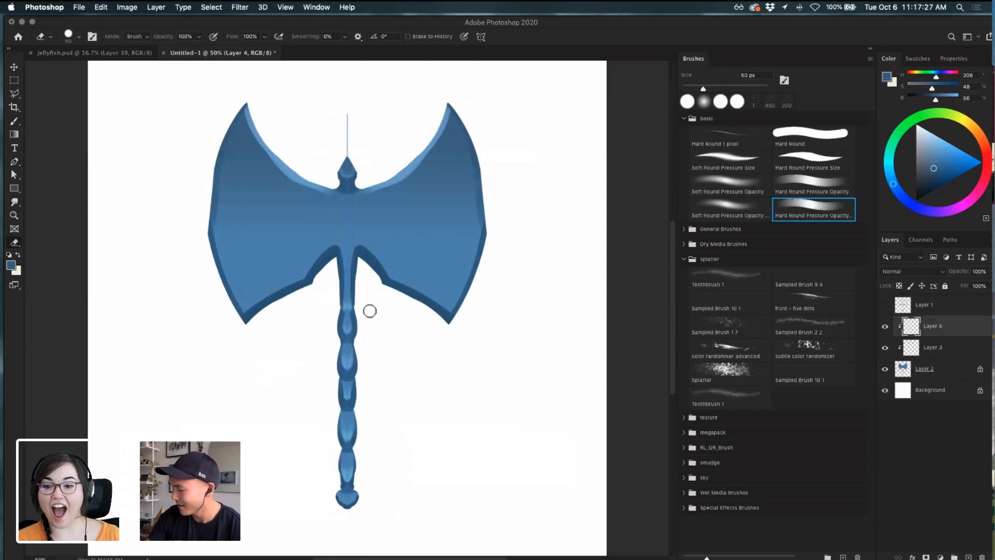
{"action": "left_click", "coordinate": [937, 348]}
{"action": "key", "text": "BackSpace"}
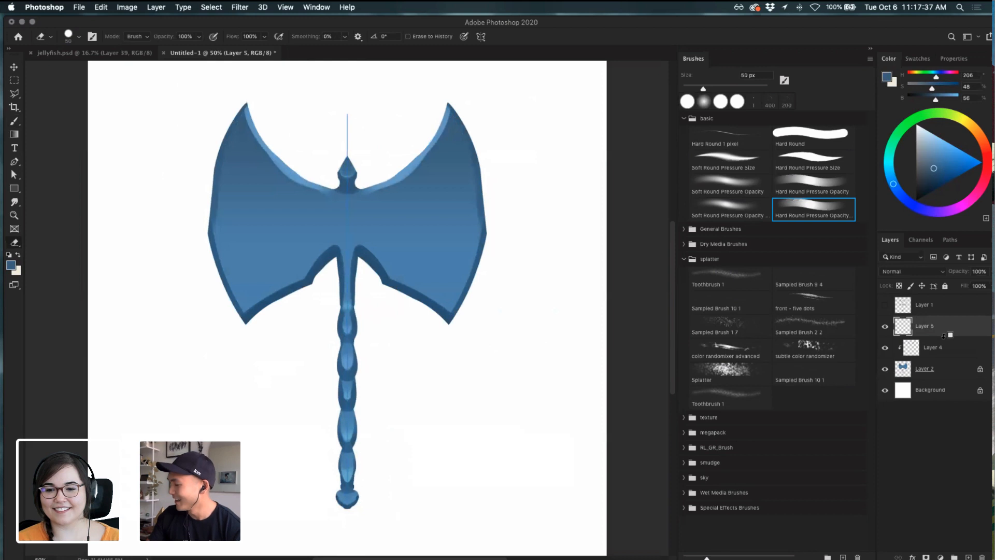
- Add a new layer clipped to the axe and set a near-white blue of hue 206, saturation 8, brightness 97
{"action": "left_click", "coordinate": [968, 557]}
{"action": "left_click", "coordinate": [921, 129]}
{"action": "key", "text": "b"}
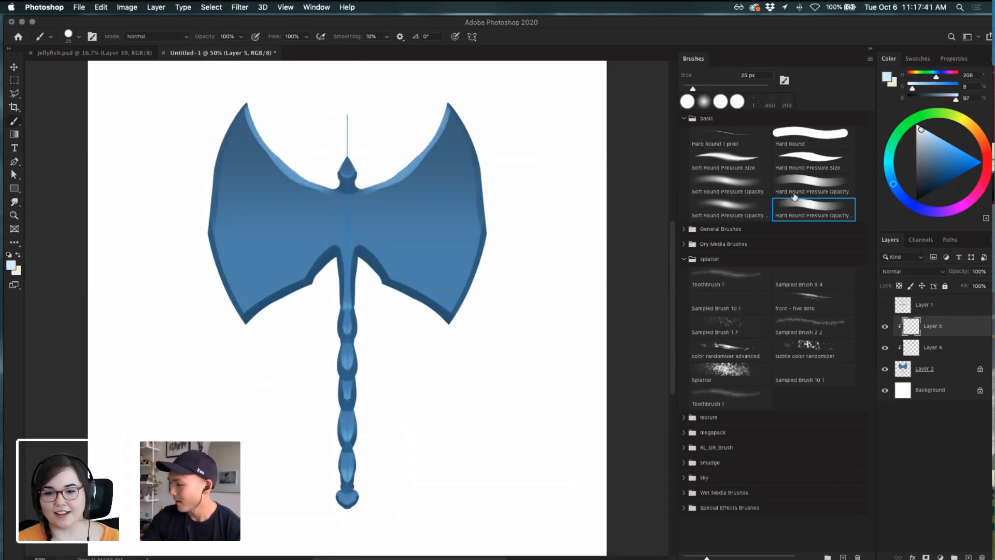
- Paint thin highlights along the blades' concave upper edges with a 6 px Hard Round Pressure Opacity brush, undoing unwanted strokes
{"action": "left_click", "coordinate": [805, 162]}
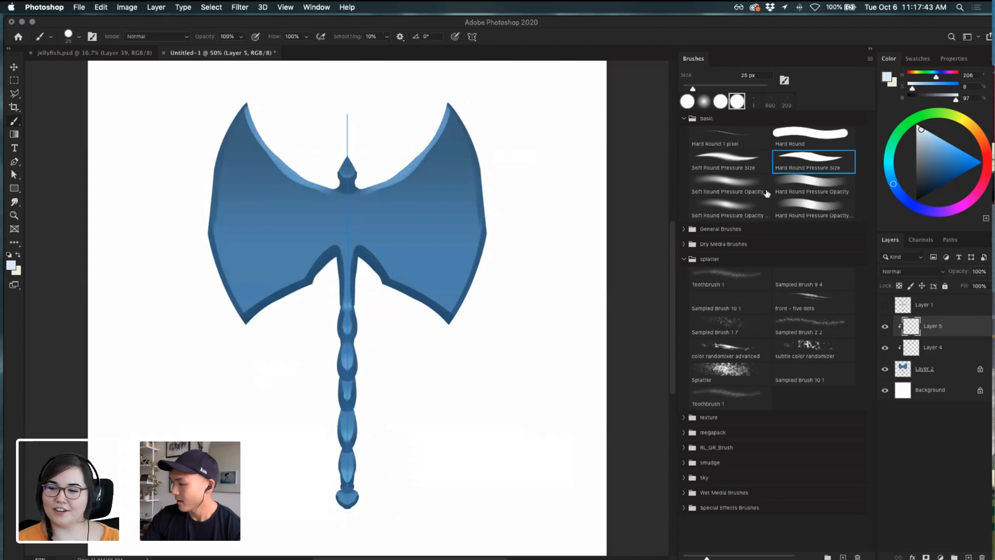
{"action": "left_click", "coordinate": [804, 189]}
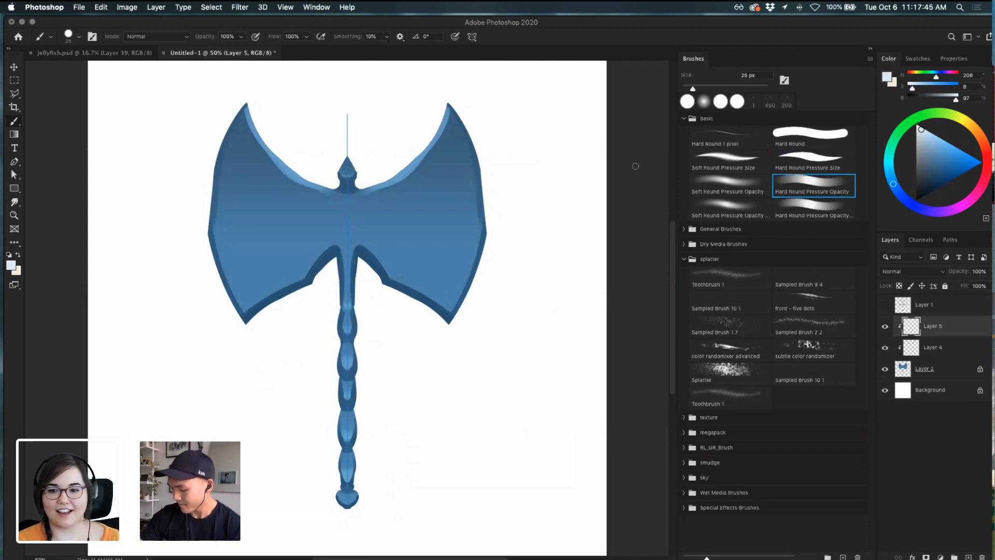
{"action": "key", "text": "bracketleft"}
{"action": "key", "text": "bracketleft"}
{"action": "key", "text": "bracketleft"}
{"action": "key", "text": "bracketleft"}
{"action": "key", "text": "bracketleft"}
{"action": "key", "text": "bracketleft"}
{"action": "key", "text": "bracketleft"}
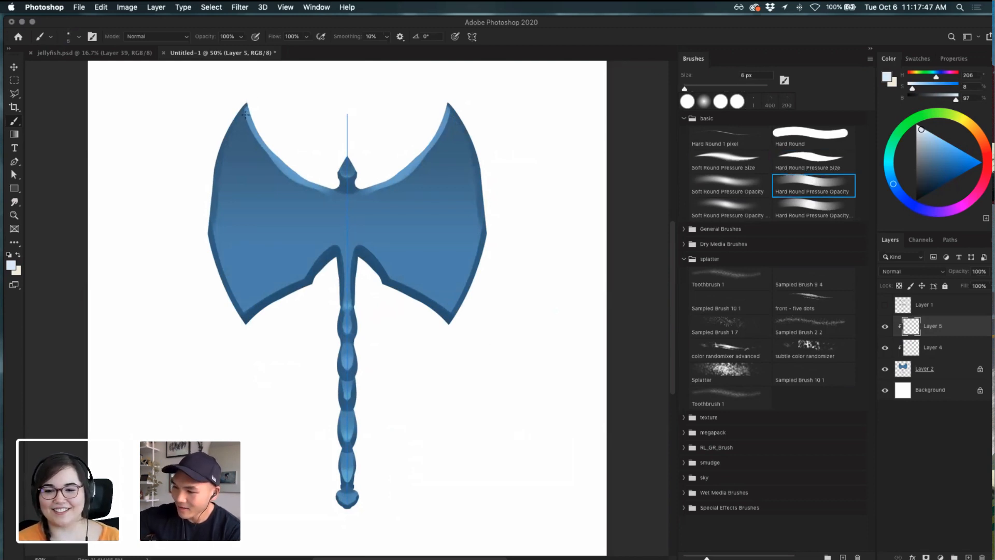
{"action": "left_click_drag", "start_coordinate": [245, 115], "coordinate": [310, 181]}
{"action": "key", "text": "super+z"}
{"action": "key", "text": "super+z"}
{"action": "key", "text": "super+z"}
{"action": "key", "text": "super+z"}
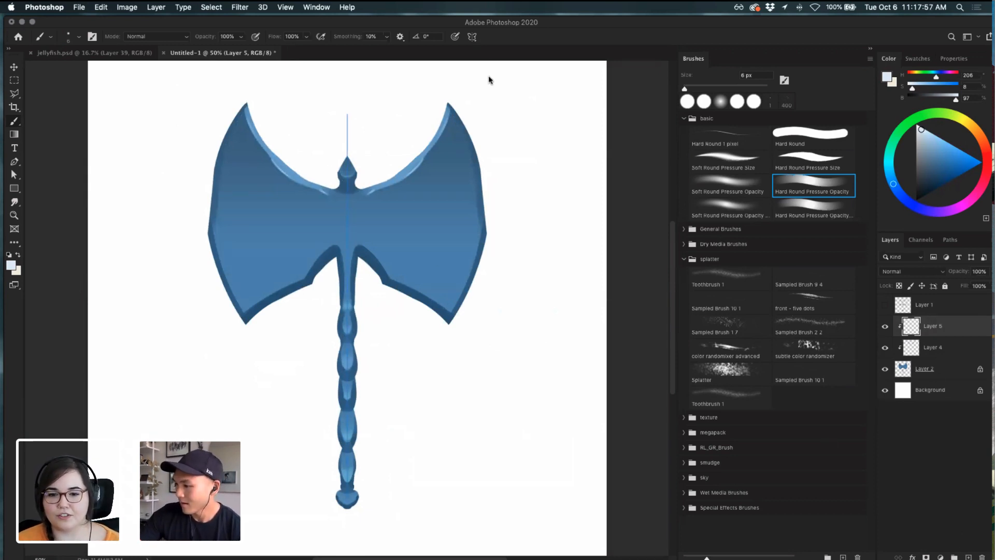
- Turn off paint symmetry and add another new layer clipped to the axe
{"action": "left_click", "coordinate": [471, 37]}
{"action": "left_click", "coordinate": [528, 41]}
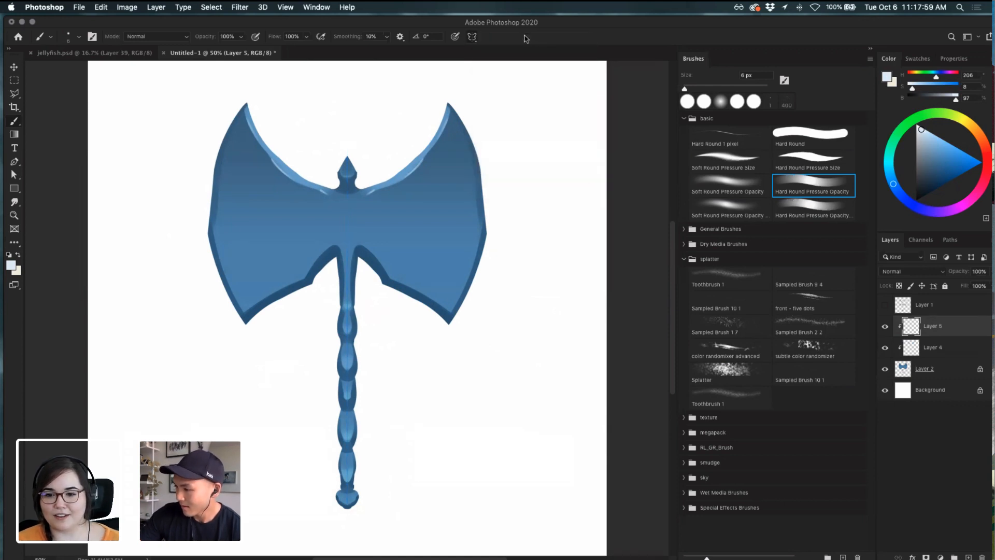
{"action": "left_click", "coordinate": [968, 557]}
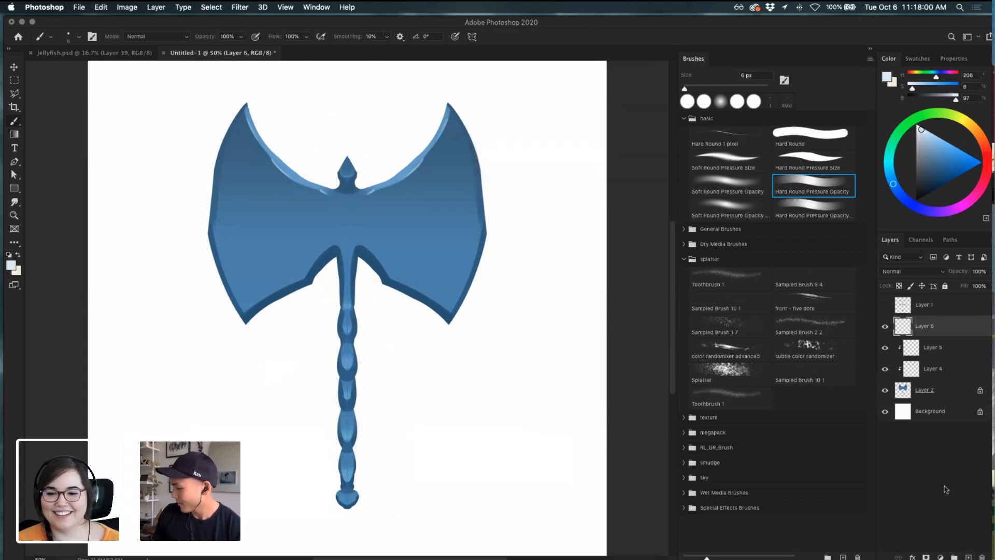
{"action": "left_click", "coordinate": [938, 336], "text": "alt"}
- Paint jagged cracks over the blades and handle in gold, saturation 58 and brightness 64, using a 10 px Hard Round Pressure Size brush
{"action": "left_click", "coordinate": [962, 118]}
{"action": "mouse_move", "coordinate": [937, 164]}
{"action": "left_mouse_down"}
{"action": "mouse_move", "coordinate": [944, 173]}
{"action": "mouse_move", "coordinate": [941, 165]}
{"action": "left_mouse_up"}
{"action": "left_click", "coordinate": [970, 125]}
{"action": "left_click", "coordinate": [943, 165]}
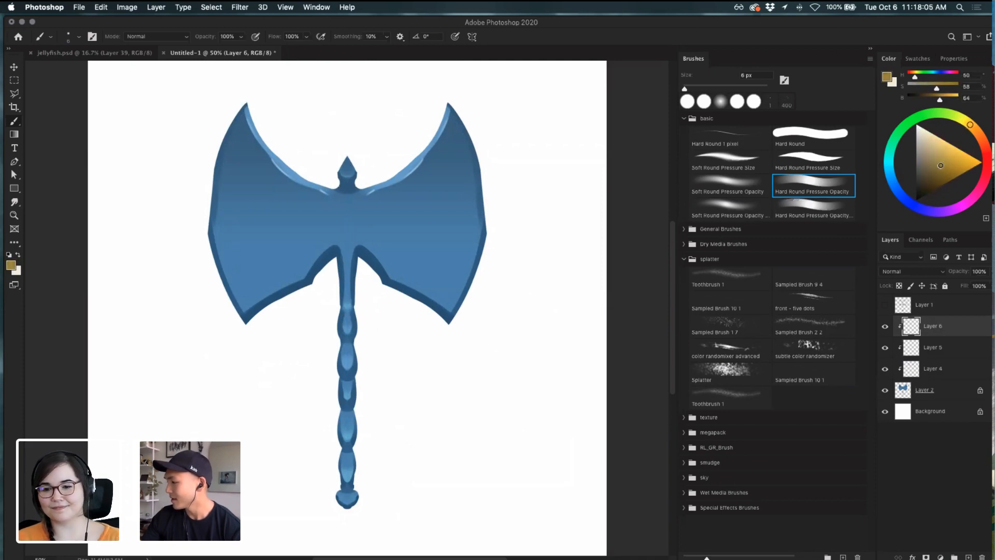
{"action": "left_click_drag", "start_coordinate": [279, 158], "coordinate": [273, 182]}
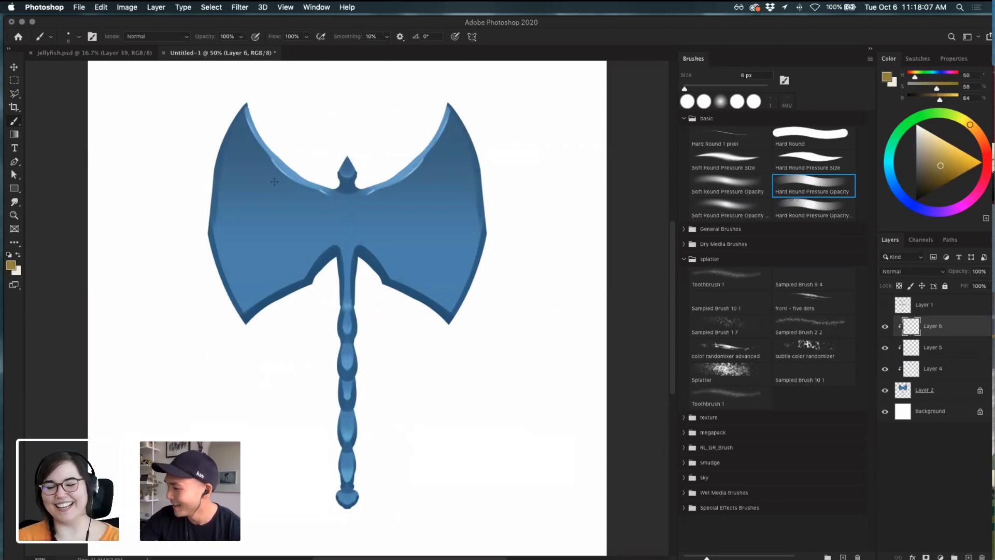
{"action": "left_click", "coordinate": [820, 161]}
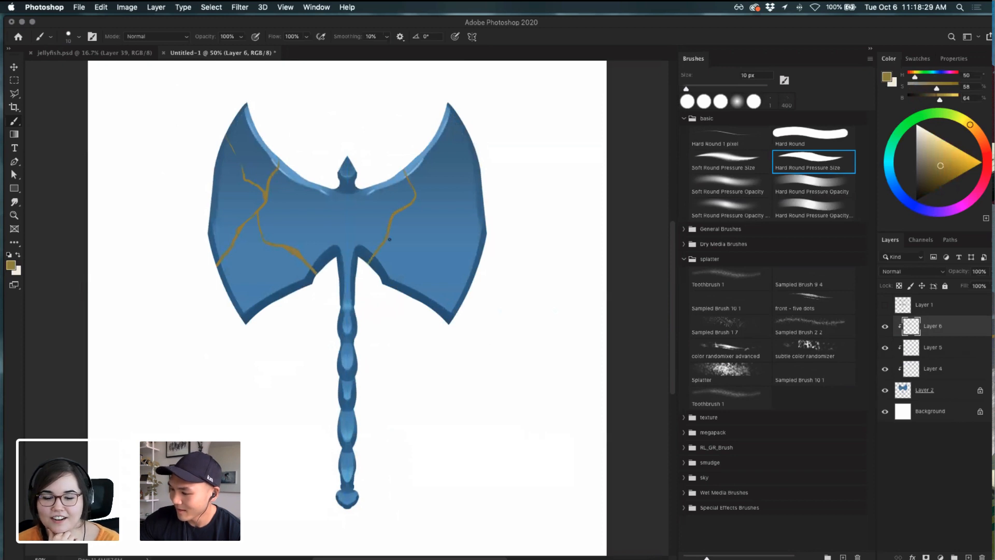
{"action": "key", "text": "super+z"}
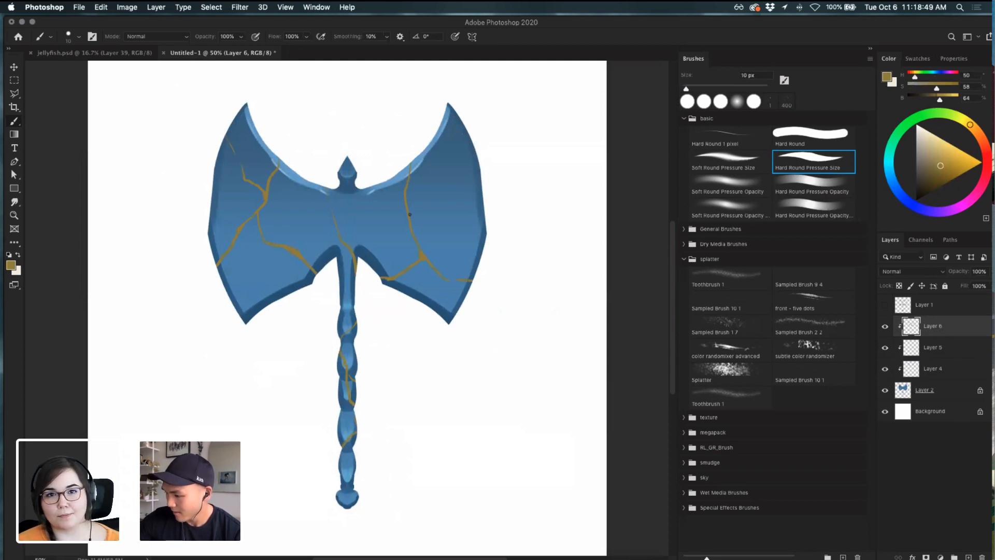
- Add branching gold cracks toward the outer edge of the right blade and near the blades' centre, undoing a stray stroke
{"action": "left_click_drag", "start_coordinate": [409, 214], "coordinate": [475, 150]}
{"action": "key", "text": "super+z"}
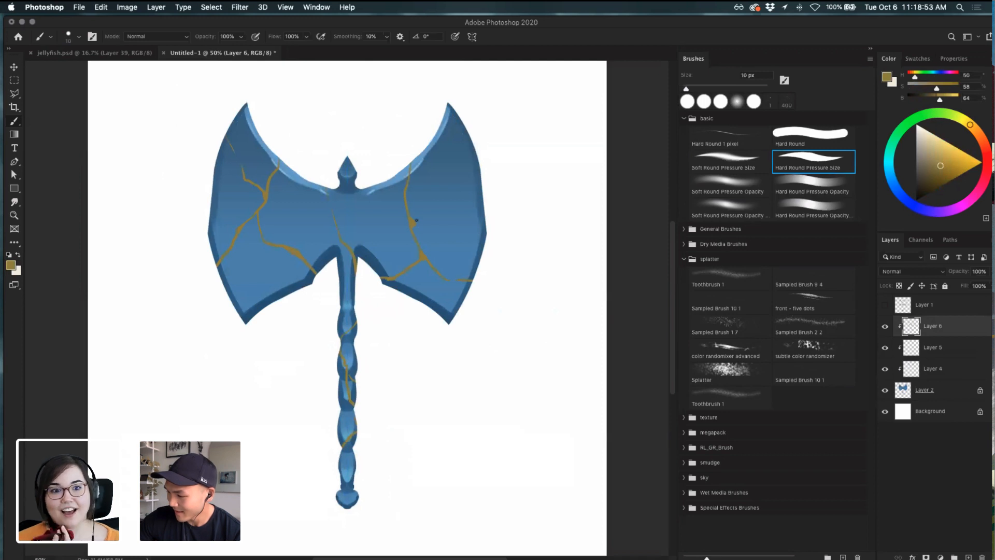
{"action": "left_click_drag", "start_coordinate": [454, 213], "coordinate": [506, 193]}
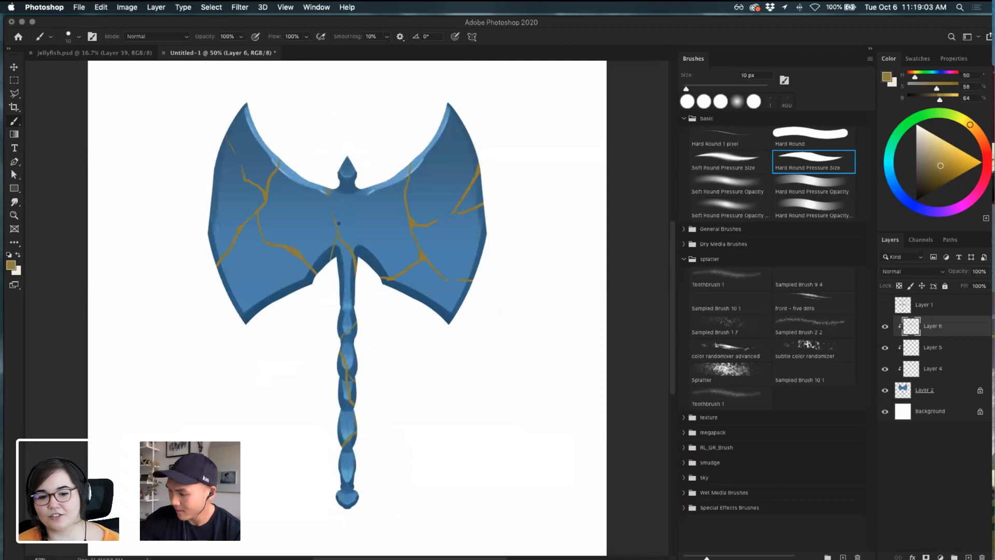
- Lock the transparent pixels of the crack layer and choose the Soft Round Pressure Opacity brush
{"action": "left_click", "coordinate": [900, 286]}
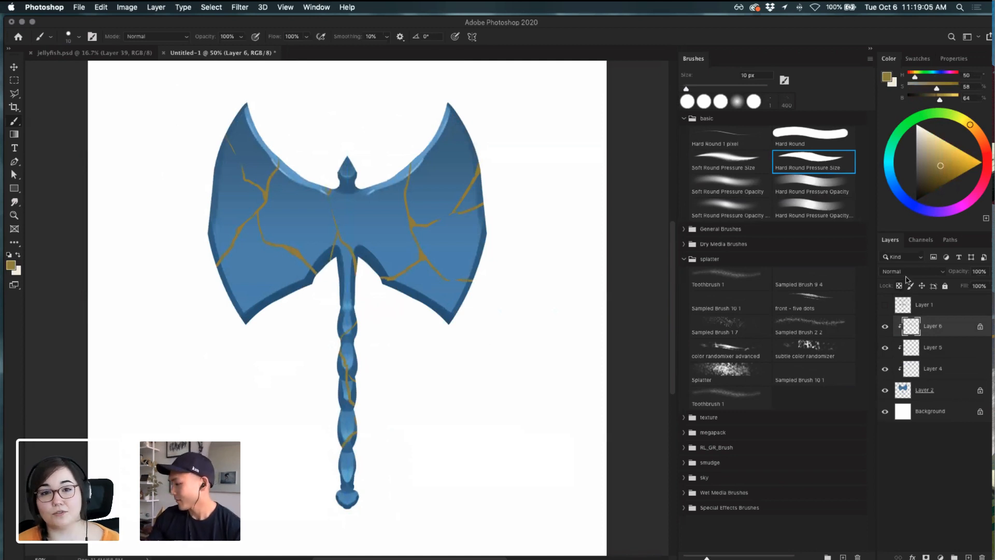
{"action": "left_click_drag", "start_coordinate": [941, 165], "coordinate": [934, 146]}
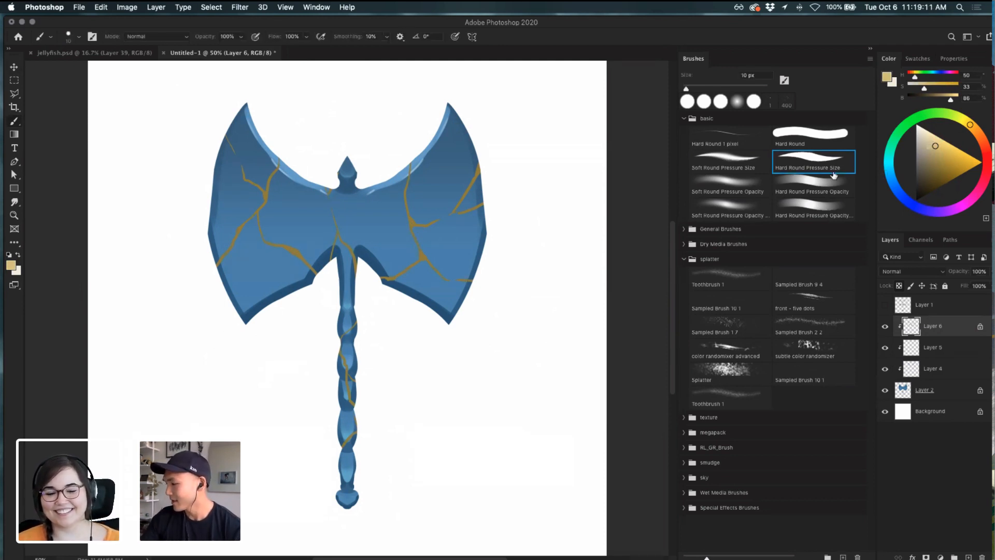
{"action": "left_click", "coordinate": [740, 190]}
- Choose a muted darker gold, saturation 40 and brightness 55, and enlarge the soft brush to 60 px
{"action": "left_click_drag", "start_coordinate": [942, 172], "coordinate": [930, 166]}
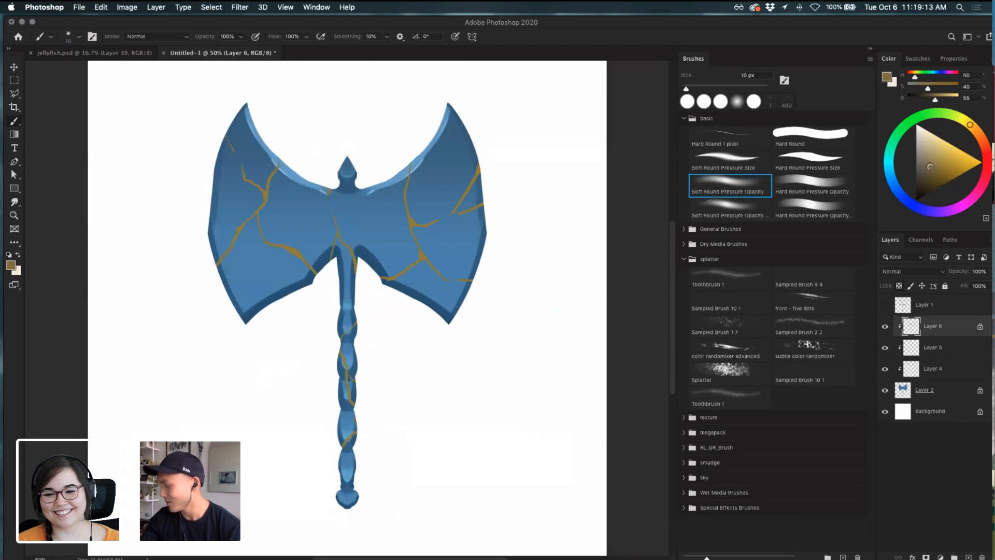
{"action": "key", "text": "bracketright"}
{"action": "key", "text": "bracketright"}
{"action": "key", "text": "bracketright"}
{"action": "key", "text": "bracketright"}
{"action": "key", "text": "bracketright"}
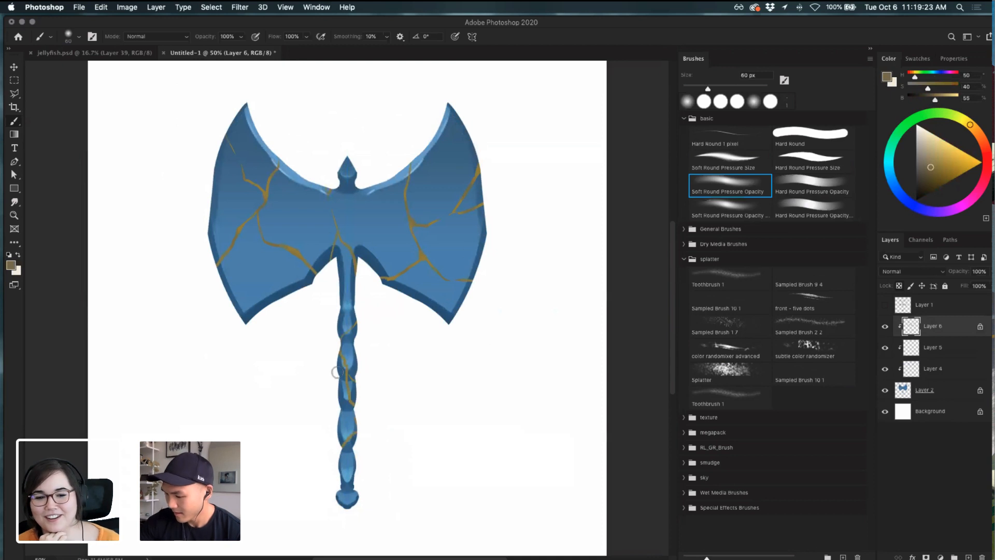
- Pick a pale gold, saturation 27 and brightness 92, and switch to the second Hard Round Pressure Opacity brush at 25 px
{"action": "left_click_drag", "start_coordinate": [932, 137], "coordinate": [936, 140]}
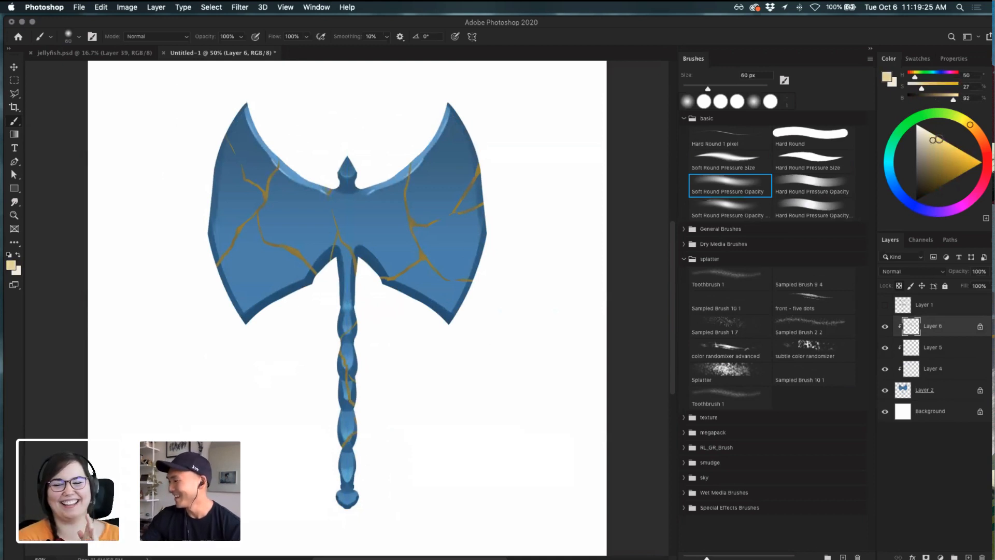
{"action": "left_click", "coordinate": [812, 184]}
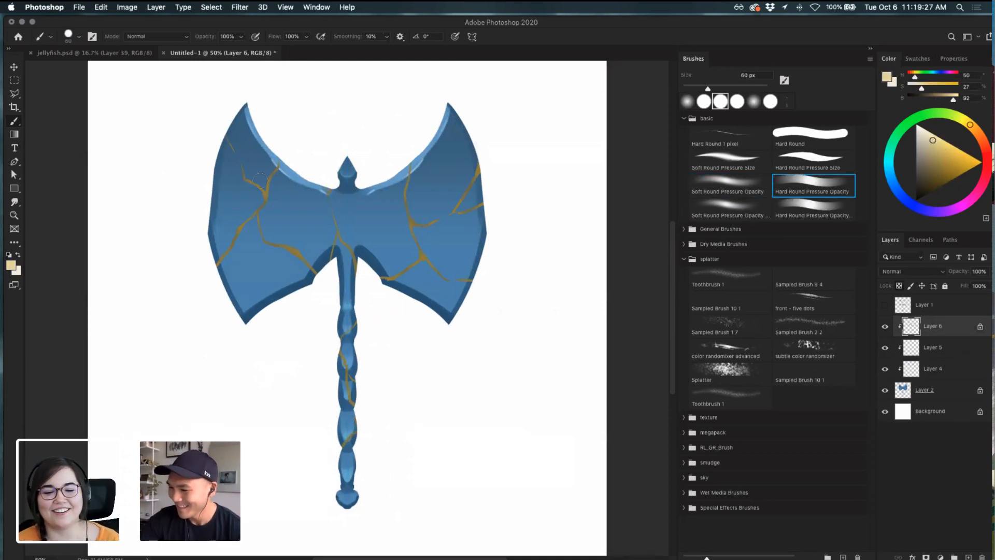
{"action": "left_click_drag", "start_coordinate": [259, 185], "coordinate": [267, 168]}
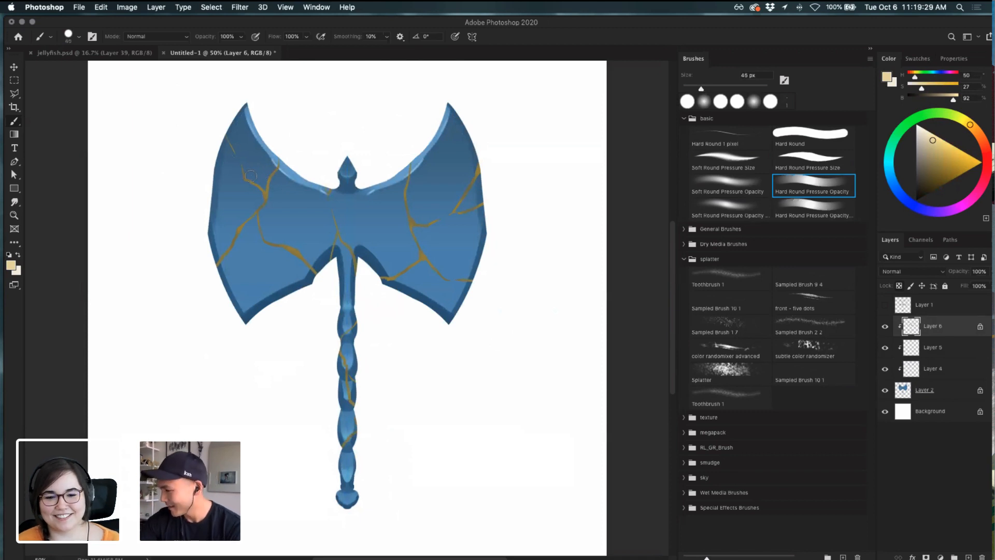
{"action": "left_click", "coordinate": [819, 220]}
{"action": "key", "text": "bracketleft"}
{"action": "key", "text": "bracketleft"}
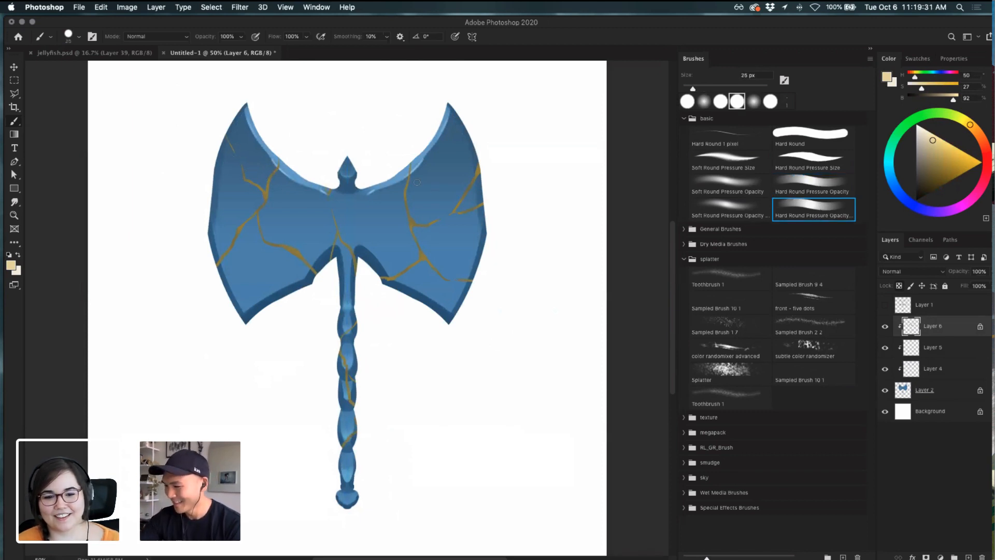
- Paint pale gold highlights along the cracks on both blades with the brush at 30 px, undoing unwanted strokes
{"action": "left_click_drag", "start_coordinate": [431, 191], "coordinate": [412, 187]}
{"action": "key", "text": "super+z"}
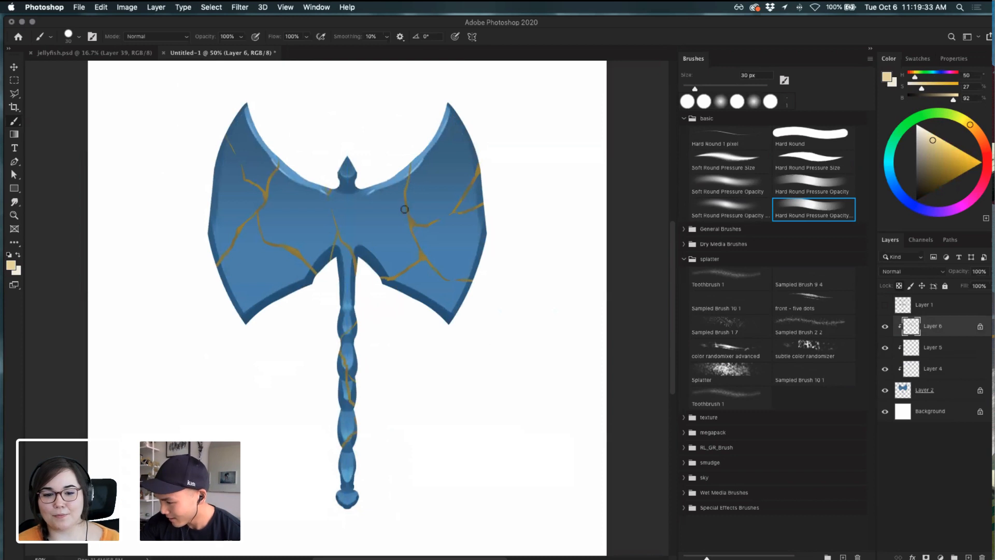
{"action": "mouse_move", "coordinate": [264, 198]}
{"action": "left_mouse_down"}
{"action": "mouse_move", "coordinate": [276, 167]}
{"action": "mouse_move", "coordinate": [265, 191]}
{"action": "left_mouse_up"}
{"action": "key", "text": "super+z"}
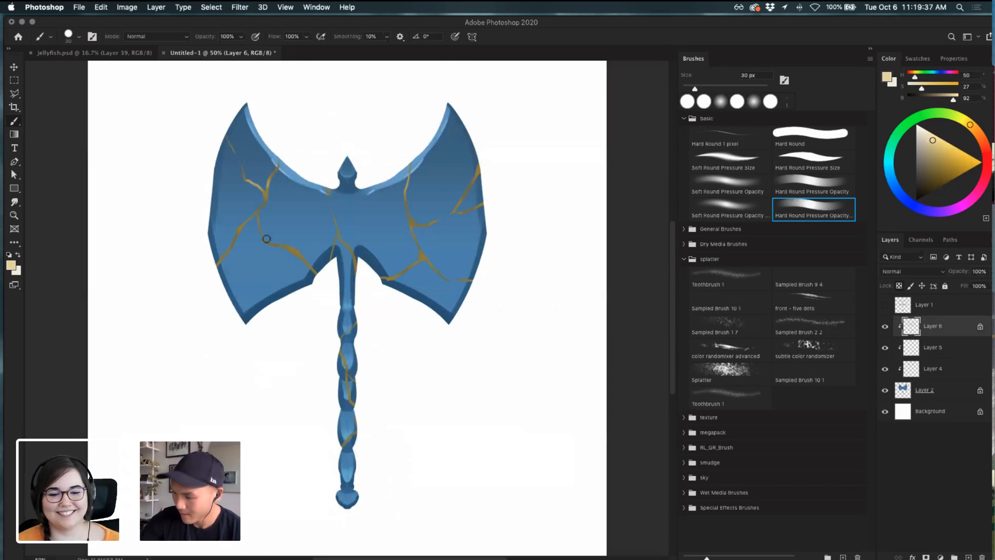
{"action": "left_click_drag", "start_coordinate": [232, 240], "coordinate": [224, 254]}
{"action": "key", "text": "super+z"}
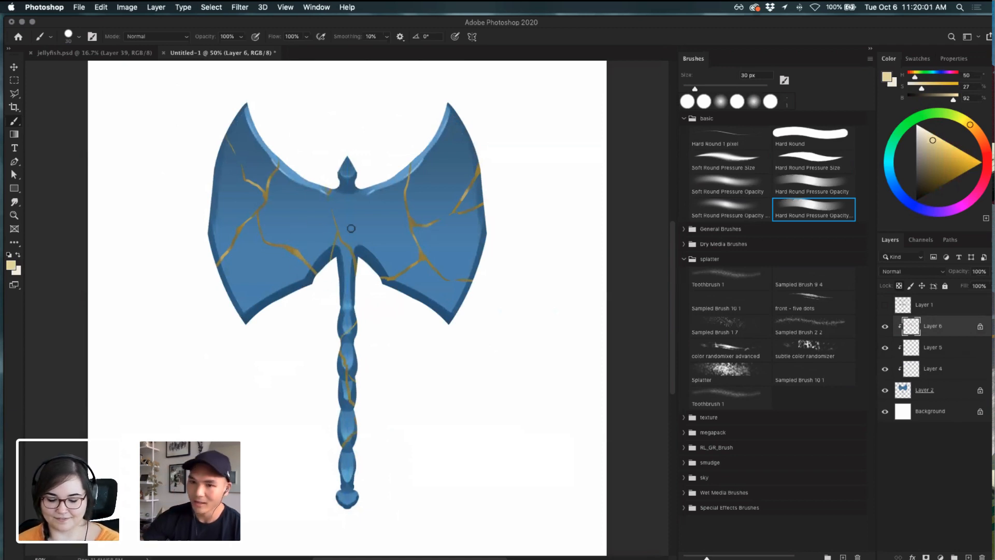
{"action": "key", "text": "super+z"}
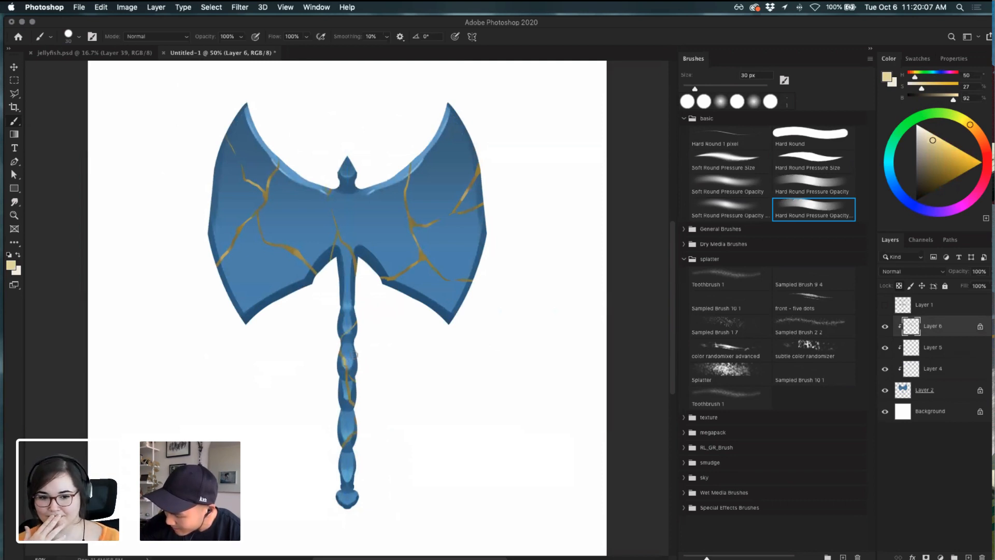
- Undo the last highlight strokes on the handle's cracks
{"action": "key", "text": "super+plus"}
{"action": "key", "text": "super+plus"}
{"action": "left_click_drag", "start_coordinate": [382, 366], "coordinate": [411, 315]}
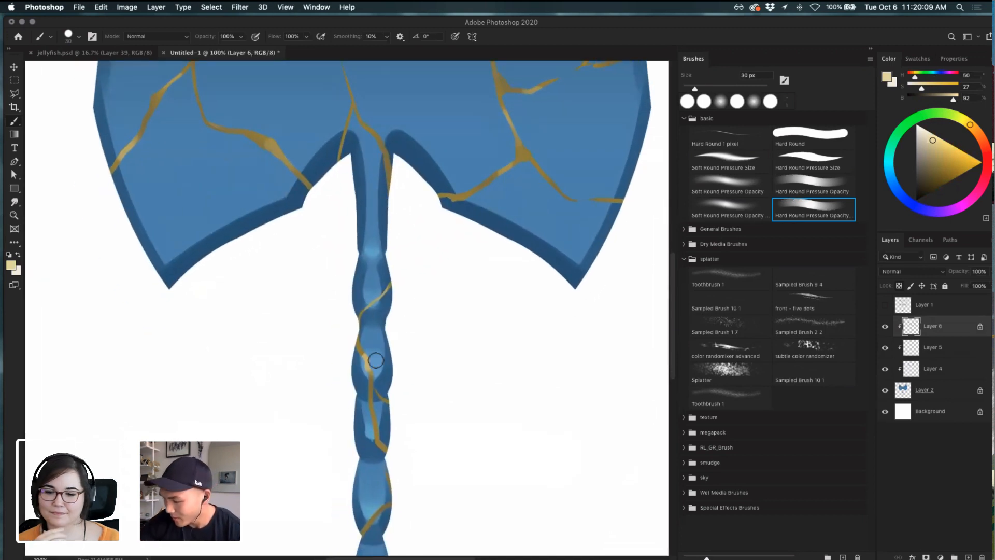
{"action": "key", "text": "super+z"}
{"action": "key", "text": "super+z"}
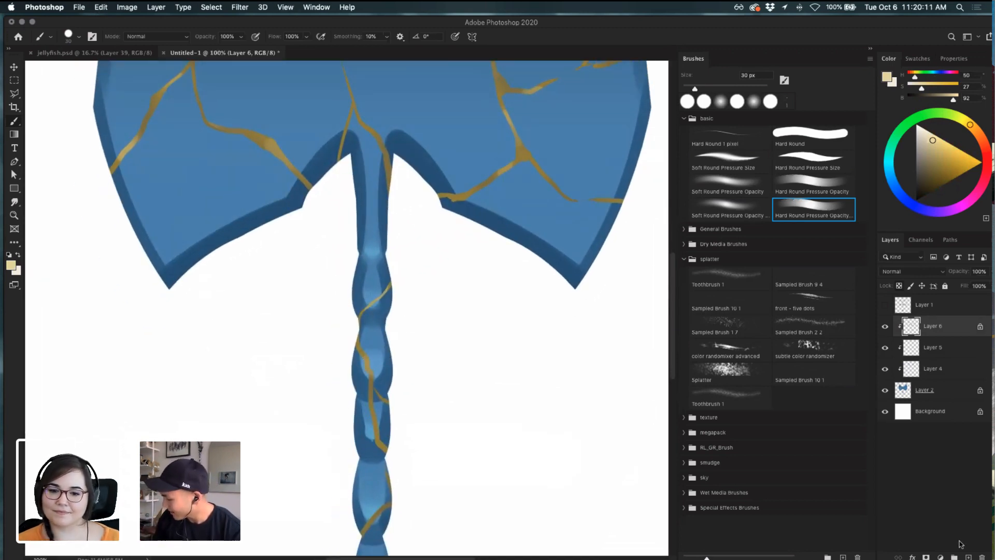
- Add a new layer above the cracks, release it from the clipping mask, and reselect the crack layer
{"action": "left_click", "coordinate": [968, 557]}
{"action": "left_click", "coordinate": [947, 337], "text": "alt"}
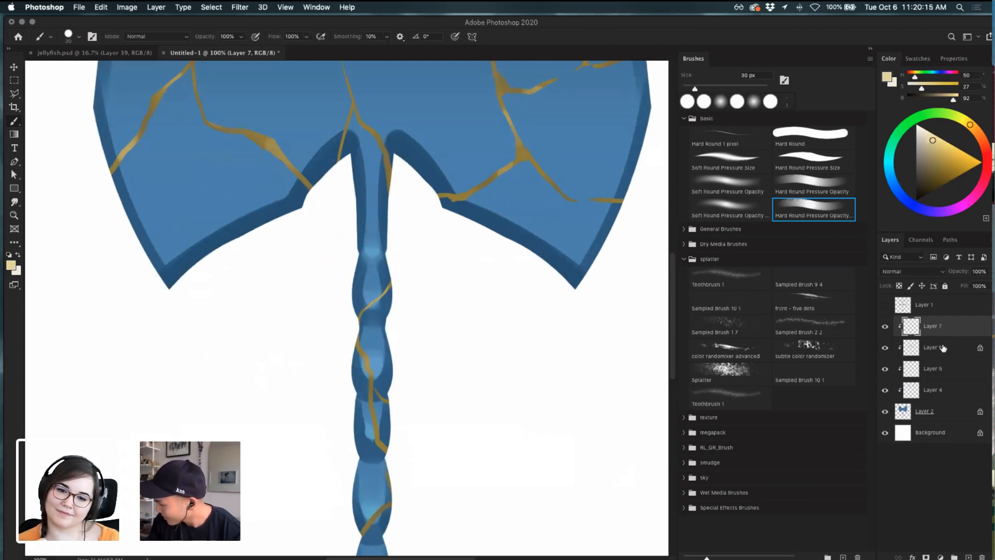
{"action": "left_click", "coordinate": [952, 337], "text": "alt"}
{"action": "left_click", "coordinate": [948, 350]}
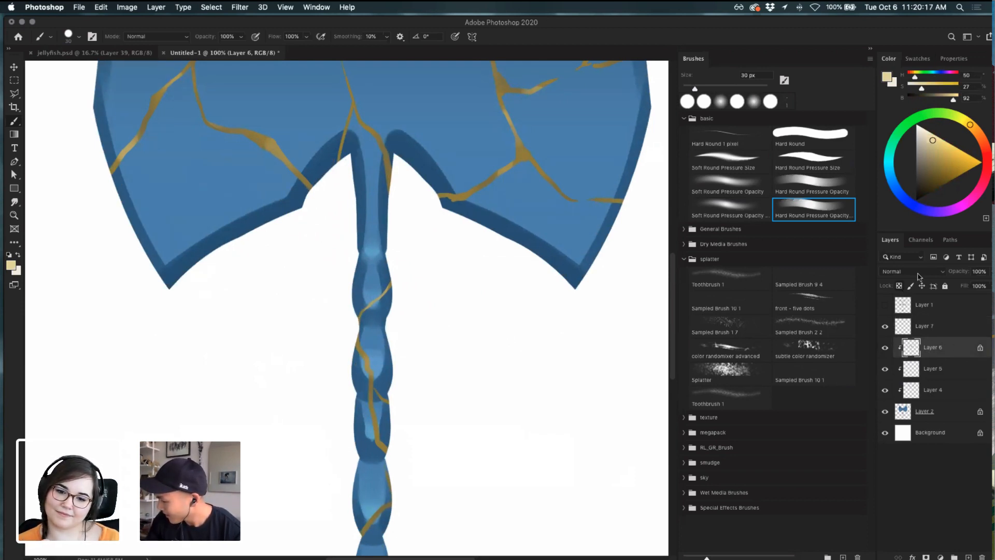
- Highlight the handle's upper crack and blend it with sampled golds using the second Soft Round Pressure Opacity brush at 30 px
{"action": "mouse_move", "coordinate": [384, 342]}
{"action": "left_mouse_down"}
{"action": "mouse_move", "coordinate": [363, 360]}
{"action": "mouse_move", "coordinate": [392, 328]}
{"action": "left_mouse_up"}
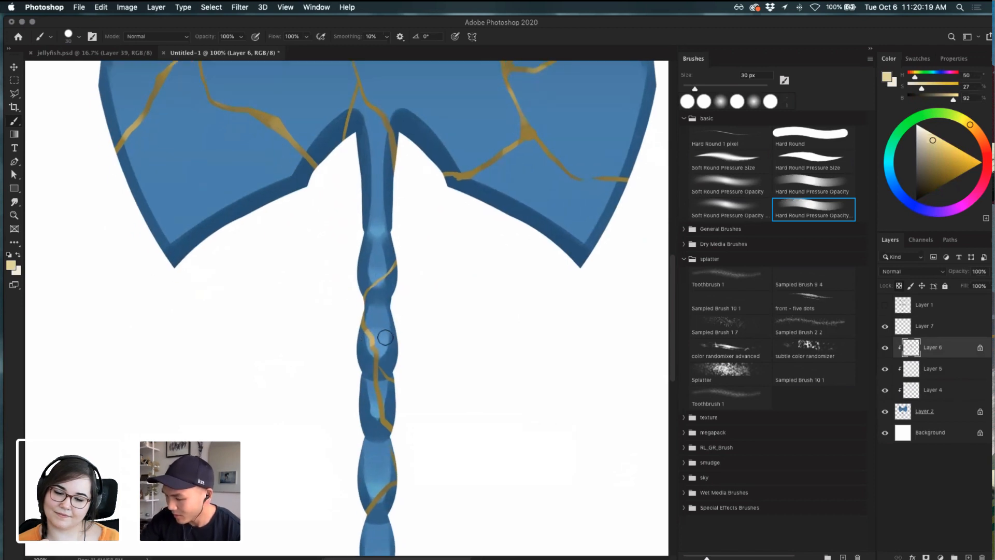
{"action": "left_click", "coordinate": [733, 207]}
{"action": "left_click", "coordinate": [371, 336], "text": "alt"}
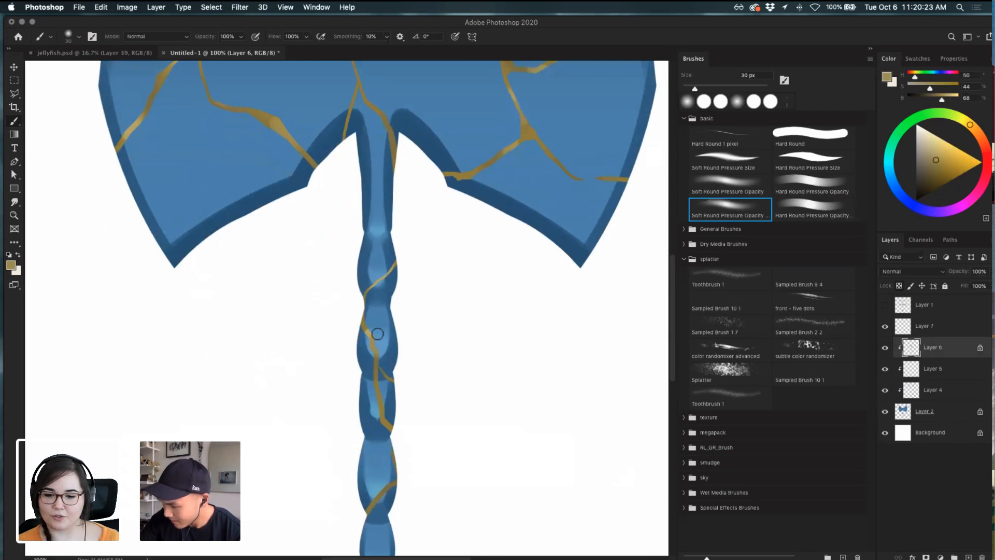
{"action": "mouse_move", "coordinate": [372, 334]}
{"action": "left_mouse_down"}
{"action": "mouse_move", "coordinate": [377, 340]}
{"action": "mouse_move", "coordinate": [416, 306]}
{"action": "left_mouse_up"}
{"action": "left_click", "coordinate": [368, 330], "text": "alt"}
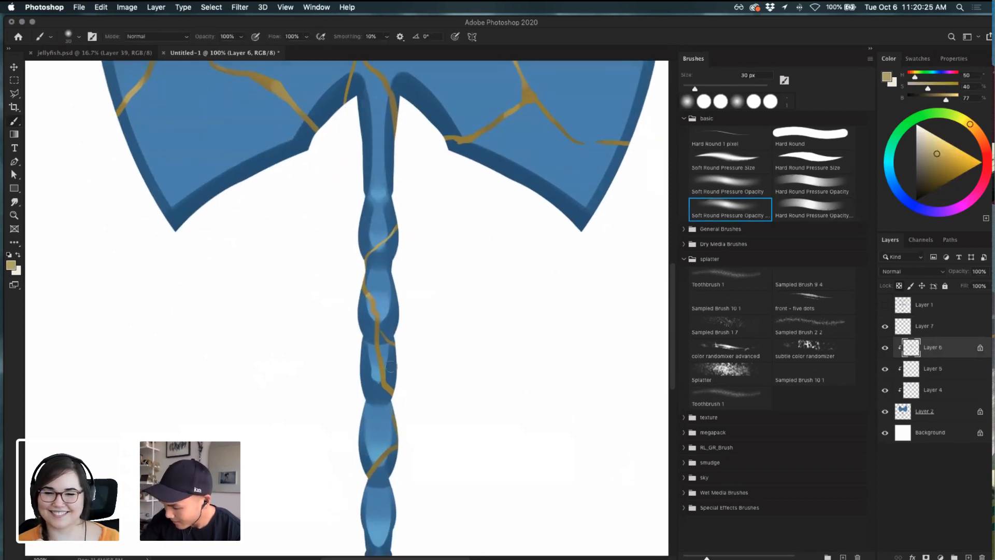
- Highlight the crack lower on the handle with the hard pressure brush, and sample the base gold with the soft brush for blending
{"action": "left_click", "coordinate": [811, 206]}
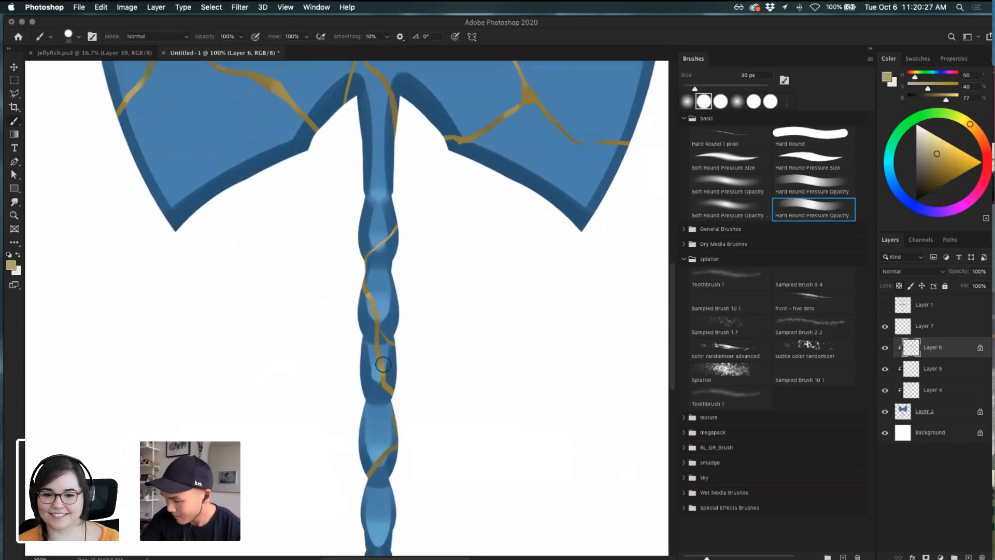
{"action": "key", "text": "i"}
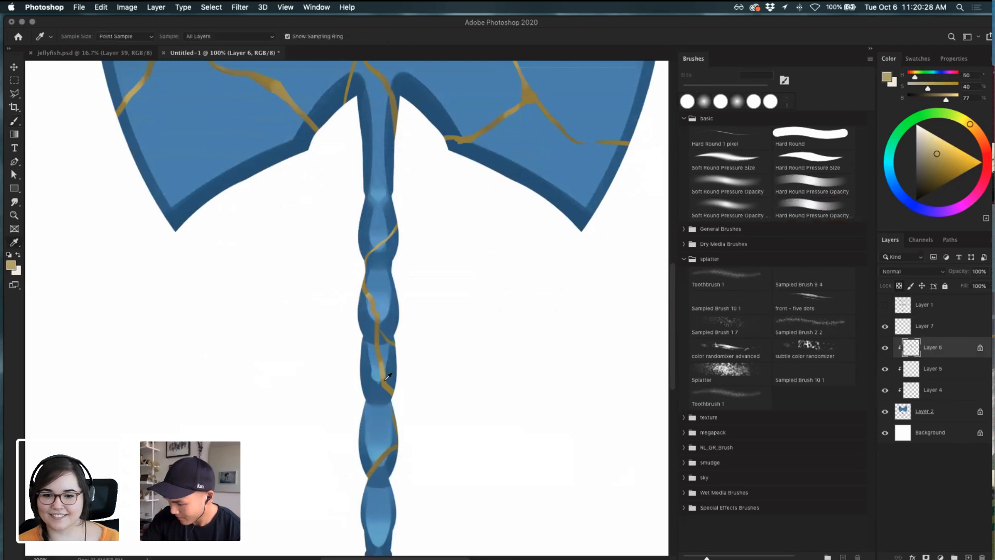
{"action": "left_click", "coordinate": [725, 212]}
{"action": "left_click", "coordinate": [384, 378], "text": "alt"}
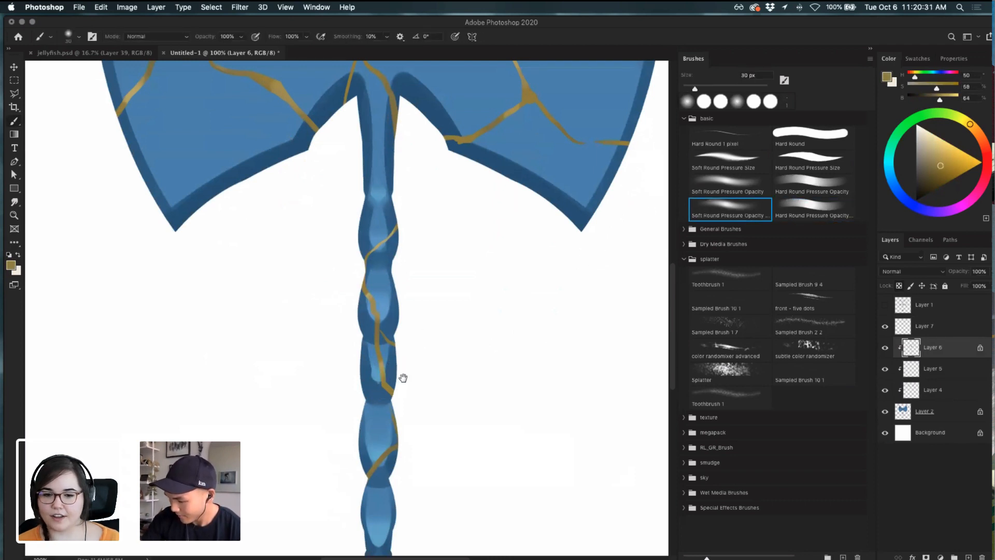
- Sample a highlight gold from the handle and brighten the right blade's and central cracks with Hard Round Pressure Opacity, undoing a stray stroke
{"action": "left_click_drag", "start_coordinate": [403, 378], "coordinate": [413, 302]}
{"action": "key", "text": "i"}
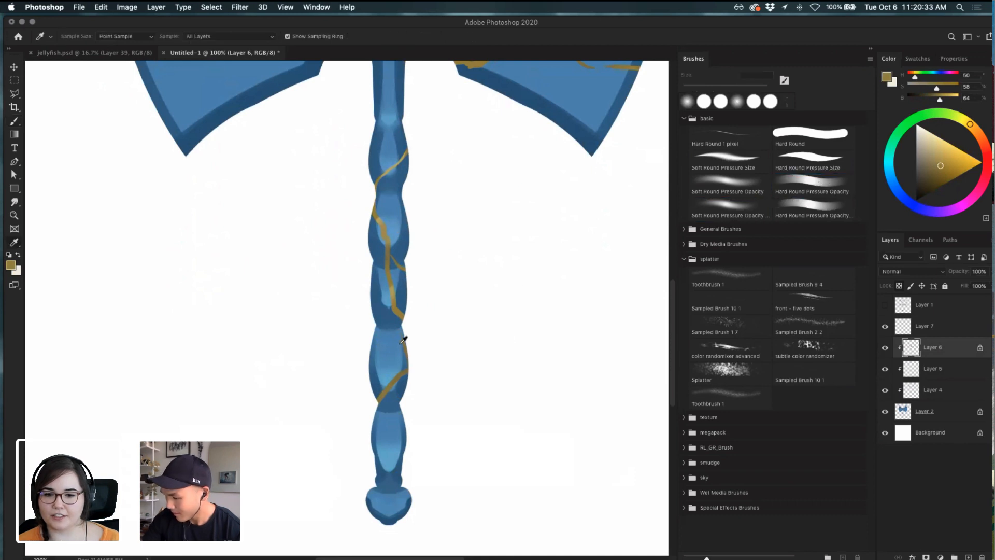
{"action": "left_click", "coordinate": [395, 287]}
{"action": "key", "text": "b"}
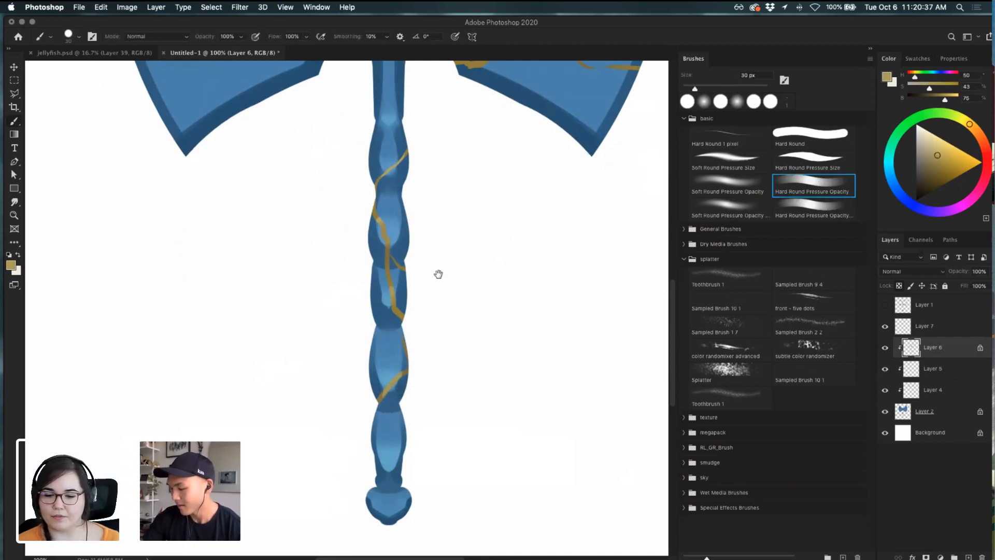
{"action": "left_click_drag", "start_coordinate": [454, 229], "coordinate": [429, 324]}
{"action": "left_click_drag", "start_coordinate": [446, 248], "coordinate": [399, 415]}
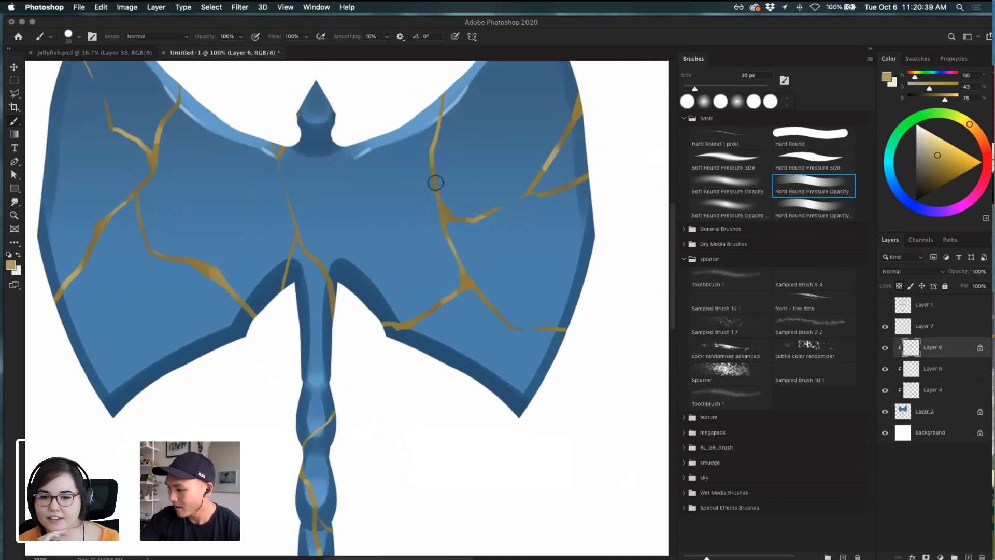
{"action": "left_click_drag", "start_coordinate": [436, 184], "coordinate": [451, 222]}
{"action": "key", "text": "super+z"}
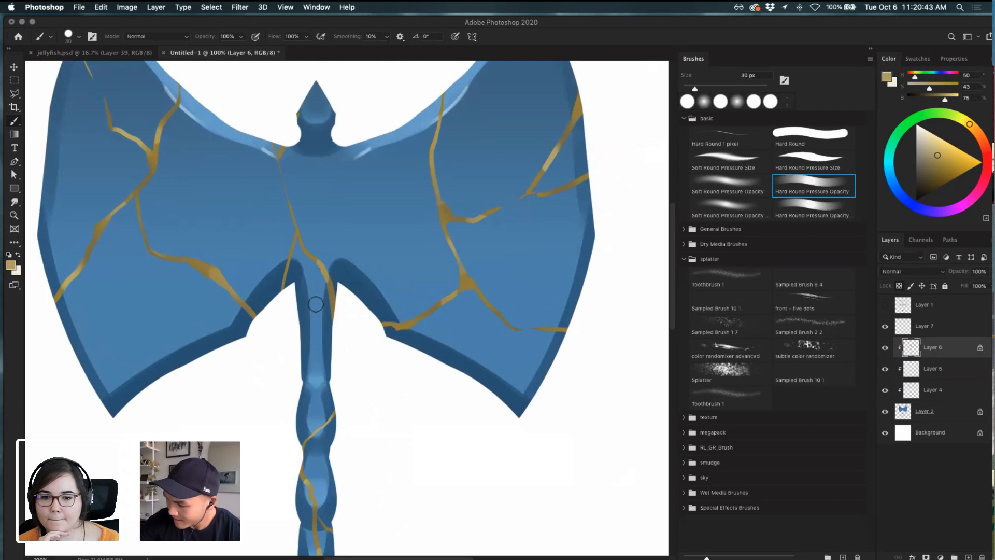
- Shade the left blade's lower crack in dark gold, saturation 54 and brightness 44, with the 30 px Soft Round Pressure Opacity brush
{"action": "left_click", "coordinate": [731, 186]}
{"action": "left_click", "coordinate": [308, 242], "text": "alt"}
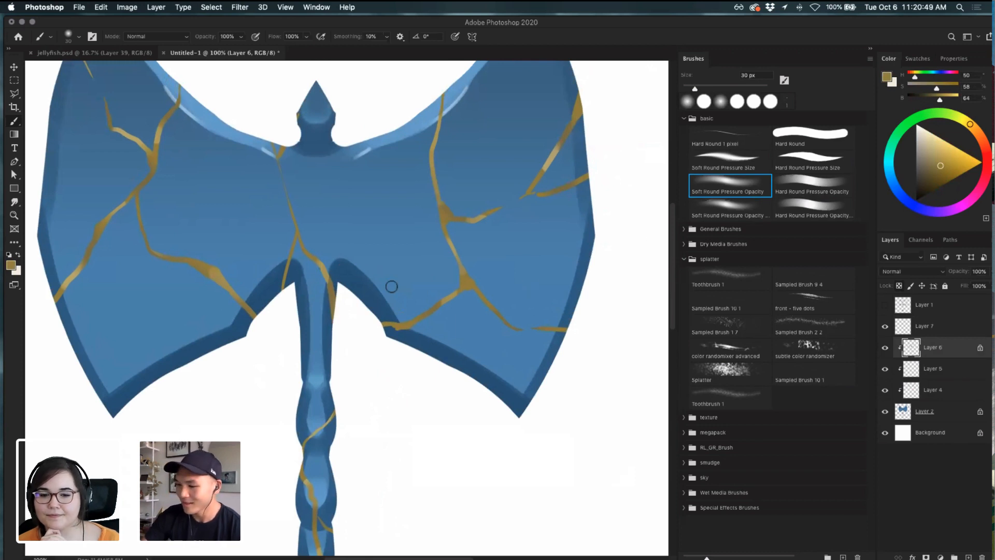
{"action": "left_click", "coordinate": [11, 265]}
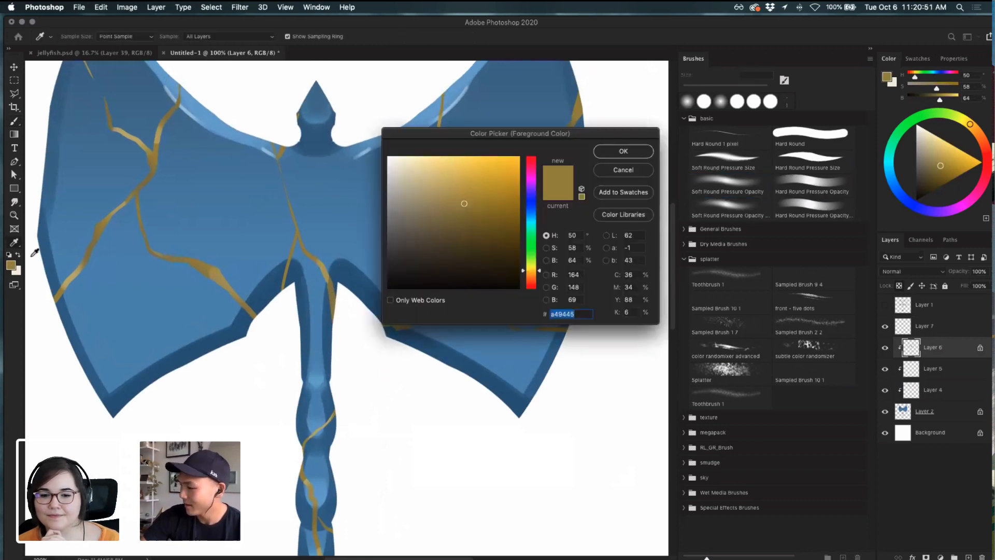
{"action": "left_click", "coordinate": [460, 229]}
{"action": "key", "text": "Return"}
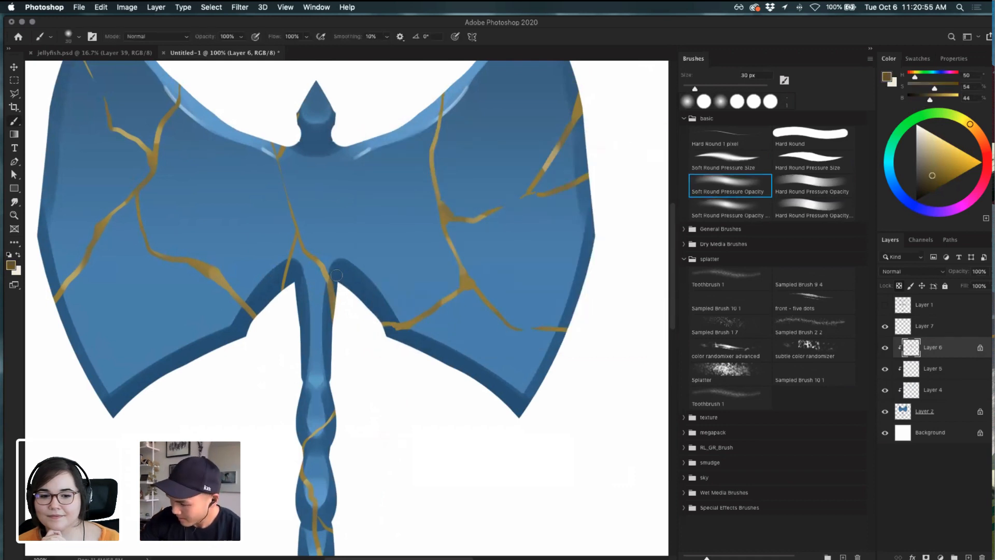
{"action": "scroll", "coordinate": [344, 237], "scroll_direction": "left", "scroll_amount": 5}
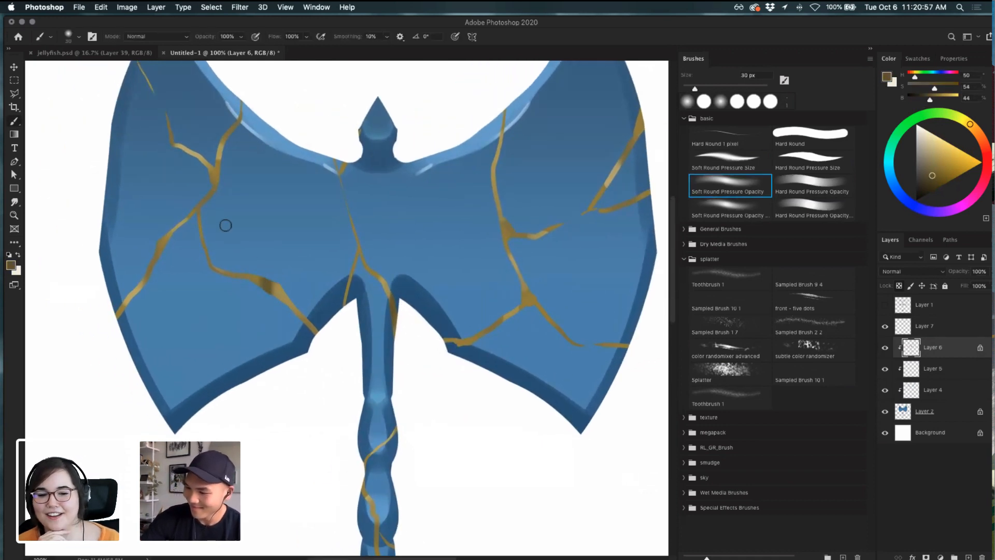
{"action": "scroll", "coordinate": [231, 169], "scroll_direction": "up", "scroll_amount": 3}
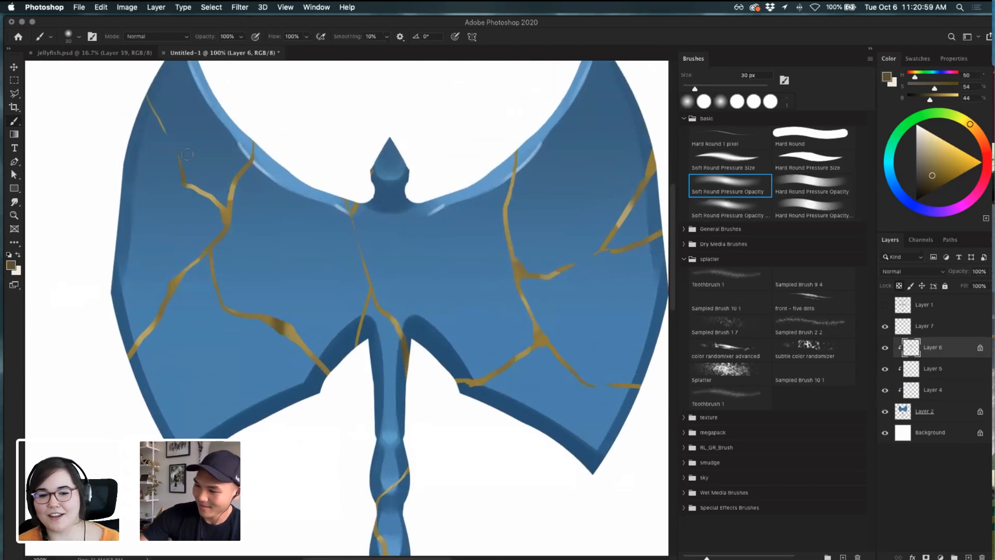
- Paint soft dark gold shading into the cracks along the handle
{"action": "scroll", "coordinate": [378, 224], "scroll_direction": "down", "scroll_amount": 5}
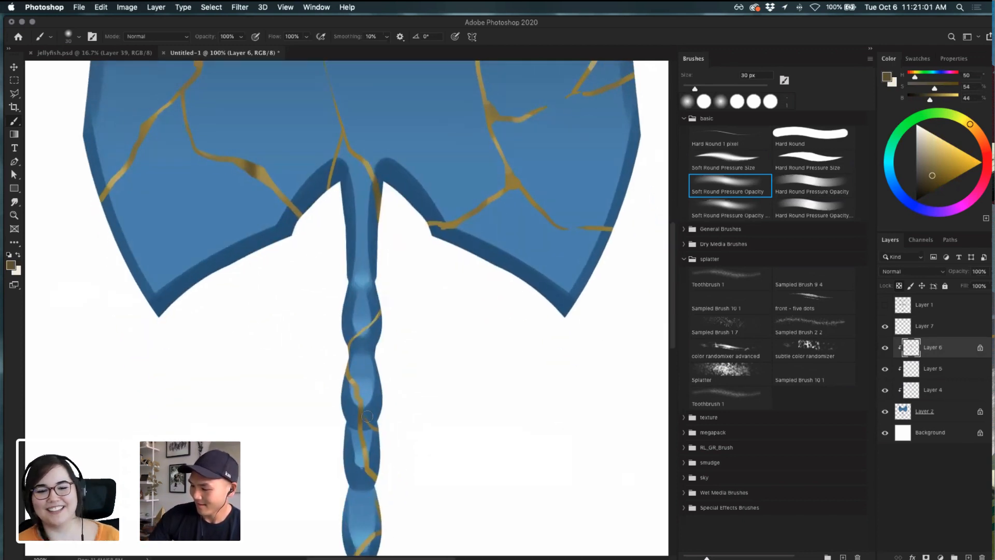
{"action": "scroll", "coordinate": [418, 389], "scroll_direction": "down", "scroll_amount": 3}
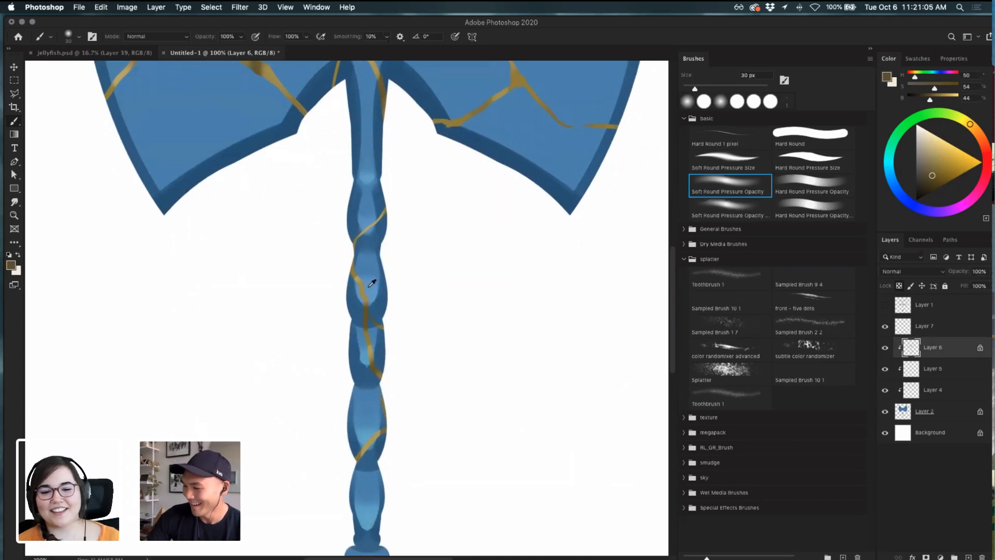
{"action": "key", "text": "i"}
{"action": "scroll", "coordinate": [399, 366], "scroll_direction": "down", "scroll_amount": 2}
{"action": "key", "text": "b"}
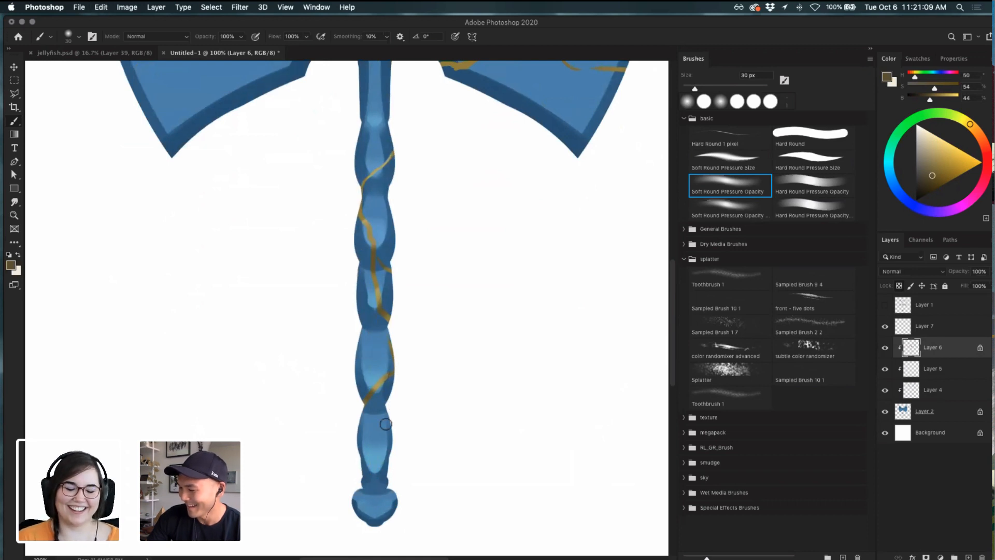
- Sample gold tones from the right blade's cracks and blend soft shading into its lower and outer branches
{"action": "scroll", "coordinate": [399, 383], "scroll_direction": "up", "scroll_amount": 9}
{"action": "scroll", "coordinate": [399, 390], "scroll_direction": "up", "scroll_amount": 2}
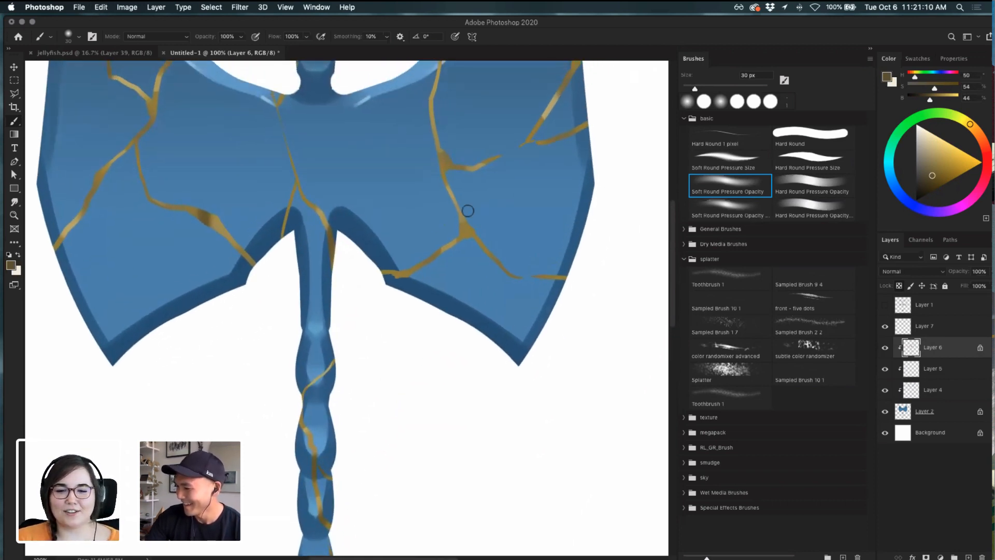
{"action": "left_click", "coordinate": [413, 267], "text": "alt"}
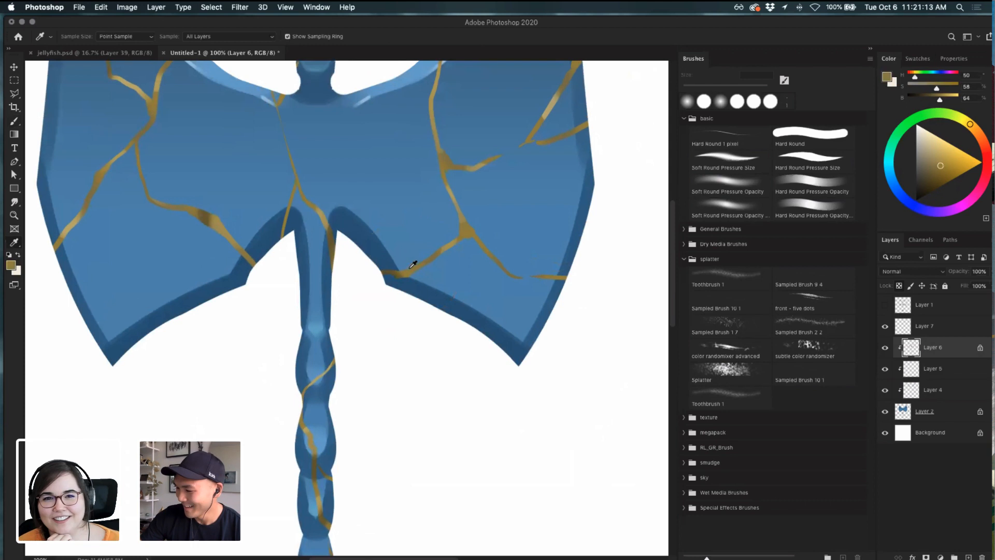
{"action": "left_click", "coordinate": [401, 269], "text": "alt"}
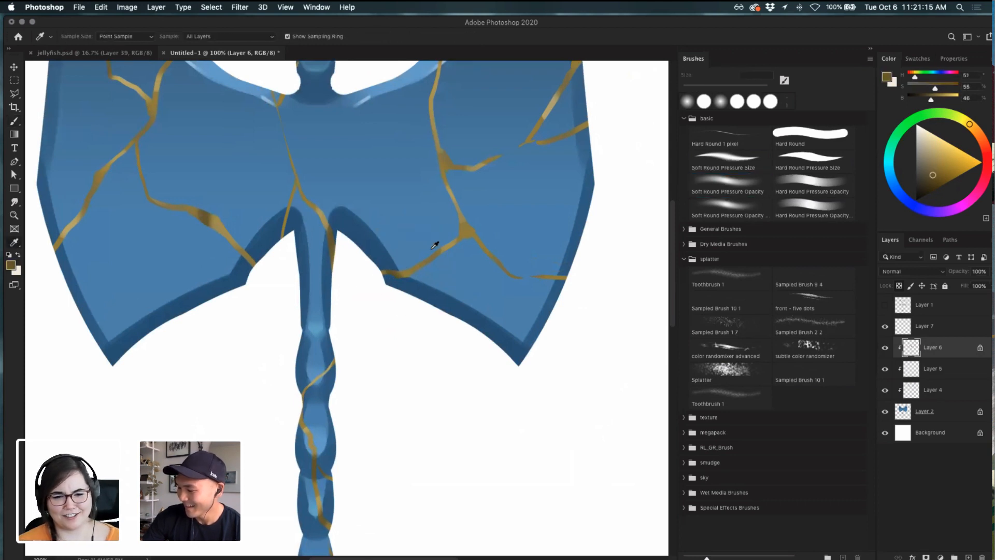
{"action": "left_click", "coordinate": [557, 269], "text": "alt"}
{"action": "left_click_drag", "start_coordinate": [572, 267], "coordinate": [534, 389]}
{"action": "left_click", "coordinate": [173, 334], "text": "alt"}
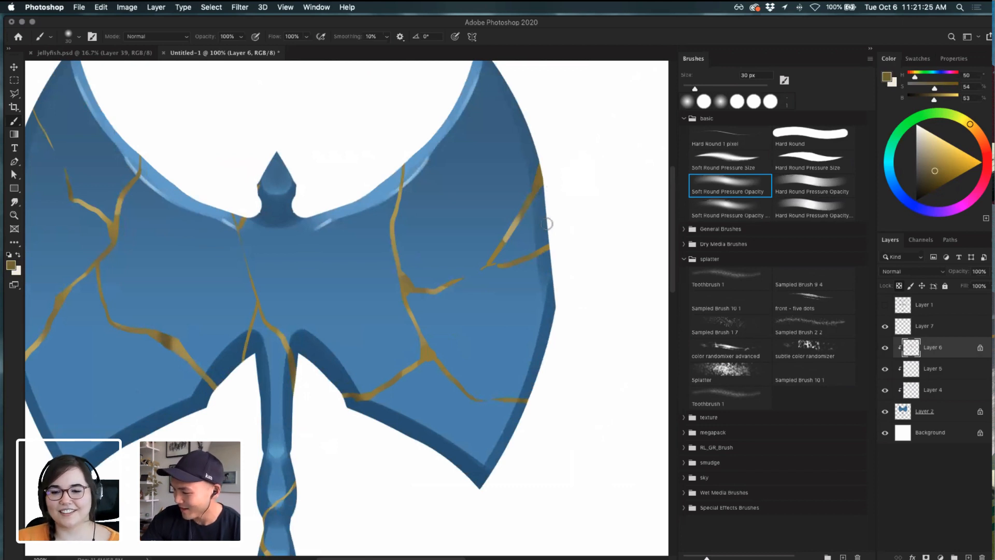
{"action": "left_click", "coordinate": [516, 224], "text": "alt"}
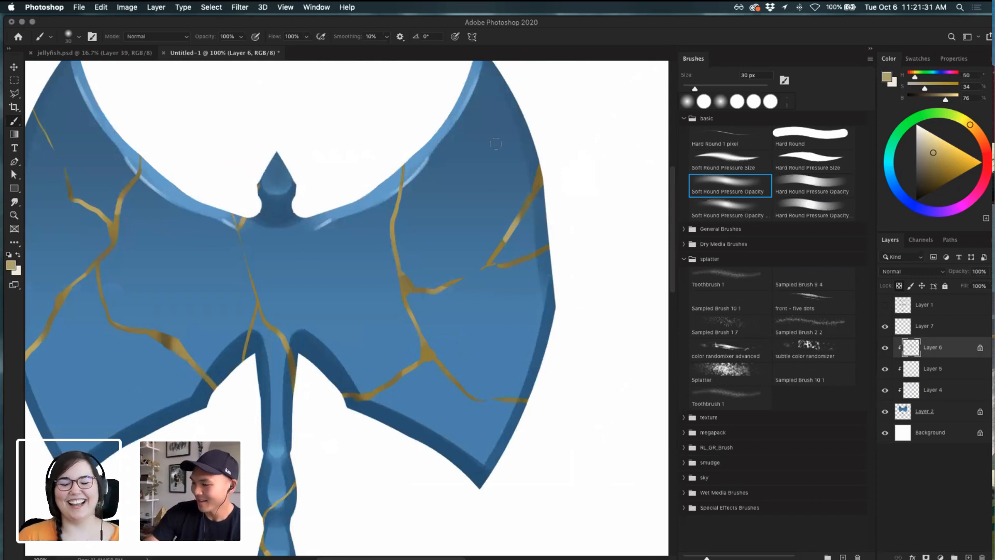
- Sample a dark gold, saturation 54 and brightness 47, and softly shade the end of the left blade's lower crack
{"action": "key", "text": "super+minus"}
{"action": "key", "text": "super+minus"}
{"action": "key", "text": "super+minus"}
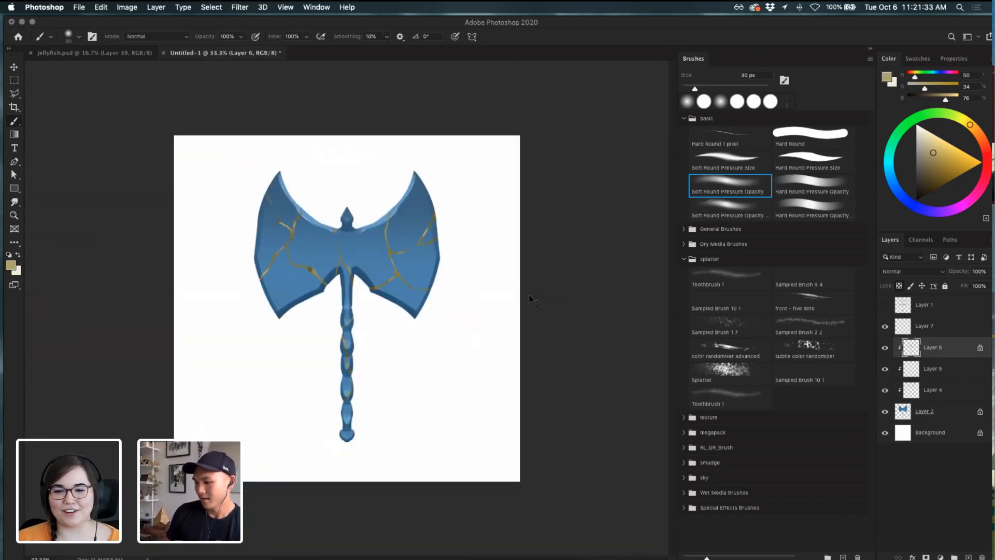
{"action": "key", "text": "super+plus"}
{"action": "key", "text": "super+plus"}
{"action": "left_click", "coordinate": [285, 224], "text": "alt"}
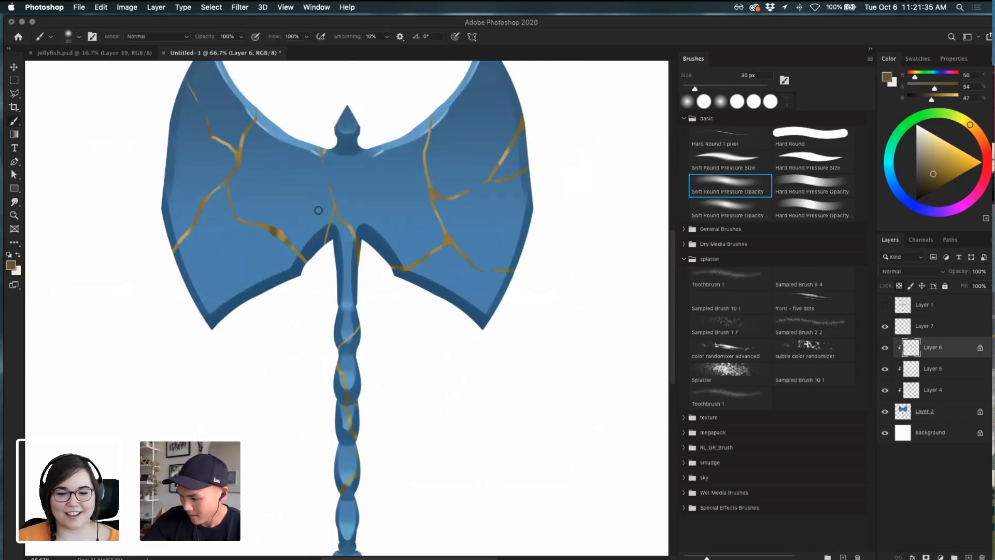
{"action": "left_click_drag", "start_coordinate": [293, 245], "coordinate": [308, 263]}
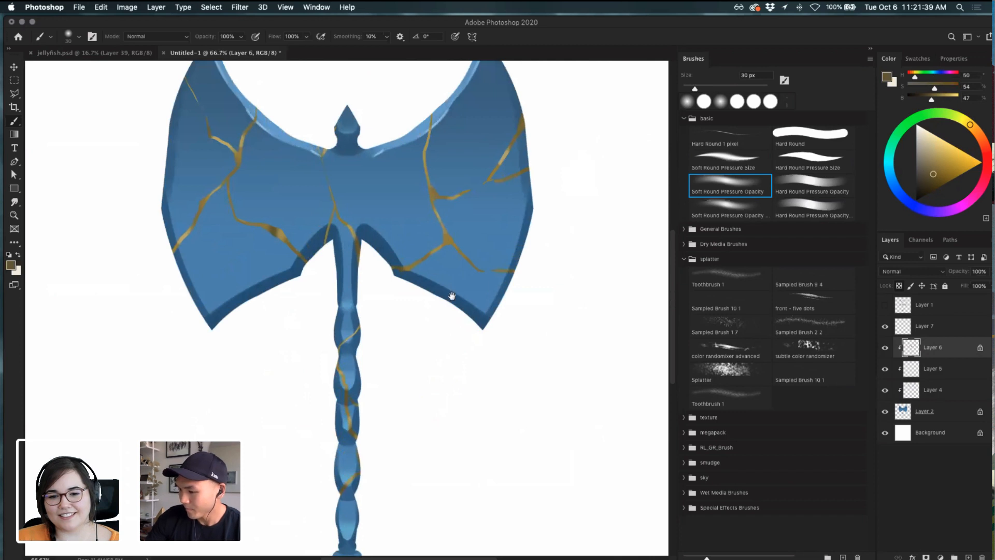
- Merge the axe layers from Layer 6 down to Layer 2 and add an empty layer clipped to the result
{"action": "left_click_drag", "start_coordinate": [452, 296], "coordinate": [466, 338]}
{"action": "key", "text": "v"}
{"action": "left_click", "coordinate": [395, 200]}
{"action": "left_click_drag", "start_coordinate": [308, 247], "coordinate": [308, 248]}
{"action": "key", "text": "shift+Right"}
{"action": "key", "text": "b"}
{"action": "left_click", "coordinate": [958, 351]}
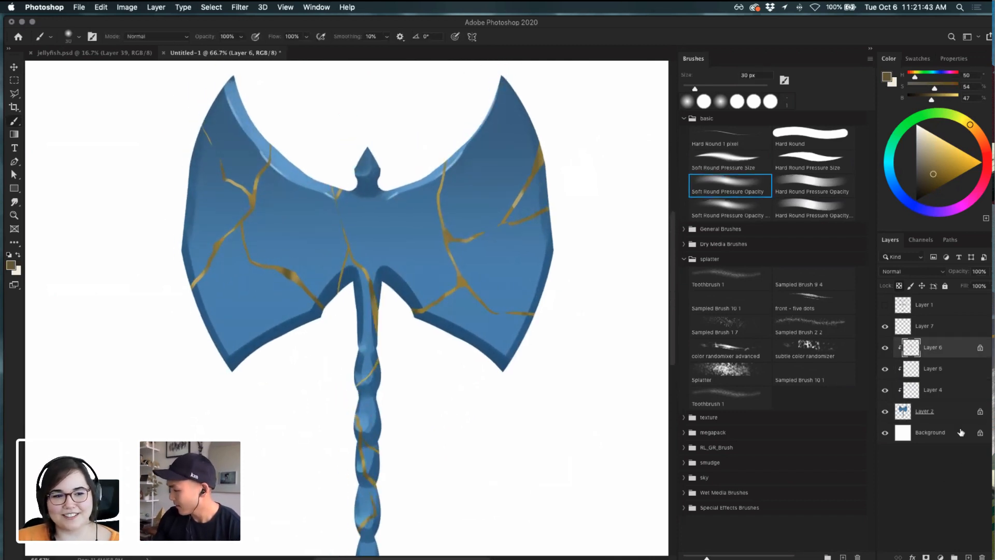
{"action": "left_click", "coordinate": [955, 416], "text": "shift"}
{"action": "key", "text": "ctrl+e"}
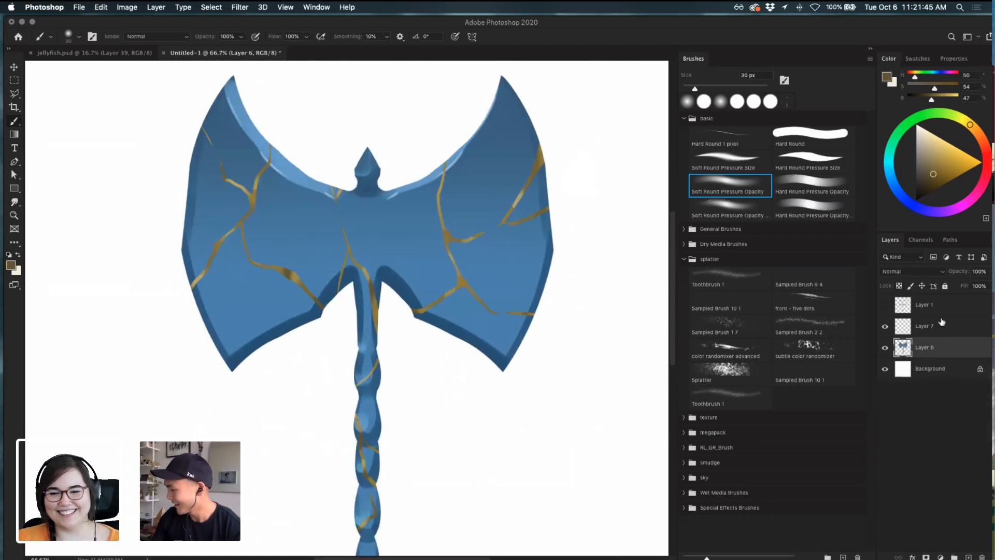
{"action": "key", "text": "ctrl+shift+alt+n"}
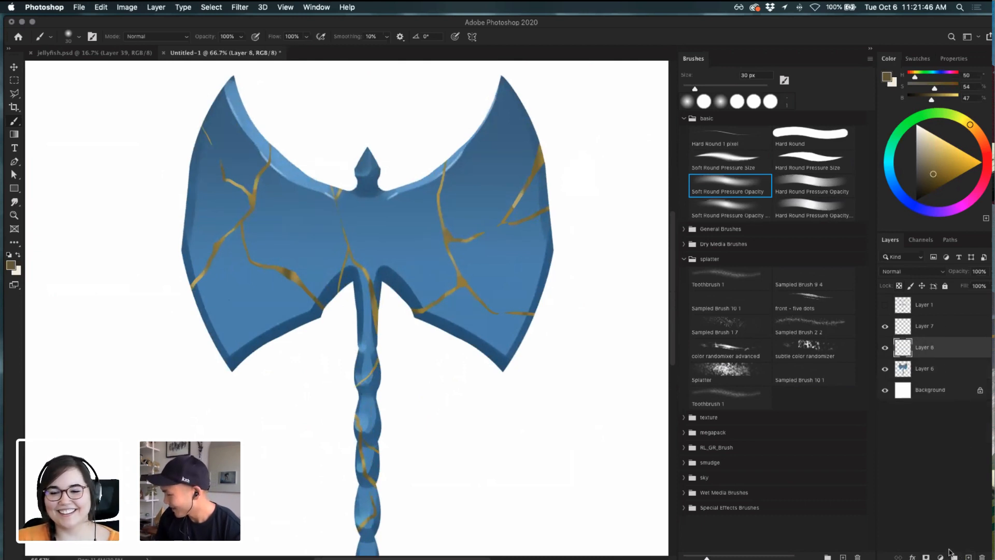
{"action": "left_click", "coordinate": [938, 357], "text": "alt"}
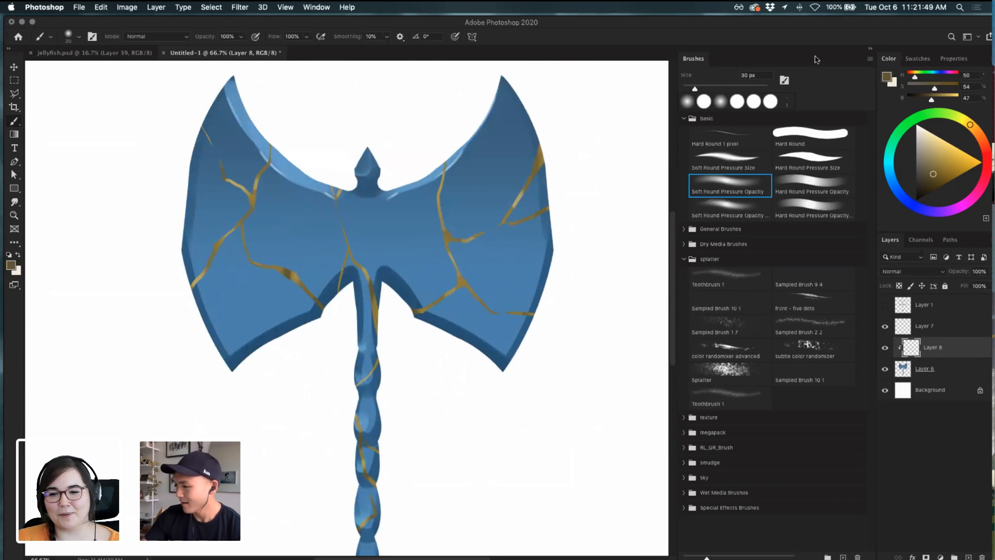
- Sample the right blade's blue on the axe layer, lighten it to saturation 21 and brightness 87, and choose the Hard Round brush
{"action": "key", "text": "v"}
{"action": "left_click", "coordinate": [415, 250]}
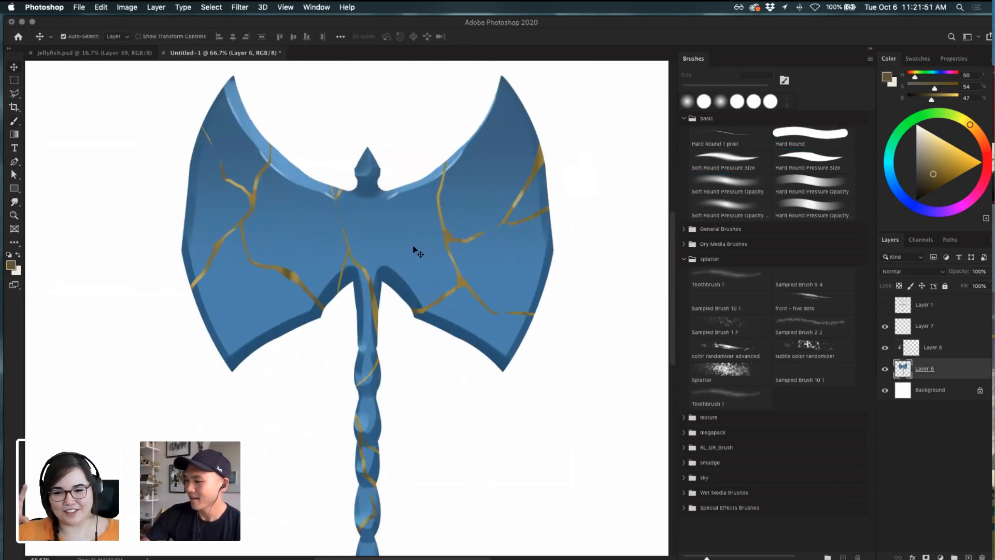
{"action": "key", "text": "i"}
{"action": "left_click", "coordinate": [425, 260]}
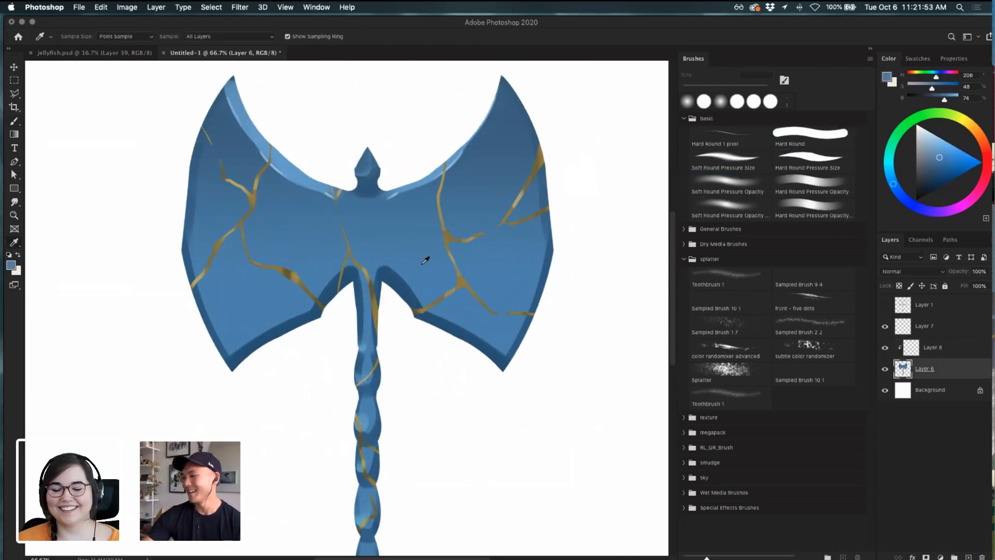
{"action": "left_click_drag", "start_coordinate": [927, 150], "coordinate": [928, 141]}
{"action": "left_click", "coordinate": [809, 135]}
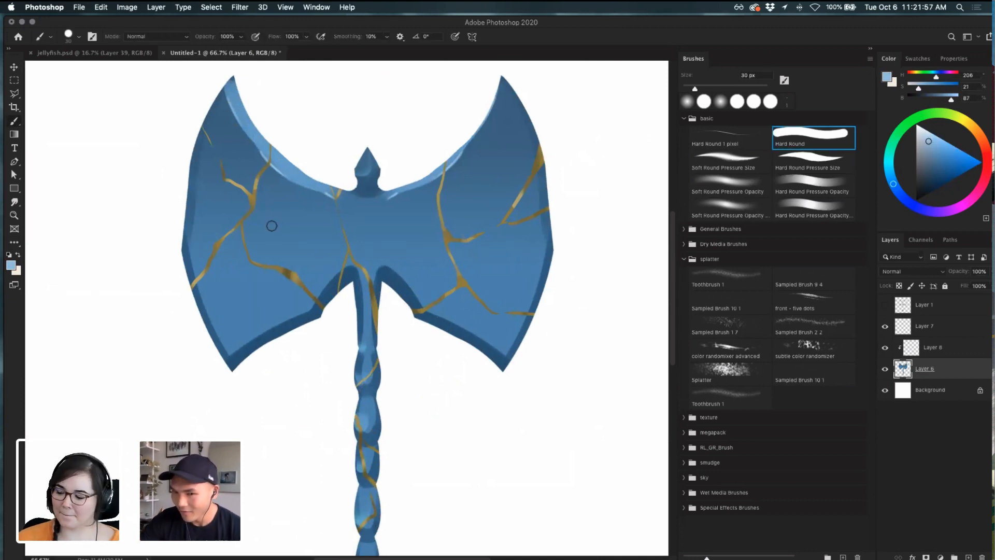
- Sample the dark blue of the left blade's bevelled edge as the crack shadow colour
{"action": "left_click_drag", "start_coordinate": [286, 226], "coordinate": [550, 298]}
{"action": "key", "text": "super+plus"}
{"action": "key", "text": "super+plus"}
{"action": "key", "text": "super+plus"}
{"action": "left_click", "coordinate": [158, 383], "text": "alt"}
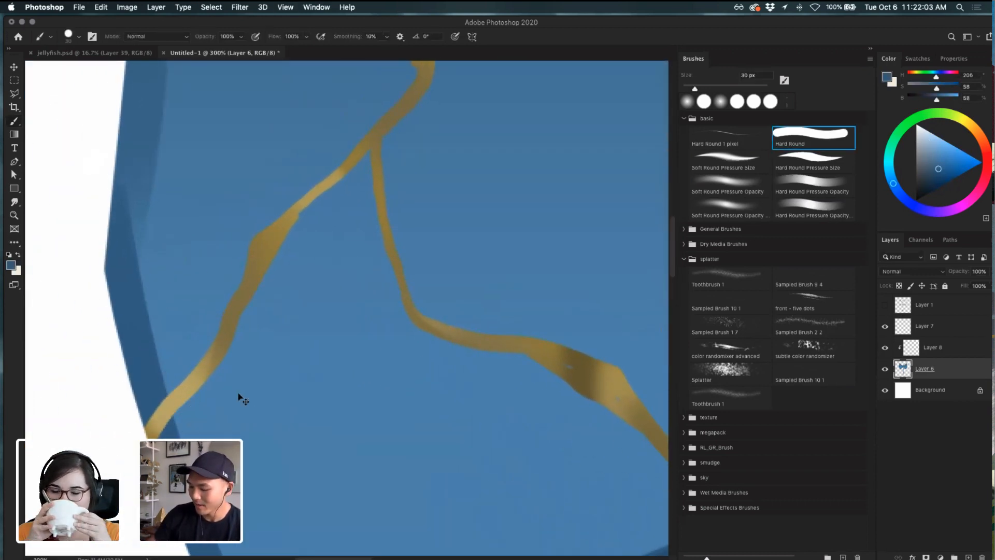
- Review the cracks across the whole axe and examine the left blade's crack up close
{"action": "key", "text": "super+minus"}
{"action": "key", "text": "super+minus"}
{"action": "key", "text": "super+minus"}
{"action": "key", "text": "super+minus"}
{"action": "key", "text": "super+minus"}
{"action": "key", "text": "super+plus"}
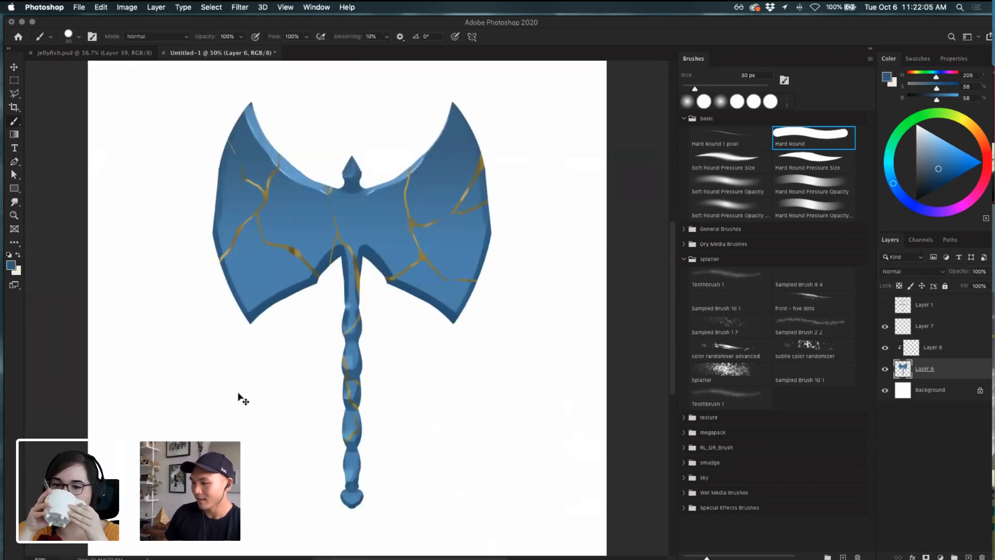
{"action": "key", "text": "super+plus"}
{"action": "key", "text": "super+plus"}
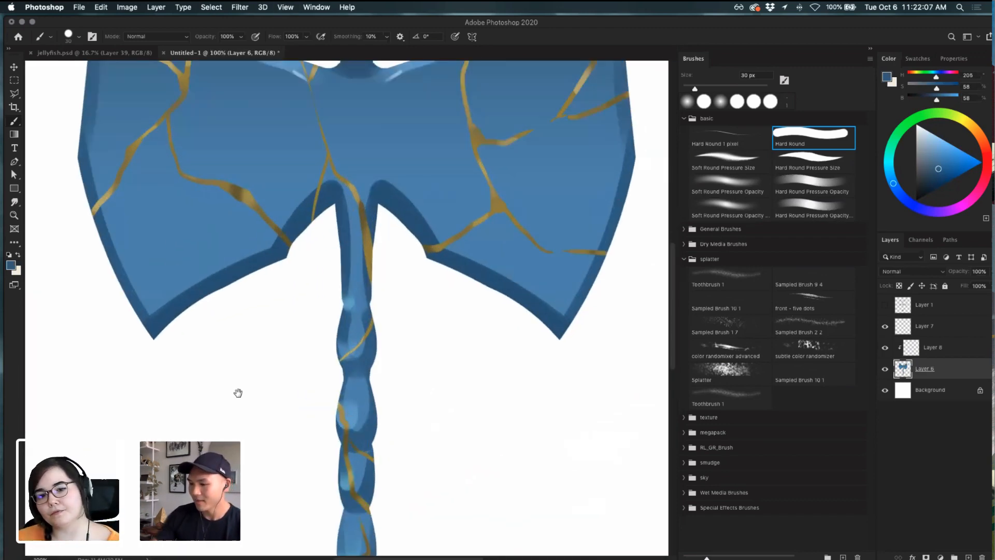
{"action": "mouse_move", "coordinate": [238, 394]}
{"action": "left_mouse_down"}
{"action": "mouse_move", "coordinate": [493, 352]}
{"action": "mouse_move", "coordinate": [437, 351]}
{"action": "left_mouse_up"}
{"action": "key", "text": "super+plus"}
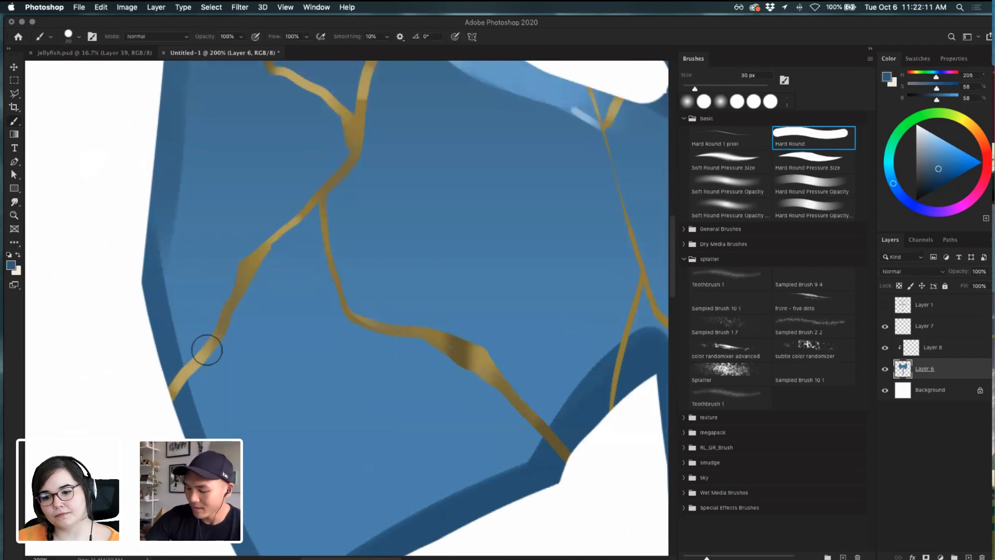
- Reduce the Hard Round brush size to 7 px
{"action": "key", "text": "bracketleft"}
{"action": "key", "text": "bracketleft"}
{"action": "key", "text": "bracketleft"}
{"action": "key", "text": "bracketleft"}
{"action": "key", "text": "bracketleft"}
{"action": "key", "text": "bracketleft"}
{"action": "key", "text": "bracketleft"}
- Try a dark blue shadow stroke beside the left blade's outer crack, and undo it together with the layer merge
{"action": "left_click_drag", "start_coordinate": [181, 369], "coordinate": [221, 323]}
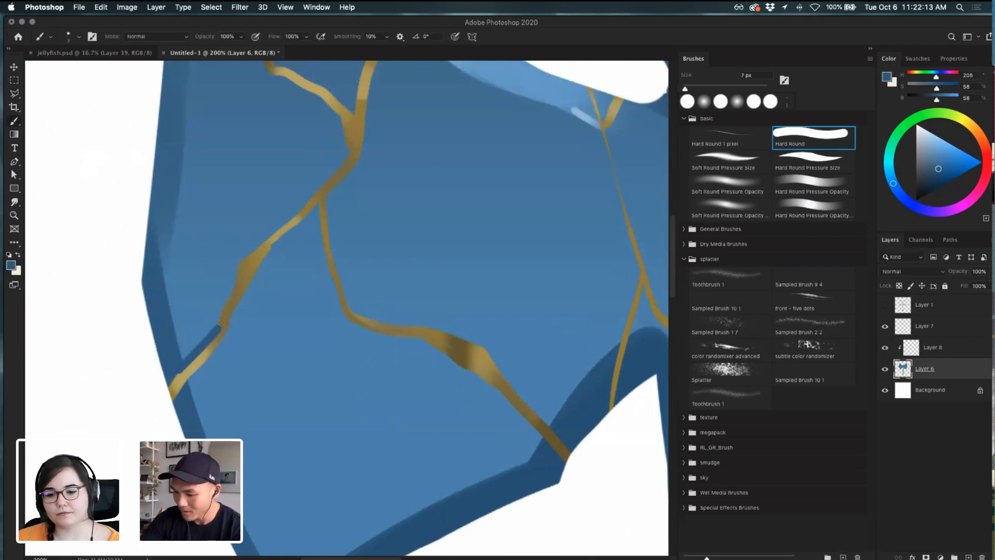
{"action": "key", "text": "super+z"}
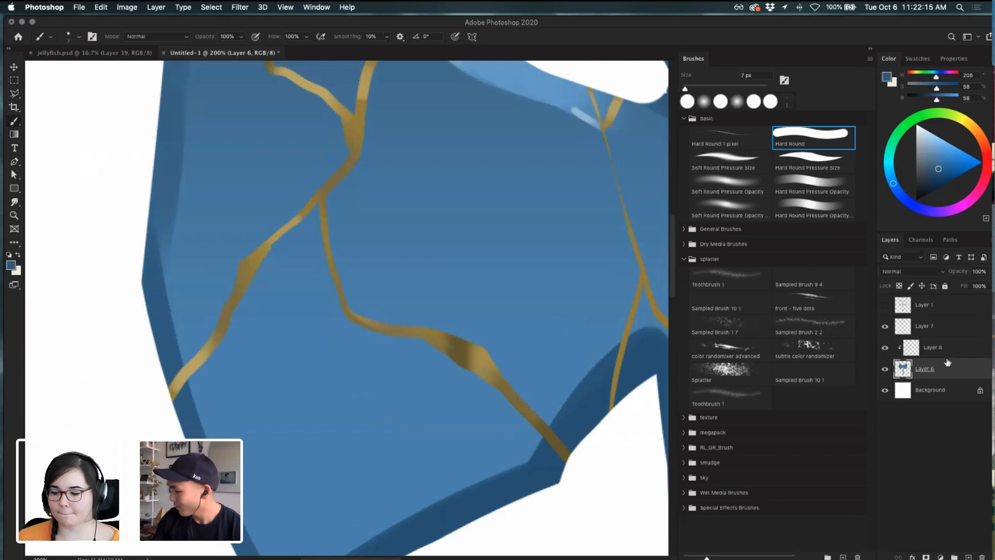
{"action": "key", "text": "super+z"}
{"action": "key", "text": "super+z"}
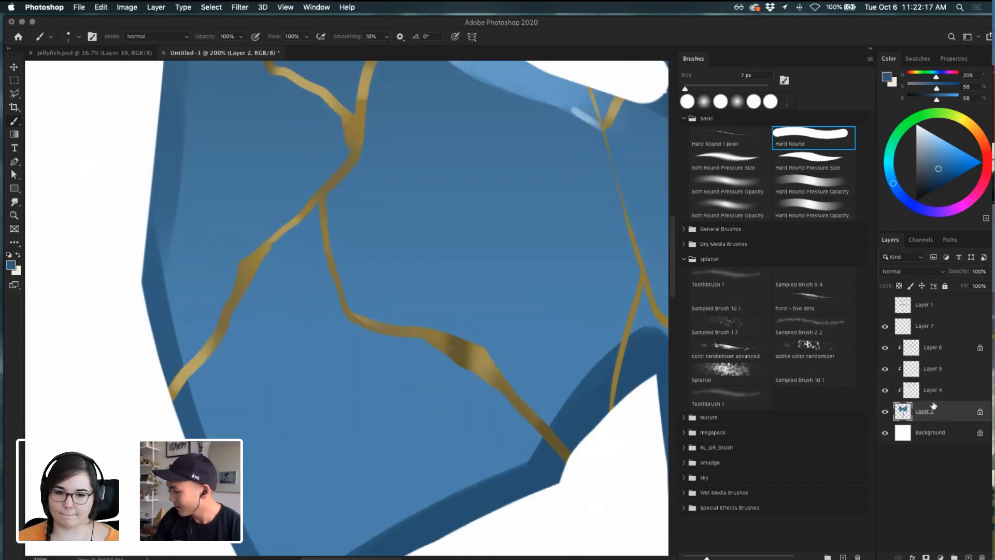
- Paint a dark blue shadow on Layer 2 along the upper side of the left blade's outer crack, undoing stray strokes
{"action": "left_click_drag", "start_coordinate": [184, 364], "coordinate": [216, 324]}
{"action": "key", "text": "super+z"}
{"action": "left_click_drag", "start_coordinate": [183, 356], "coordinate": [221, 314]}
{"action": "left_click_drag", "start_coordinate": [235, 275], "coordinate": [211, 335]}
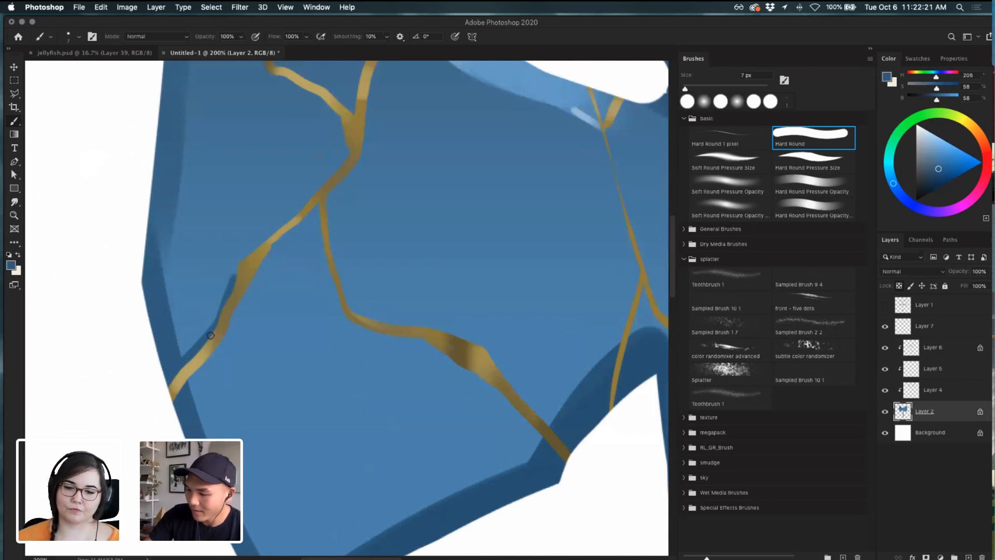
{"action": "left_click_drag", "start_coordinate": [259, 245], "coordinate": [239, 265]}
{"action": "left_click_drag", "start_coordinate": [280, 227], "coordinate": [232, 269]}
{"action": "key", "text": "super+z"}
- Switch to Hard Round Pressure Opacity and extend the dark blue shadow up through the left blade's upper crack branches
{"action": "key", "text": "super+minus"}
{"action": "key", "text": "super+minus"}
{"action": "key", "text": "super+minus"}
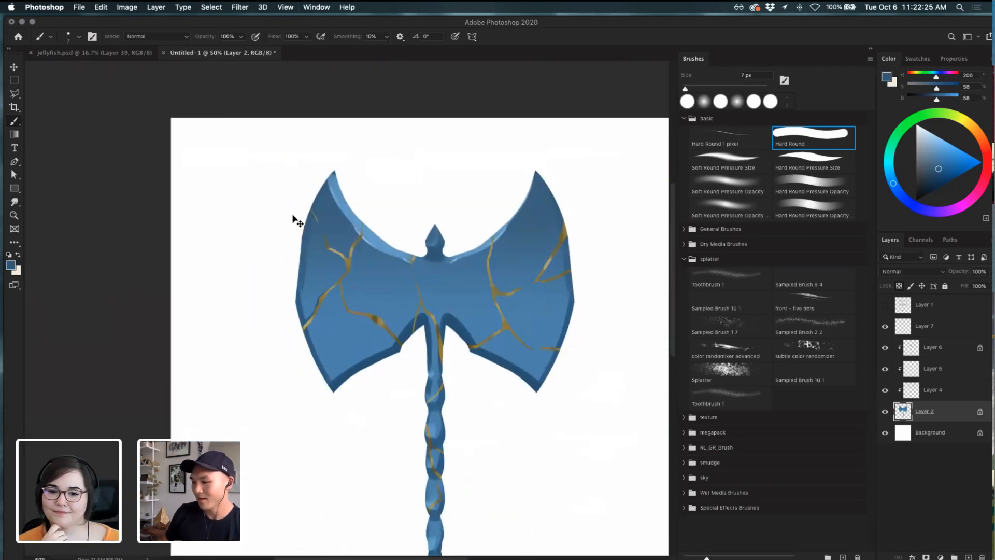
{"action": "key", "text": "super+plus"}
{"action": "key", "text": "super+plus"}
{"action": "key", "text": "super+plus"}
{"action": "left_click", "coordinate": [817, 184]}
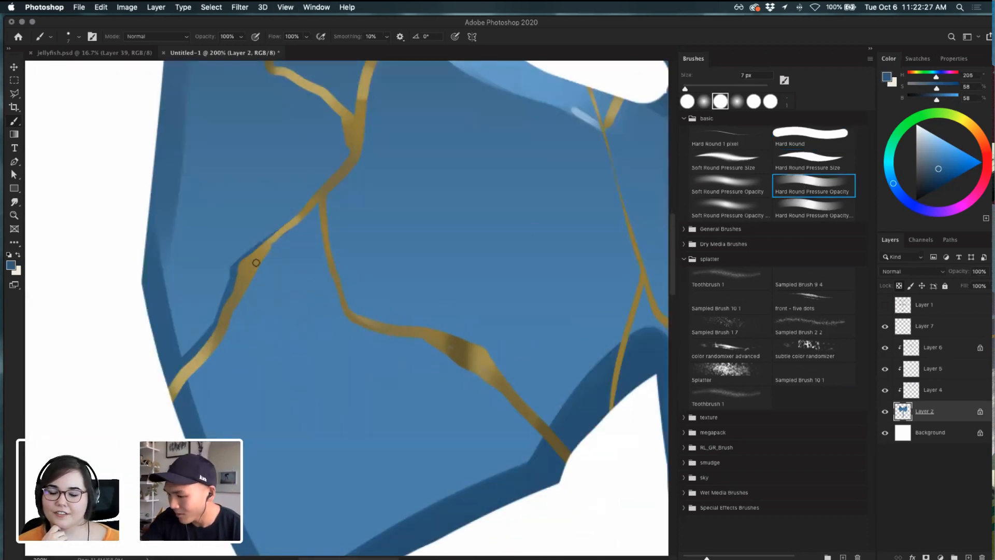
{"action": "mouse_move", "coordinate": [286, 221]}
{"action": "left_mouse_down"}
{"action": "mouse_move", "coordinate": [232, 265]}
{"action": "mouse_move", "coordinate": [286, 221]}
{"action": "left_mouse_up"}
{"action": "left_click_drag", "start_coordinate": [356, 149], "coordinate": [316, 249]}
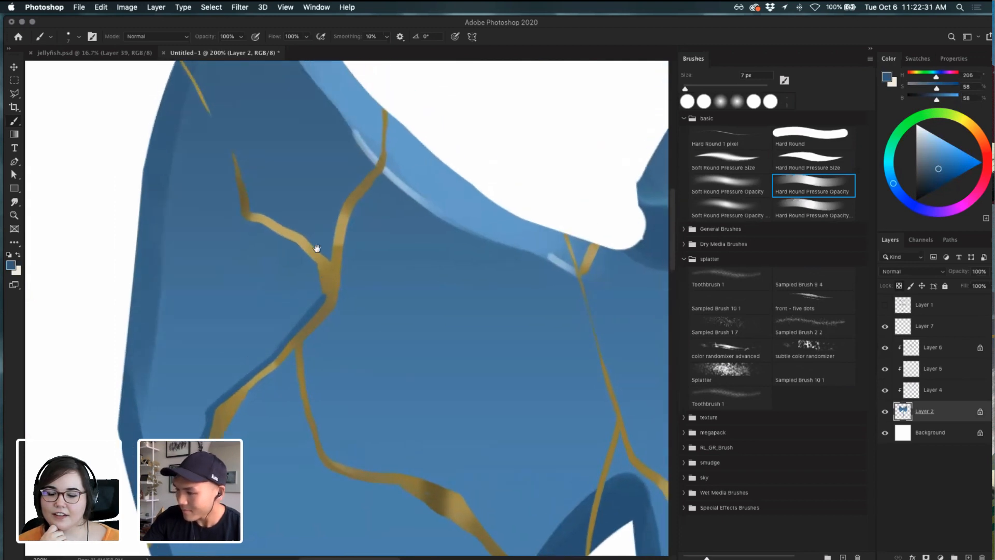
{"action": "left_click_drag", "start_coordinate": [211, 109], "coordinate": [232, 179]}
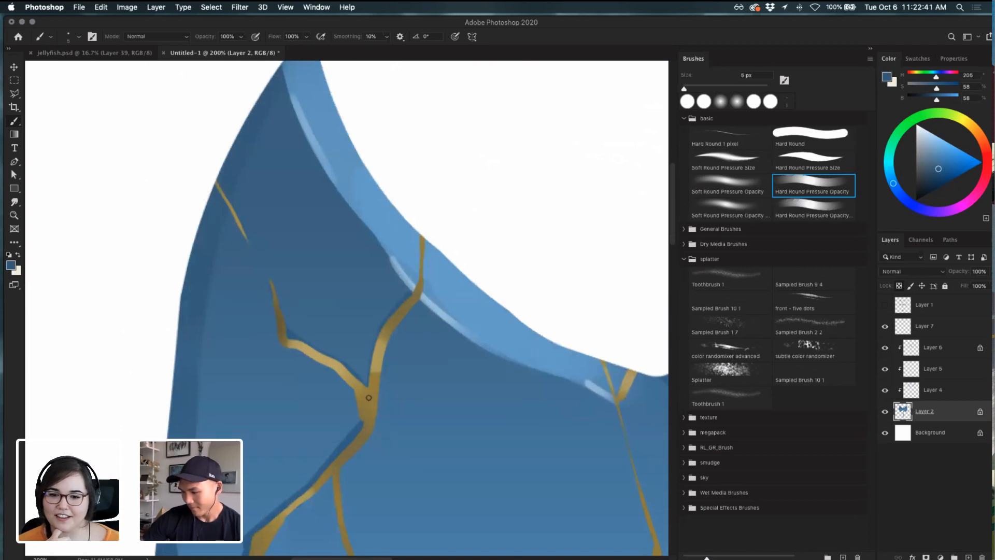
{"action": "left_click_drag", "start_coordinate": [378, 382], "coordinate": [378, 307]}
- Paint the dark blue shadow along the upper side of the left blade's lower crack down to the blade edge
{"action": "mouse_move", "coordinate": [344, 219]}
{"action": "left_mouse_down"}
{"action": "mouse_move", "coordinate": [349, 253]}
{"action": "mouse_move", "coordinate": [348, 211]}
{"action": "left_mouse_up"}
{"action": "key", "text": "super+z"}
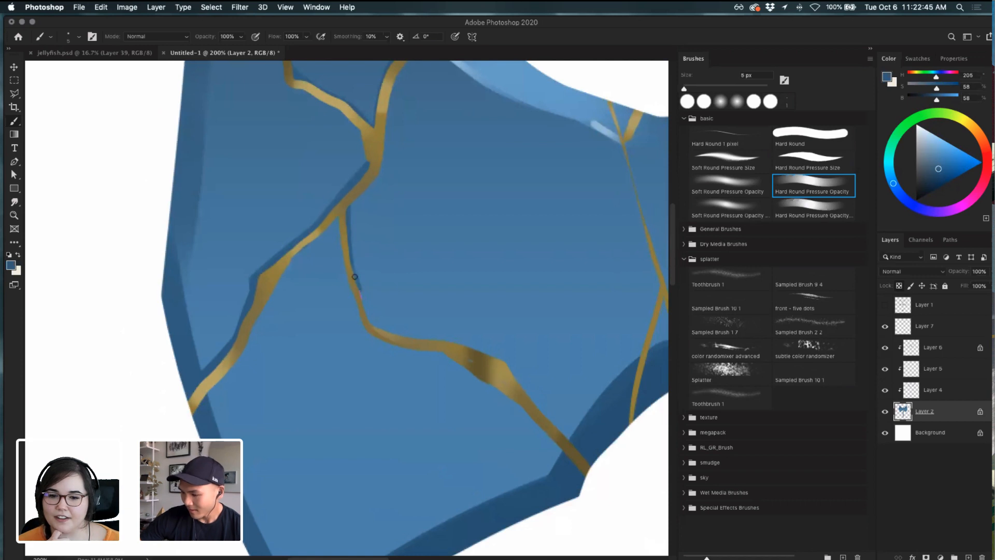
{"action": "scroll", "coordinate": [400, 338], "scroll_direction": "right", "scroll_amount": 5}
{"action": "scroll", "coordinate": [400, 338], "scroll_direction": "down", "scroll_amount": 3}
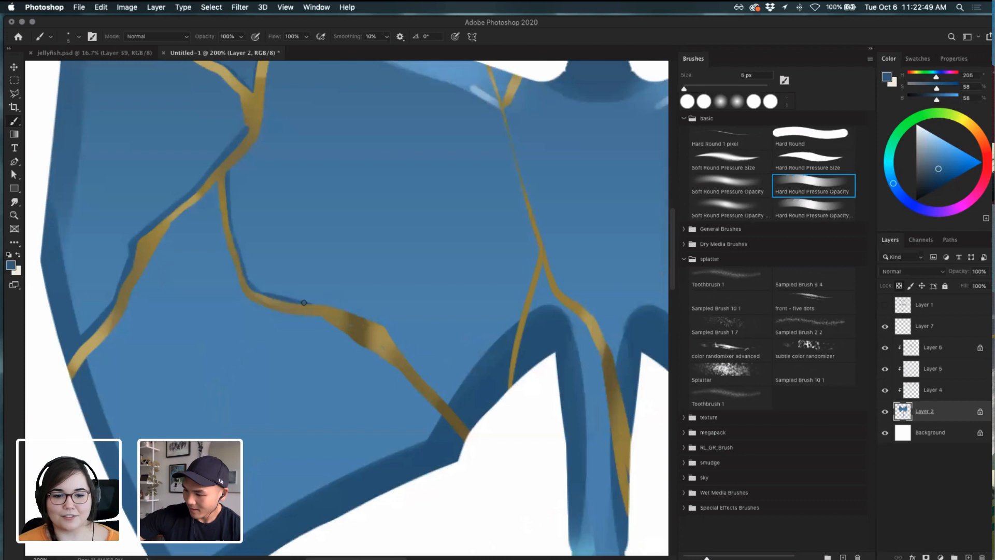
{"action": "mouse_move", "coordinate": [304, 303]}
{"action": "left_mouse_down"}
{"action": "mouse_move", "coordinate": [392, 336]}
{"action": "mouse_move", "coordinate": [293, 301]}
{"action": "left_mouse_up"}
{"action": "key", "text": "super+z"}
{"action": "mouse_move", "coordinate": [355, 313]}
{"action": "left_mouse_down"}
{"action": "mouse_move", "coordinate": [392, 329]}
{"action": "mouse_move", "coordinate": [398, 356]}
{"action": "left_mouse_up"}
{"action": "key", "text": "super+z"}
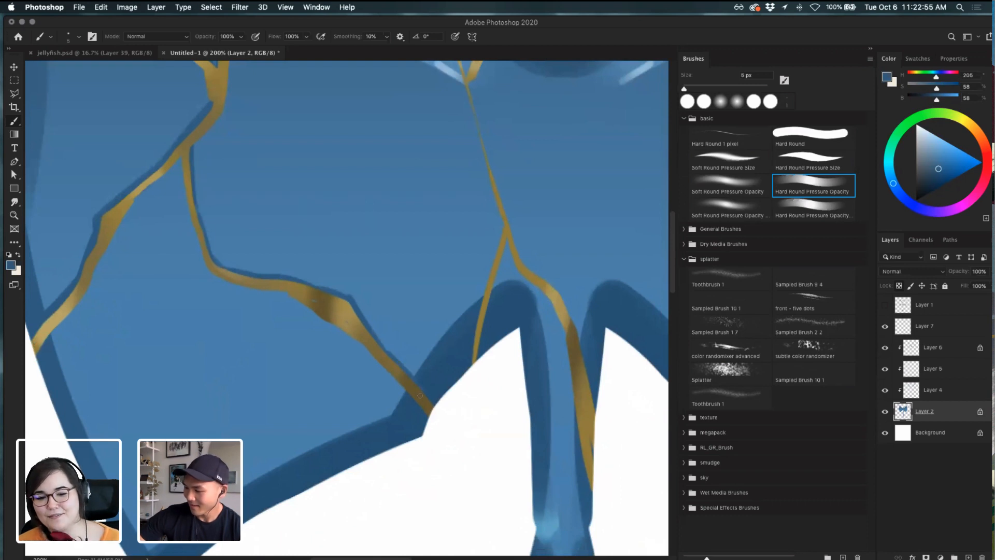
- Sample a darker blue, shade the short left branch of the central crack, and undo the stroke on the crack's upper part
{"action": "left_click_drag", "start_coordinate": [513, 327], "coordinate": [493, 321]}
{"action": "left_click", "coordinate": [484, 301], "text": "alt"}
{"action": "left_click_drag", "start_coordinate": [475, 250], "coordinate": [461, 292]}
{"action": "key", "text": "super+z"}
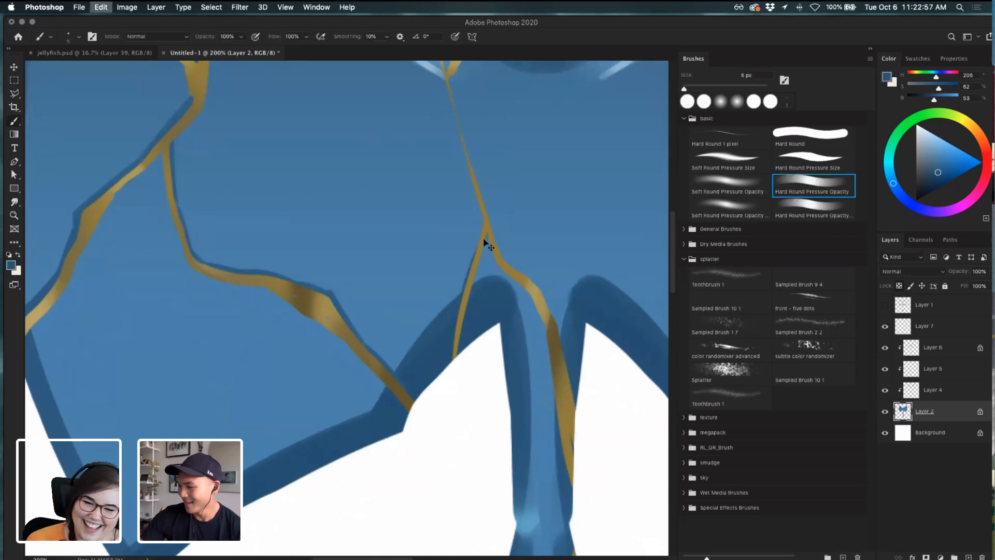
{"action": "mouse_move", "coordinate": [484, 221]}
{"action": "left_mouse_down"}
{"action": "mouse_move", "coordinate": [463, 290]}
{"action": "mouse_move", "coordinate": [488, 269]}
{"action": "mouse_move", "coordinate": [449, 365]}
{"action": "left_mouse_up"}
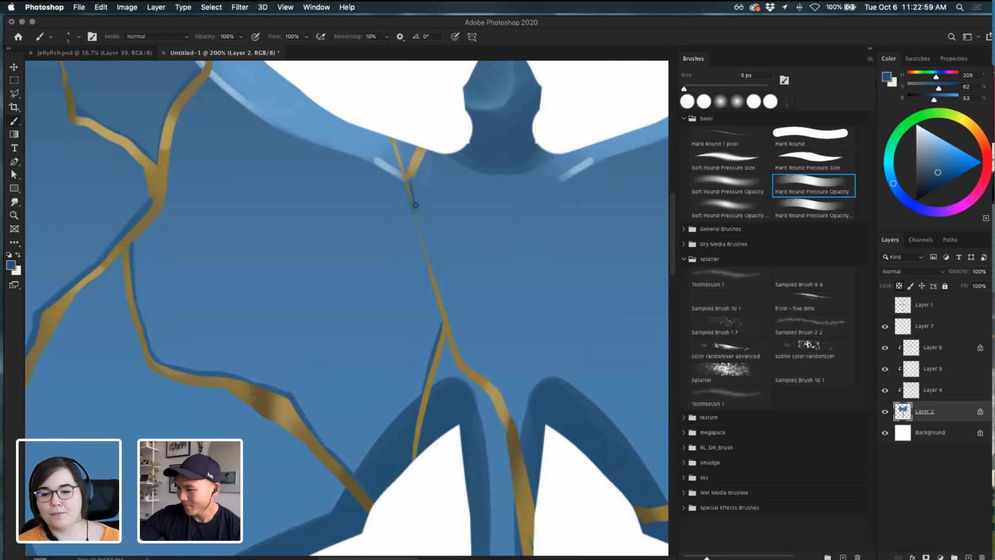
{"action": "key", "text": "super+z"}
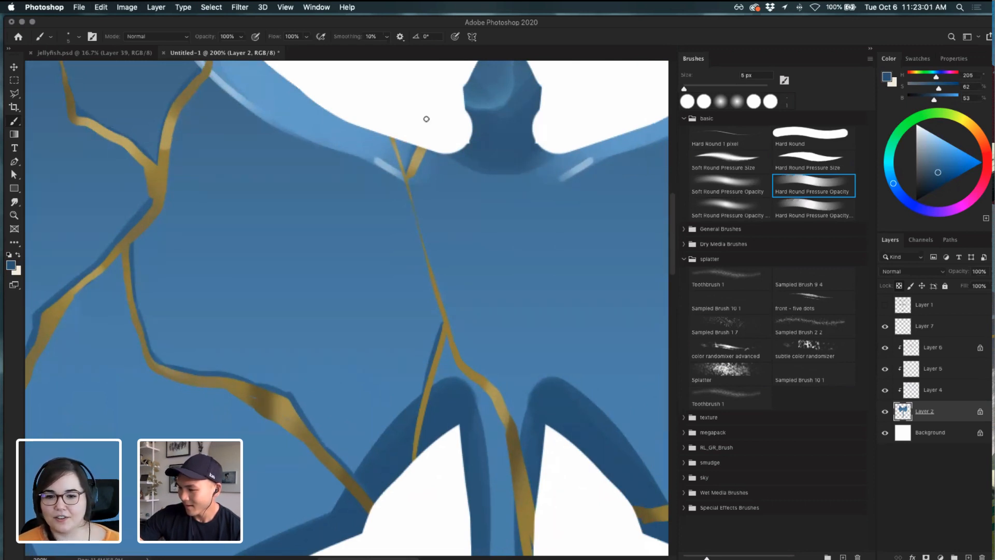
- Paint the dark blue shadow along the outer side of the central crack from its fork toward the handle, undoing a stray stroke
{"action": "left_click_drag", "start_coordinate": [539, 307], "coordinate": [382, 138]}
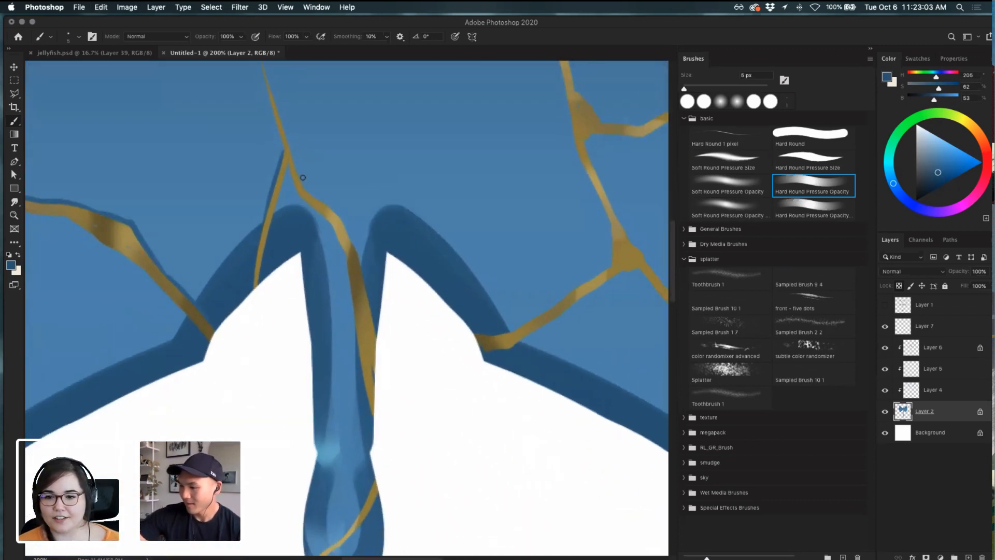
{"action": "left_click_drag", "start_coordinate": [293, 160], "coordinate": [322, 209]}
{"action": "key", "text": "super+z"}
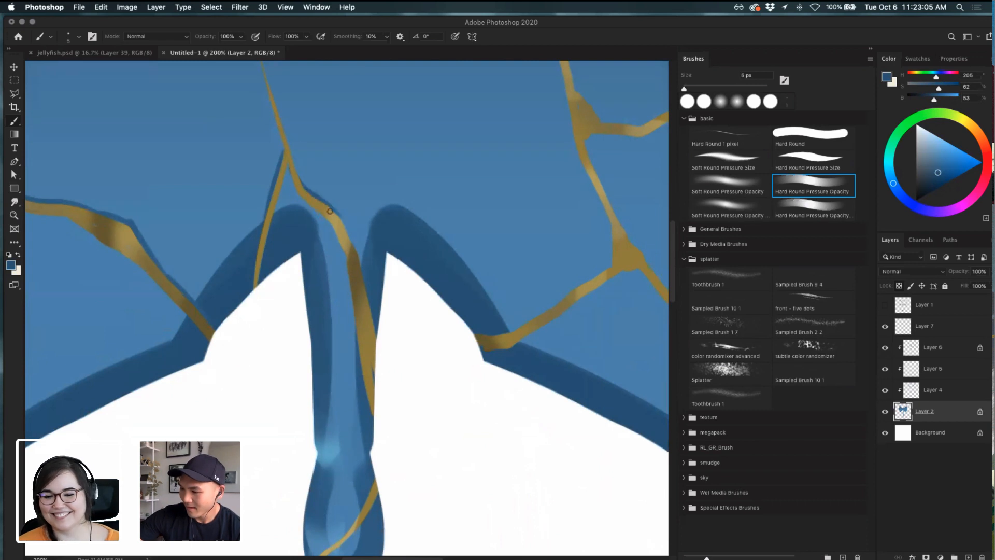
{"action": "left_click_drag", "start_coordinate": [390, 311], "coordinate": [400, 180]}
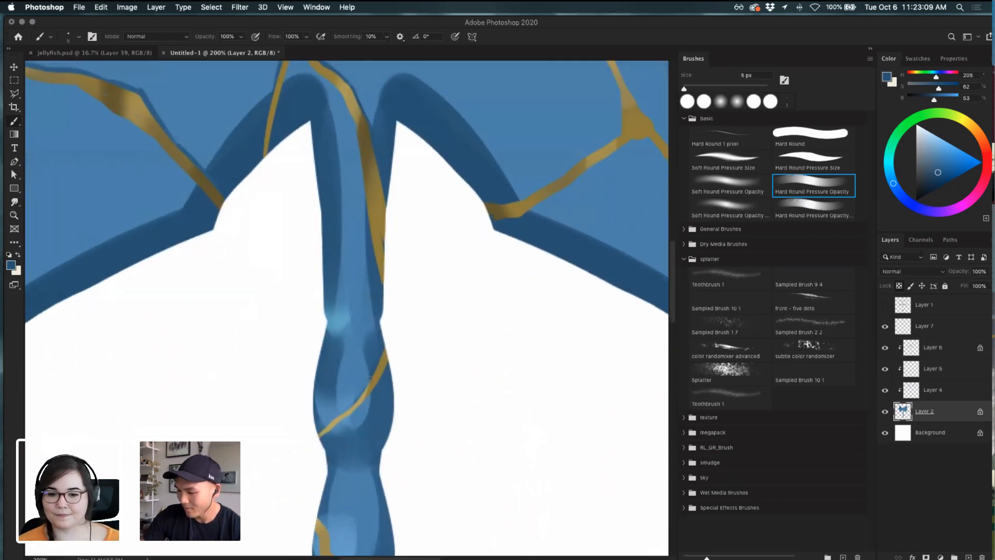
{"action": "left_click_drag", "start_coordinate": [391, 355], "coordinate": [438, 234]}
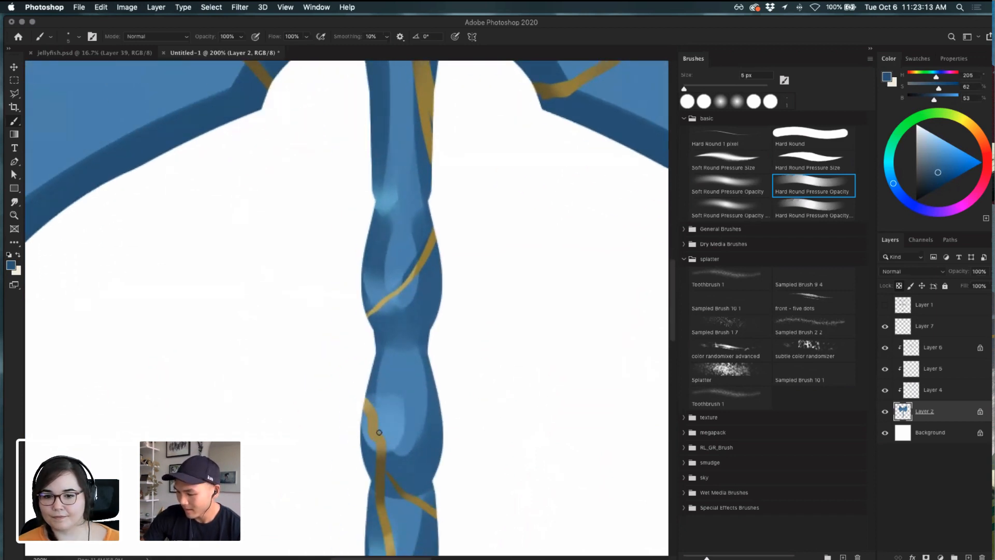
- Paint the dark blue shadow along the upper side of the right blade's lower crack up to its junction
{"action": "left_click_drag", "start_coordinate": [609, 327], "coordinate": [480, 440]}
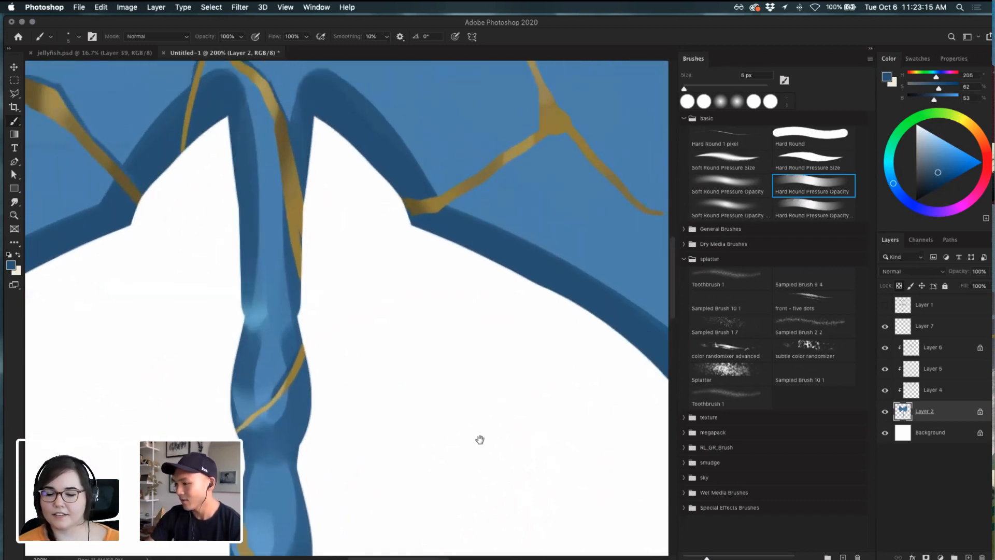
{"action": "left_click_drag", "start_coordinate": [500, 253], "coordinate": [461, 399]}
{"action": "left_click_drag", "start_coordinate": [403, 339], "coordinate": [450, 311]}
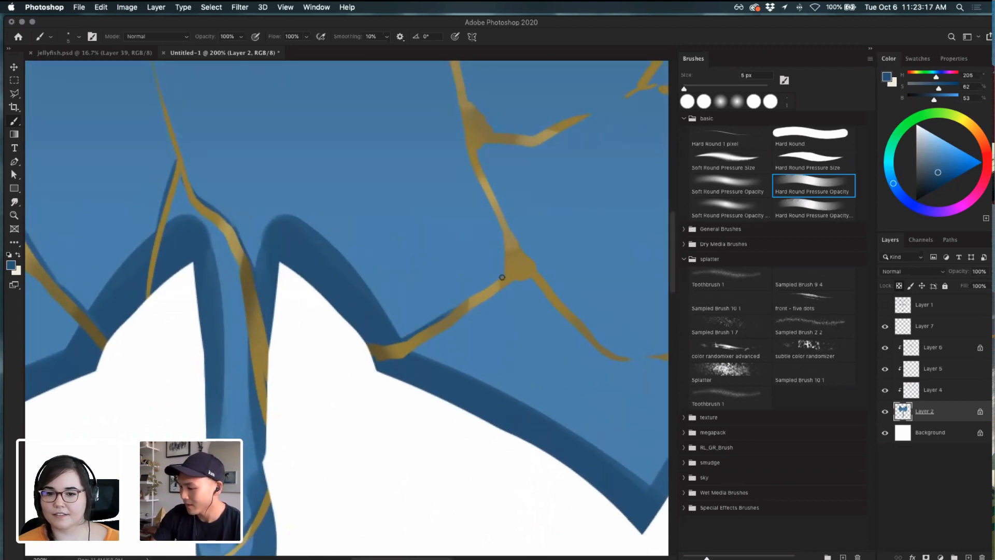
{"action": "mouse_move", "coordinate": [501, 276]}
{"action": "left_mouse_down"}
{"action": "mouse_move", "coordinate": [438, 316]}
{"action": "mouse_move", "coordinate": [479, 303]}
{"action": "mouse_move", "coordinate": [464, 320]}
{"action": "left_mouse_up"}
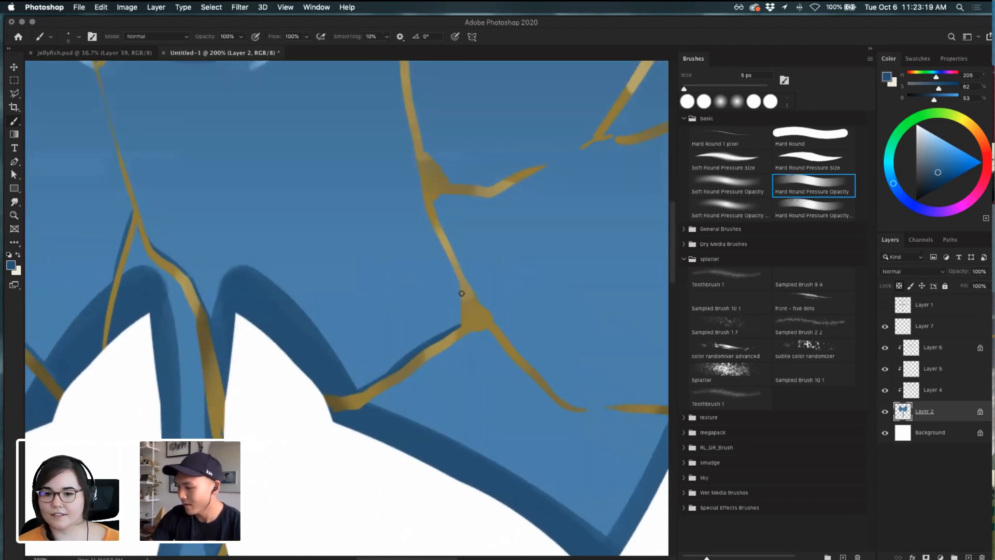
- Shade the upper side of the right blade's short side branch in dark blue and trim the overshooting tip with sampled blade blue
{"action": "left_click_drag", "start_coordinate": [458, 195], "coordinate": [450, 287]}
{"action": "left_click_drag", "start_coordinate": [411, 93], "coordinate": [405, 147]}
{"action": "left_click_drag", "start_coordinate": [488, 290], "coordinate": [459, 249]}
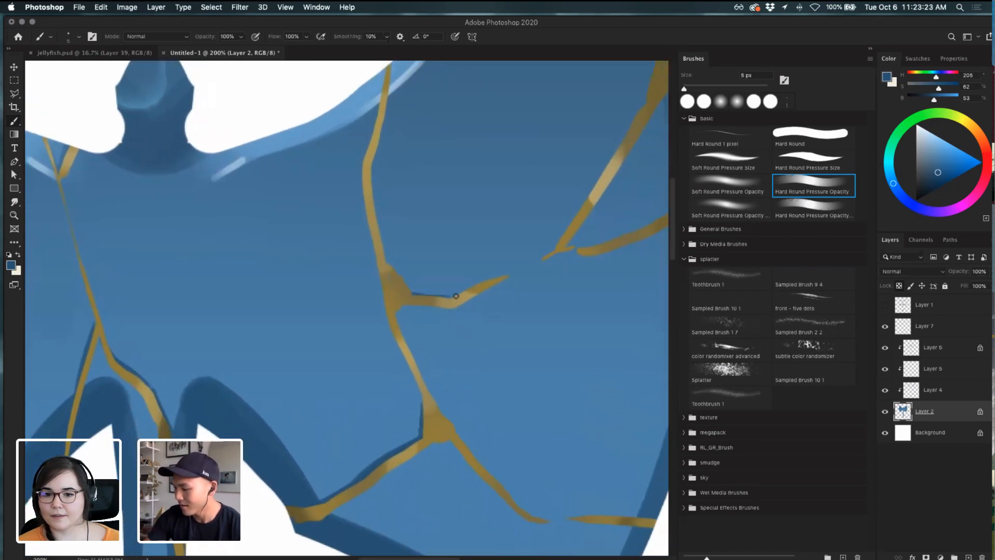
{"action": "left_click_drag", "start_coordinate": [455, 294], "coordinate": [526, 270]}
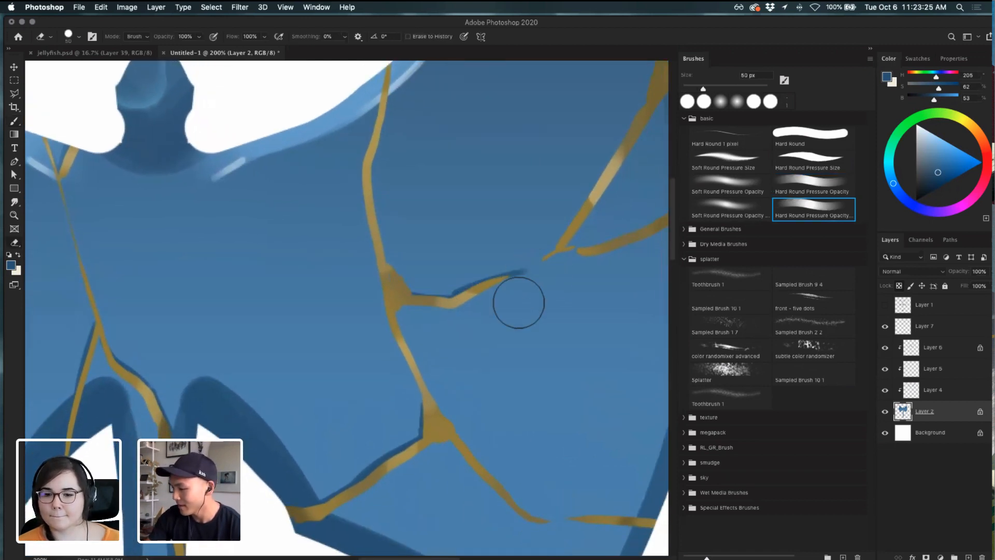
{"action": "left_click", "coordinate": [529, 283], "text": "alt"}
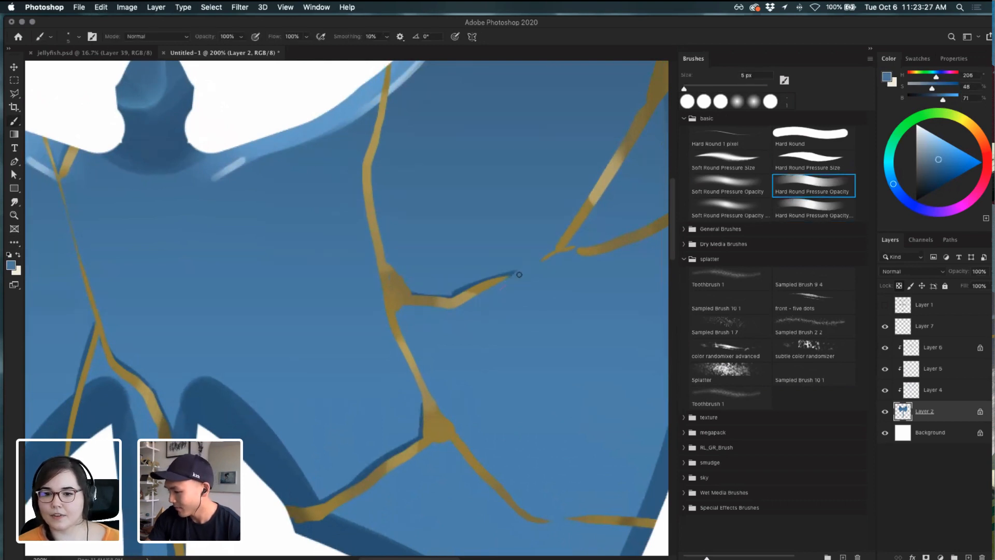
{"action": "left_click_drag", "start_coordinate": [466, 319], "coordinate": [455, 324]}
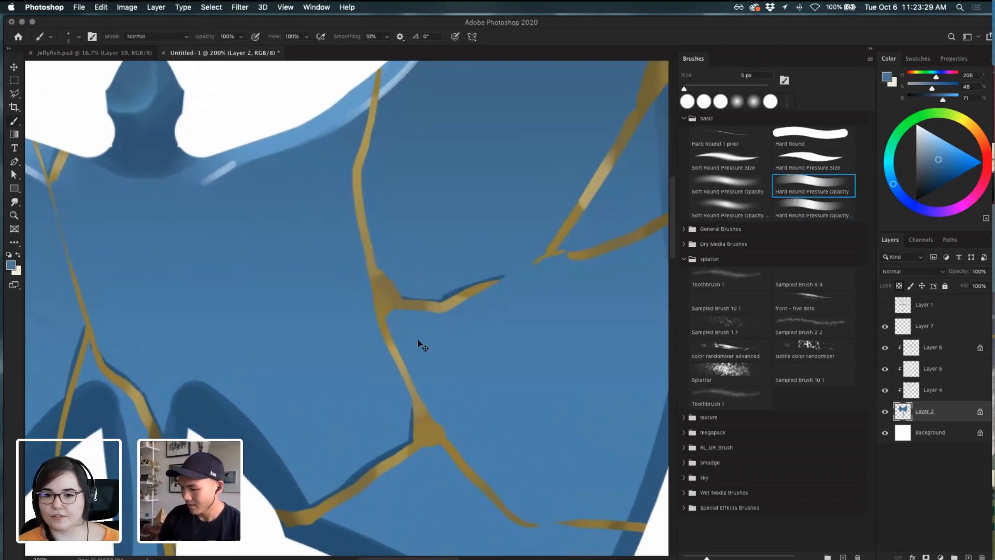
- Sample a muted blue from the left blade and touch up the shadow along its upper crack branch
{"action": "key", "text": "super+minus"}
{"action": "key", "text": "super+minus"}
{"action": "key", "text": "super+equal"}
{"action": "key", "text": "super+equal"}
{"action": "left_click_drag", "start_coordinate": [132, 334], "coordinate": [626, 306]}
{"action": "left_click", "coordinate": [281, 193], "text": "alt"}
{"action": "left_click_drag", "start_coordinate": [301, 212], "coordinate": [310, 342]}
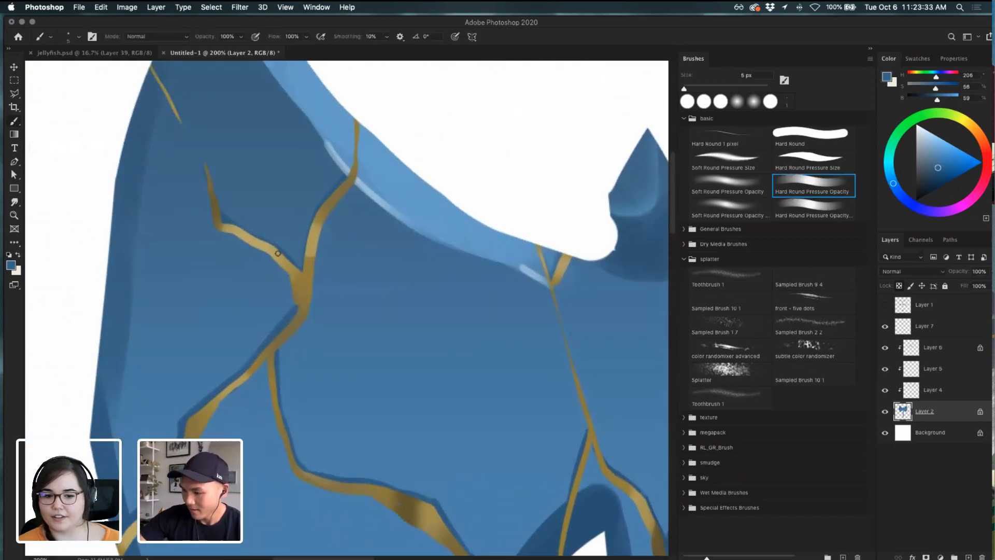
{"action": "left_click_drag", "start_coordinate": [355, 265], "coordinate": [396, 229]}
- Sample a light blue and paint thin highlights beside the left blade's outer crack shadow using Hard Round Pressure Size at 19% opacity
{"action": "left_click", "coordinate": [413, 150], "text": "alt"}
{"action": "left_click_drag", "start_coordinate": [375, 280], "coordinate": [392, 225]}
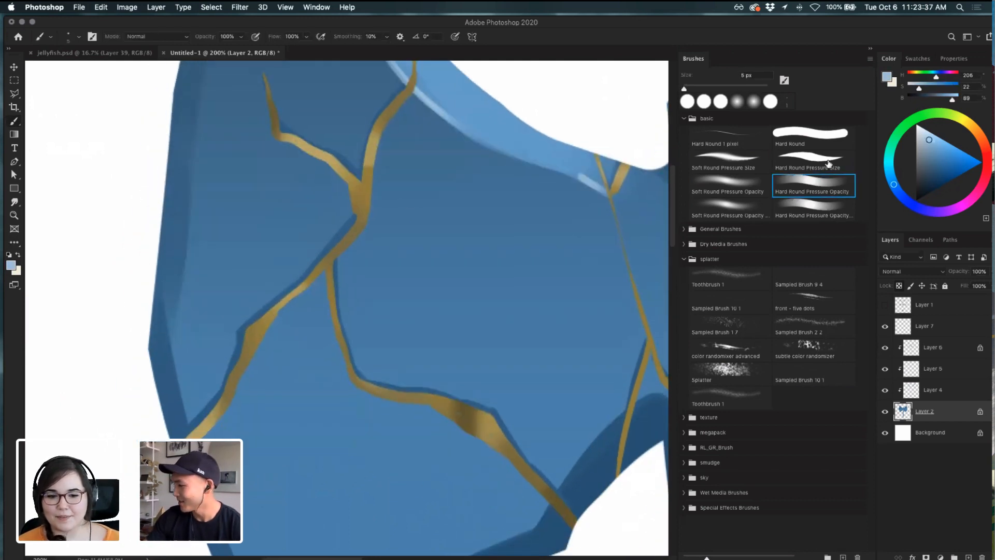
{"action": "left_click", "coordinate": [828, 164]}
{"action": "left_click_drag", "start_coordinate": [267, 291], "coordinate": [366, 244]}
{"action": "left_click_drag", "start_coordinate": [337, 283], "coordinate": [334, 301]}
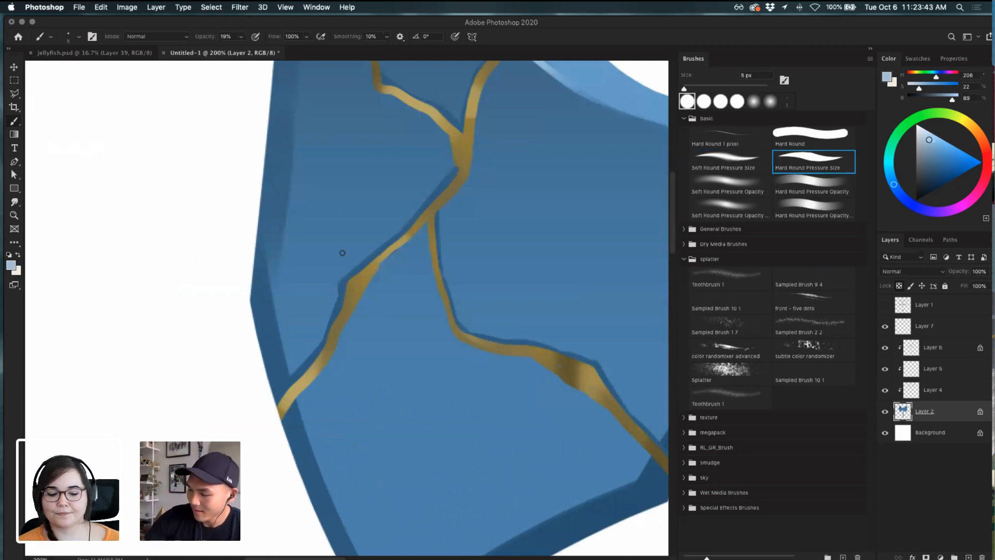
{"action": "key", "text": "z"}
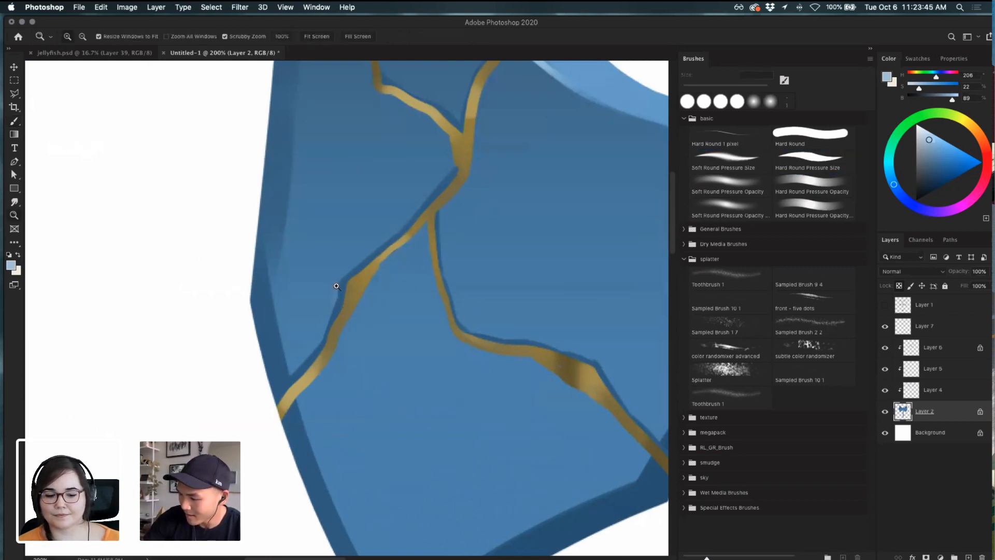
{"action": "key", "text": "b"}
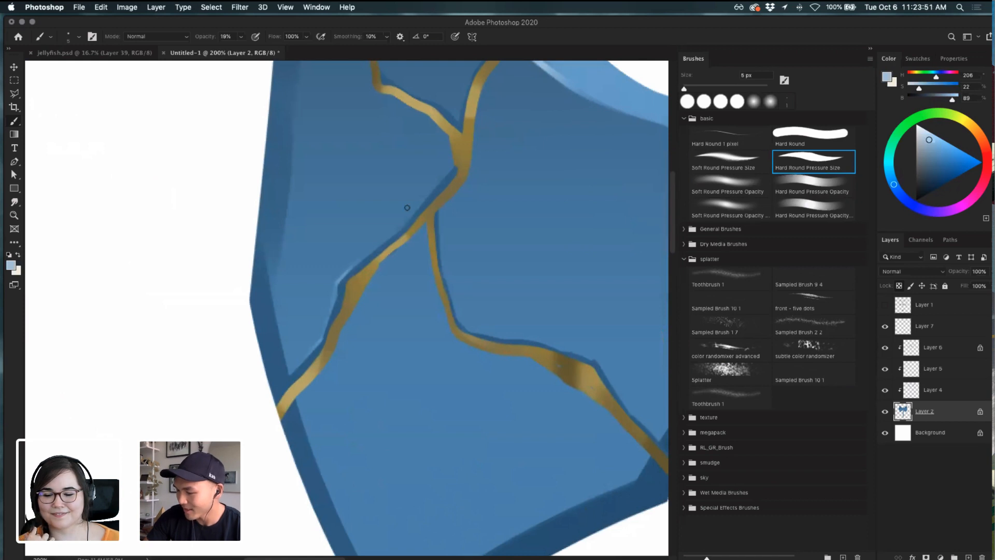
{"action": "left_click_drag", "start_coordinate": [430, 205], "coordinate": [412, 239]}
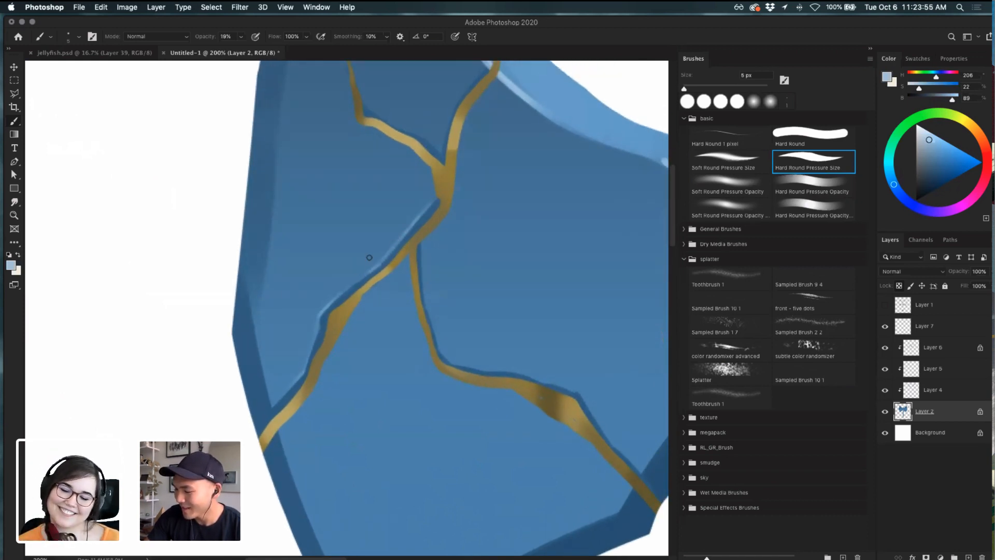
- Paint a thin light blue highlight along the shadow of the left blade's inner crack below the fork
{"action": "scroll", "coordinate": [369, 259], "scroll_direction": "down", "scroll_amount": 5}
{"action": "scroll", "coordinate": [369, 260], "scroll_direction": "up", "scroll_amount": 5}
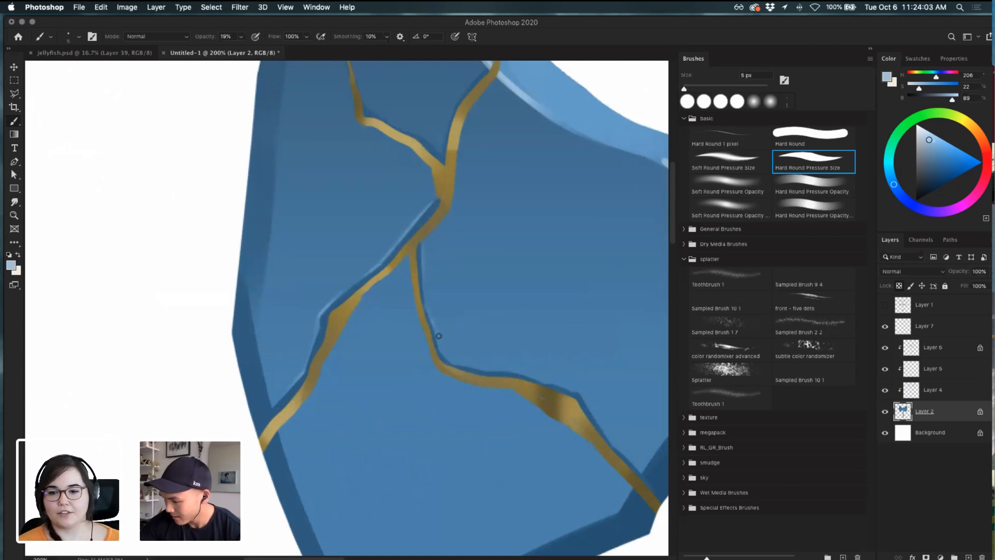
{"action": "mouse_move", "coordinate": [454, 344]}
{"action": "left_mouse_down"}
{"action": "mouse_move", "coordinate": [384, 257]}
{"action": "mouse_move", "coordinate": [277, 280]}
{"action": "left_mouse_up"}
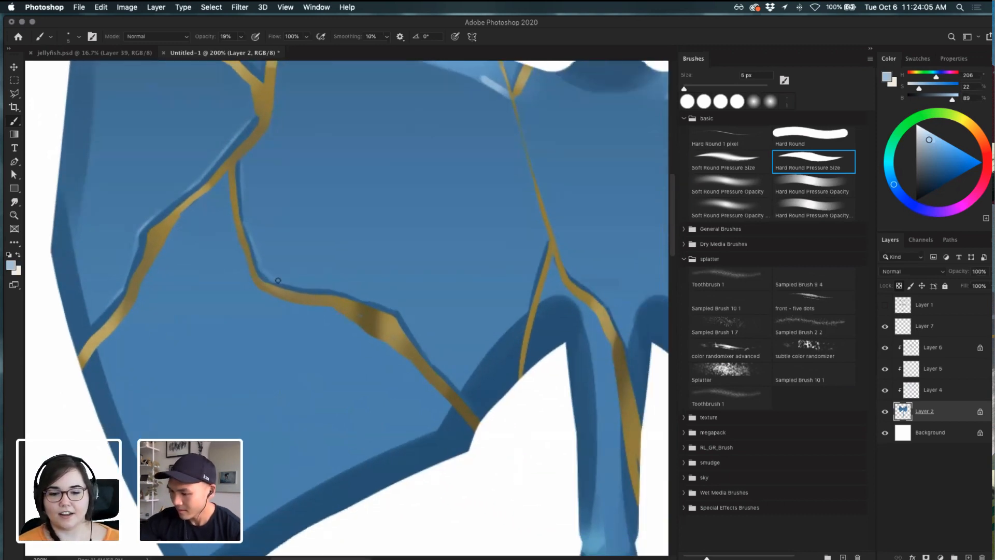
- Add a new clipped layer above Layer 2 and set the Soft Round Pressure Opacity brush to 30 px
{"action": "left_click", "coordinate": [749, 180]}
{"action": "left_click_drag", "start_coordinate": [404, 330], "coordinate": [493, 343]}
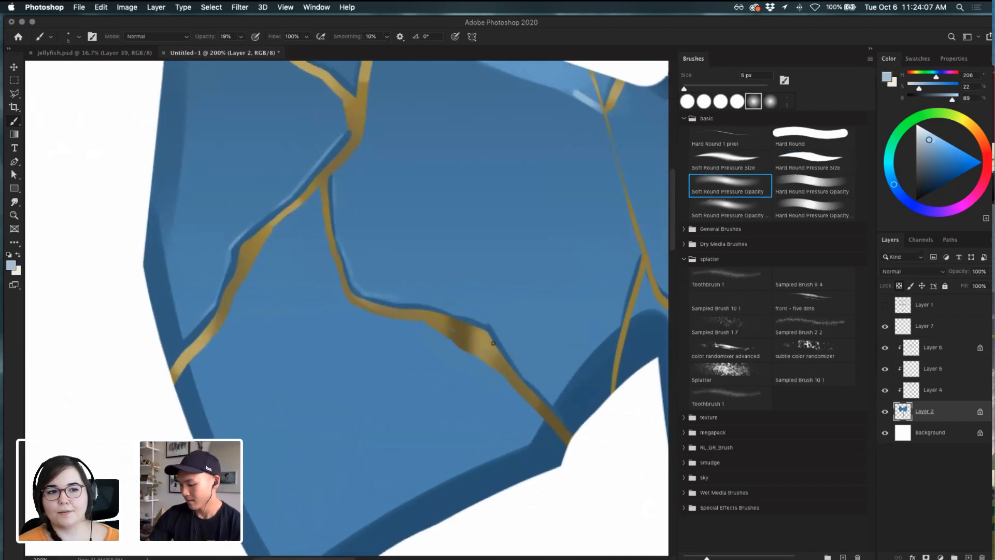
{"action": "left_click", "coordinate": [967, 556]}
{"action": "key", "text": "bracketright"}
{"action": "key", "text": "bracketright"}
{"action": "key", "text": "bracketright"}
{"action": "key", "text": "bracketright"}
{"action": "key", "text": "bracketright"}
{"action": "key", "text": "bracketright"}
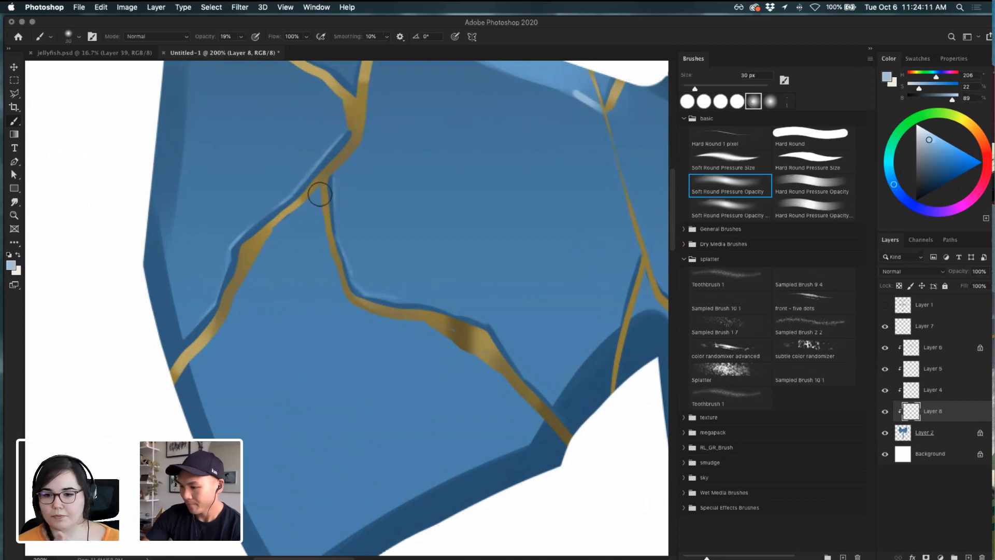
- Try soft light blue strokes below the left blade's crack fork with two highlight colours, undoing each stroke
{"action": "left_click_drag", "start_coordinate": [310, 214], "coordinate": [288, 267]}
{"action": "key", "text": "super+z"}
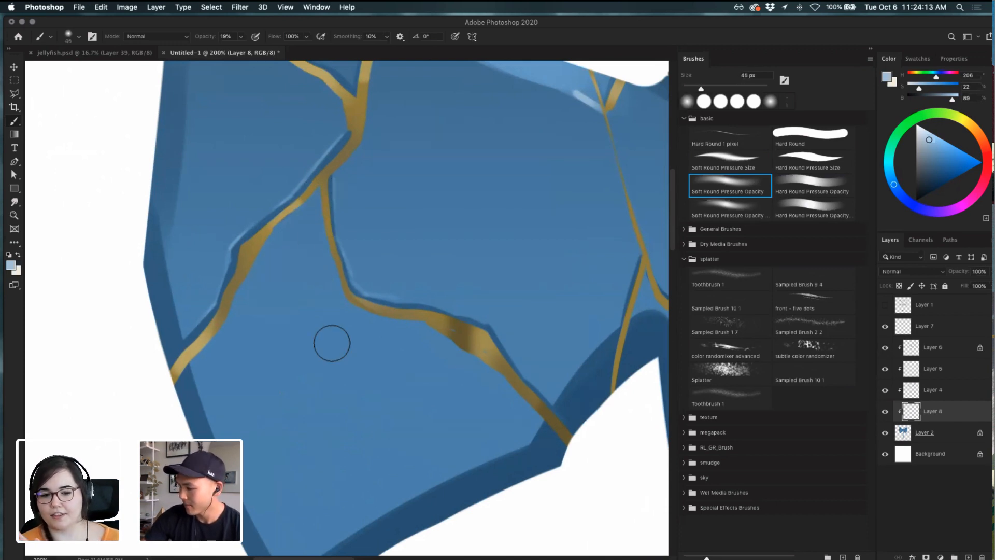
{"action": "key", "text": "i"}
{"action": "left_click", "coordinate": [354, 343]}
{"action": "left_click_drag", "start_coordinate": [932, 146], "coordinate": [928, 134]}
{"action": "key", "text": "b"}
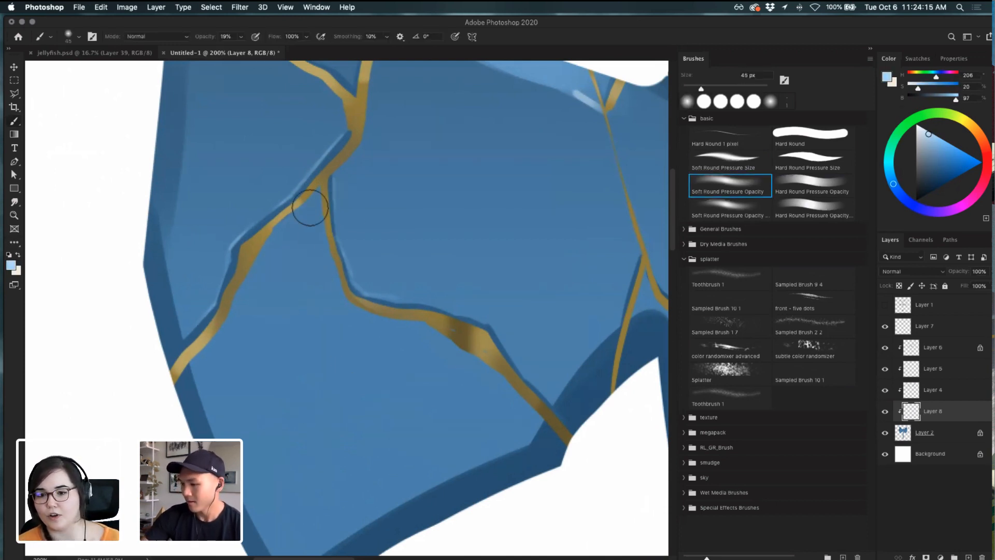
{"action": "left_click_drag", "start_coordinate": [310, 206], "coordinate": [274, 263]}
{"action": "key", "text": "super+z"}
- Choose a near-white blue (206, 12, 99) and paint a soft 45 px reflection beneath the left blade's crack fork and lower crack
{"action": "left_click", "coordinate": [923, 129]}
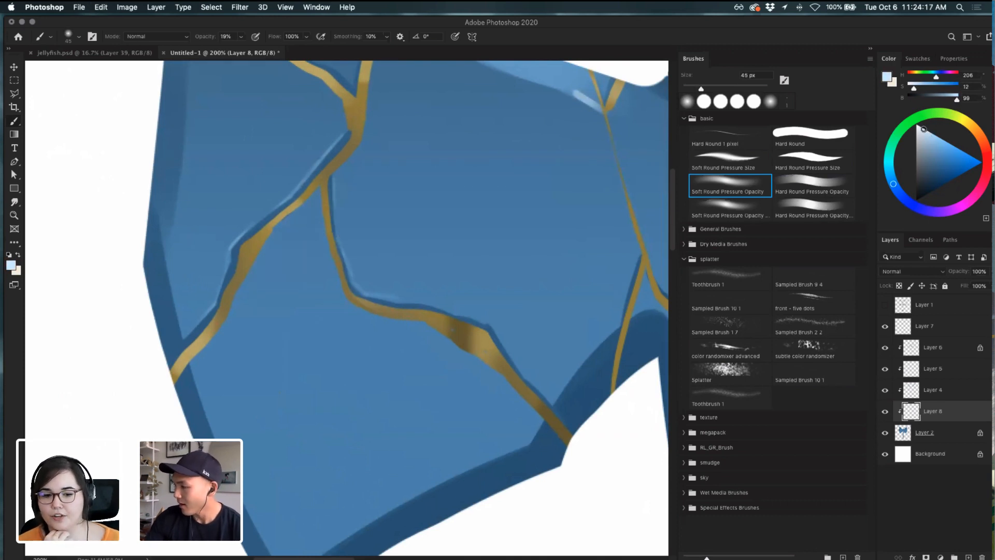
{"action": "left_click_drag", "start_coordinate": [313, 213], "coordinate": [255, 284]}
{"action": "key", "text": "super+z"}
{"action": "mouse_move", "coordinate": [316, 222]}
{"action": "left_mouse_down"}
{"action": "mouse_move", "coordinate": [296, 259]}
{"action": "mouse_move", "coordinate": [269, 262]}
{"action": "mouse_move", "coordinate": [283, 240]}
{"action": "mouse_move", "coordinate": [324, 285]}
{"action": "mouse_move", "coordinate": [330, 268]}
{"action": "mouse_move", "coordinate": [276, 275]}
{"action": "mouse_move", "coordinate": [261, 289]}
{"action": "mouse_move", "coordinate": [315, 312]}
{"action": "mouse_move", "coordinate": [346, 313]}
{"action": "mouse_move", "coordinate": [325, 295]}
{"action": "mouse_move", "coordinate": [457, 347]}
{"action": "mouse_move", "coordinate": [415, 336]}
{"action": "mouse_move", "coordinate": [527, 409]}
{"action": "mouse_move", "coordinate": [308, 289]}
{"action": "mouse_move", "coordinate": [531, 420]}
{"action": "left_mouse_up"}
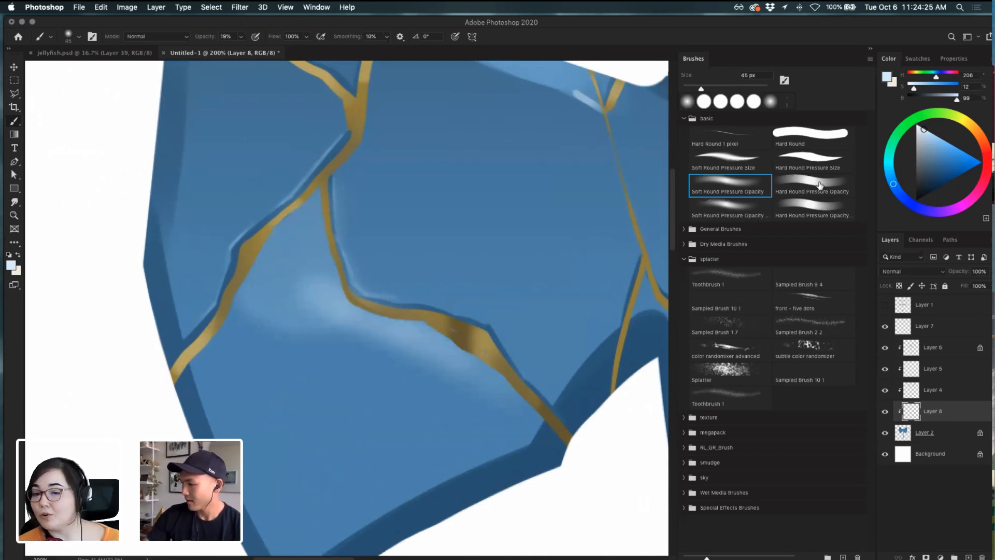
- Erase the lower side of the reflection into a crisp edge with a 100 px Hard Round Pressure Opacity eraser
{"action": "key", "text": "e"}
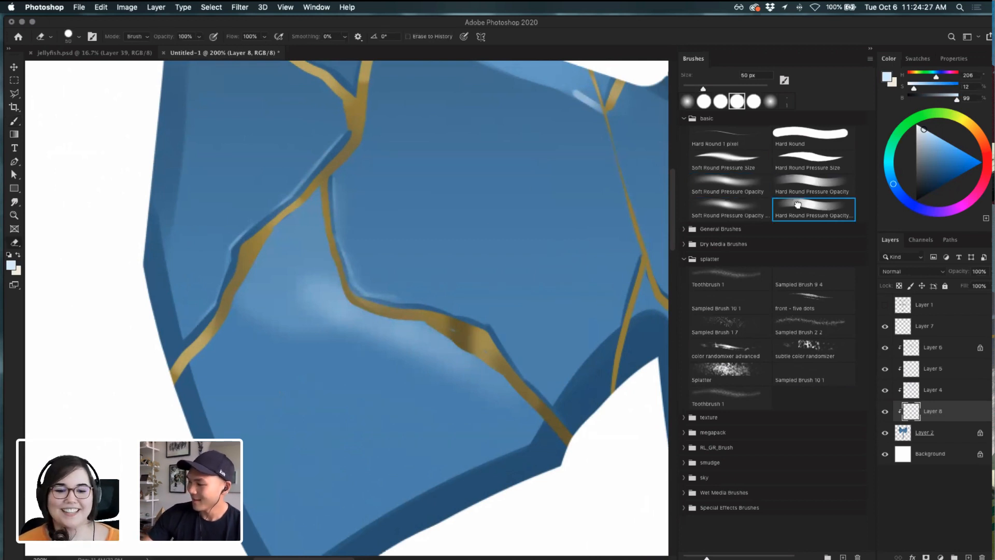
{"action": "key", "text": "bracketright"}
{"action": "key", "text": "bracketright"}
{"action": "key", "text": "bracketright"}
{"action": "key", "text": "bracketright"}
{"action": "key", "text": "bracketright"}
{"action": "left_click_drag", "start_coordinate": [262, 311], "coordinate": [458, 446]}
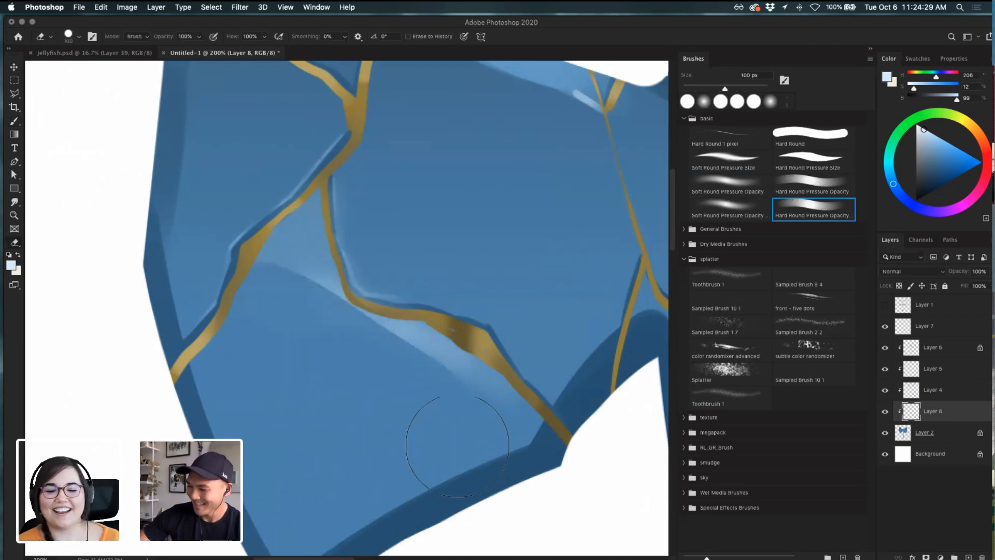
- Try soft light streaks running diagonally across the left blade, undoing each one
{"action": "key", "text": "b"}
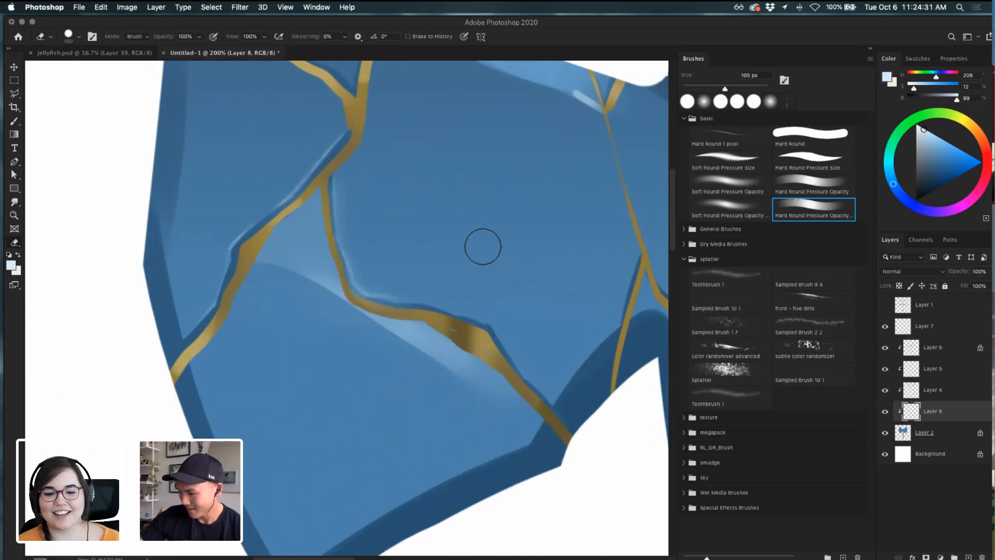
{"action": "key", "text": "super+minus"}
{"action": "key", "text": "super+minus"}
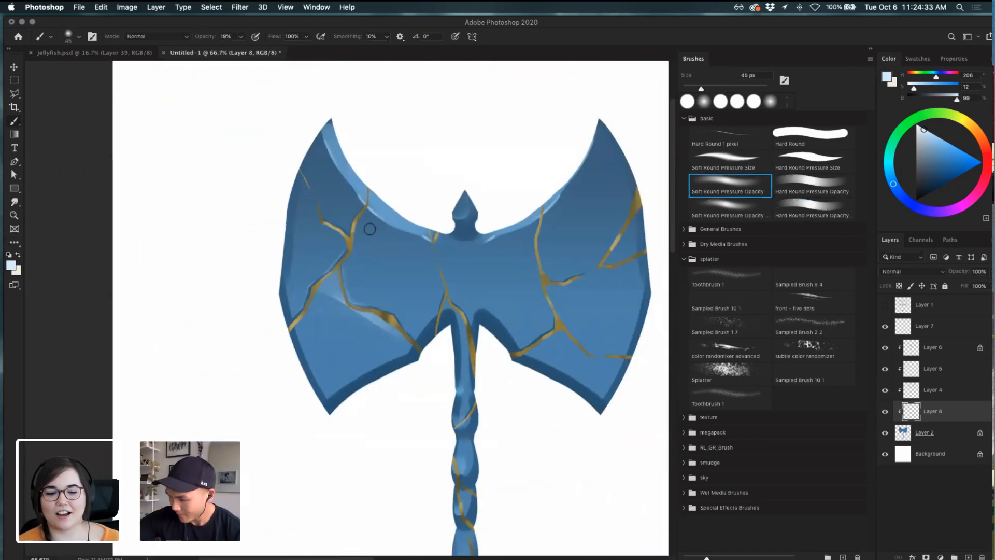
{"action": "mouse_move", "coordinate": [358, 207]}
{"action": "left_mouse_down"}
{"action": "mouse_move", "coordinate": [447, 310]}
{"action": "mouse_move", "coordinate": [412, 257]}
{"action": "left_mouse_up"}
{"action": "key", "text": "super+z"}
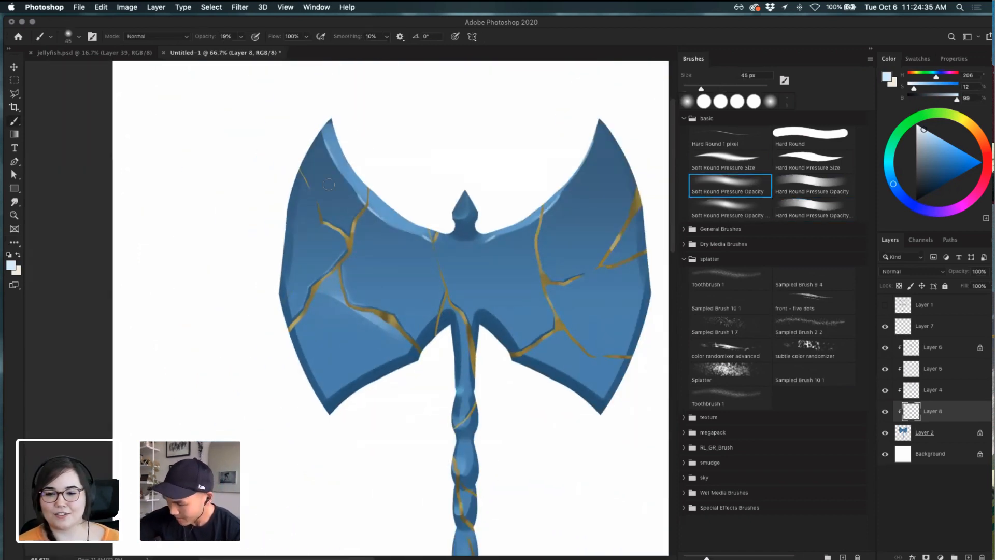
{"action": "left_click_drag", "start_coordinate": [299, 189], "coordinate": [459, 343]}
{"action": "key", "text": "super+z"}
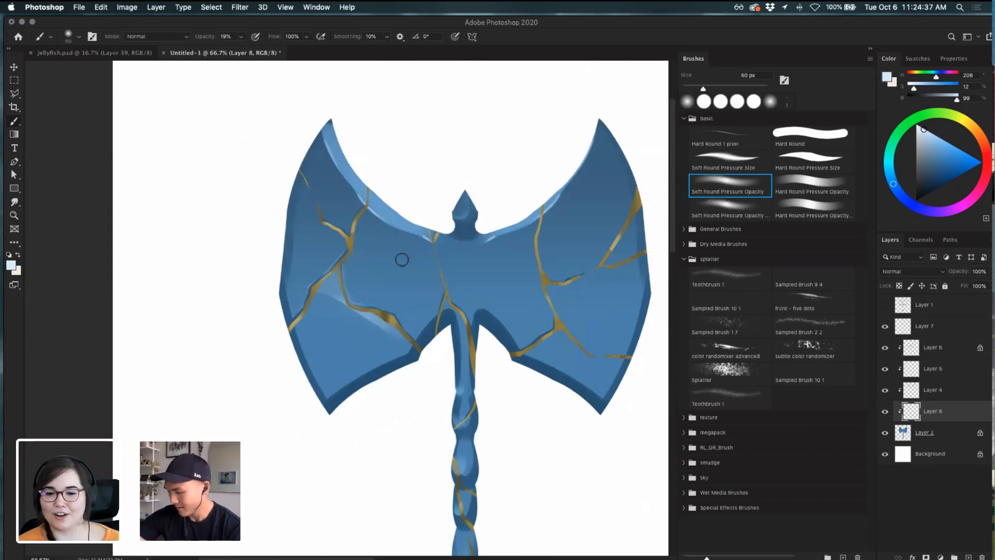
- Enlarge the soft brush to 125 px
{"action": "key", "text": "bracketright"}
{"action": "key", "text": "bracketright"}
{"action": "key", "text": "bracketright"}
{"action": "key", "text": "bracketright"}
{"action": "key", "text": "bracketright"}
{"action": "key", "text": "bracketright"}
- Try a broad diagonal light streak across the left blade with an erased edge, then undo the painting and erasing
{"action": "left_click_drag", "start_coordinate": [305, 189], "coordinate": [436, 328]}
{"action": "key", "text": "e"}
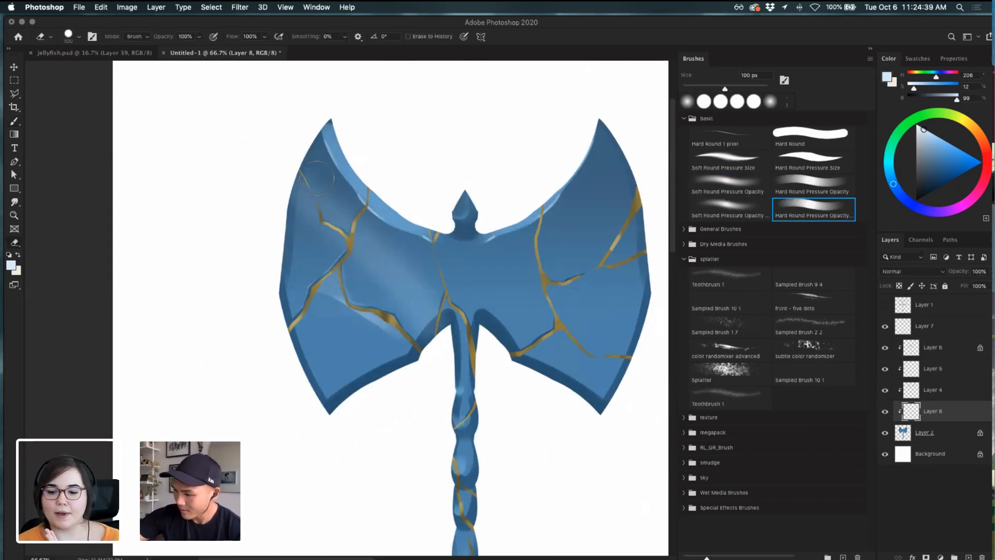
{"action": "mouse_move", "coordinate": [317, 178]}
{"action": "left_mouse_down"}
{"action": "mouse_move", "coordinate": [435, 284]}
{"action": "mouse_move", "coordinate": [456, 327]}
{"action": "left_mouse_up"}
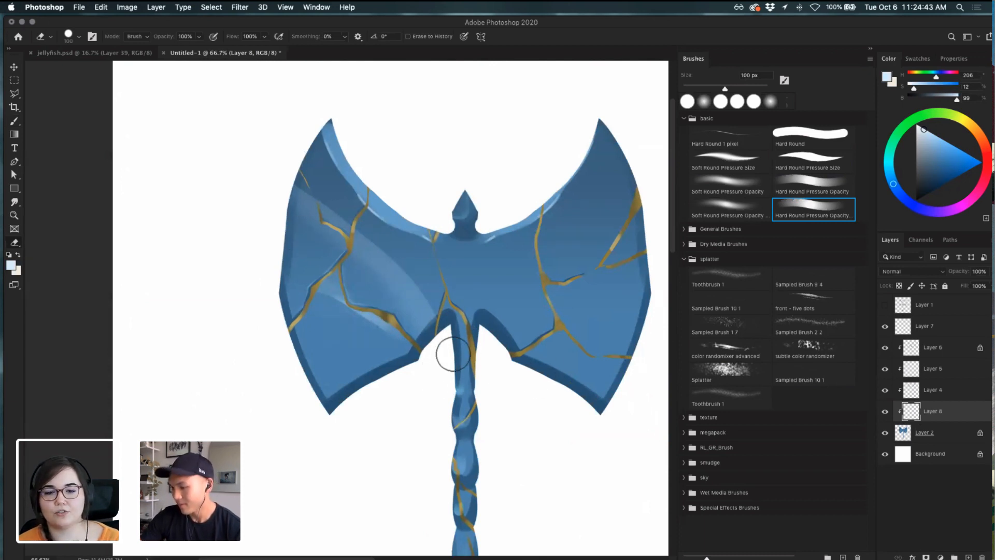
{"action": "key", "text": "super+z"}
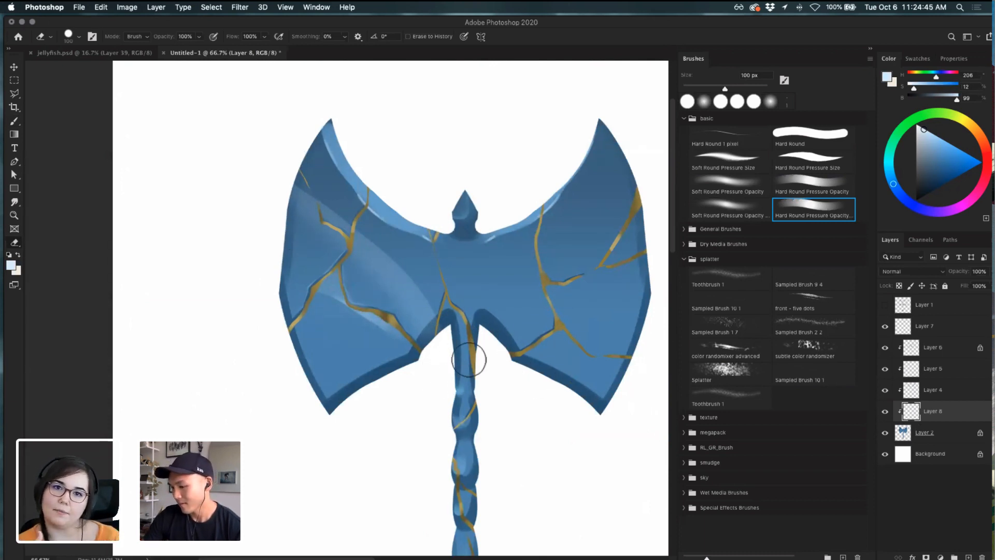
{"action": "key", "text": "super+z"}
{"action": "key", "text": "super+z"}
- Paint a broad light streak sweeping from the upper left blade to the lower right blade and erase along its upper edge
{"action": "key", "text": "b"}
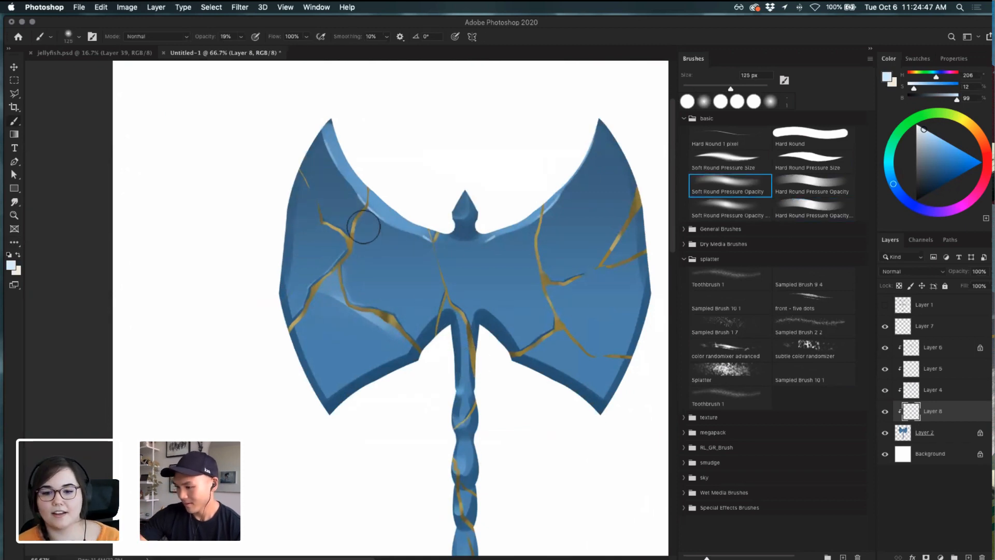
{"action": "mouse_move", "coordinate": [293, 156]}
{"action": "left_mouse_down"}
{"action": "mouse_move", "coordinate": [395, 244]}
{"action": "mouse_move", "coordinate": [526, 293]}
{"action": "mouse_move", "coordinate": [601, 373]}
{"action": "left_mouse_up"}
{"action": "key", "text": "e"}
{"action": "mouse_move", "coordinate": [331, 173]}
{"action": "left_mouse_down"}
{"action": "mouse_move", "coordinate": [348, 191]}
{"action": "mouse_move", "coordinate": [469, 243]}
{"action": "mouse_move", "coordinate": [620, 351]}
{"action": "left_mouse_up"}
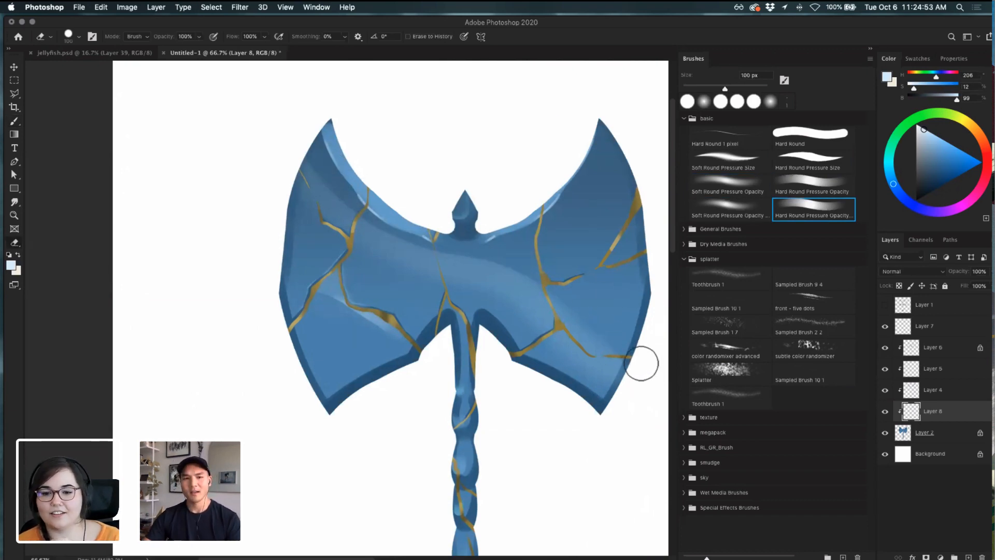